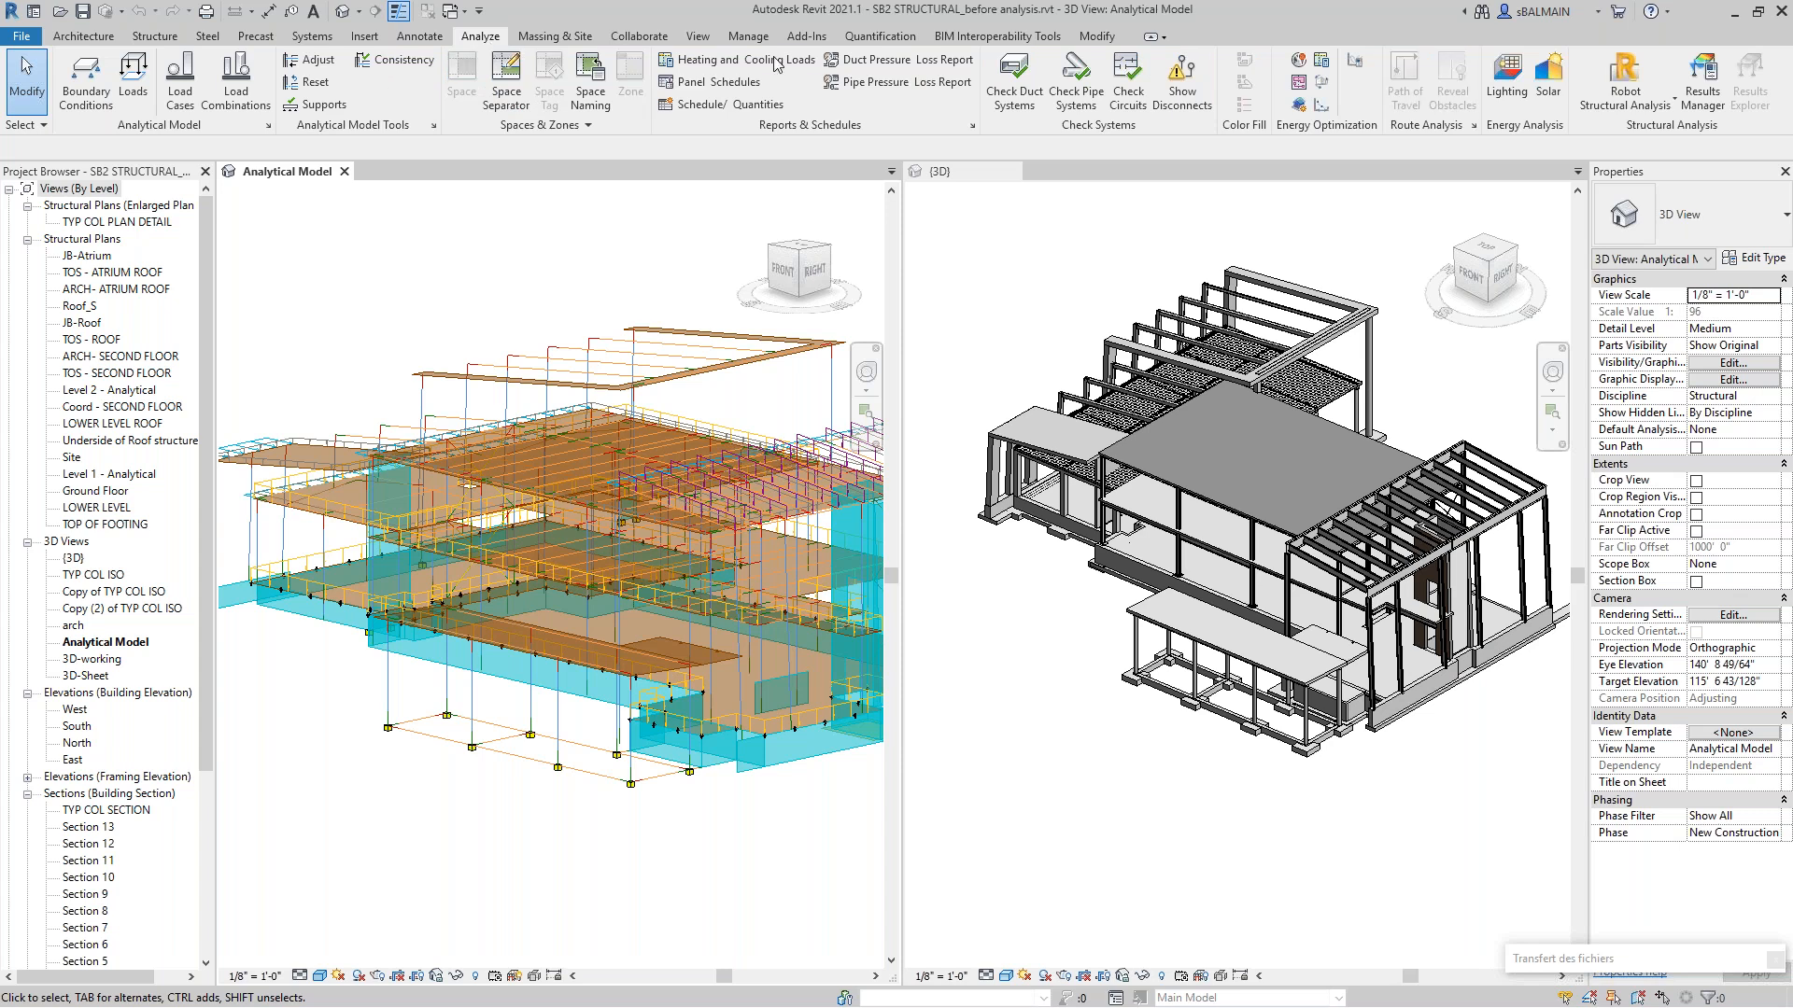
left_click(1631, 103)
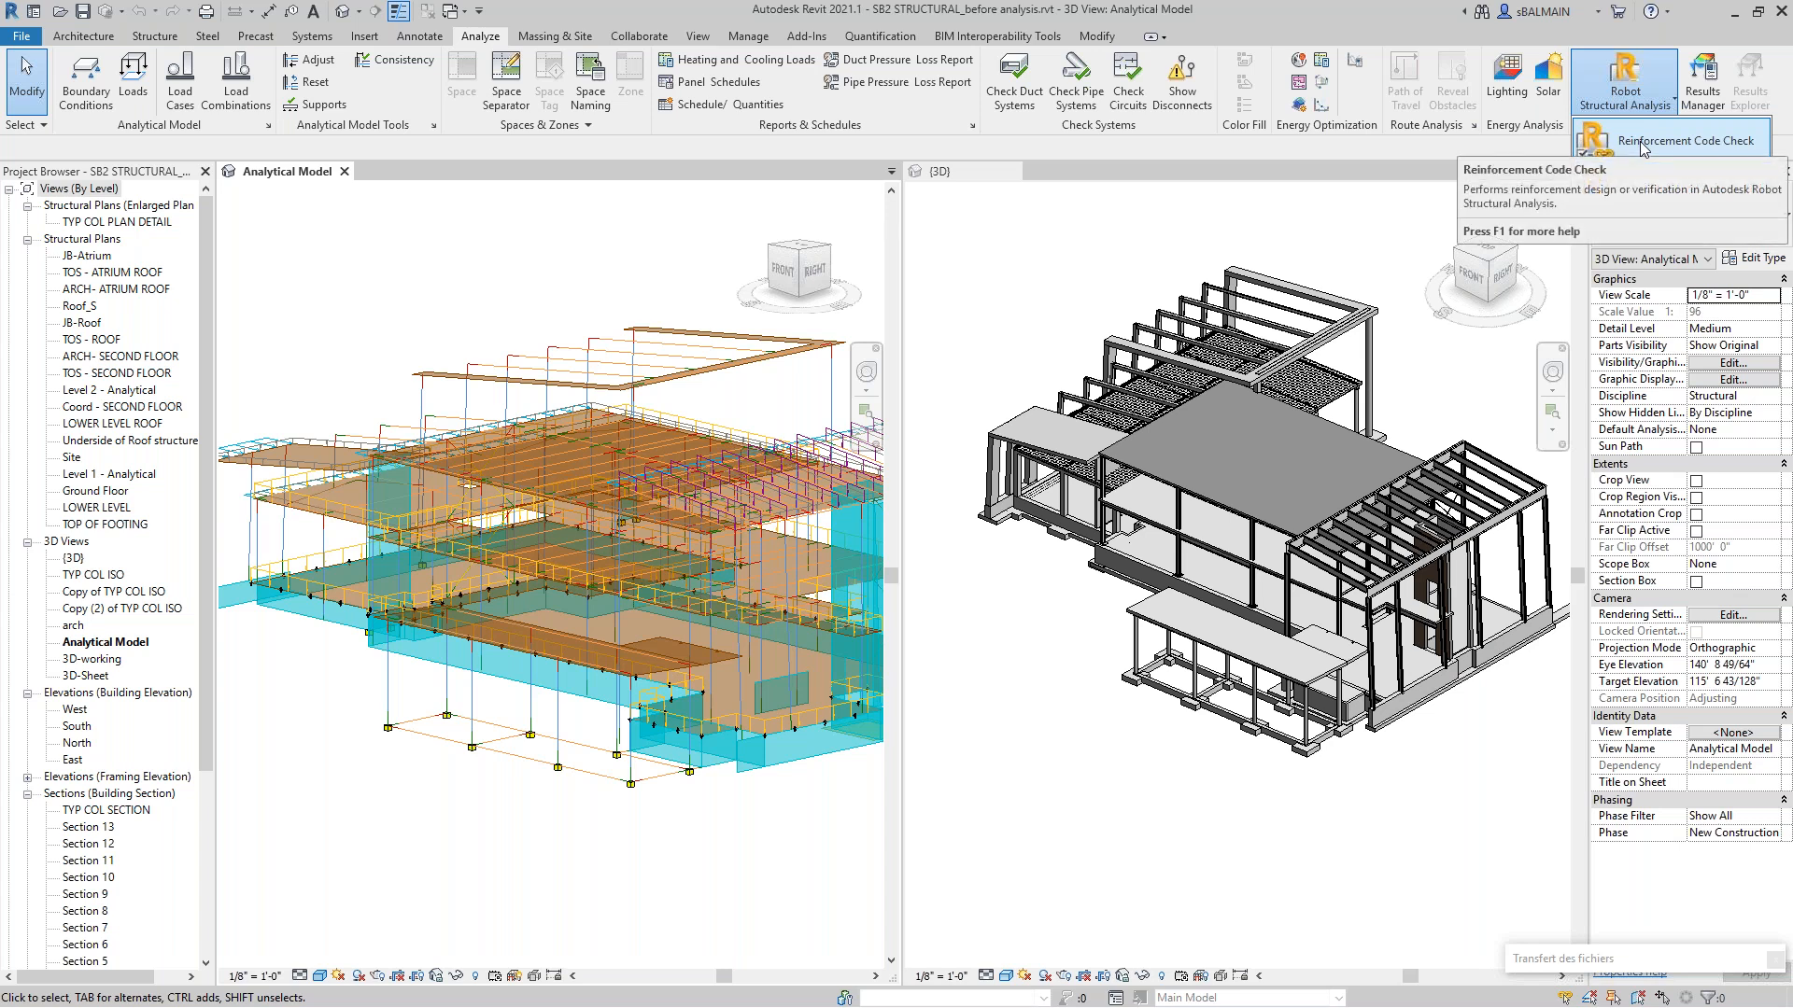
left_click(1646, 184)
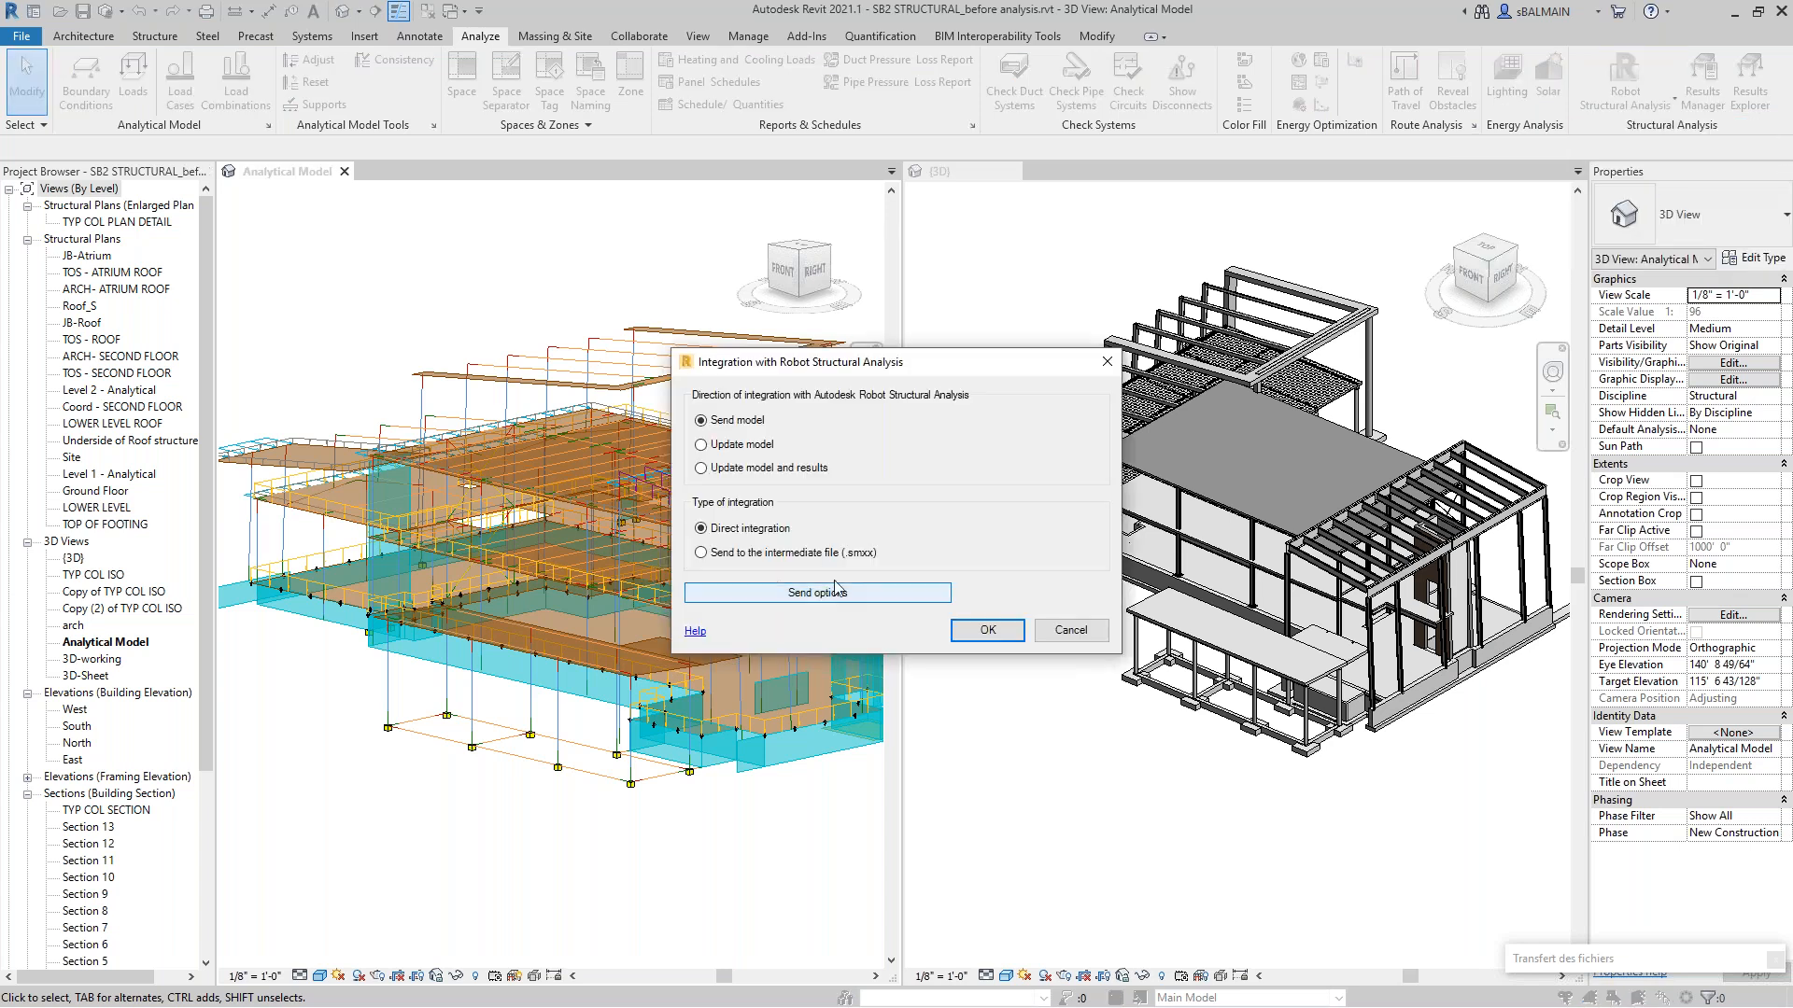
left_click(1064, 633)
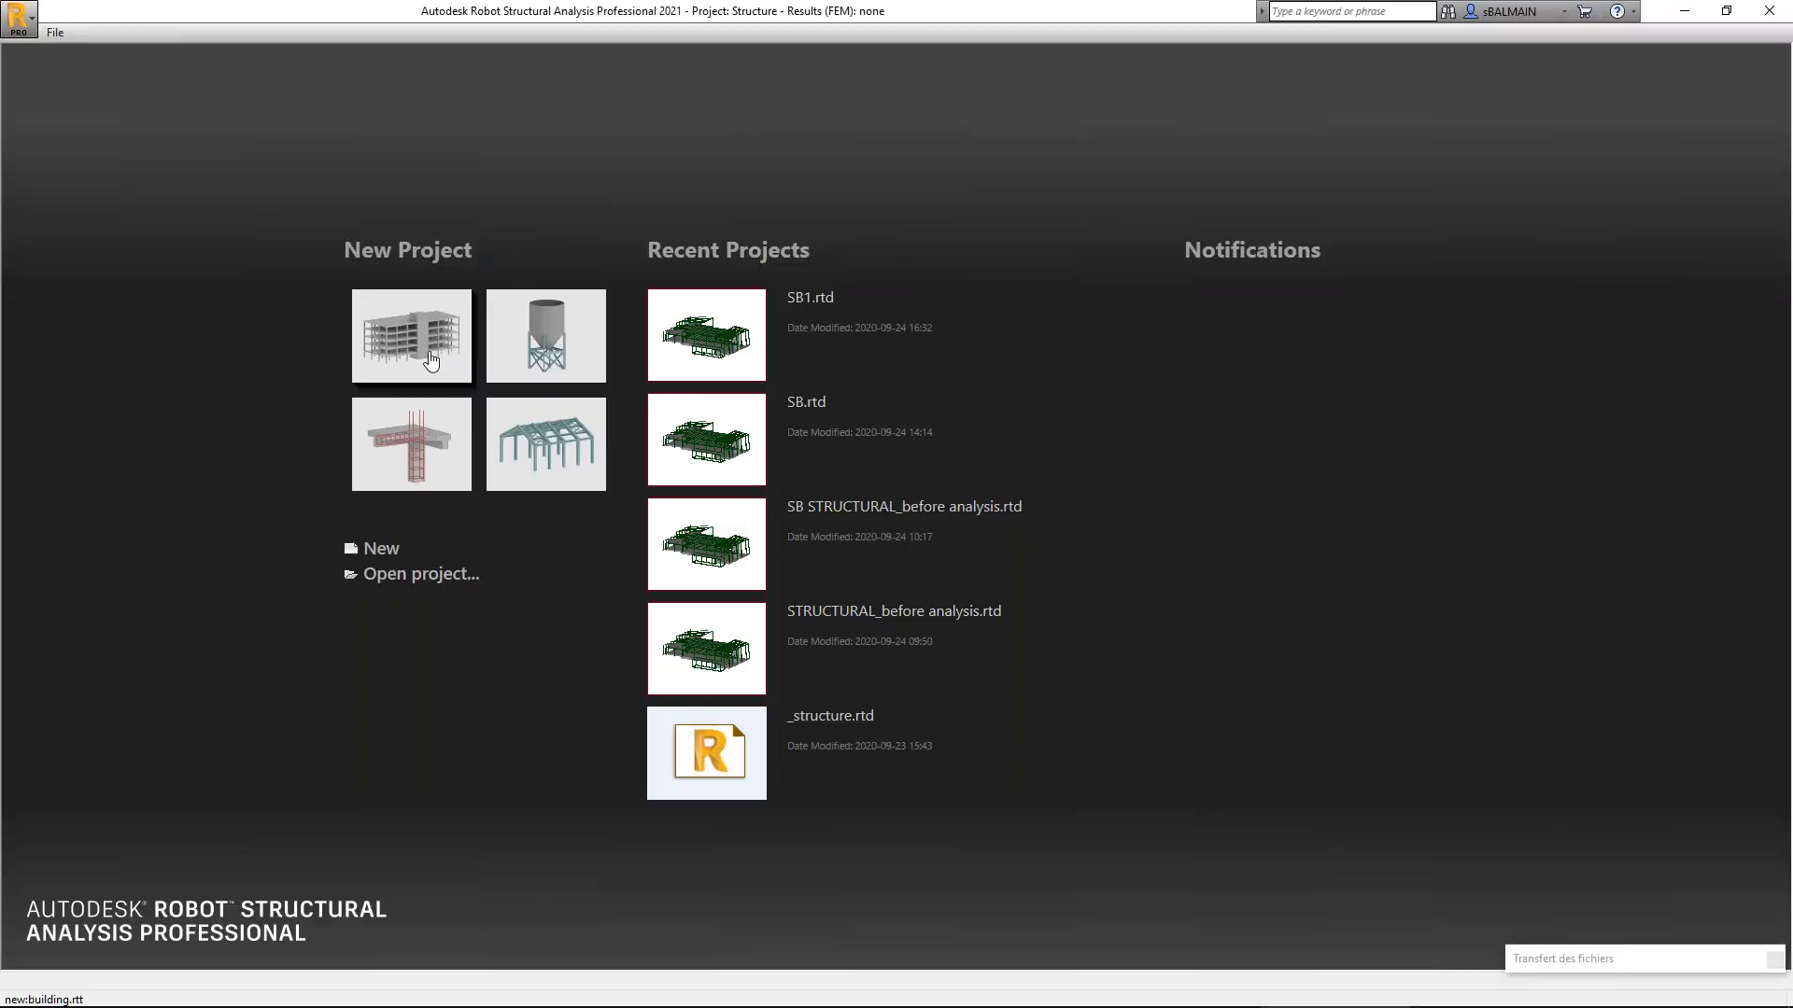
Switch to Robot Structural Analysis and start a new project from the building template.
left_click(430, 360)
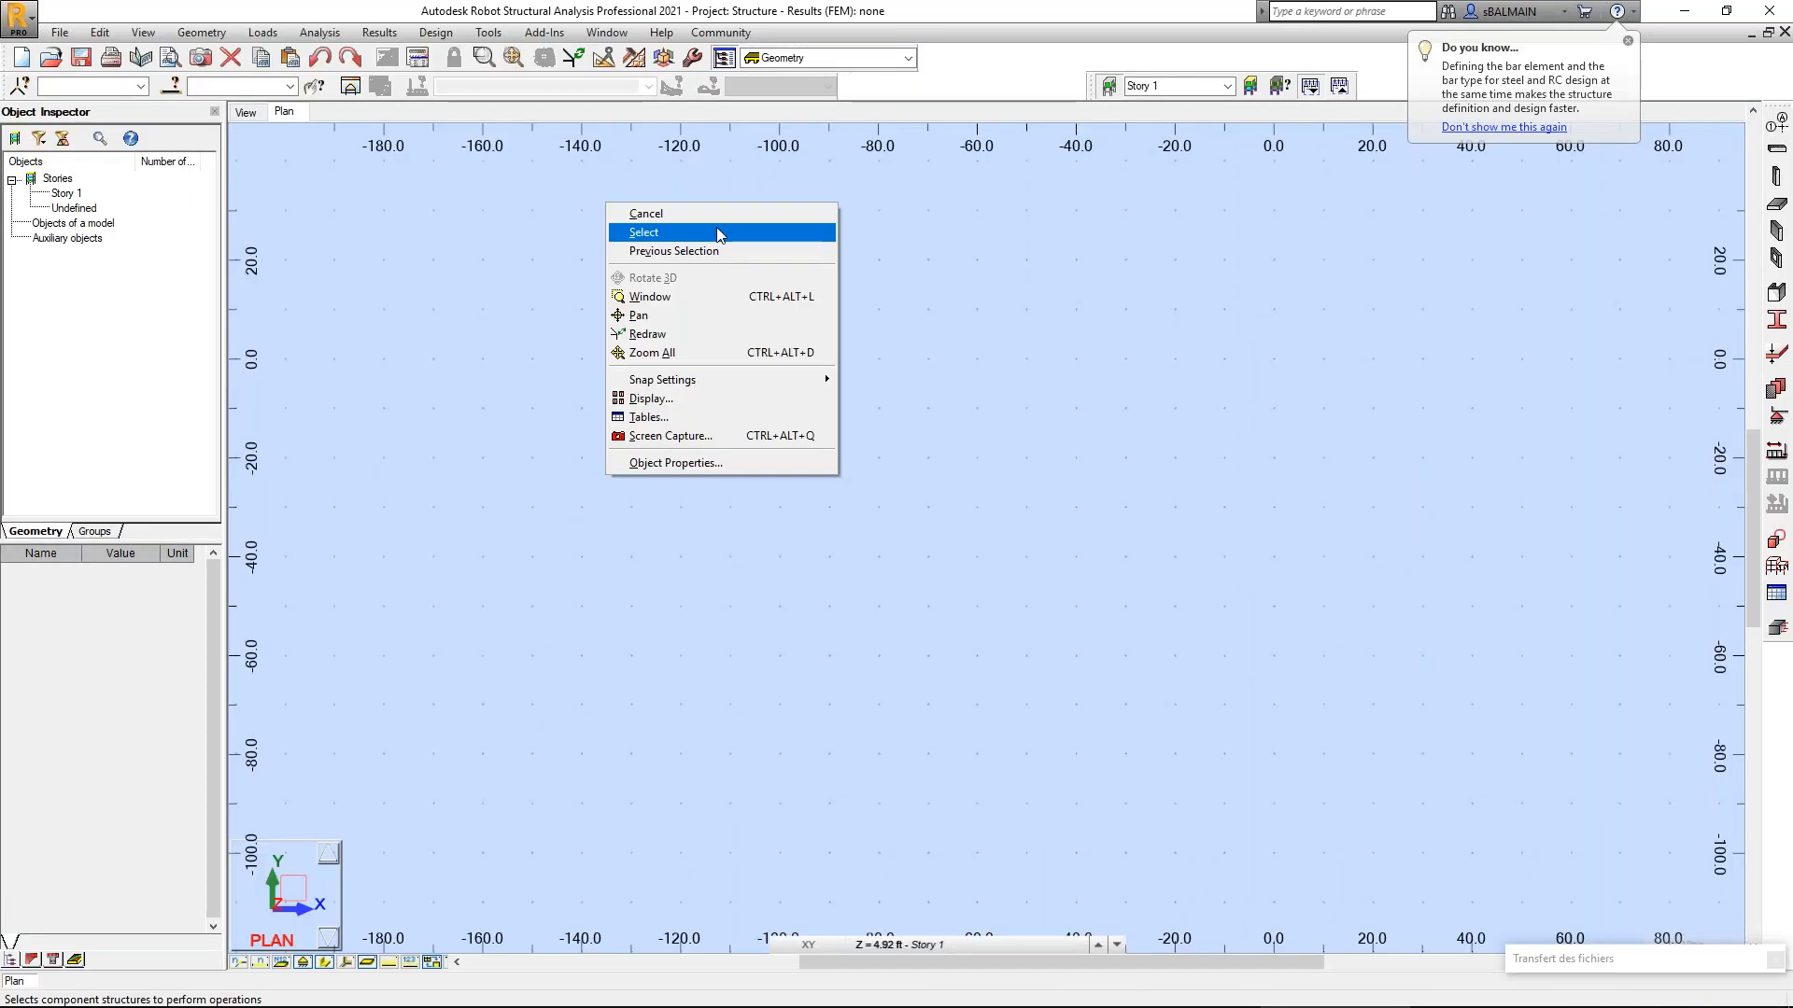
left_click(715, 227)
Review the regional settings and the working and printout languages in the program preferences.
left_click(492, 39)
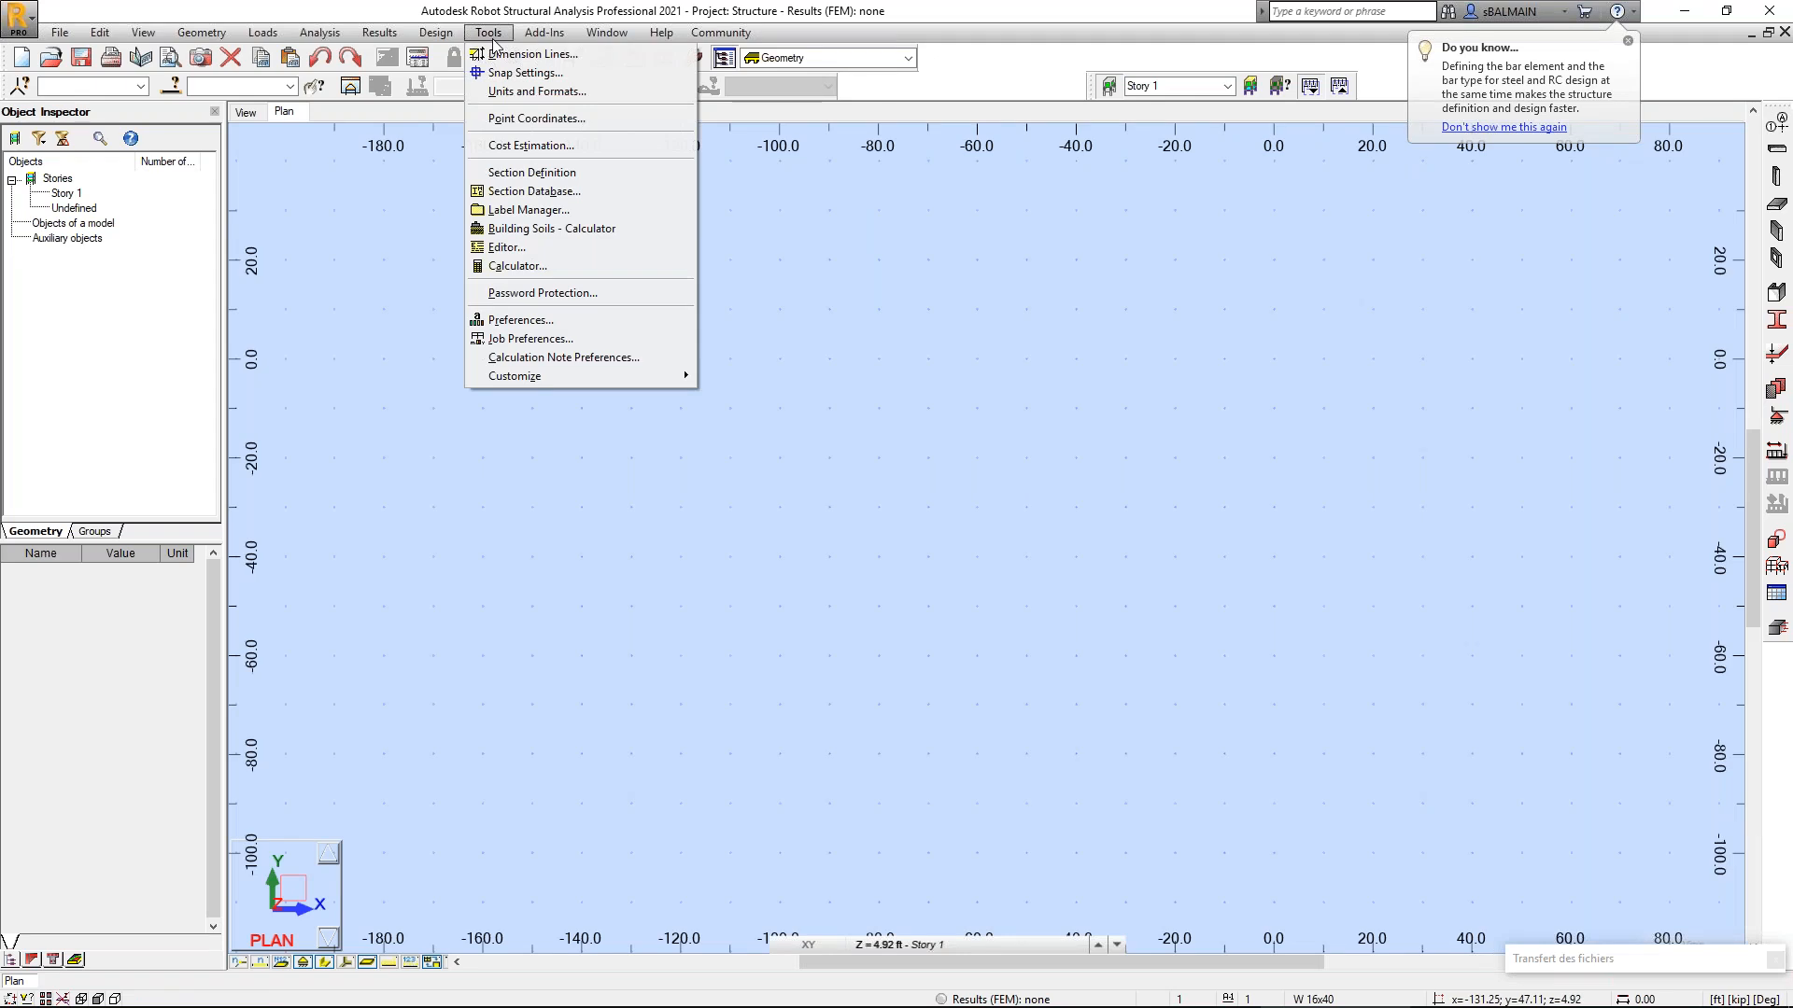
left_click(568, 315)
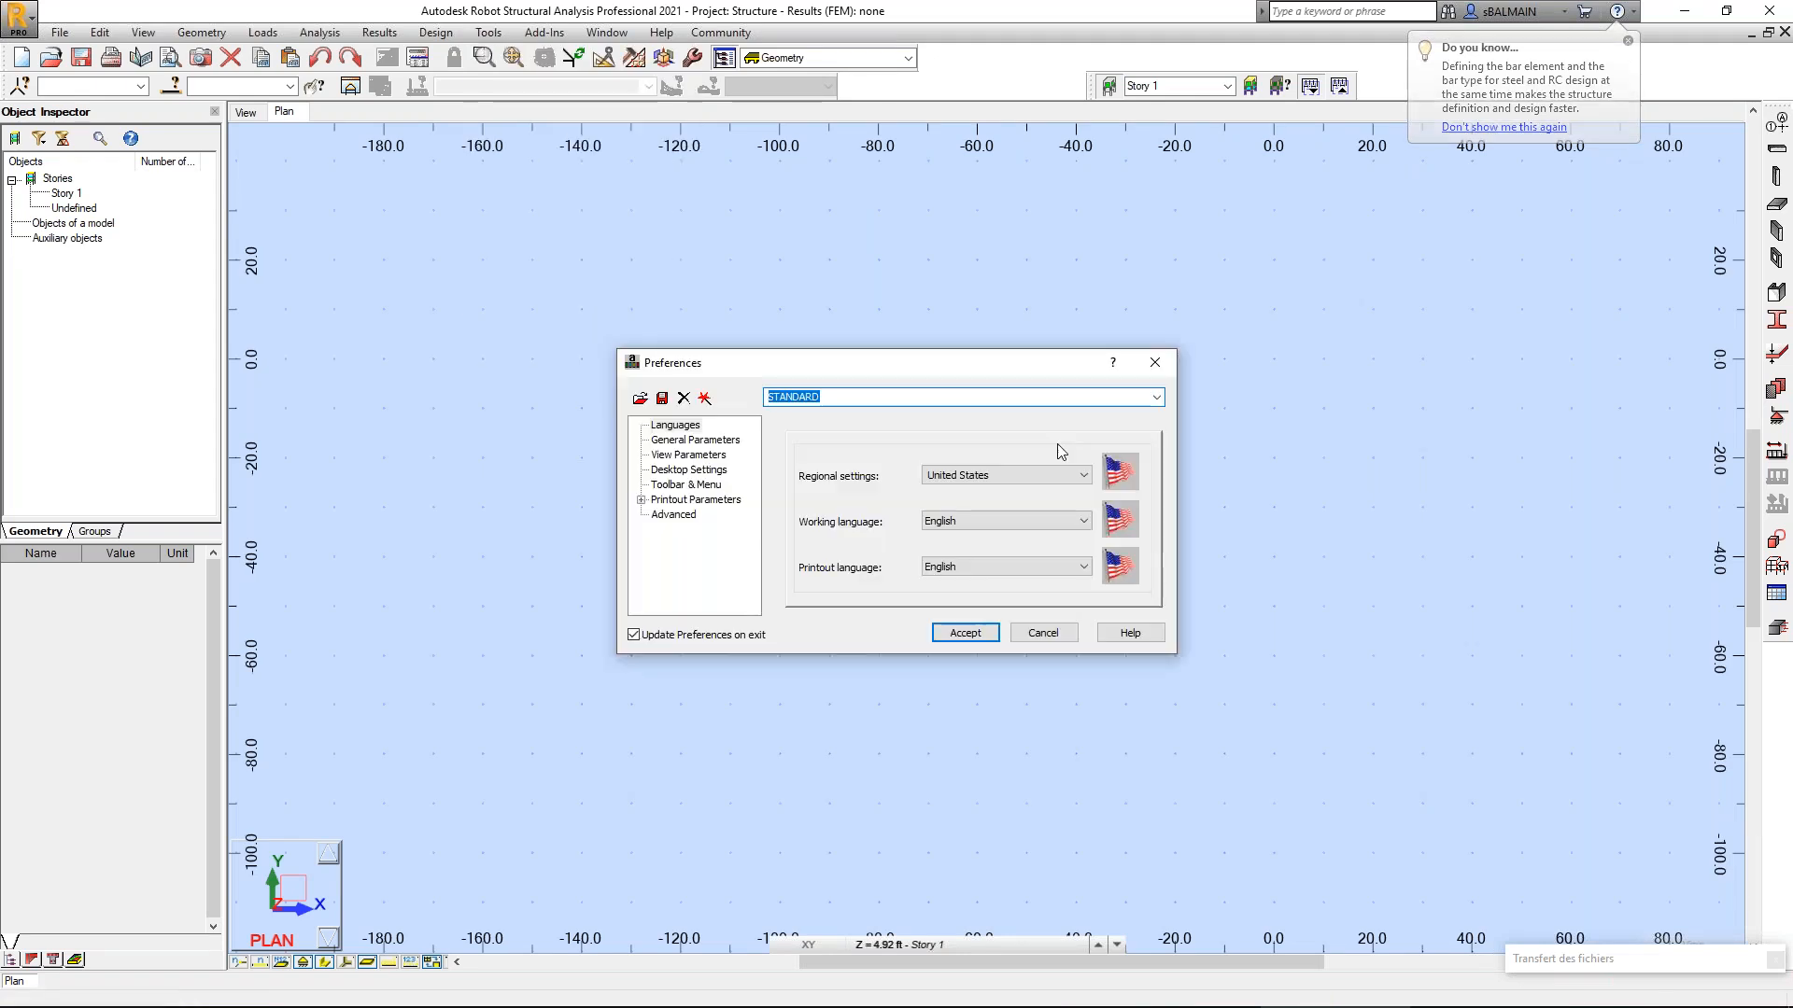
left_click(1068, 476)
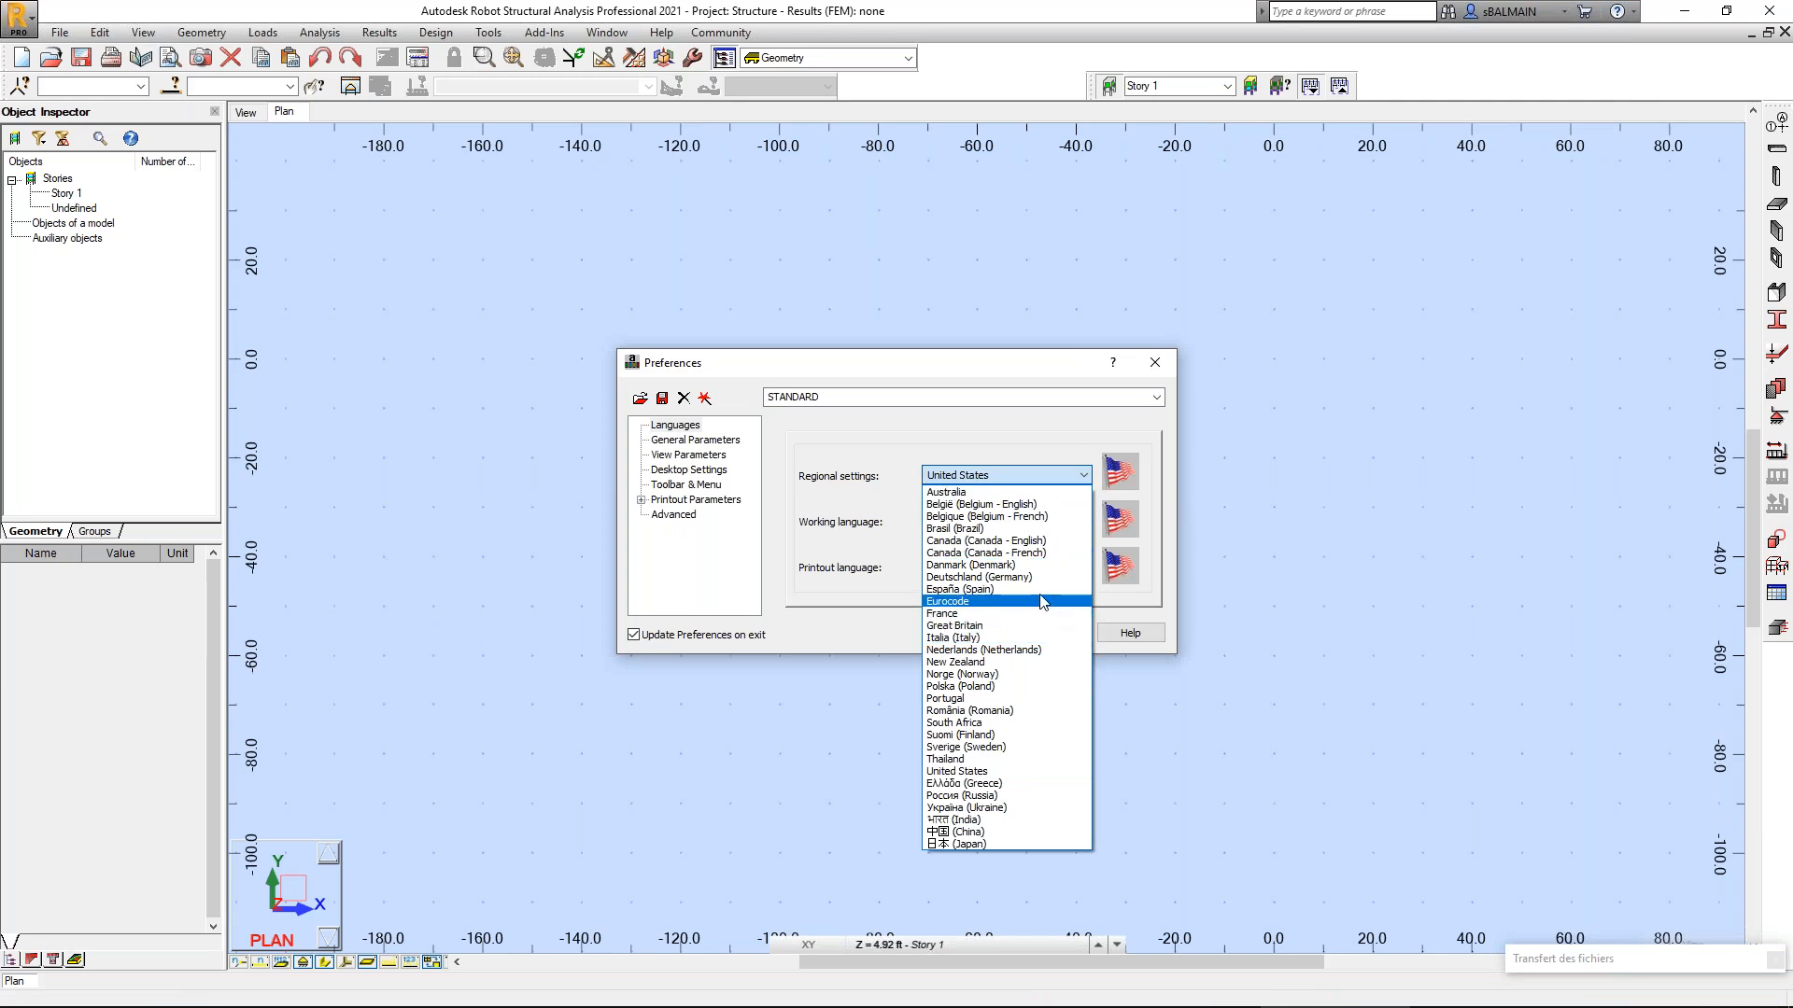
left_click(893, 512)
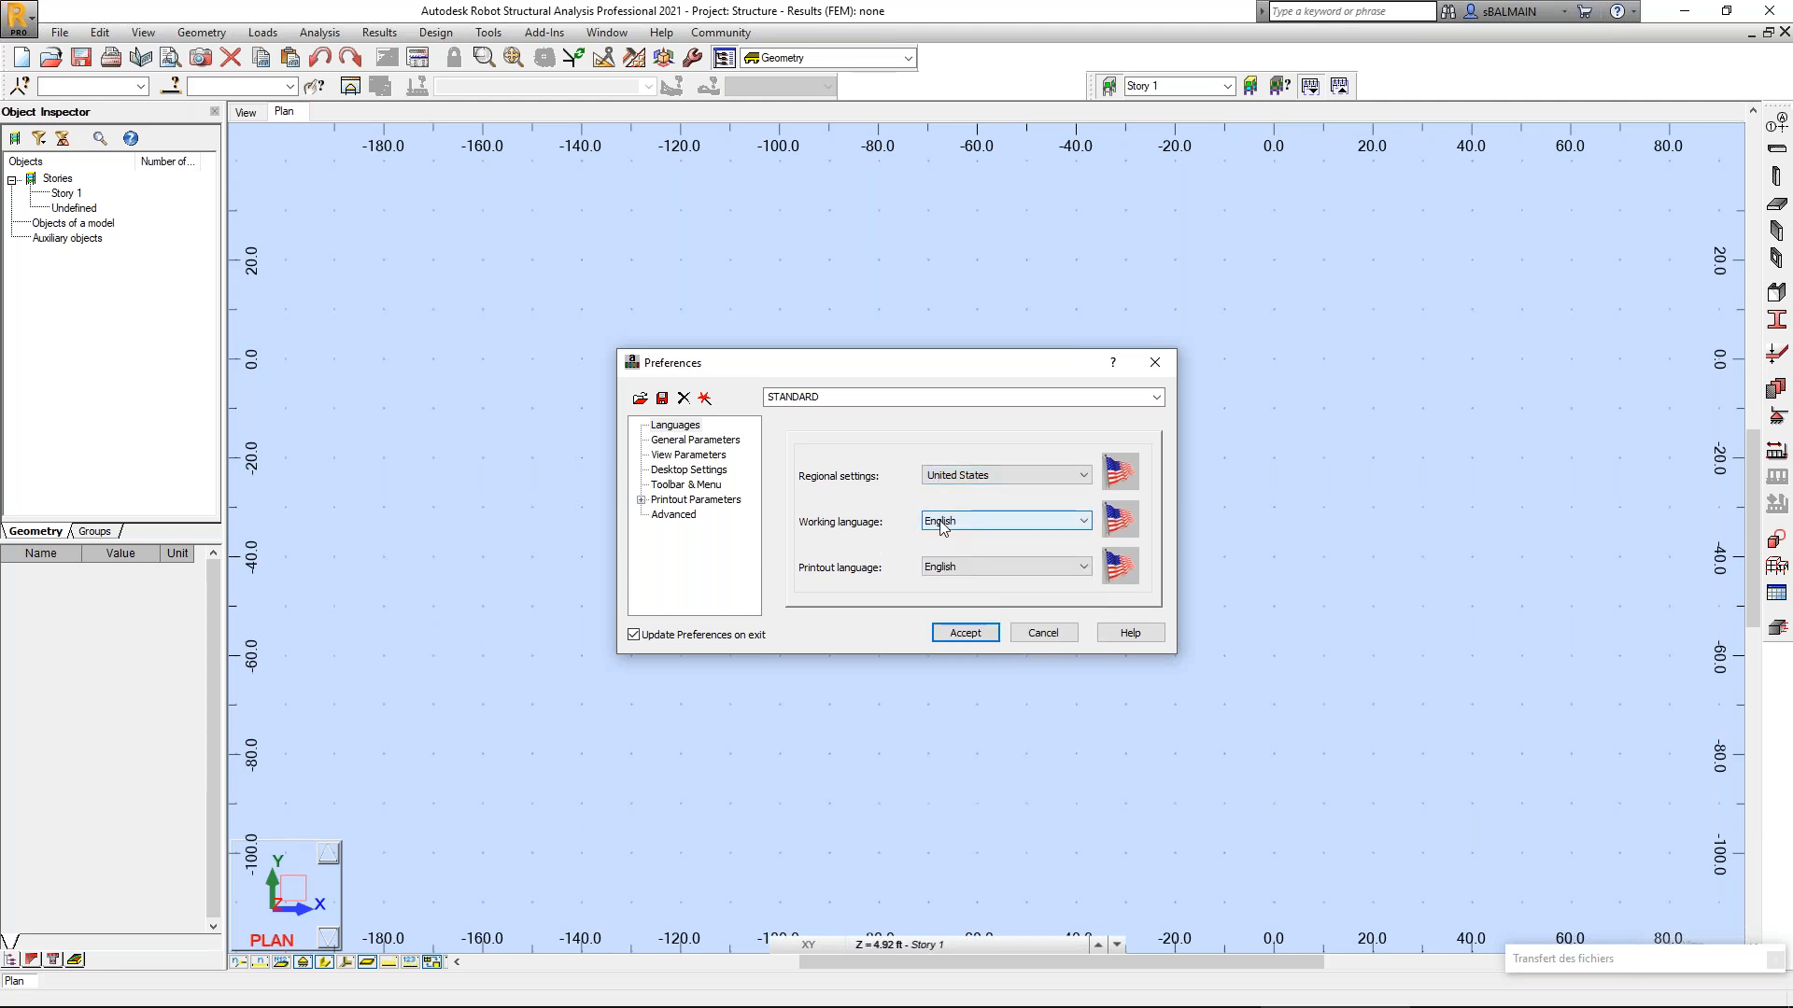
left_click(1071, 640)
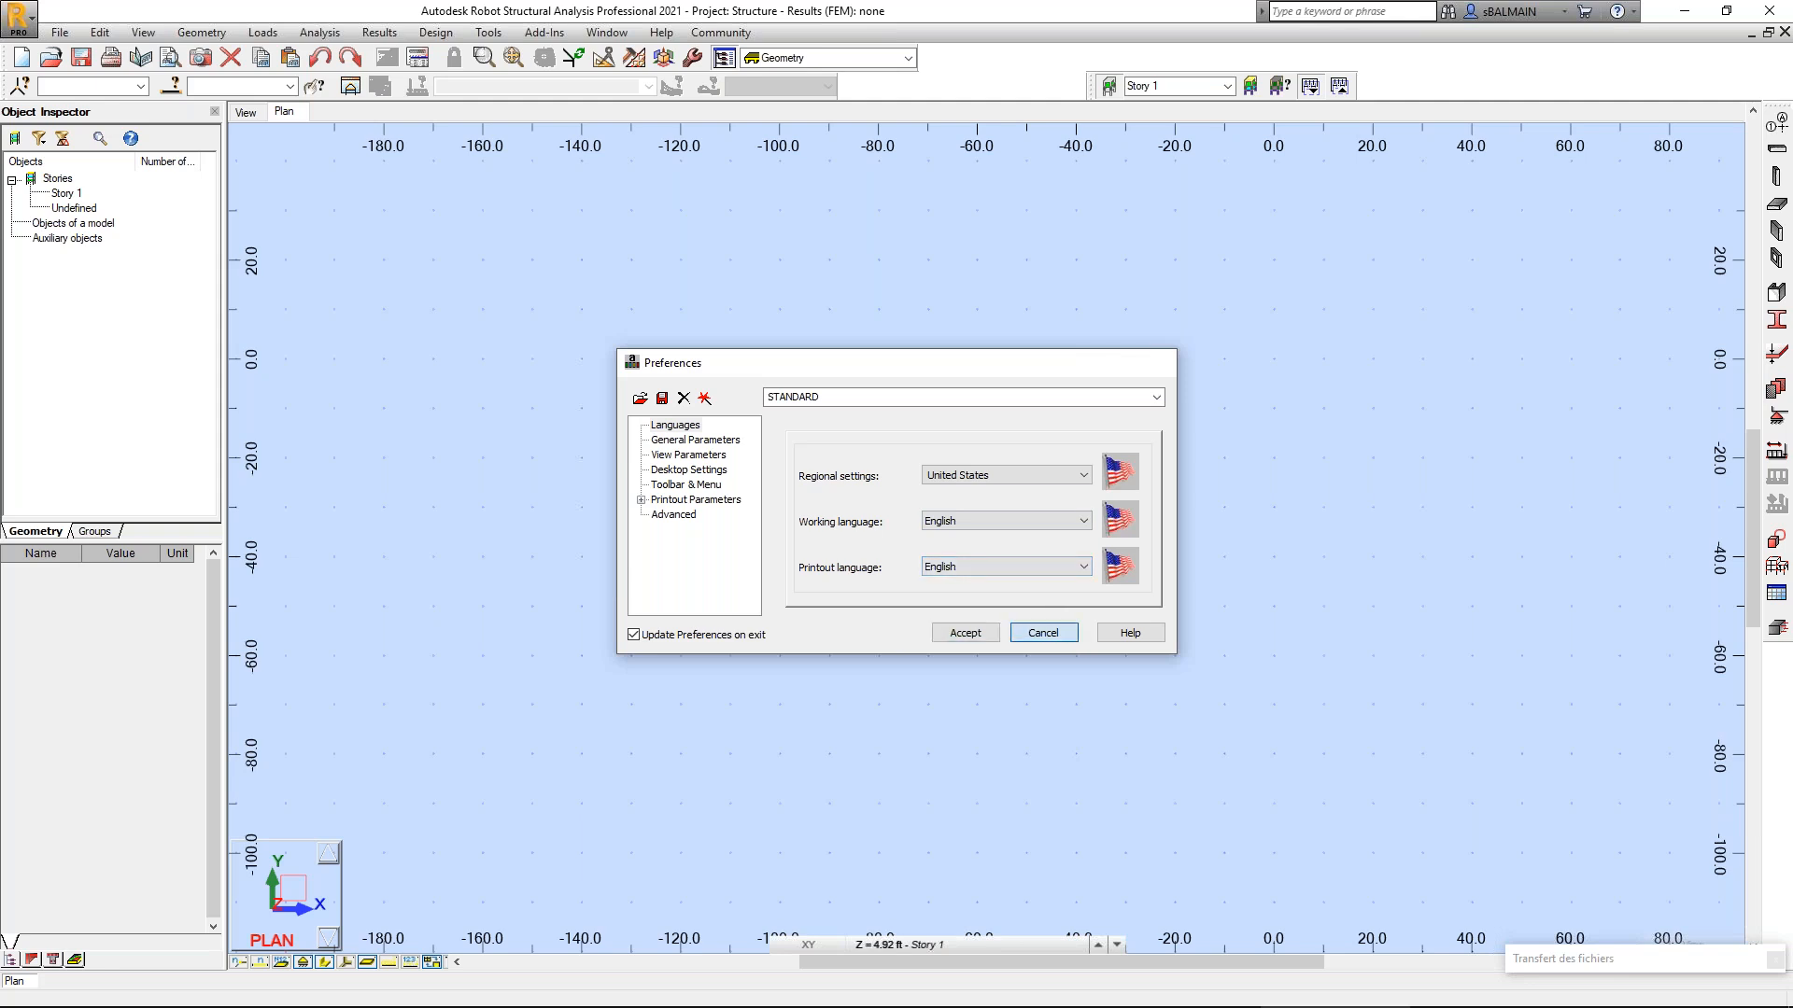
Set the default meshing parameters for all panels to User in the job preferences.
left_click(496, 35)
left_click(579, 340)
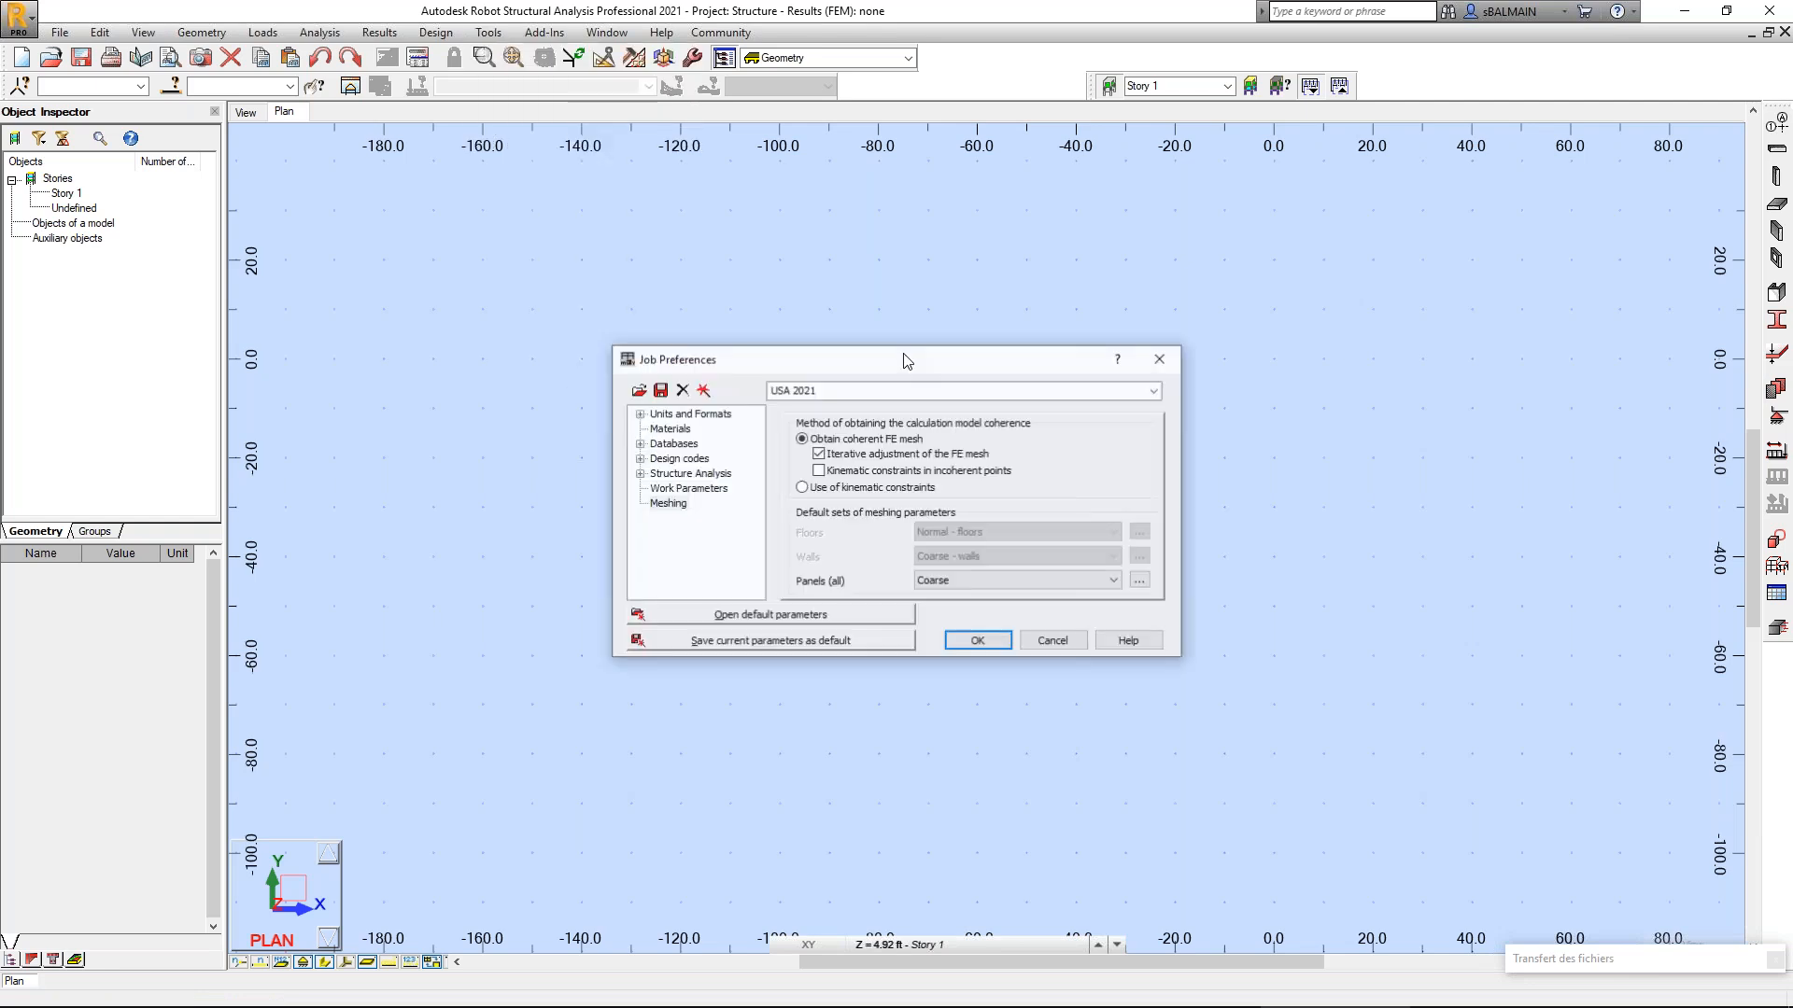
left_click(674, 507)
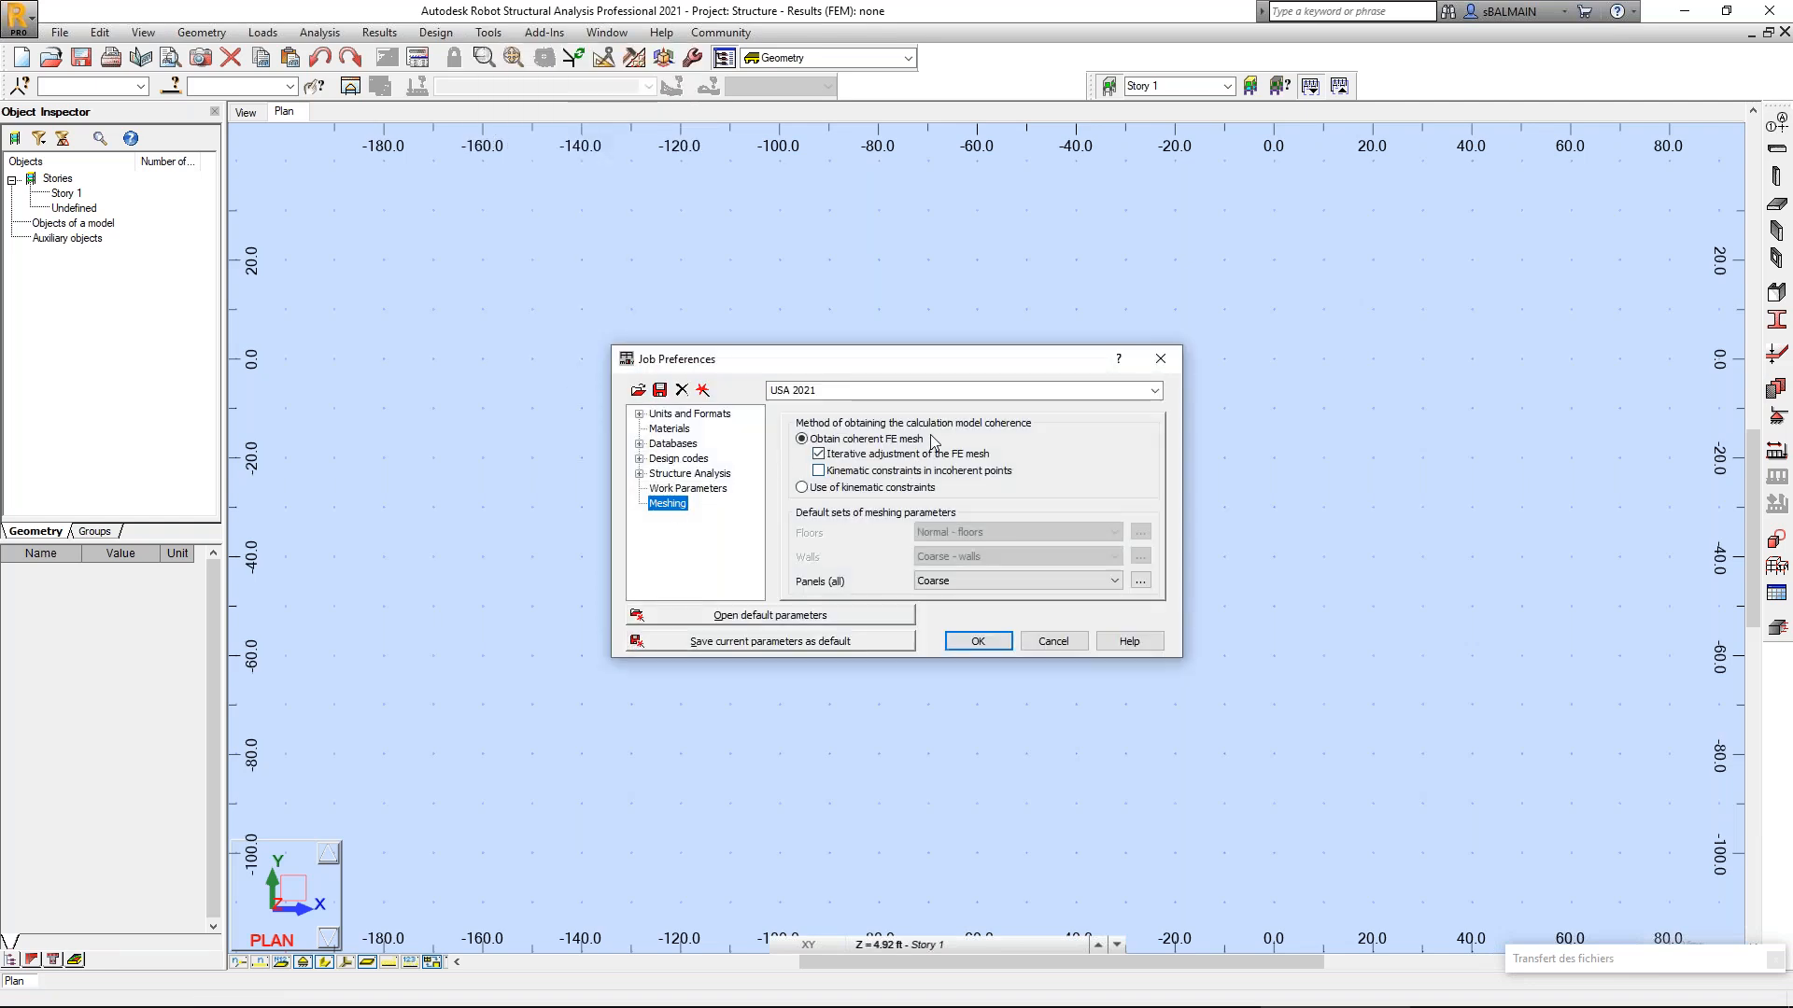
left_click(858, 477)
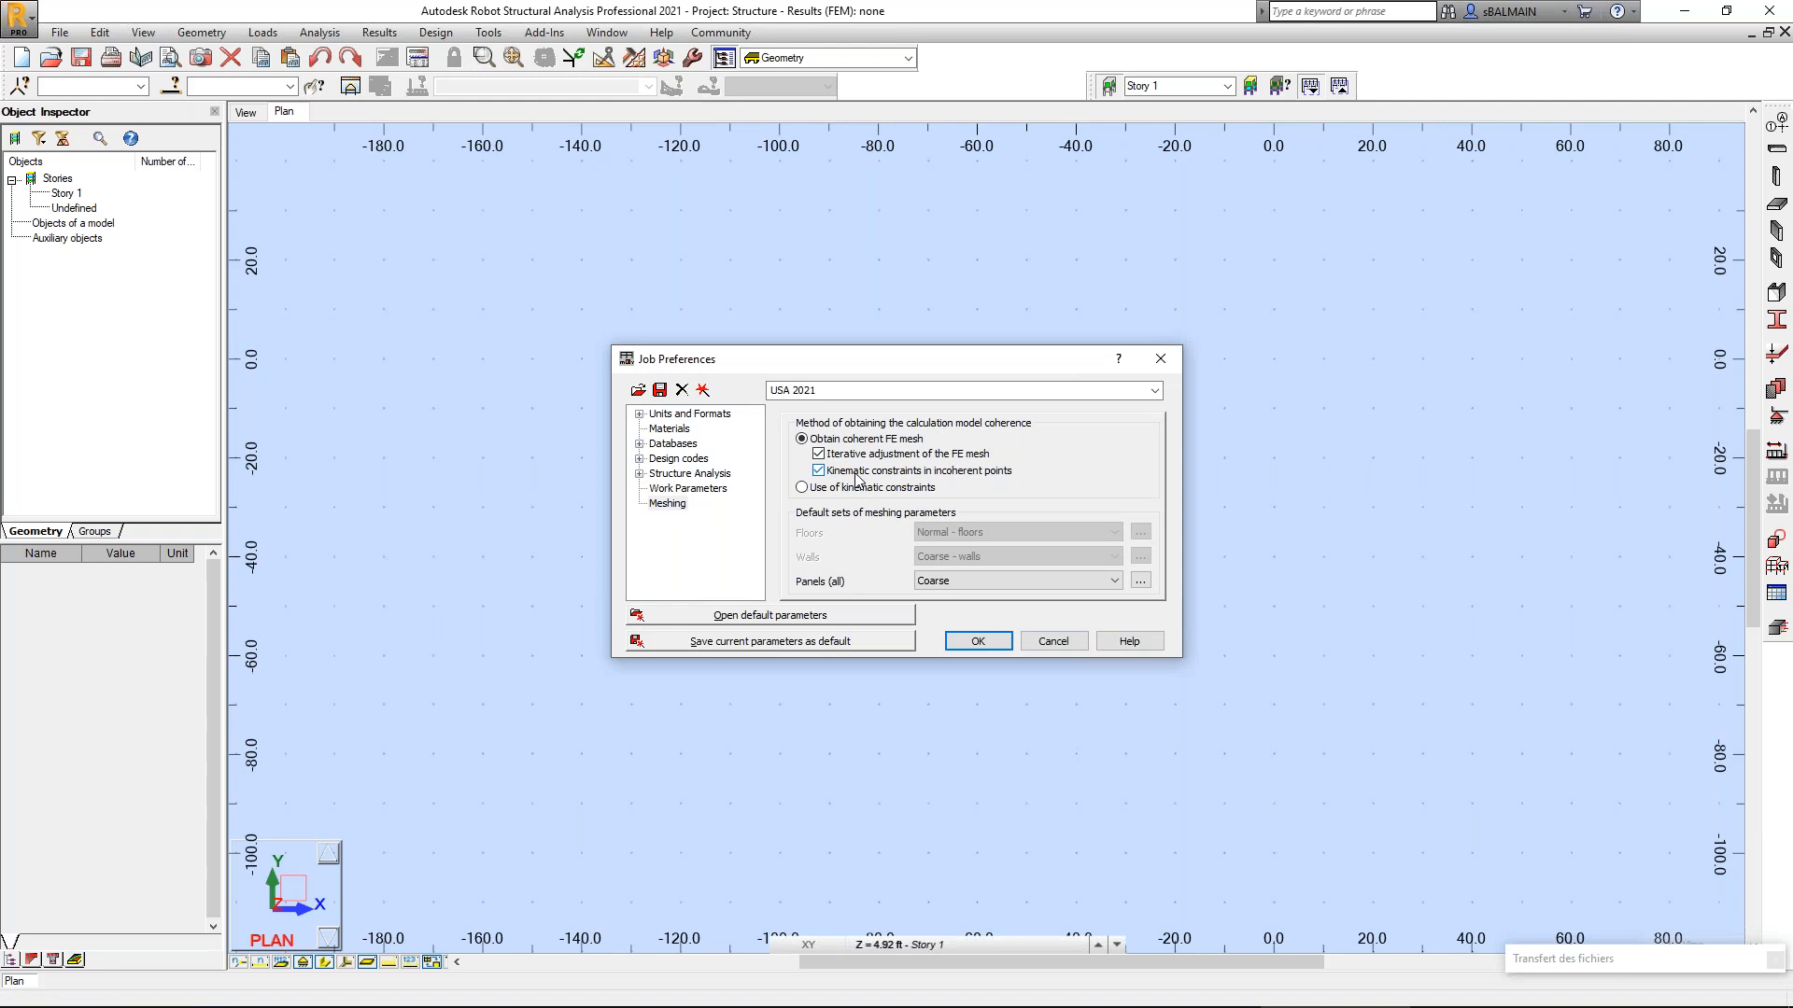
left_click(858, 478)
left_click(979, 577)
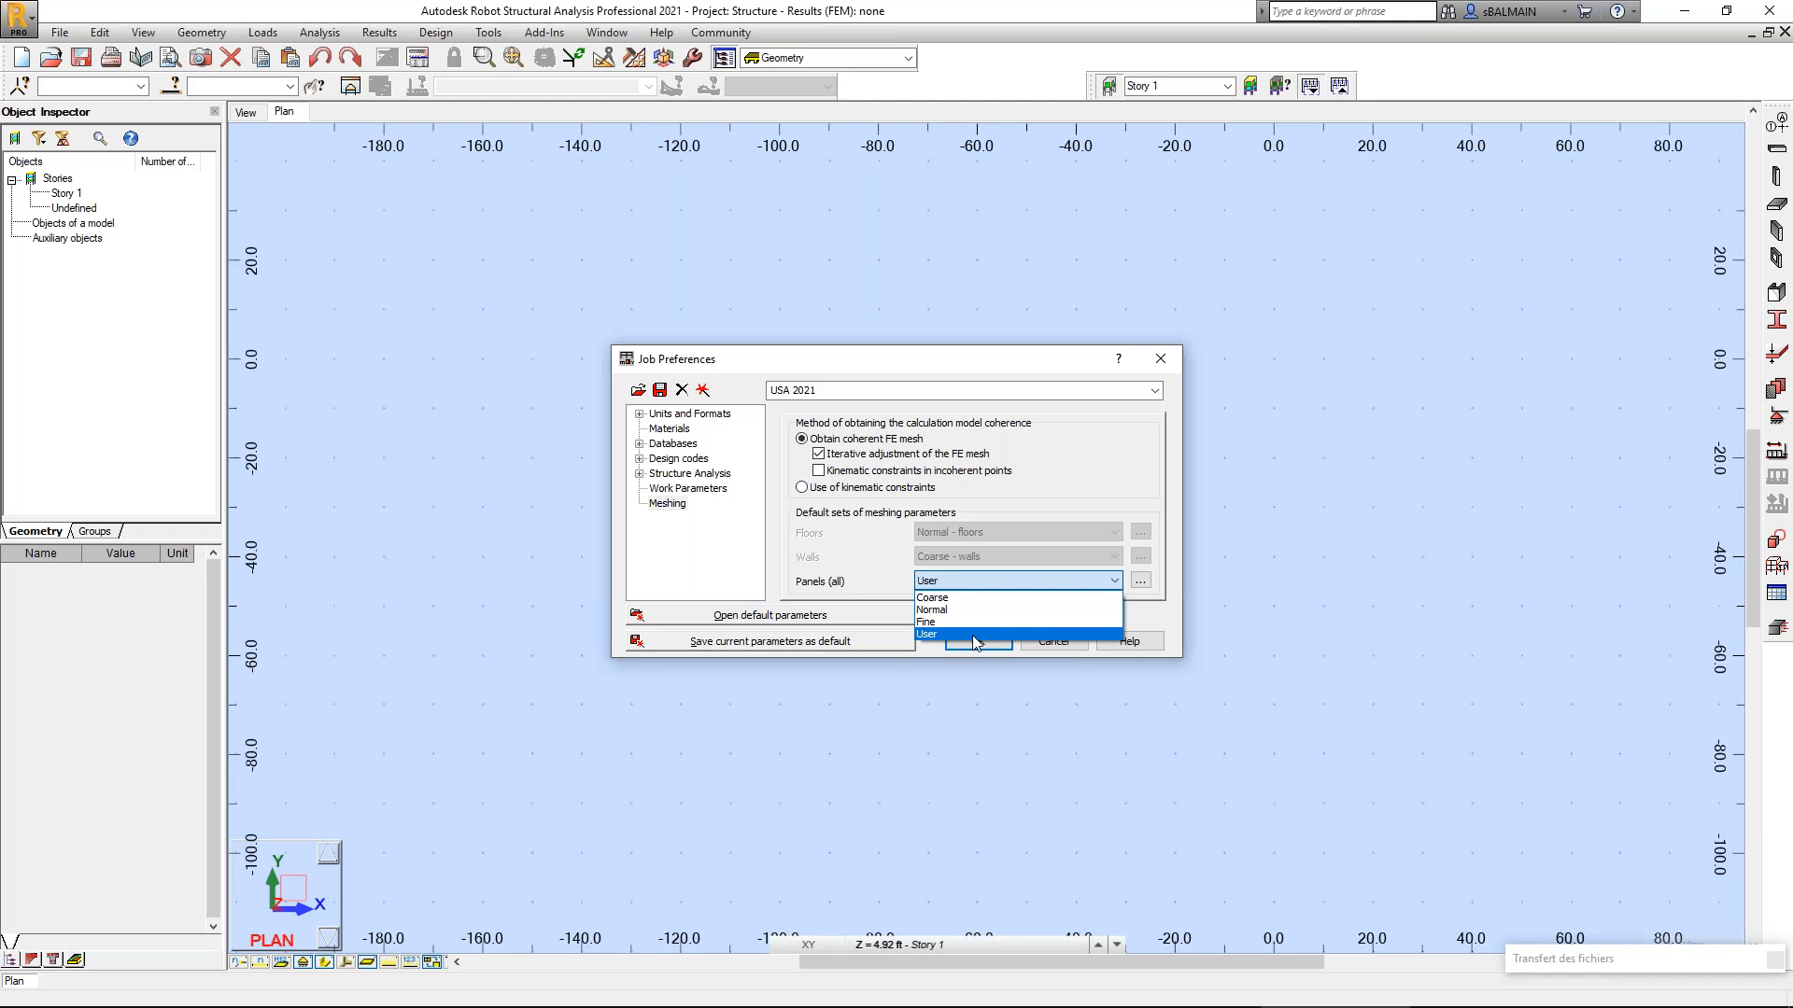
left_click(1044, 634)
Set the panels' user meshing method to Complex mesh generation (Delaunay) and accept its method parameters.
left_click(1141, 580)
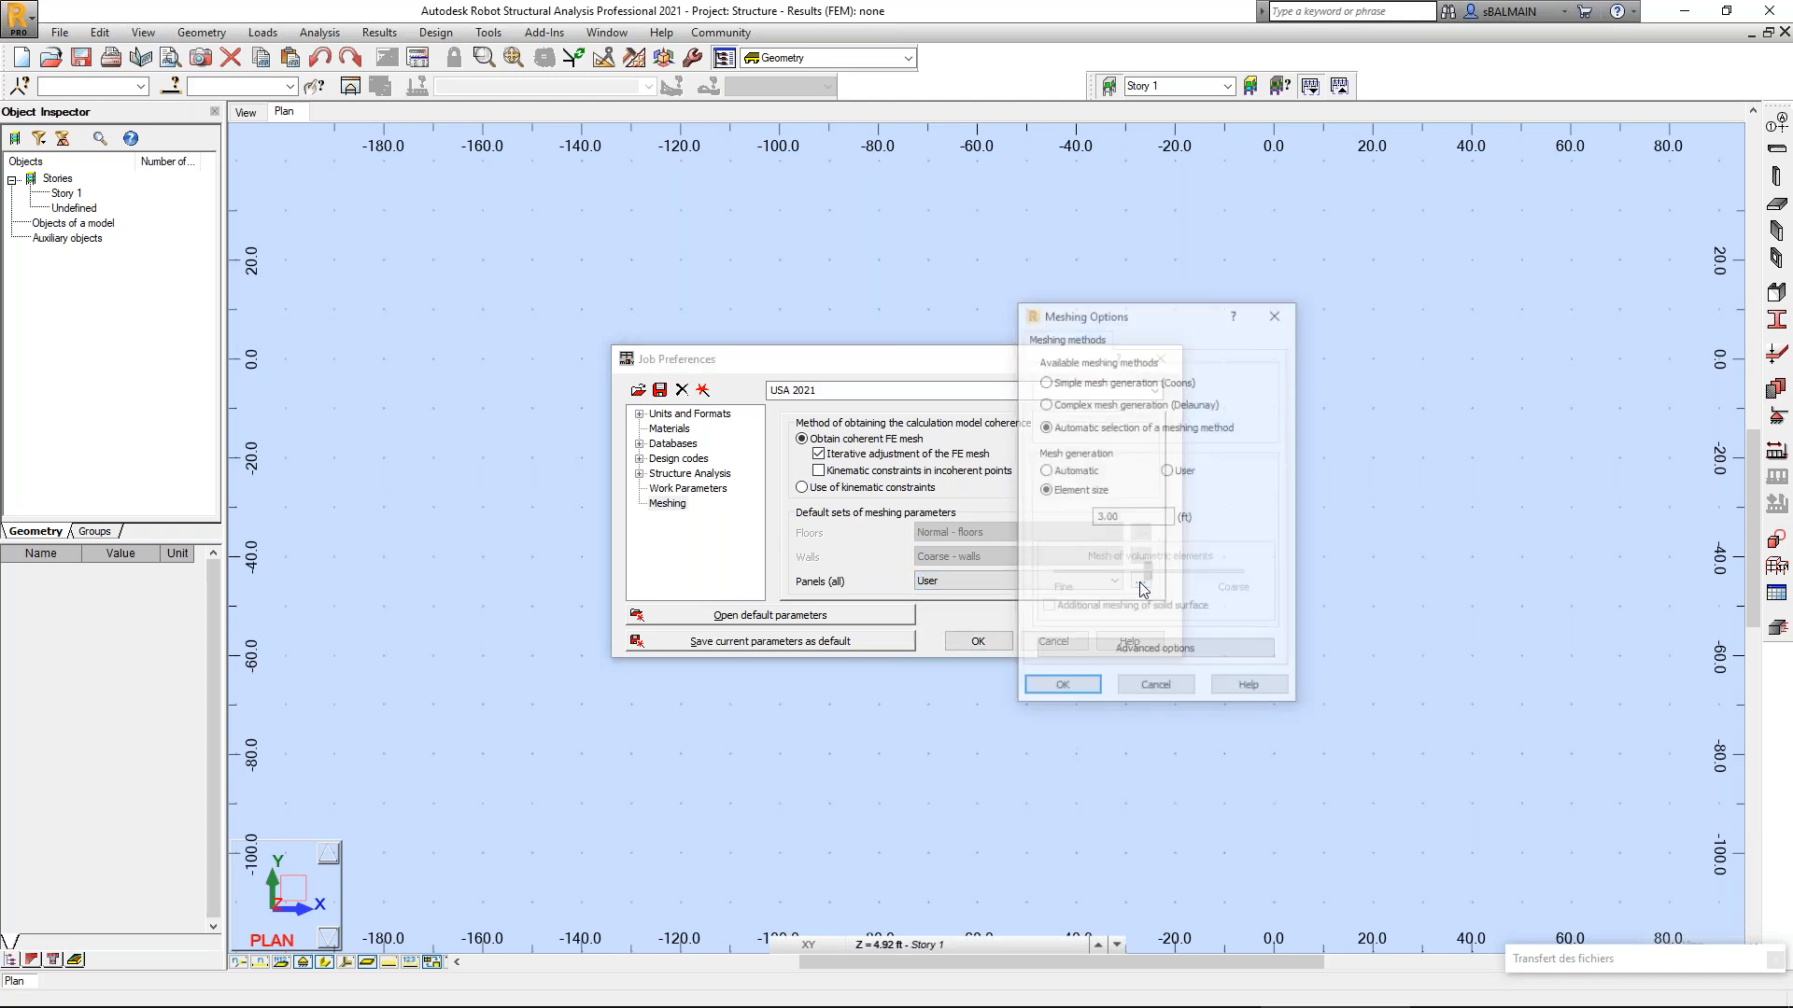
left_click(1106, 409)
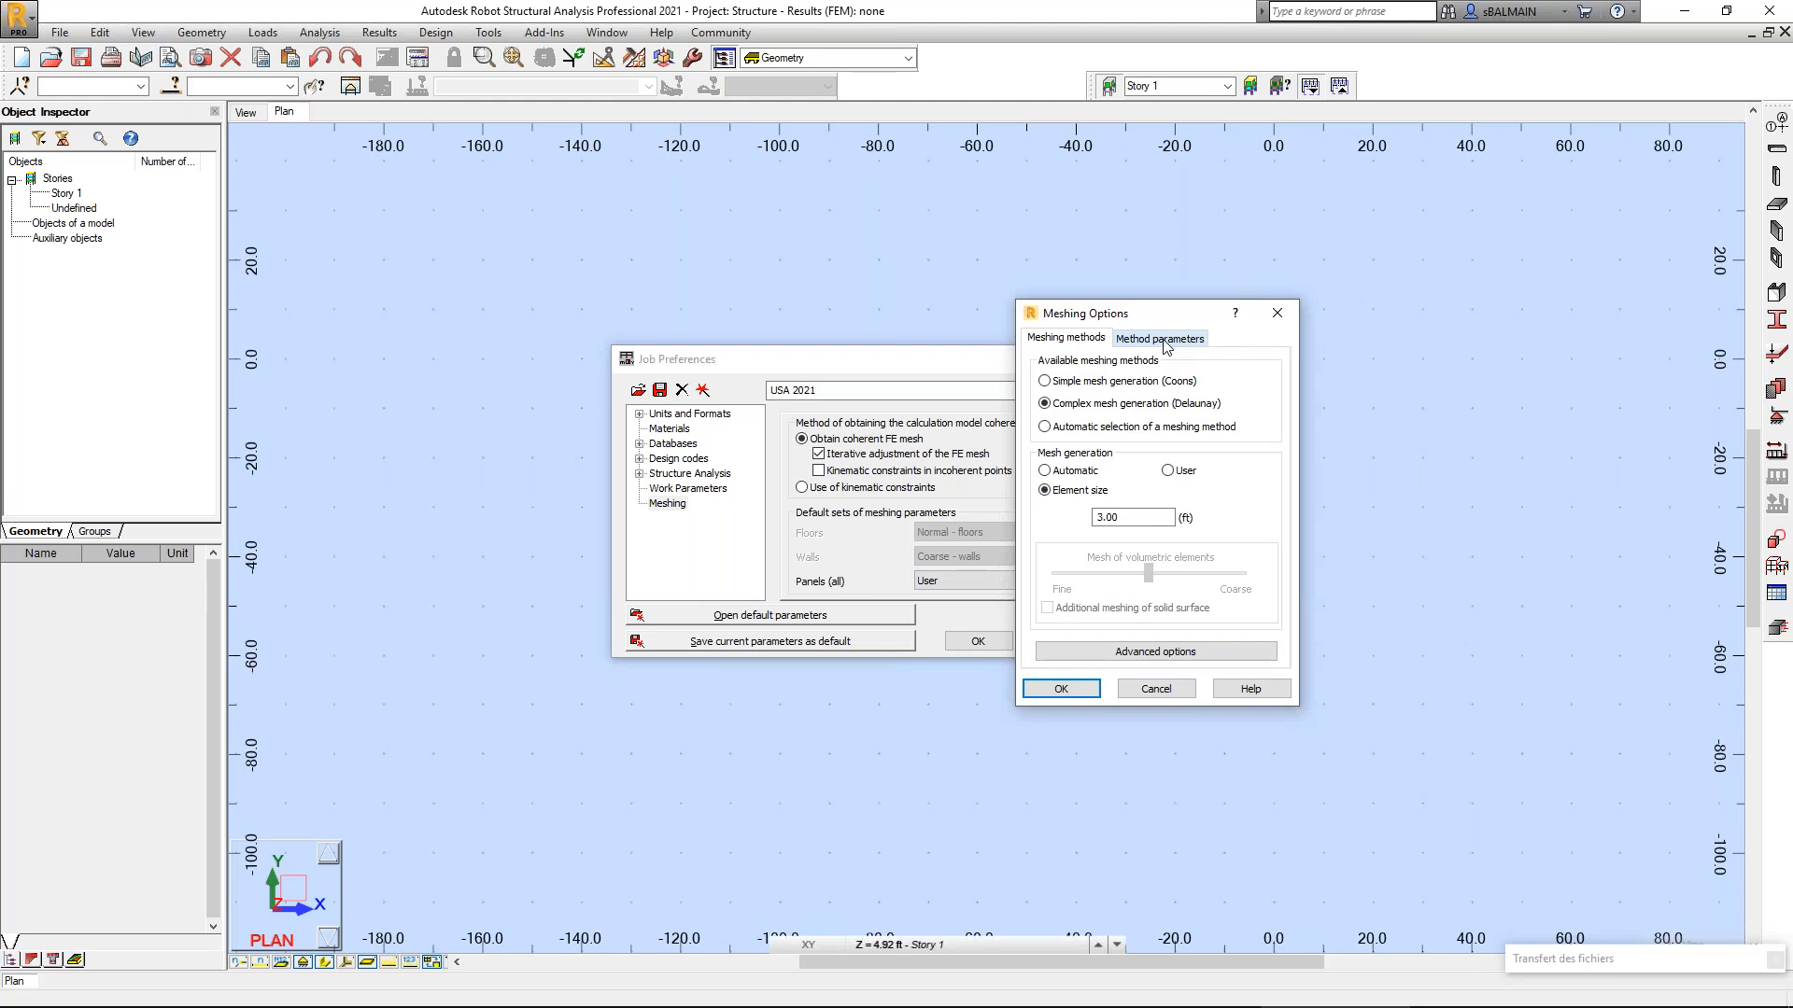
left_click(1163, 340)
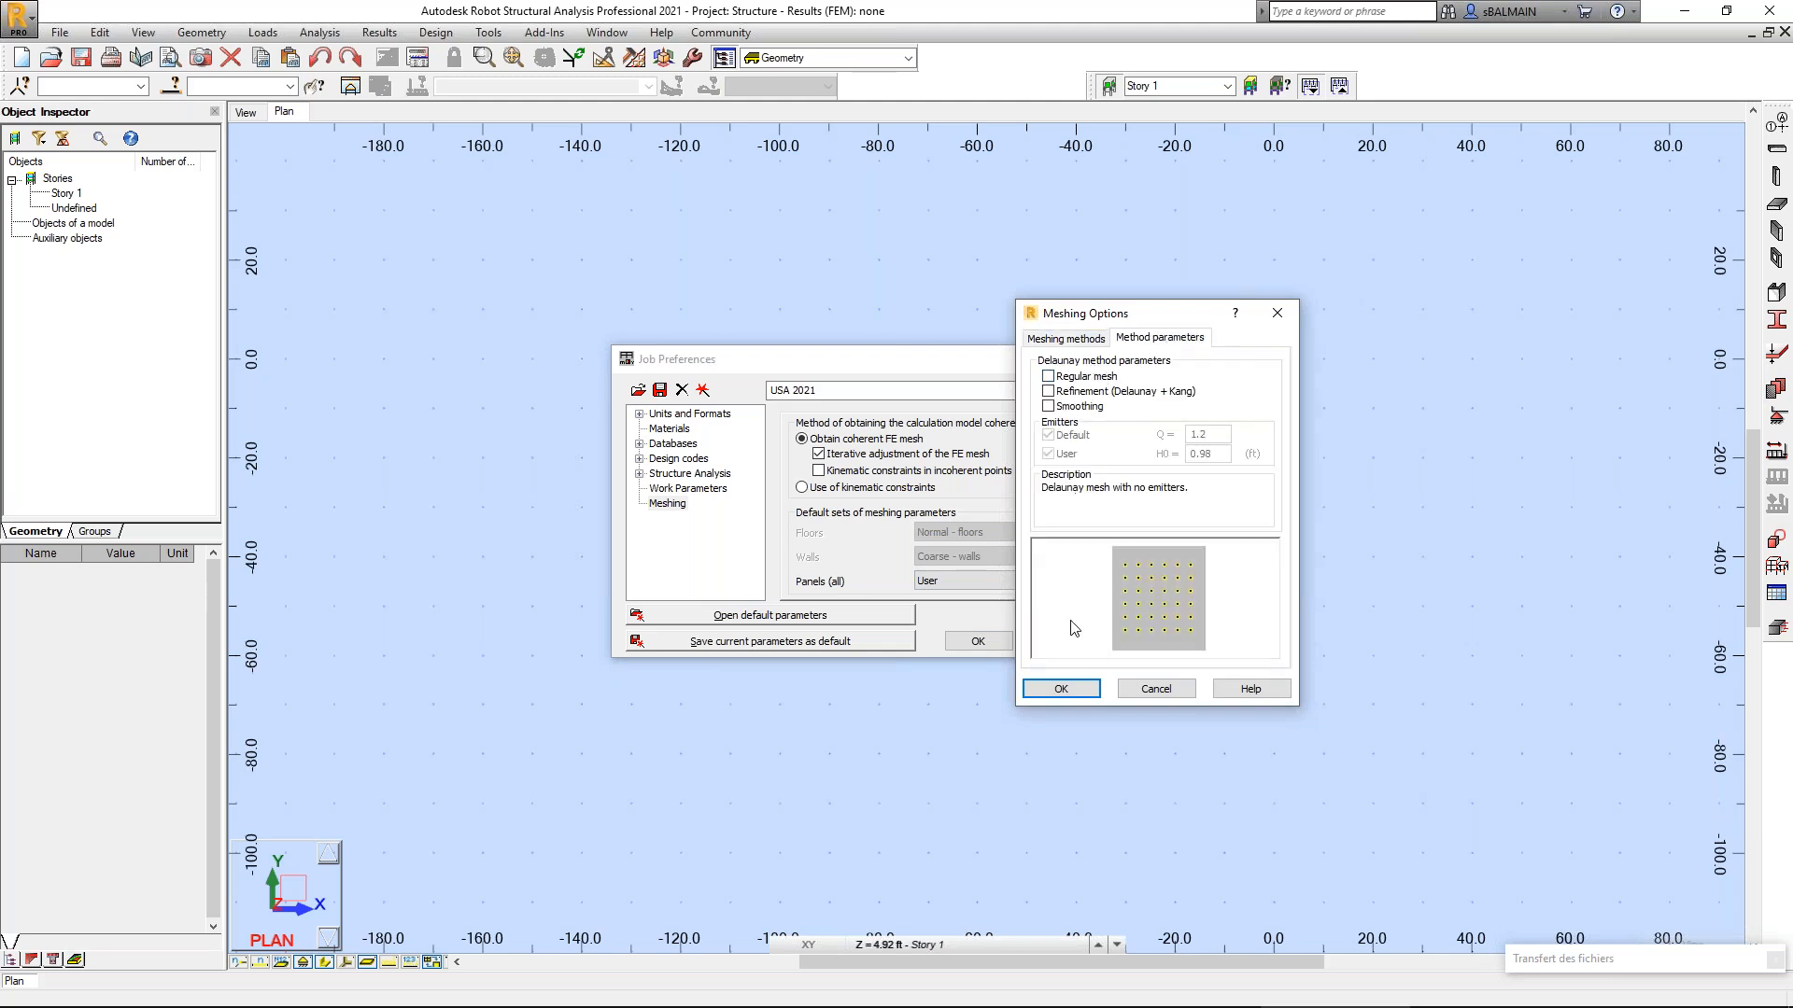
left_click(1064, 690)
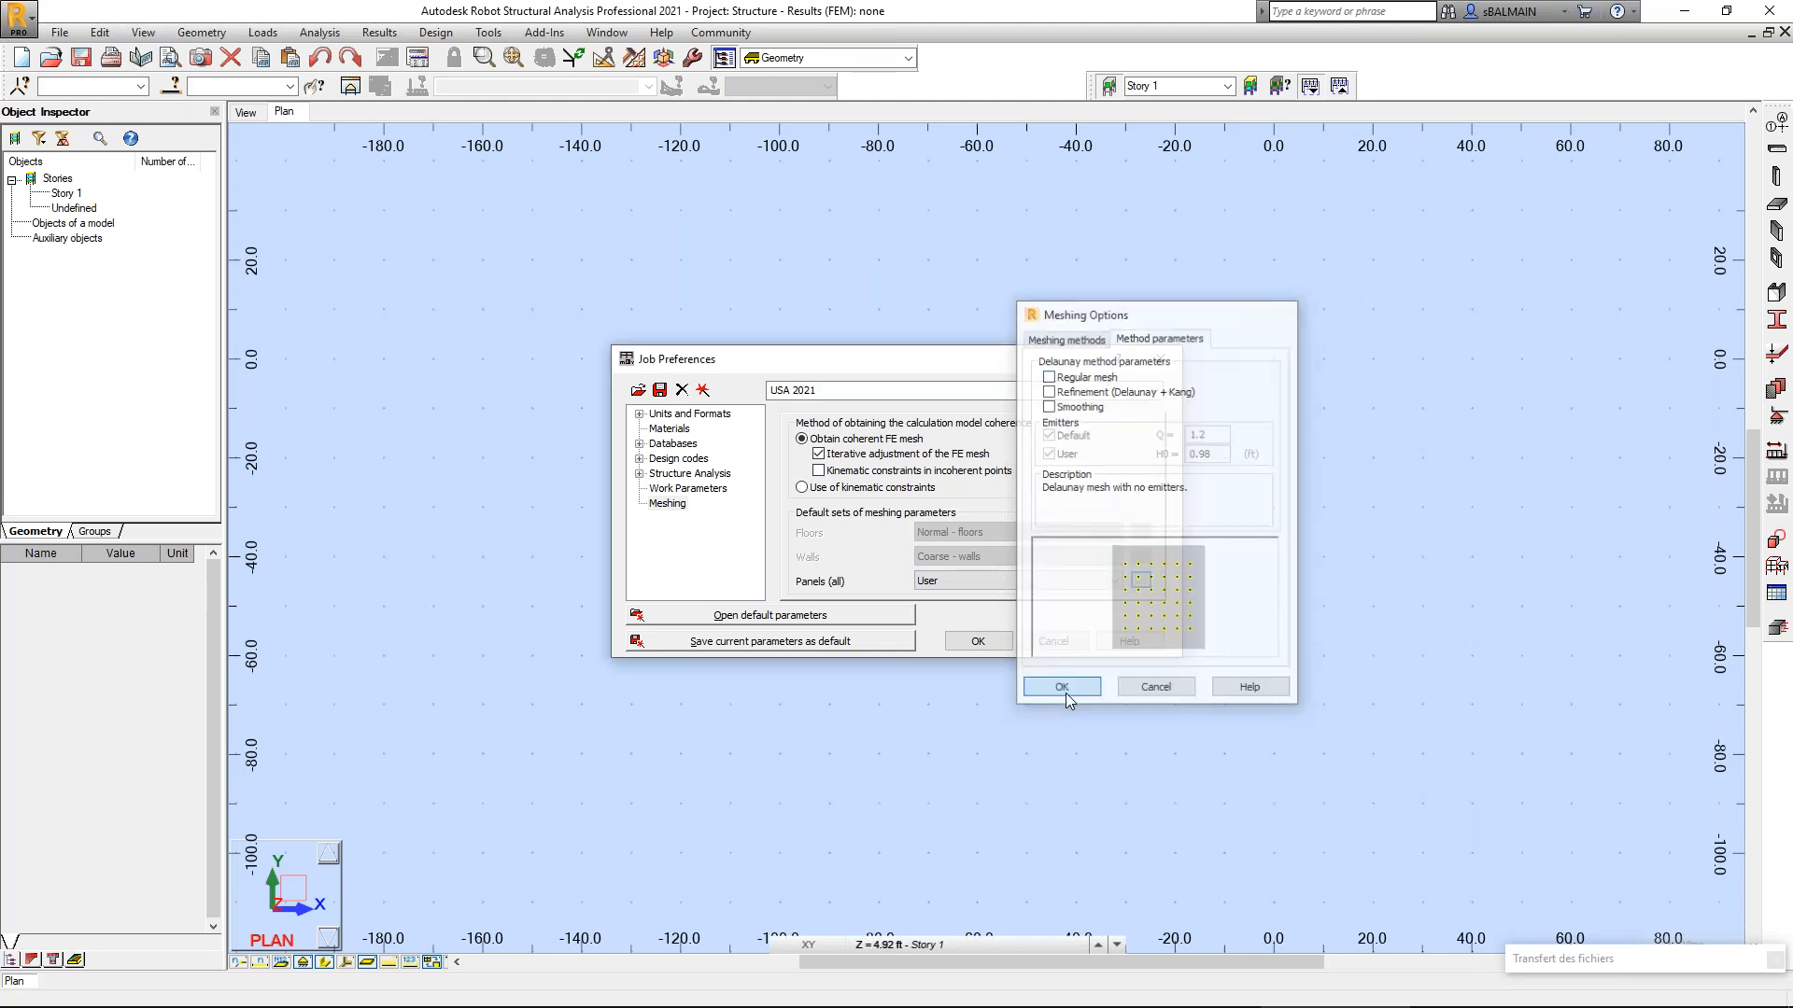
Set the displacement unit format to two decimal places in the job preferences.
left_click(710, 489)
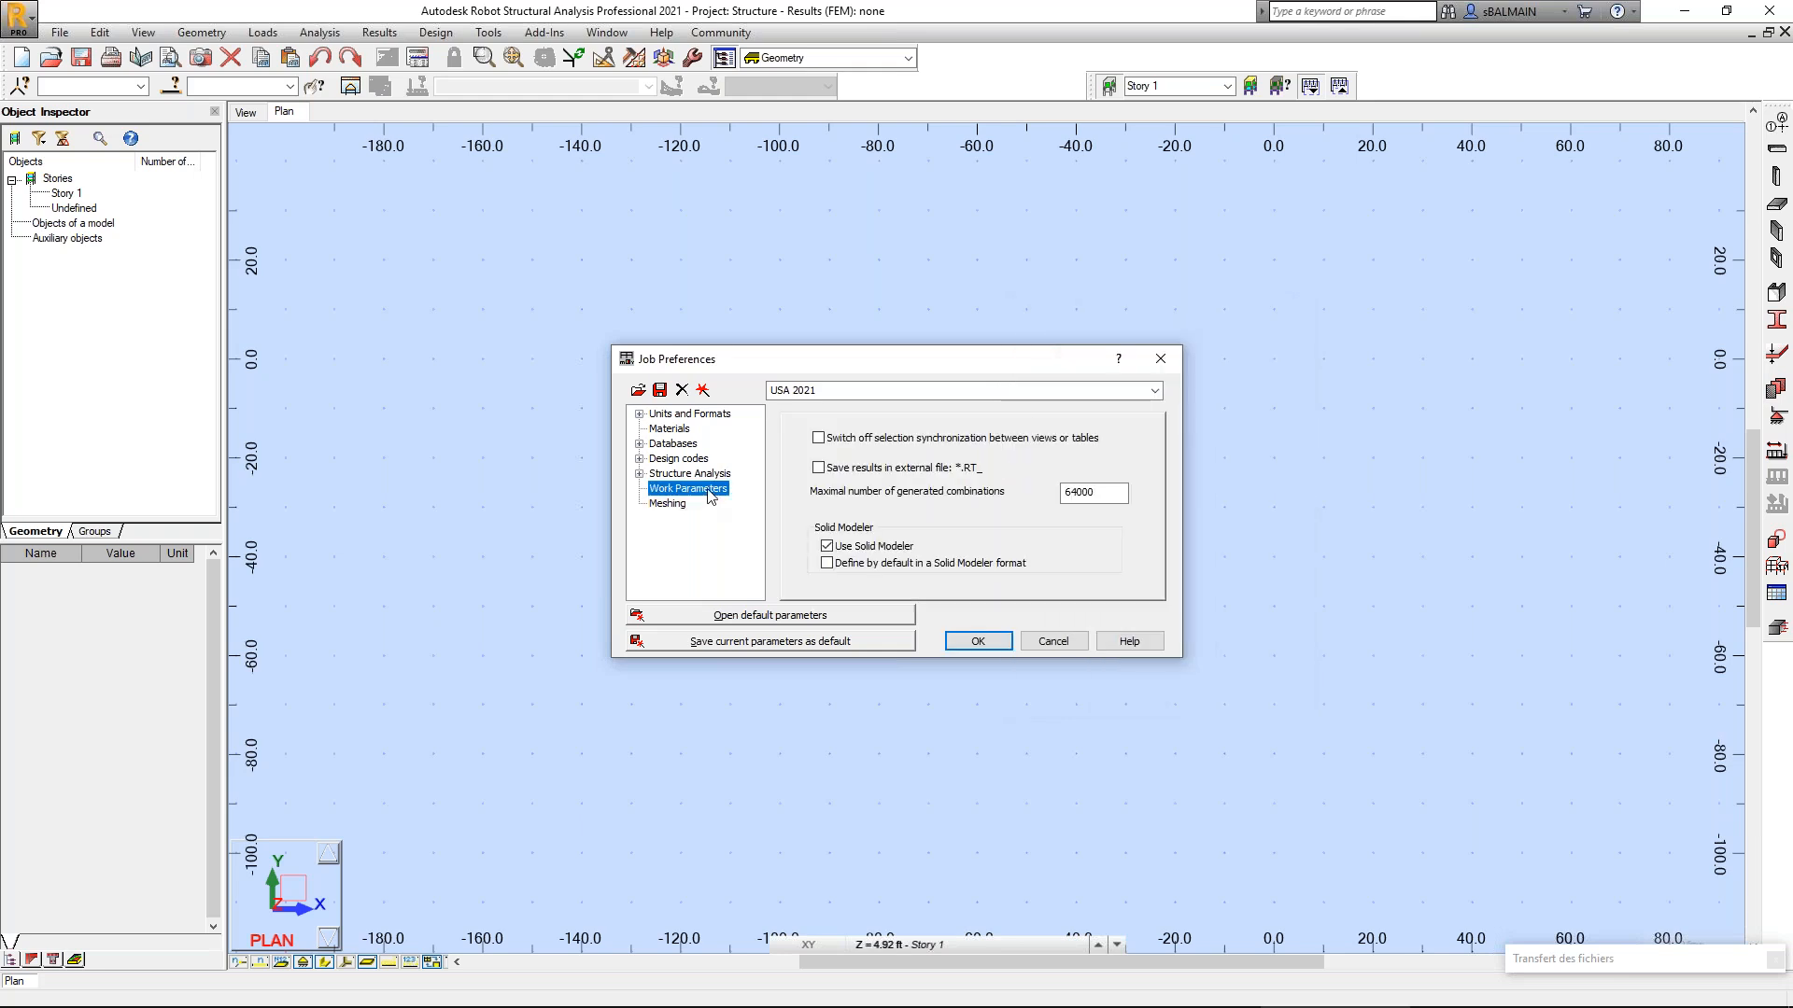
left_click(682, 416)
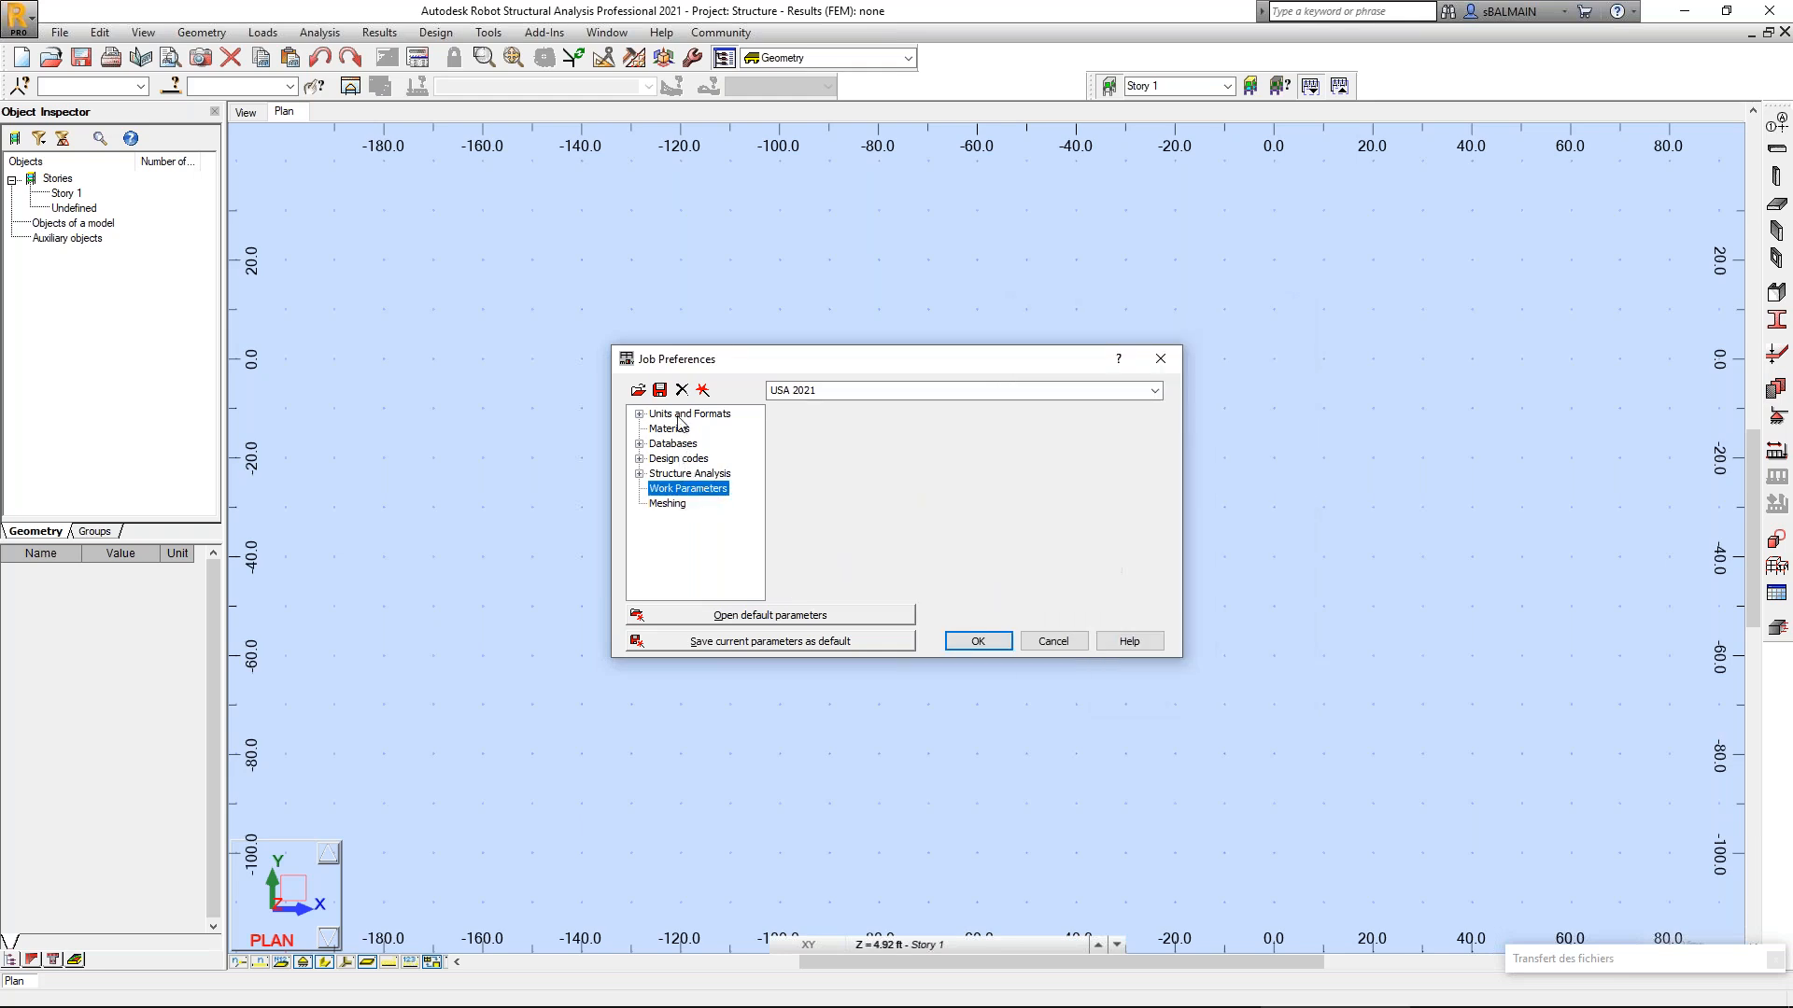
left_click(682, 431)
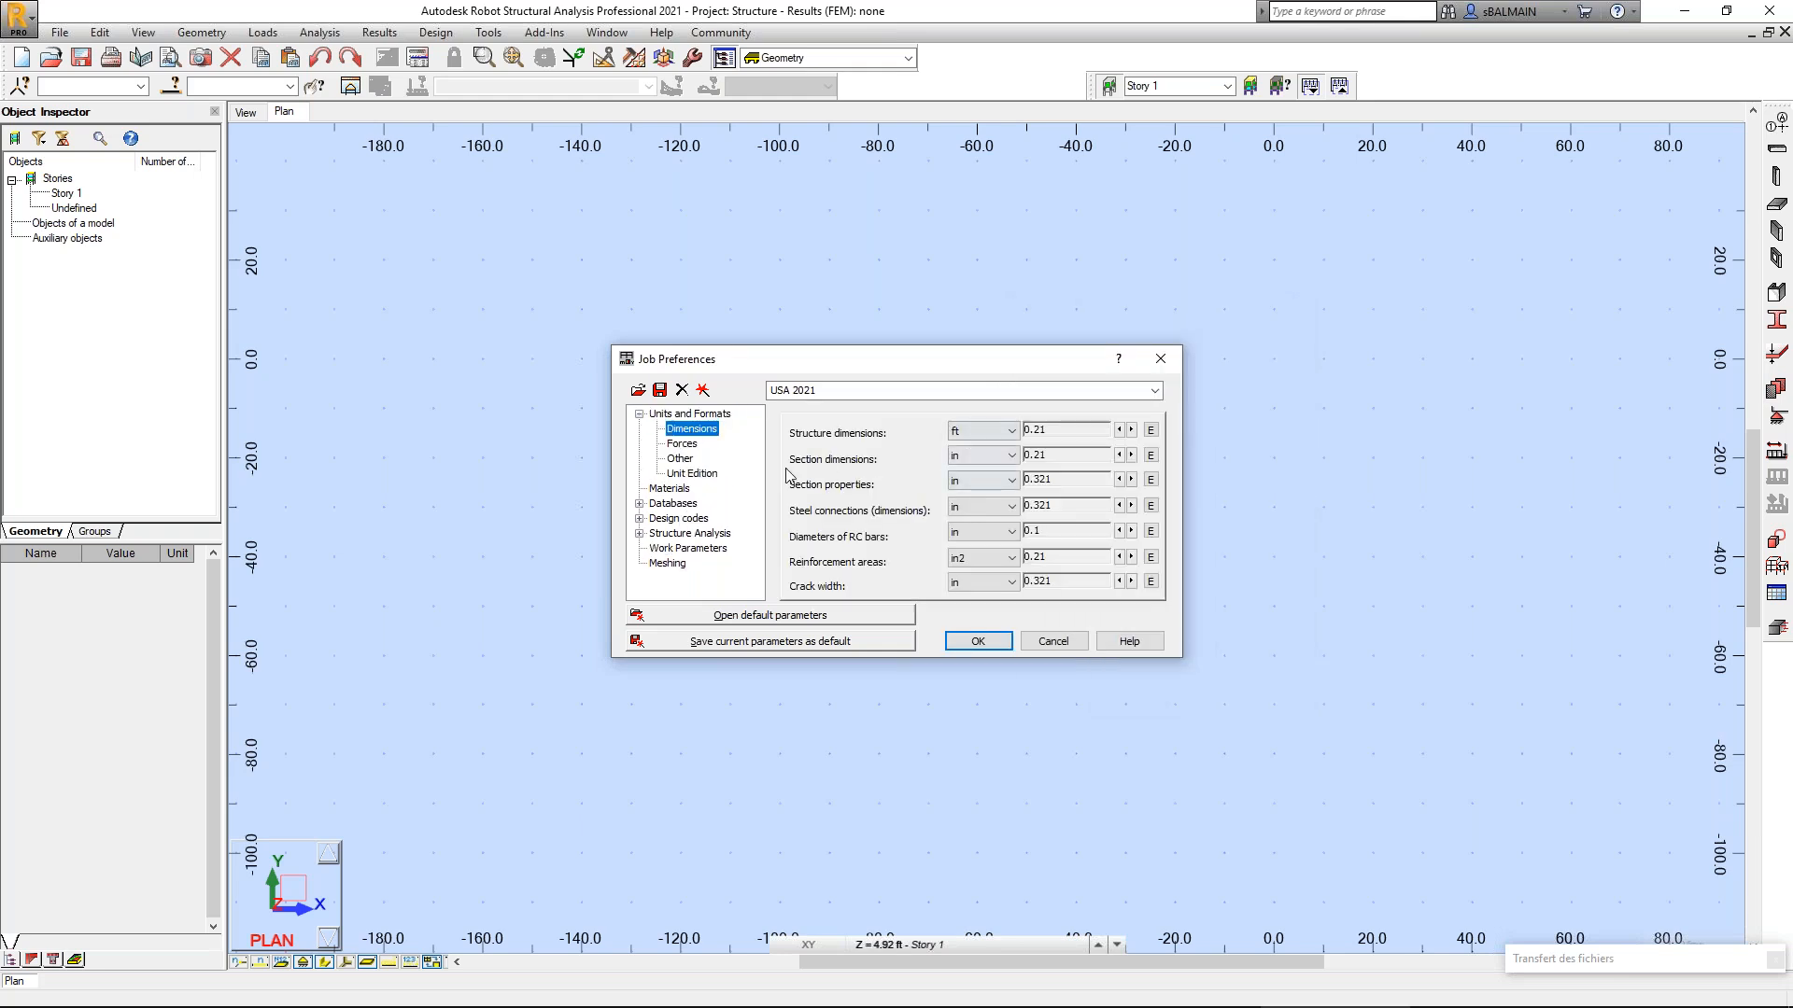
left_click(689, 459)
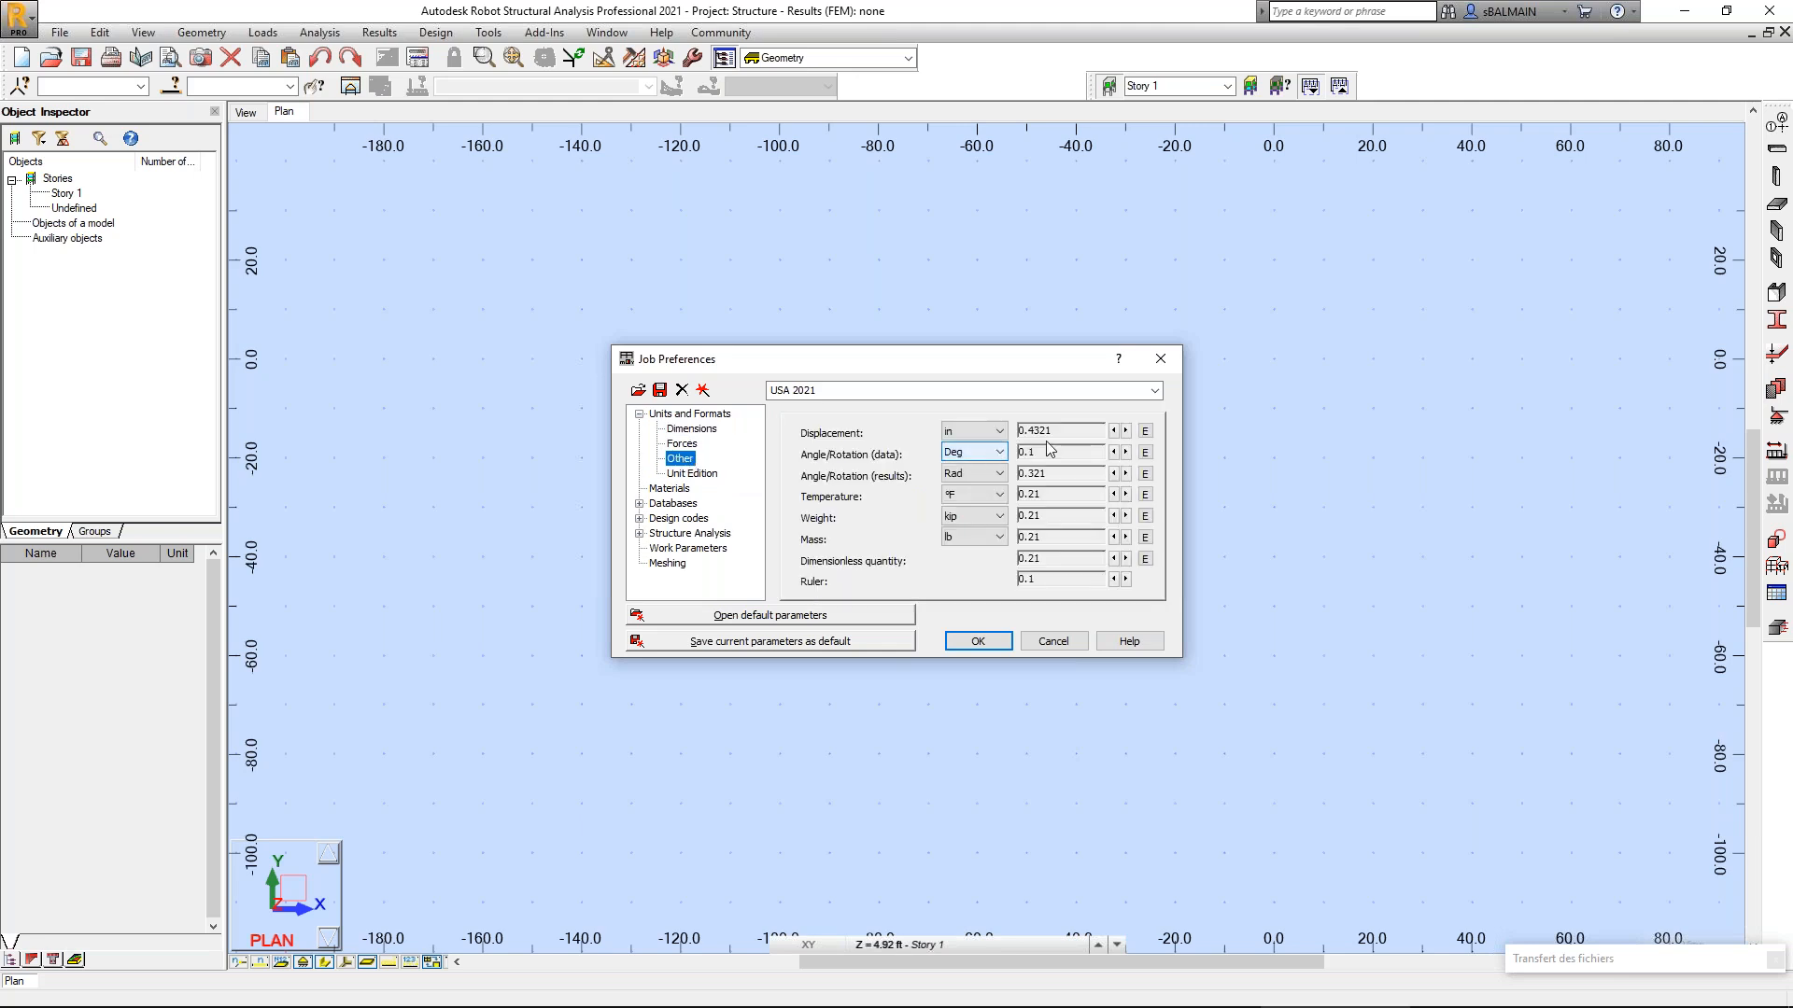
left_click(1113, 430)
left_click(1113, 431)
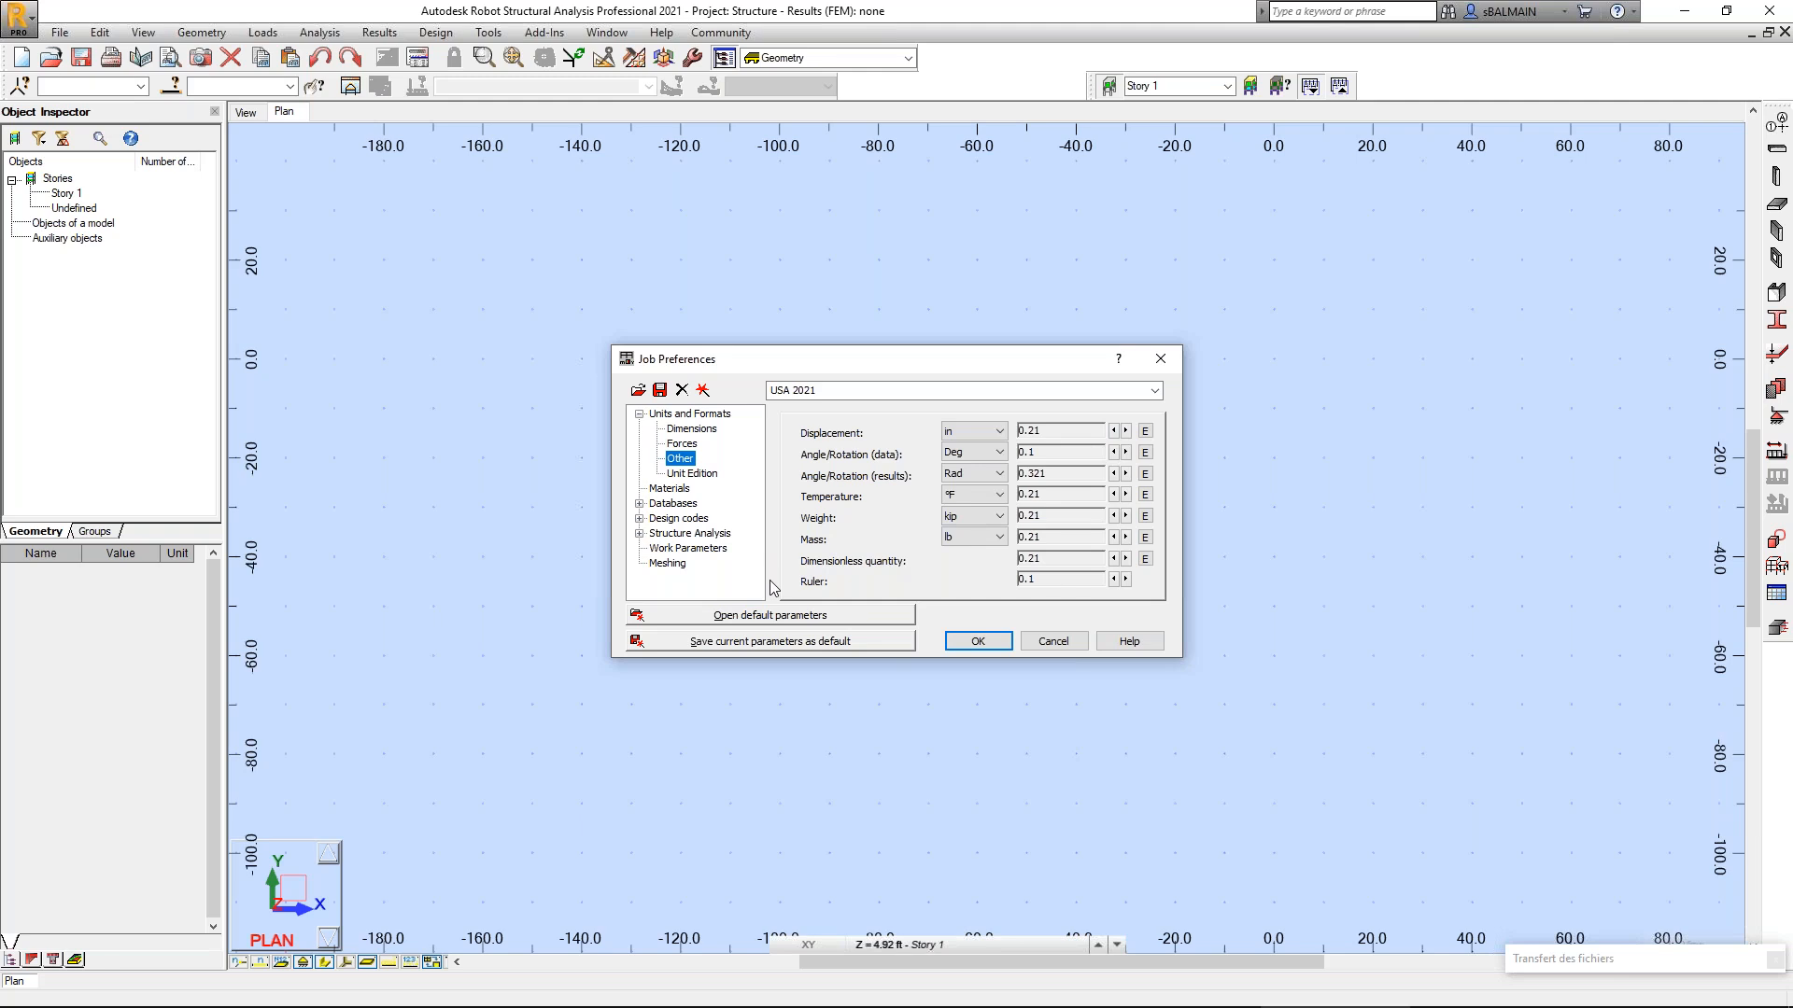
Save the job preferences as USA 2021 v3, make them the default parameters, and apply them.
left_click(659, 389)
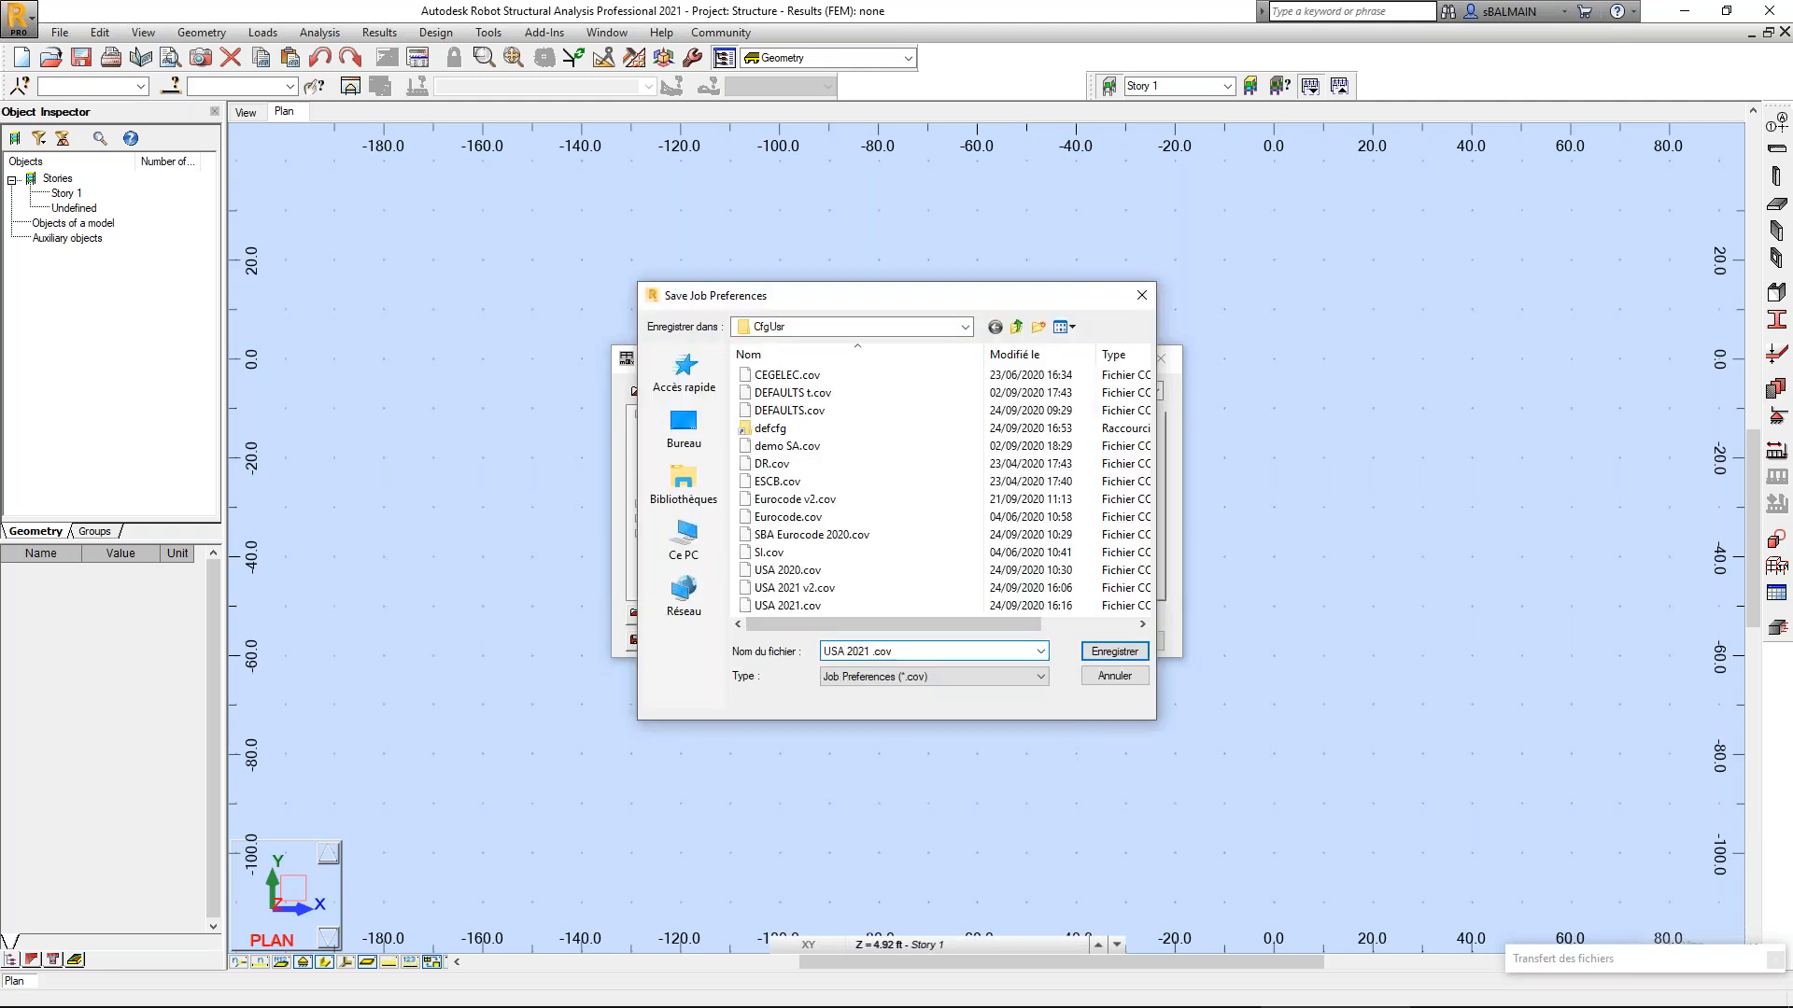
type("v3.")
key("Return")
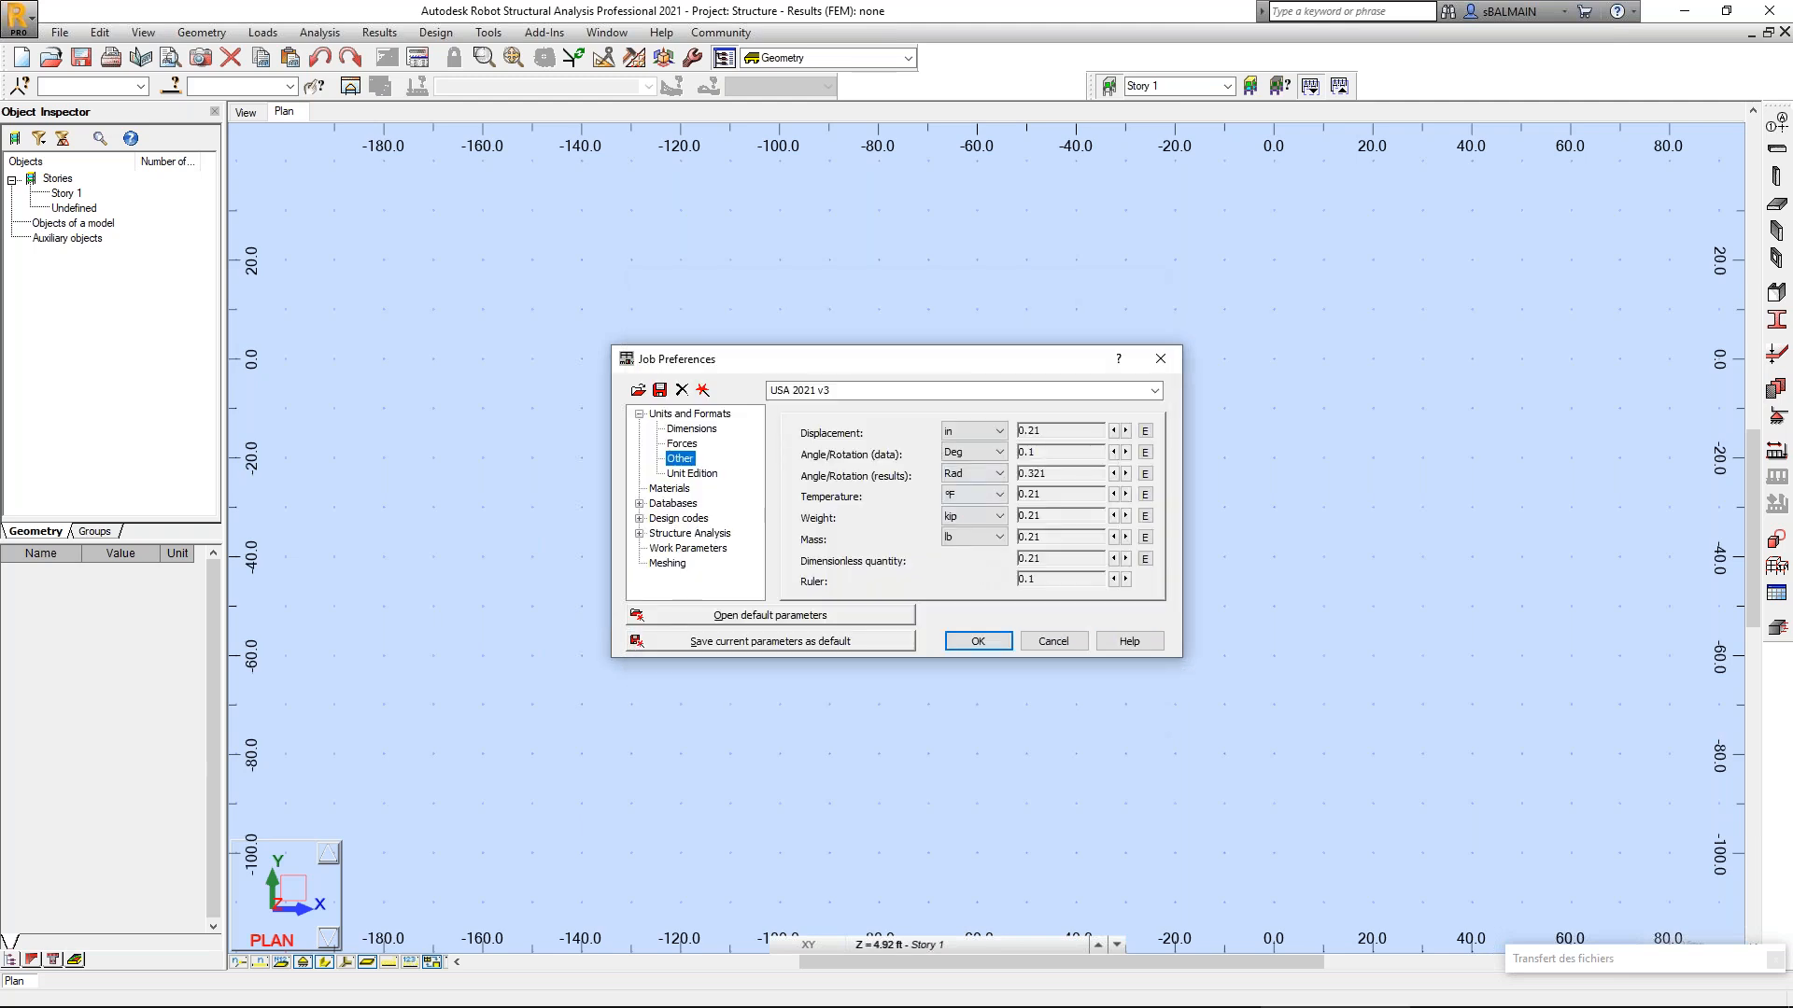
left_click(850, 640)
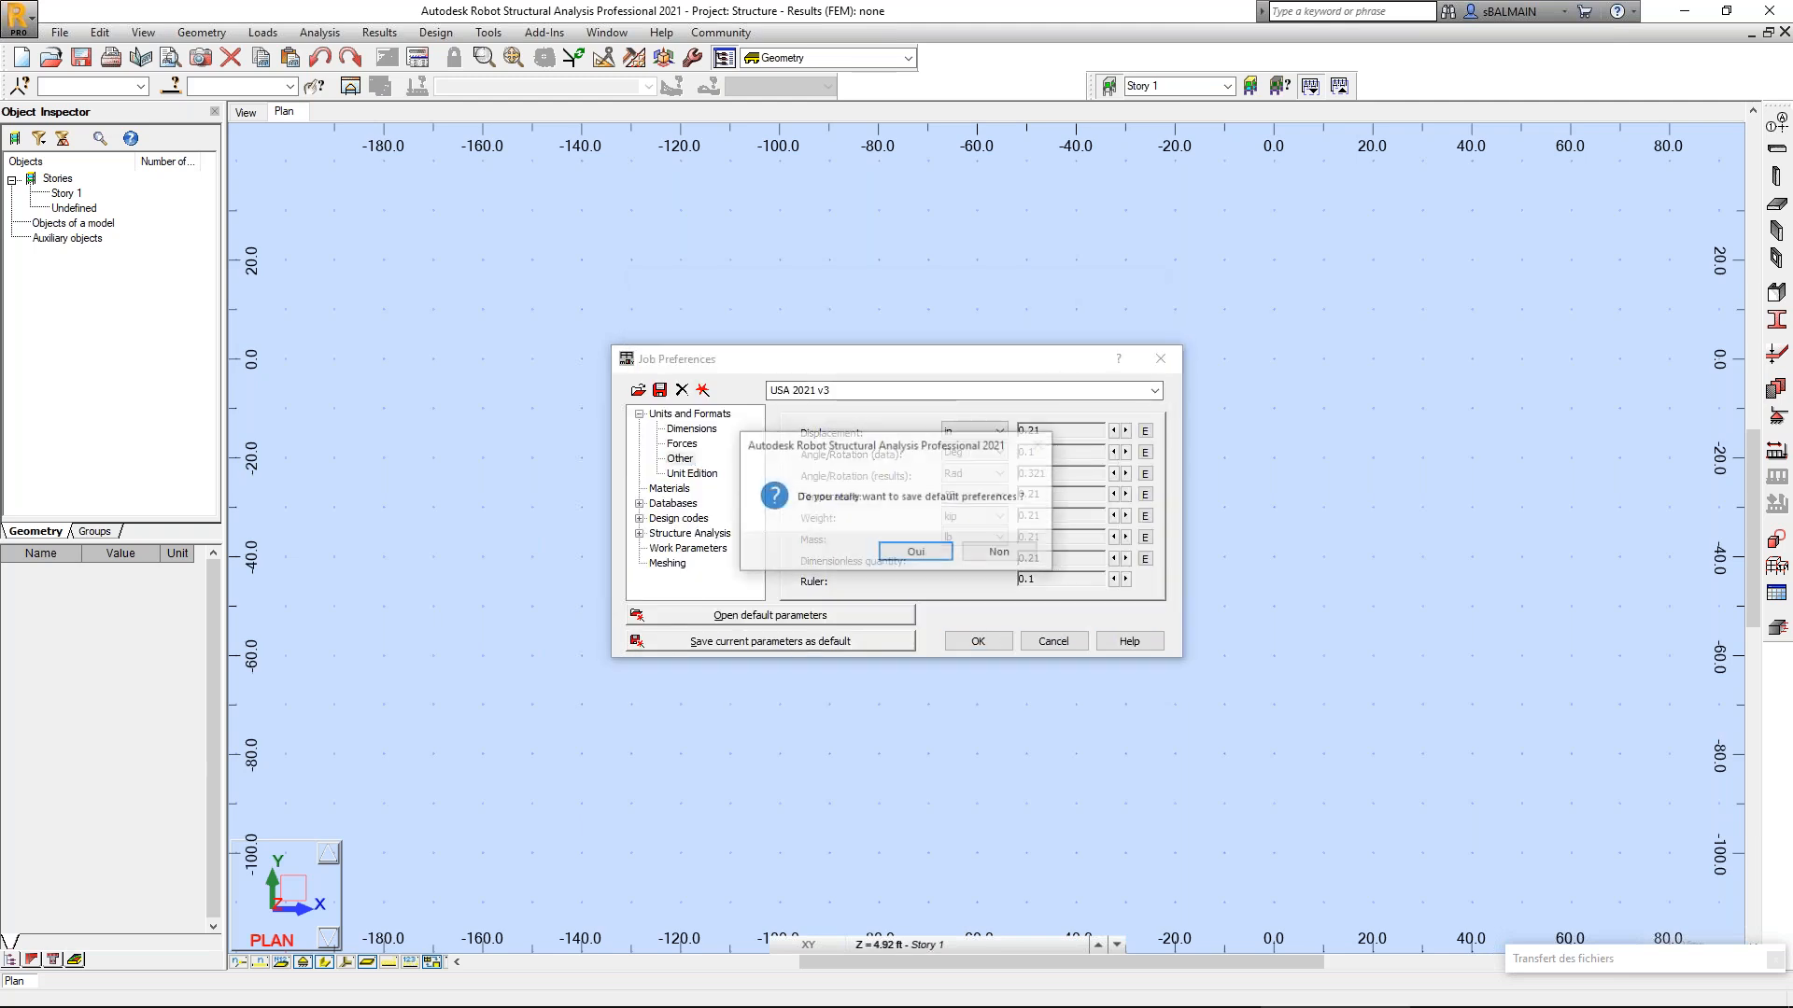
left_click(916, 552)
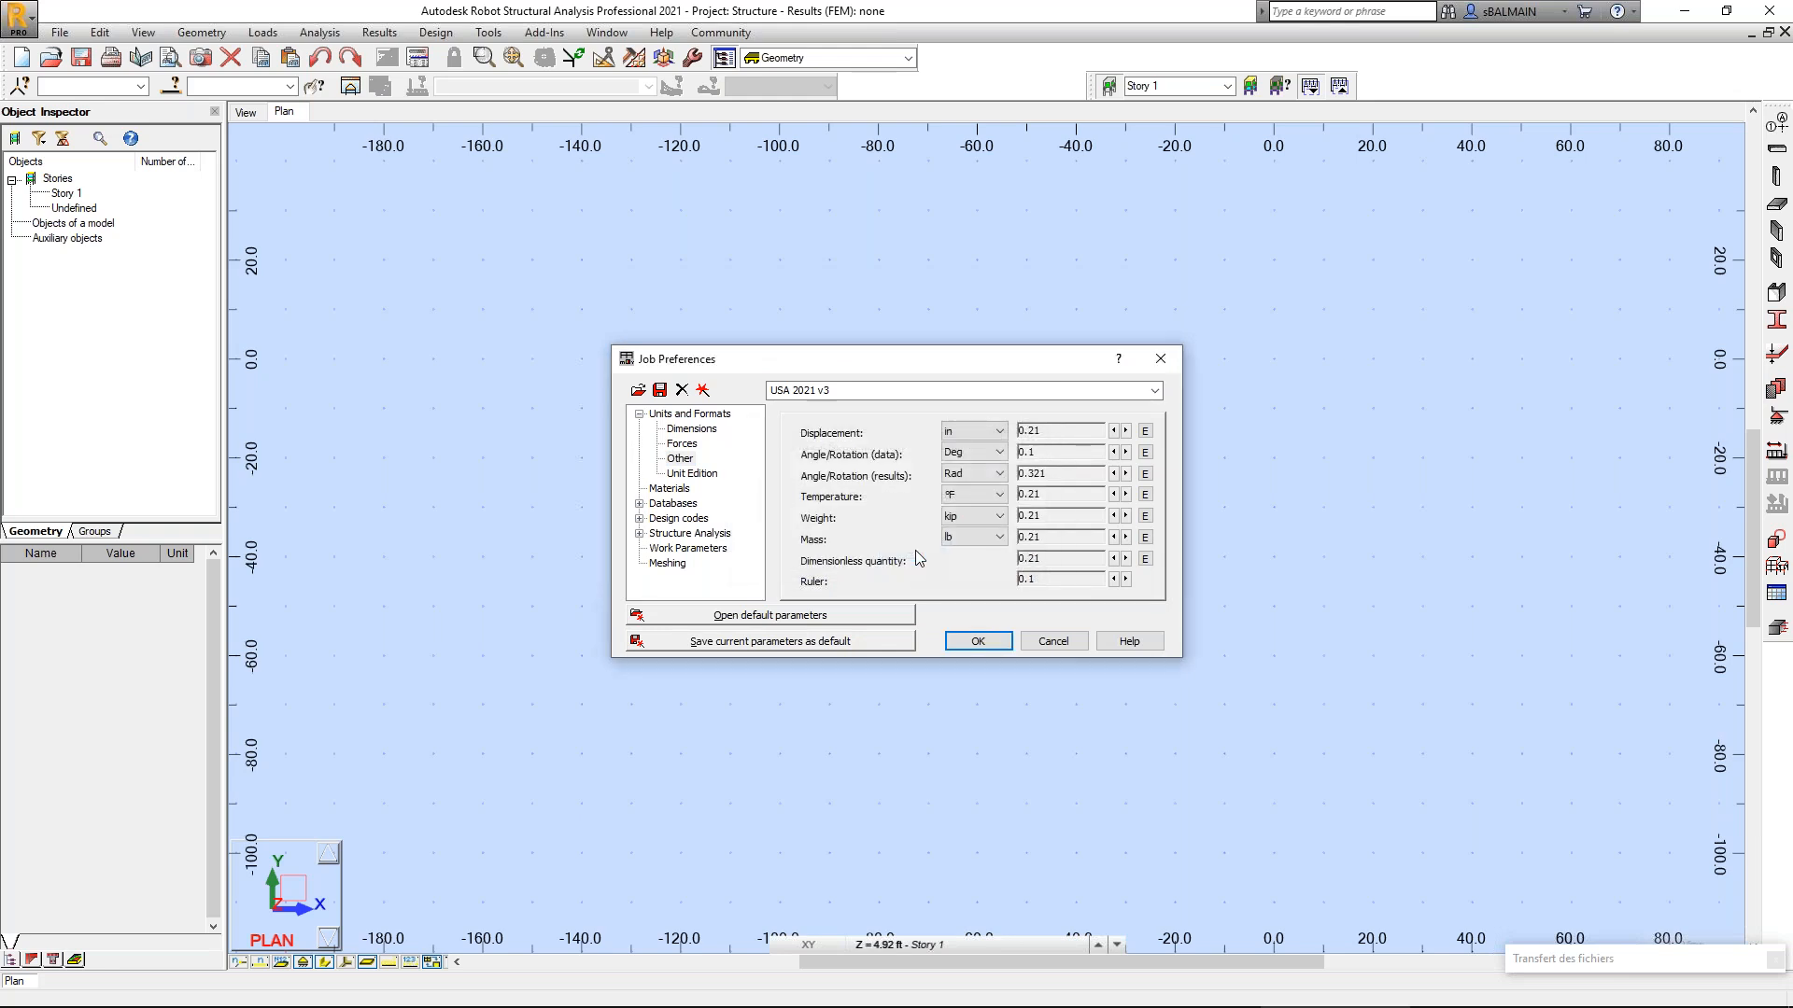
left_click(977, 643)
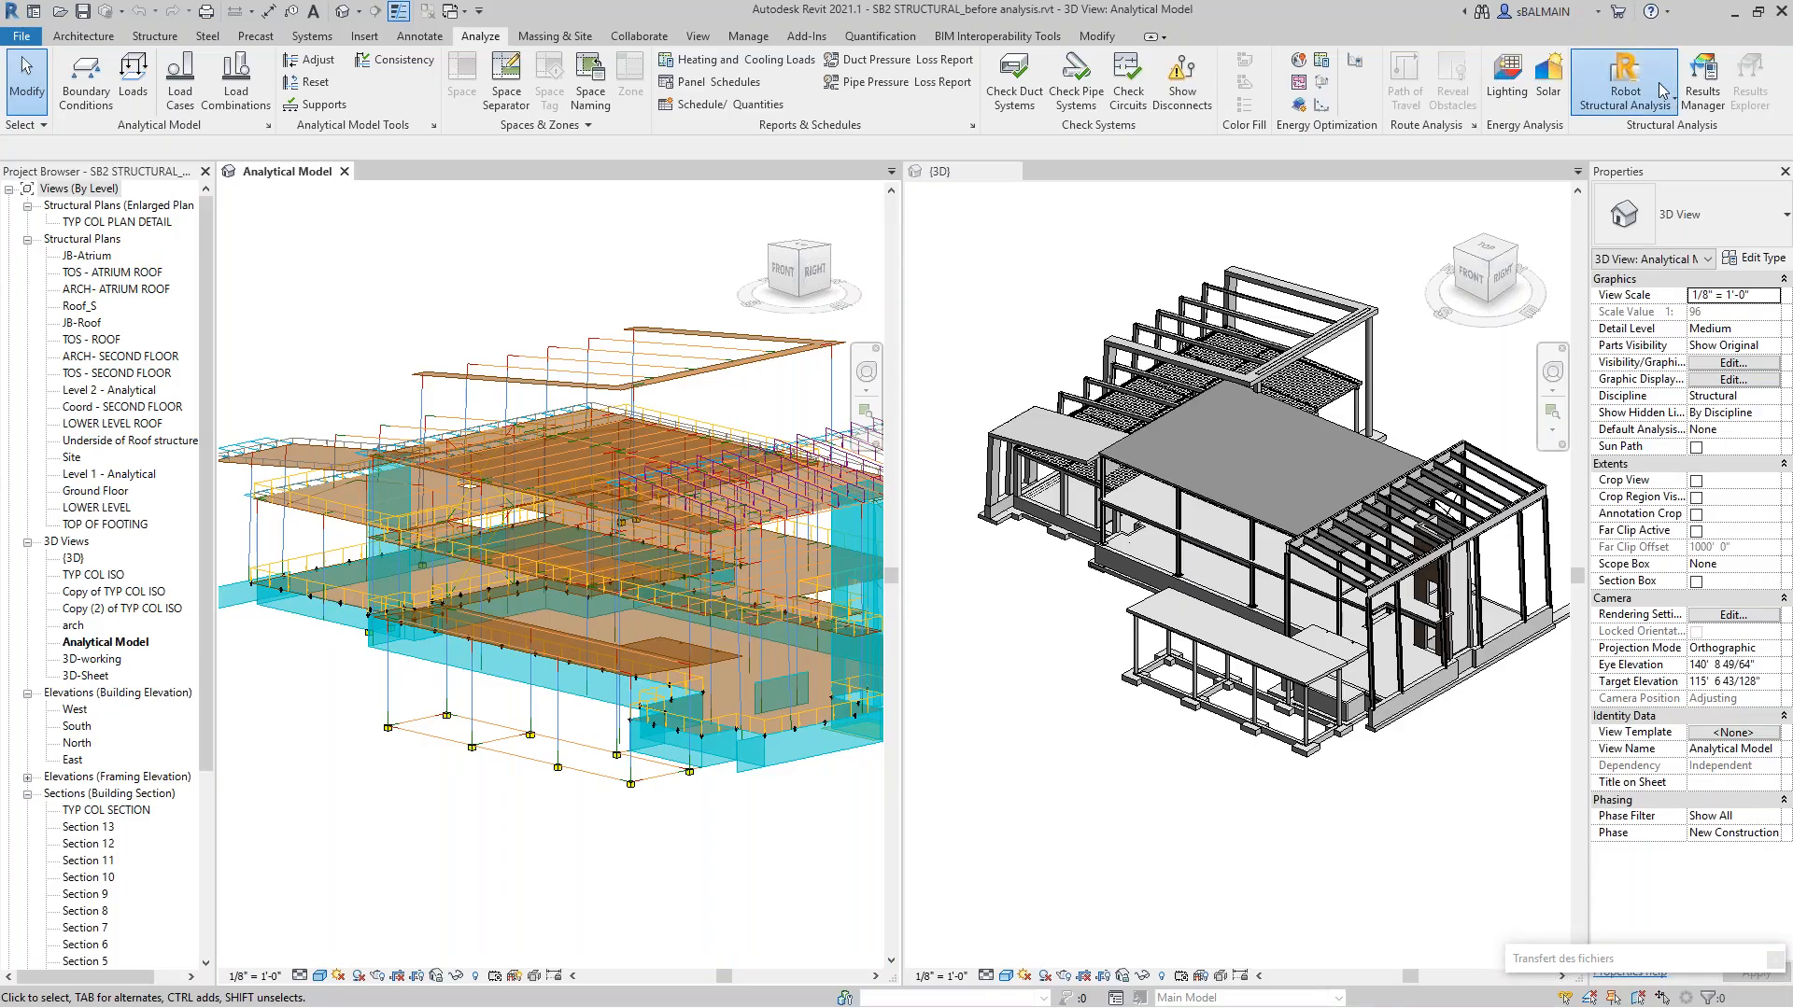
Switch to Revit, send the model to Robot Structural Analysis by direct integration, and dismiss the transfer message list.
left_click(1663, 94)
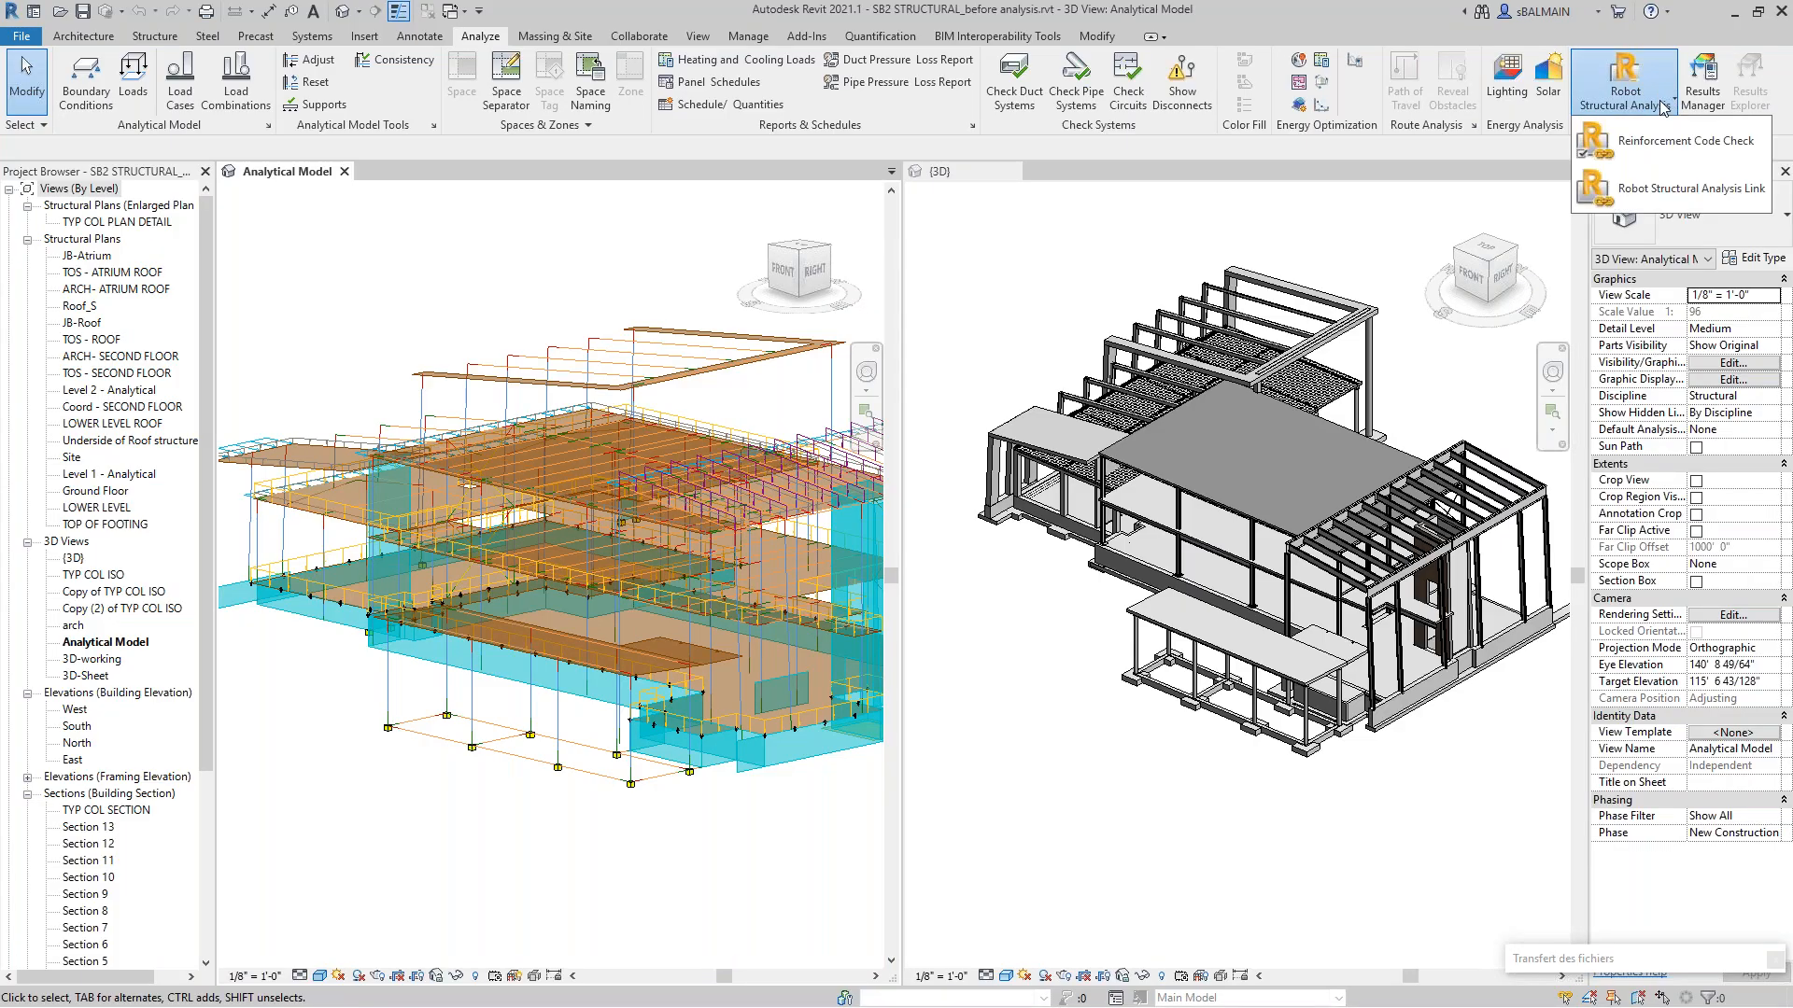
left_click(1660, 186)
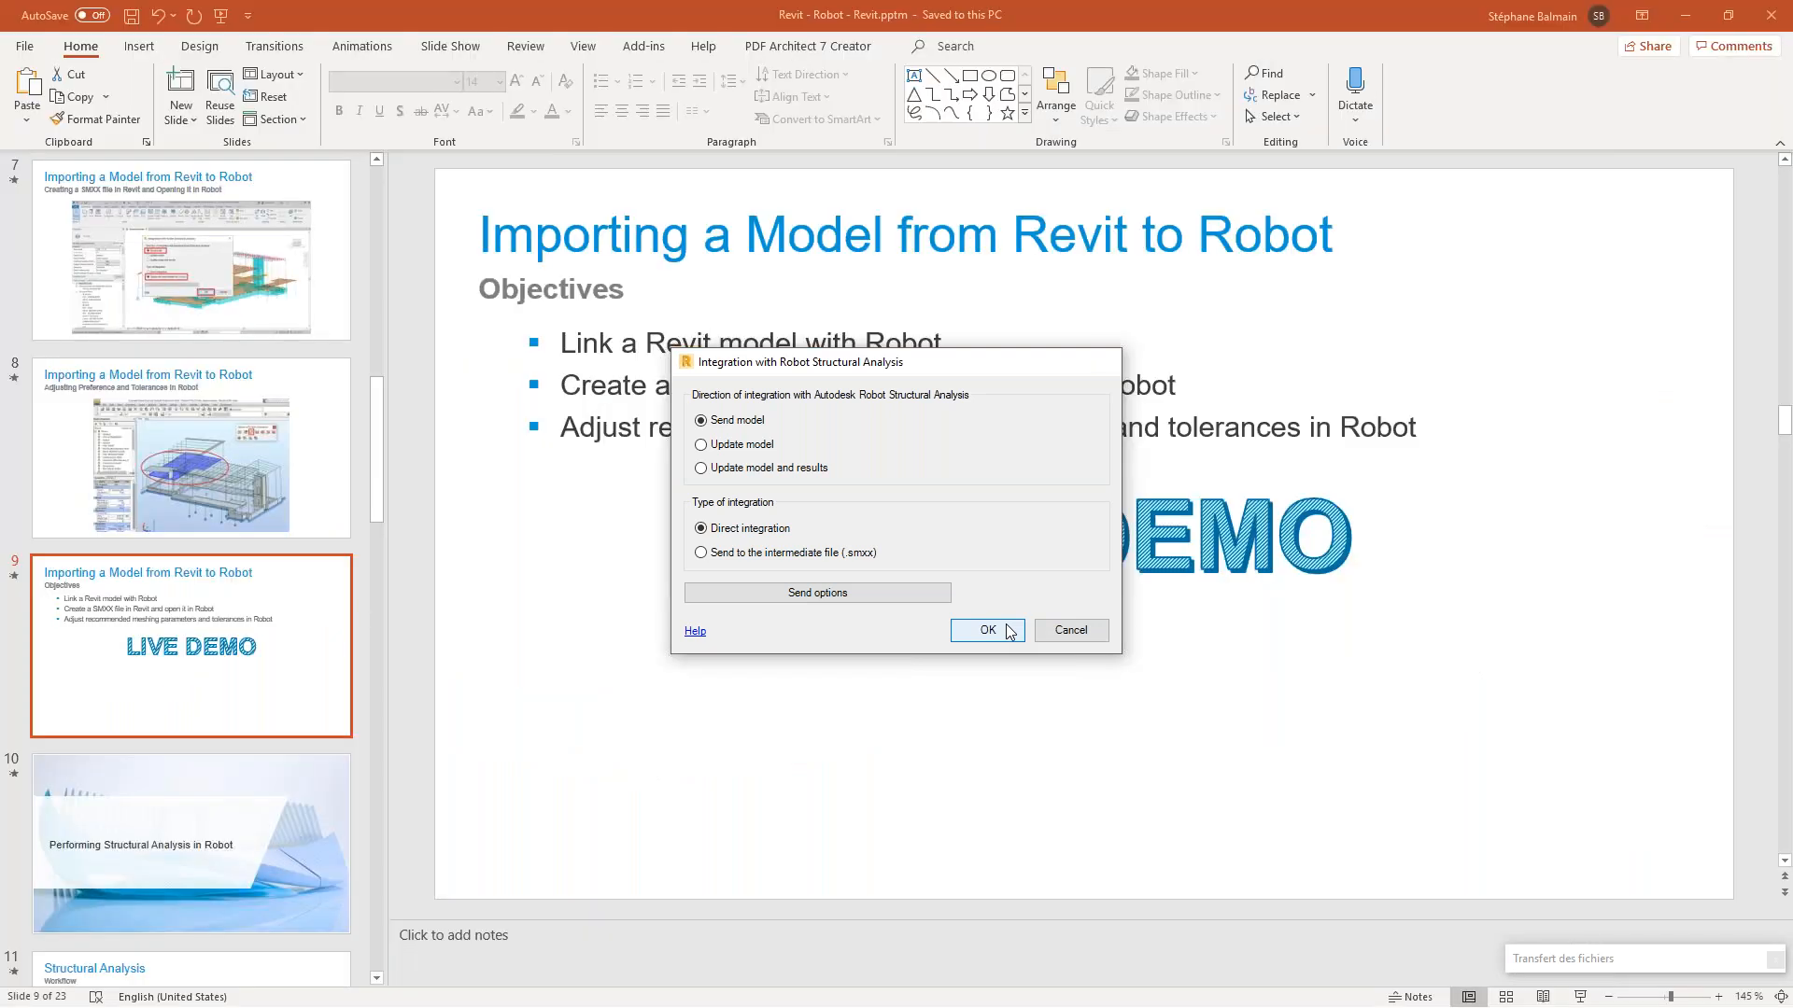
left_click(988, 630)
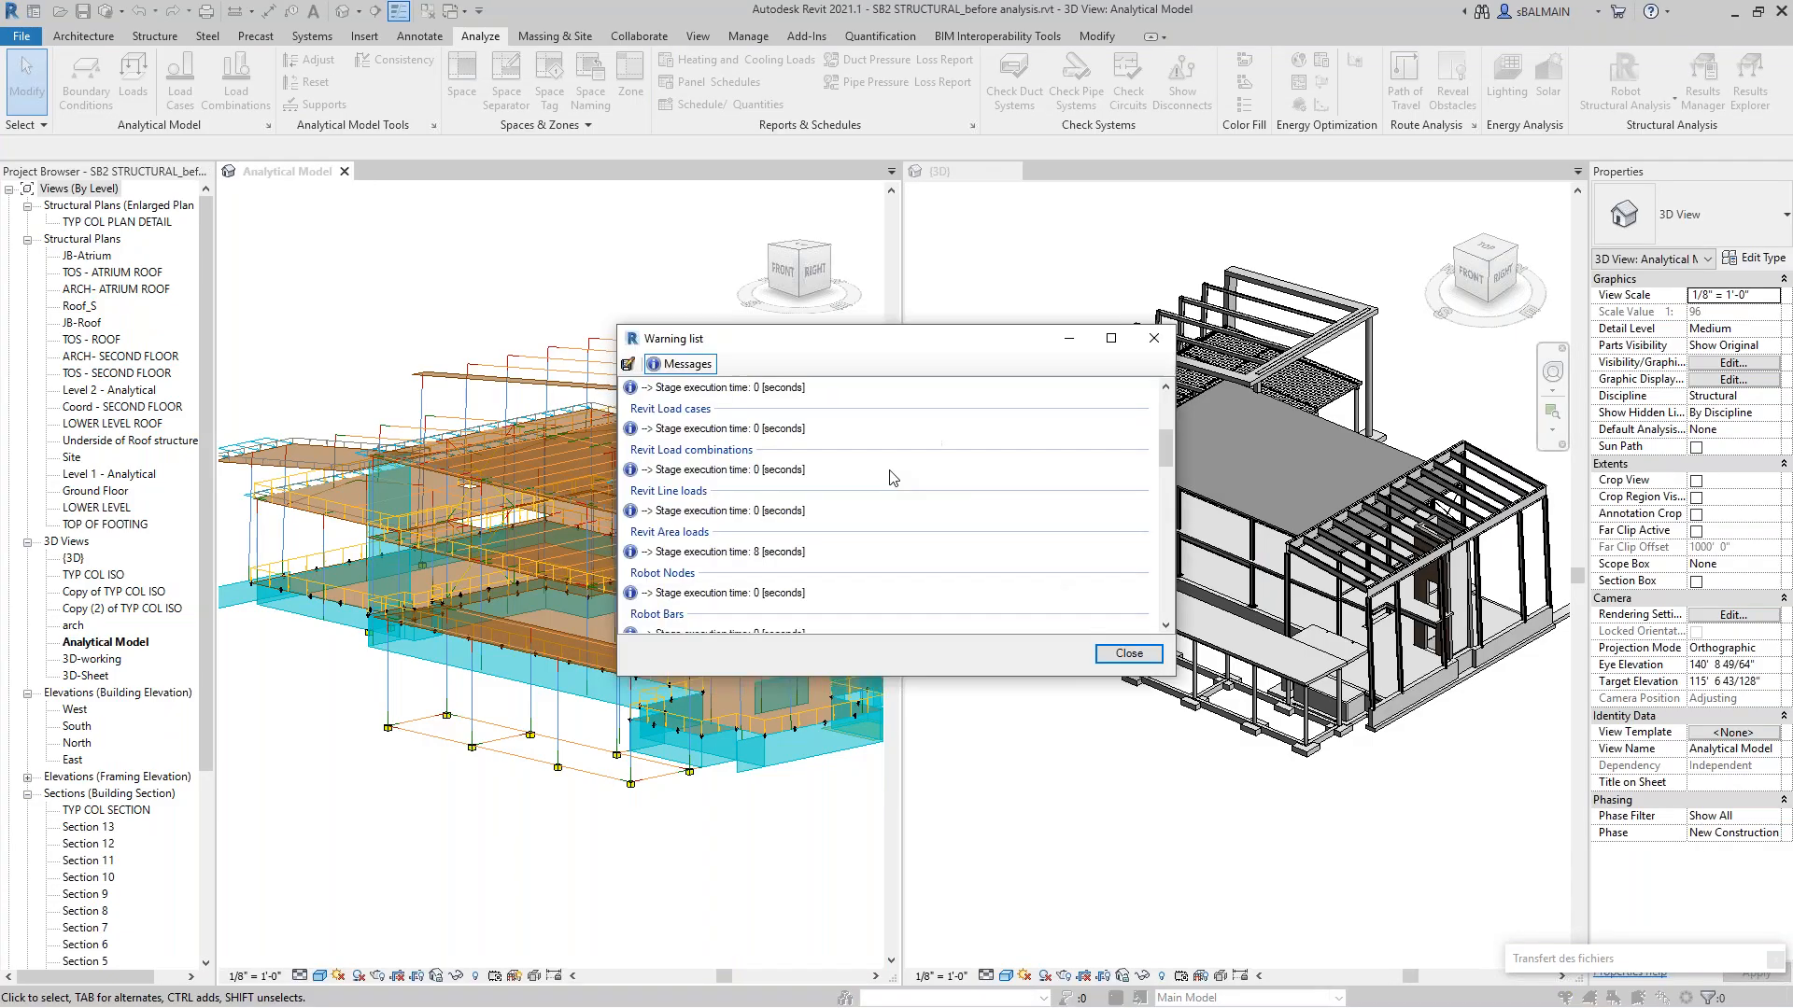
scroll(892, 476, "down", 10)
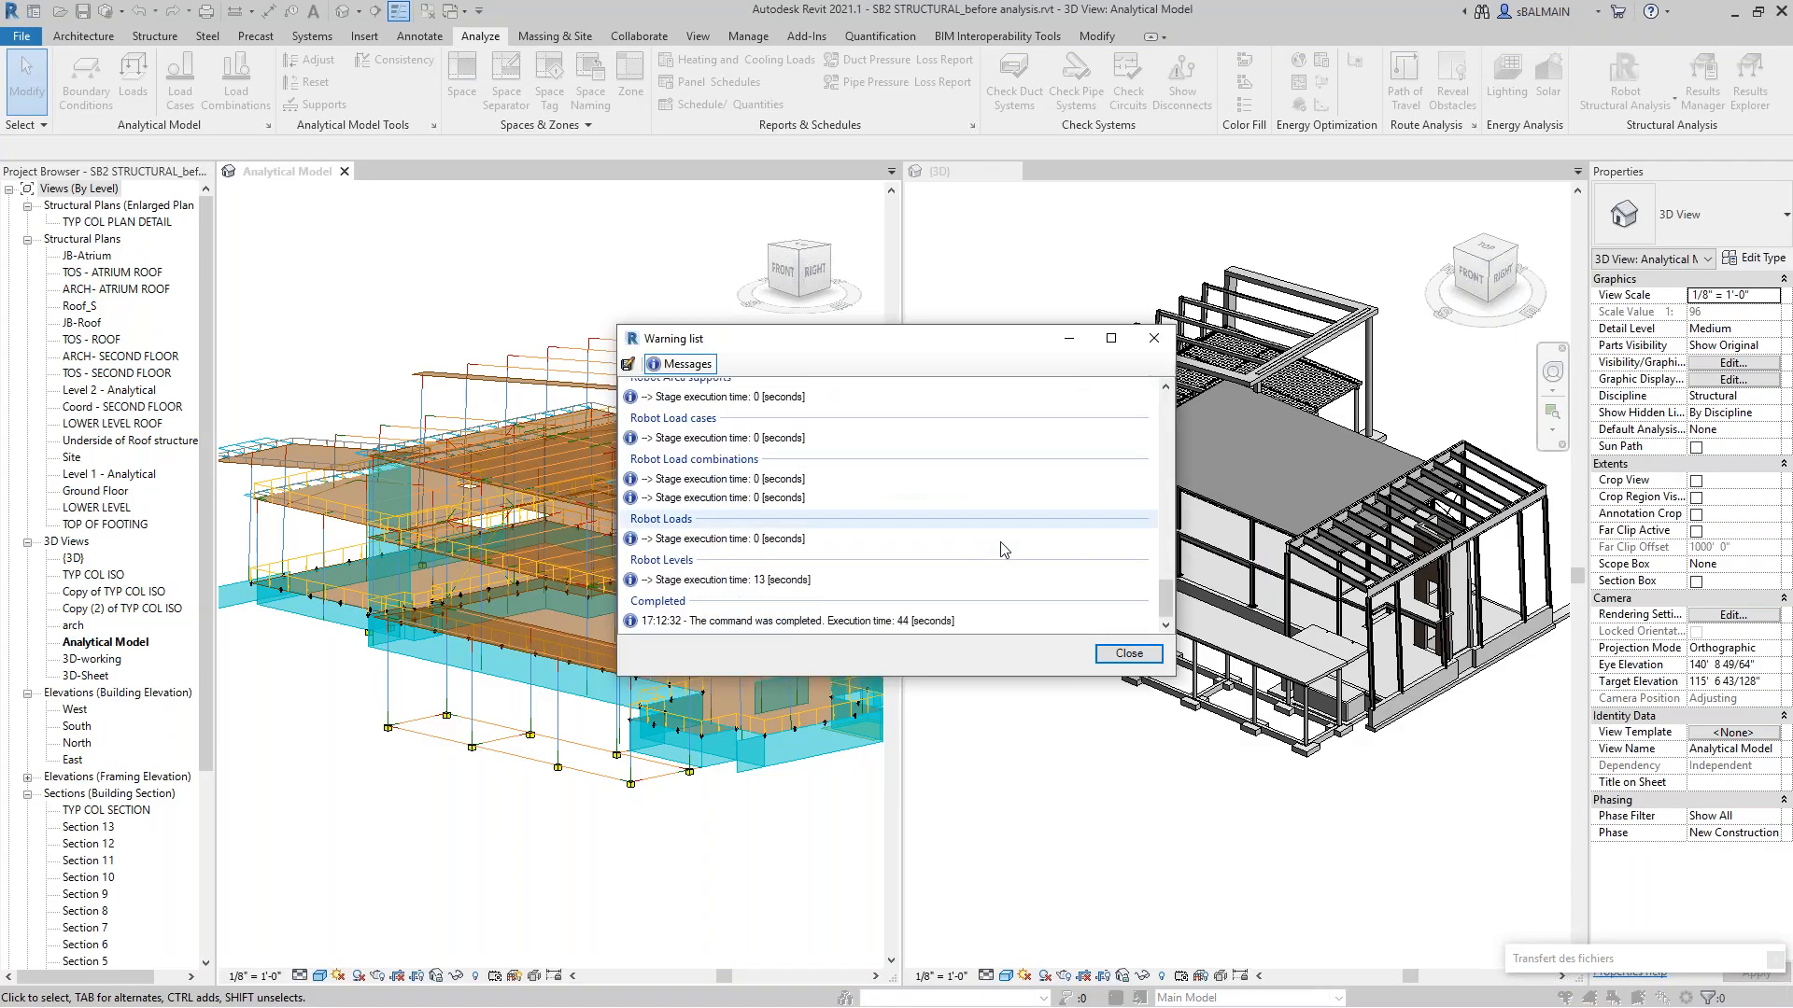
left_click(1123, 654)
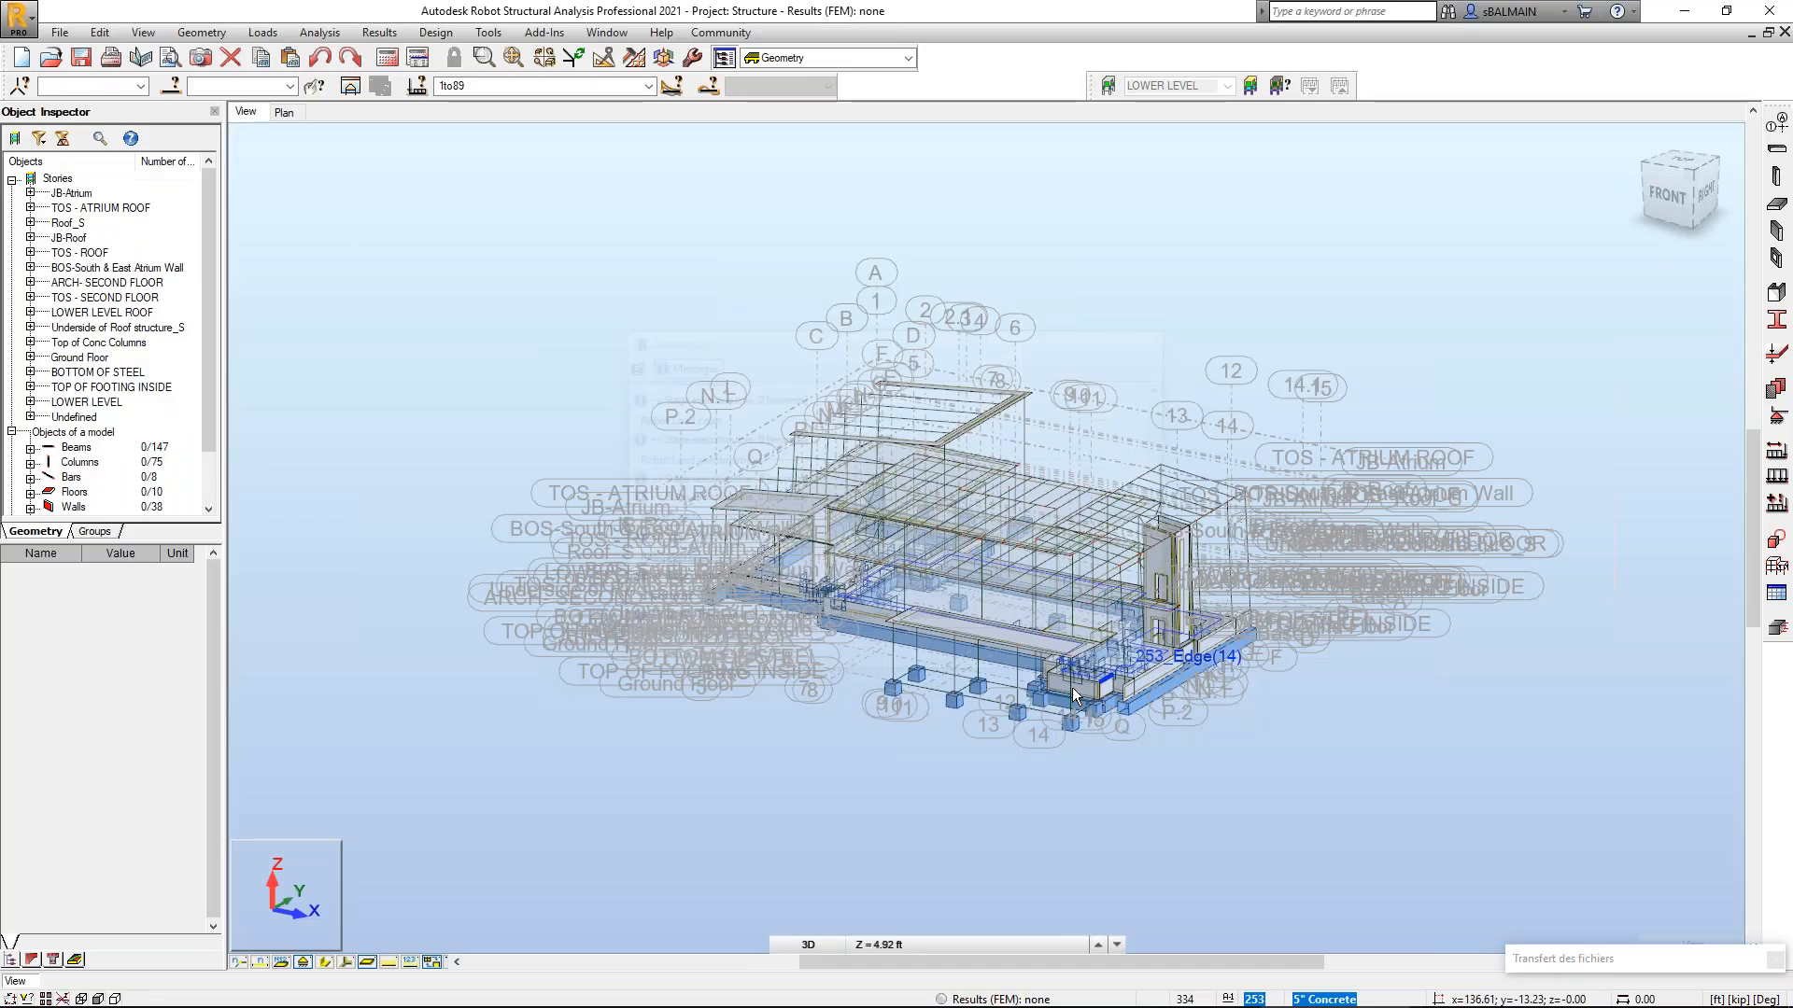
Switch to Robot Structural Analysis and inspect the transferred structure in 3D from different sides.
key("super")
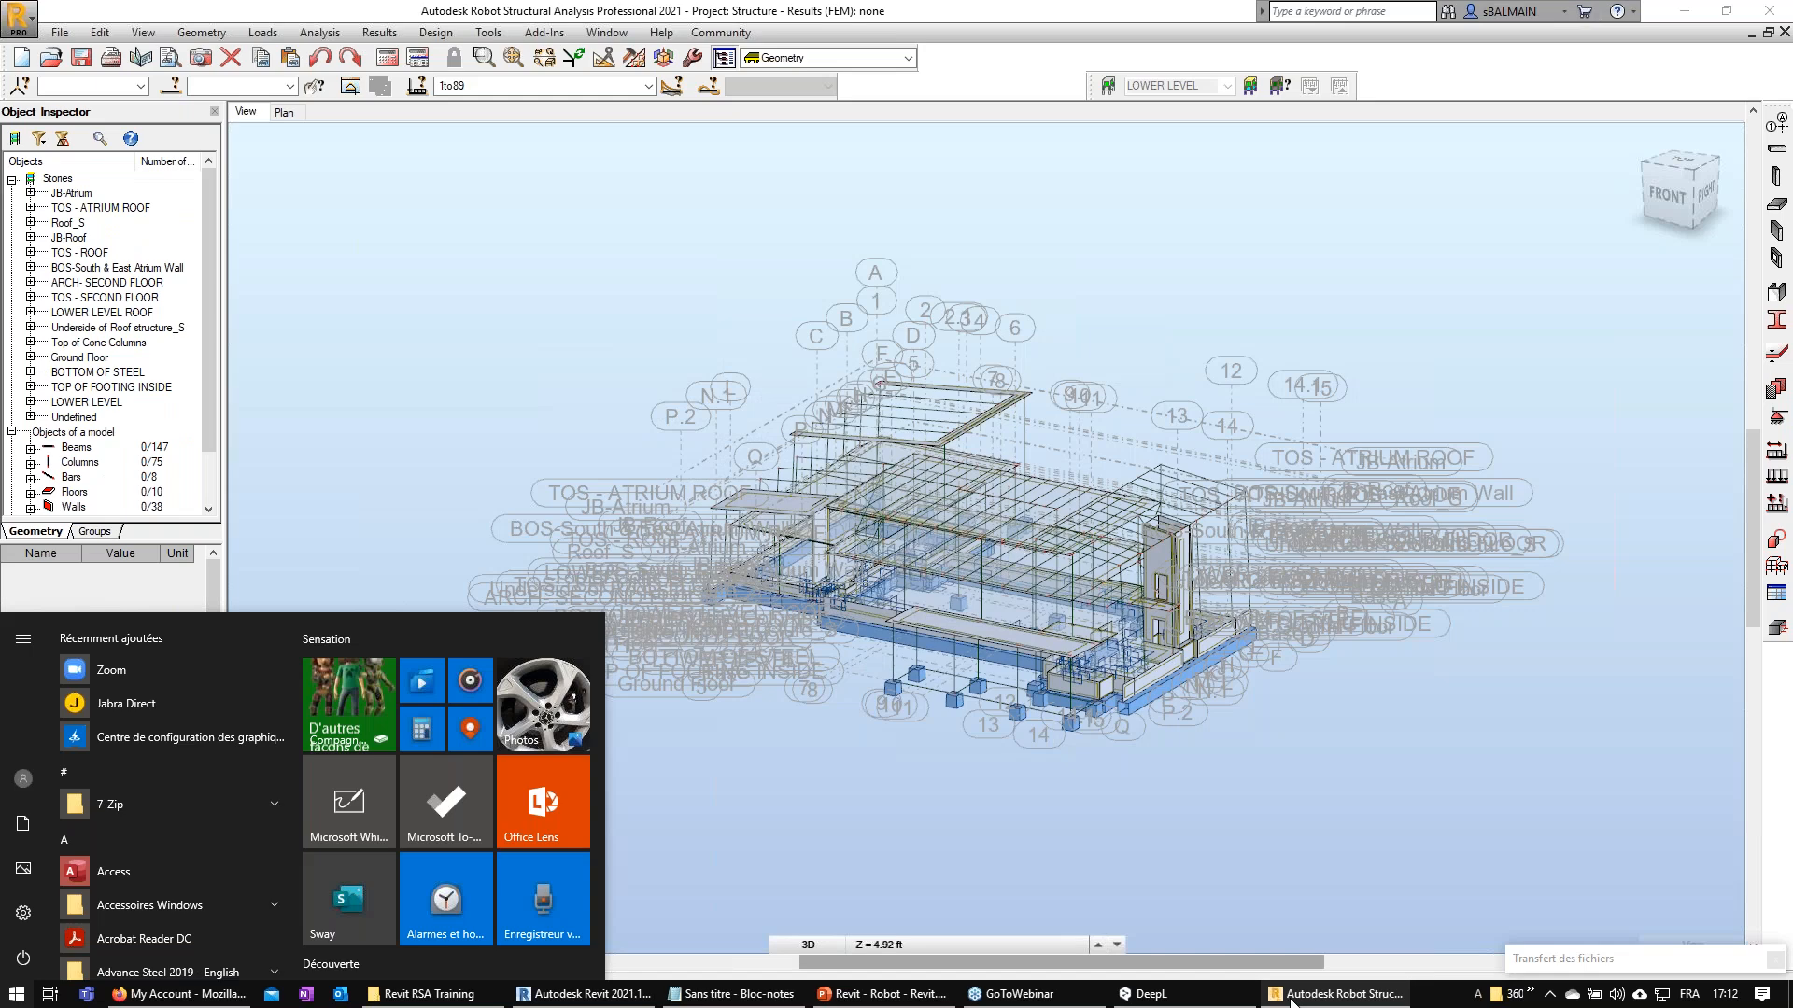
left_click(1291, 1001)
middle_click_drag(571, 451, 635, 457, "shift")
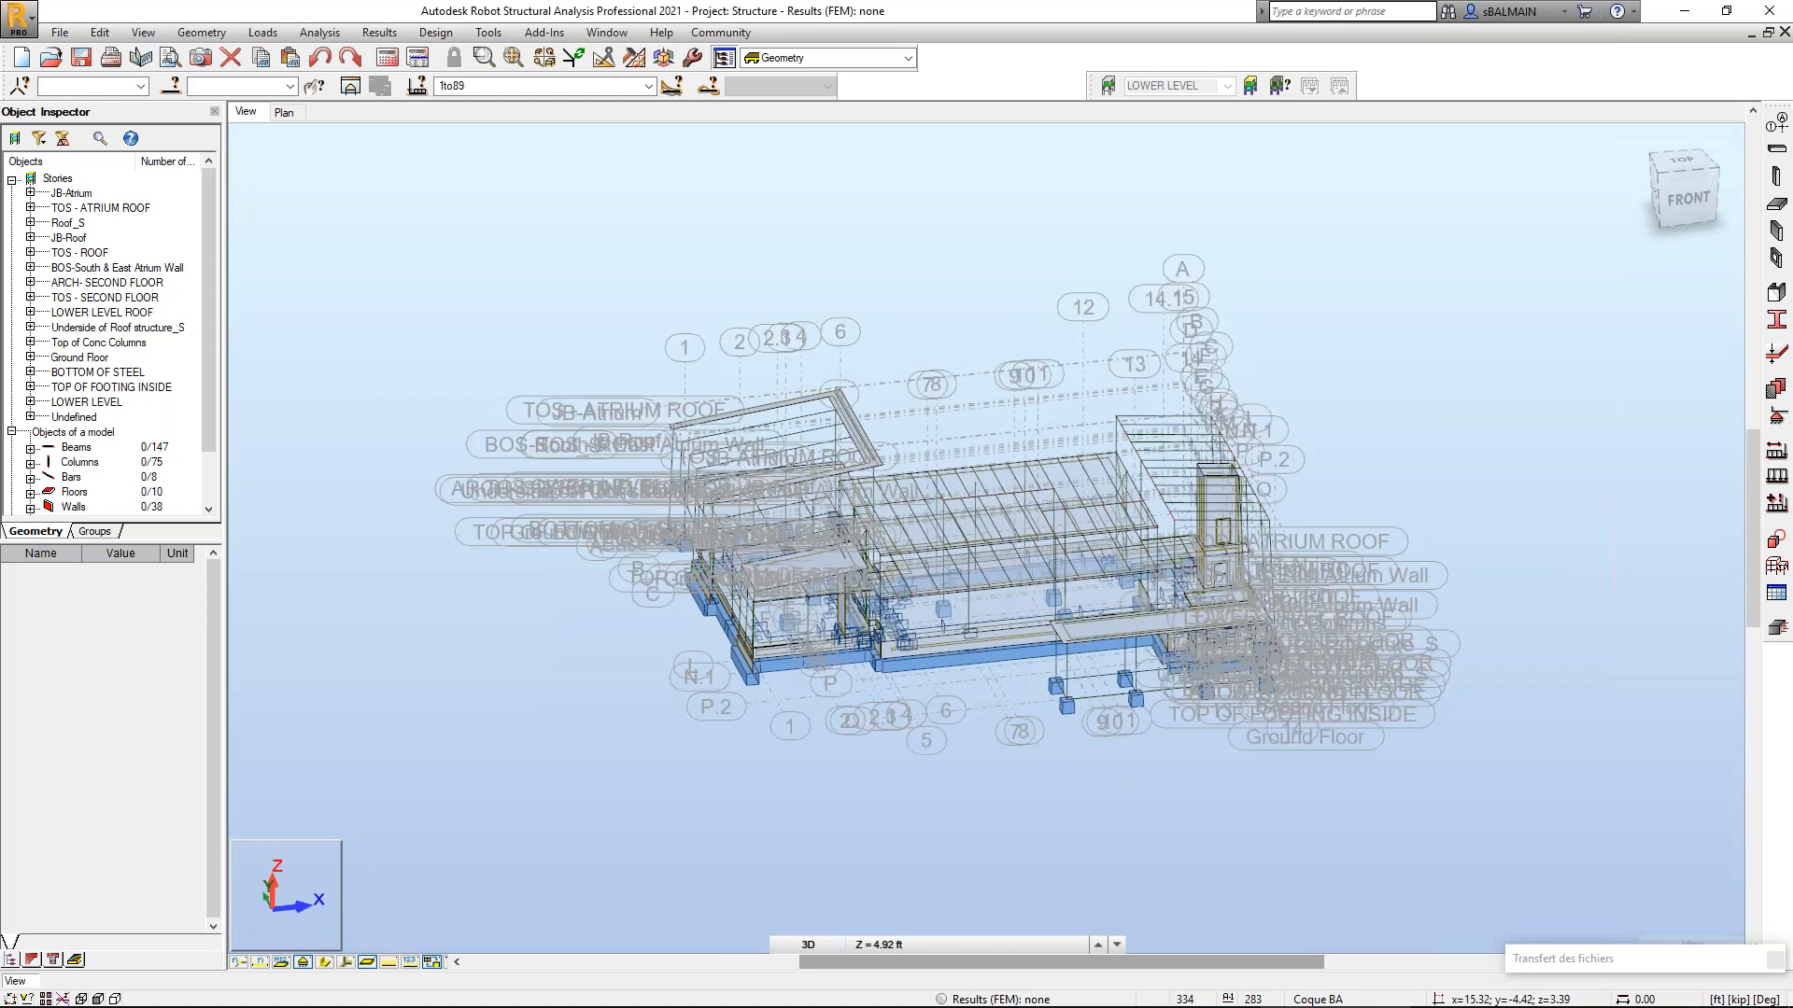
middle_click_drag(495, 171, 562, 168, "shift")
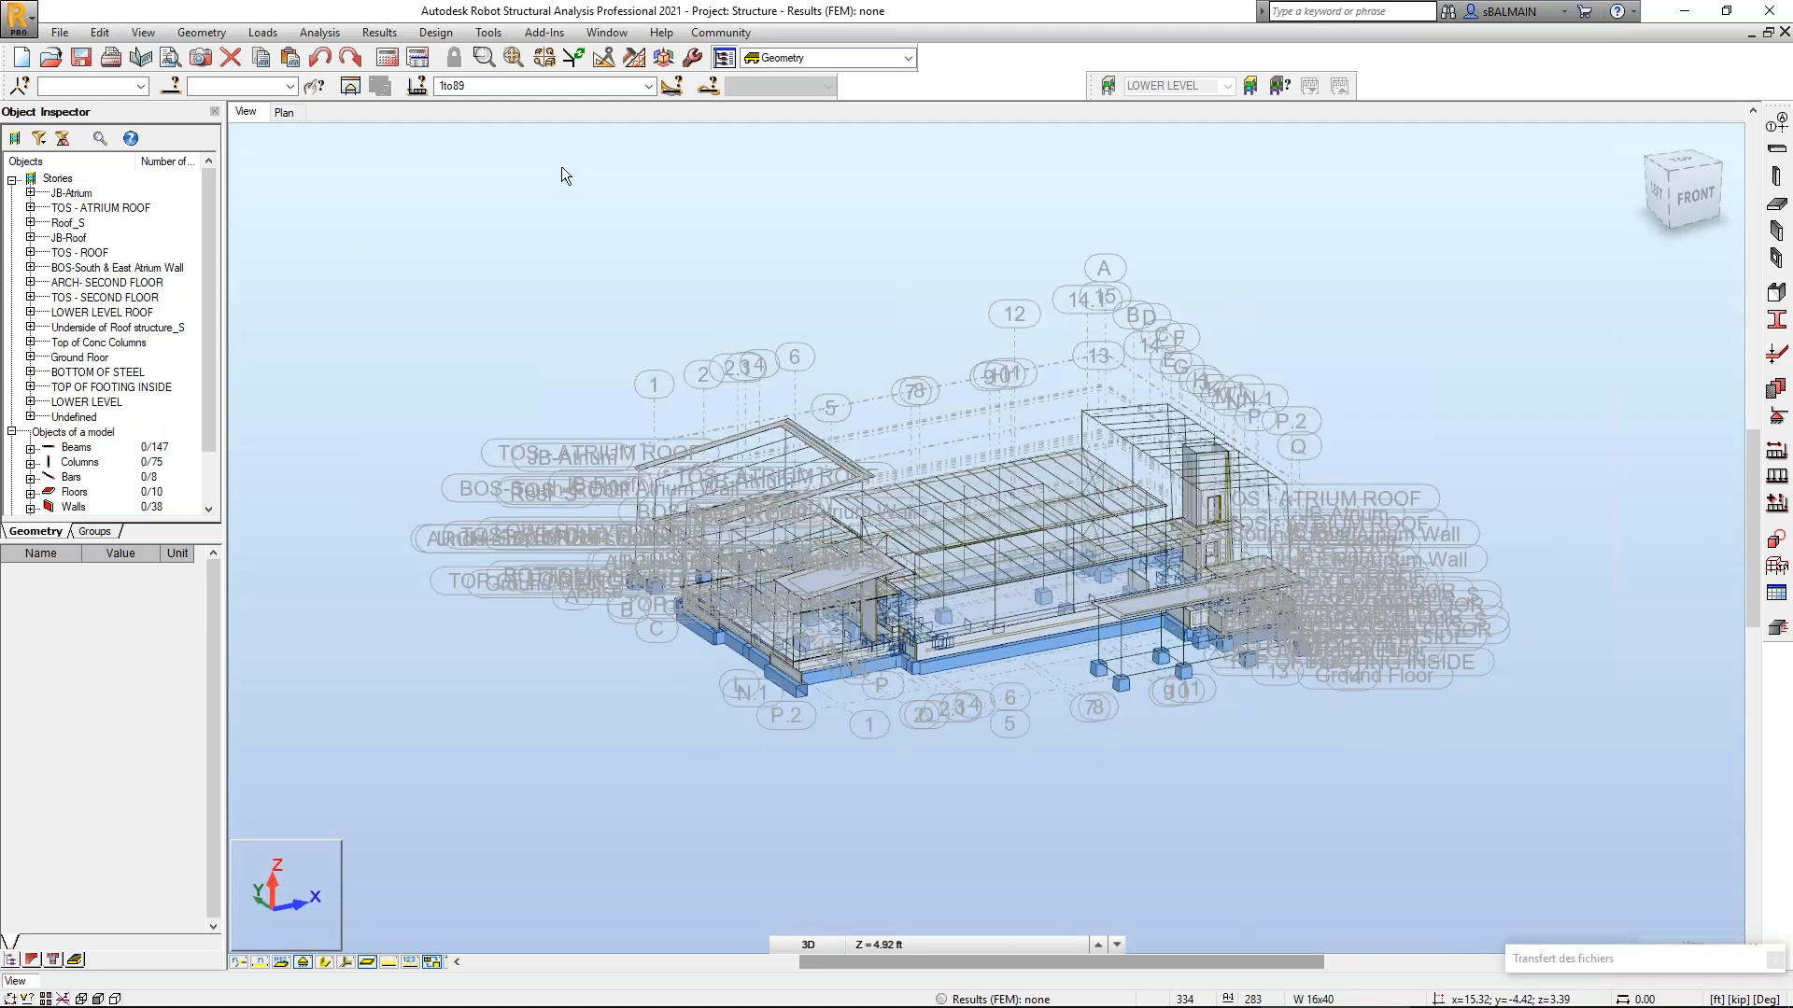
Review the meshing, other units, design codes and structure analysis settings in the job preferences without changing them.
left_click(646, 350)
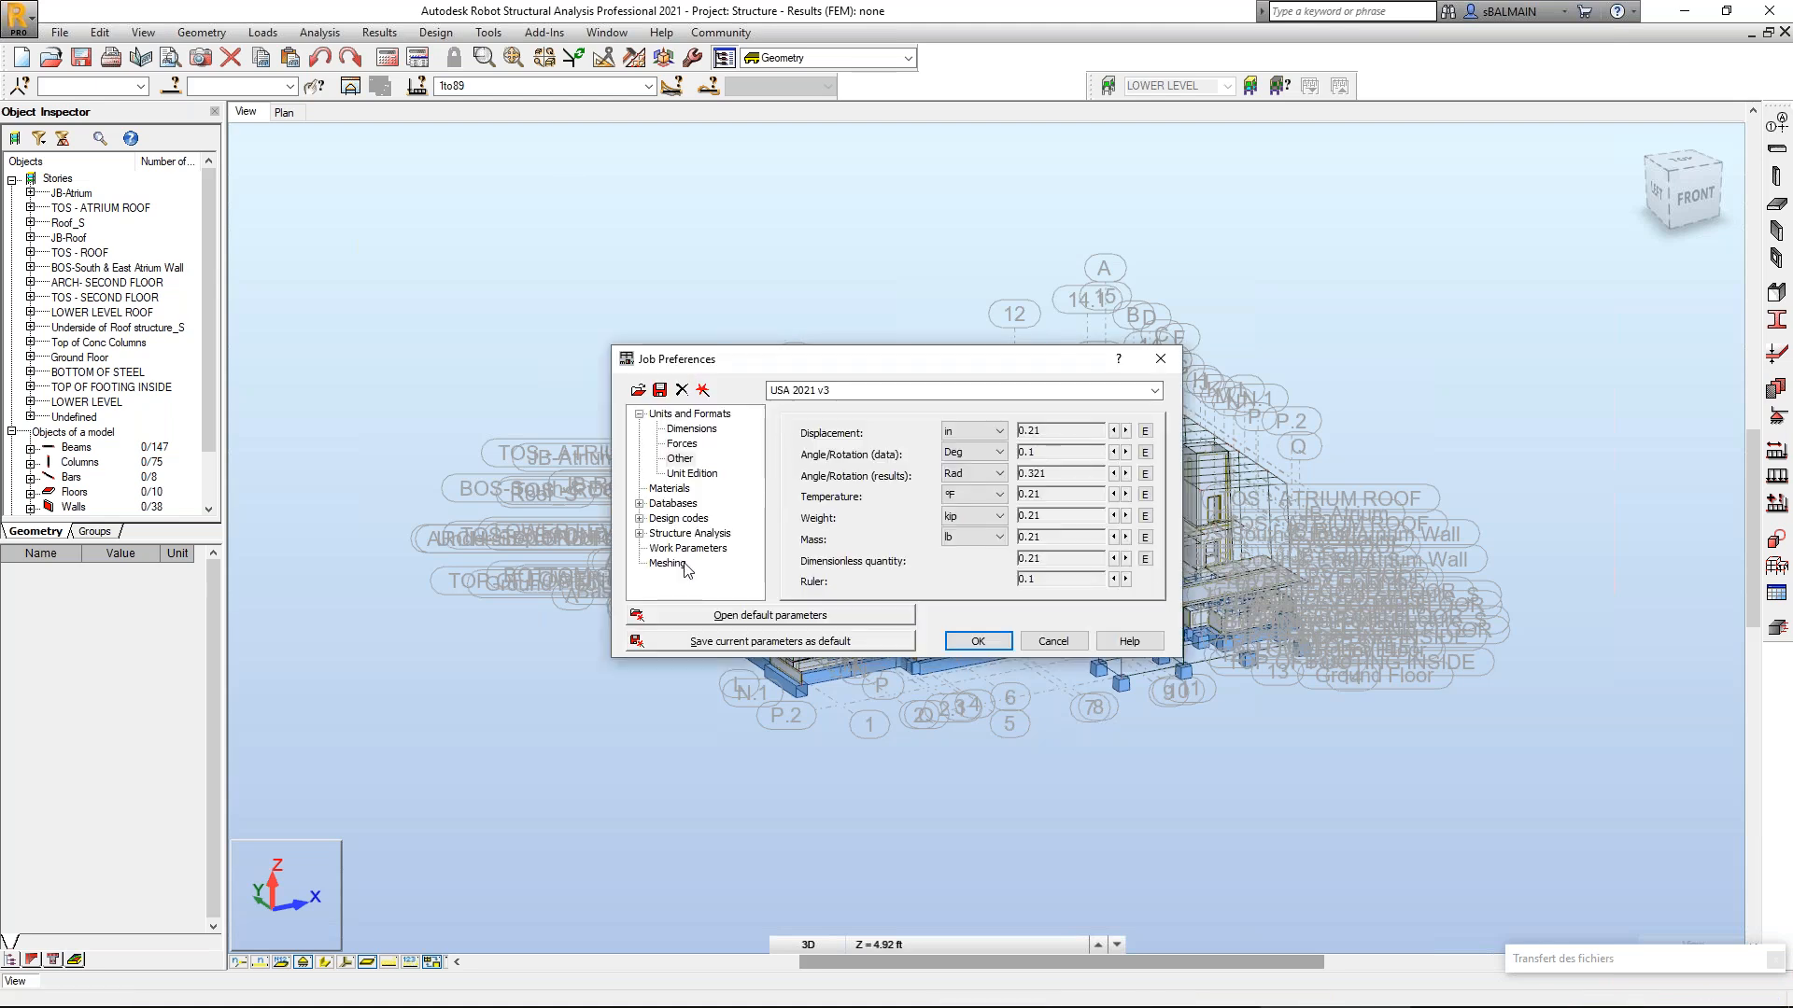
left_click(683, 564)
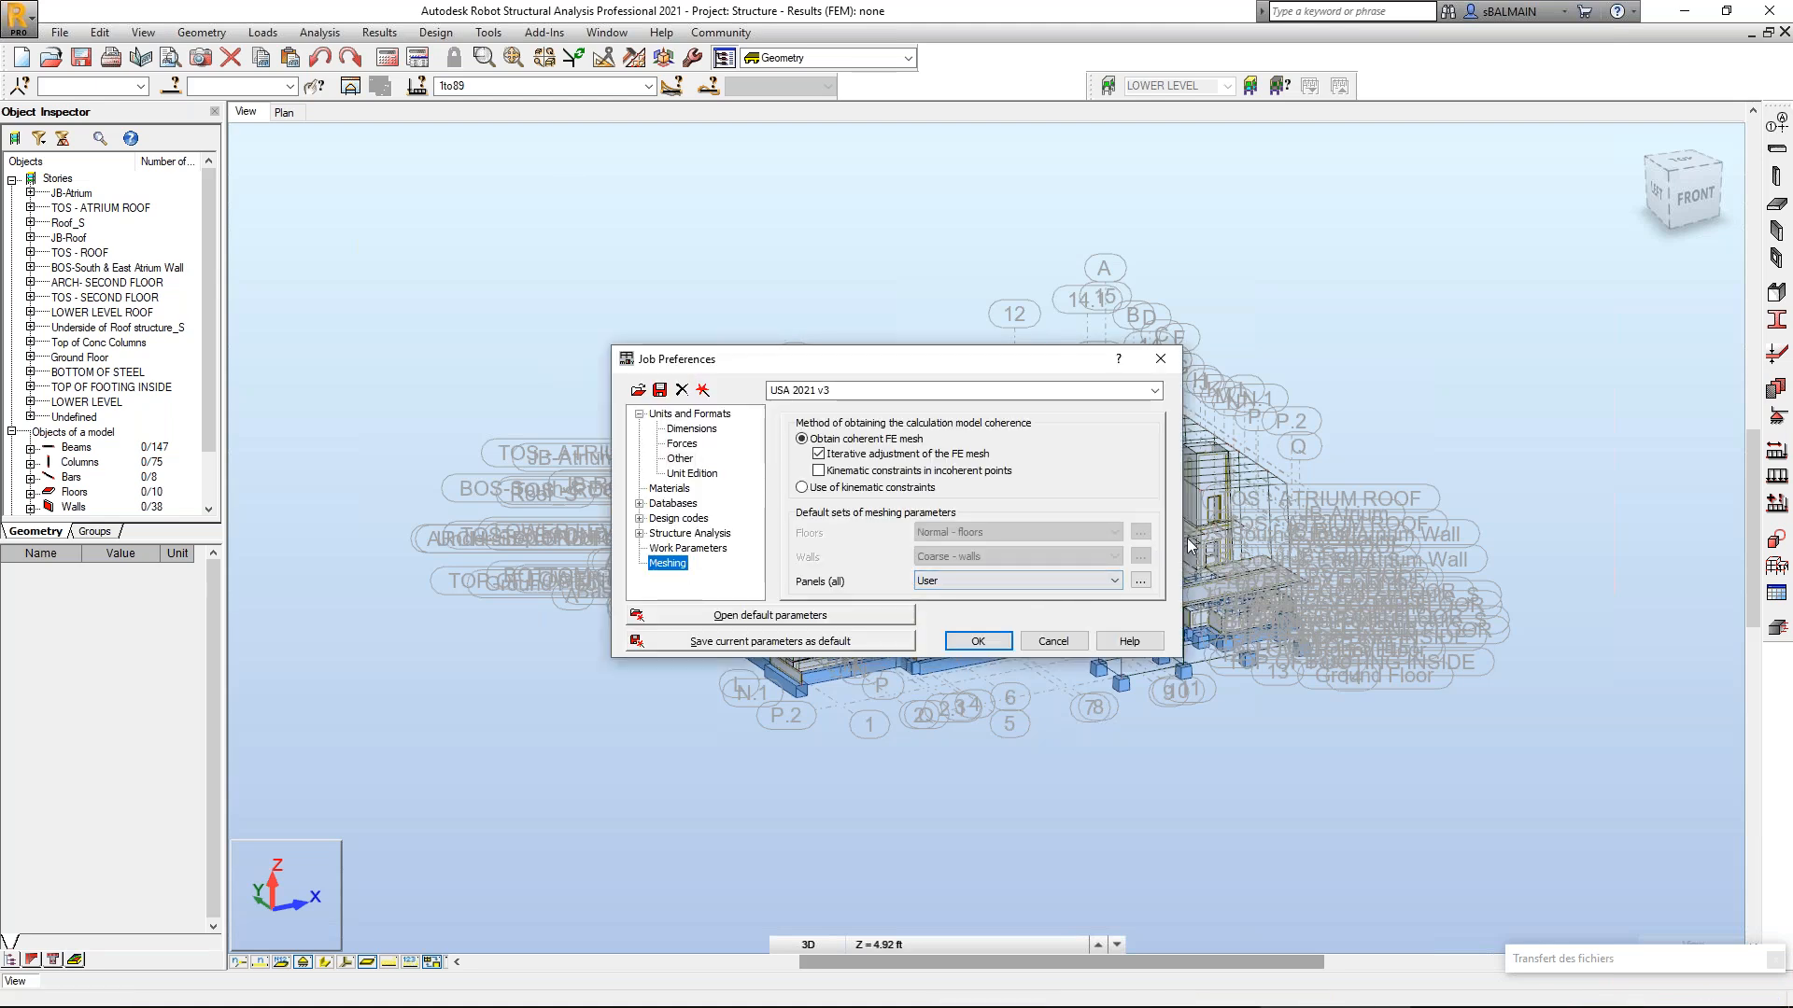
left_click(683, 460)
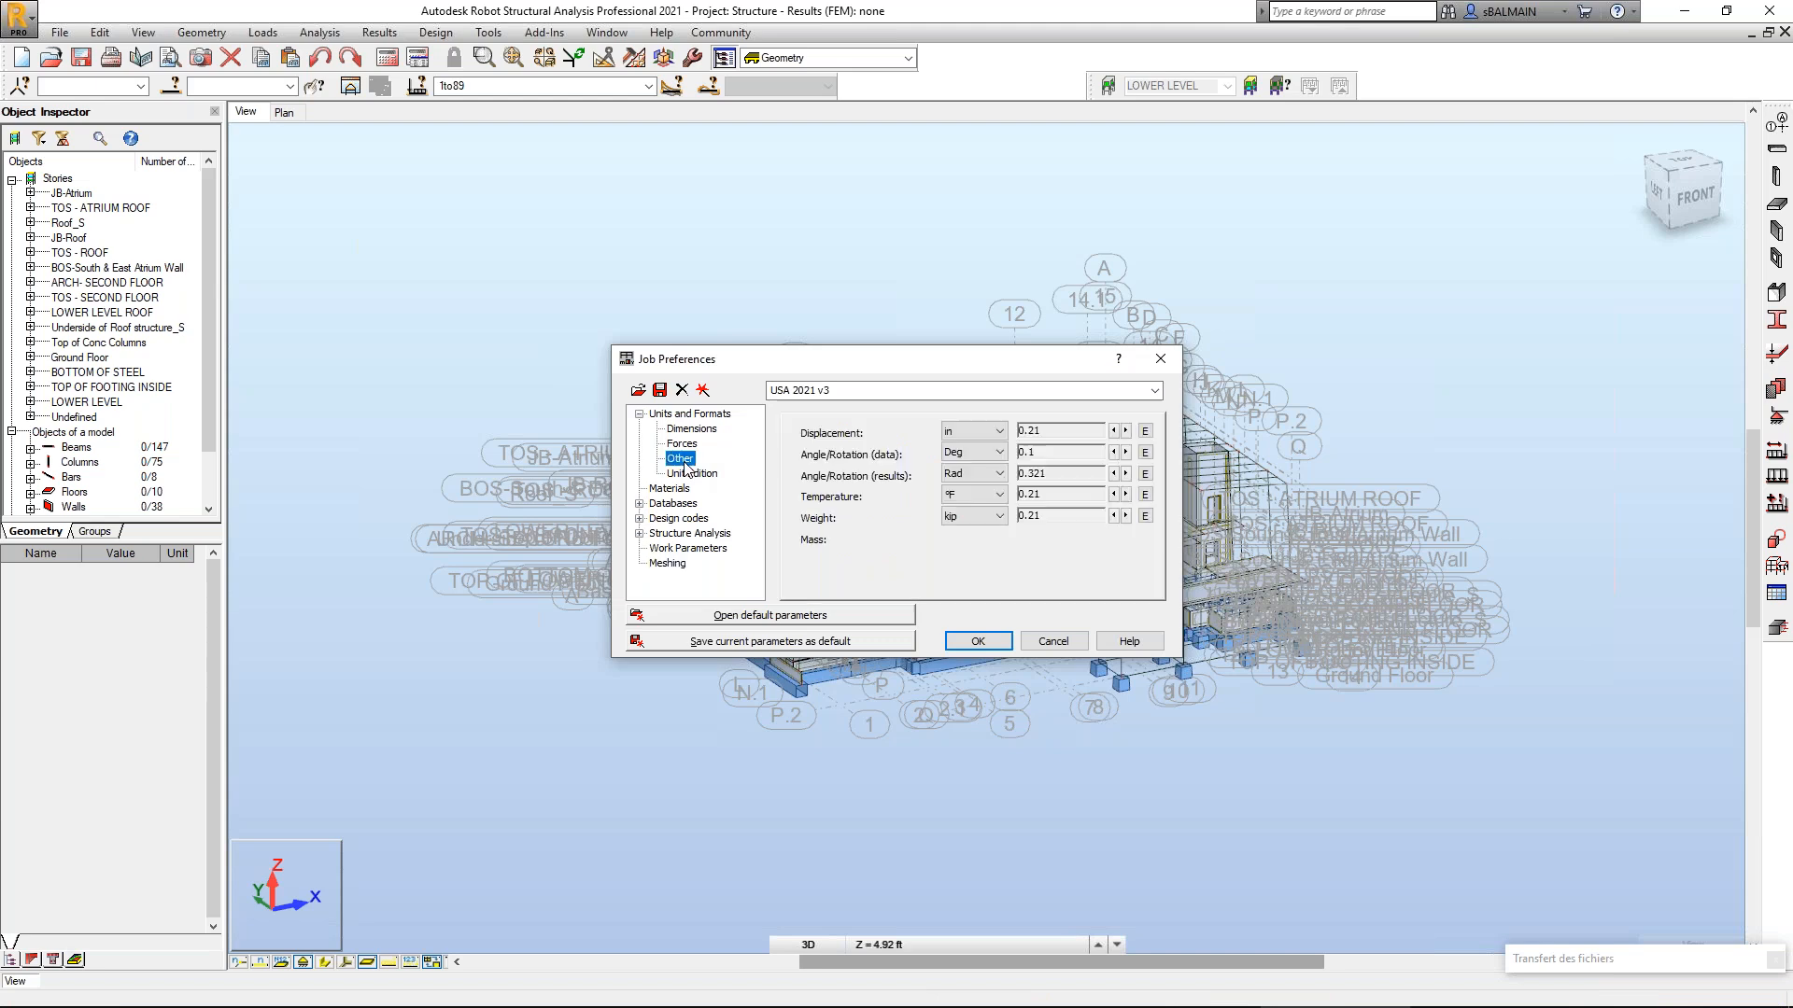
left_click(679, 519)
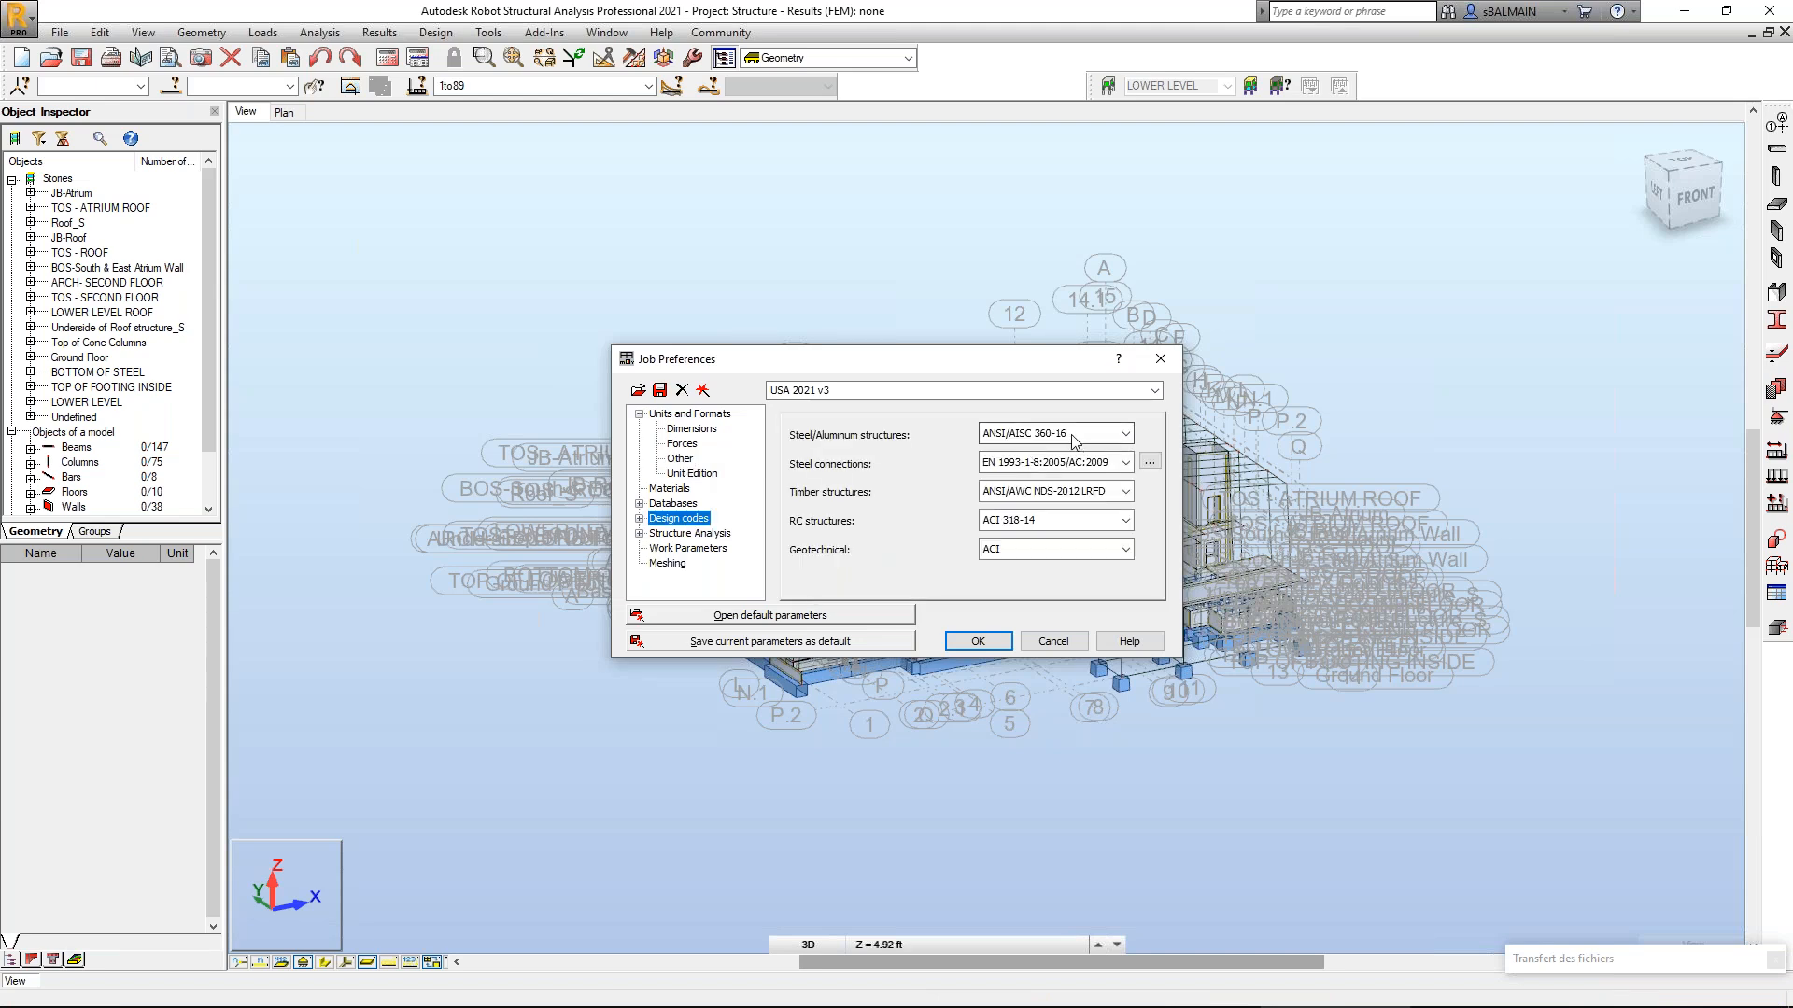
left_click(719, 534)
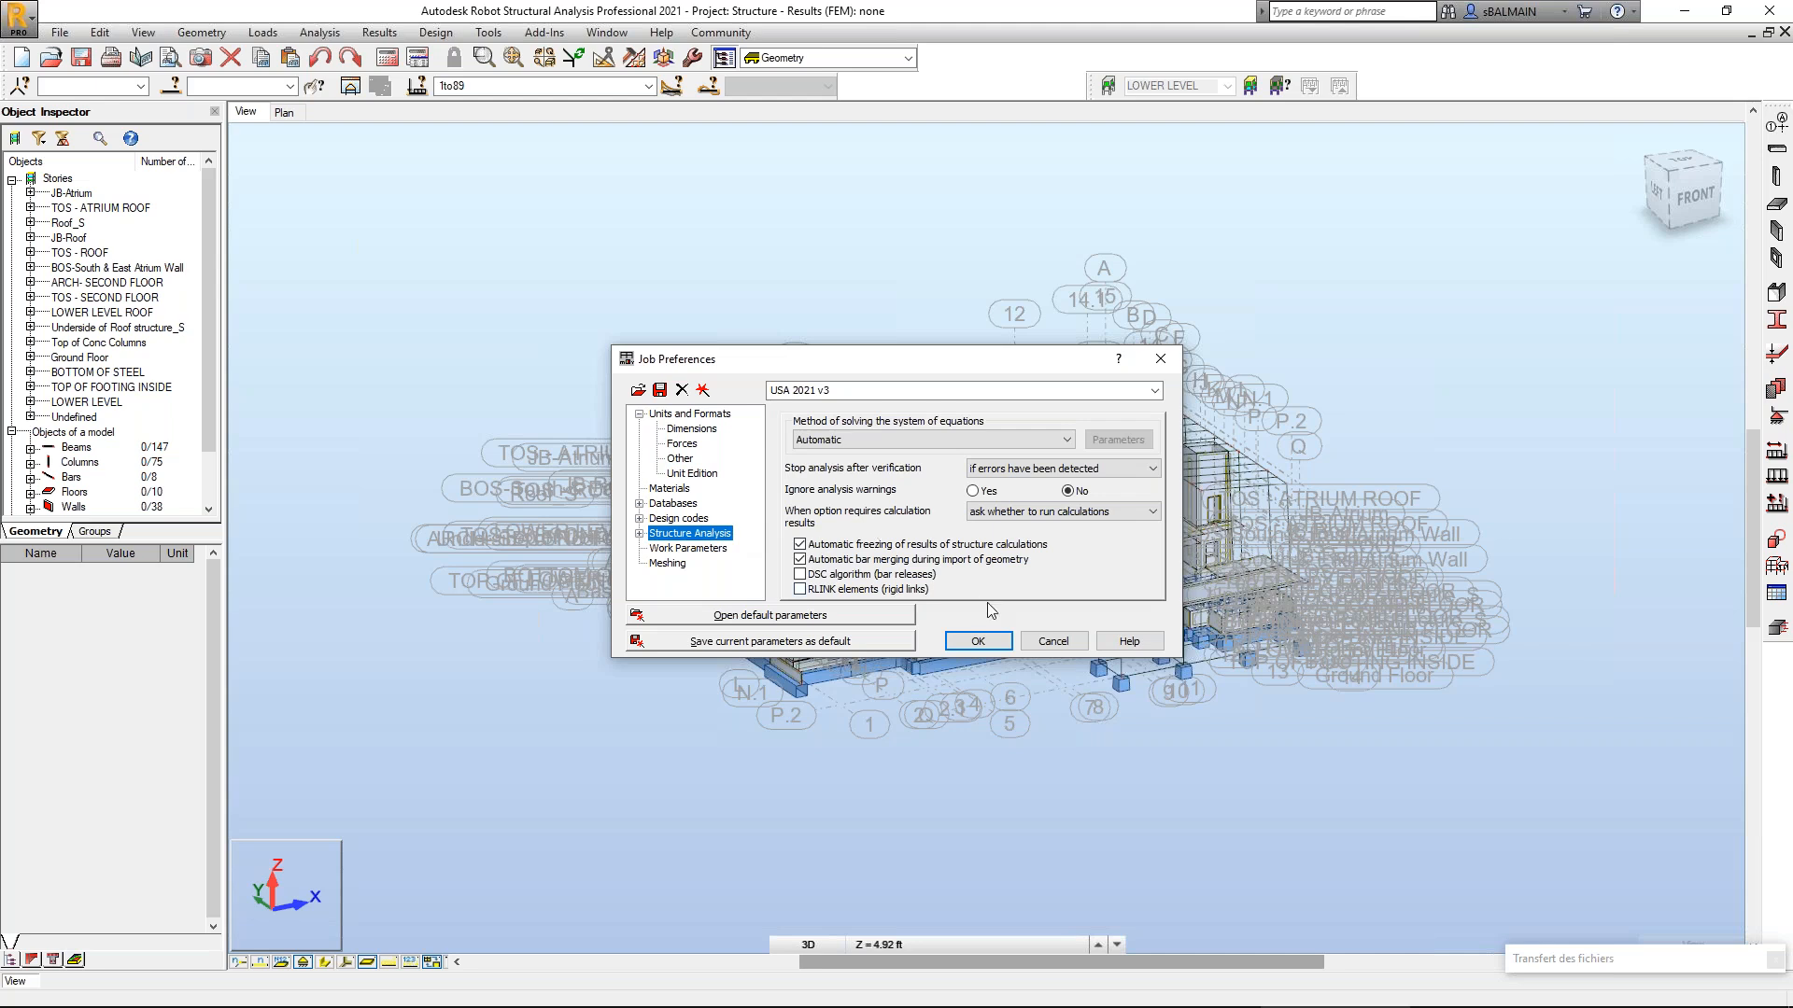
left_click(1030, 638)
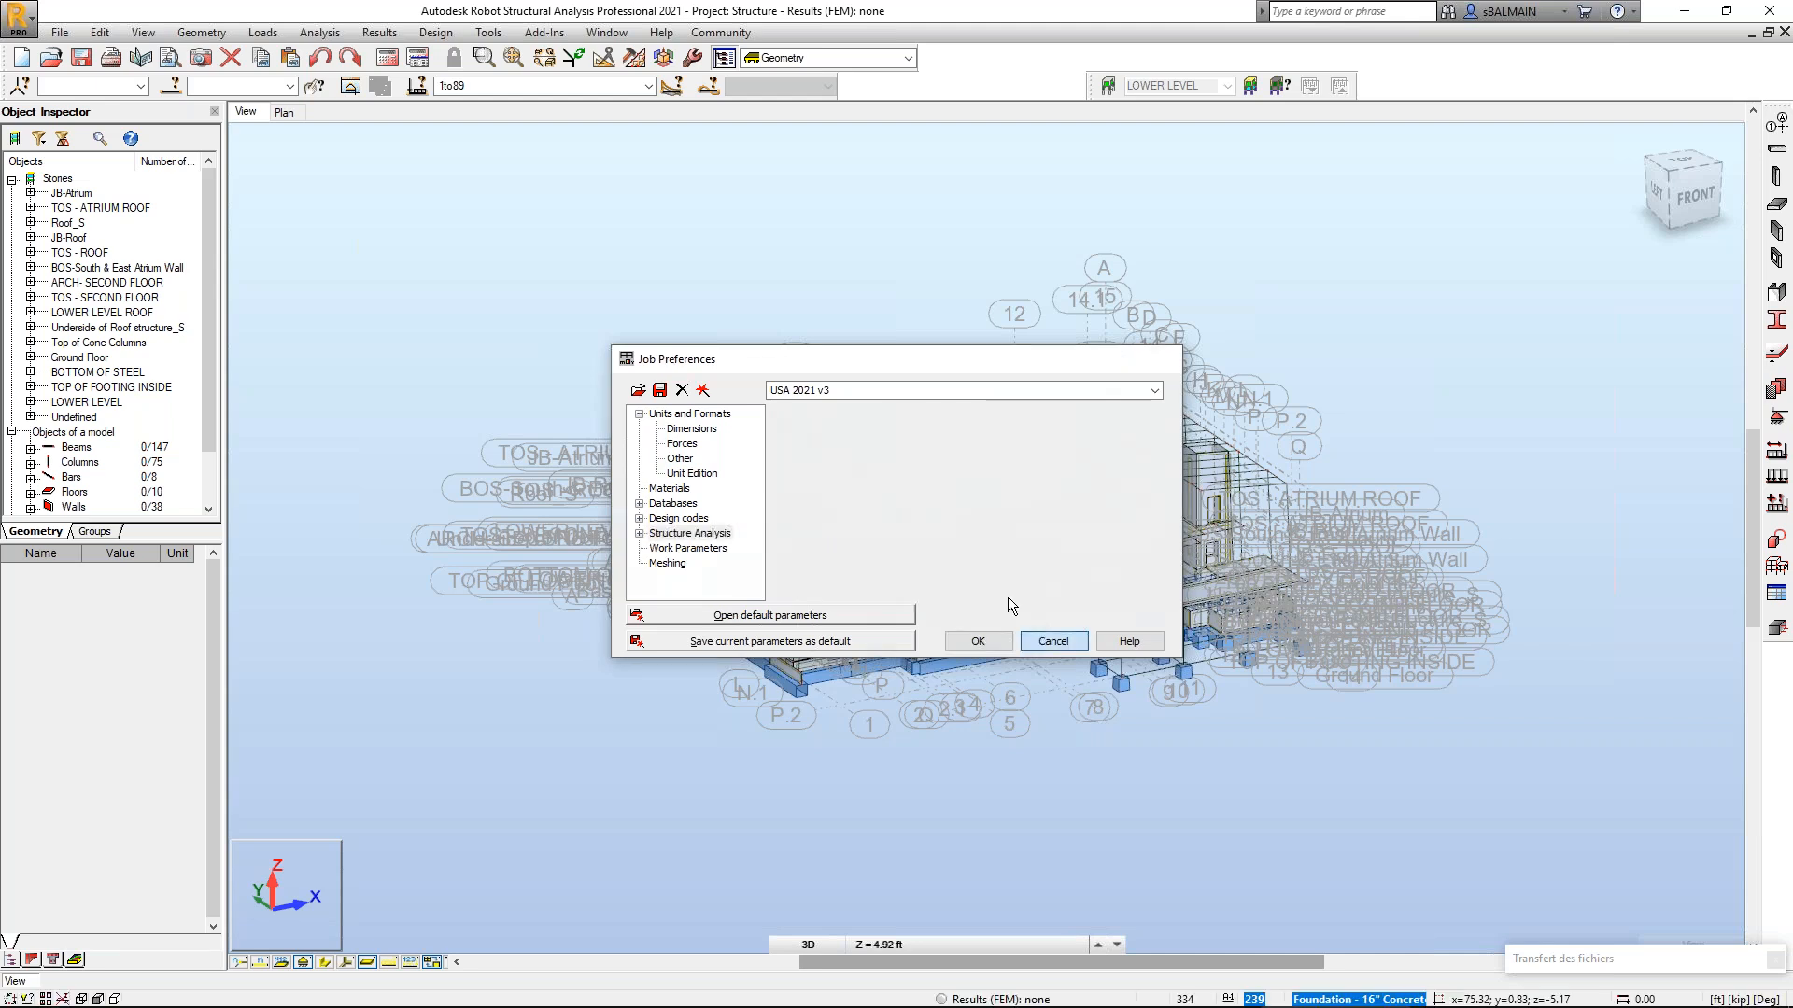
Run the calculations for the transferred structure and dismiss the calculation messages.
left_click(387, 61)
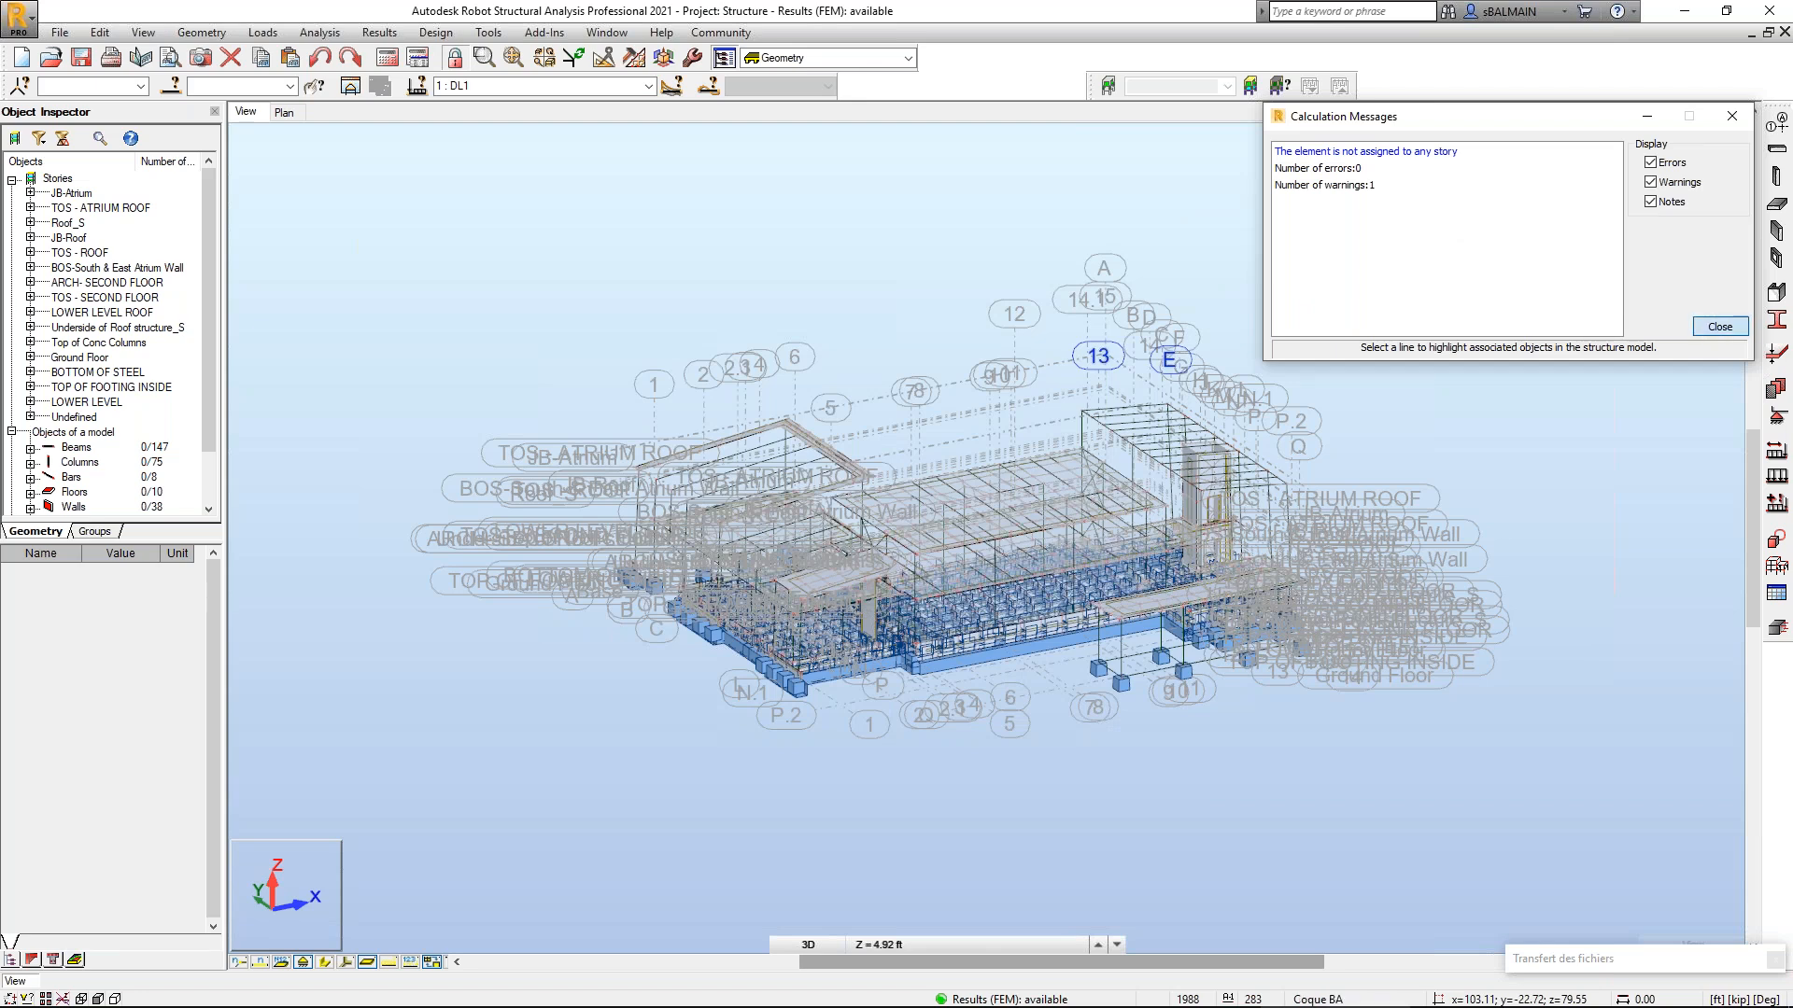
left_click(1720, 327)
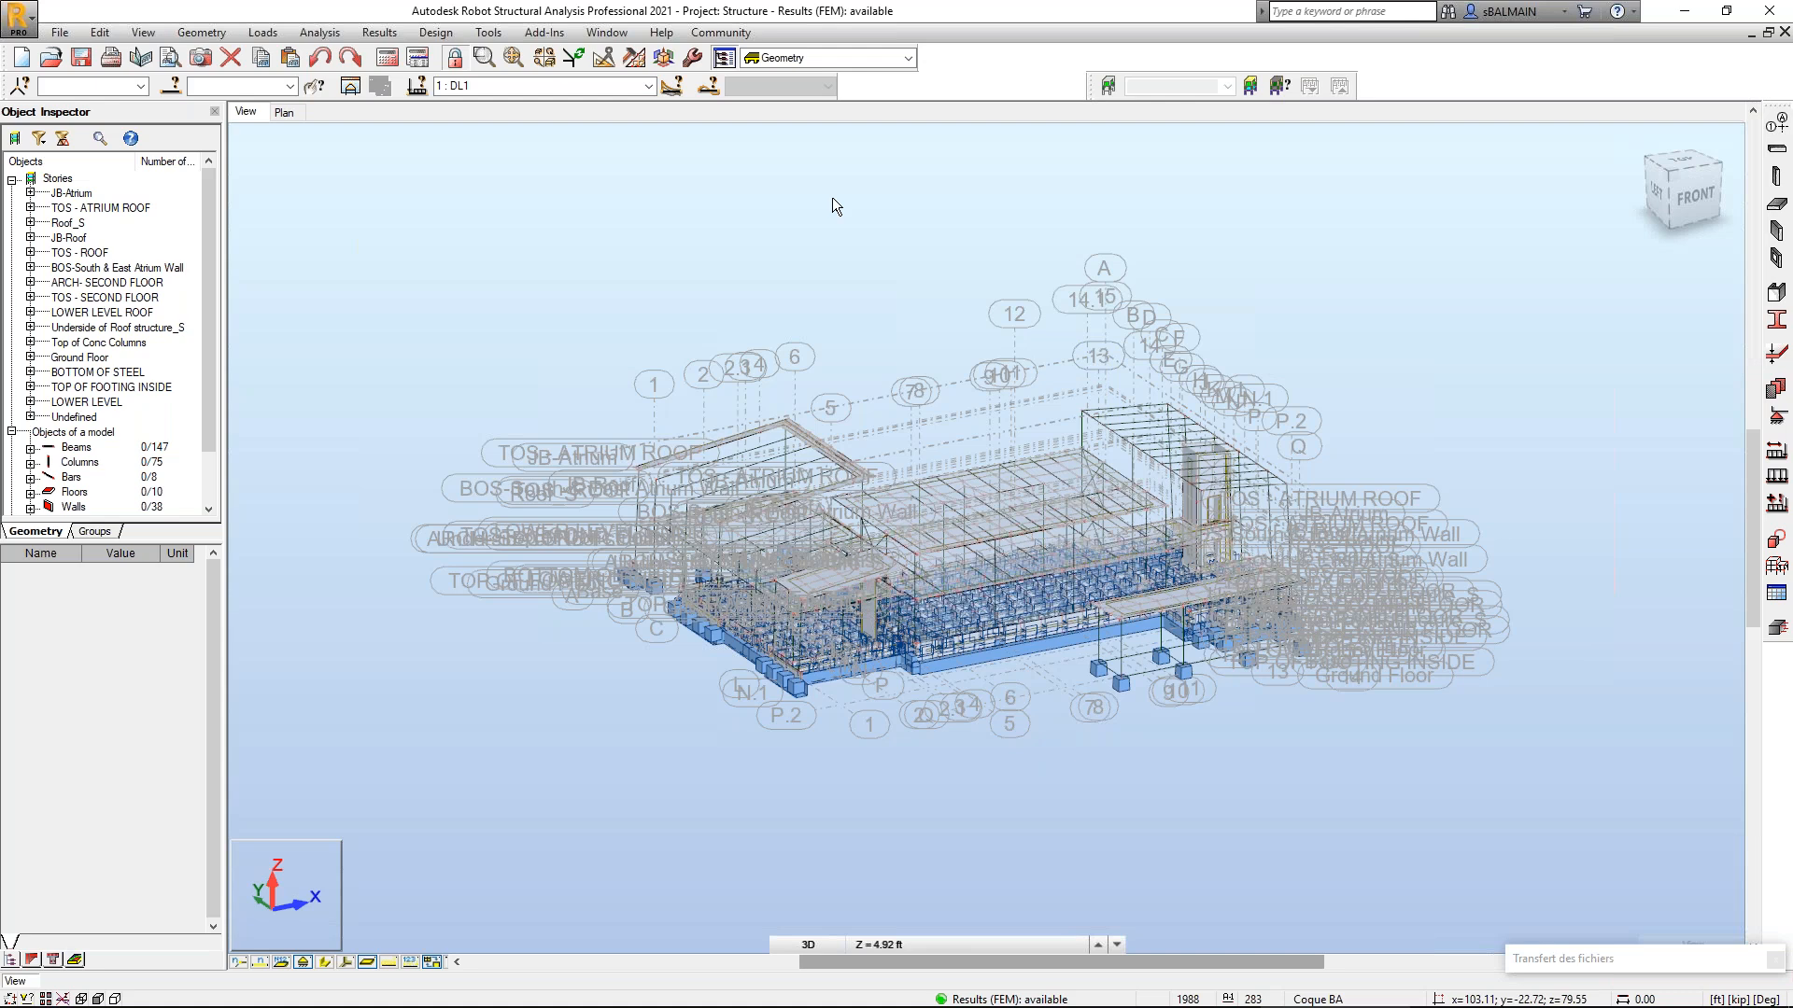
Open the structure model options of the analysis types, accept the database change, and choose a user-defined model generation tolerance.
left_click(417, 58)
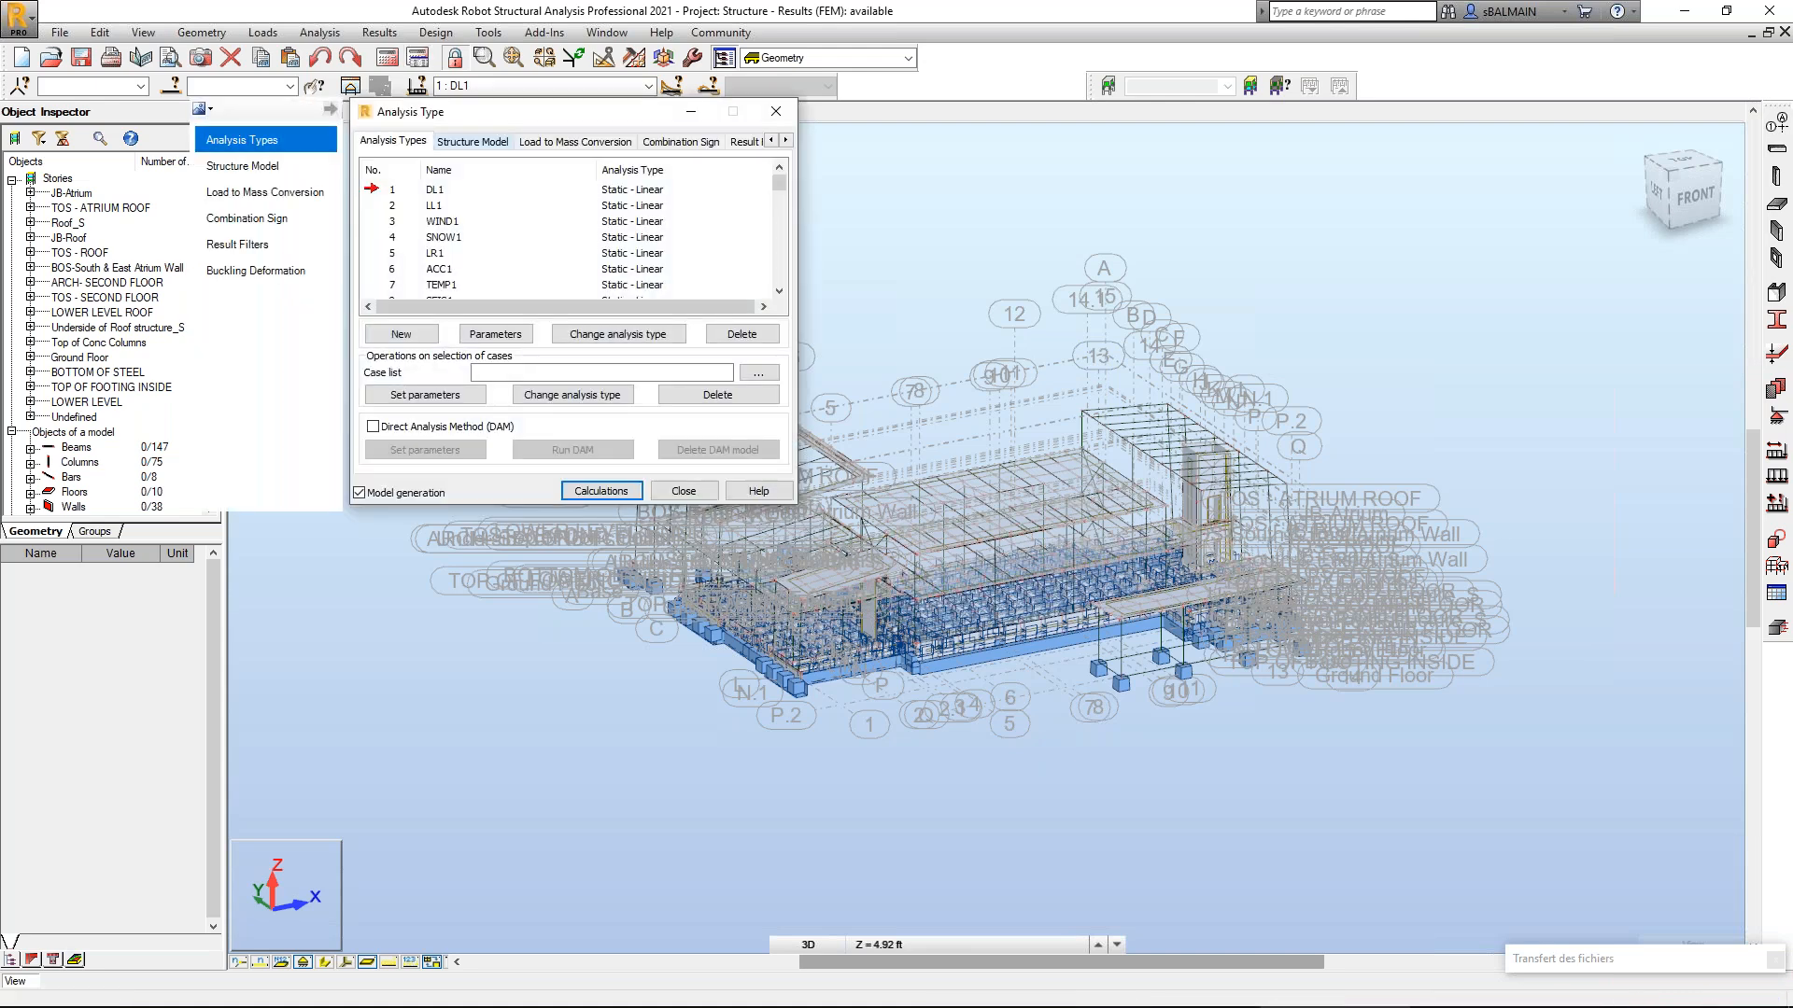
left_click(472, 142)
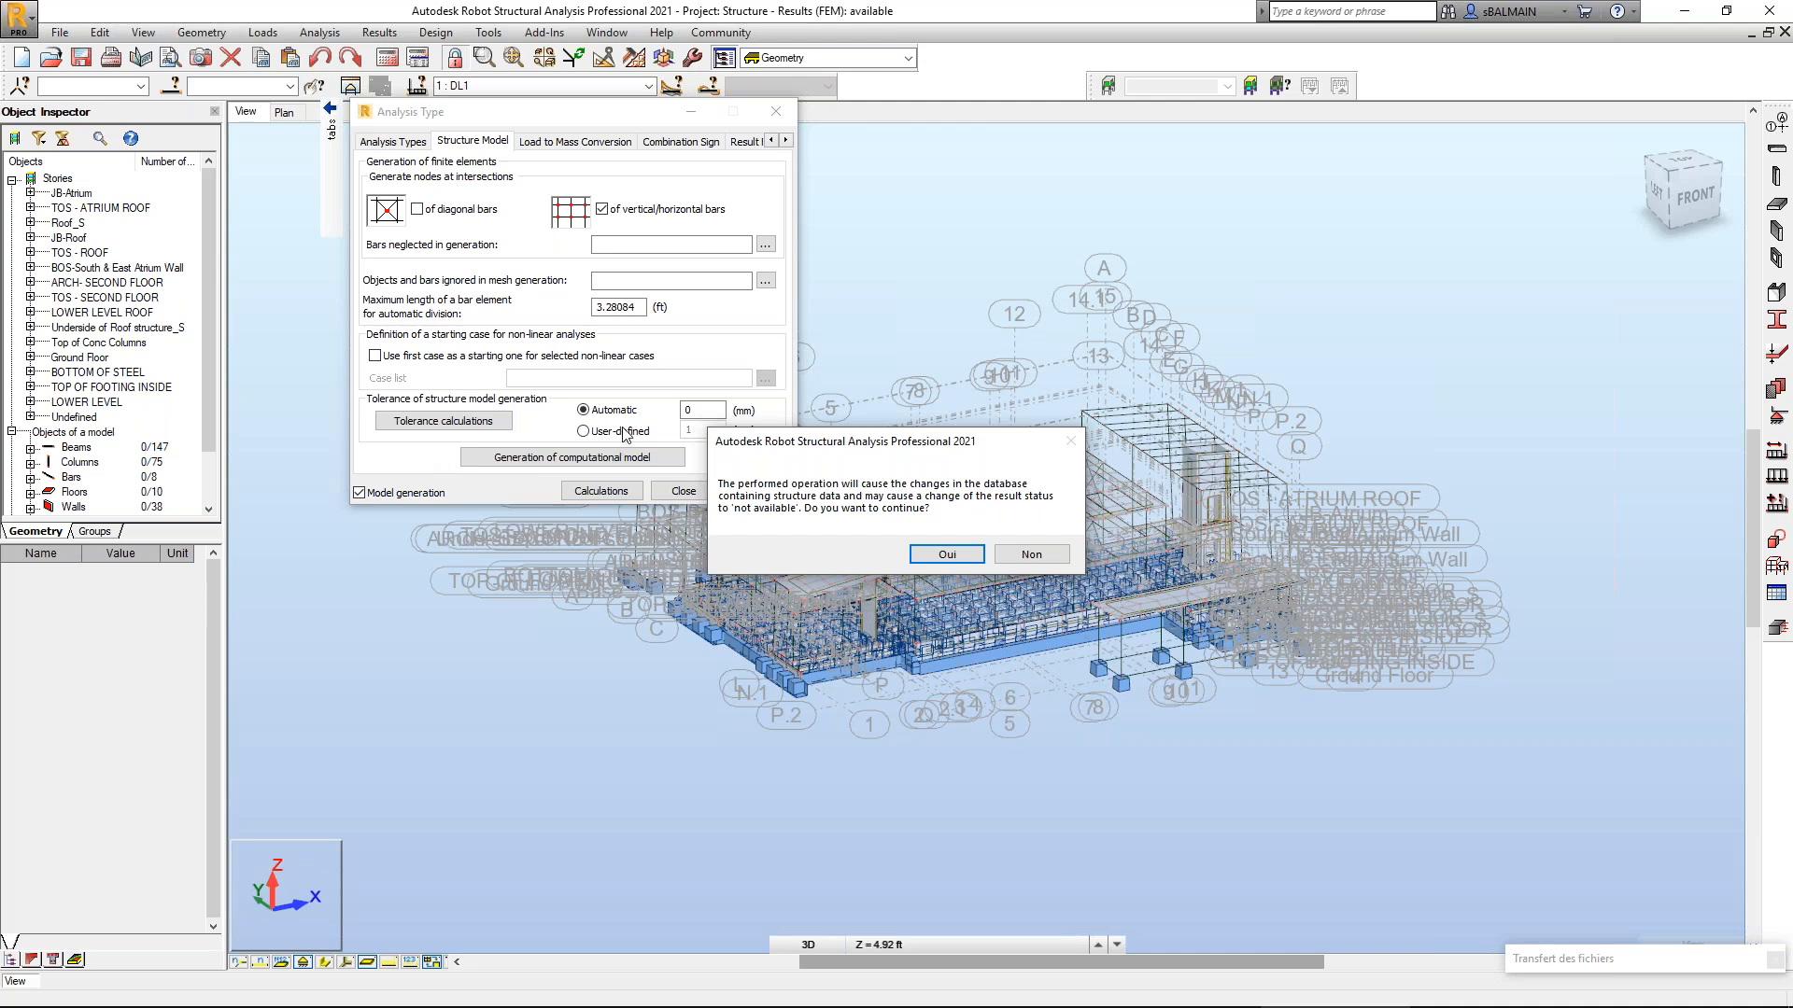
left_click(946, 555)
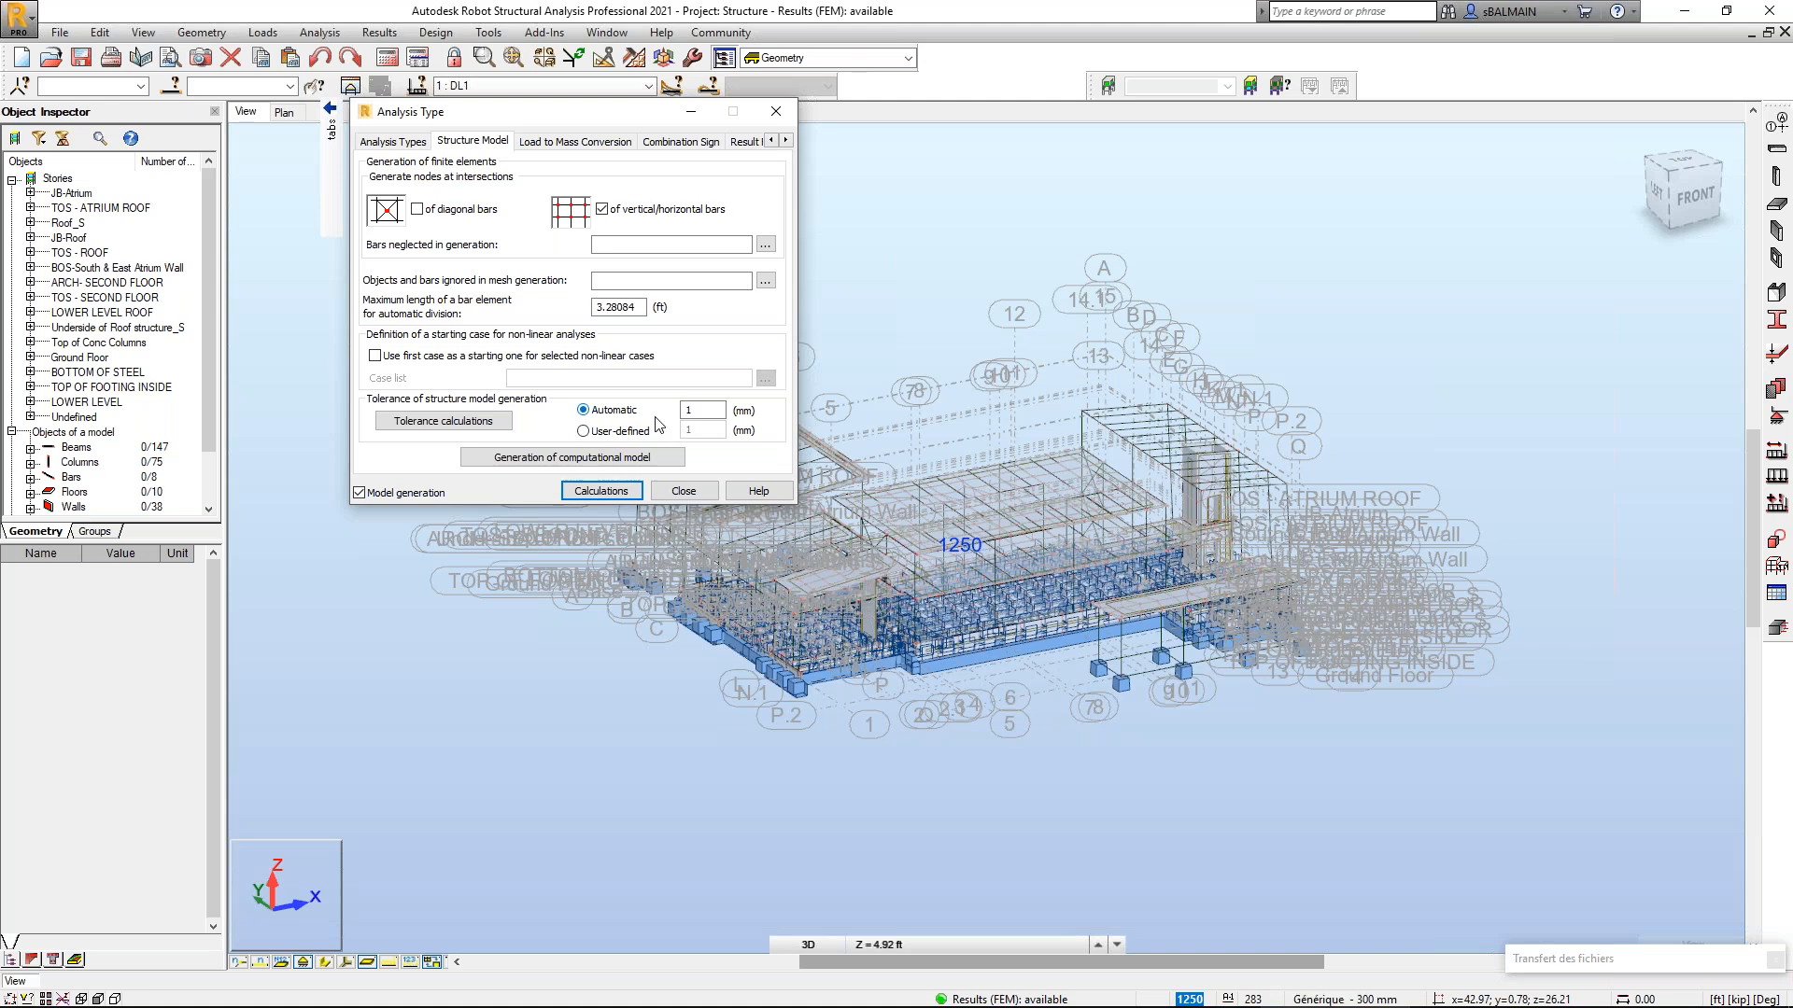
left_click(631, 431)
left_click(684, 491)
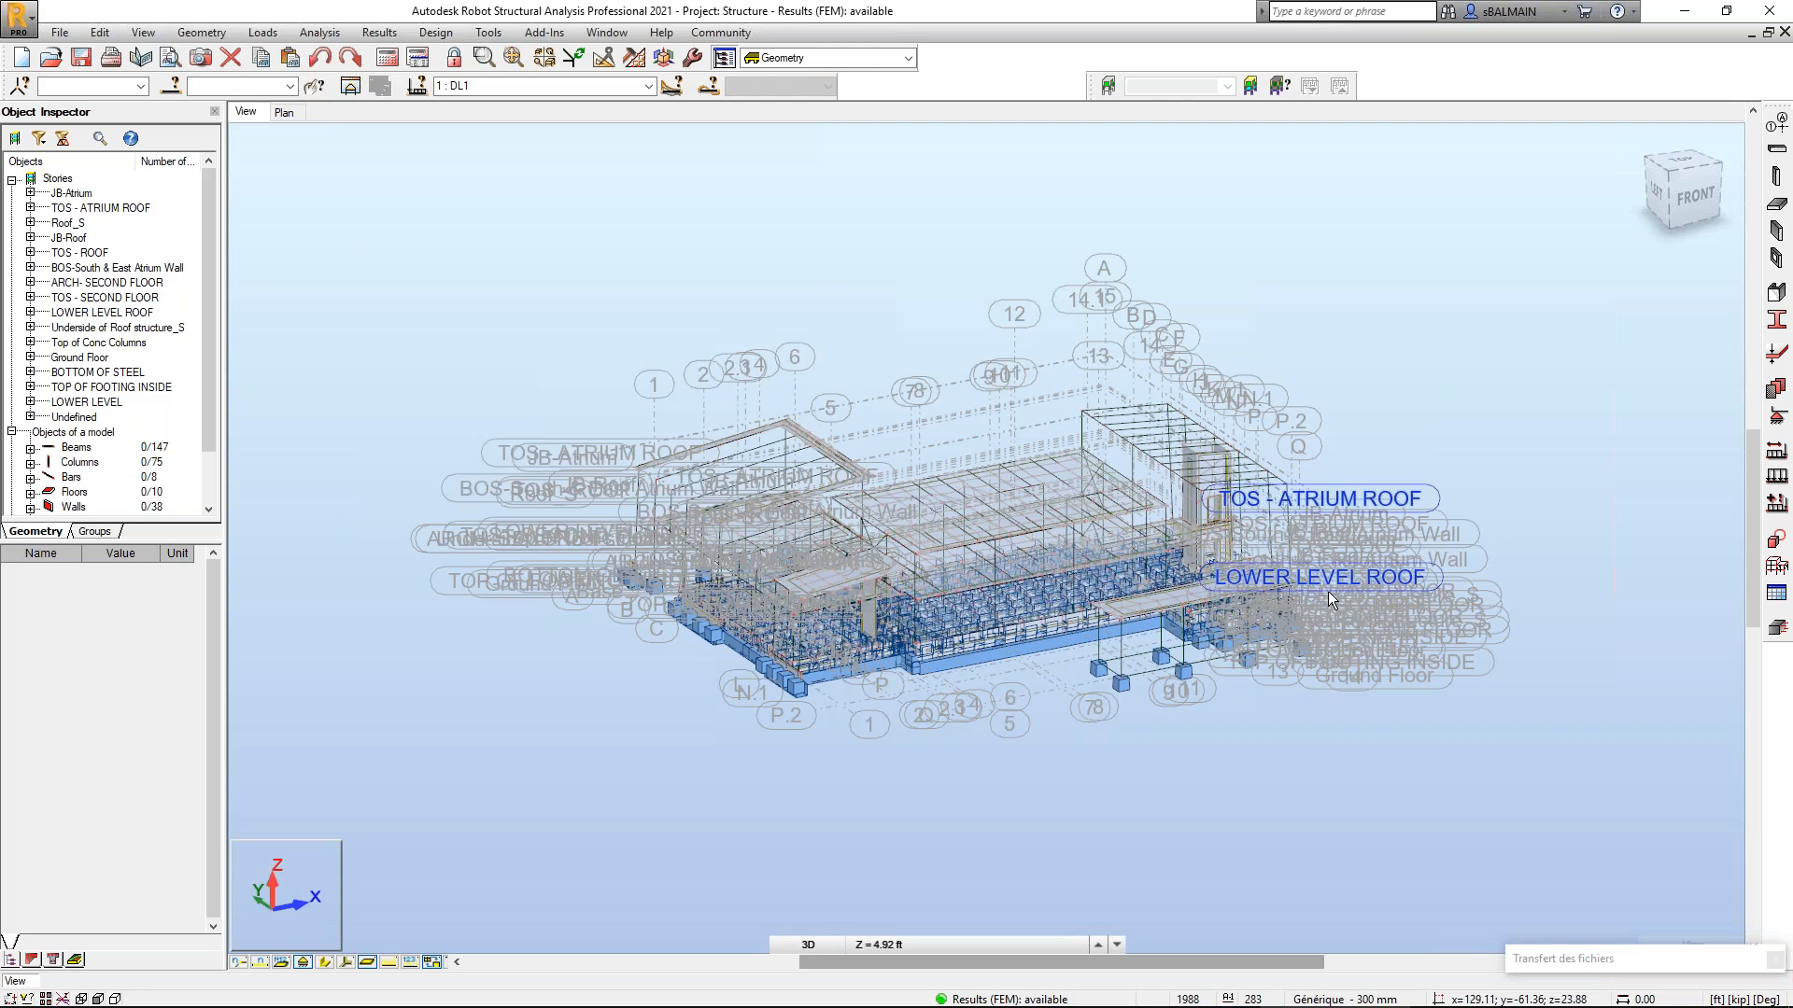
Inspect the meshed panels, walls and footings of the calculated structure in 3D from closer and from above.
scroll(1332, 598, "up", 3)
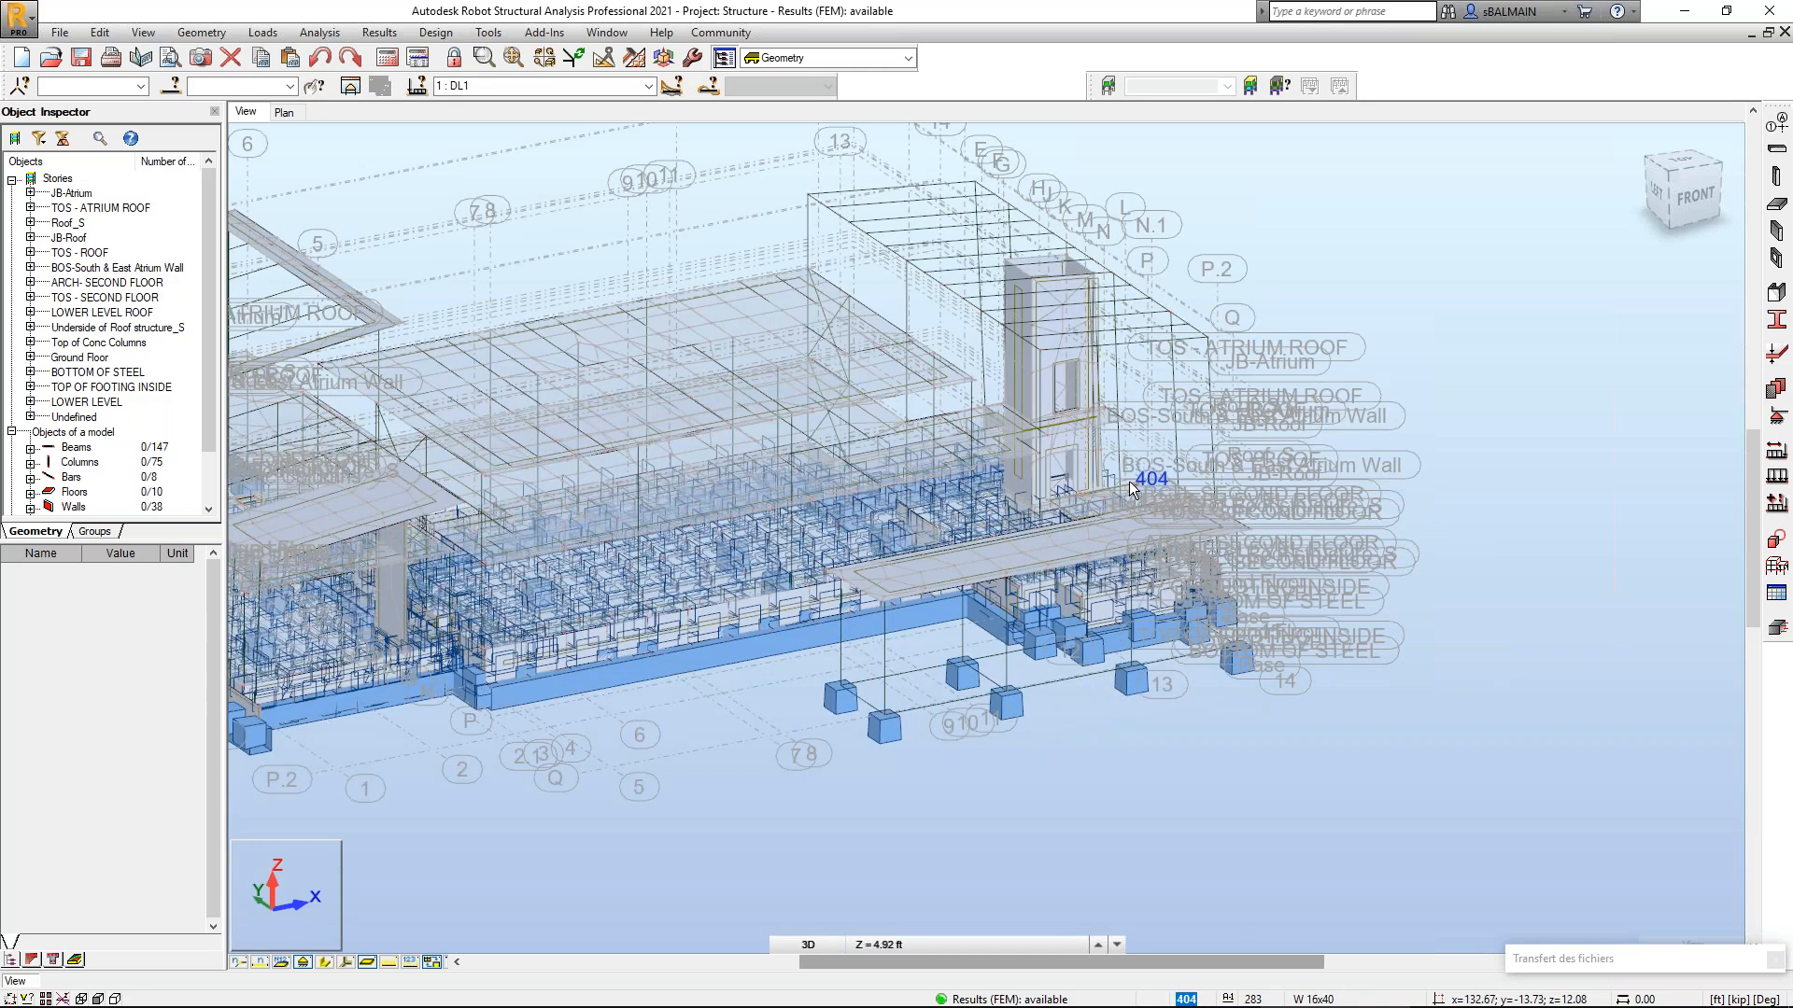
scroll(1130, 489, "up", 2)
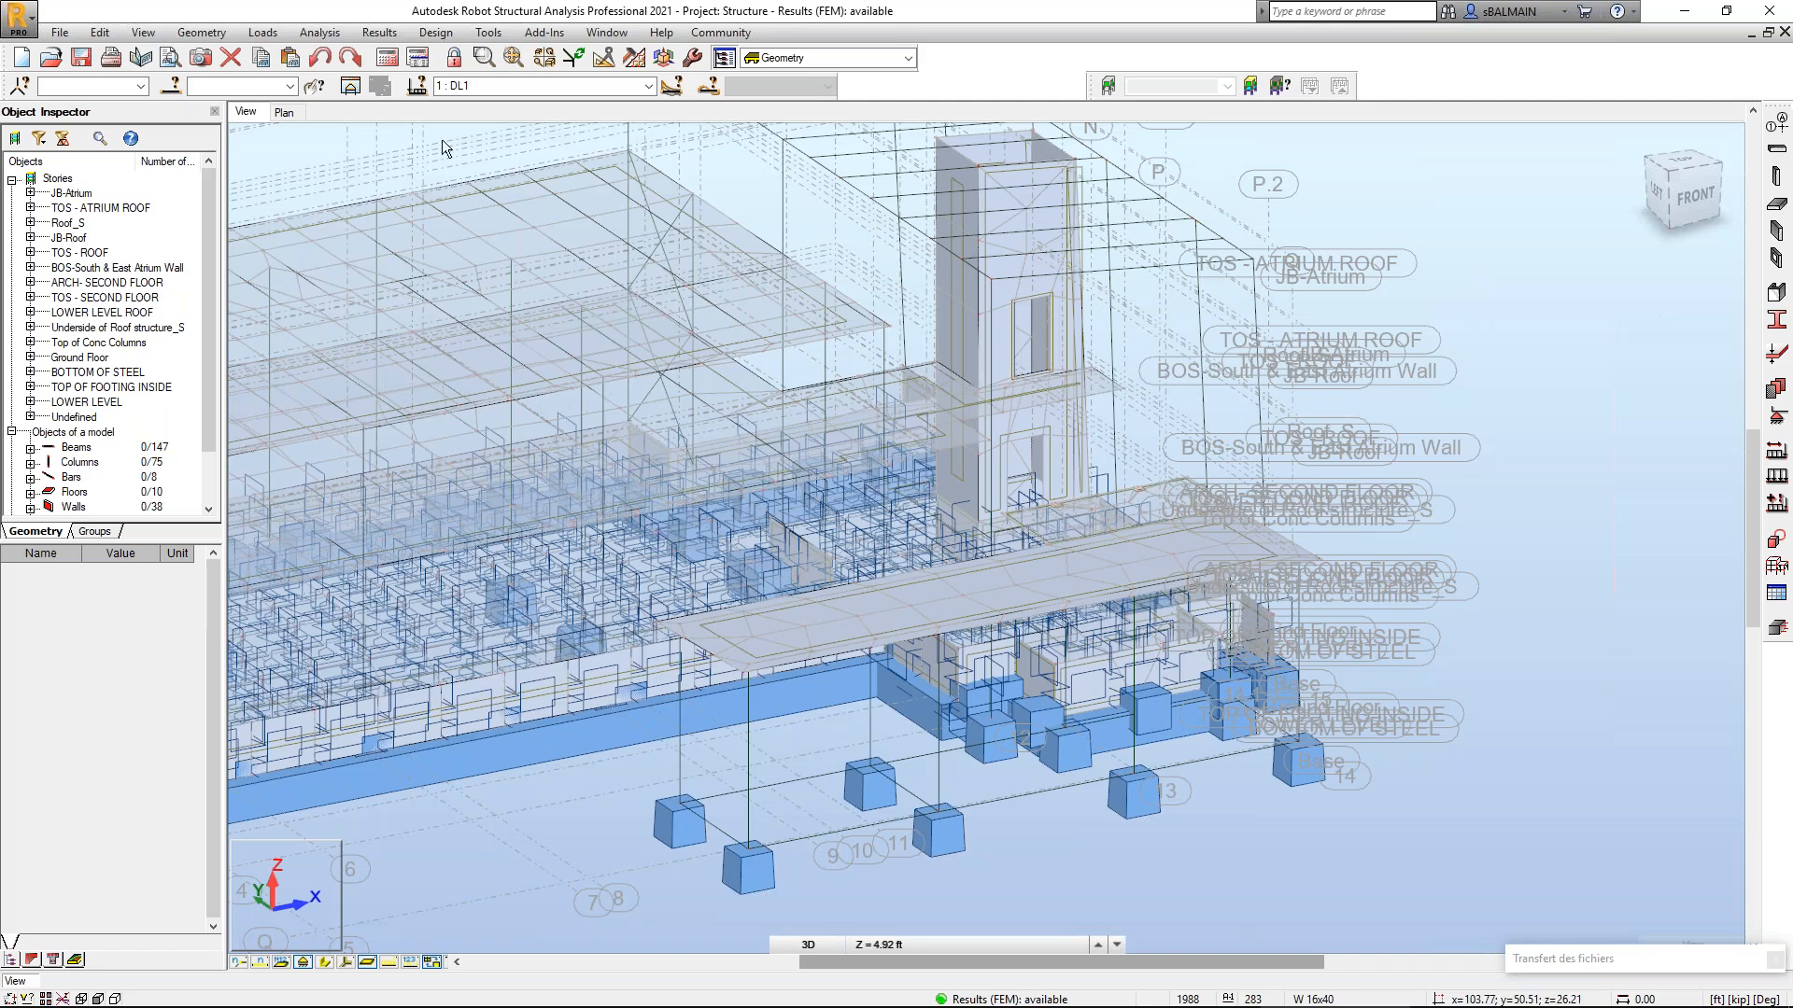
middle_click_drag(441, 138, 538, 224)
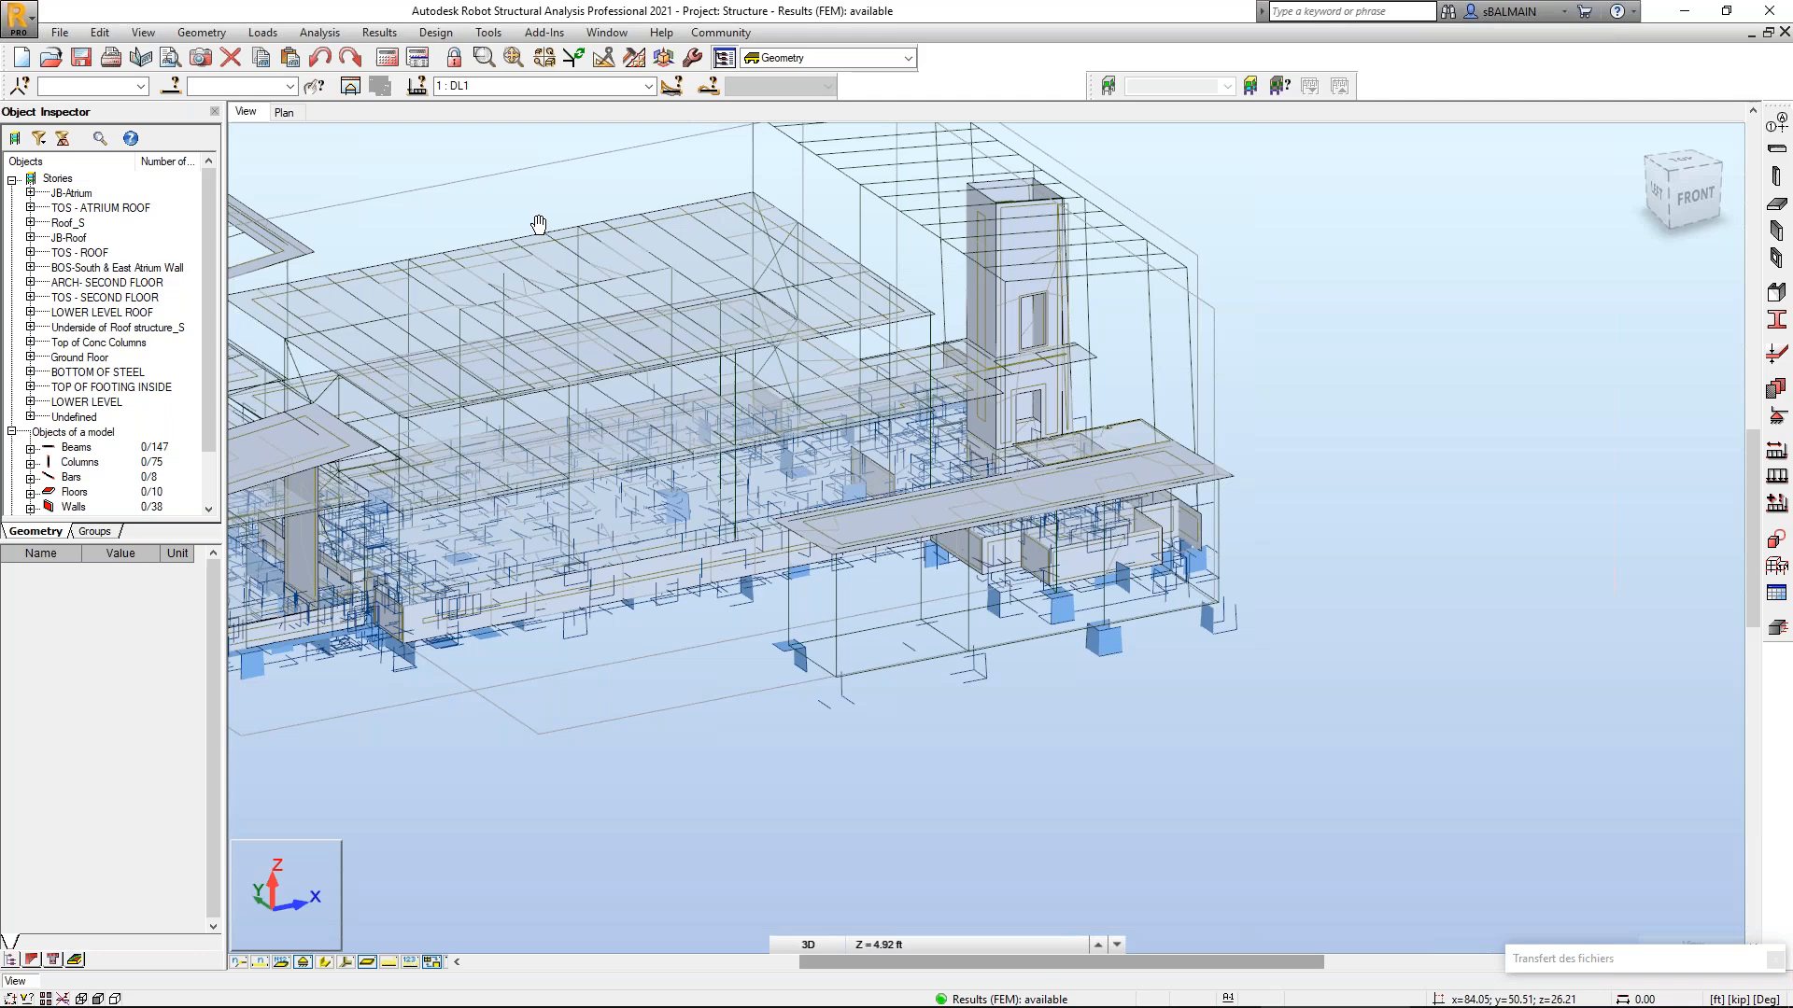
middle_click_drag(539, 224, 662, 264, "shift")
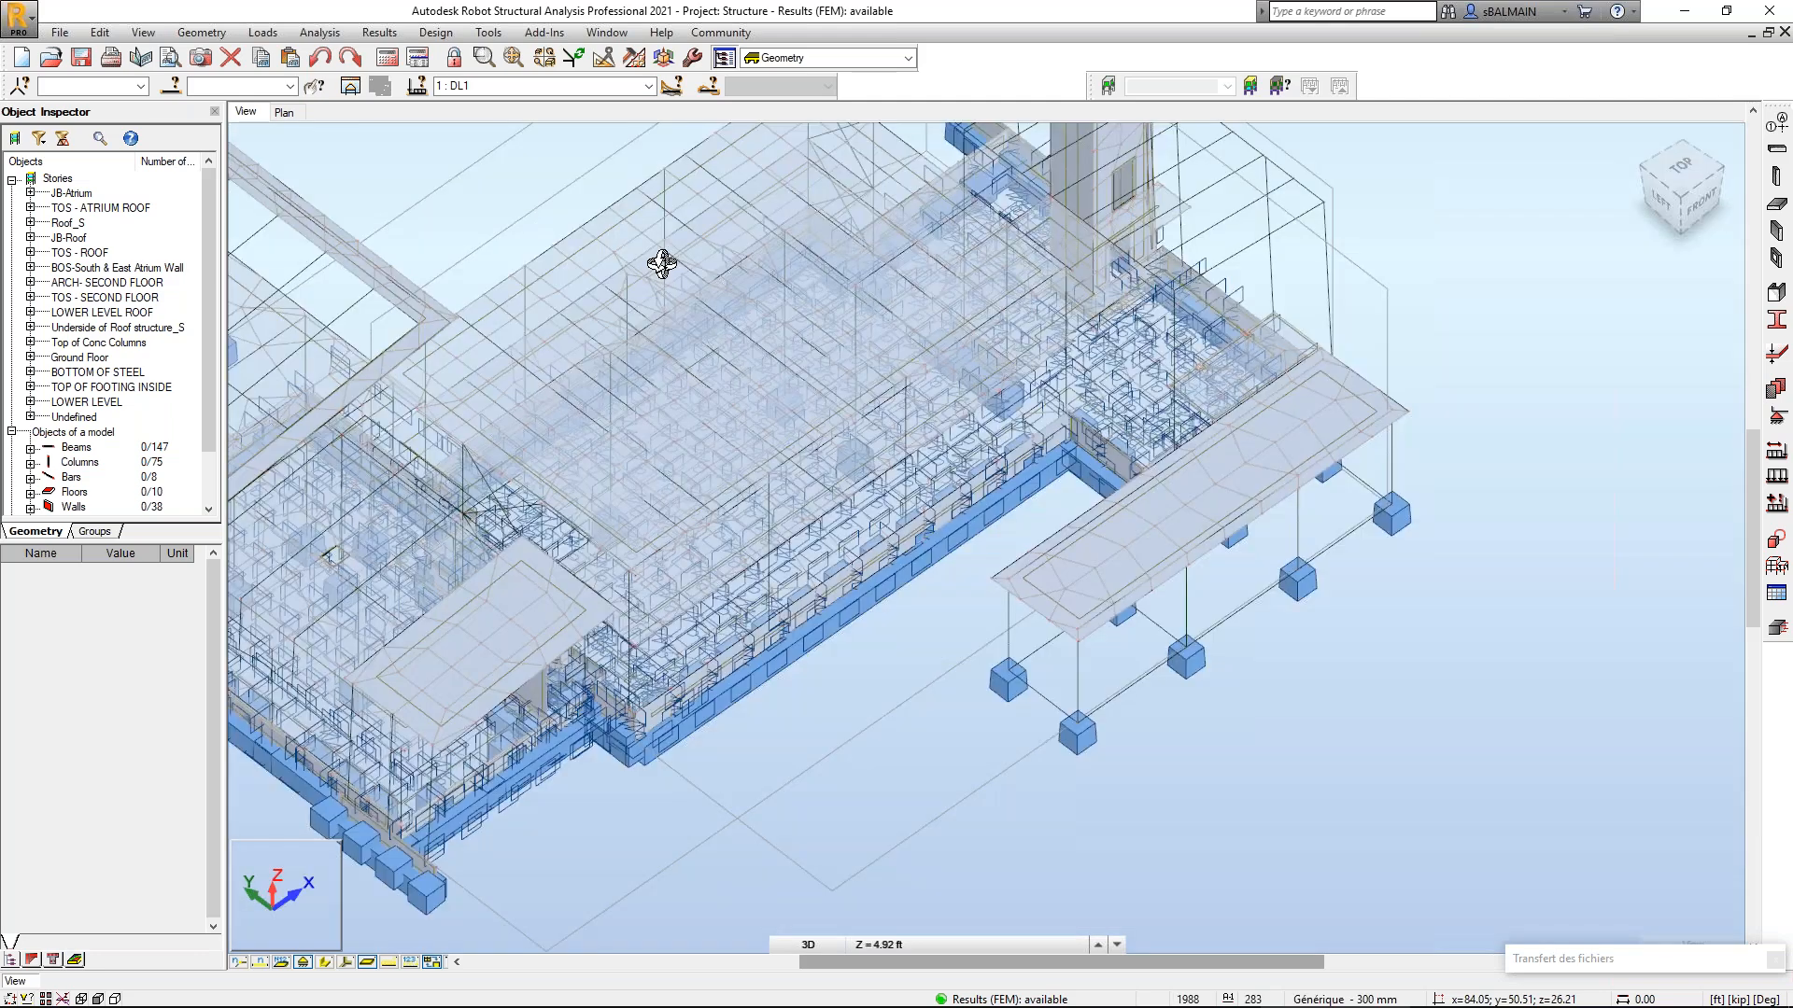
middle_click_drag(662, 264, 670, 258, "shift")
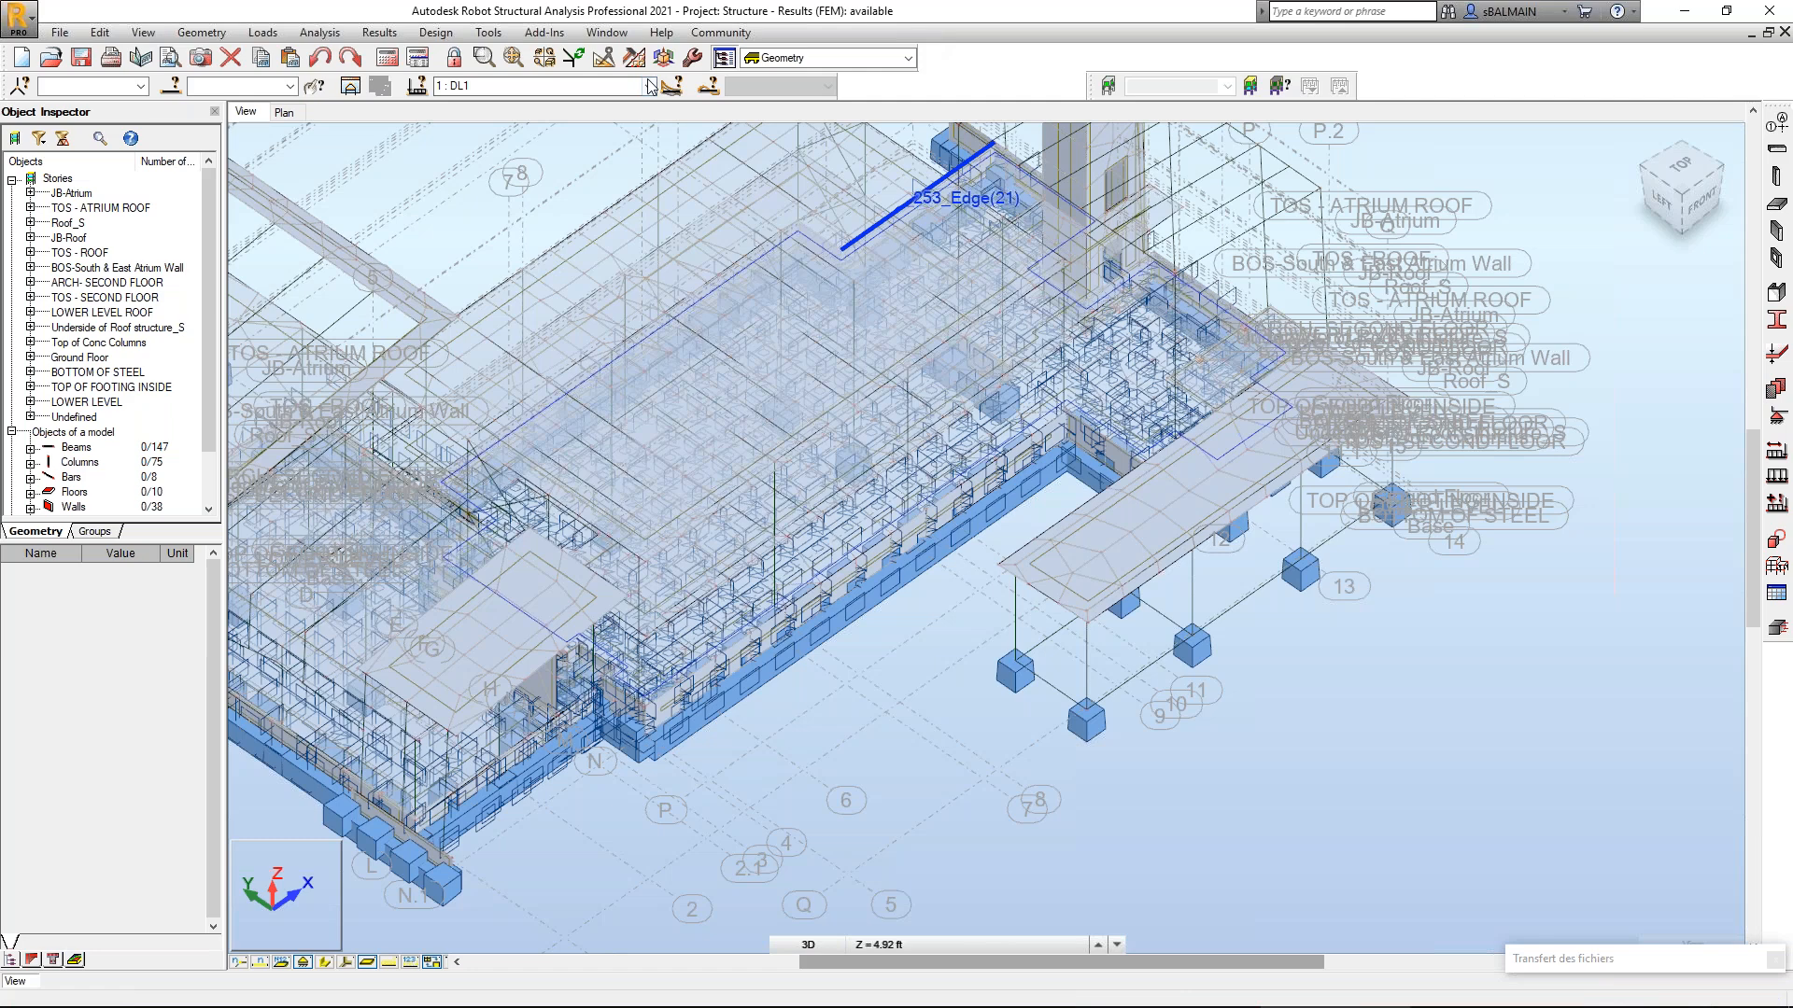
Look through the list of load cases and code combinations available in the model.
left_click(320, 33)
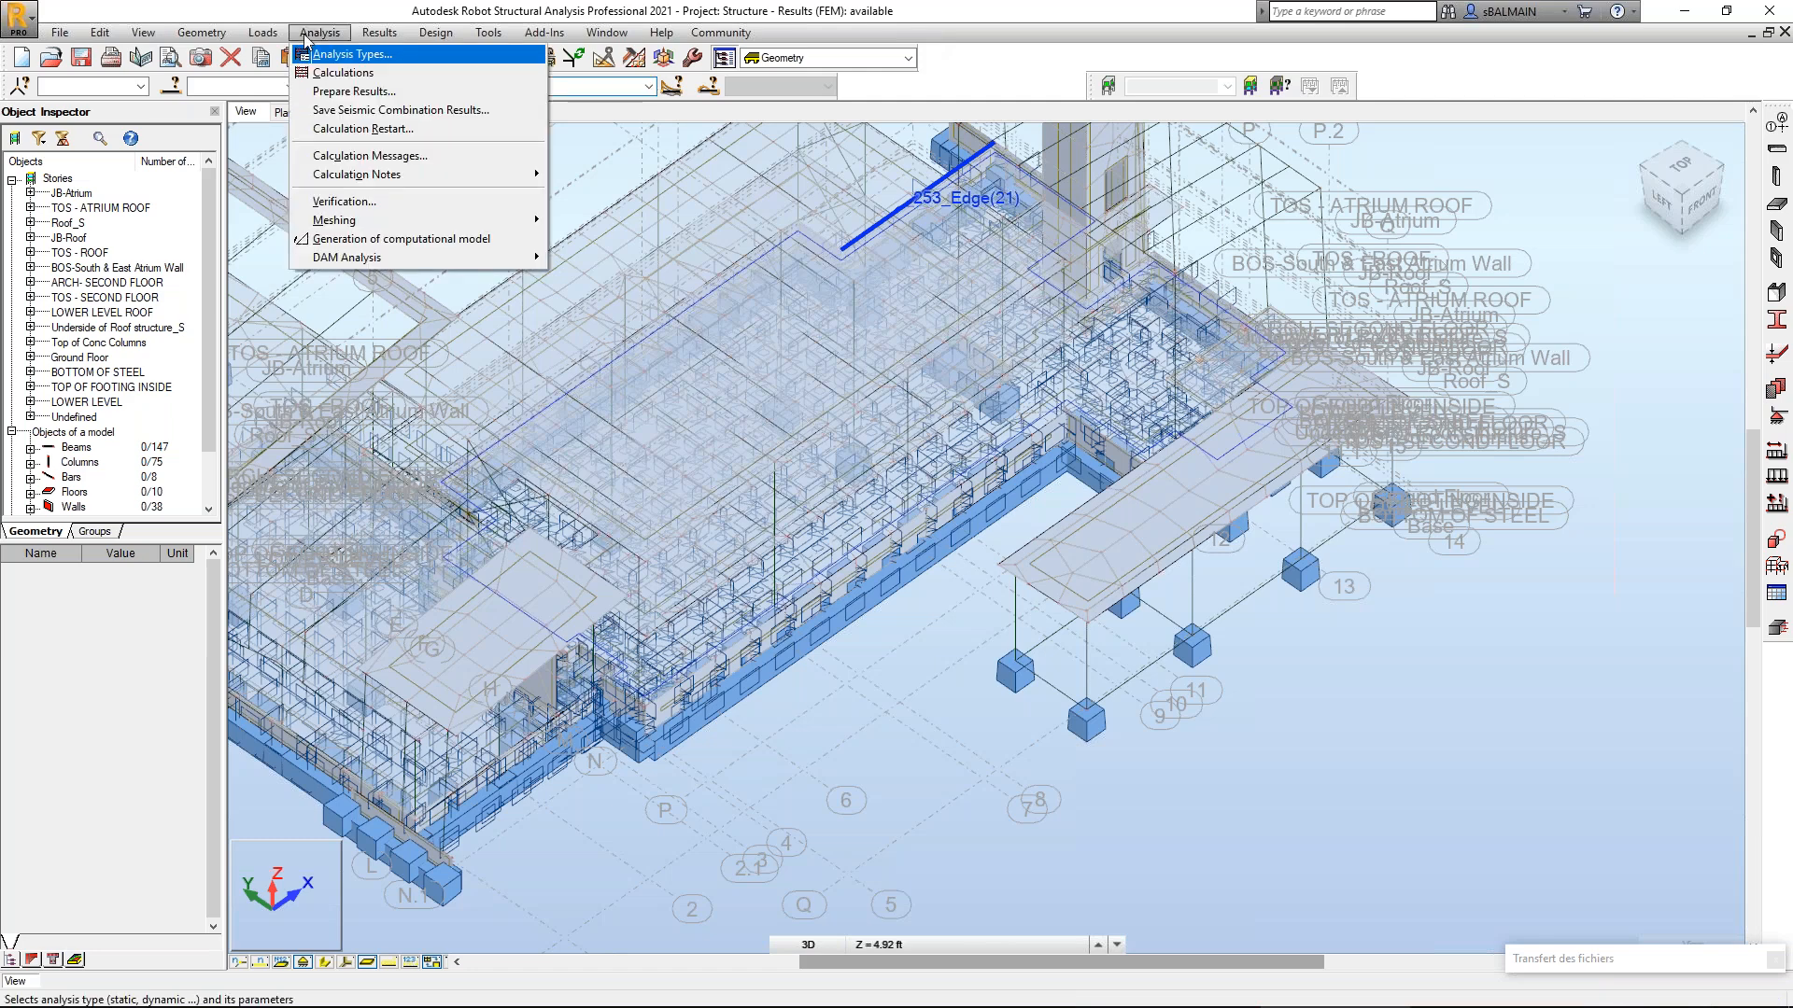
left_click(458, 7)
left_click(648, 86)
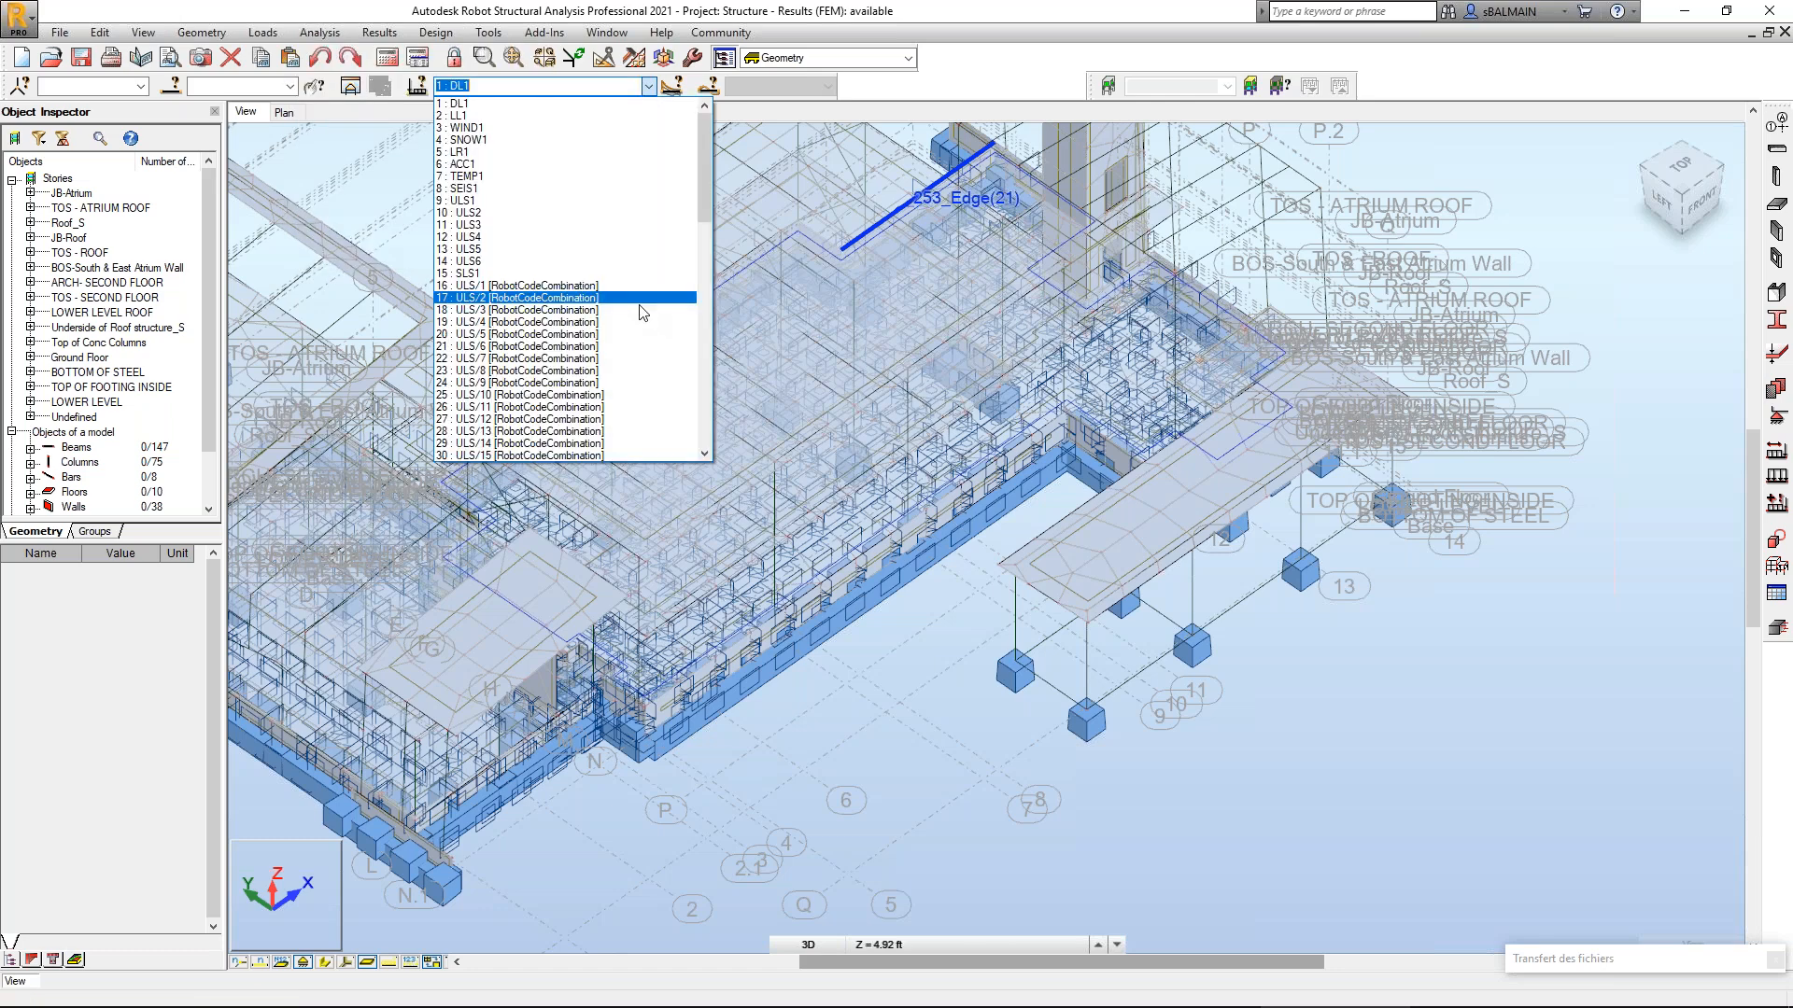
left_click(970, 87)
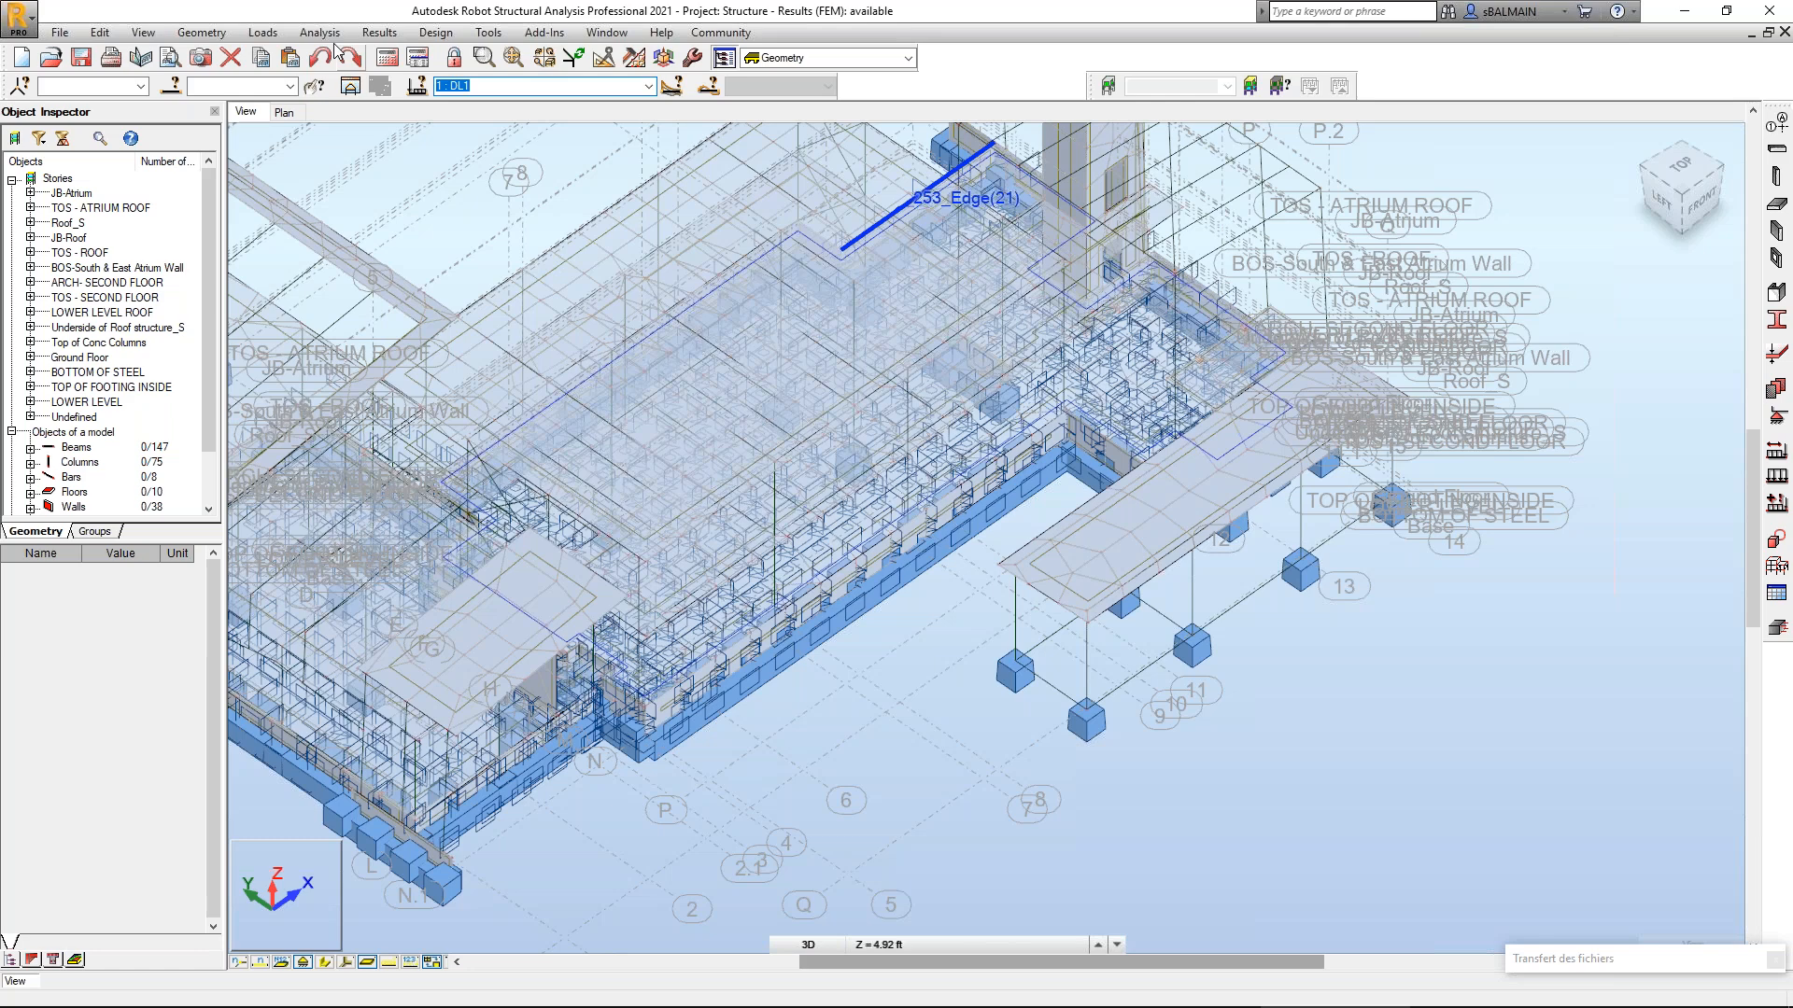
Delete the combination cases 9to999 from the analysis types, keeping only the basic load cases.
left_click(418, 58)
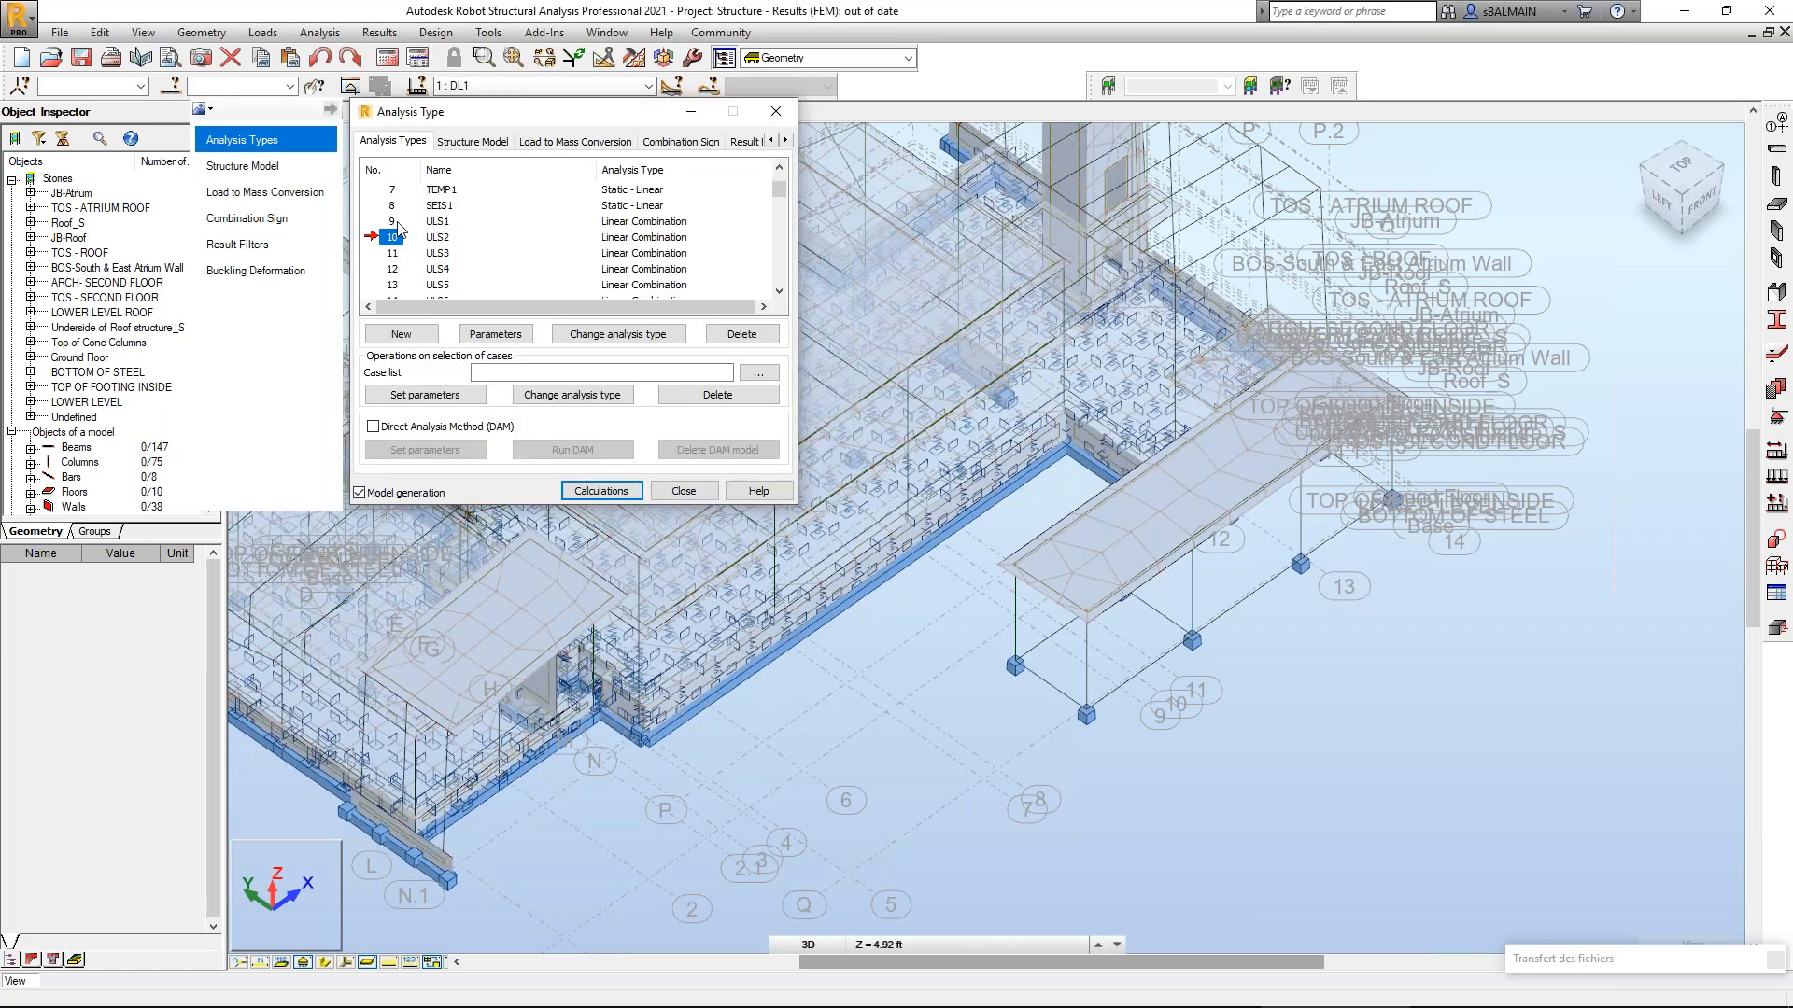
left_click(398, 223)
left_click(638, 374)
type("9to999")
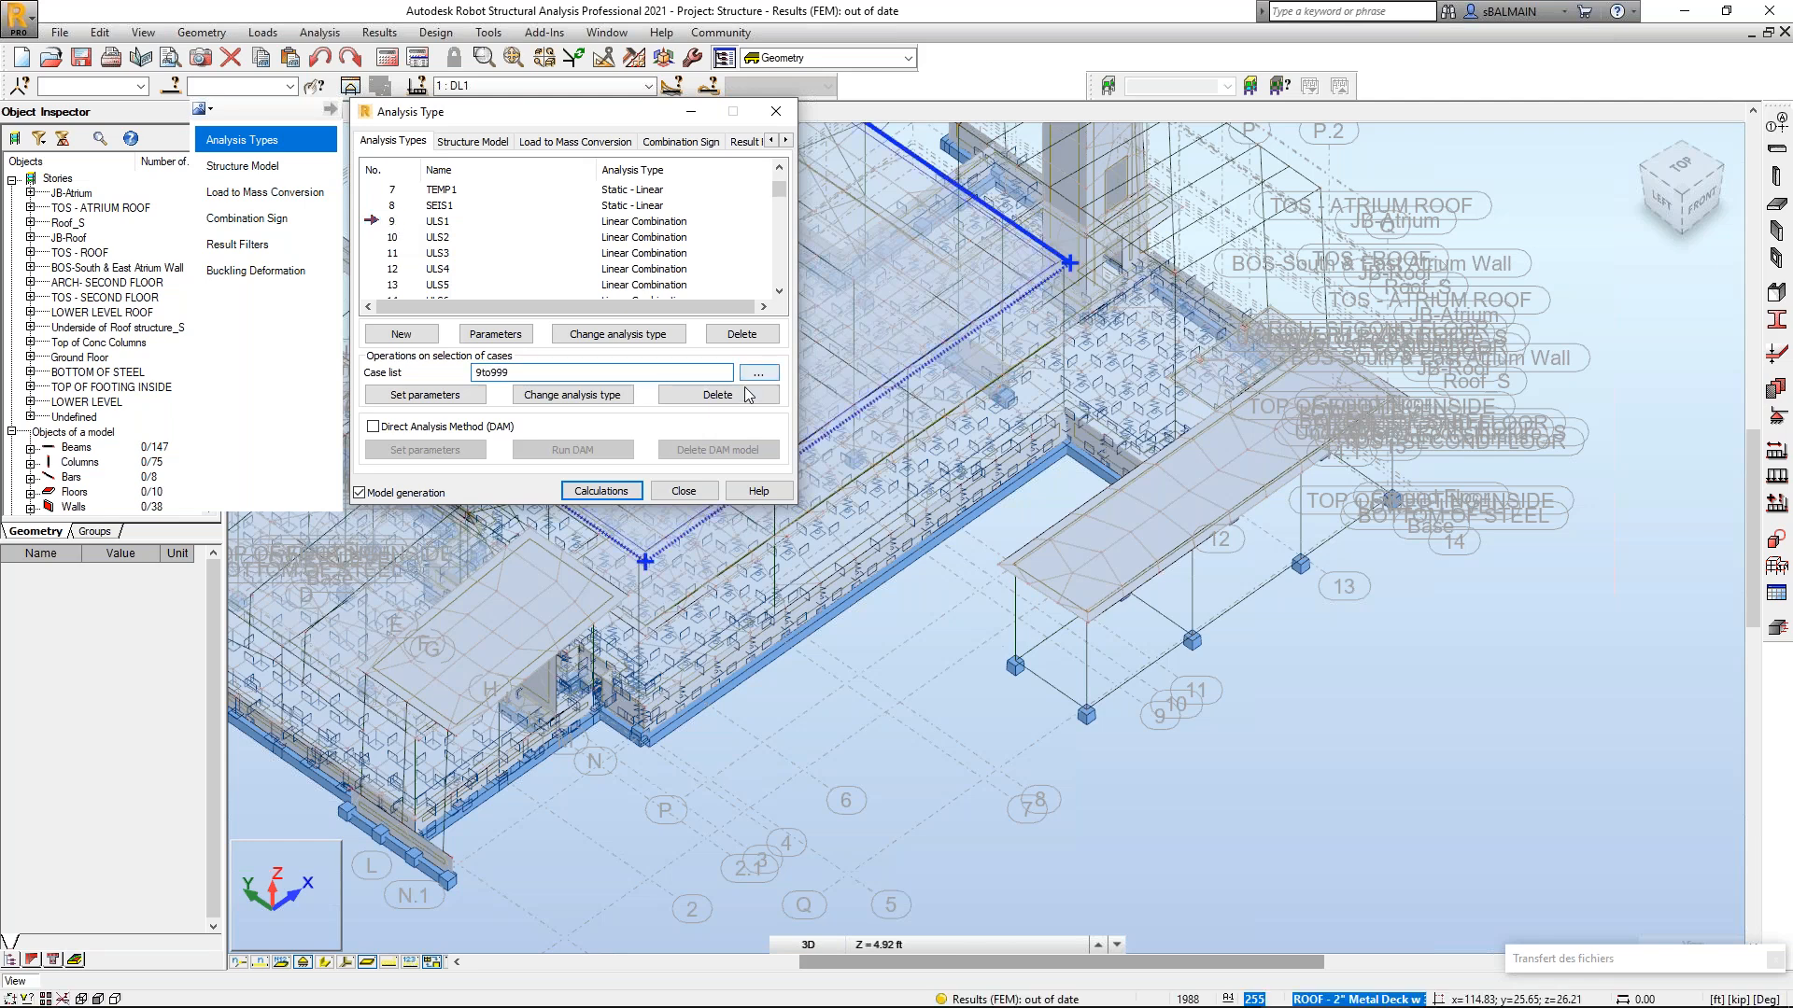
left_click(743, 392)
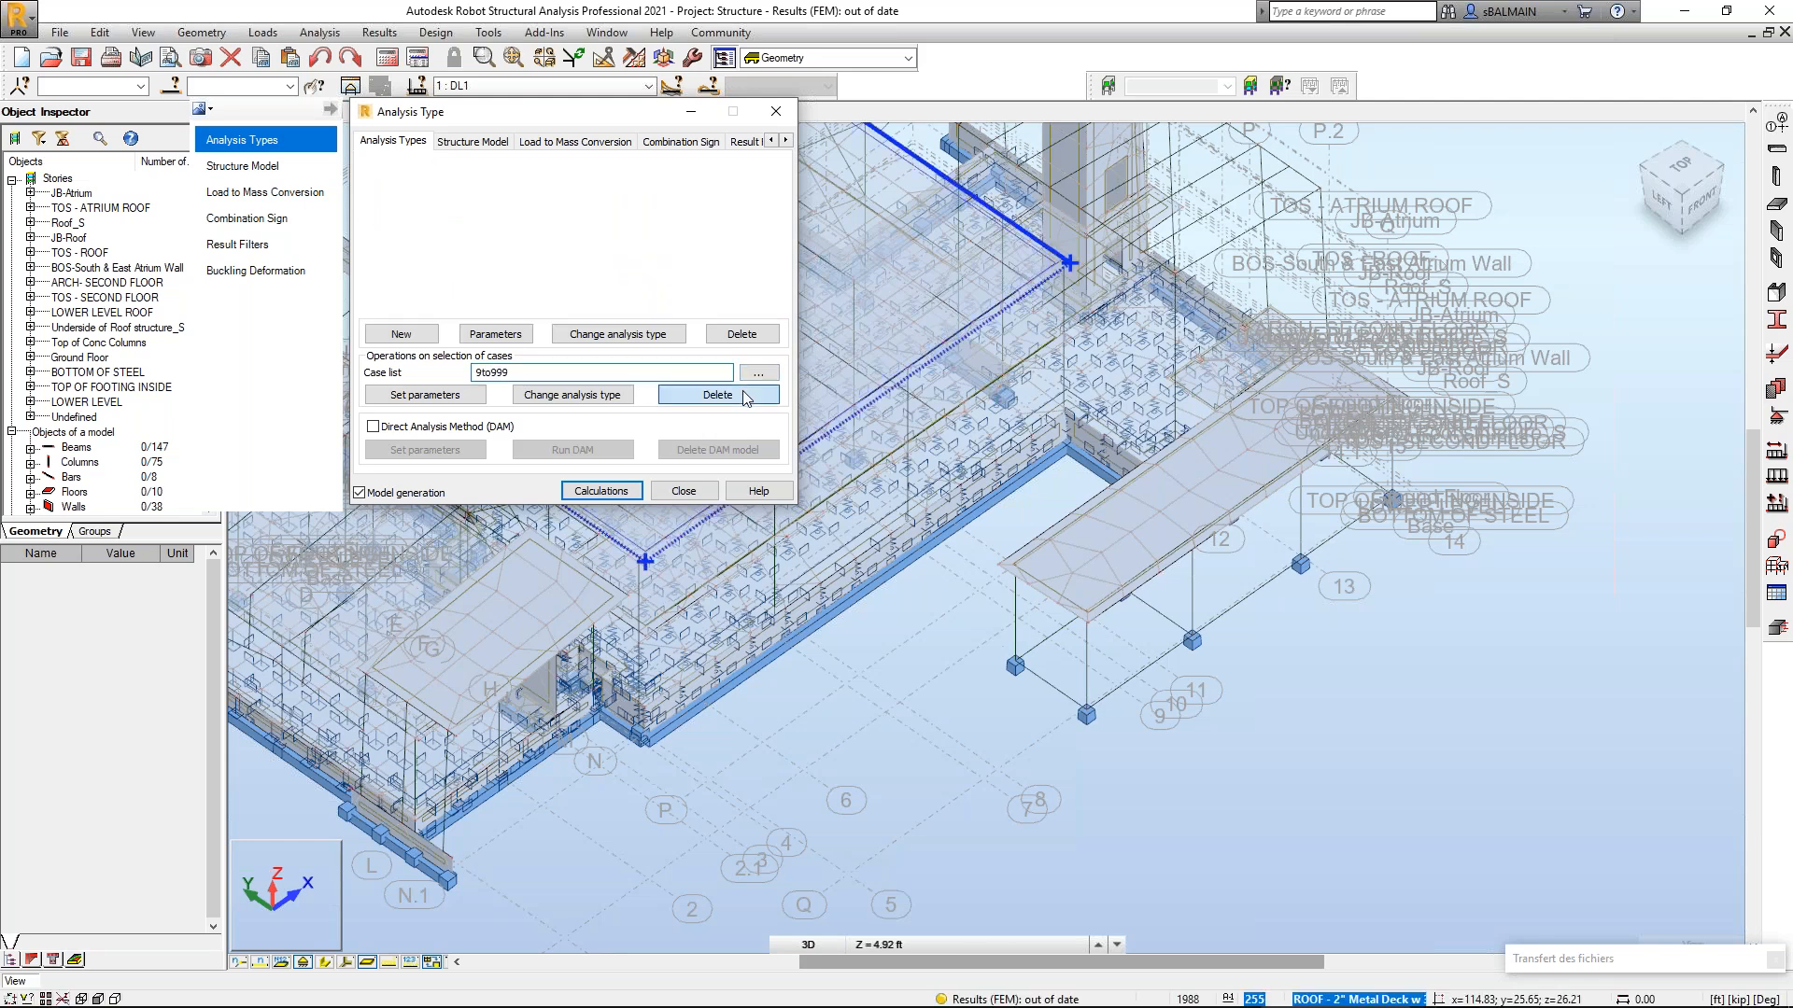
left_click(683, 492)
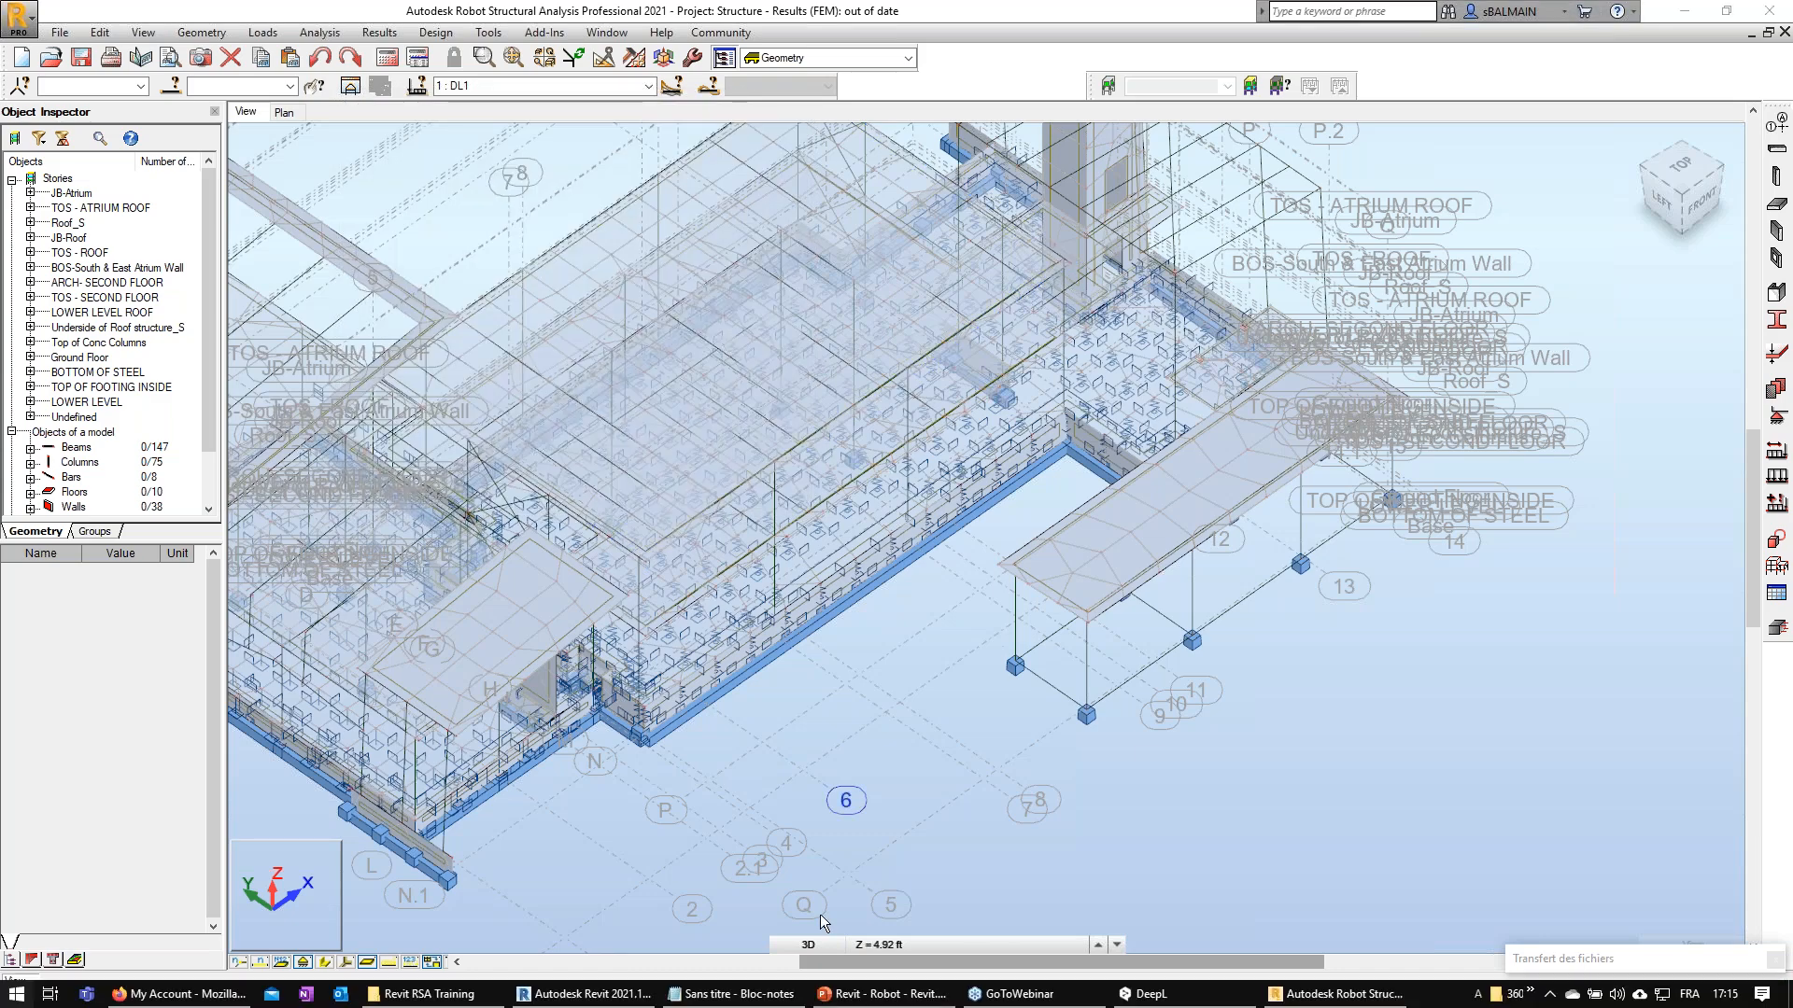
Switch to Revit and review the load combinations defined in the structural settings.
key("alt+Tab")
left_click(84, 36)
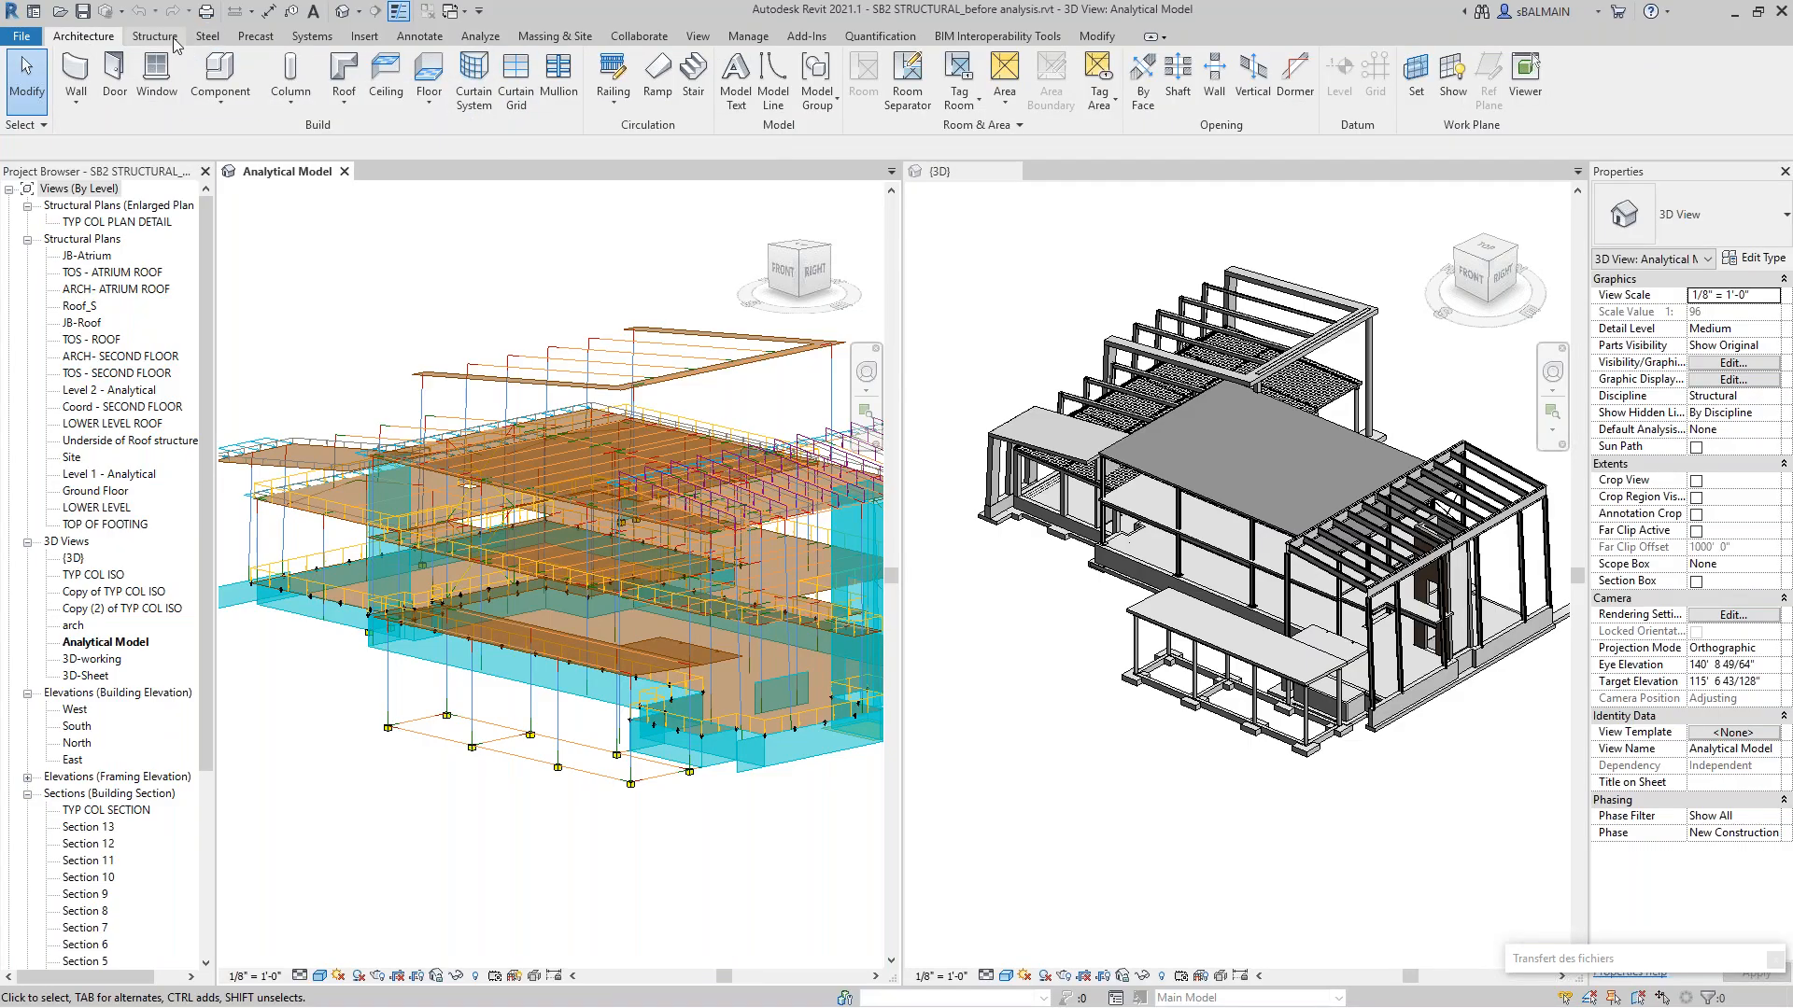
left_click(173, 41)
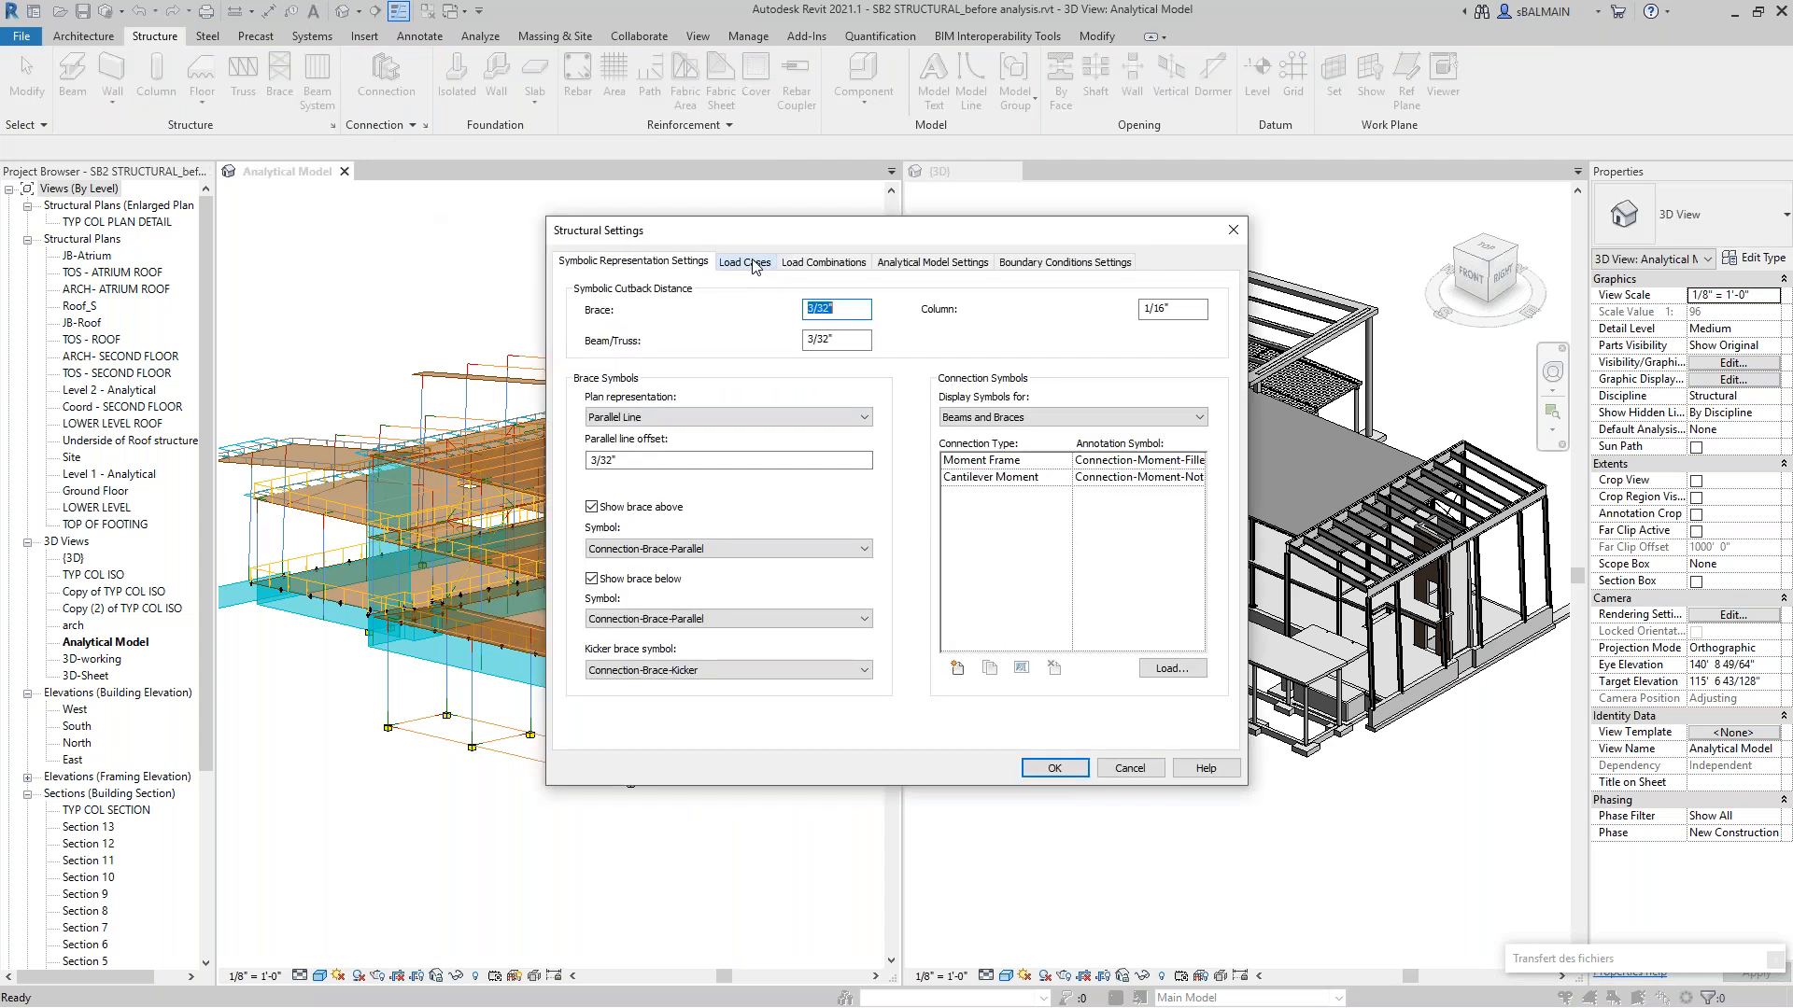
left_click(823, 262)
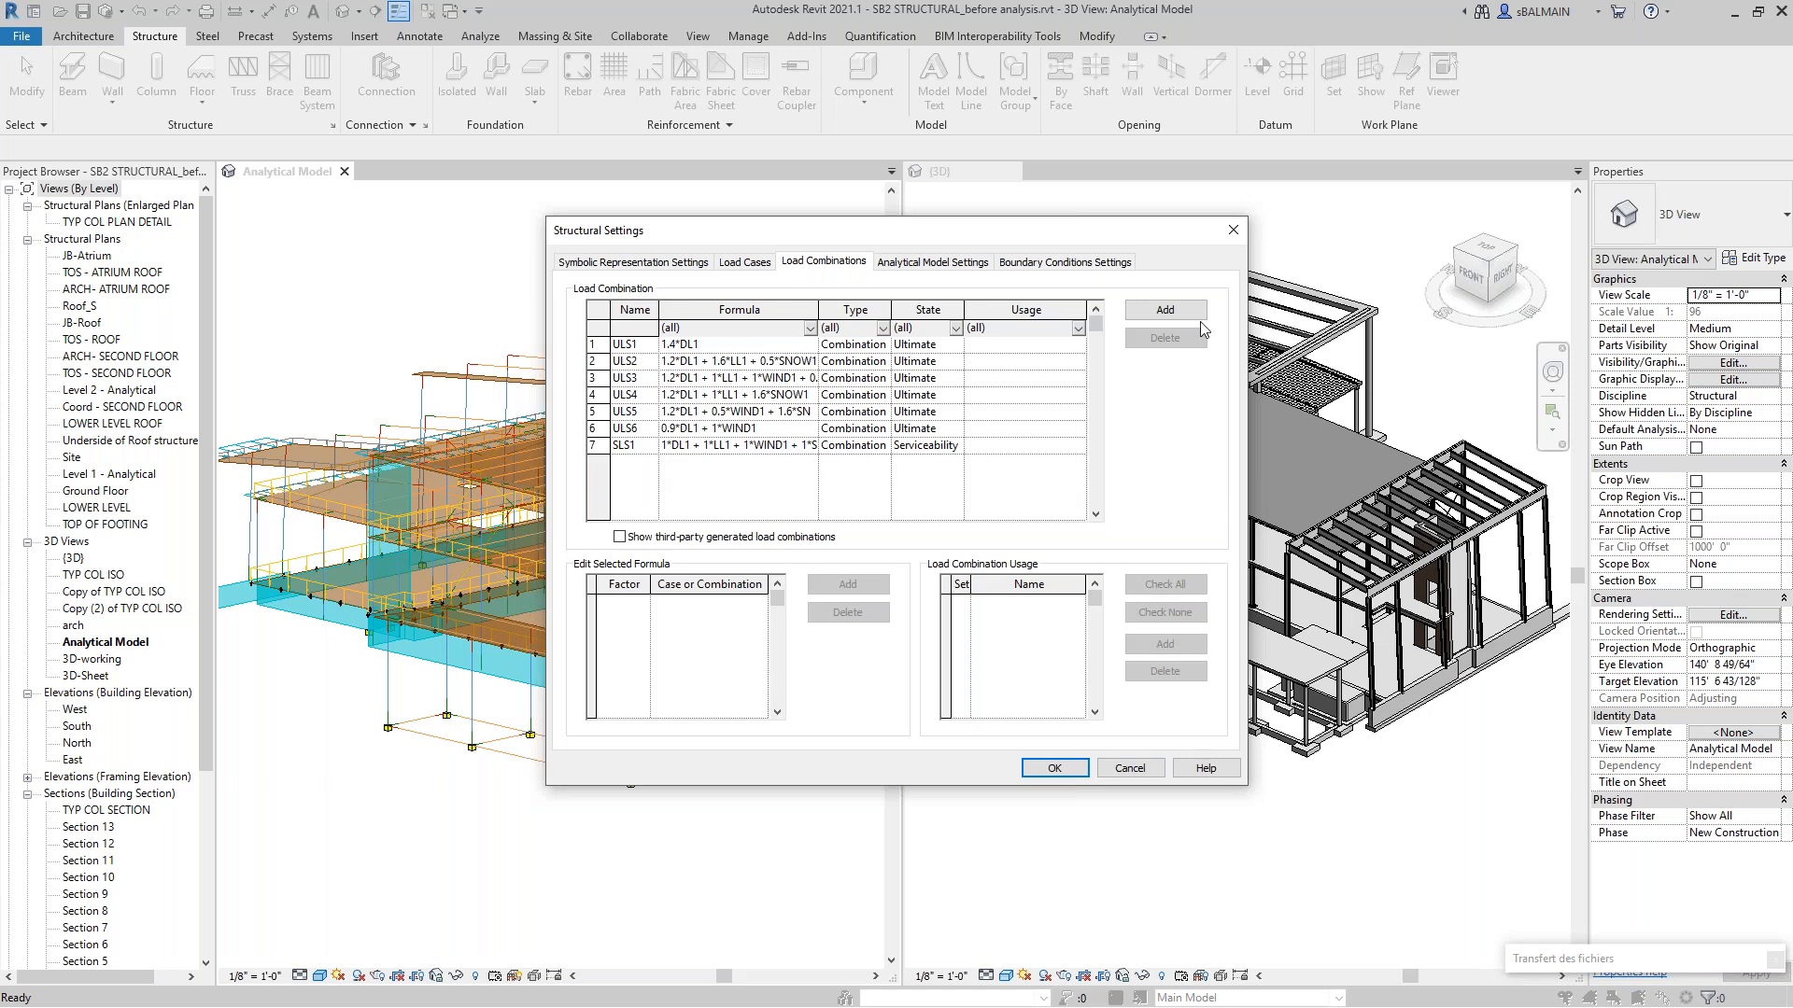
left_click(1232, 233)
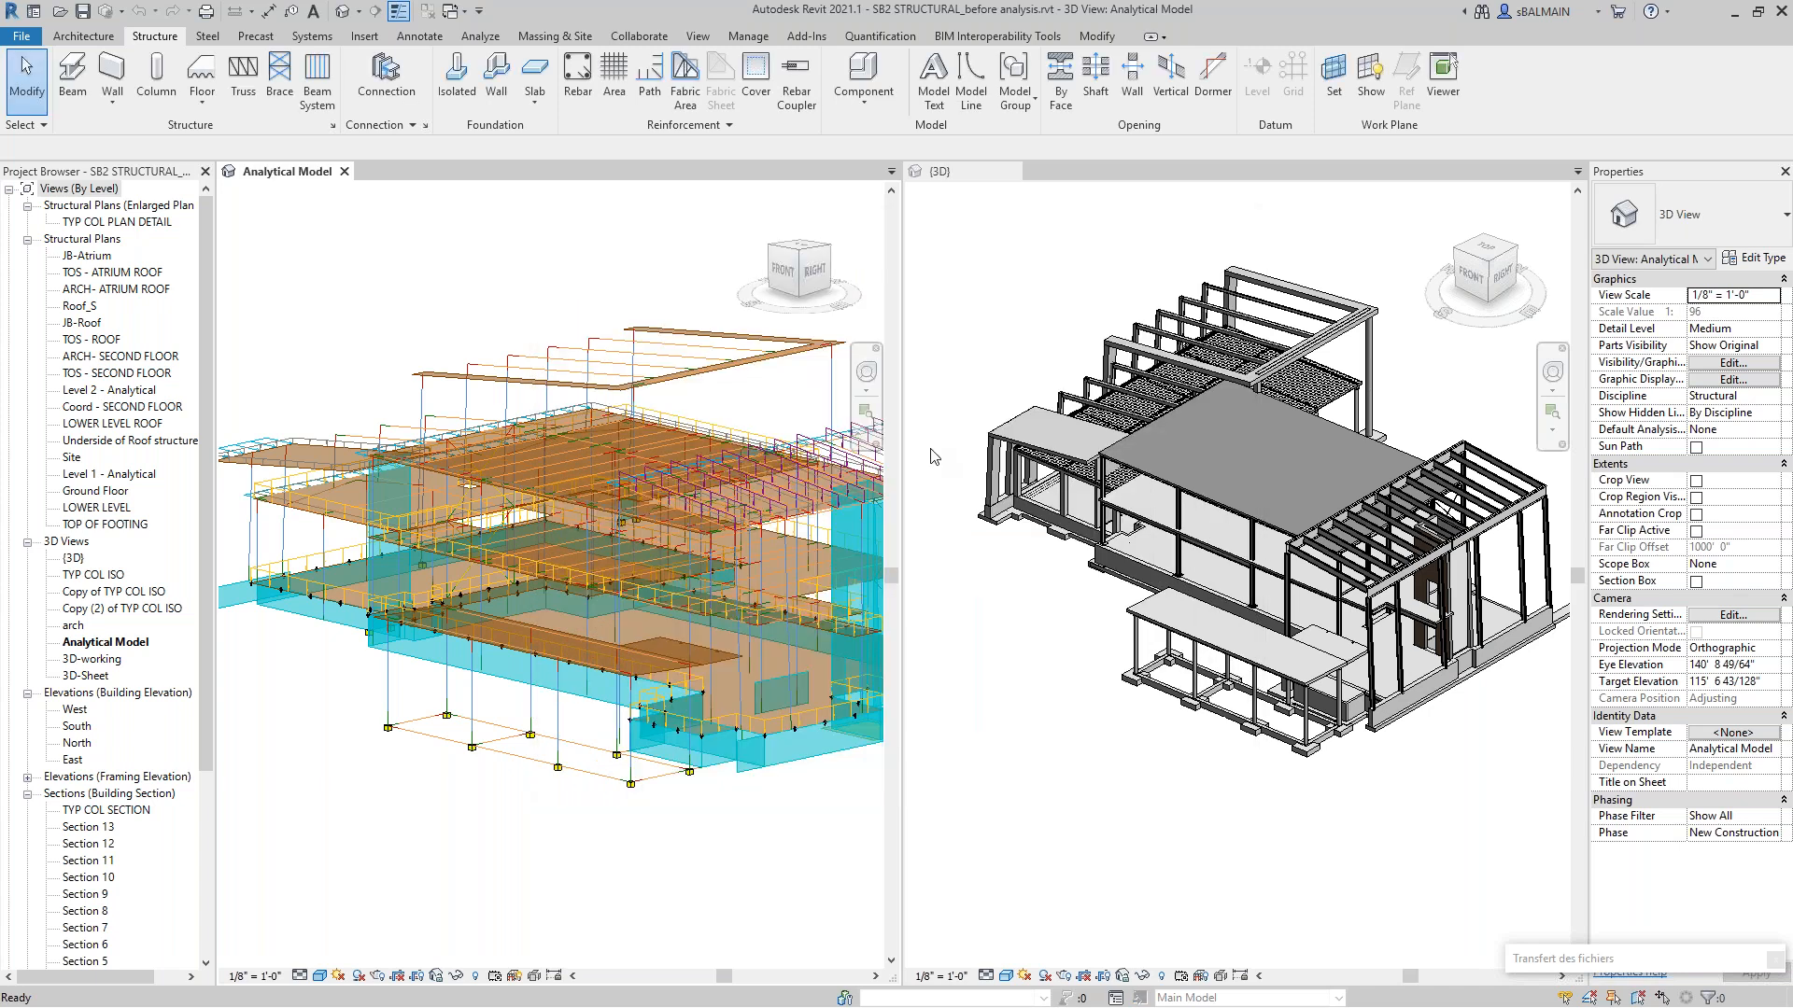
Switch to Robot and set up full automatic combinations according to the LRFD ASCE 7-16 code, opening the detailed case settings.
key("super")
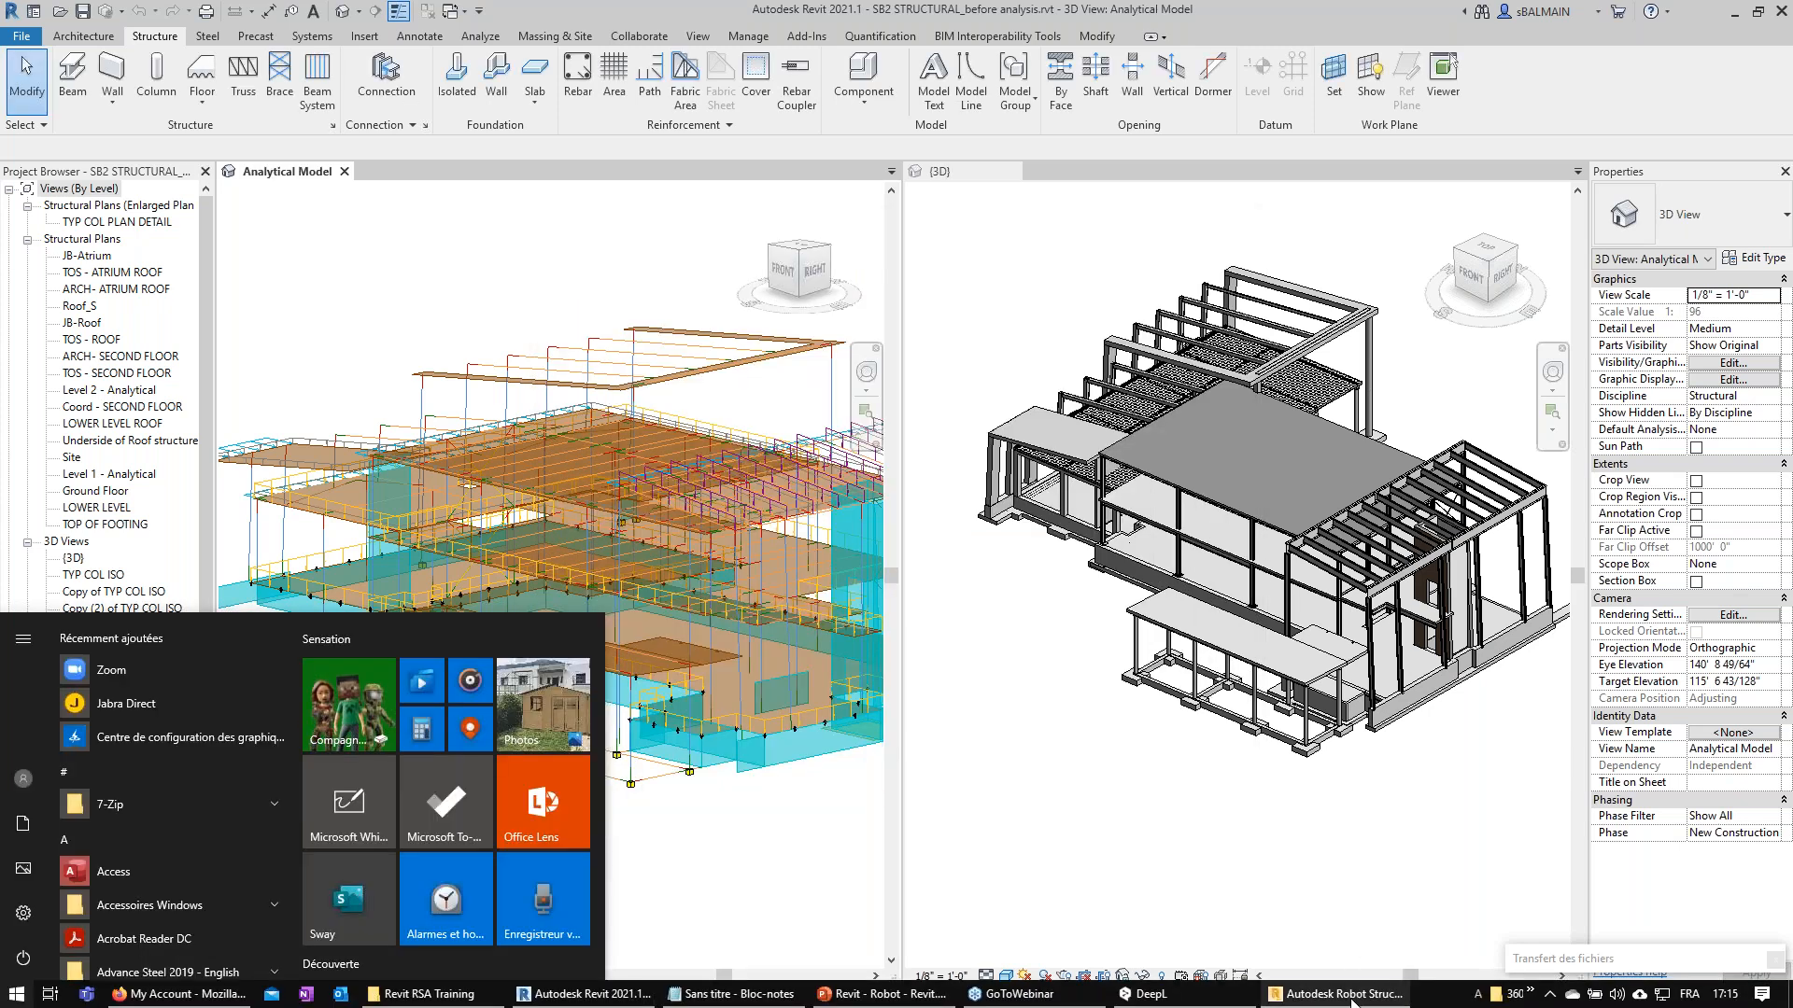
mouse_move(1351, 1002)
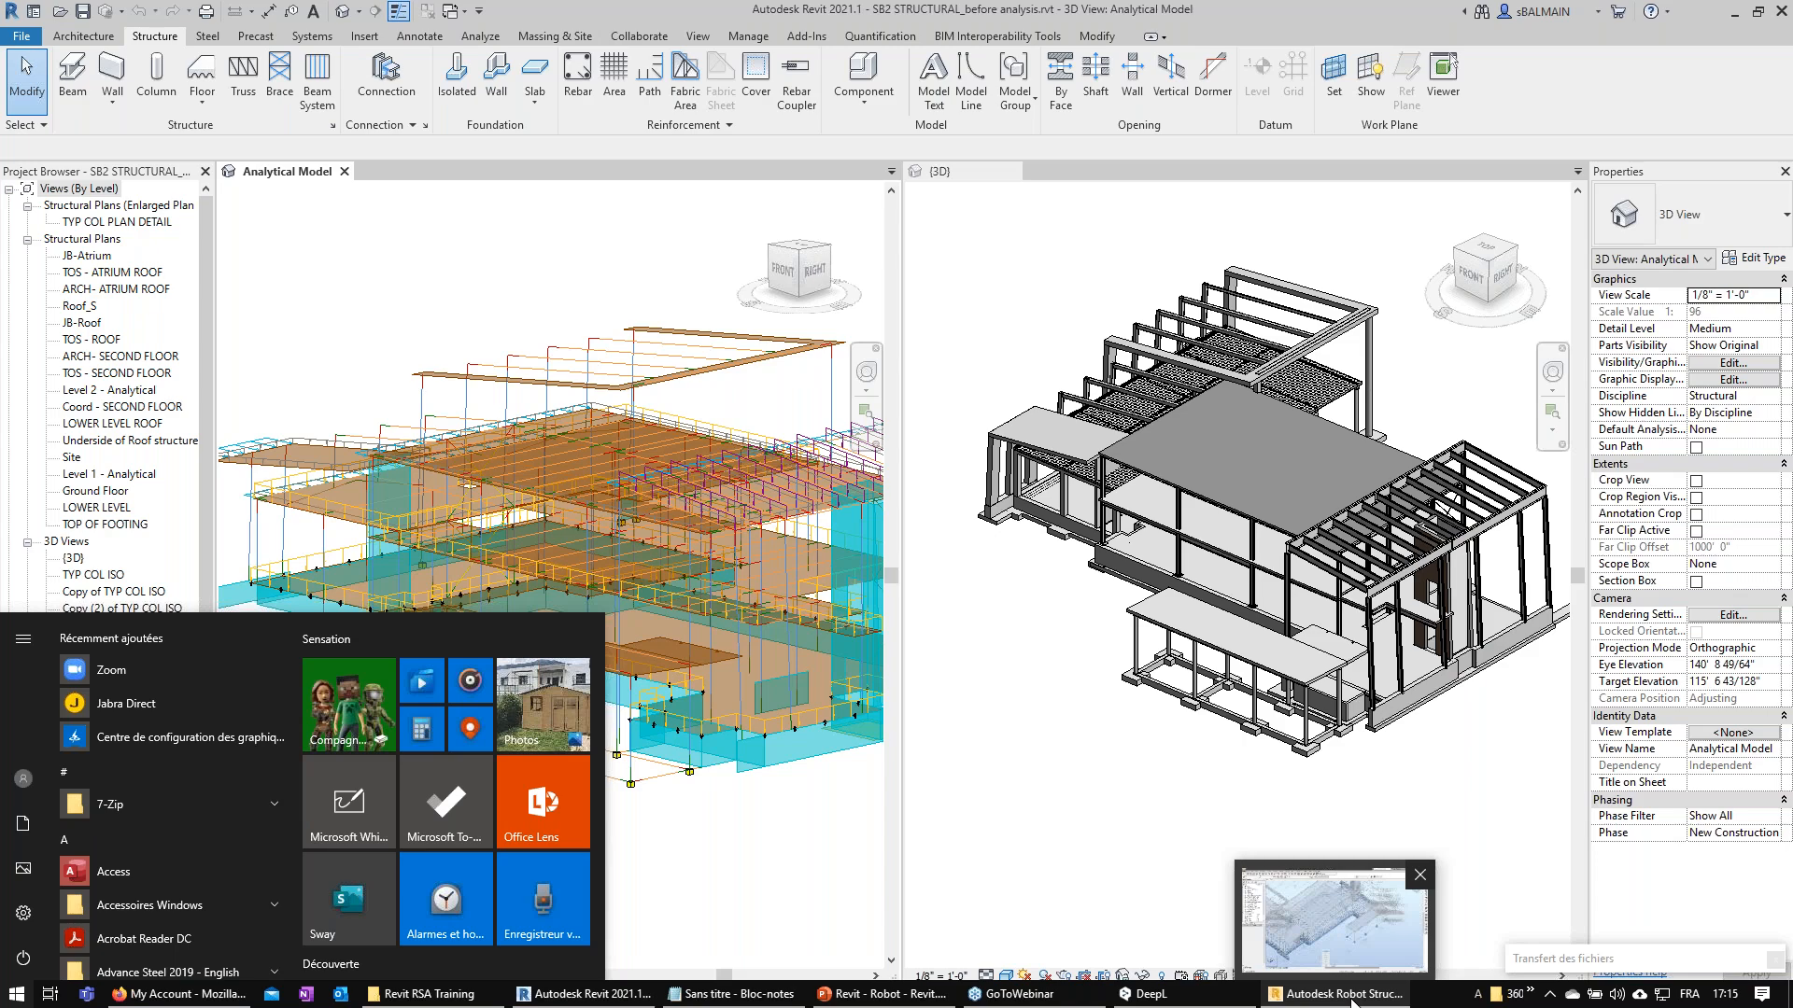
left_click(1351, 1002)
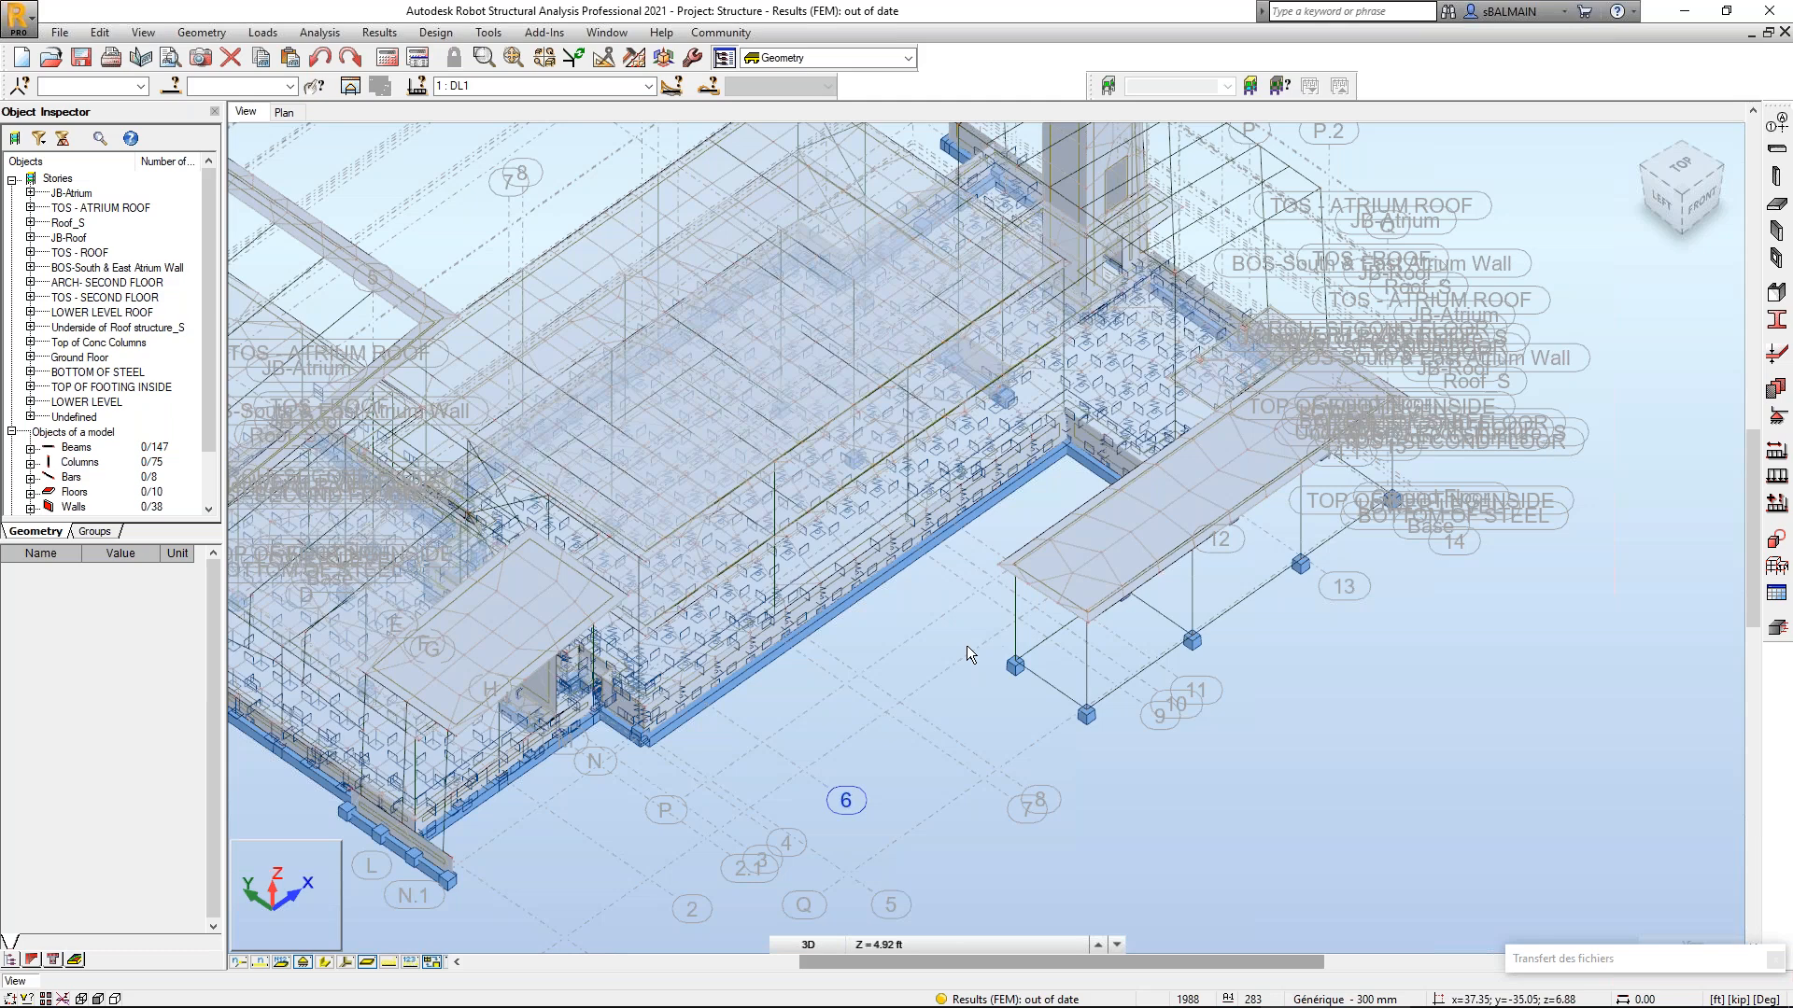
left_click(262, 31)
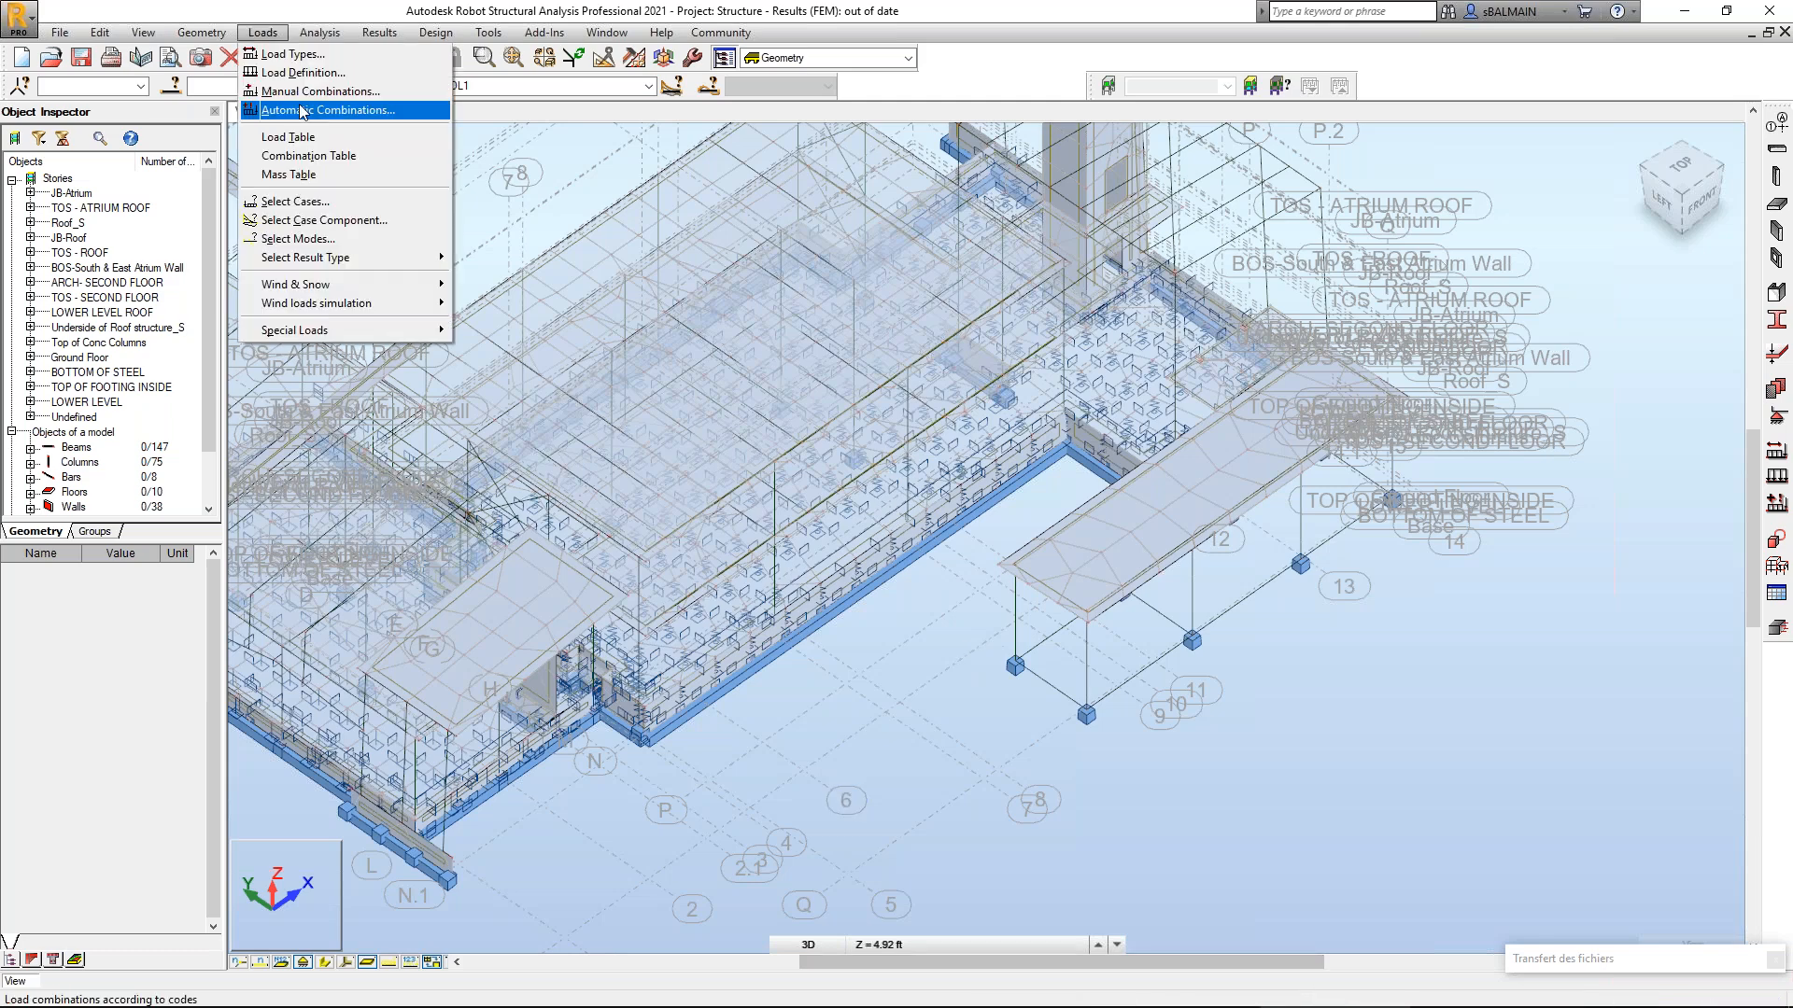
left_click(301, 111)
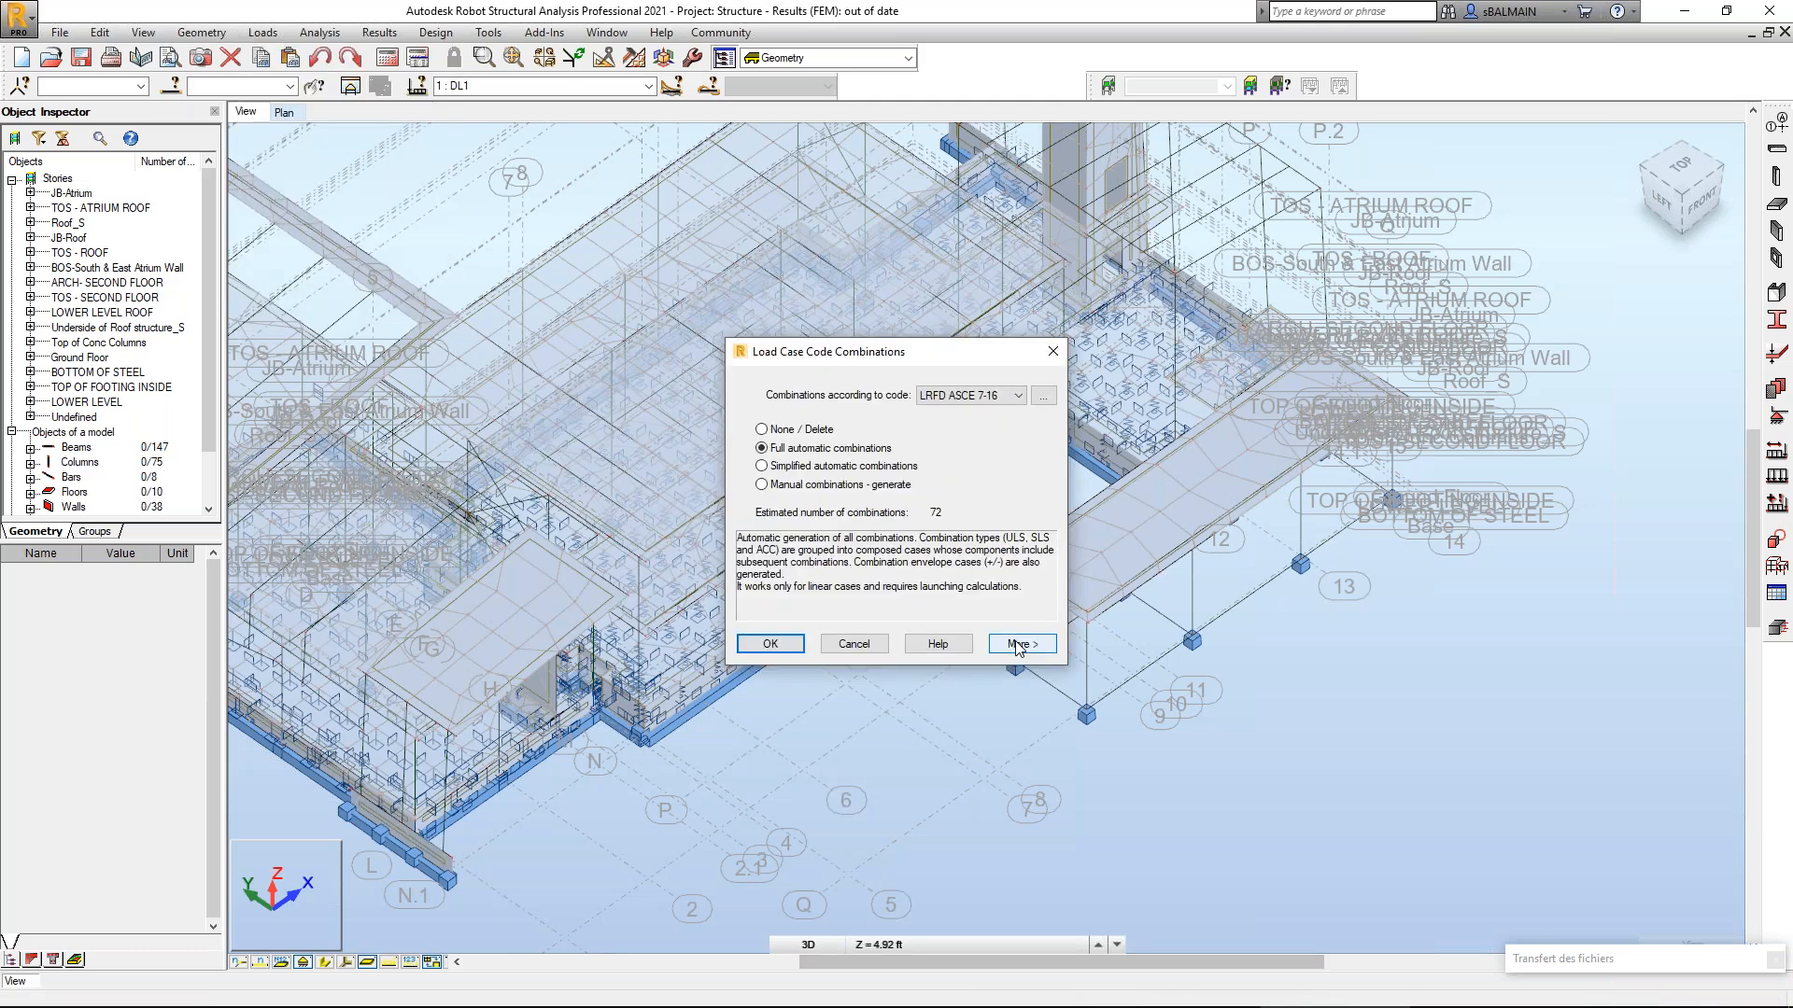
left_click(1020, 644)
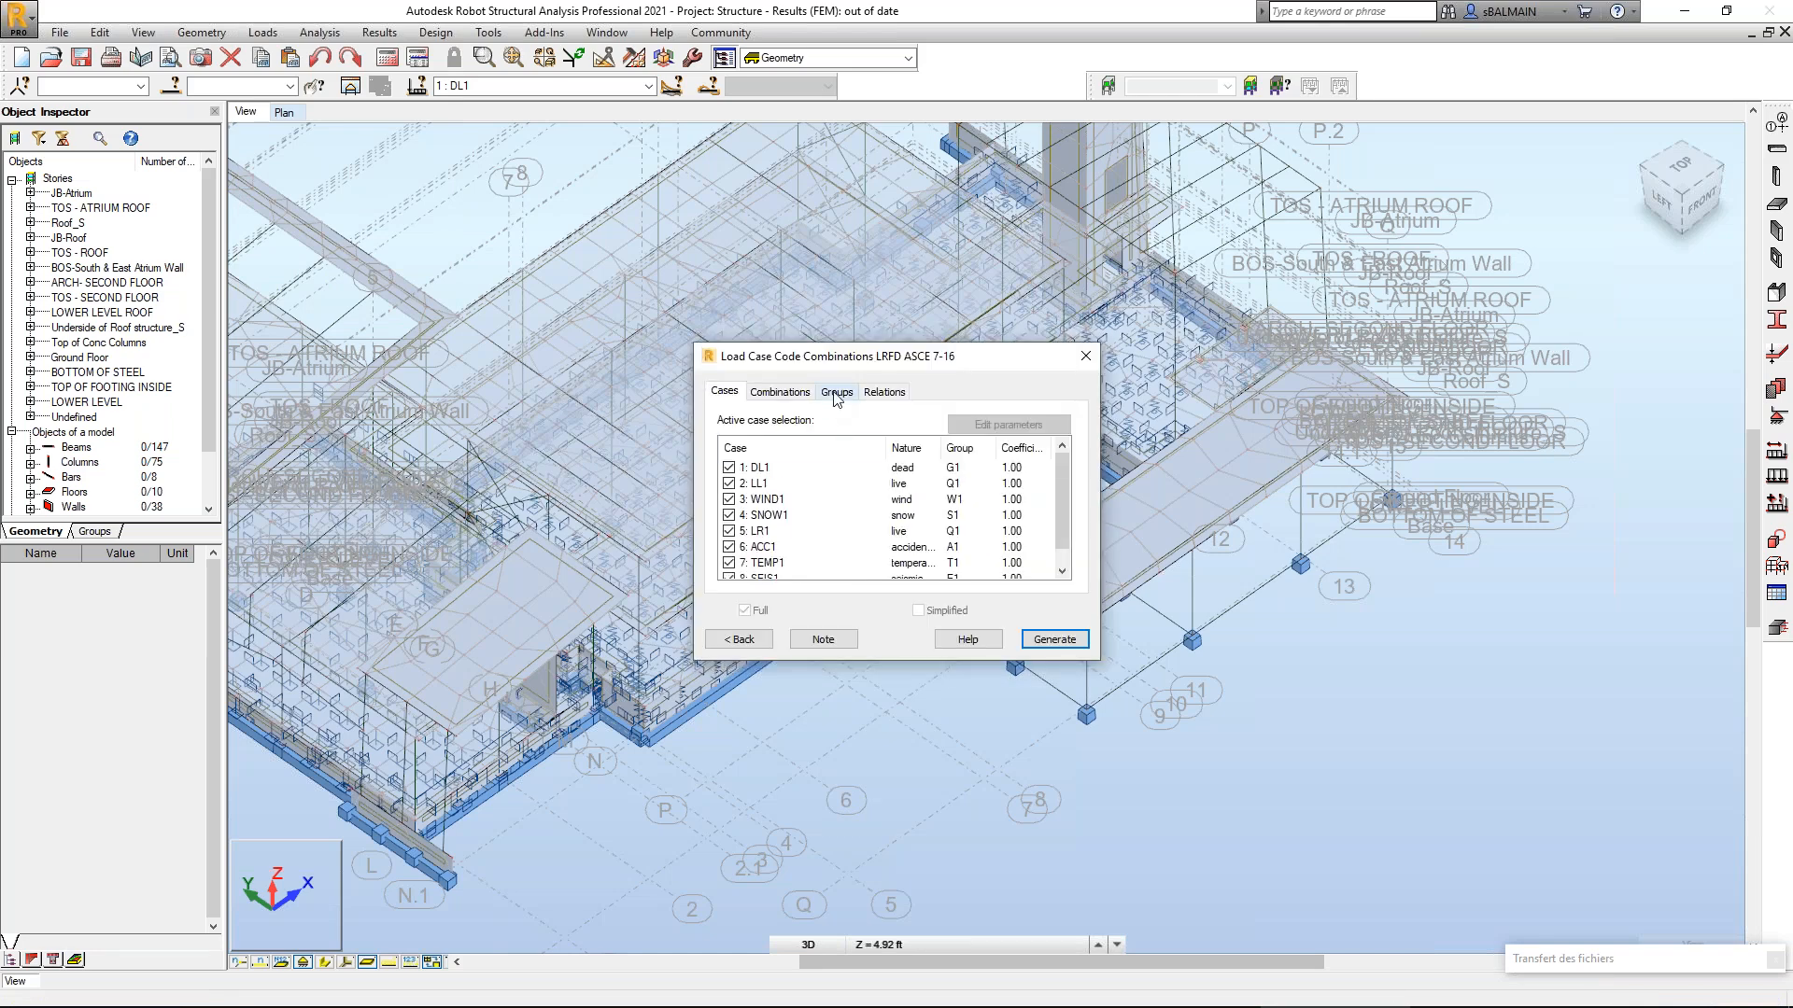
Review the combination groups and the relations defined for the dead, live, wind and accidental load natures.
left_click(837, 393)
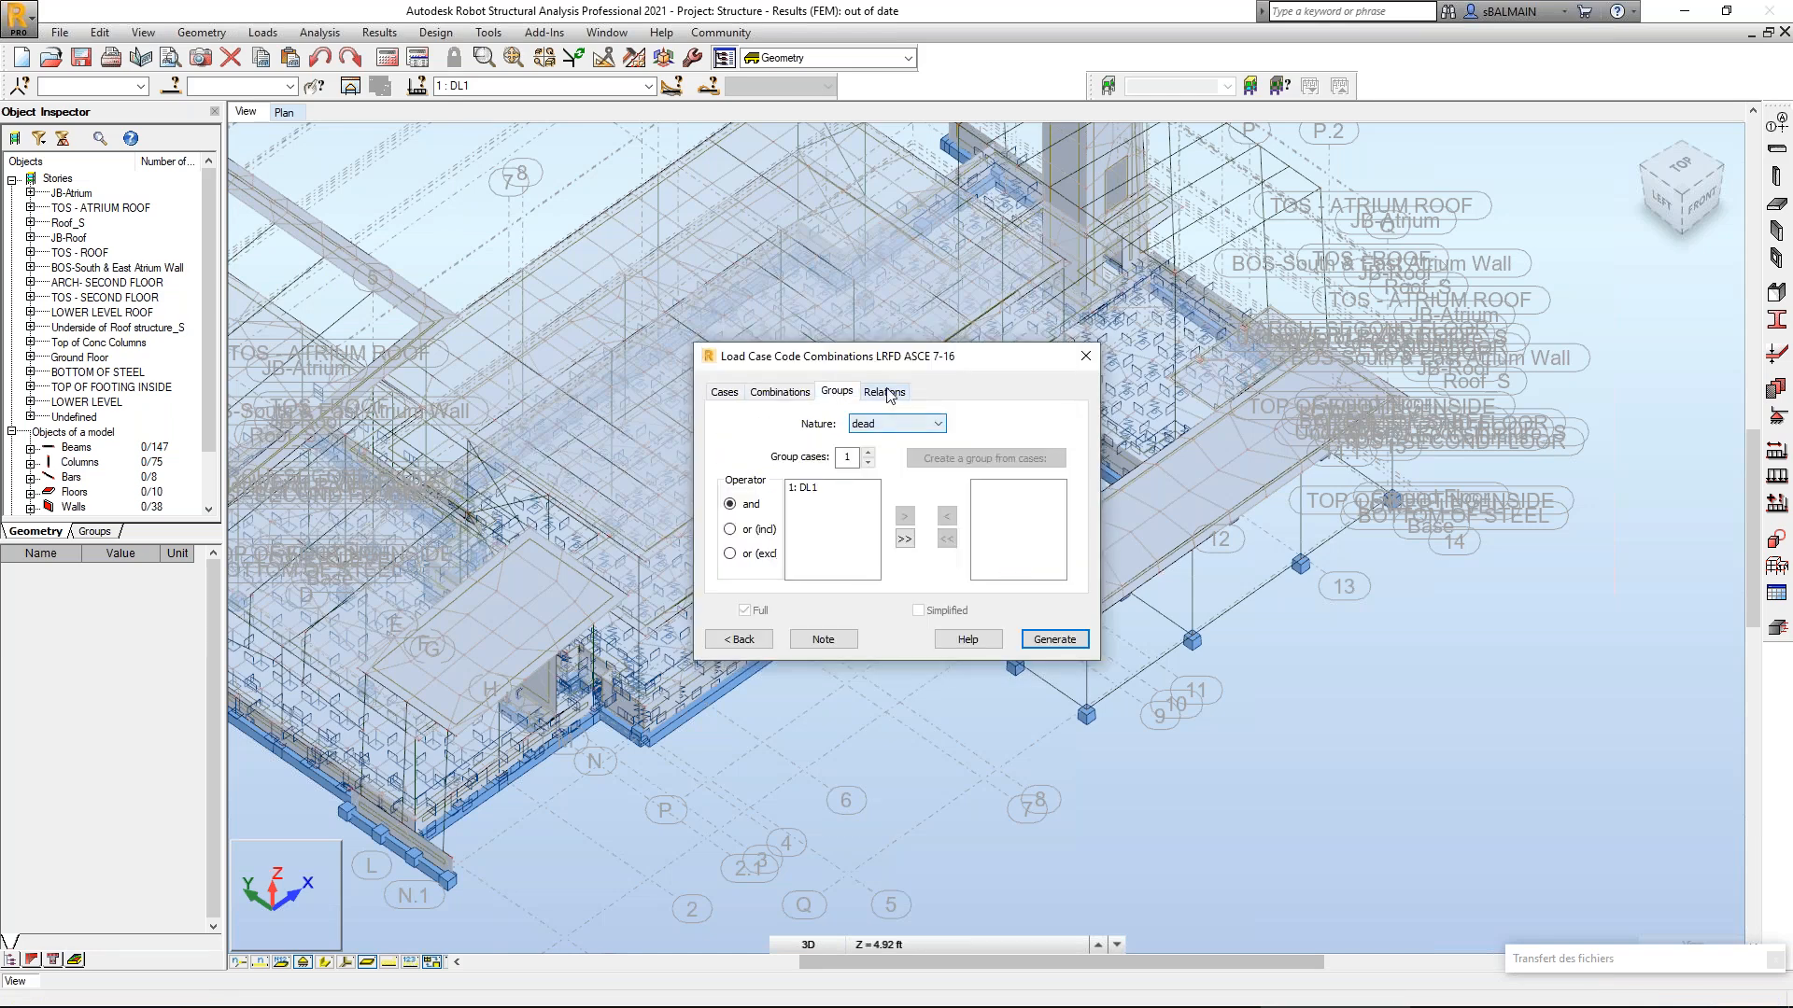
left_click(883, 391)
left_click(870, 423)
left_click(867, 452)
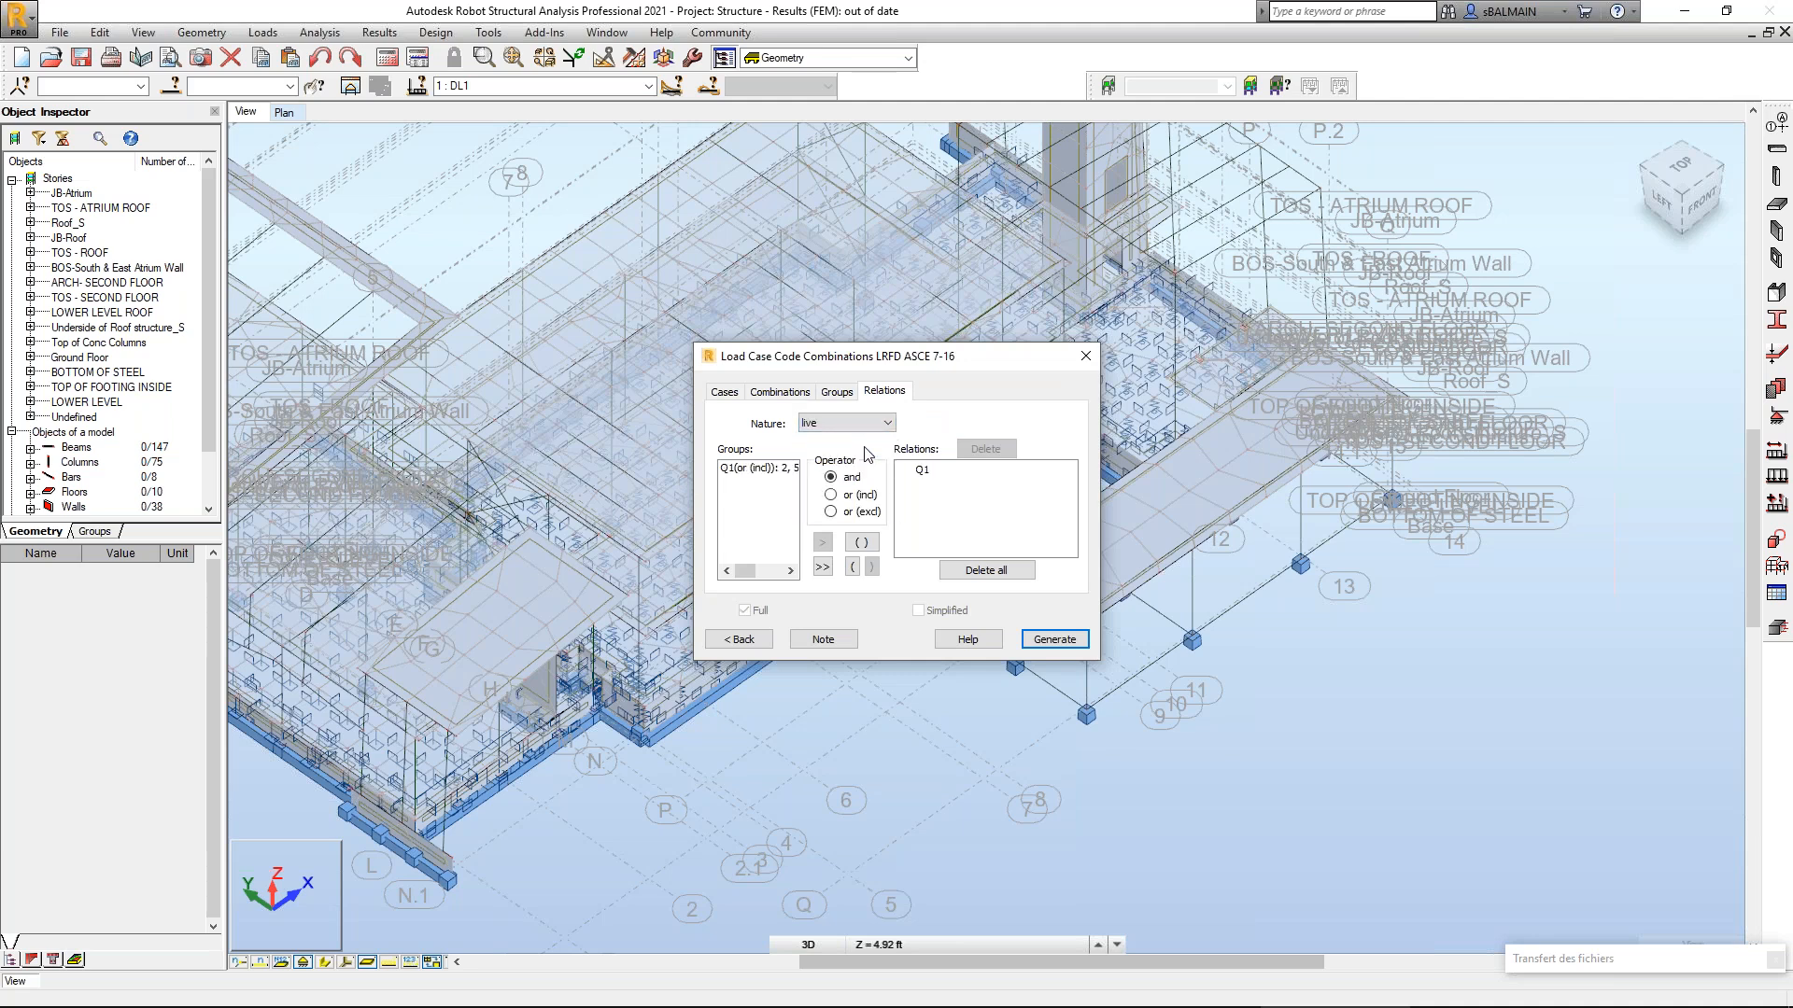
left_click(838, 424)
left_click(840, 468)
left_click(845, 425)
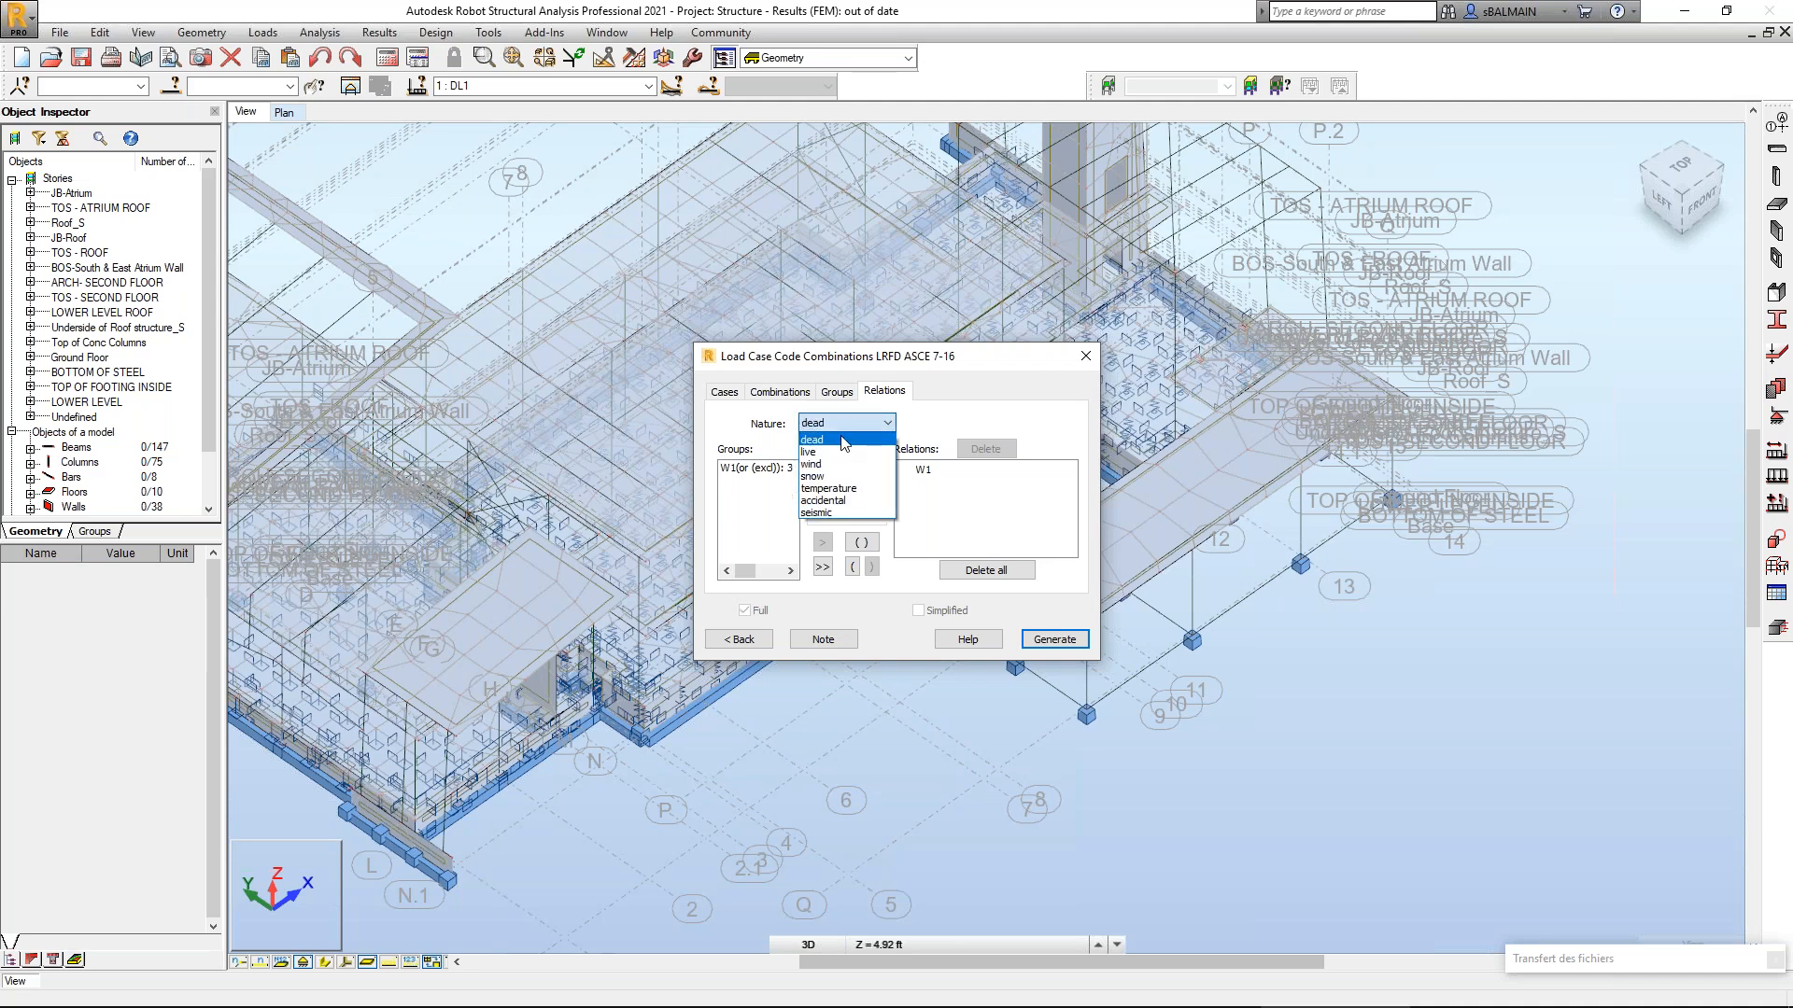
left_click(844, 440)
left_click(841, 423)
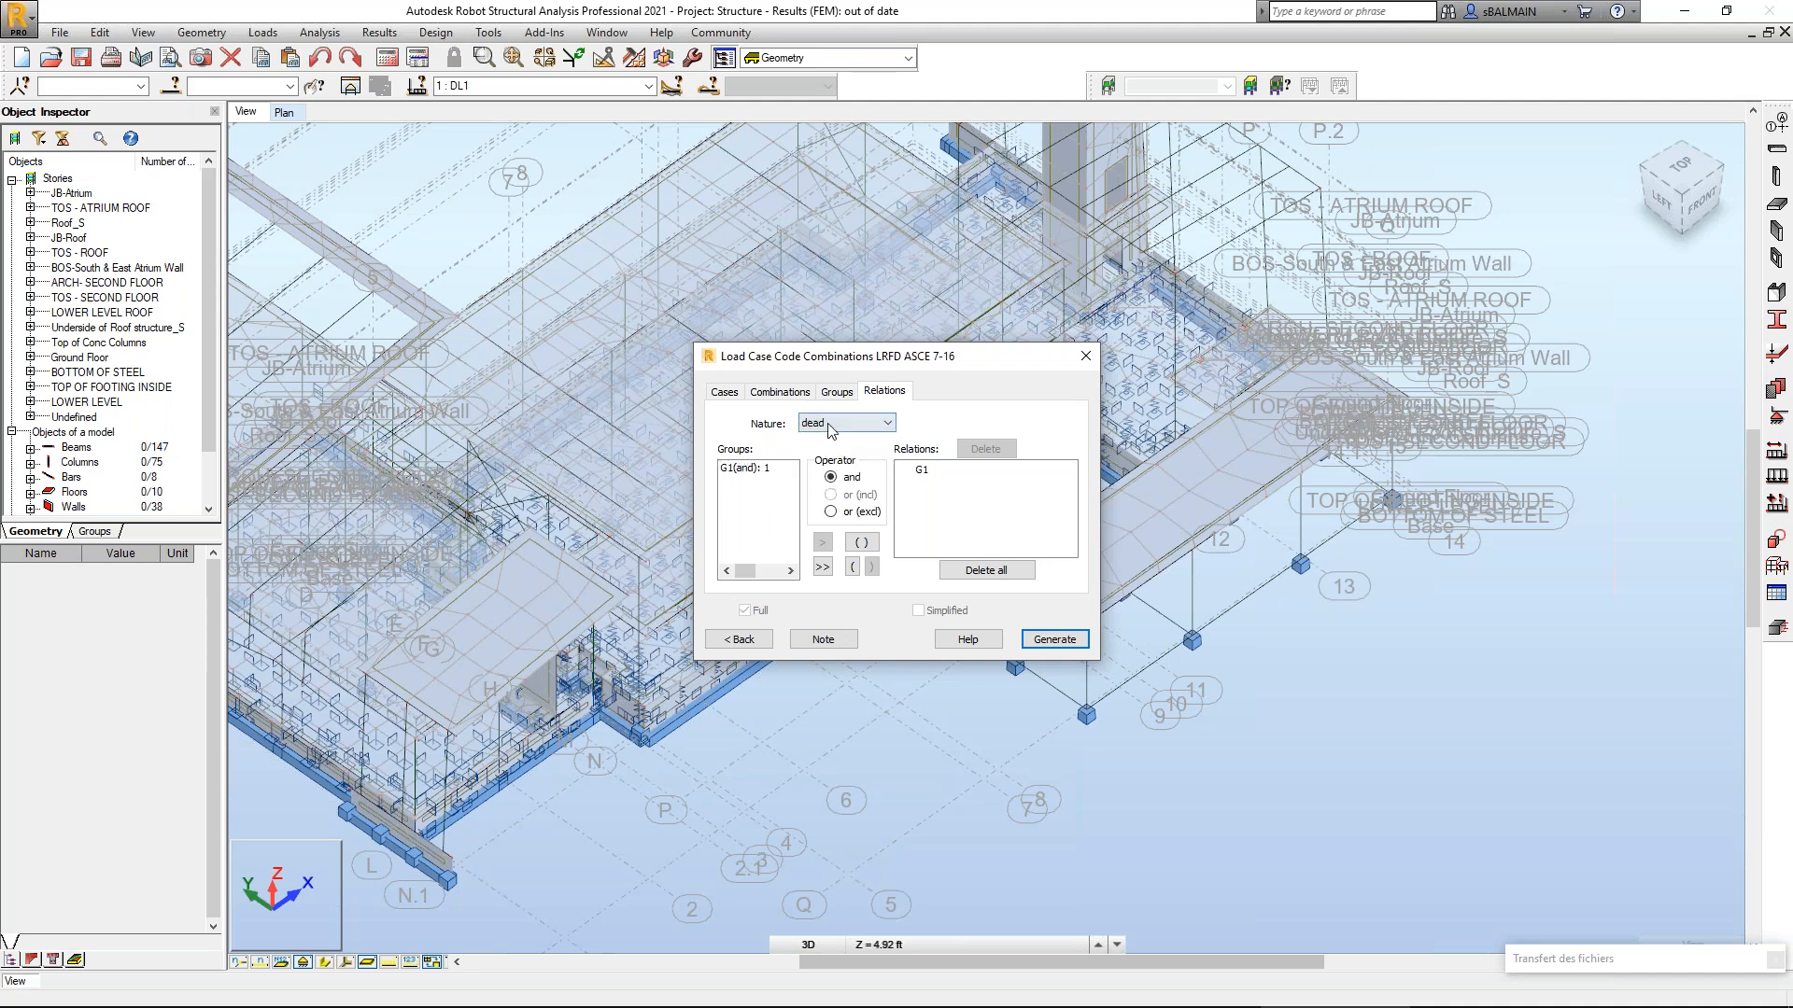
left_click(831, 455)
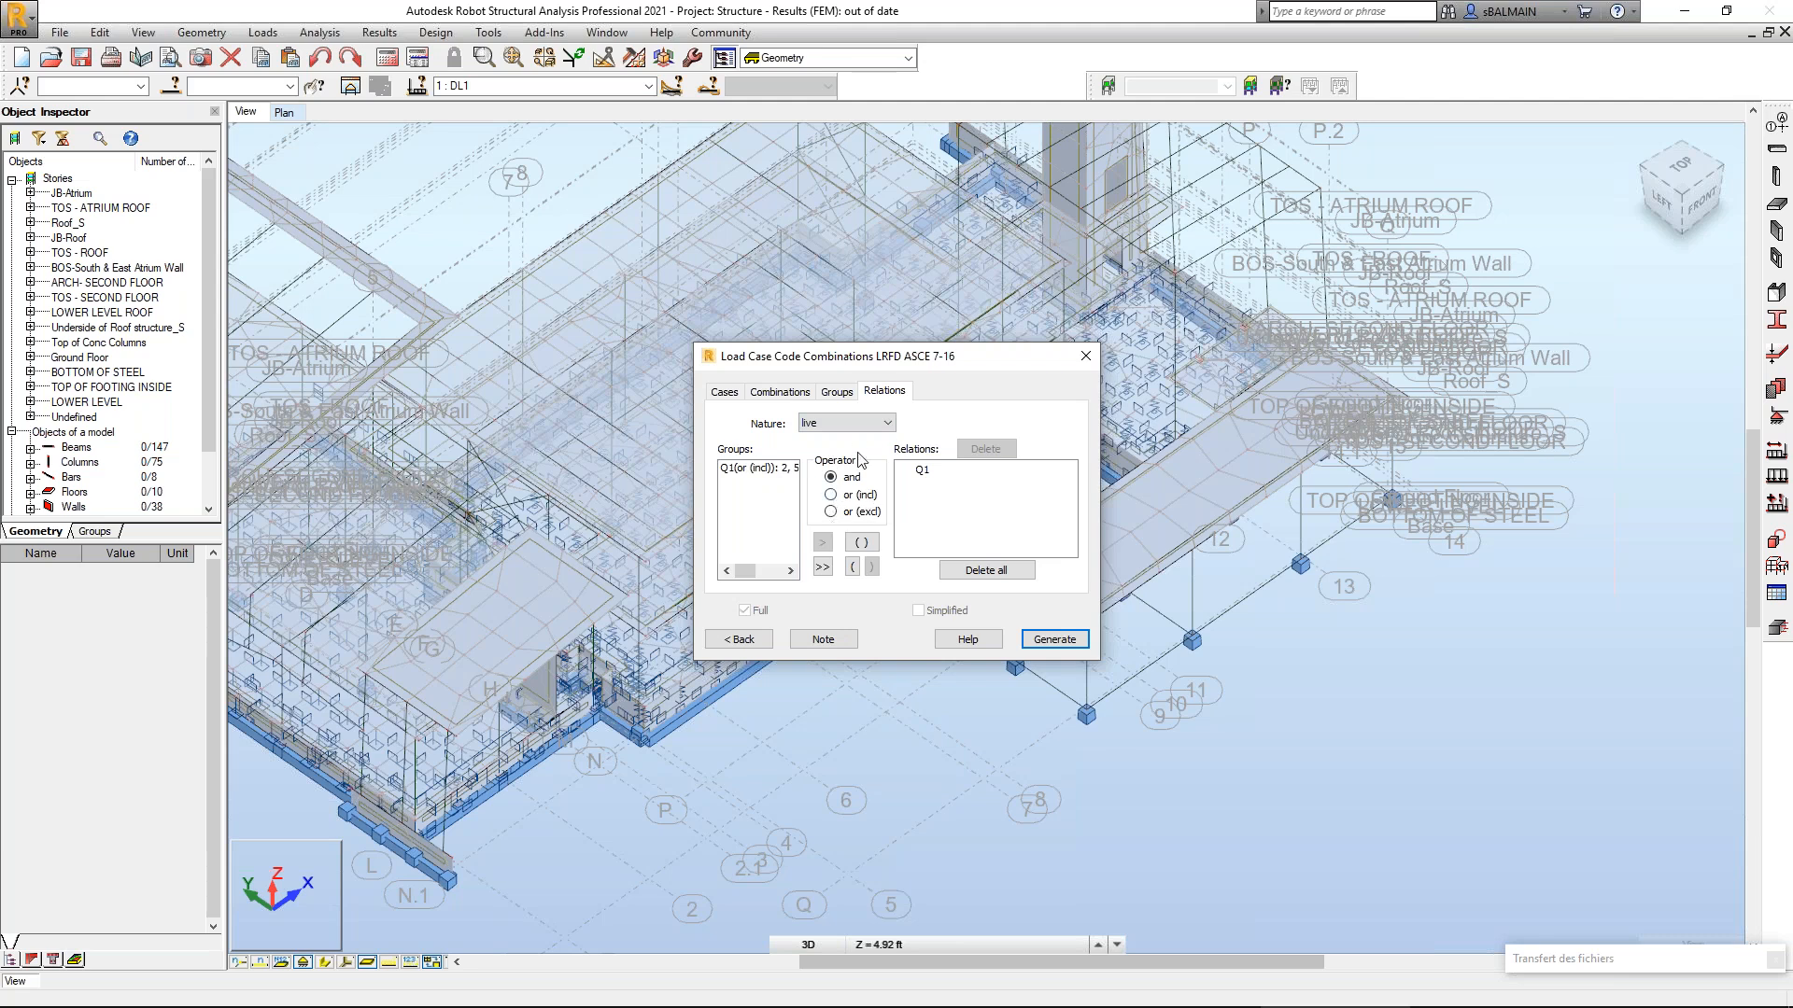
left_click(861, 425)
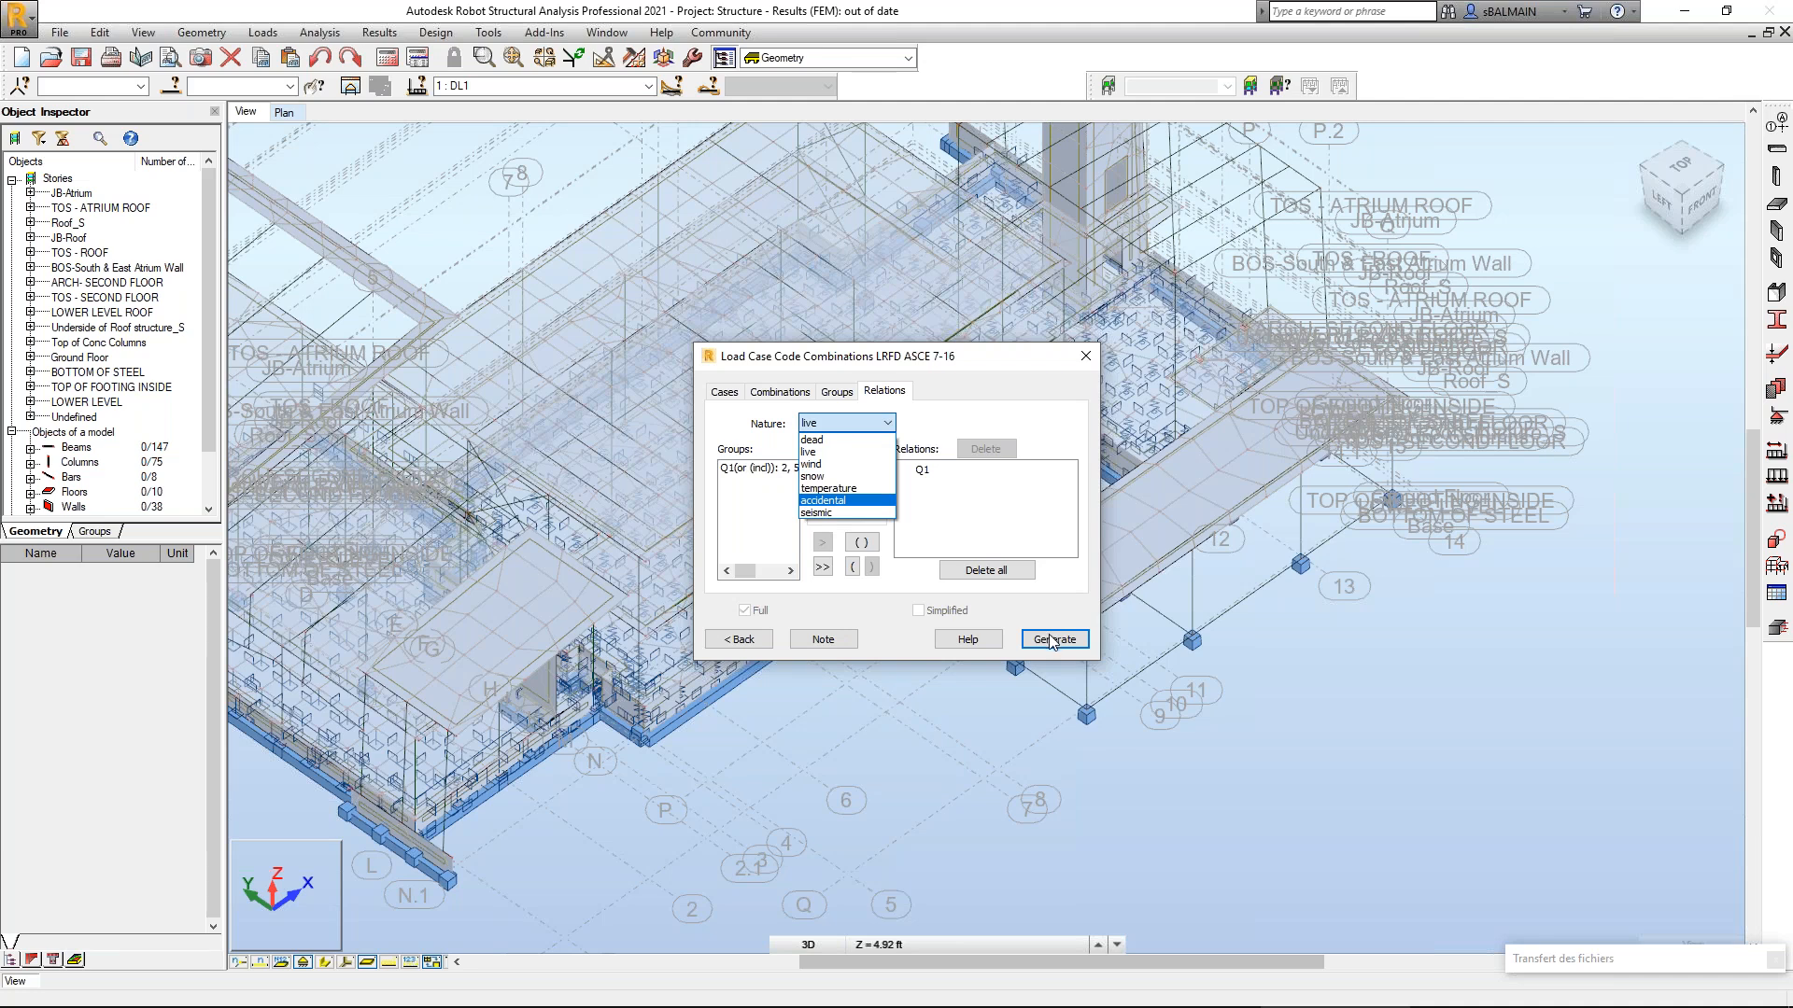
left_click(867, 501)
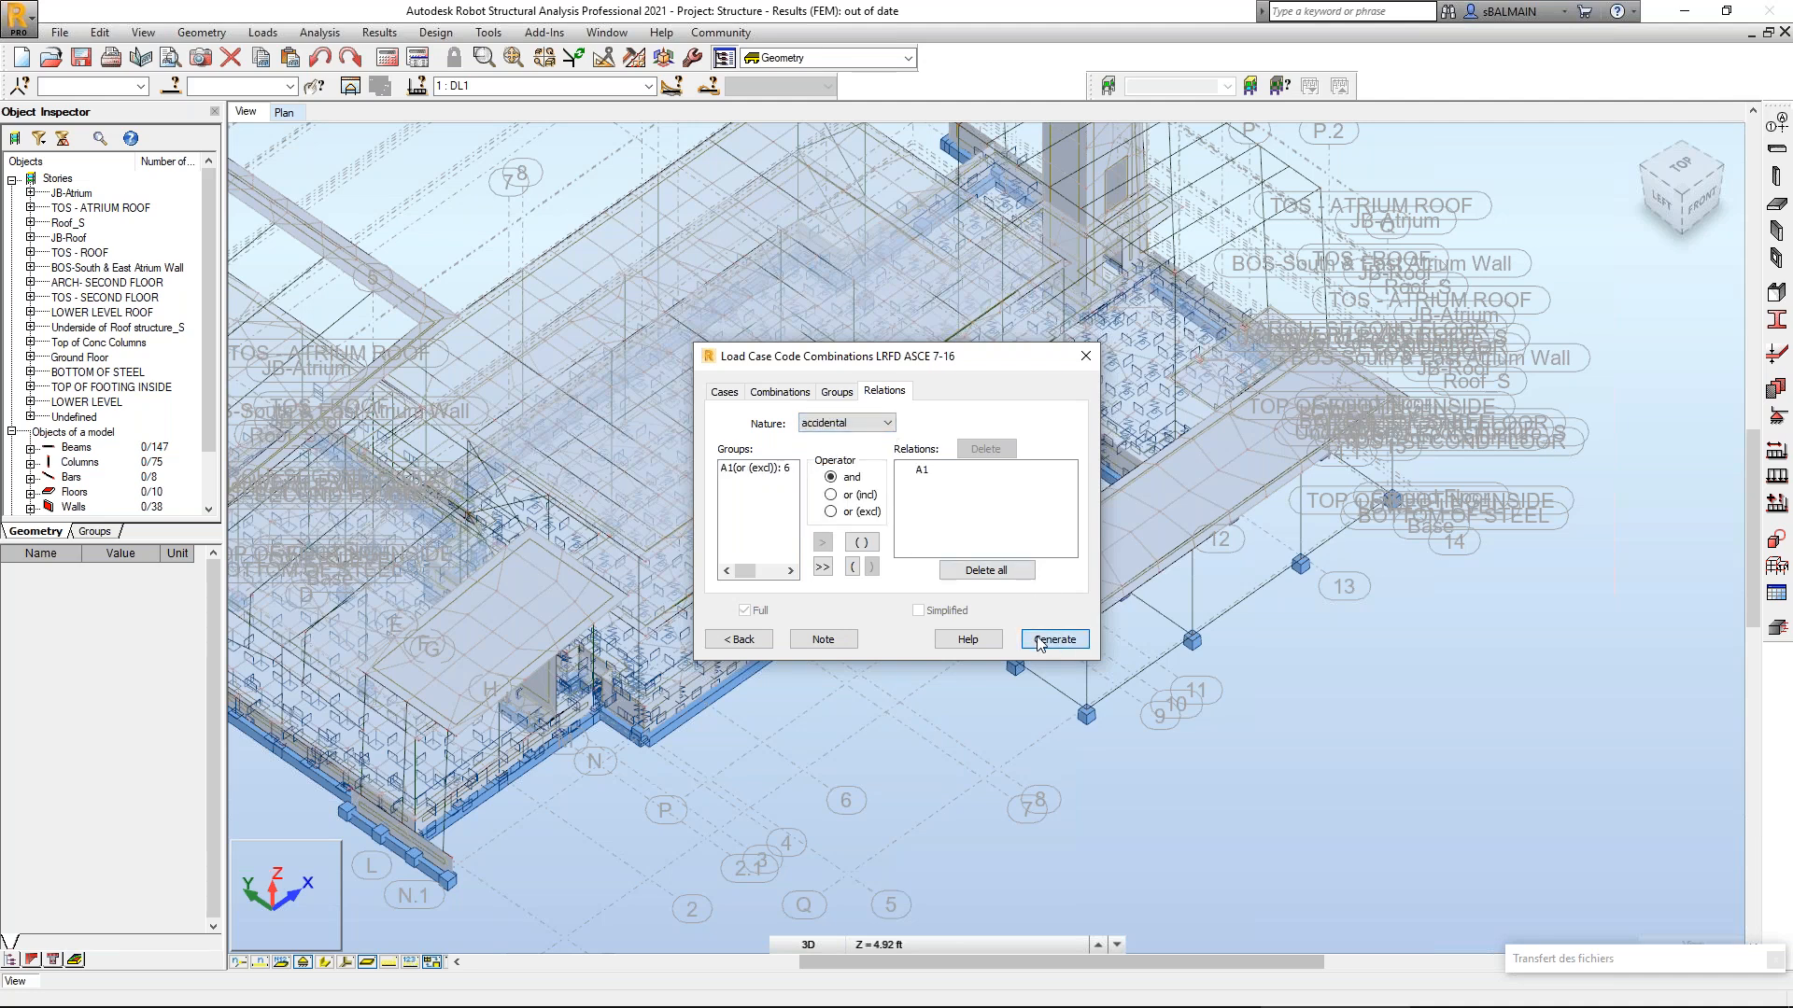
Generate the automatic code combinations, calculate the structure and check the resulting list of load cases.
left_click(1039, 641)
left_click(397, 63)
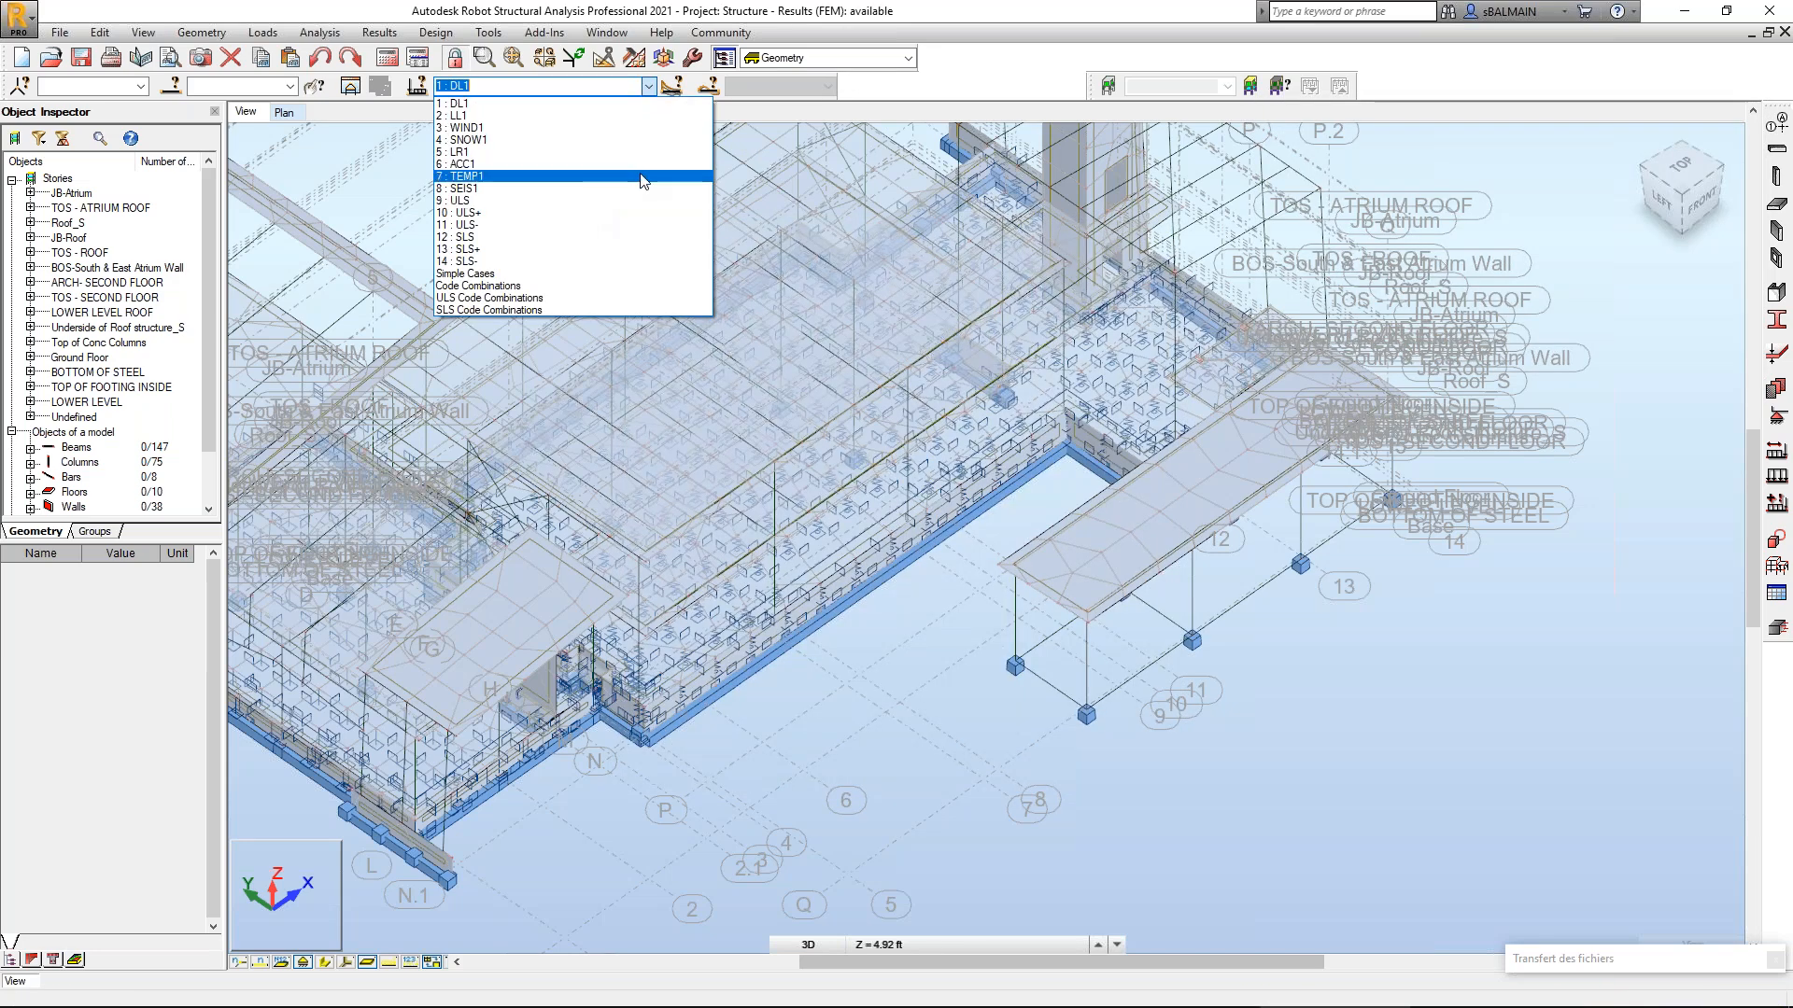
left_click(737, 11)
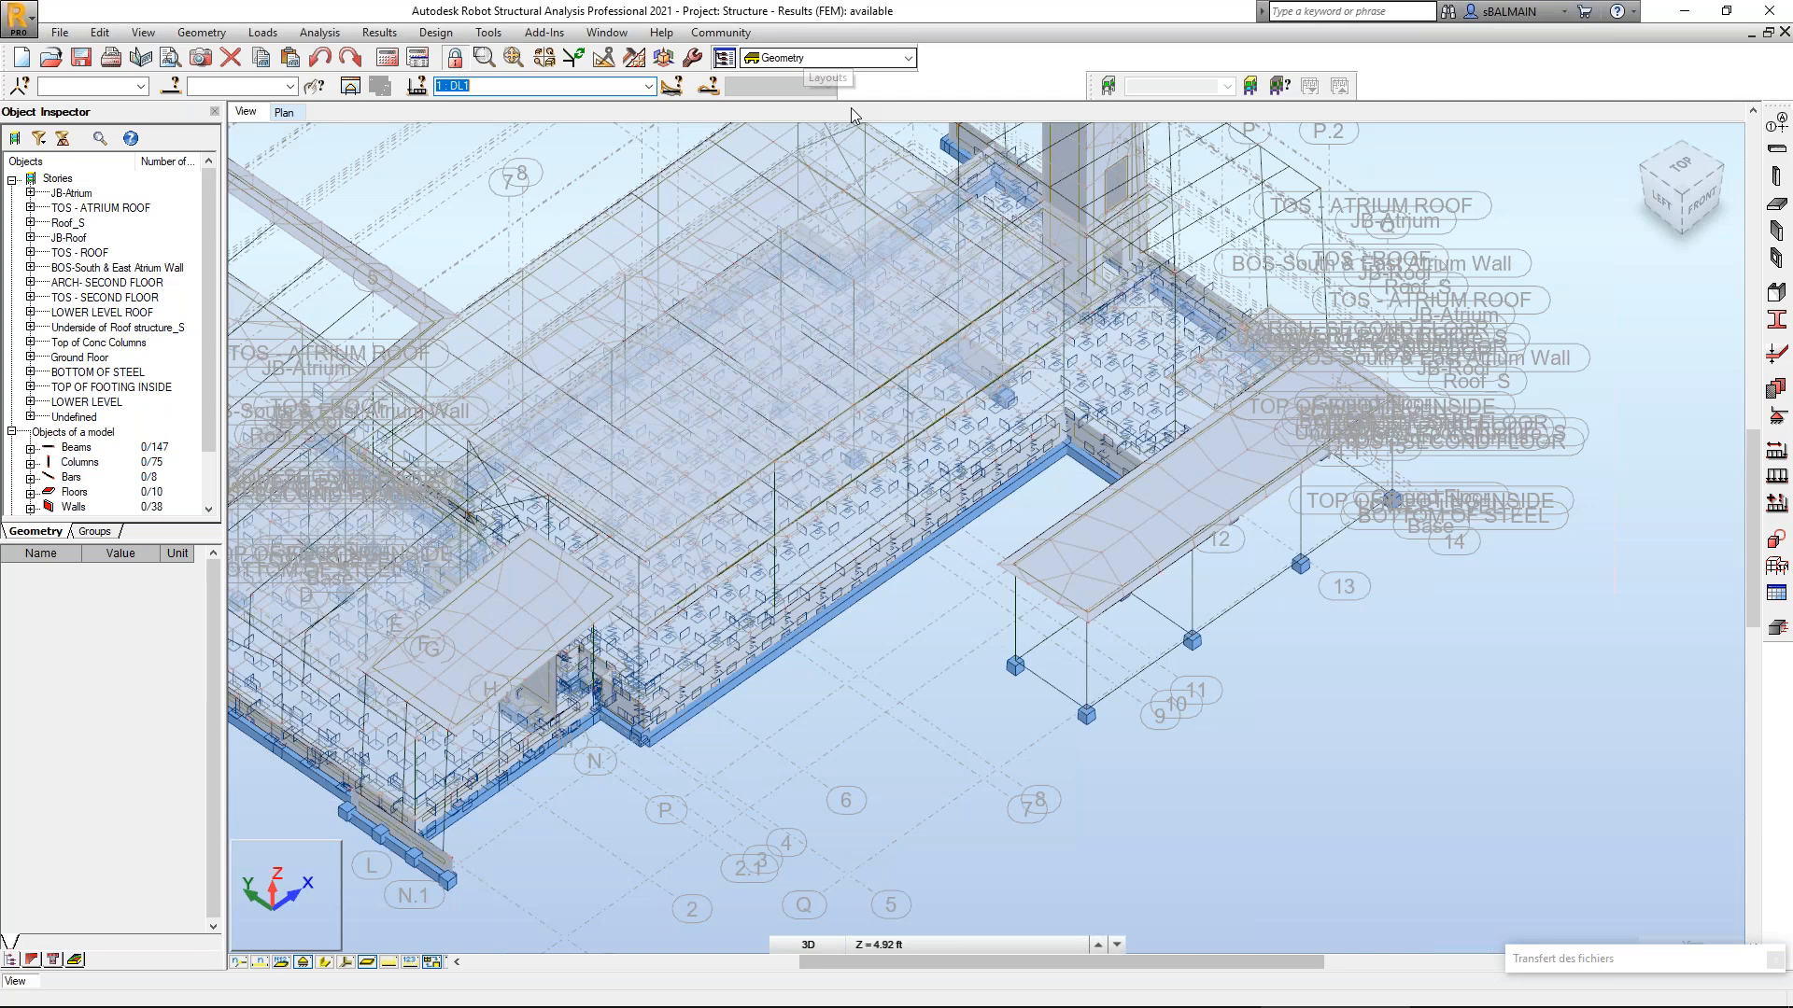
Switch to the map results layout and display the total displacements map for load case DL1.
scroll(670, 225, "down", 2)
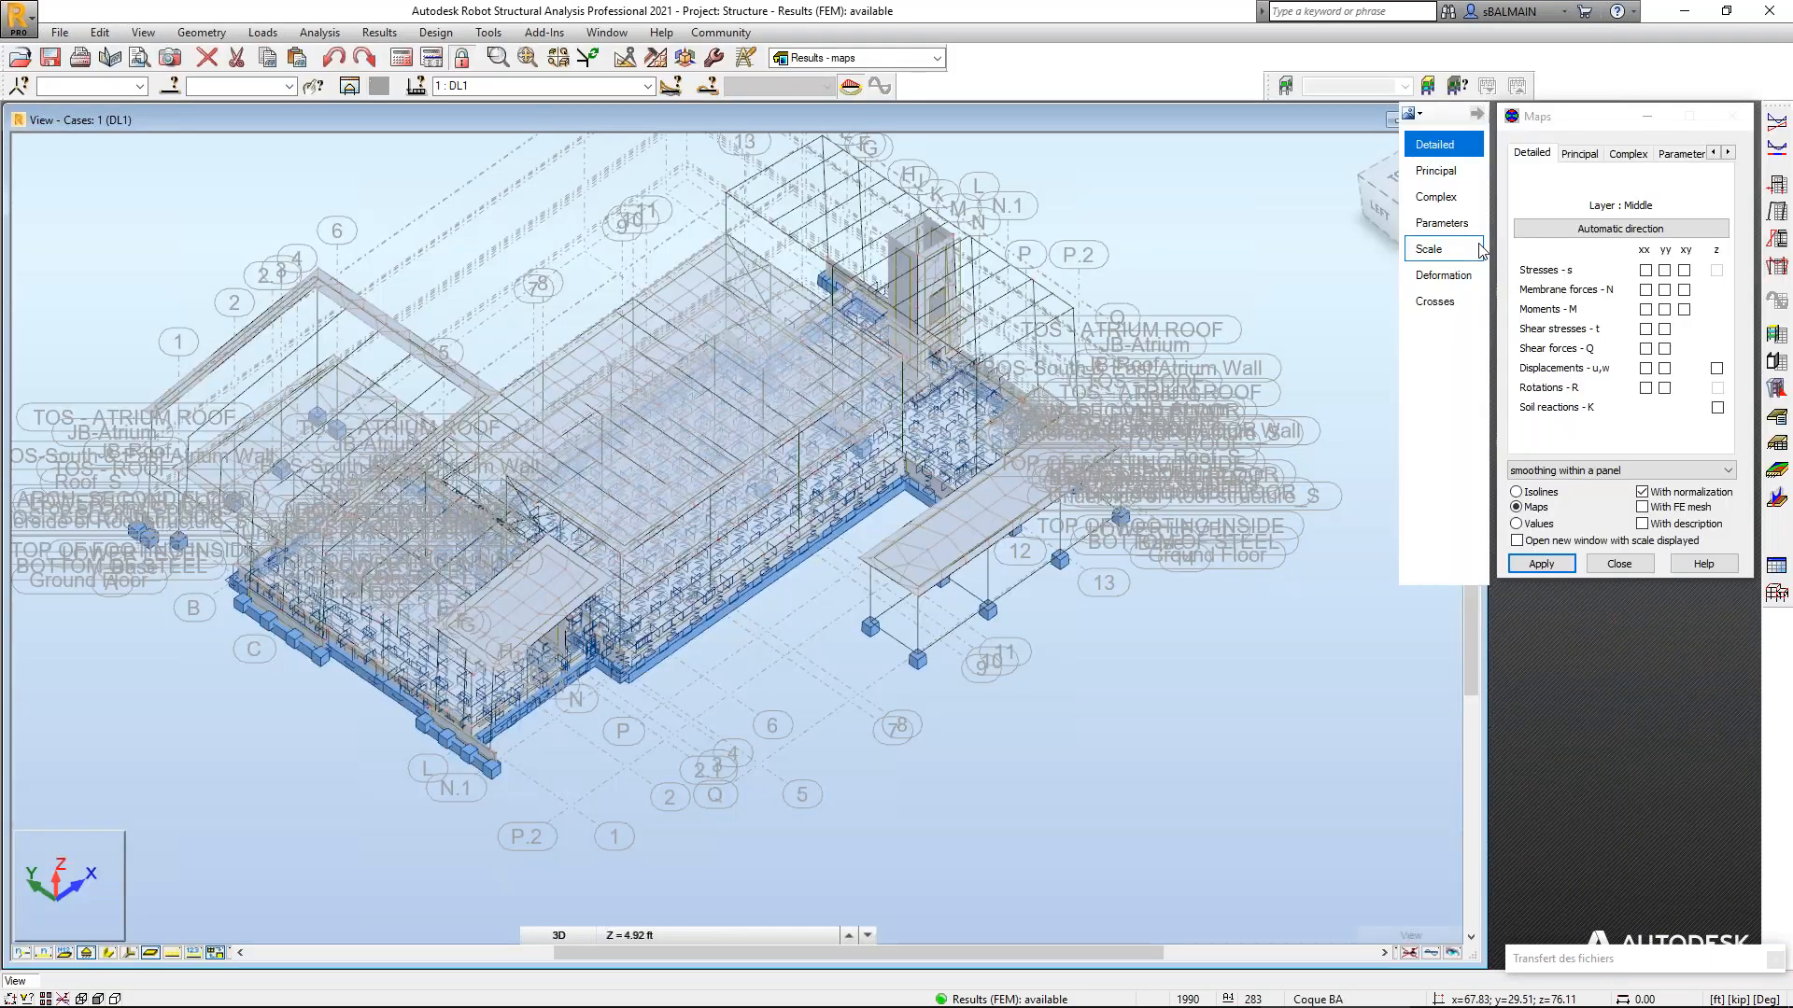
left_click(1580, 153)
left_click(1672, 409)
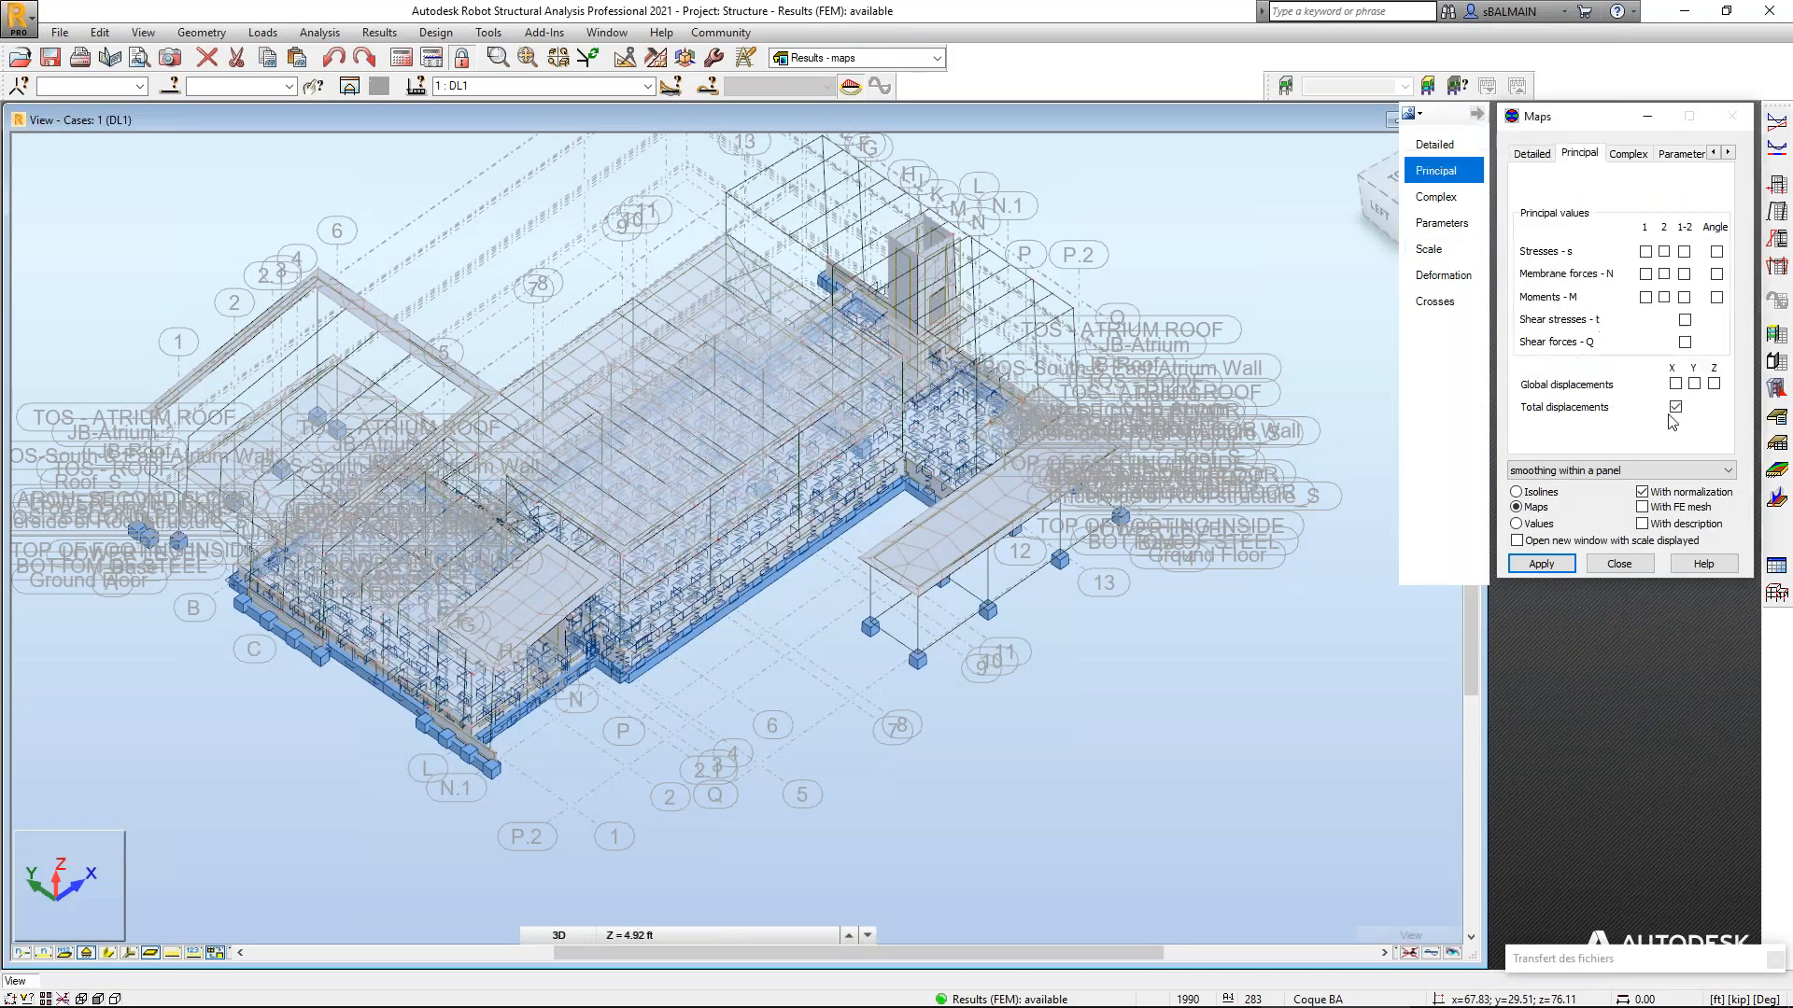
left_click(1555, 565)
left_click(1531, 566)
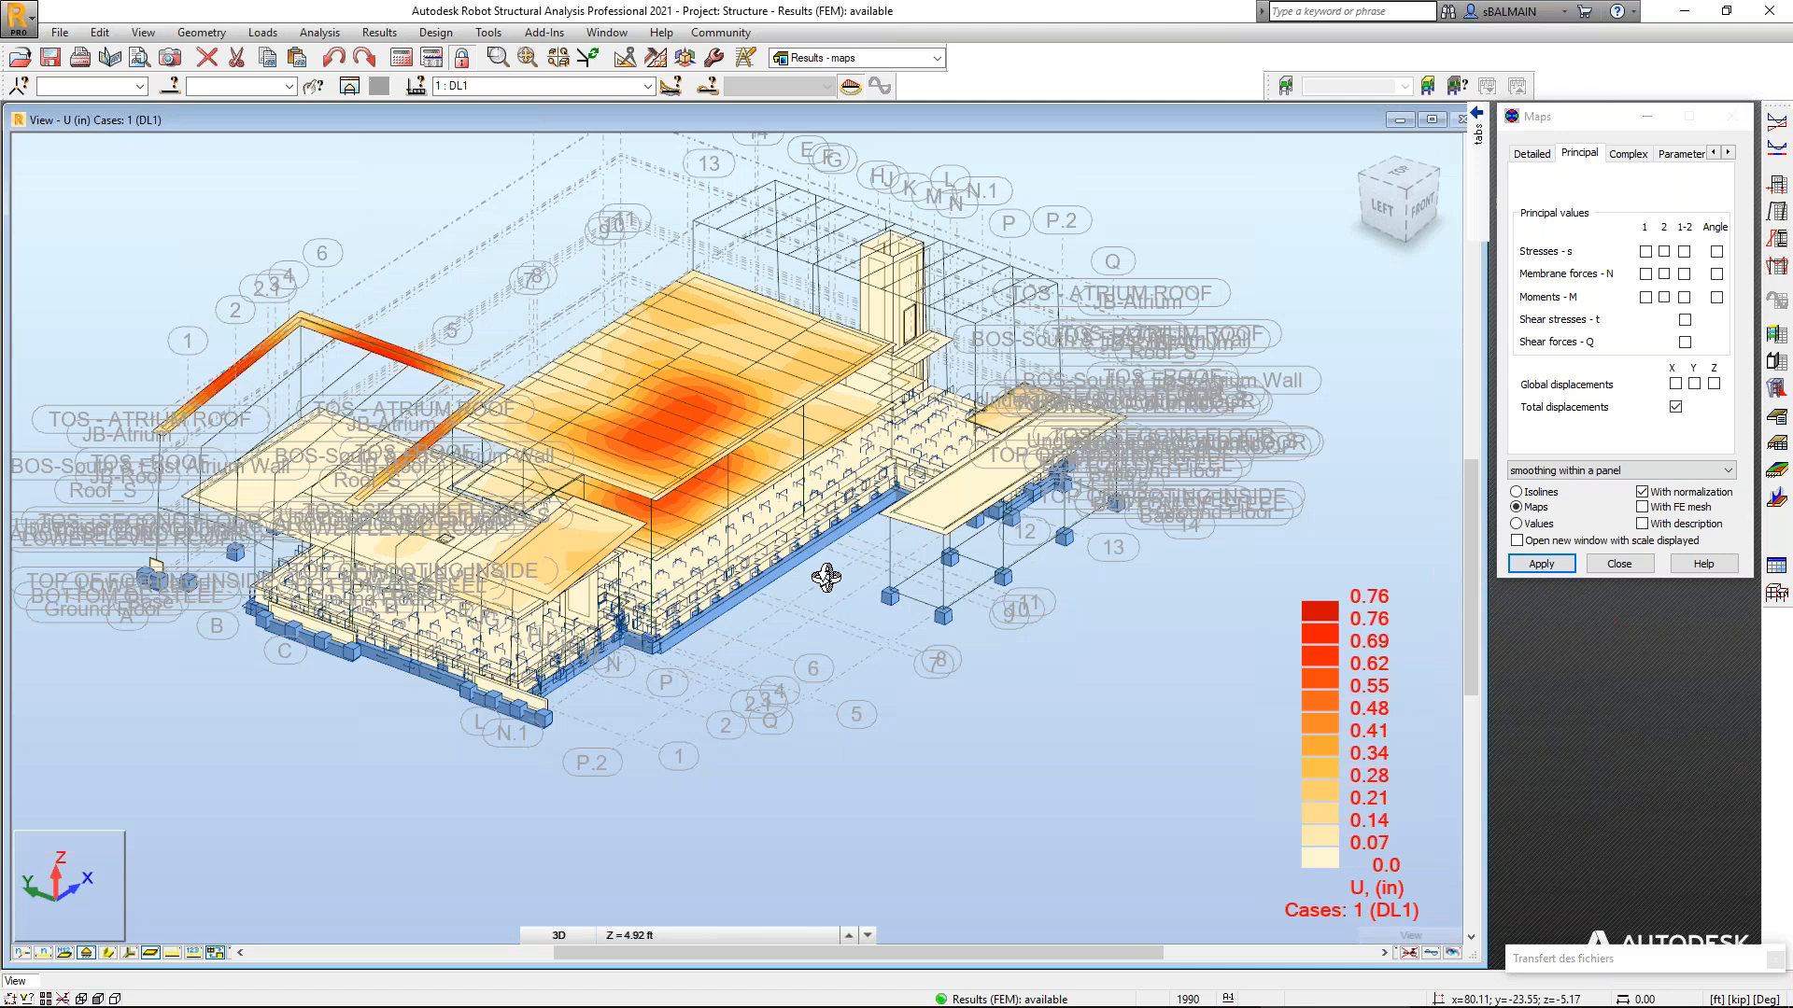
Add value descriptions at characteristic points and the FE mesh to the displacement map, and inspect the structure from another angle.
left_click(1641, 524)
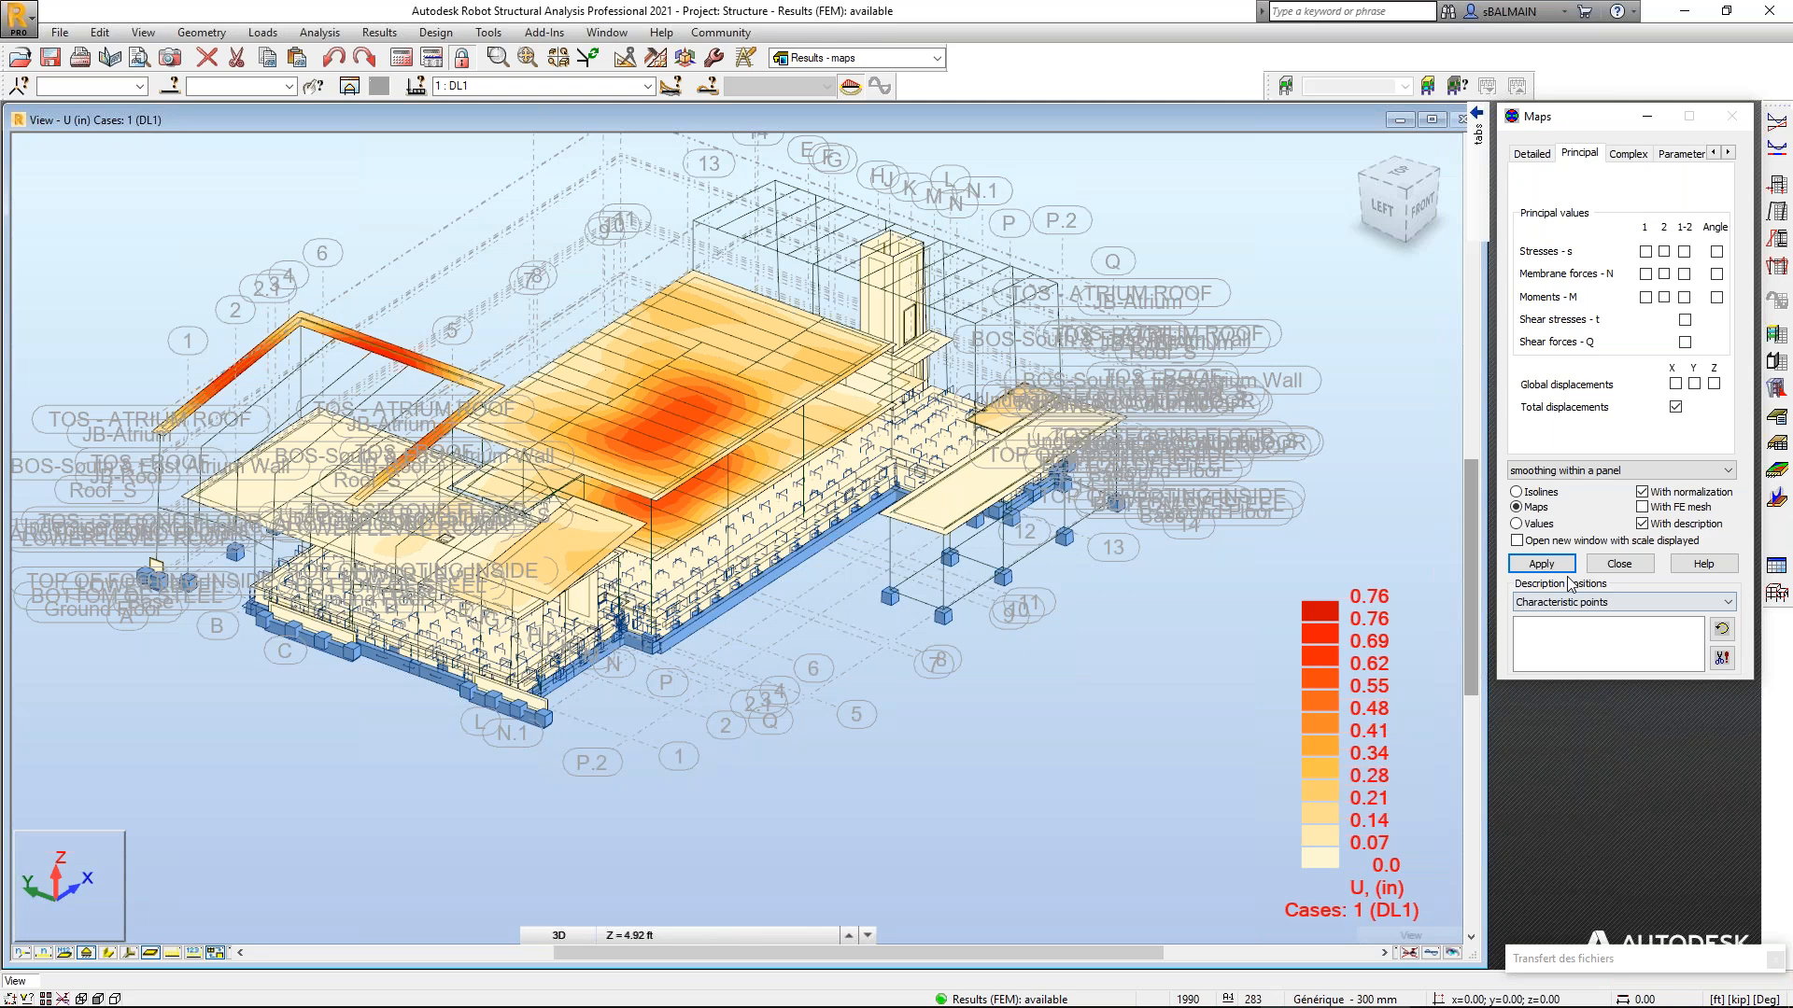
left_click(1541, 565)
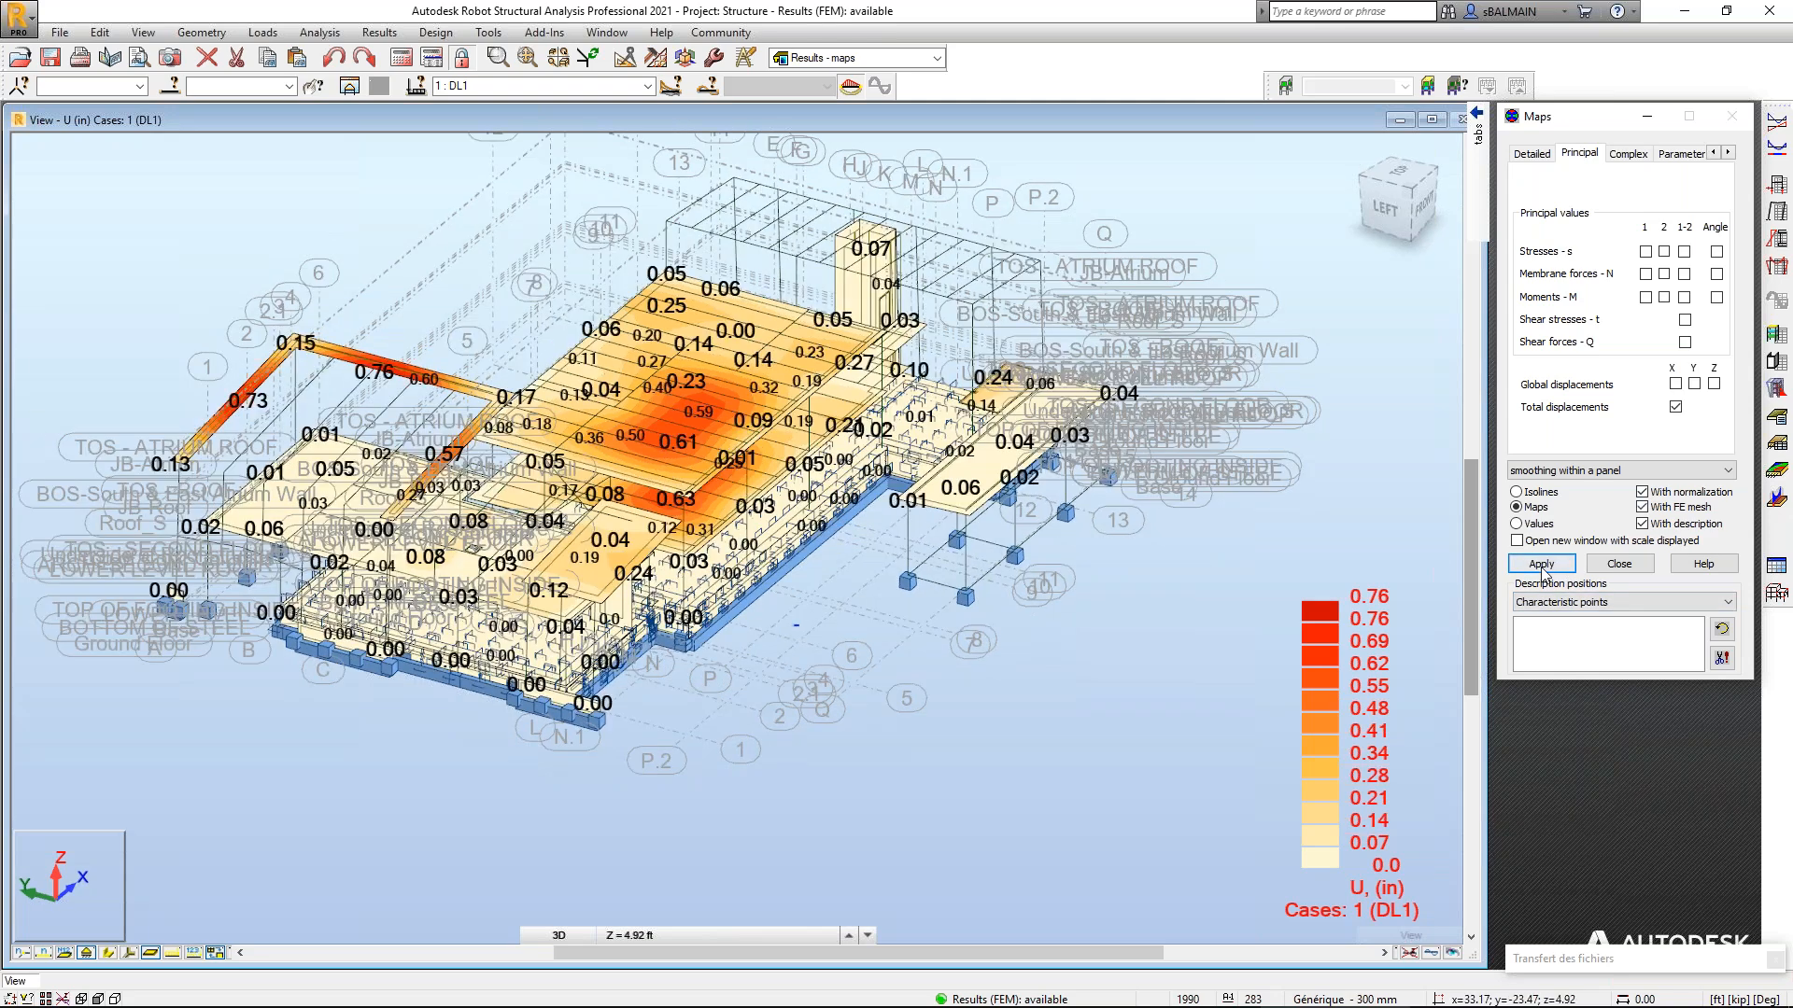
middle_click_drag(877, 610, 853, 630, "shift")
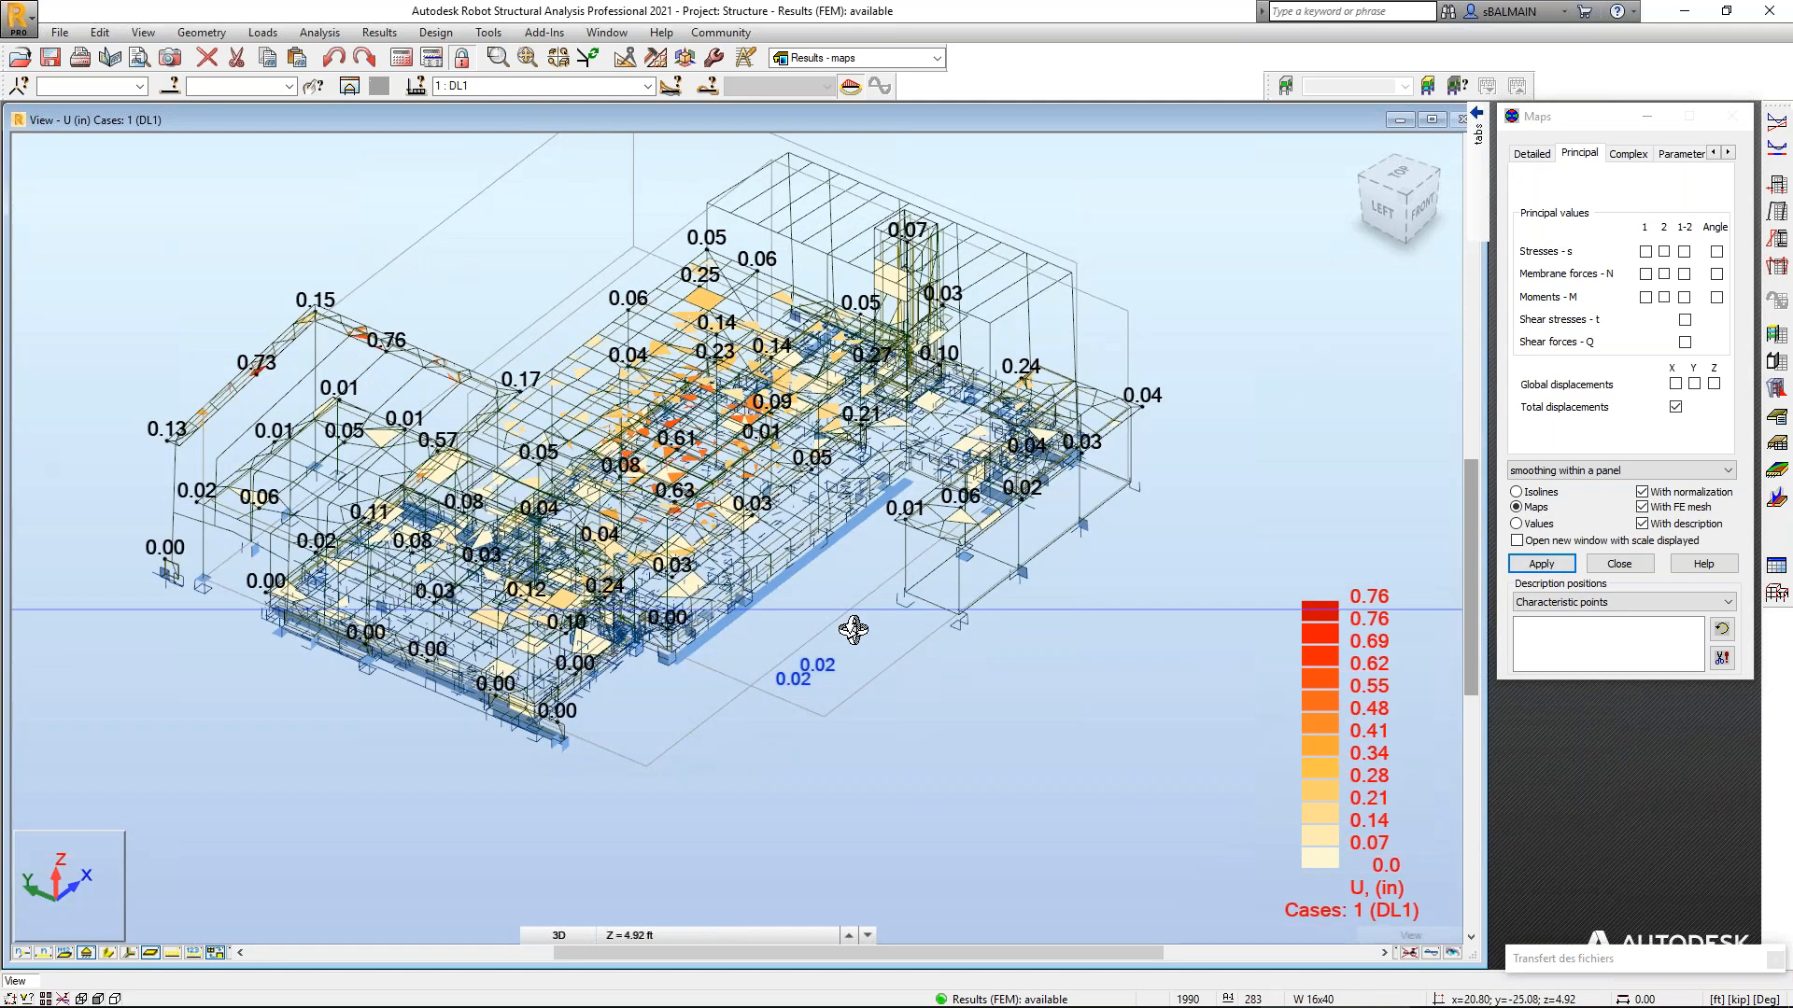
middle_click_drag(853, 630, 470, 662, "shift")
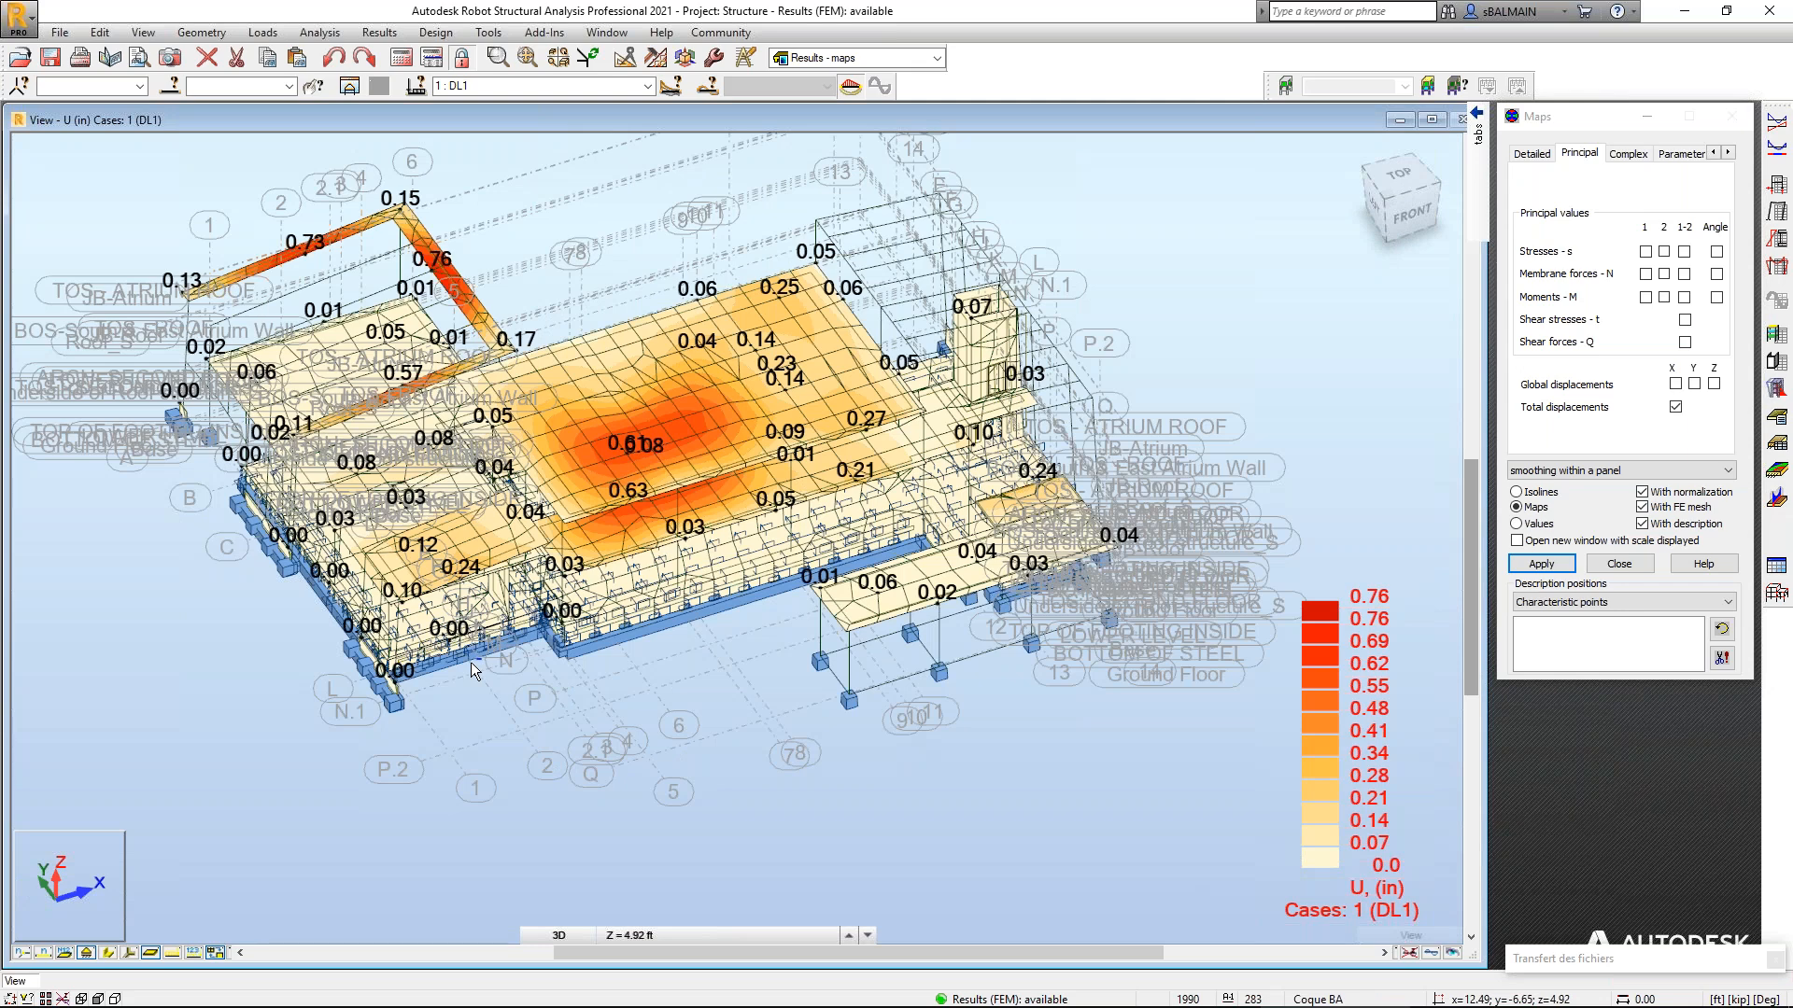
Mesh the panels with complex Delaunay generation at a 2 ft element size and recalculate the structure.
left_click(656, 58)
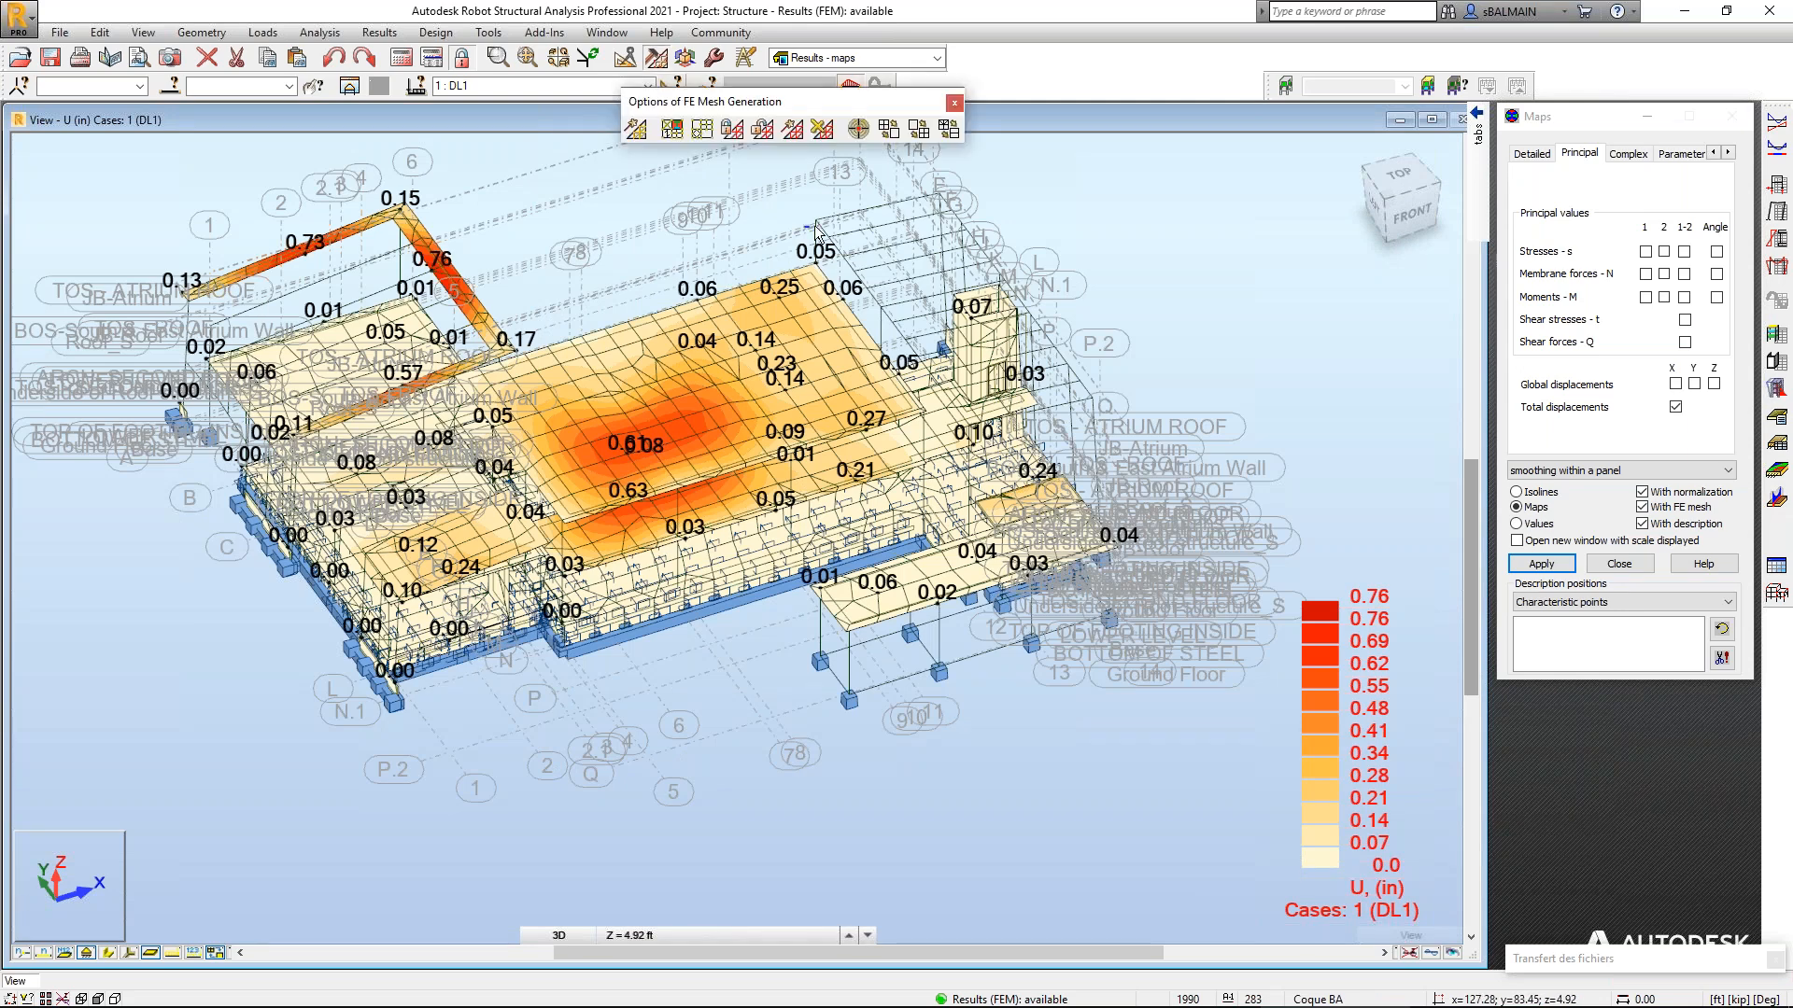
left_click(702, 128)
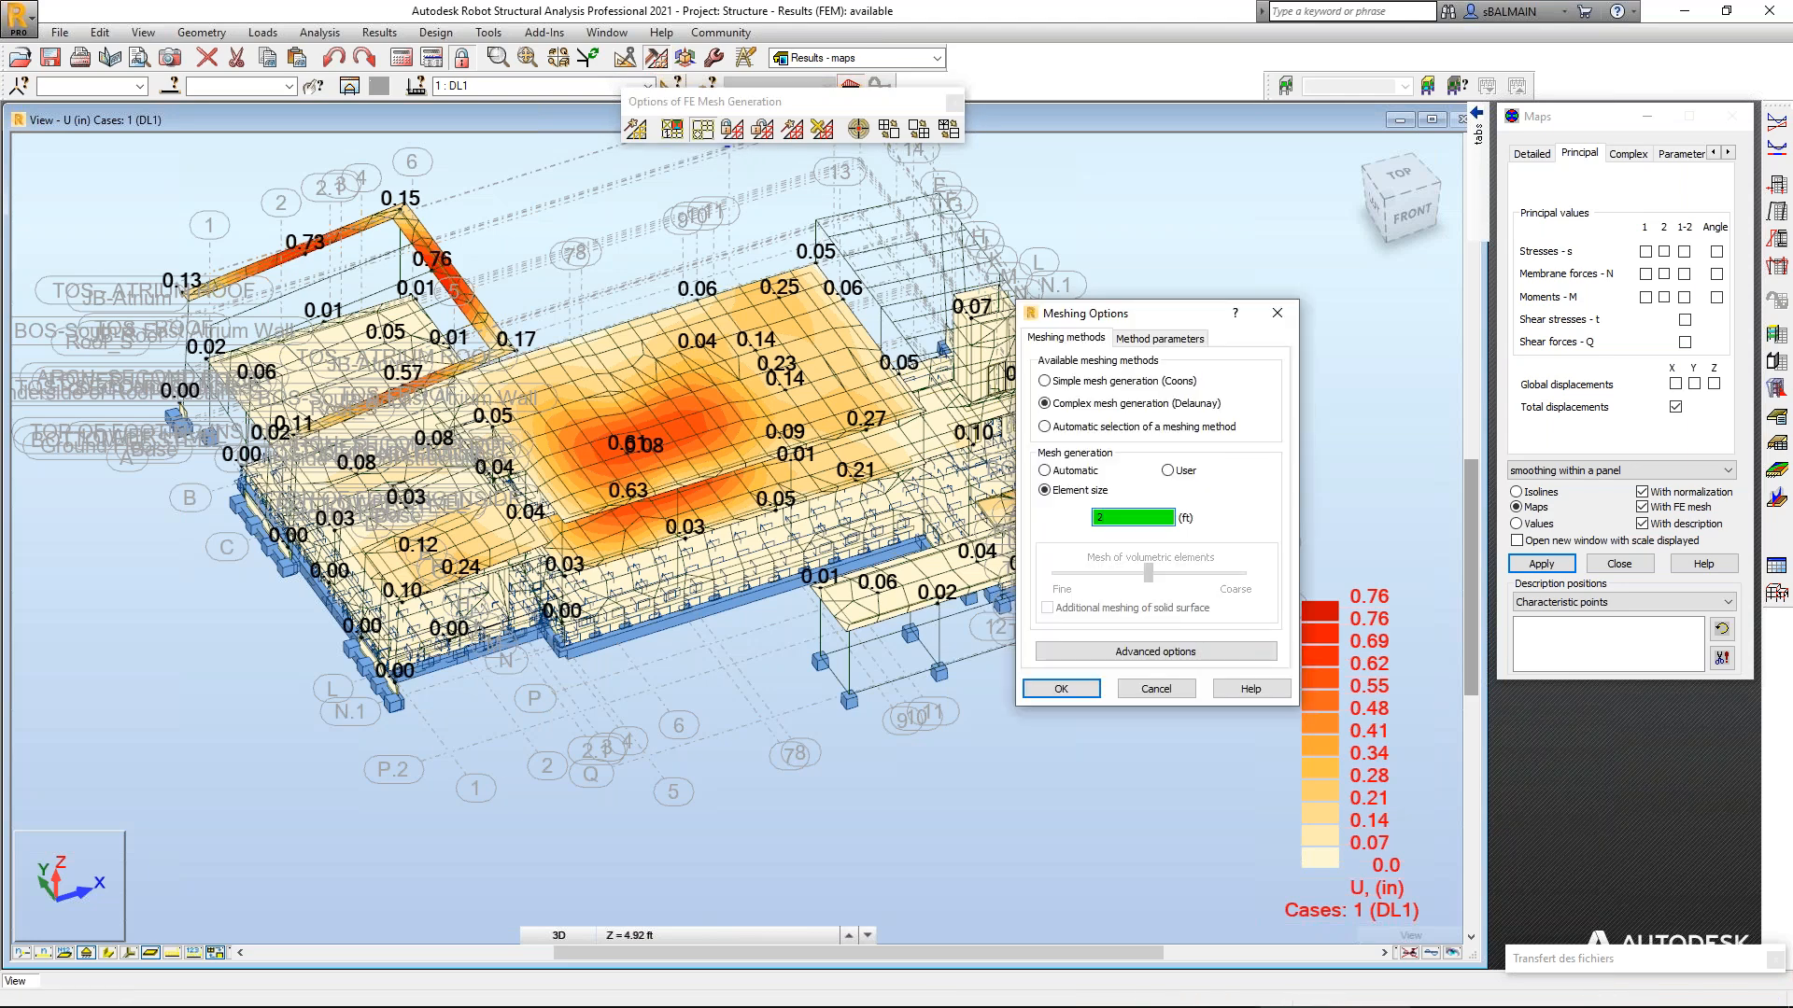
left_click(1086, 694)
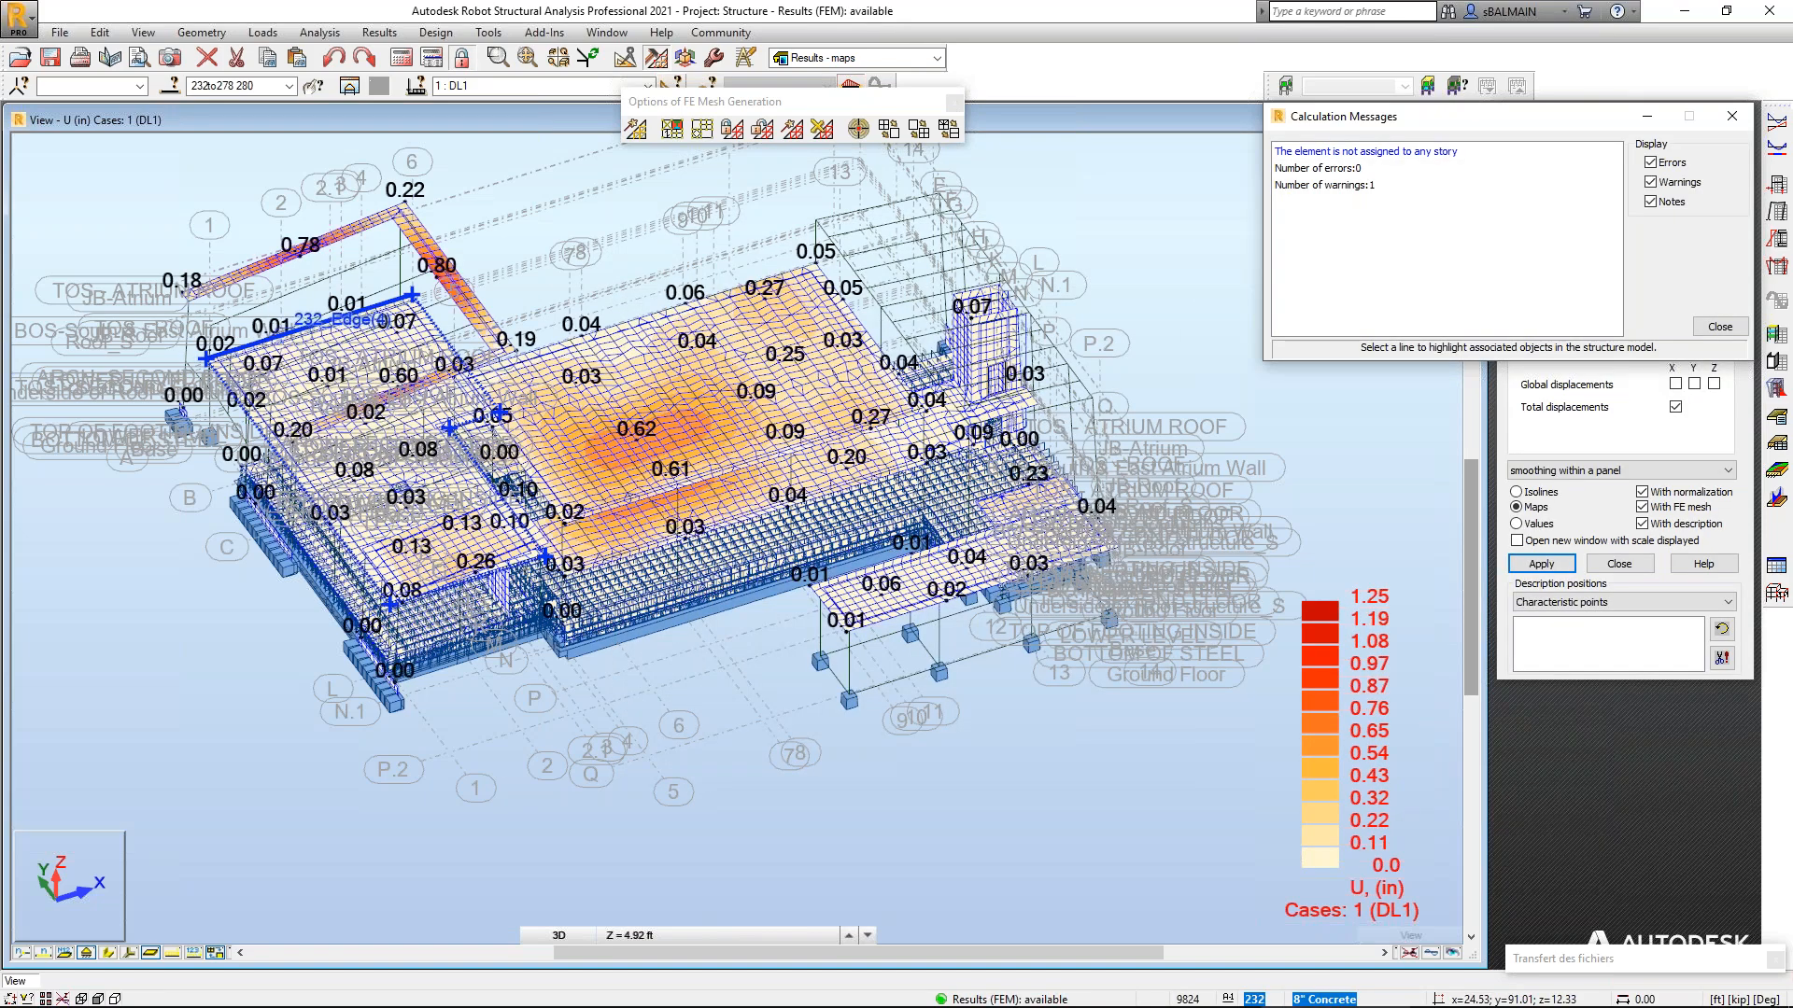
left_click(1718, 327)
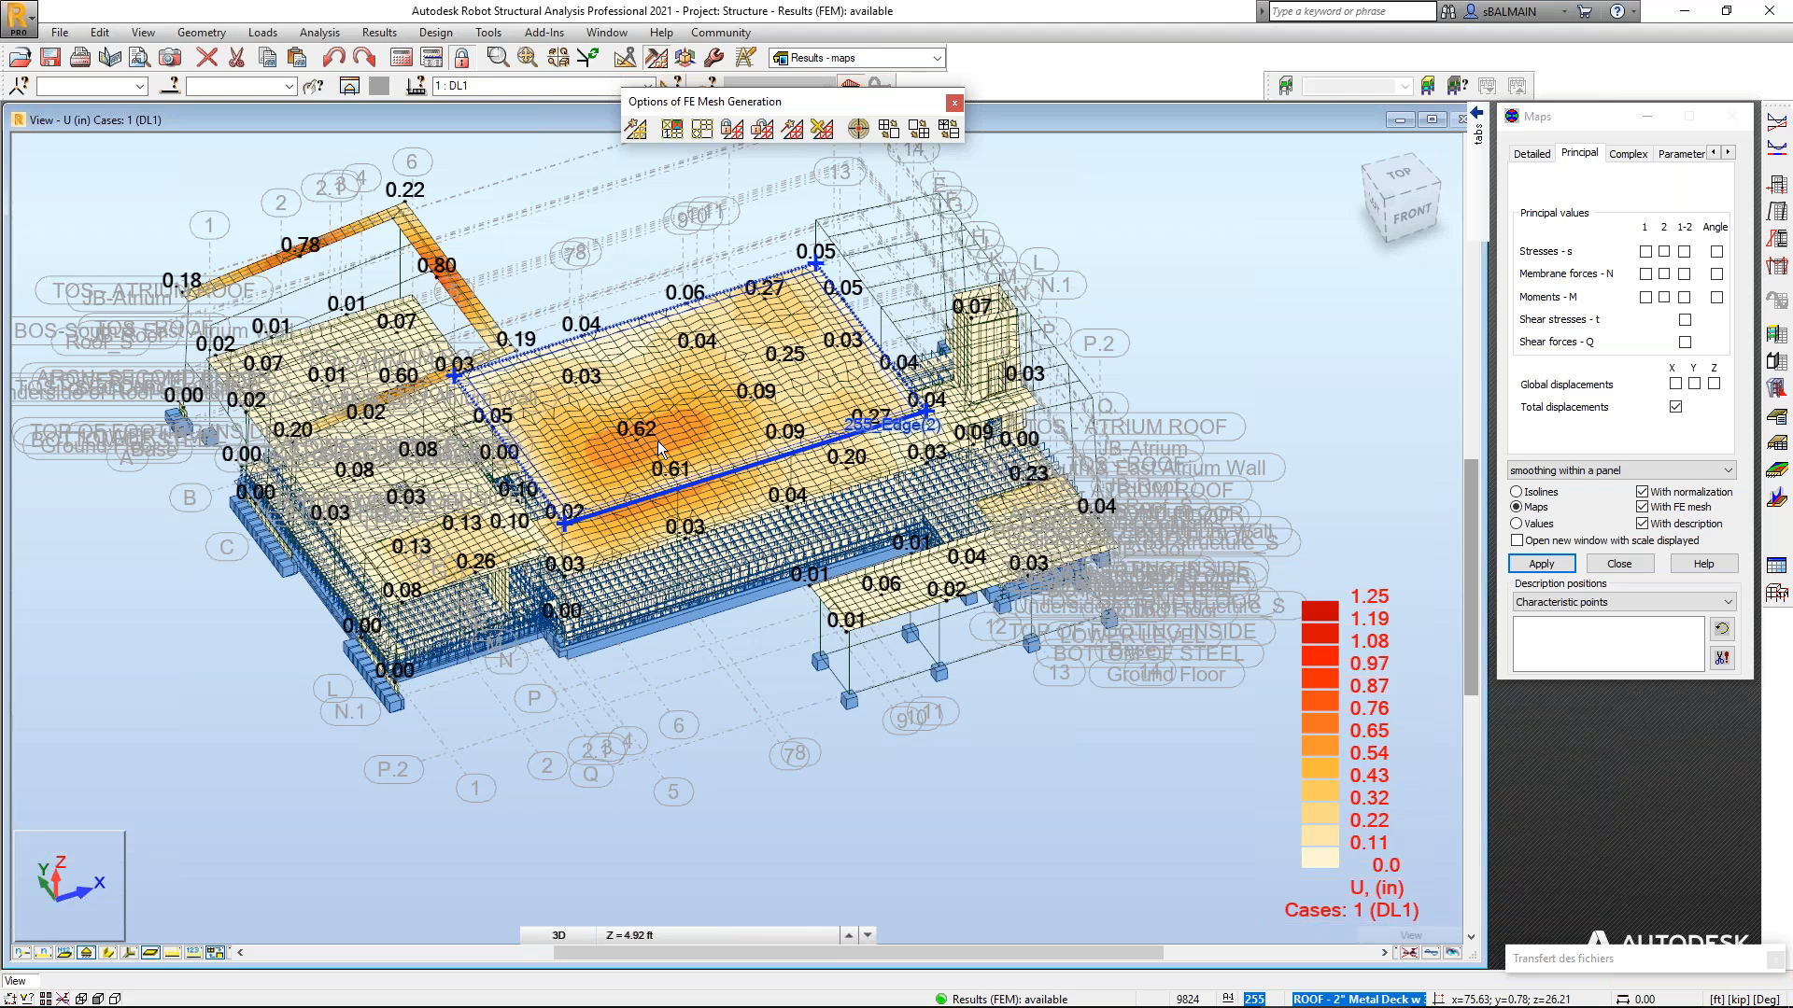
Apply a Double mesh refinement to the selected finite elements, freezing the mesh of the modified panels, and recalculate the structure.
scroll(645, 430, "up", 3)
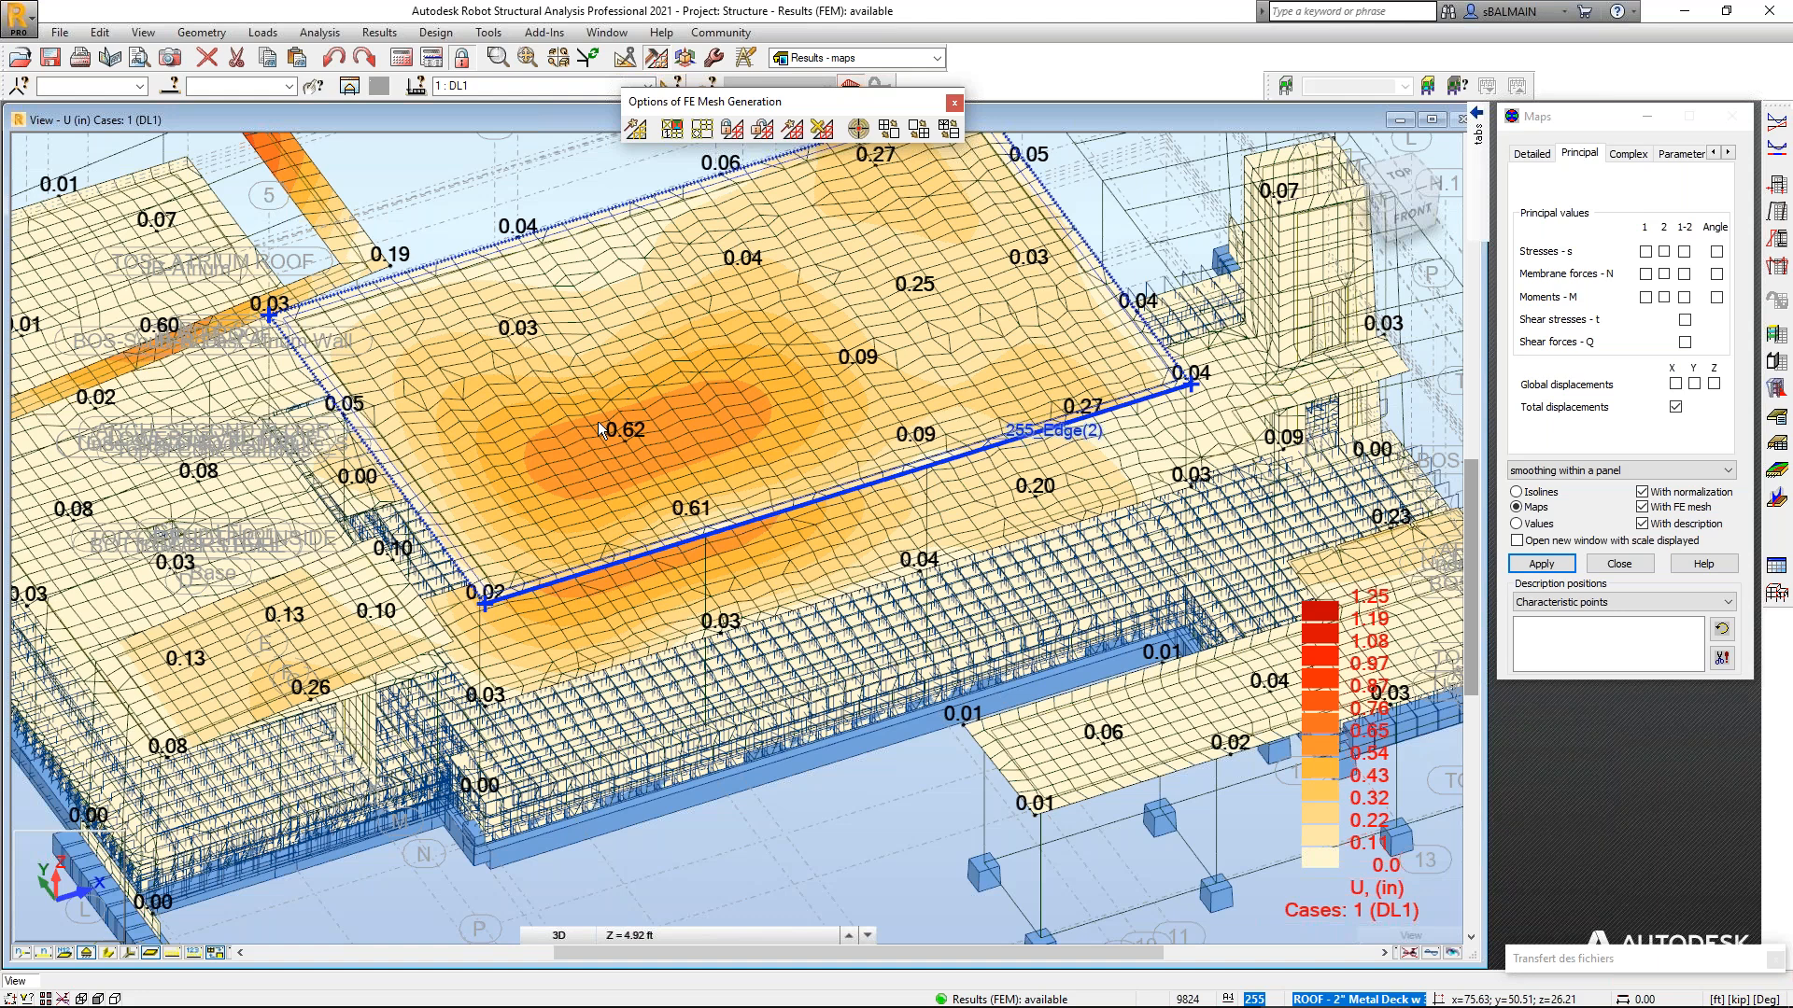
left_click(597, 422)
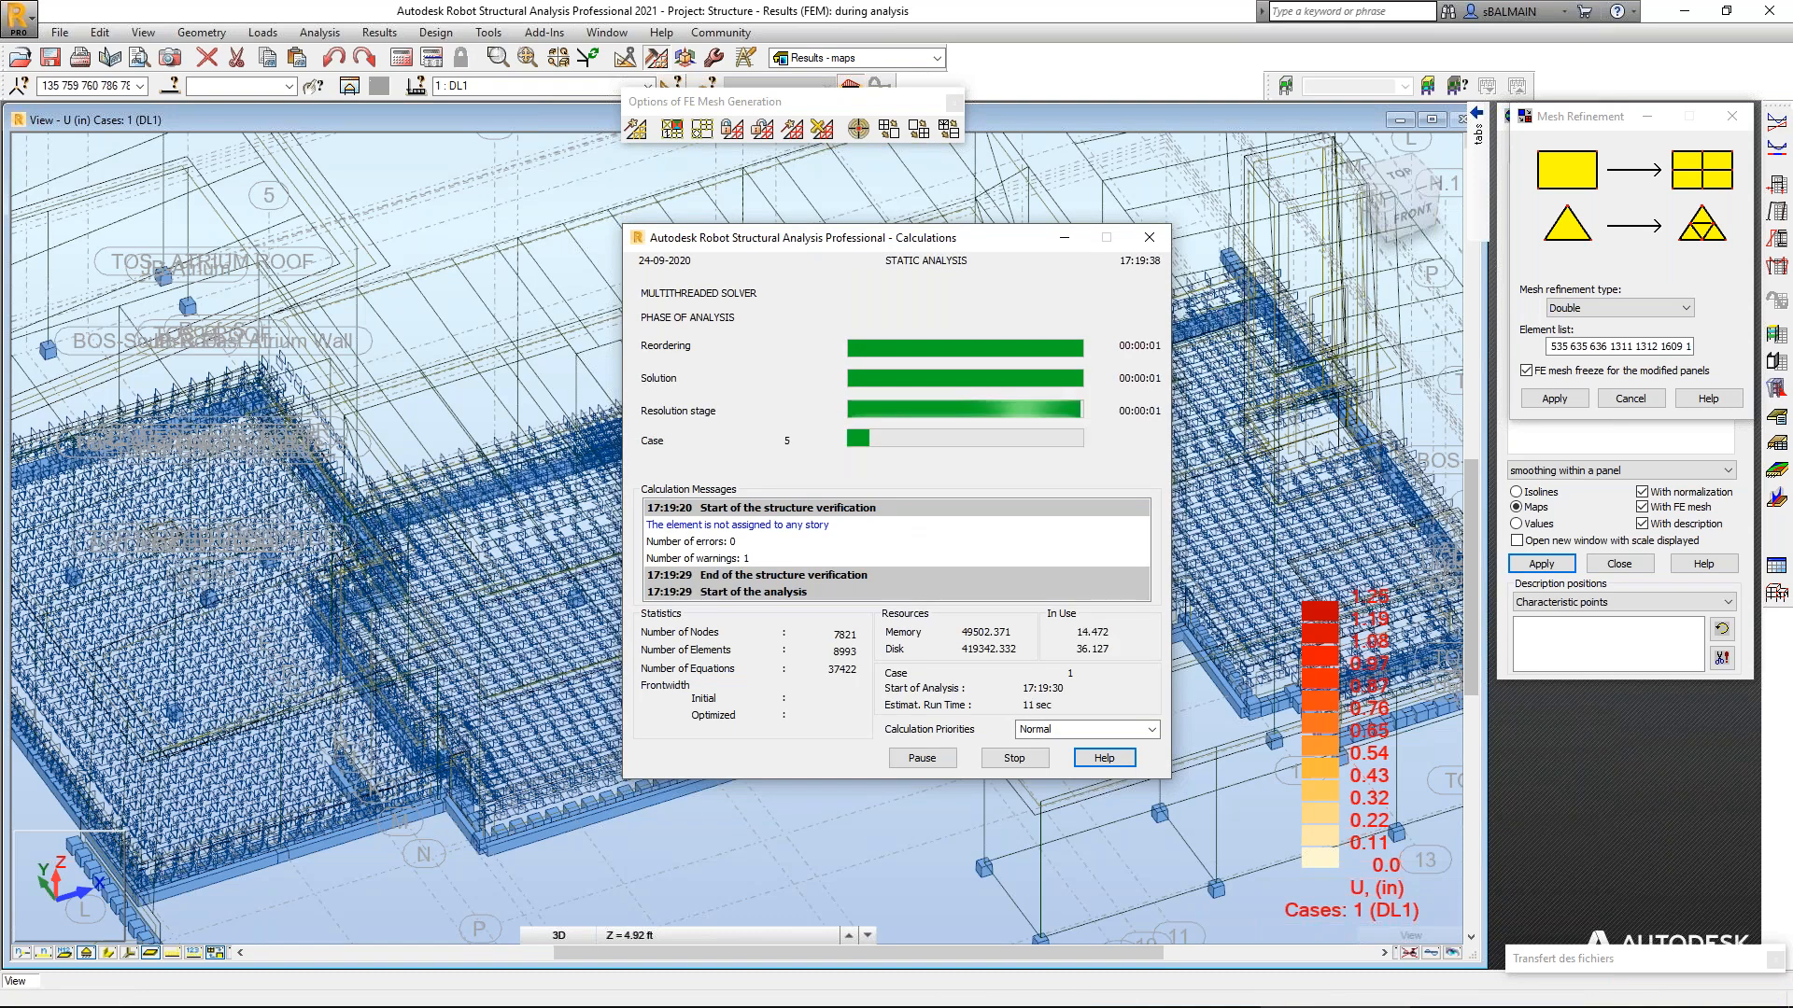
left_click(1630, 399)
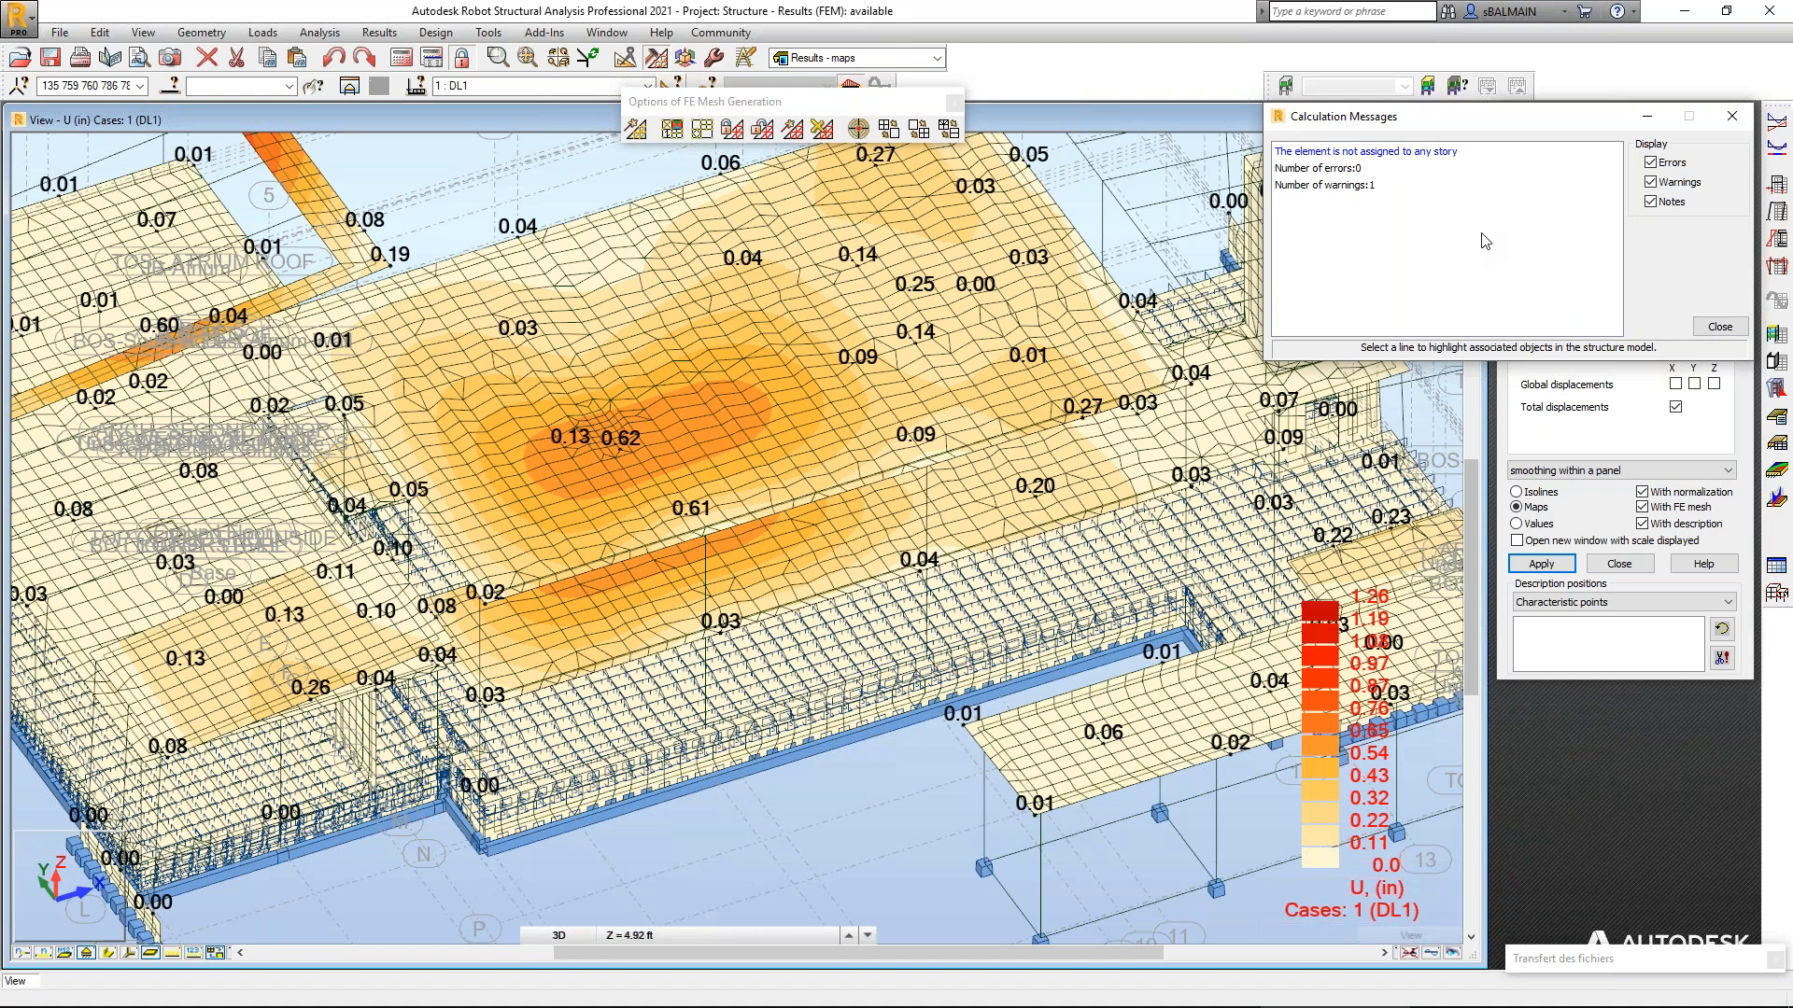
left_click(1410, 152)
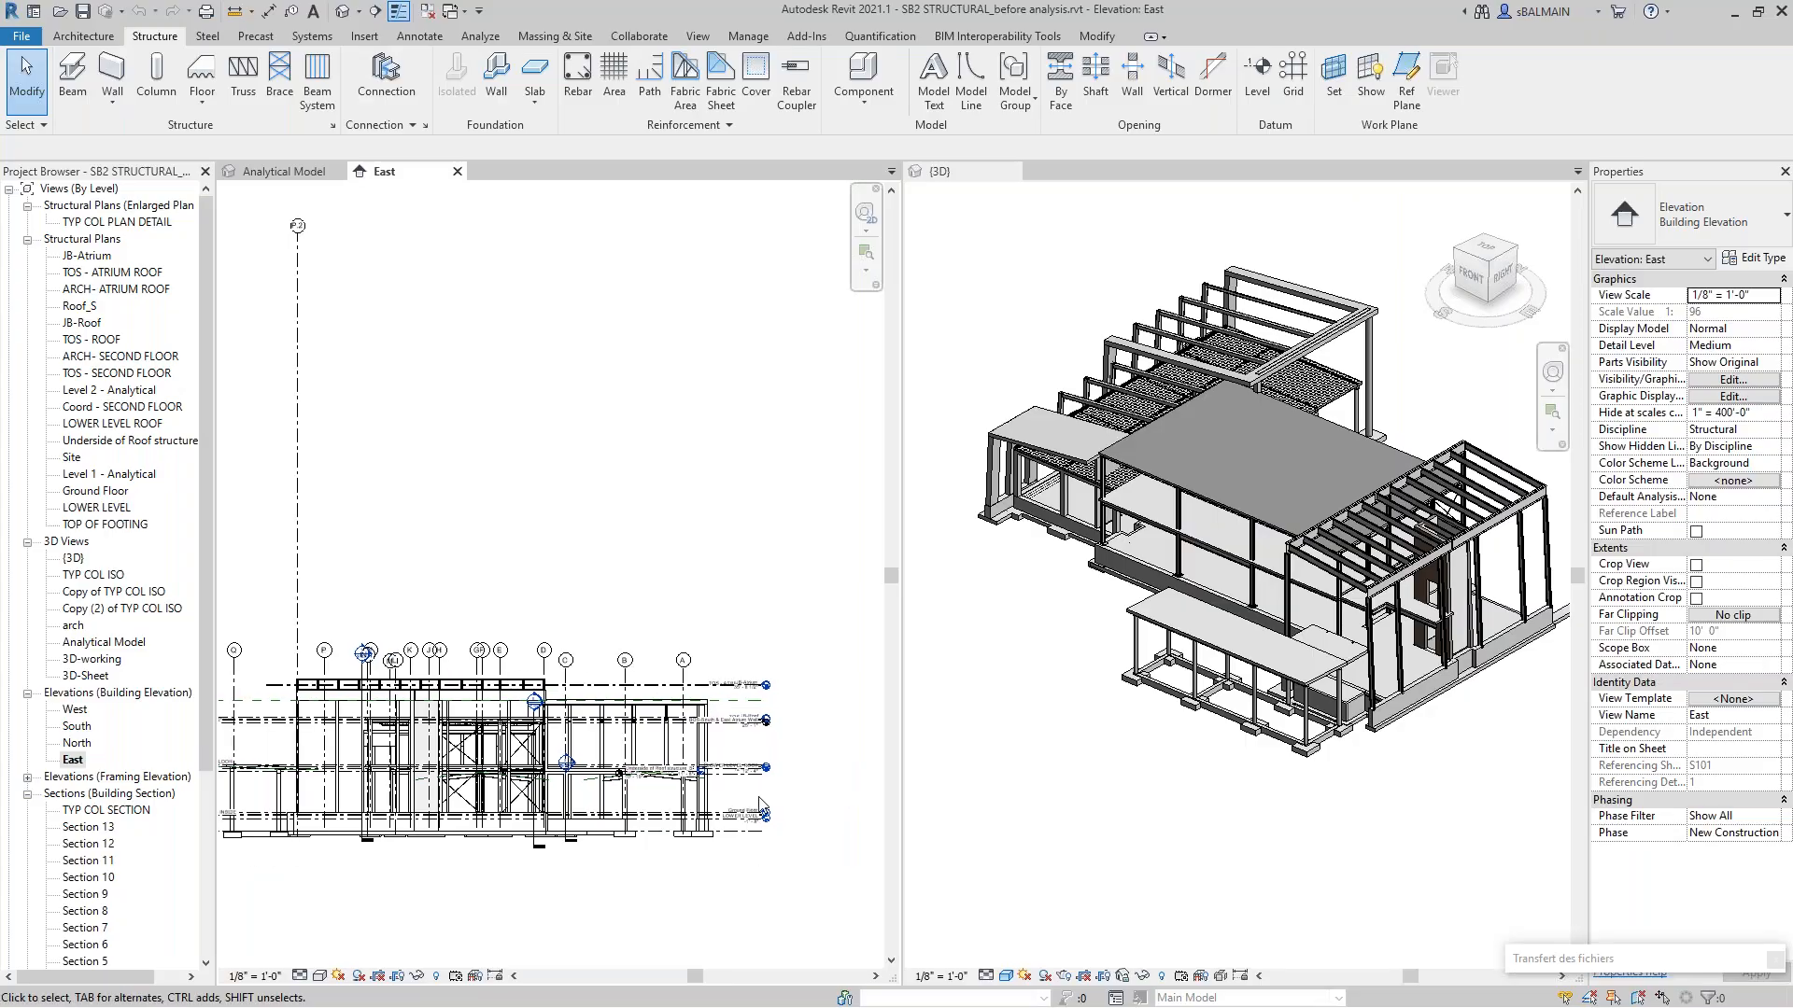
Examine the levels in Revit's East elevation and switch back to Robot to inspect the displacement map in 3D.
scroll(701, 926, "up", 3)
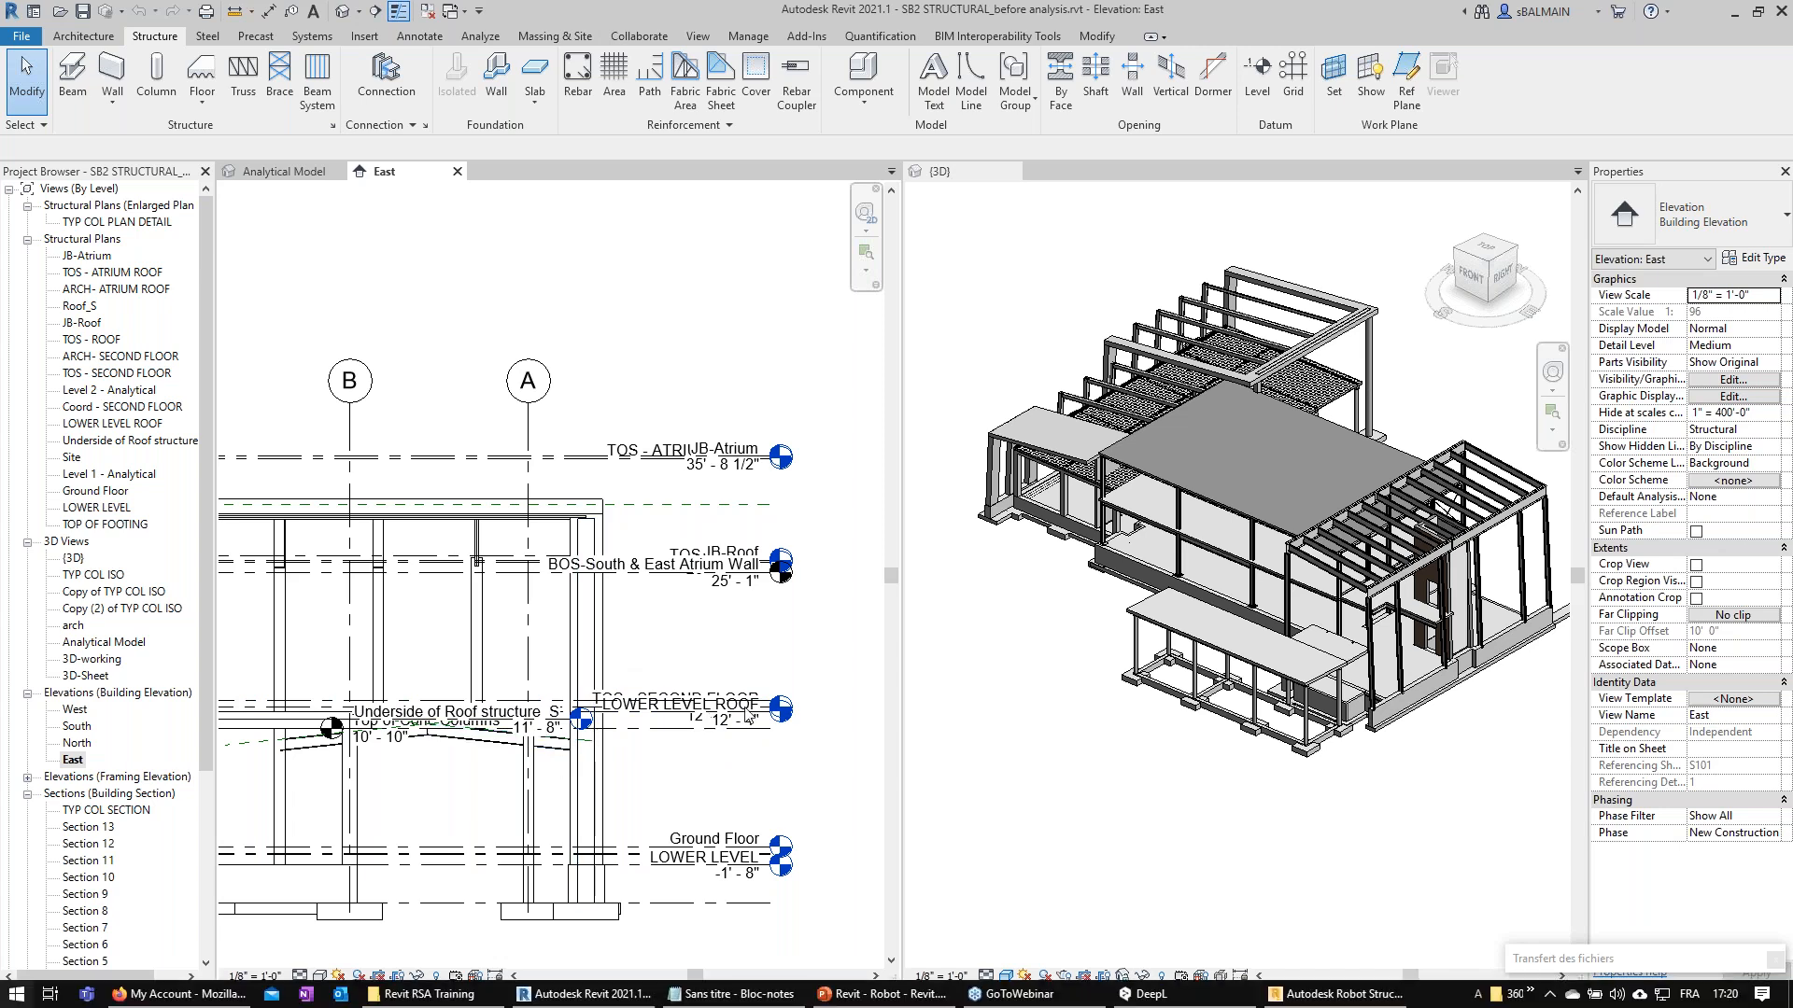
key("super")
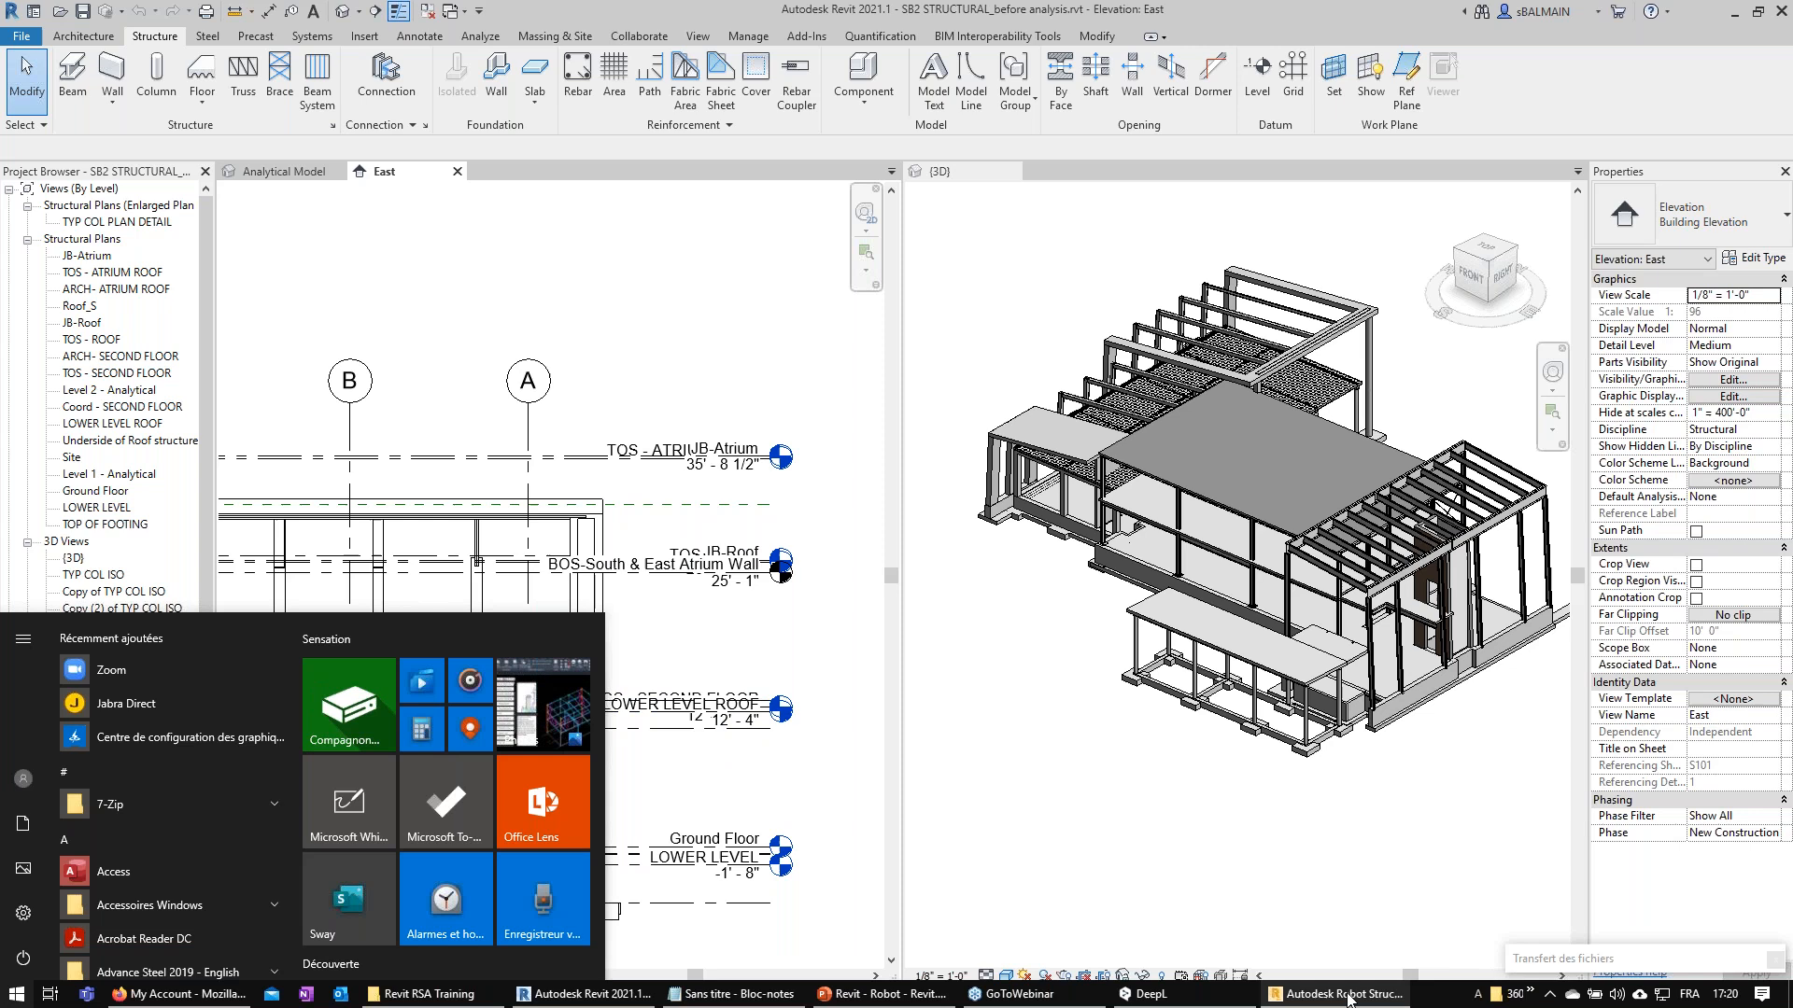
mouse_move(1347, 999)
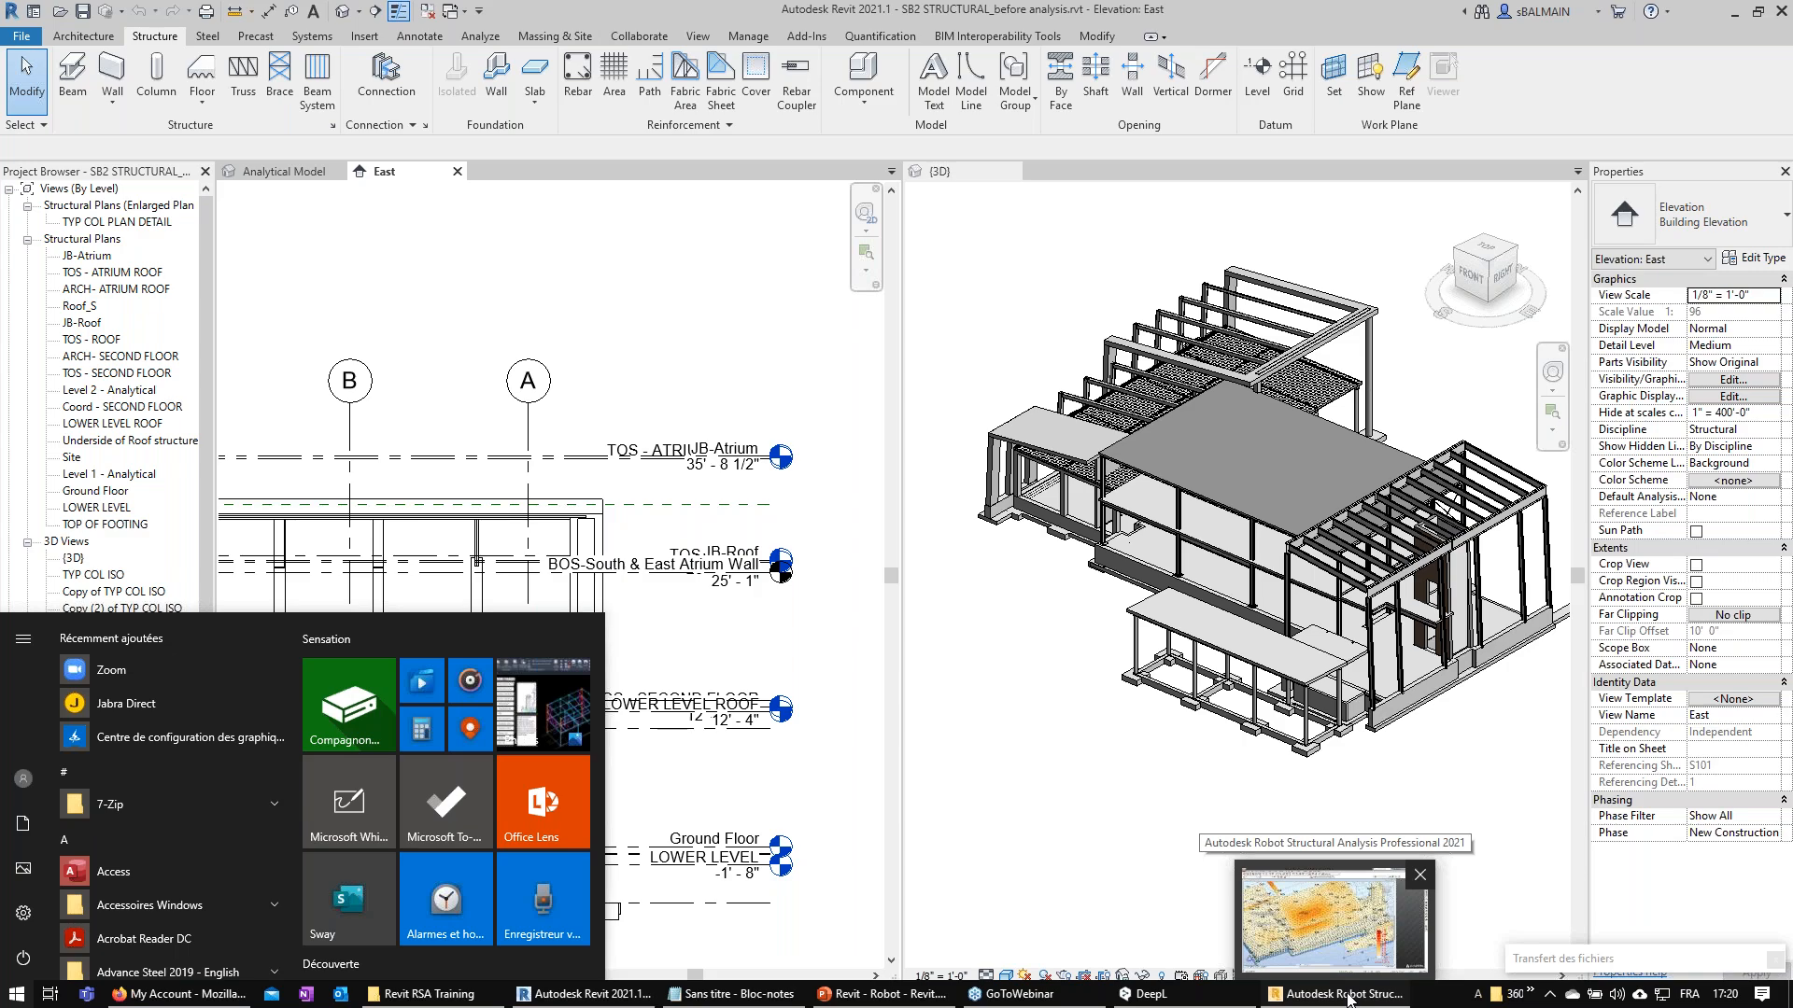
left_click(1347, 997)
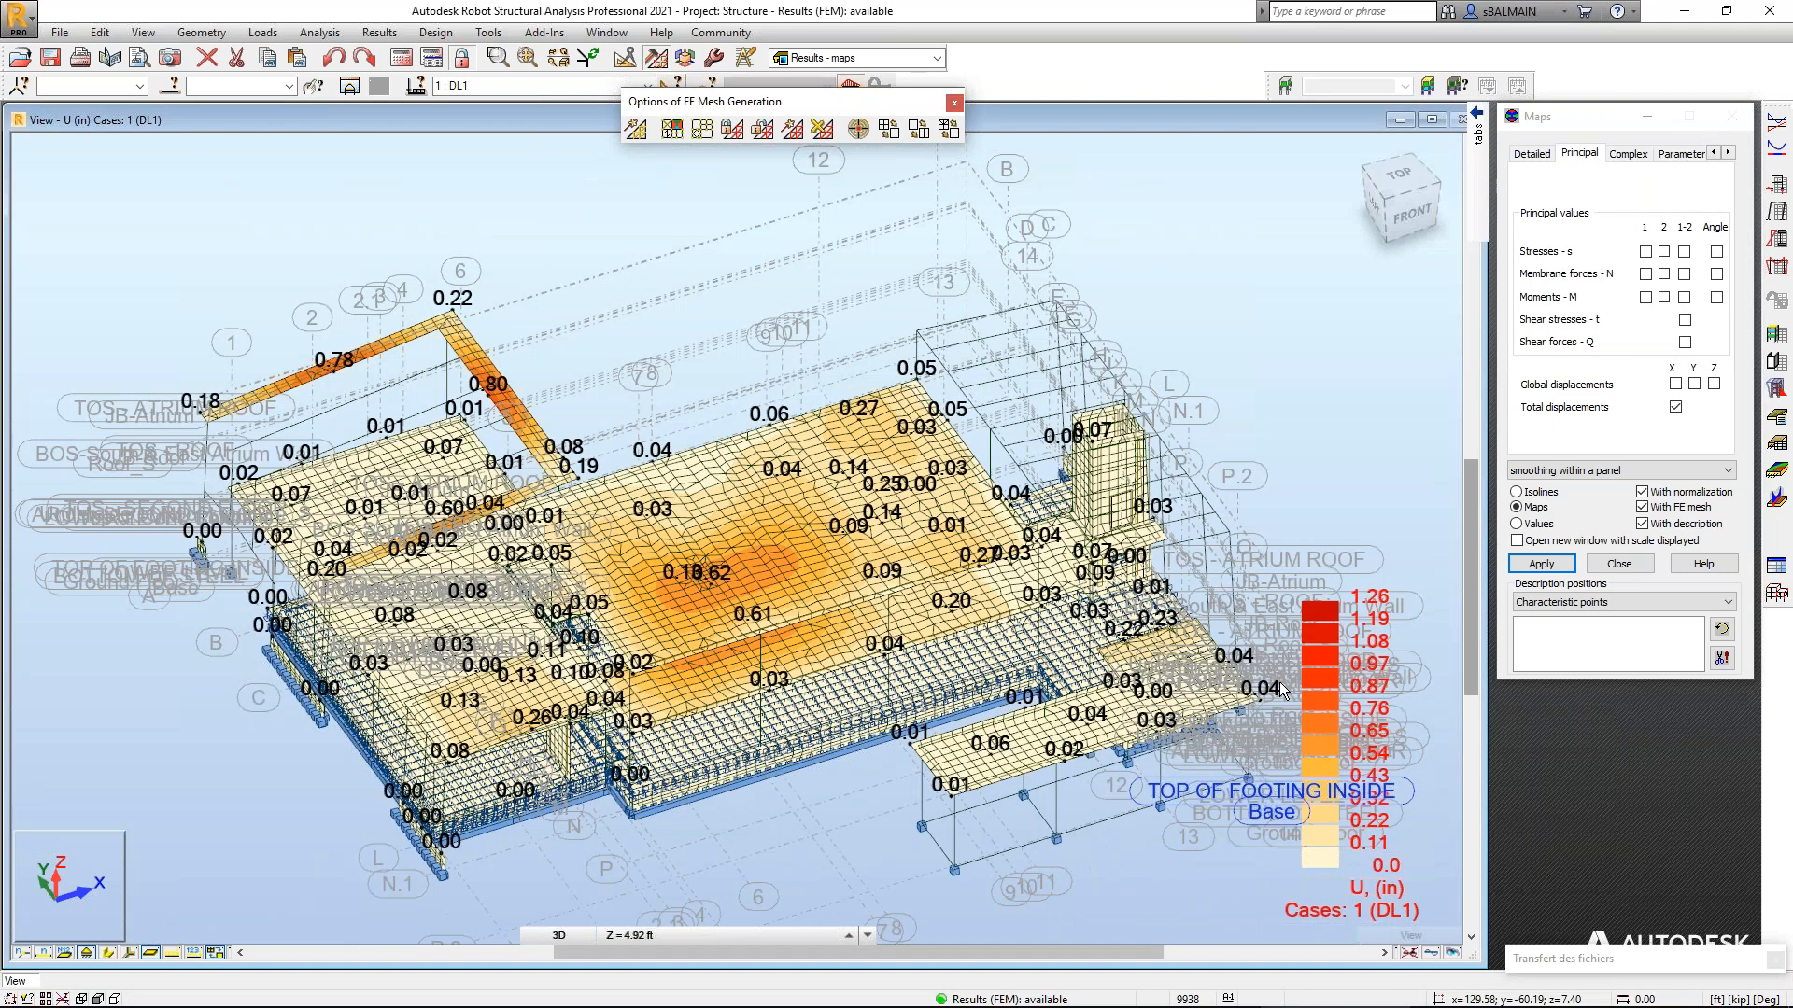
middle_click_drag(1283, 690, 1359, 606, "shift")
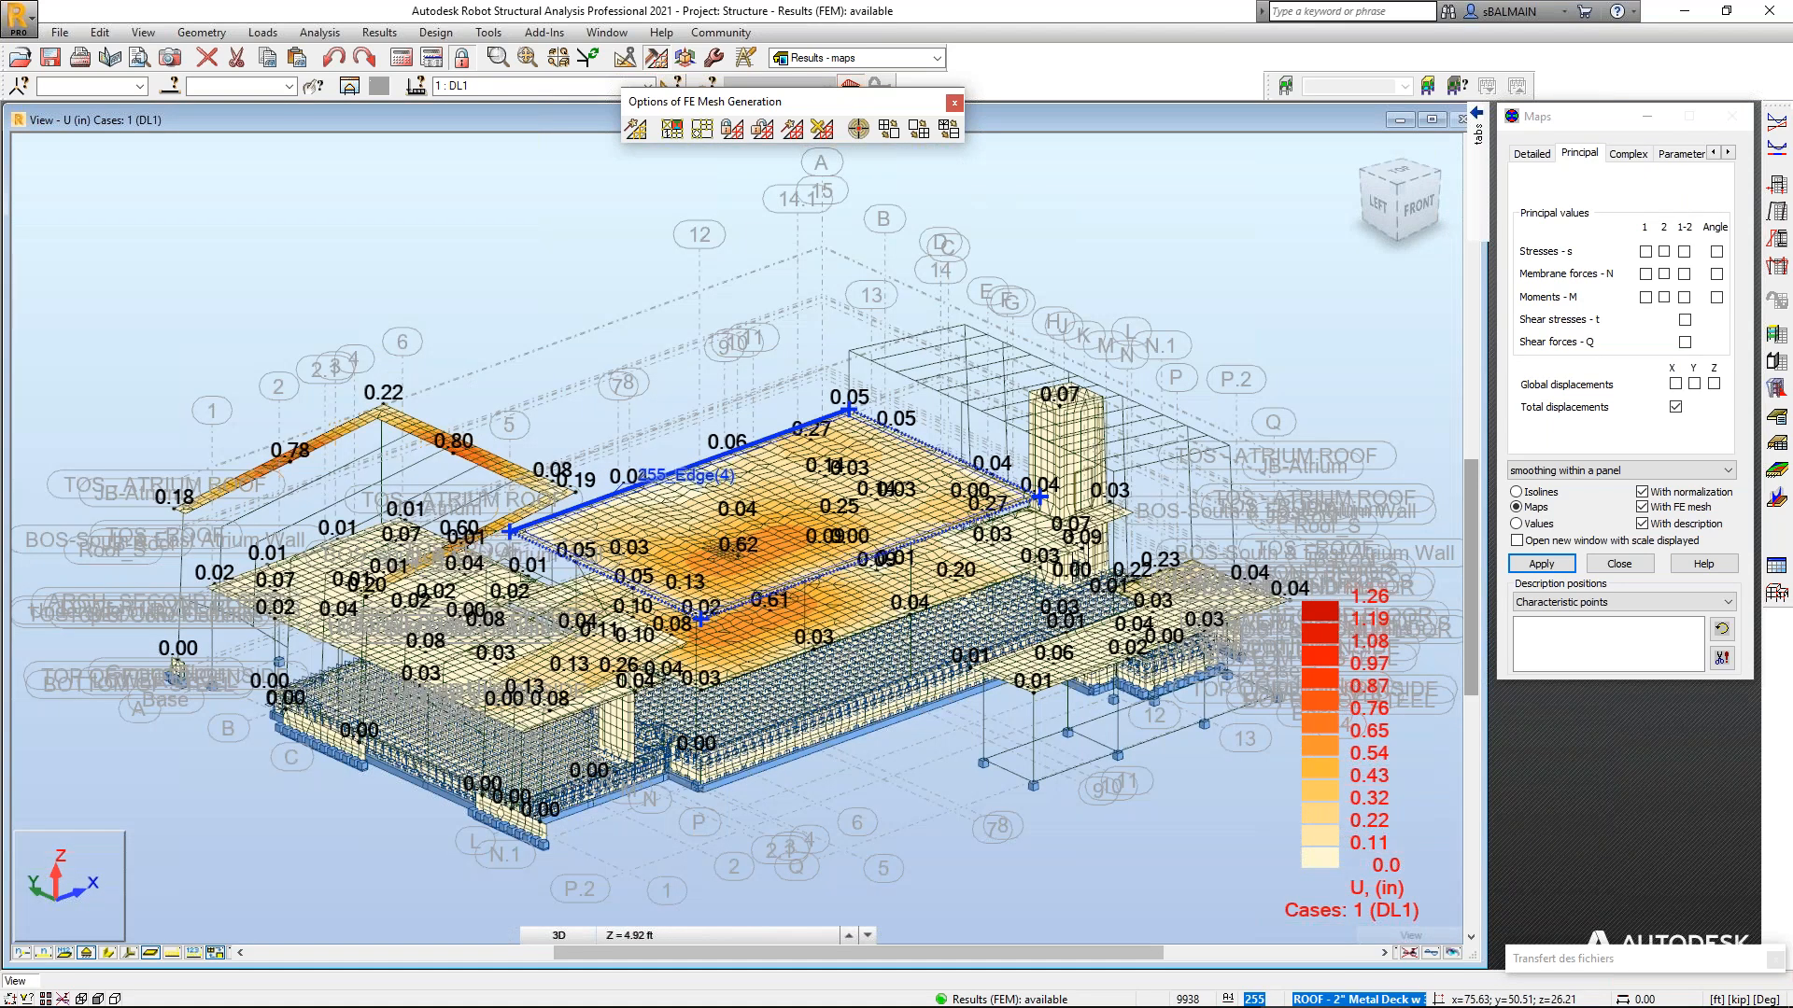
Isolate the 2" metal deck roof panel in its own view and reapply its displacement map, labelling the value at one point.
left_click(644, 482)
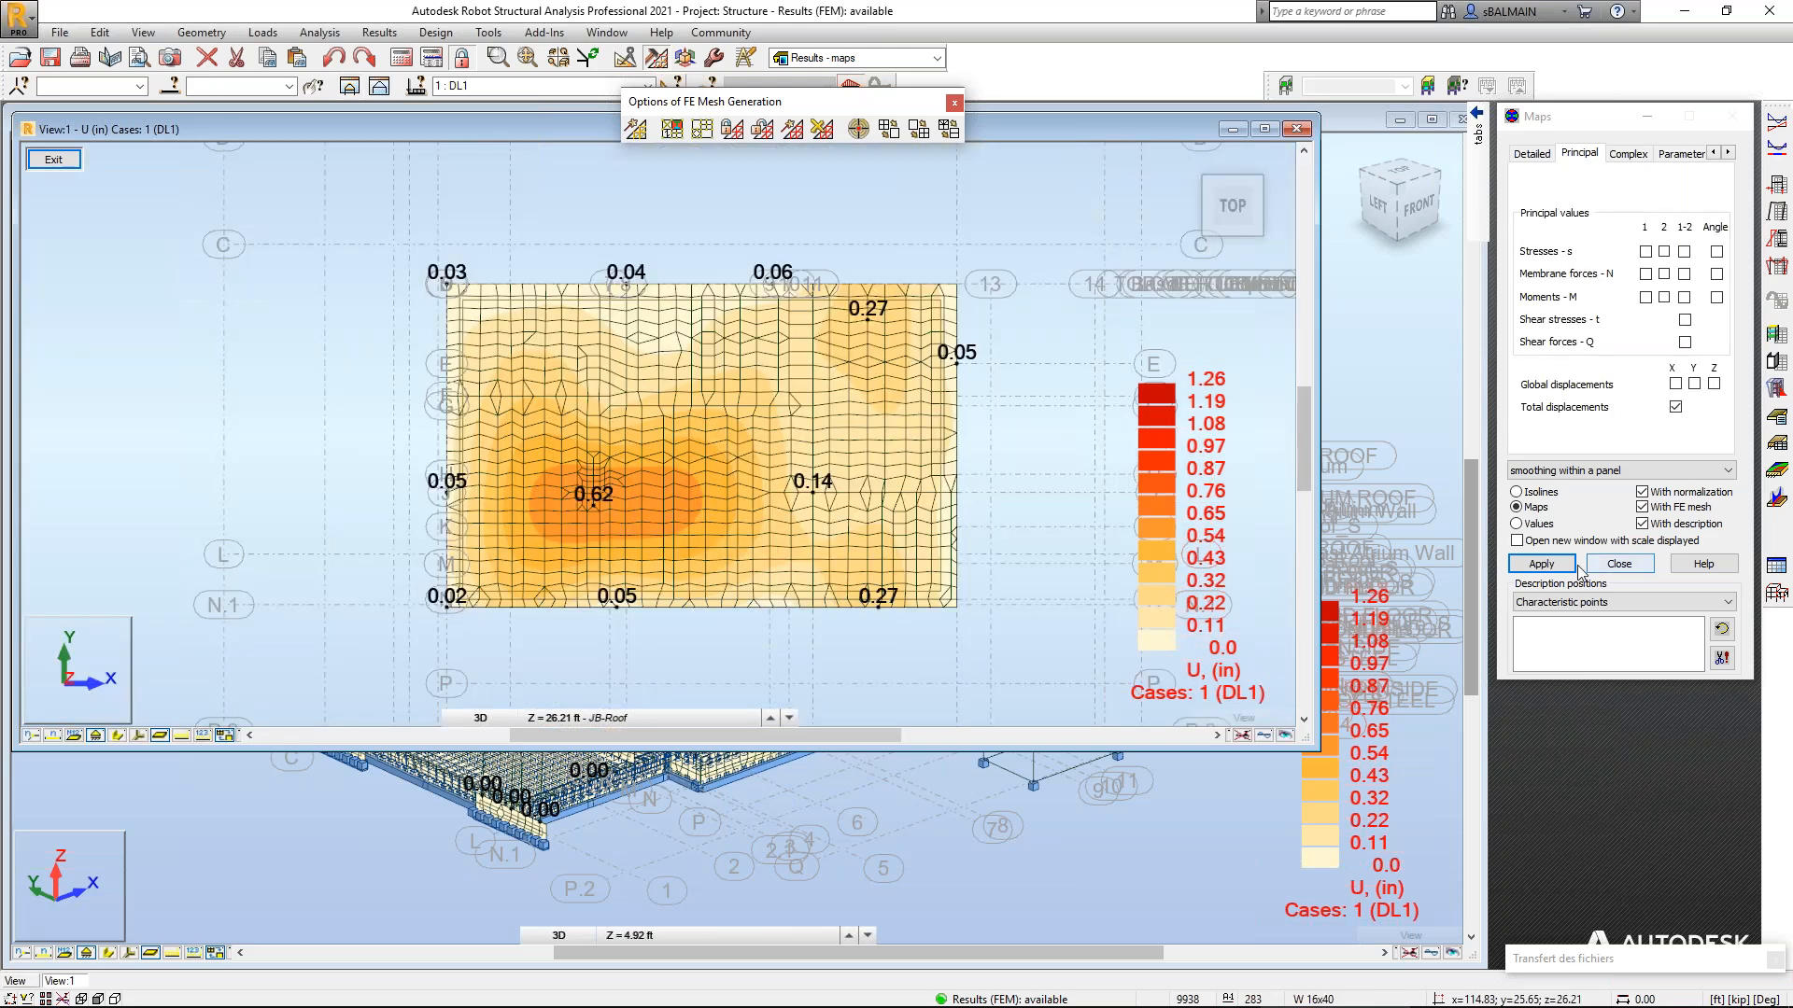
left_click(1572, 565)
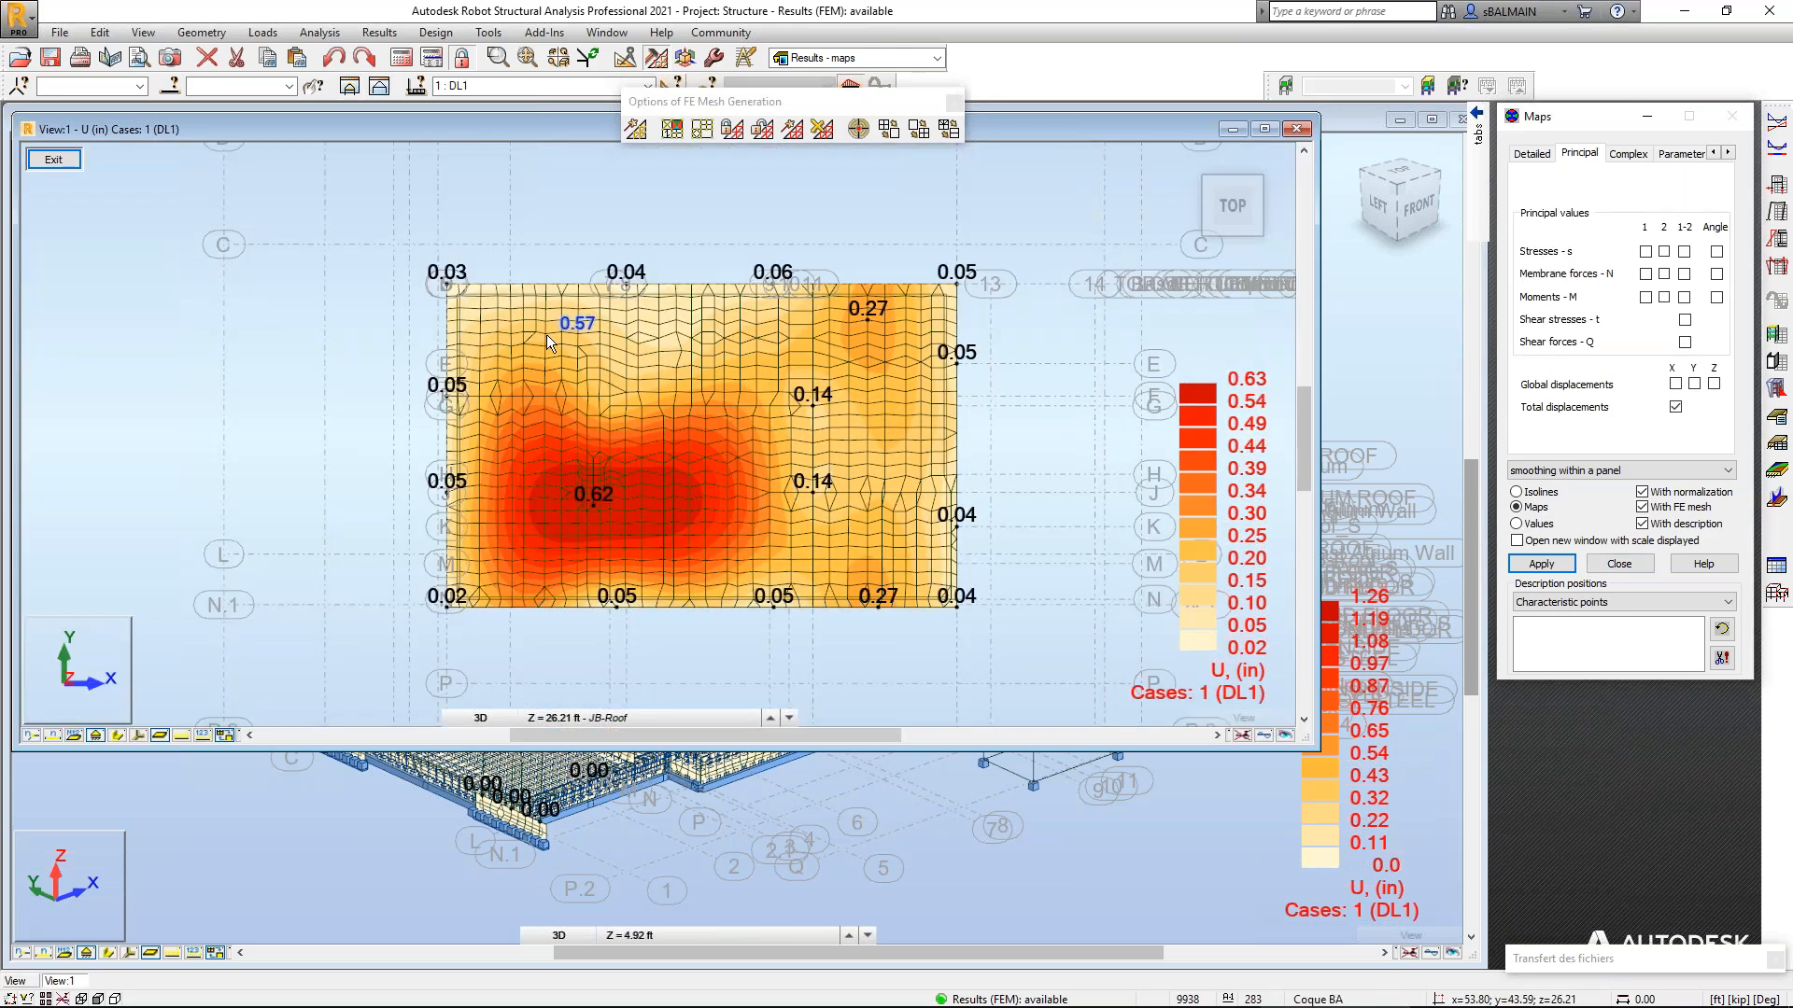
left_click(512, 404)
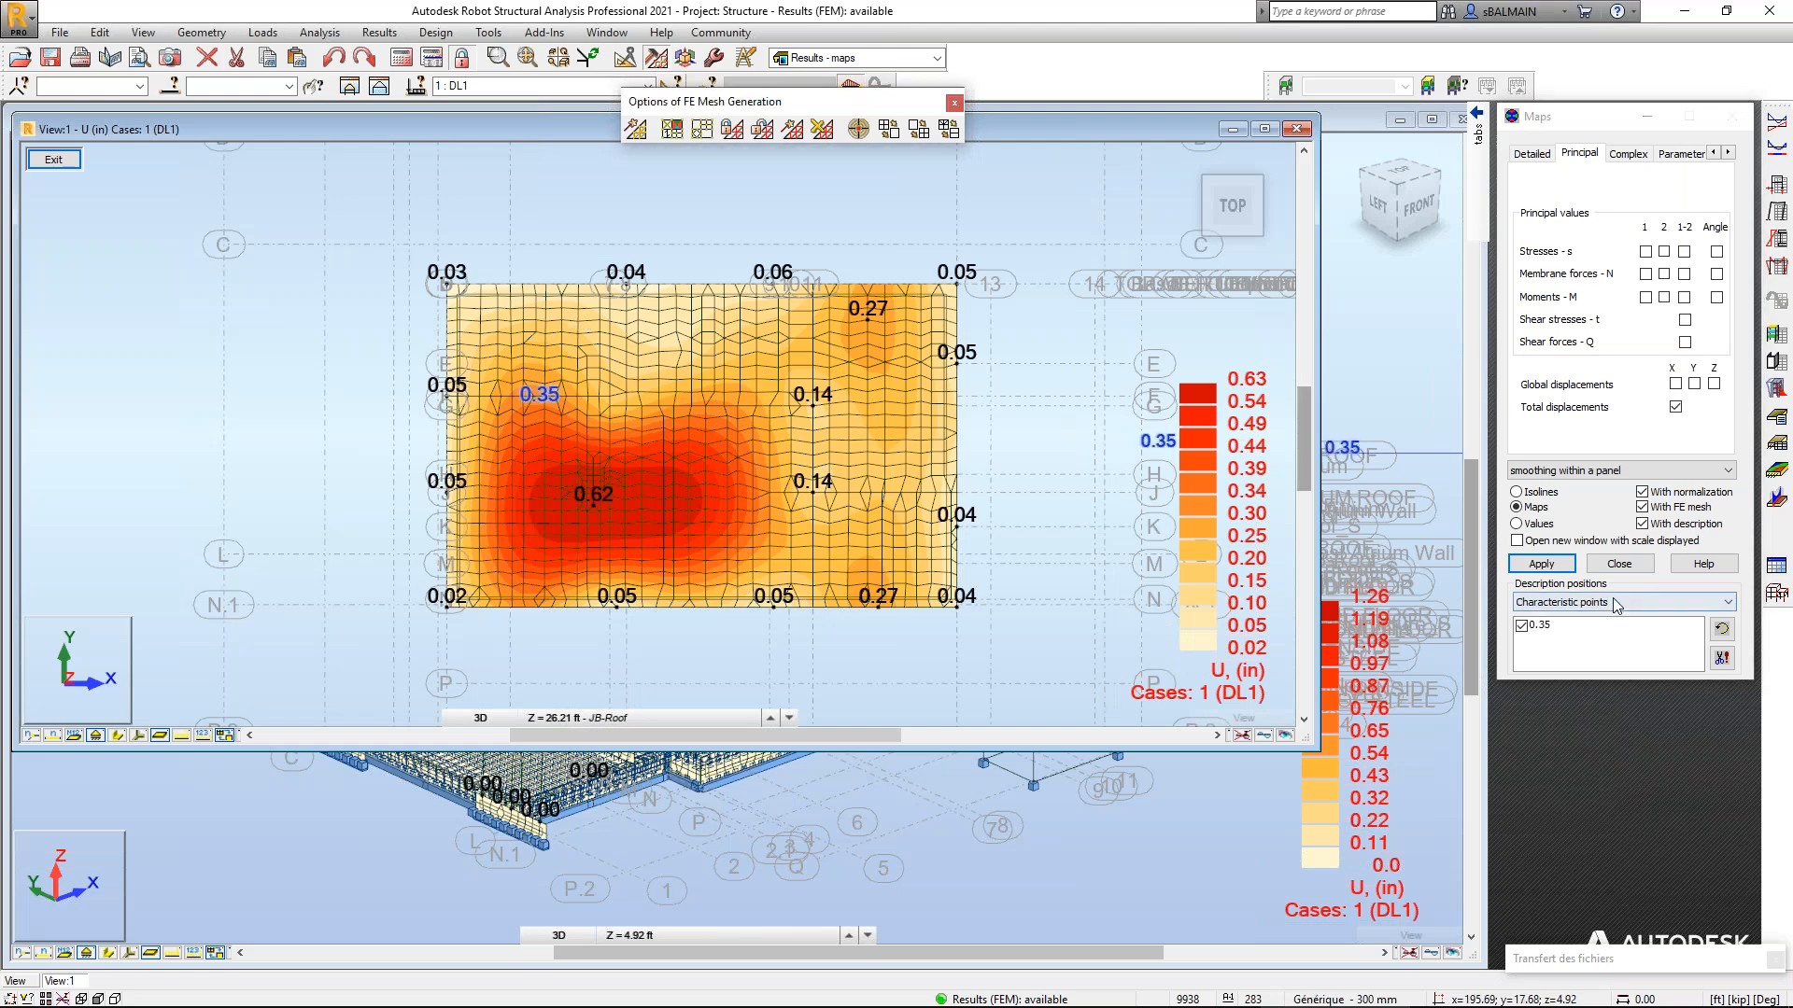
Add displacement value descriptions at the finite element centers of the isolated panel and inspect them up close.
left_click(1616, 602)
left_click(1603, 627)
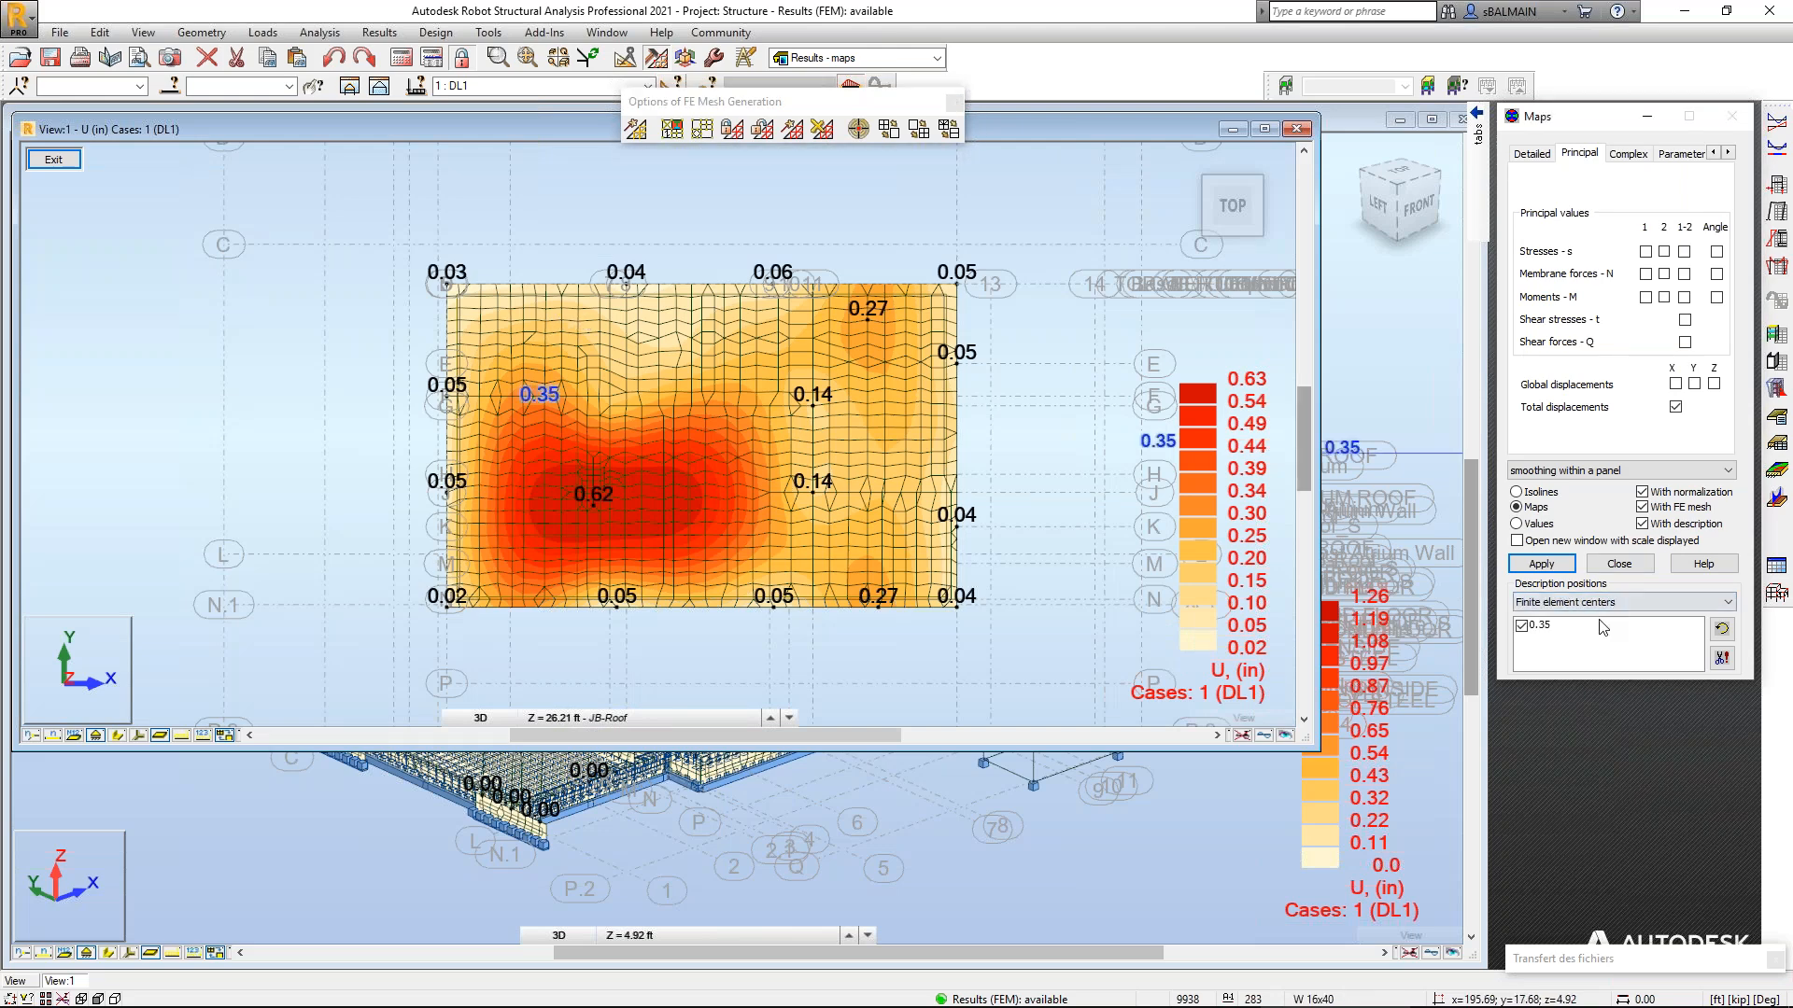
left_click(1595, 603)
left_click(1585, 619)
left_click(1548, 566)
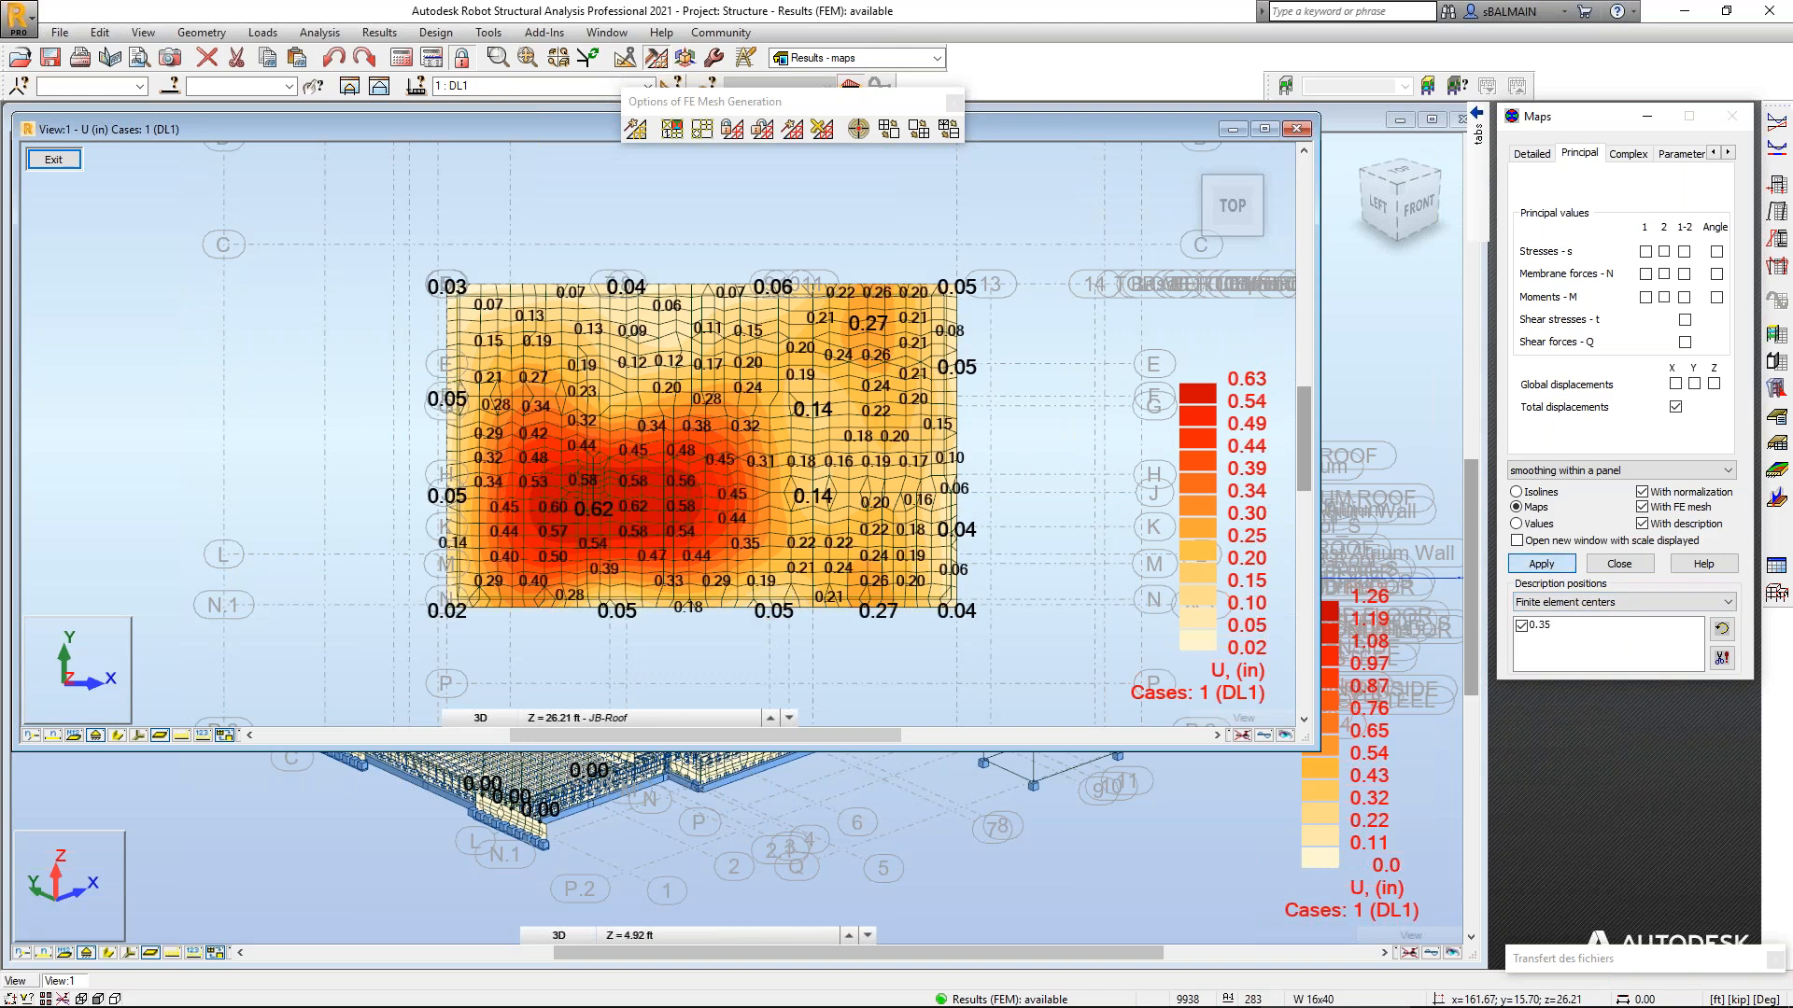
left_click(715, 452)
scroll(714, 452, "up", 2)
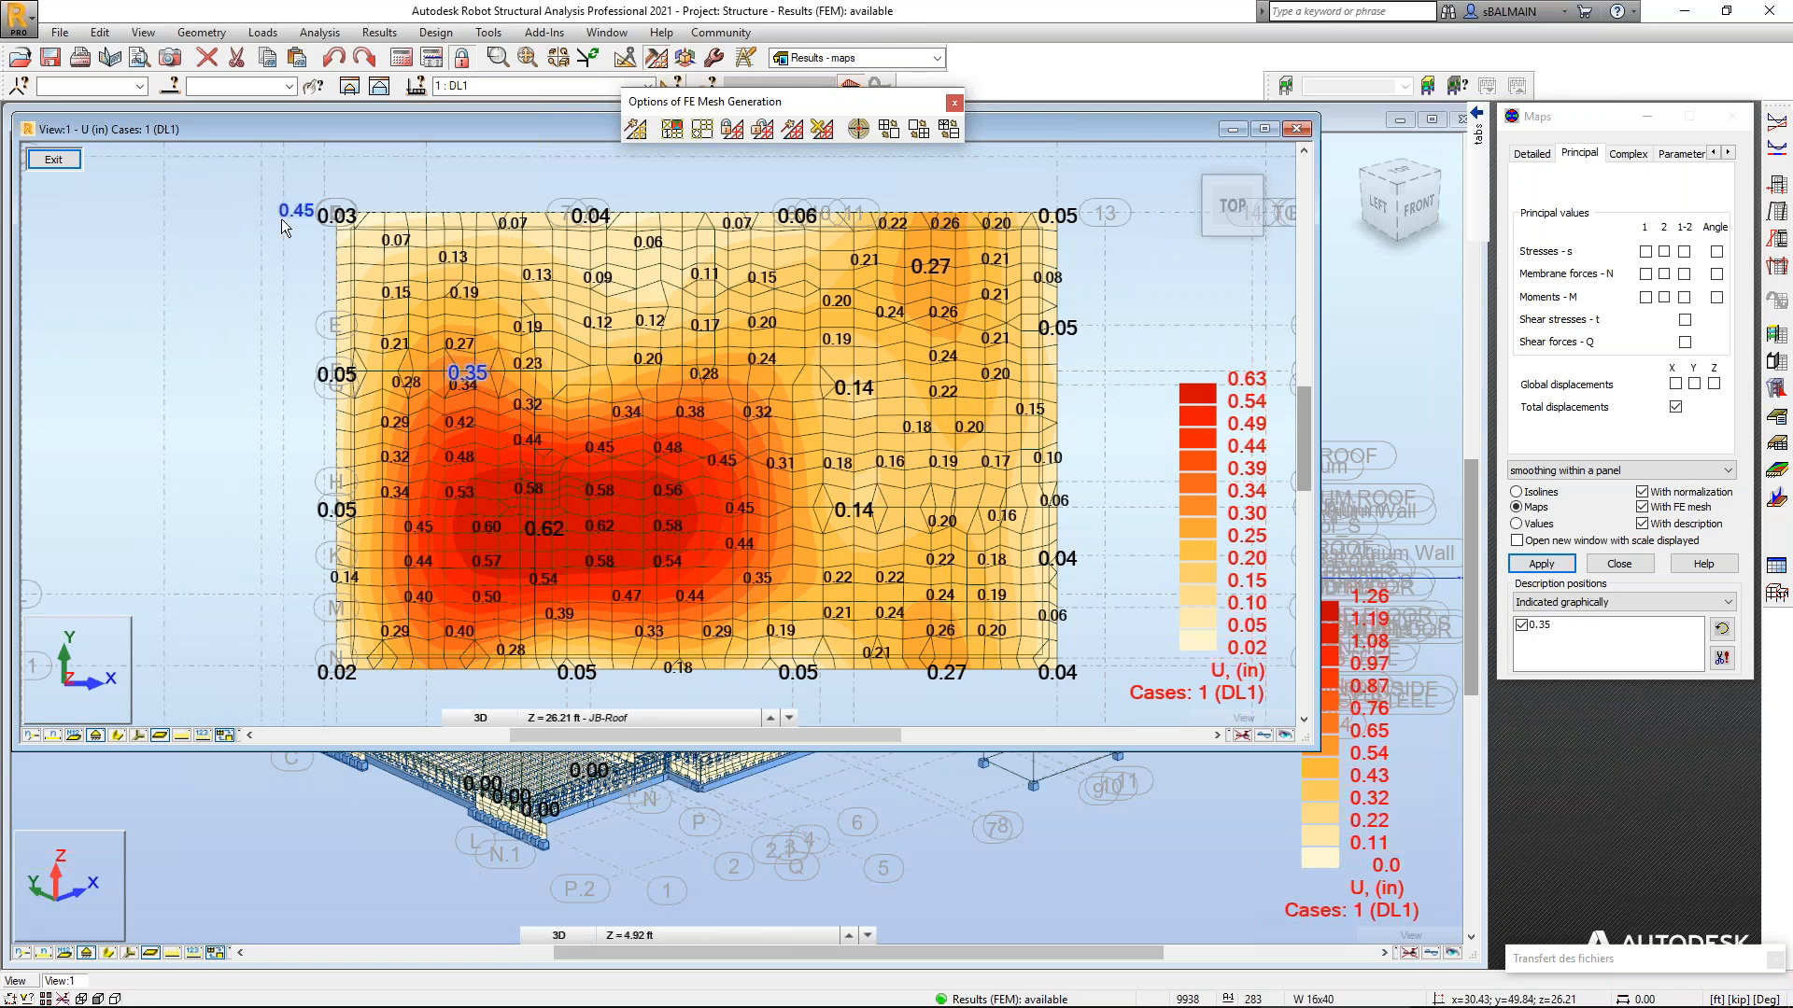
Leave the isolated panel view and examine the labelled displacement map on the whole structure from several angles.
left_click(53, 159)
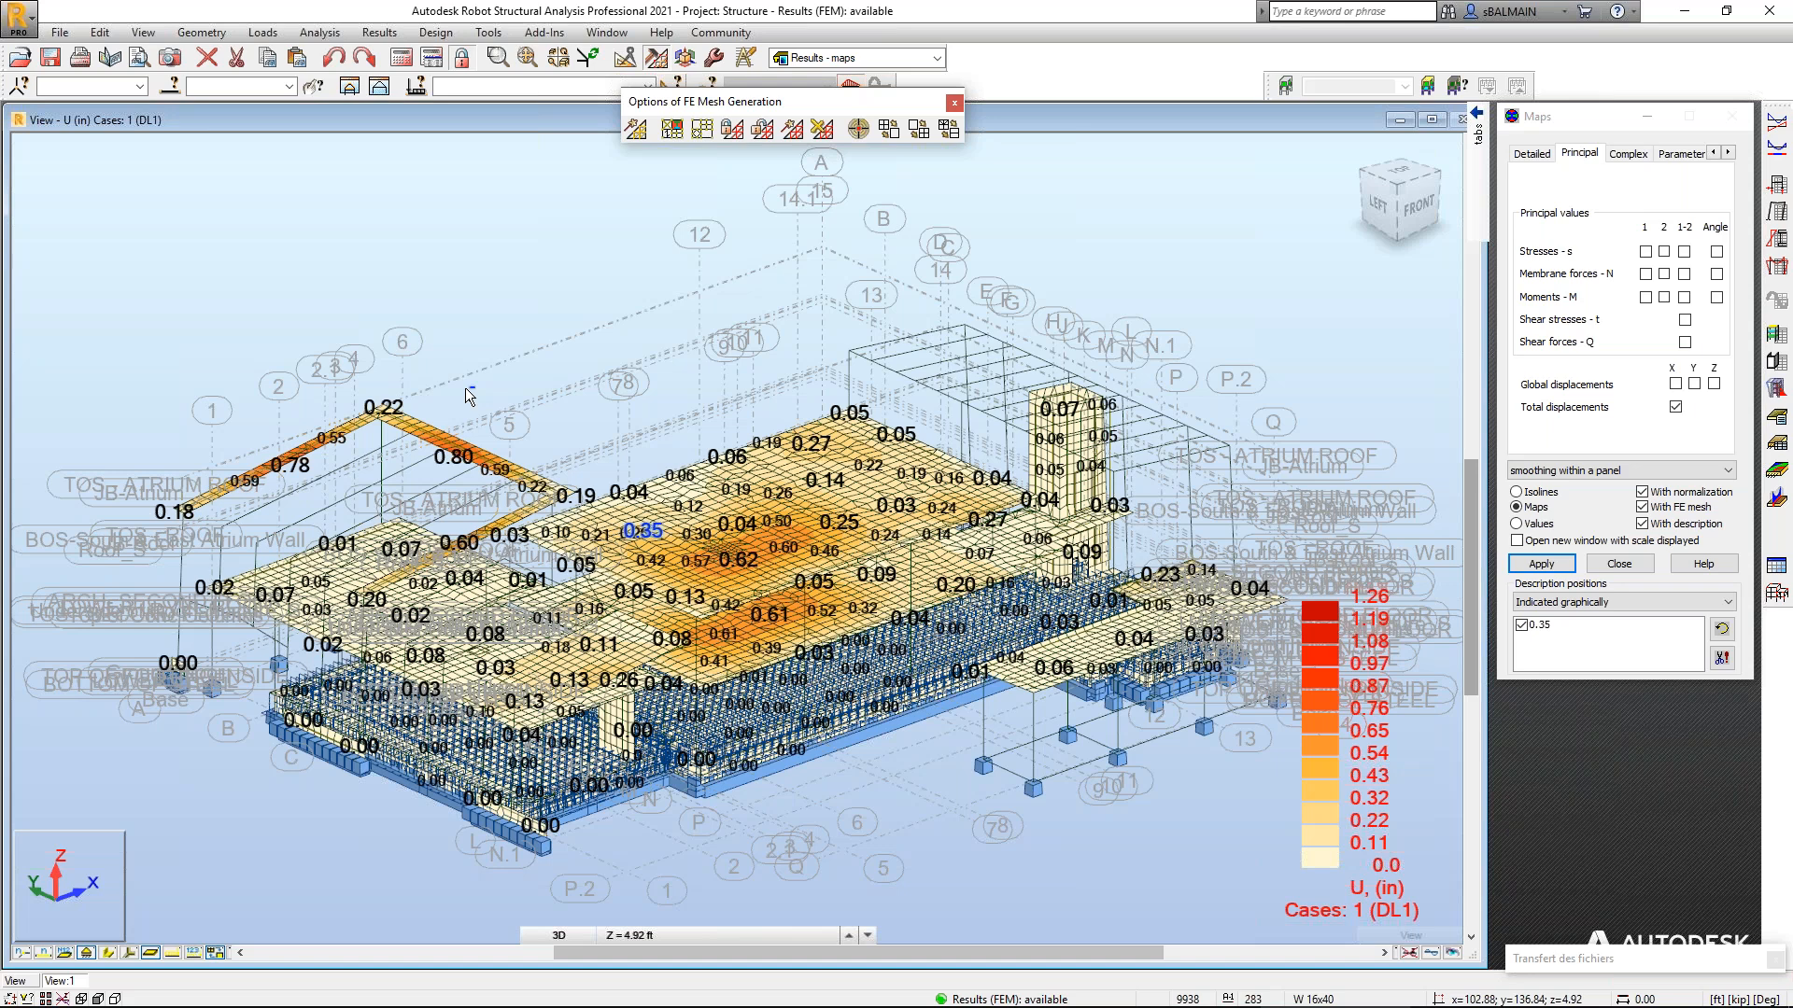
scroll(465, 388, "up", 3)
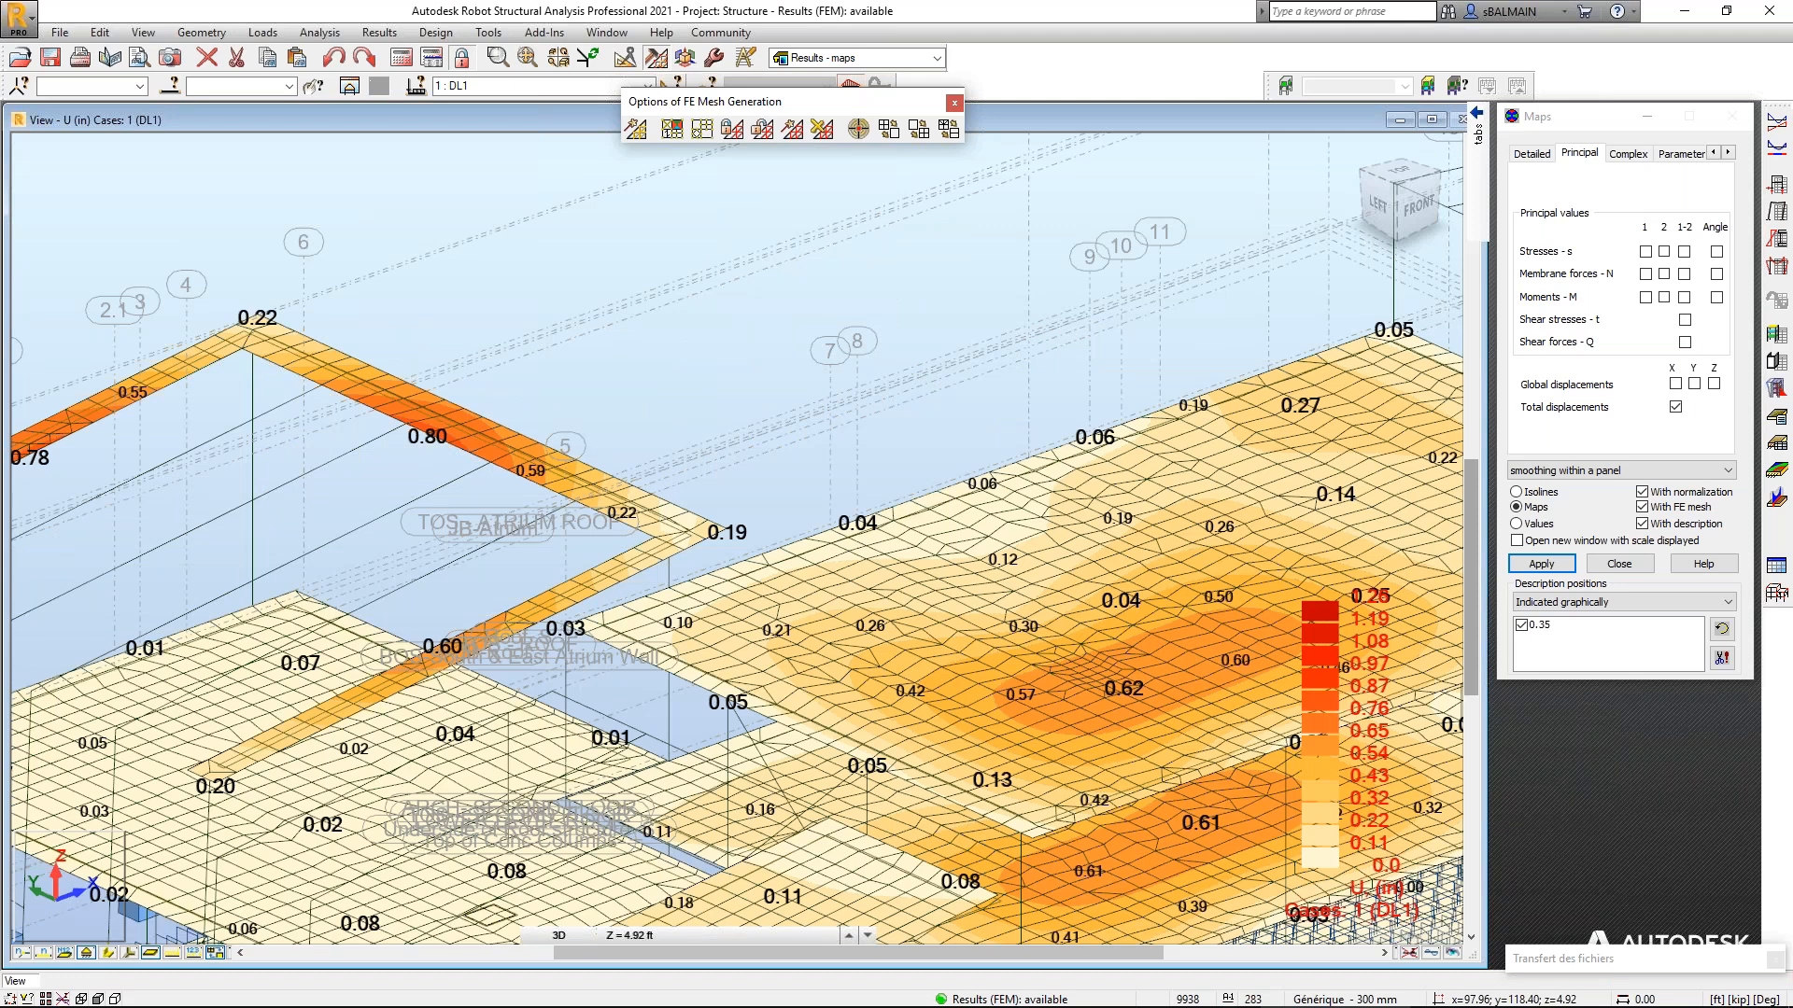
middle_click_drag(1008, 633, 796, 635, "shift")
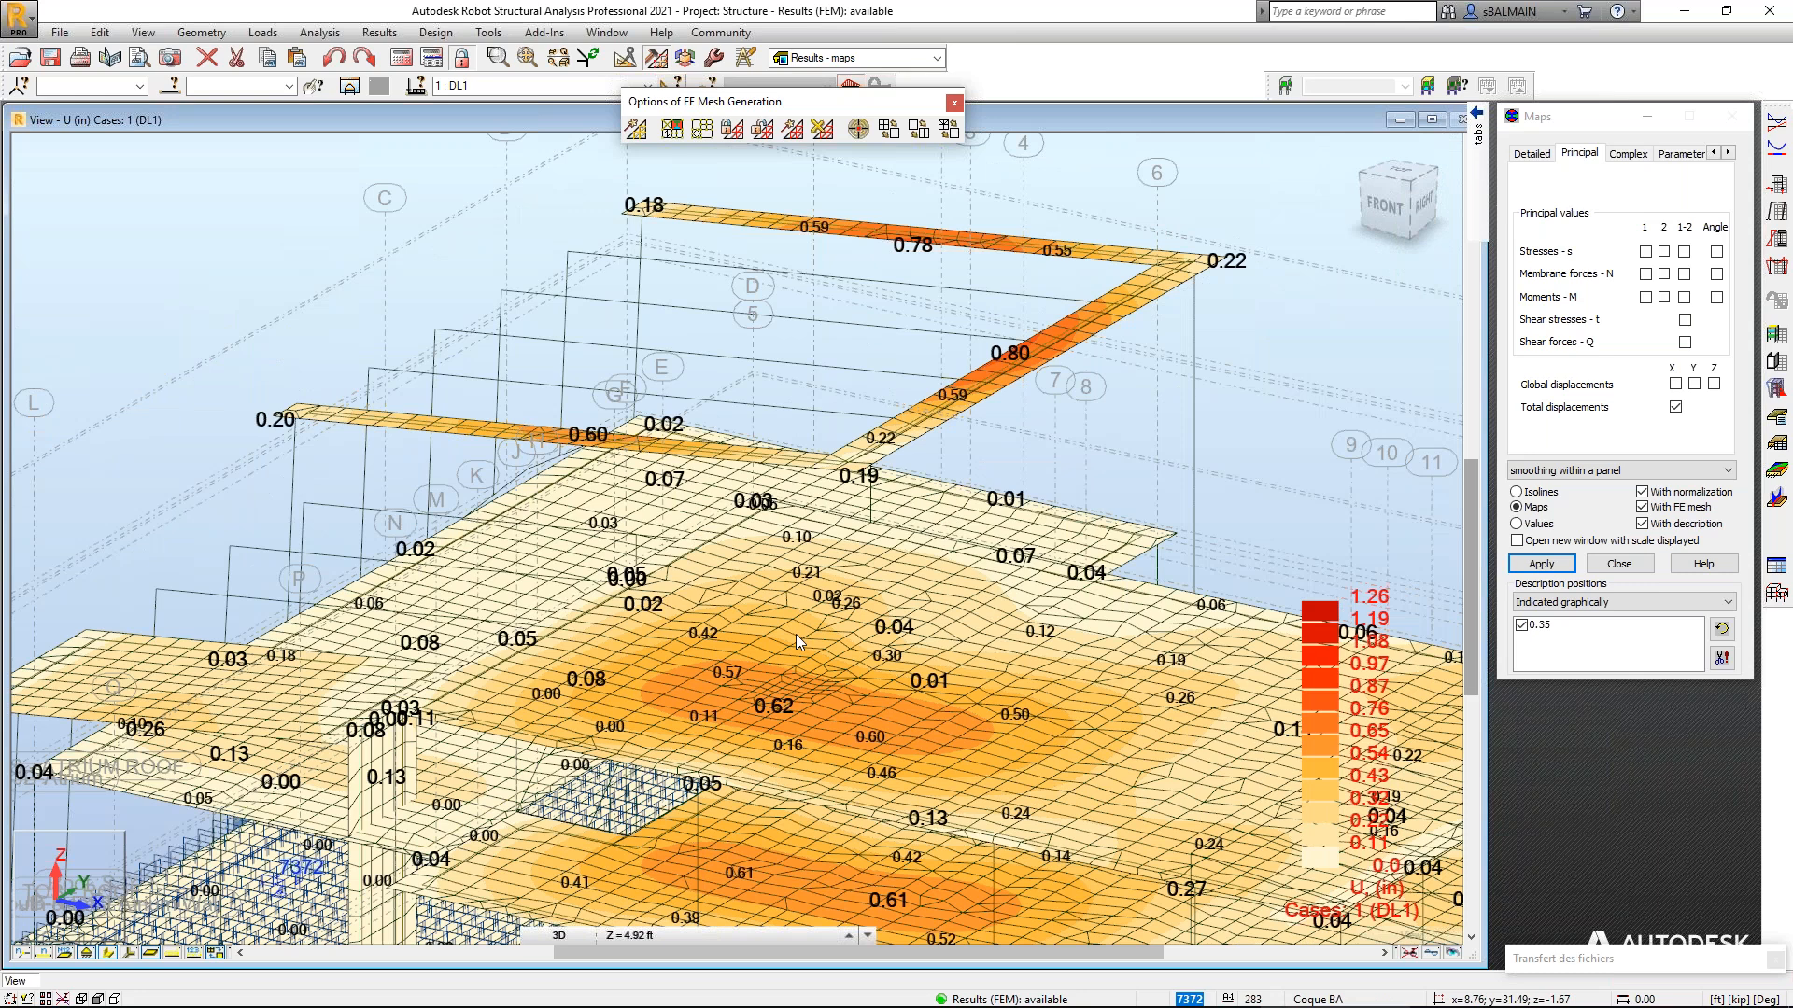
scroll(1068, 361, "up", 2)
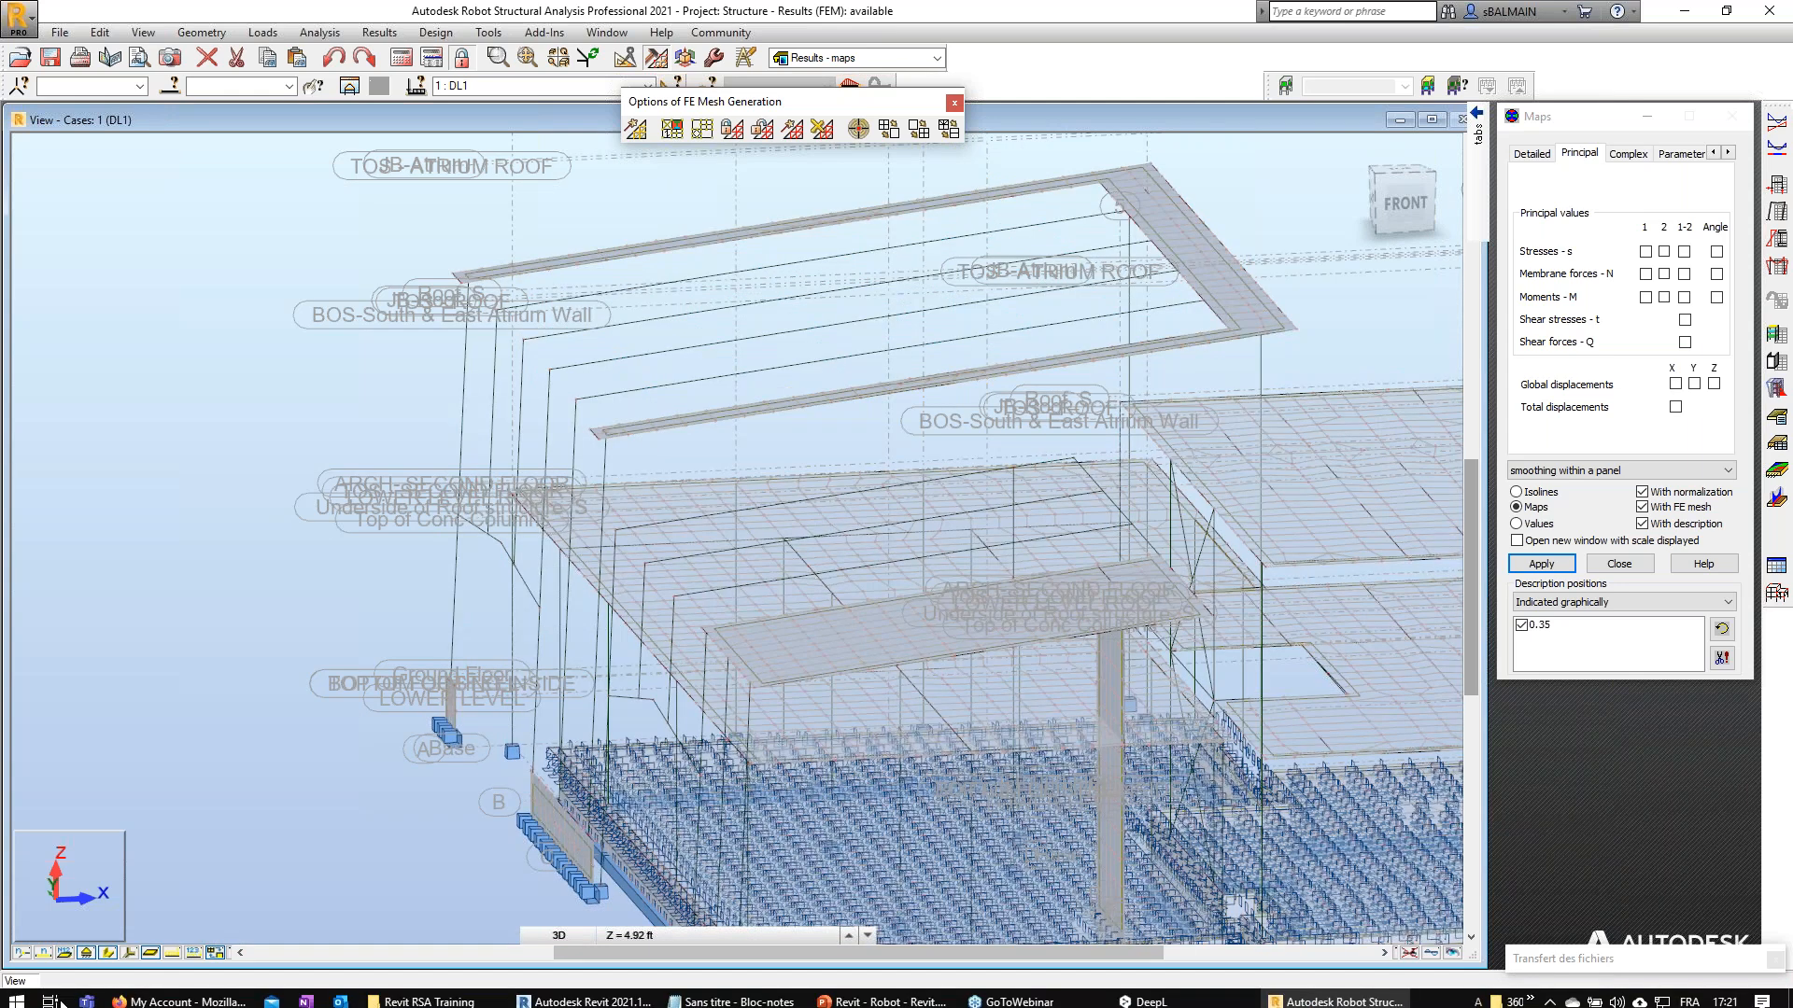
Switch to the Results - diagrams layout and display the exact deformation for bars under load case DL1.
left_click(937, 58)
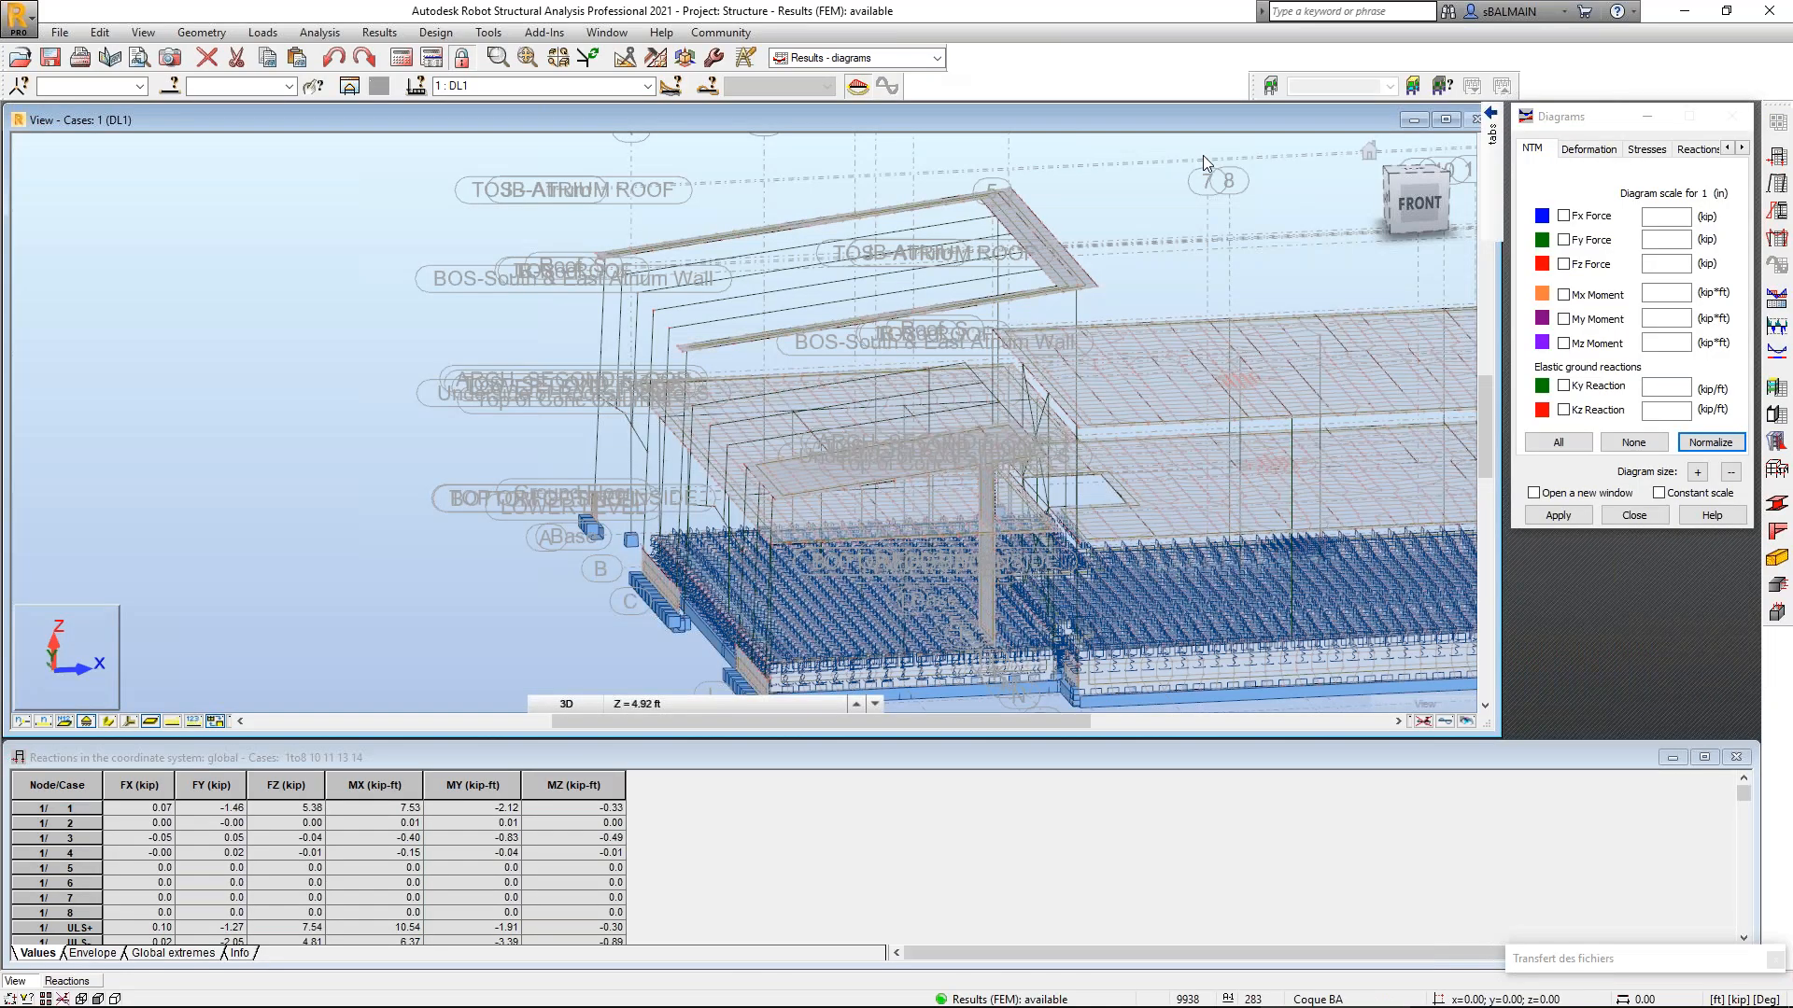
left_click(436, 32)
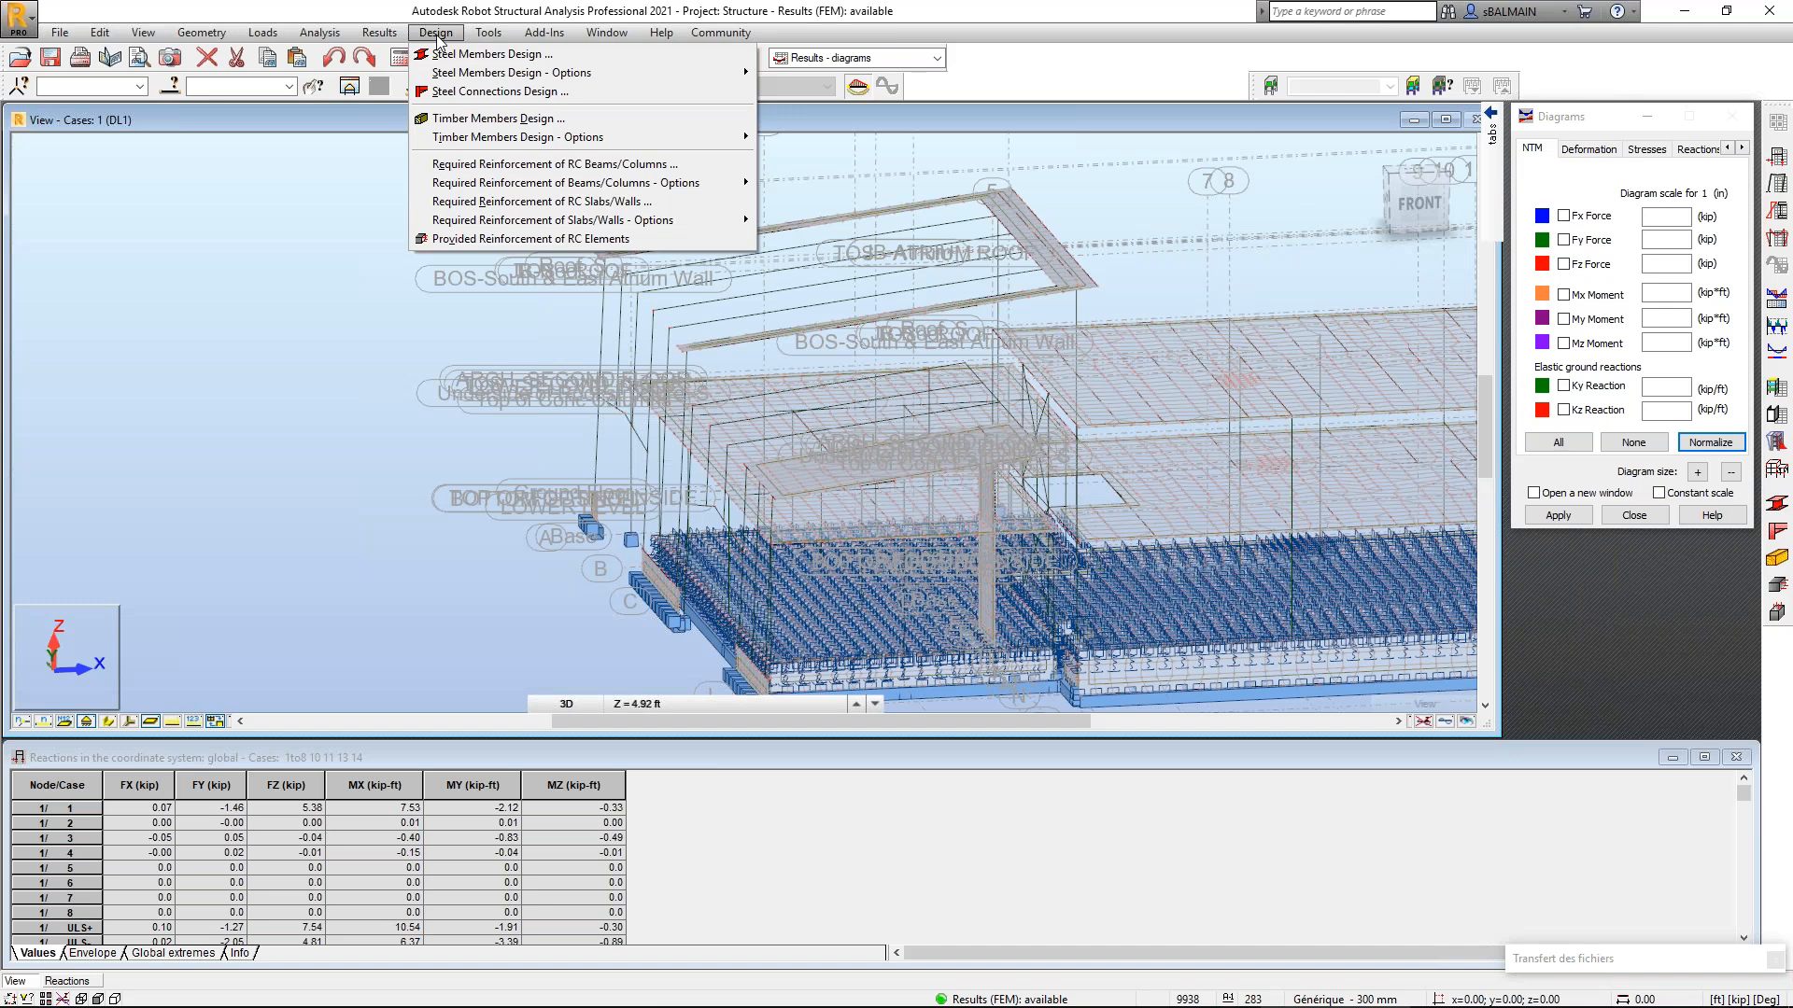
mouse_move(393, 34)
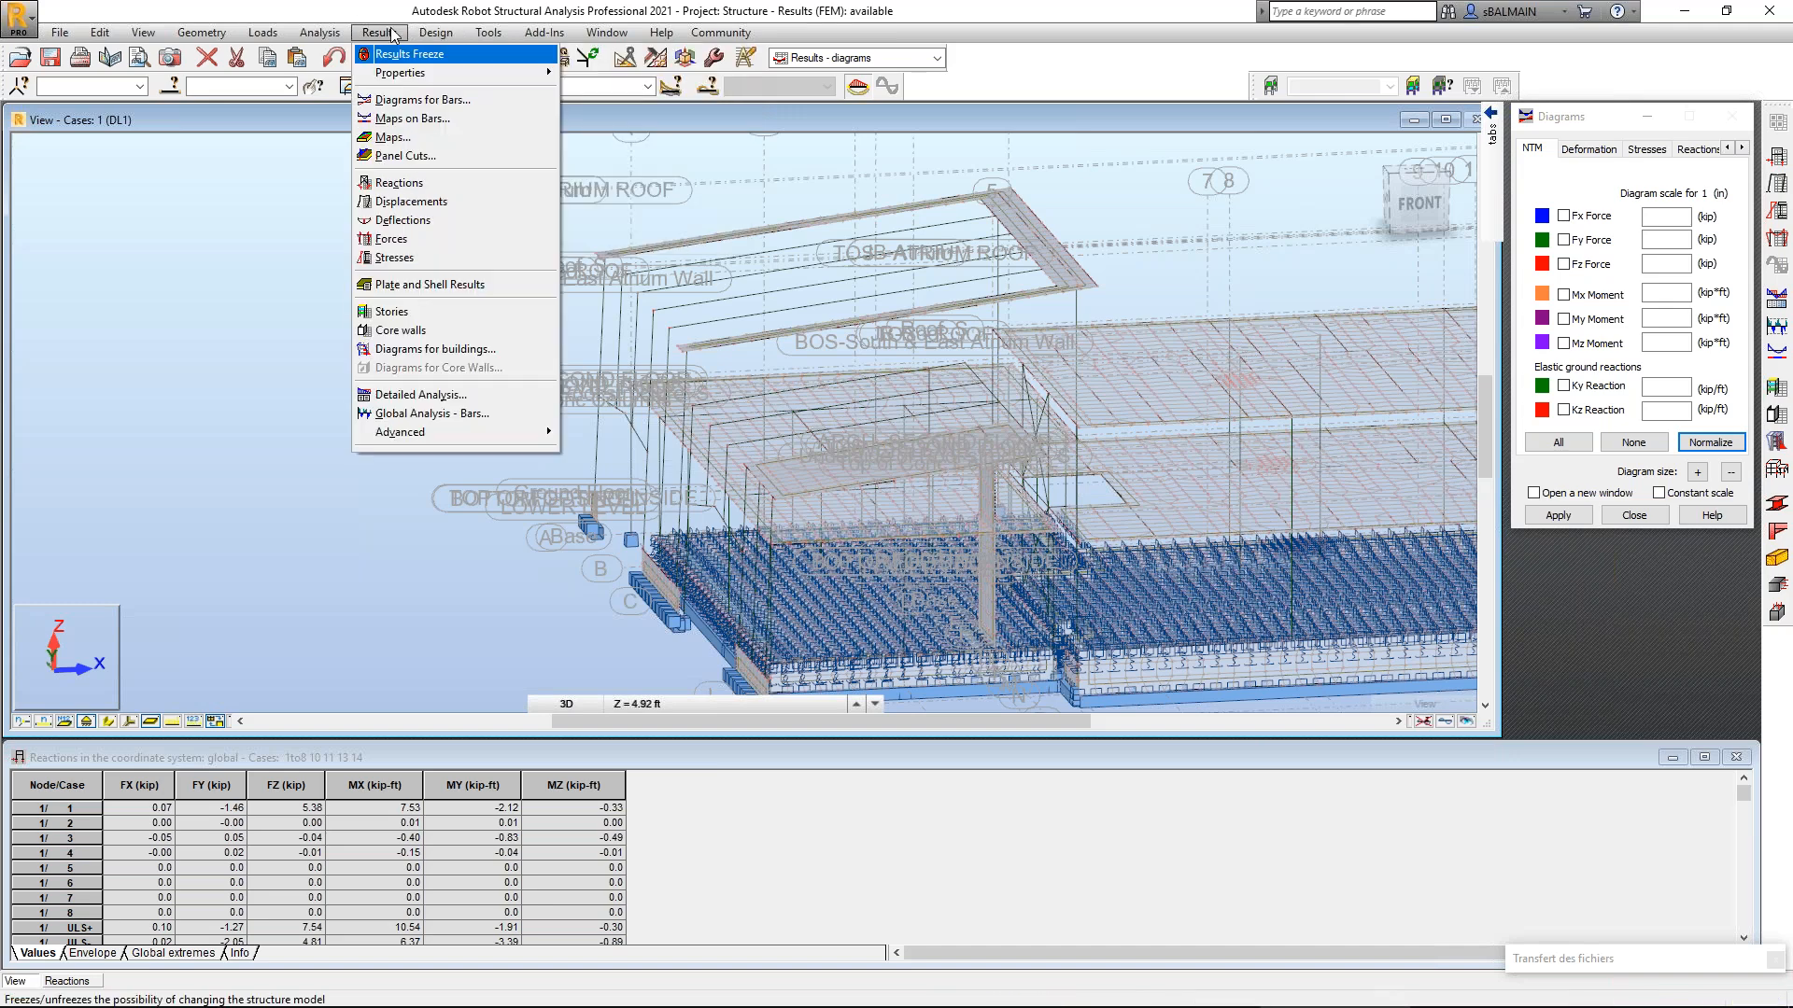
left_click(1589, 149)
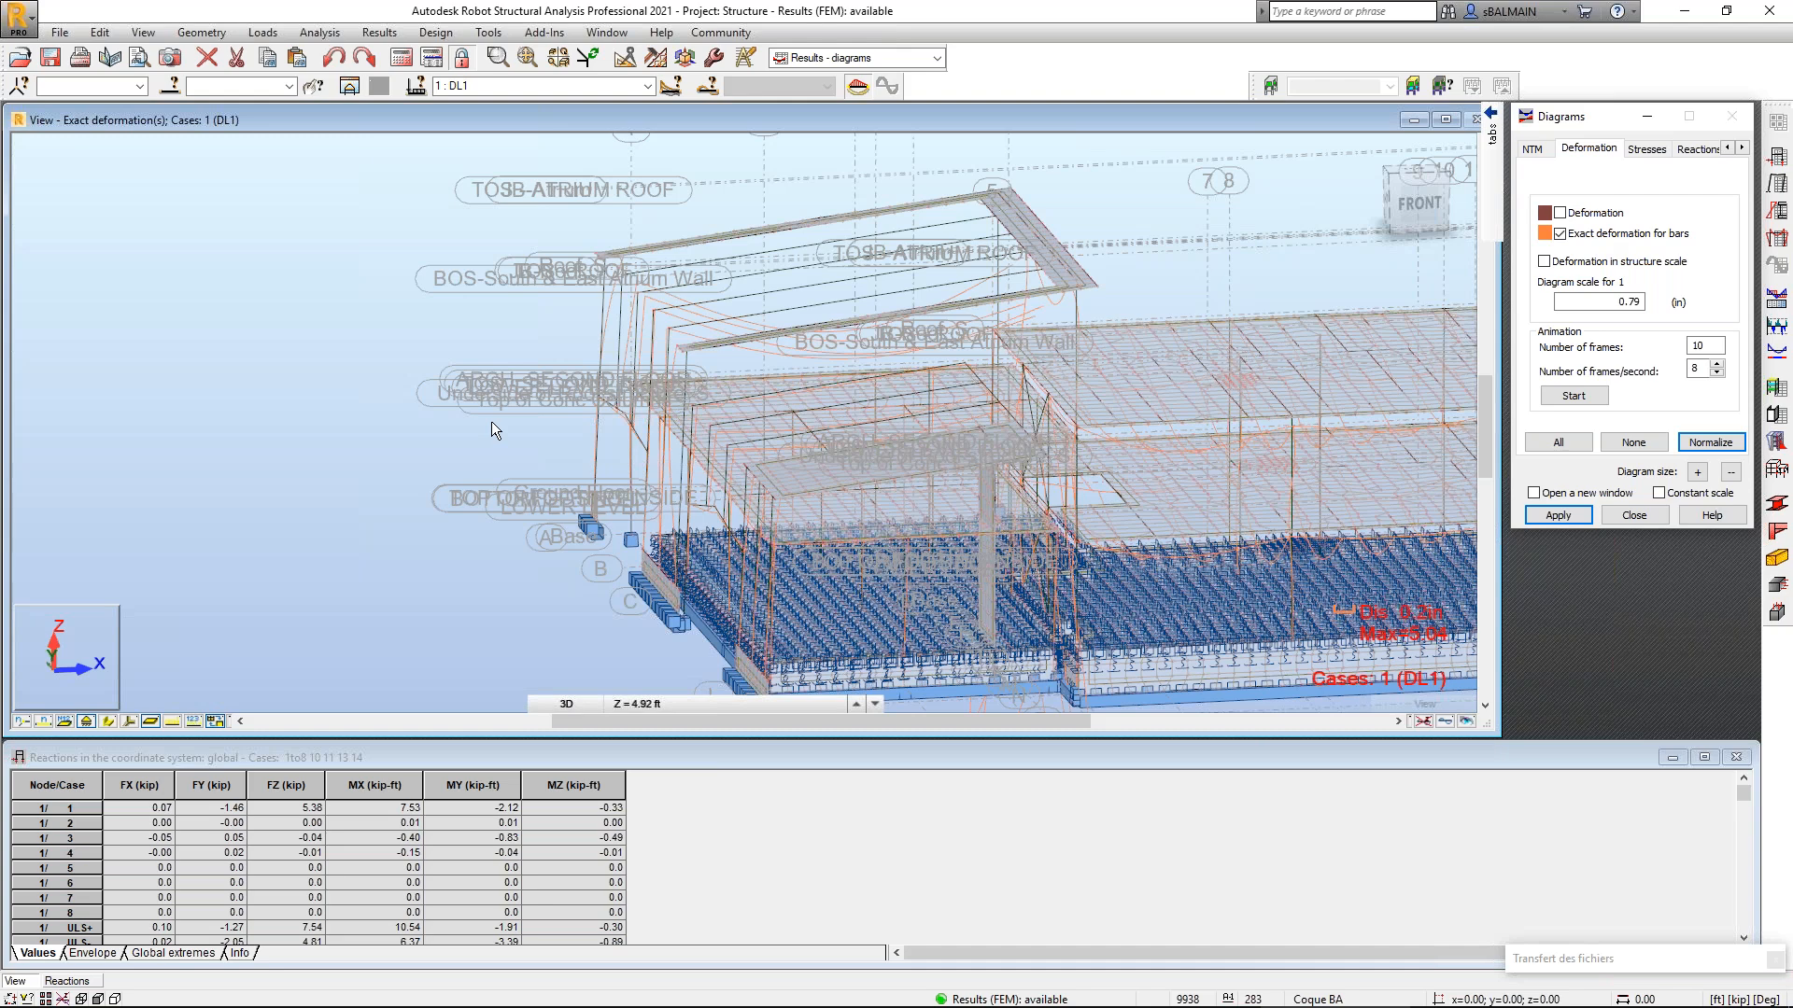
middle_click_drag(491, 422, 353, 408)
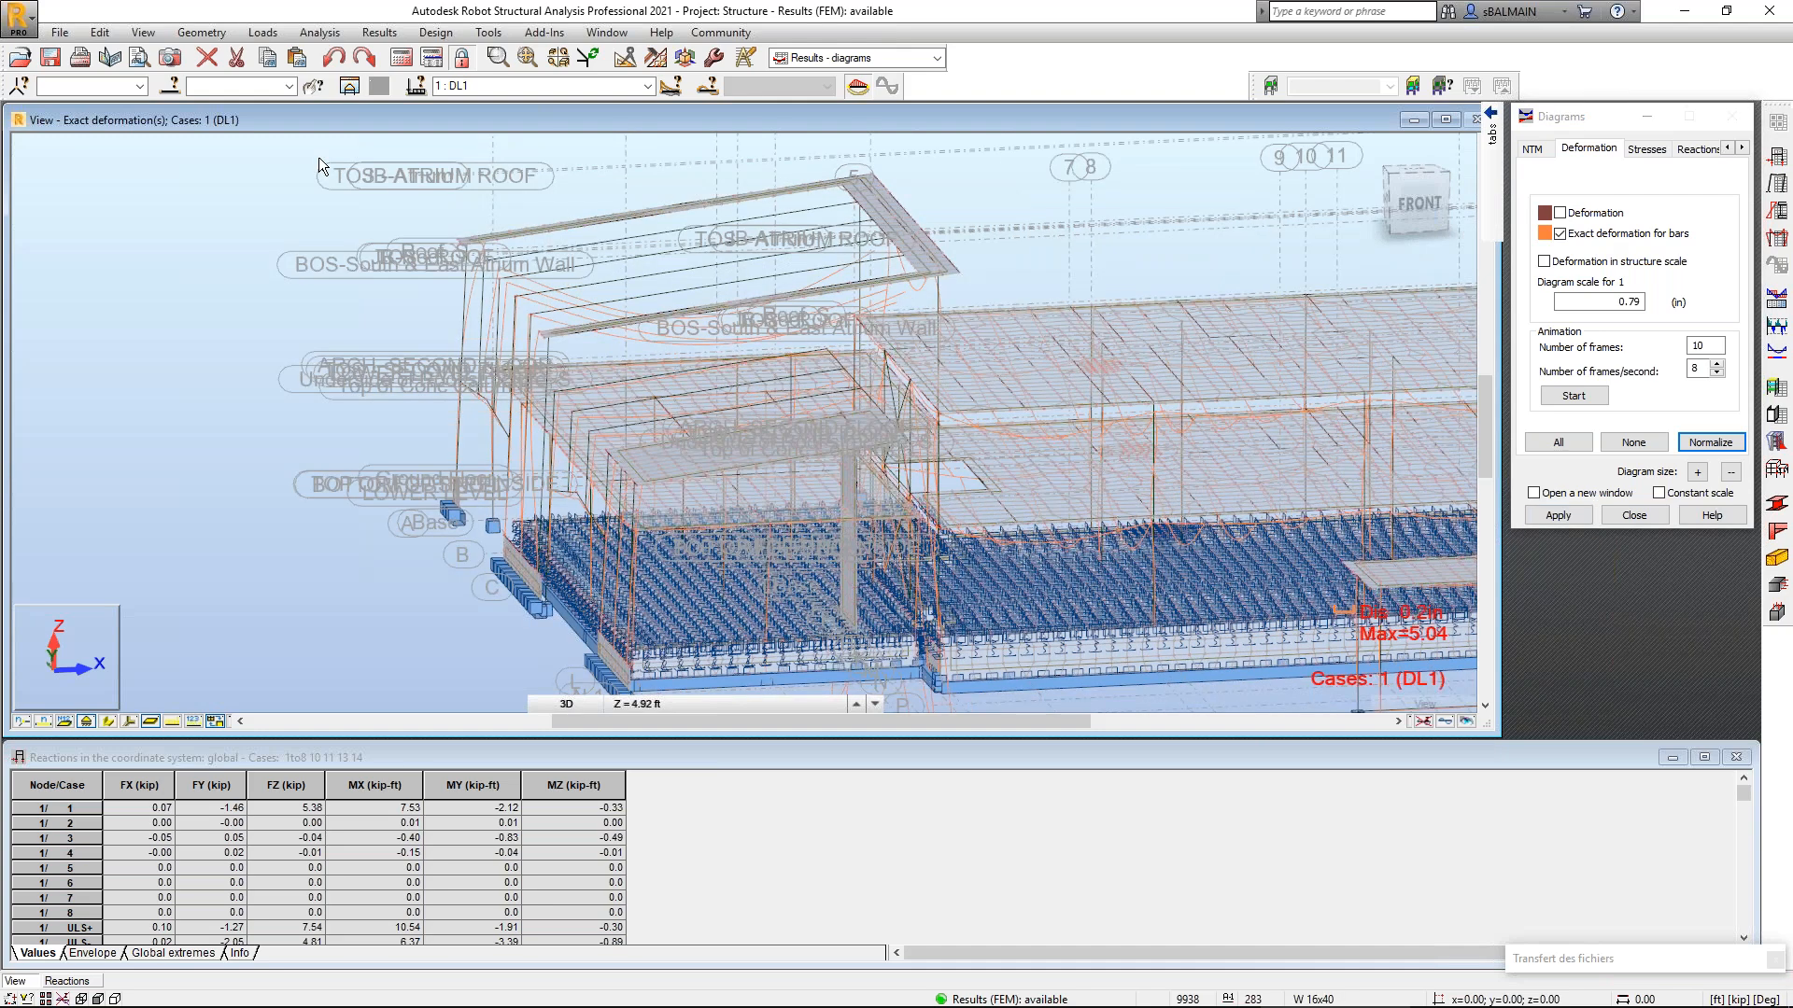
Isolate all bars in a separate, enlarged view and inspect their deformation in 3D with section shapes shown.
key("ctrl+a")
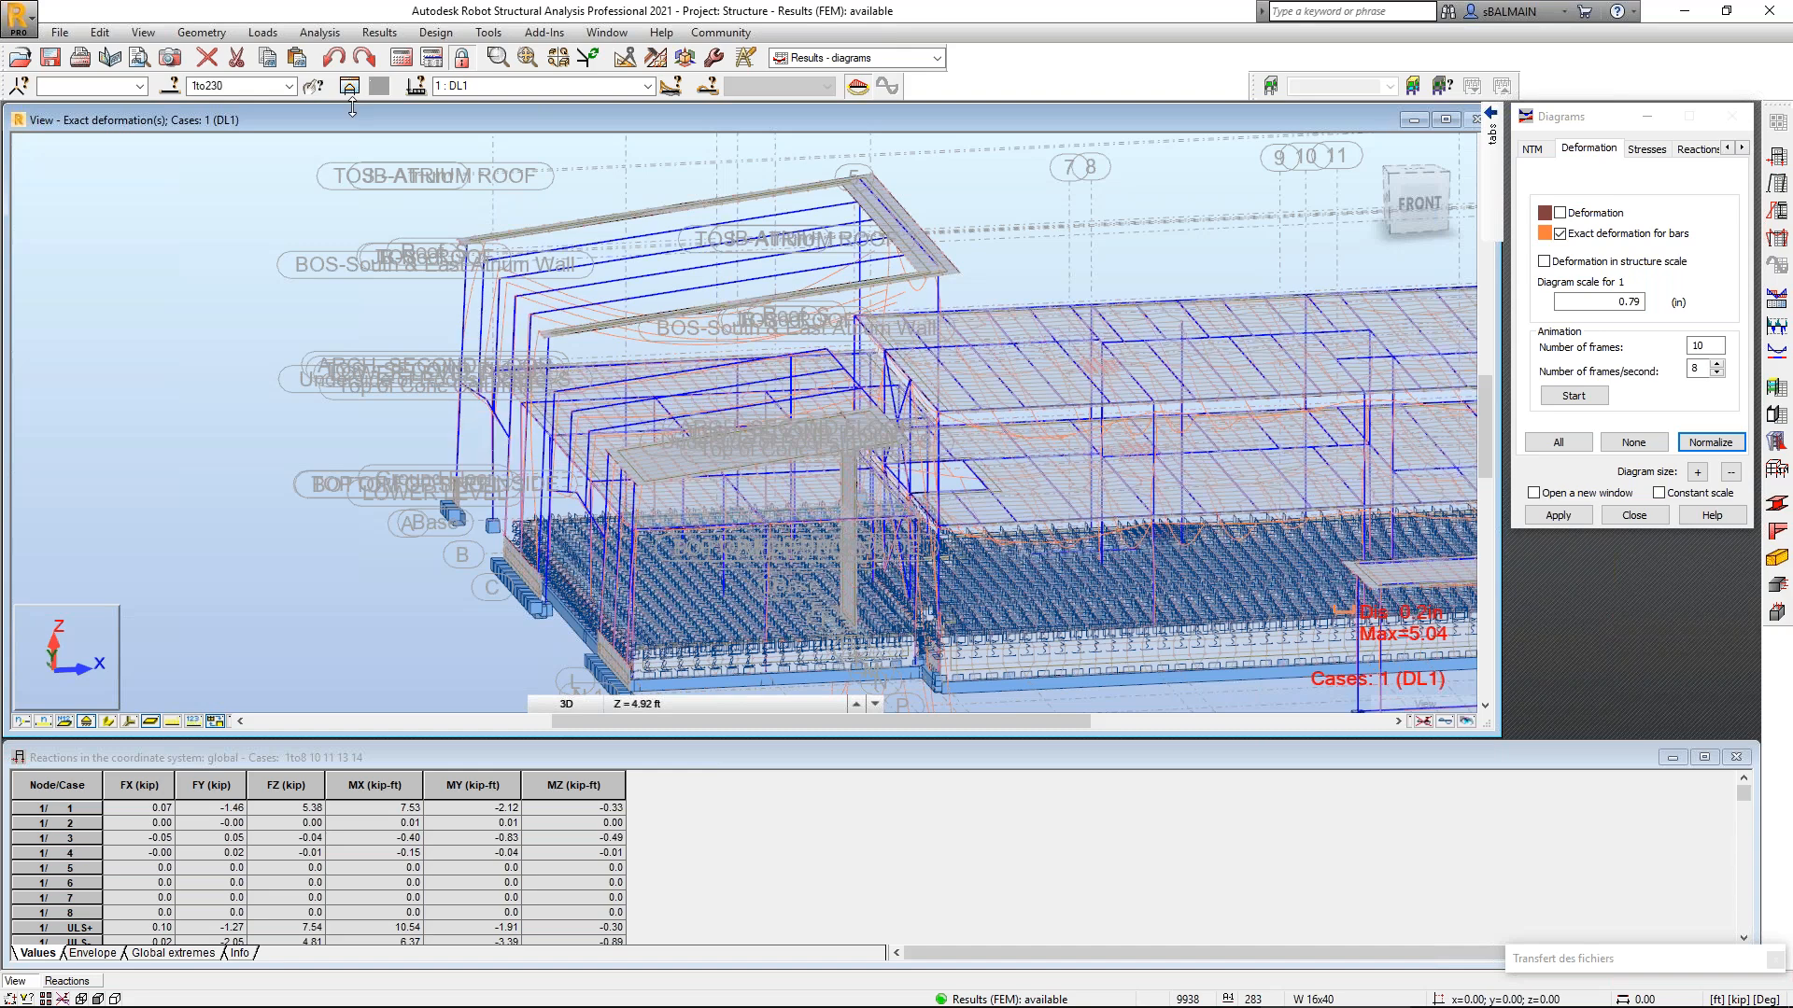
left_click(349, 86)
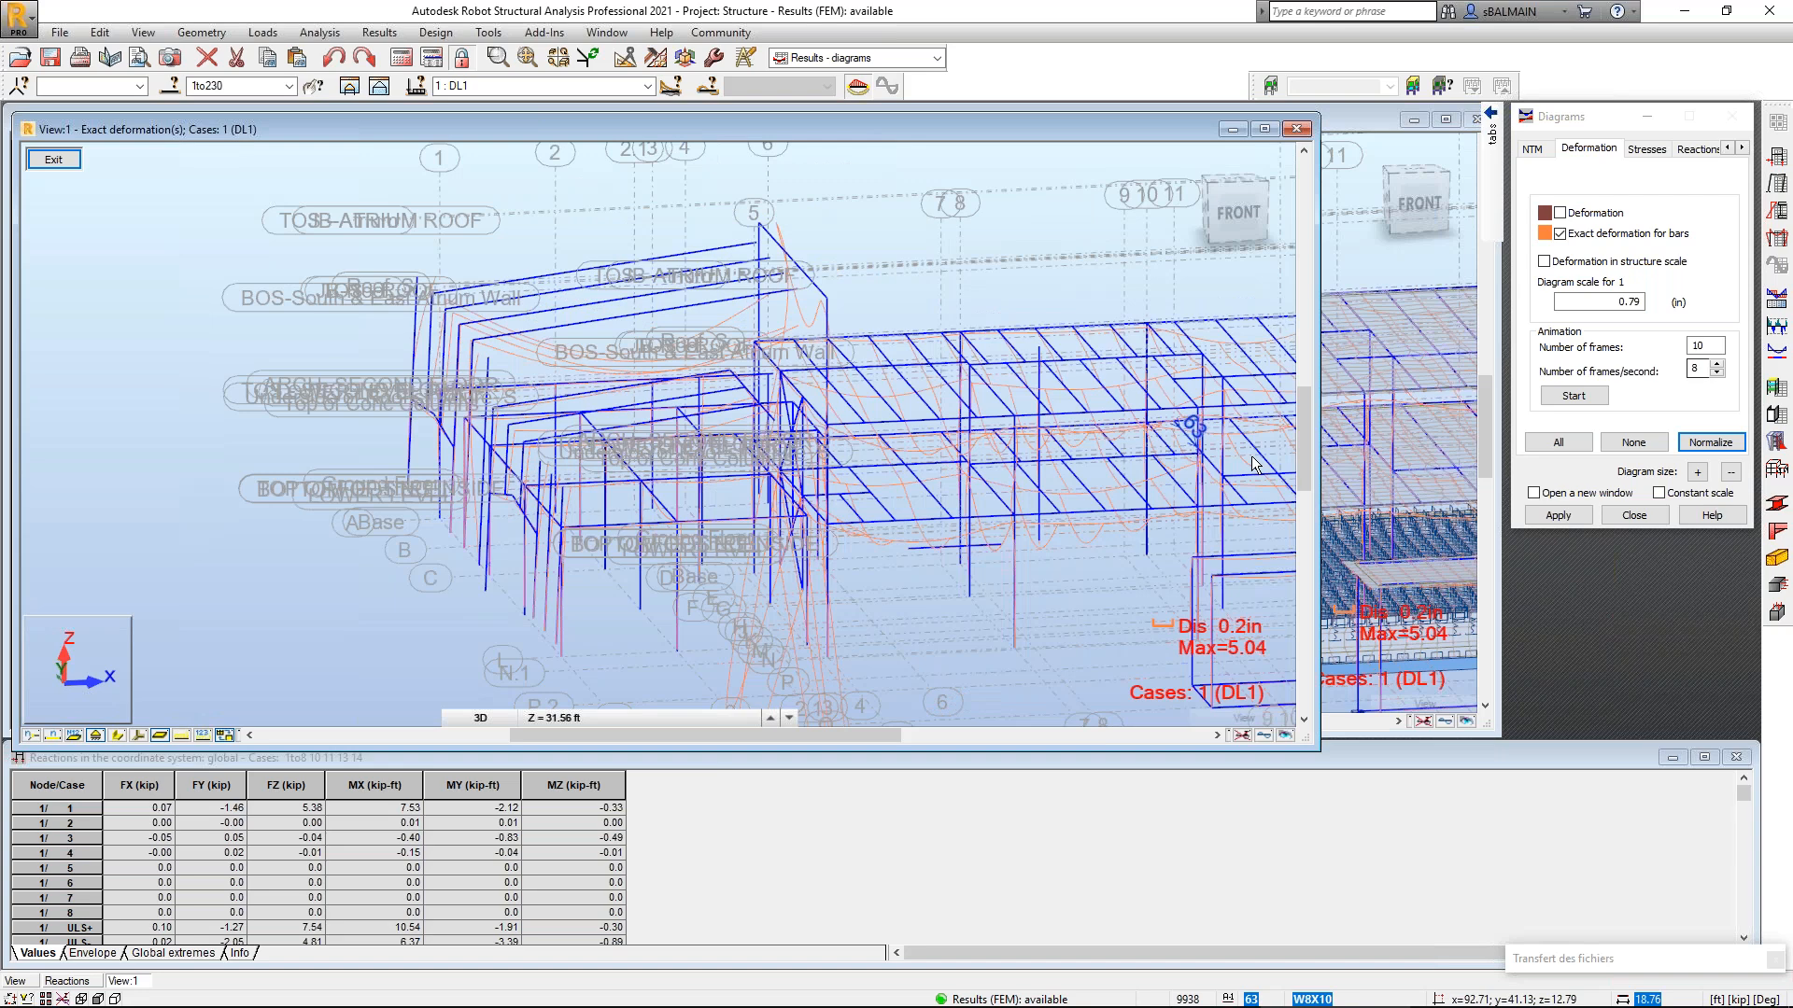
left_click_drag(1318, 748, 1491, 747)
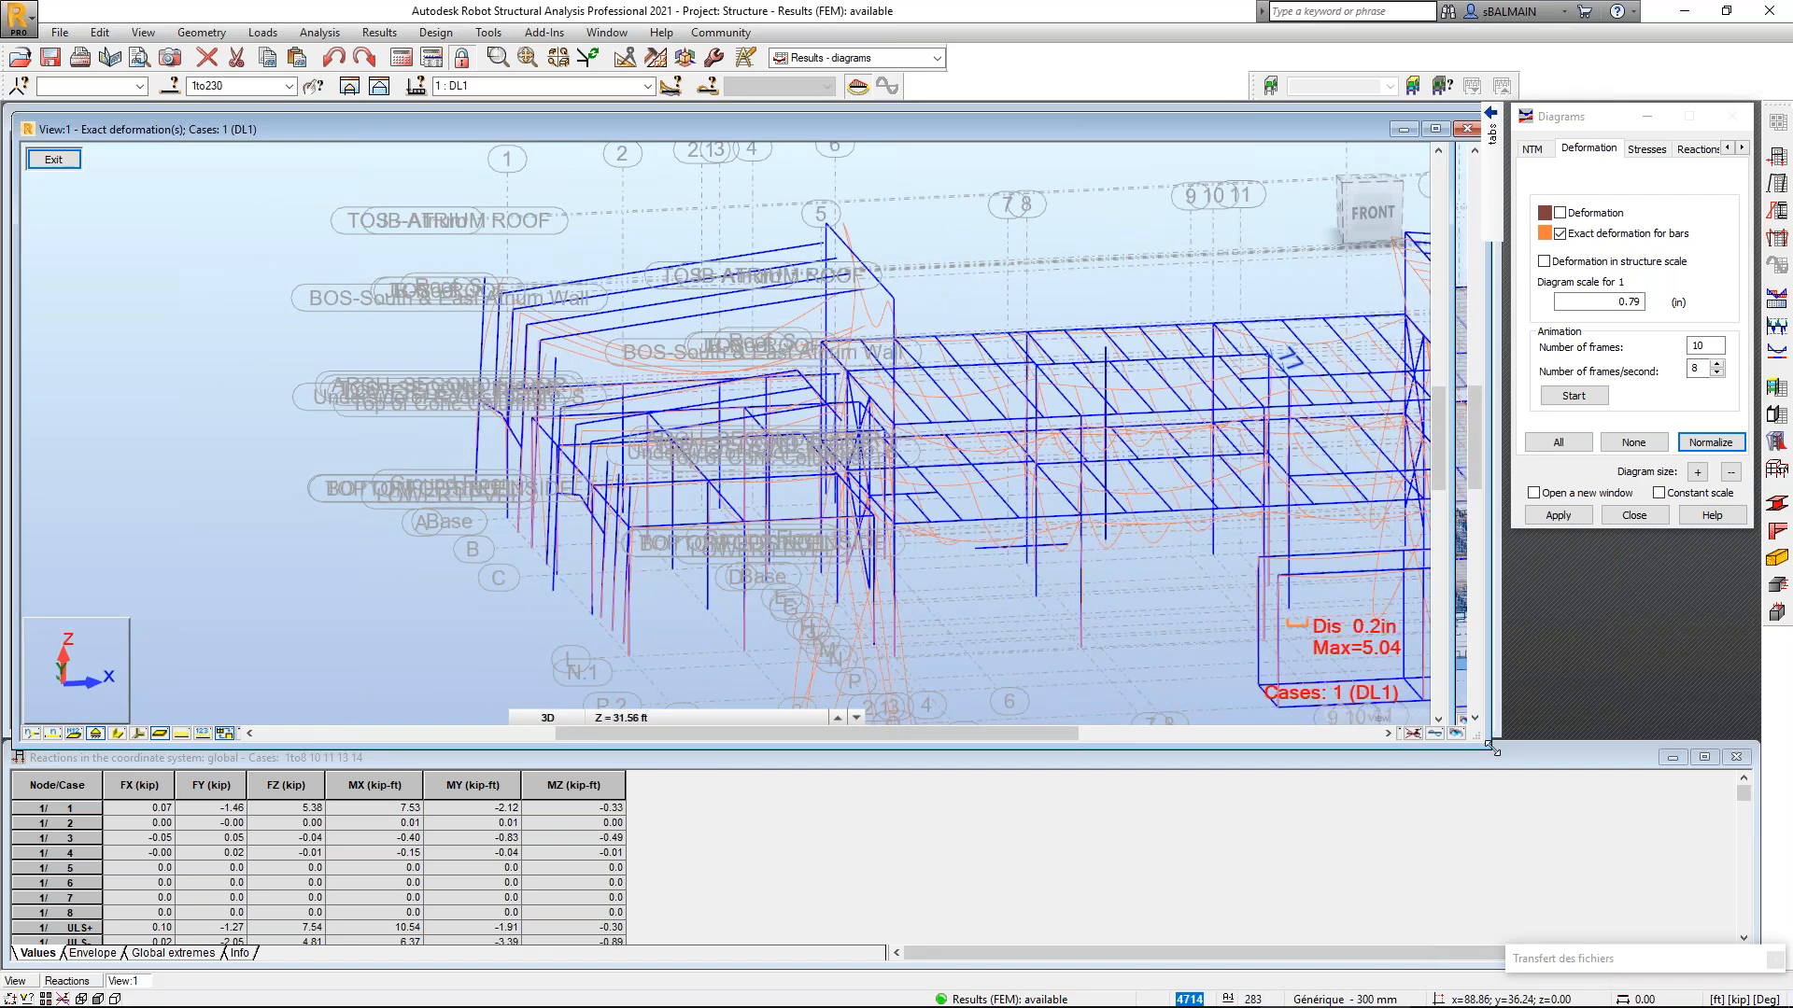
left_click_drag(1491, 747, 1503, 748)
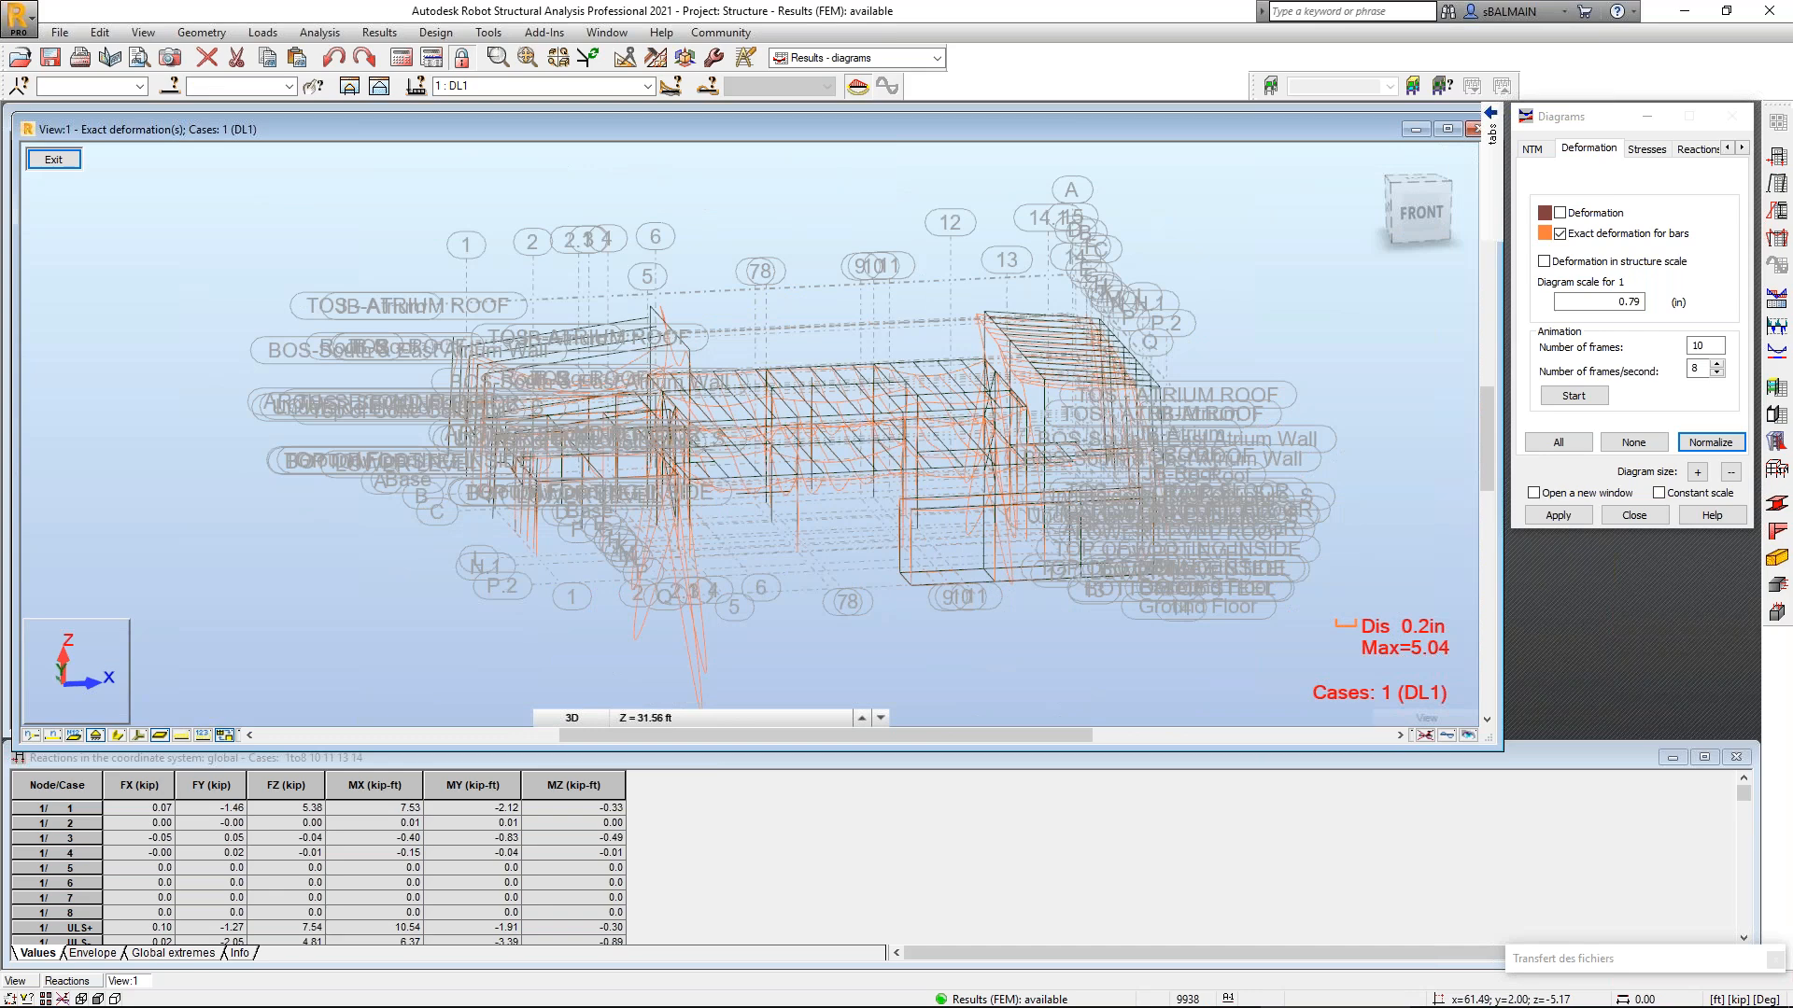
middle_click_drag(654, 448, 789, 463, "shift")
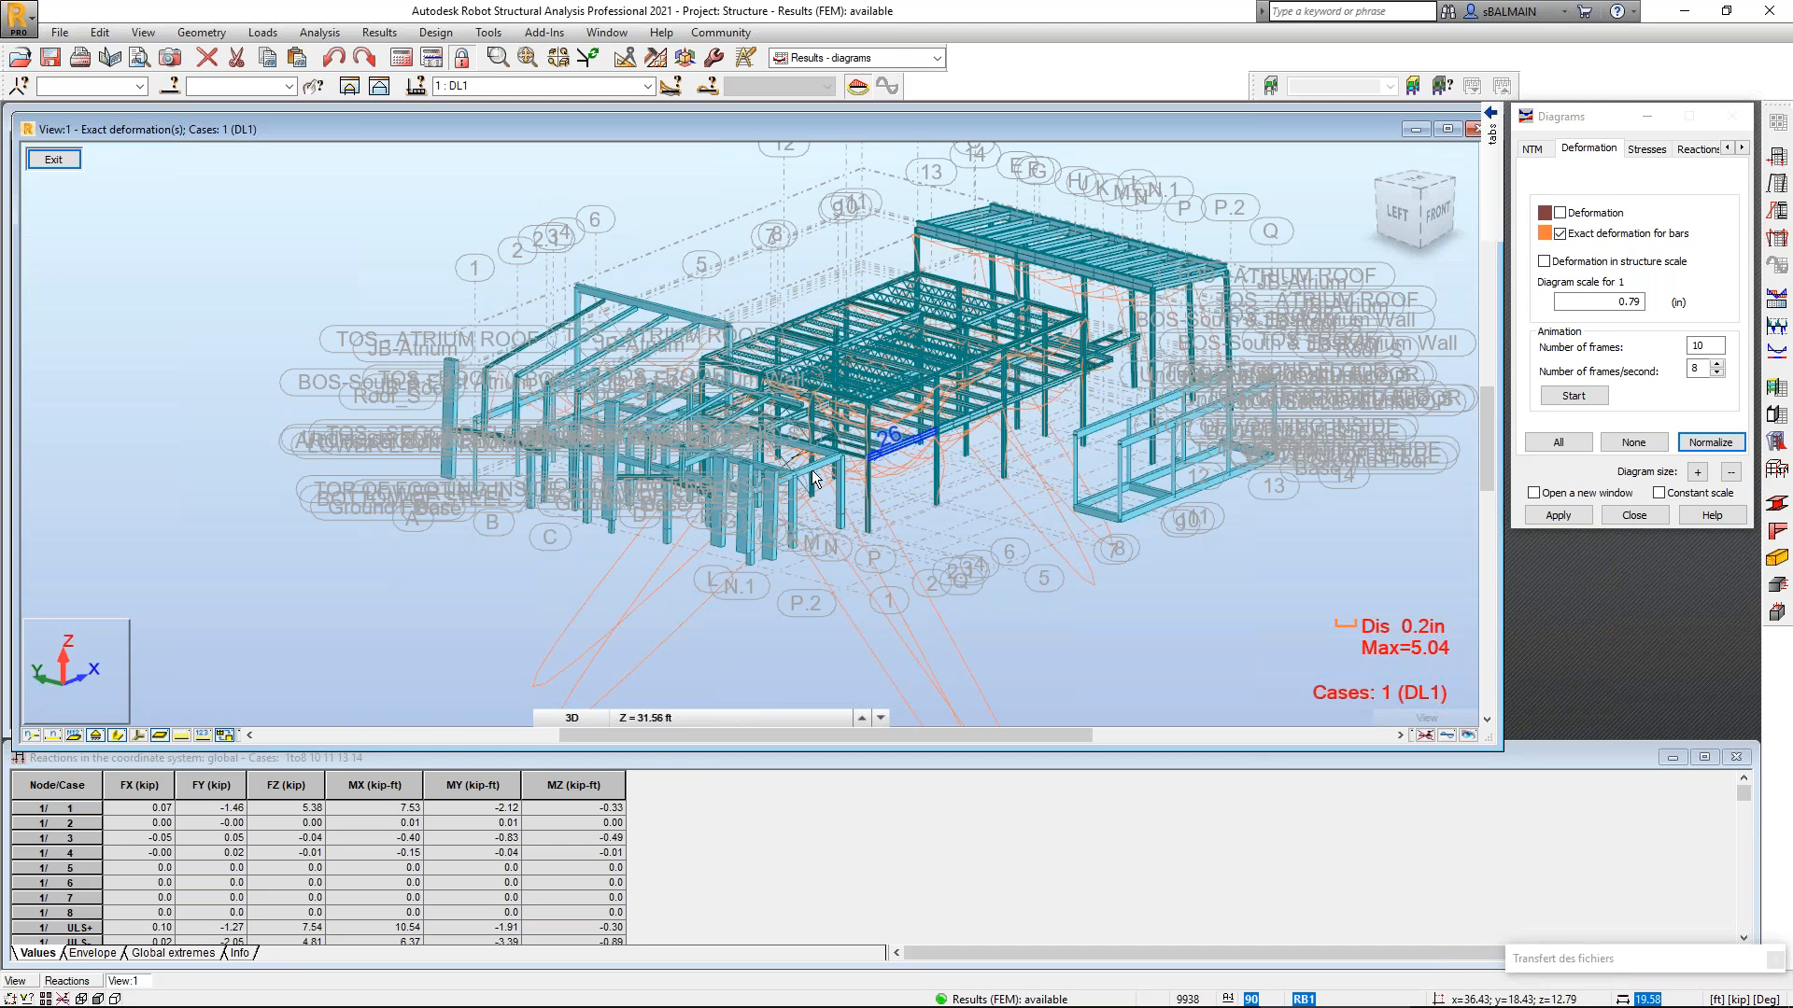
scroll(812, 478, "up", 3)
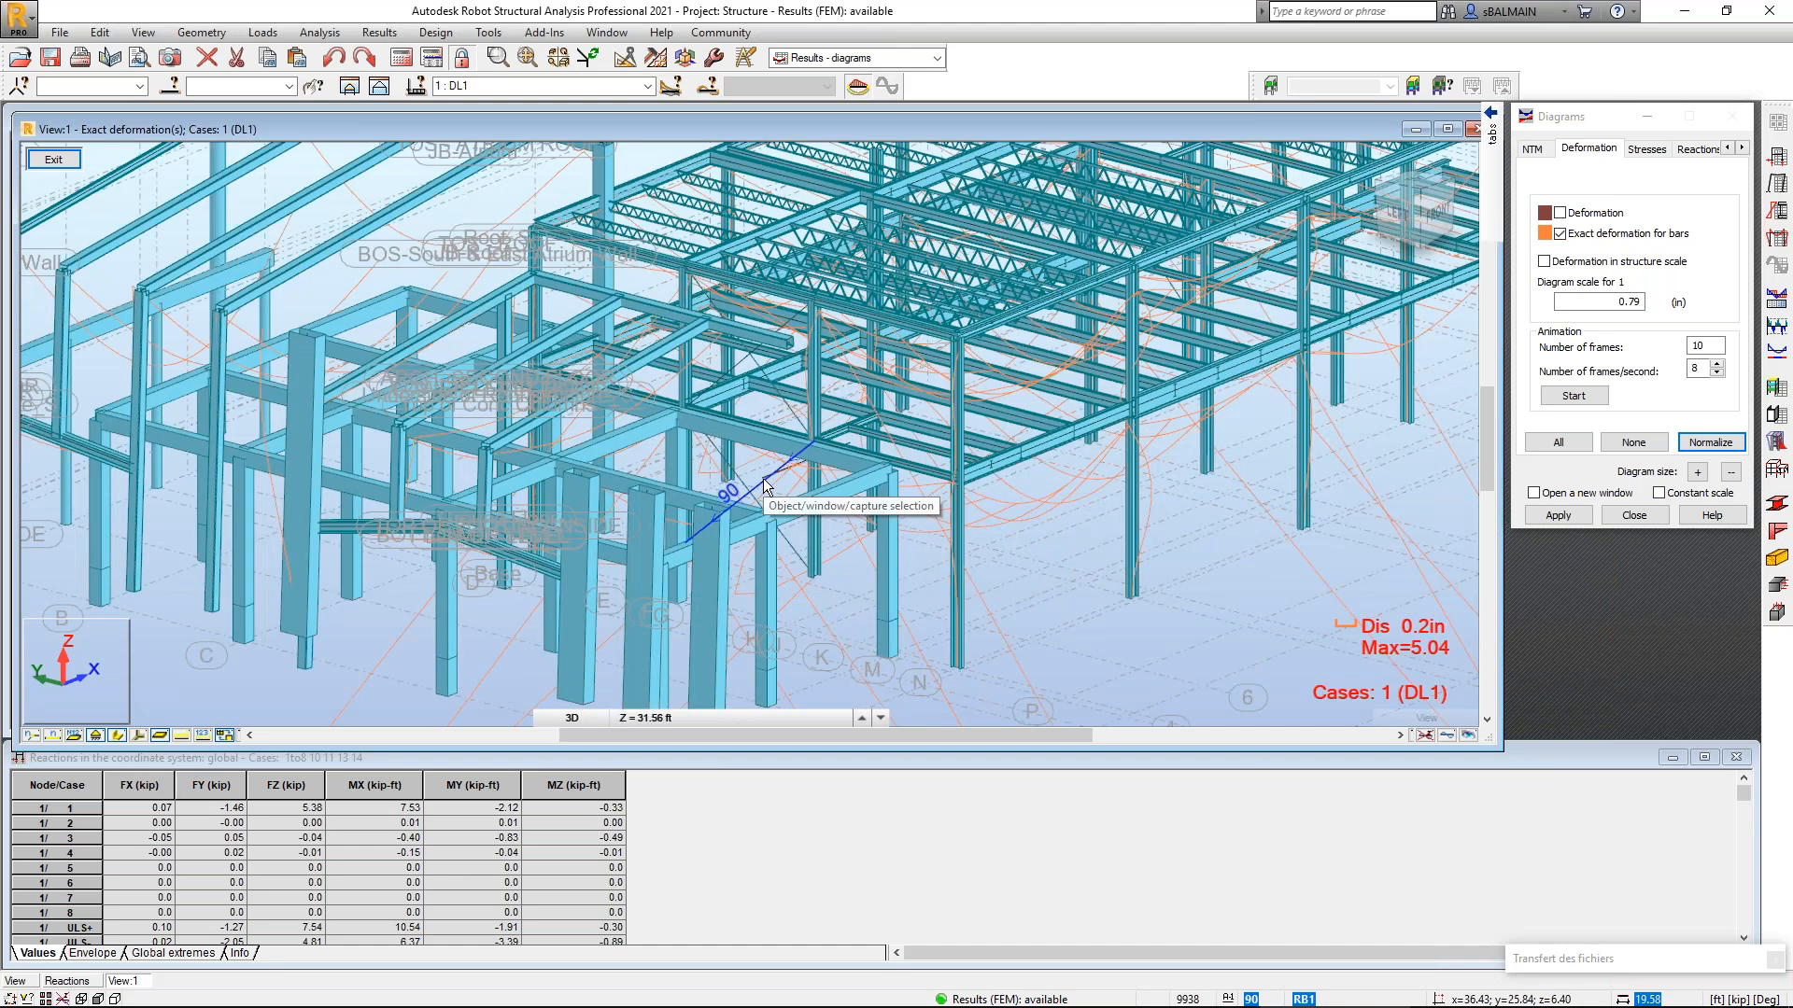
scroll(763, 480, "down", 4)
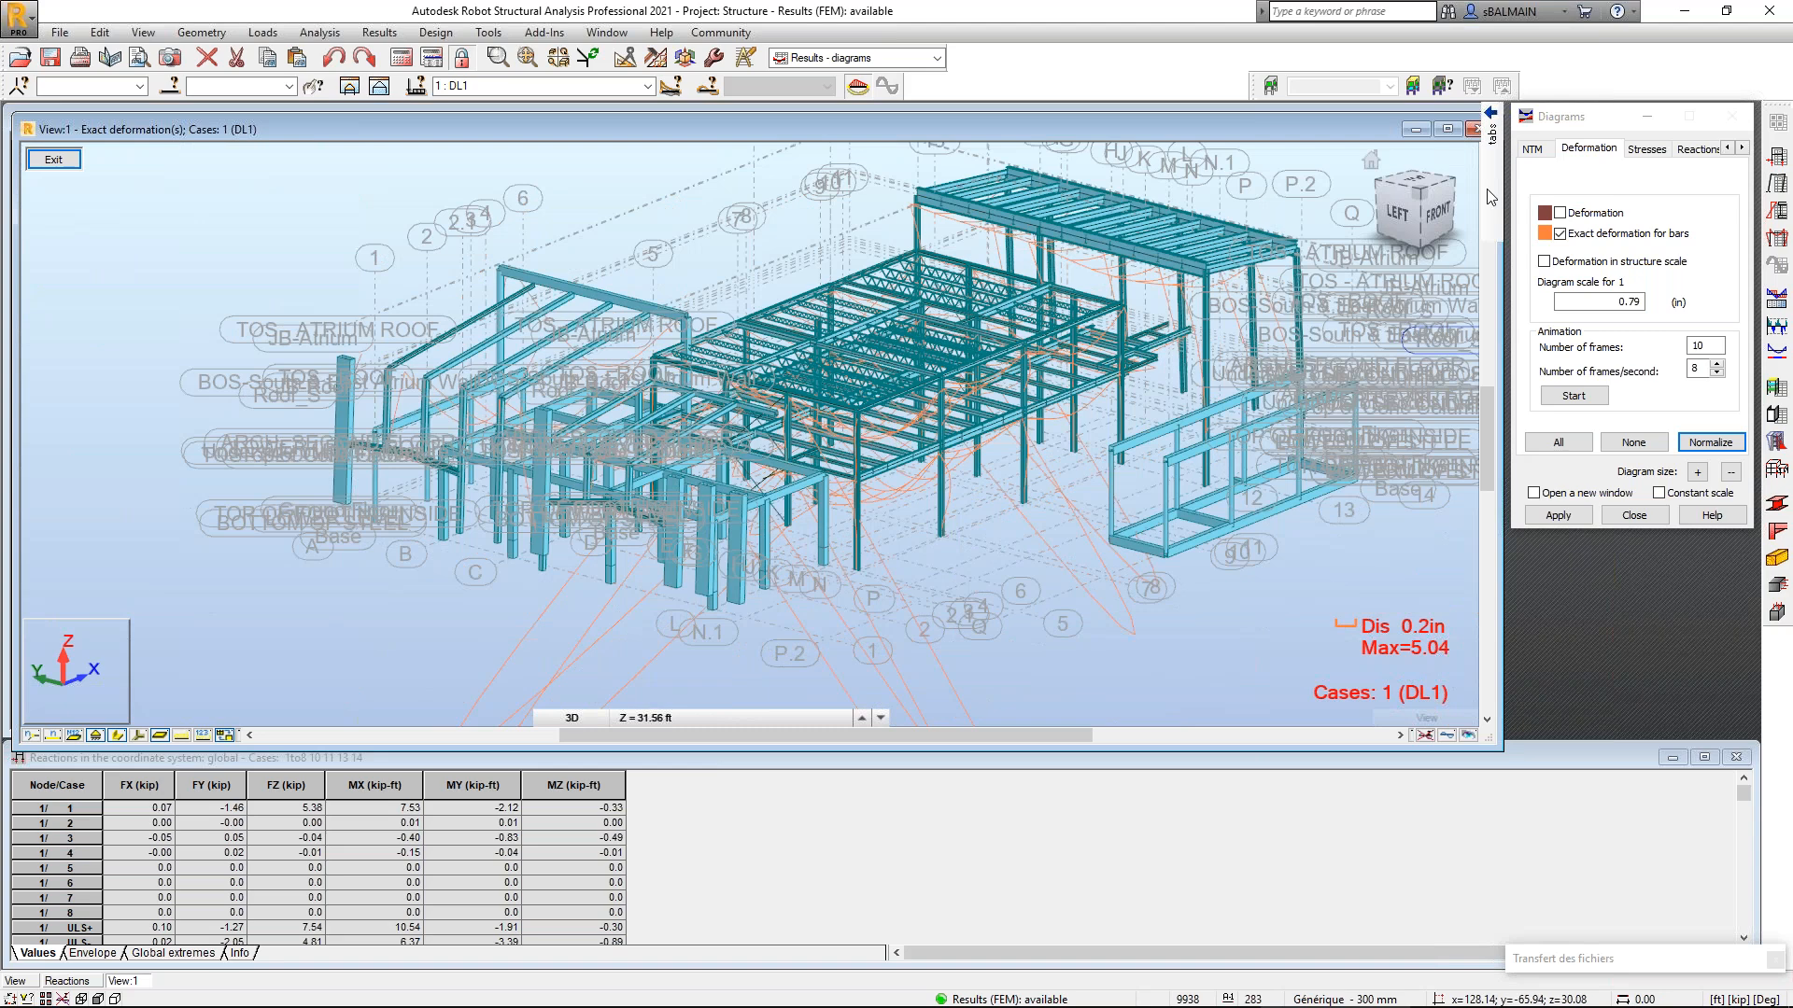
Apply value labels at local extremes to the bar deformation diagrams.
mouse_move(1491, 197)
left_click(1445, 276)
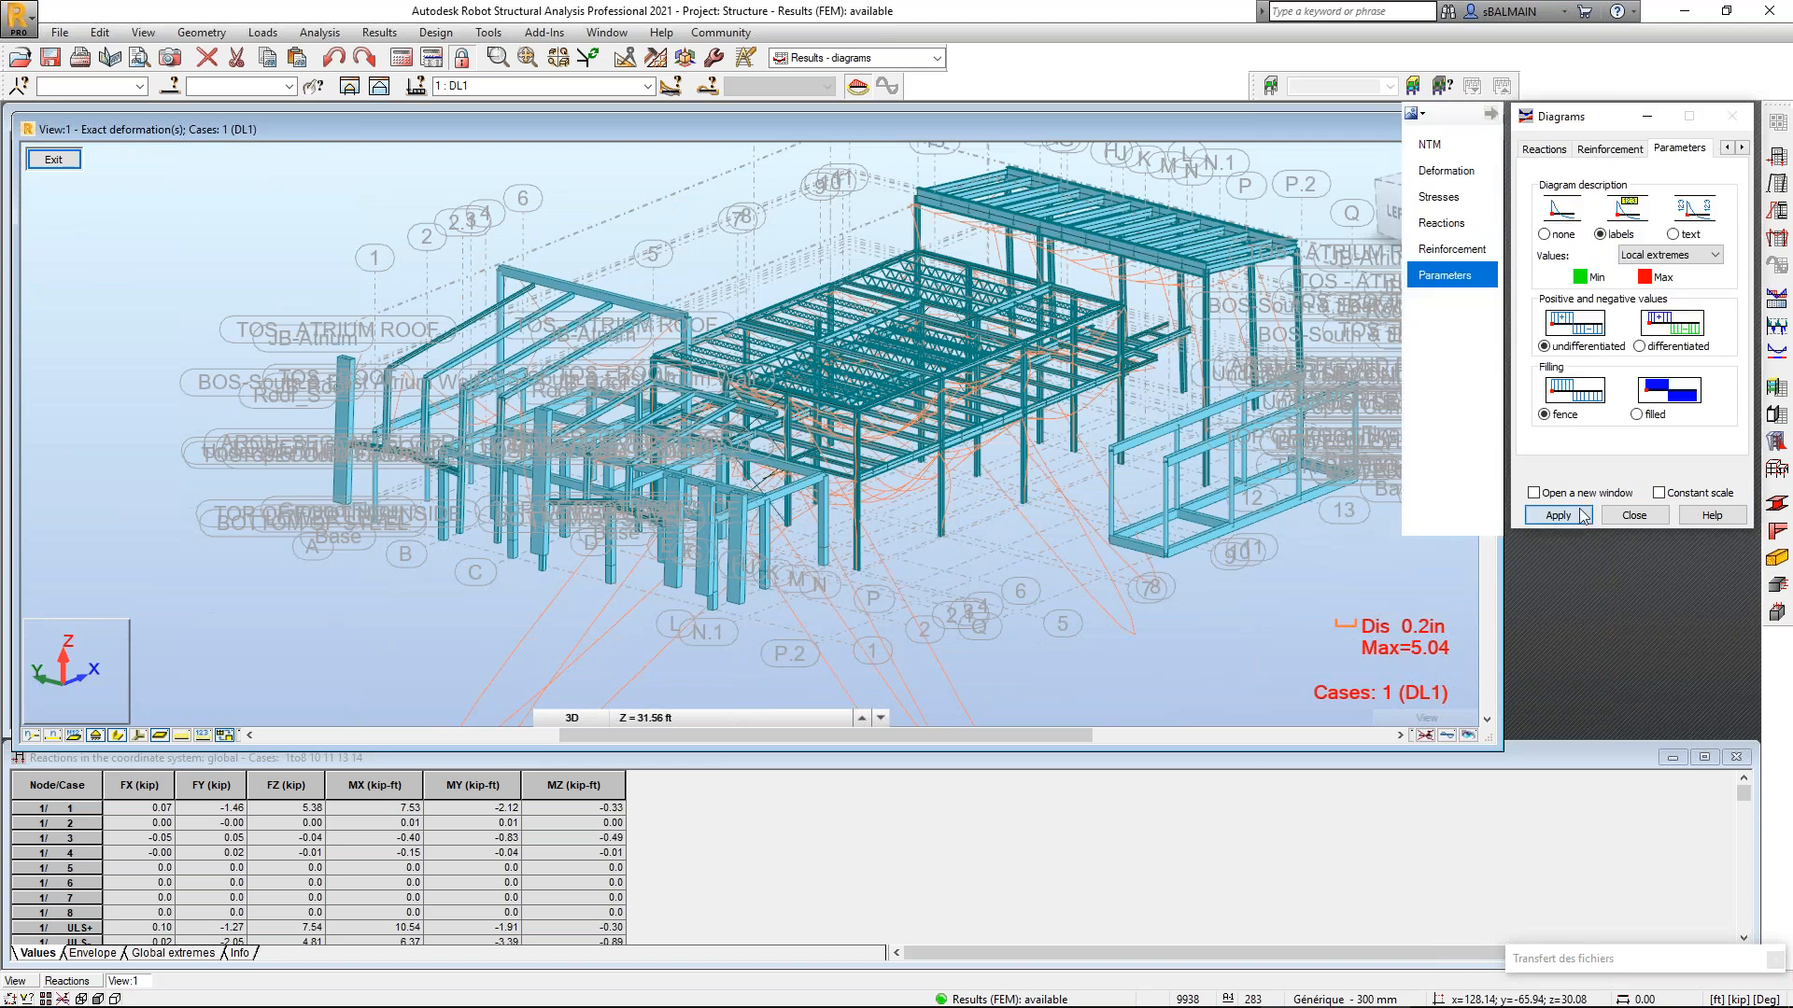
left_click(1581, 513)
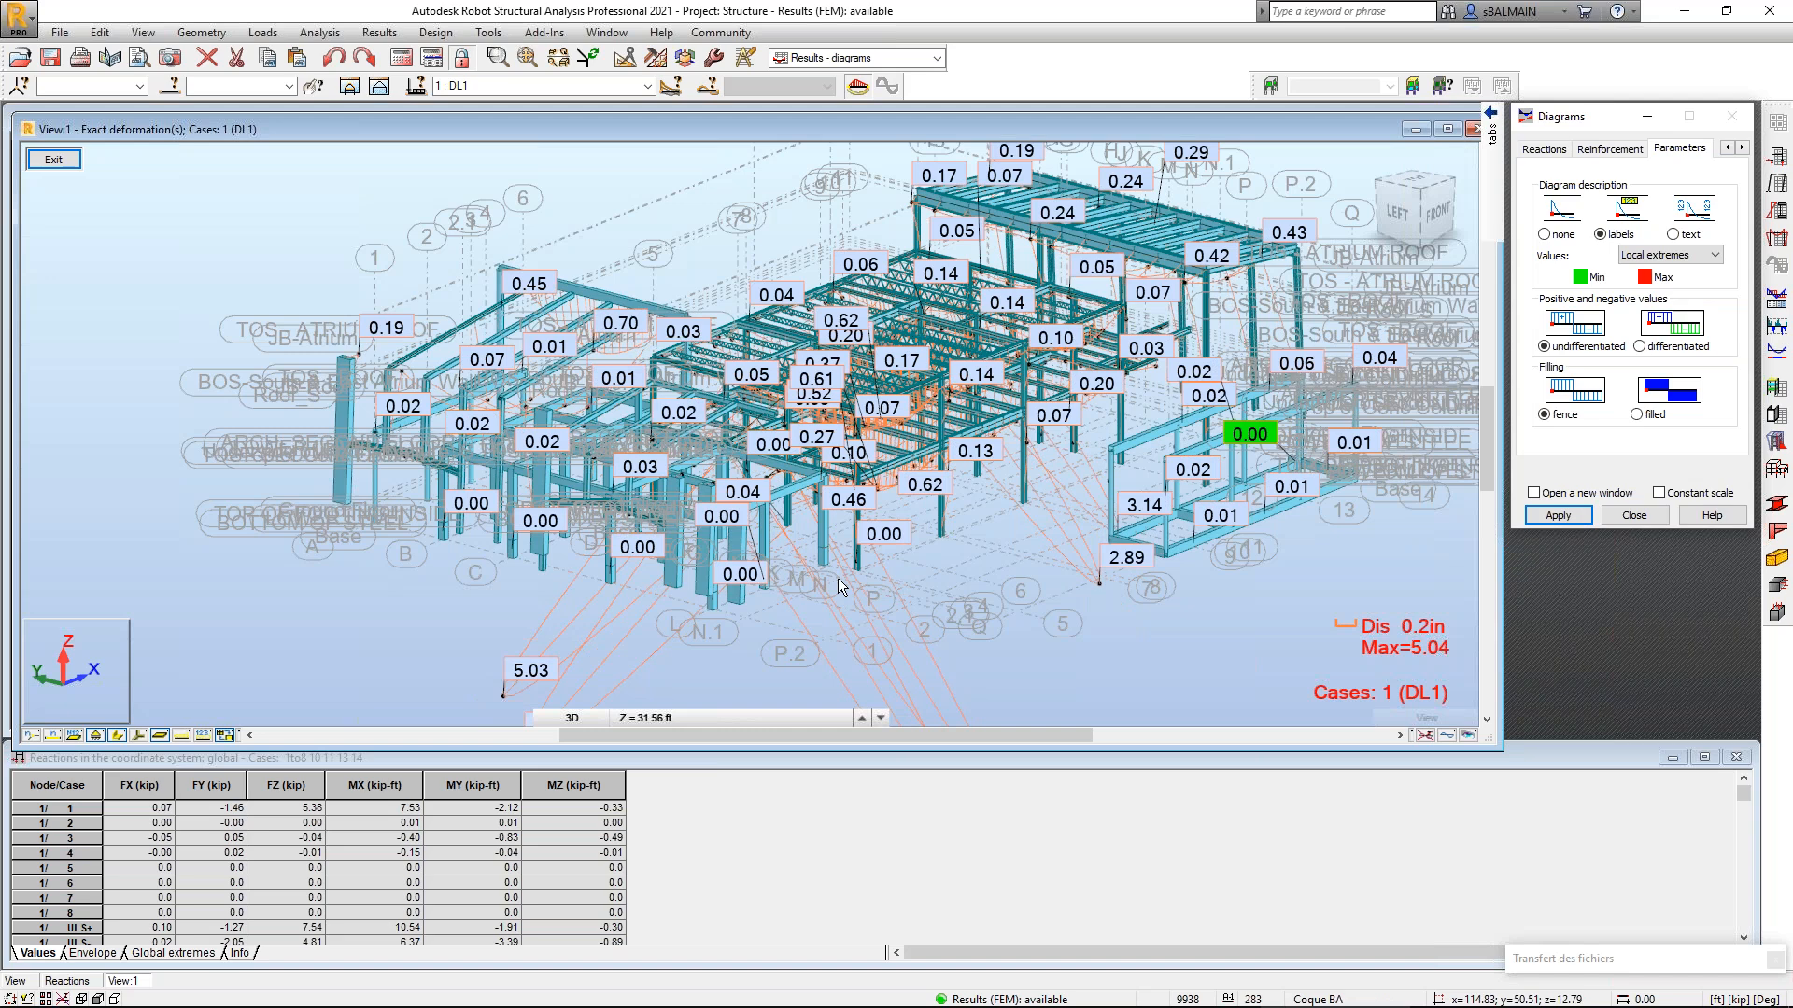
Set the displacement precision to three decimal places in the job preferences and inspect the updated deformation labels.
left_click(488, 32)
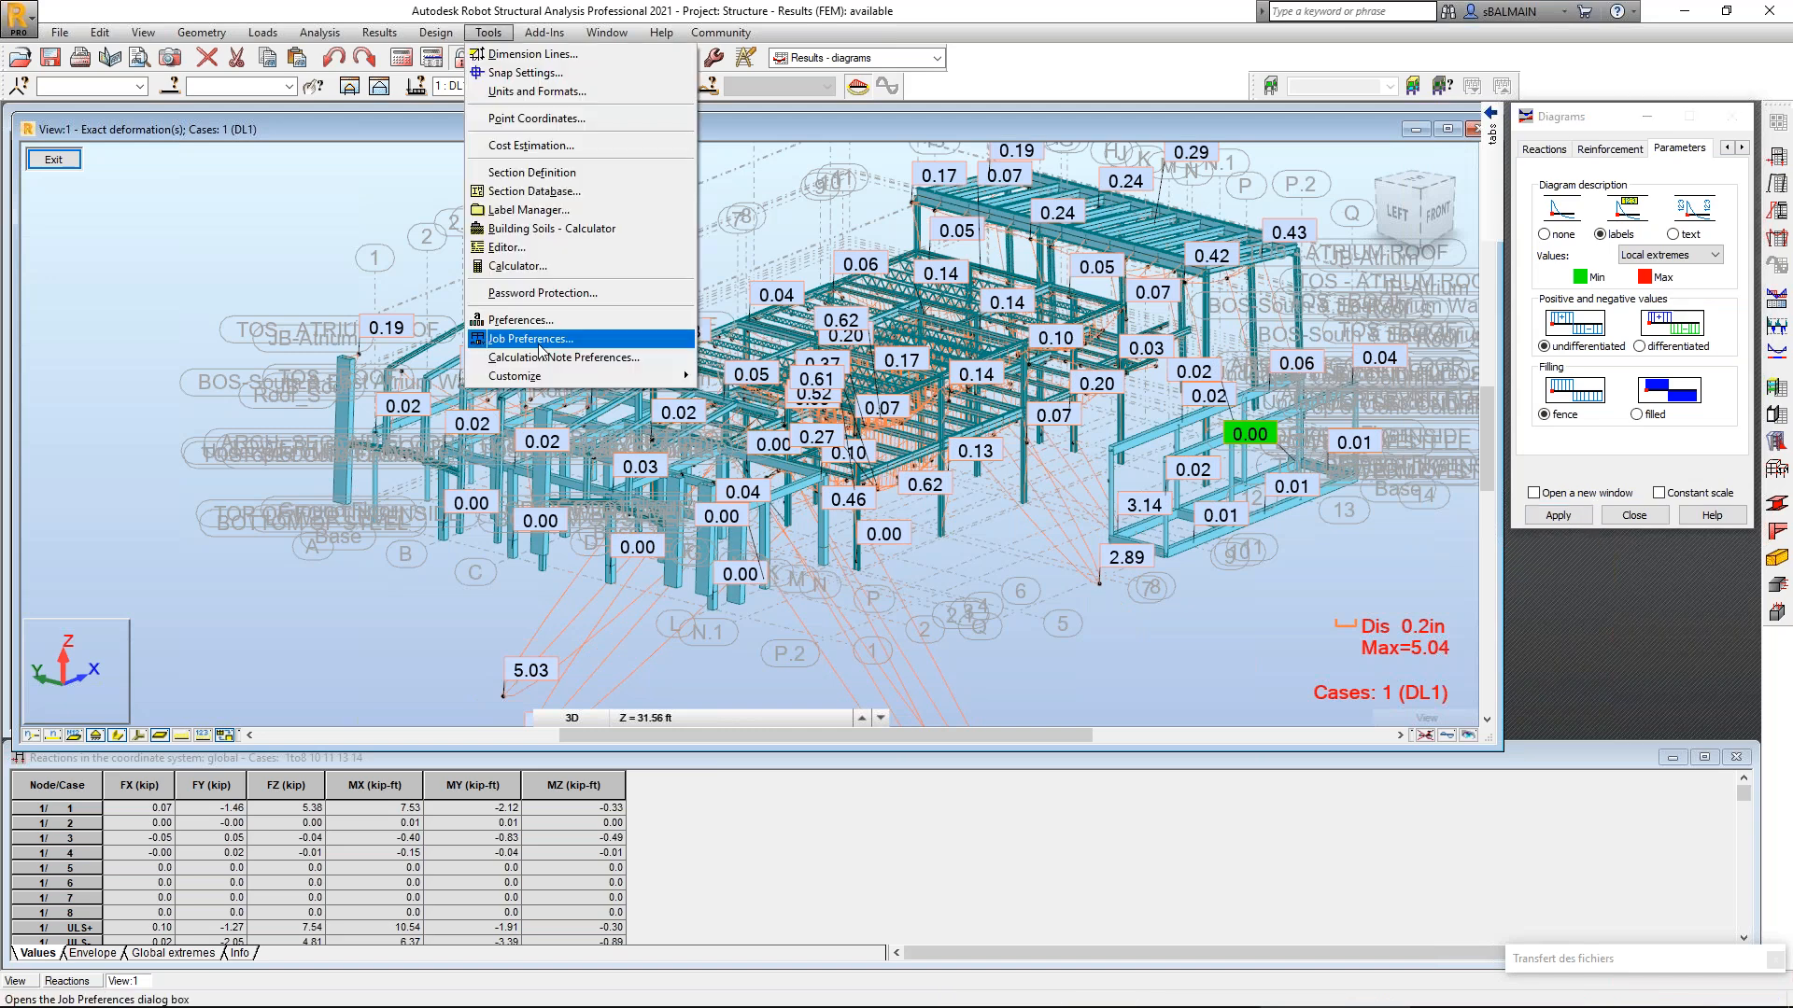
left_click(531, 338)
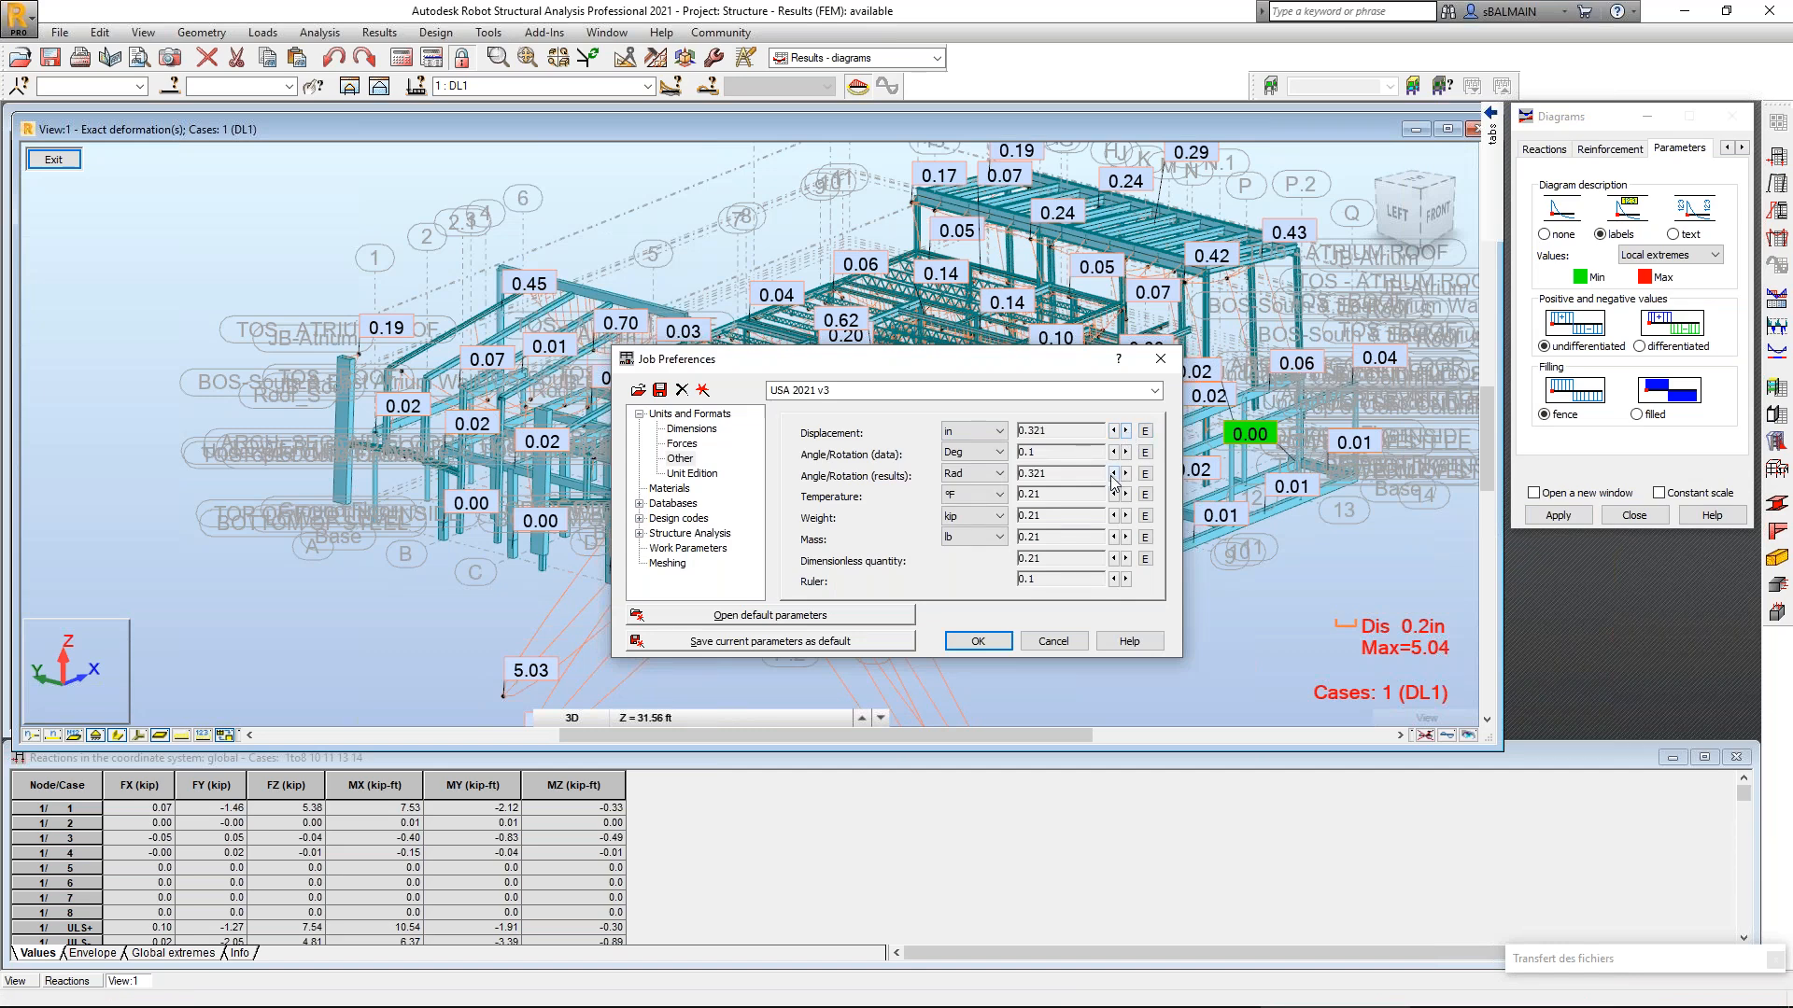
left_click(993, 648)
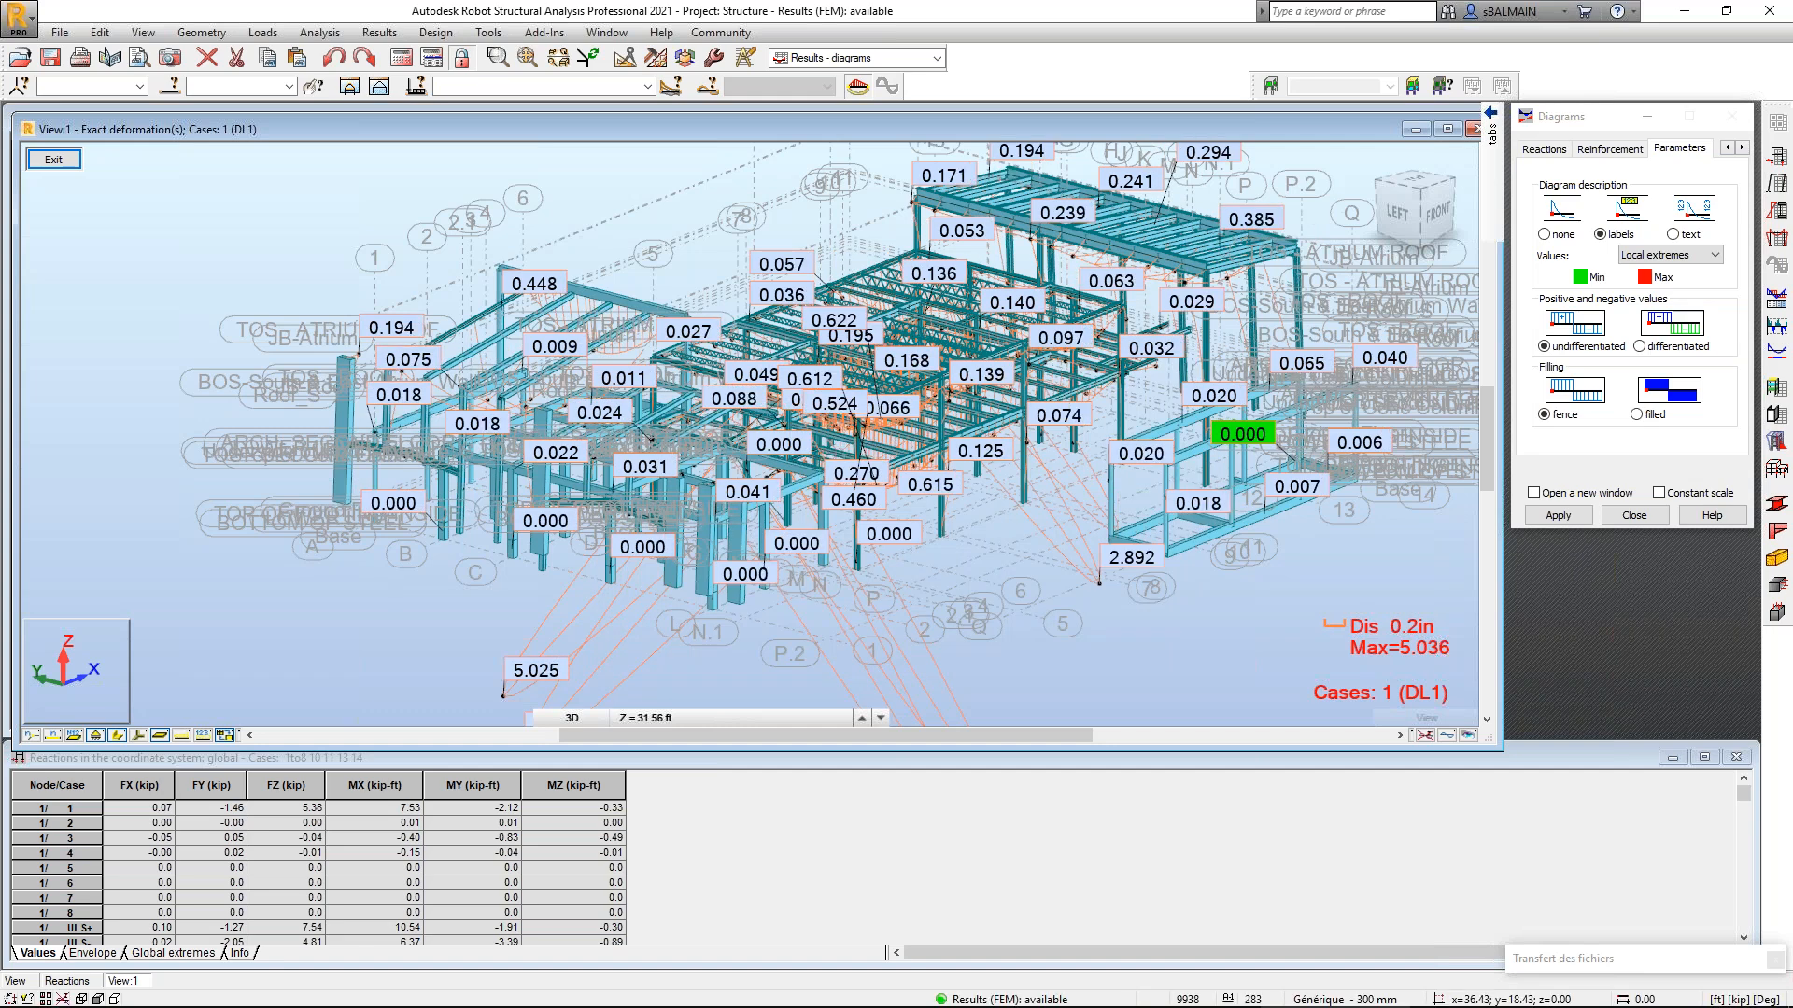
scroll(932, 581, "up", 5)
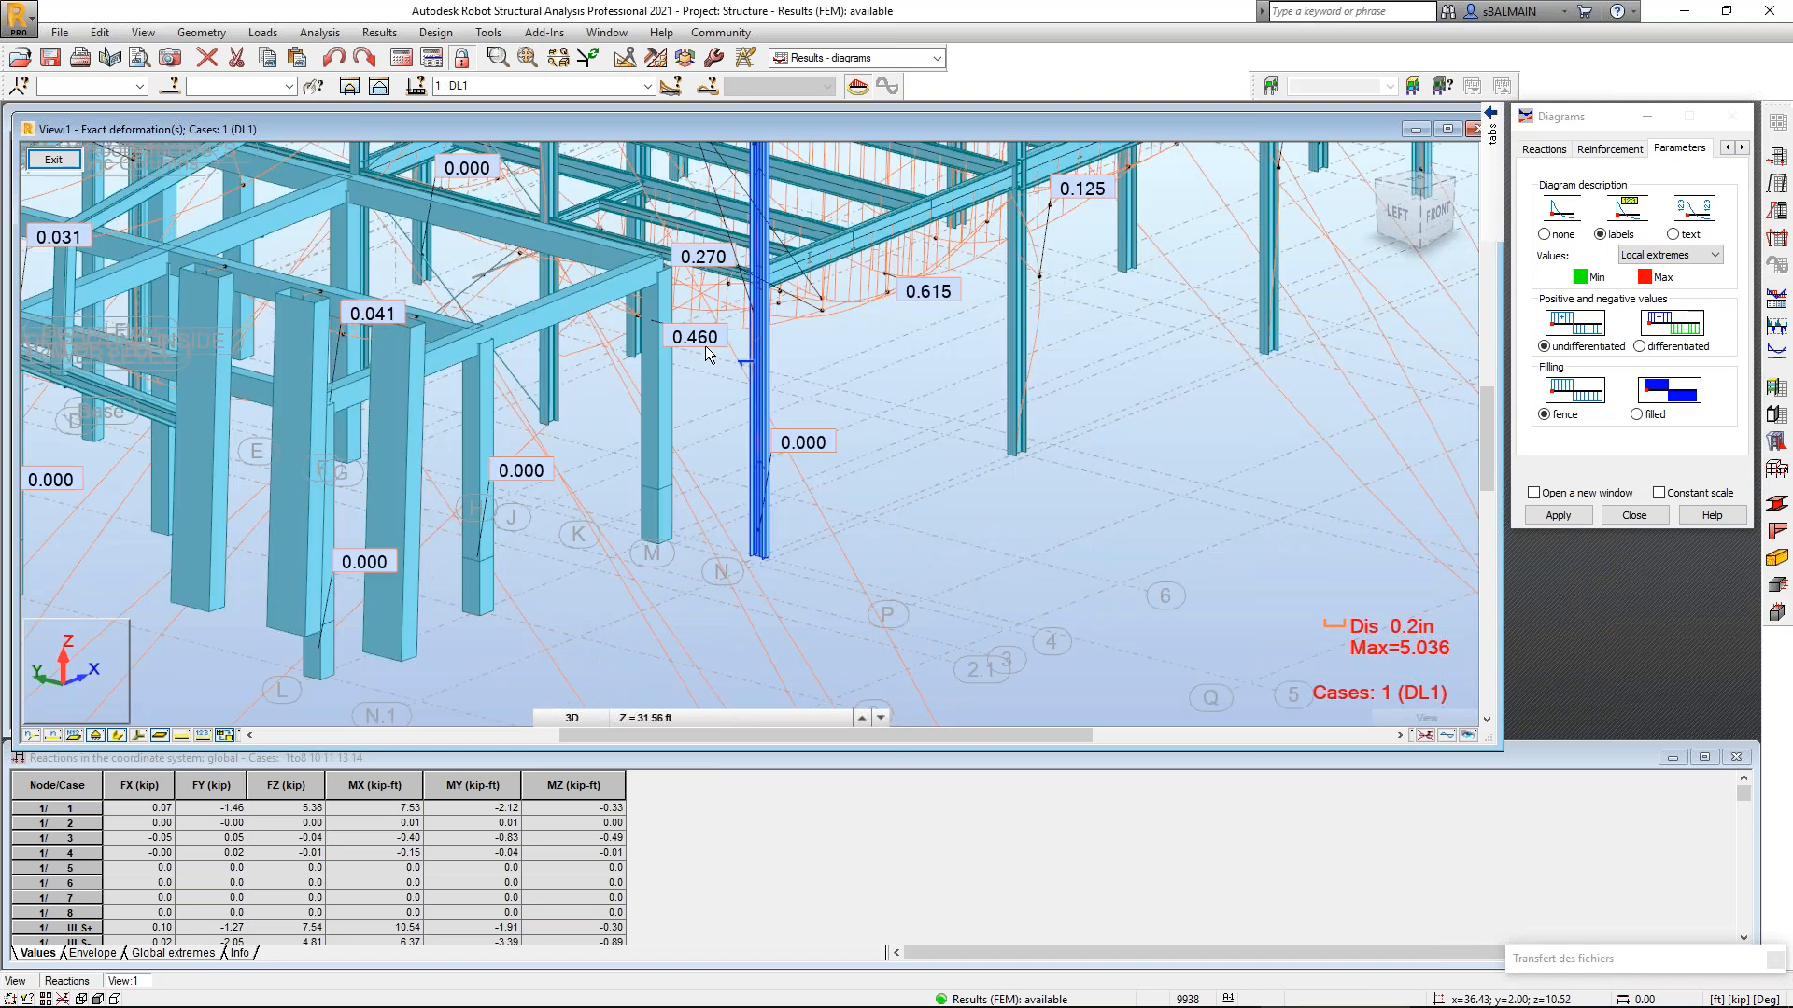
scroll(976, 448, "down", 5)
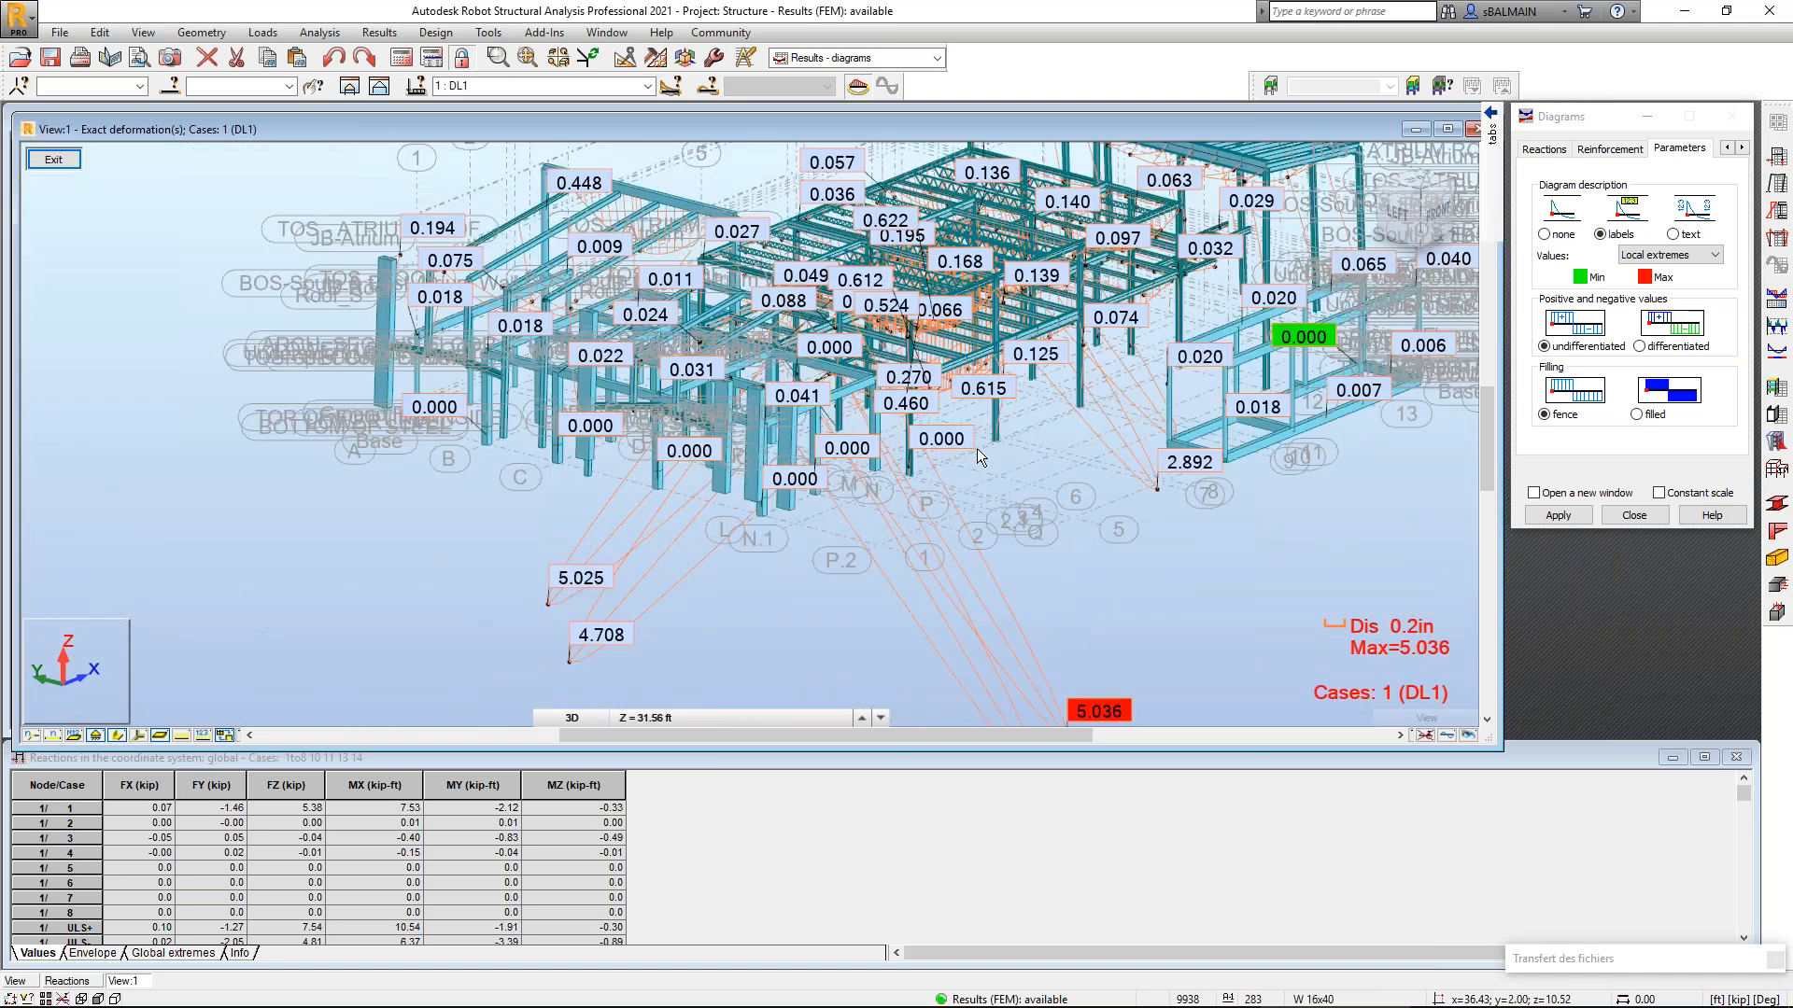
left_click(425, 35)
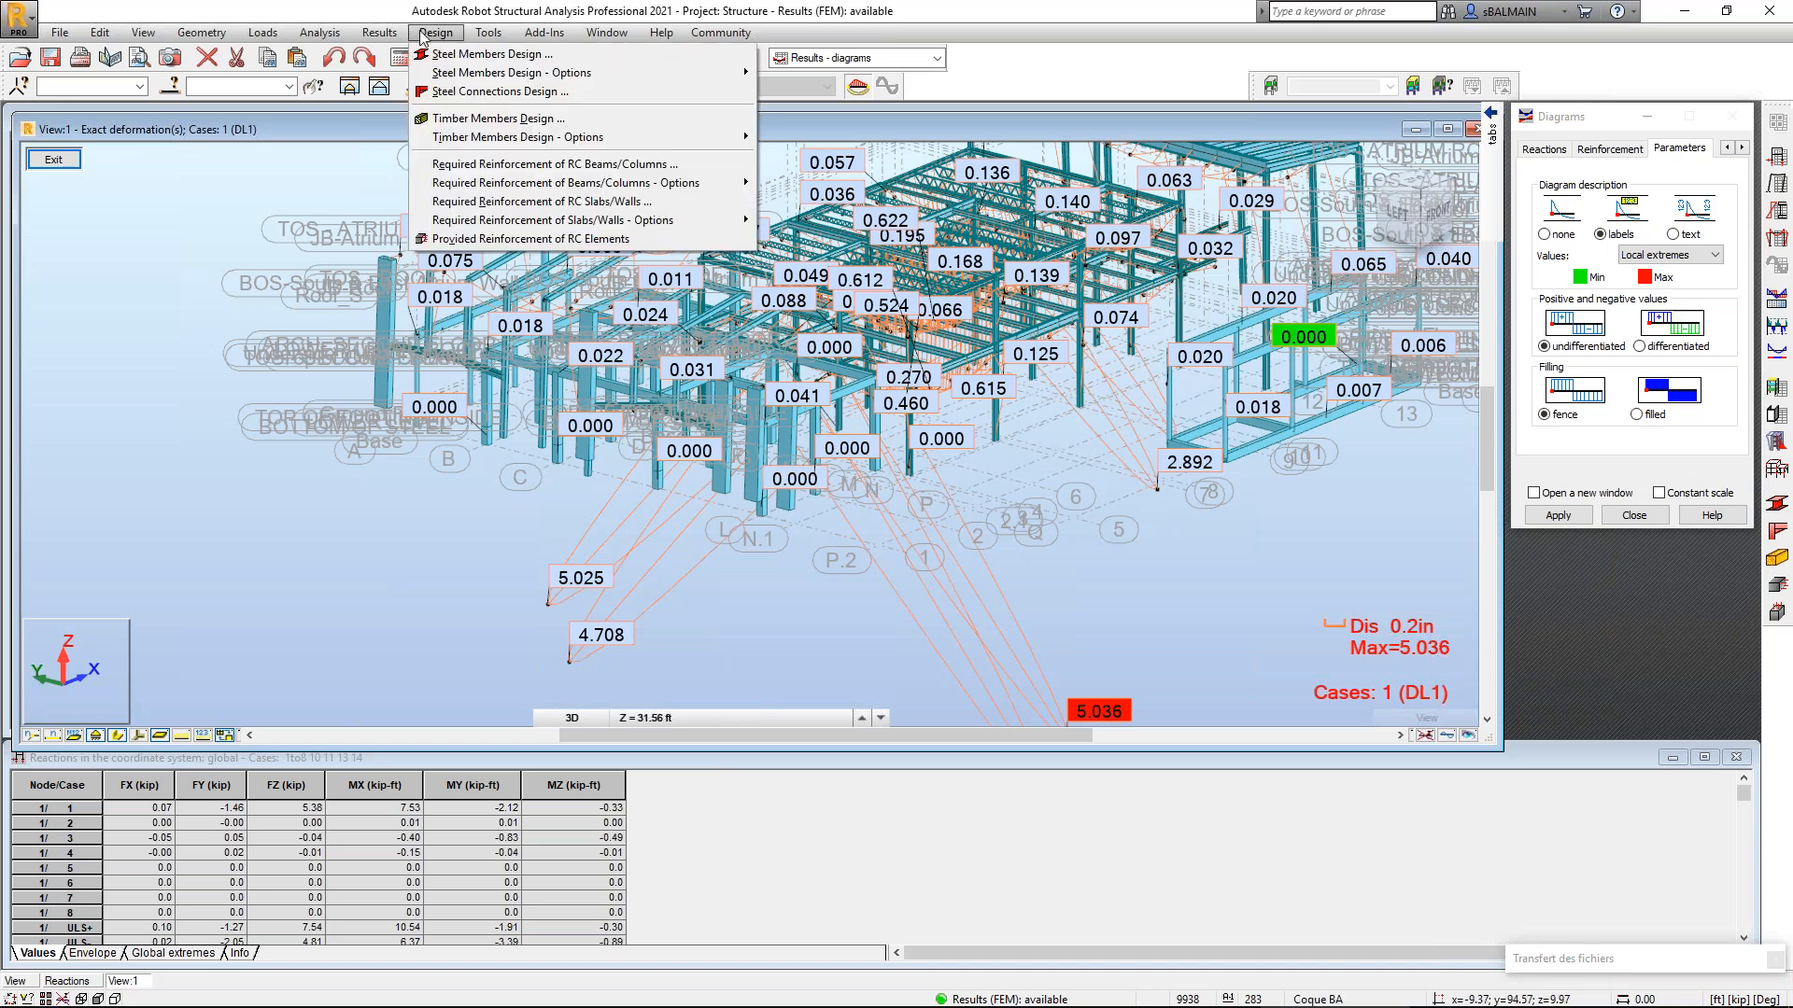
mouse_move(380, 36)
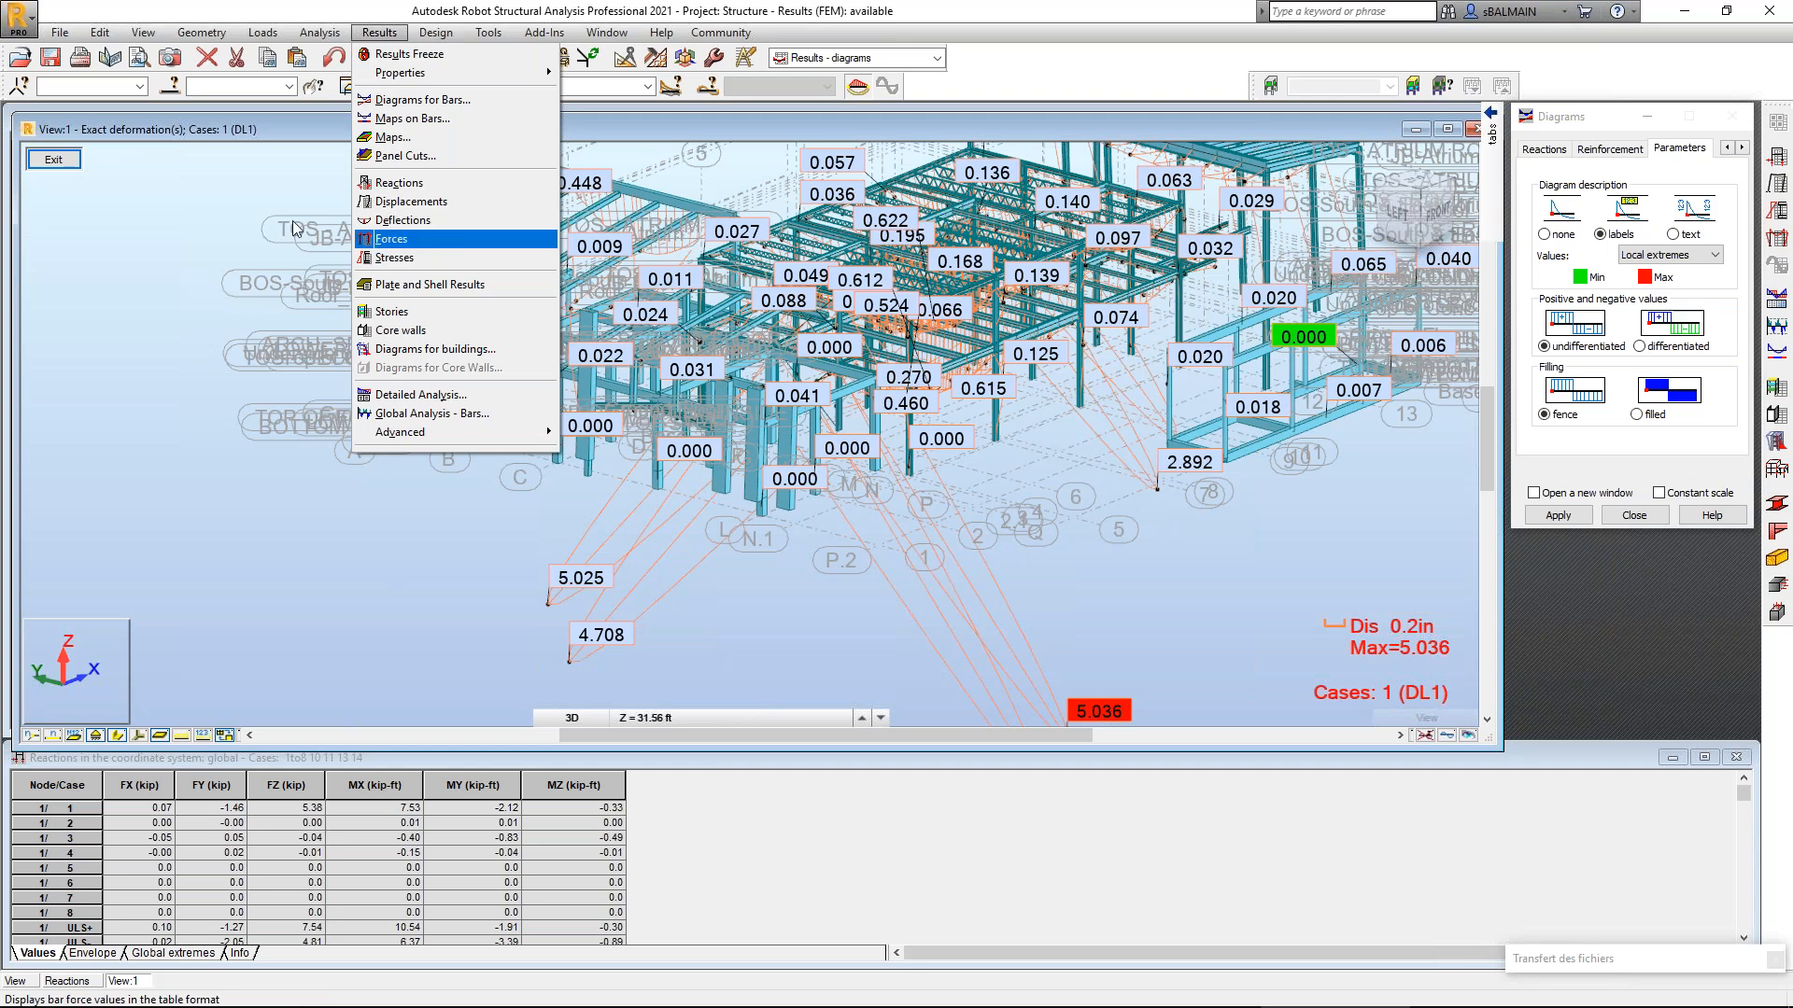
key("Escape")
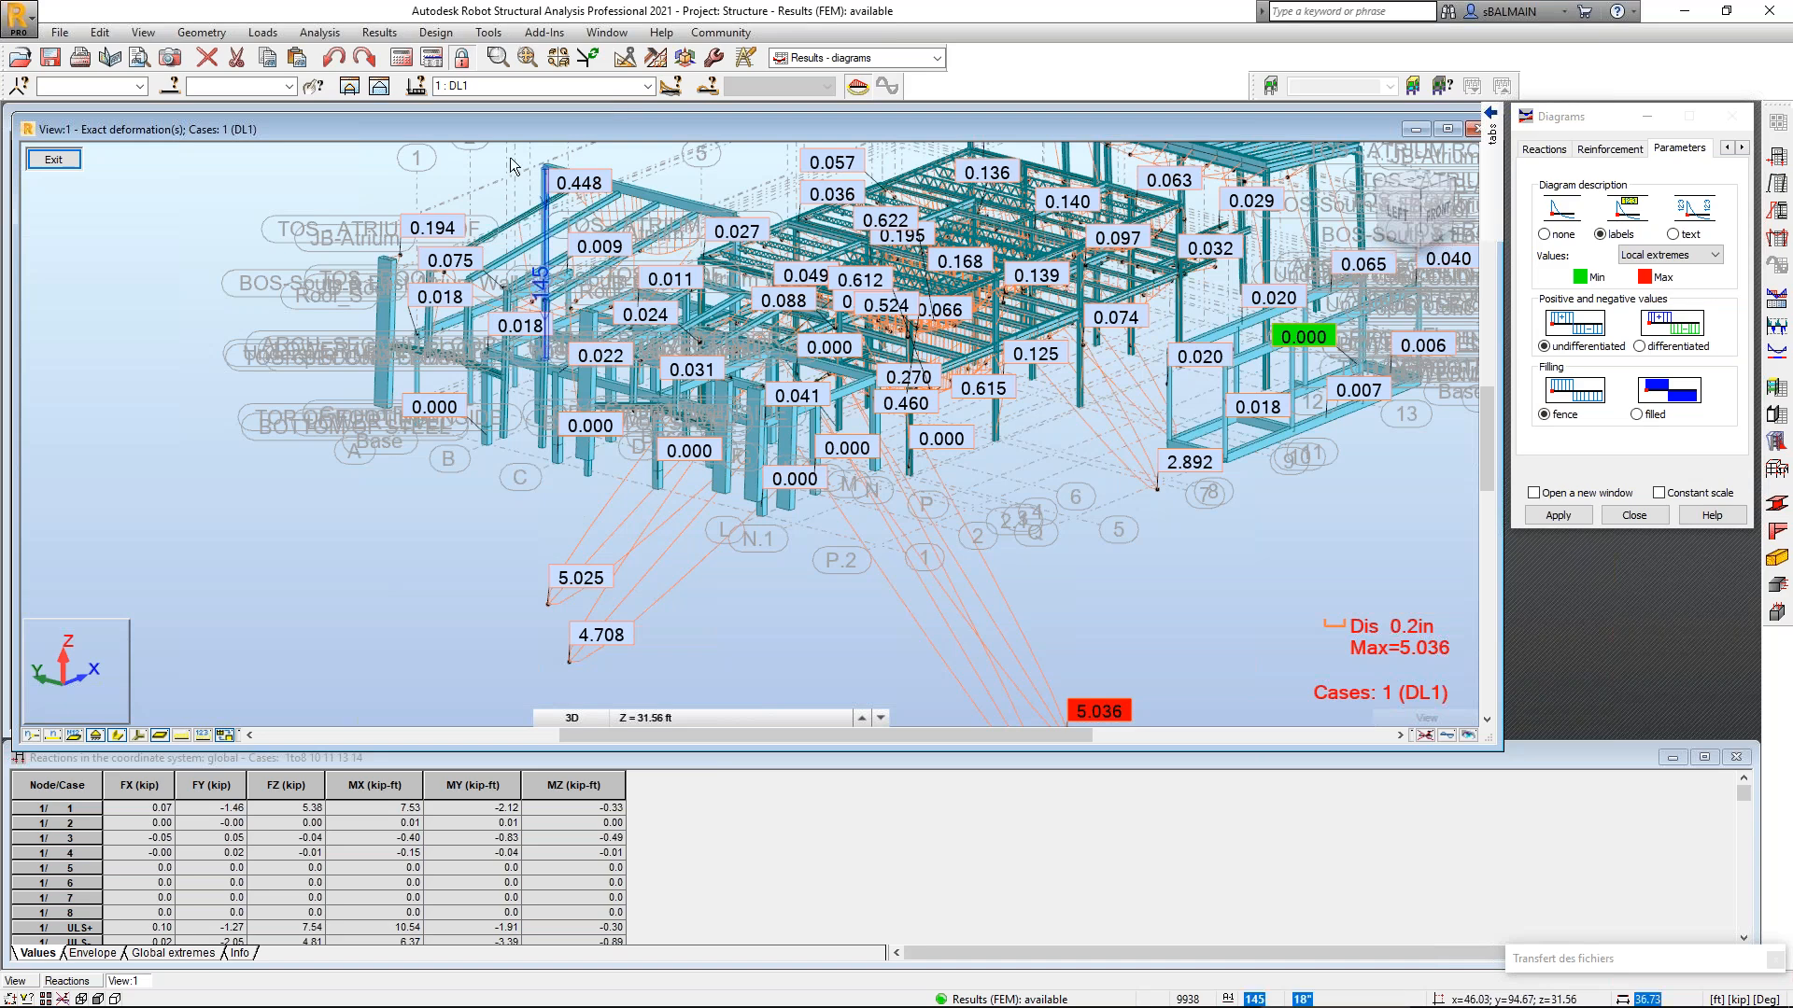
Display the bar deformation for load case LL1, switch to SLS+, and inspect the deformed model in 3D.
left_click(517, 86)
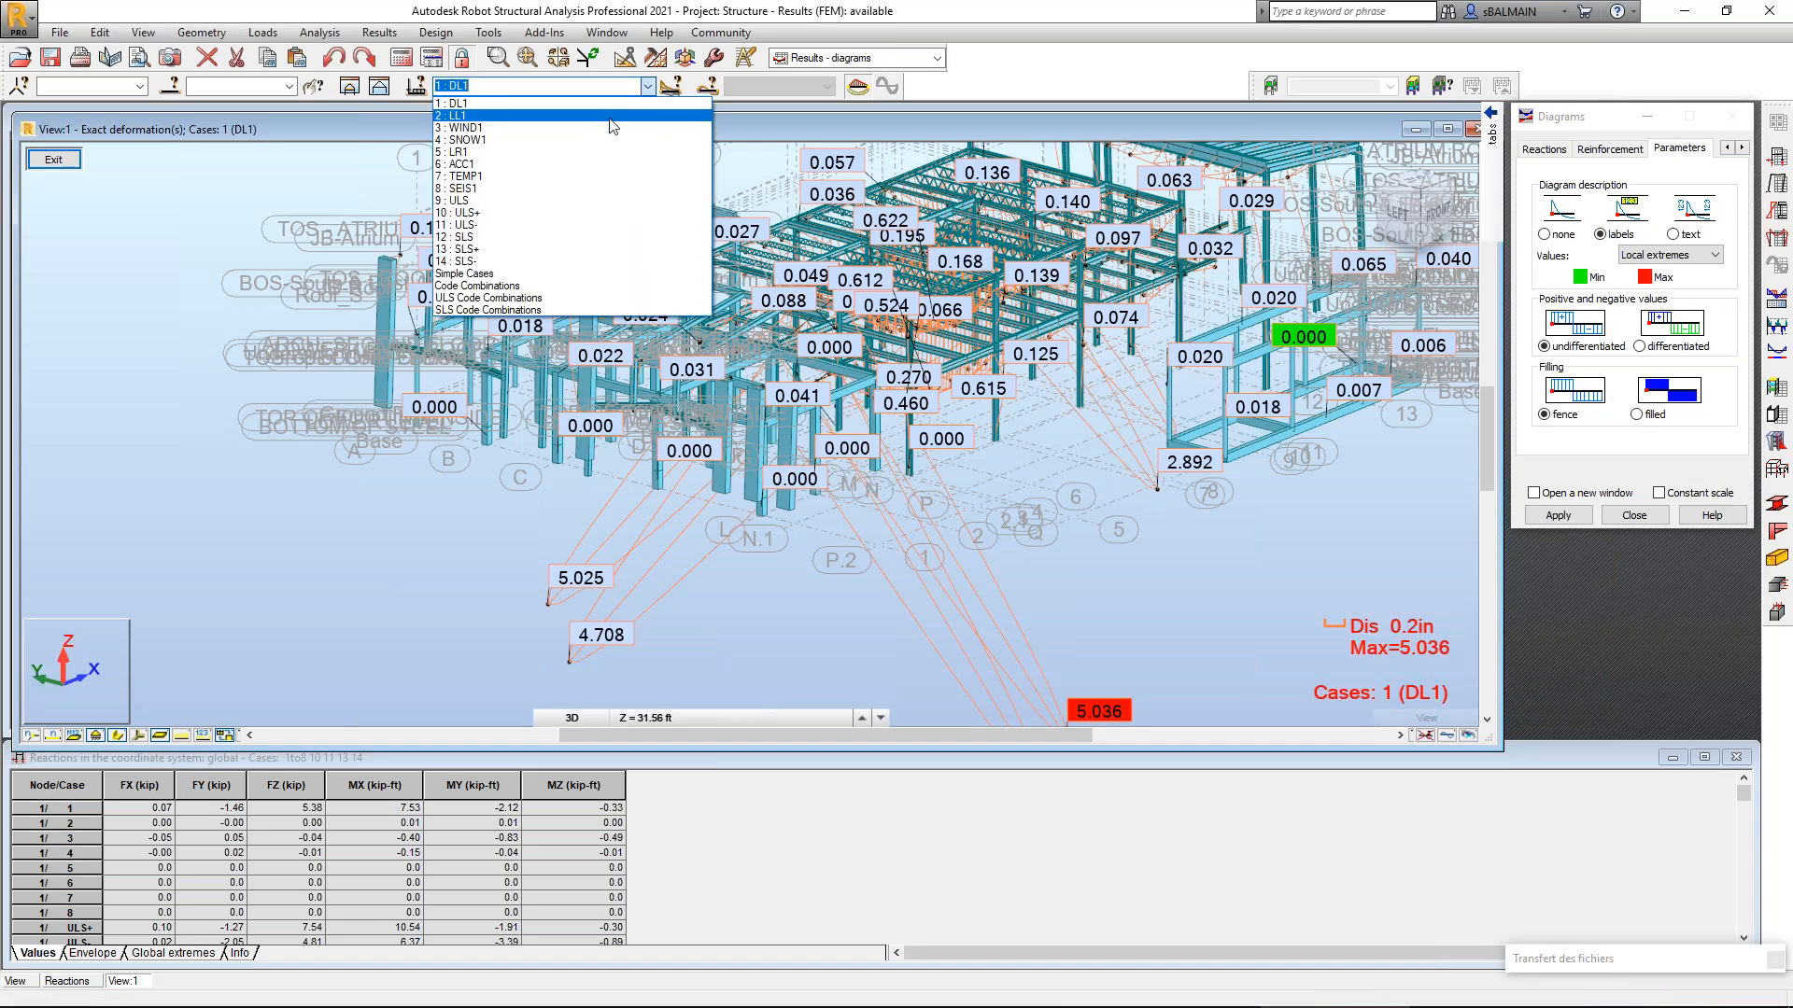
left_click(458, 111)
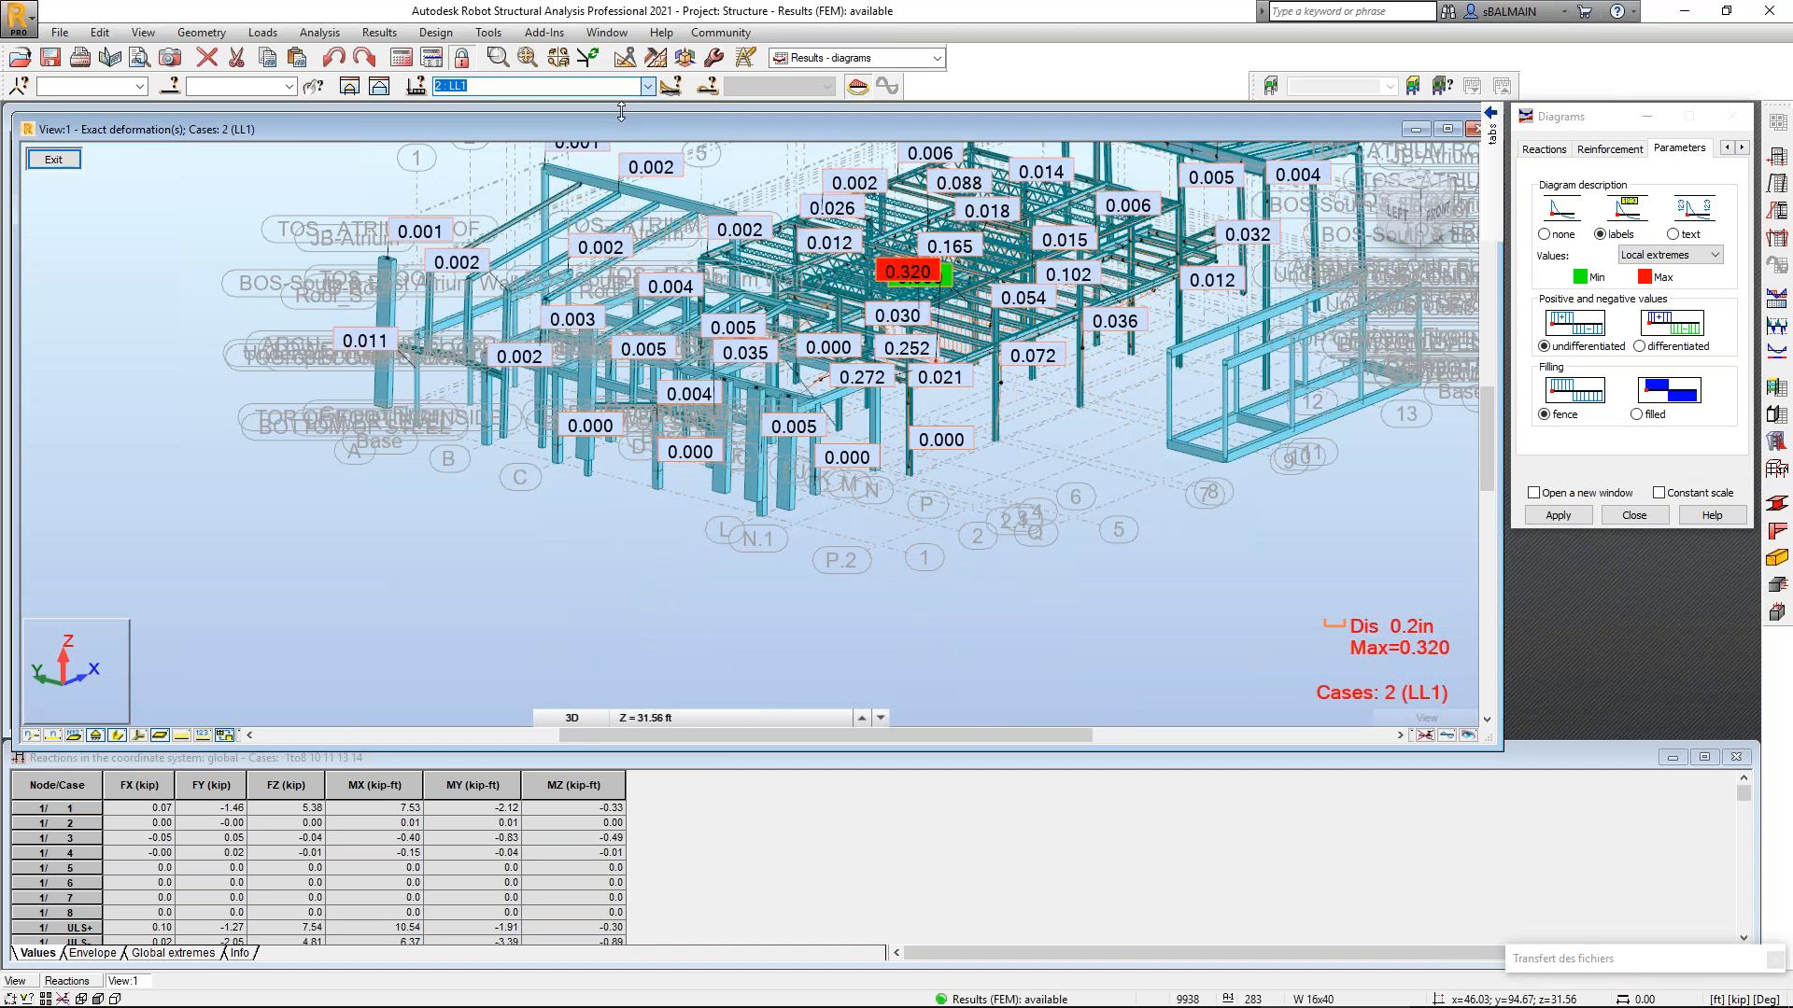
left_click(621, 86)
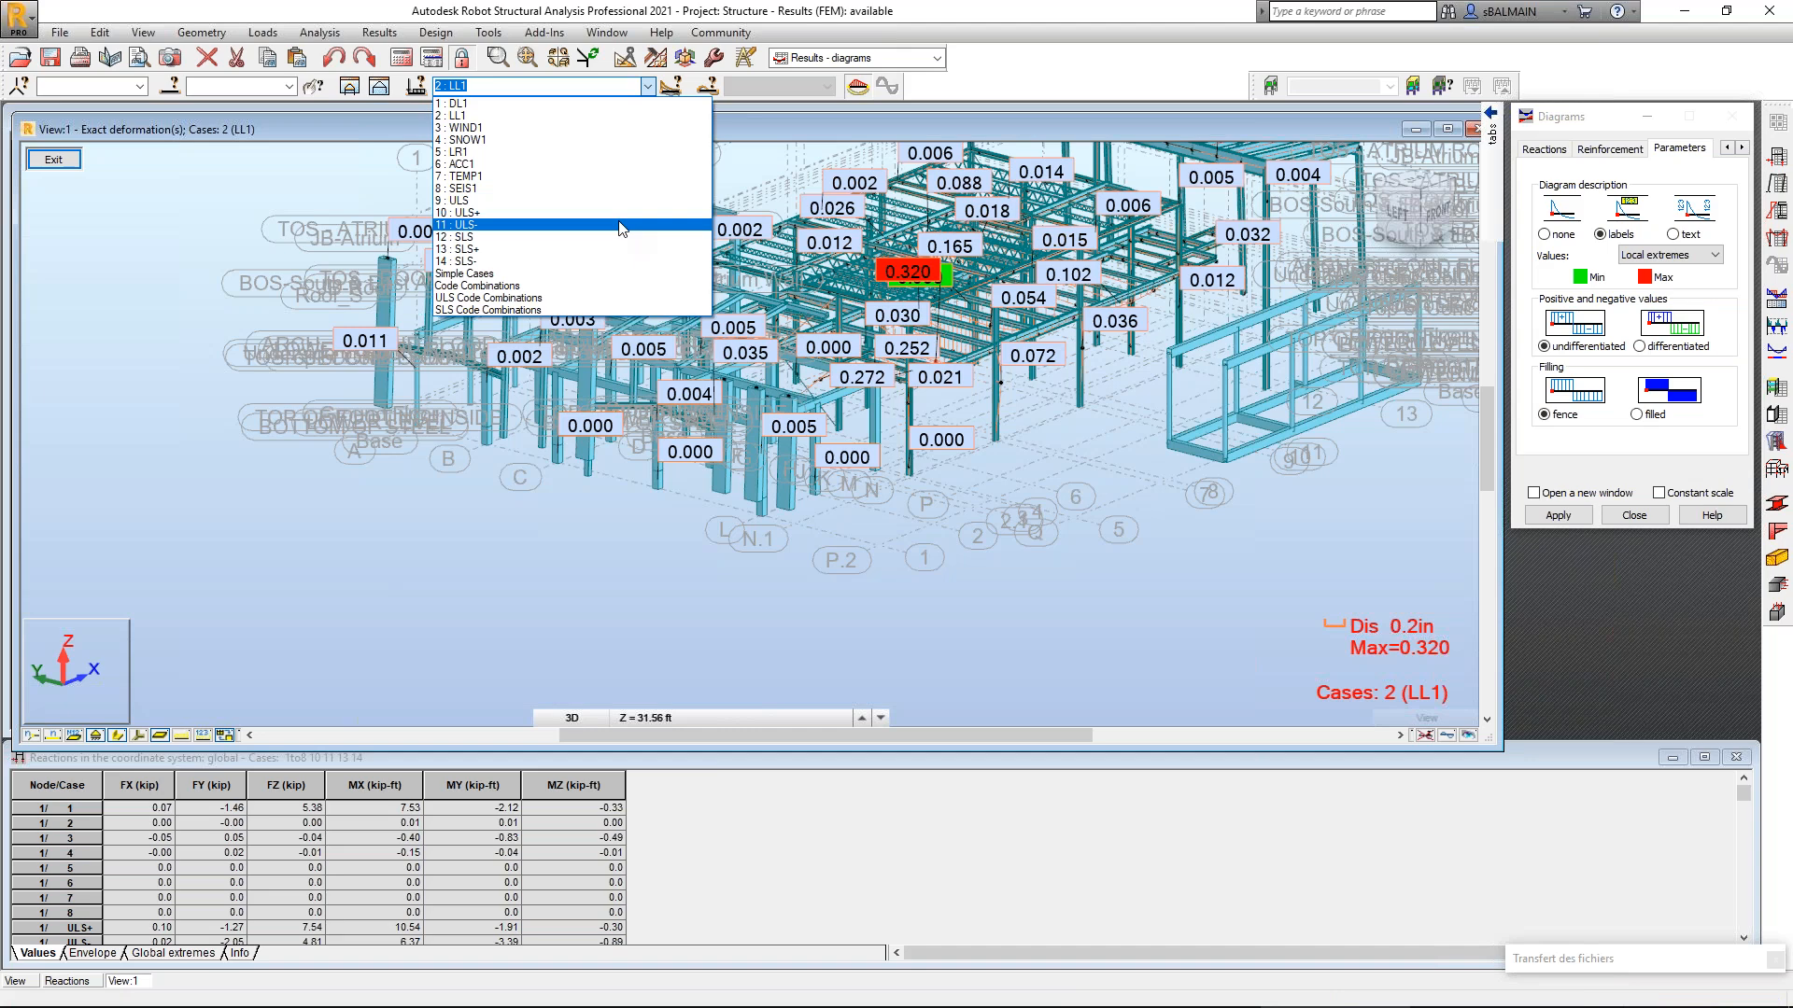
left_click(623, 248)
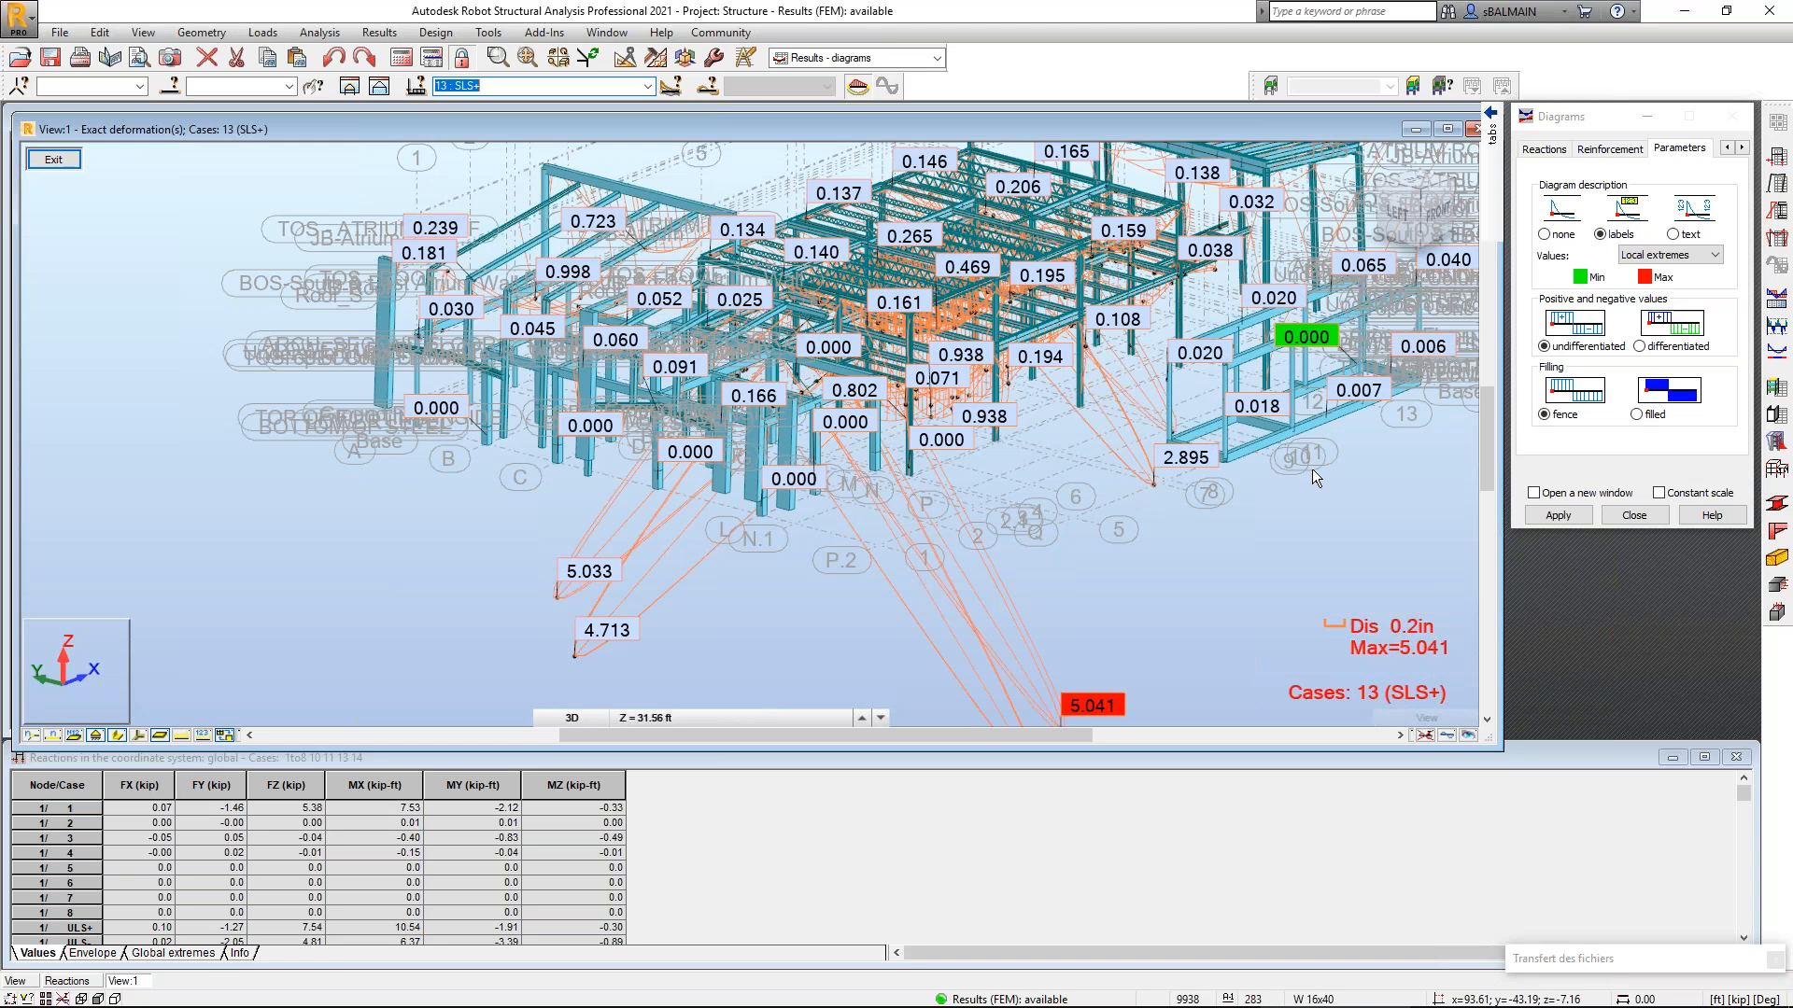
middle_click_drag(1313, 468, 1072, 561)
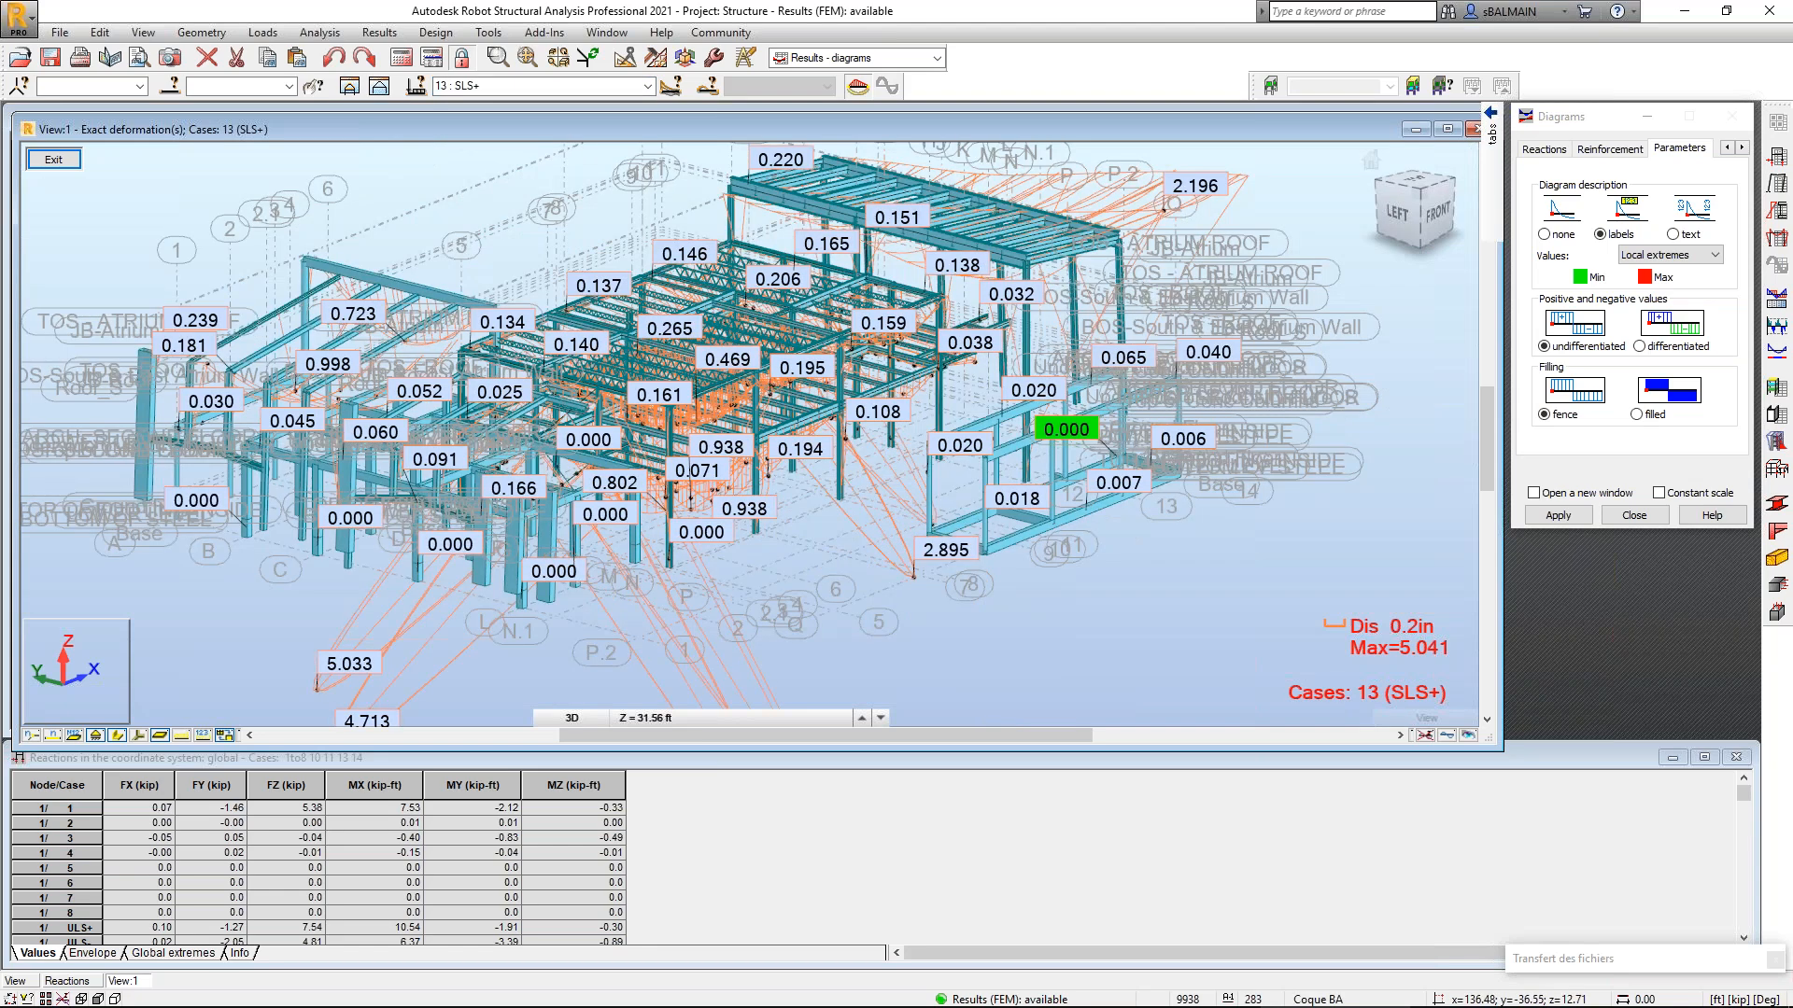
middle_click_drag(1363, 401, 1219, 332, "shift")
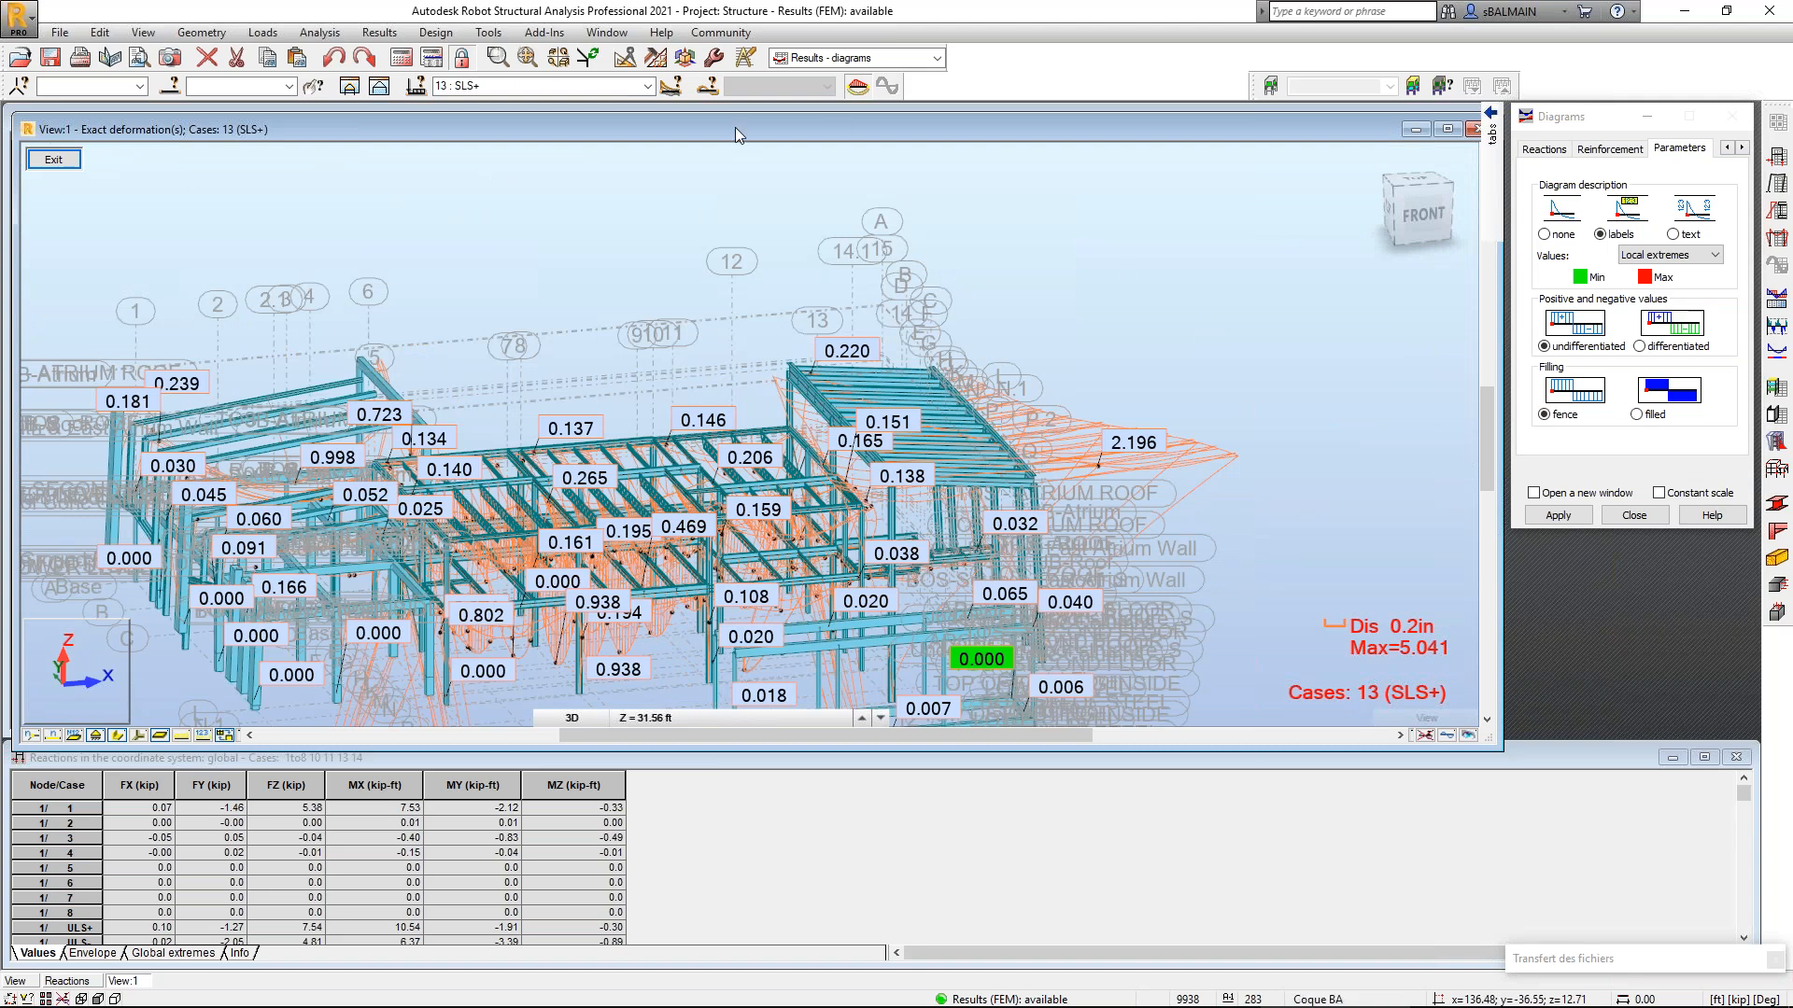
Display the total displacement map for the panels under case SLS+.
left_click(371, 38)
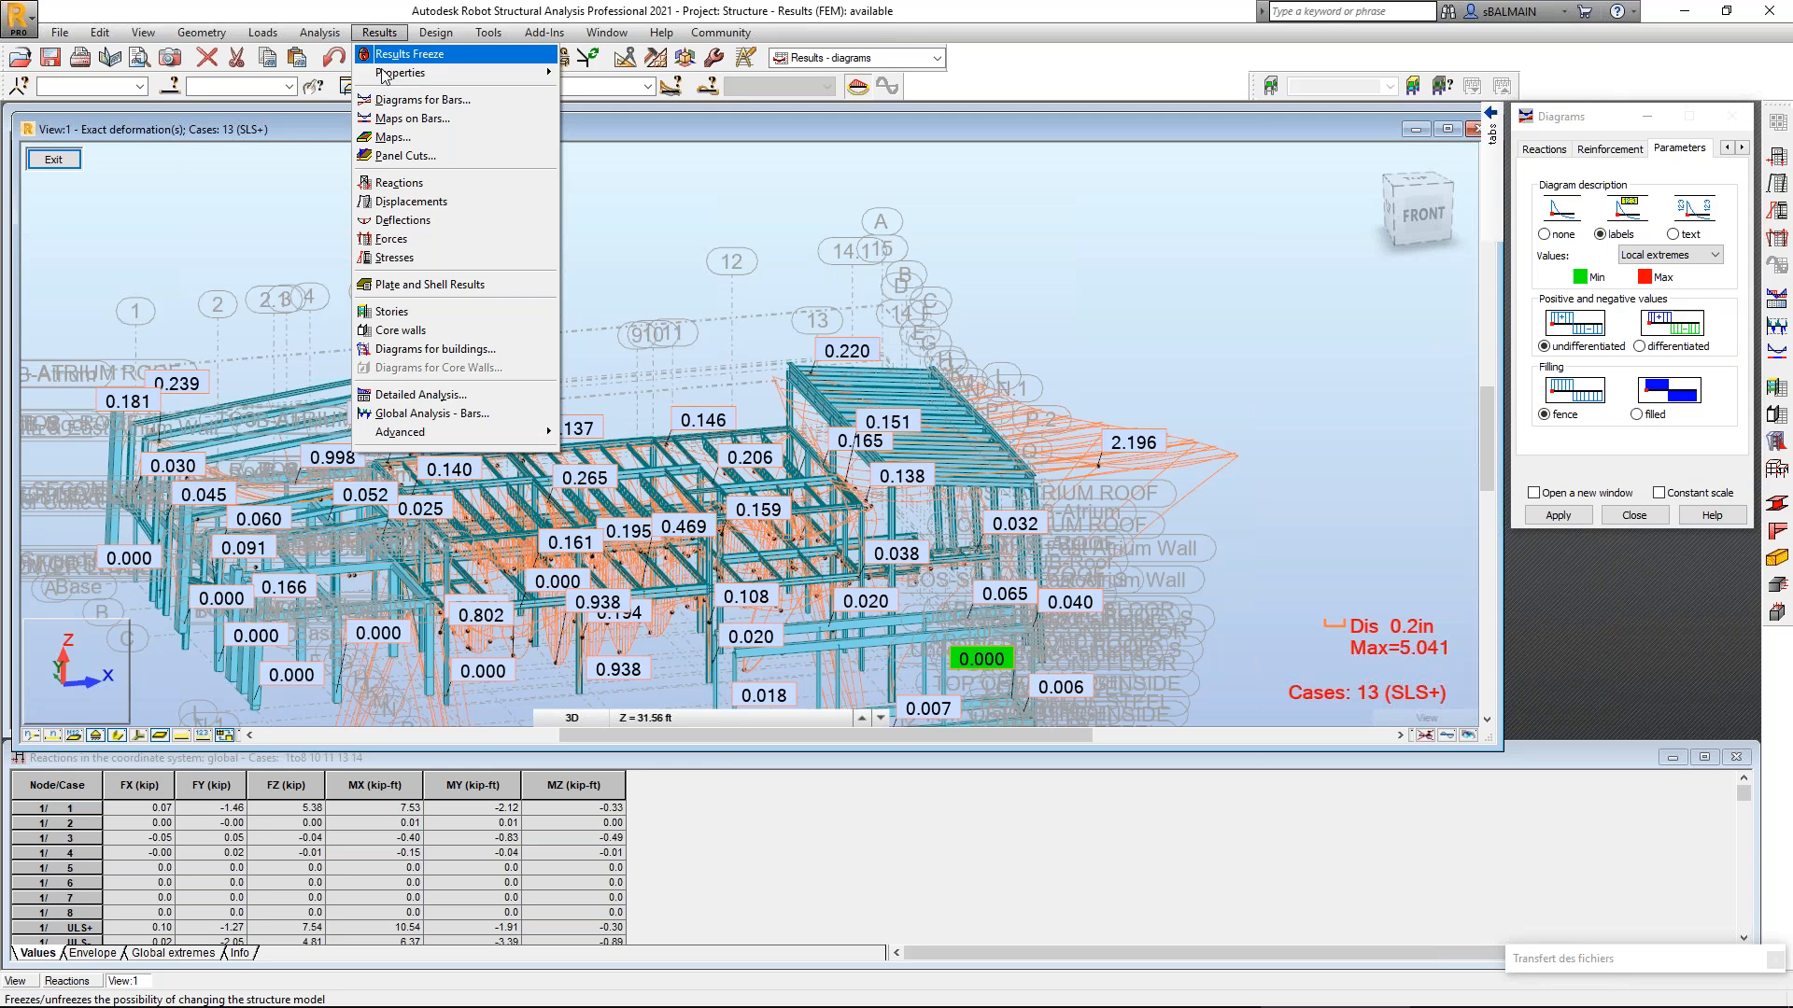
left_click(392, 138)
left_click(1675, 407)
left_click(1542, 564)
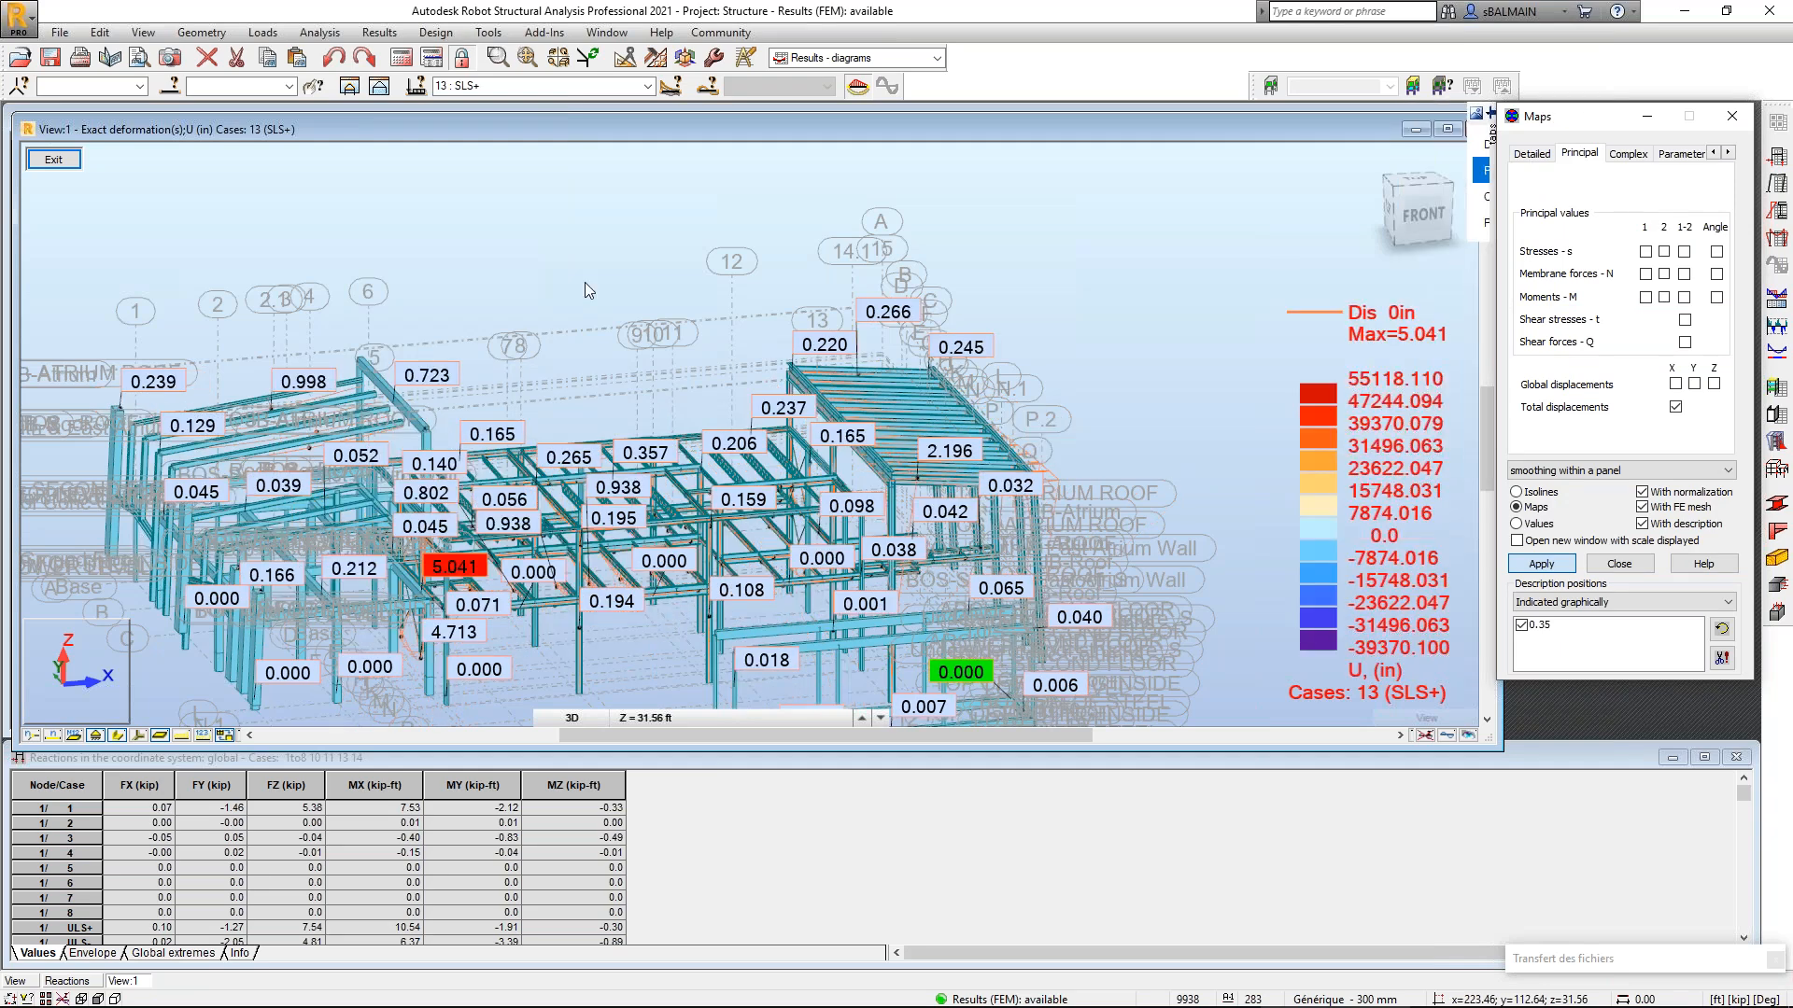
key("Escape")
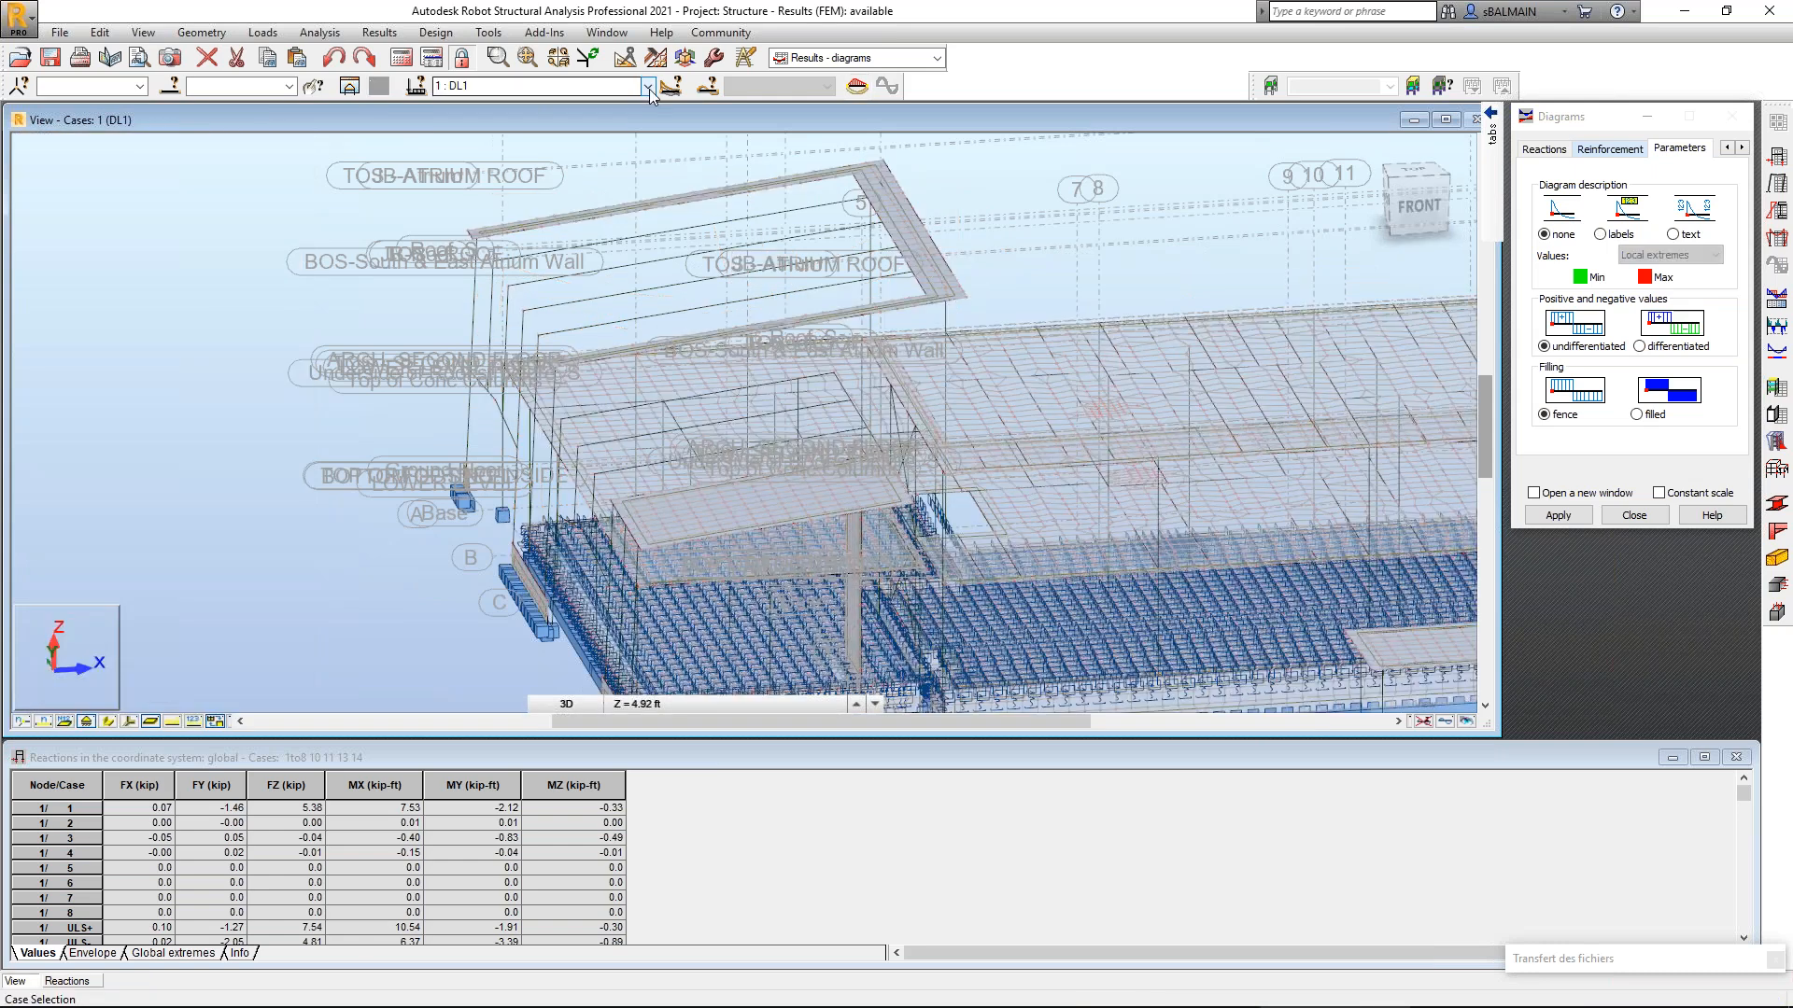
Switch to case ULS+ and display the maximum and minimum normal stress diagrams (S max, S min) on the bars.
left_click(648, 87)
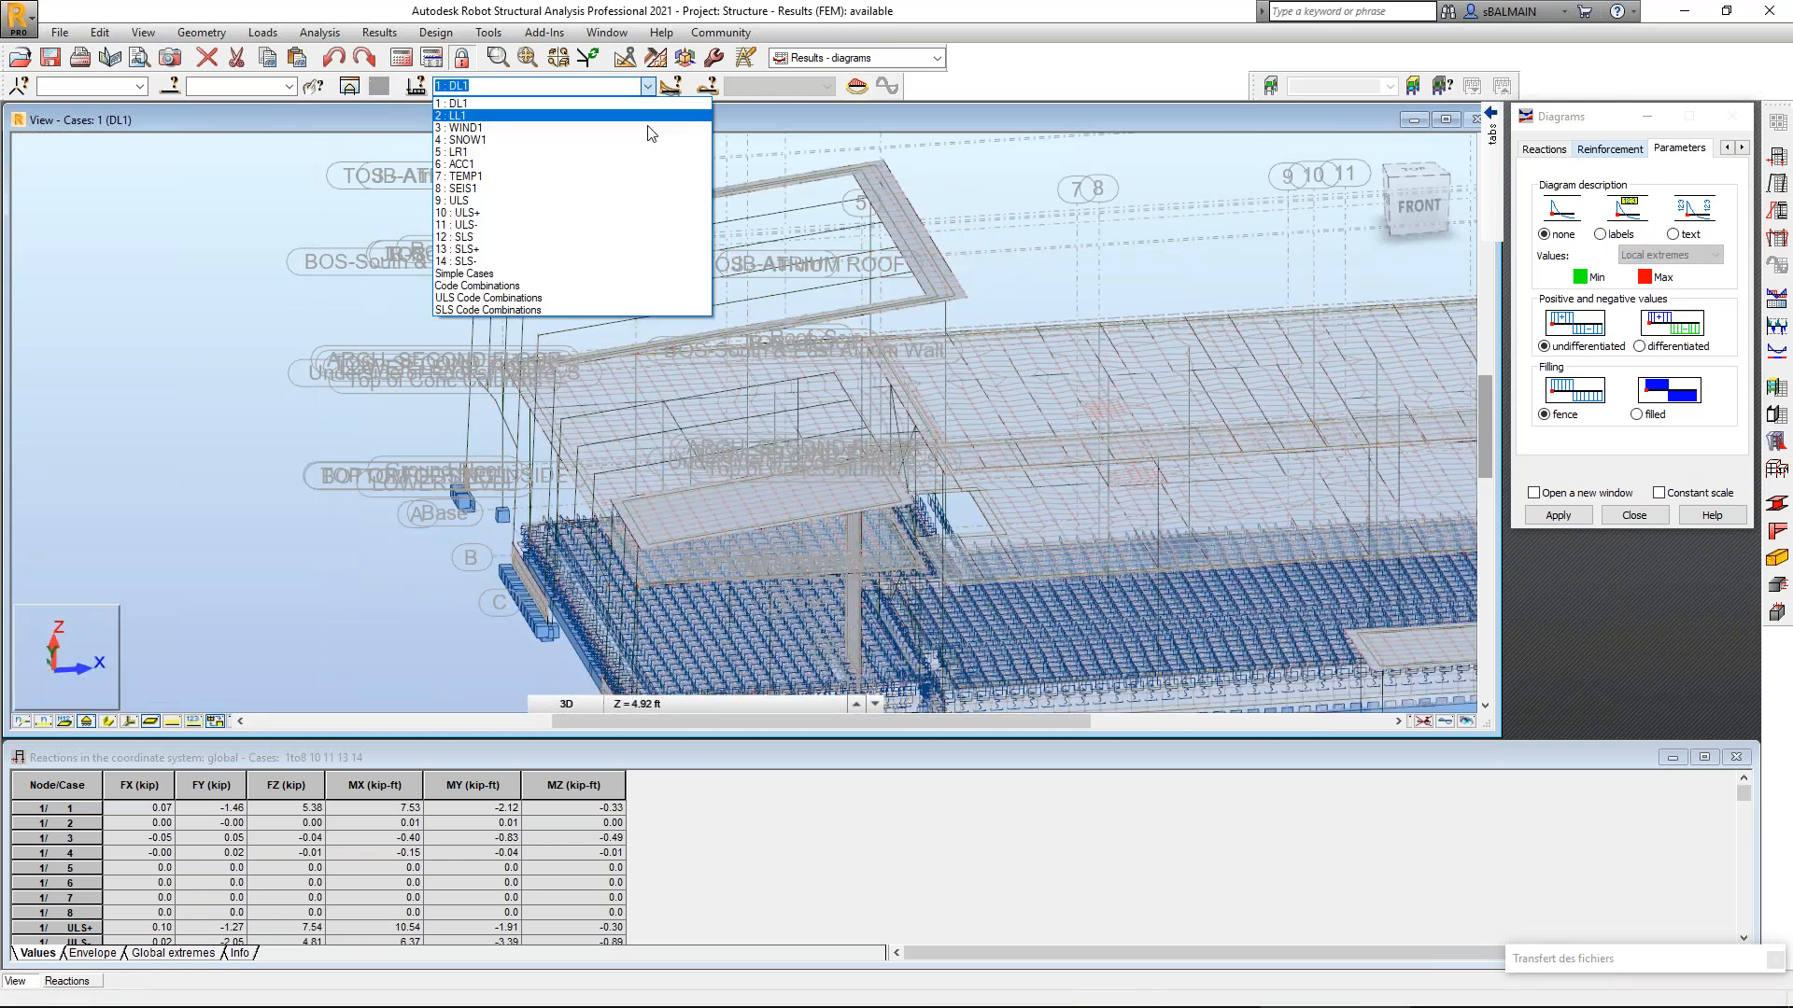
left_click(629, 217)
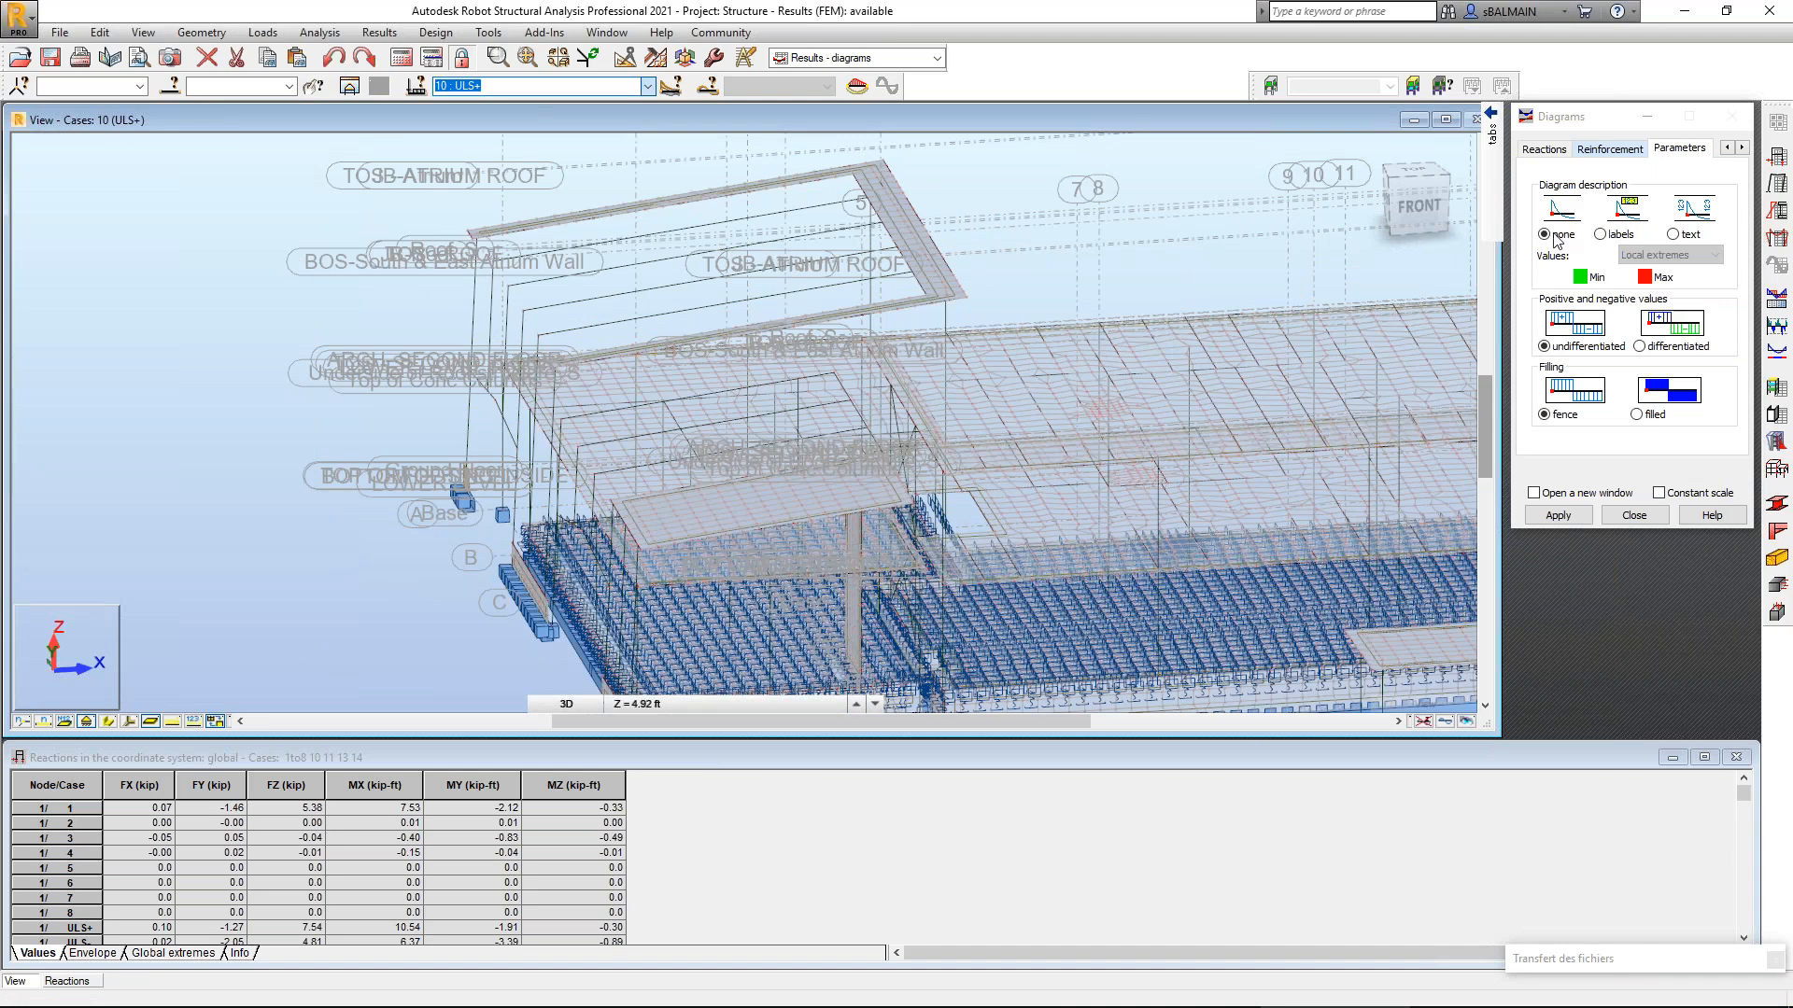
left_click(1544, 149)
left_click(1439, 197)
left_click(1587, 206)
left_click(1590, 222)
left_click(1561, 515)
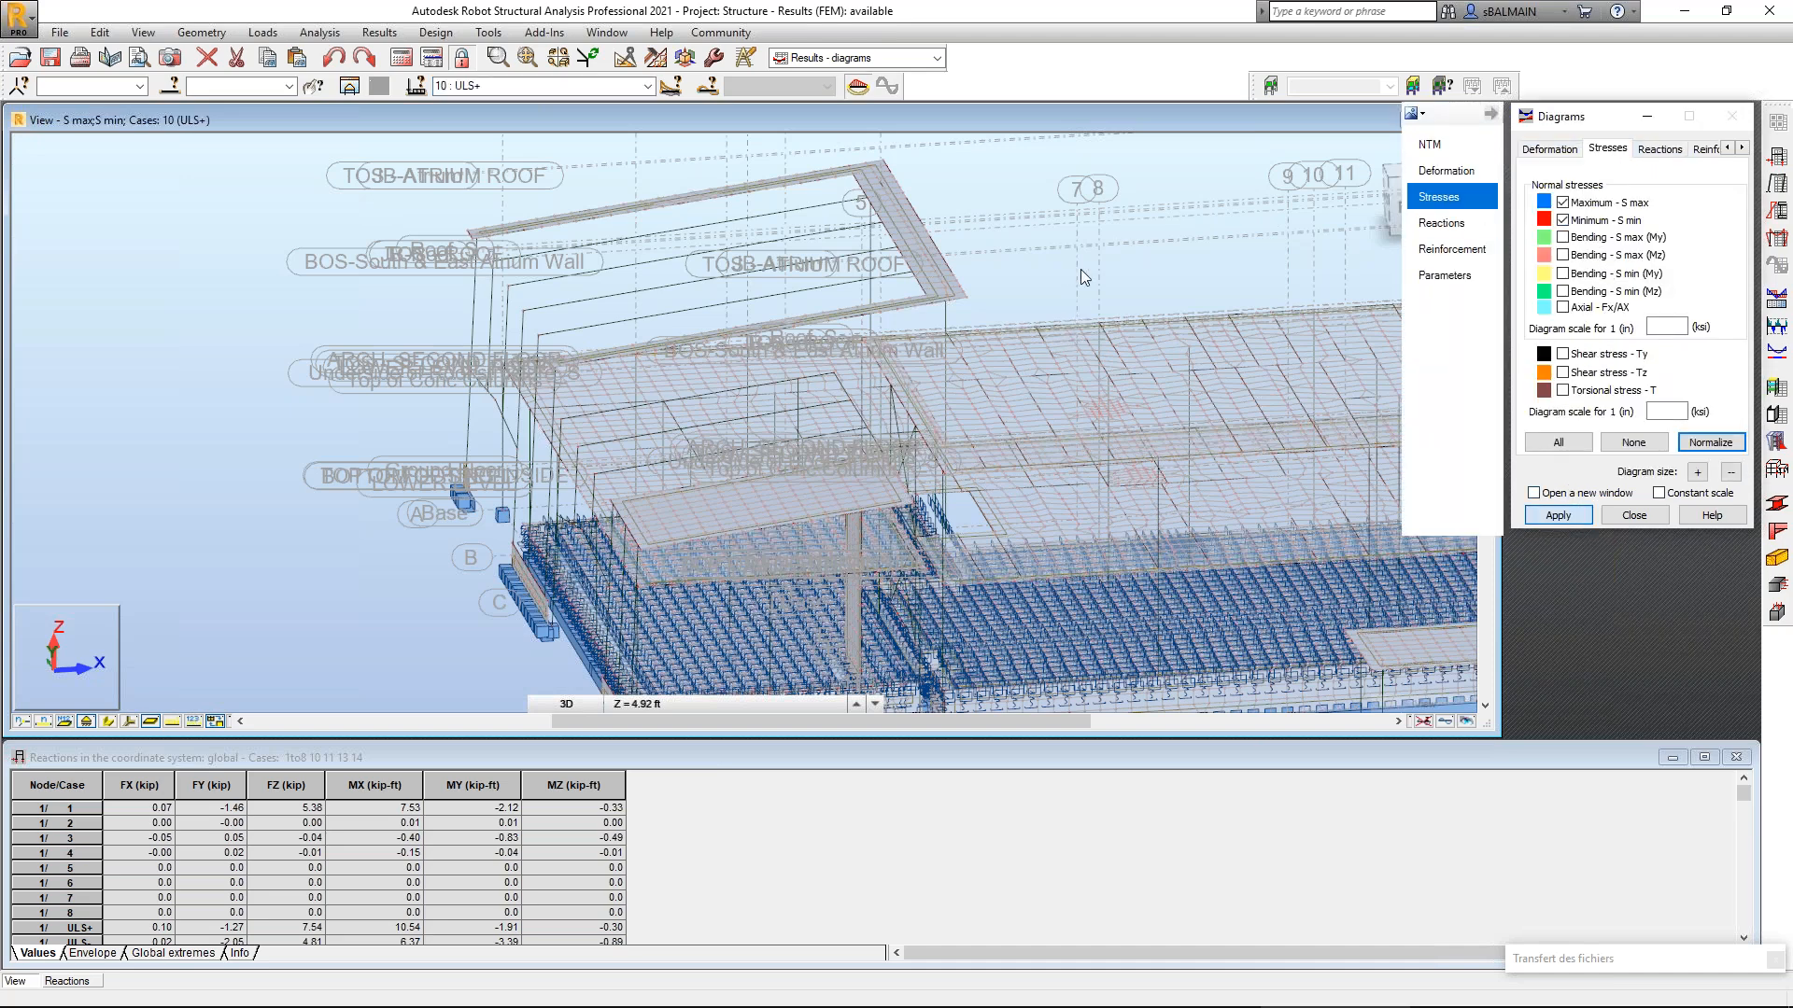
left_click(1697, 457)
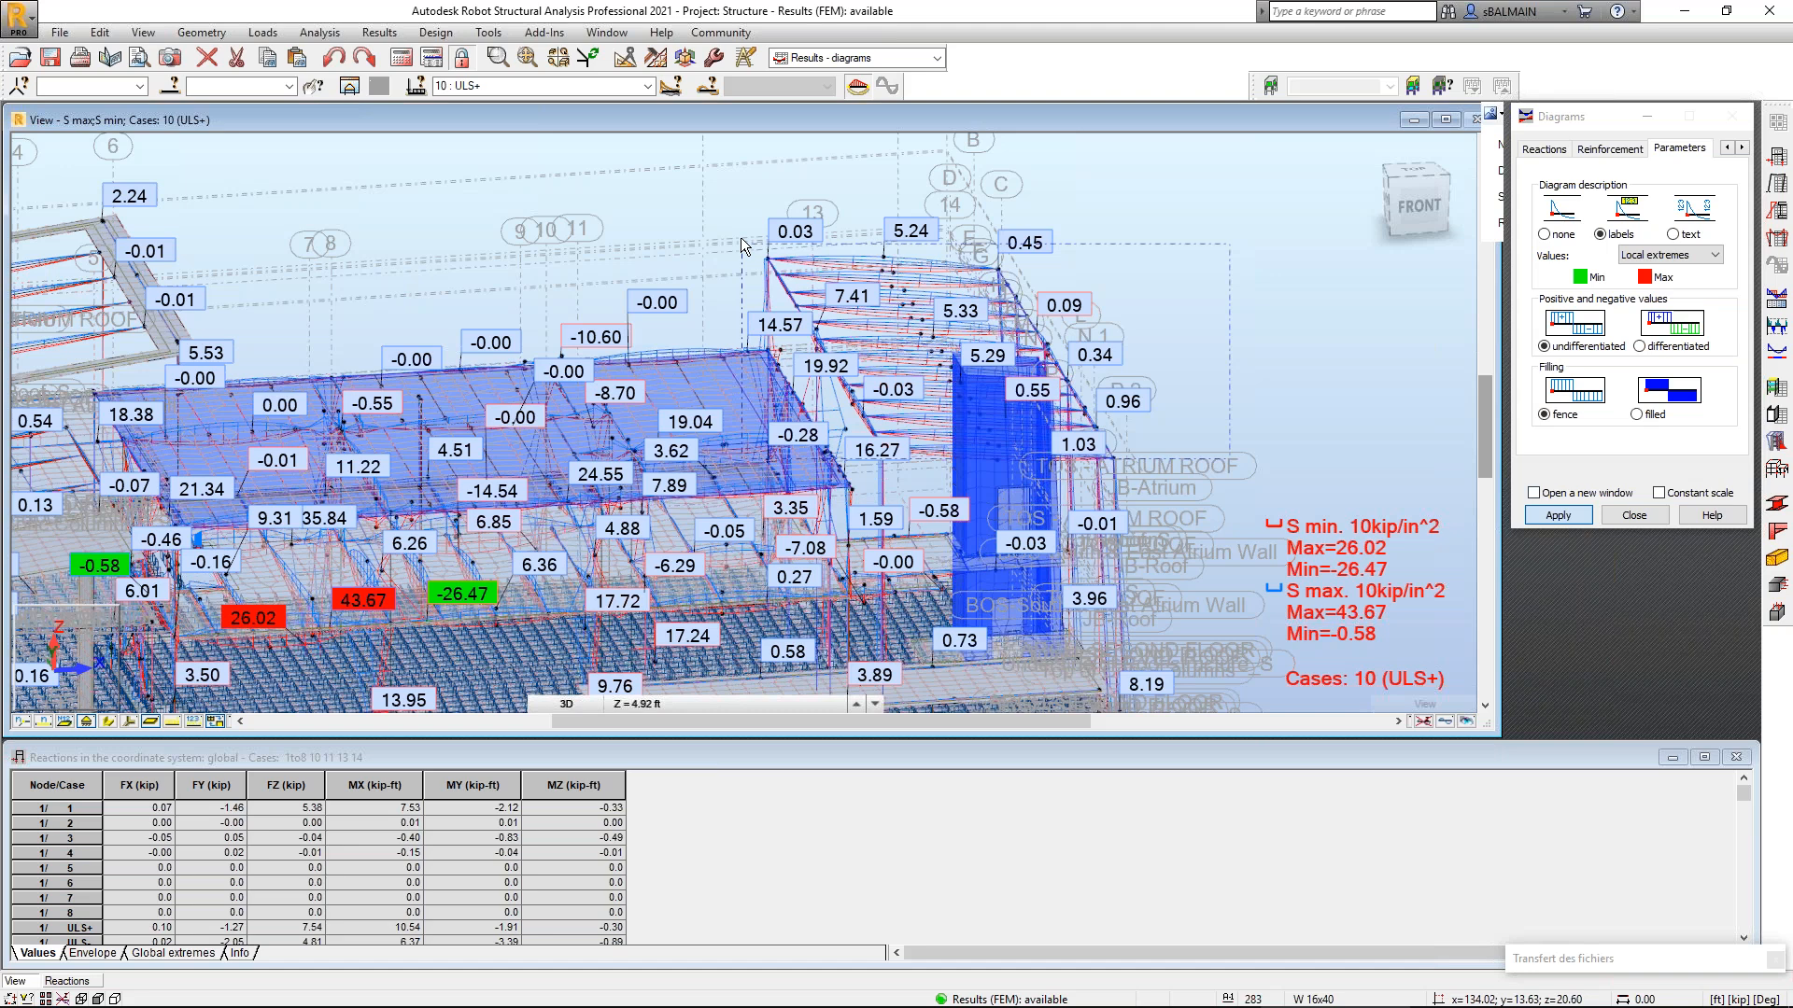
Isolate the atrium end of the building in a separate view and, from the front, narrow it to the roof frame between grids 12 and 15.
left_click_drag(1229, 455, 742, 243)
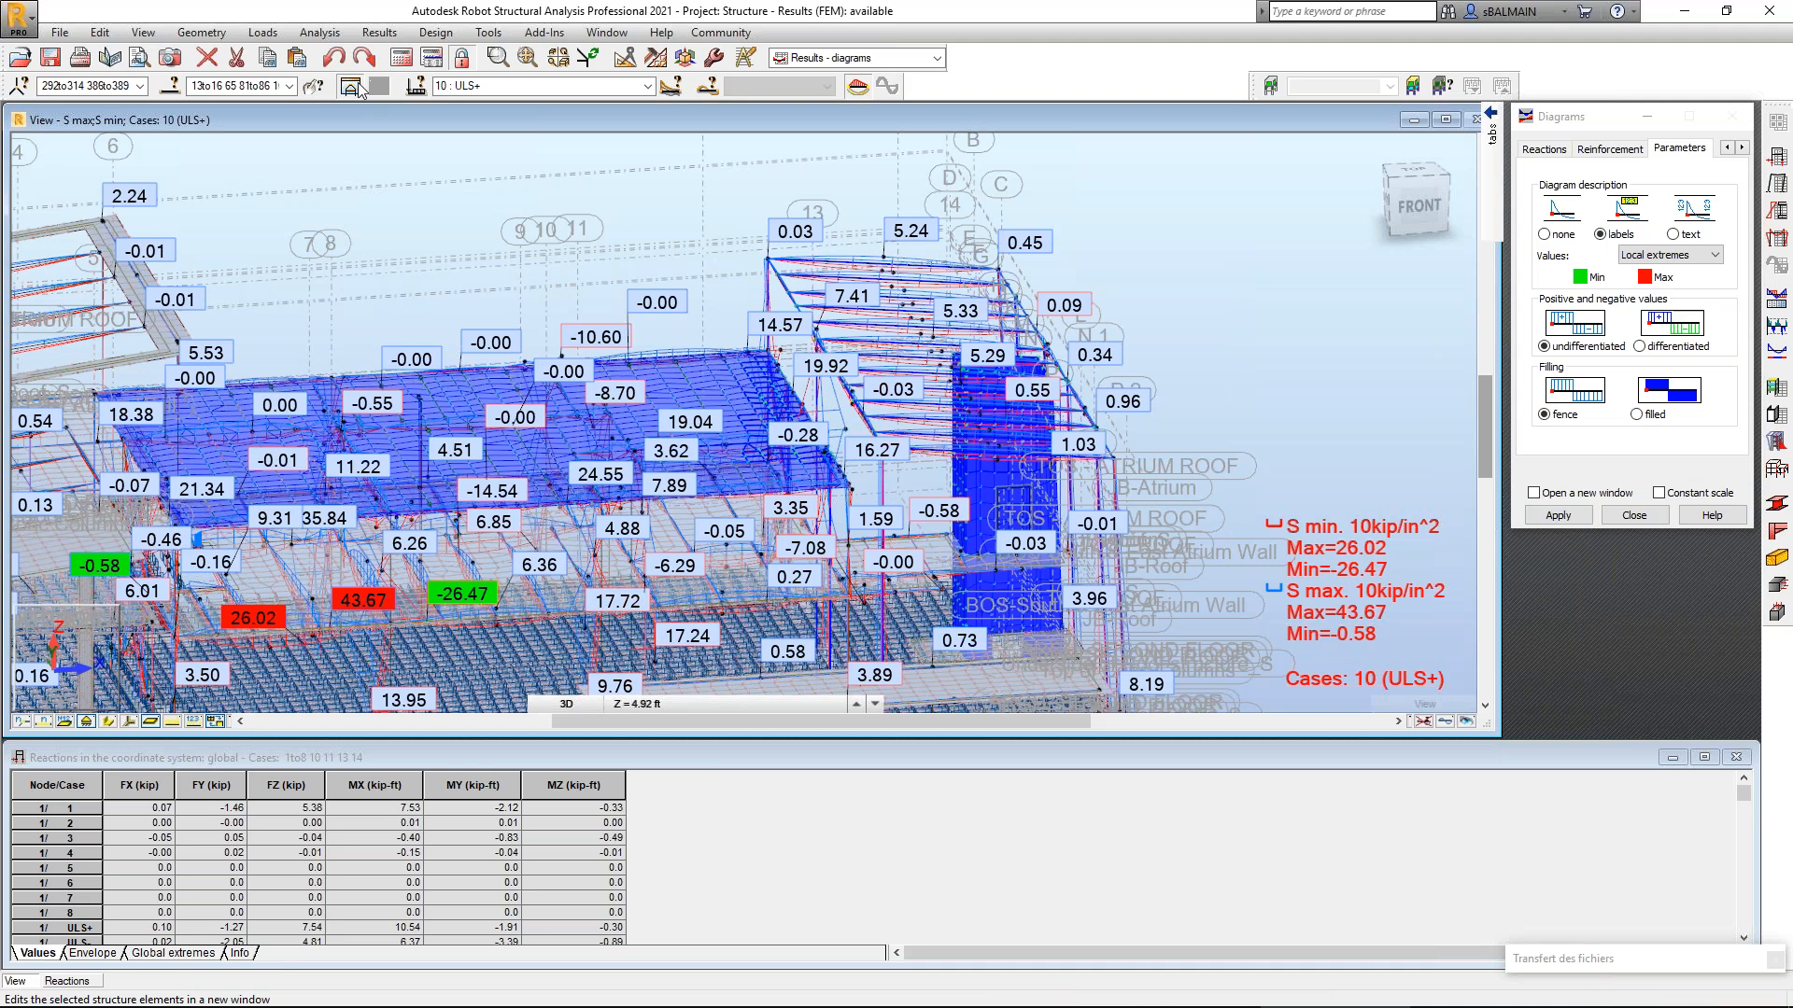
left_click(352, 87)
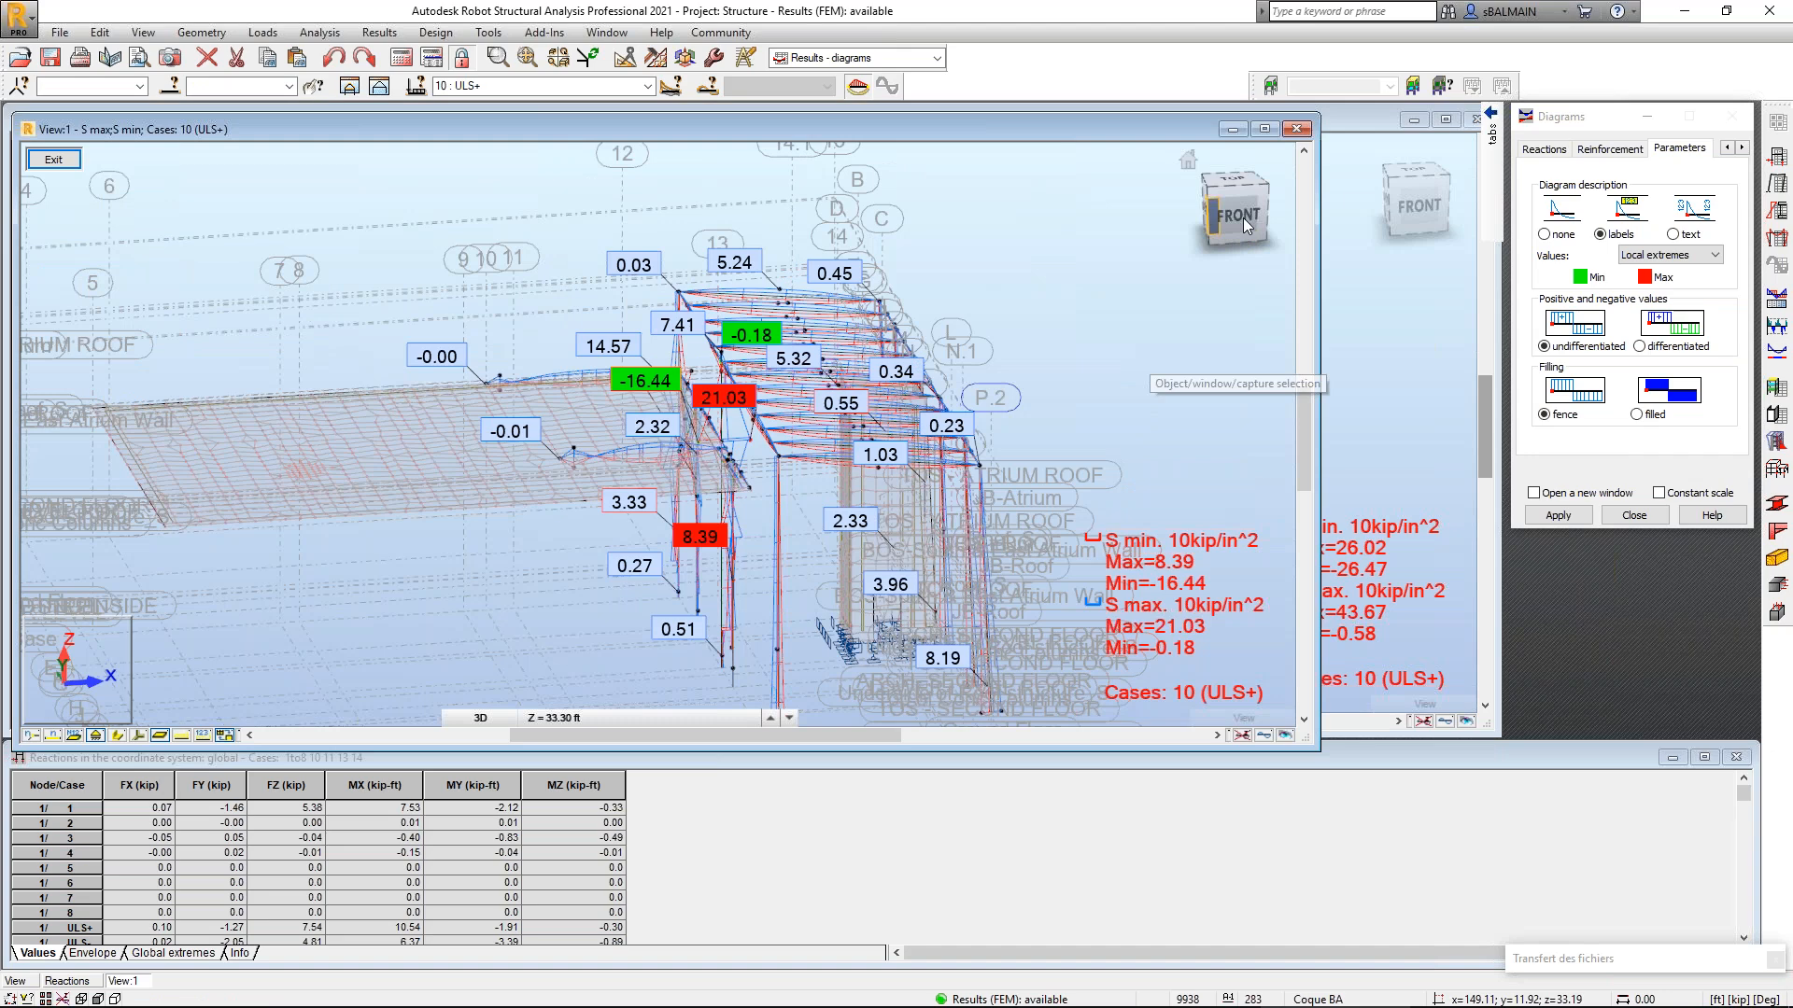
left_click(1242, 217)
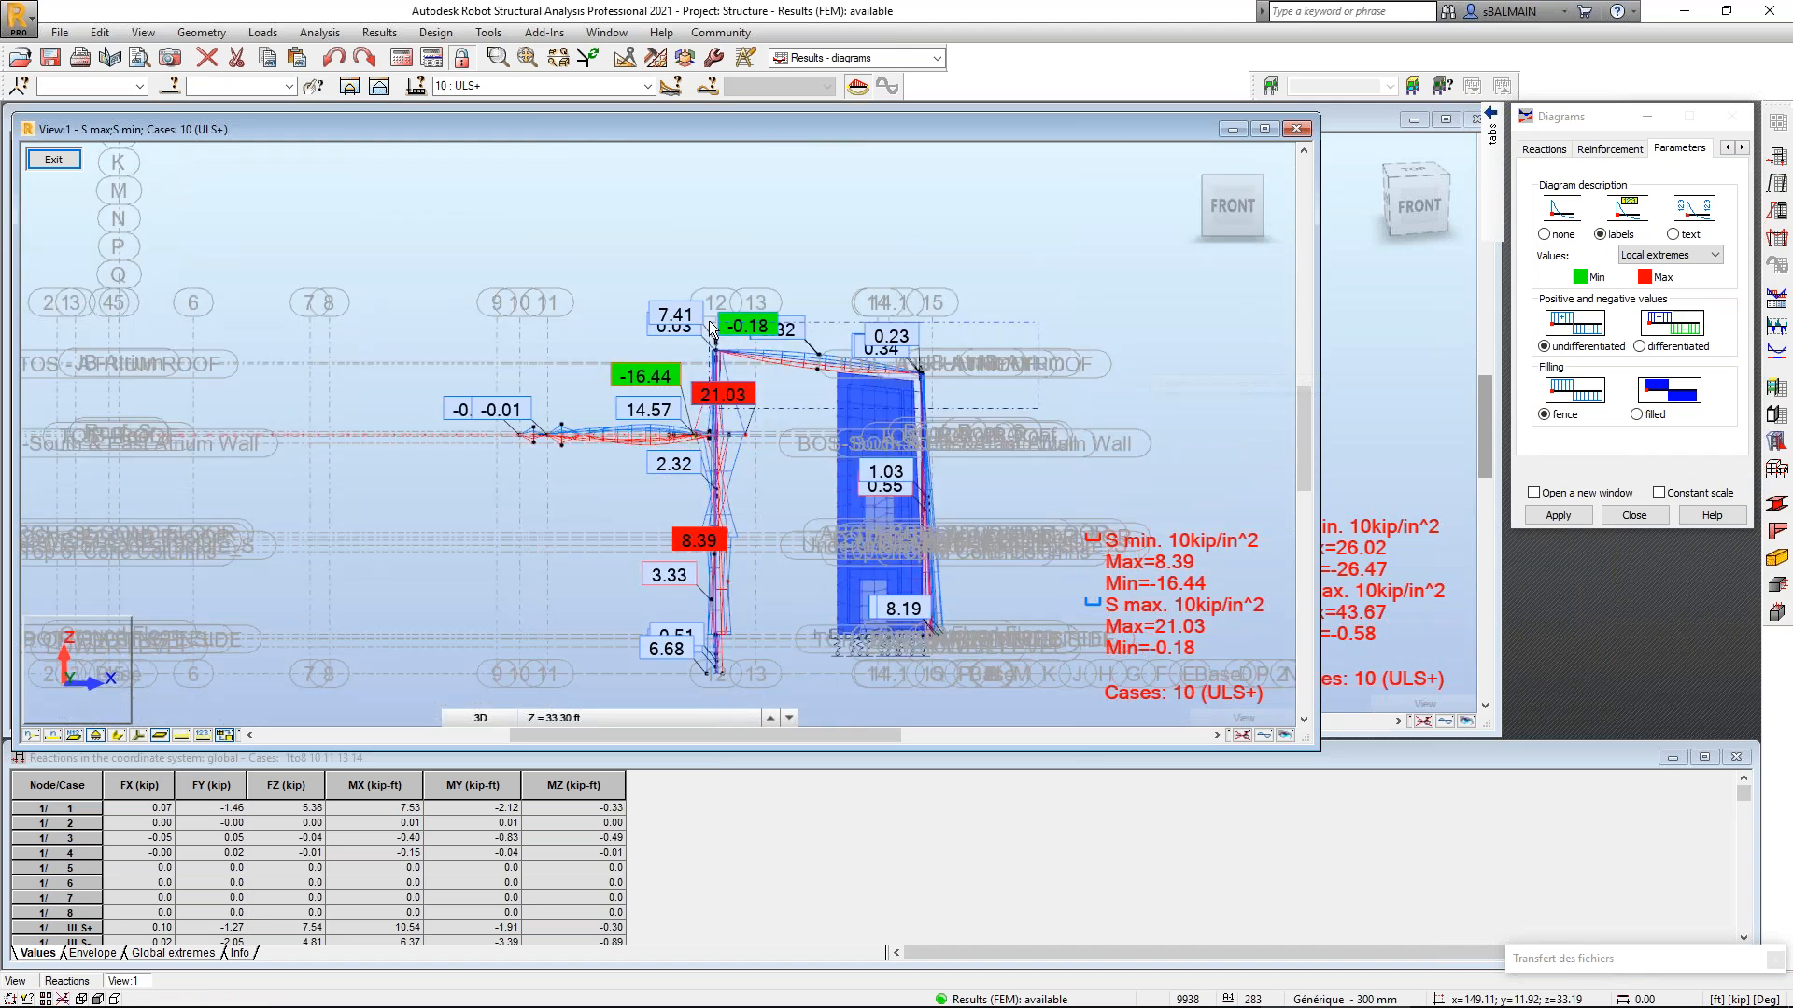
left_click_drag(1038, 408, 709, 321)
left_click(350, 87)
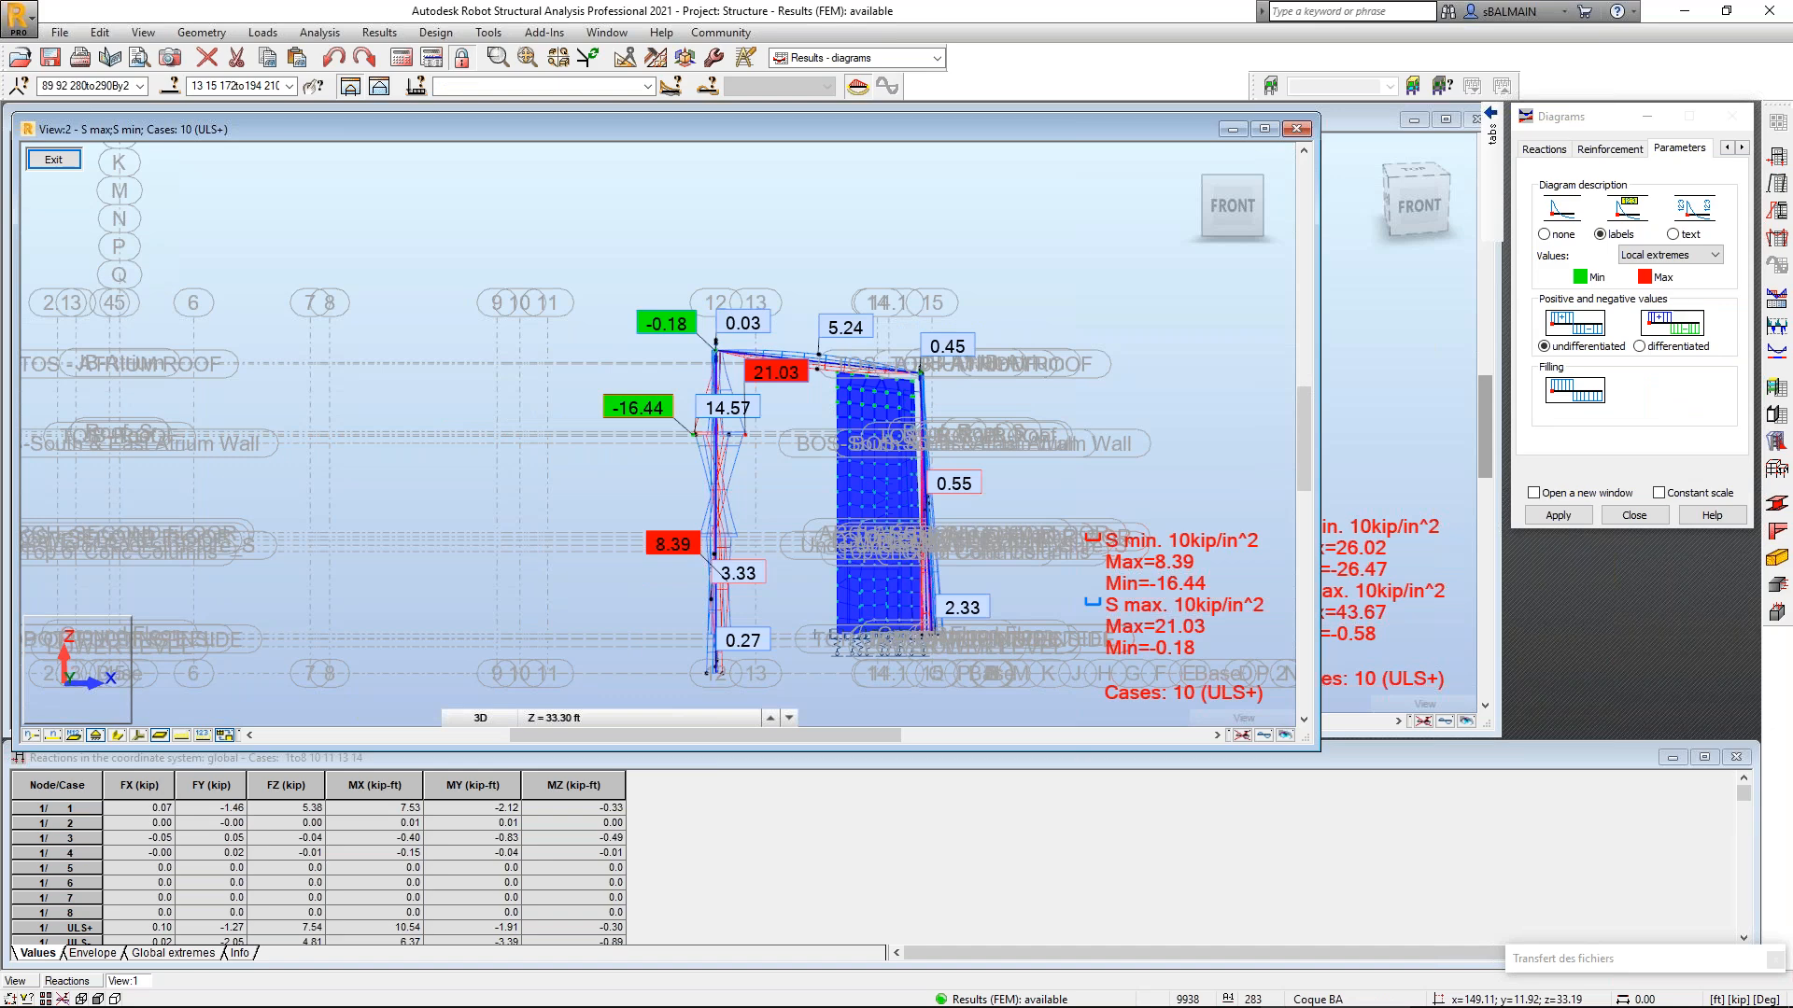
Inspect the stress diagrams of the isolated atrium frame in 3D and close the isolated views.
middle_click_drag(747, 350, 862, 371, "shift")
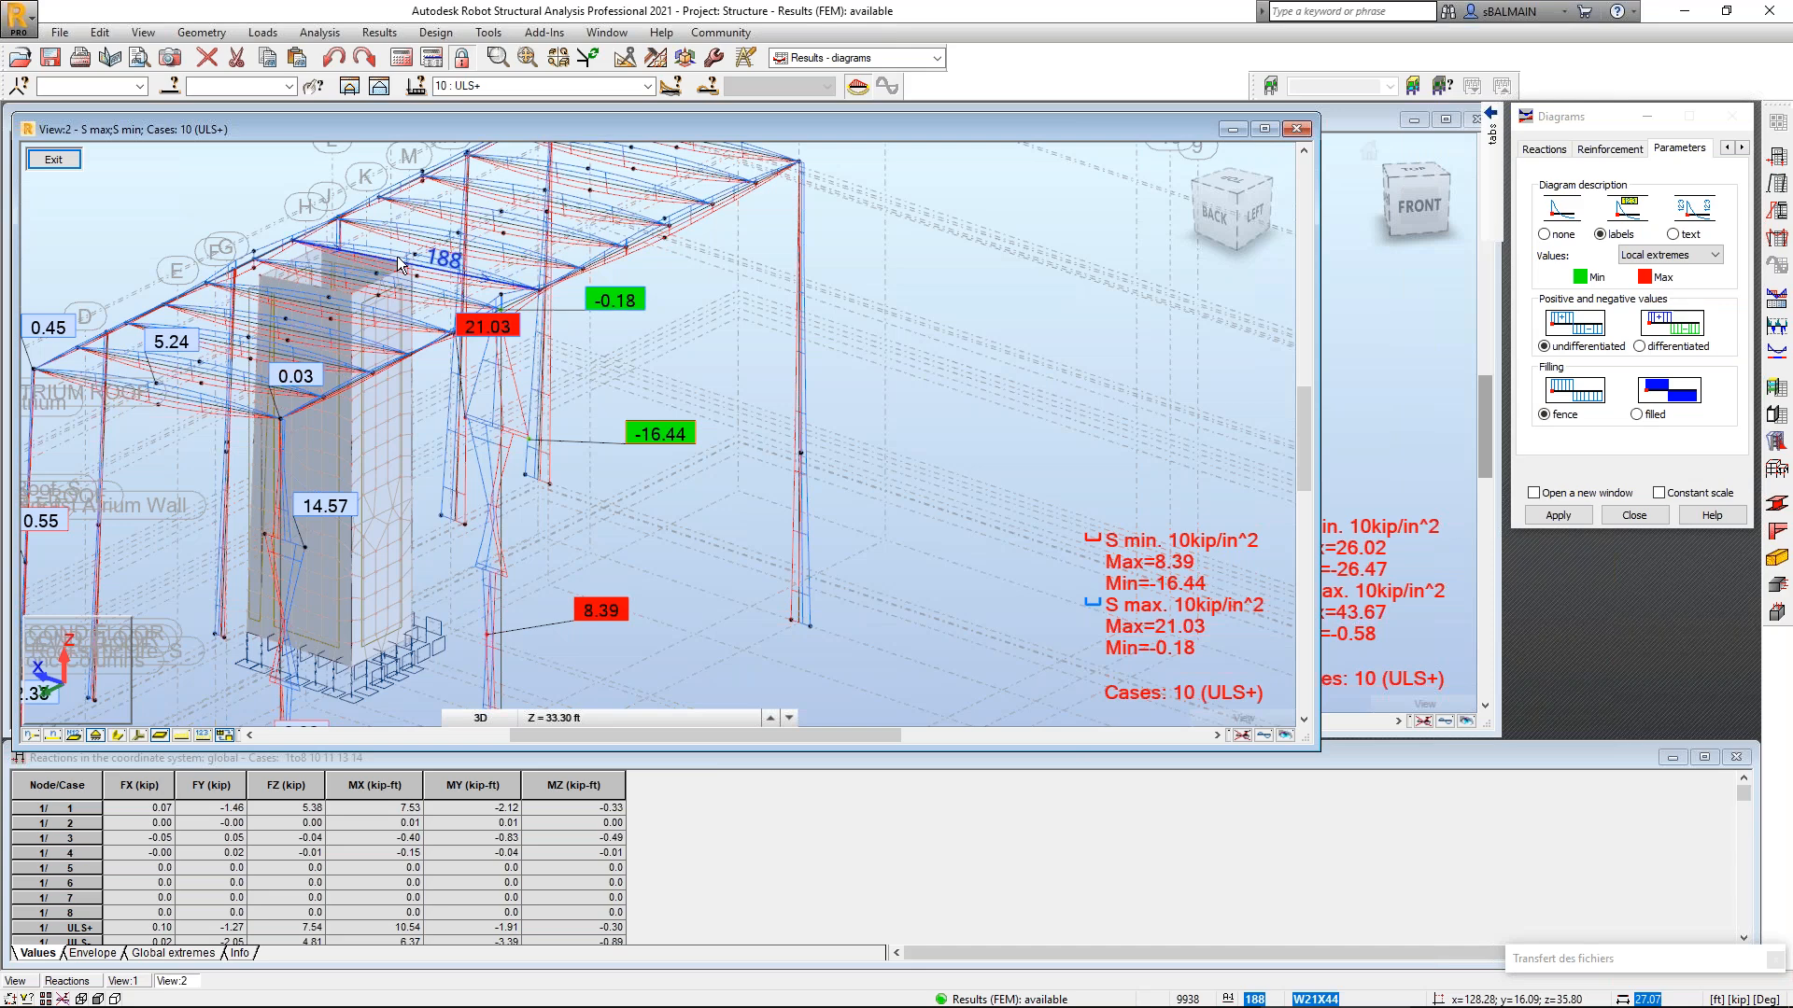
scroll(400, 264, "up", 2)
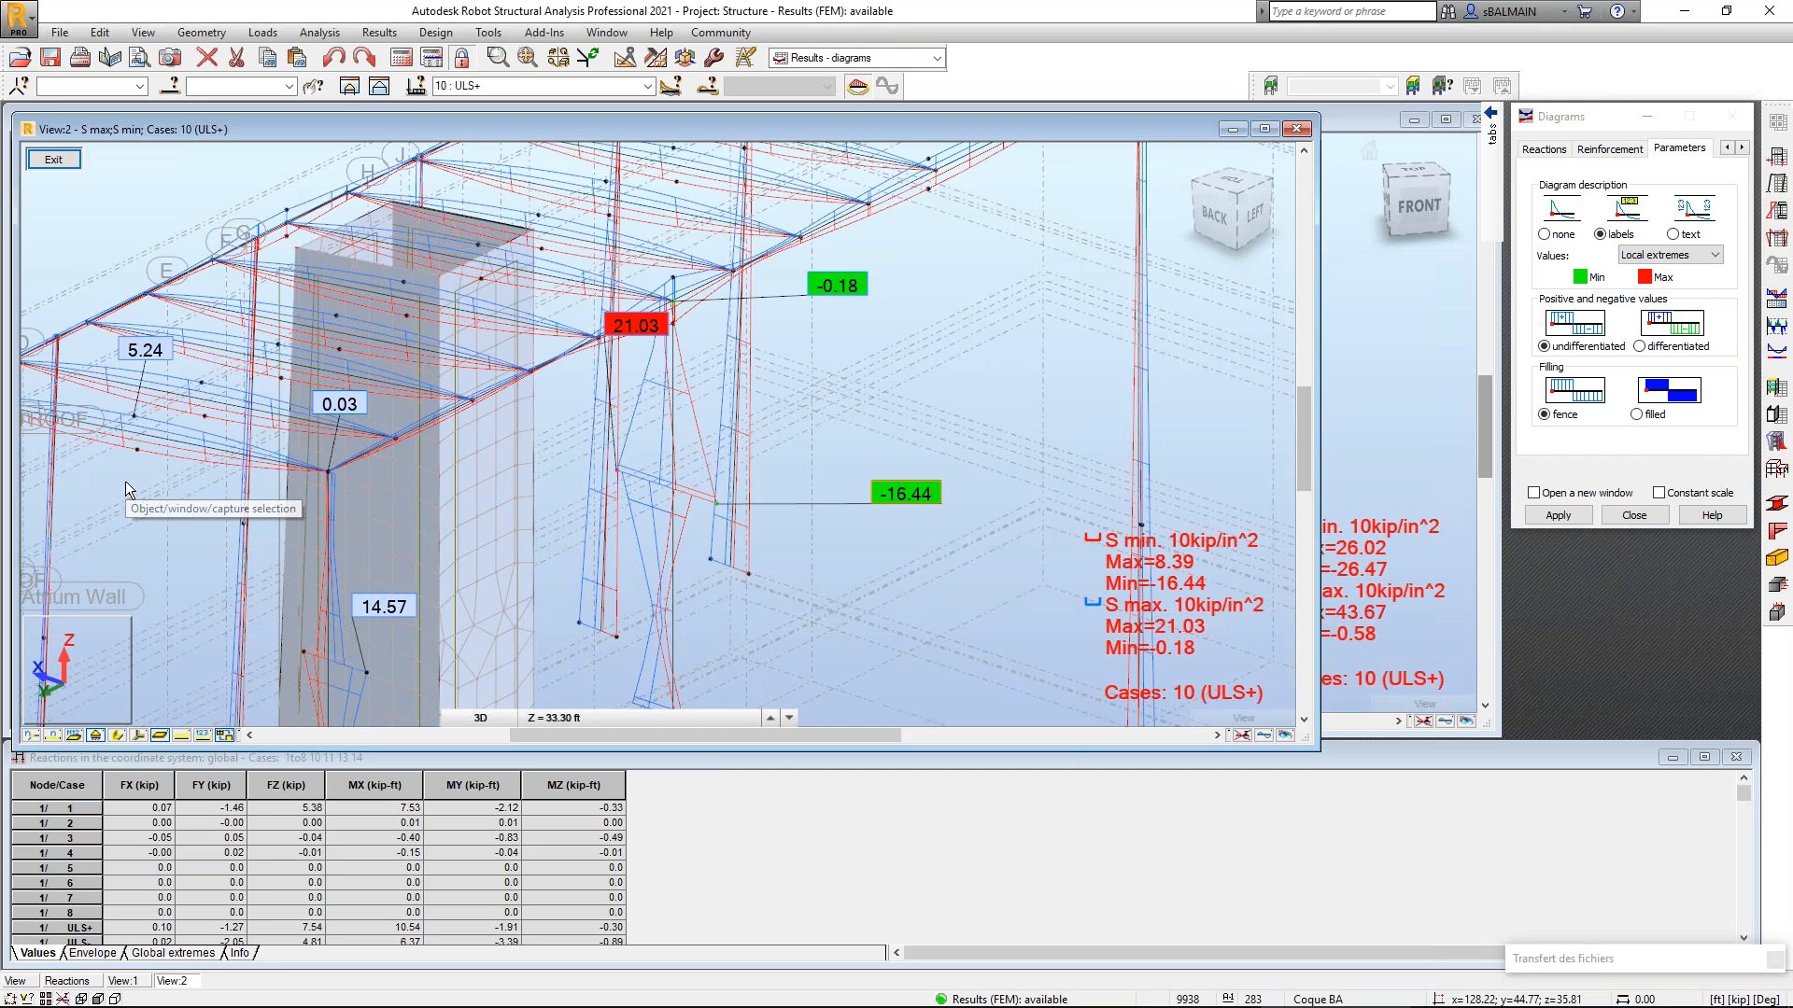
left_click(54, 160)
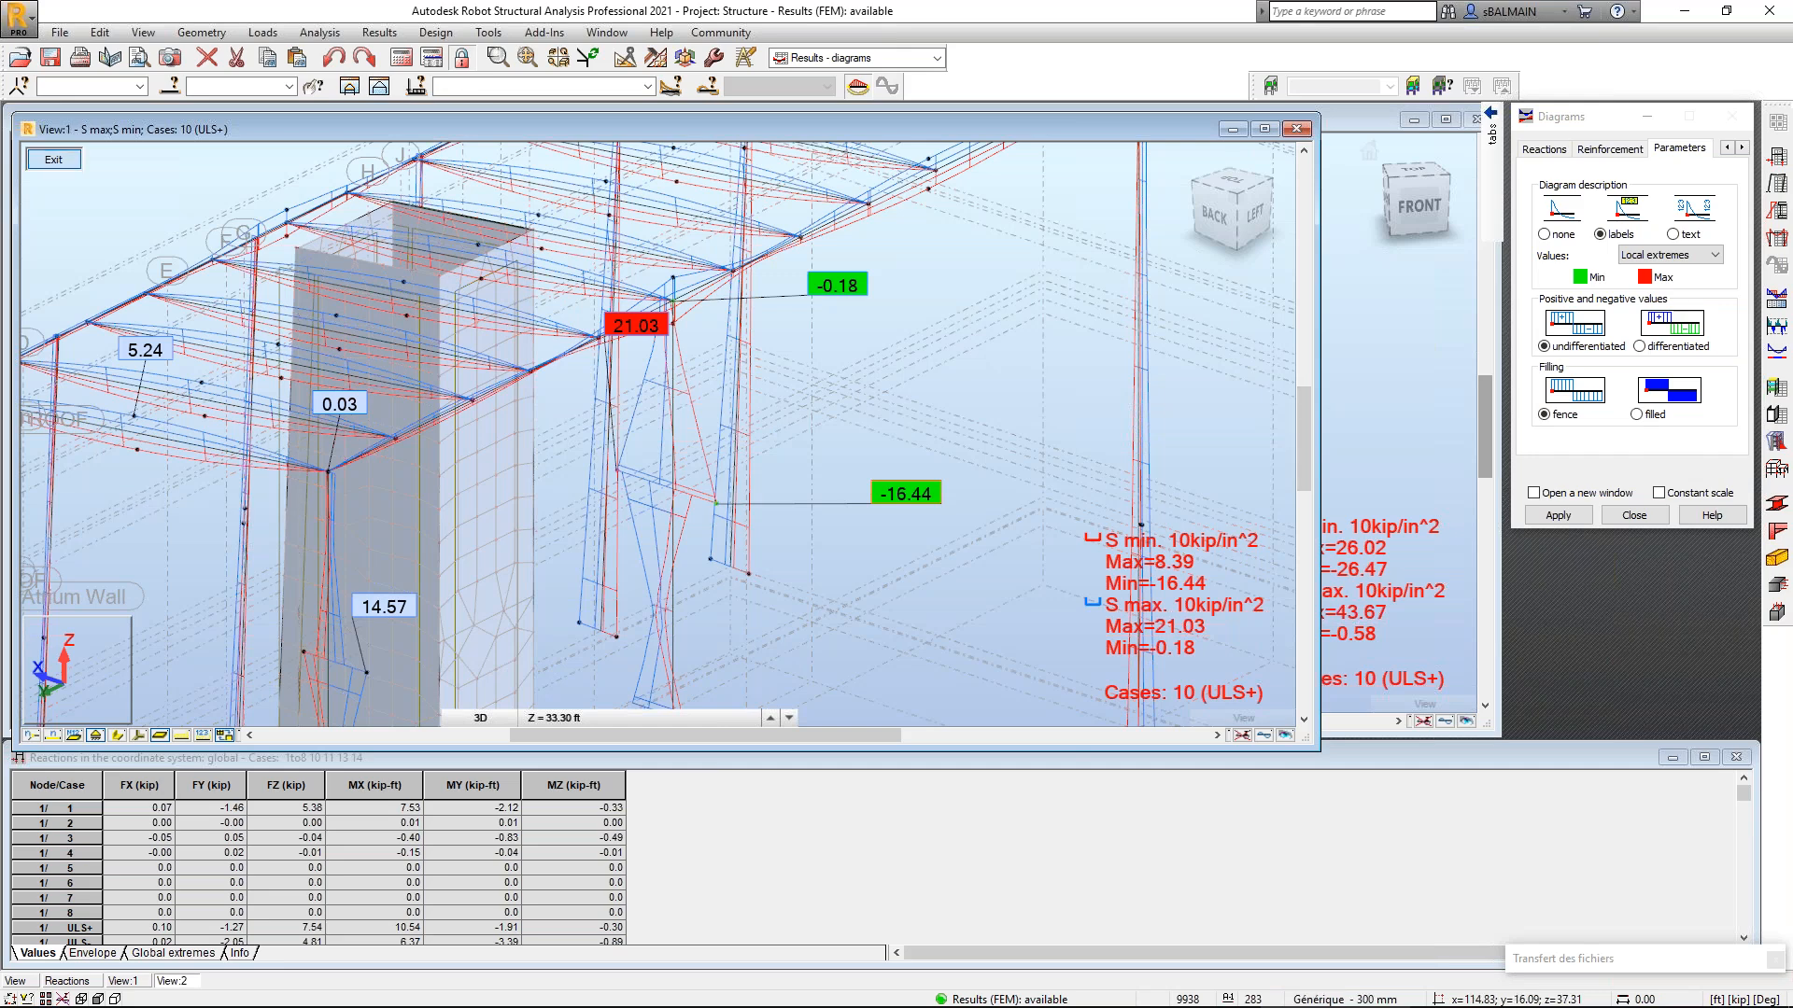
left_click(1296, 130)
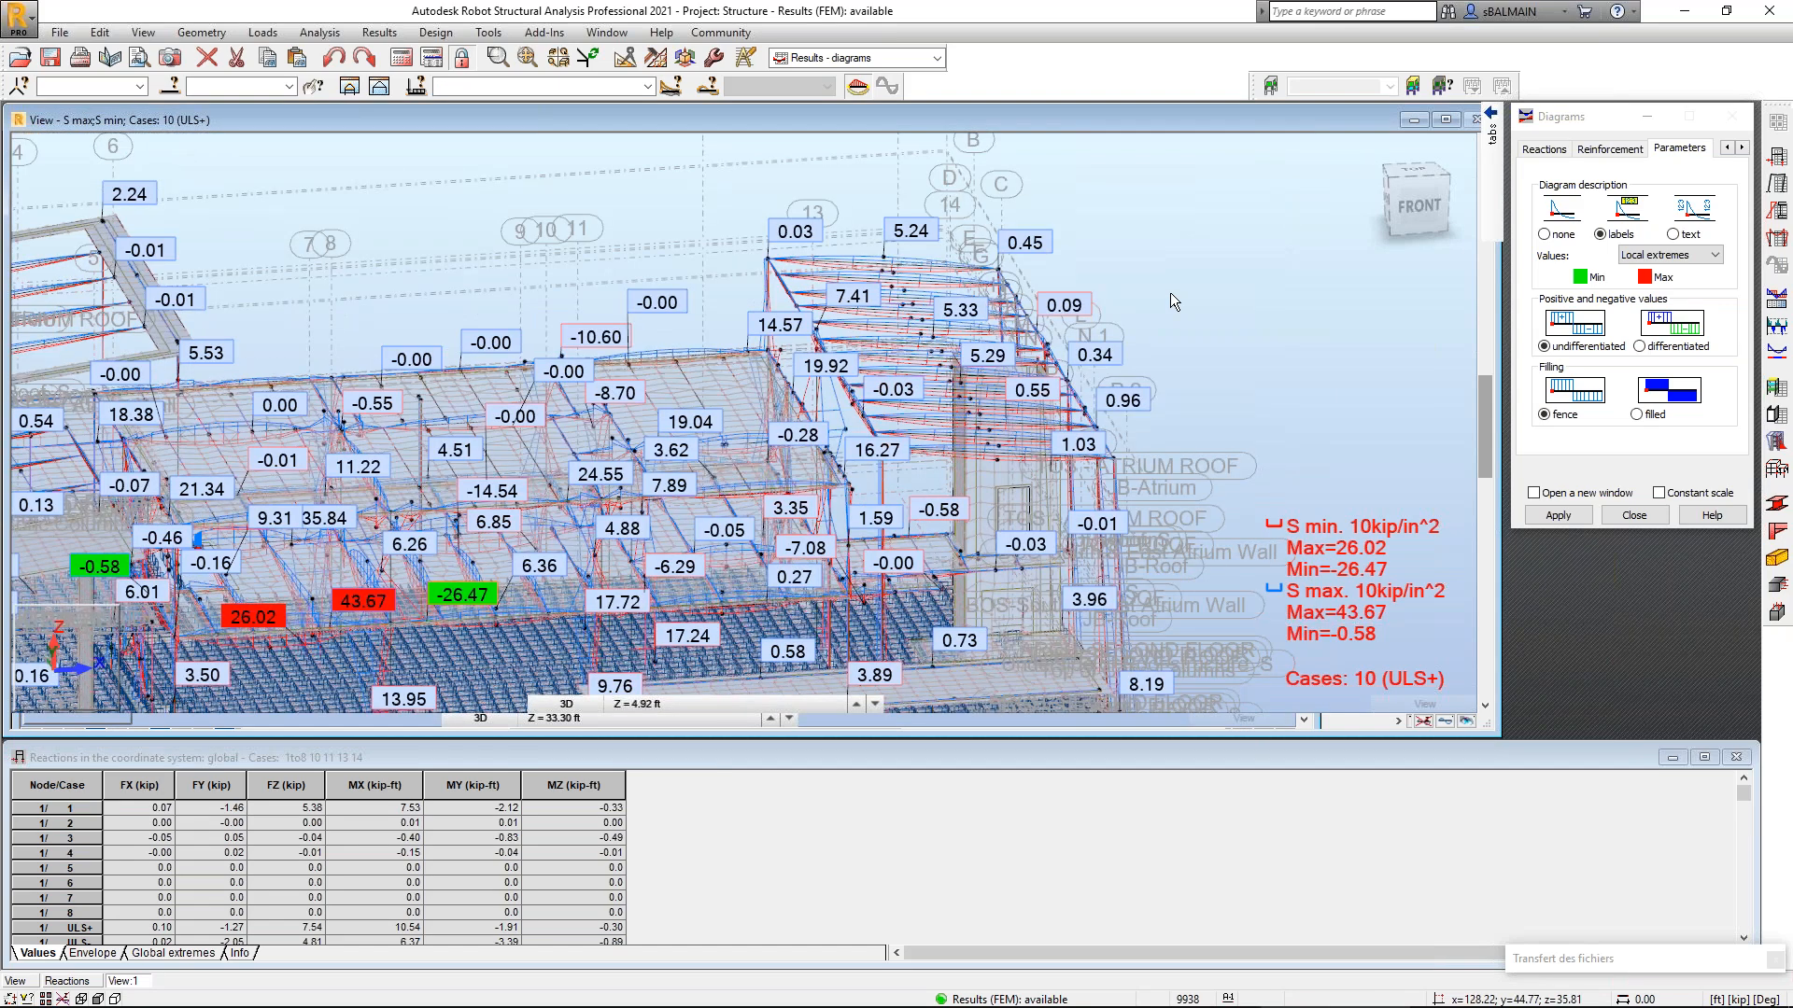
middle_click_drag(216, 463, 338, 403)
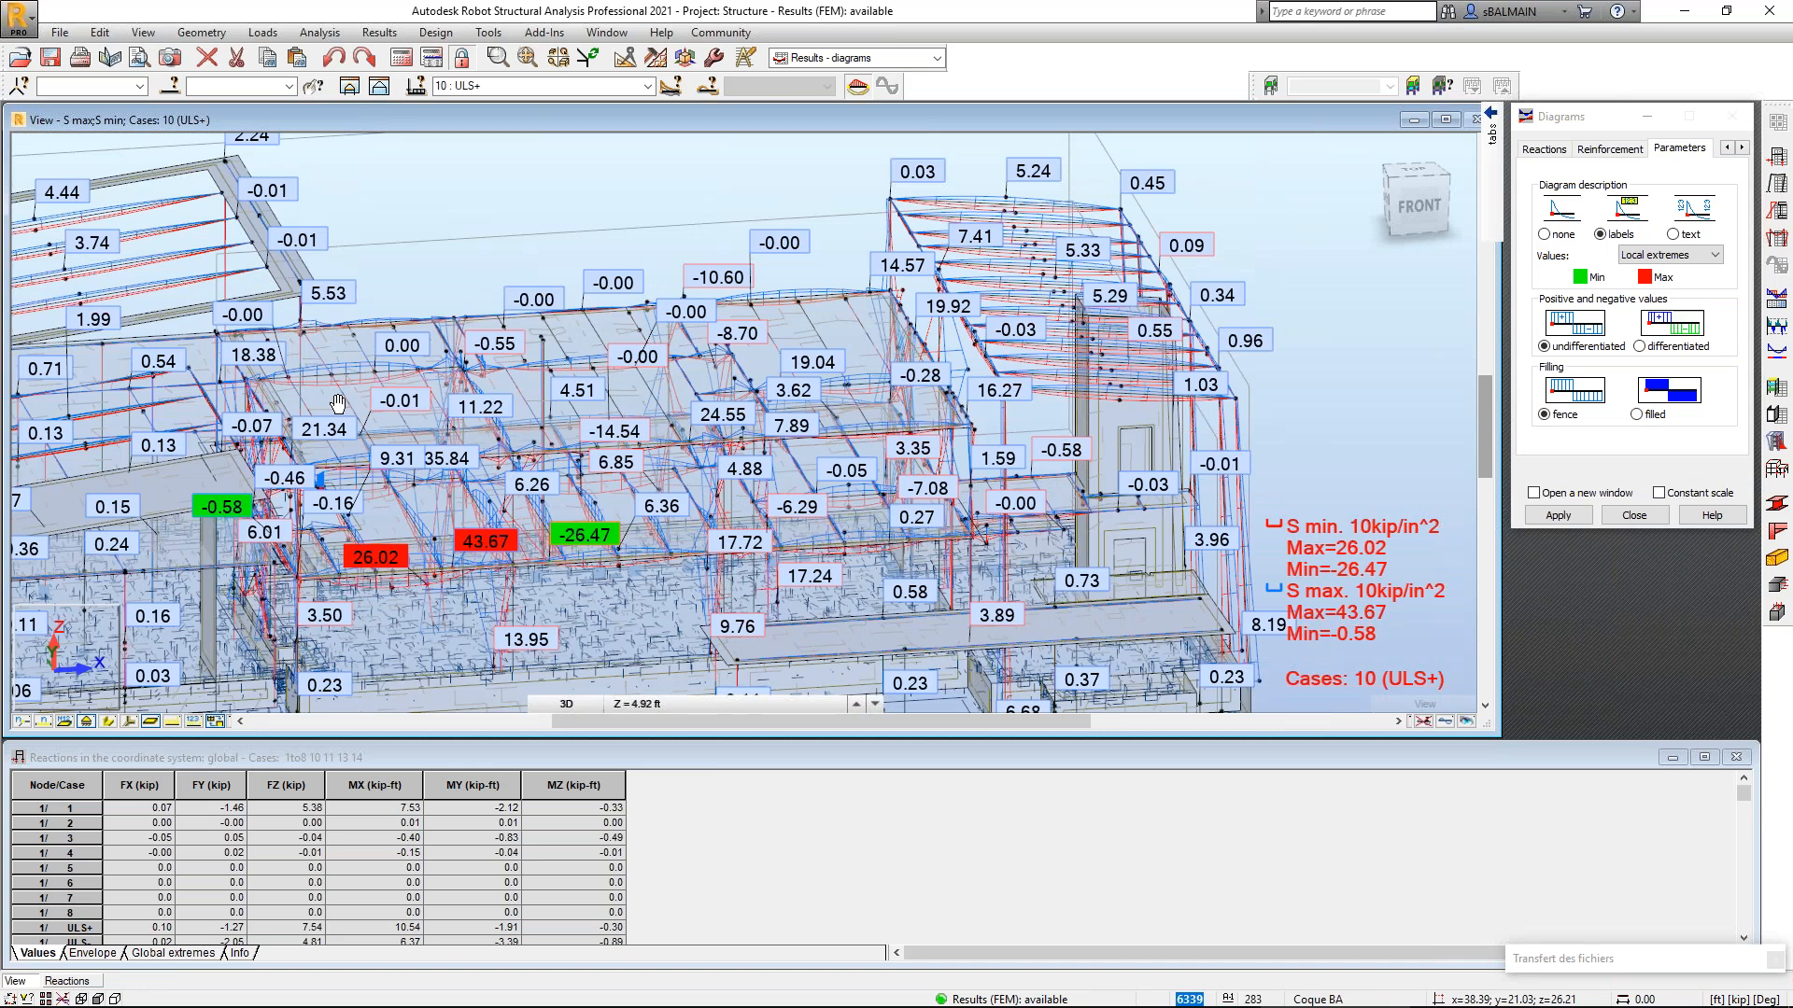
middle_click_drag(338, 404, 485, 376)
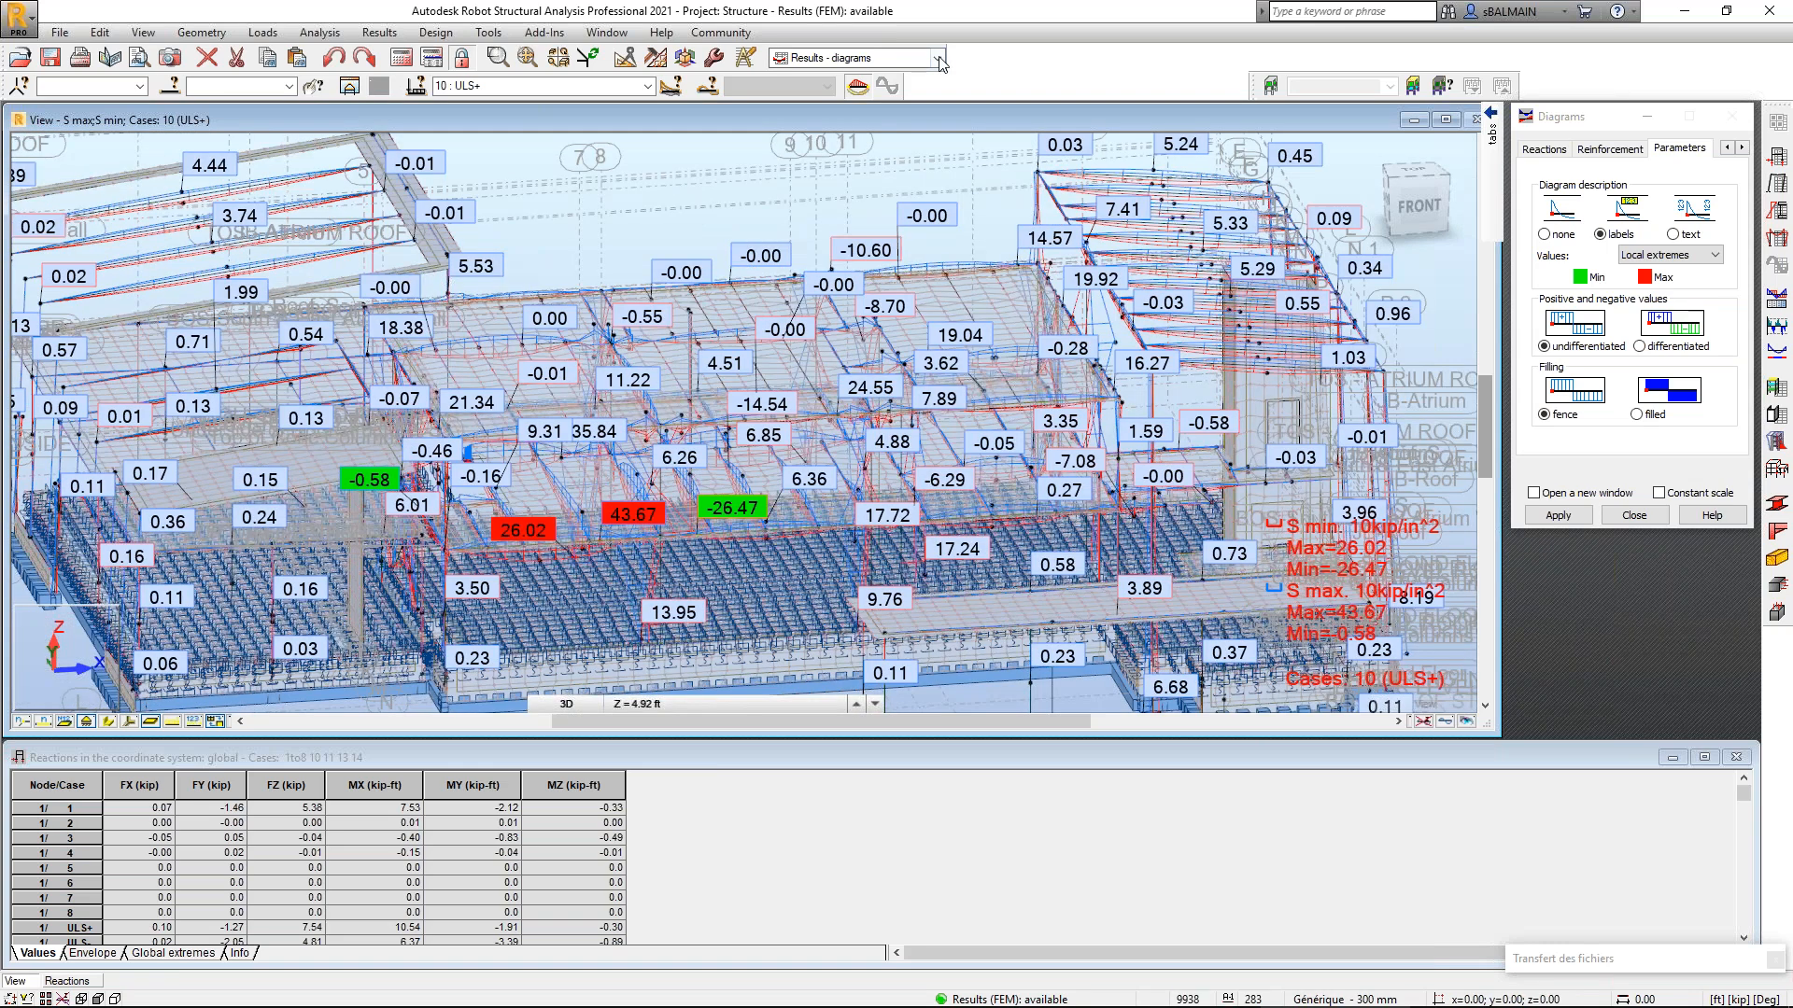
left_click(937, 58)
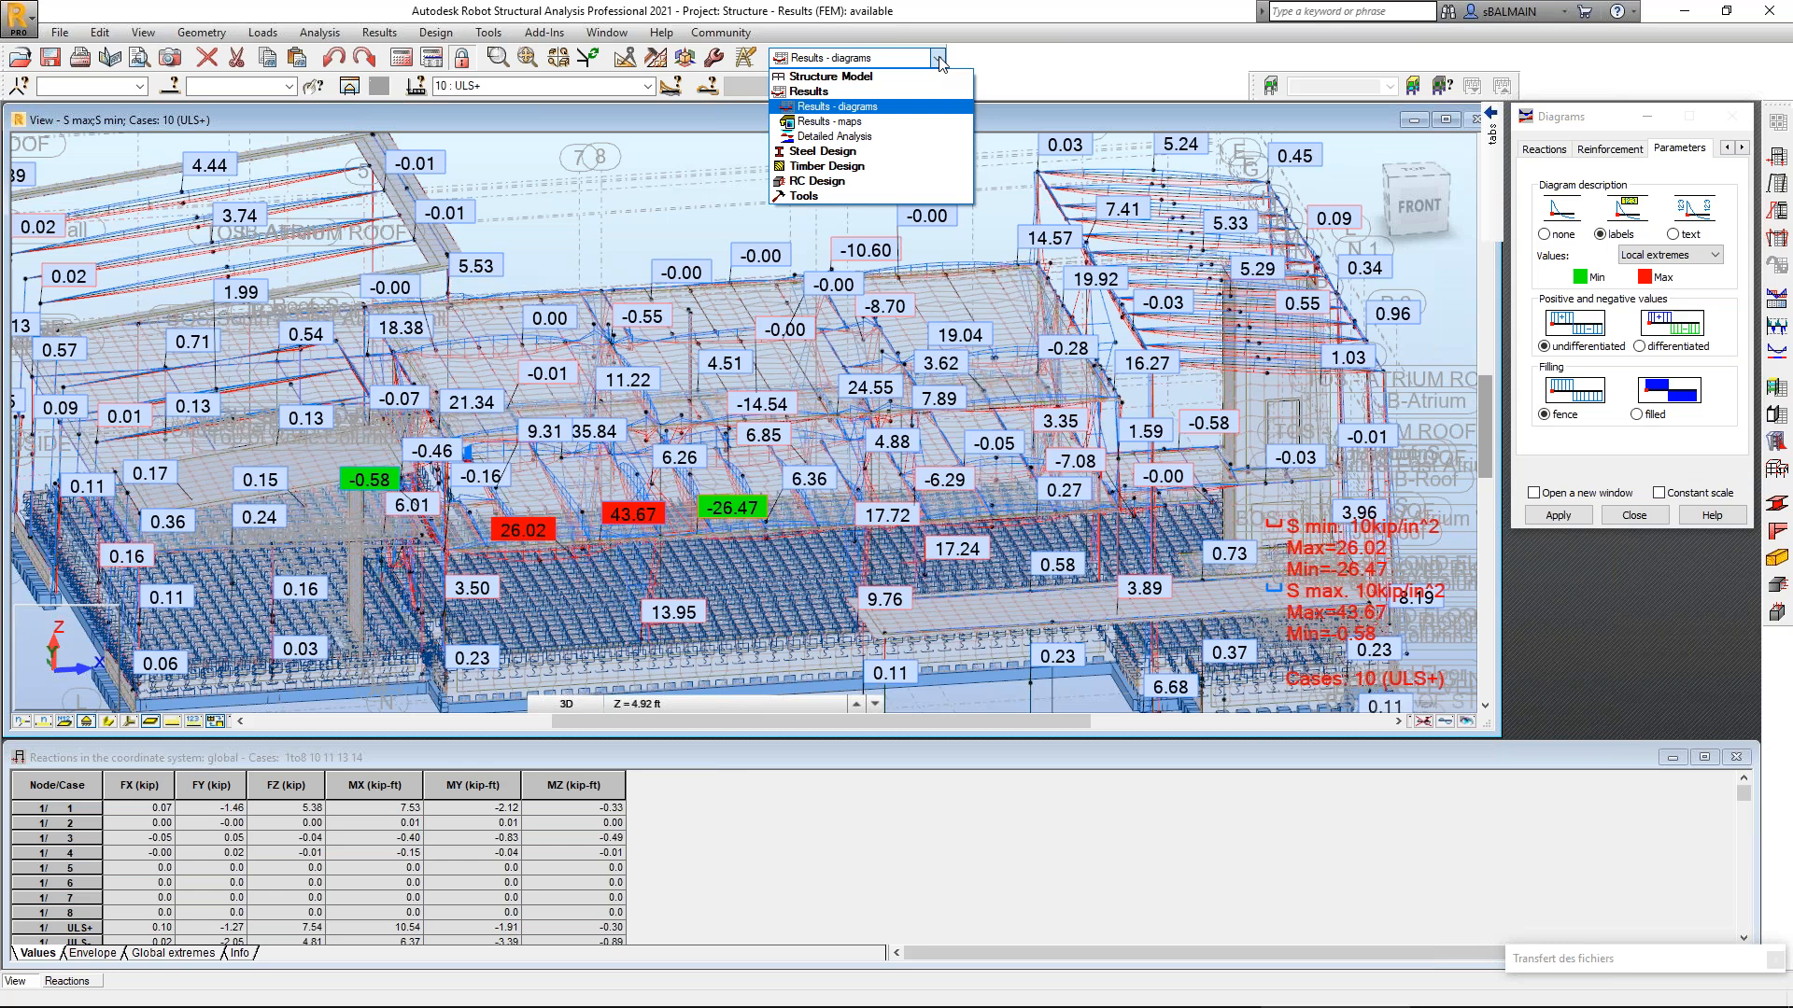
left_click(939, 64)
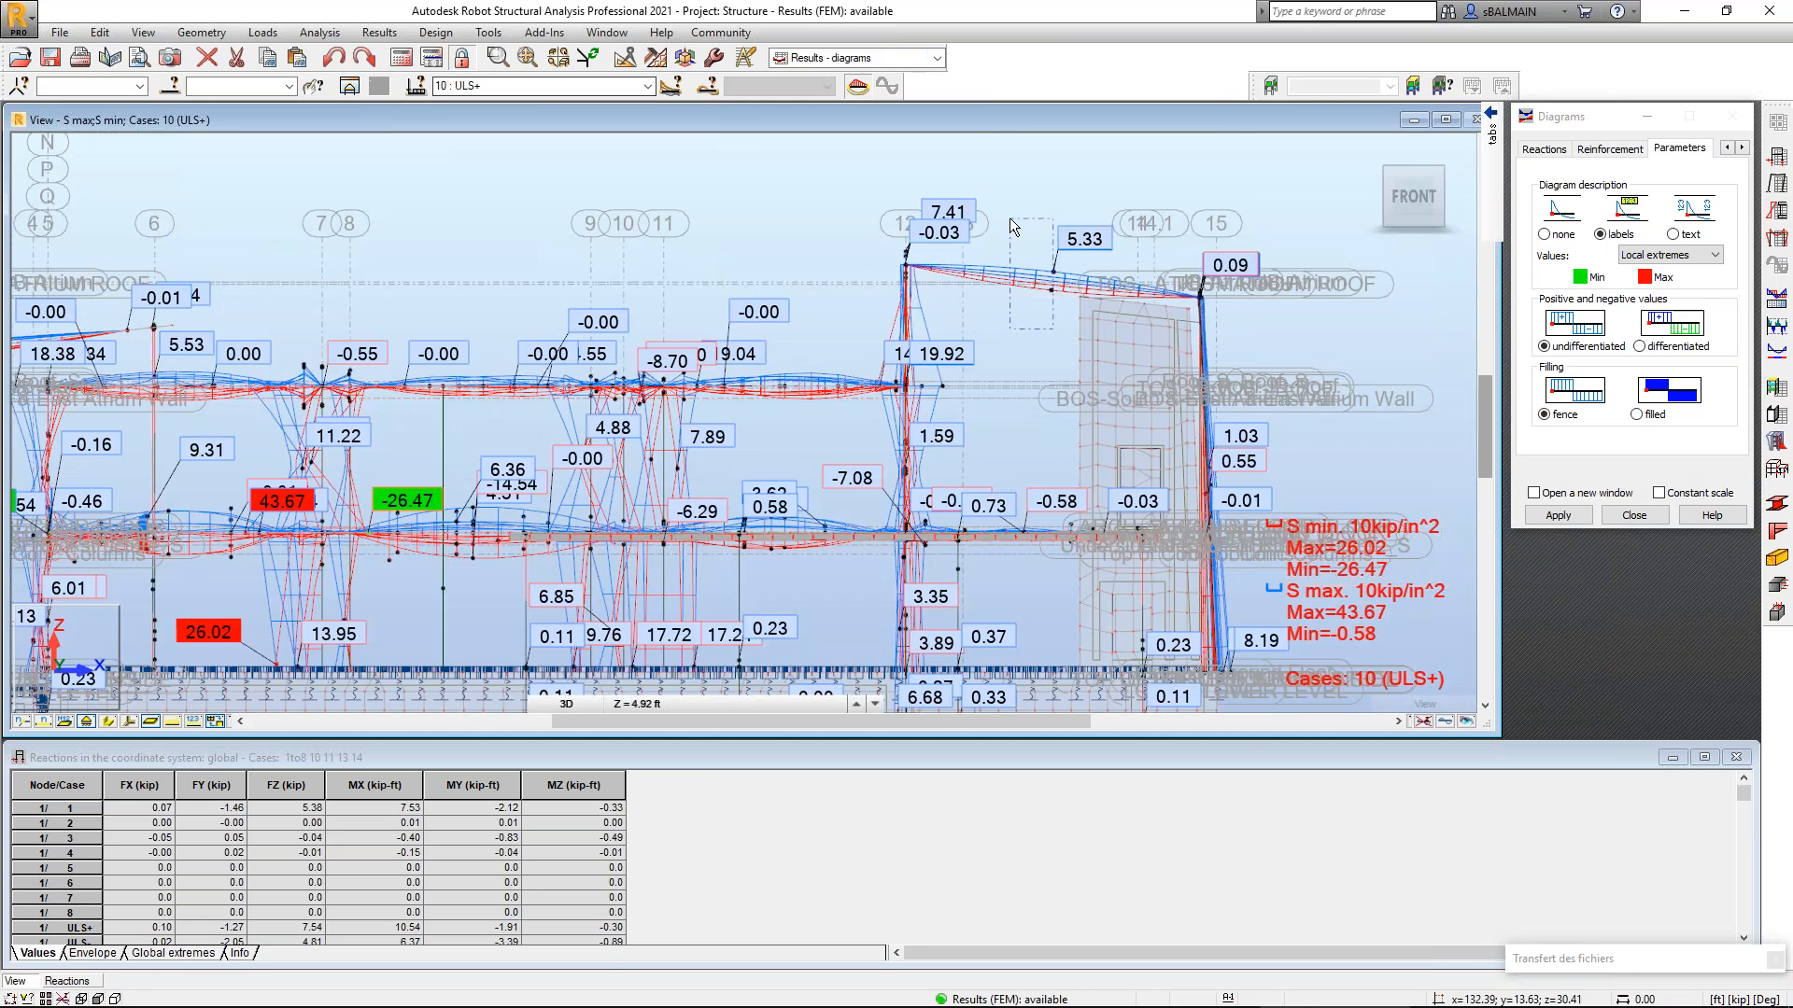
Select the sloping atrium roof beams (bars 181to193) and save them as a bar group named Top.
left_click_drag(1053, 328, 1010, 219)
left_click(171, 86)
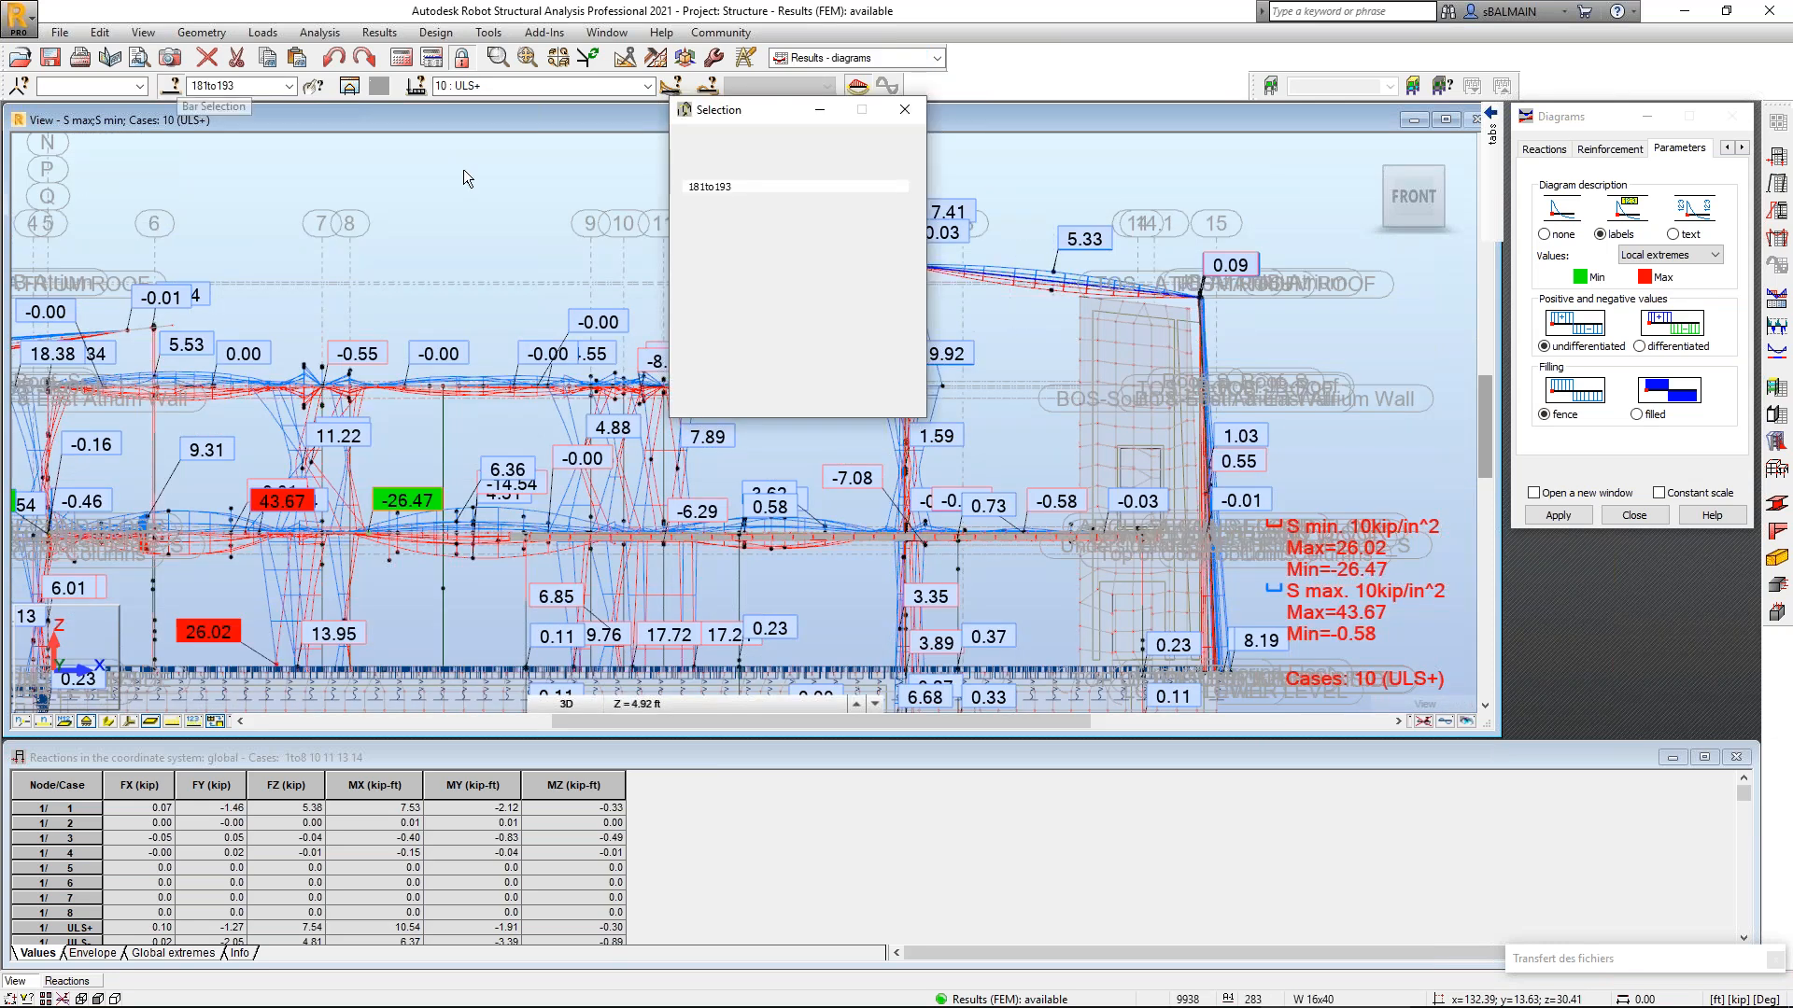
left_click(901, 221)
type("Top")
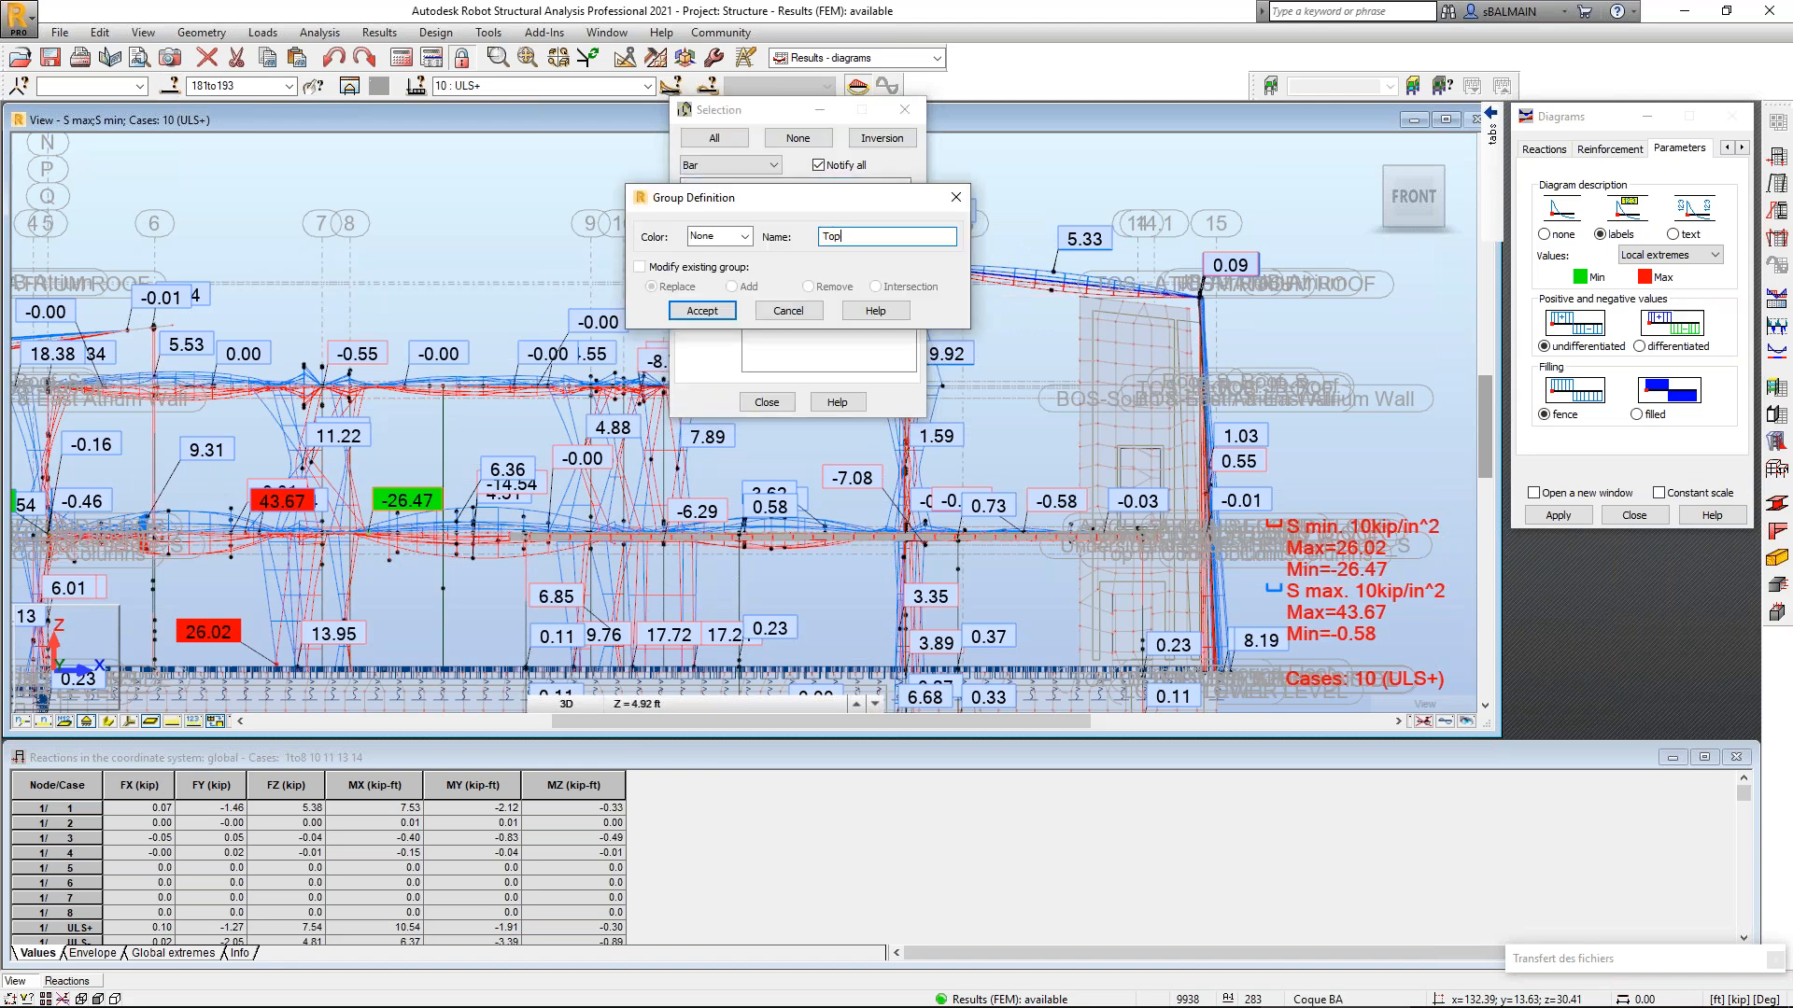
key("Return")
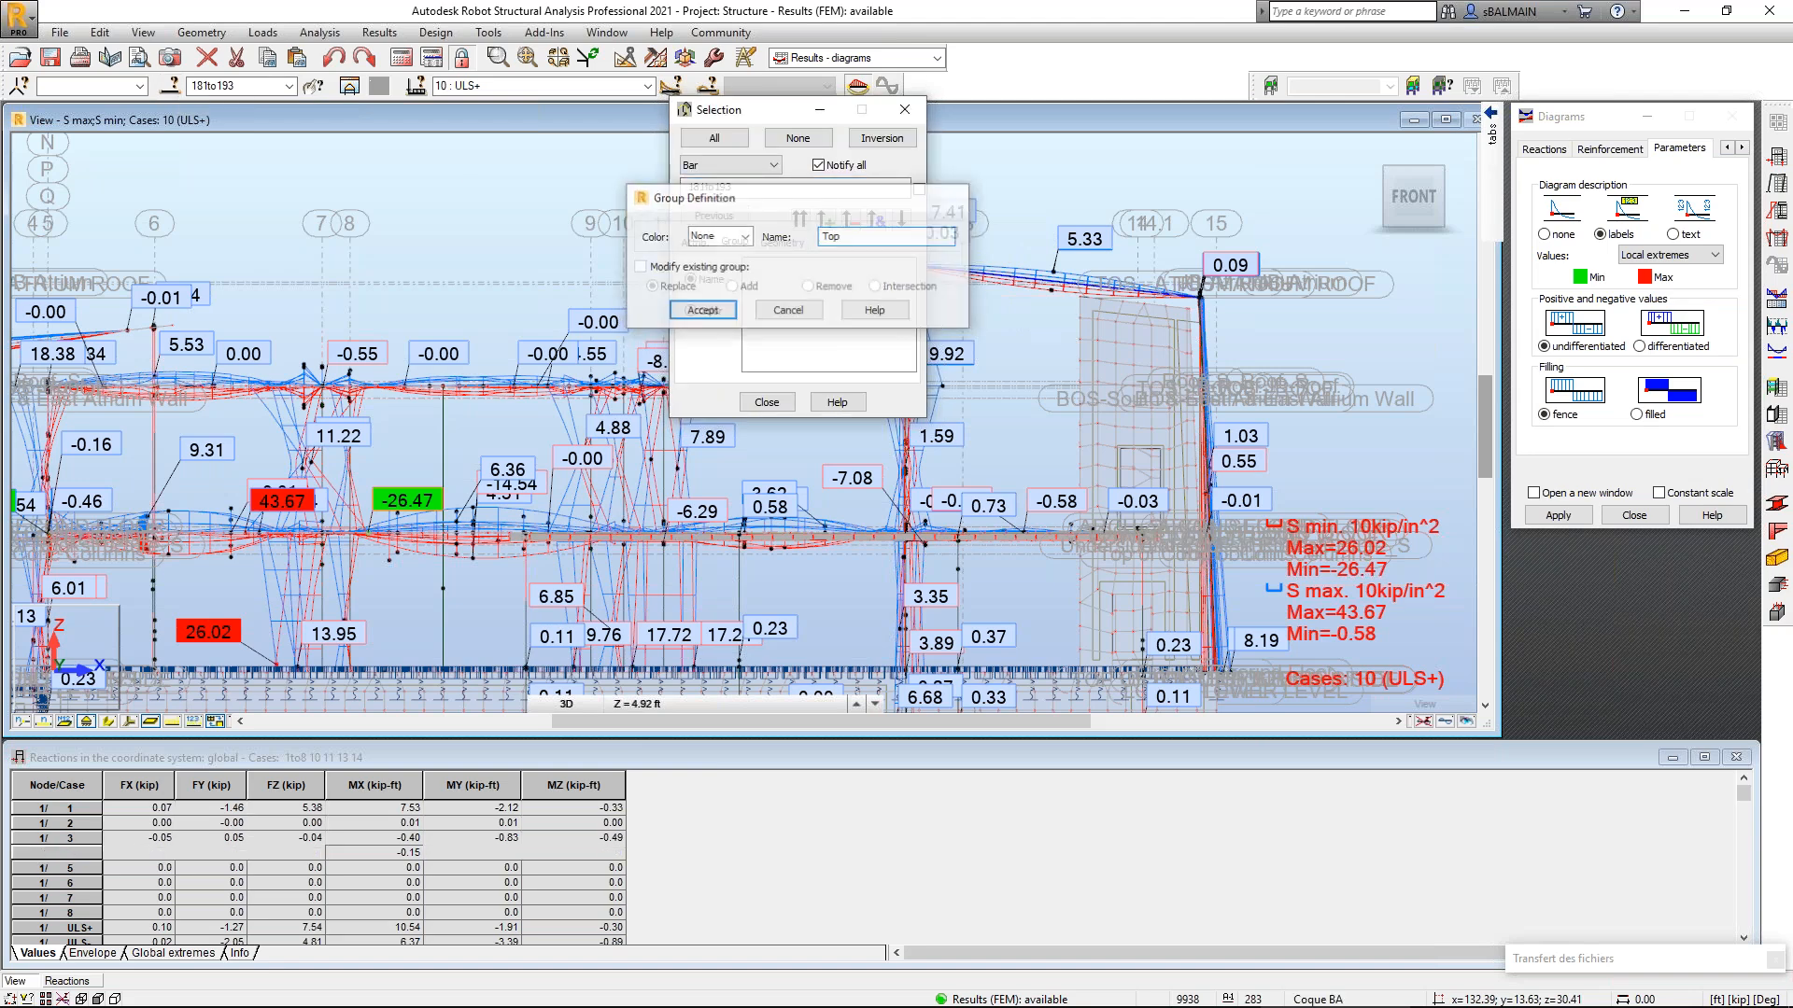
left_click(780, 401)
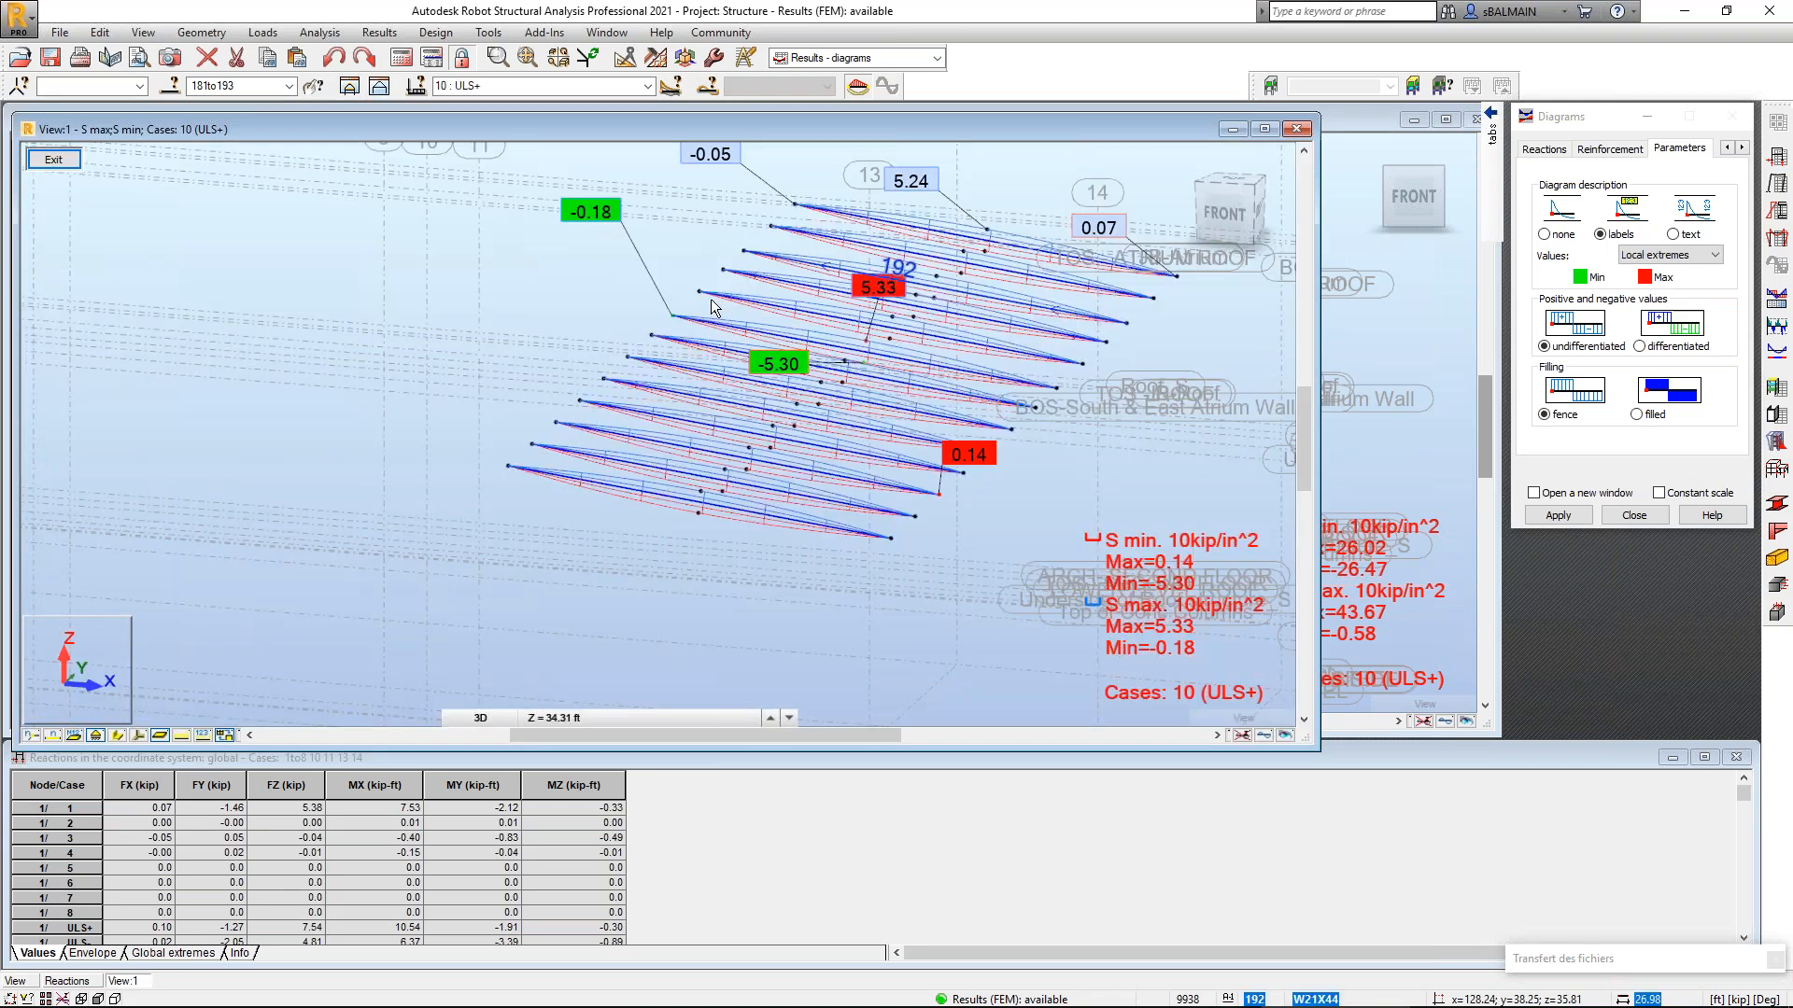
Open the bar deflections table and limit it to the atrium roof beams, bars 181to193.
left_click(379, 32)
left_click(439, 221)
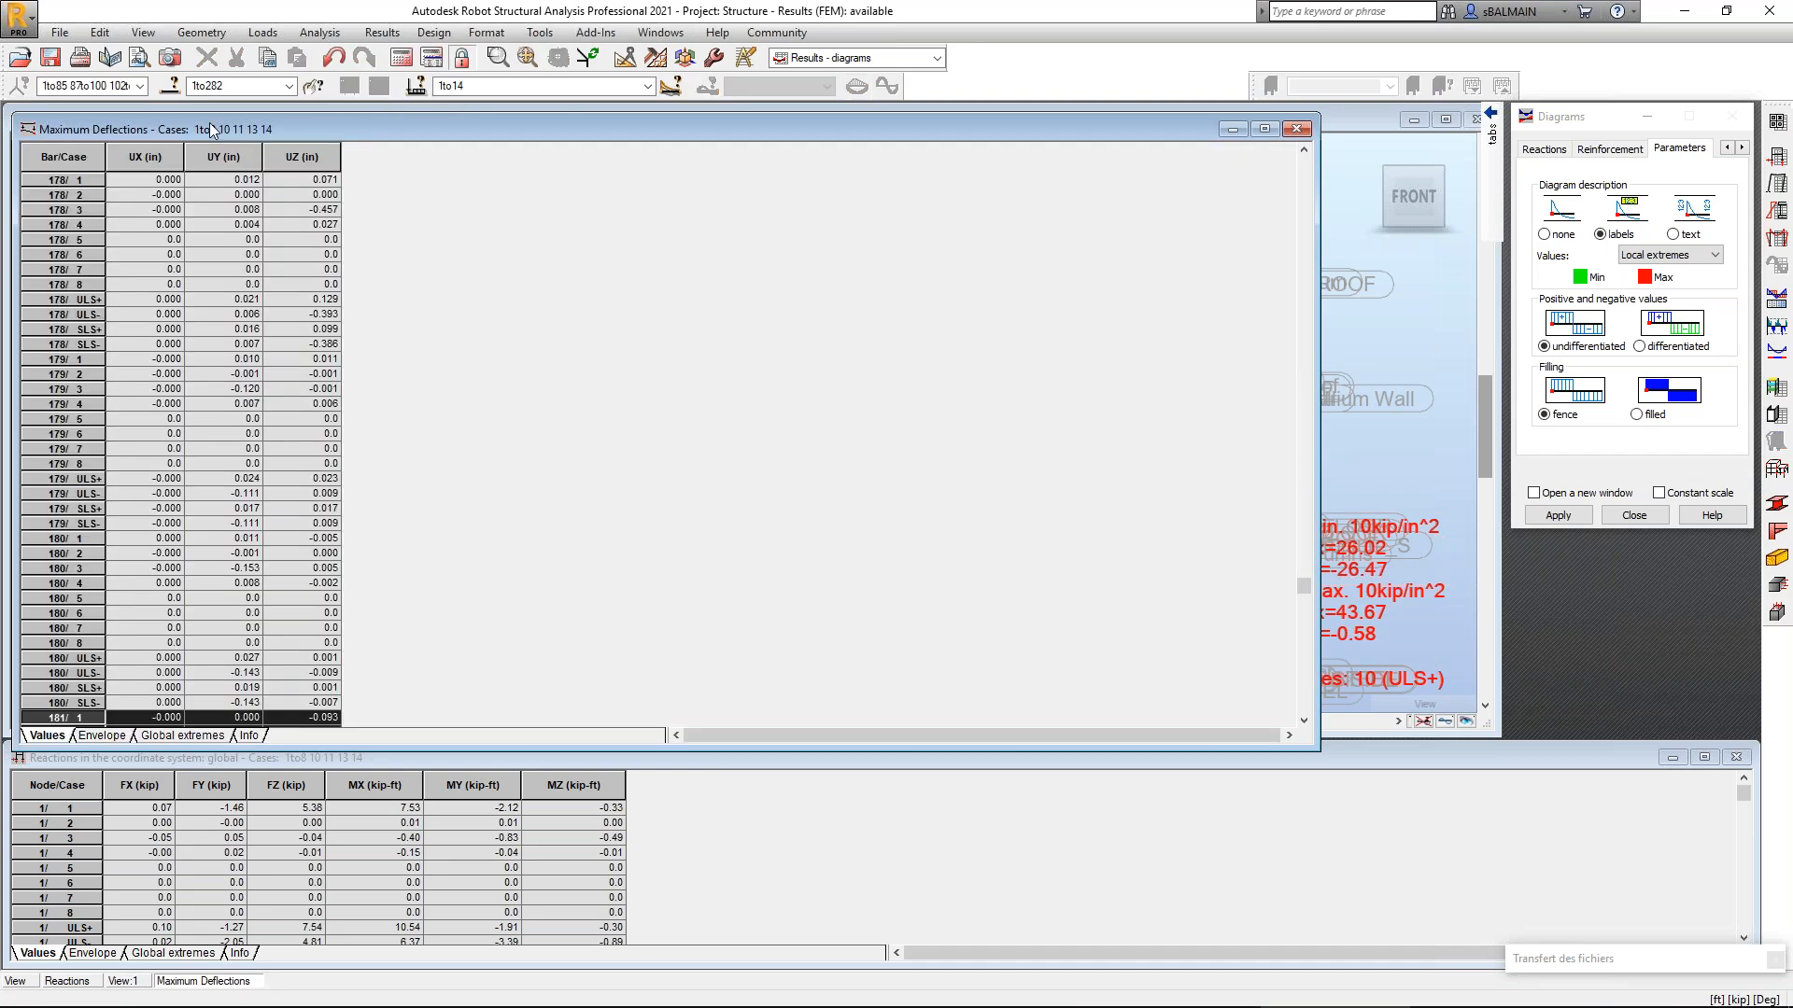
left_click(289, 85)
left_click(275, 174)
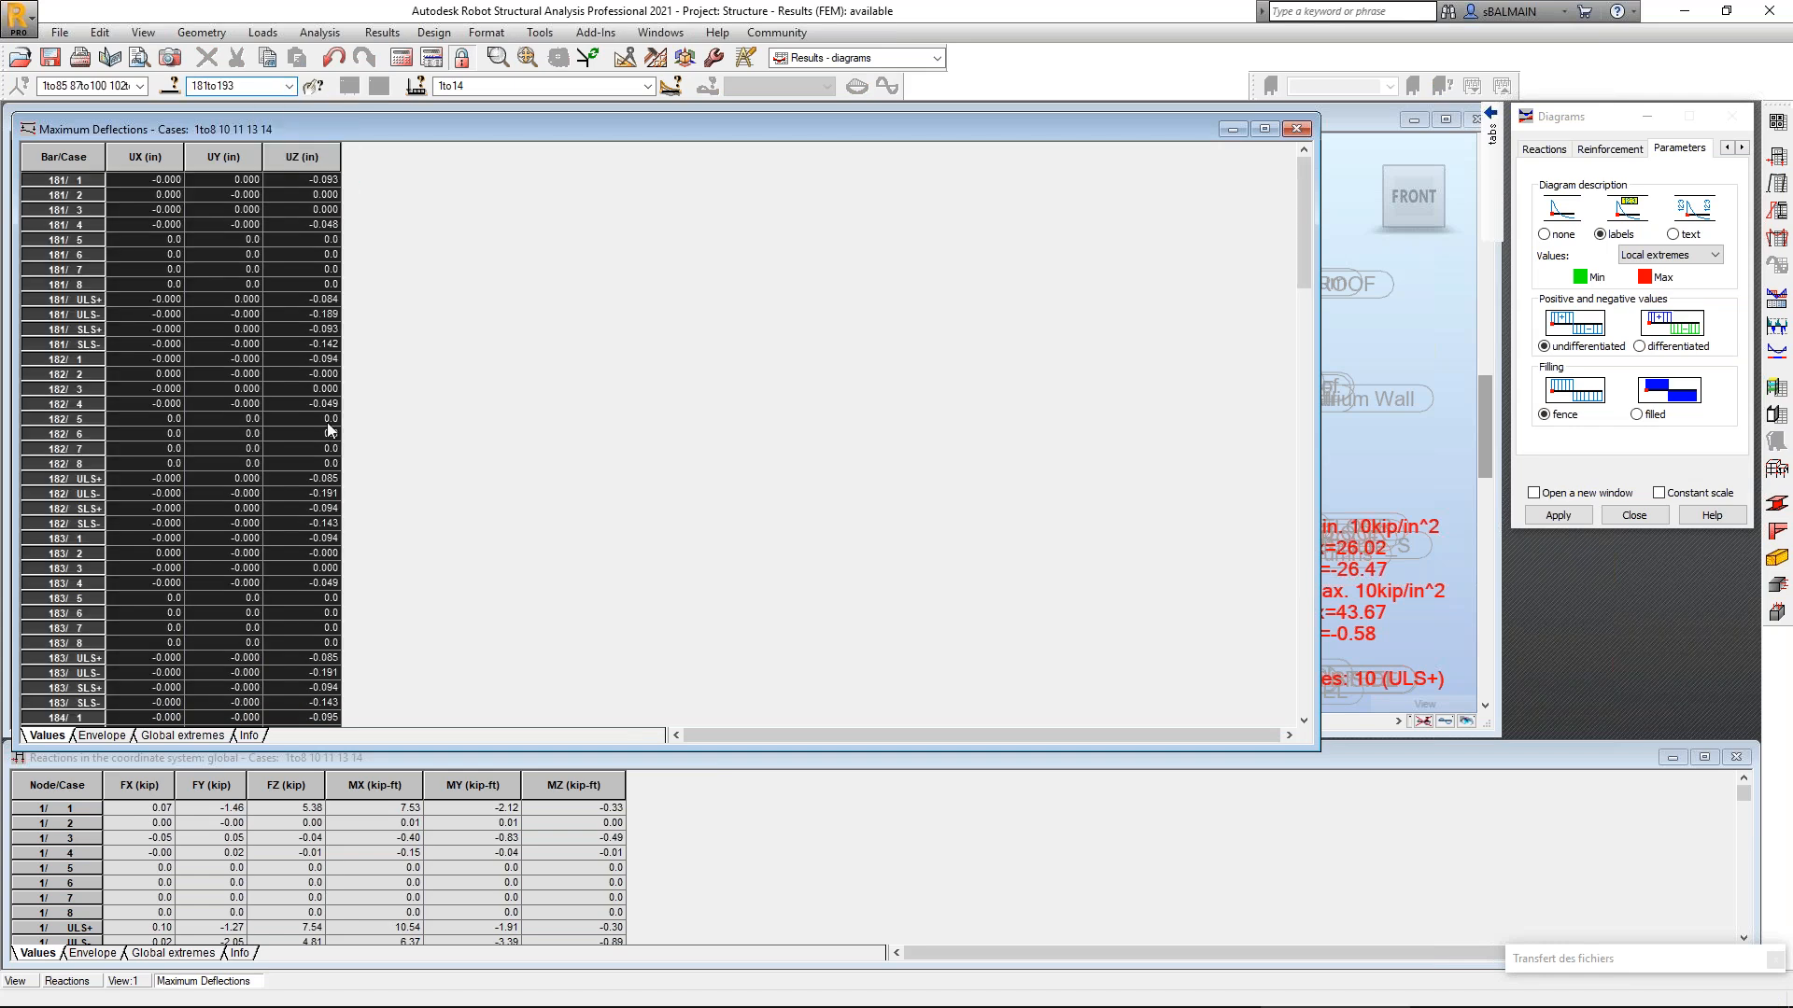
Examine the column options of the maximum deflections table: forces, division points and extremes, including how global extremes are evaluated.
right_click(436, 297)
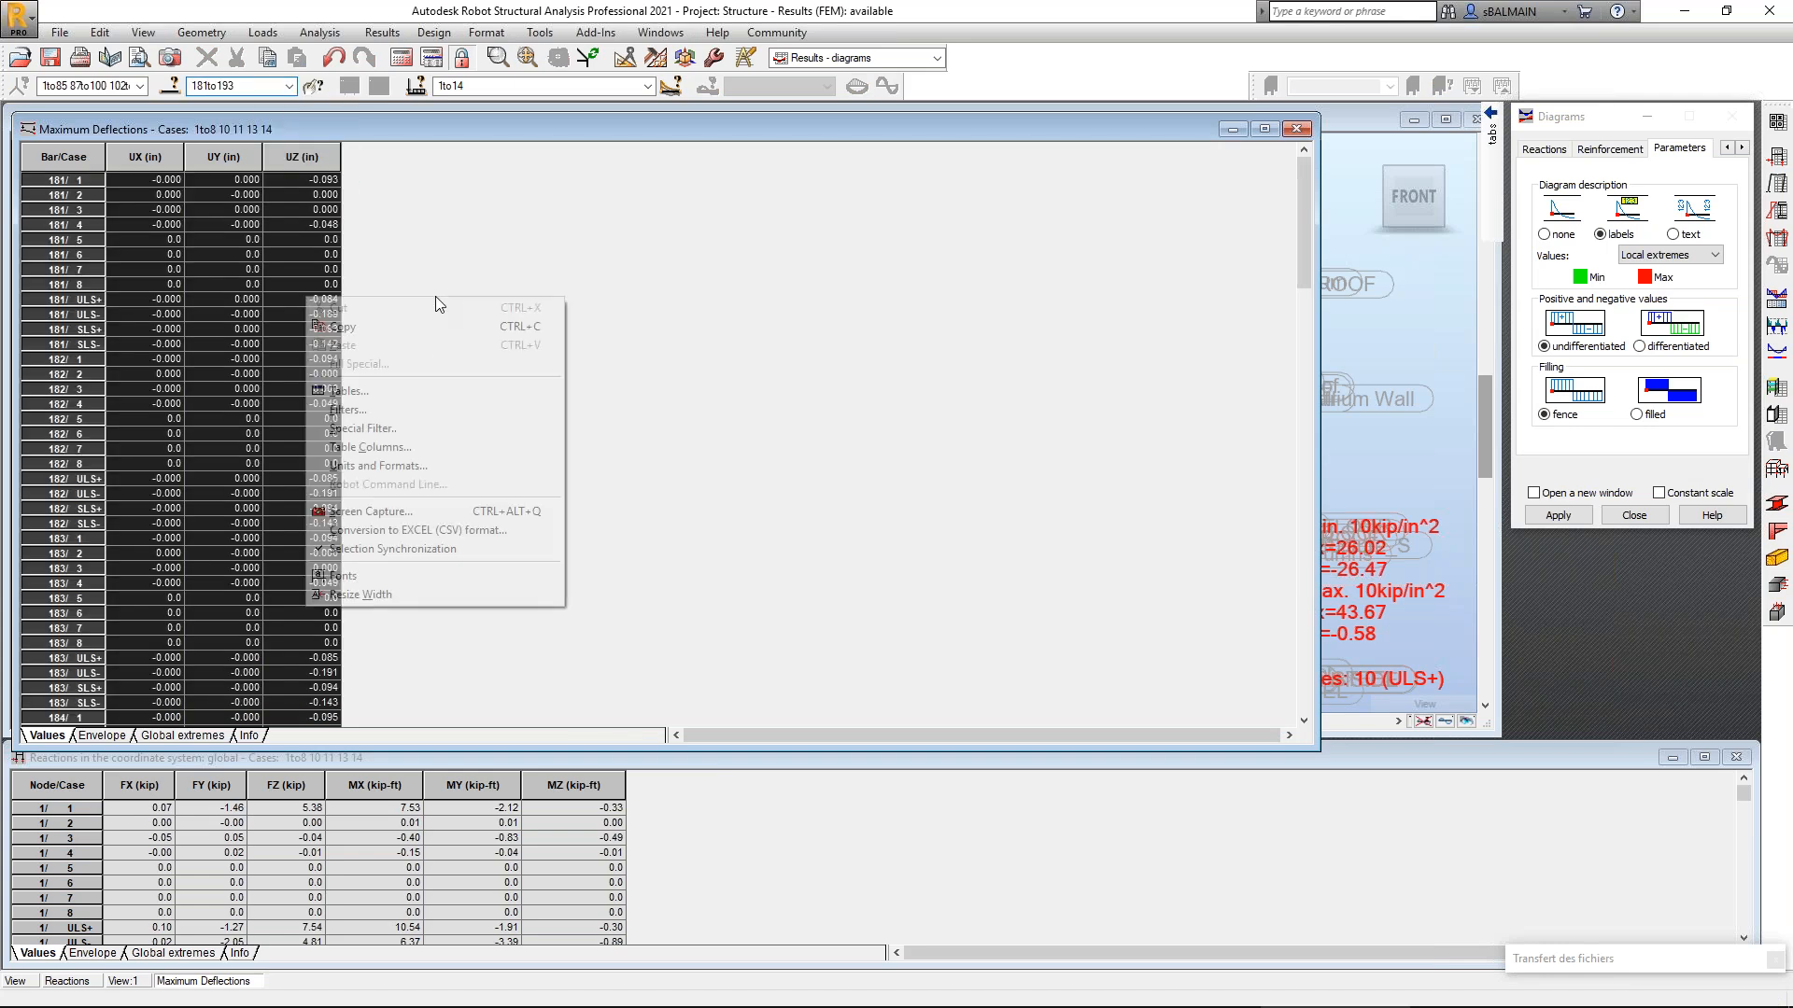
left_click(451, 449)
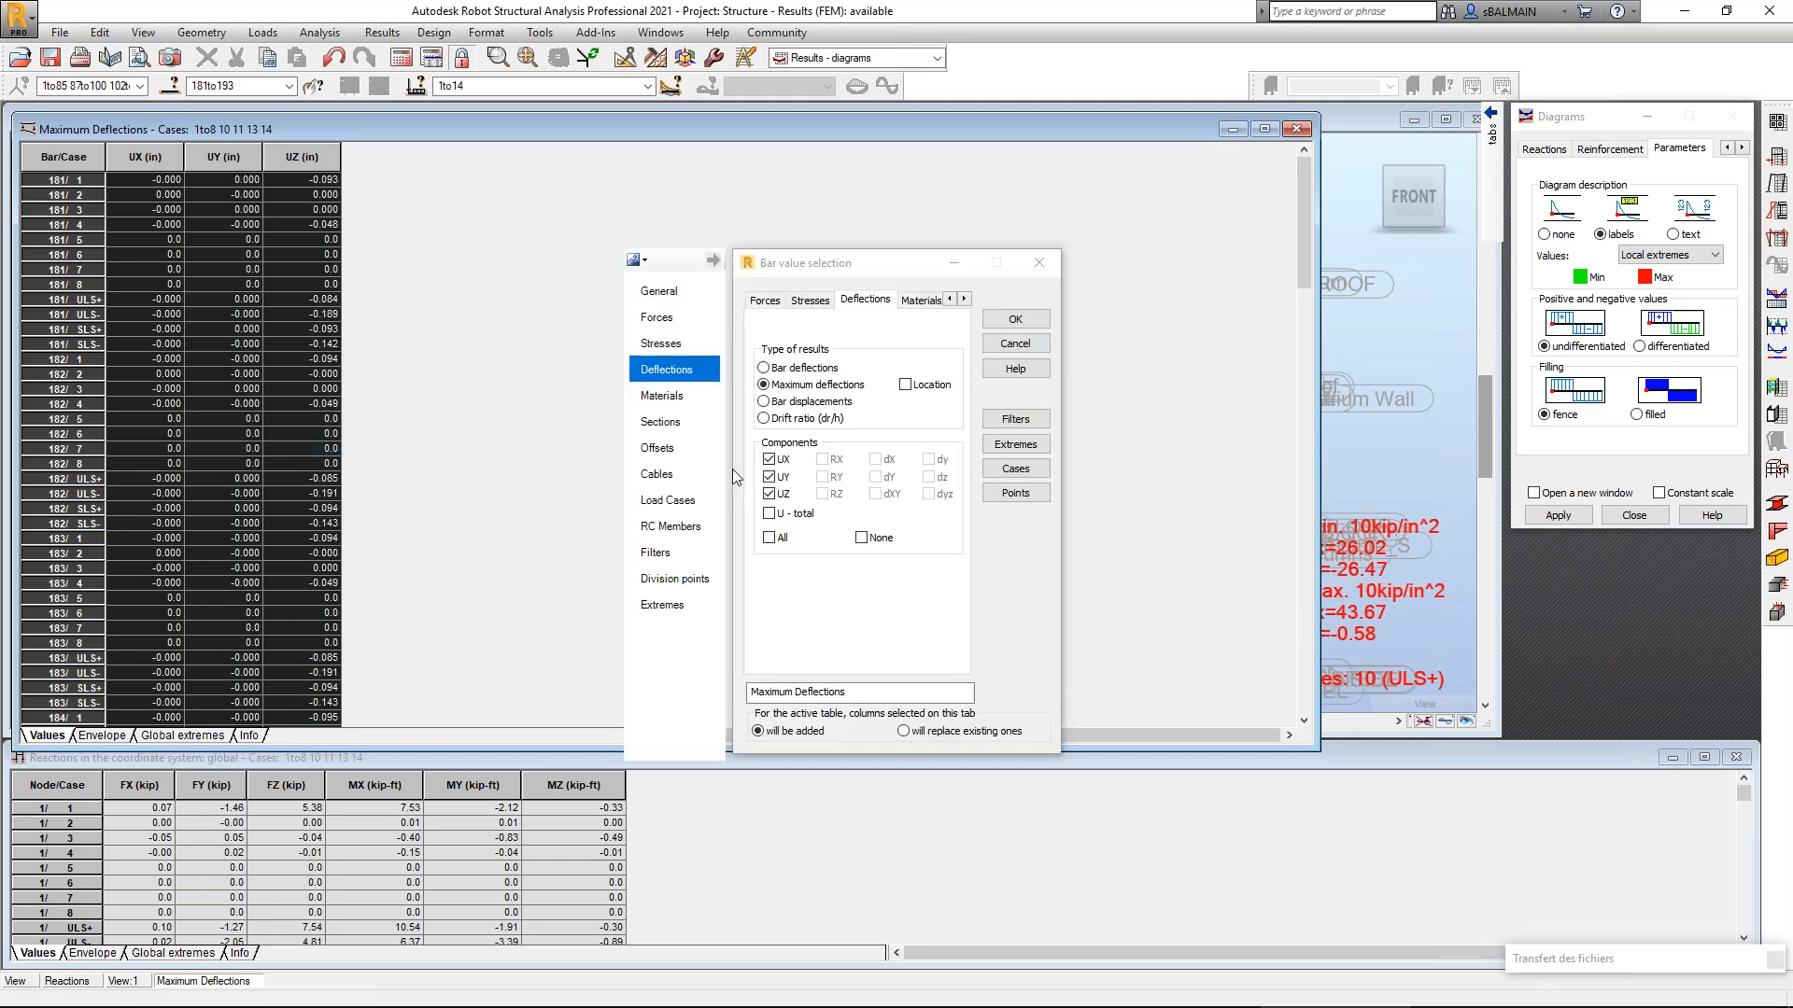
left_click(677, 317)
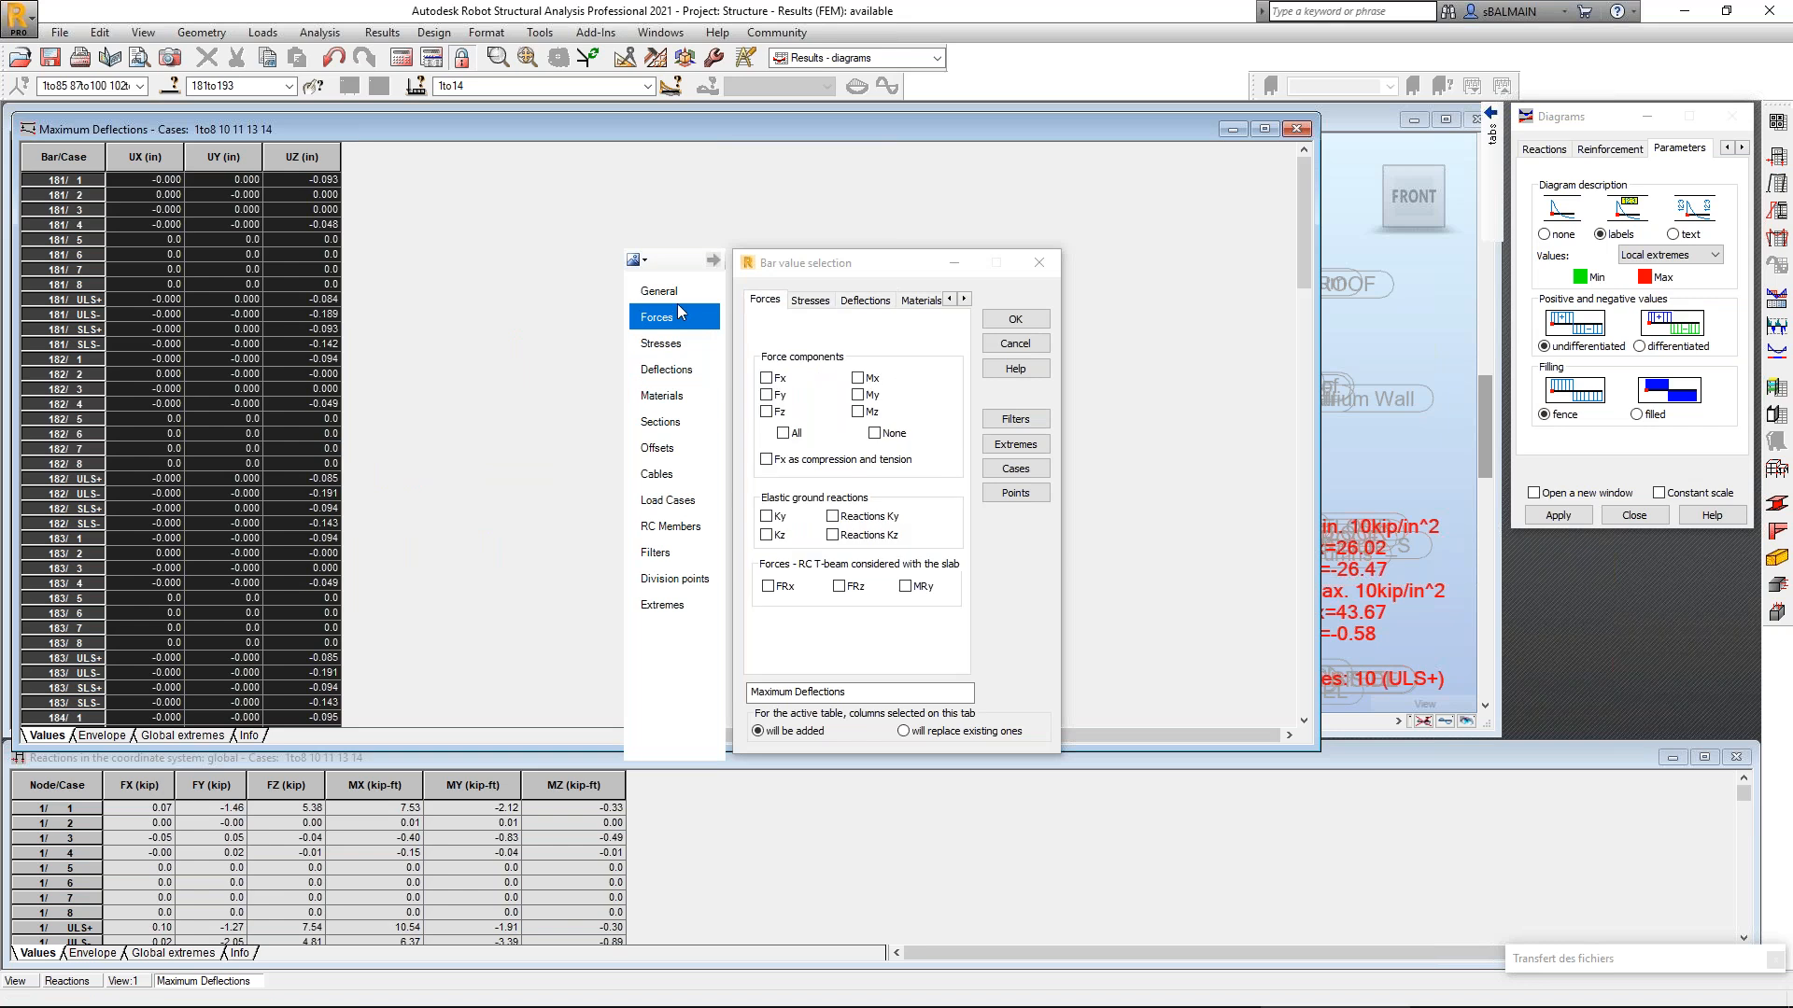
left_click(698, 586)
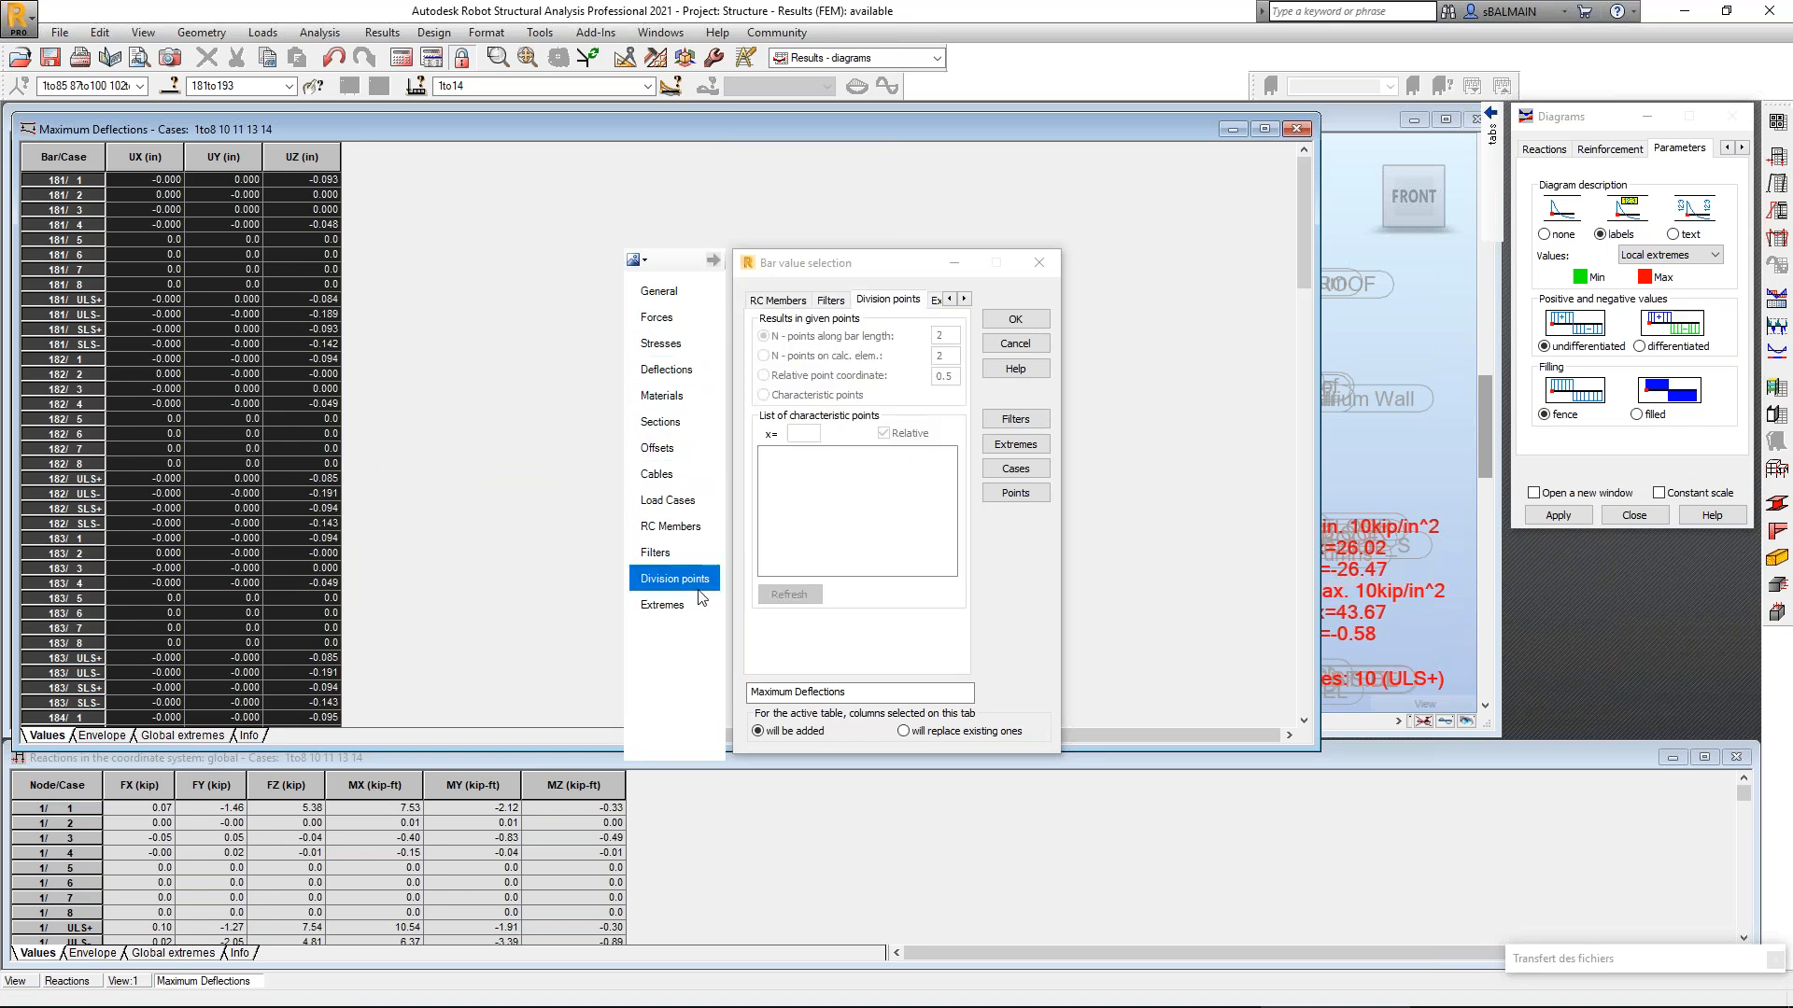
left_click(696, 606)
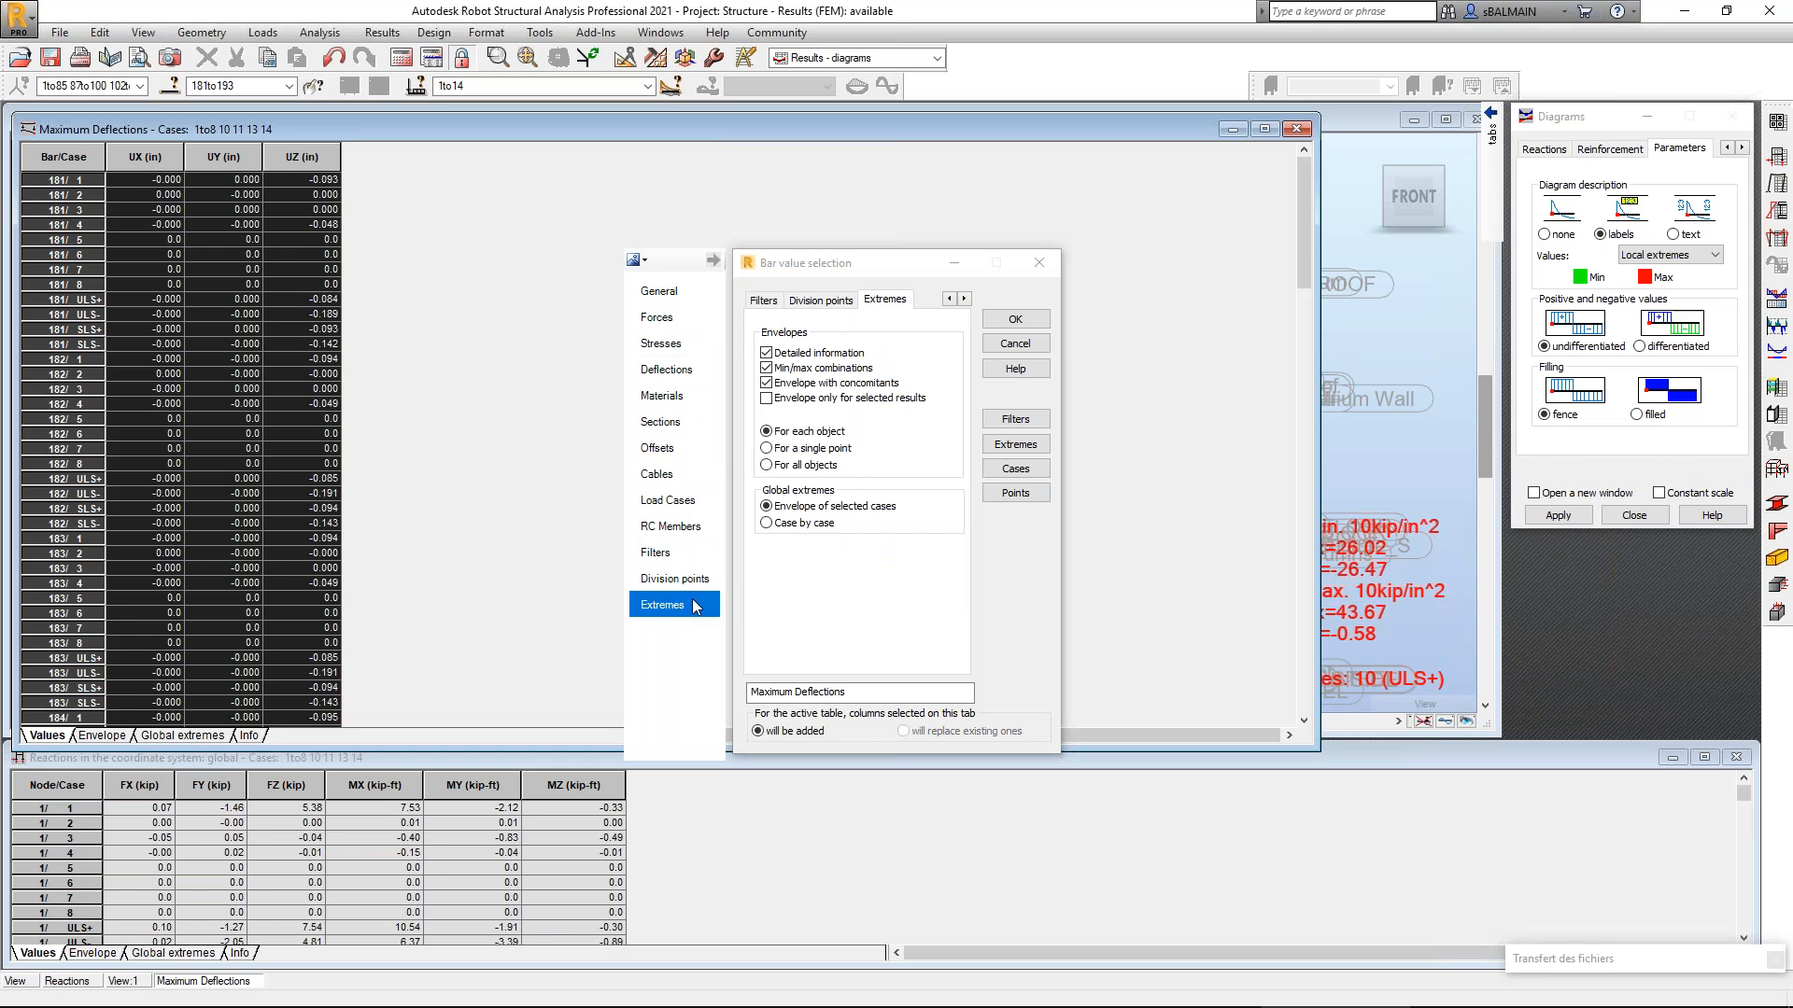
left_click(804, 523)
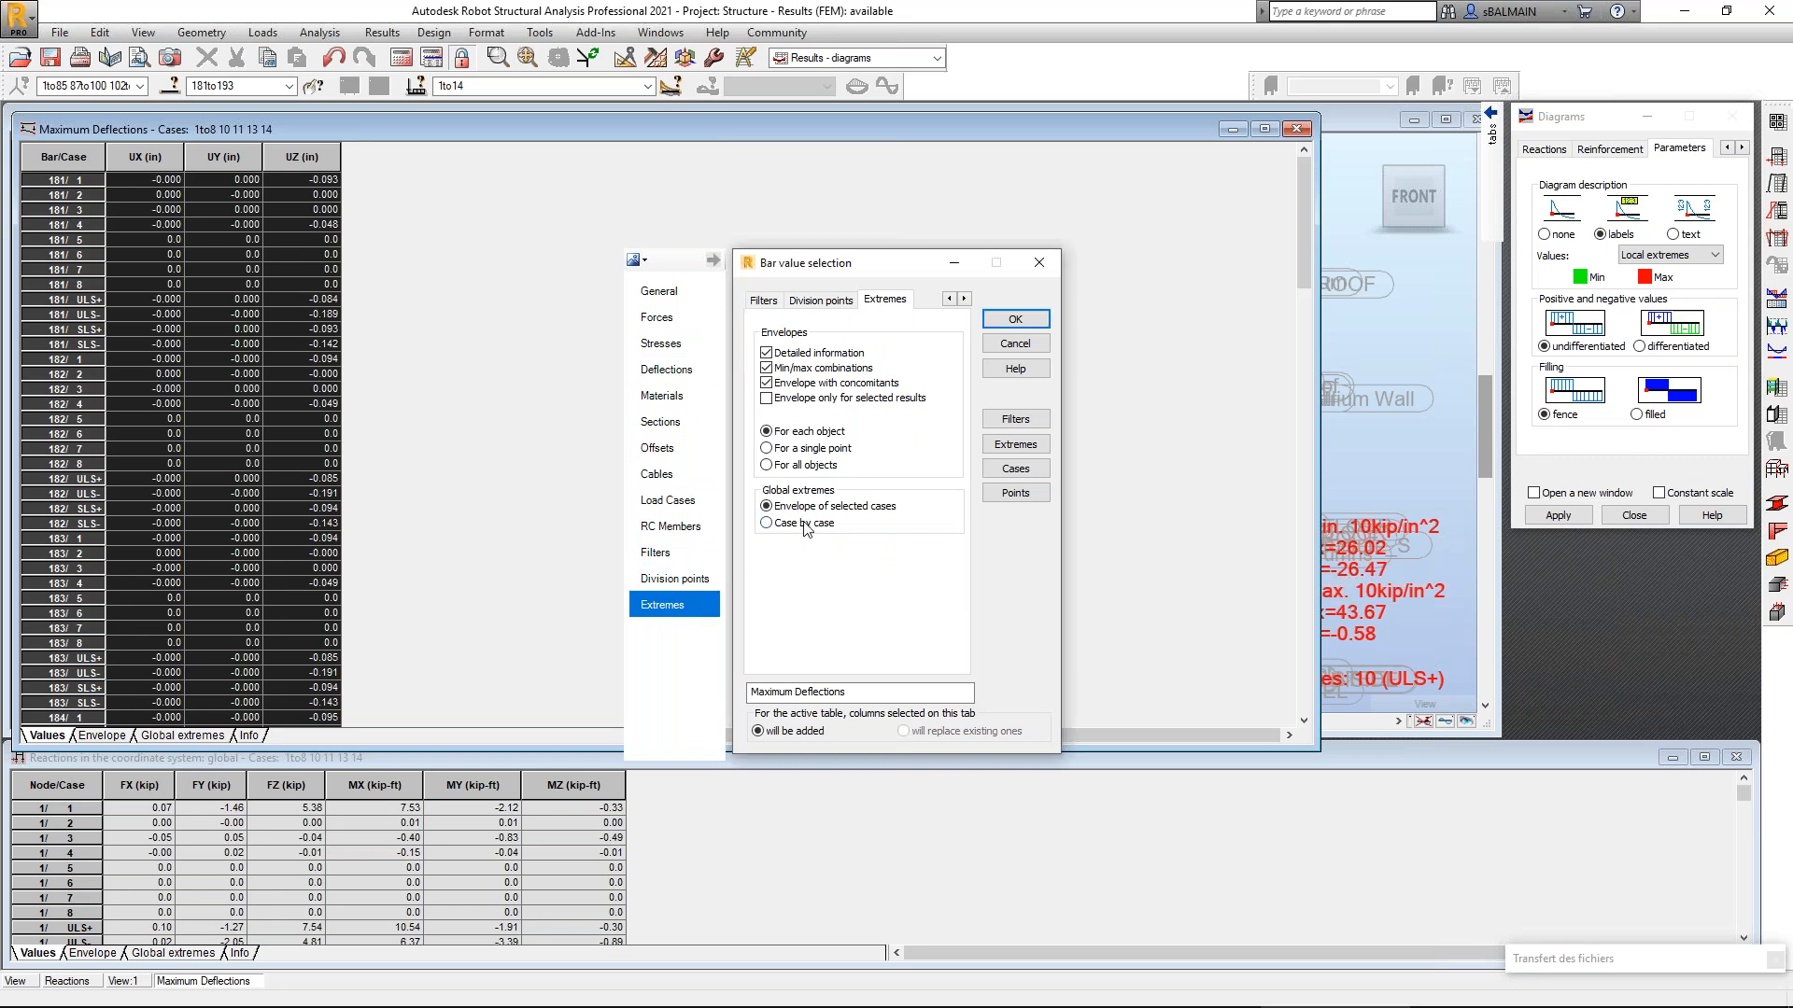
left_click(1027, 322)
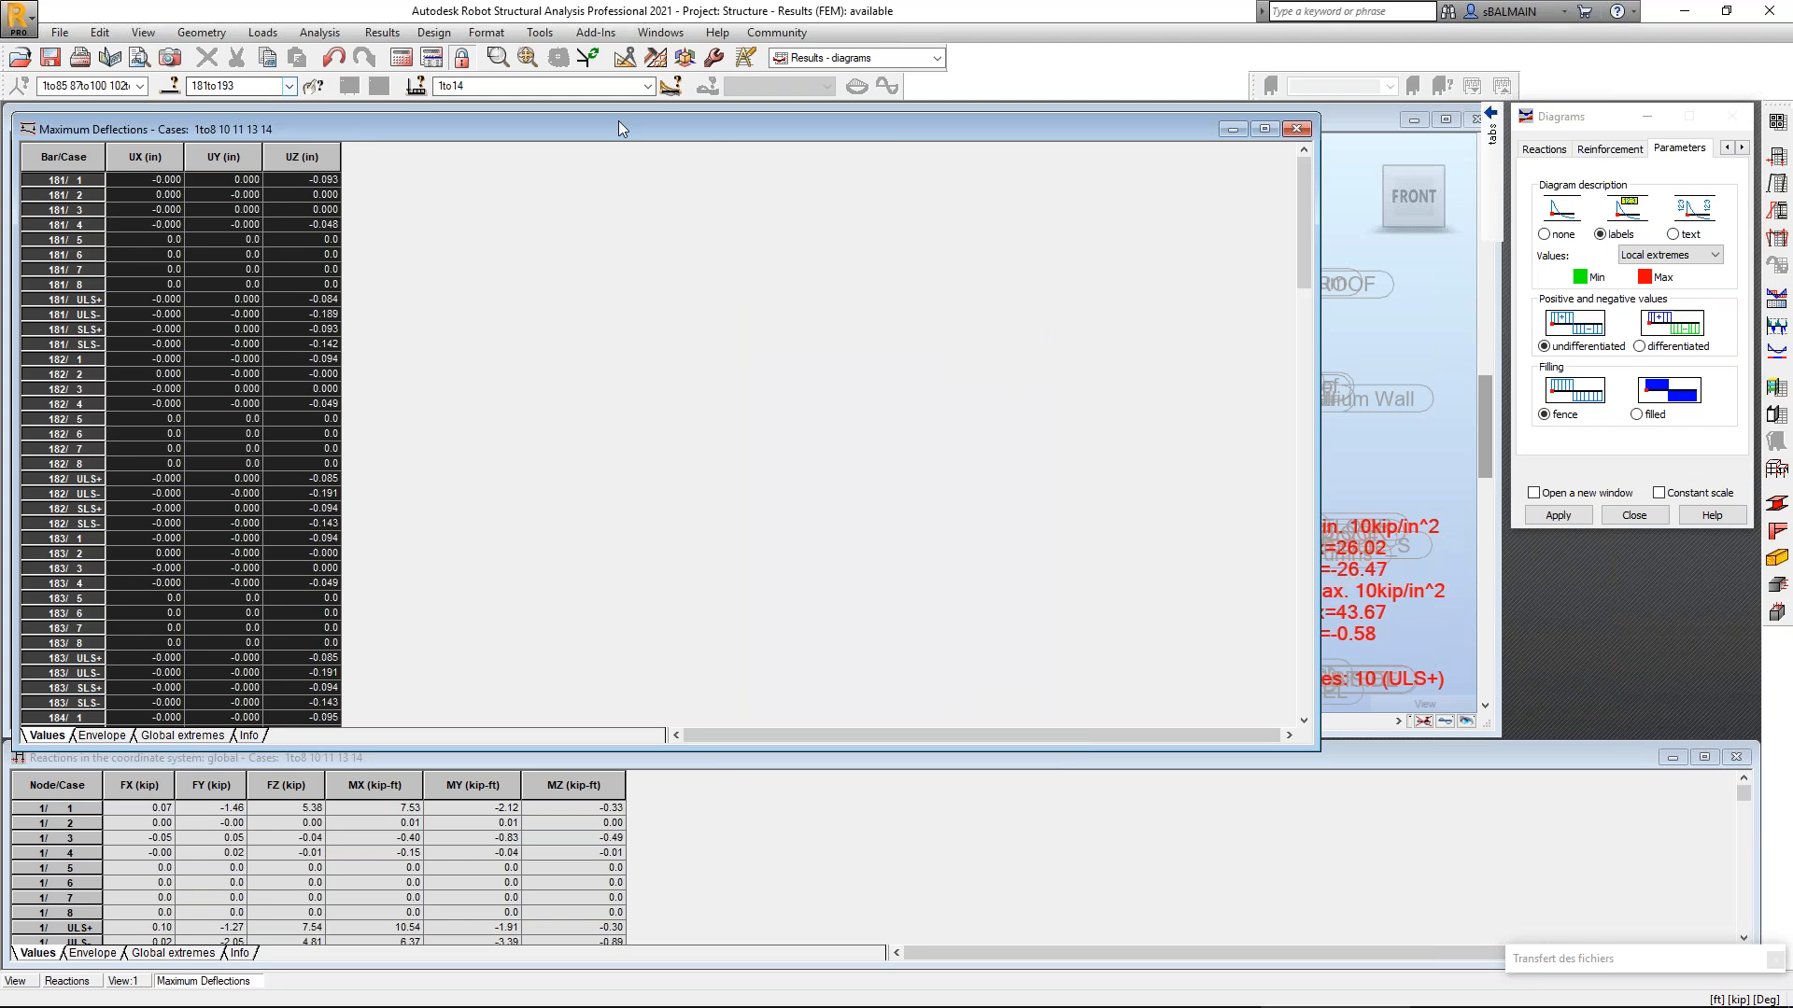
Limit the maximum deflections table to load case 12: SLS and review its global extremes and envelope.
left_click(647, 86)
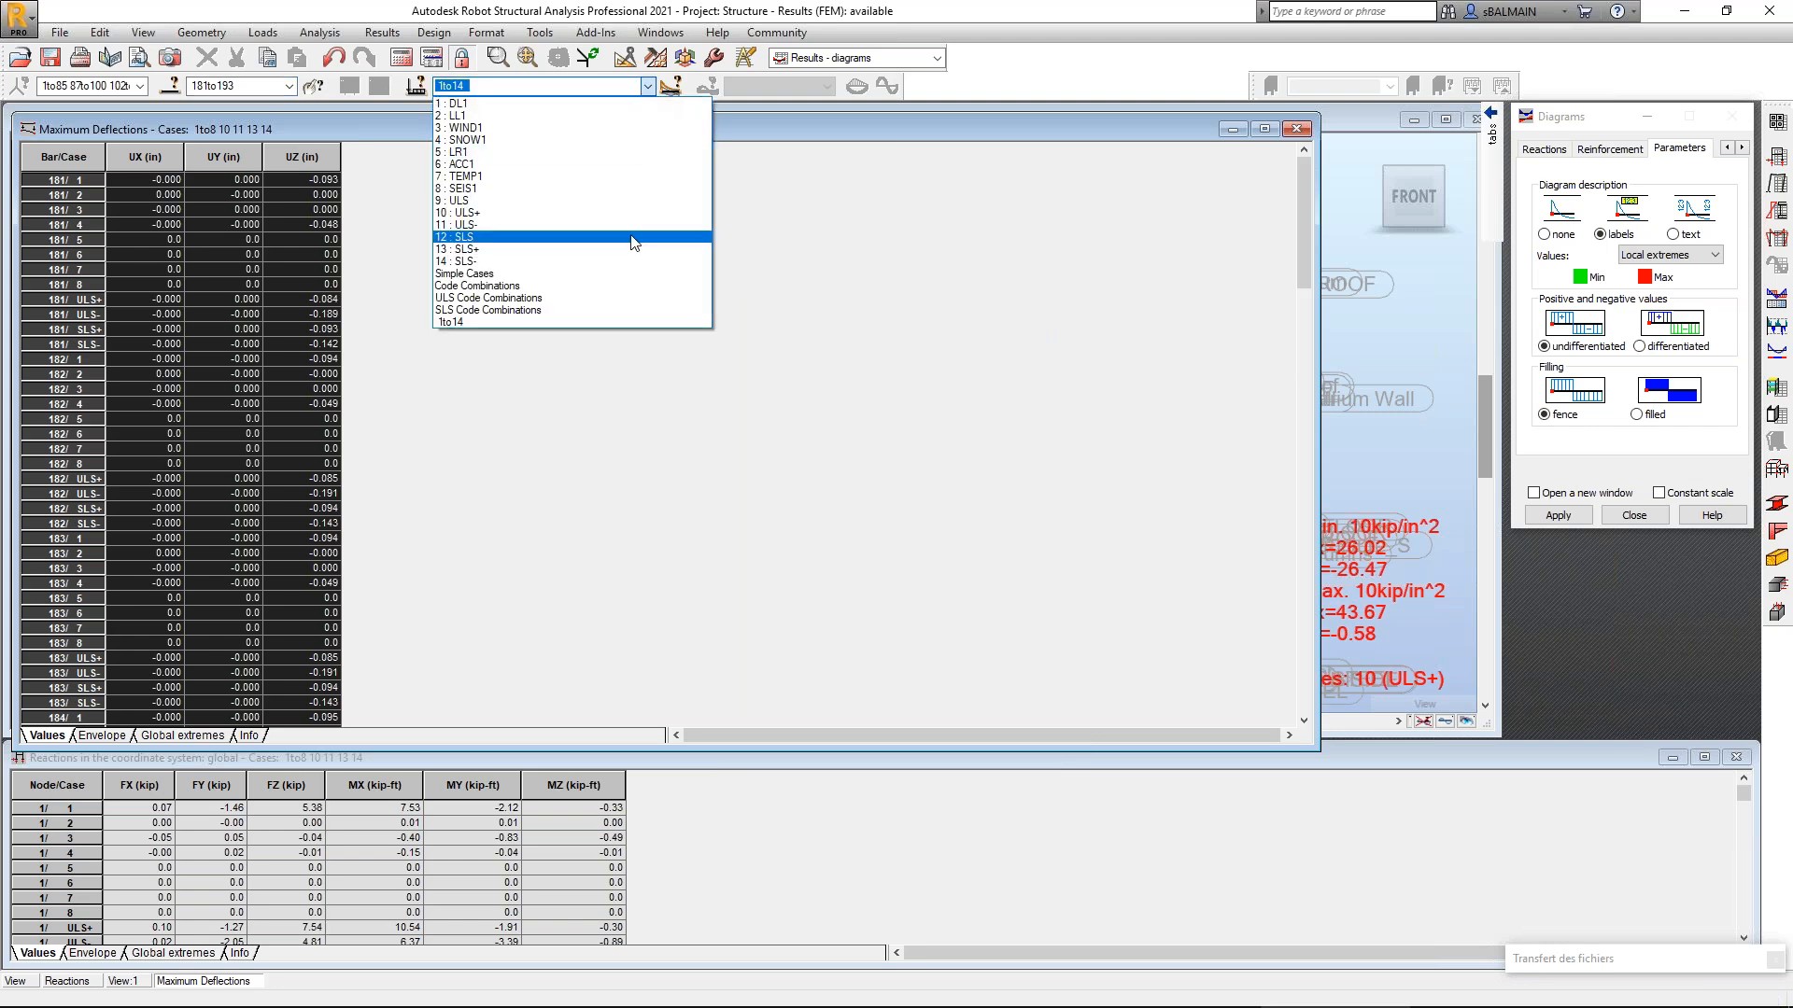
left_click(633, 239)
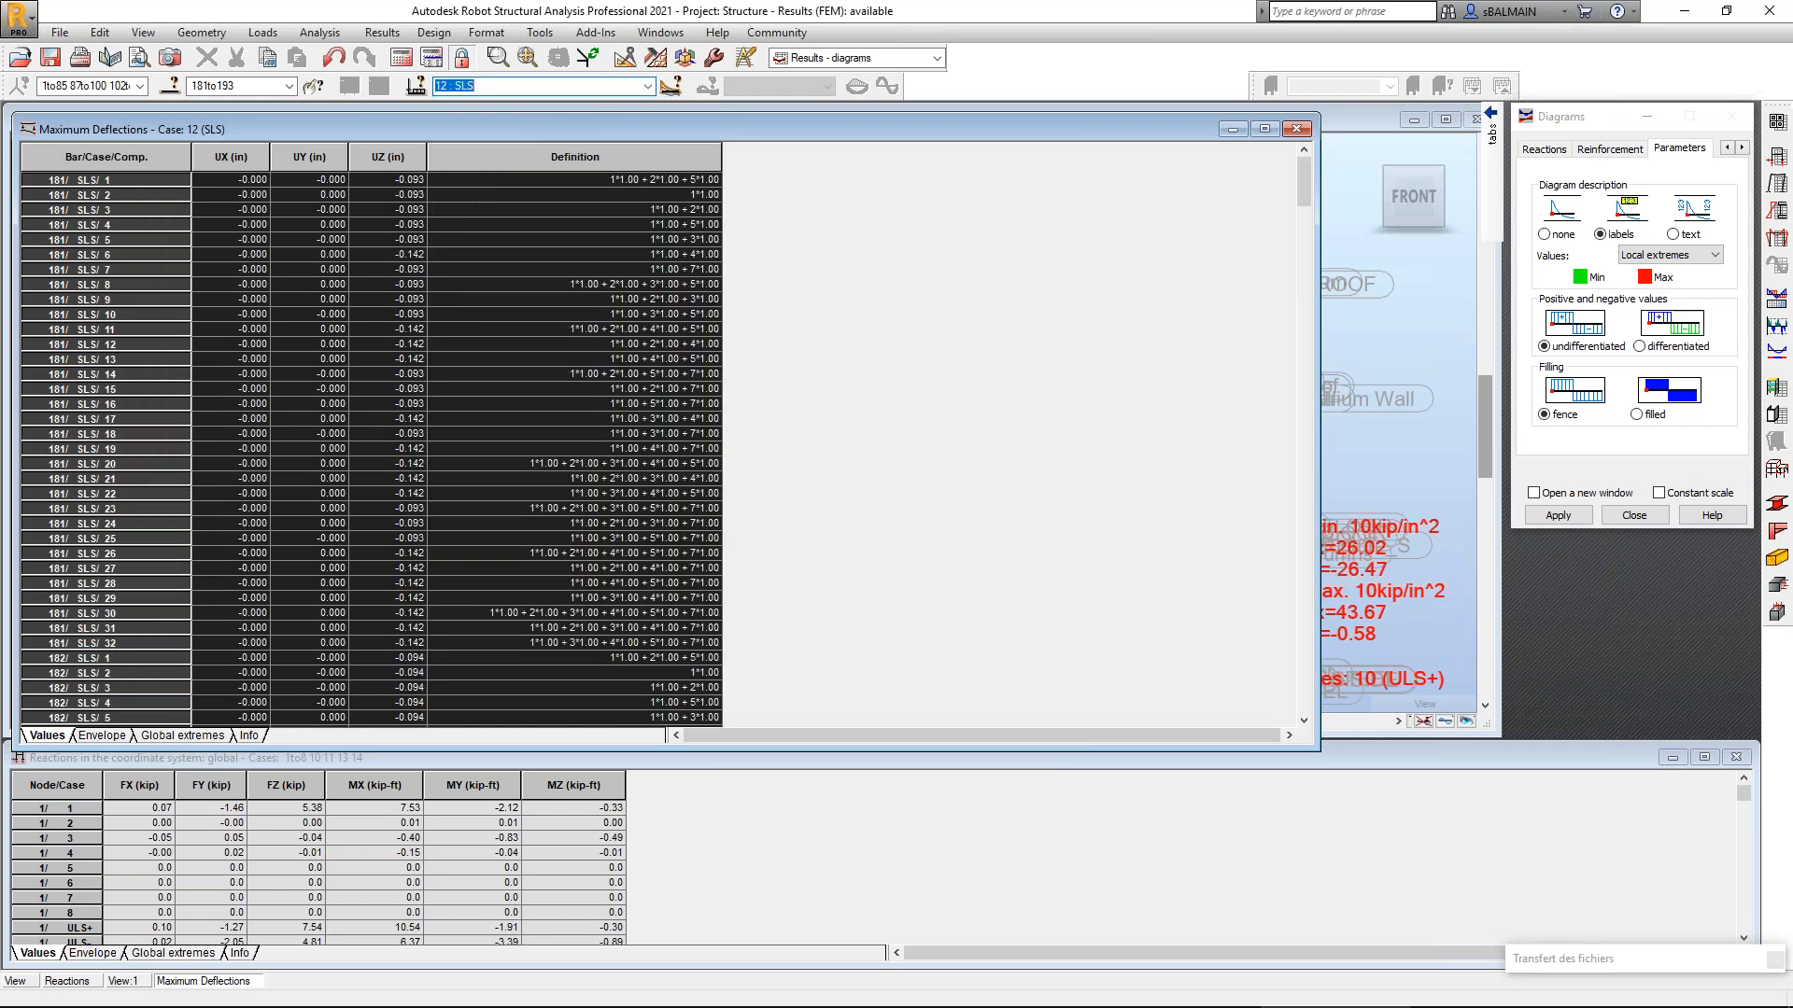
left_click(182, 735)
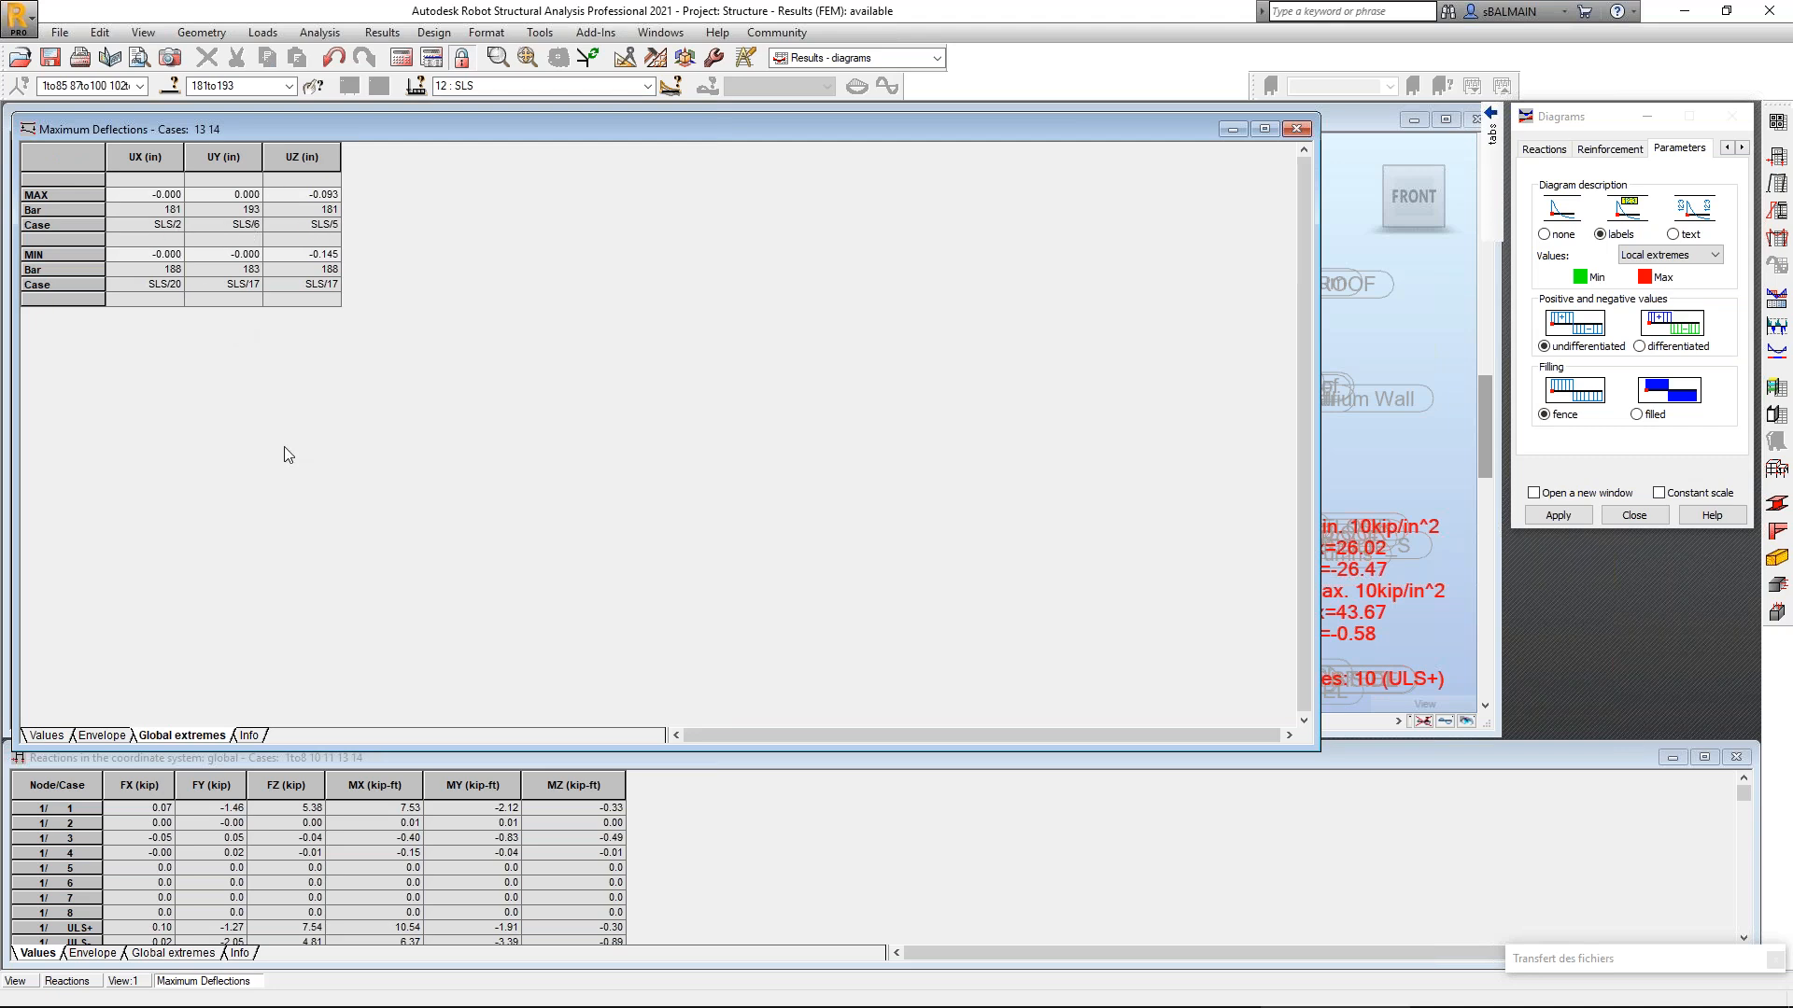
left_click(99, 737)
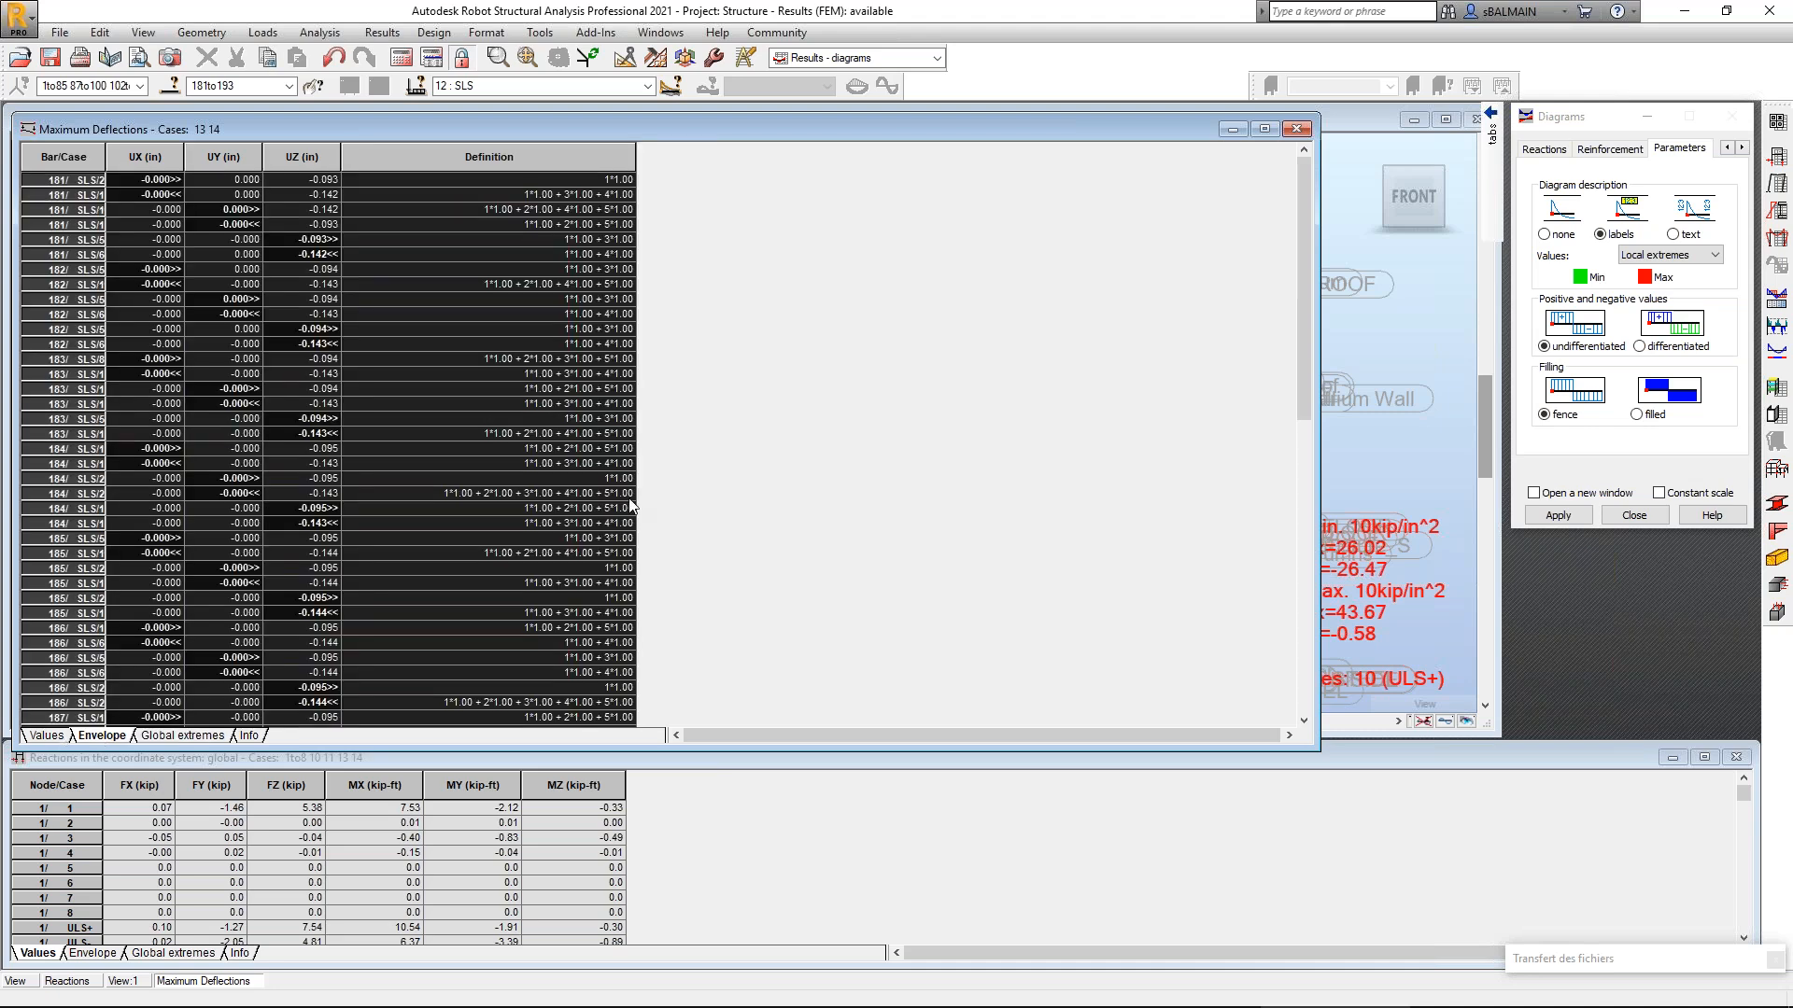
Examine the division points, extremes and filter options for the deflection envelope, and close both the options dialog and the table.
right_click(689, 370)
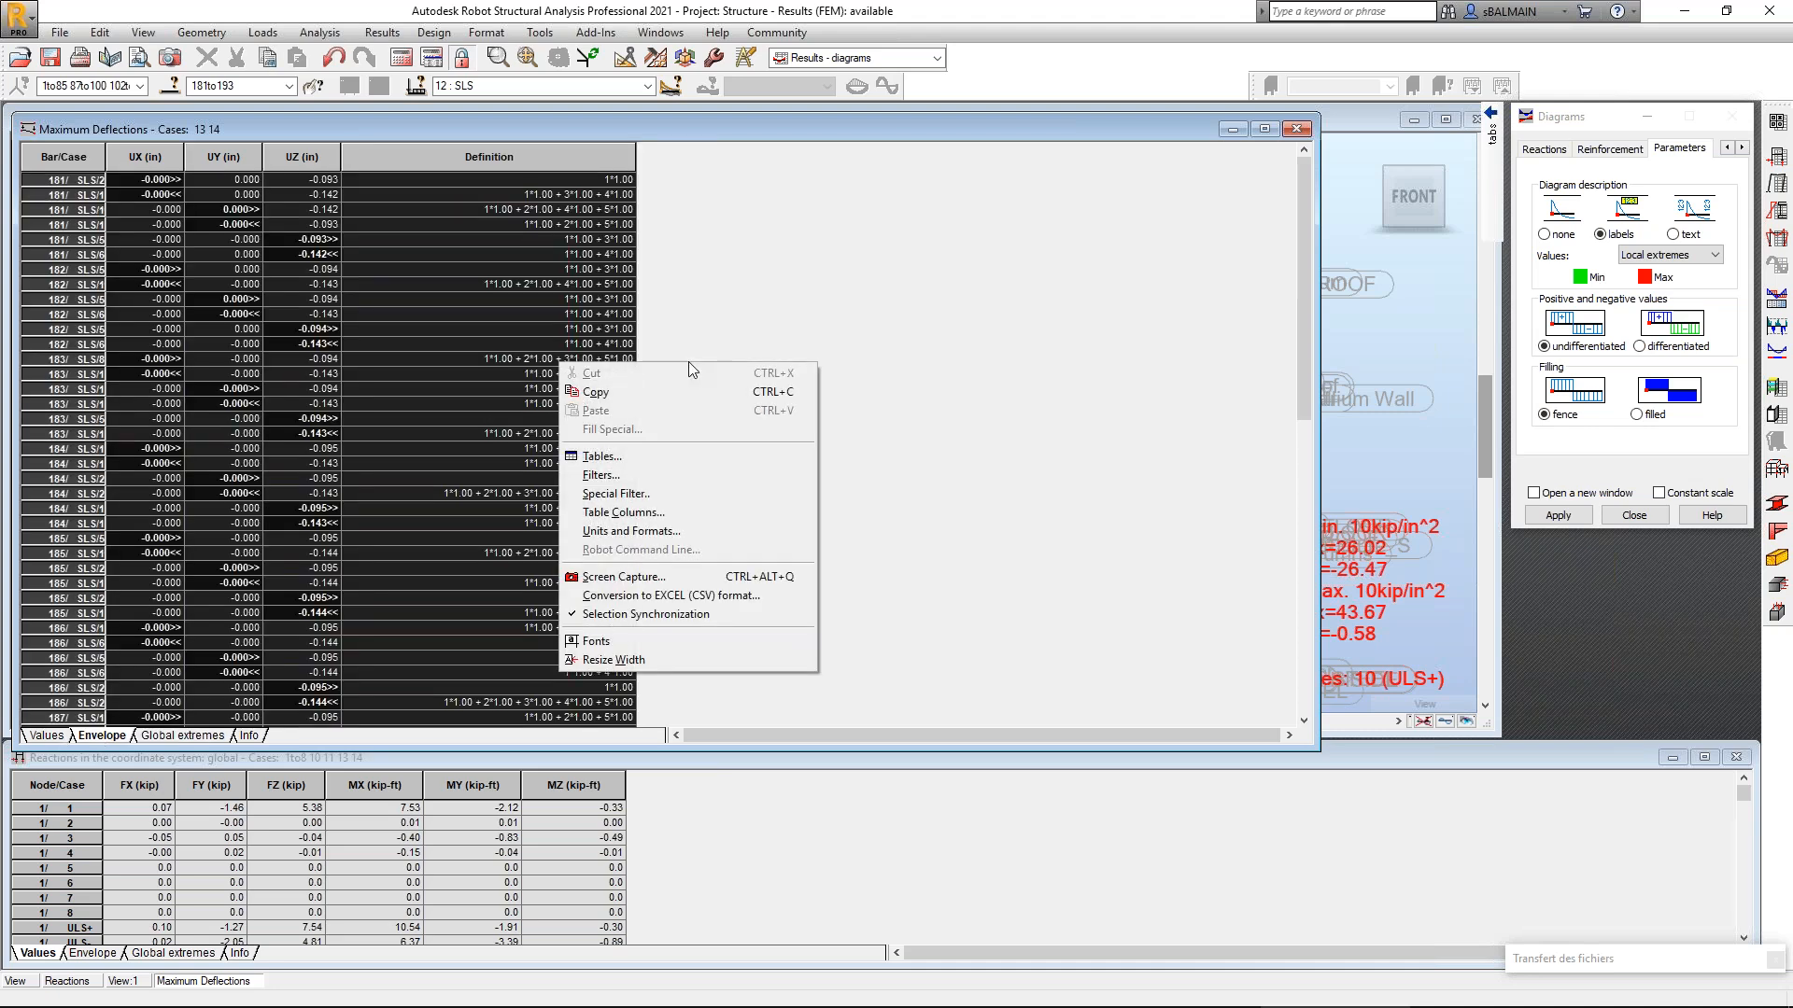
left_click(689, 511)
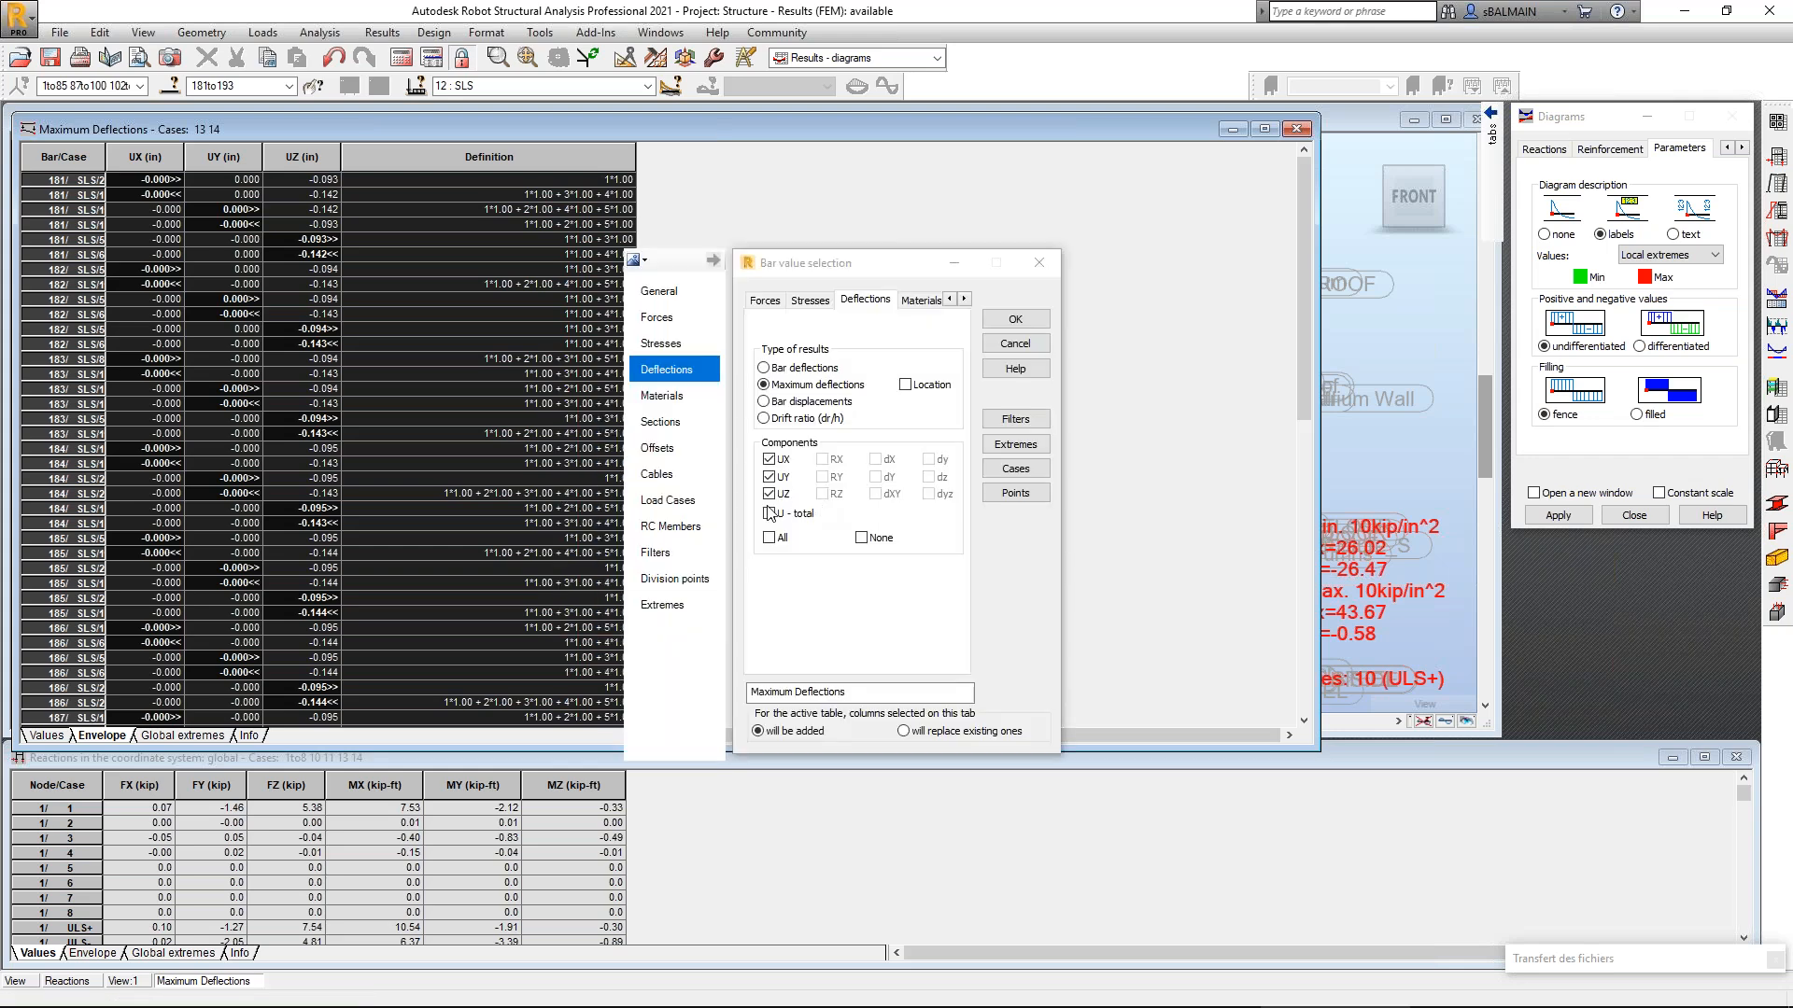
left_click(674, 583)
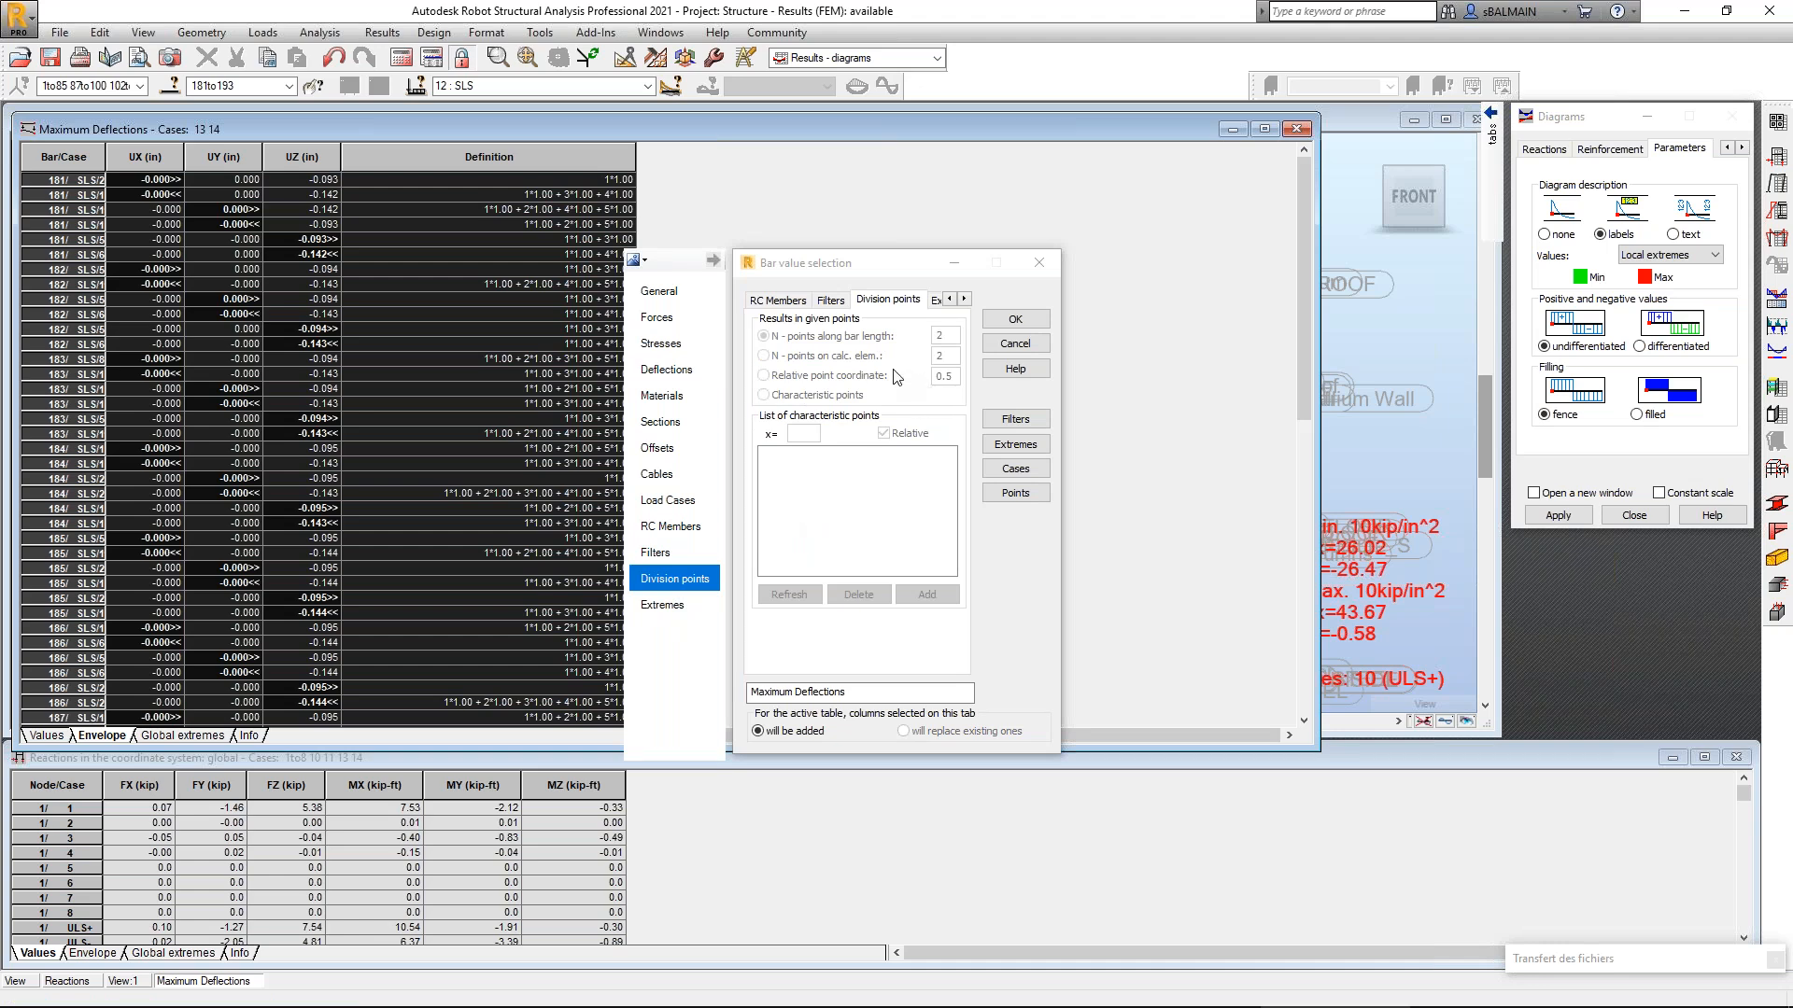
left_click(665, 606)
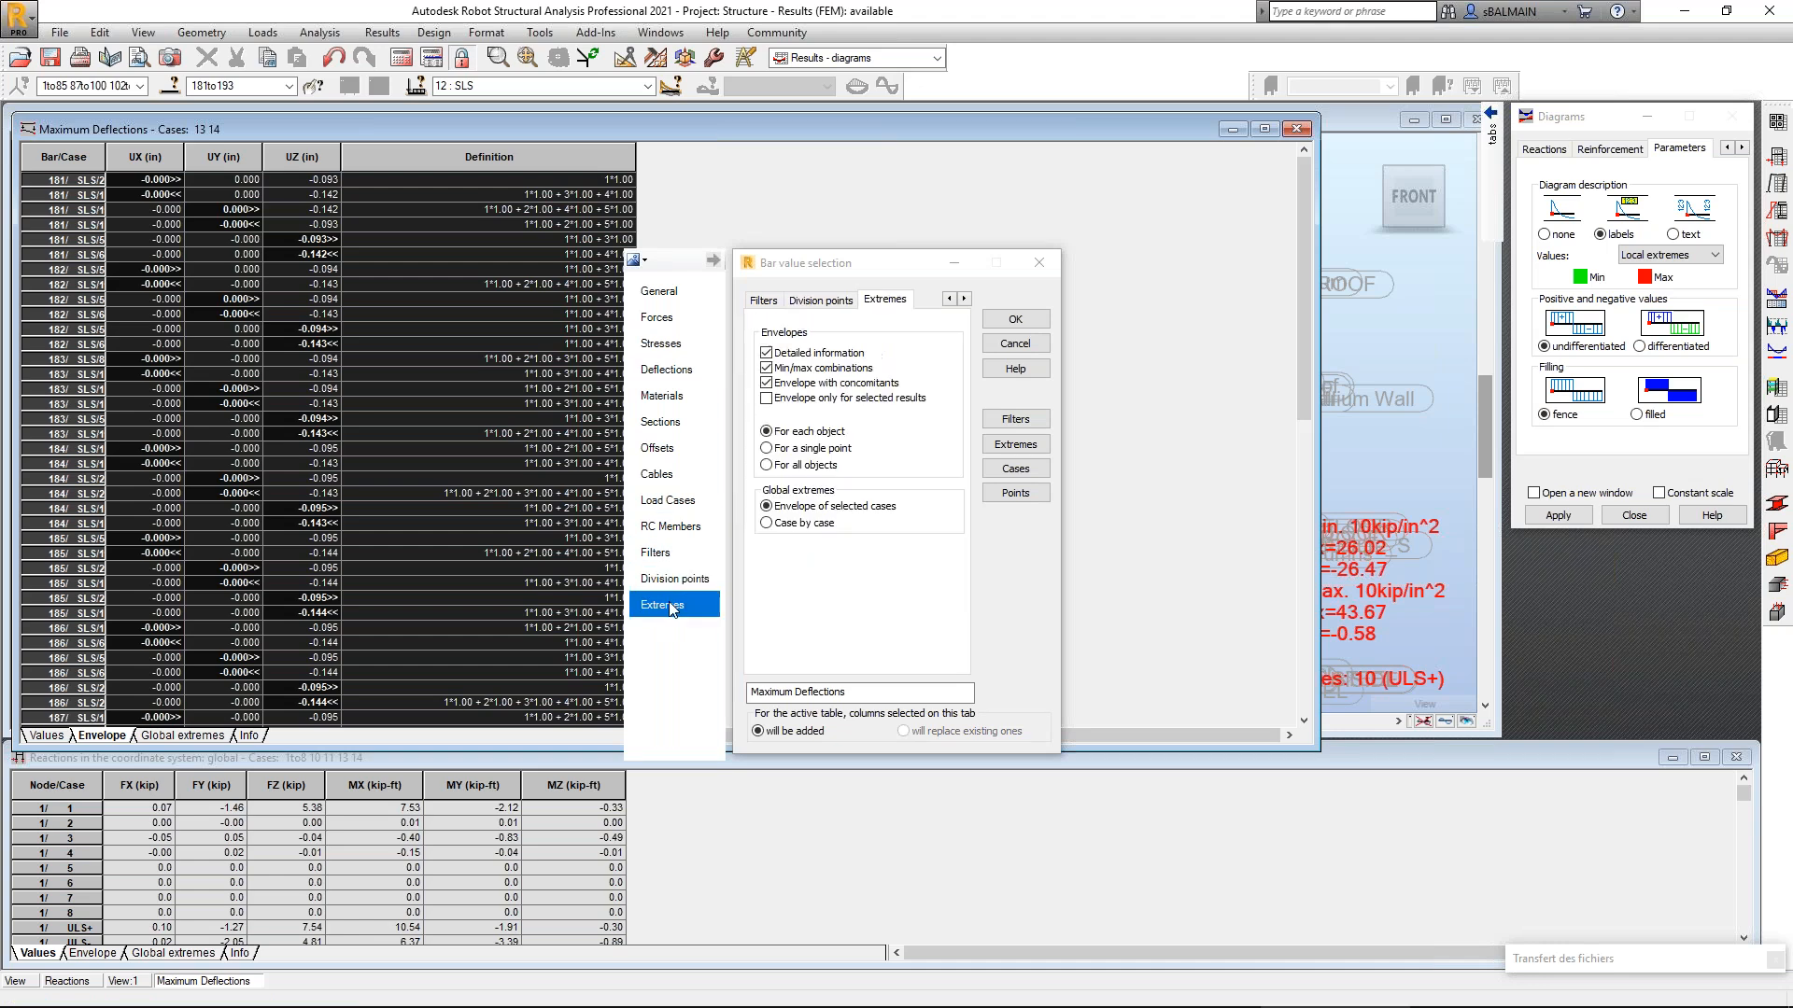
left_click(655, 554)
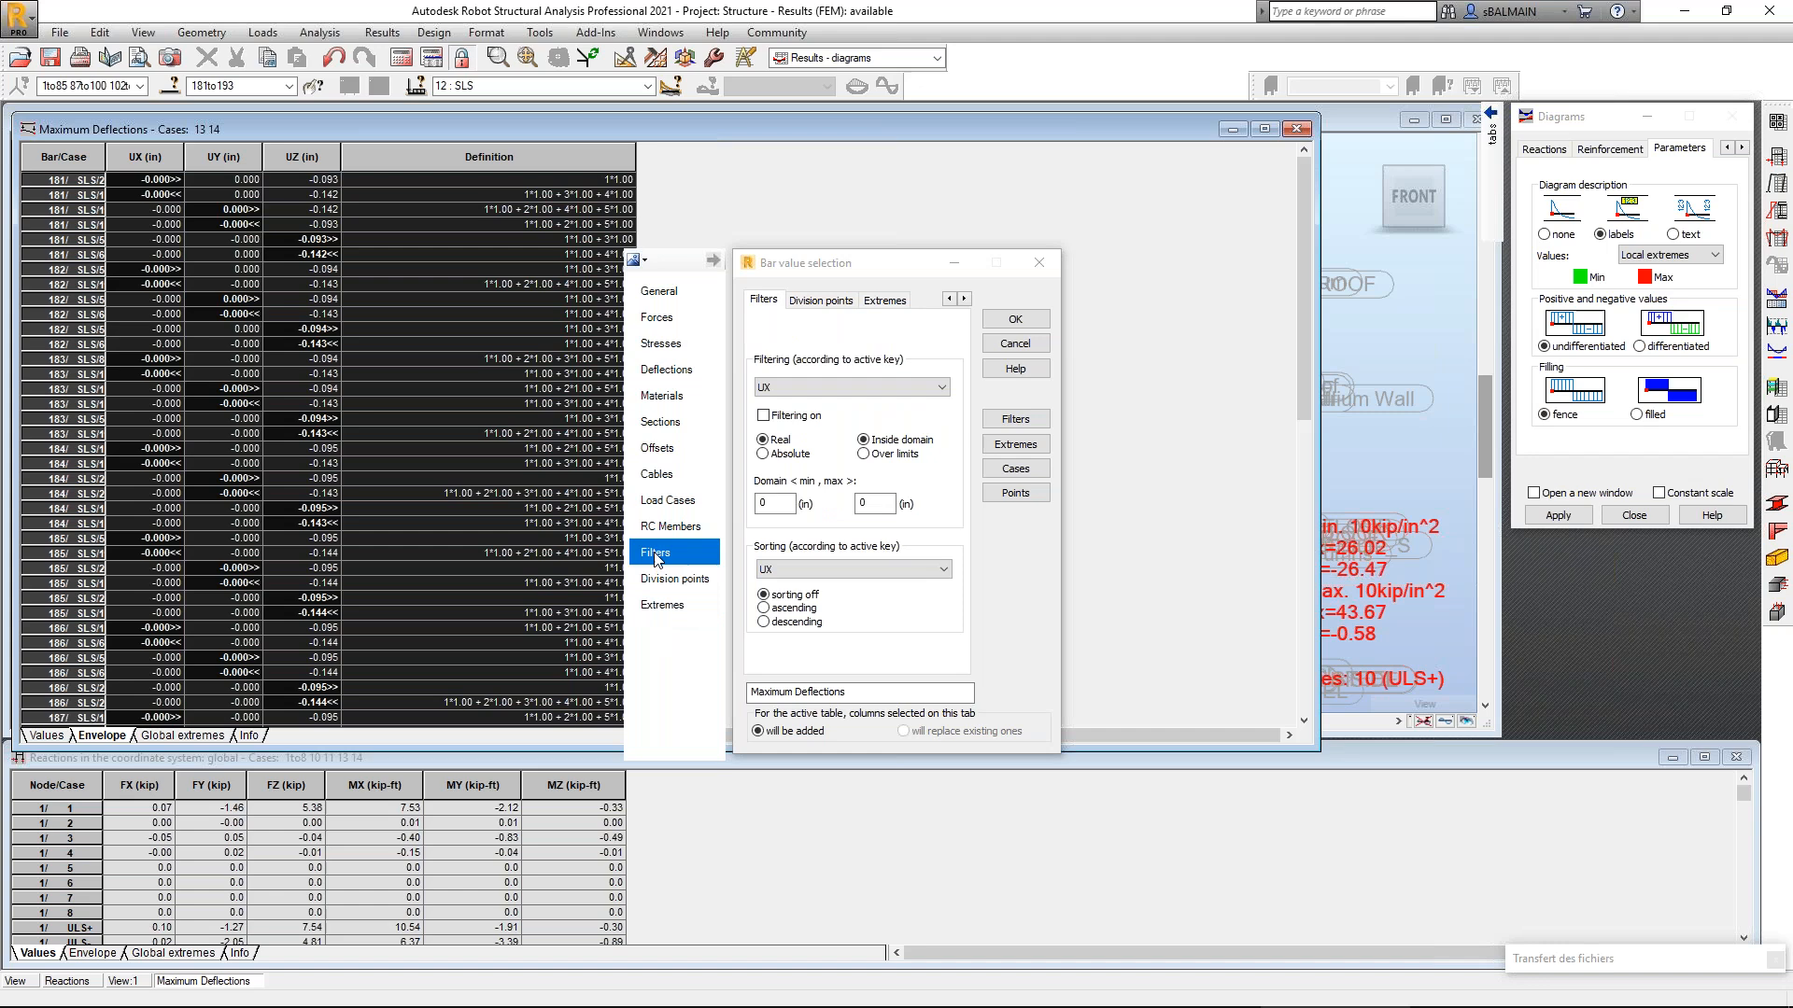
left_click(661, 527)
left_click(667, 579)
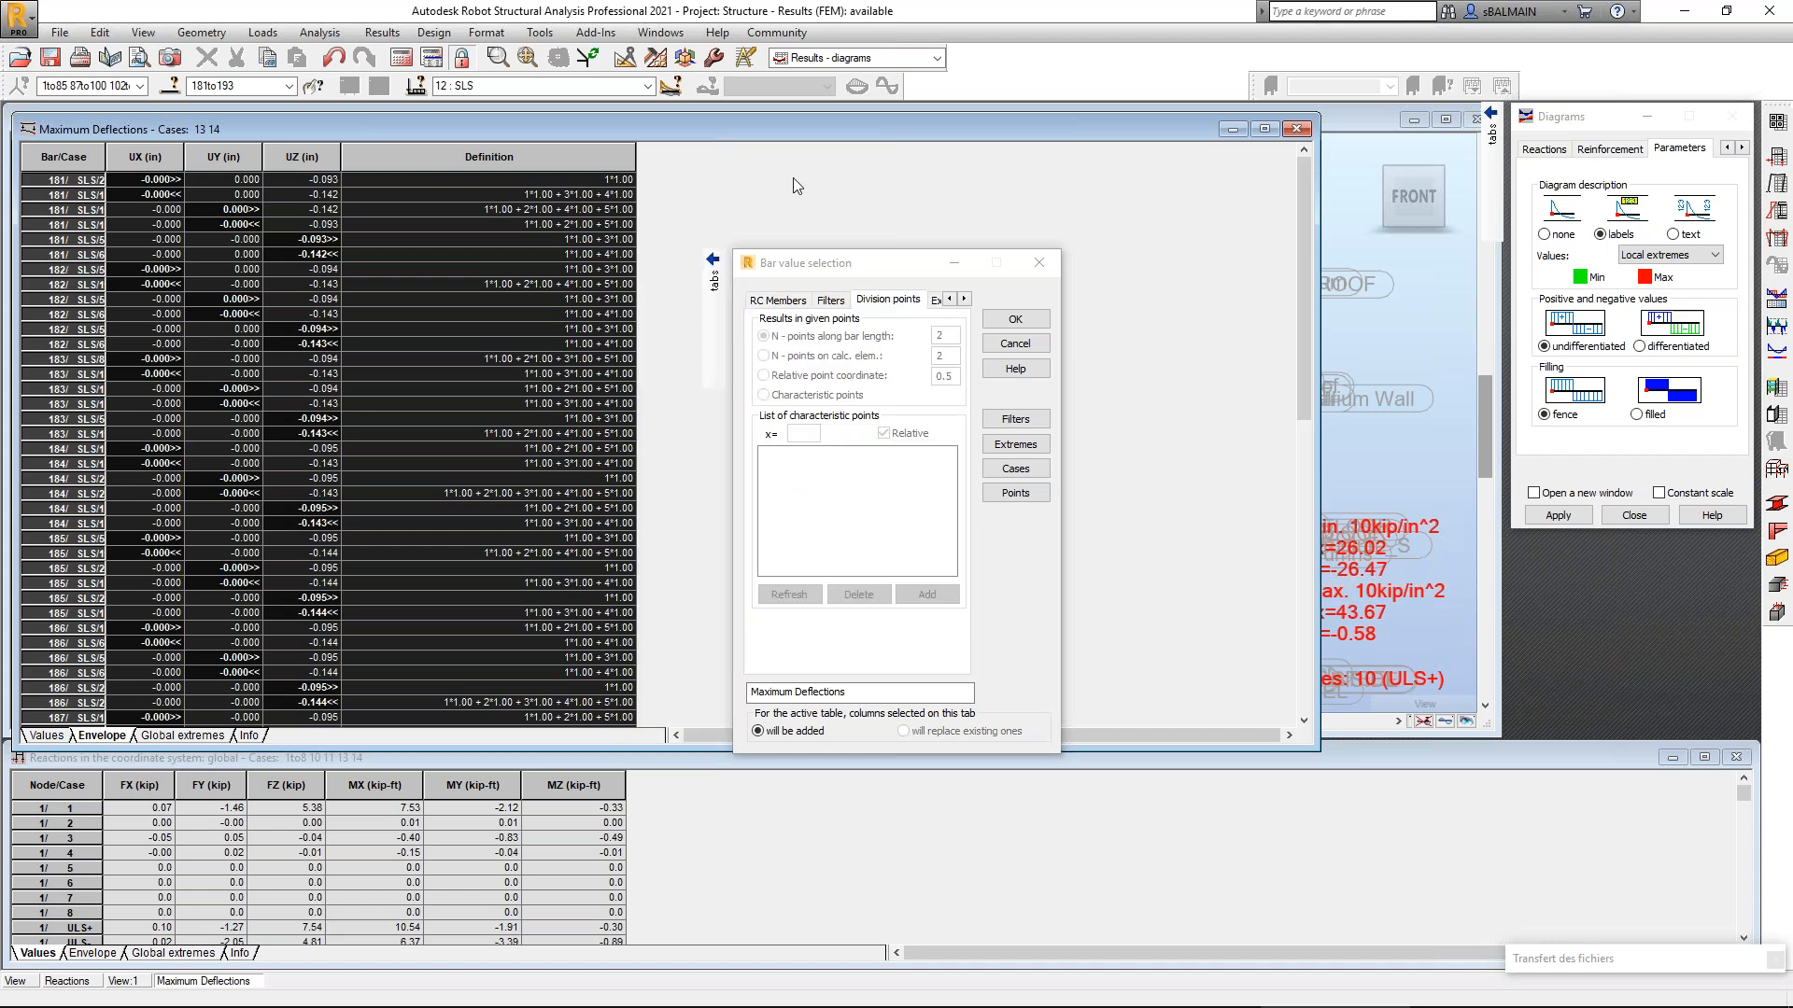
left_click(1051, 265)
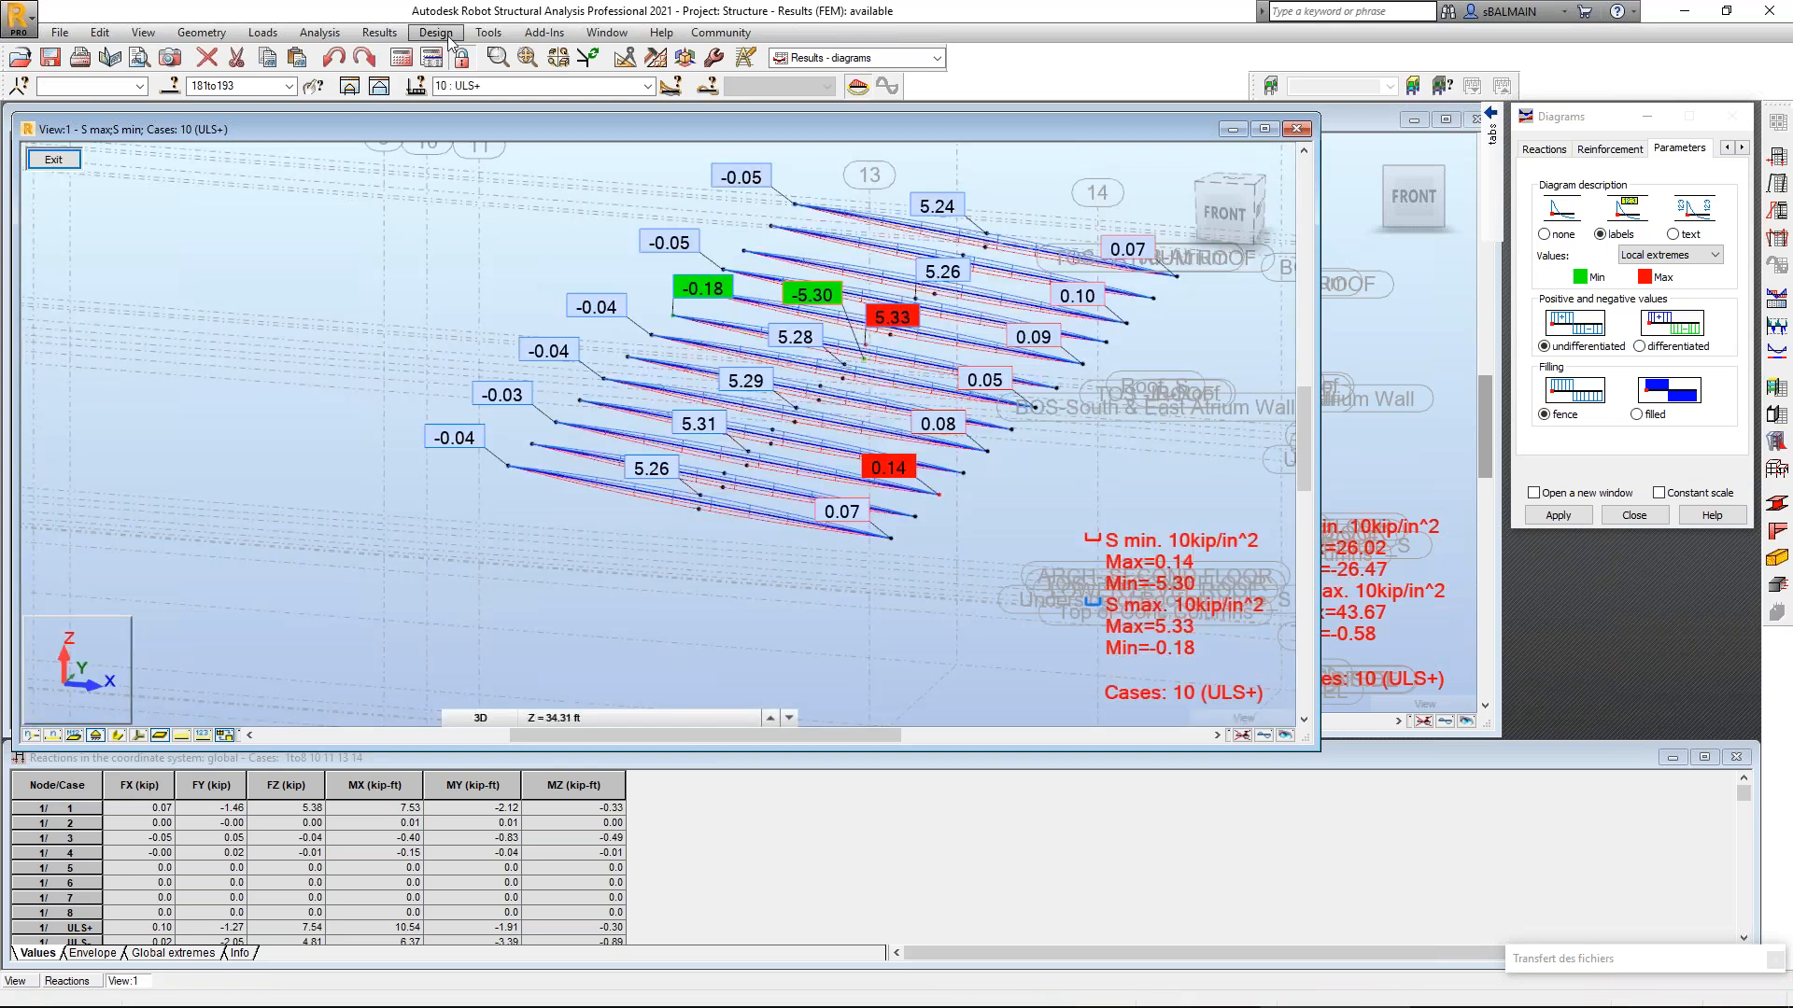
Open a second reactions table and order its rows by case, object with the case name shown.
left_click(371, 34)
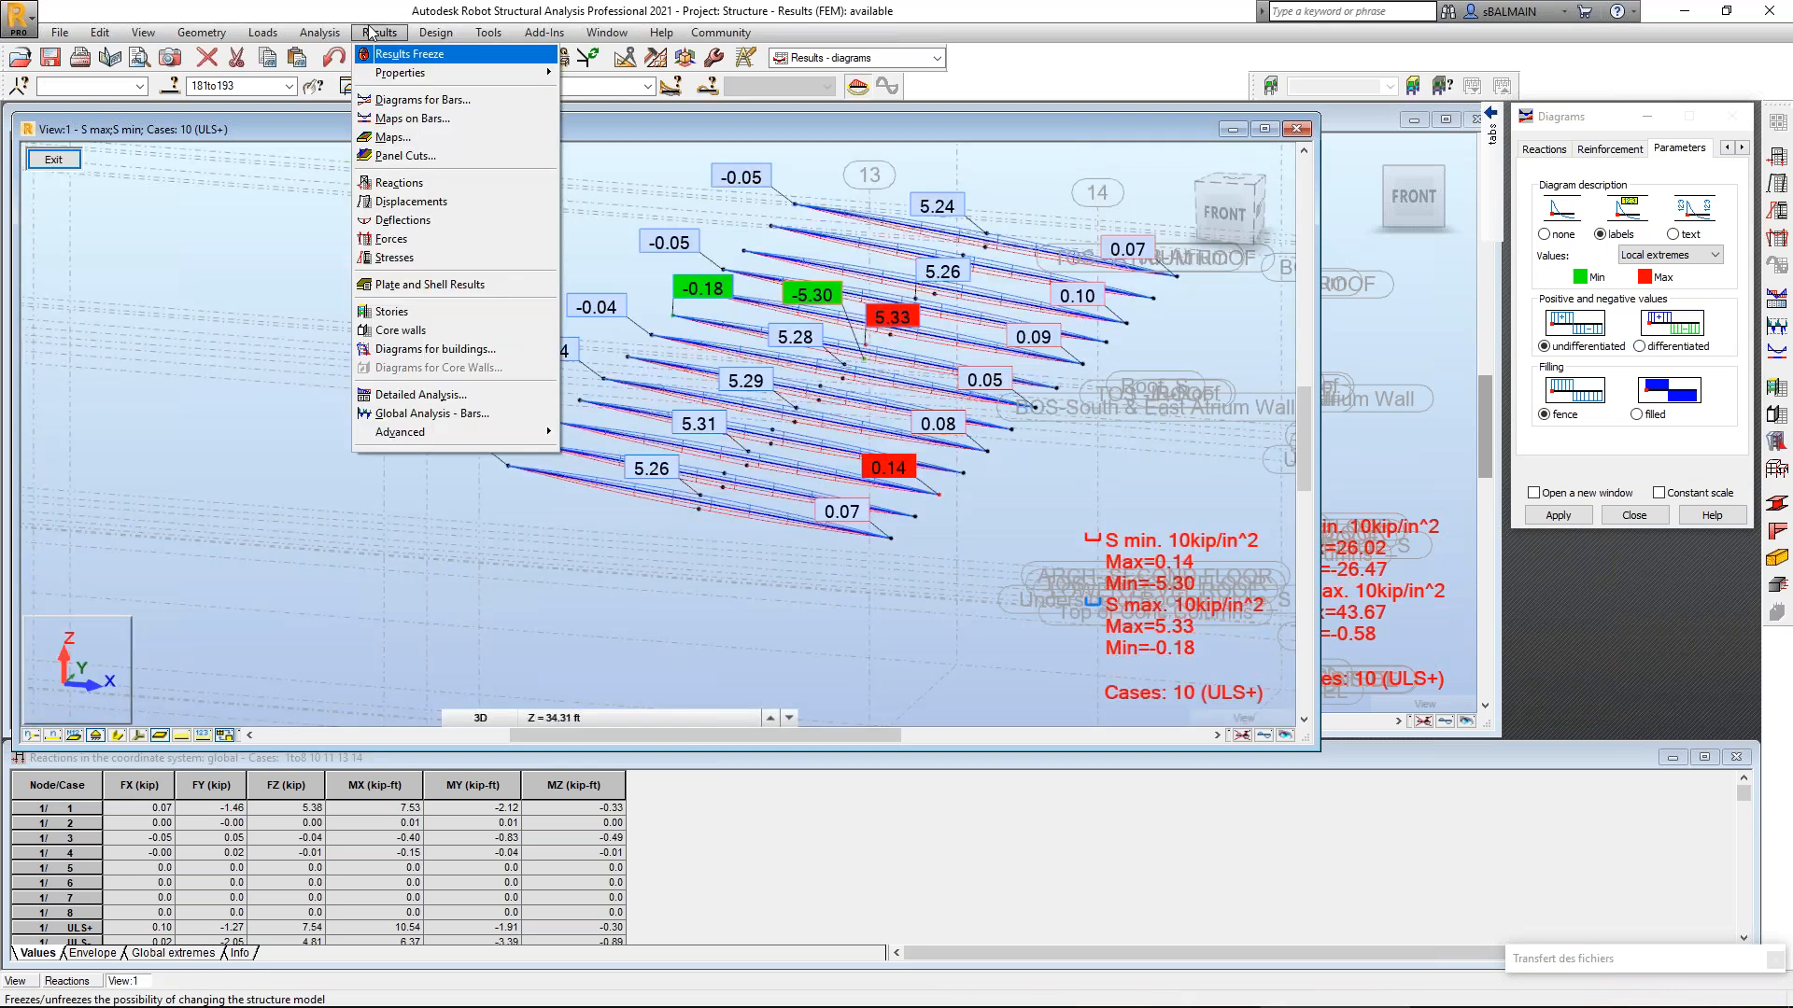
mouse_move(431, 34)
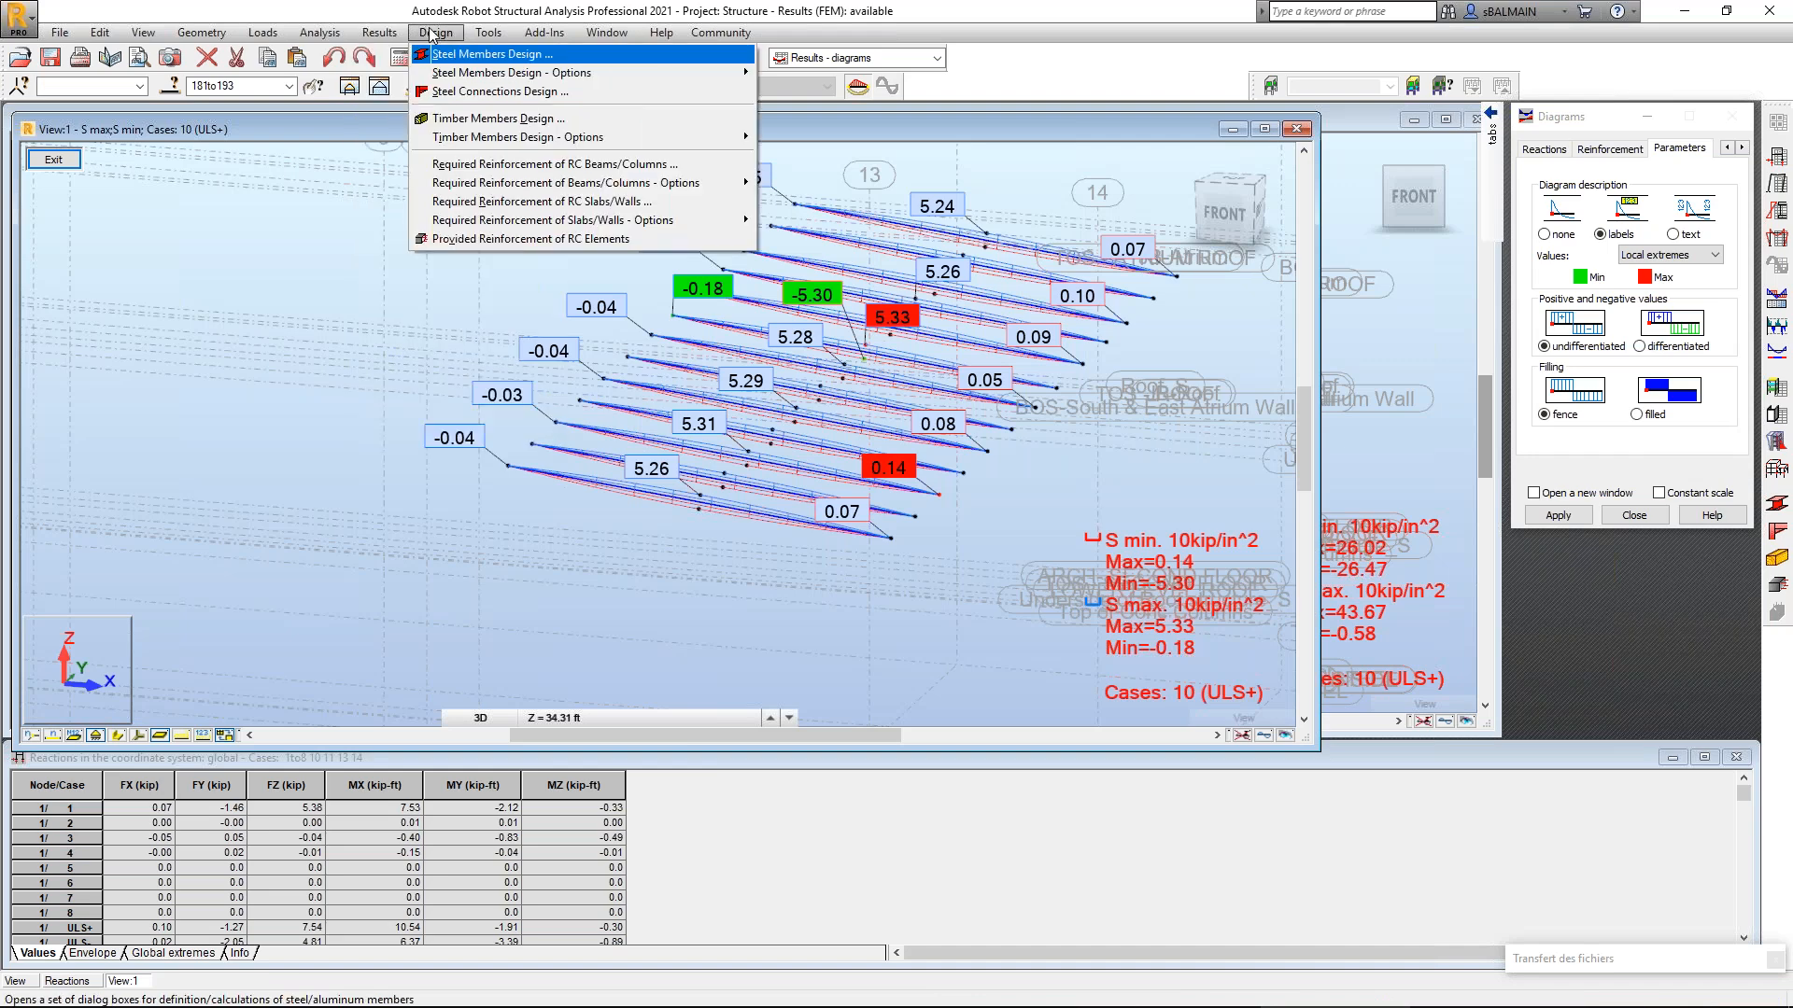
mouse_move(266, 35)
mouse_move(351, 38)
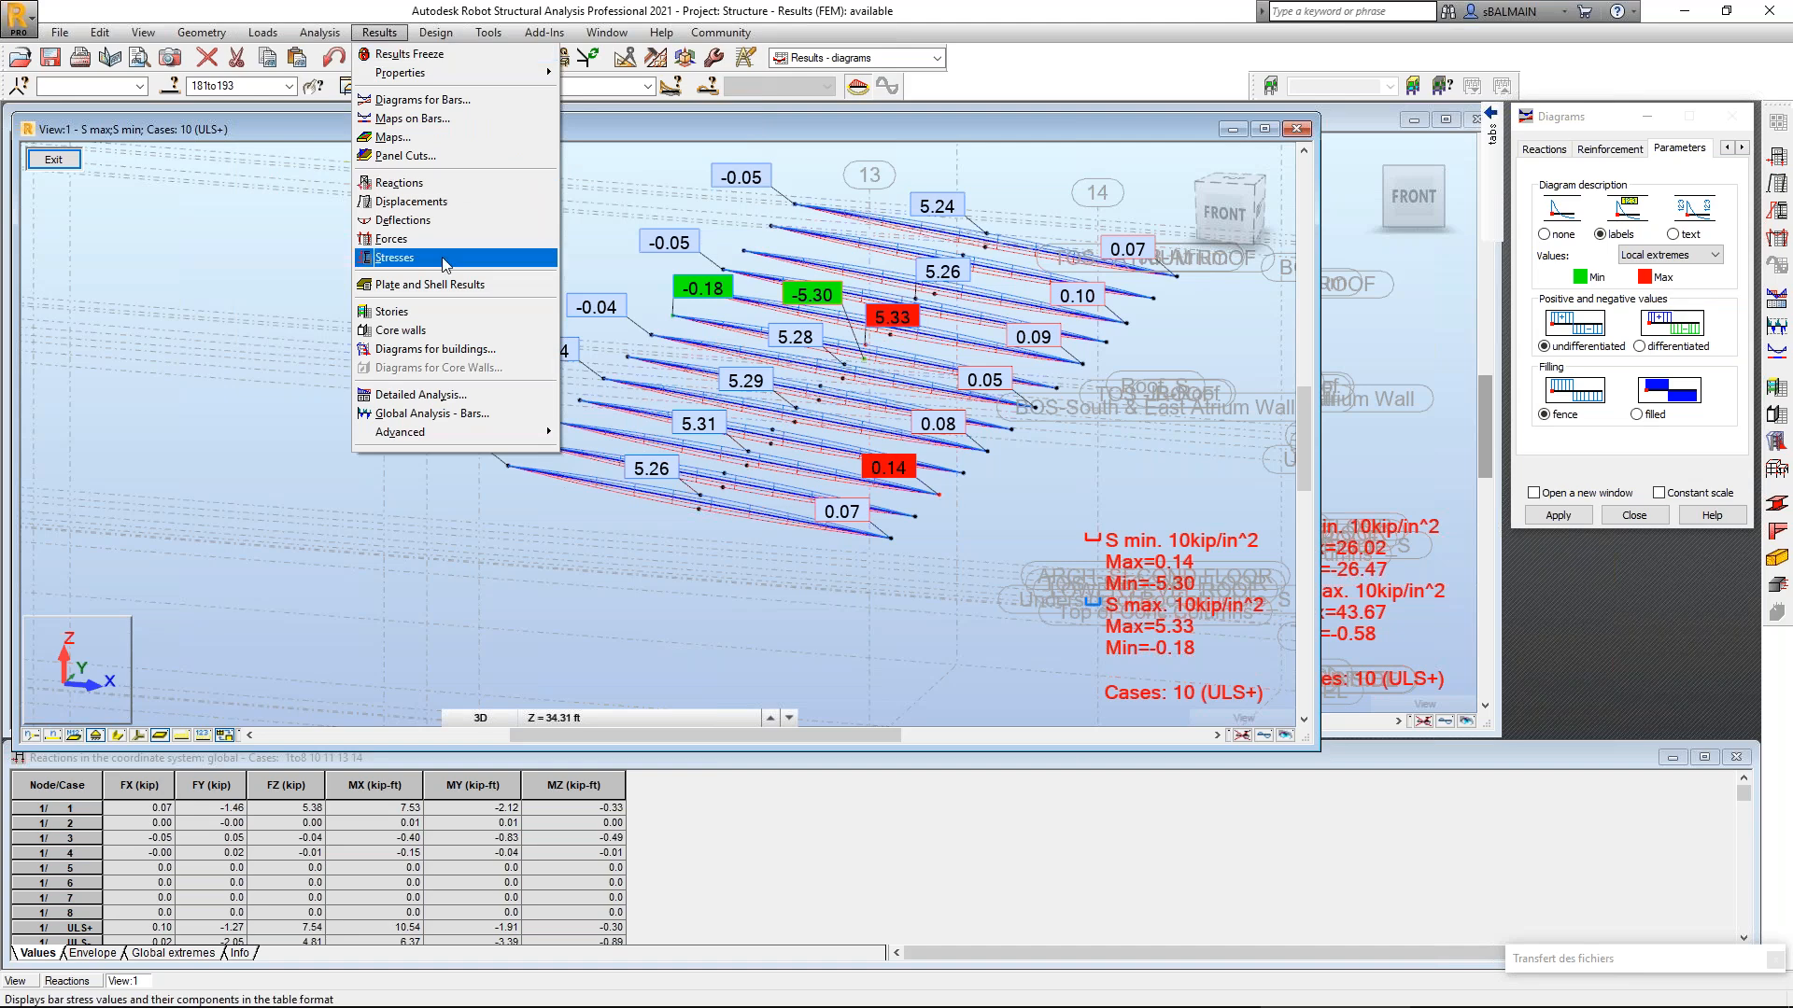
left_click(397, 183)
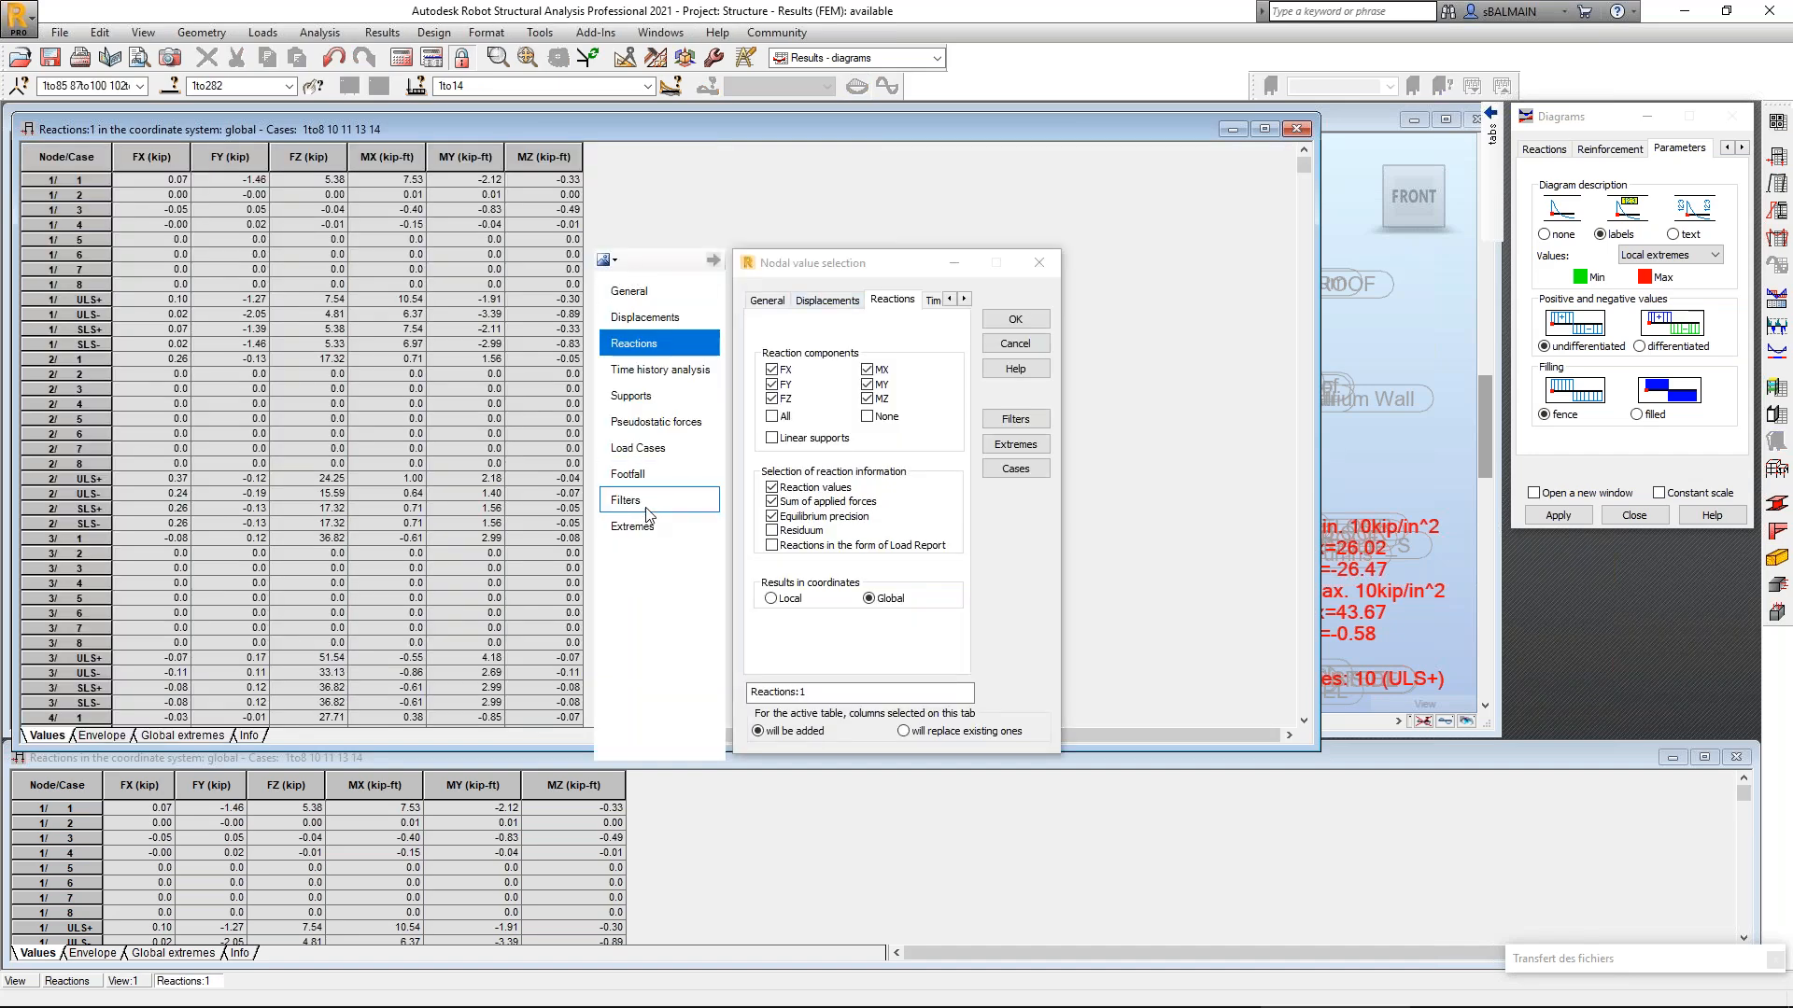
left_click(647, 515)
left_click(665, 536)
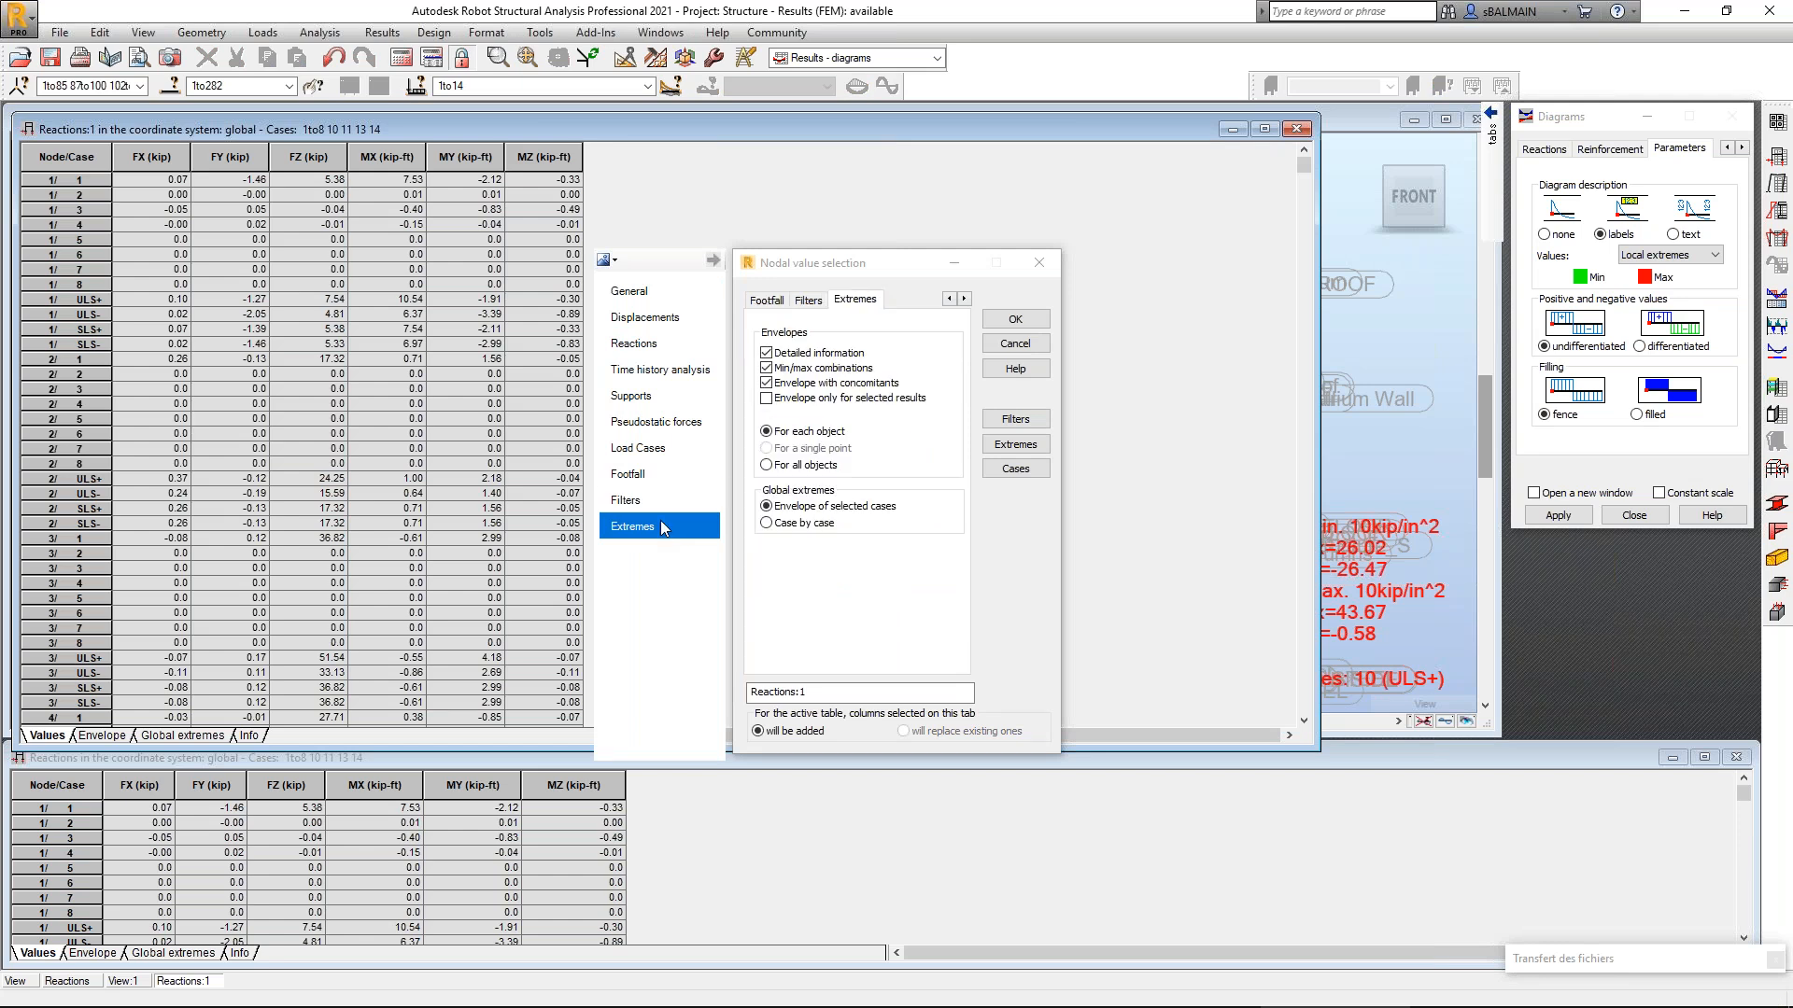
left_click(654, 502)
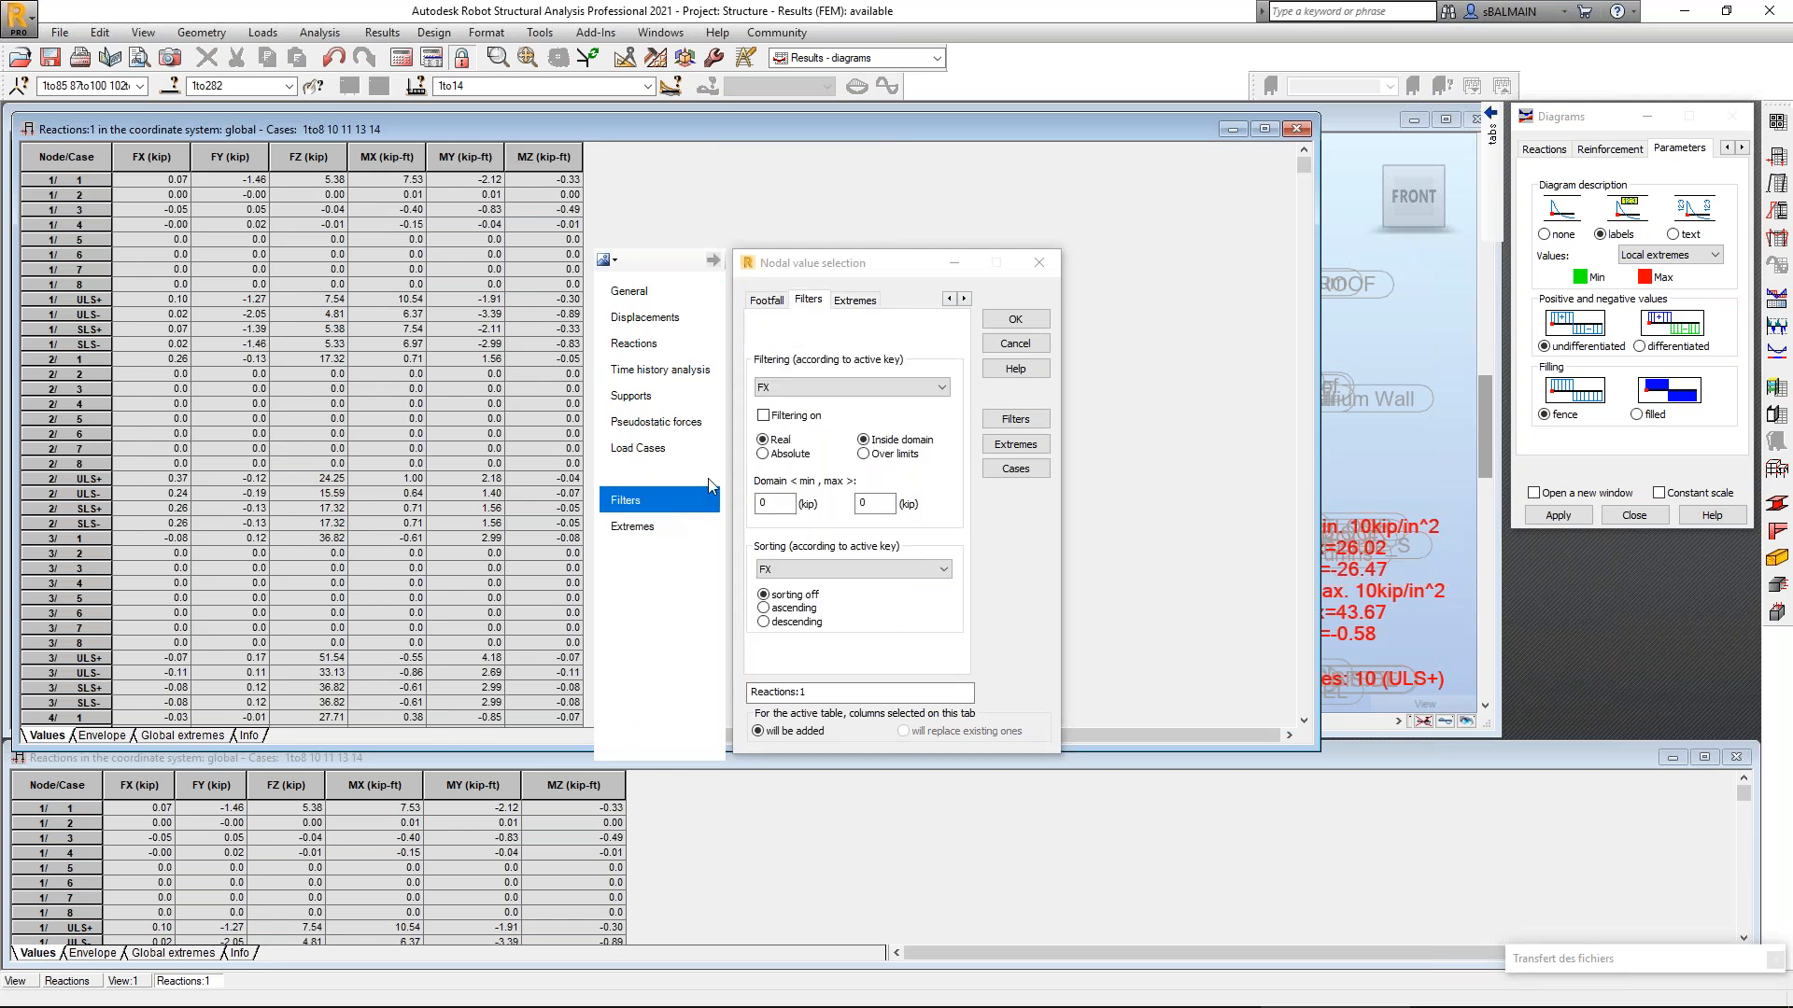
left_click(681, 454)
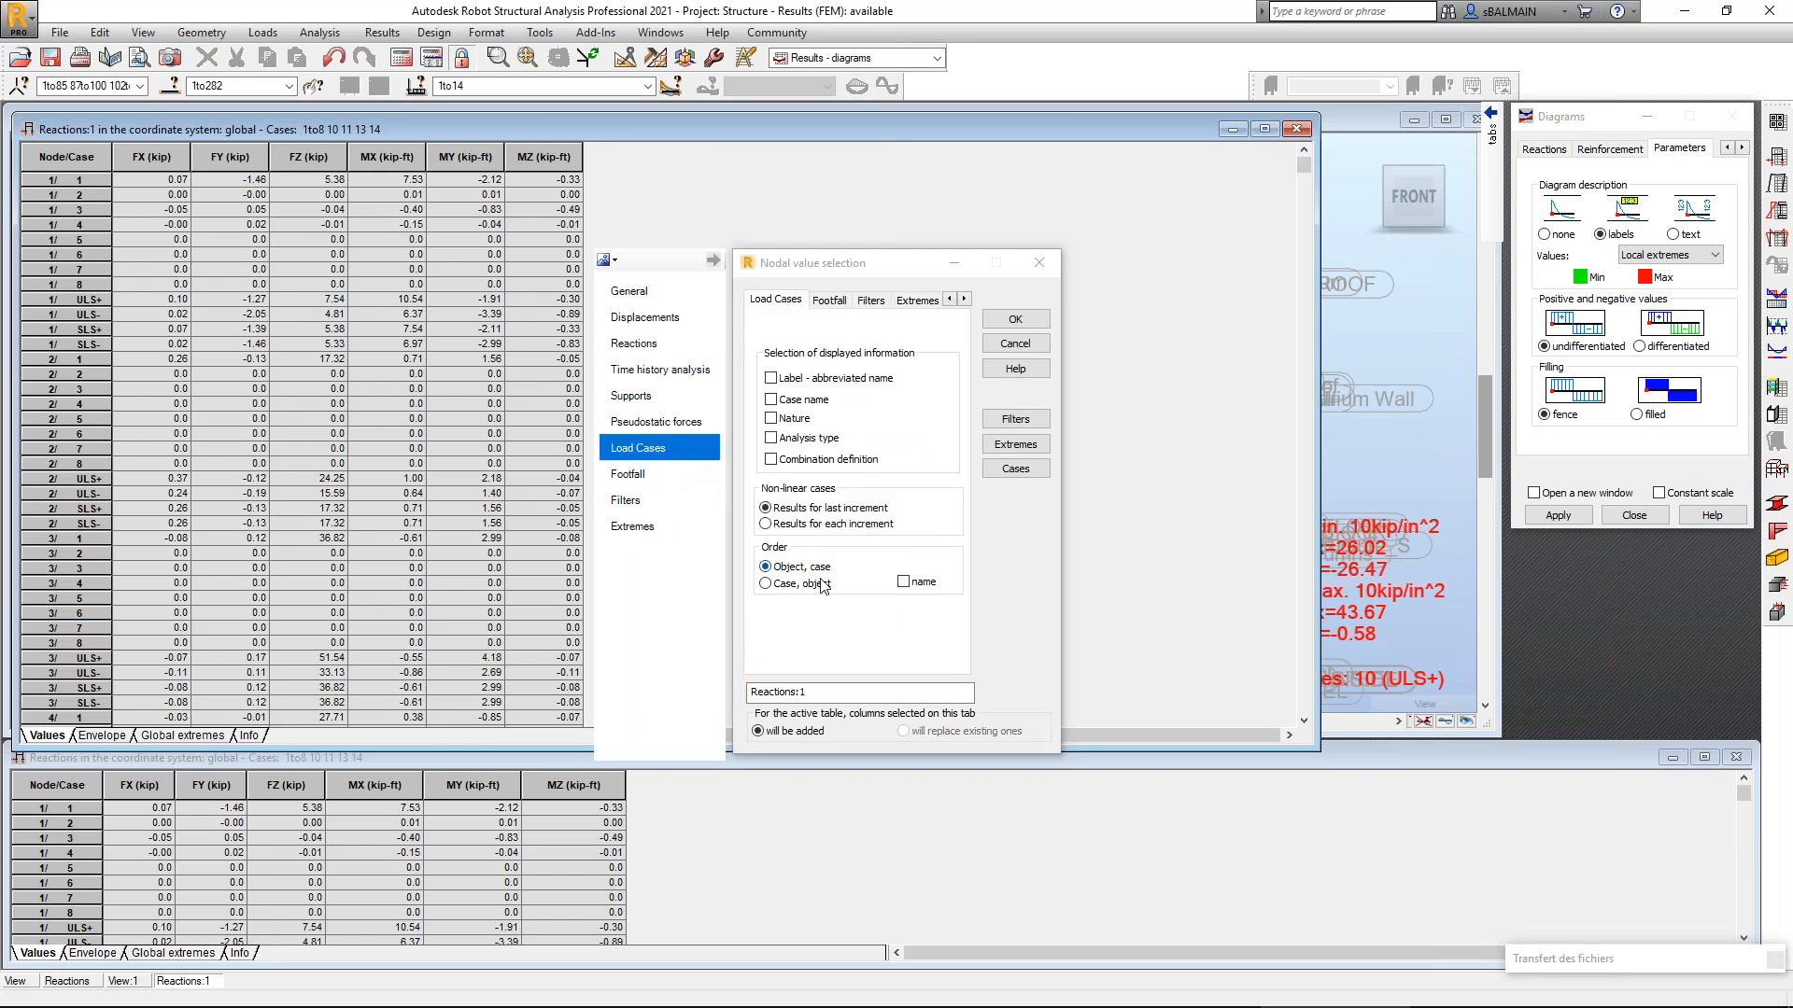
left_click(1015, 319)
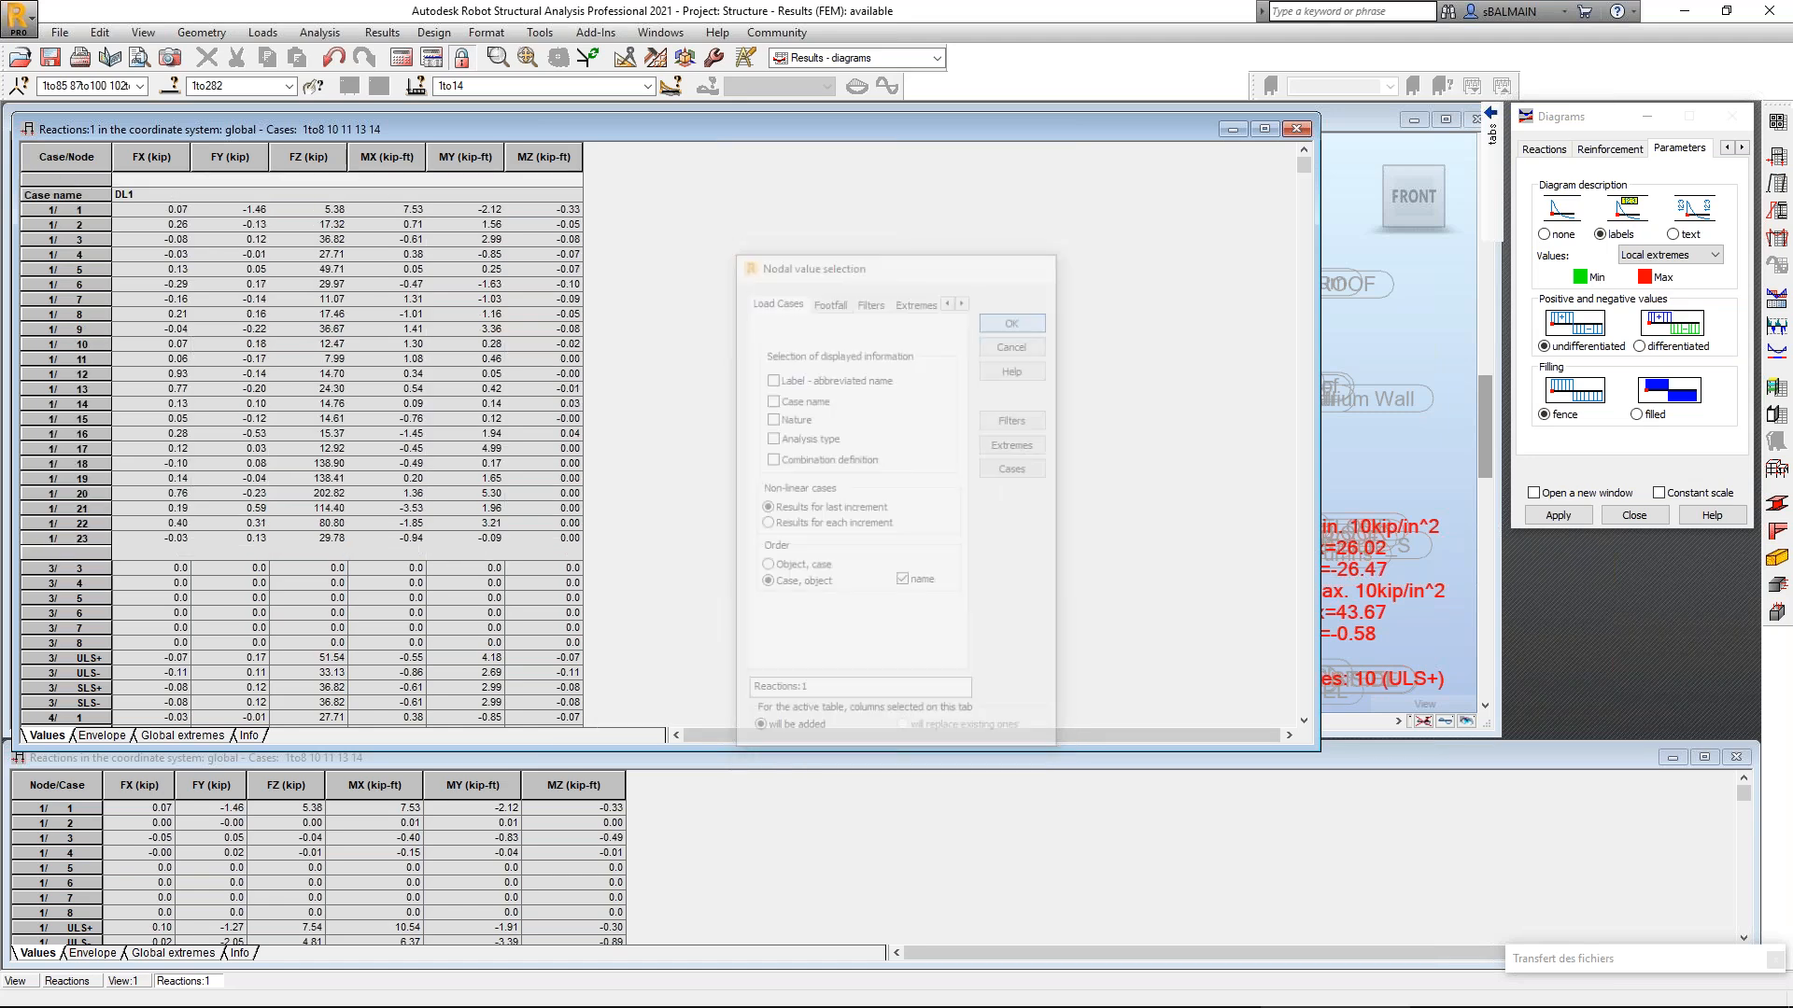
Limit the reactions table to Simple Cases, look through the nodal reactions of DL1 and close the table.
left_click(648, 86)
left_click(633, 274)
left_click(301, 298)
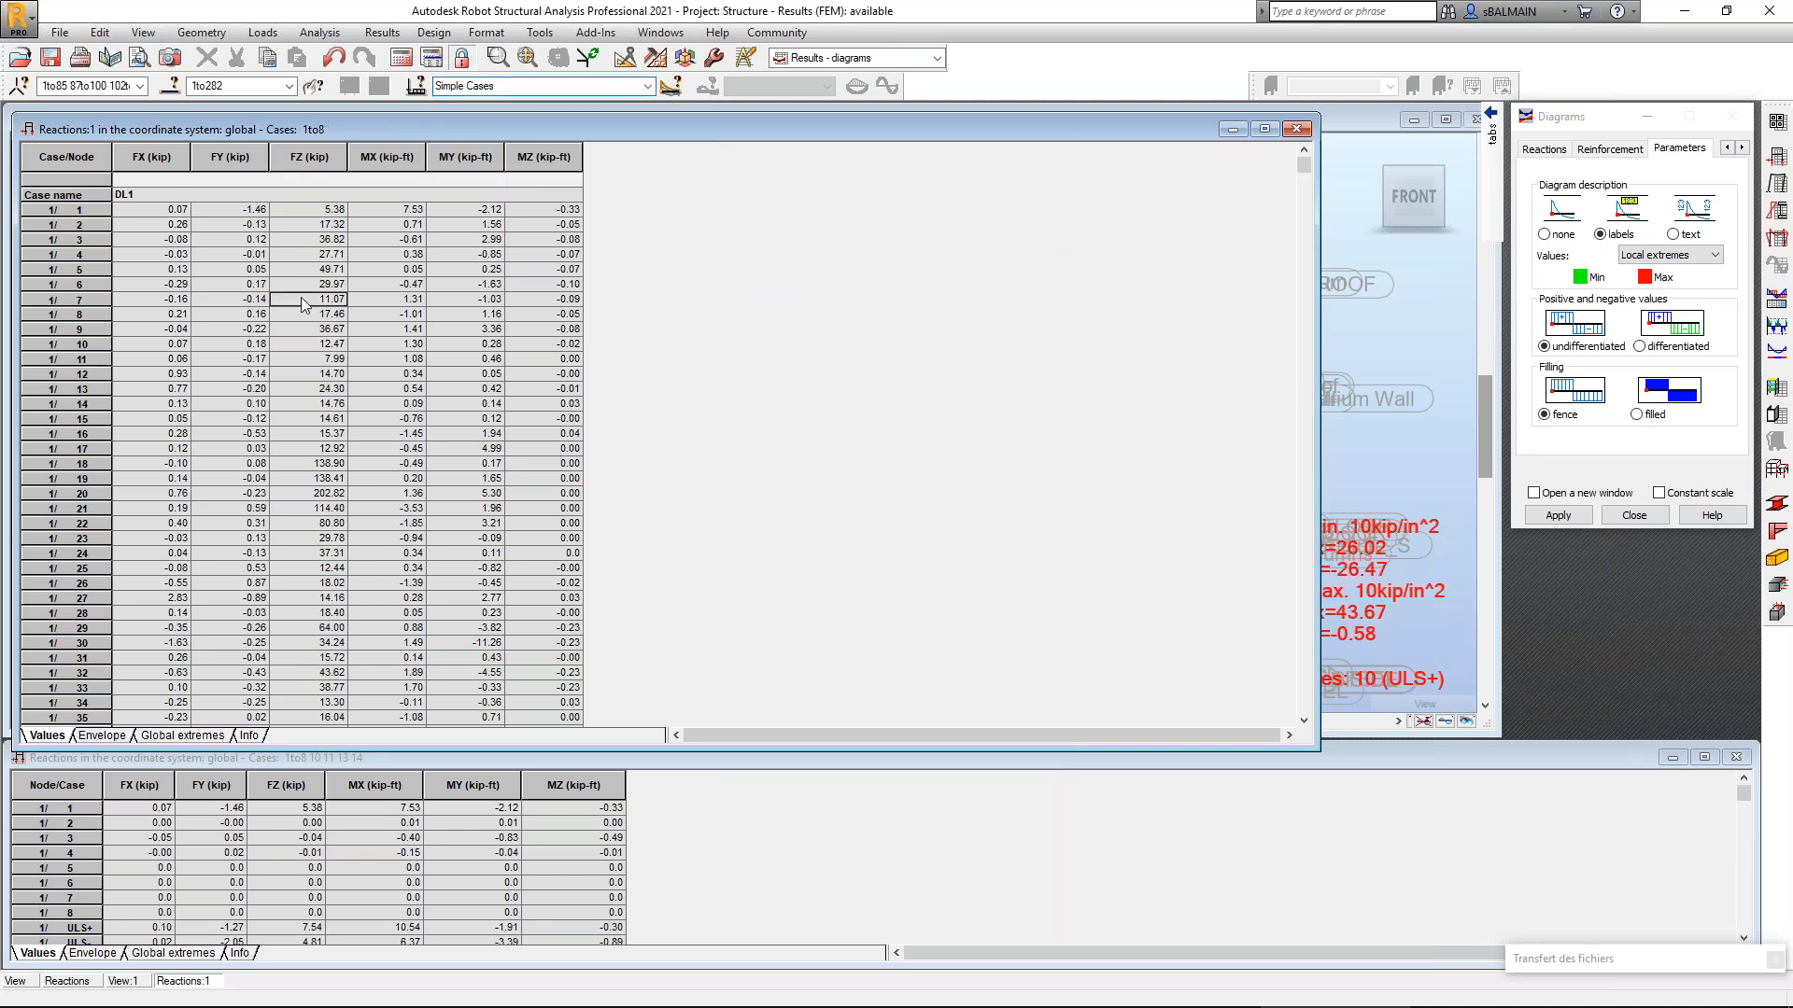
scroll(300, 297, "down", 2)
scroll(301, 297, "up", 1)
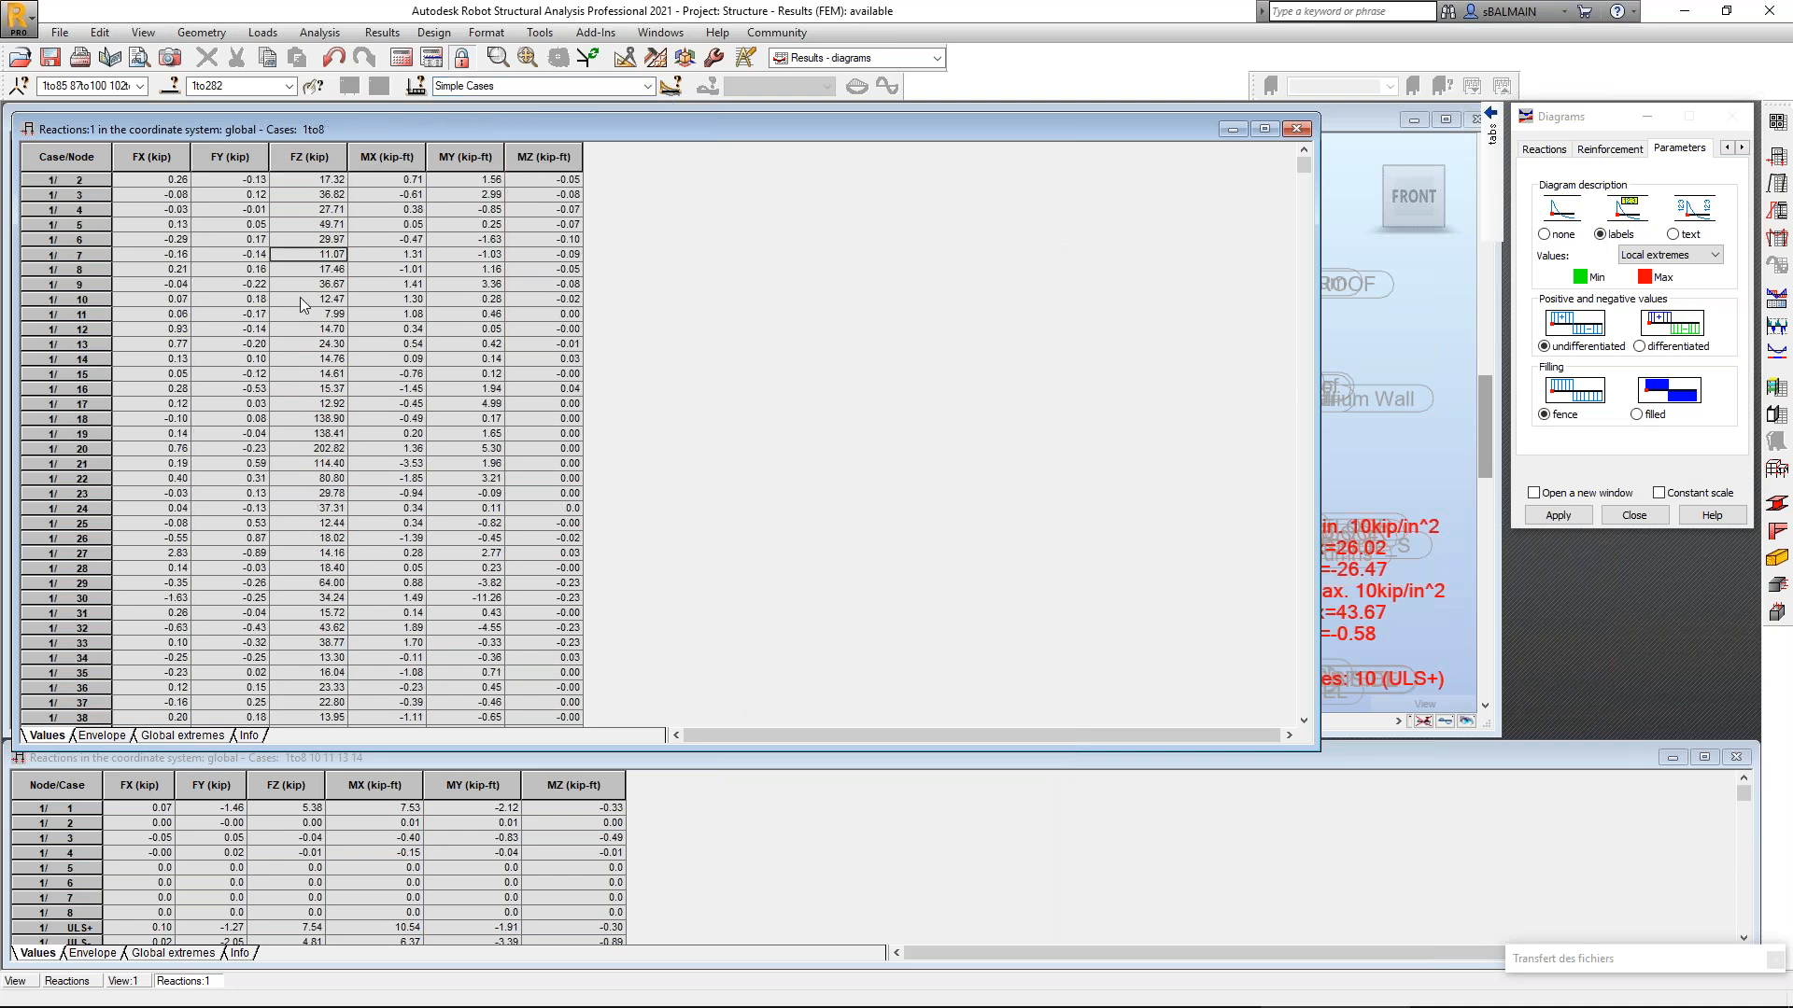
left_click(1298, 130)
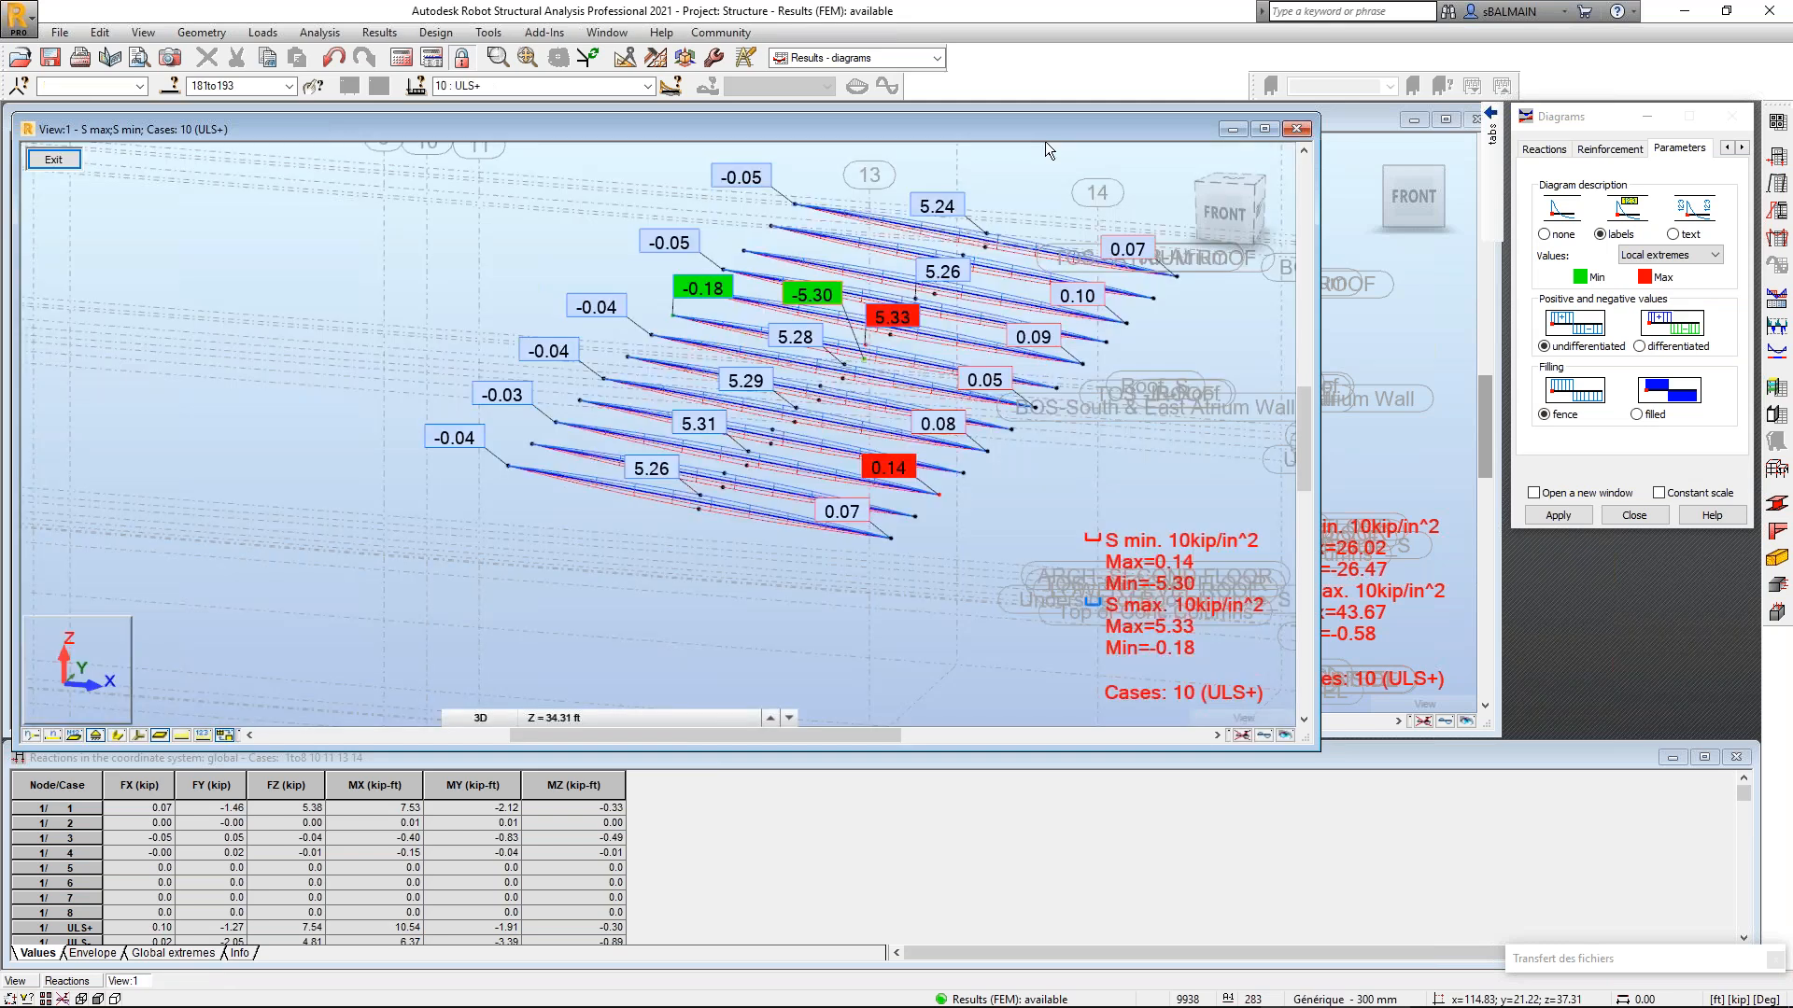
Open a new reactions table and set its column options to include reactions in the form of Load Report.
left_click(321, 33)
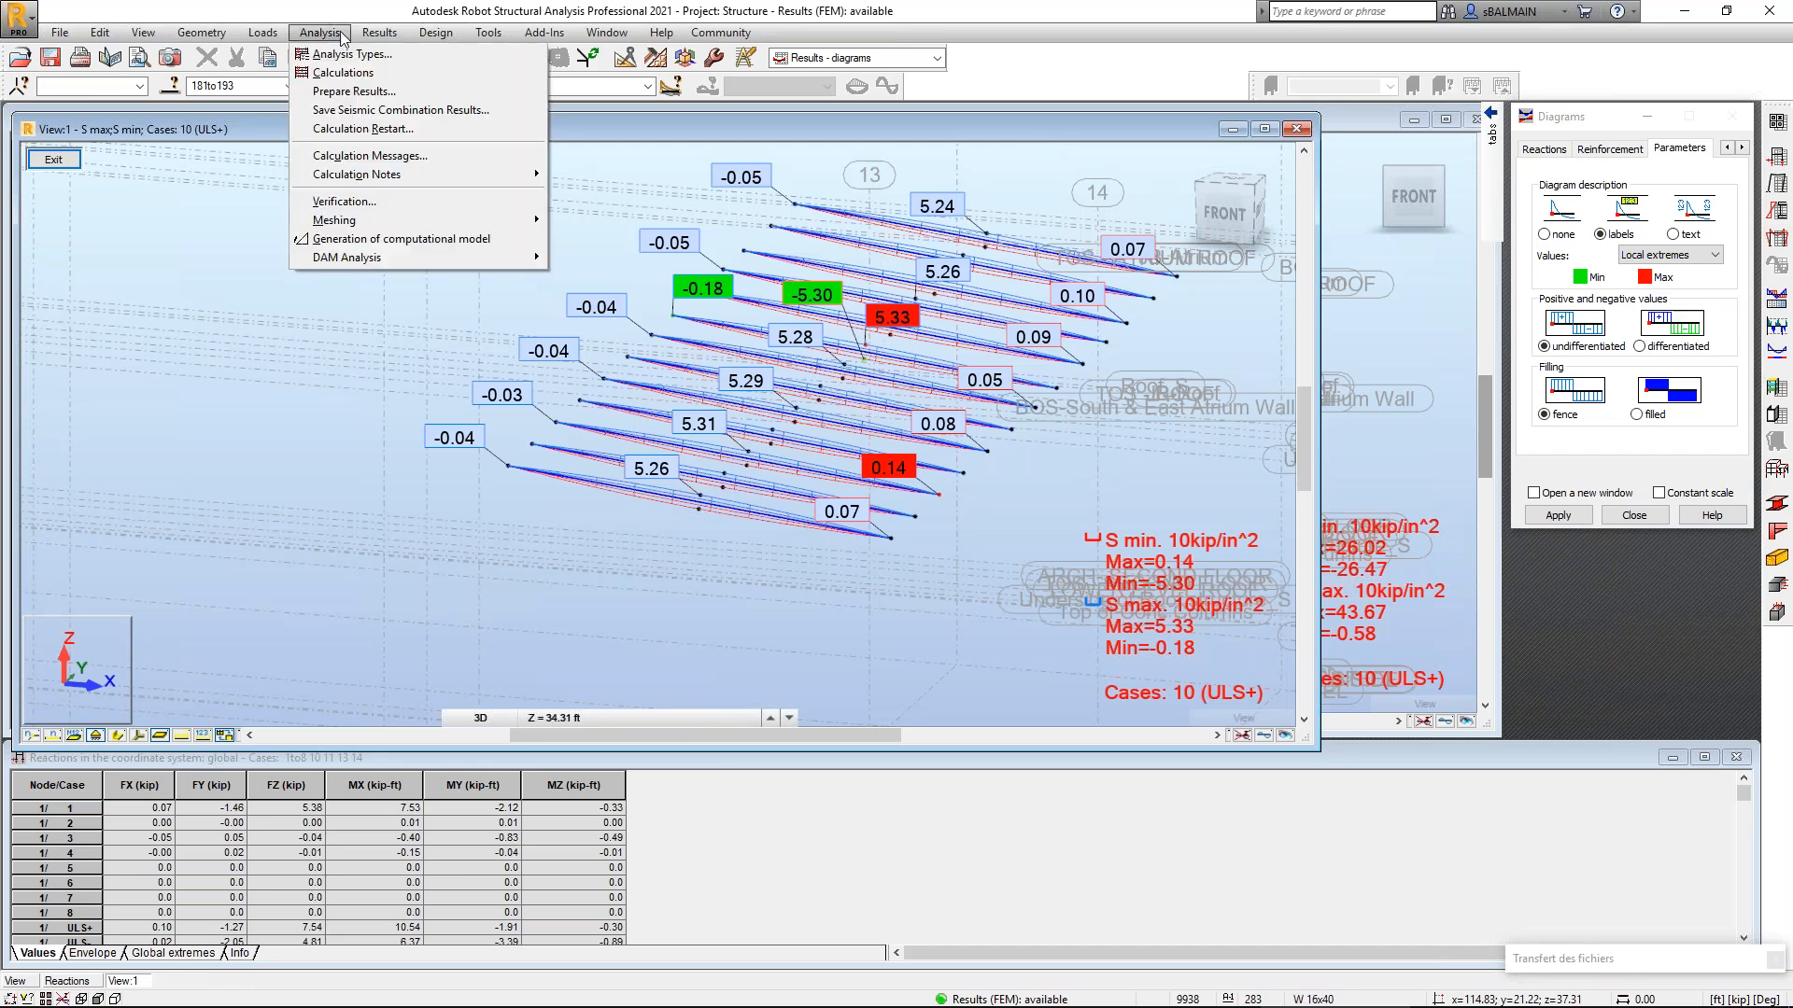
mouse_move(378, 33)
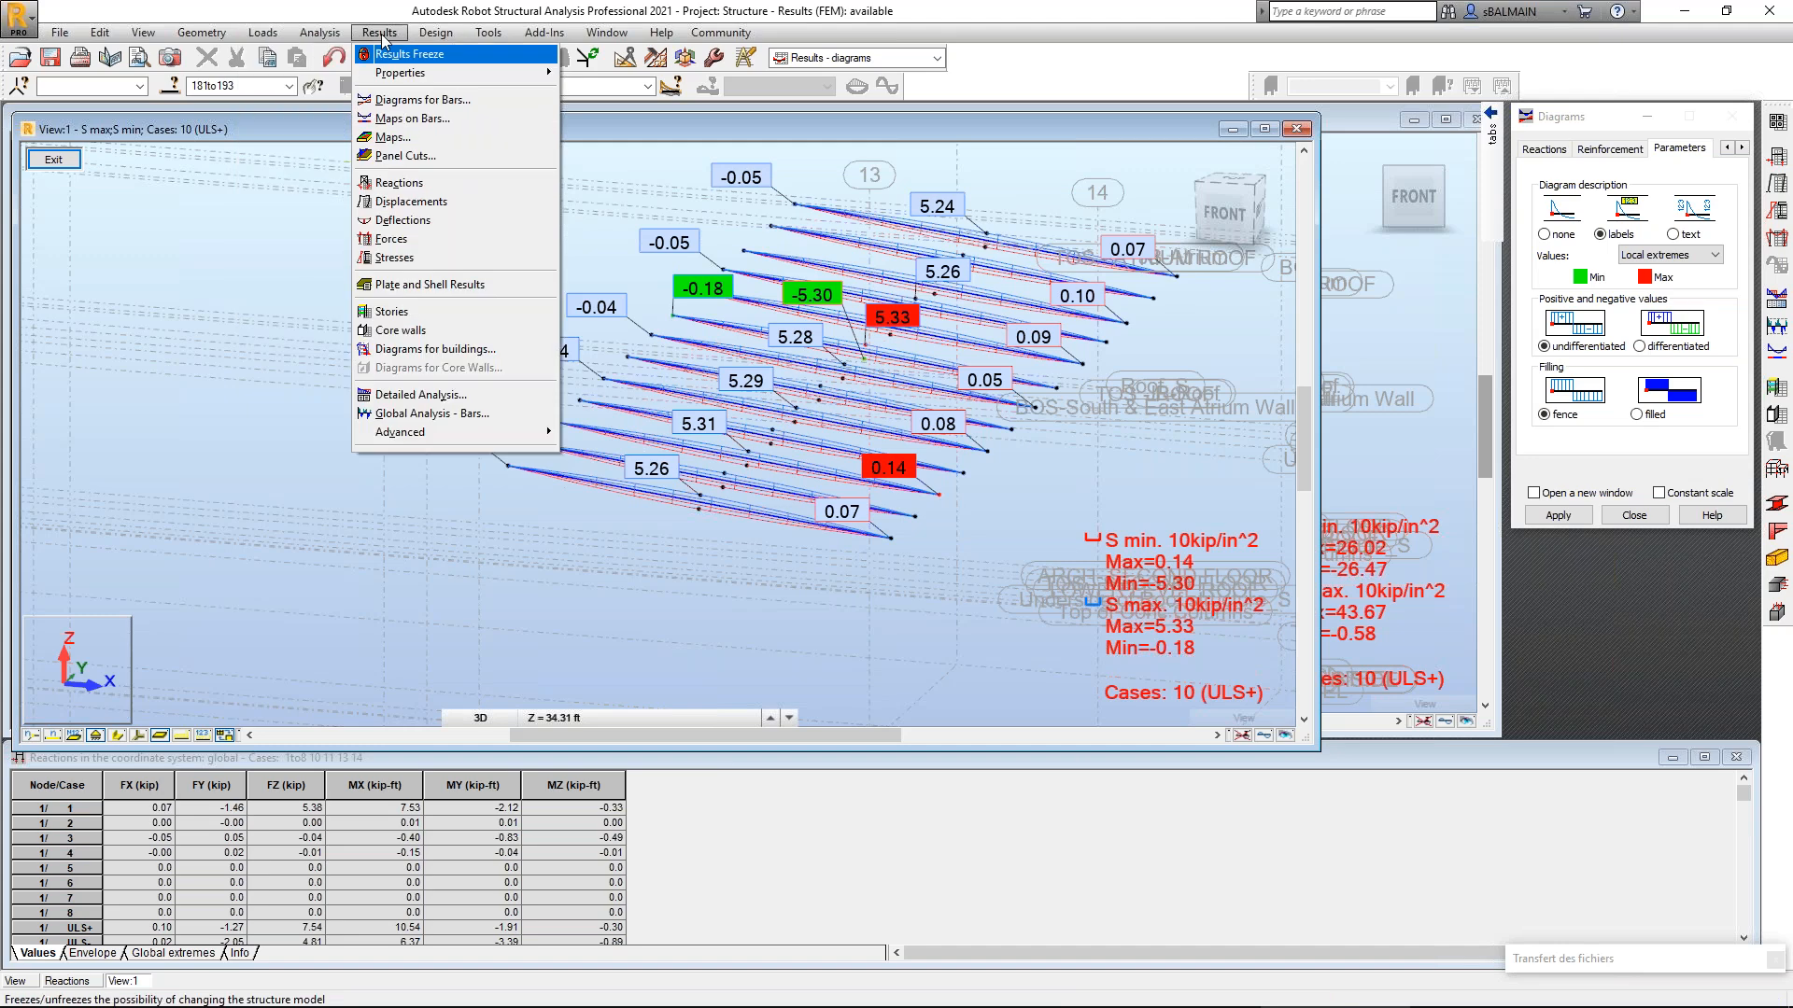
left_click(435, 203)
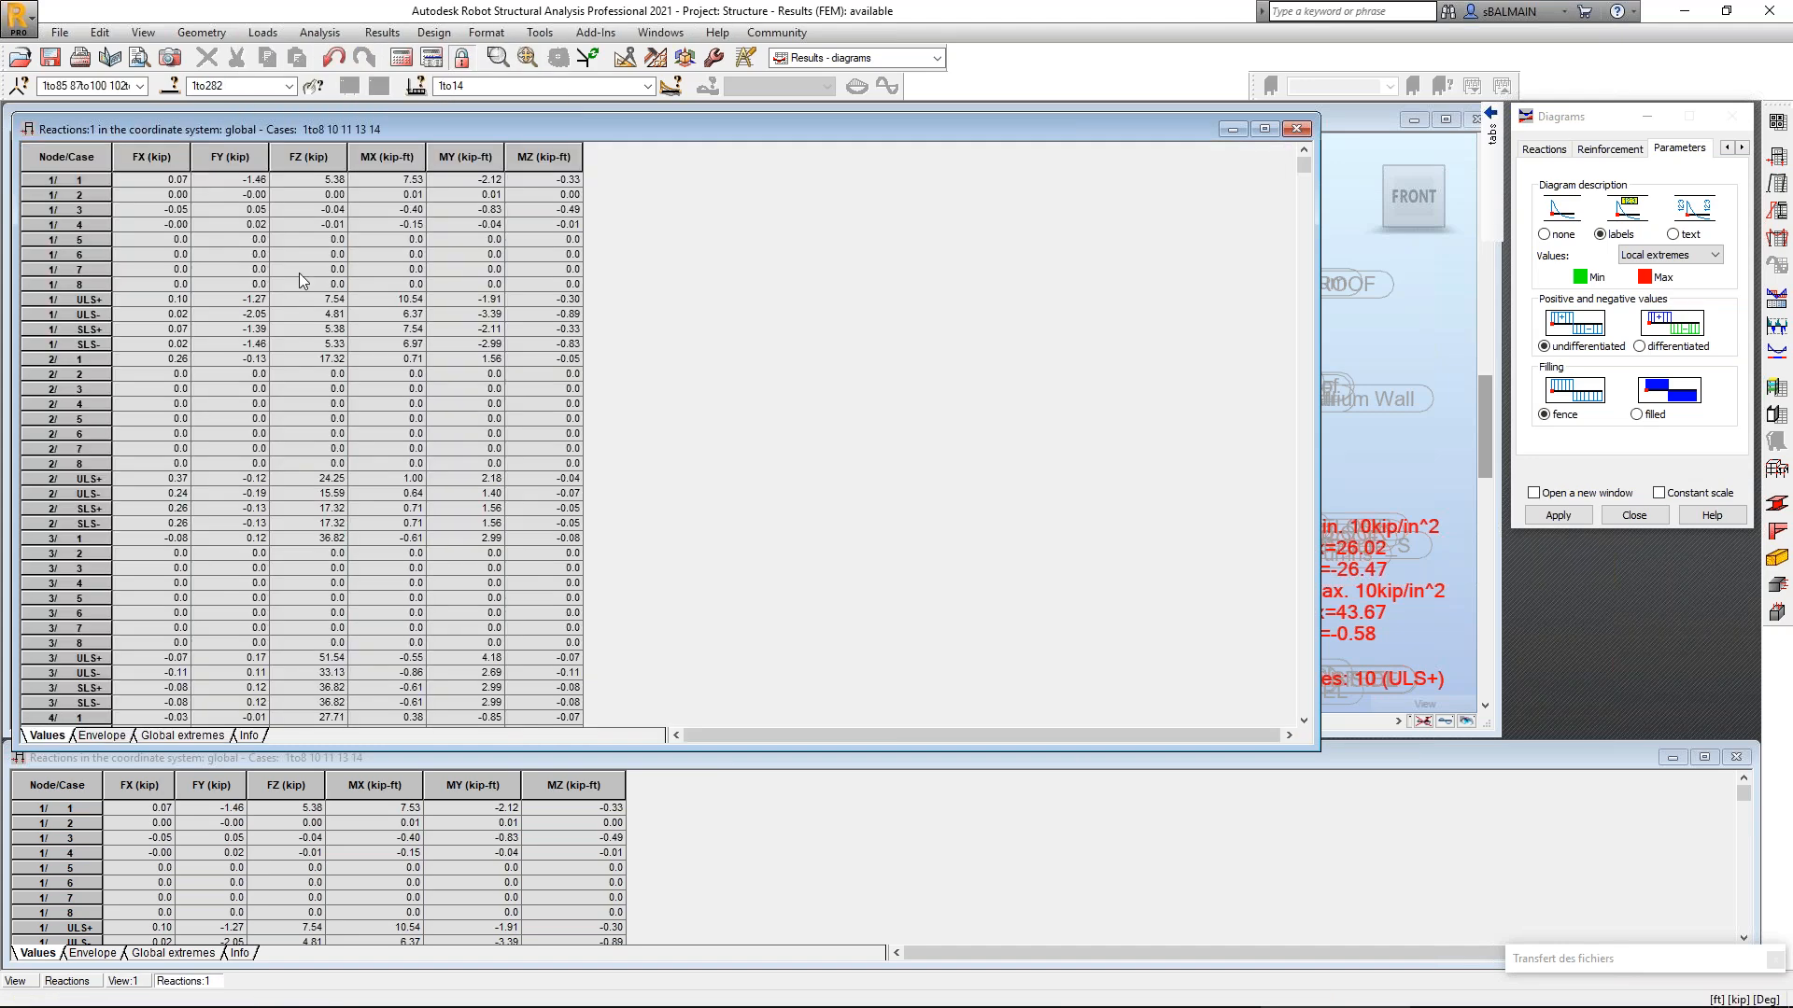
right_click(624, 251)
left_click(762, 425)
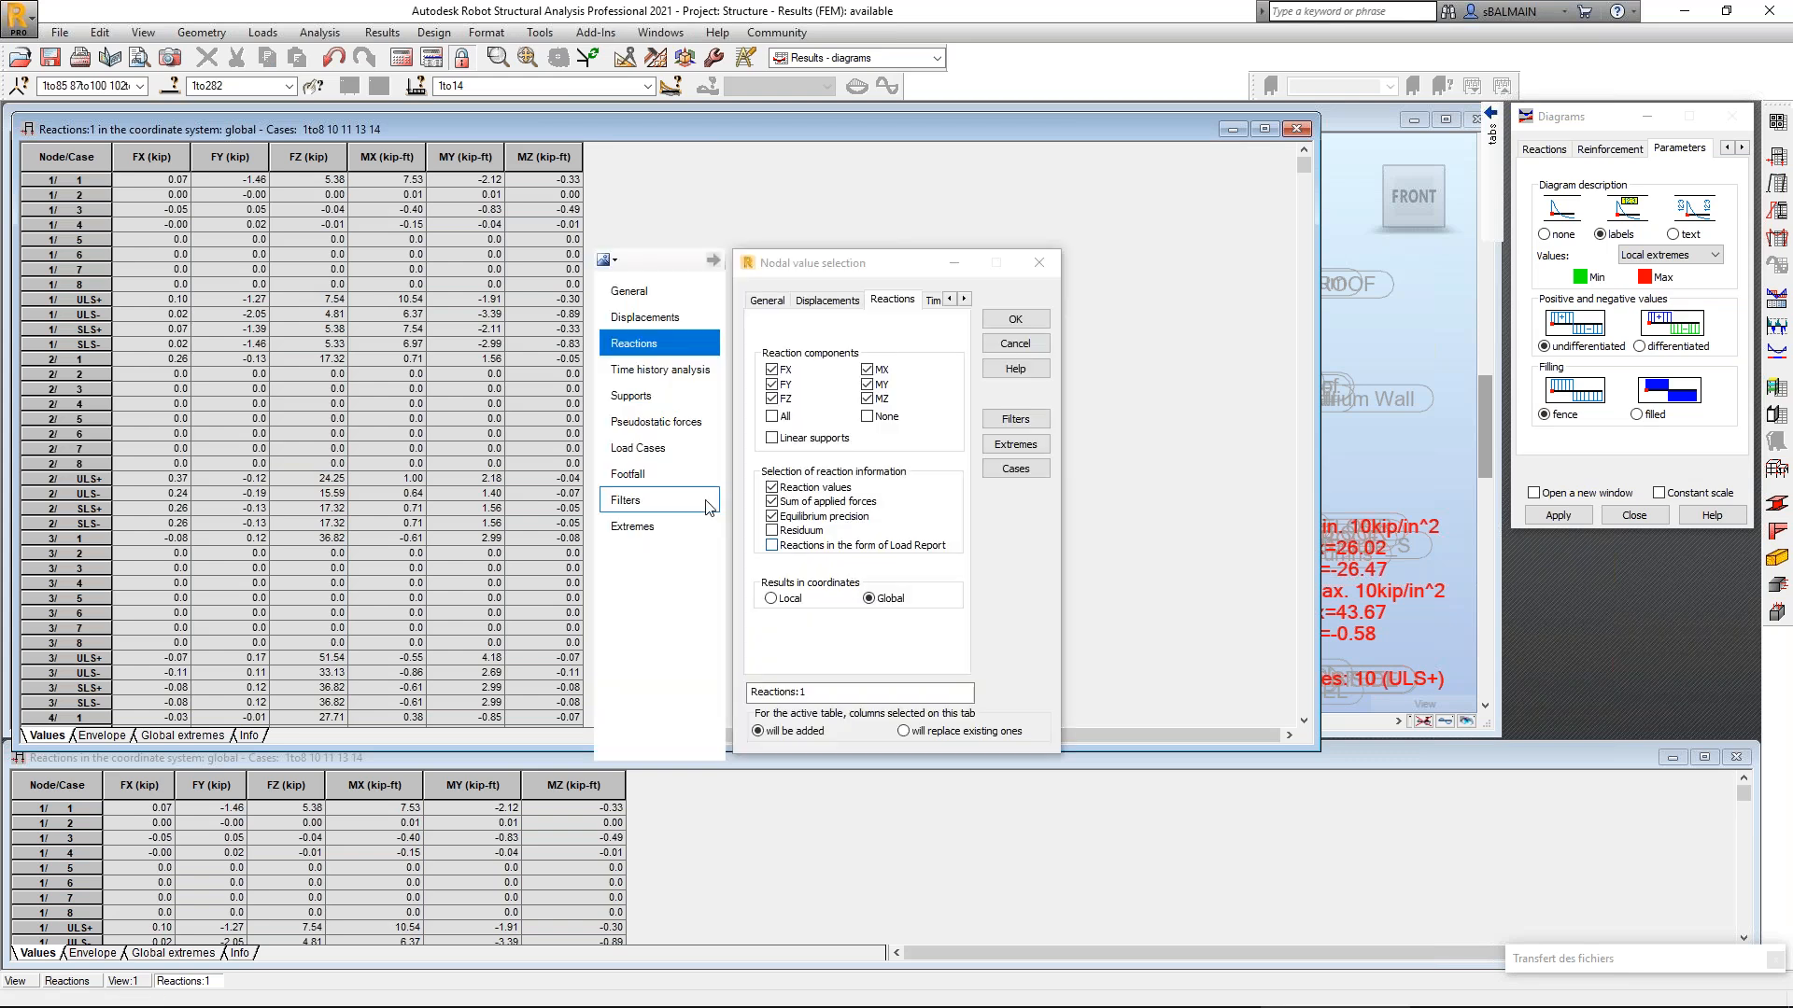
left_click(772, 545)
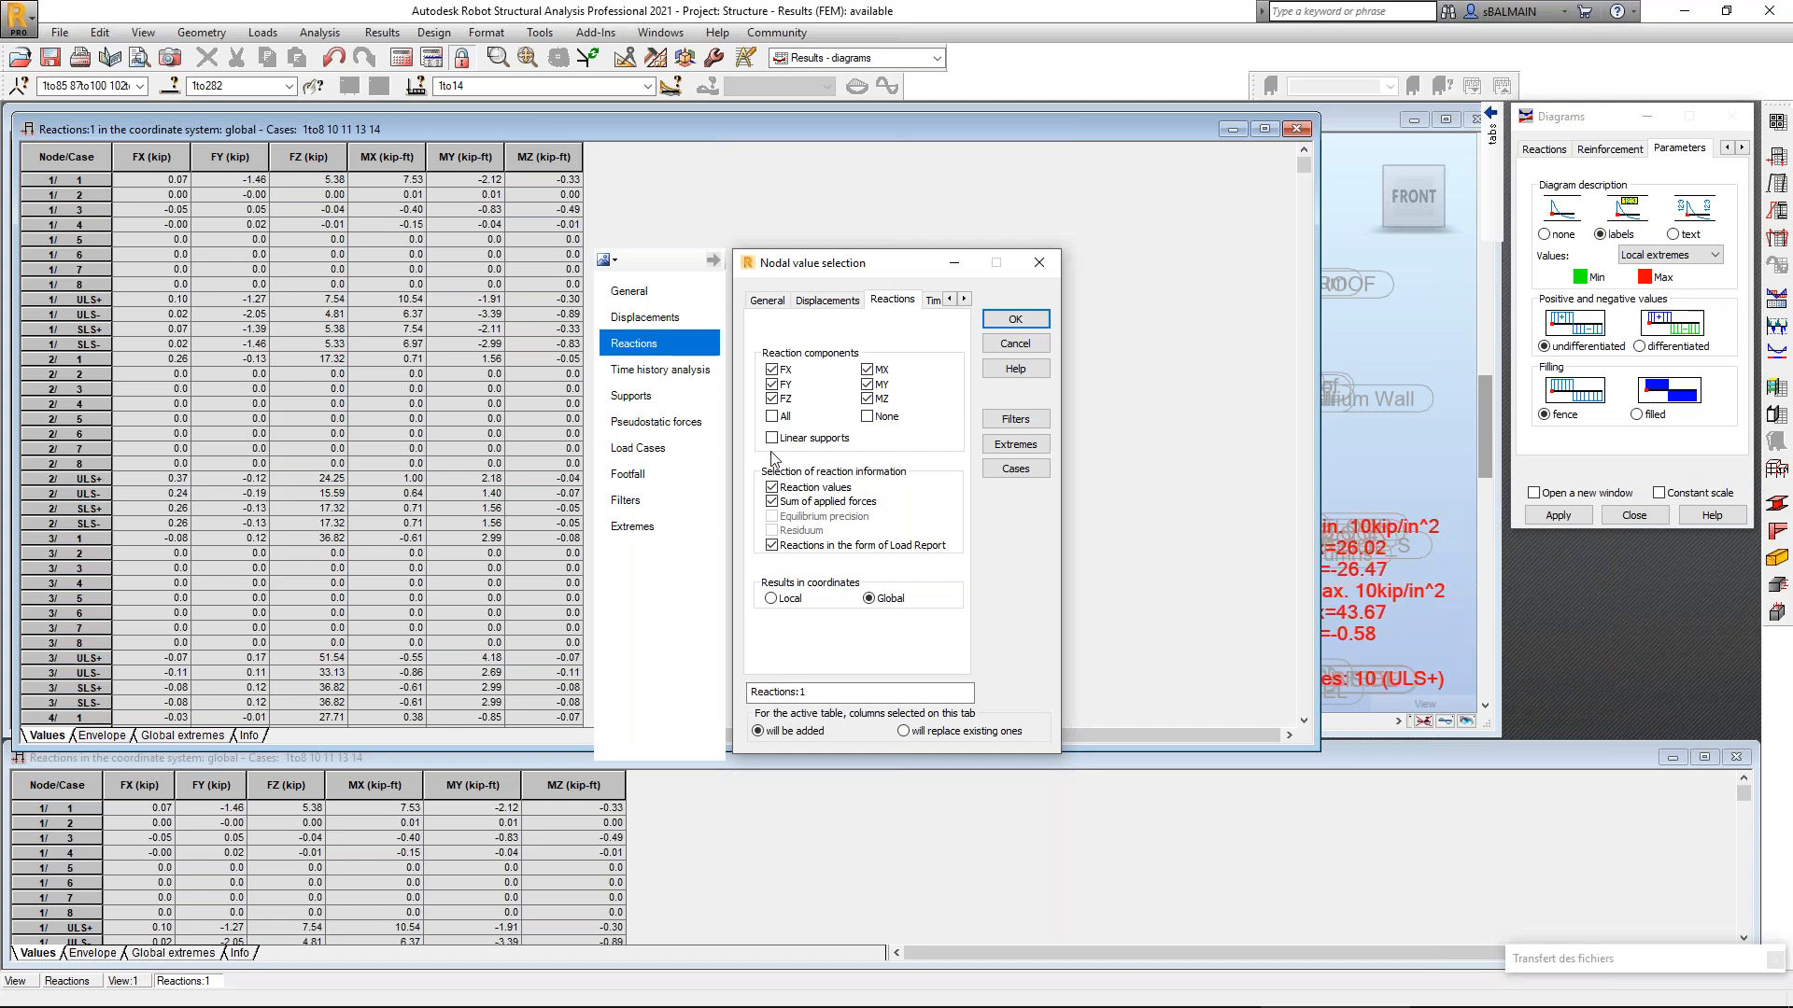
Order the new reactions table by case, object with the case name shown, and limit it to Simple Cases.
left_click(657, 449)
left_click(792, 590)
left_click(902, 582)
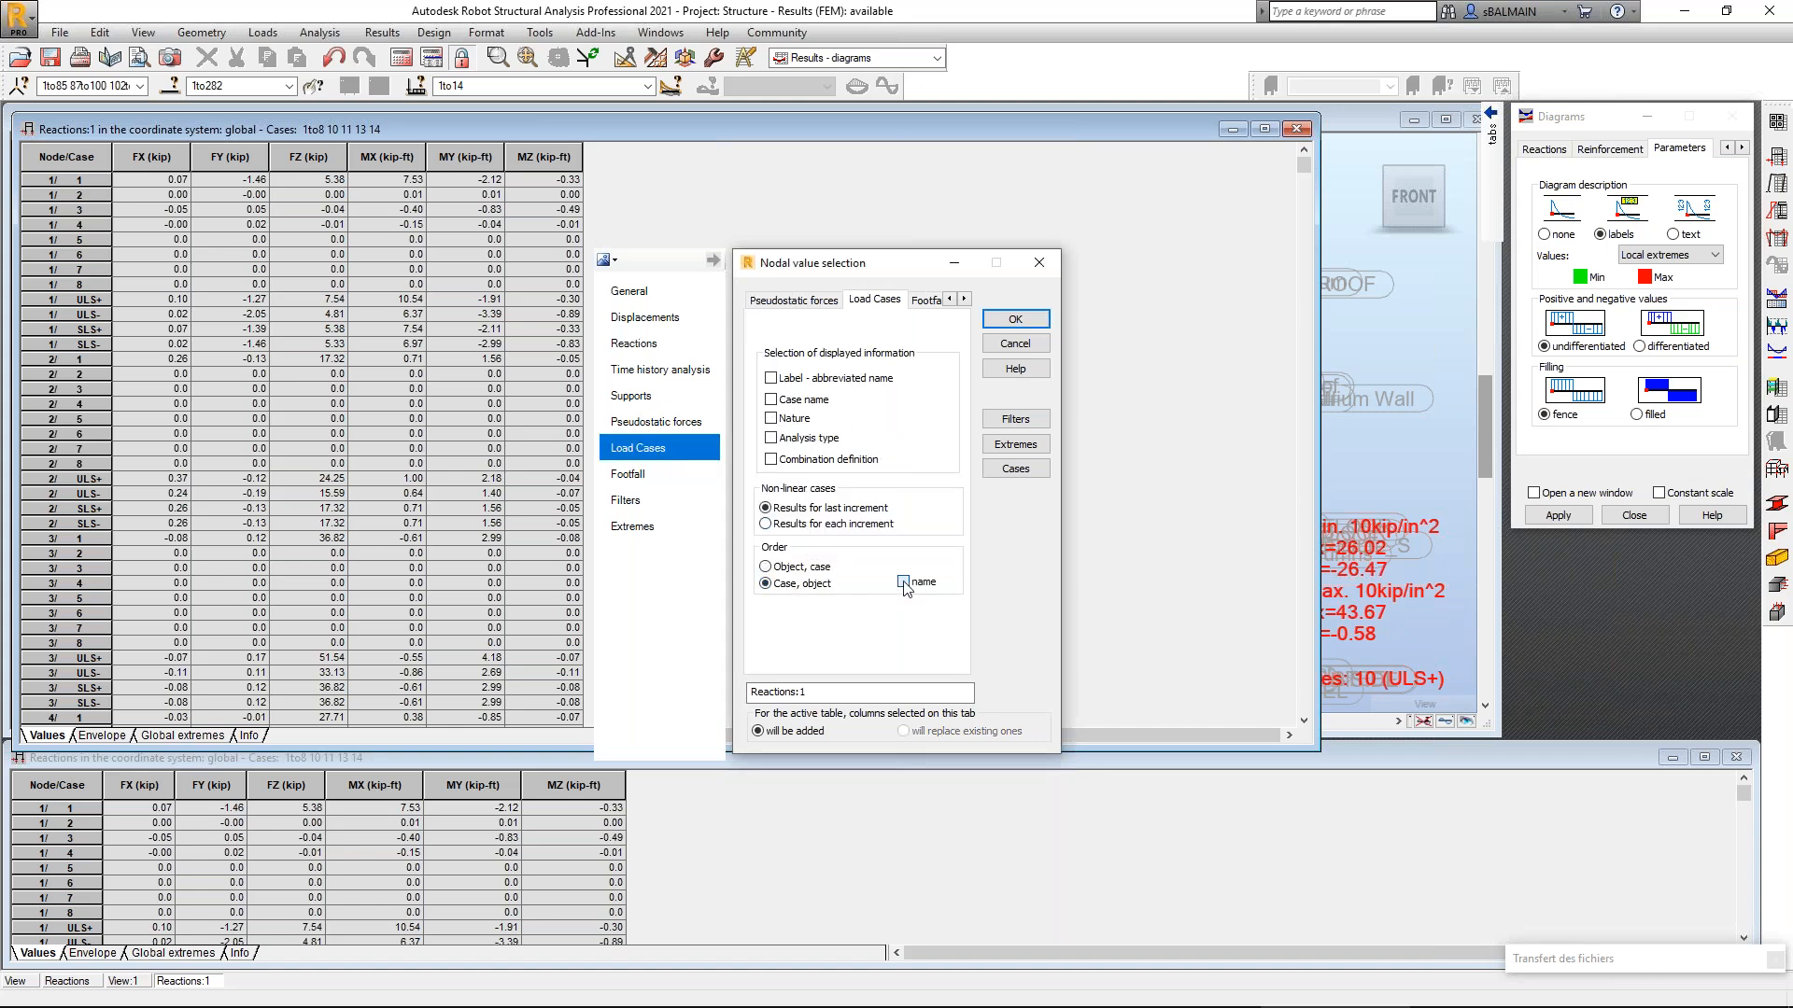
left_click(1014, 321)
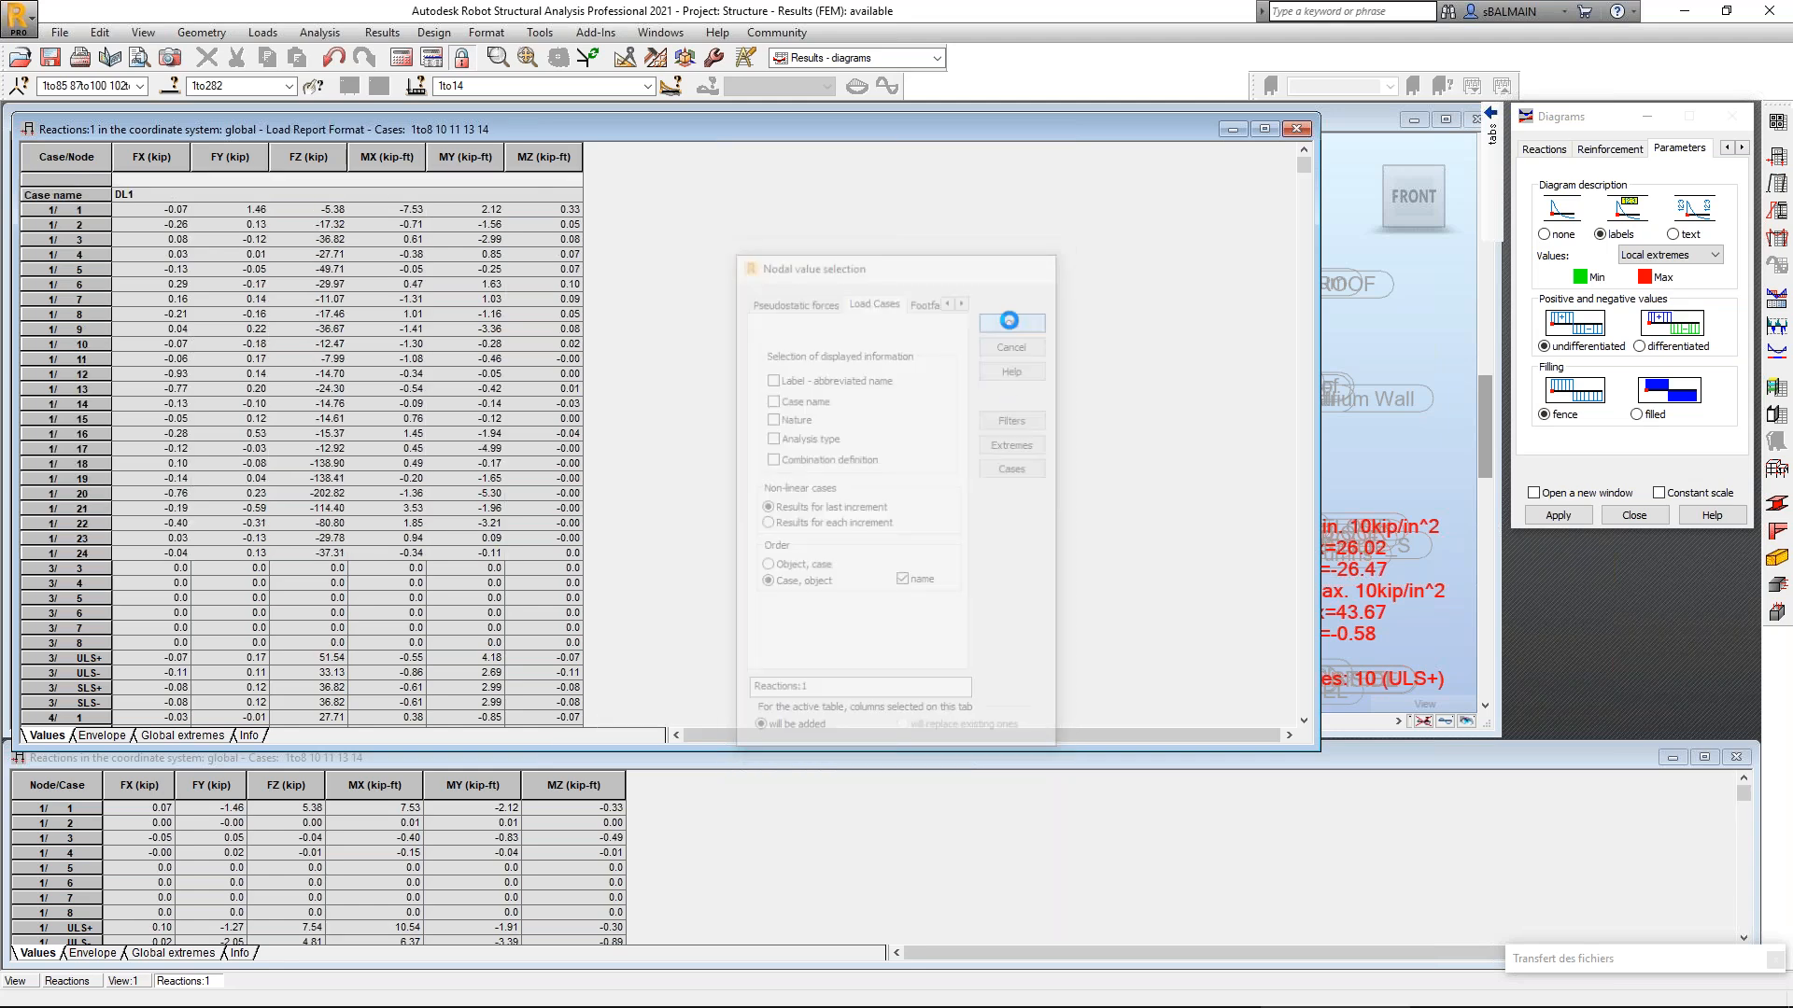
left_click(647, 85)
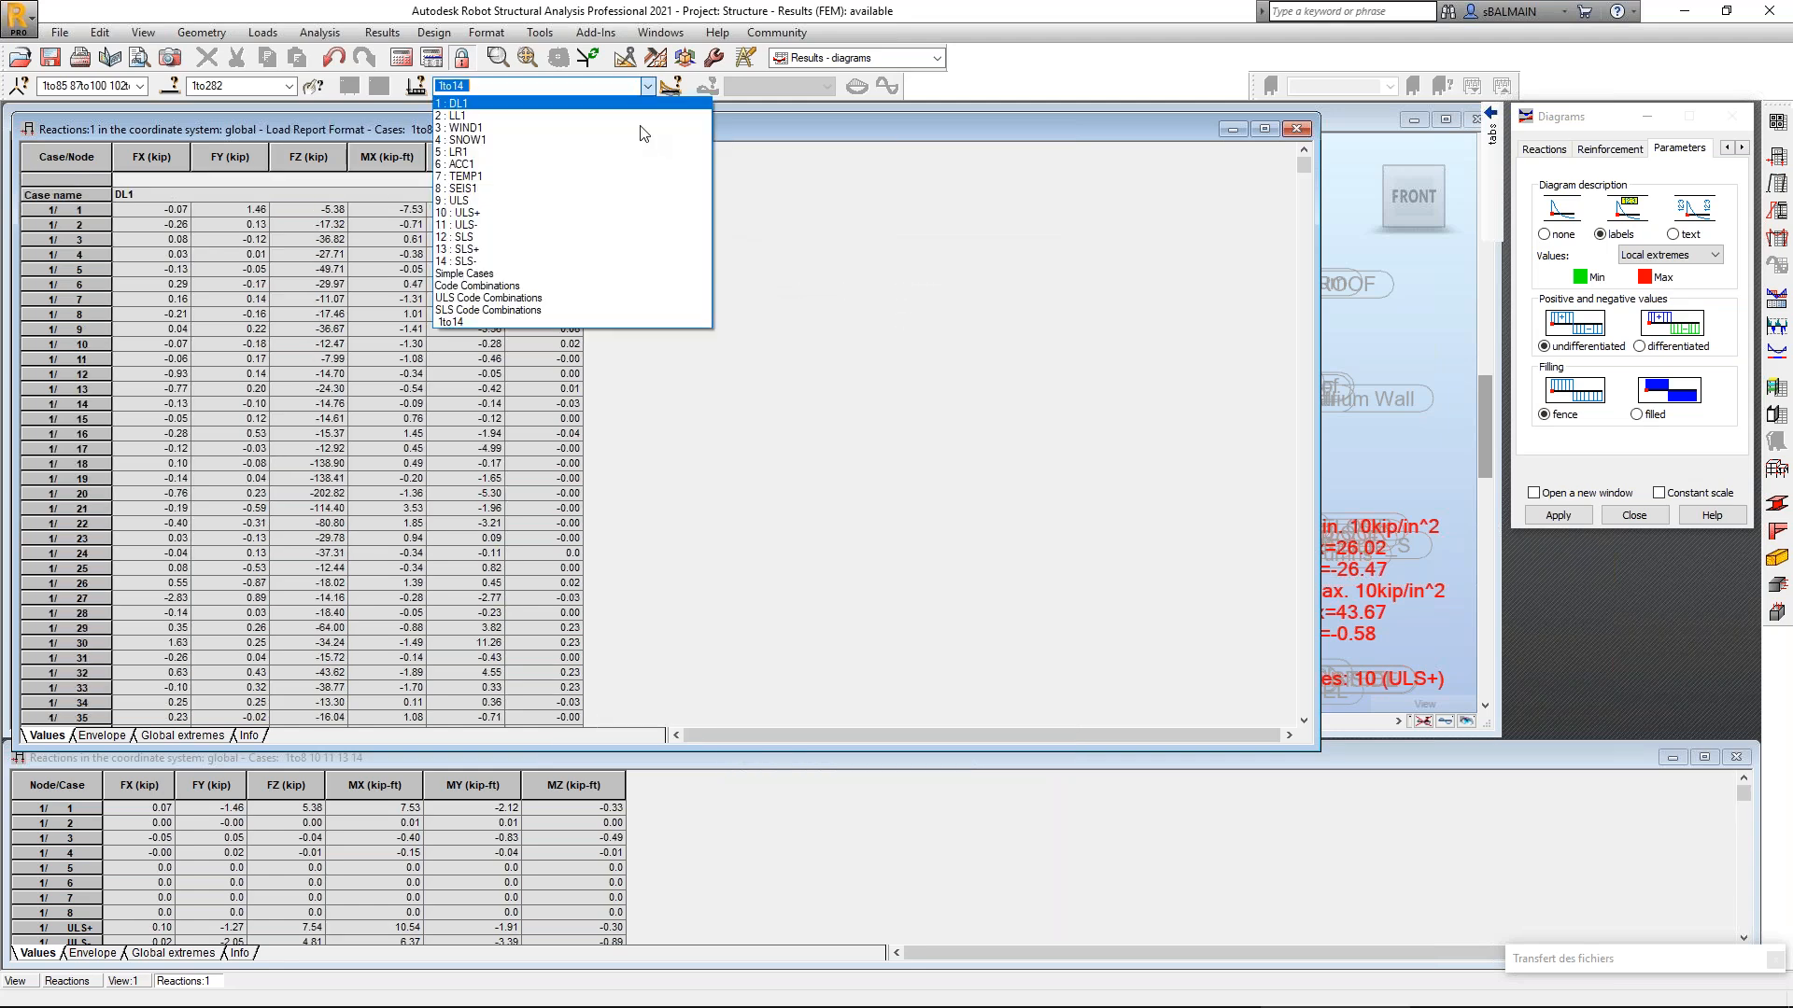
left_click(464, 274)
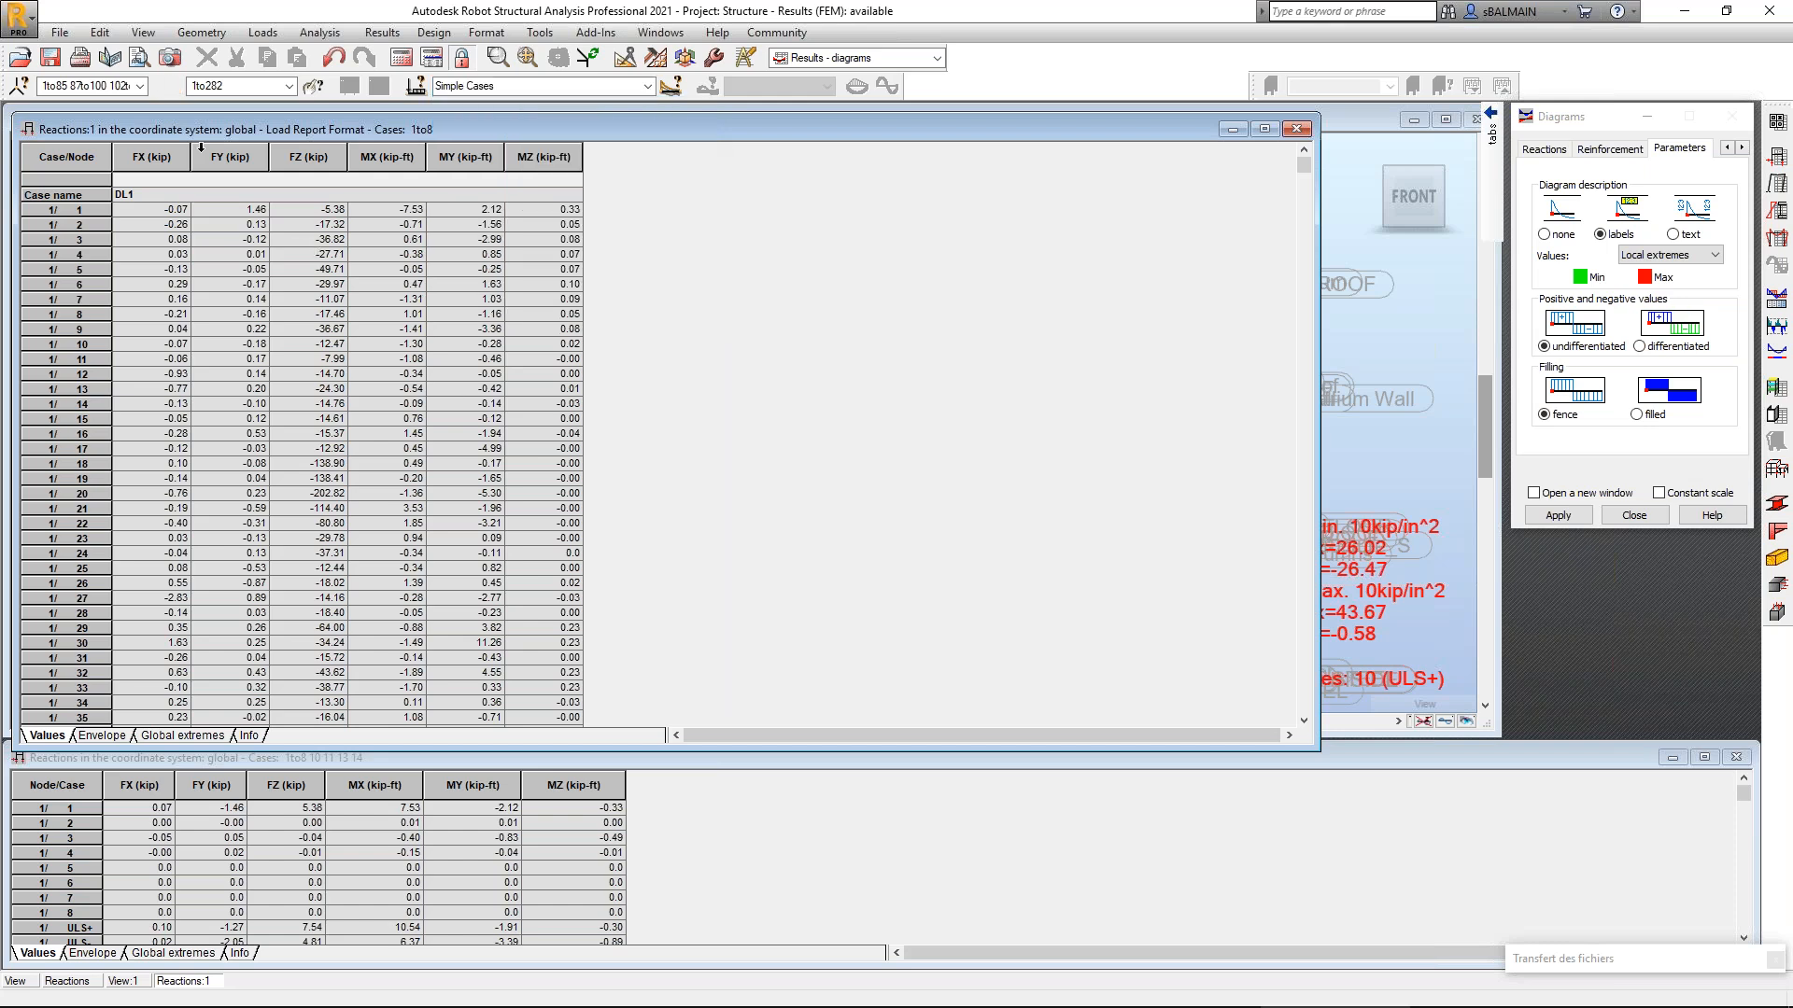
Save a screen capture of the Simple Cases reactions table as a view updated on printing, and close the table.
left_click(174, 34)
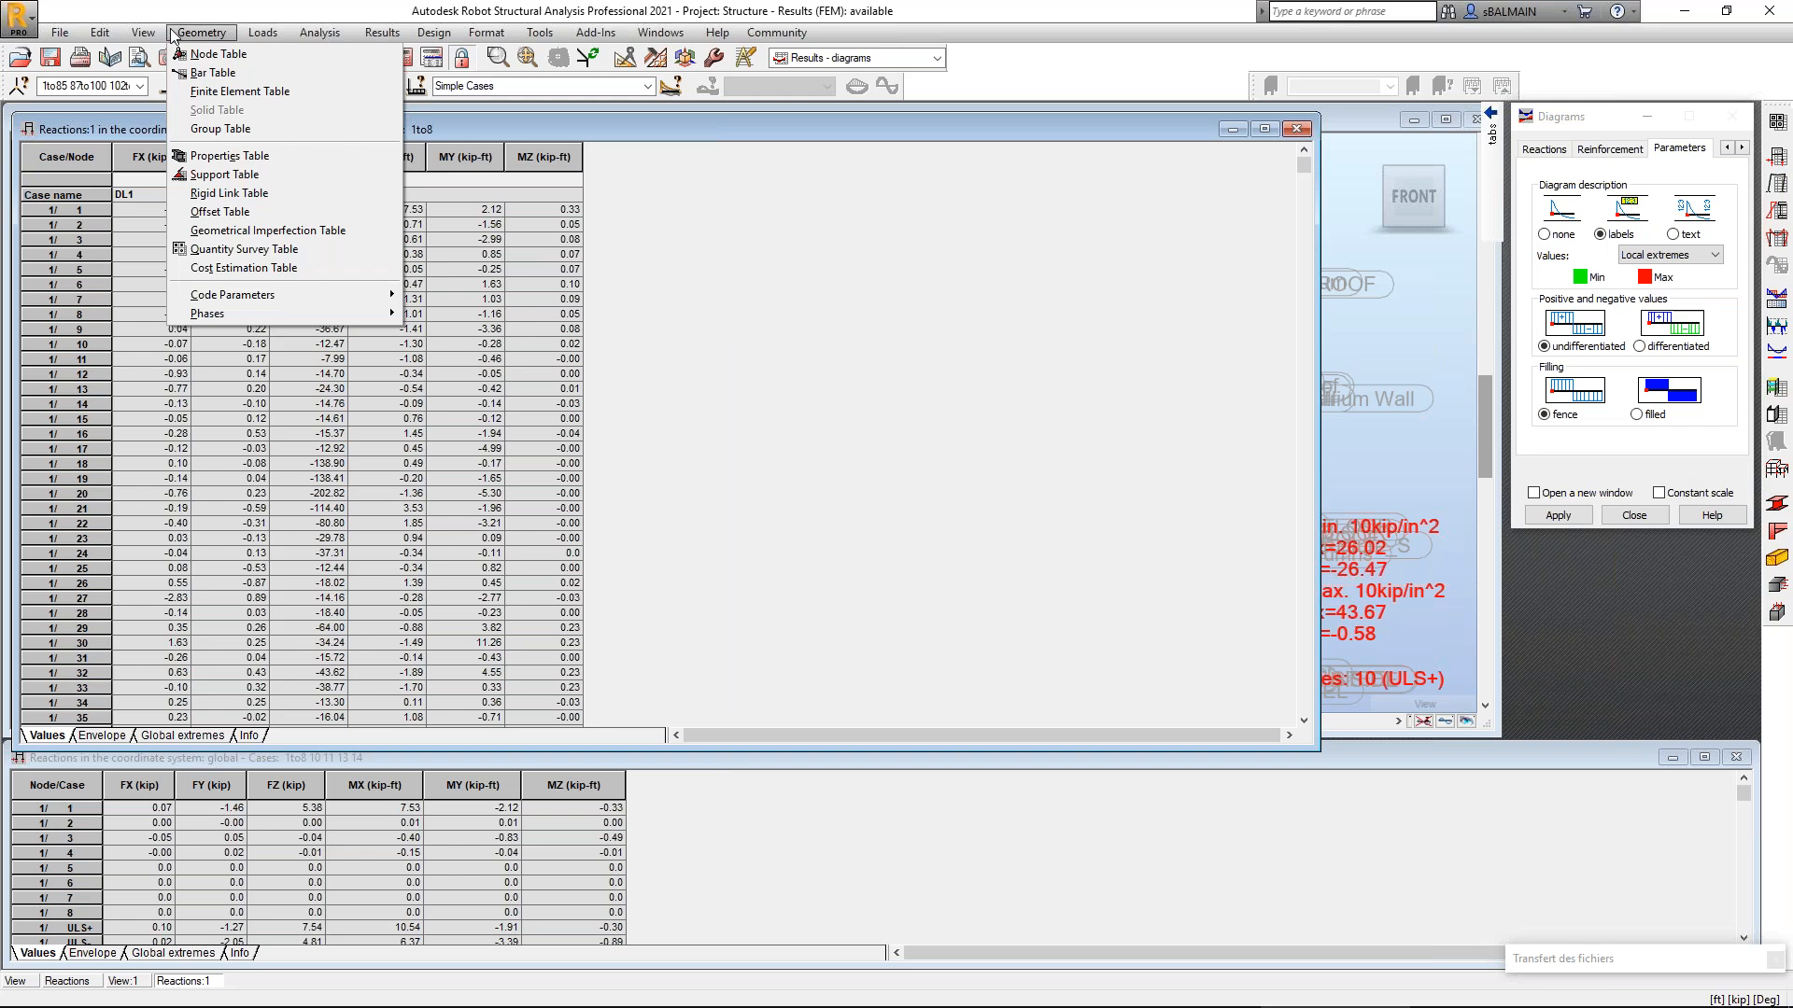
mouse_move(155, 37)
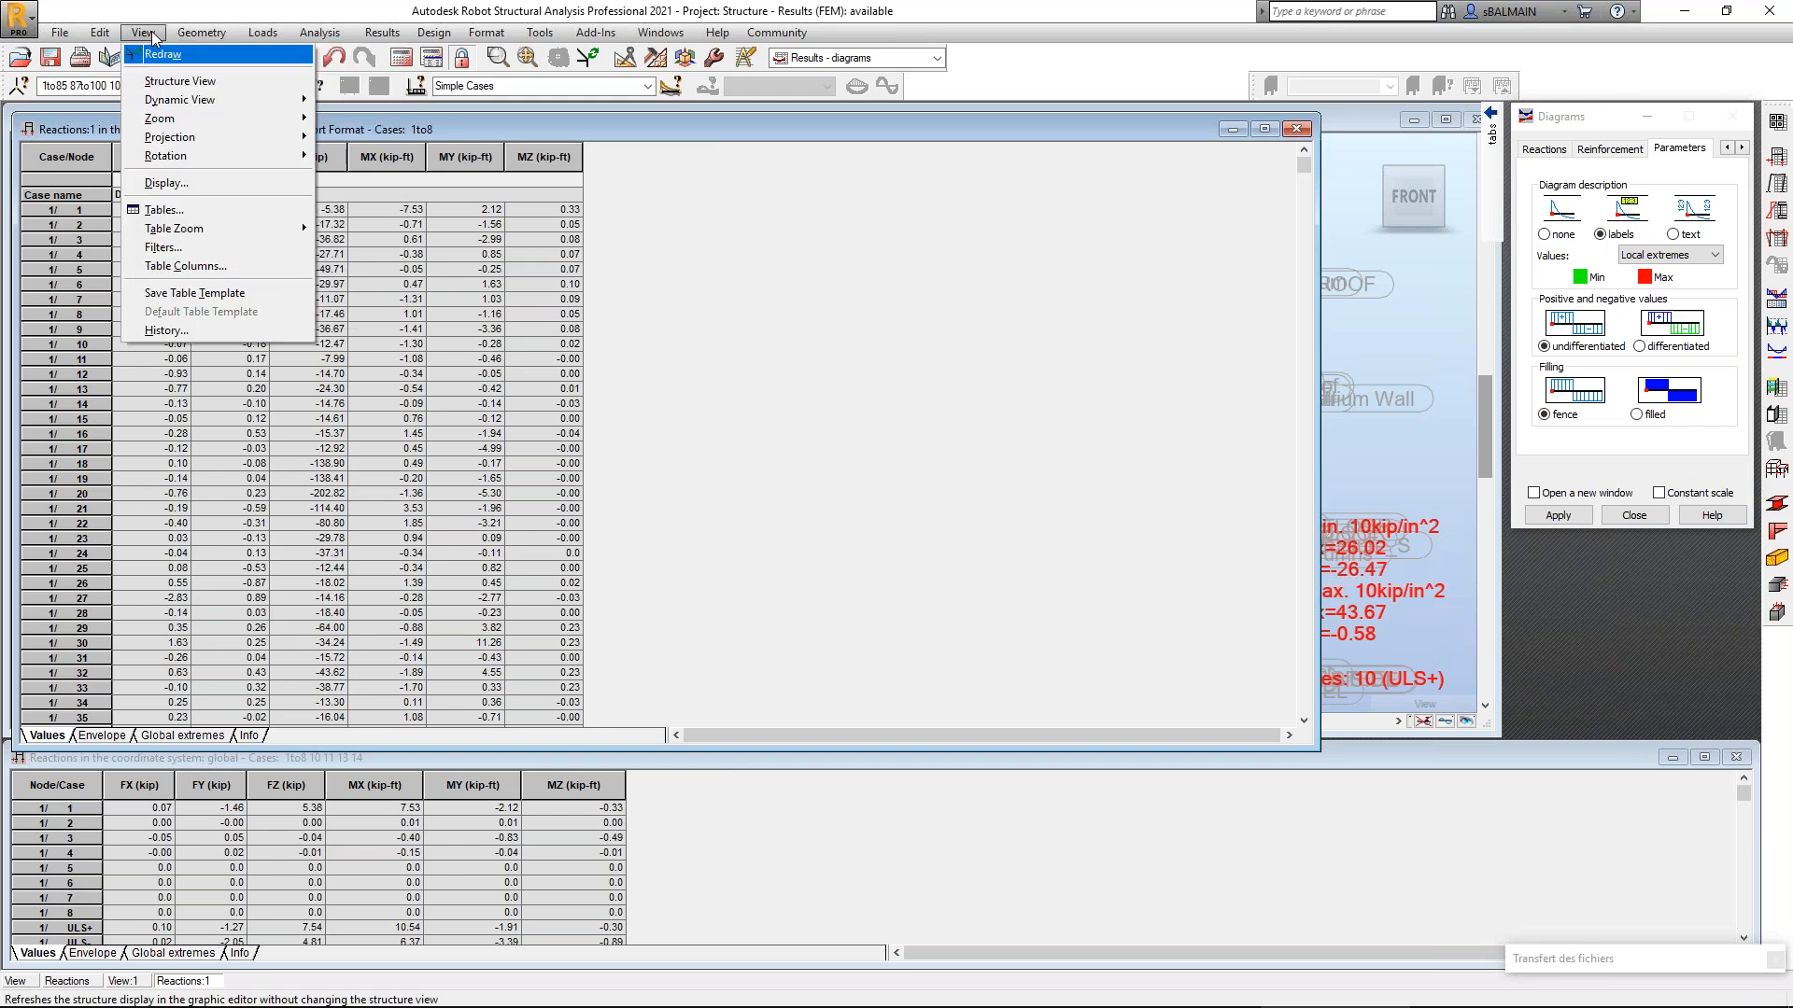
left_click(207, 300)
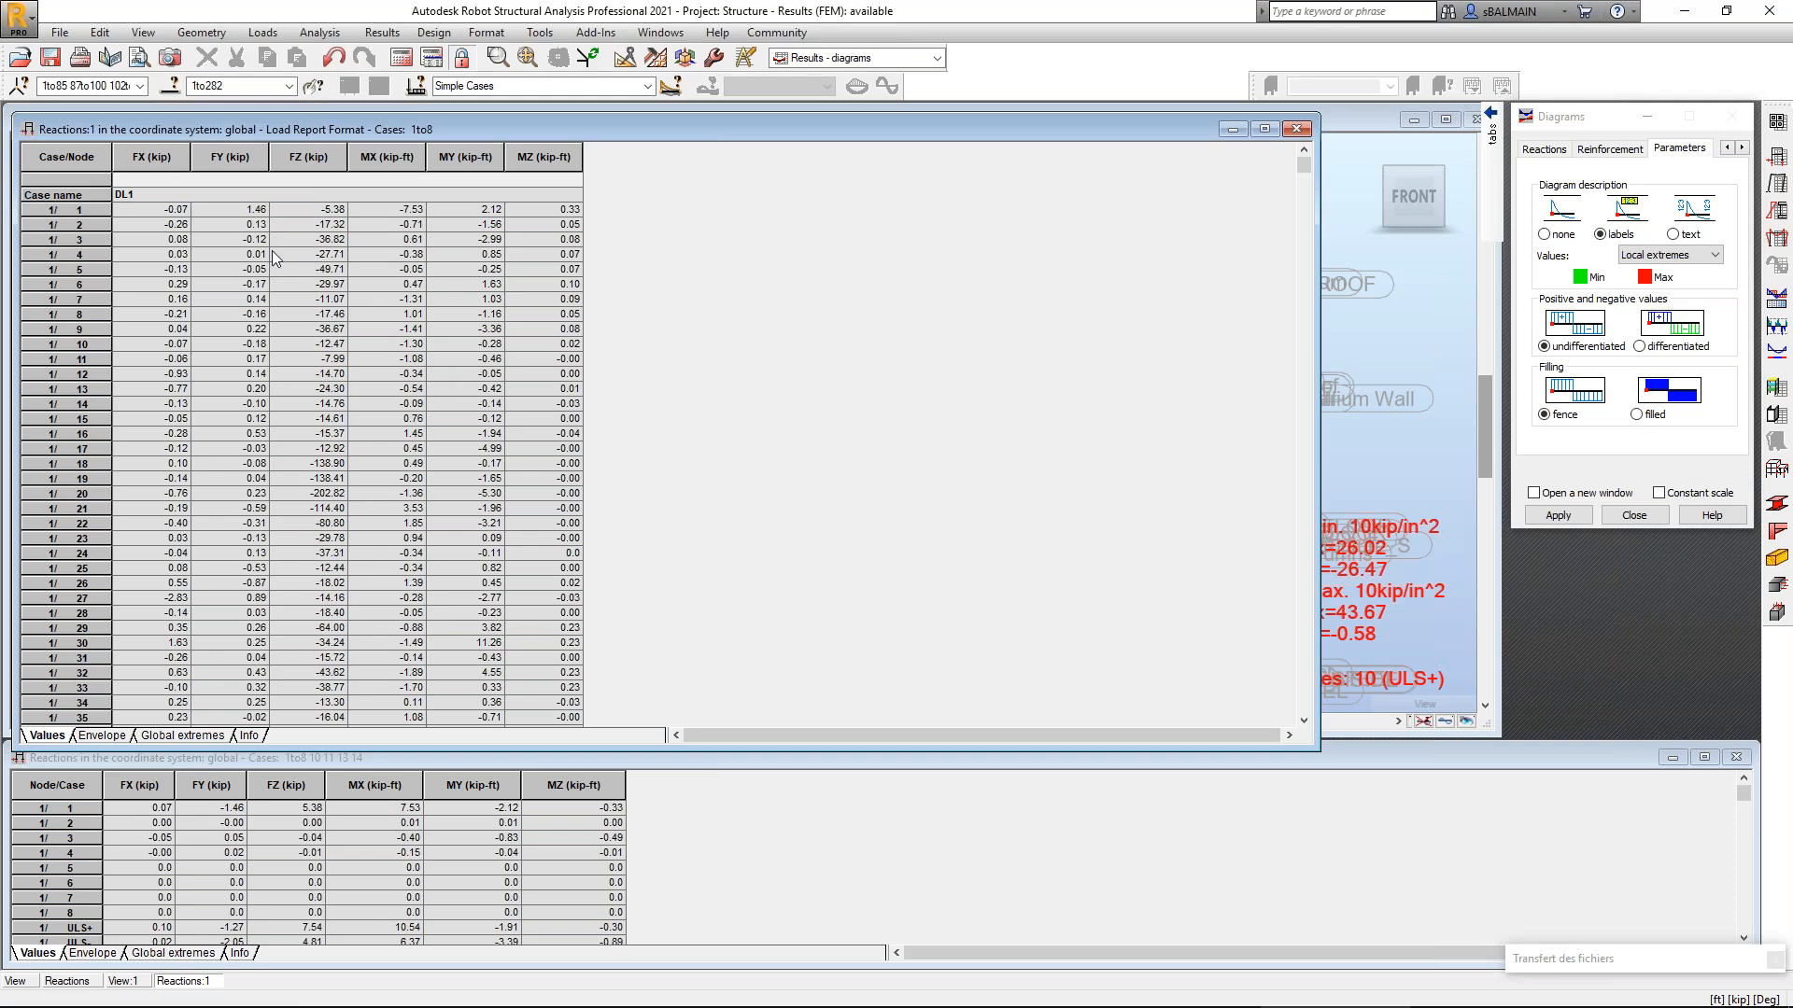
left_click(176, 58)
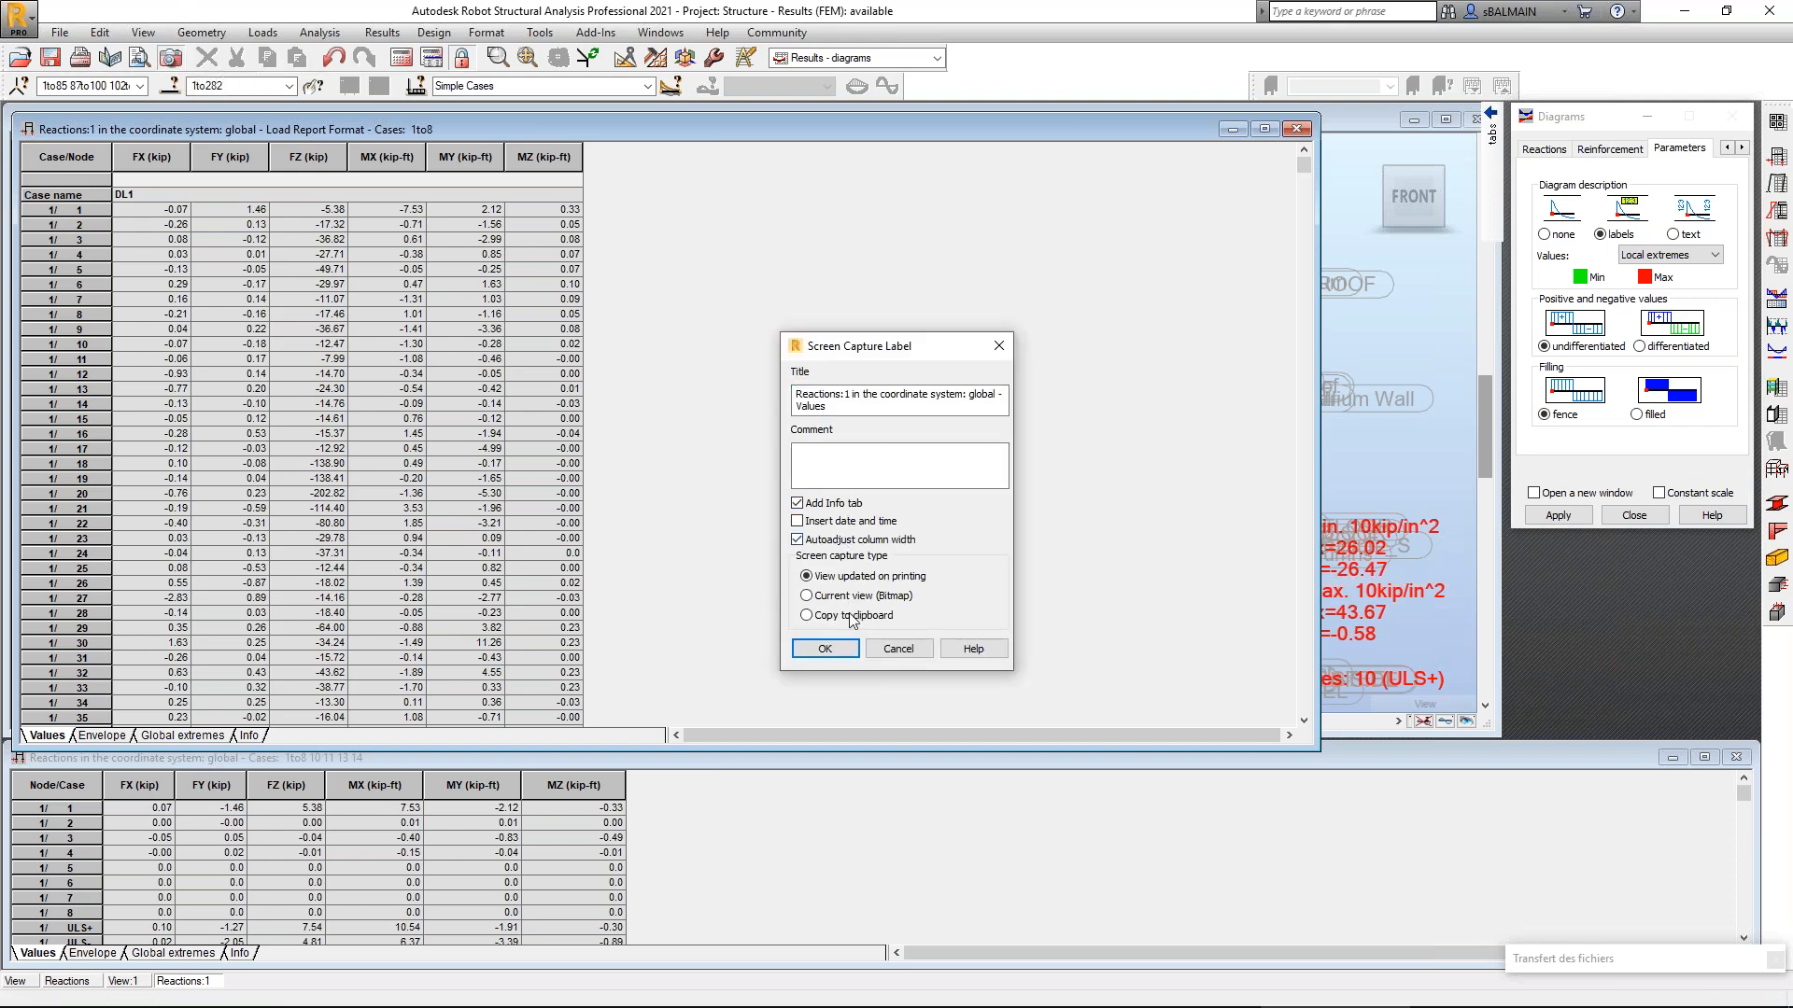
left_click(825, 649)
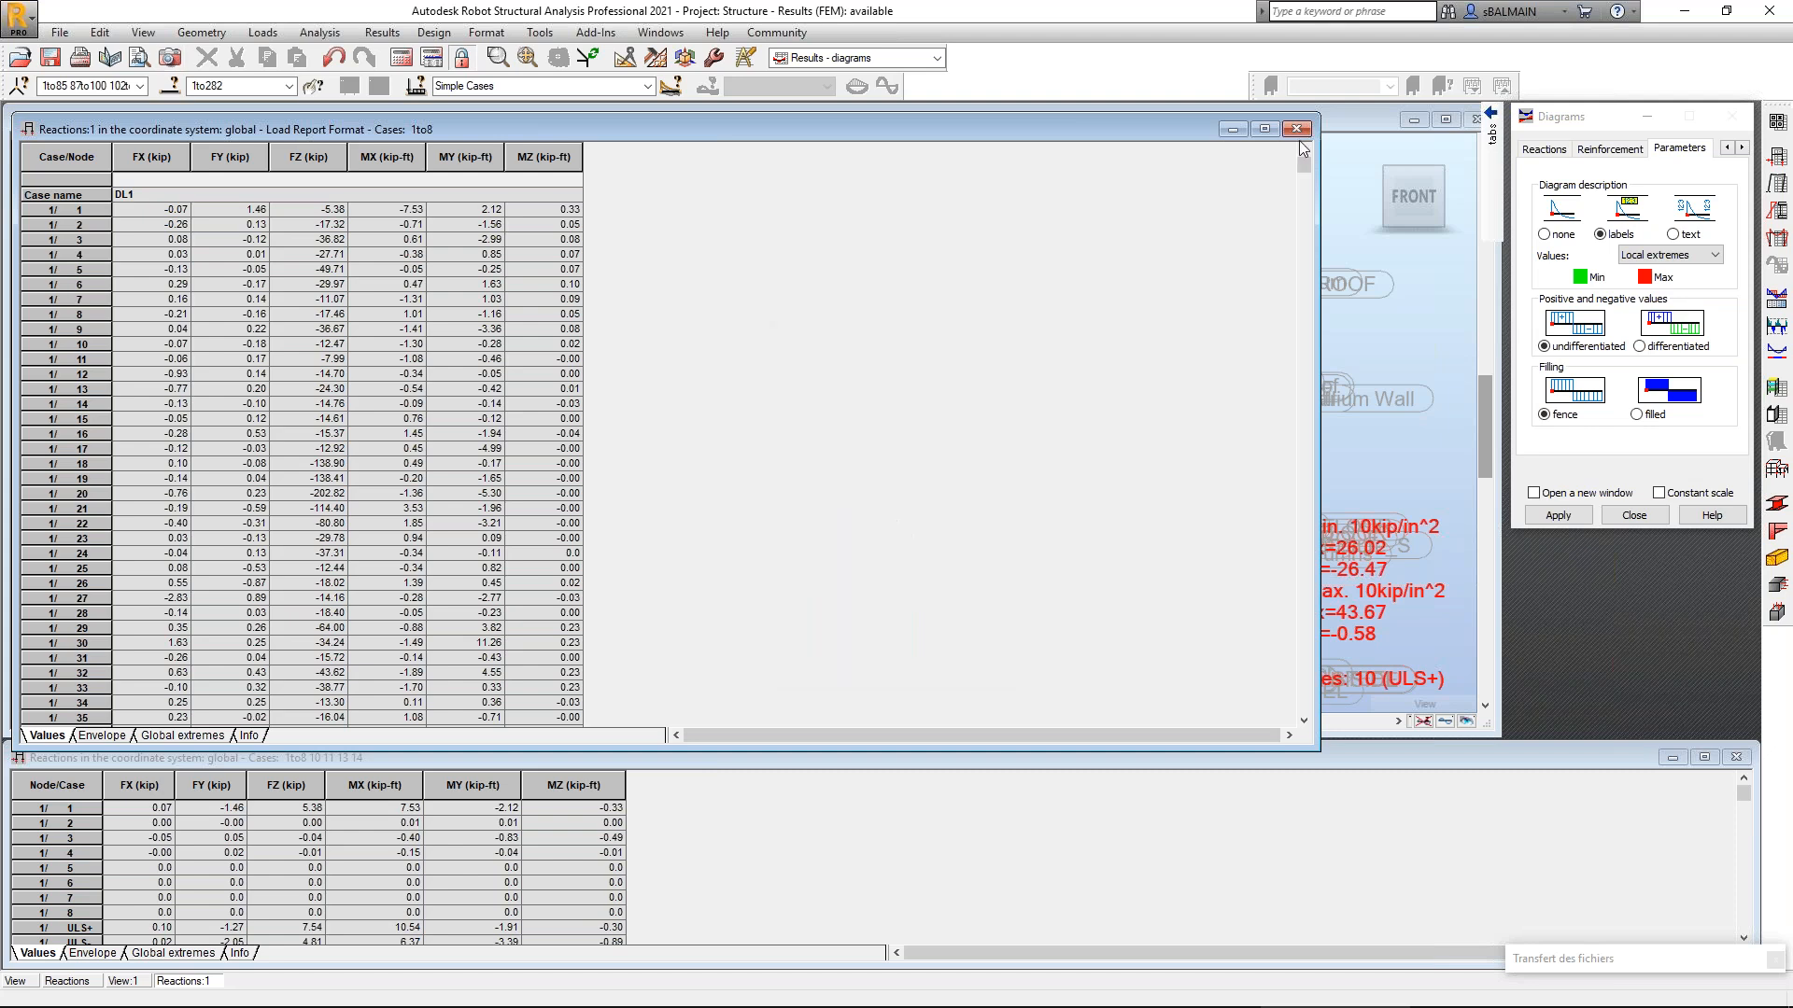
left_click(1296, 129)
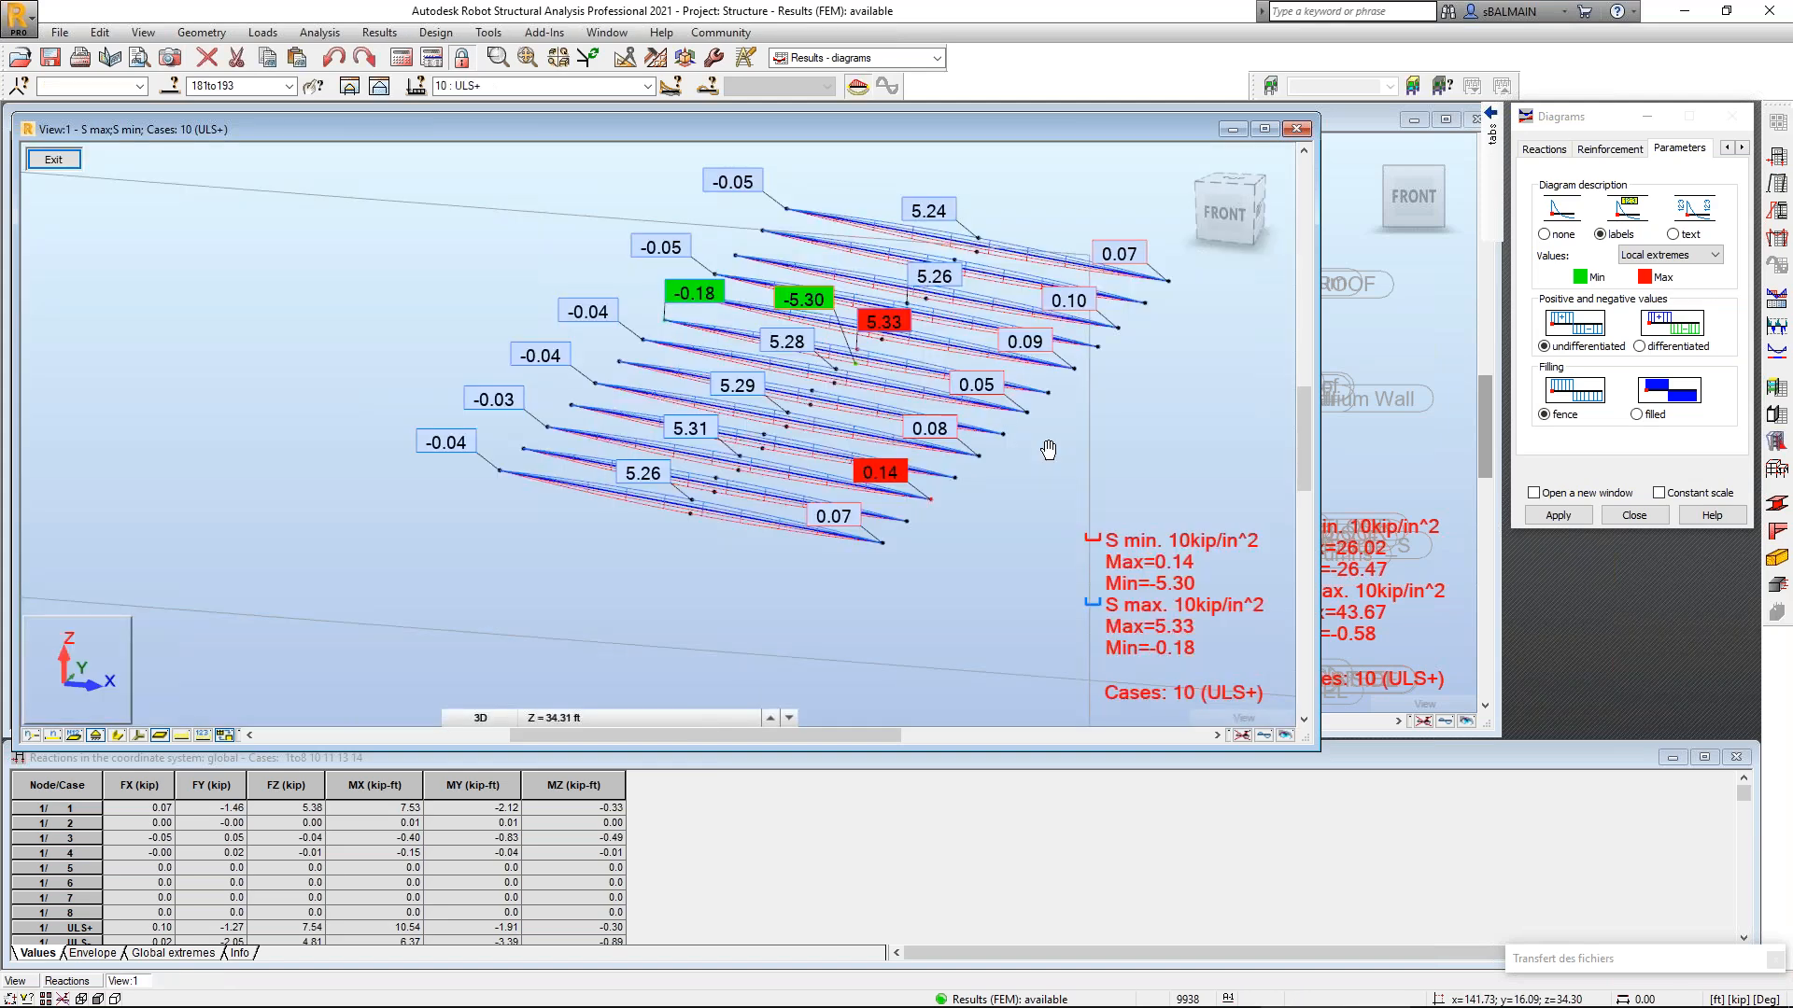
Save a screen capture of the ULS+ bar stress diagram view, set to be updated upon printing.
middle_click_drag(1049, 450, 928, 476)
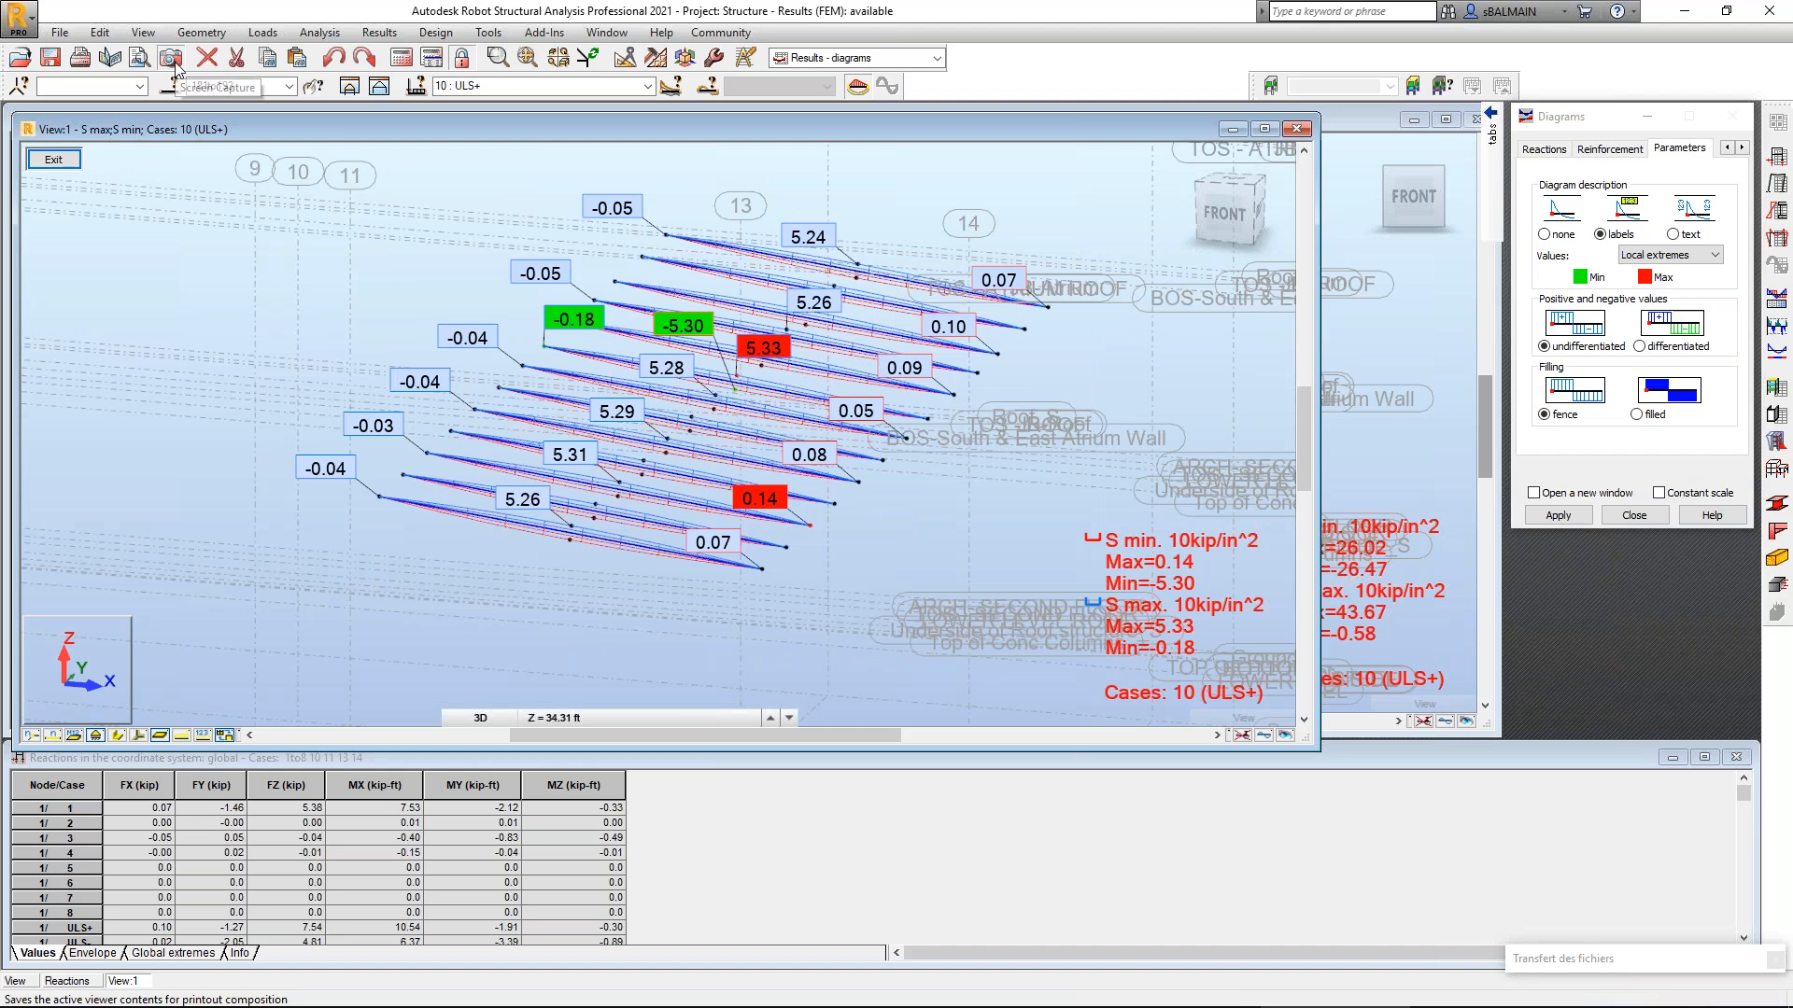
left_click(171, 62)
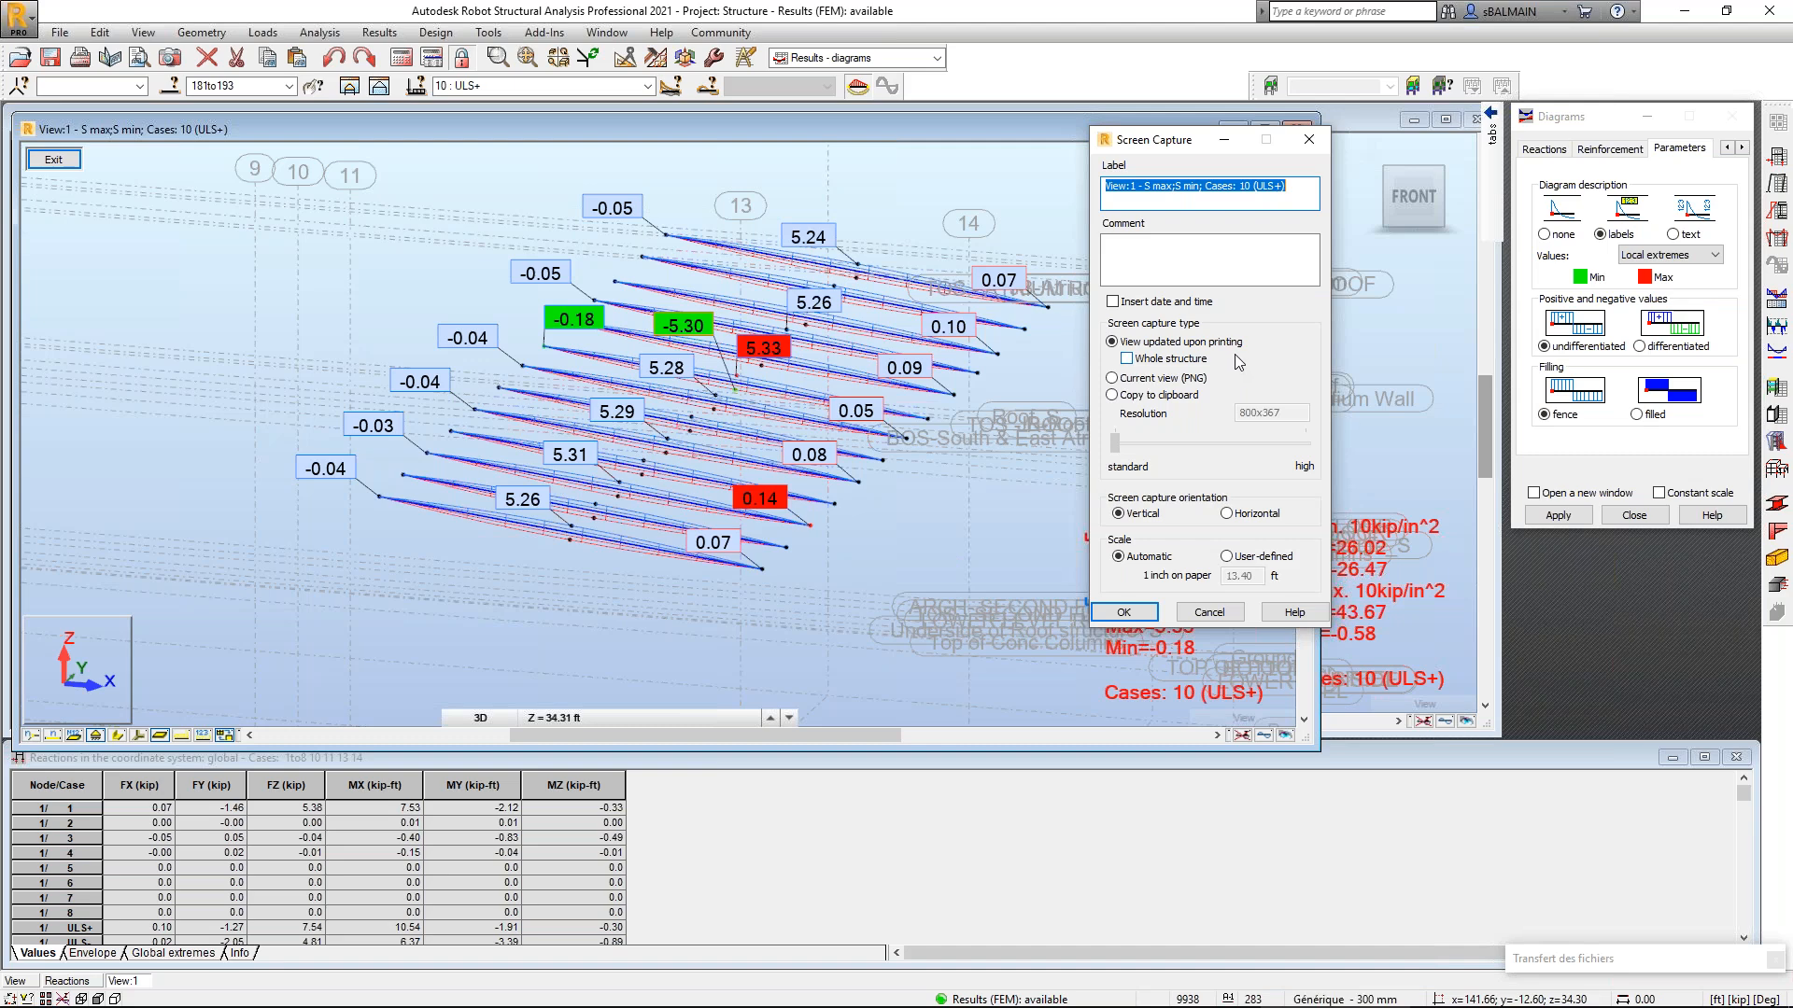
left_click(1129, 617)
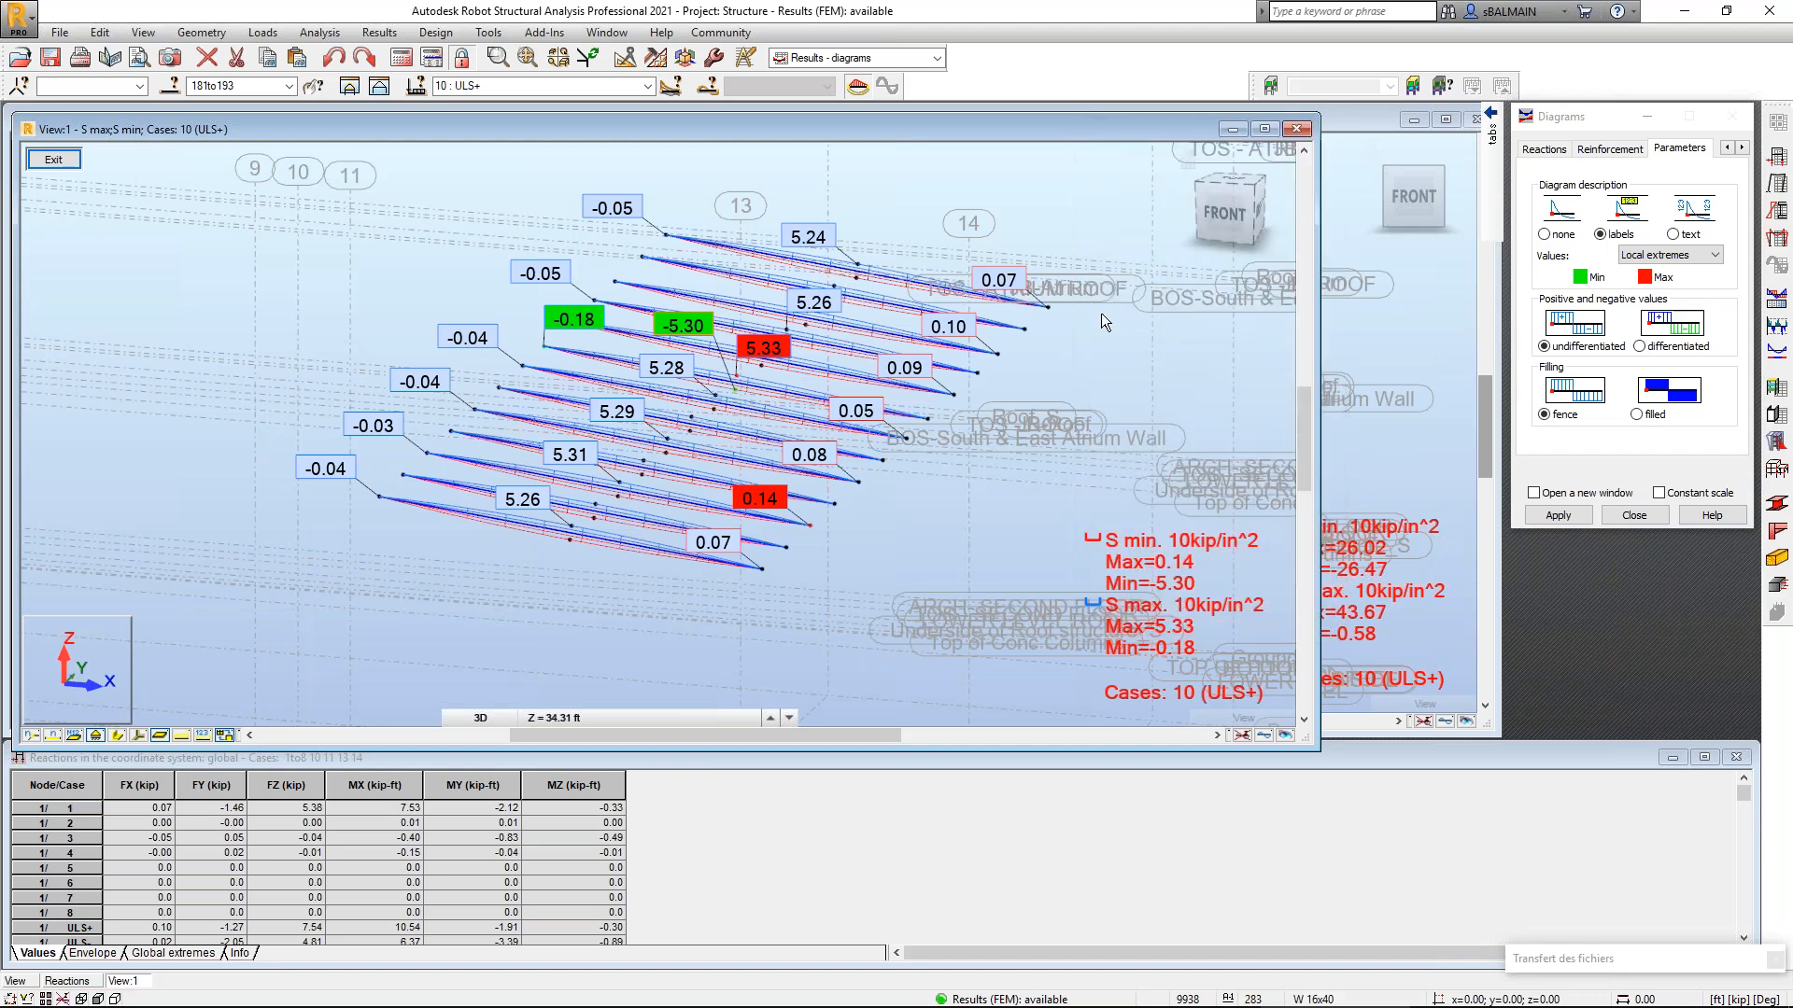
Leave the stress diagram view of the selected bars and switch to the Steel Design layout.
left_click(940, 58)
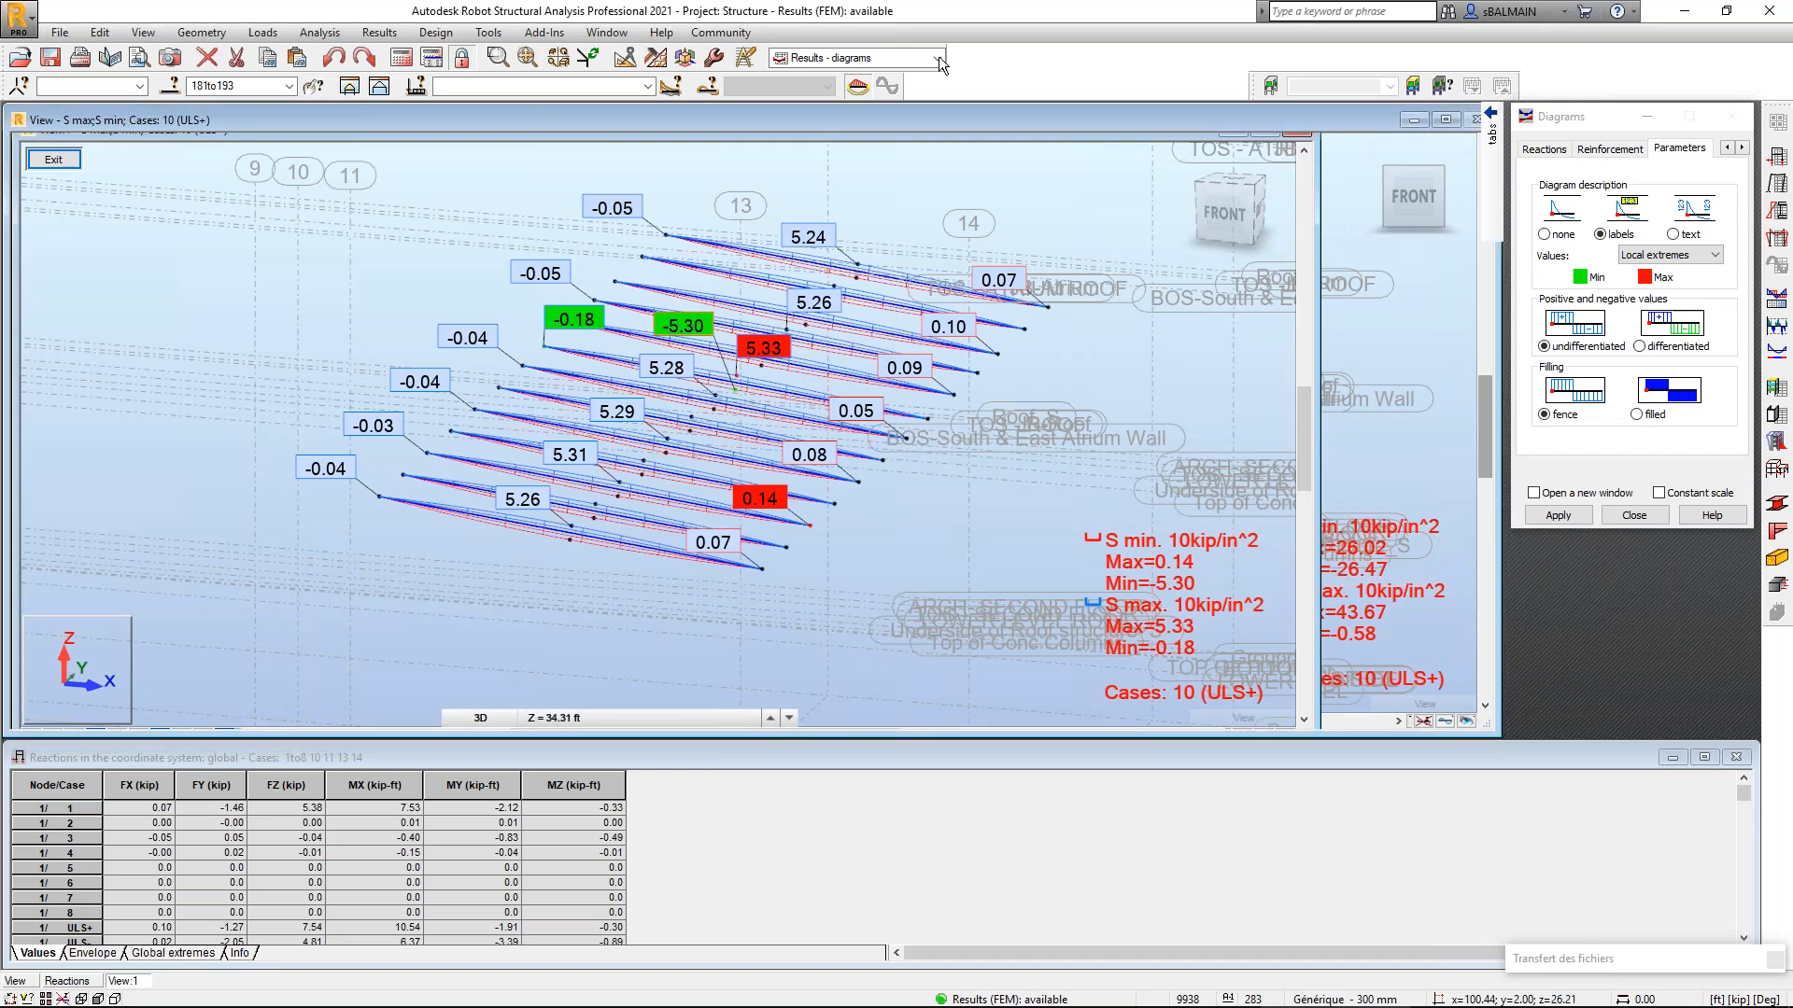
left_click(939, 58)
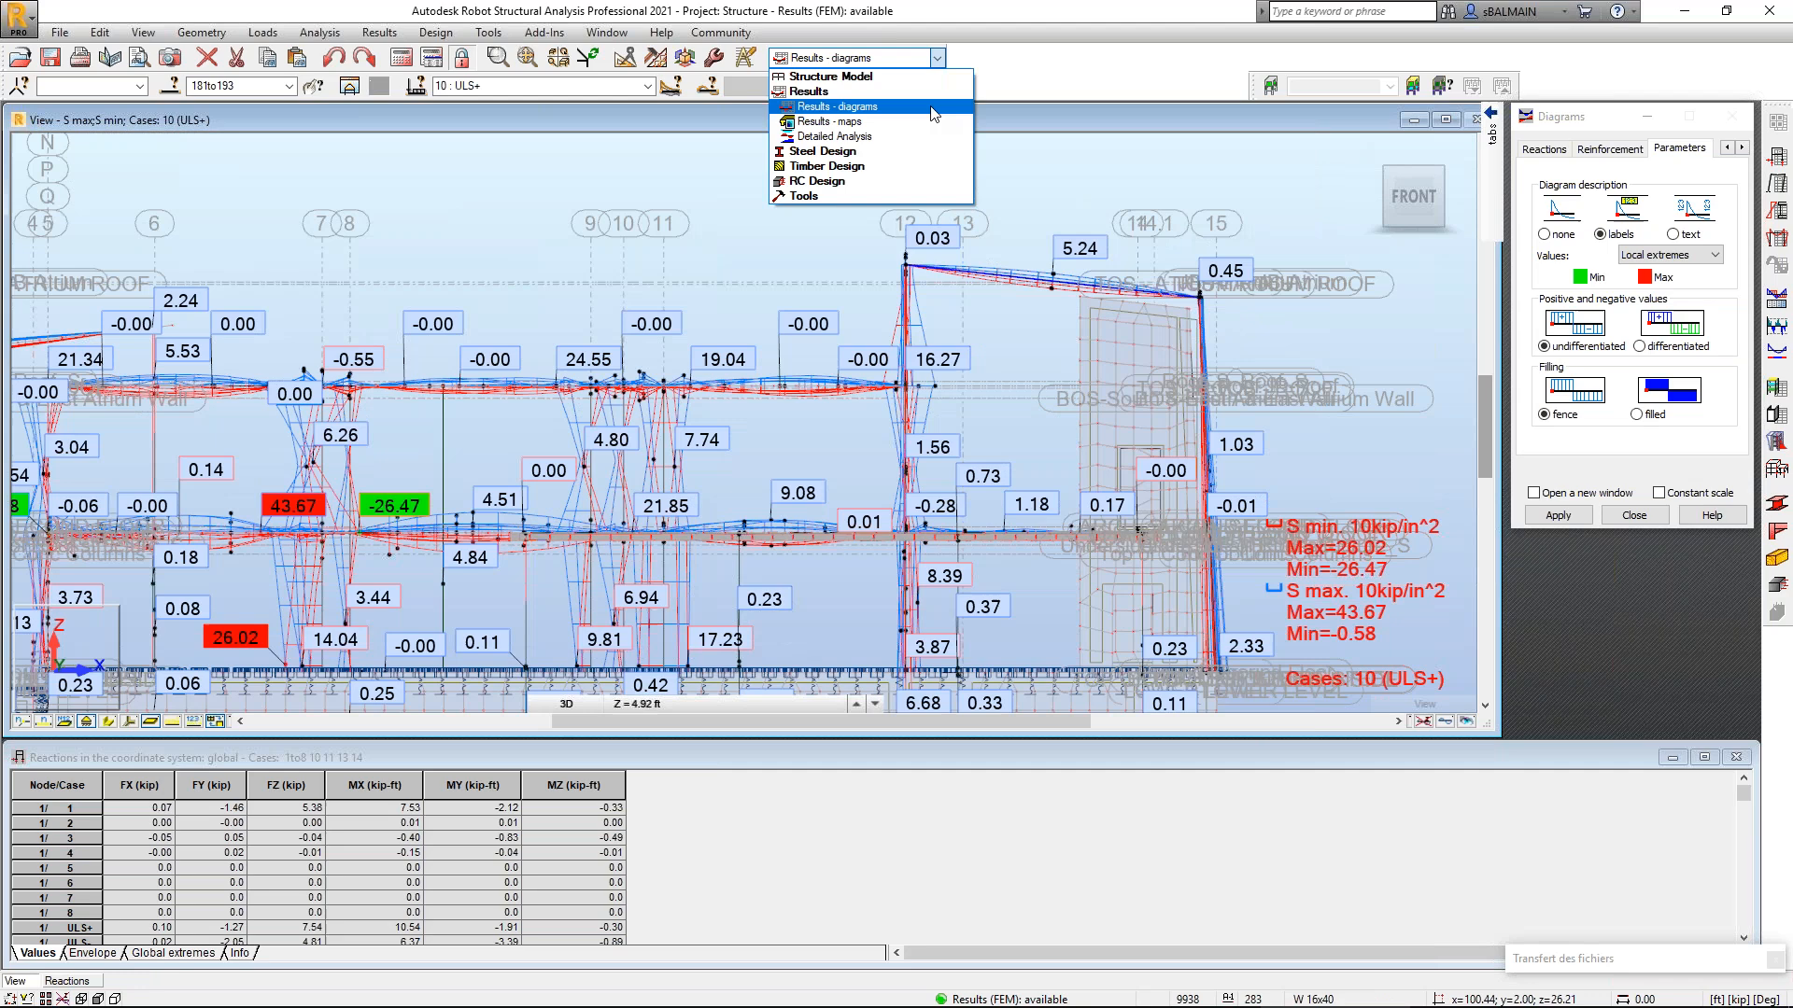
left_click(925, 151)
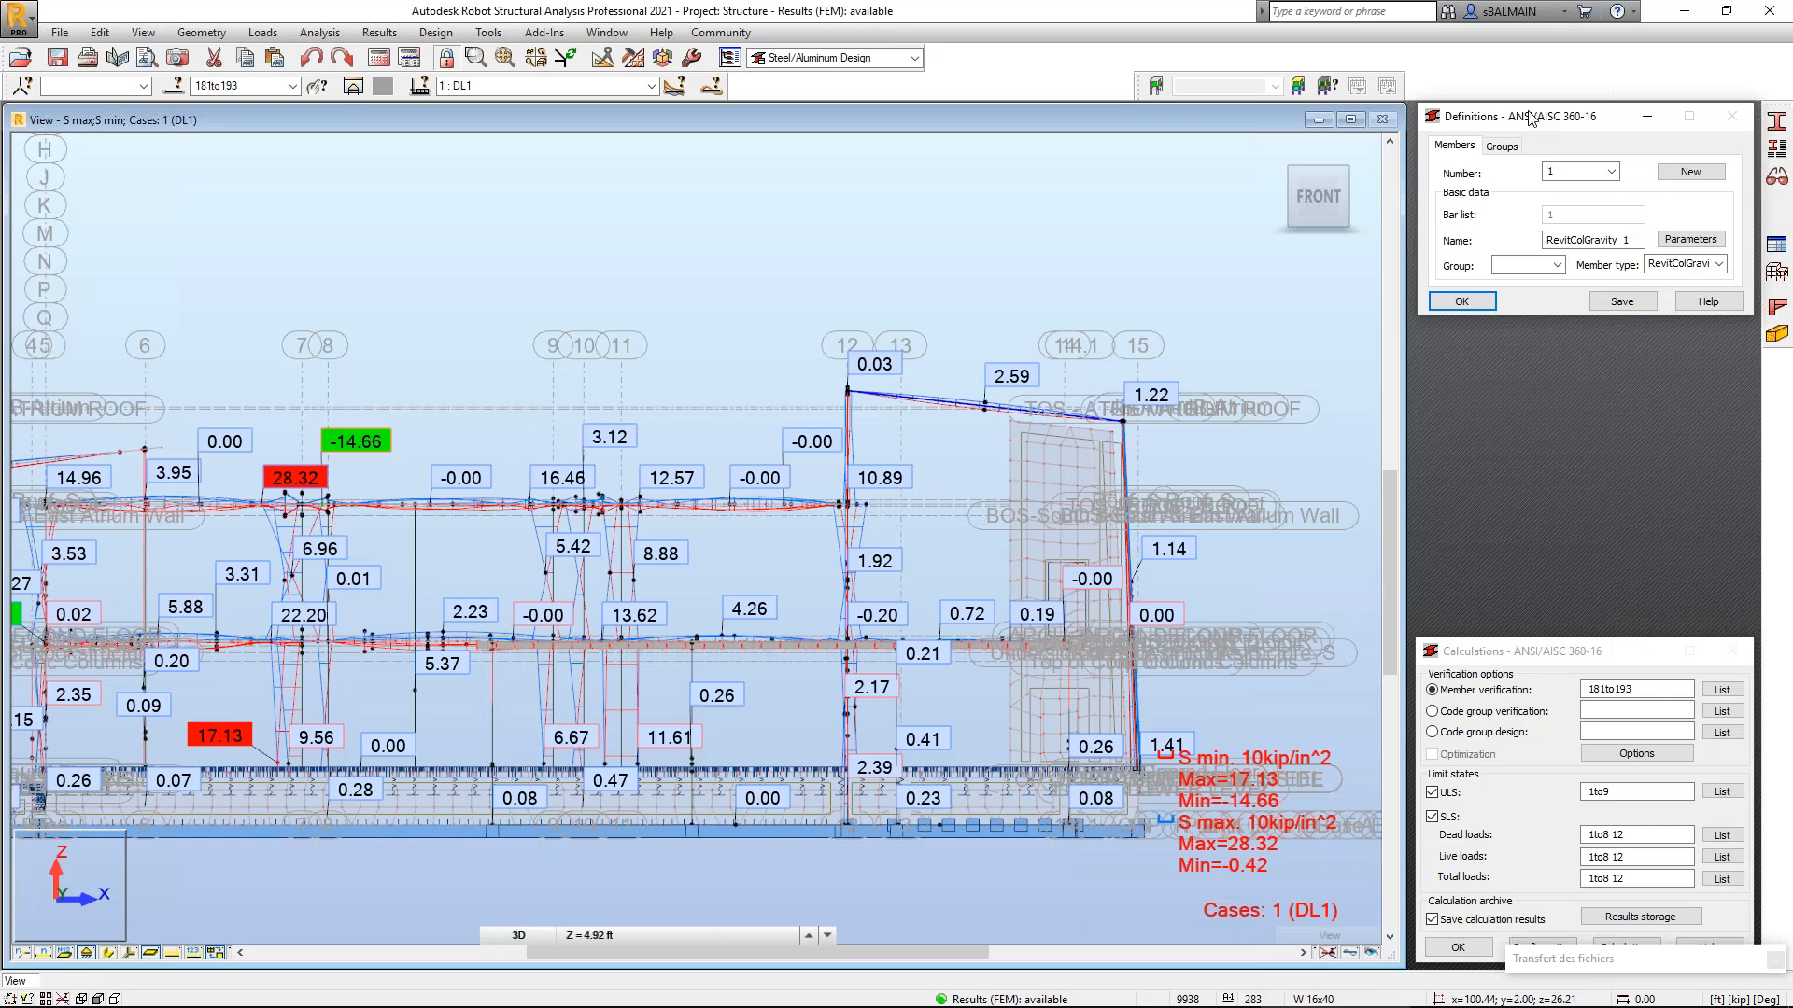
Examine the steel/aluminum design codes in Job Preferences, including the full code list, and close the list.
left_click(489, 33)
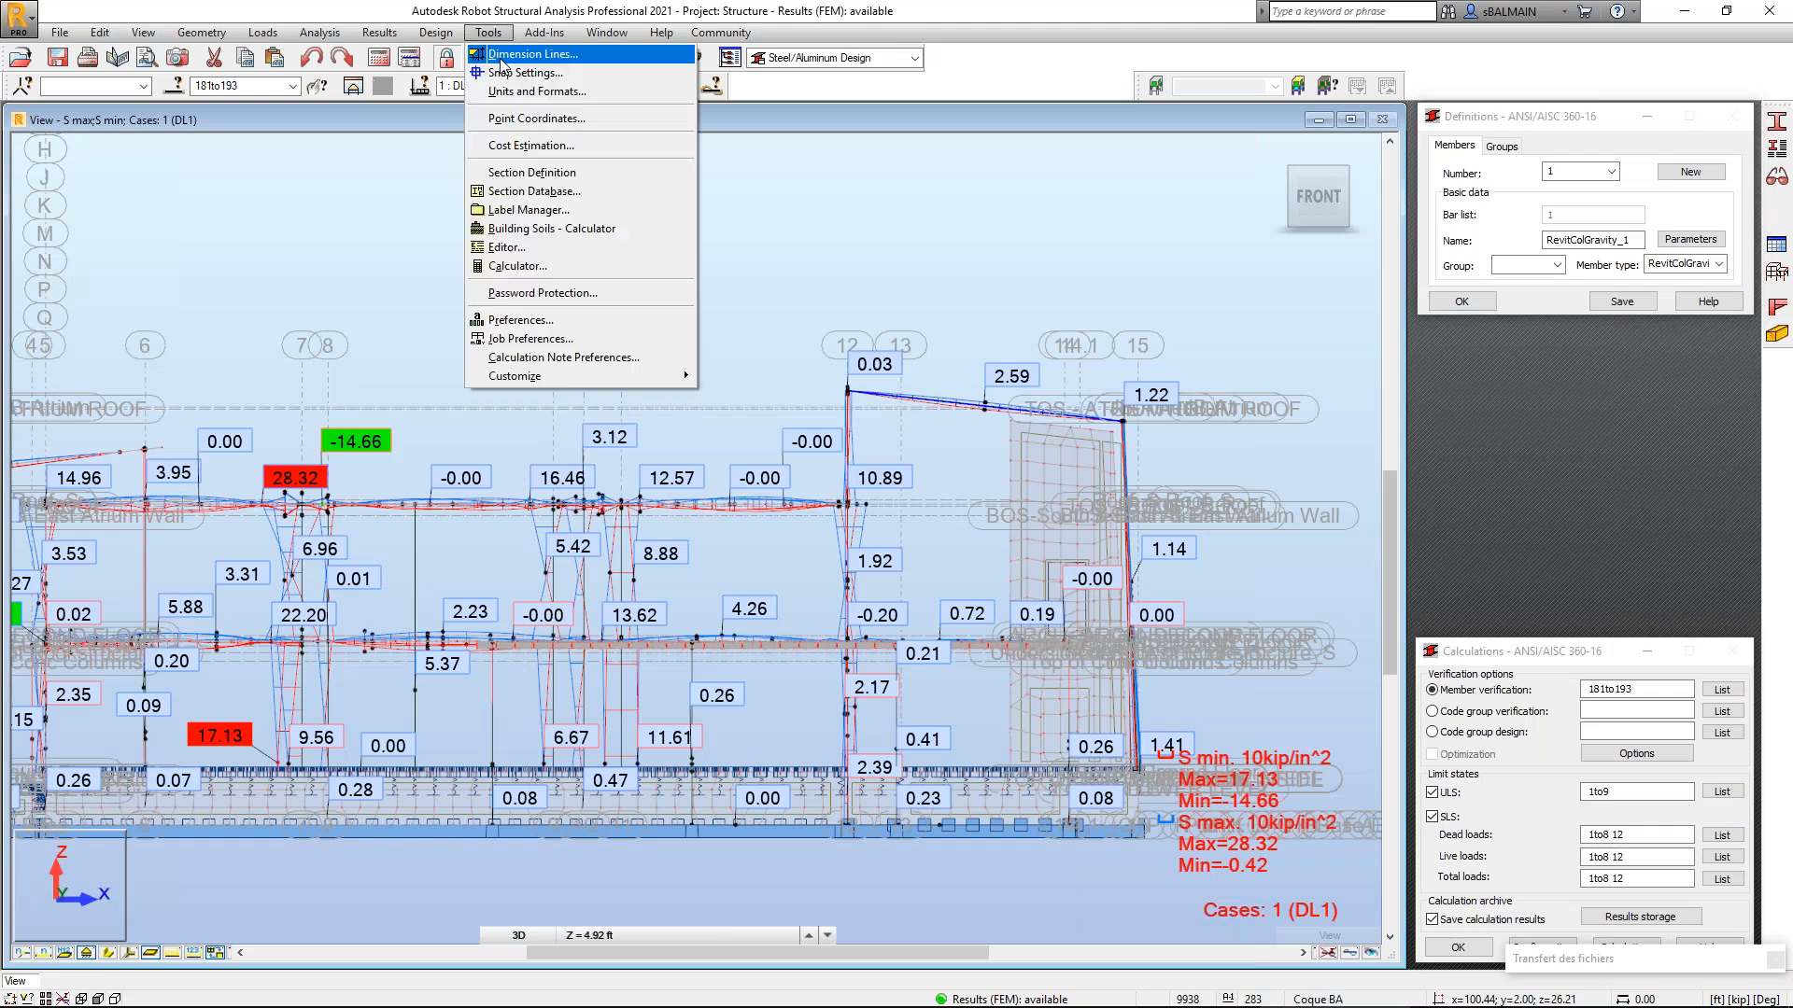
left_click(530, 339)
left_click(1125, 433)
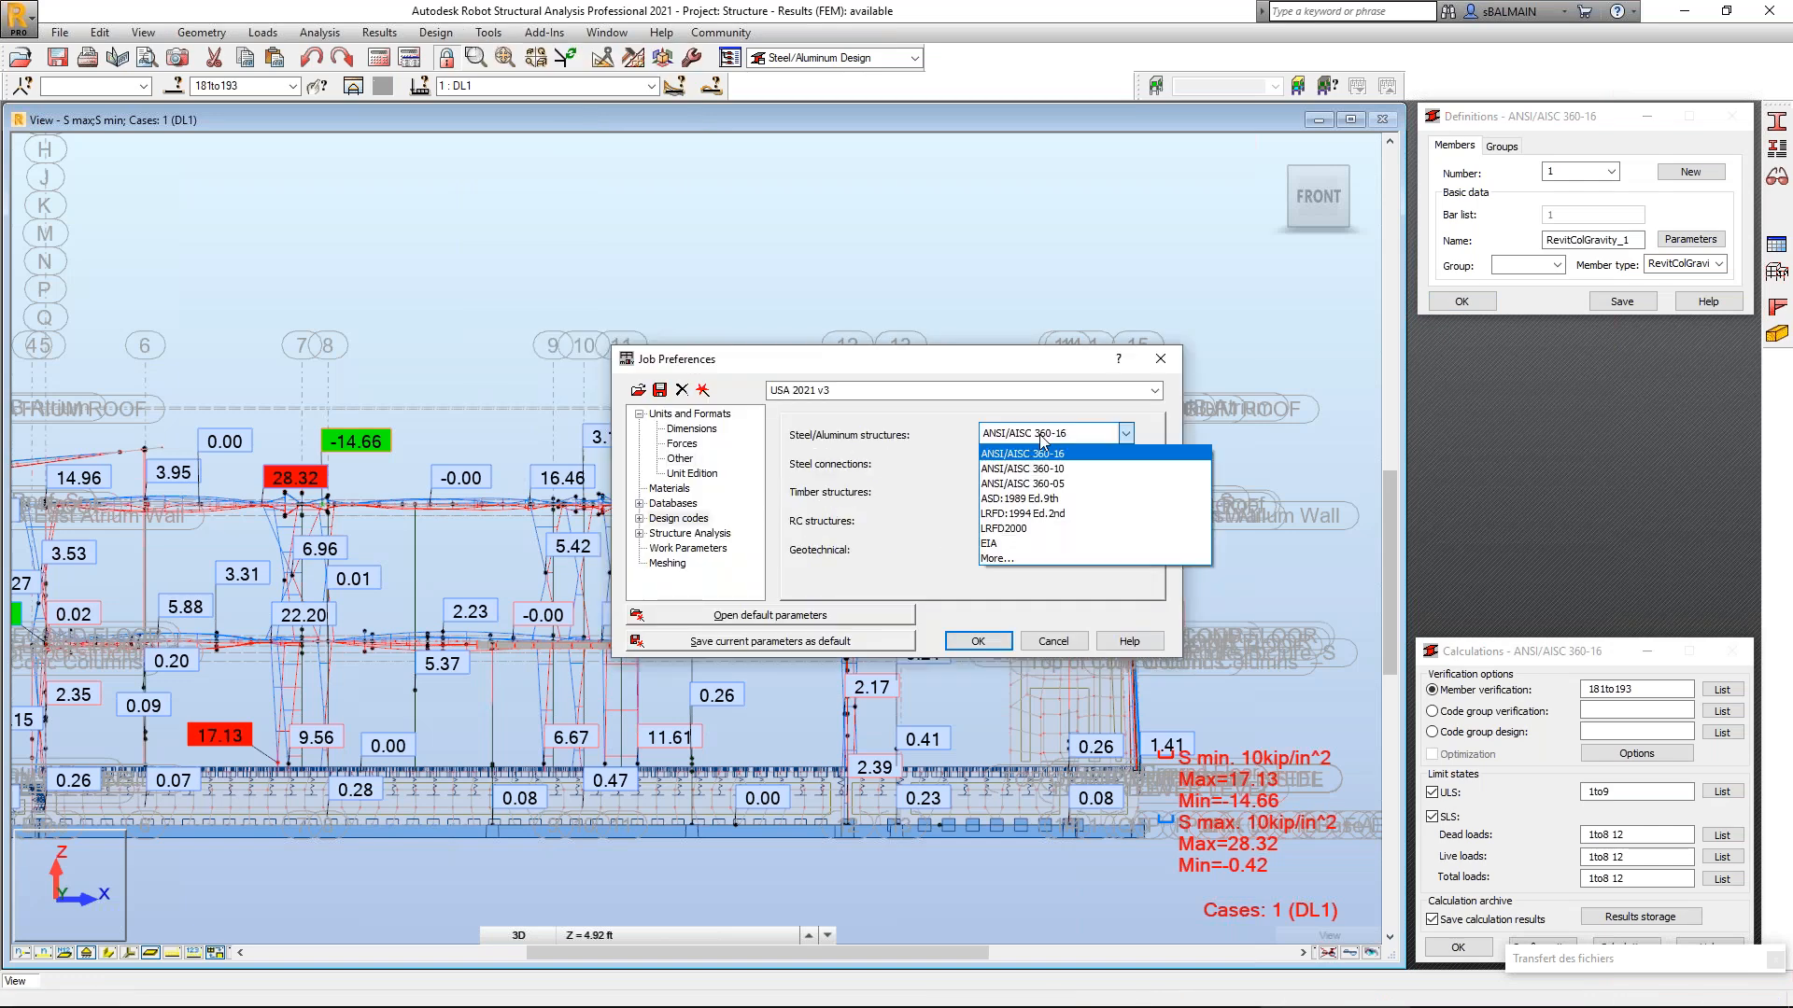
left_click(1033, 558)
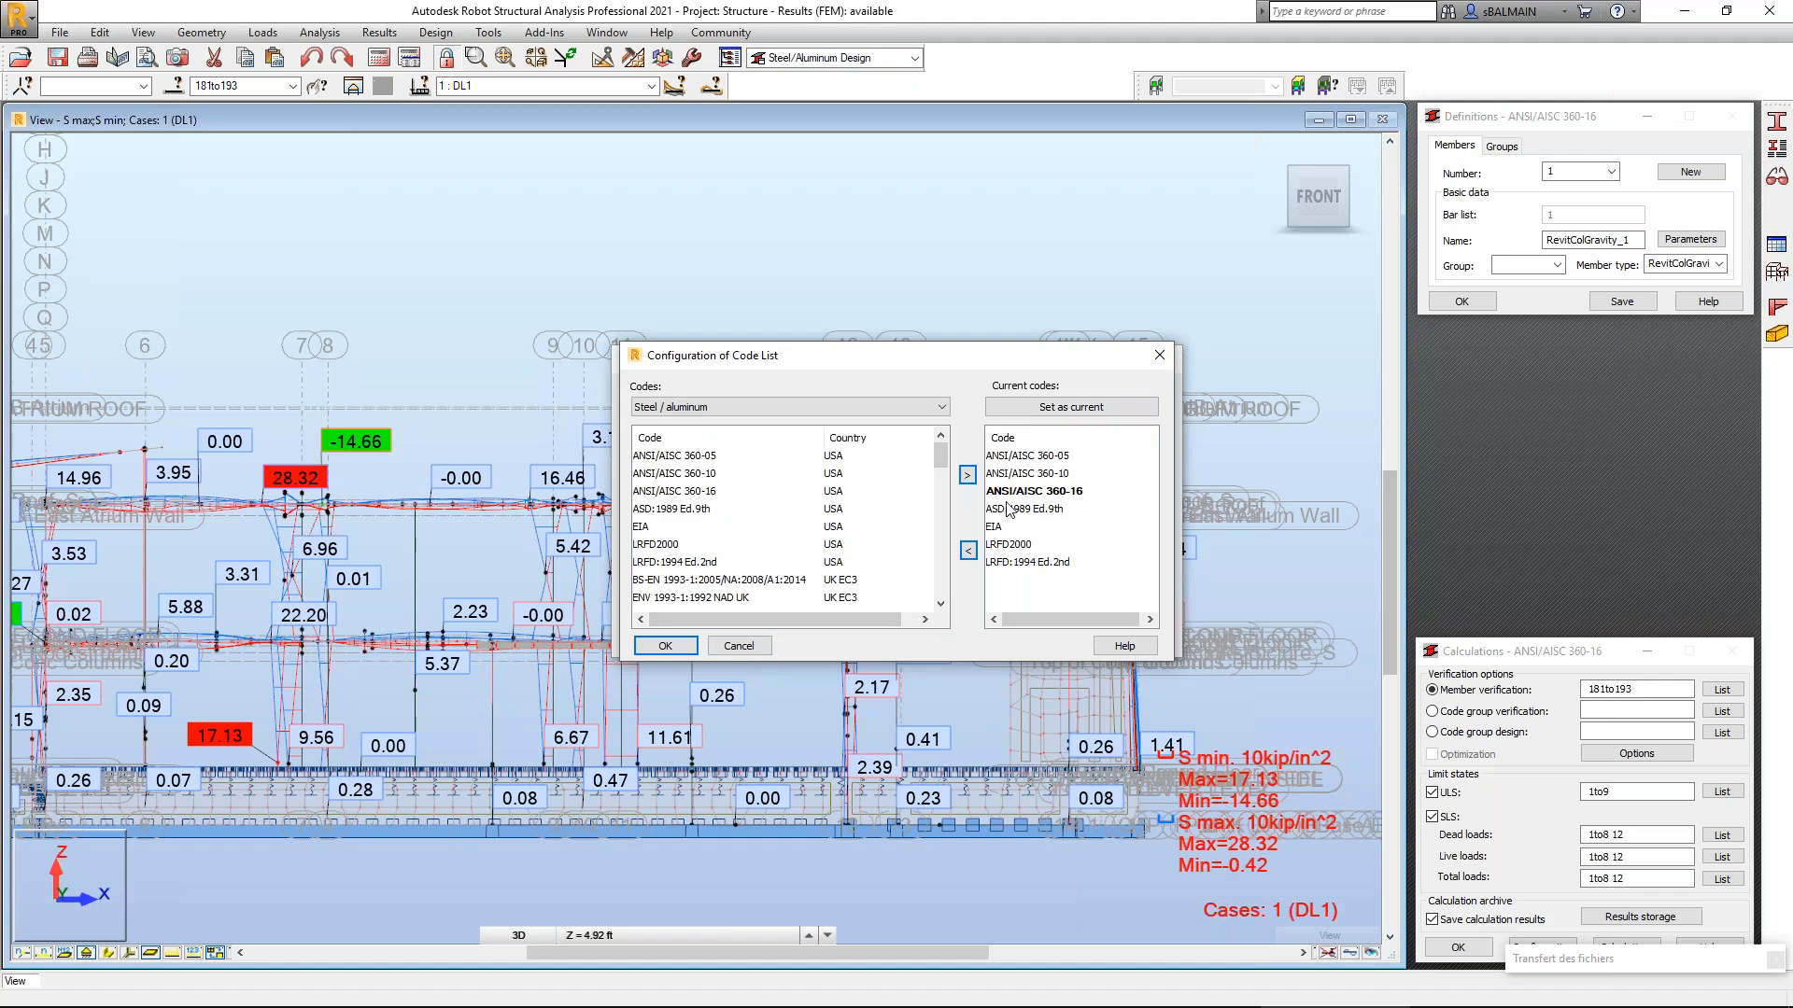
left_click(1158, 362)
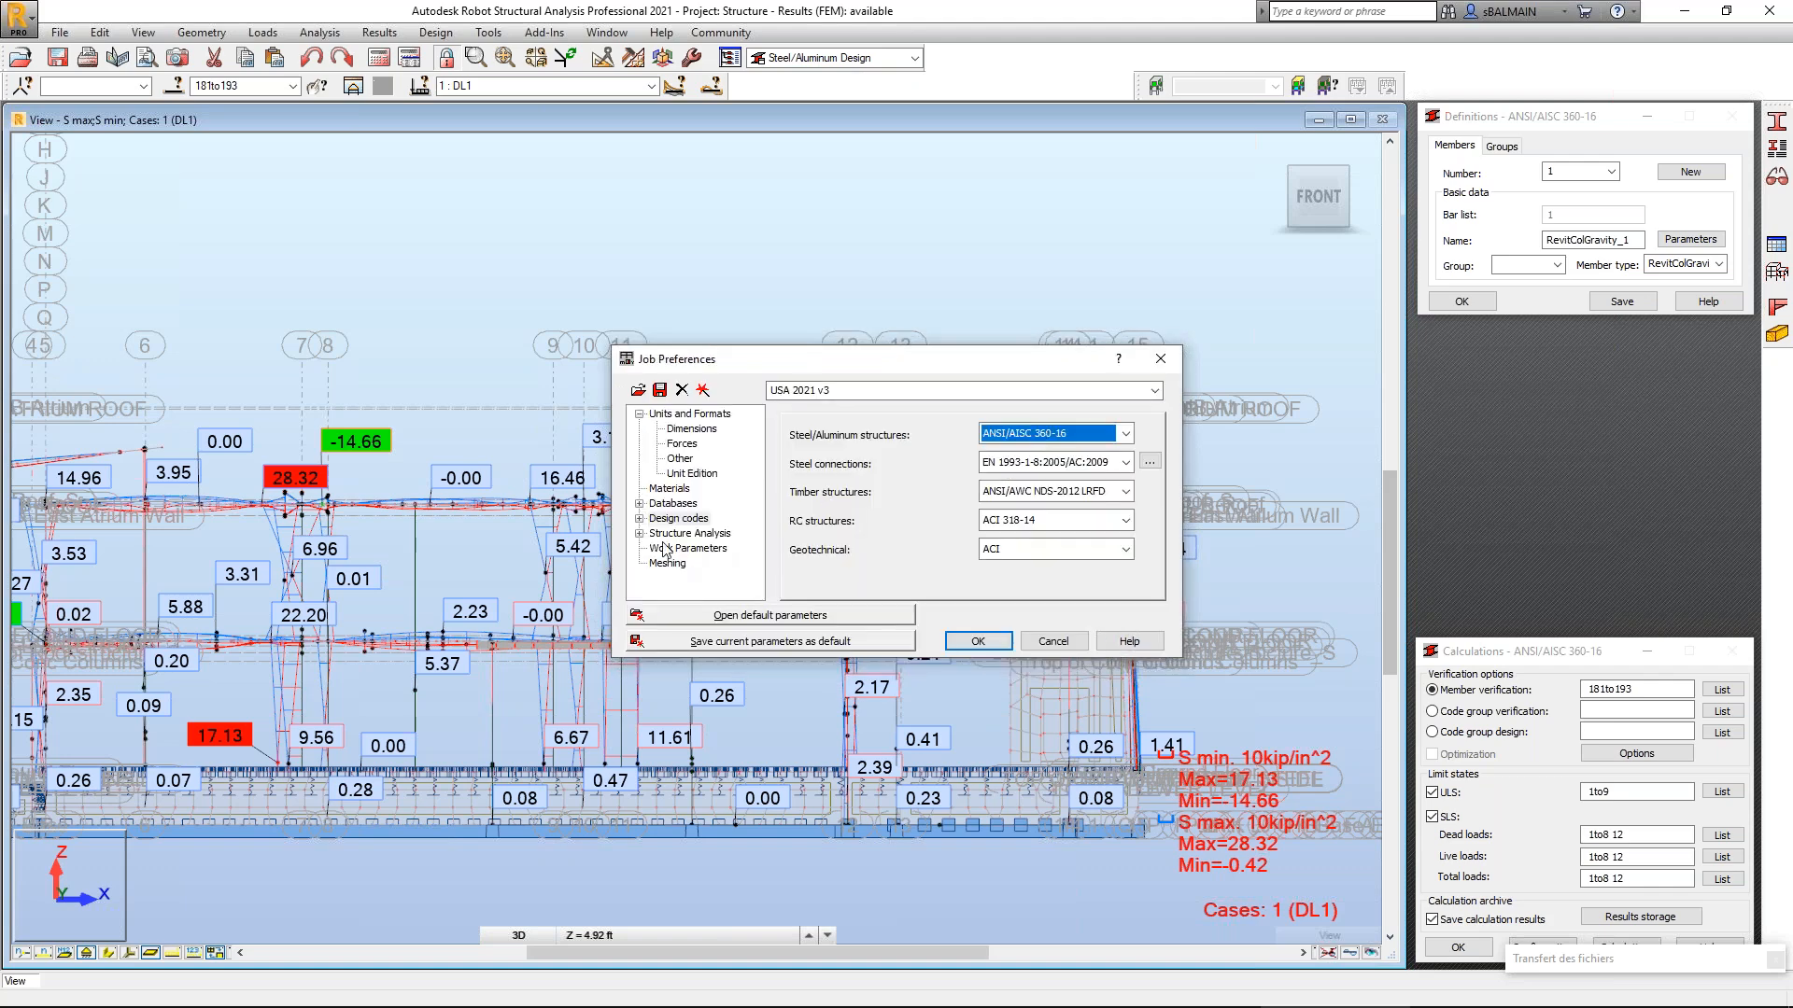
Examine the load codes and the available code combinations in Job Preferences, and cancel the preferences.
left_click(639, 518)
left_click(680, 533)
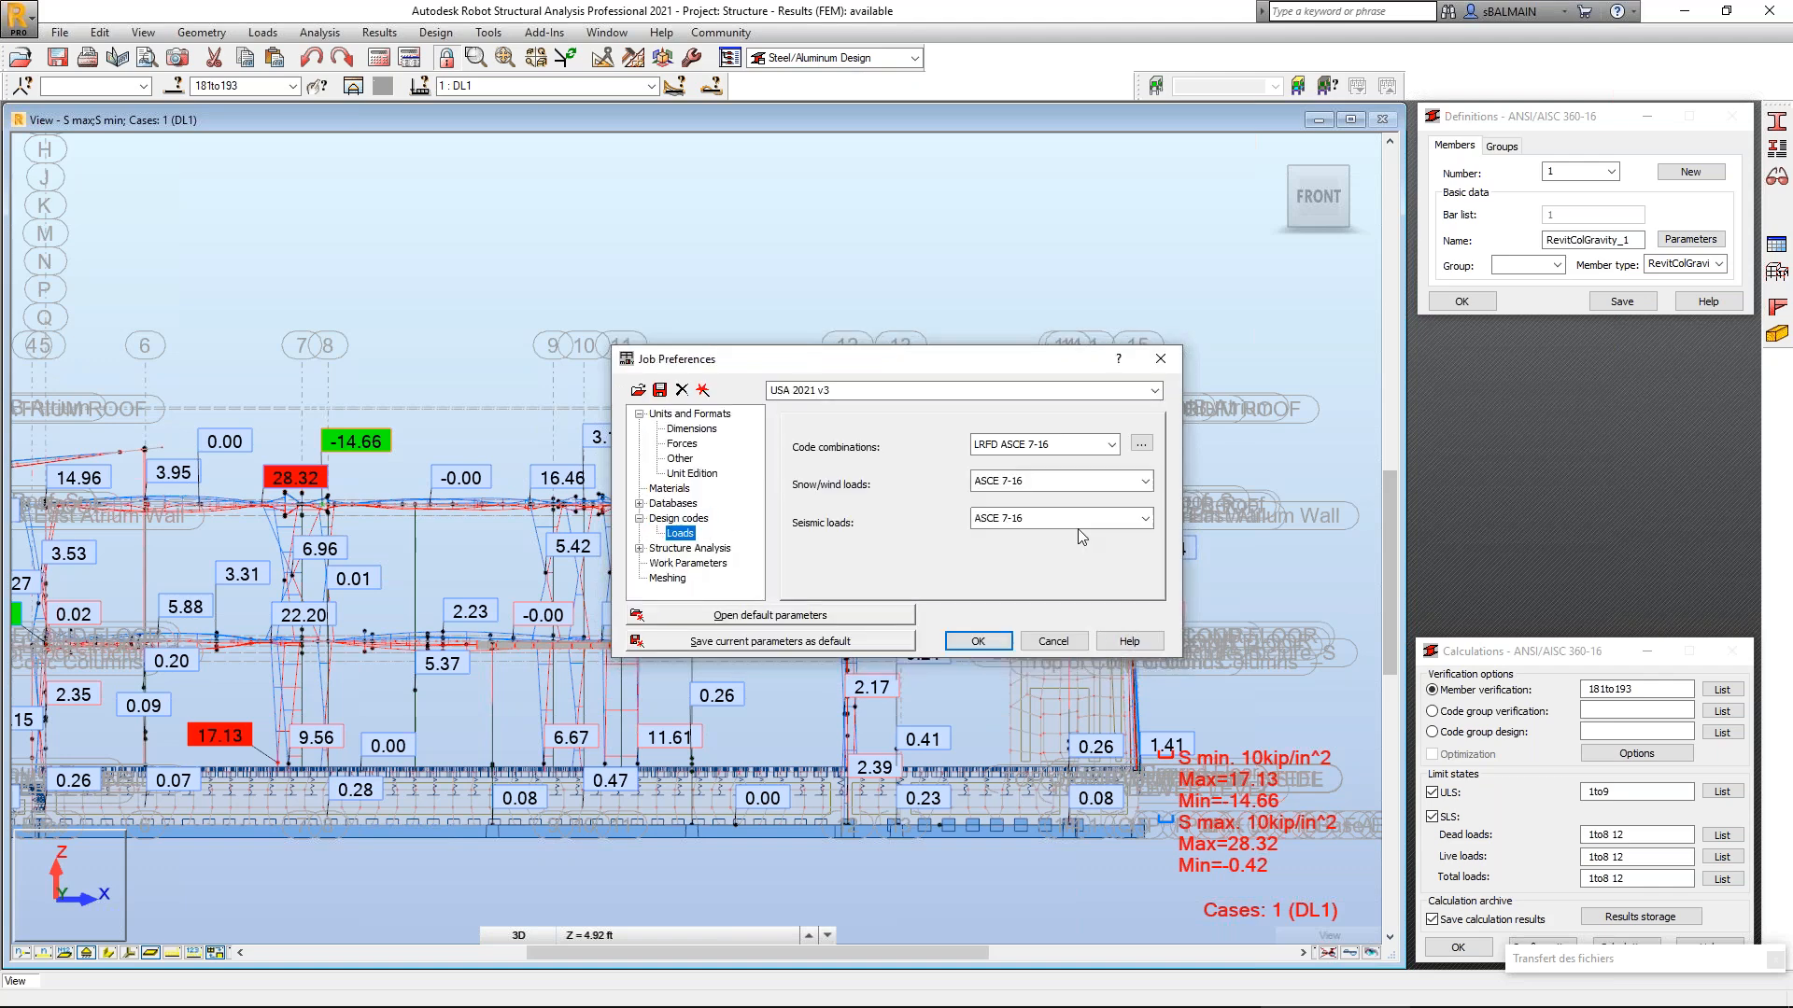
left_click(1005, 445)
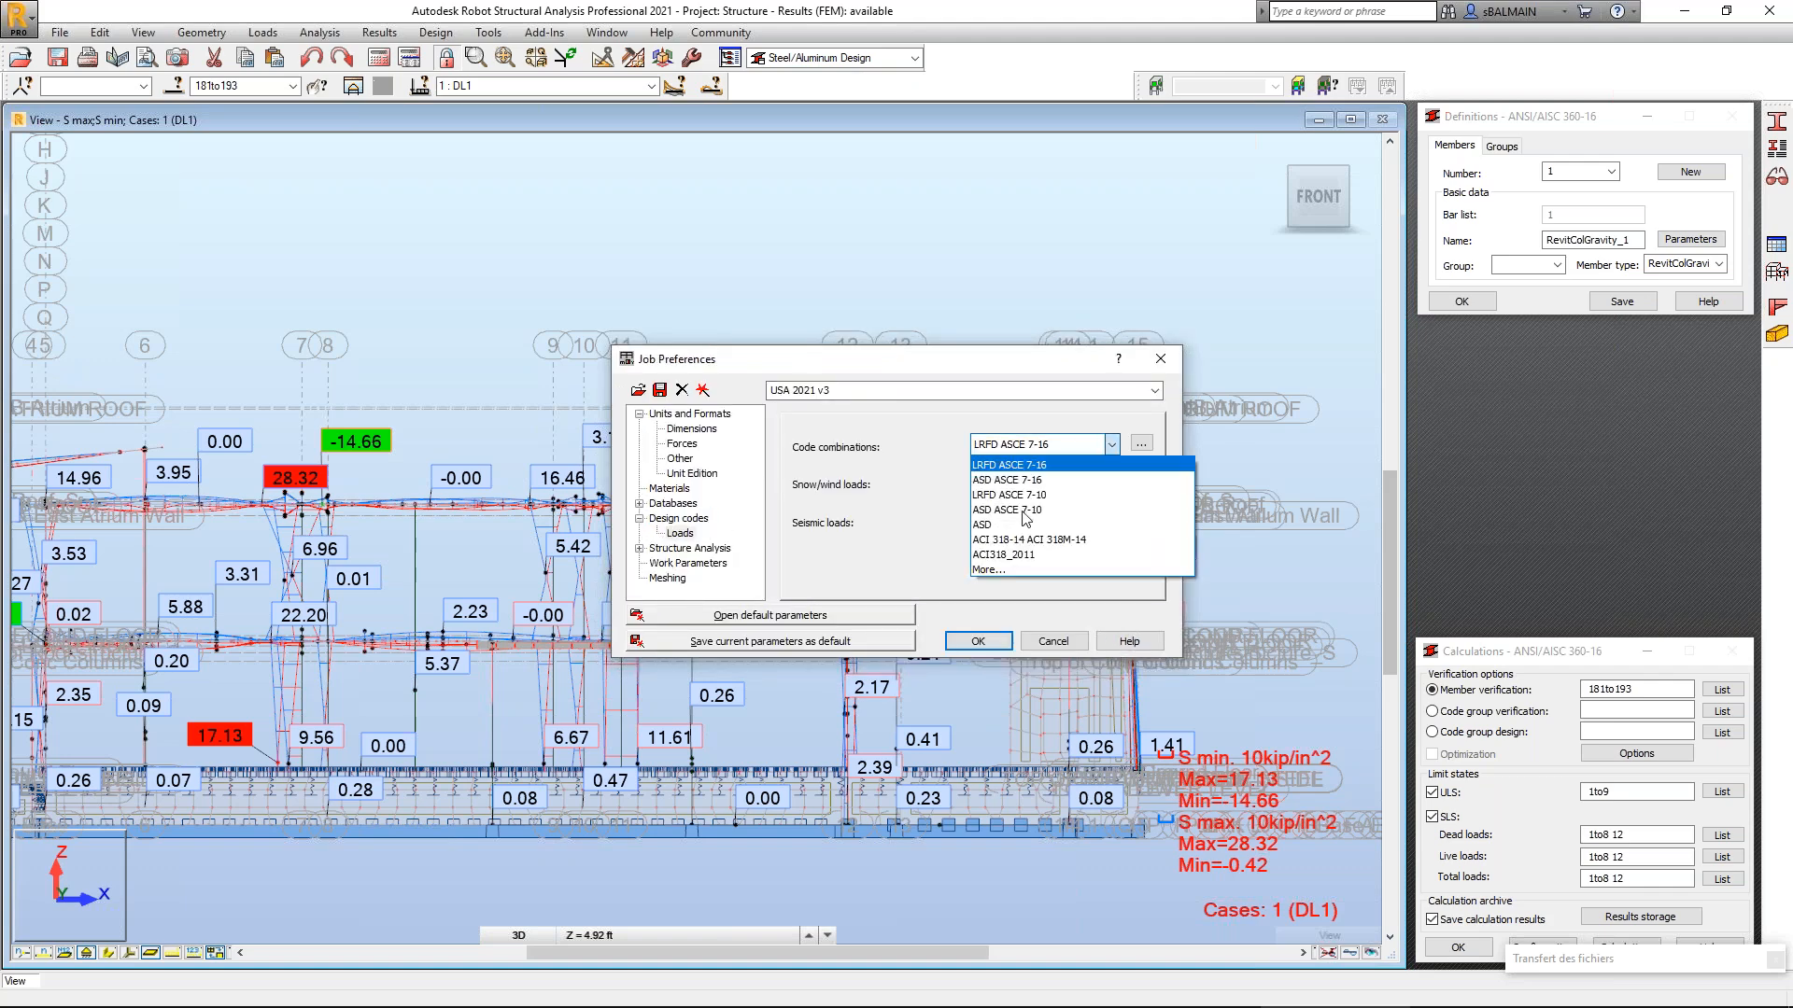
left_click(815, 469)
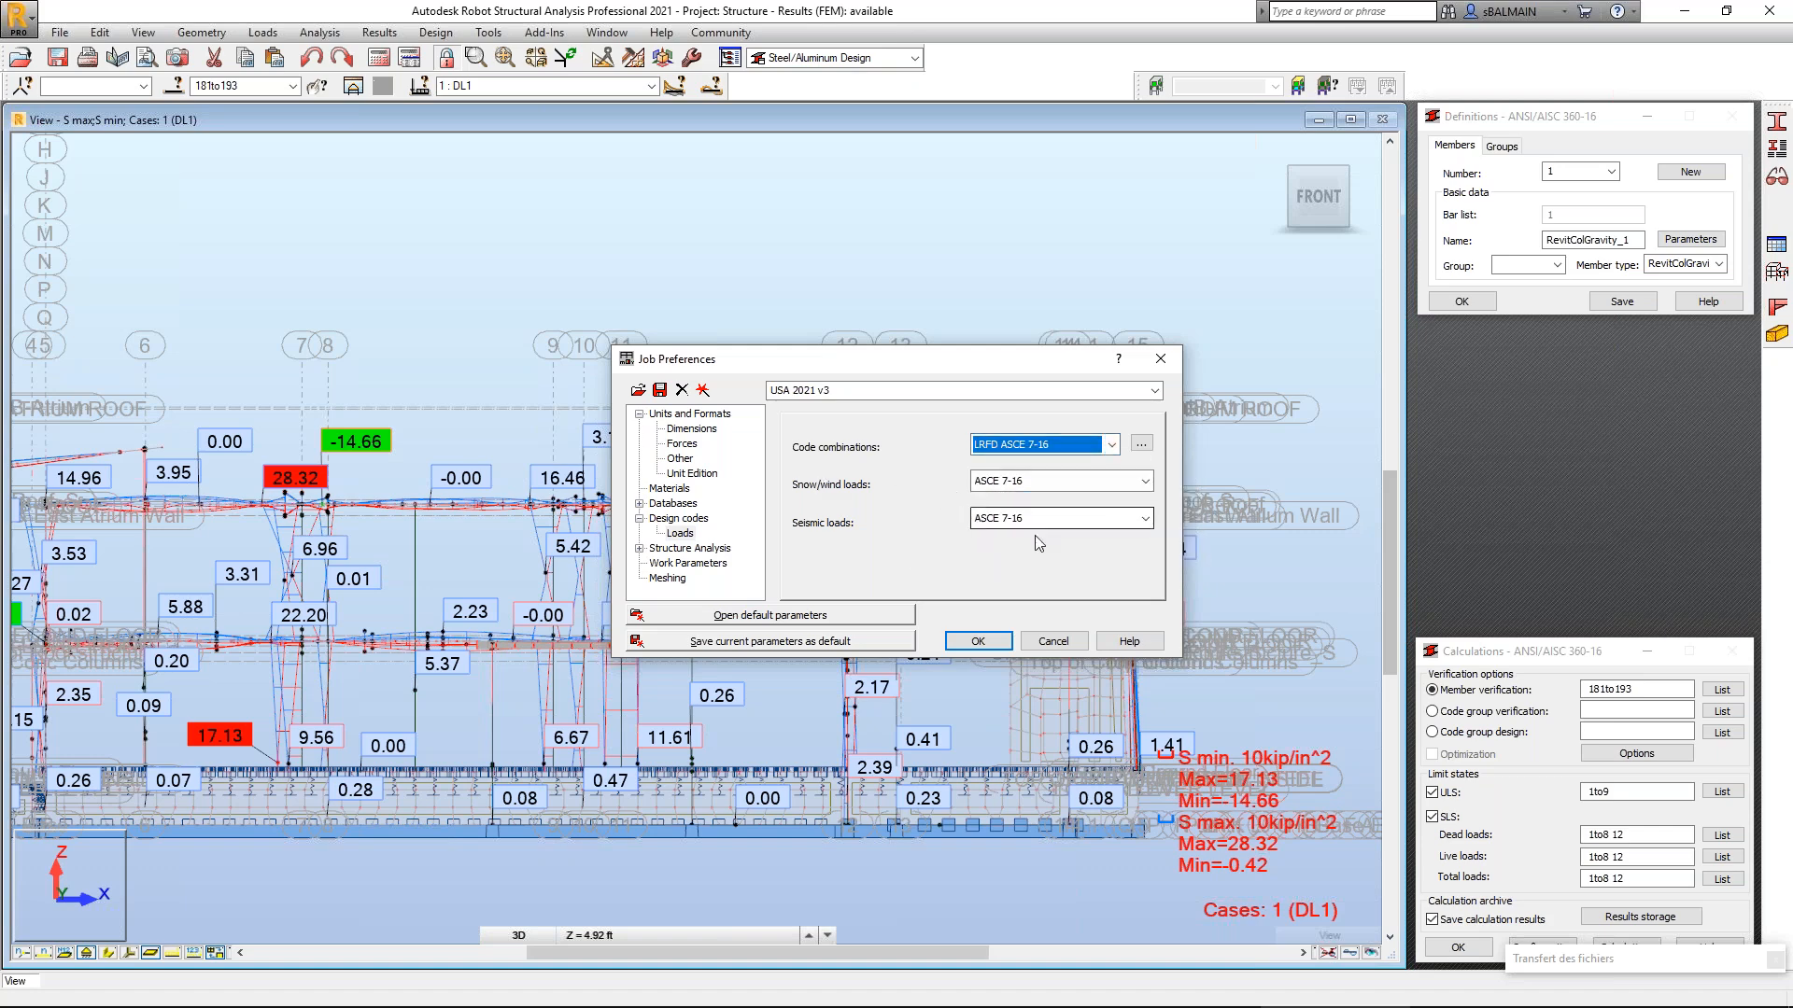
left_click(1068, 644)
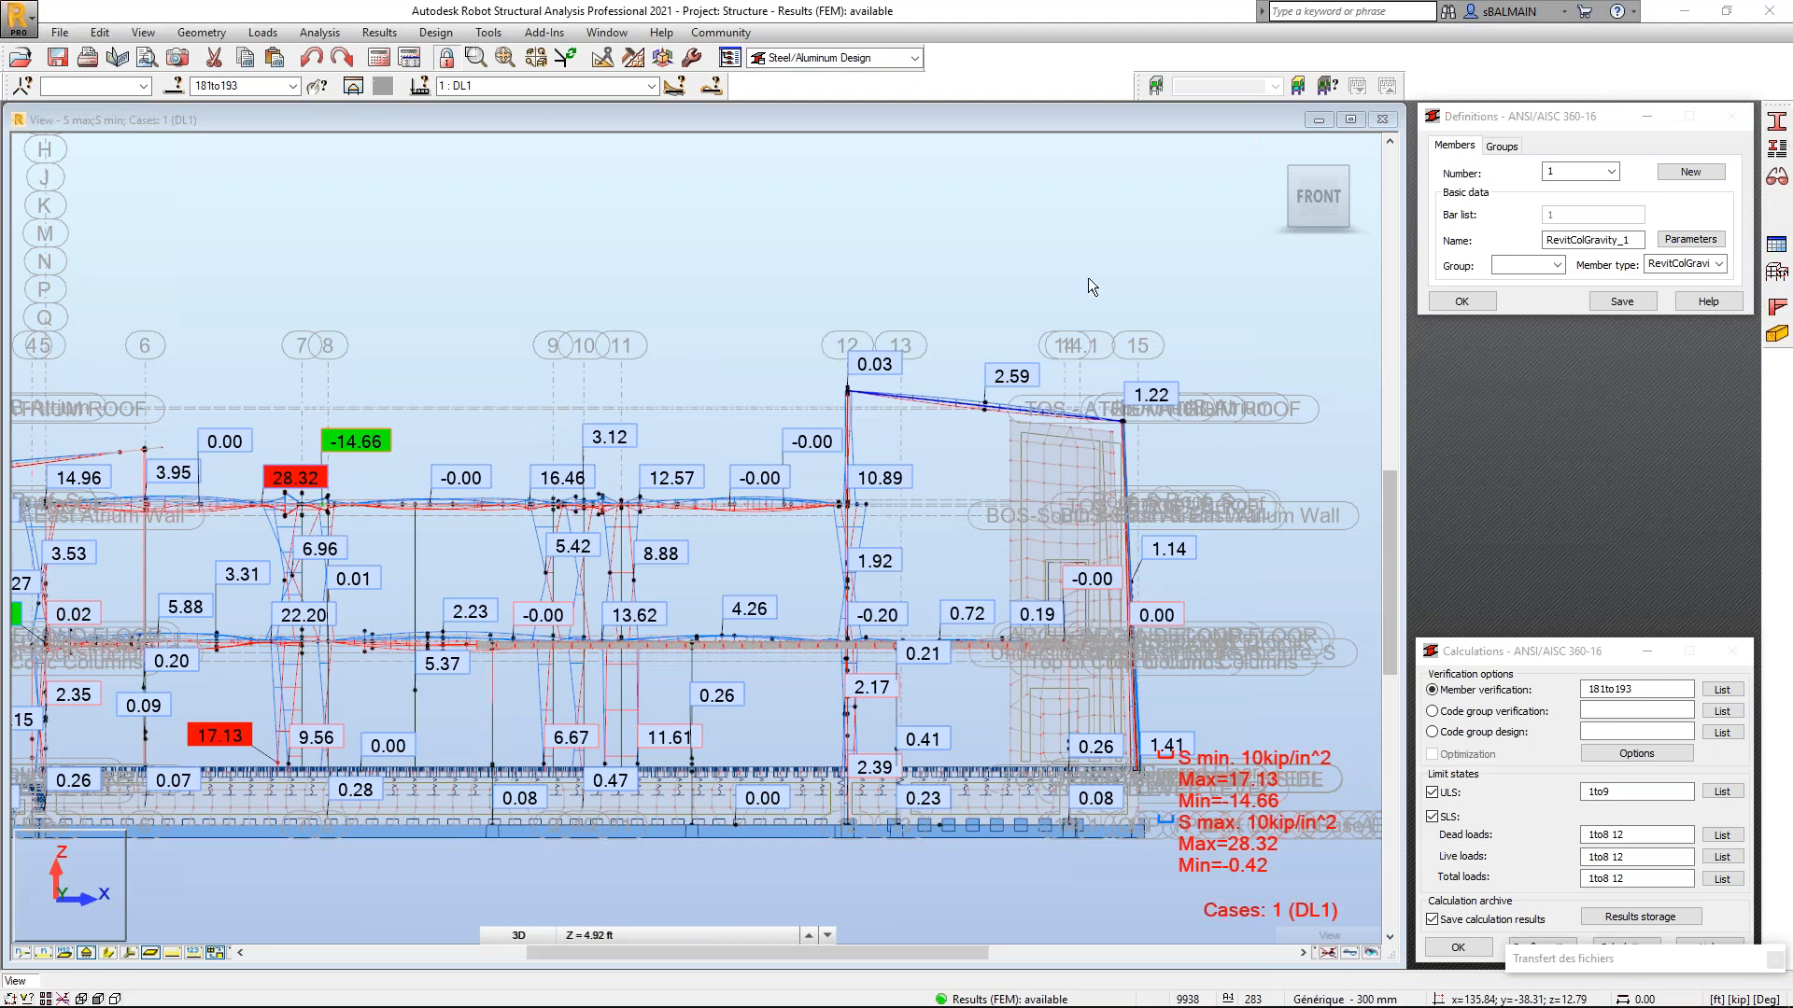
Start a new member type named My TOP Beam for the roof beams and display the section shapes in the model.
scroll(1111, 289, "up", 5)
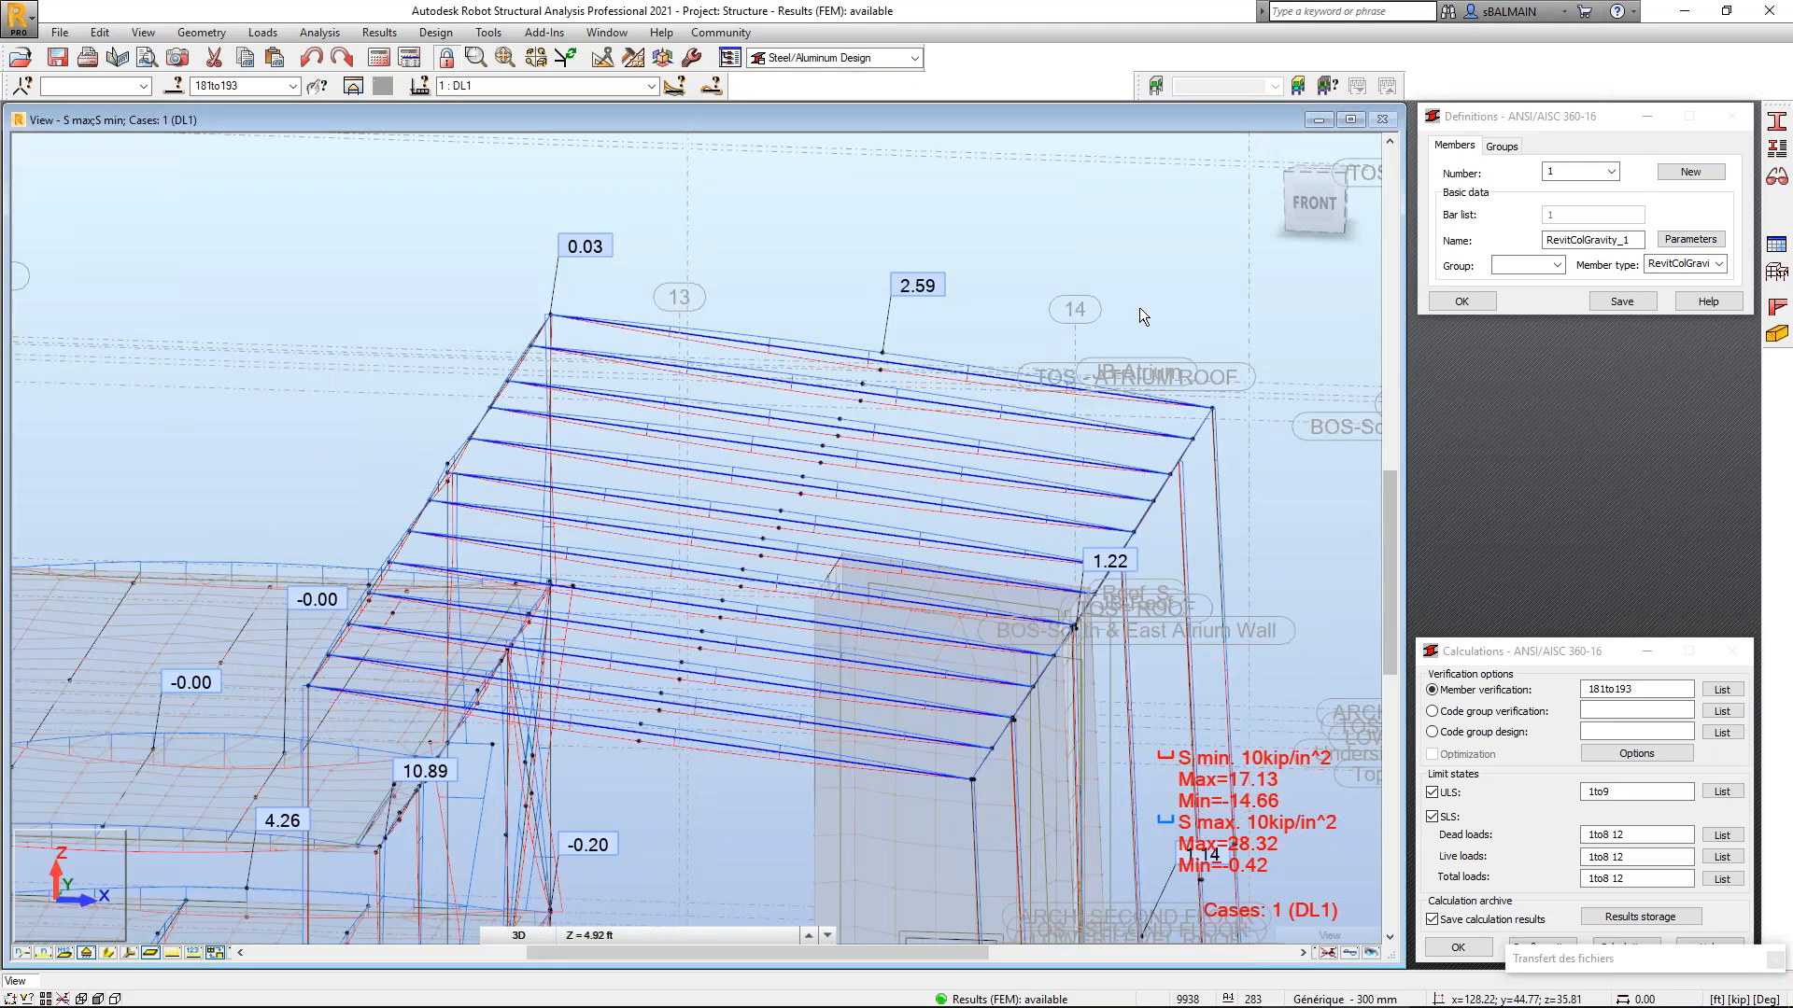
left_click(1689, 239)
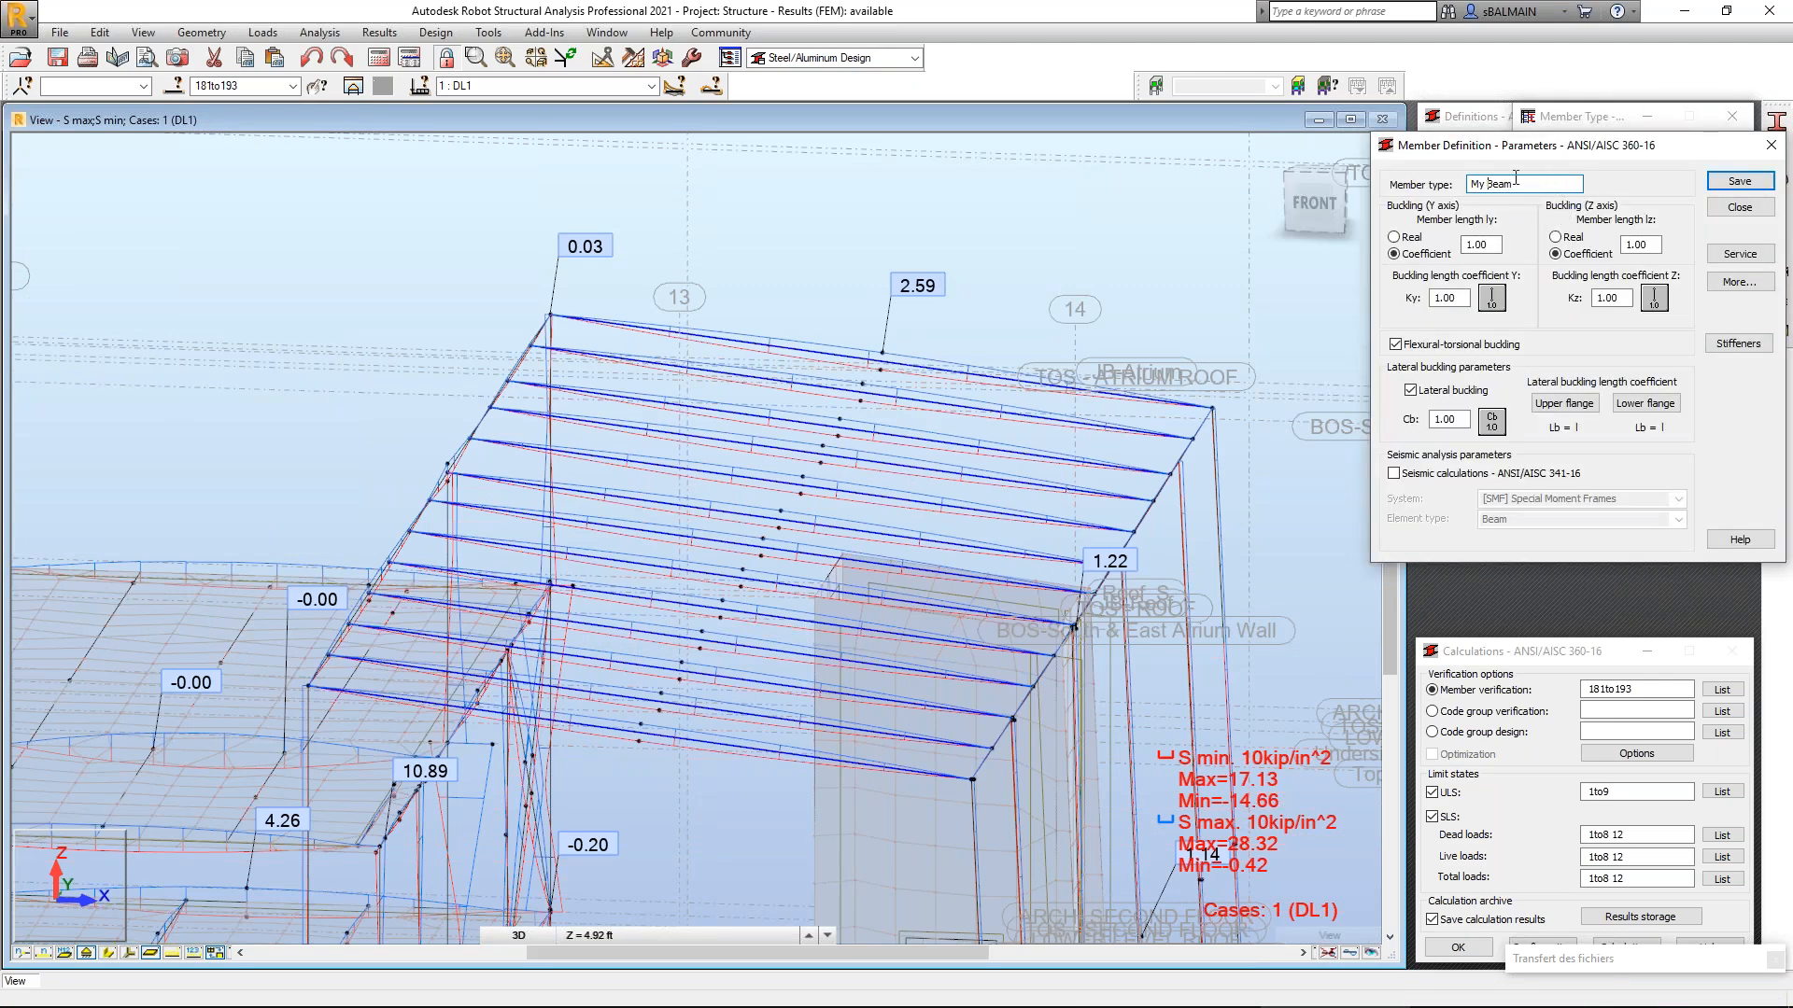
left_click(1486, 184)
type("TOP")
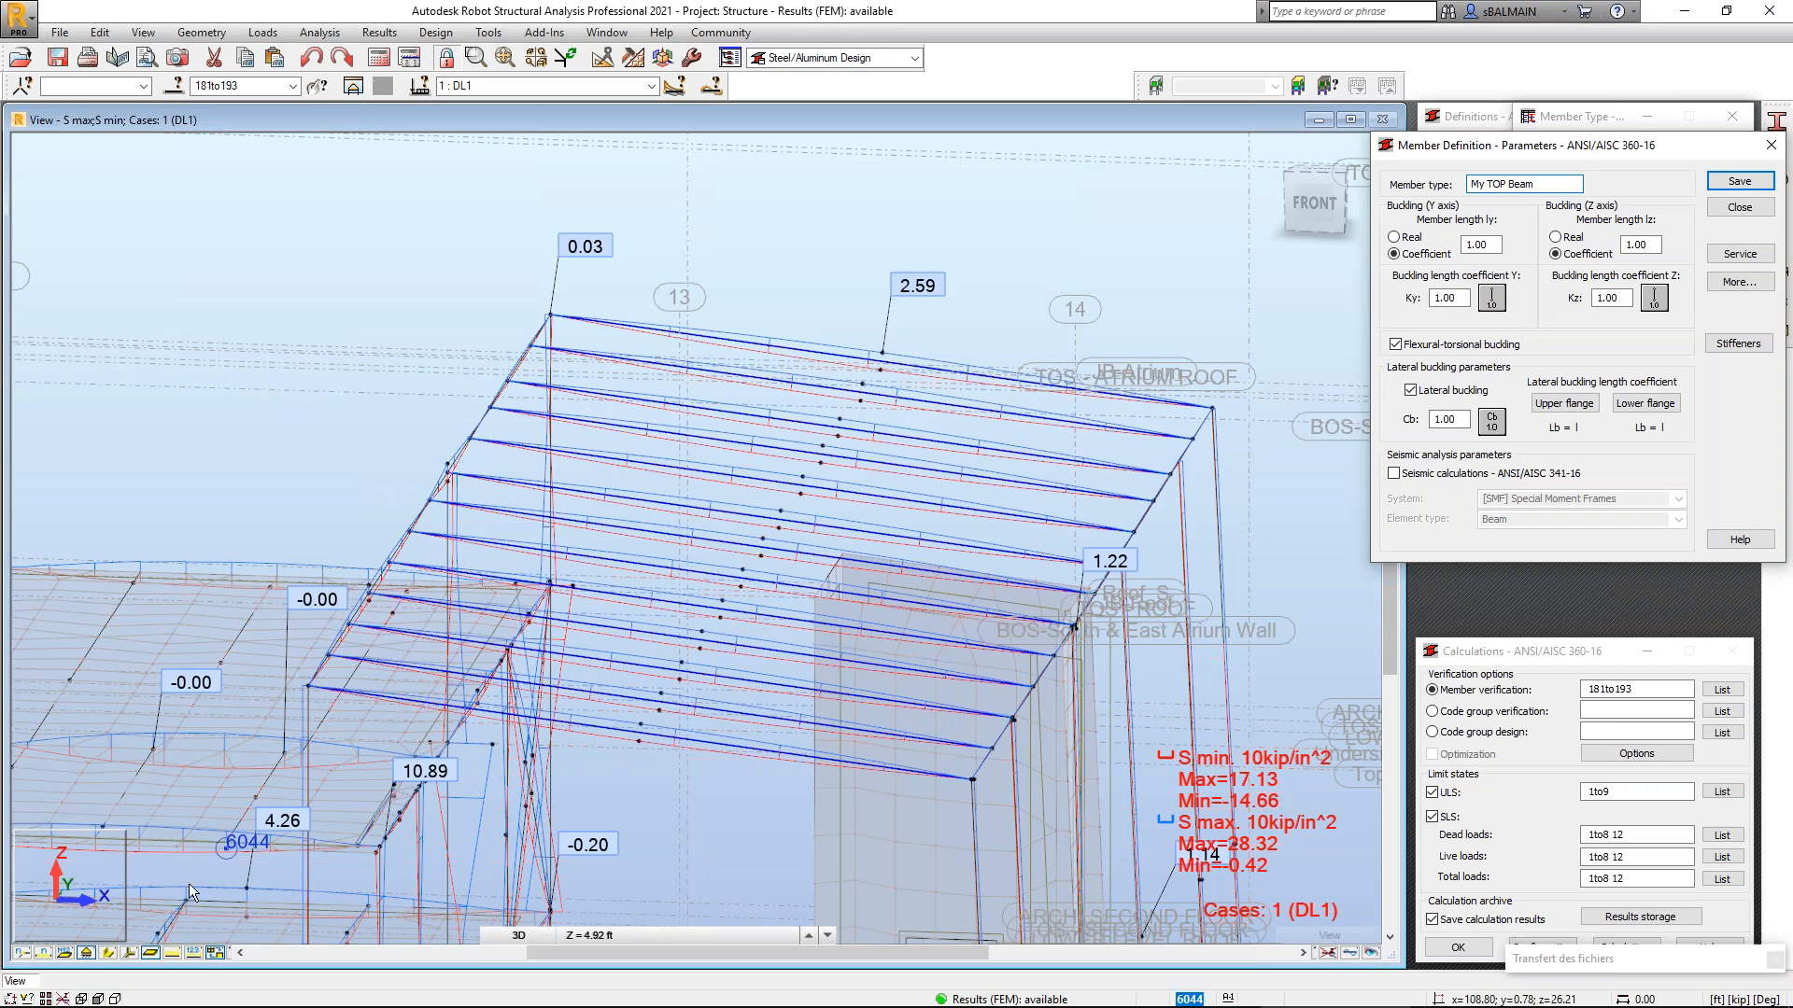
left_click(108, 953)
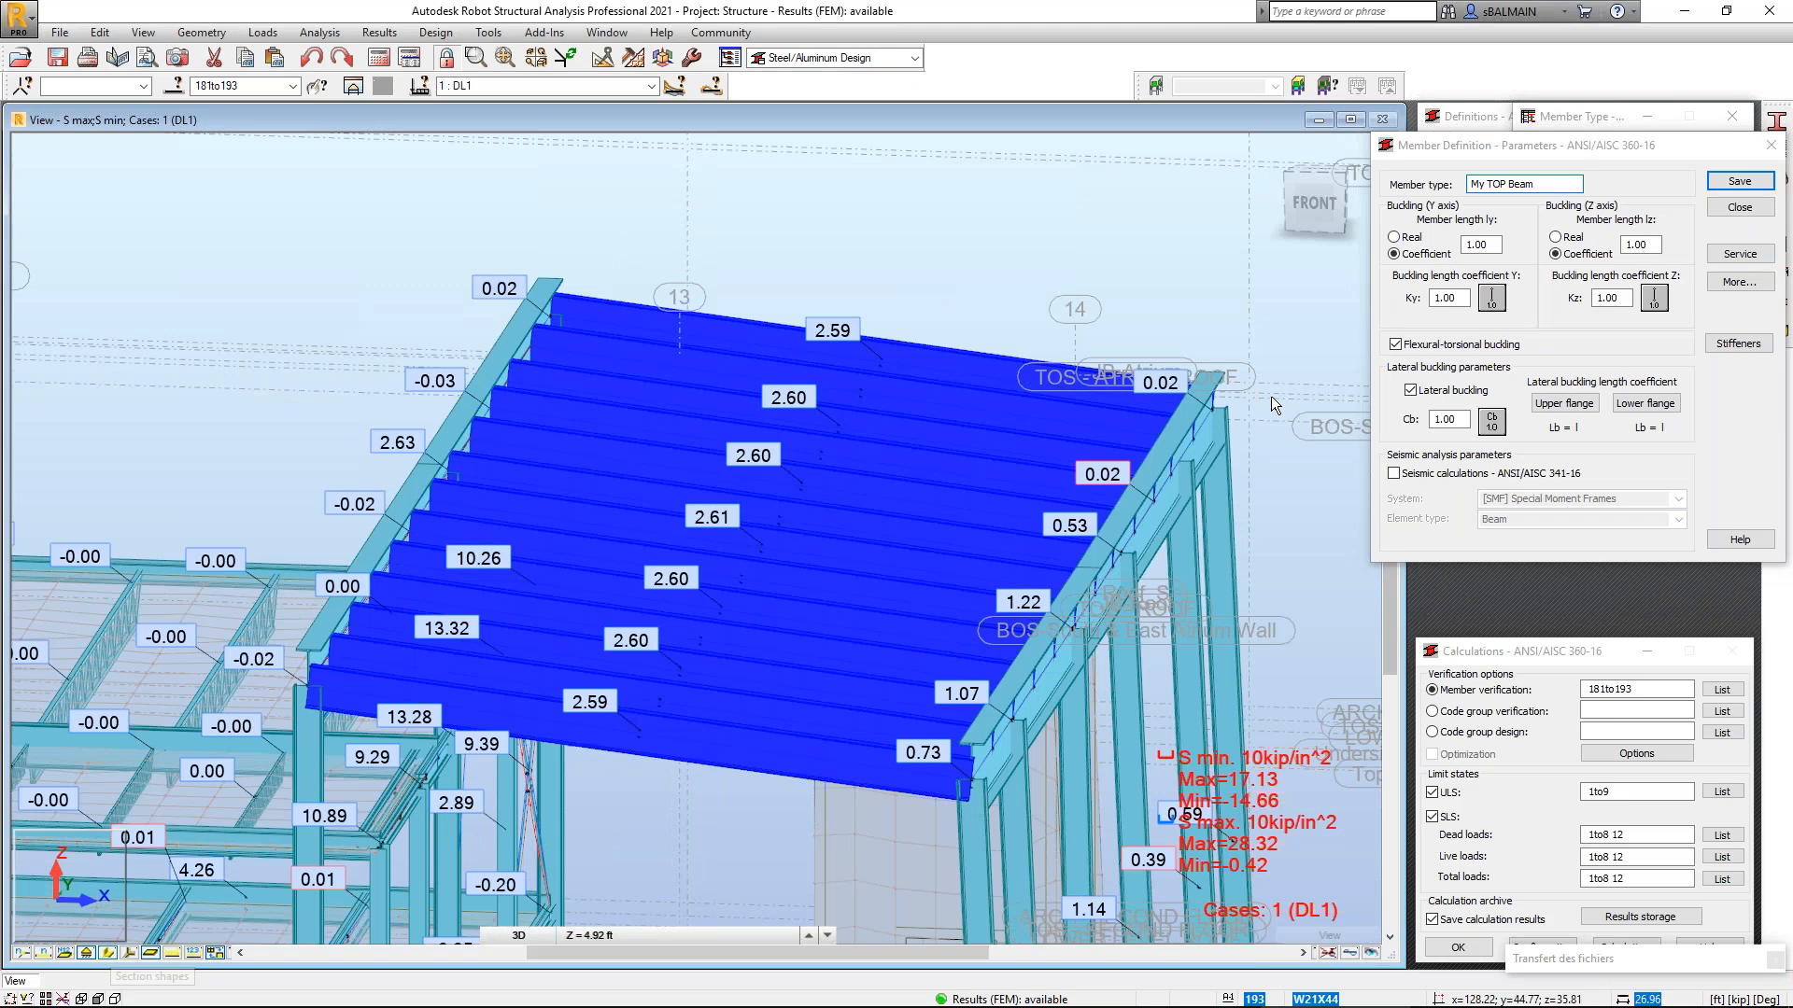
Open the internal bracings from the Y-axis buckling diagrams and examine the Buckling Z and upper-flange lateral buckling settings.
left_click(1491, 298)
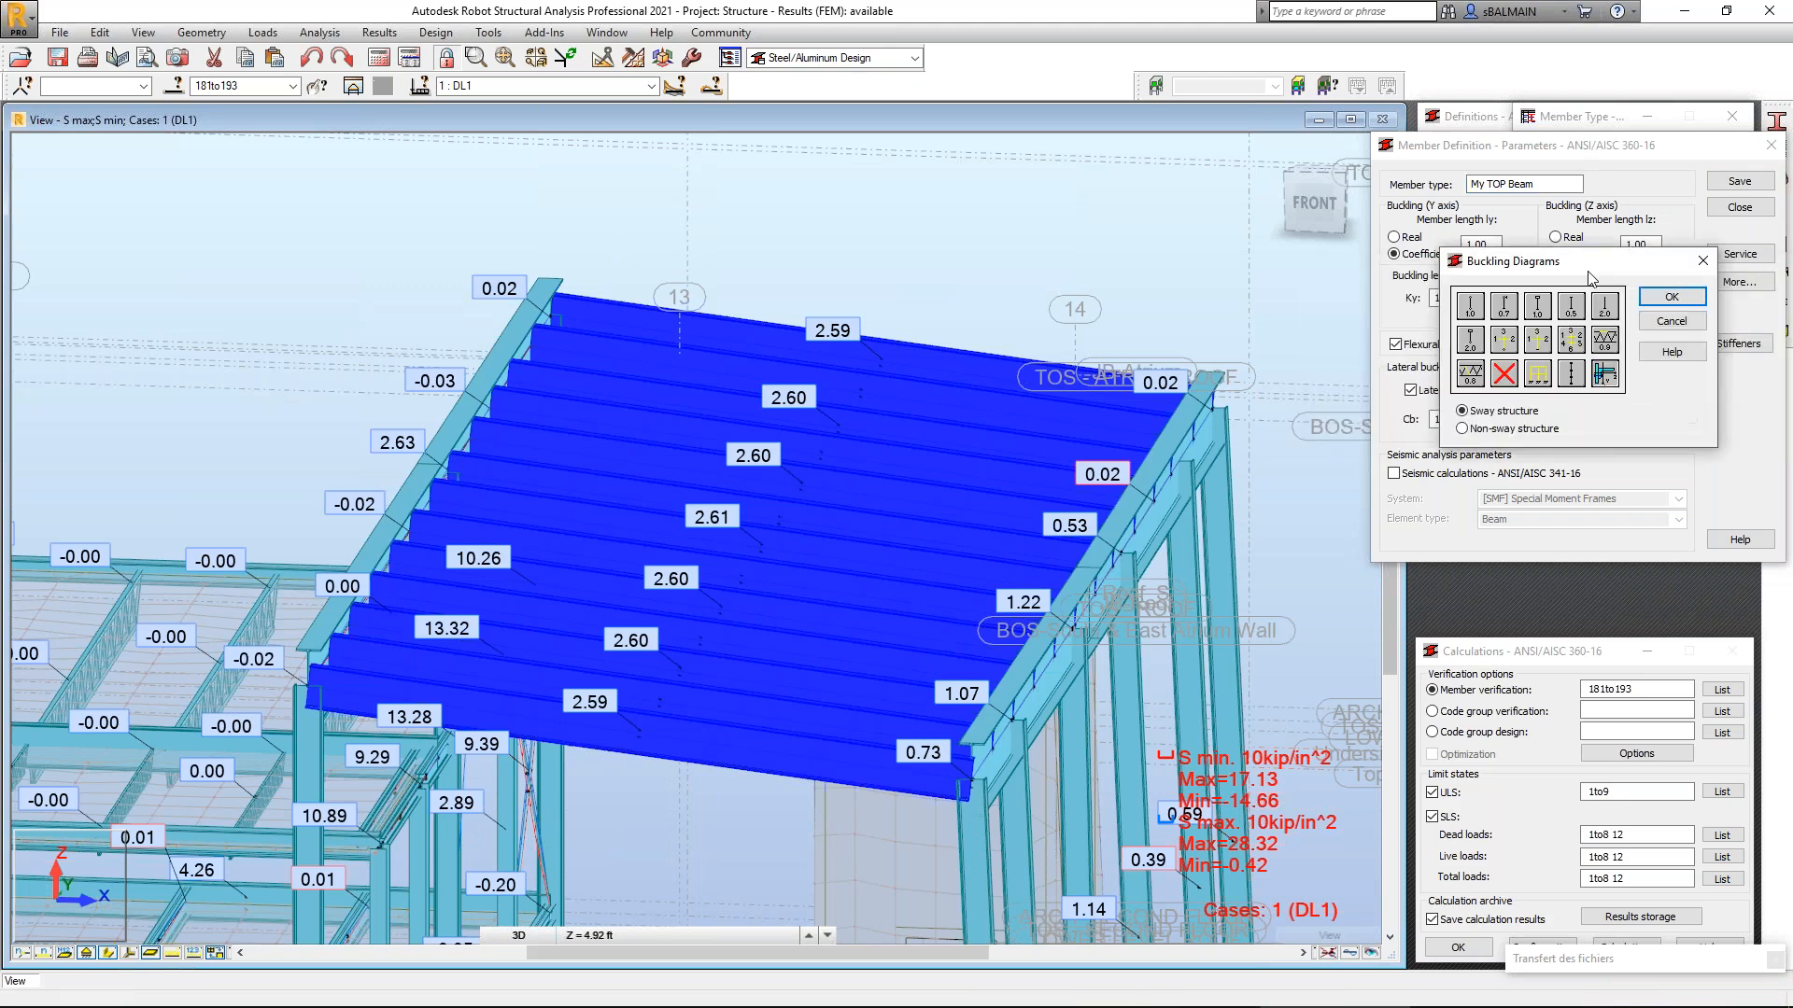
left_click_drag(1589, 263, 1584, 272)
key("Escape")
left_click(1534, 398)
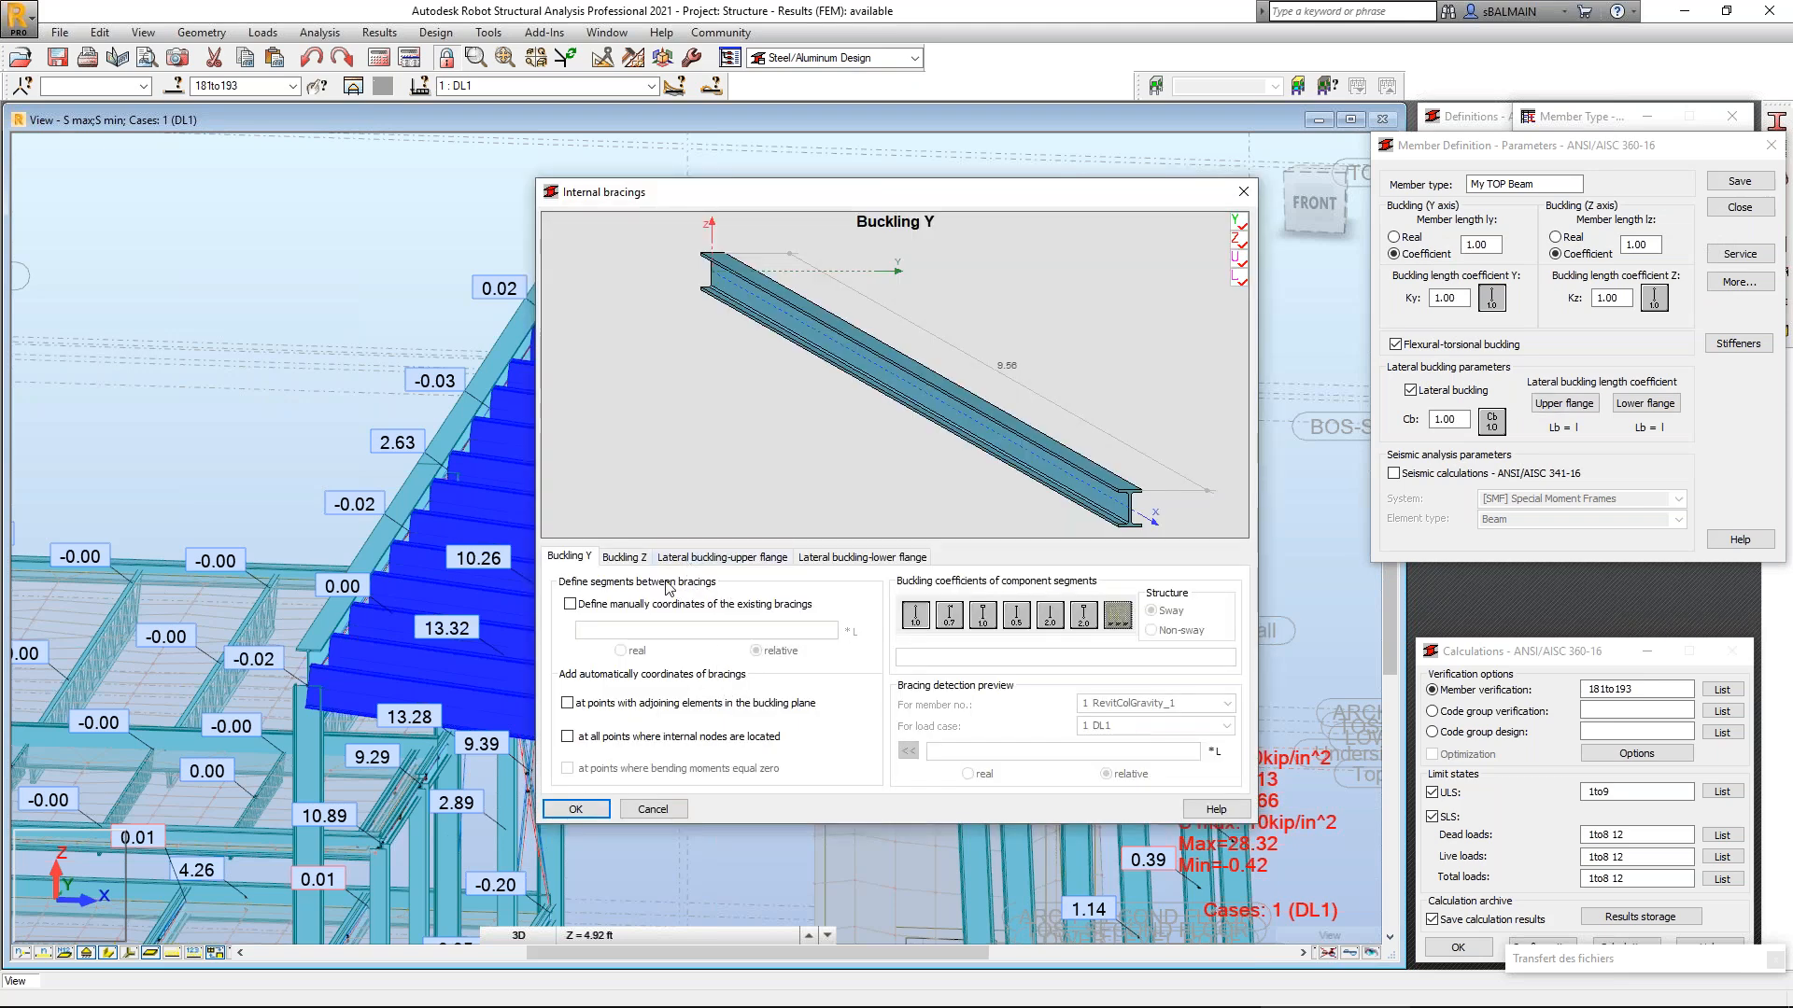
left_click(639, 559)
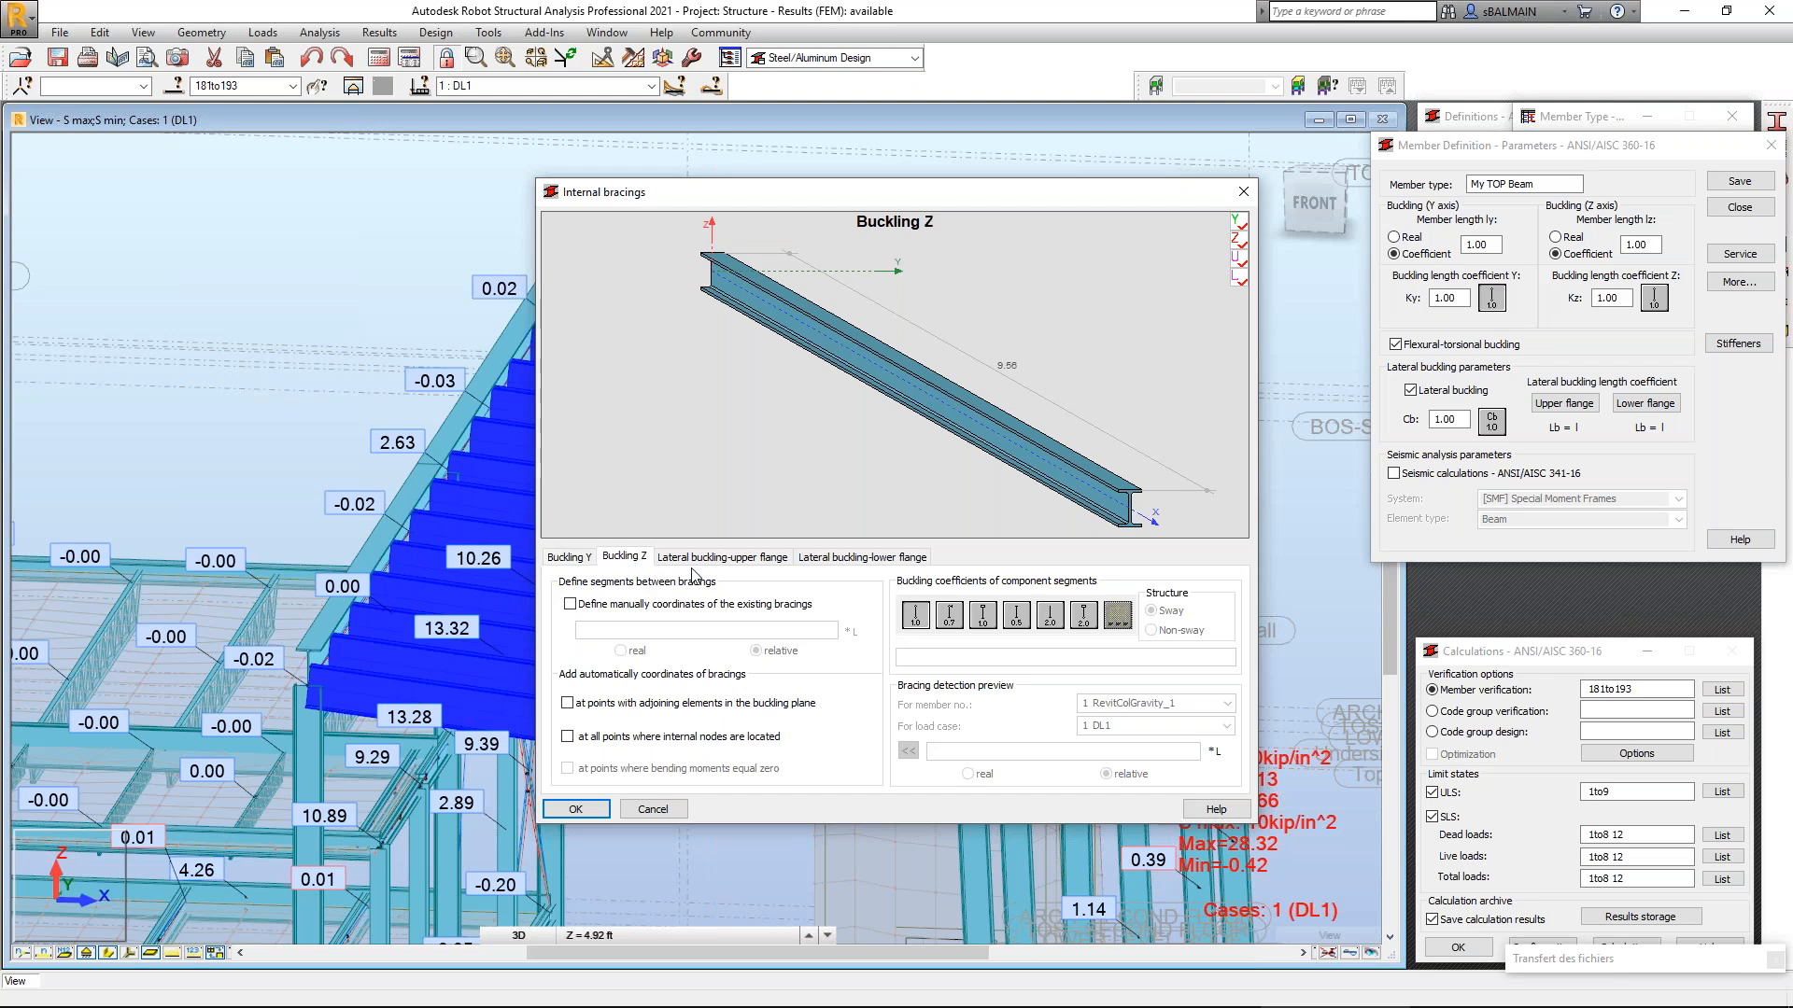
left_click(706, 561)
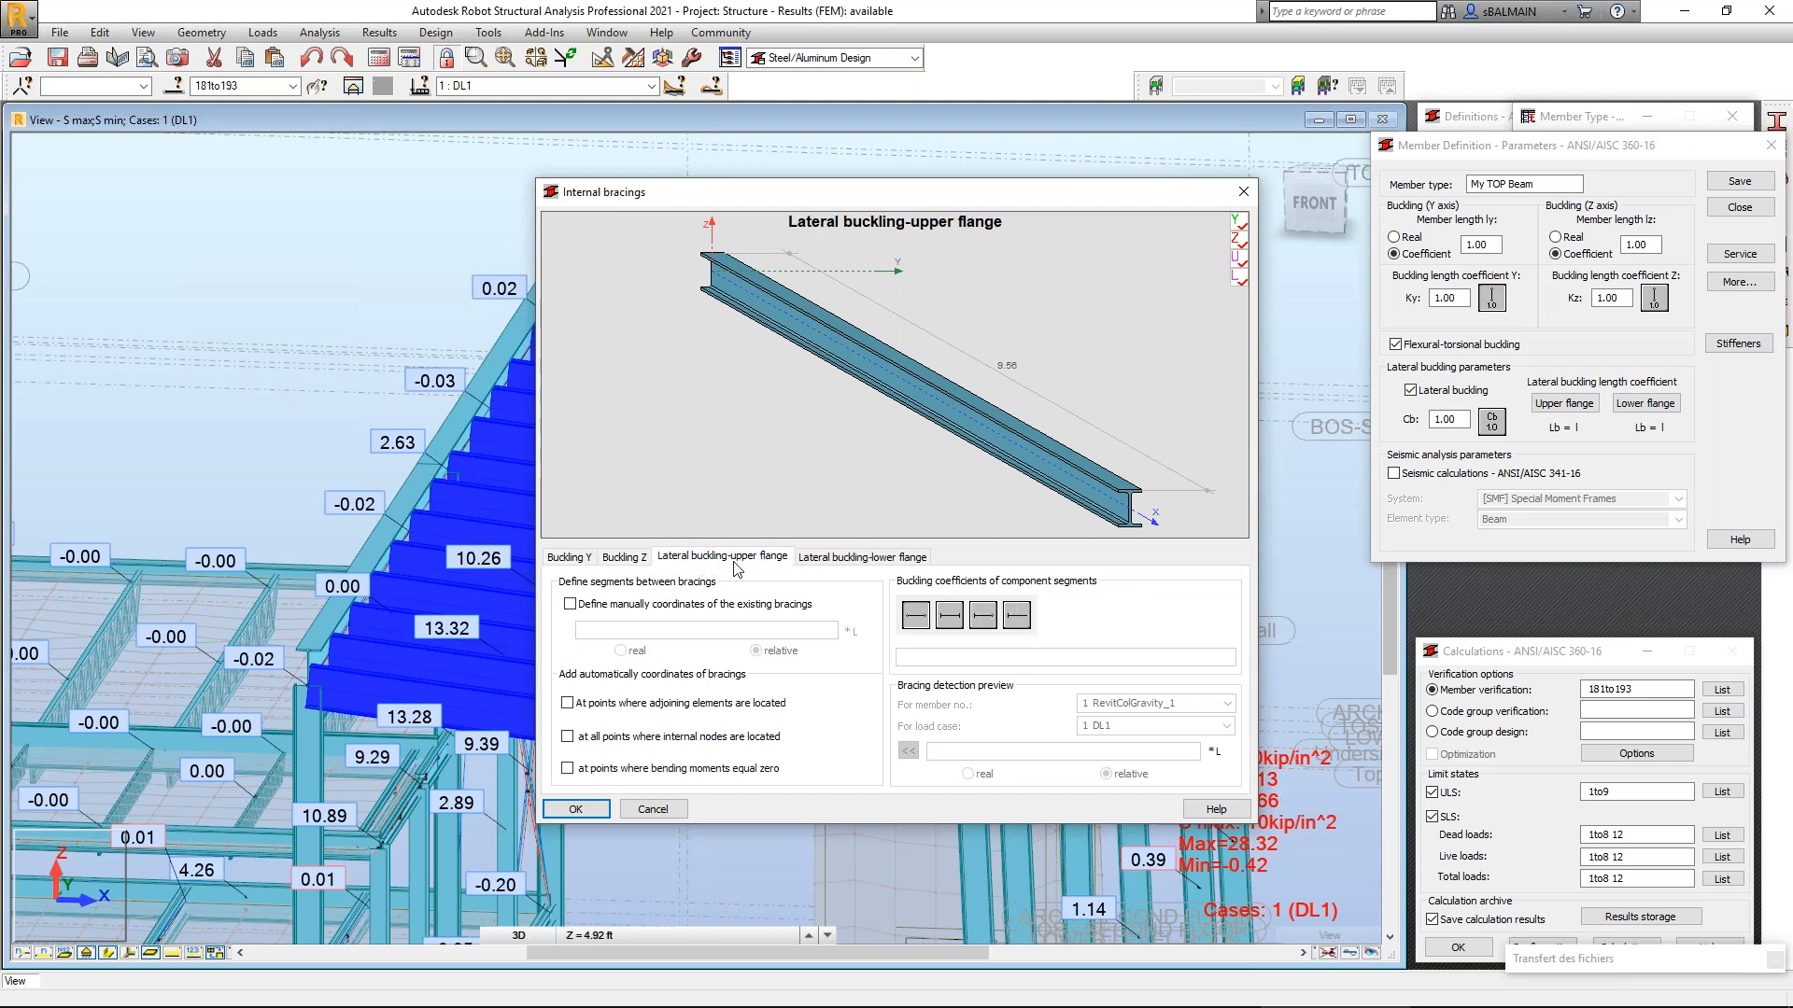
Define the Buckling Z bracings manually at relative coordinates 0.25, 0.5 and 0.75, and accept the bracing and buckling settings.
left_click(624, 559)
left_click(638, 607)
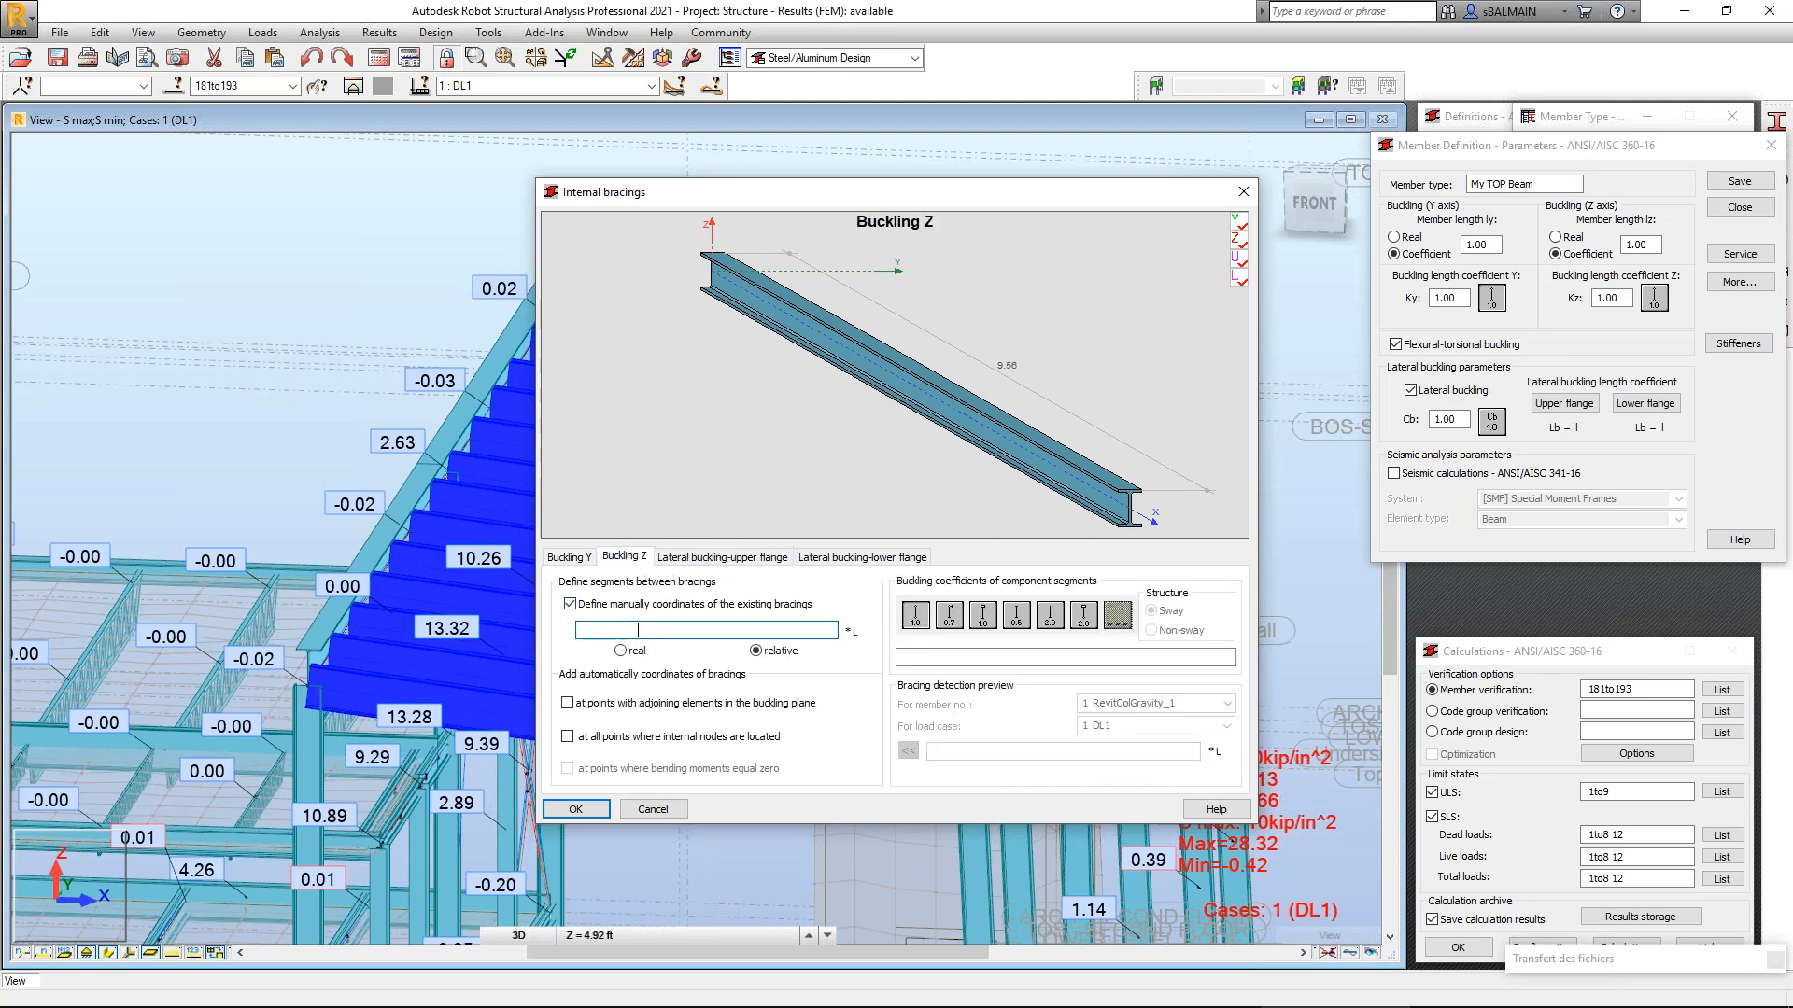
key("BackSpace")
type("25 0.5 0")
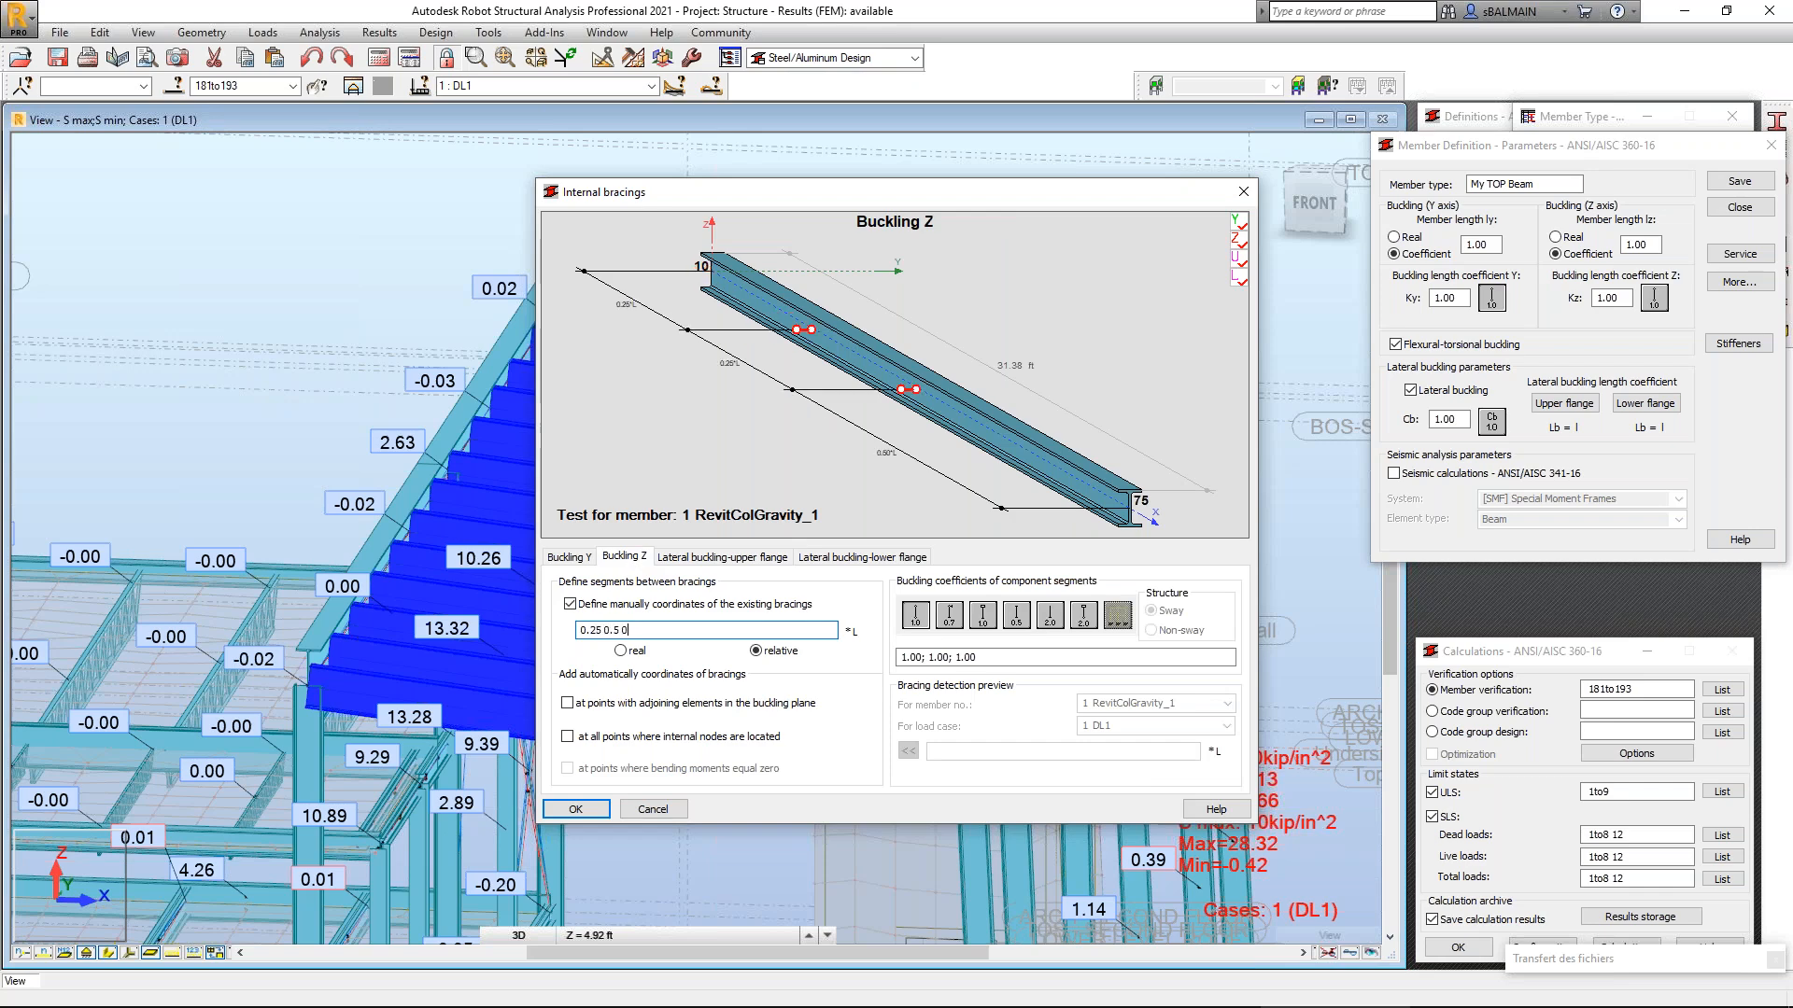
type(".75")
key("Return")
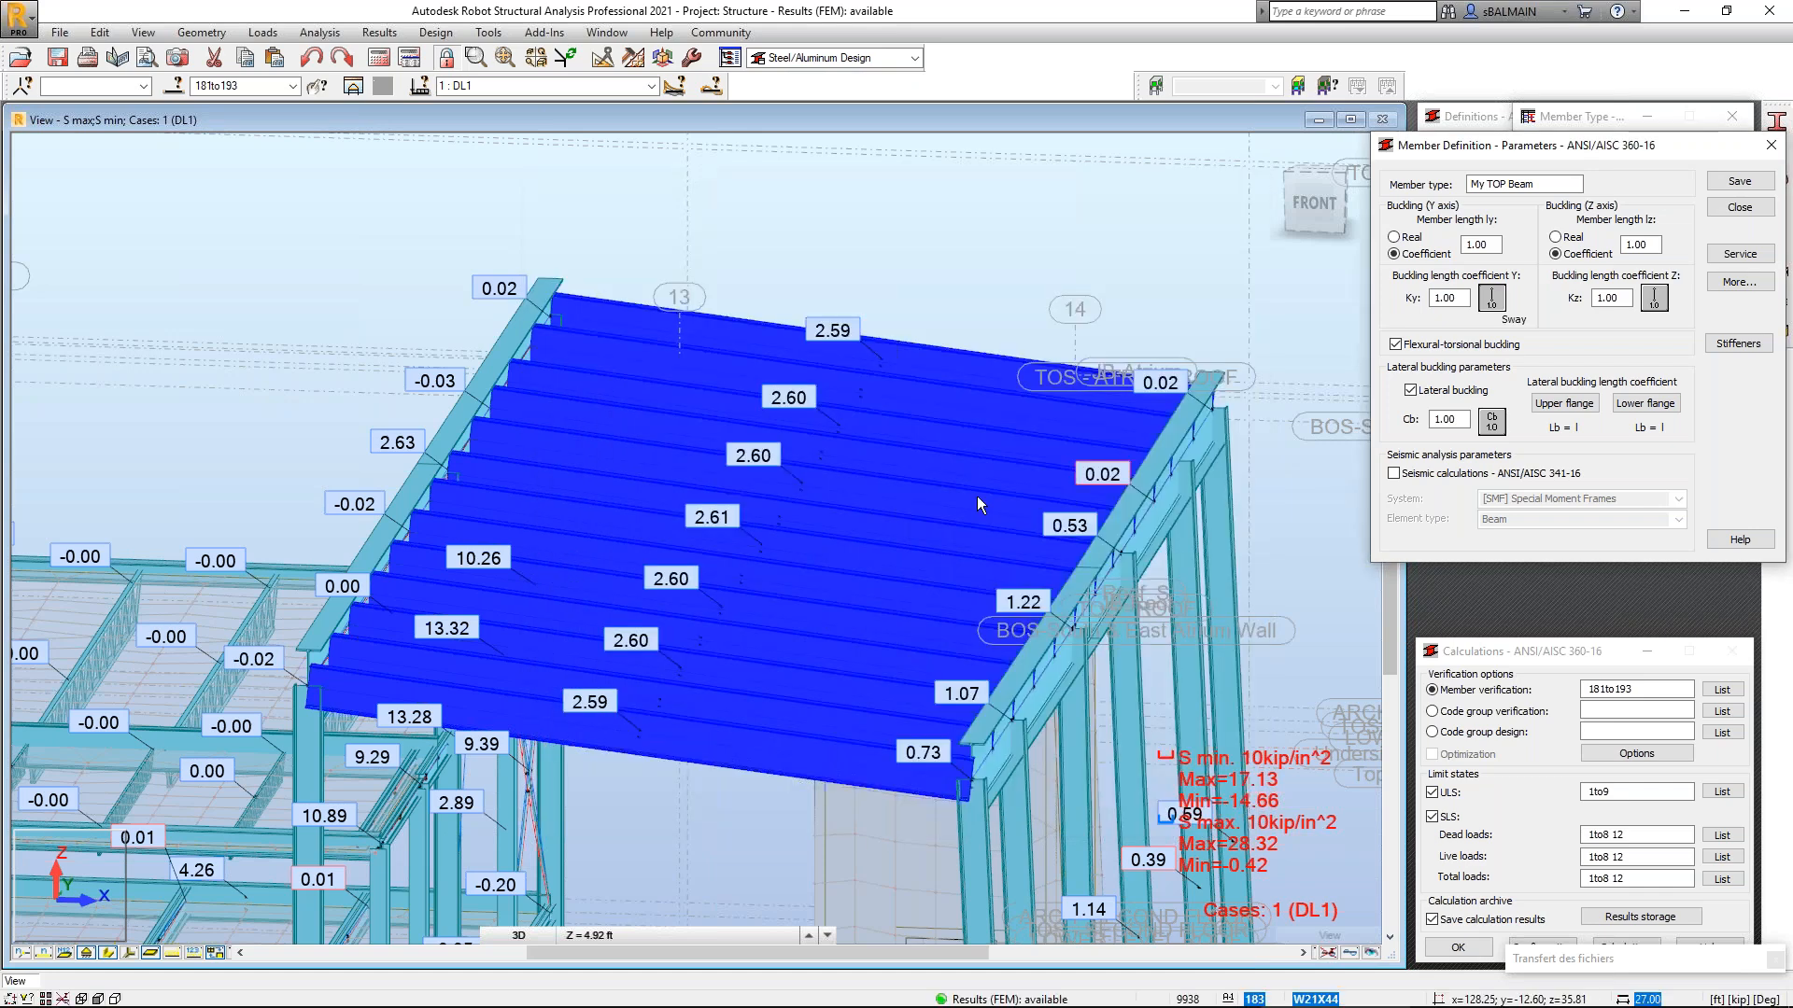
Save the My TOP Beam member type, then examine and accept its serviceability displacement limits.
left_click(1730, 184)
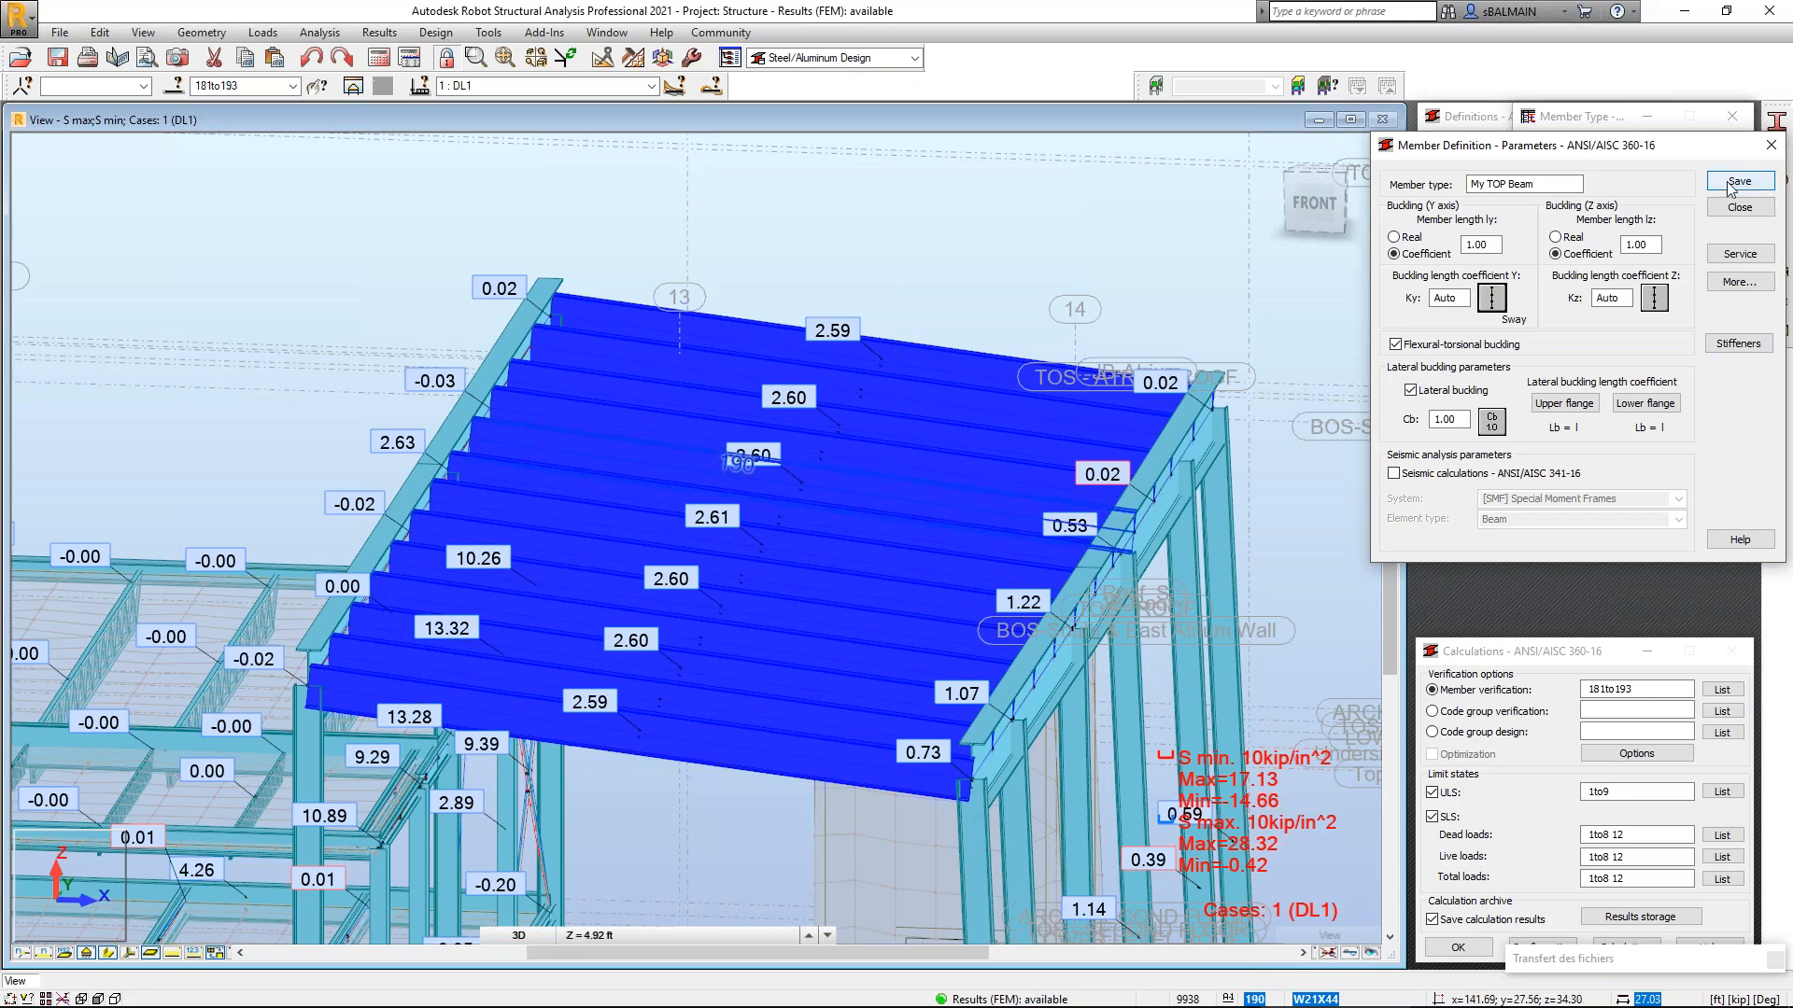
left_click(1739, 255)
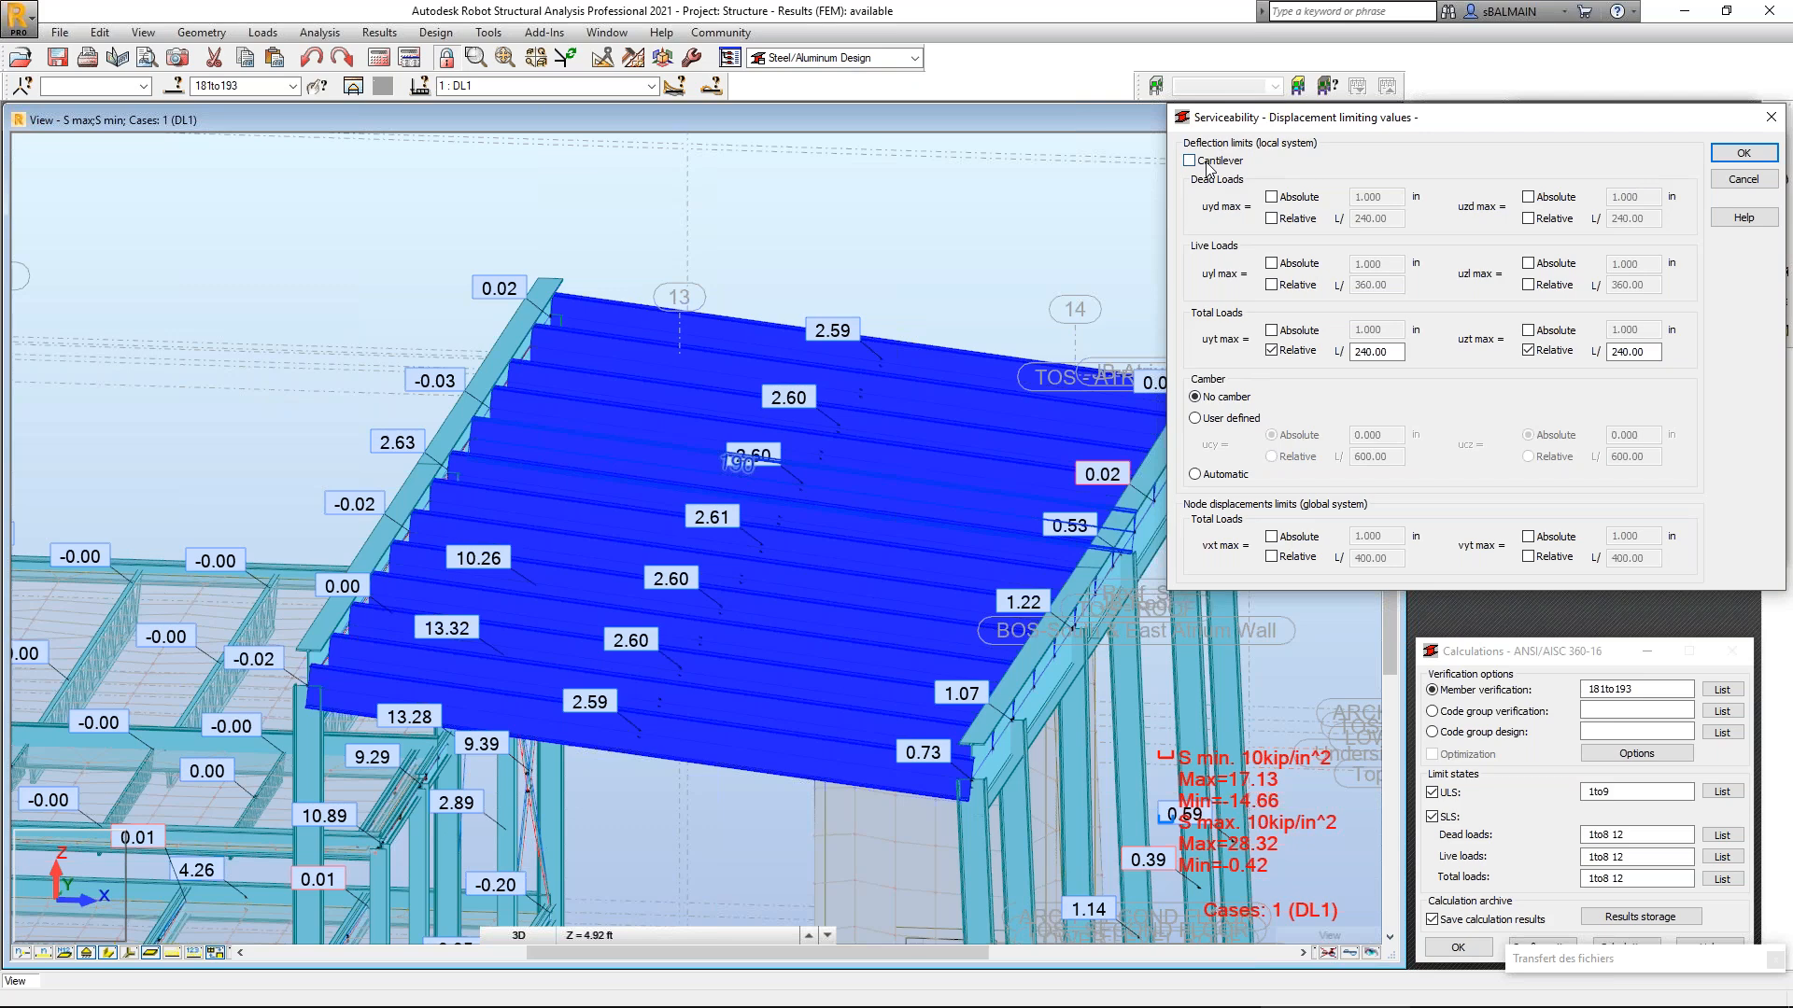
left_click(1743, 155)
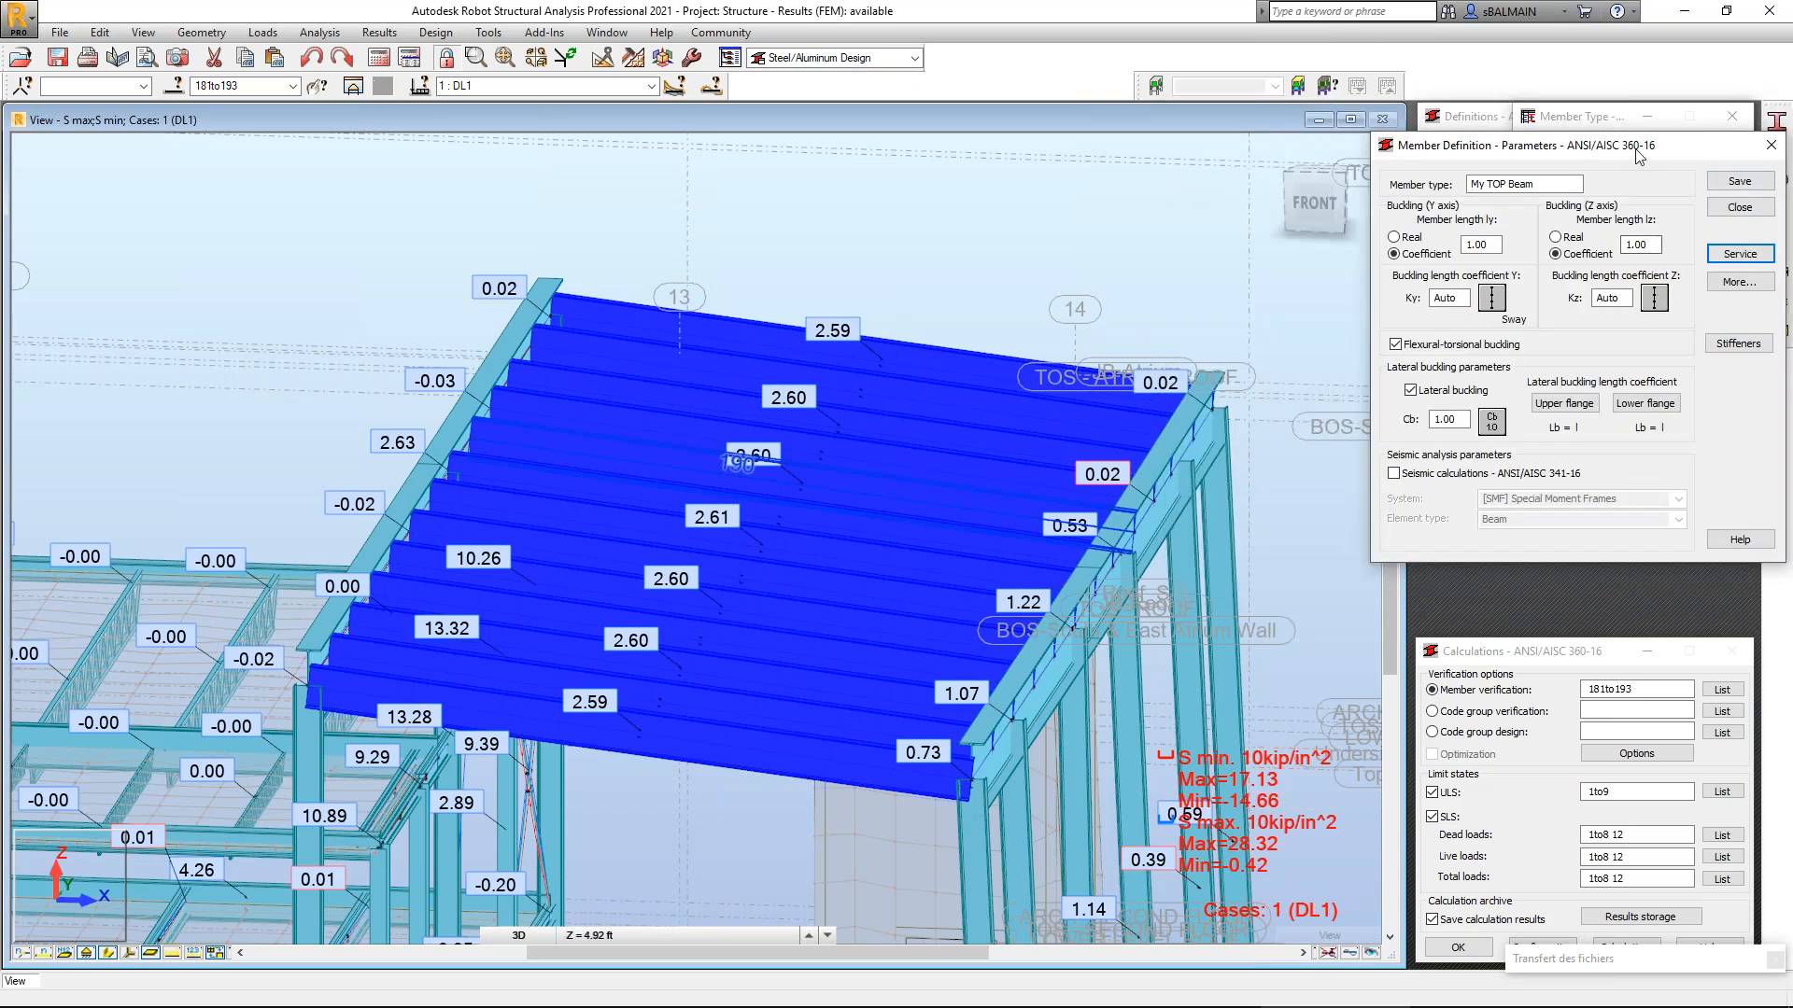
Open the lateral buckling Cb parameter options of the member type, consult their online help and move the help window aside.
left_click_drag(1611, 168, 1497, 222)
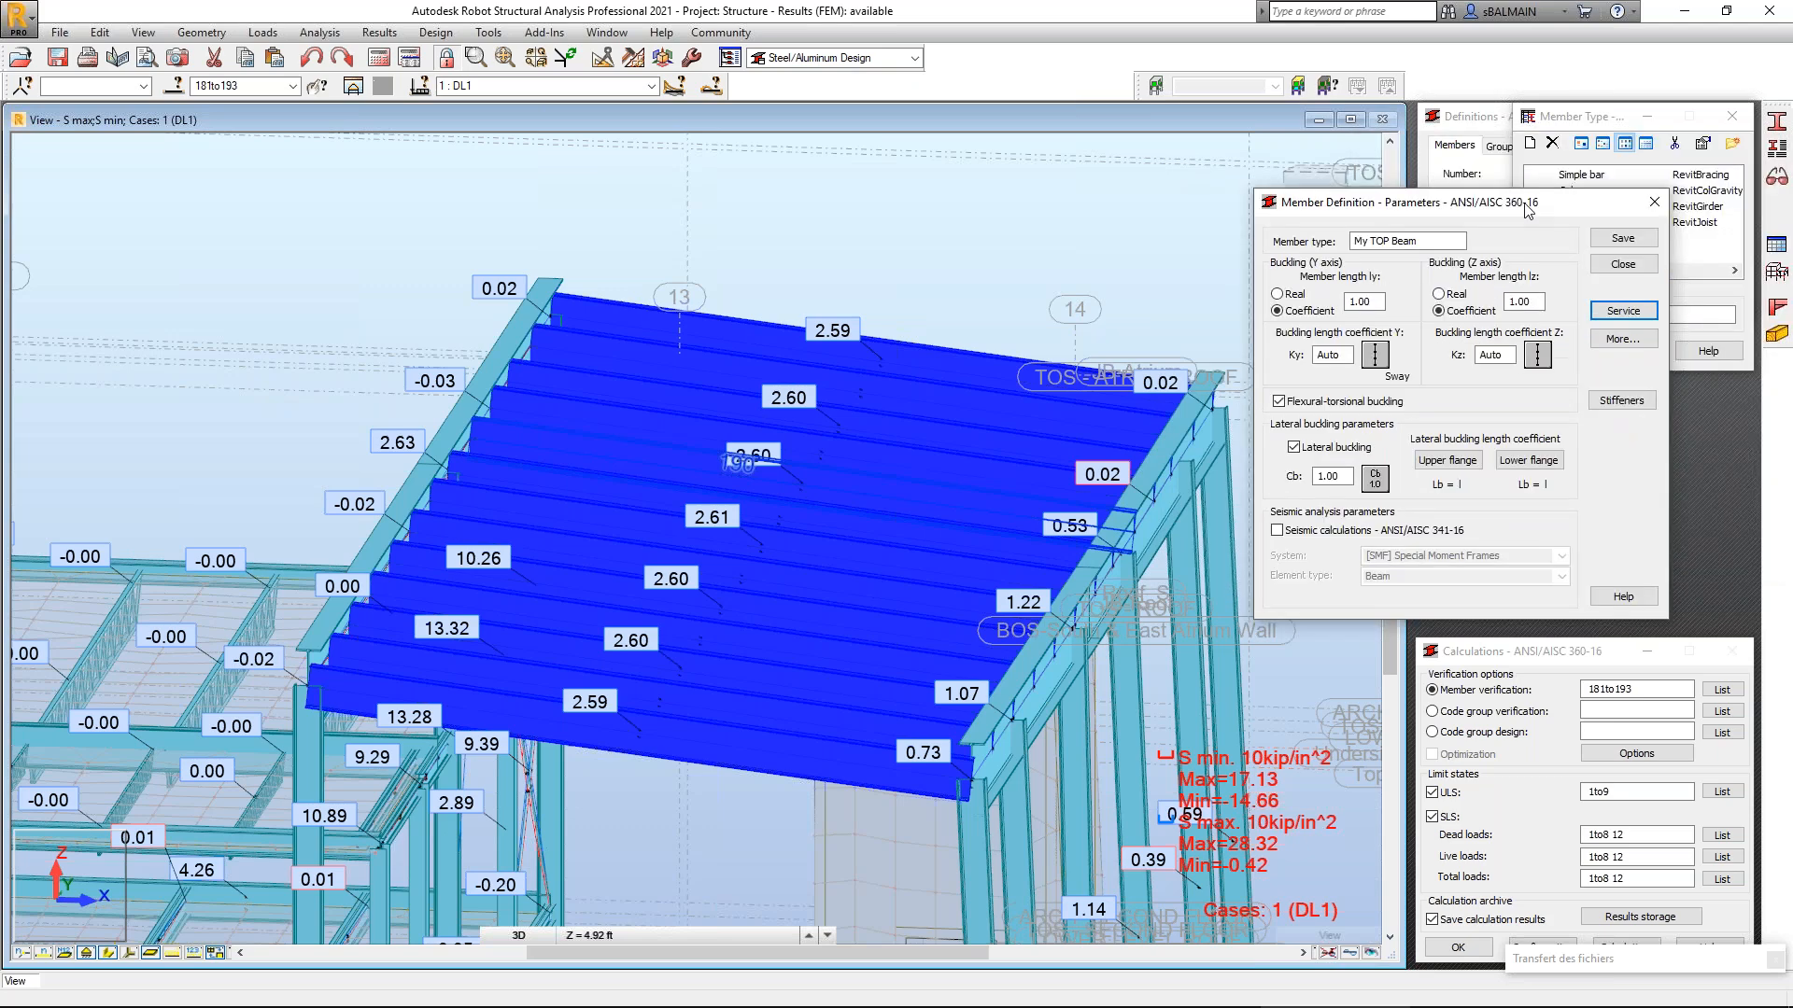
left_click(1372, 478)
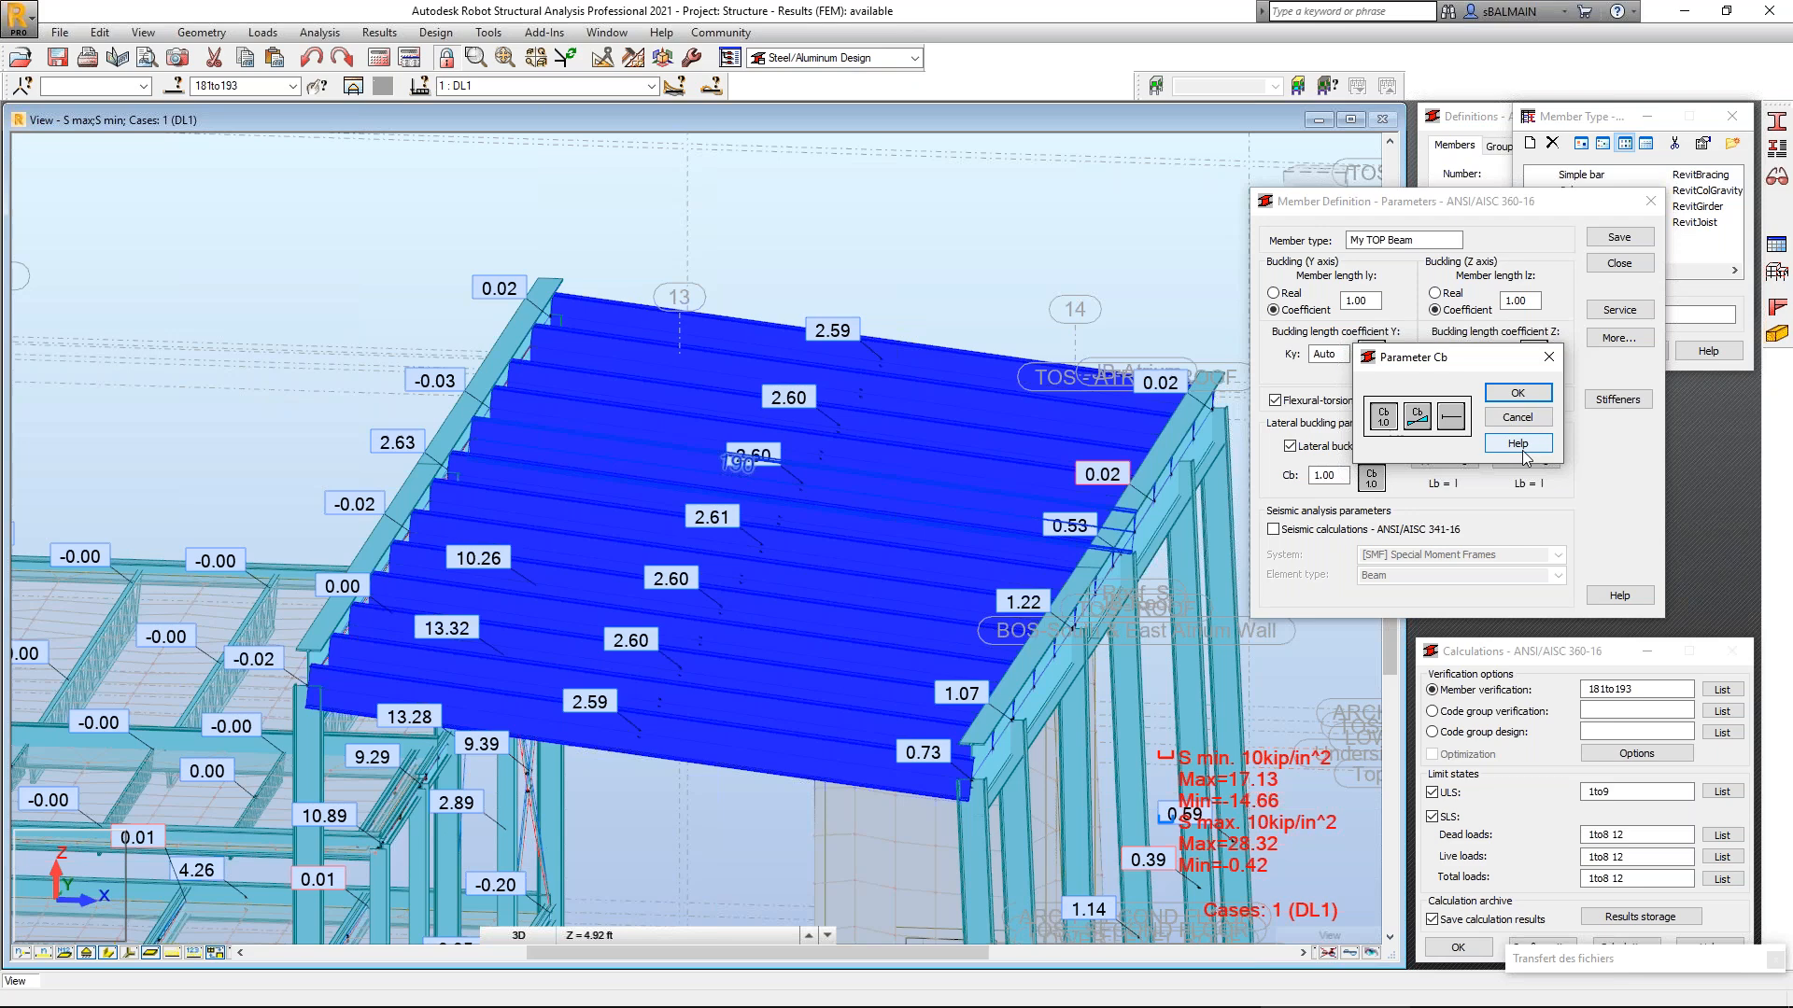
left_click(1522, 445)
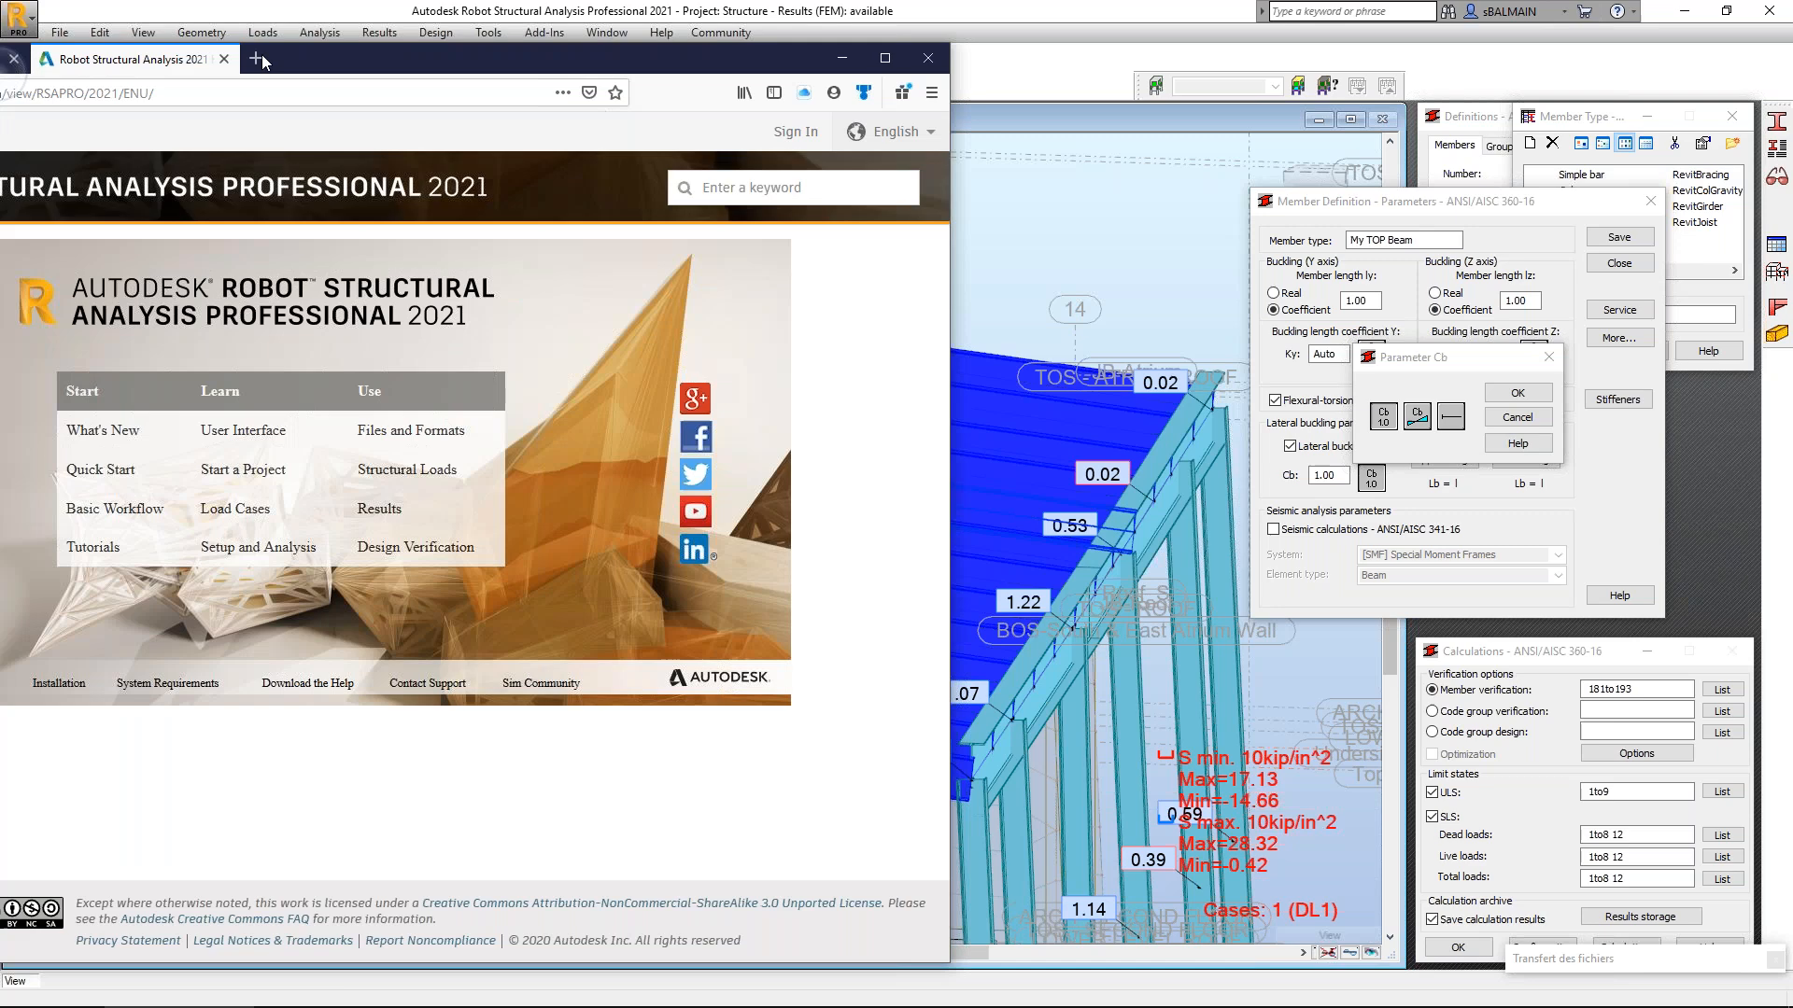
left_click_drag(262, 61, 0, 131)
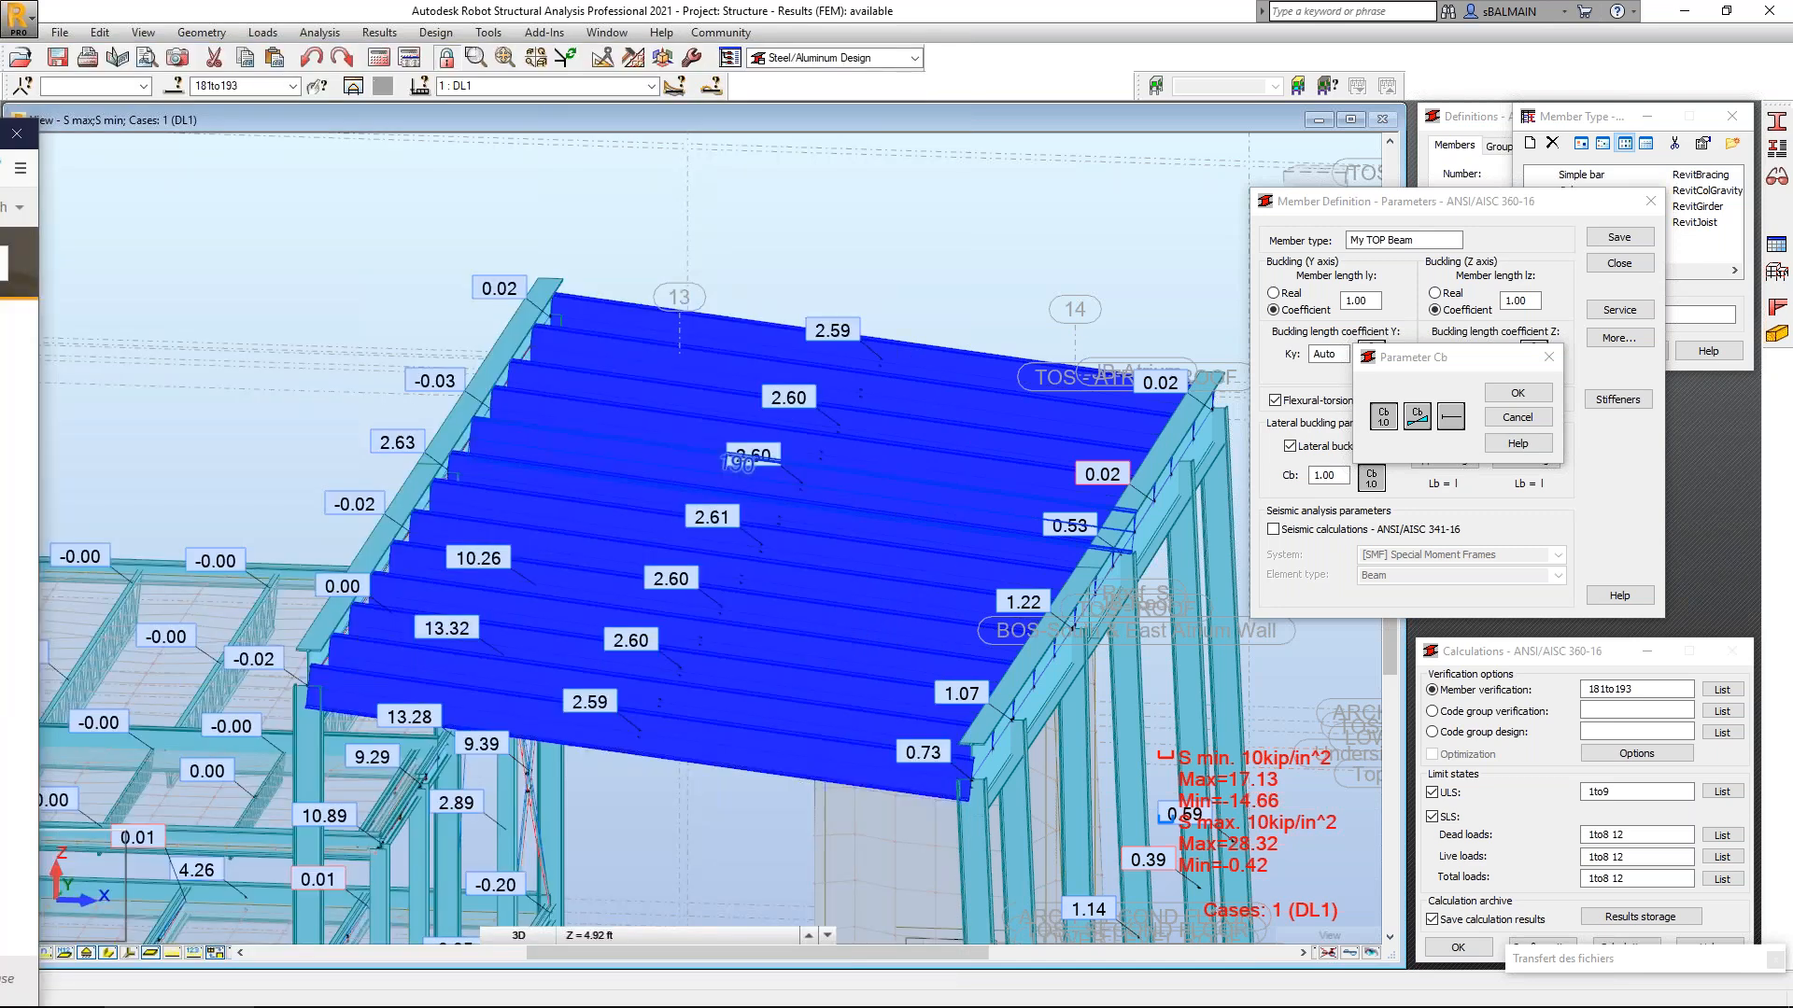
Close the Cb parameter, member definition and member type dialogs without changing the My TOP Beam type.
left_click(1549, 358)
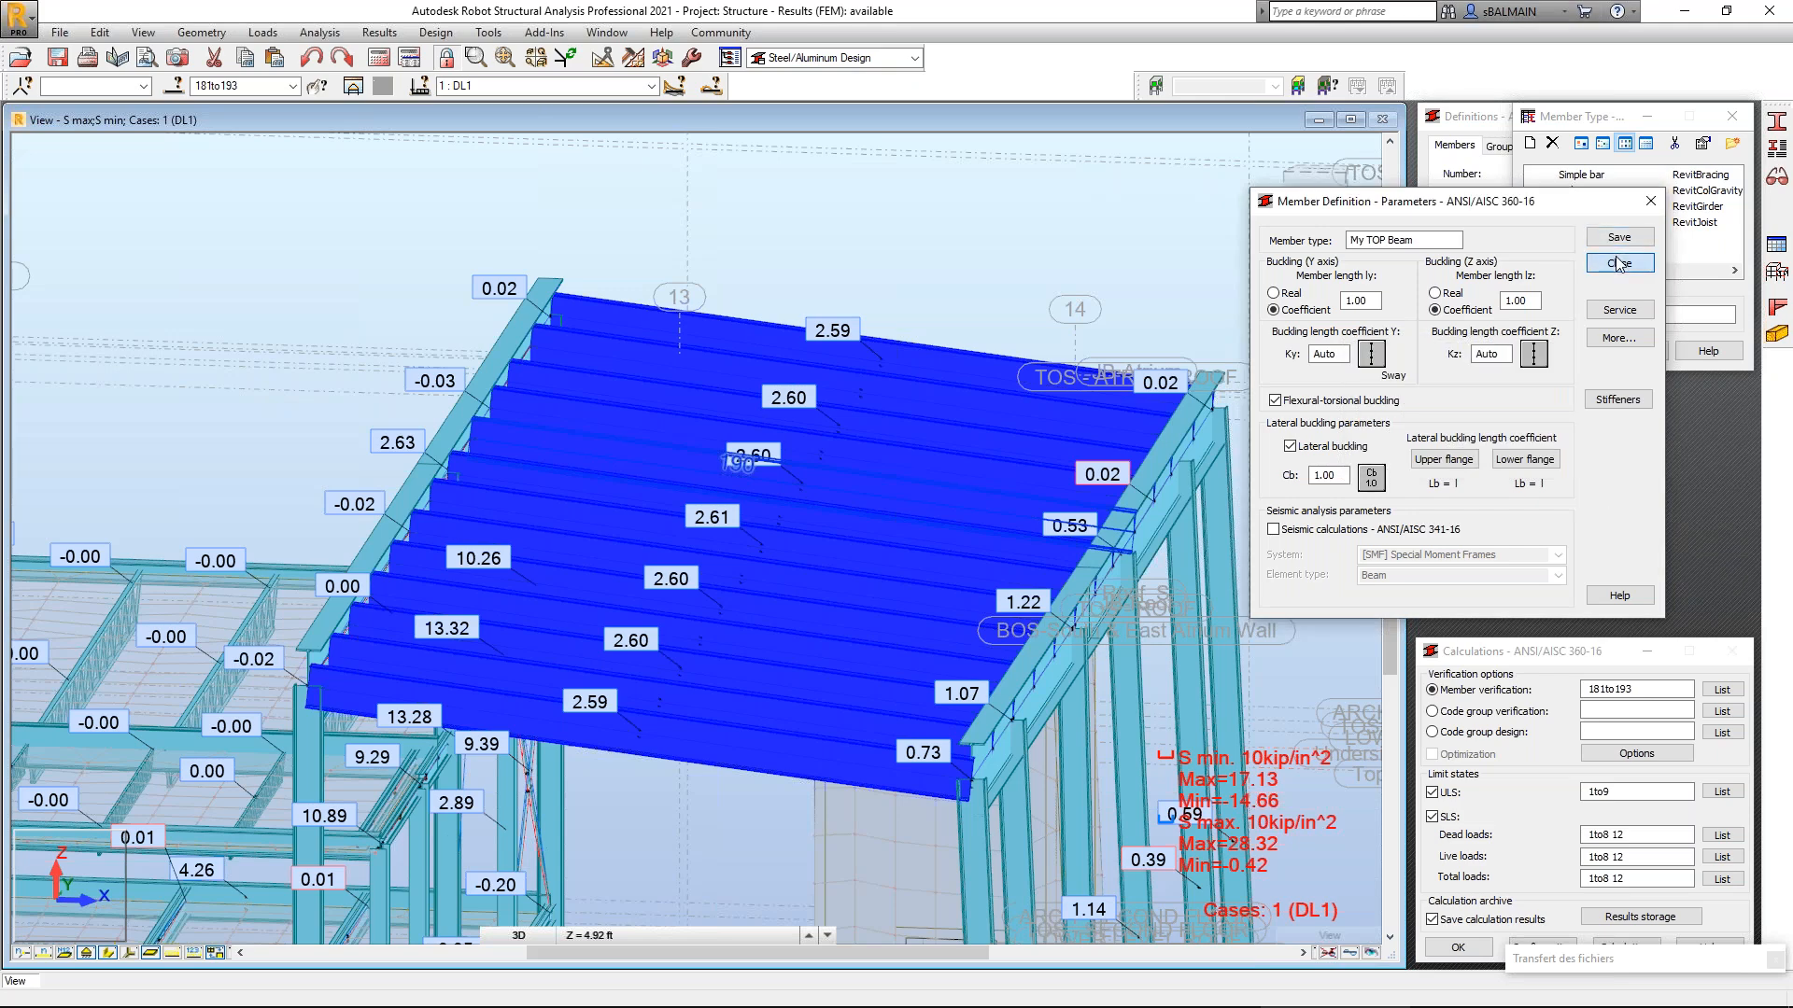
left_click(1618, 263)
left_click(1582, 354)
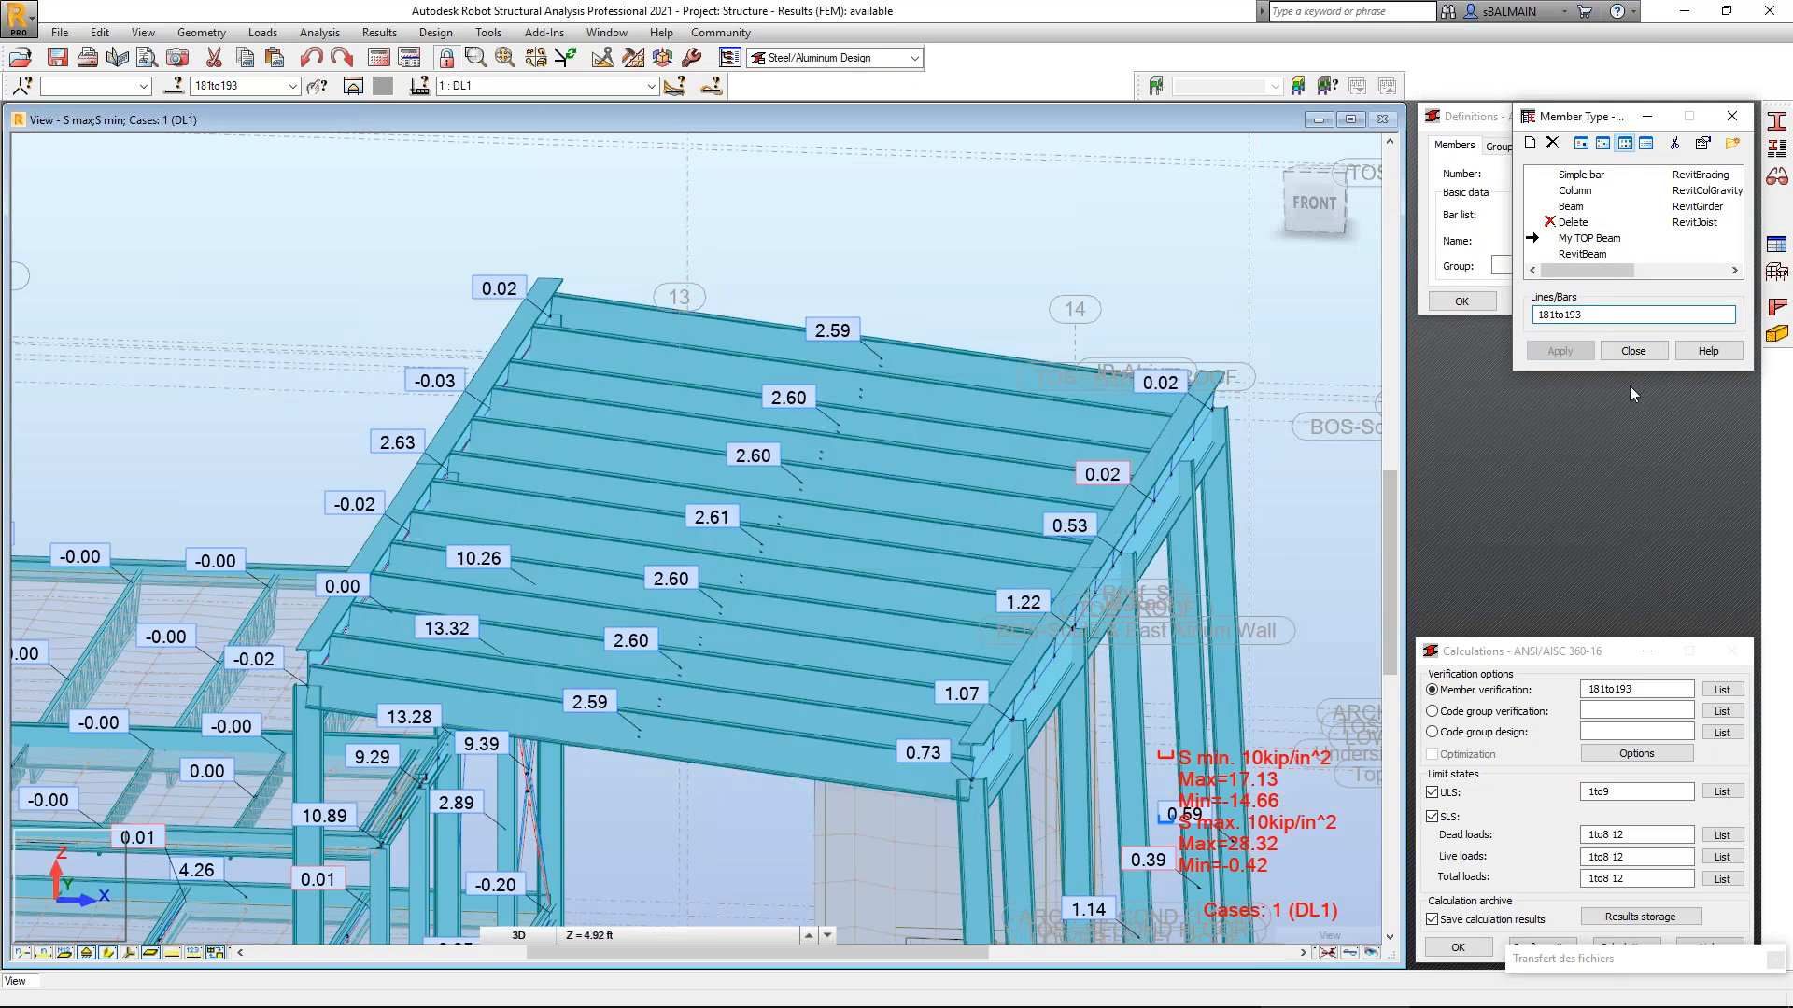
left_click(1634, 351)
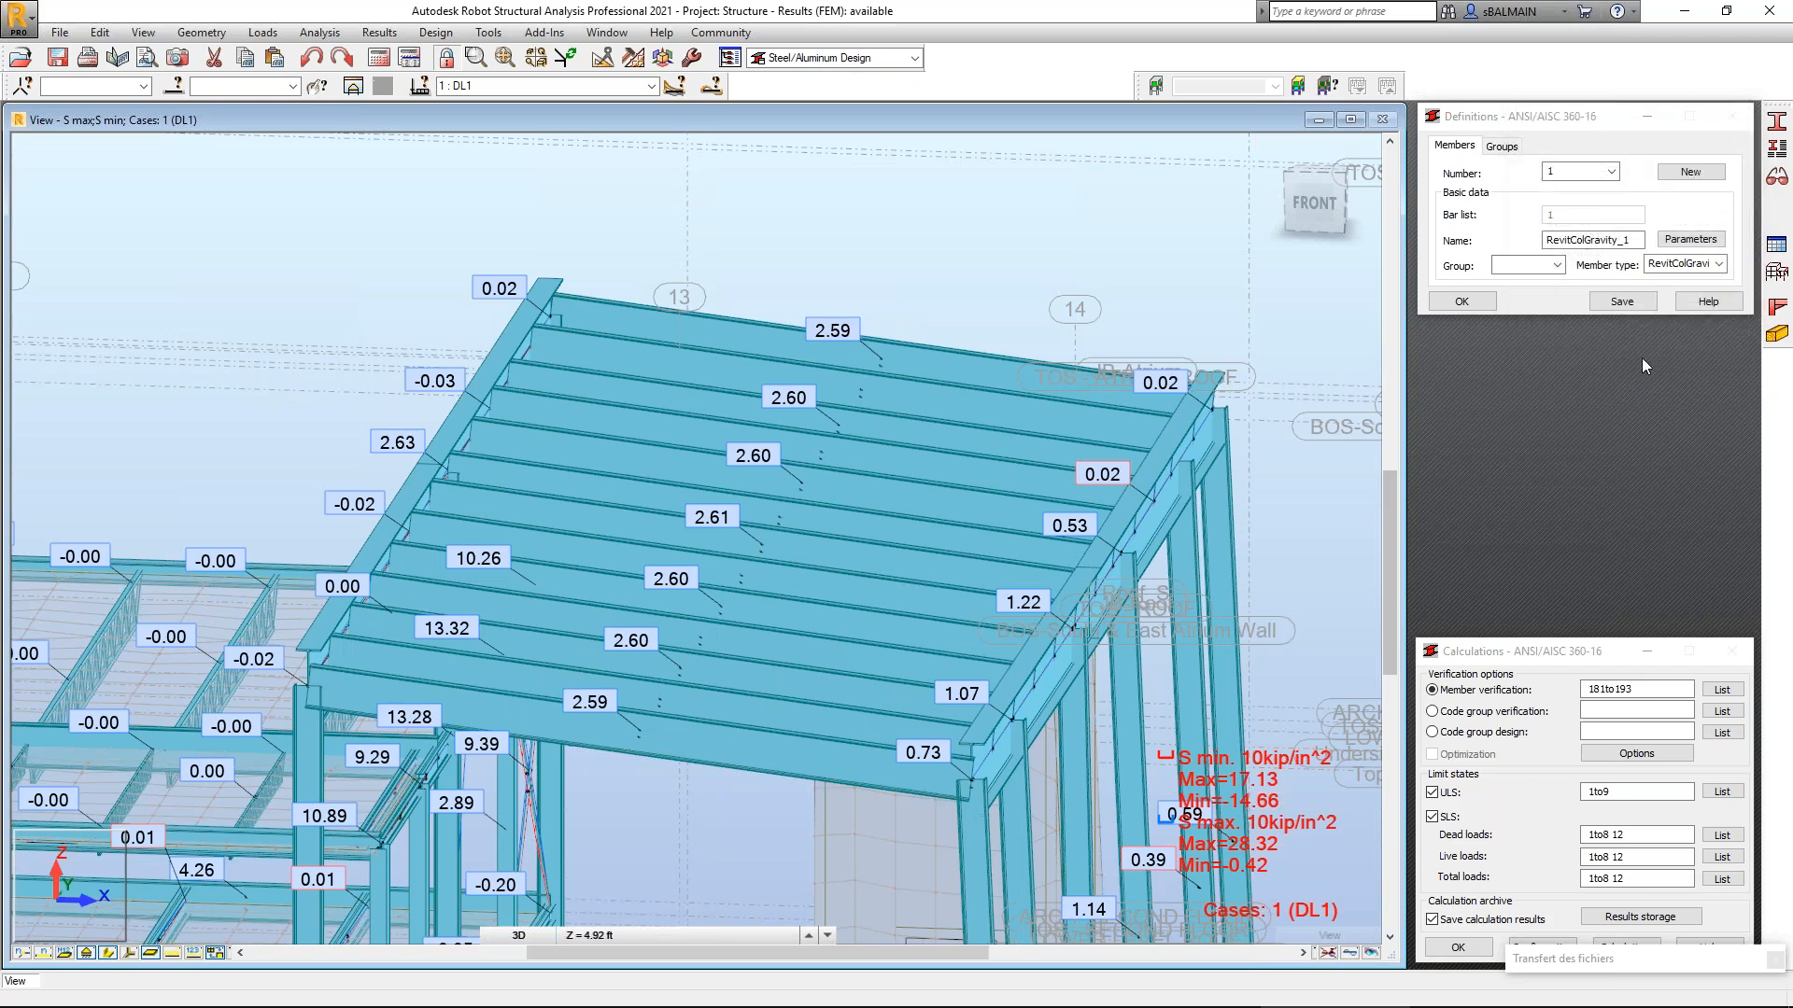
Clear the member verification list and refill it with the sloped roof beams 181to193.
double_click(1649, 690)
key("BackSpace")
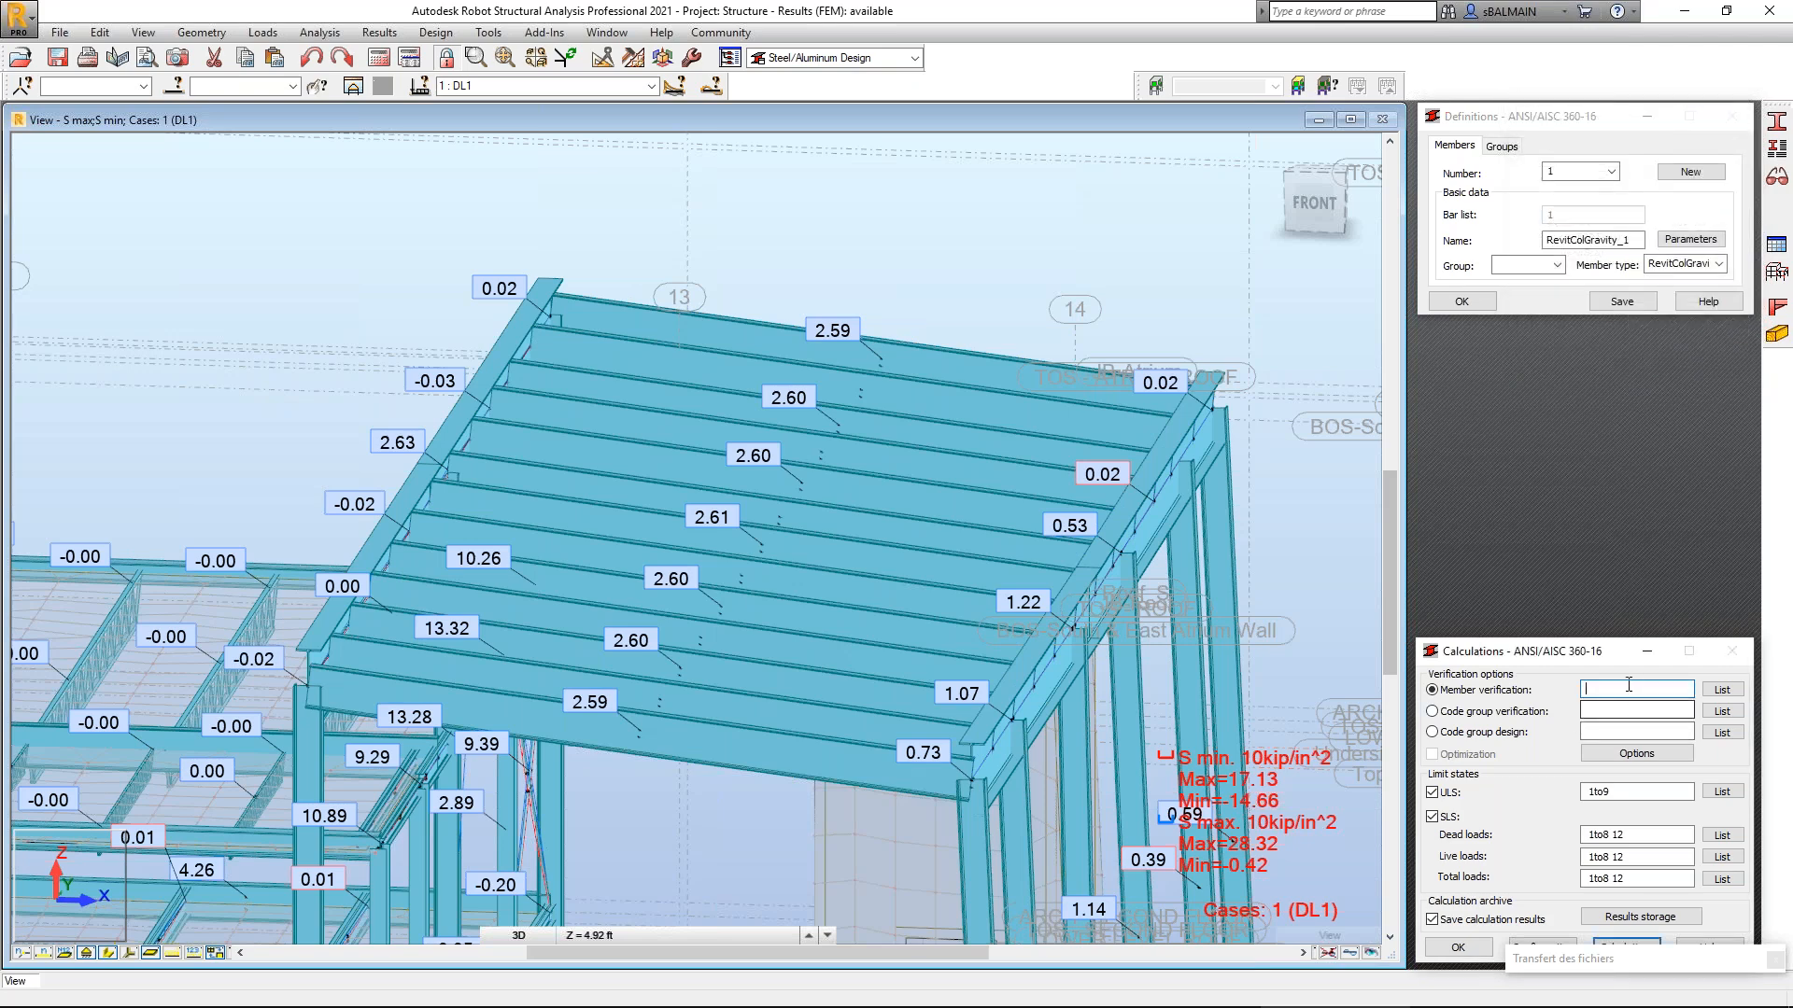
left_click(478, 535)
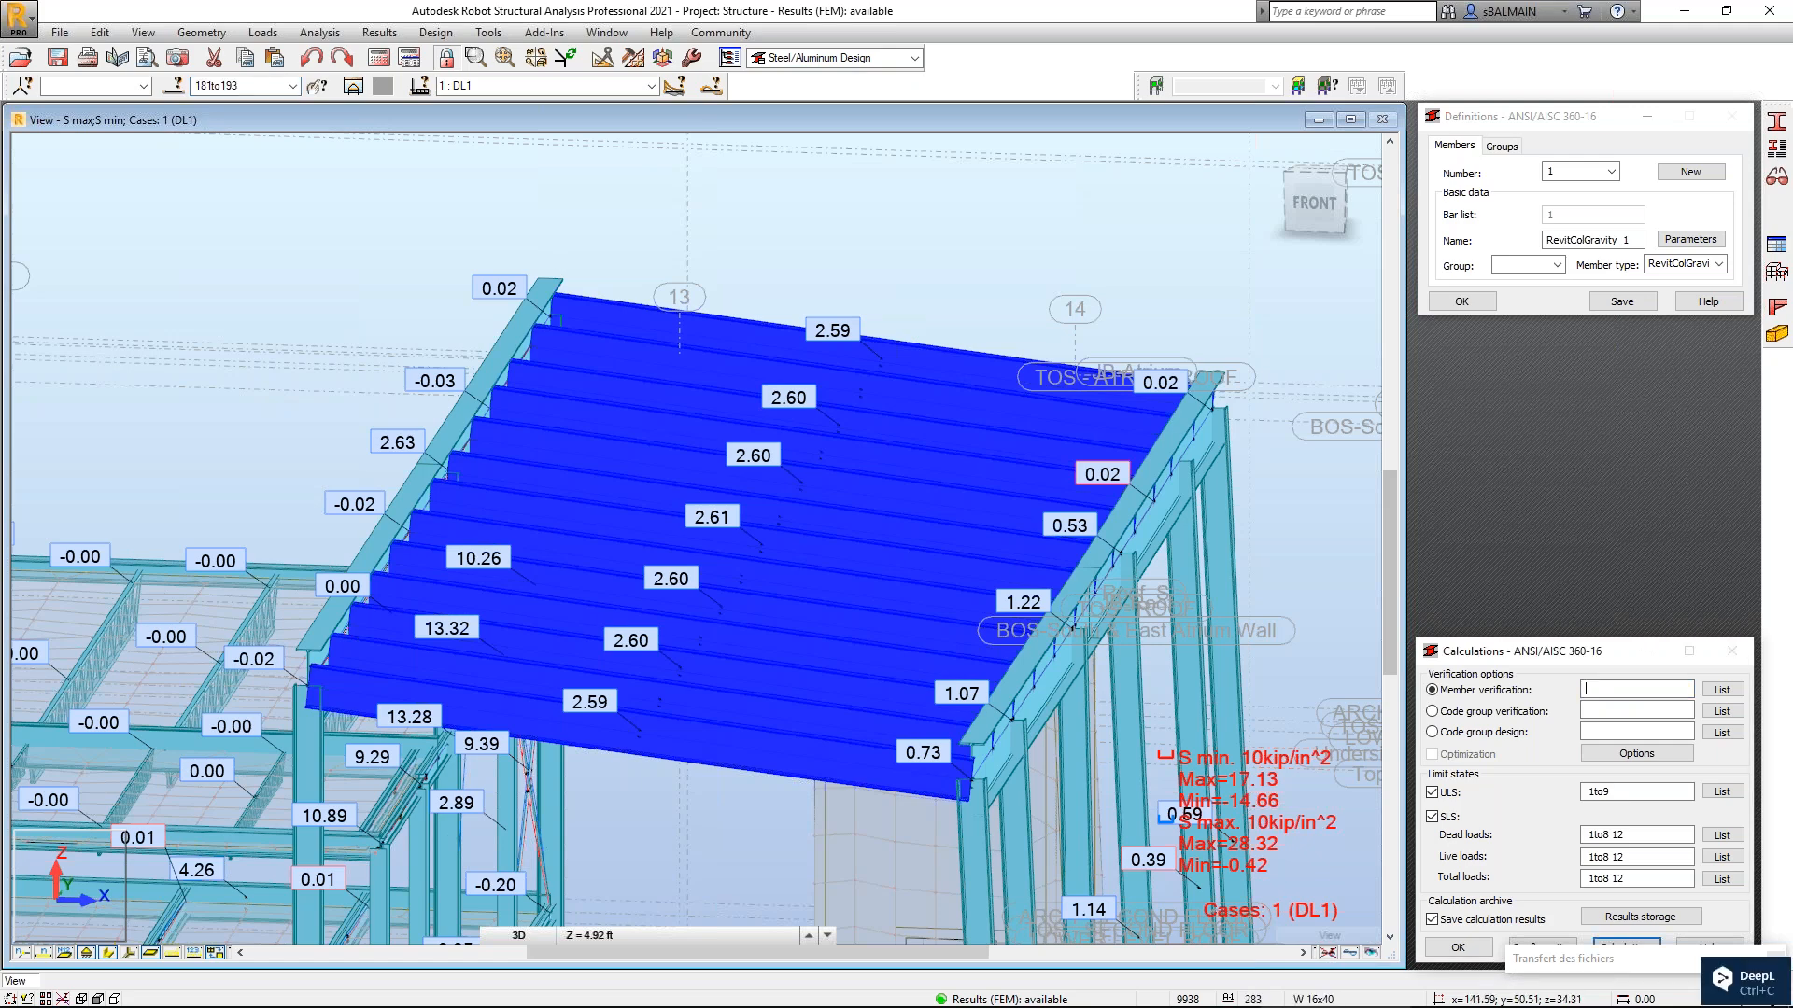
Set the ULS limit state to load combination 9 by choosing the ULS combinations as its case list.
left_click(1721, 791)
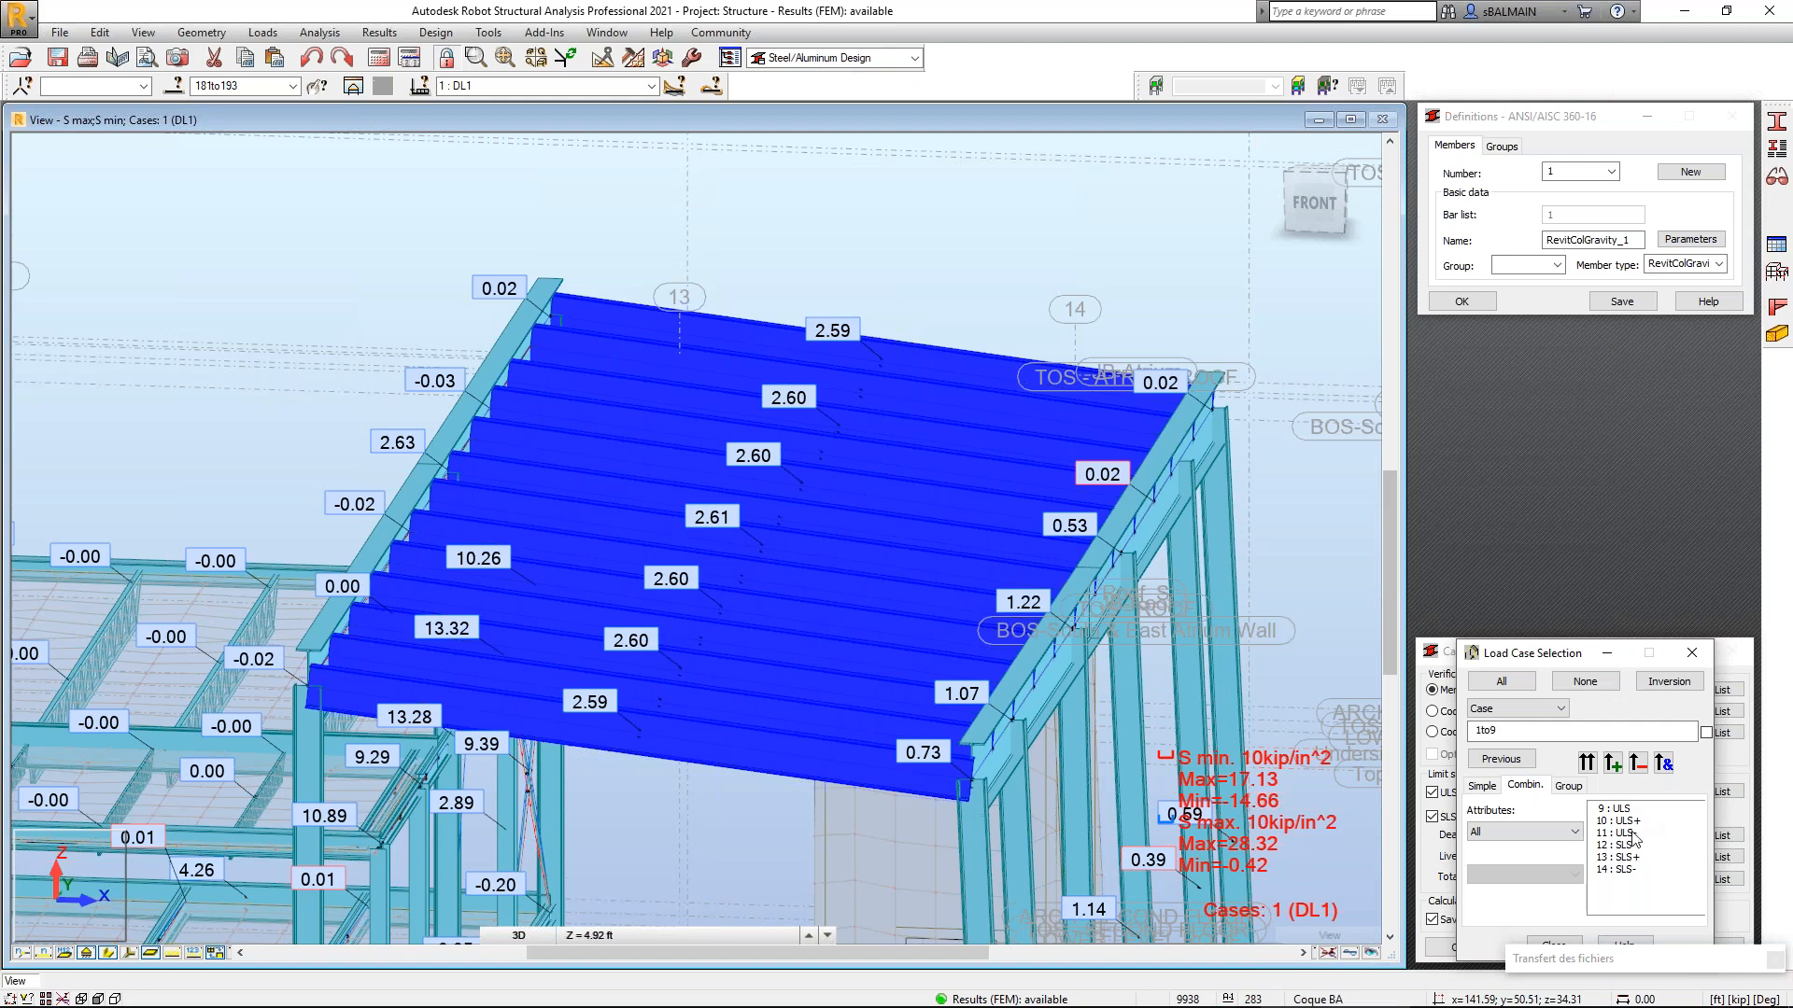
left_click_drag(1630, 811, 1641, 834)
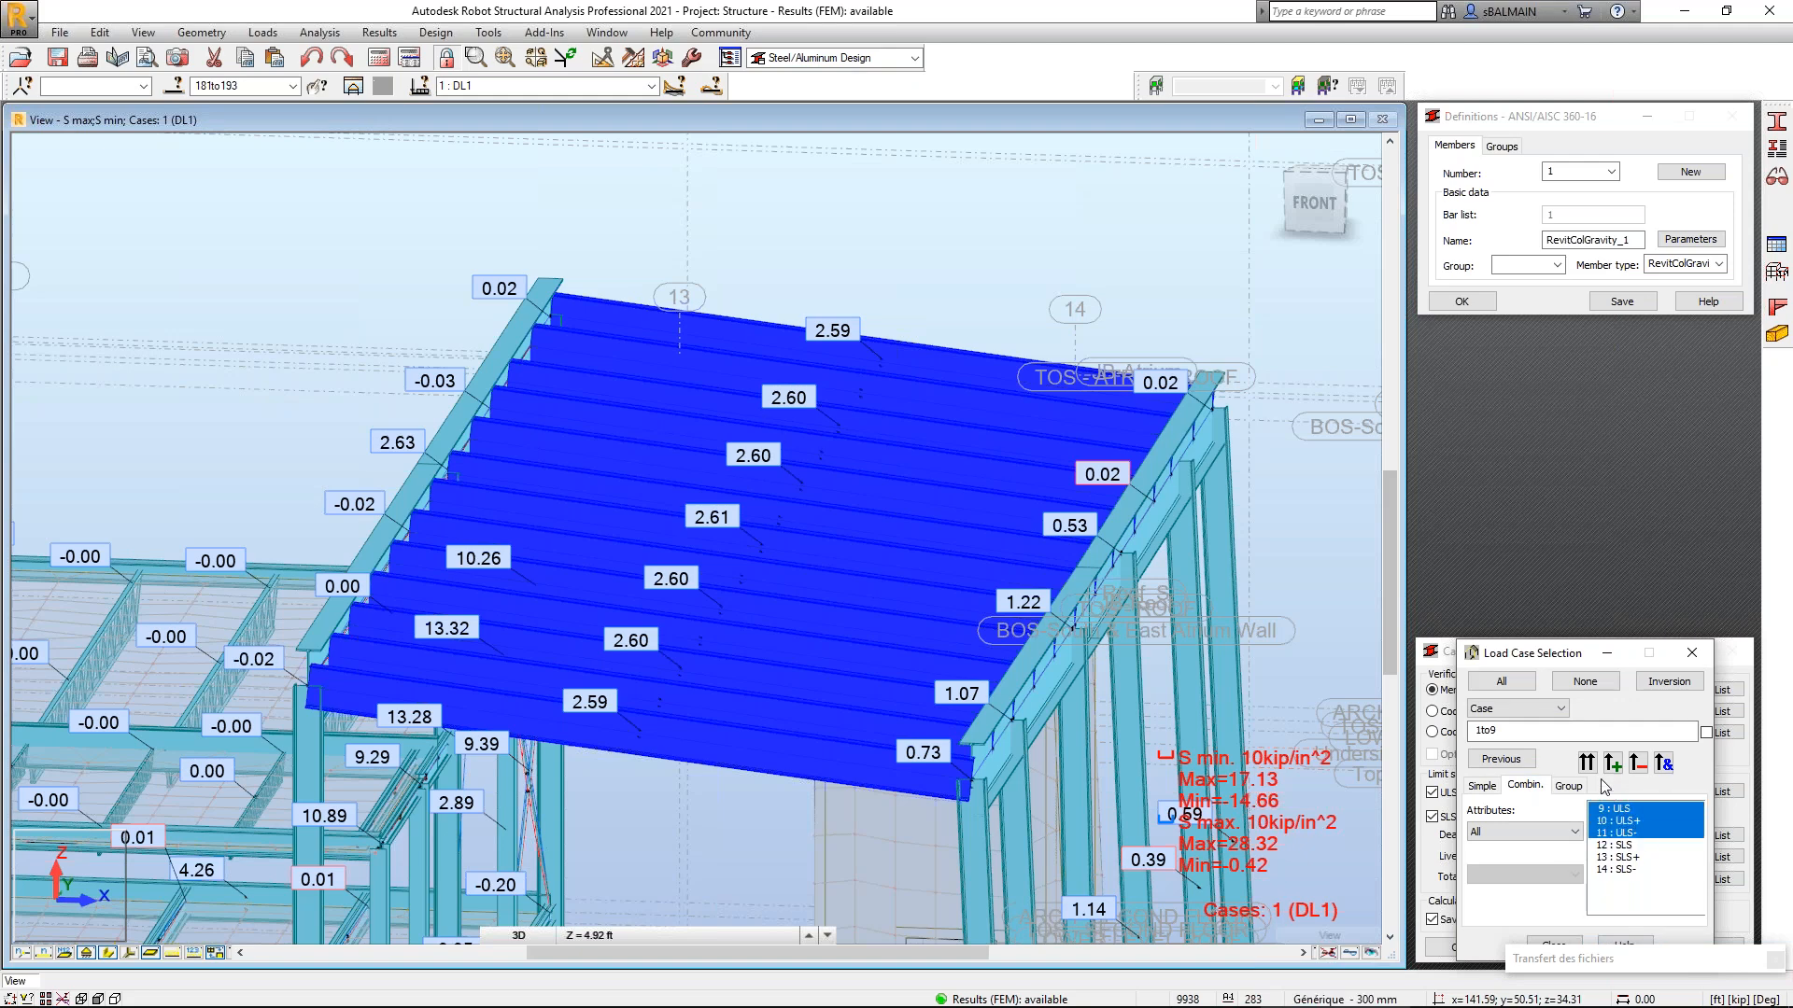
left_click(1590, 772)
left_click(1554, 942)
Set the SLS dead loads to case 1 (DL1) and the live loads to case 2.
left_click(1723, 792)
left_click(1595, 770)
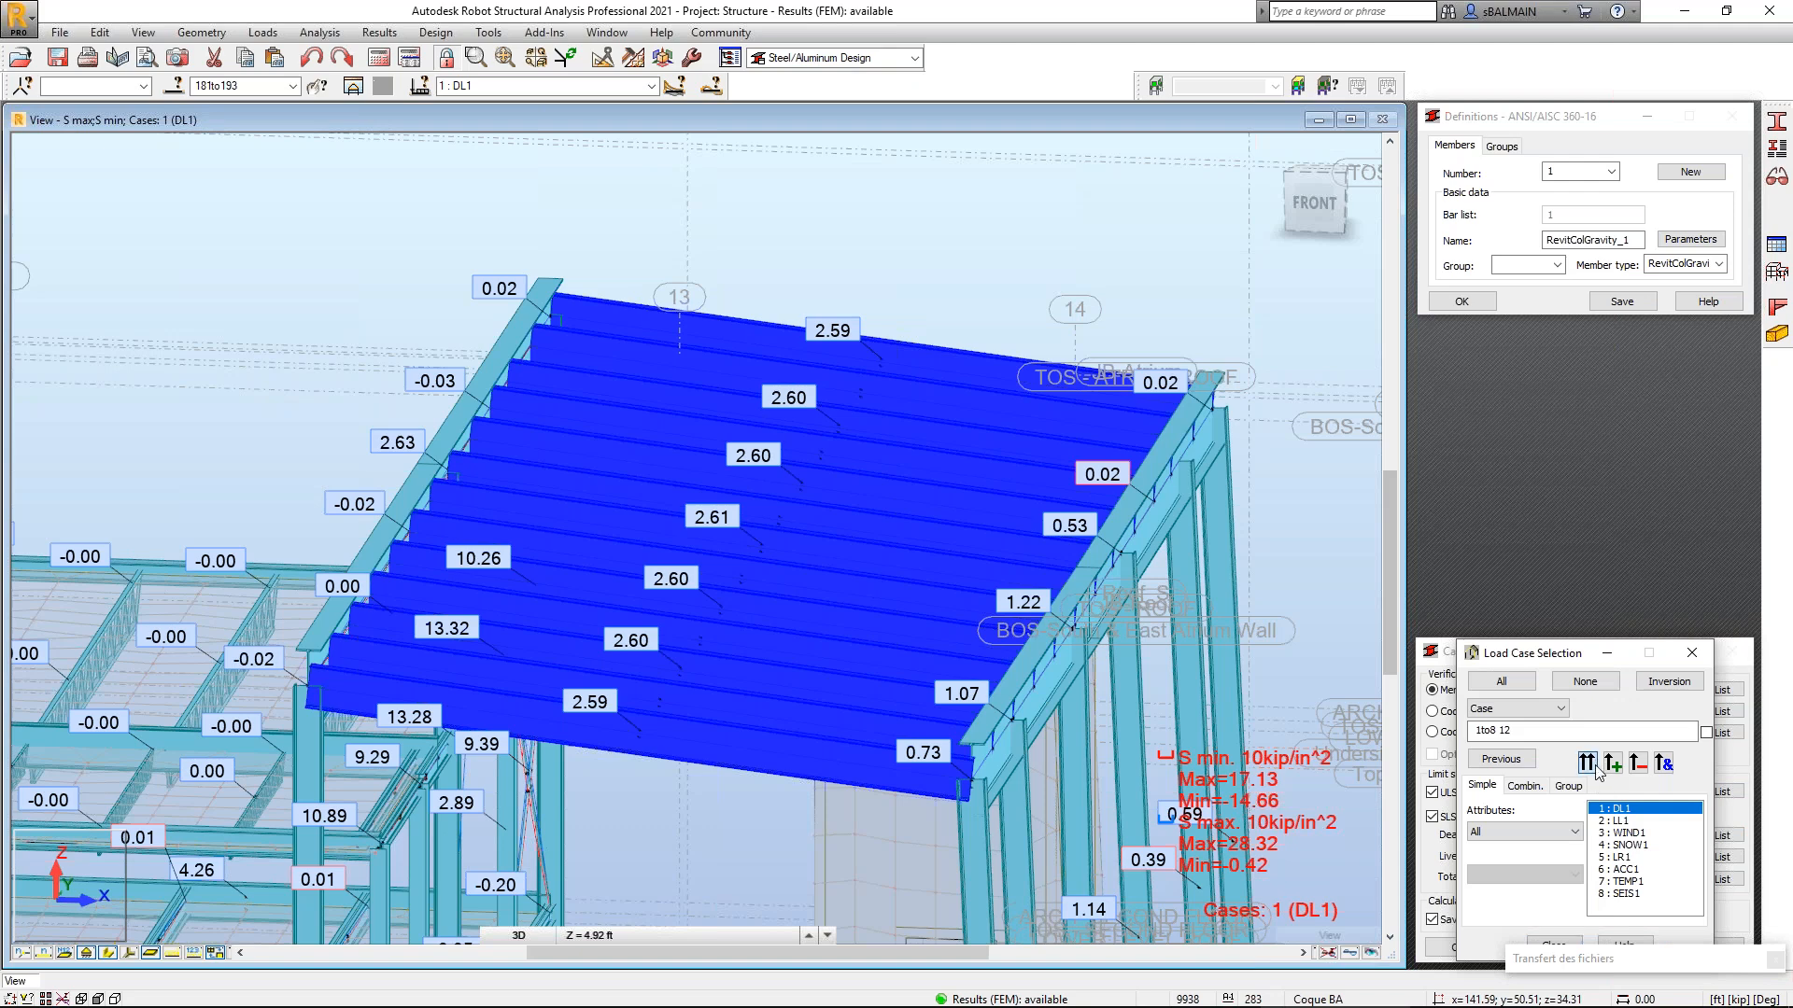
left_click(1596, 769)
left_click_drag(1550, 651, 1503, 541)
left_click(1509, 838)
left_click(1722, 857)
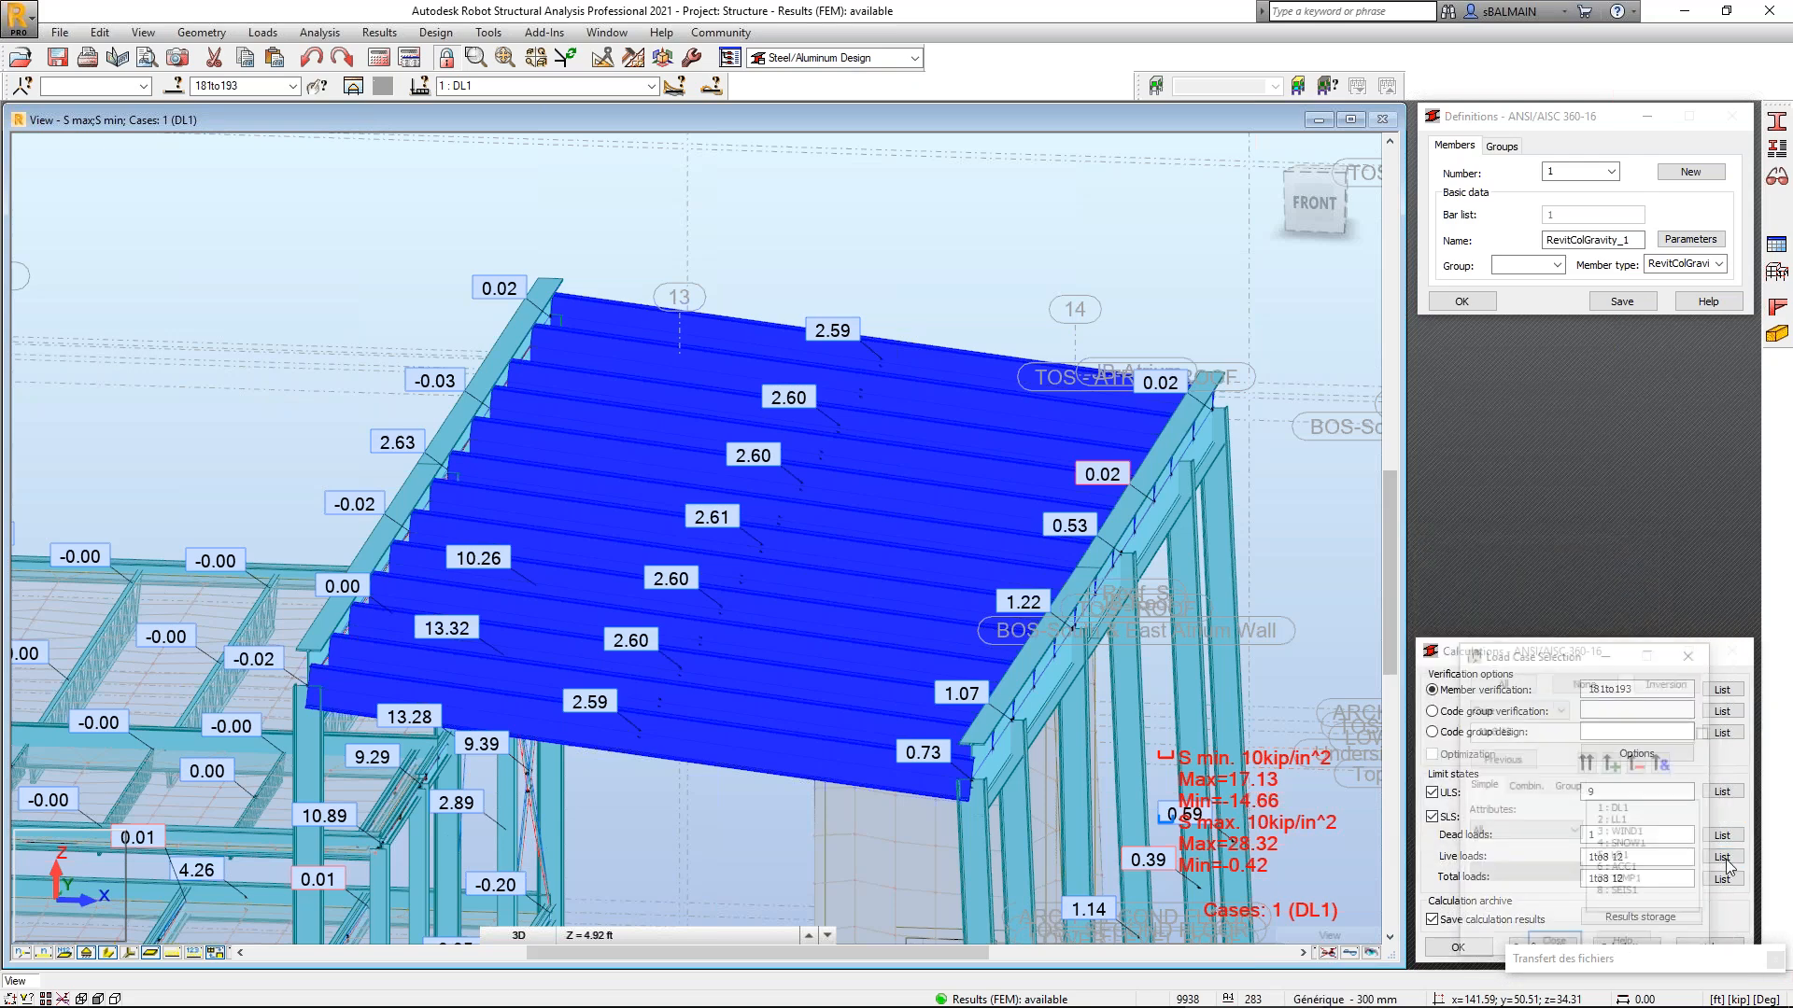
left_click(1561, 939)
Set the SLS total loads to combination 12 by choosing the combinations as its case list.
left_click(1722, 879)
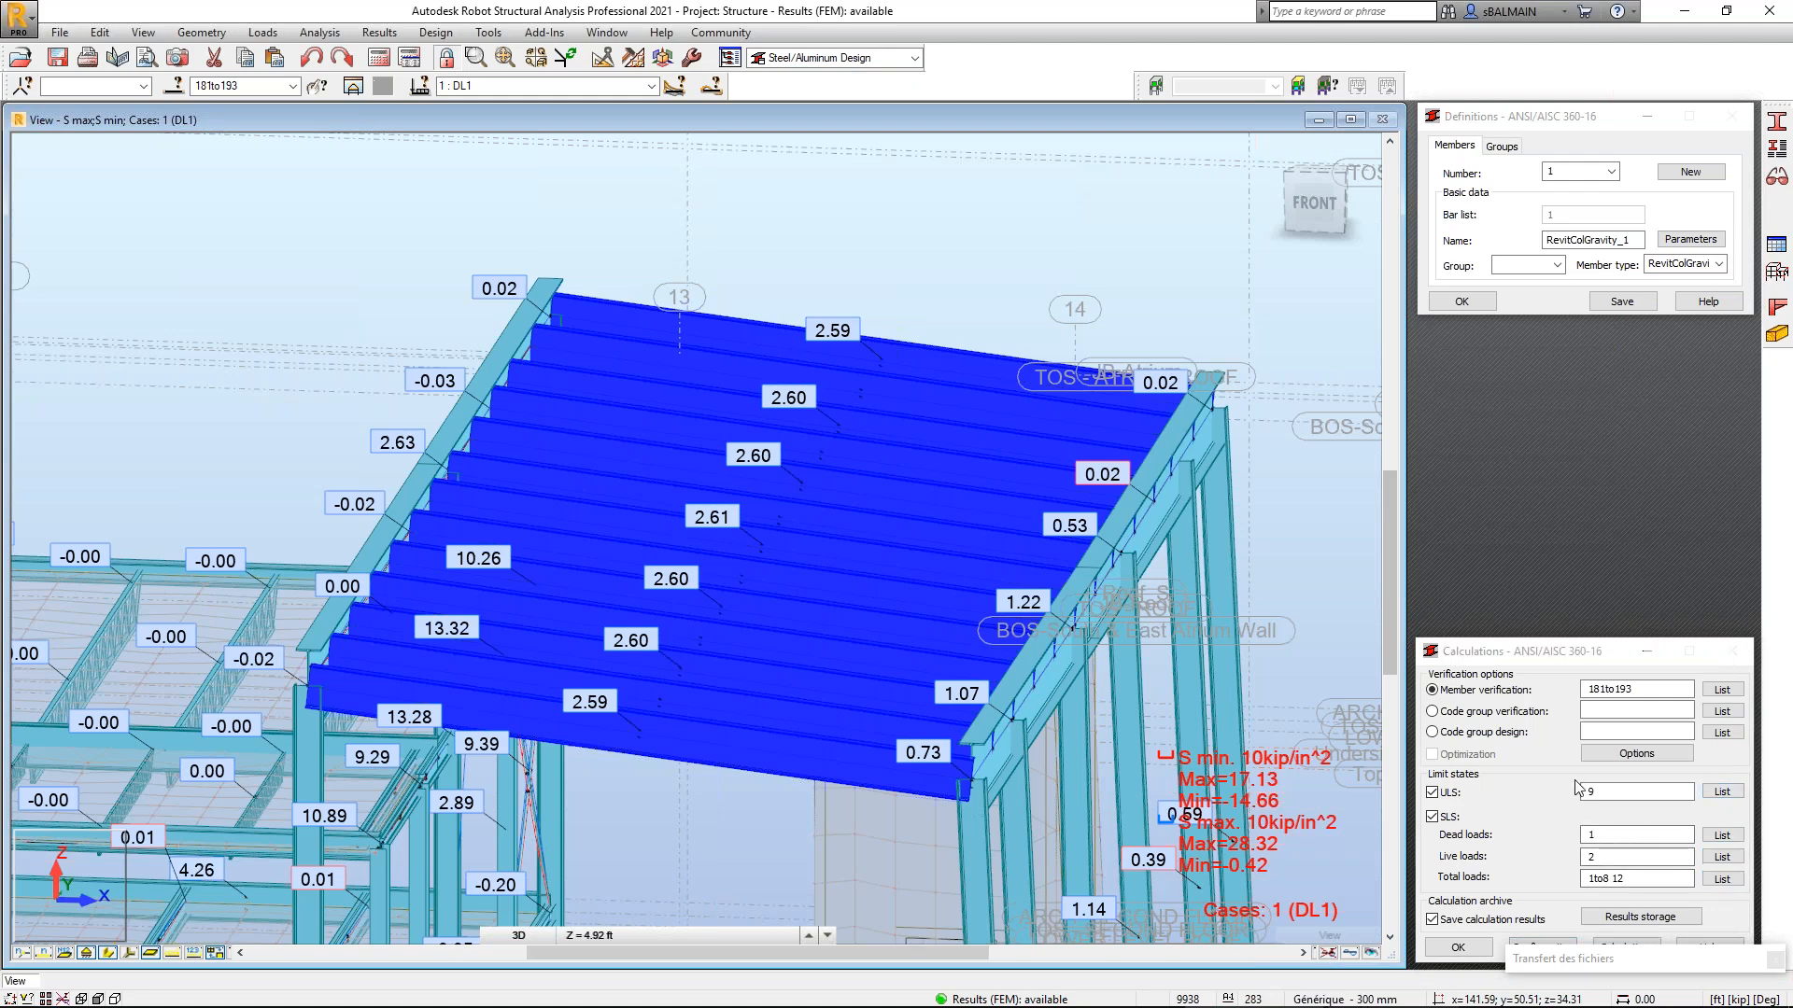
left_click(1529, 787)
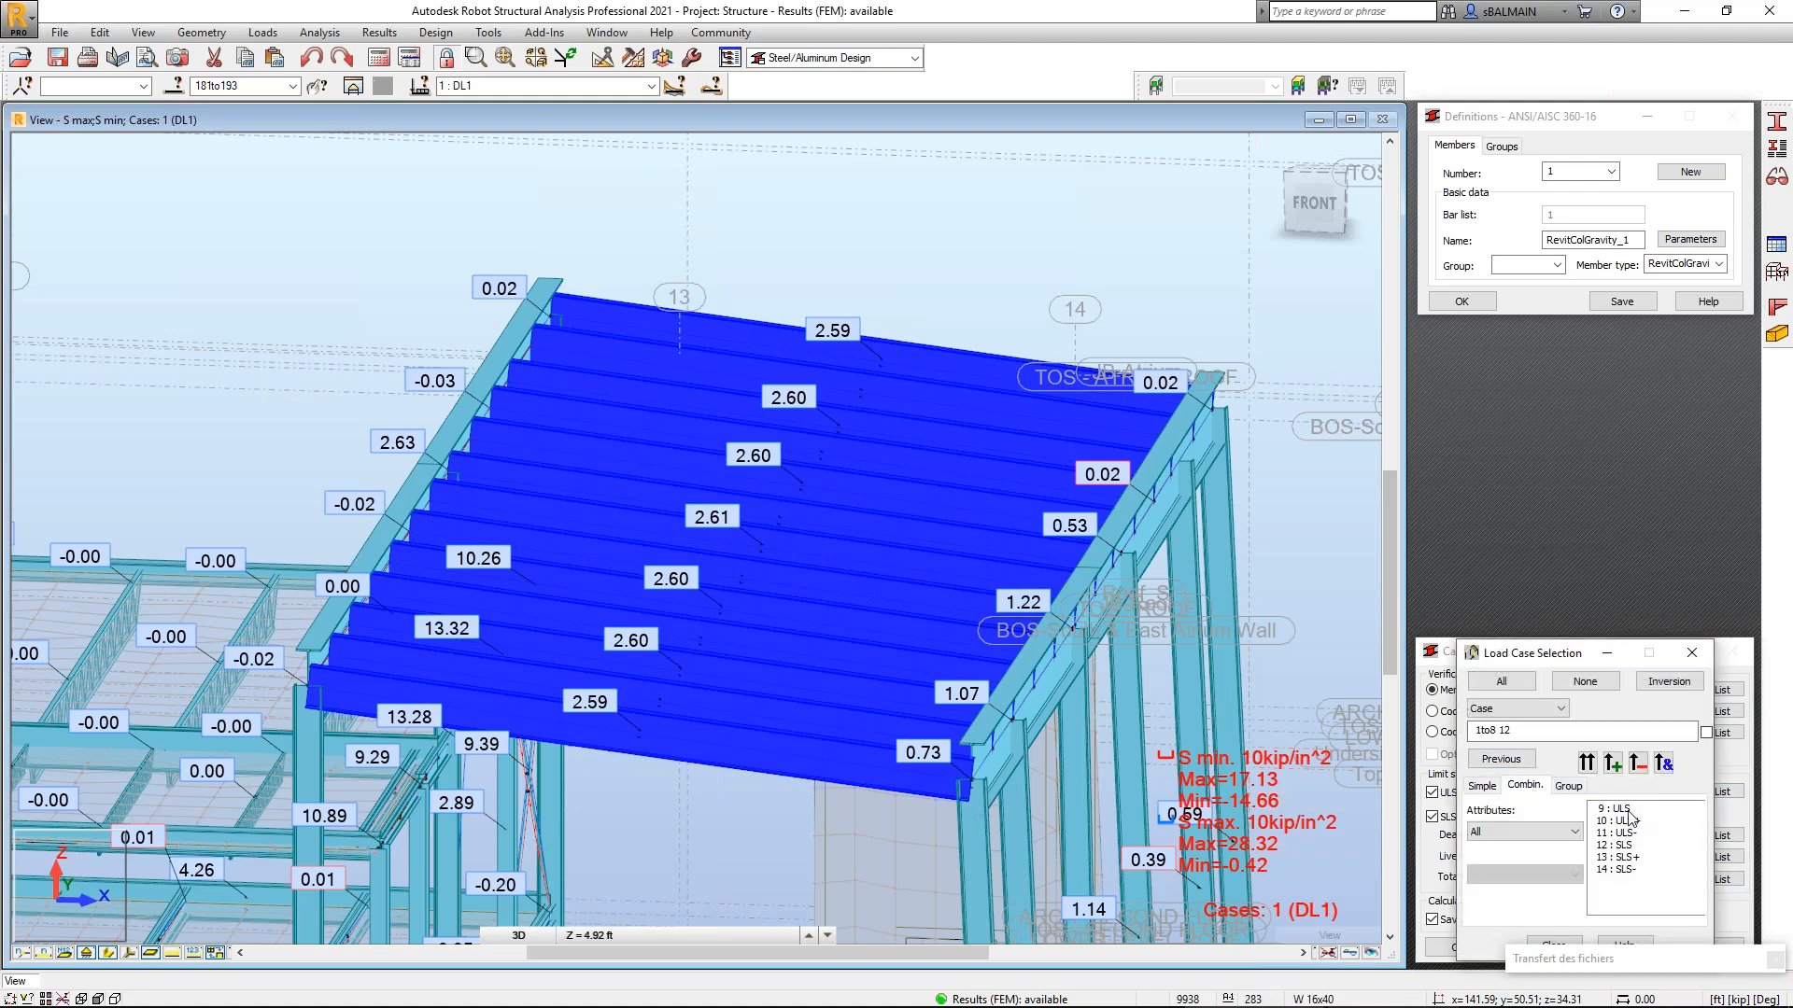
left_click_drag(1634, 809, 1629, 898)
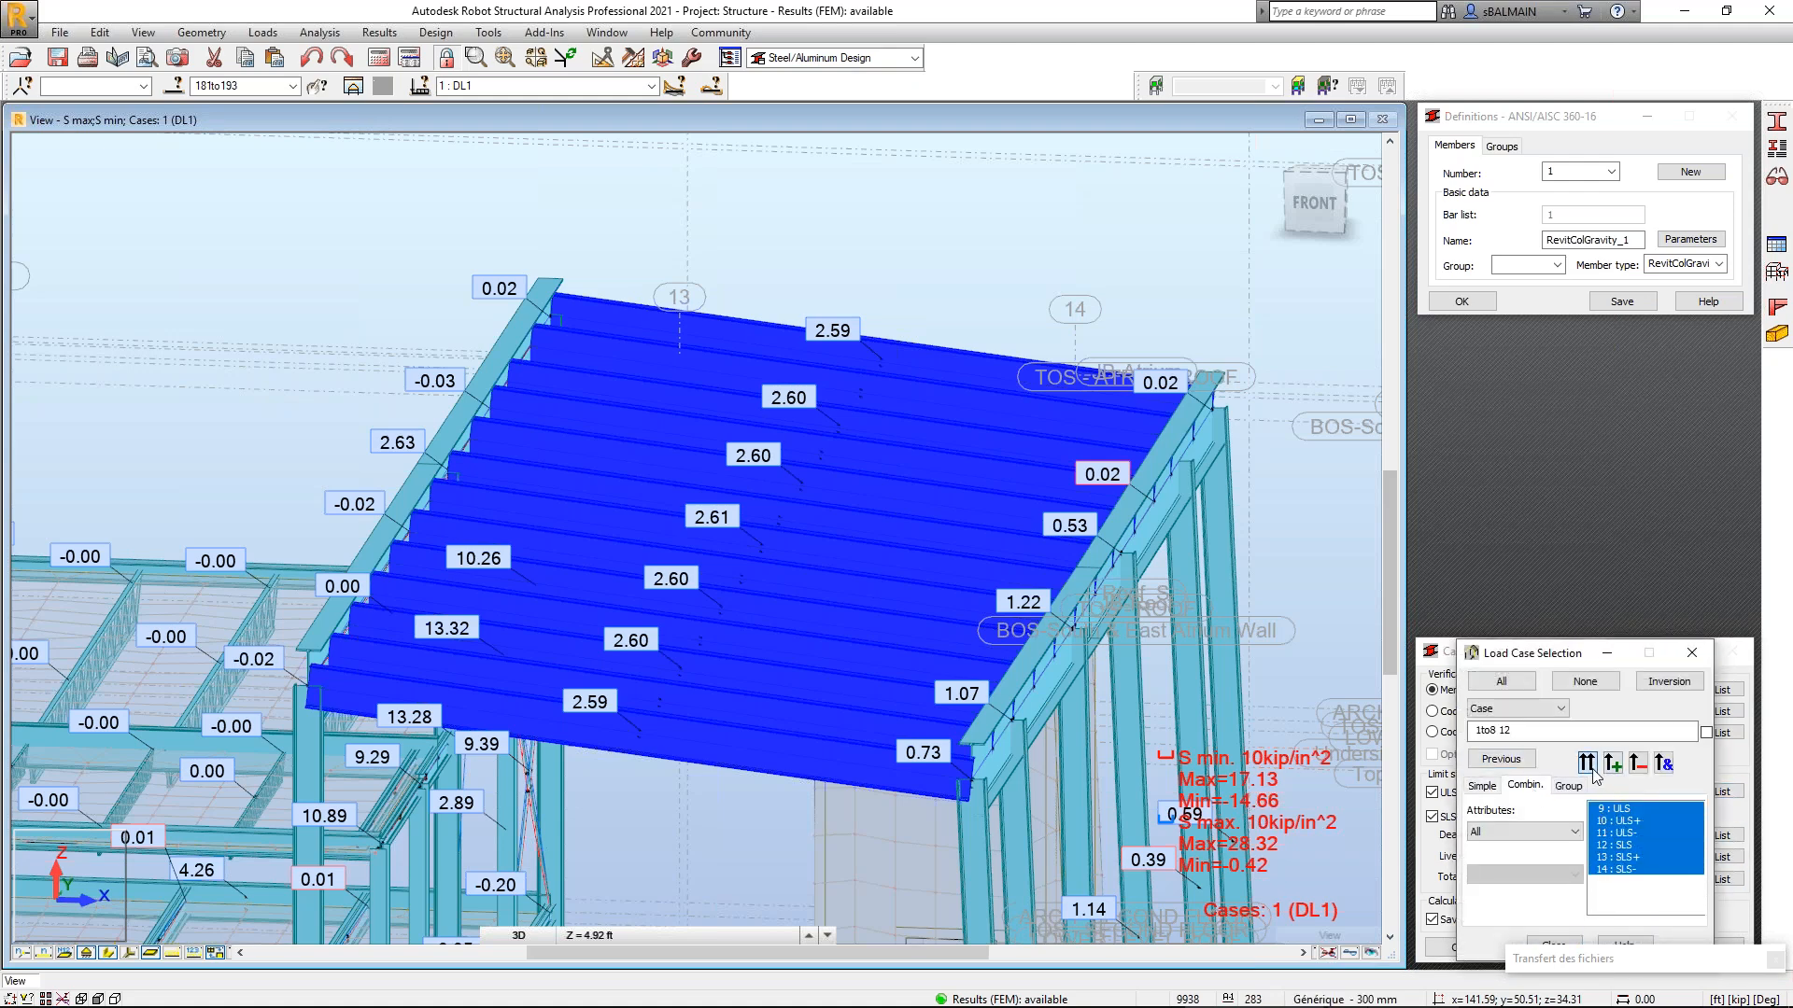
left_click(1590, 769)
left_click(1692, 653)
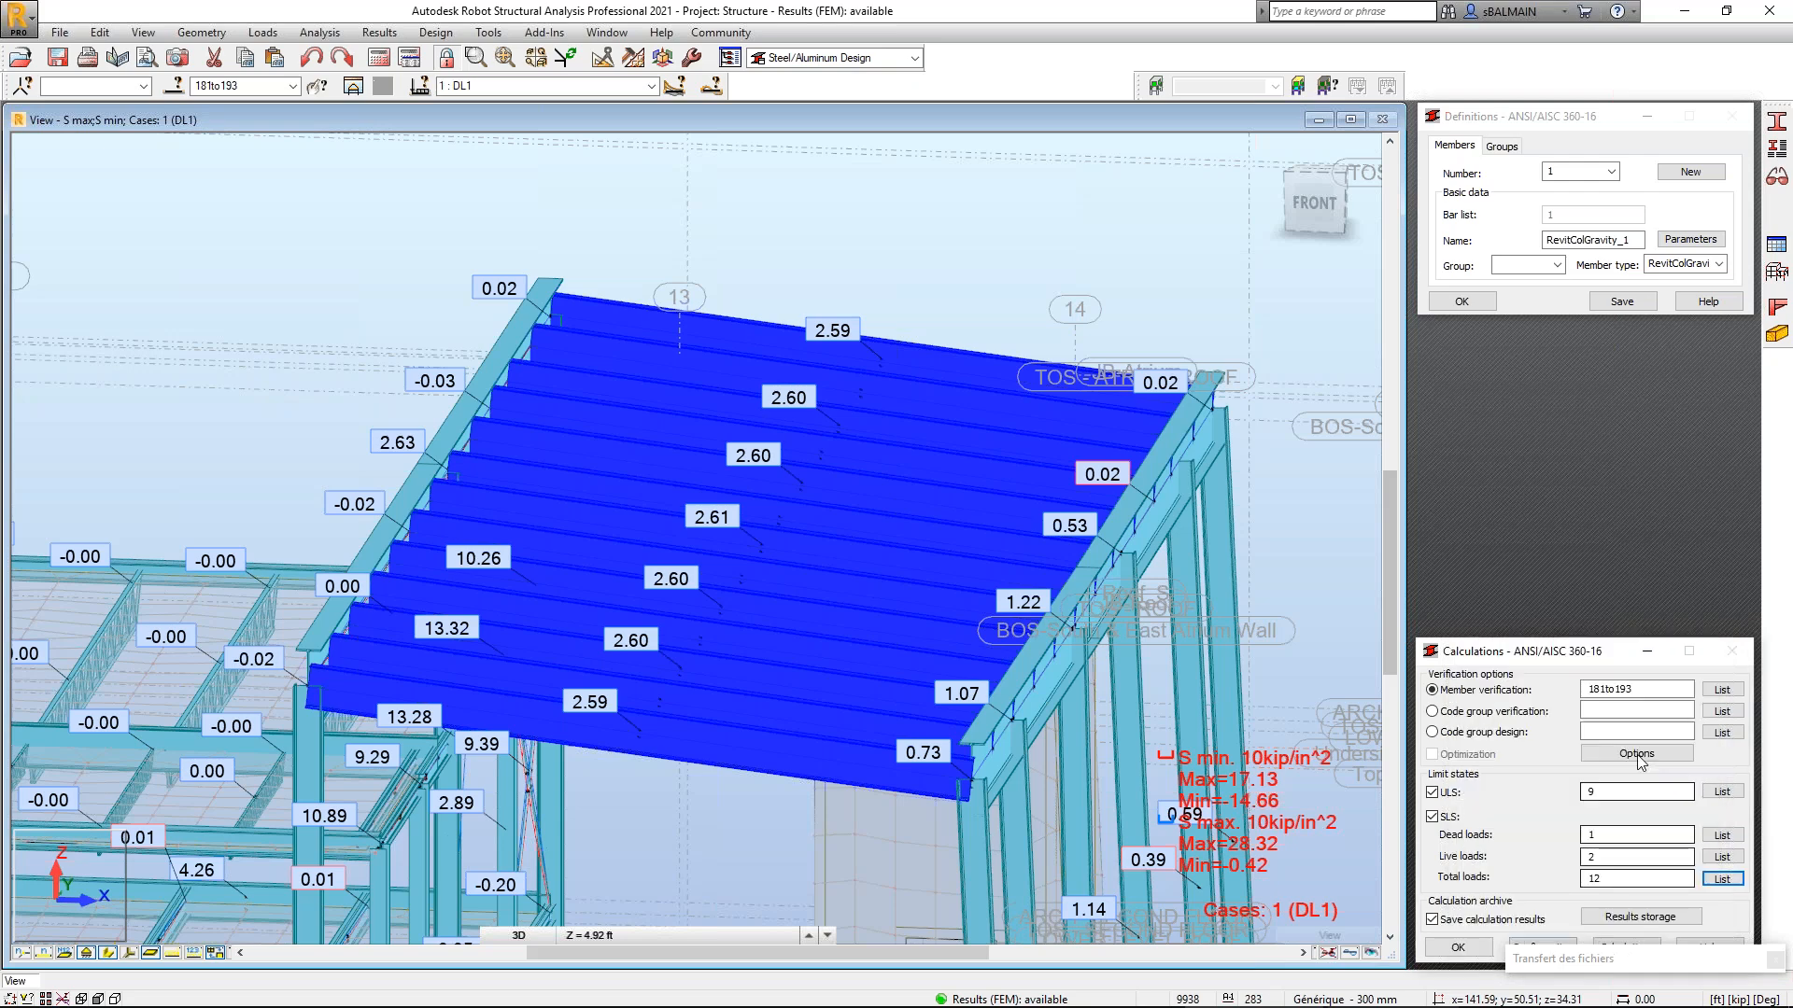
Examine the definitions of the automatic ULS combinations in the combination table, and close the table.
left_click(263, 33)
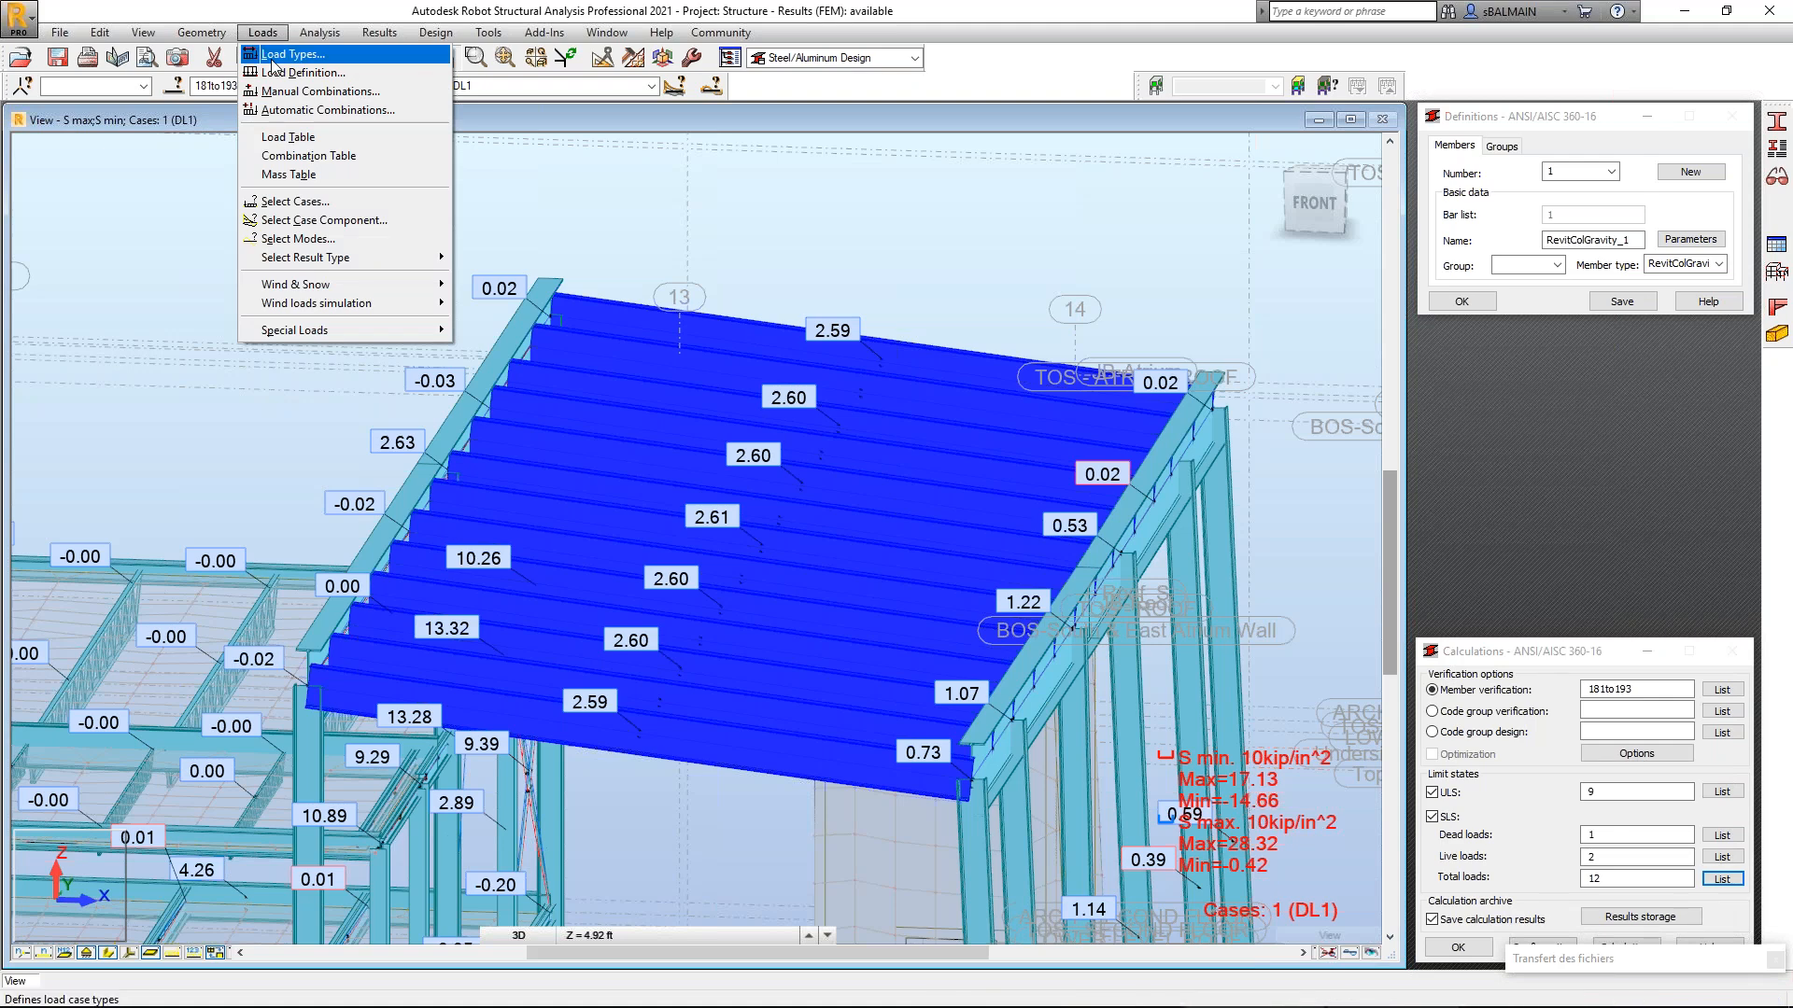
left_click(280, 156)
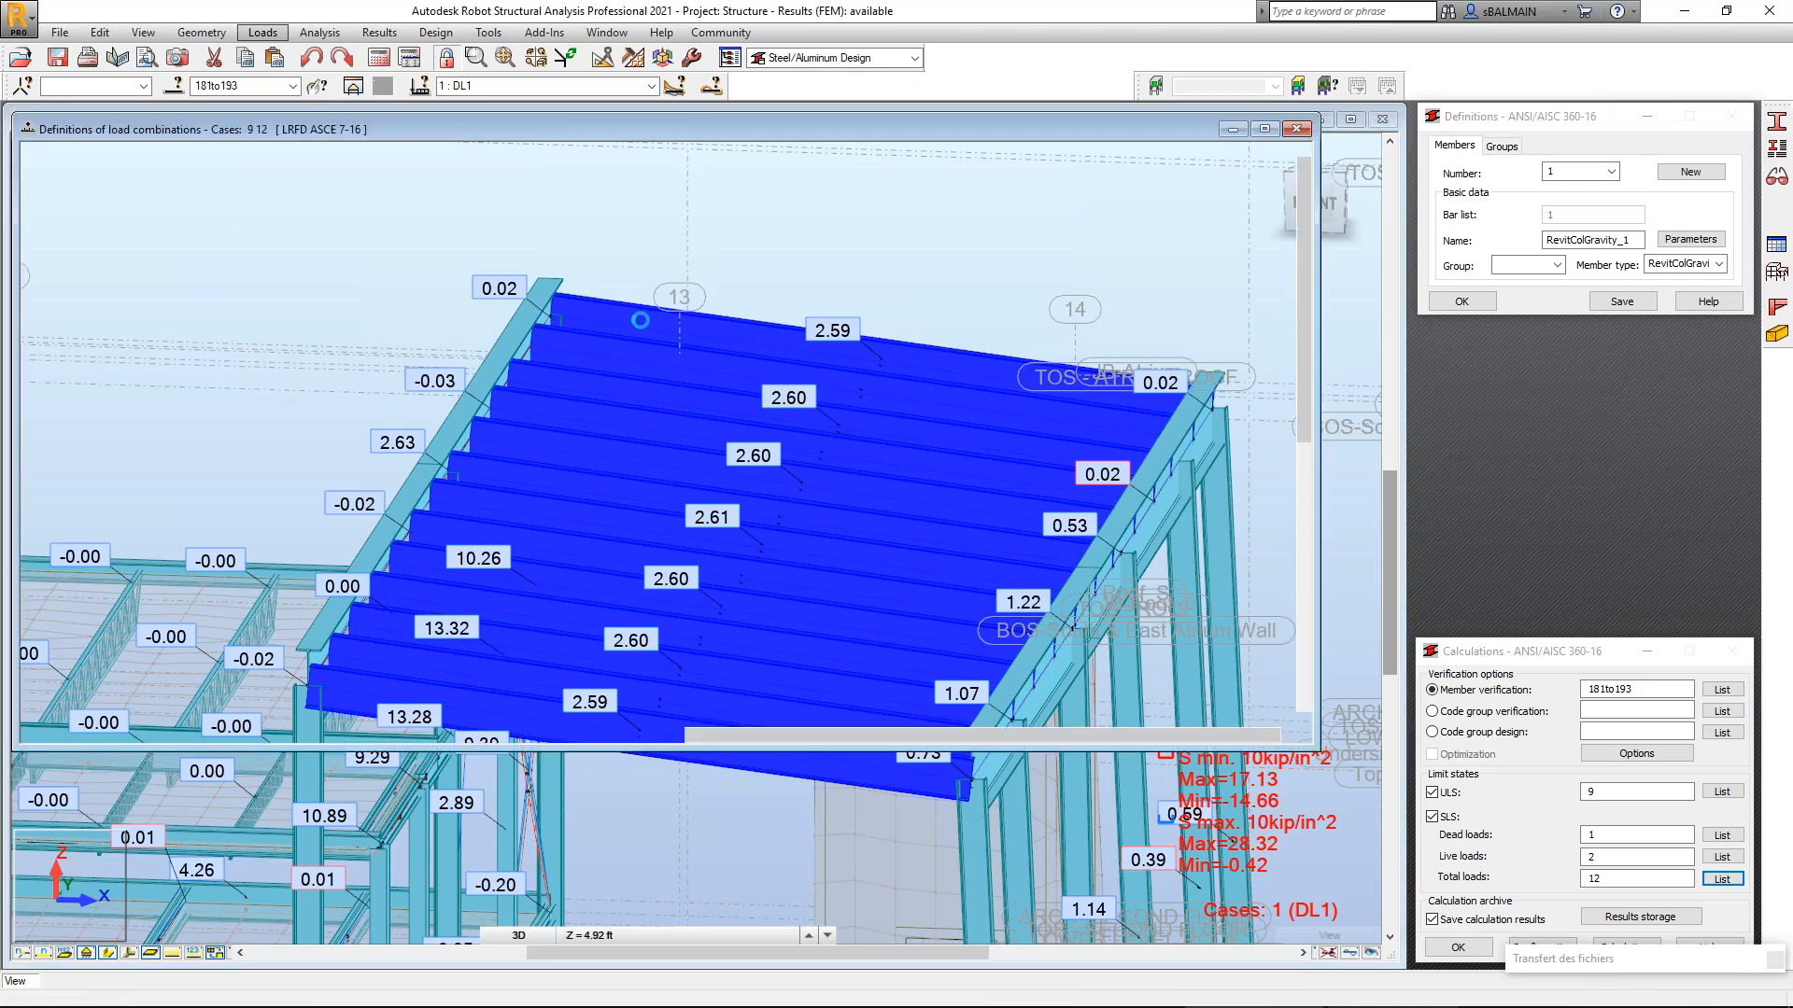
right_click(385, 266)
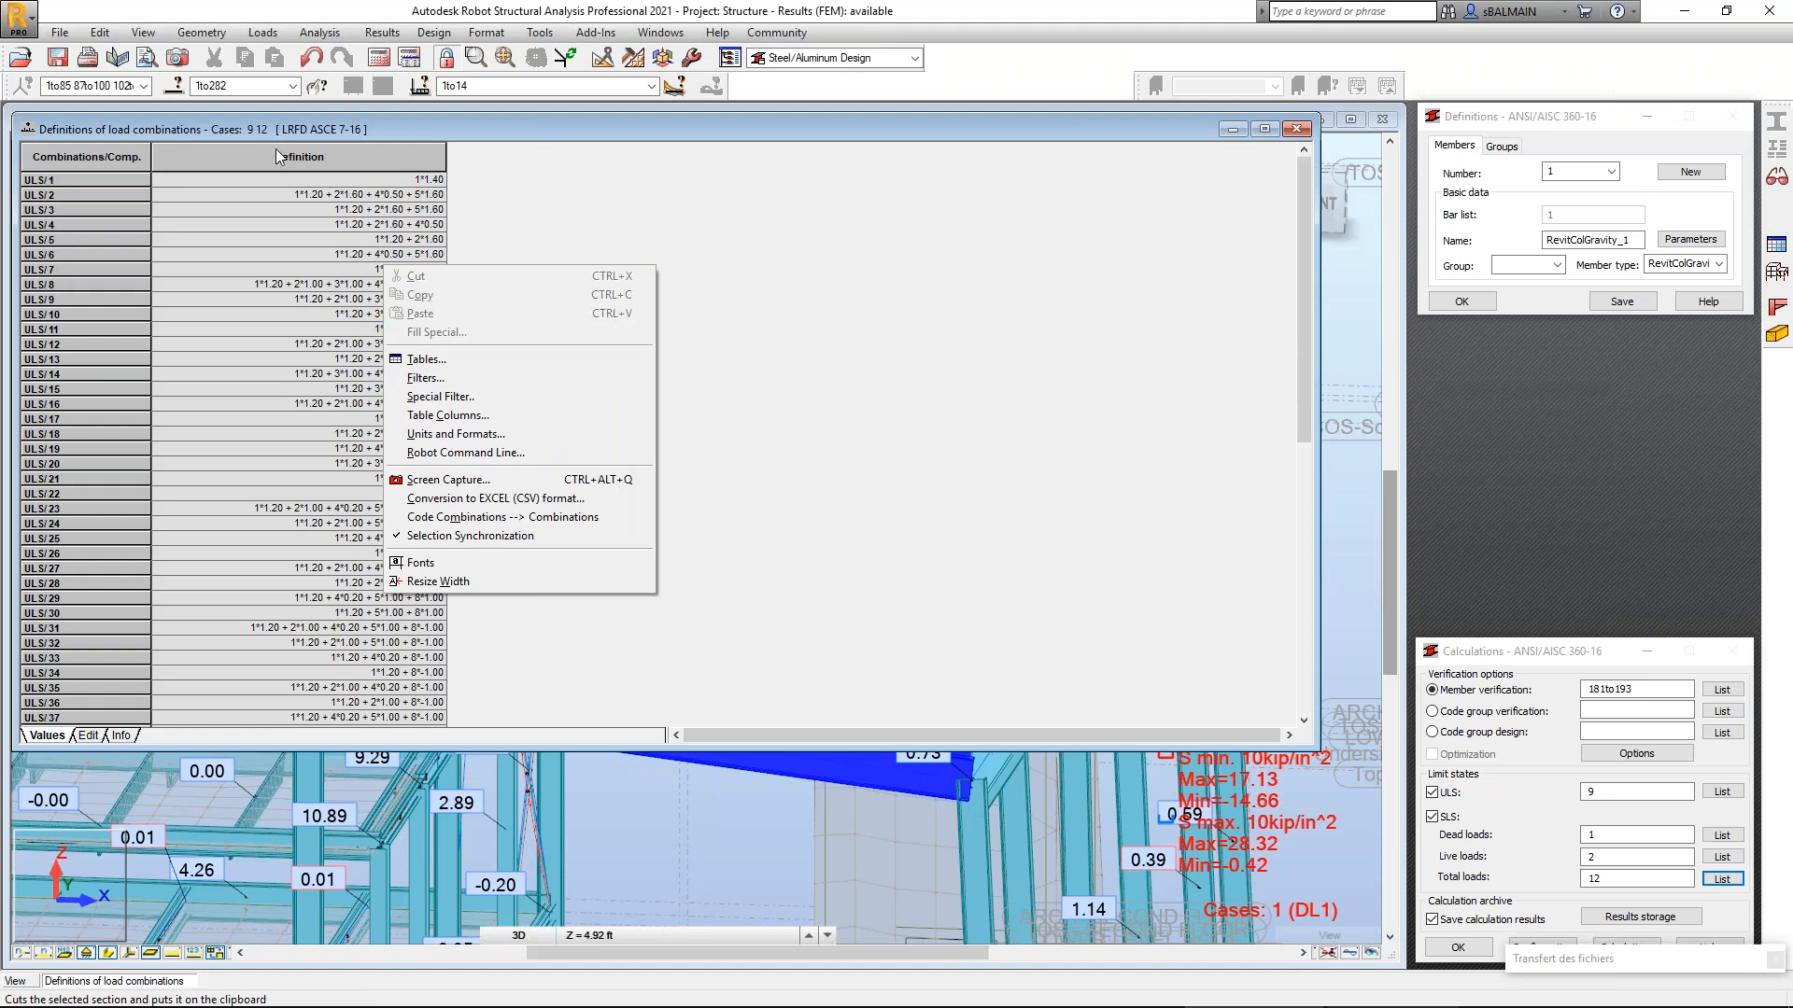
left_click(247, 34)
mouse_move(235, 34)
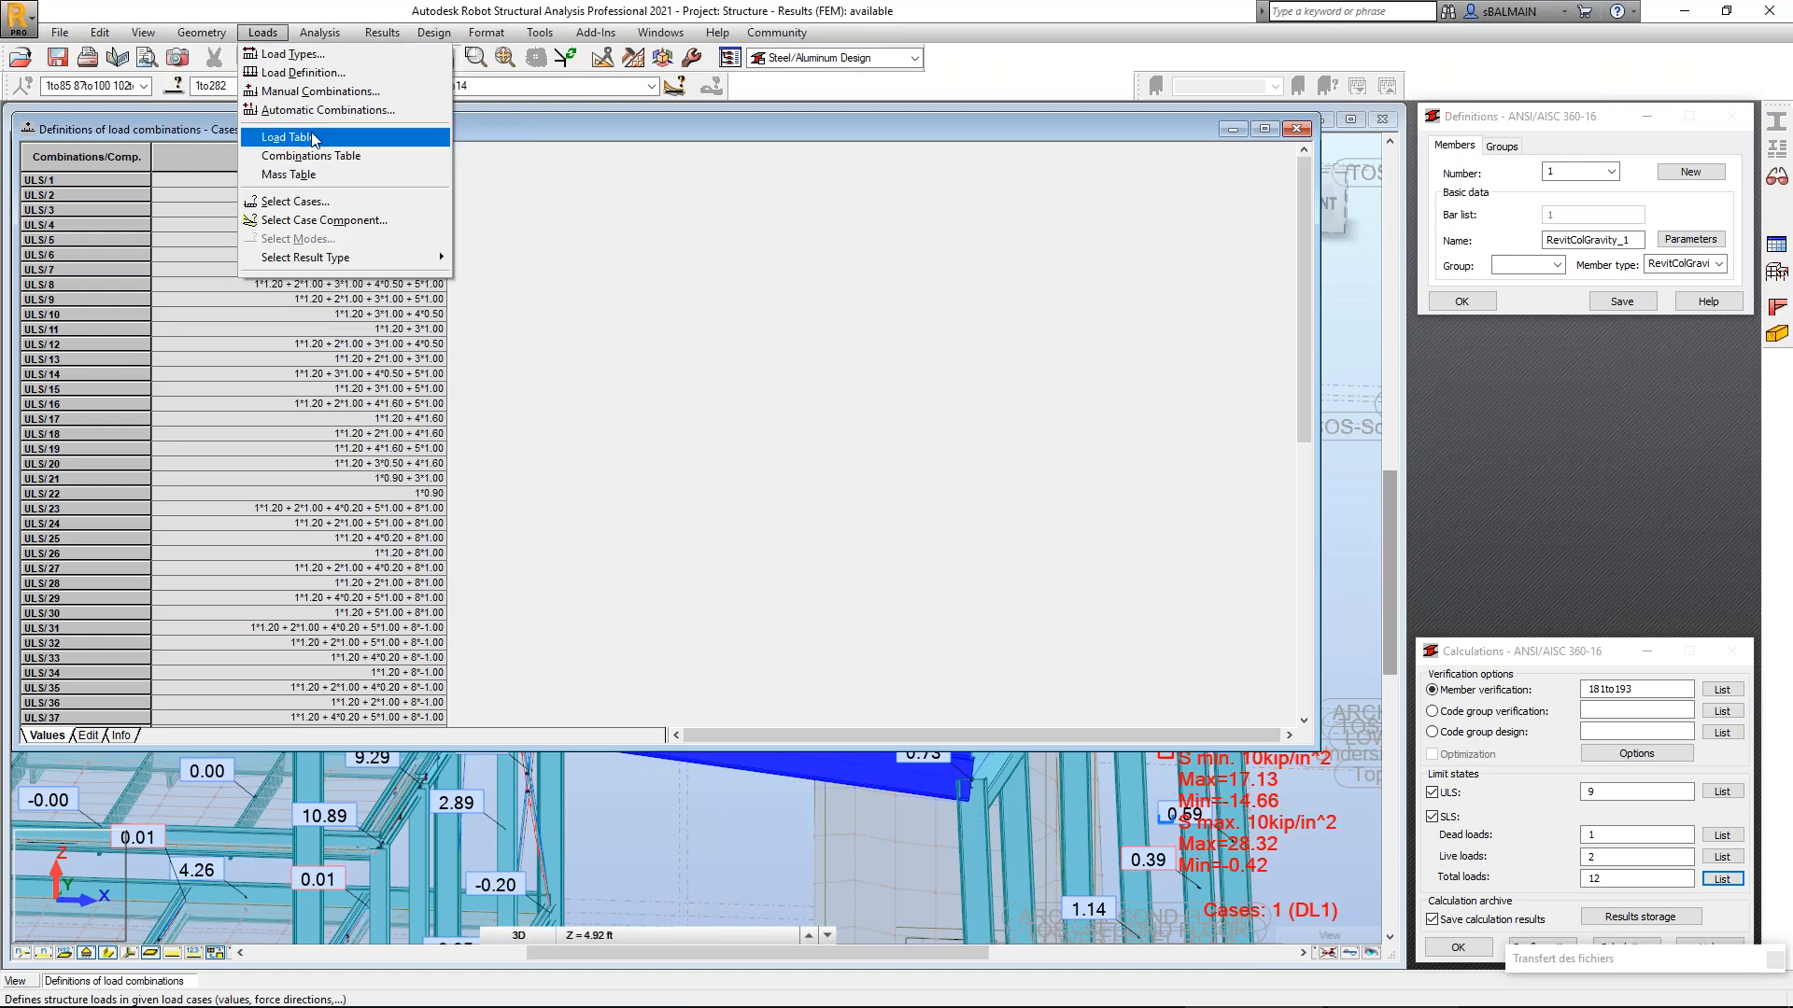
left_click(473, 189)
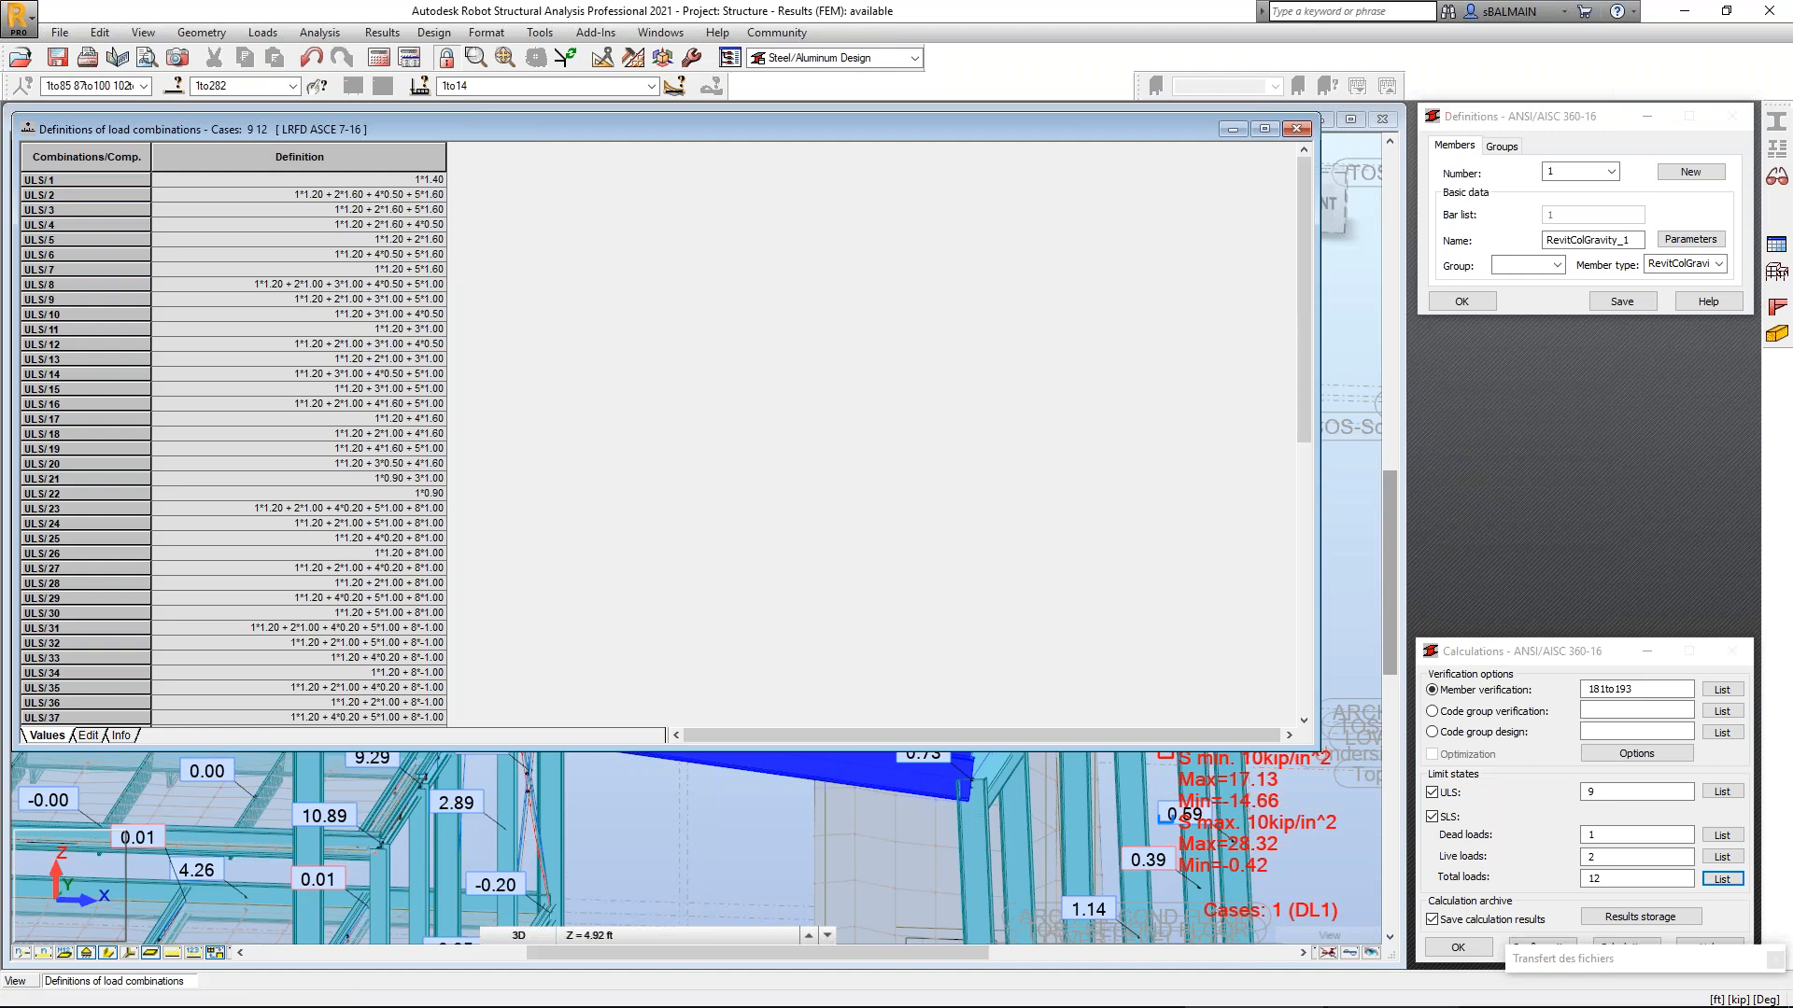
left_click(1301, 131)
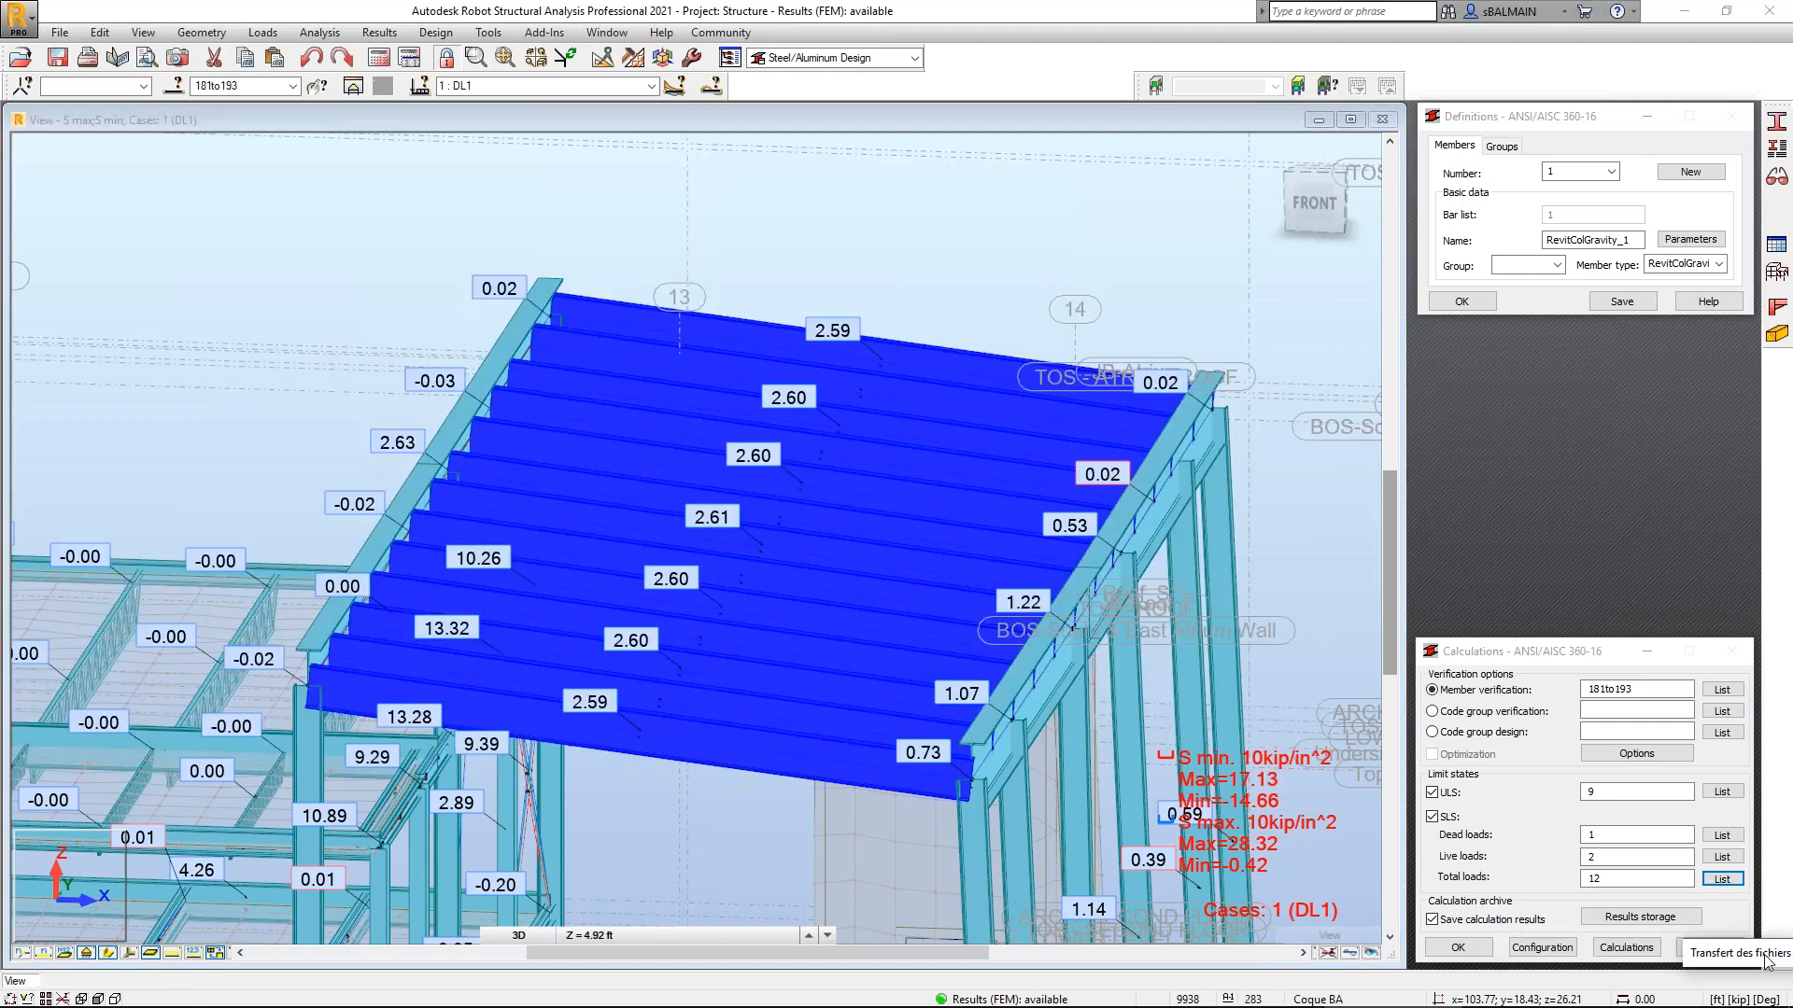
Run the member verification of 181to193 and examine its strength and deflection ratios, leaving the results unarchived.
left_click(1627, 946)
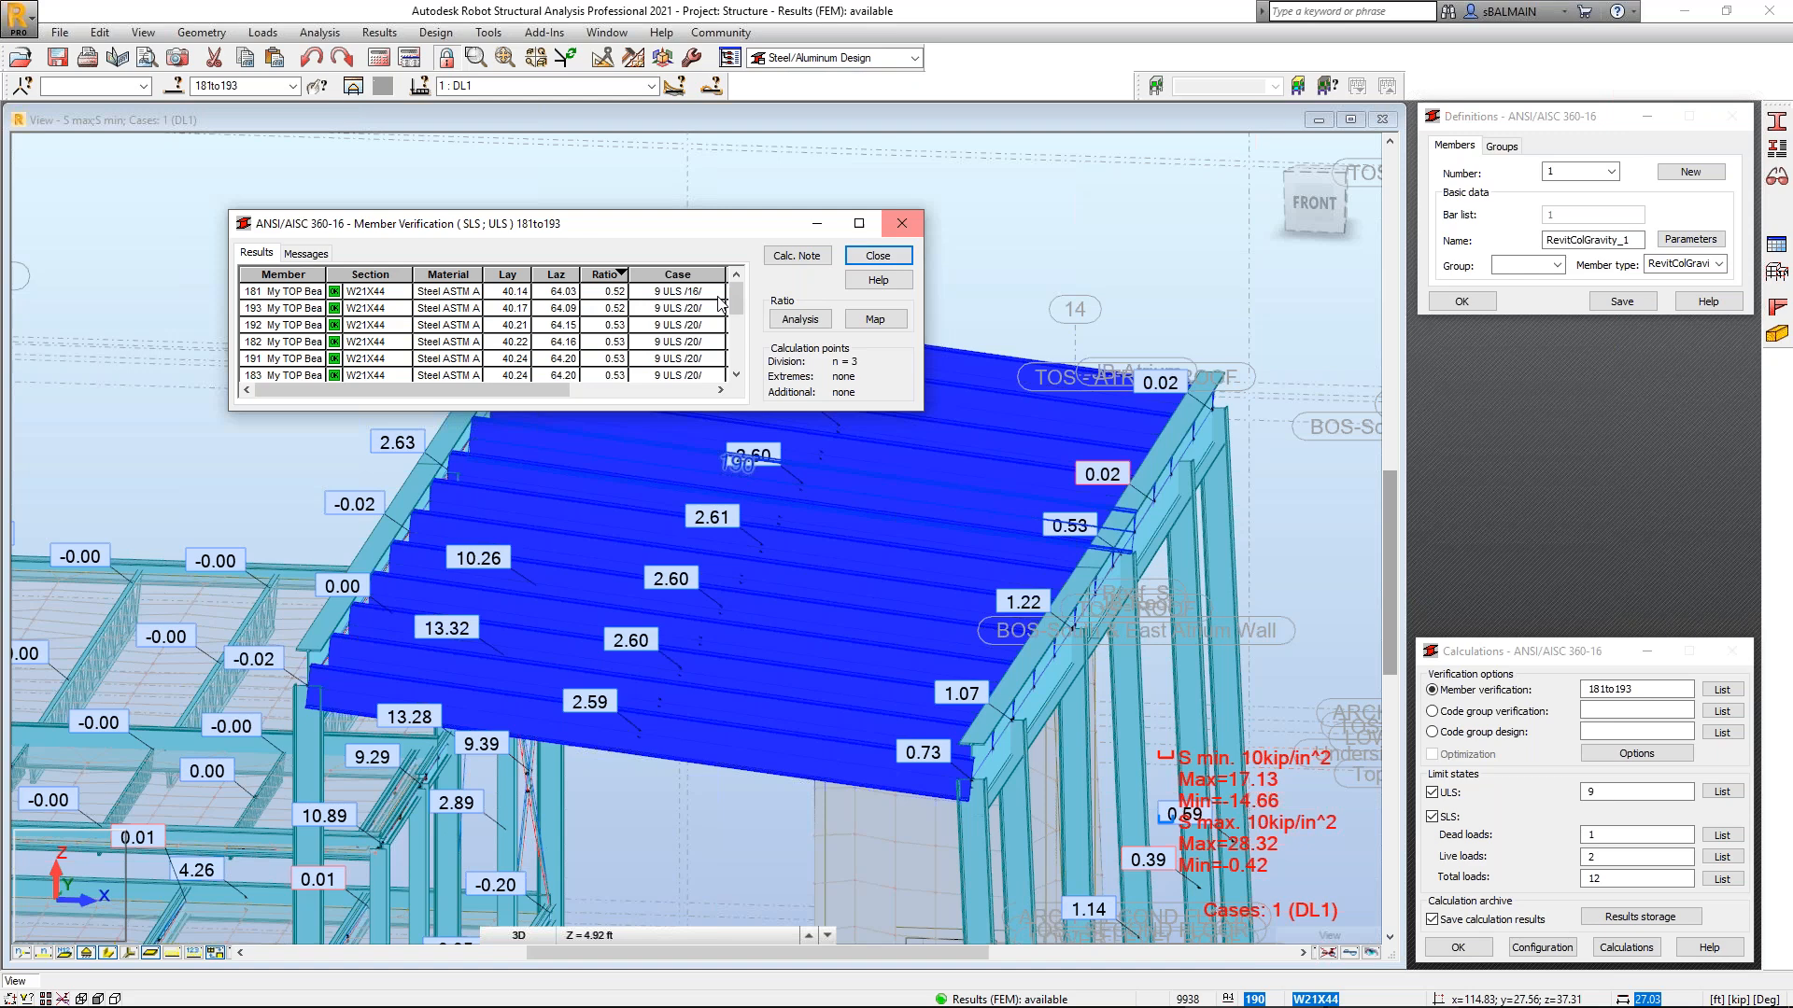
left_click_drag(536, 389, 650, 392)
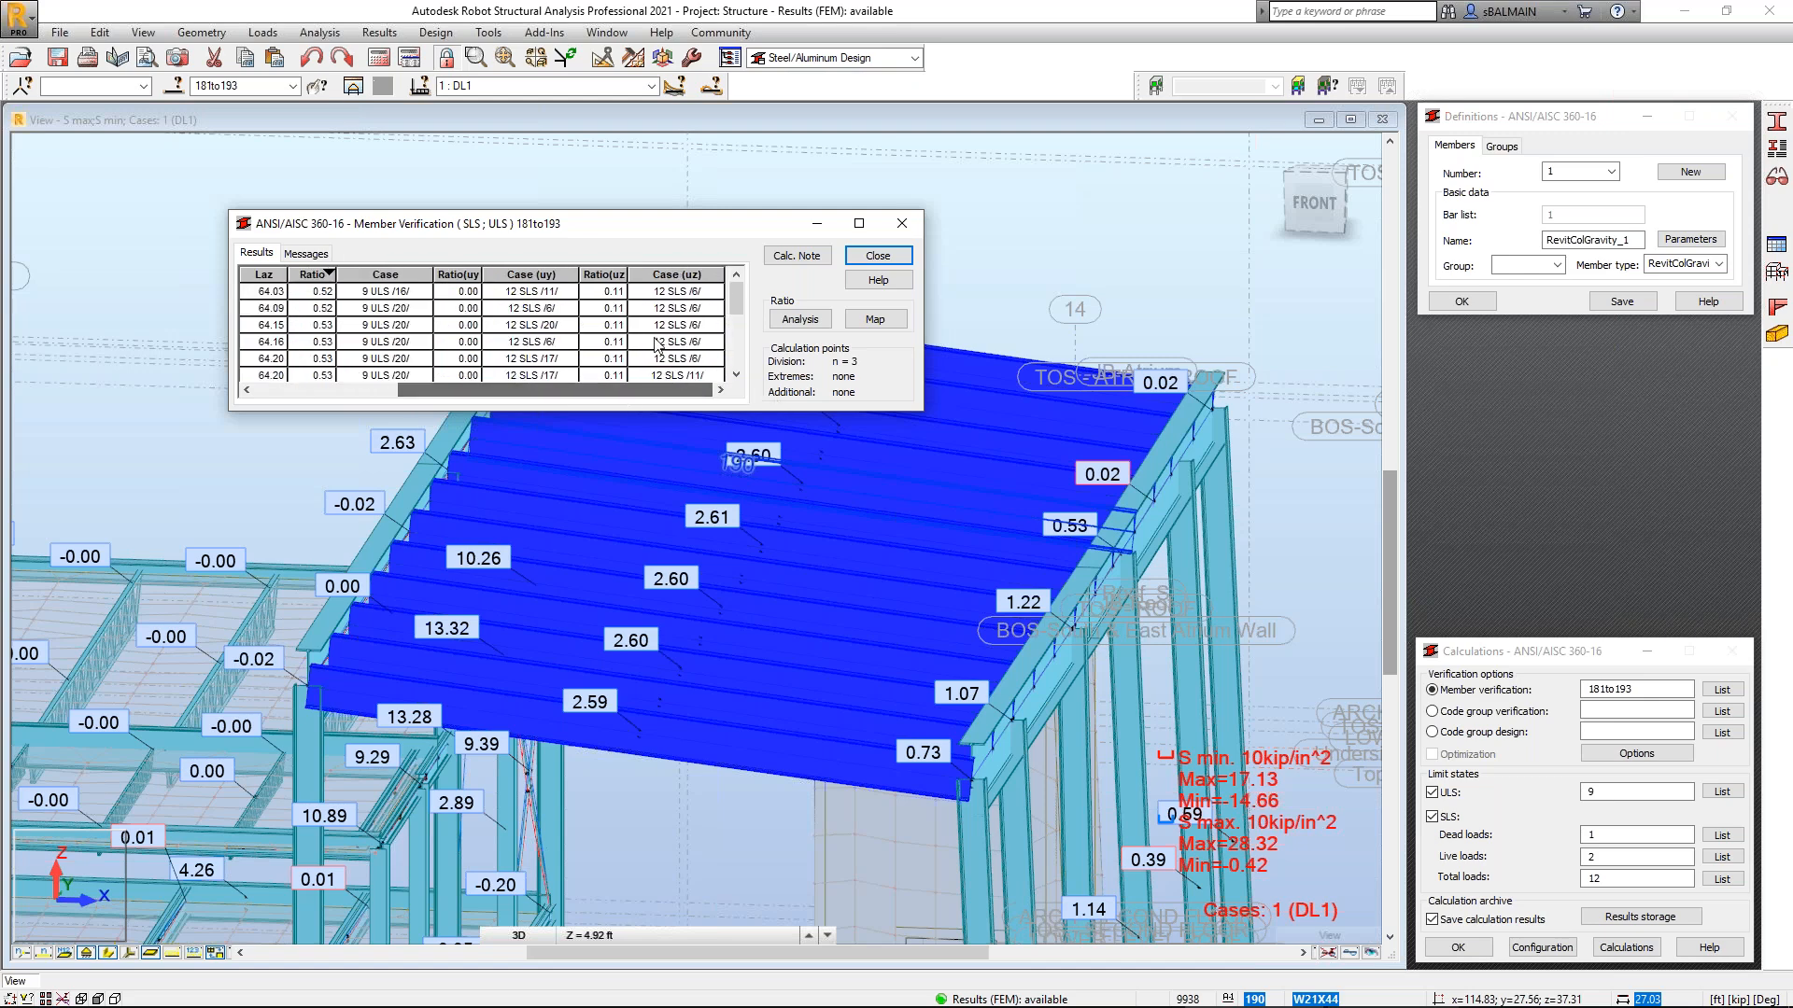
left_click(894, 229)
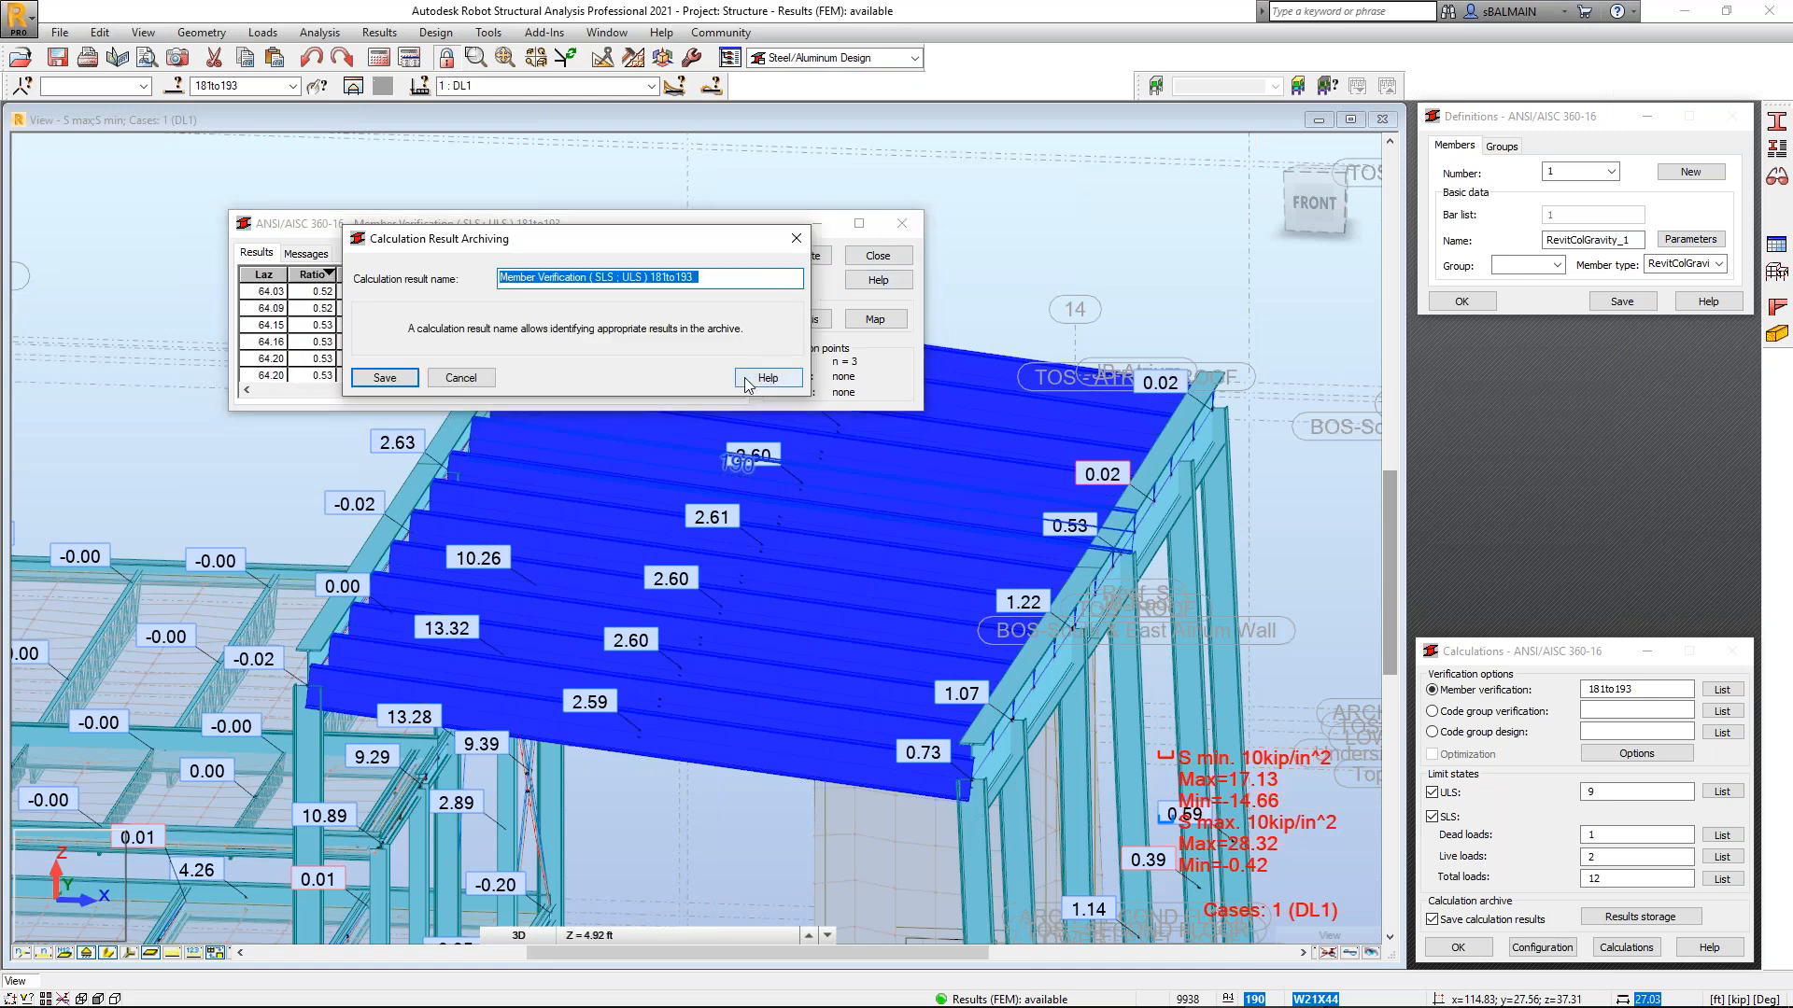
left_click(483, 379)
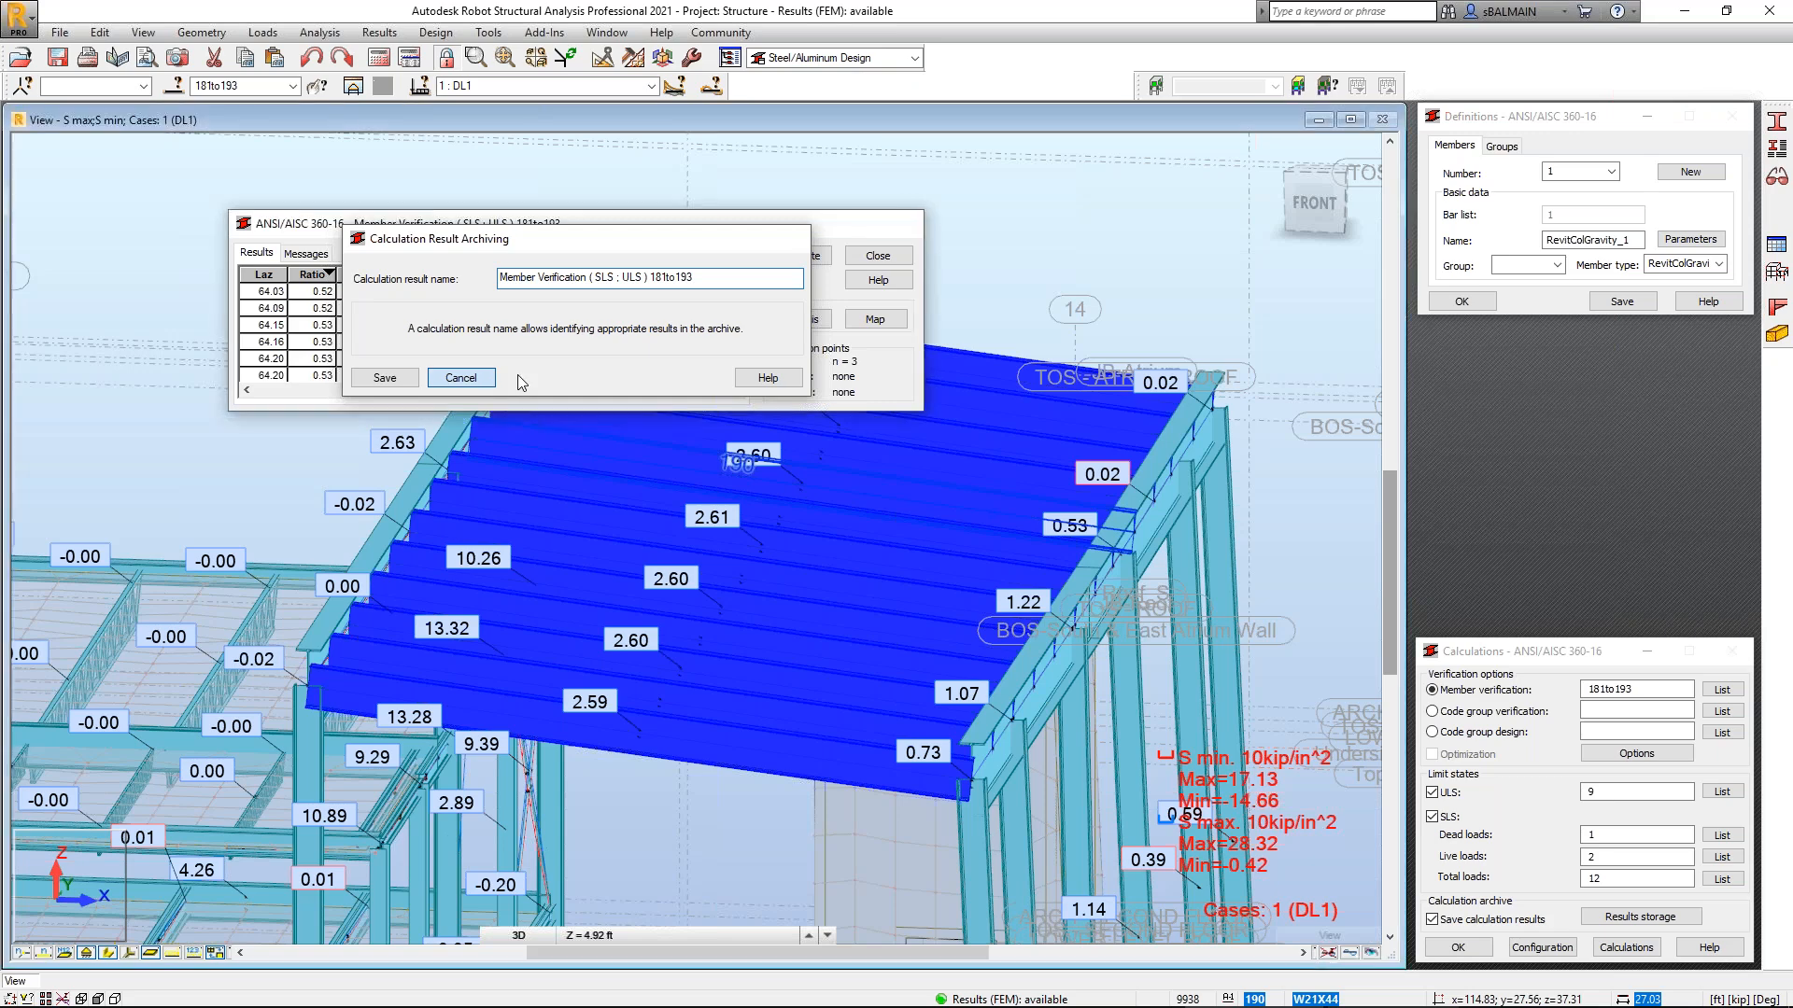
Define code group 1 with members 181to193, name it TOP, and save it.
left_click(1584, 215)
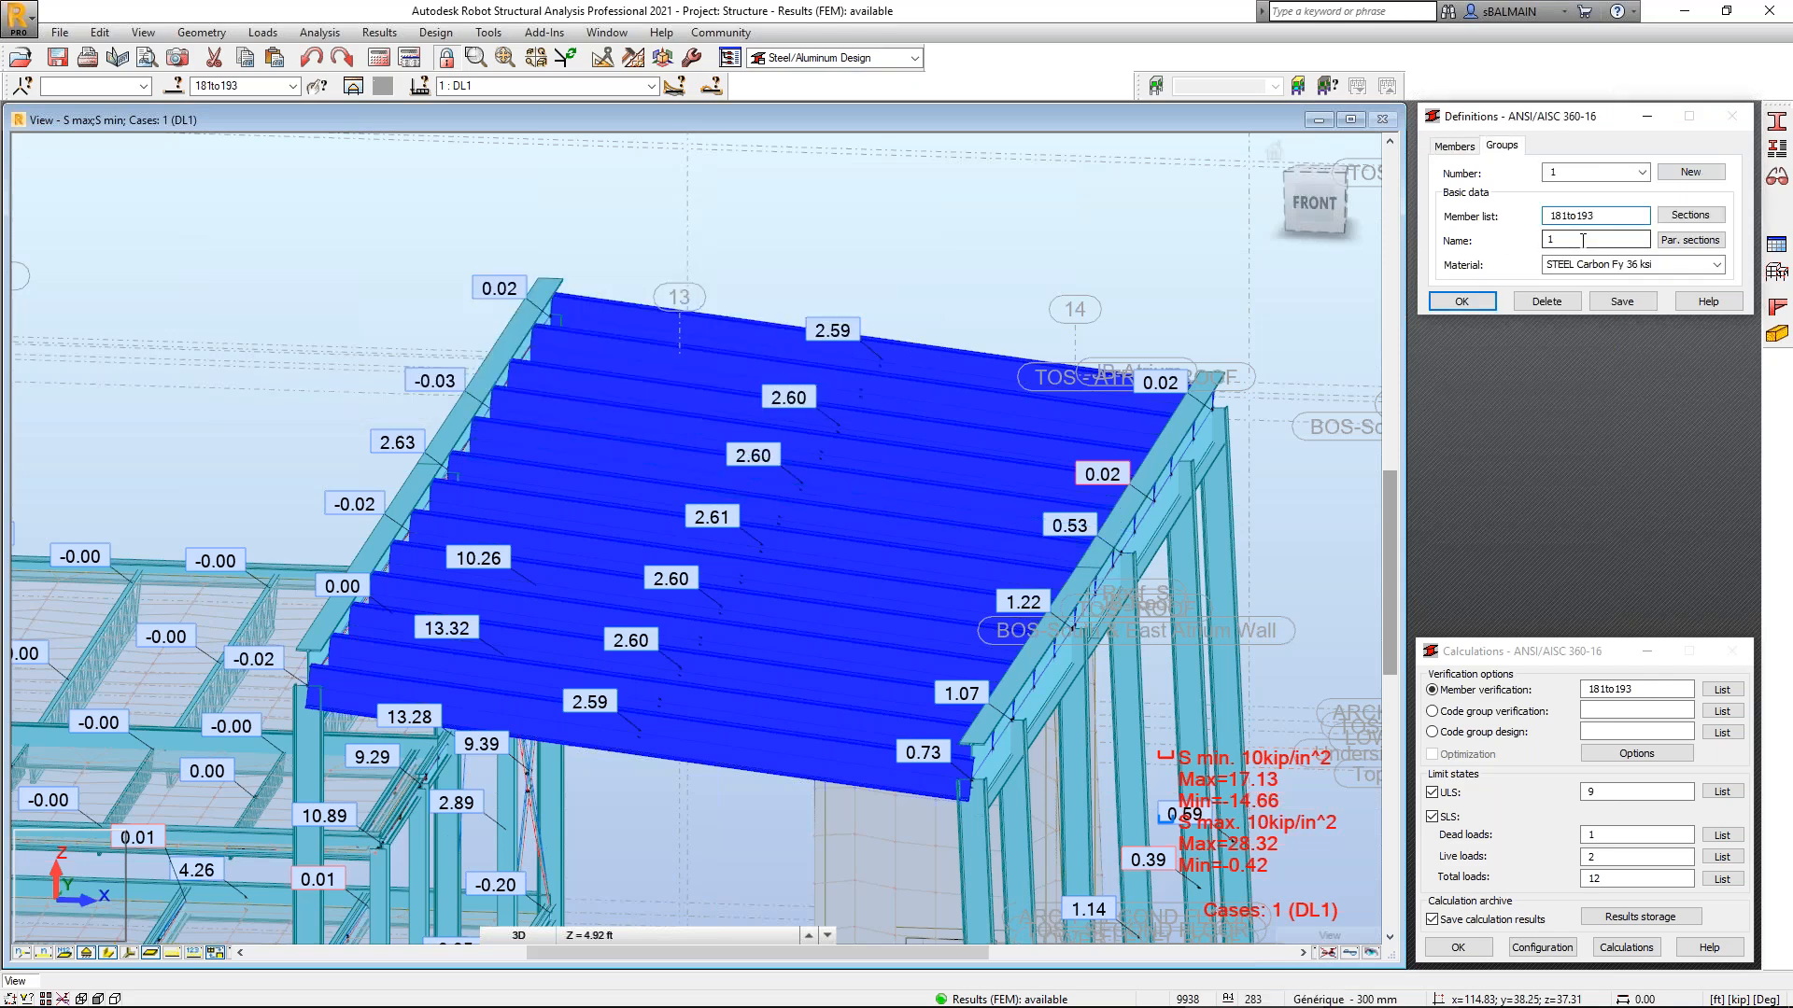
double_click(1579, 240)
type("TOP")
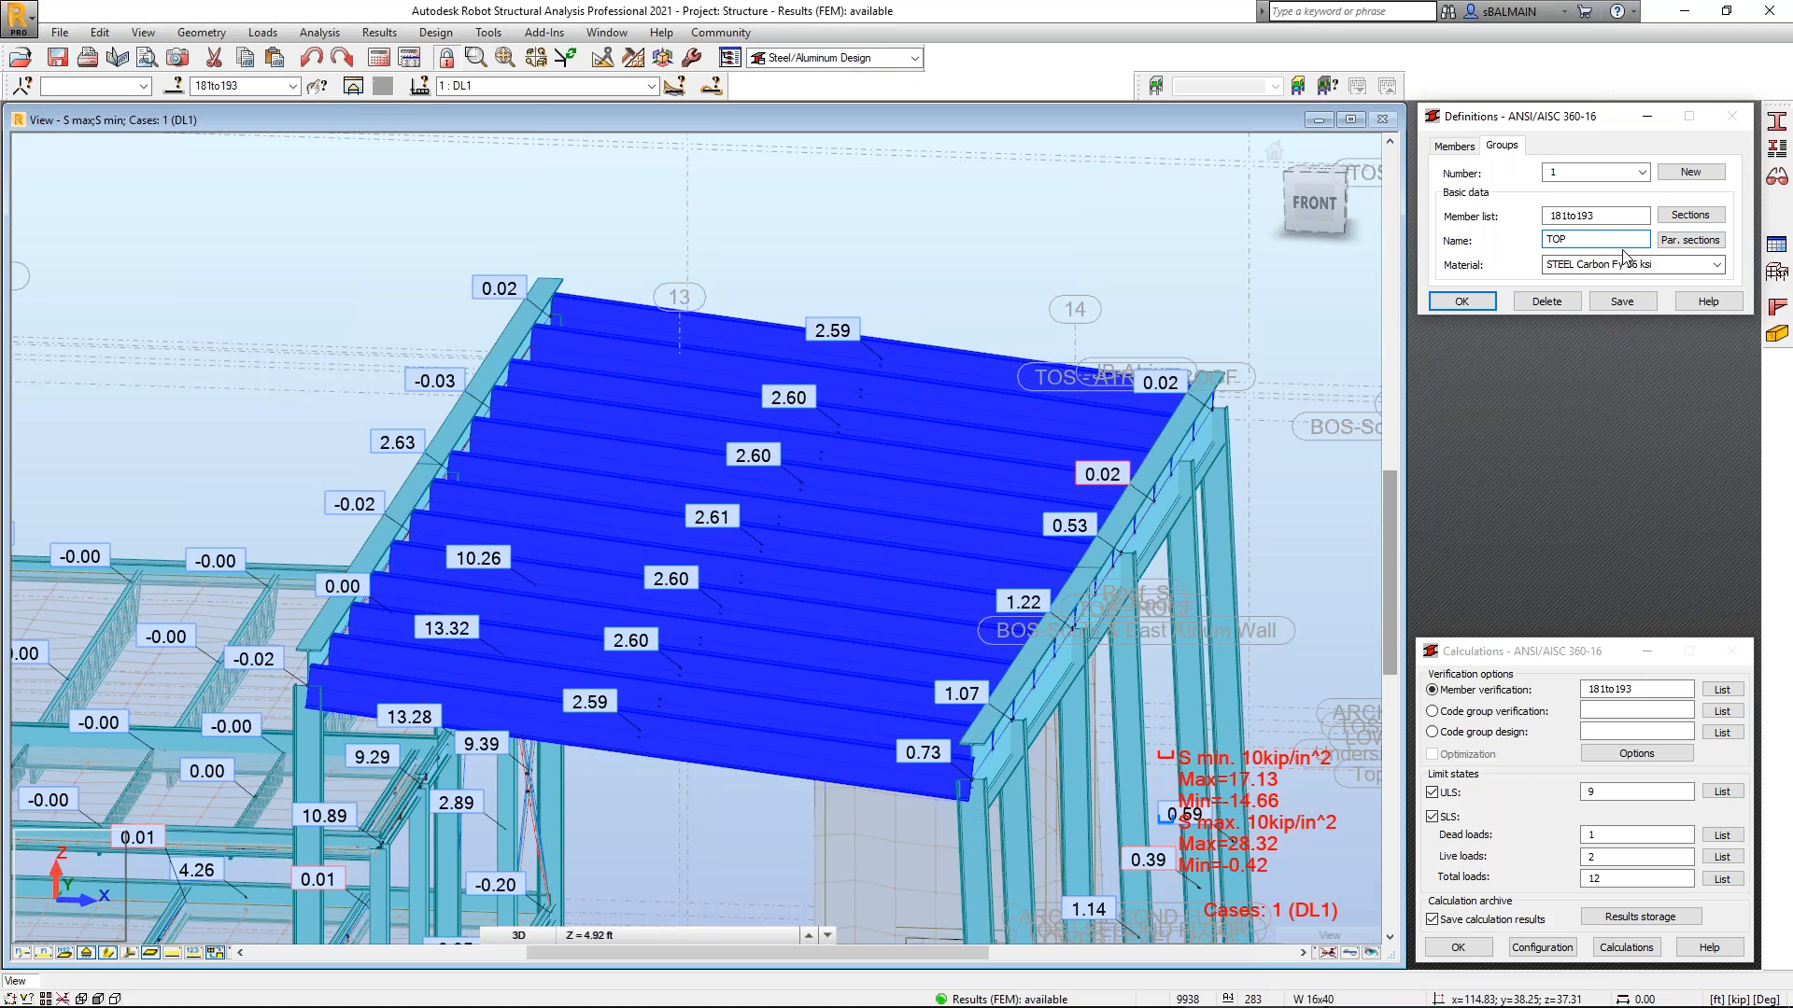
left_click(1630, 300)
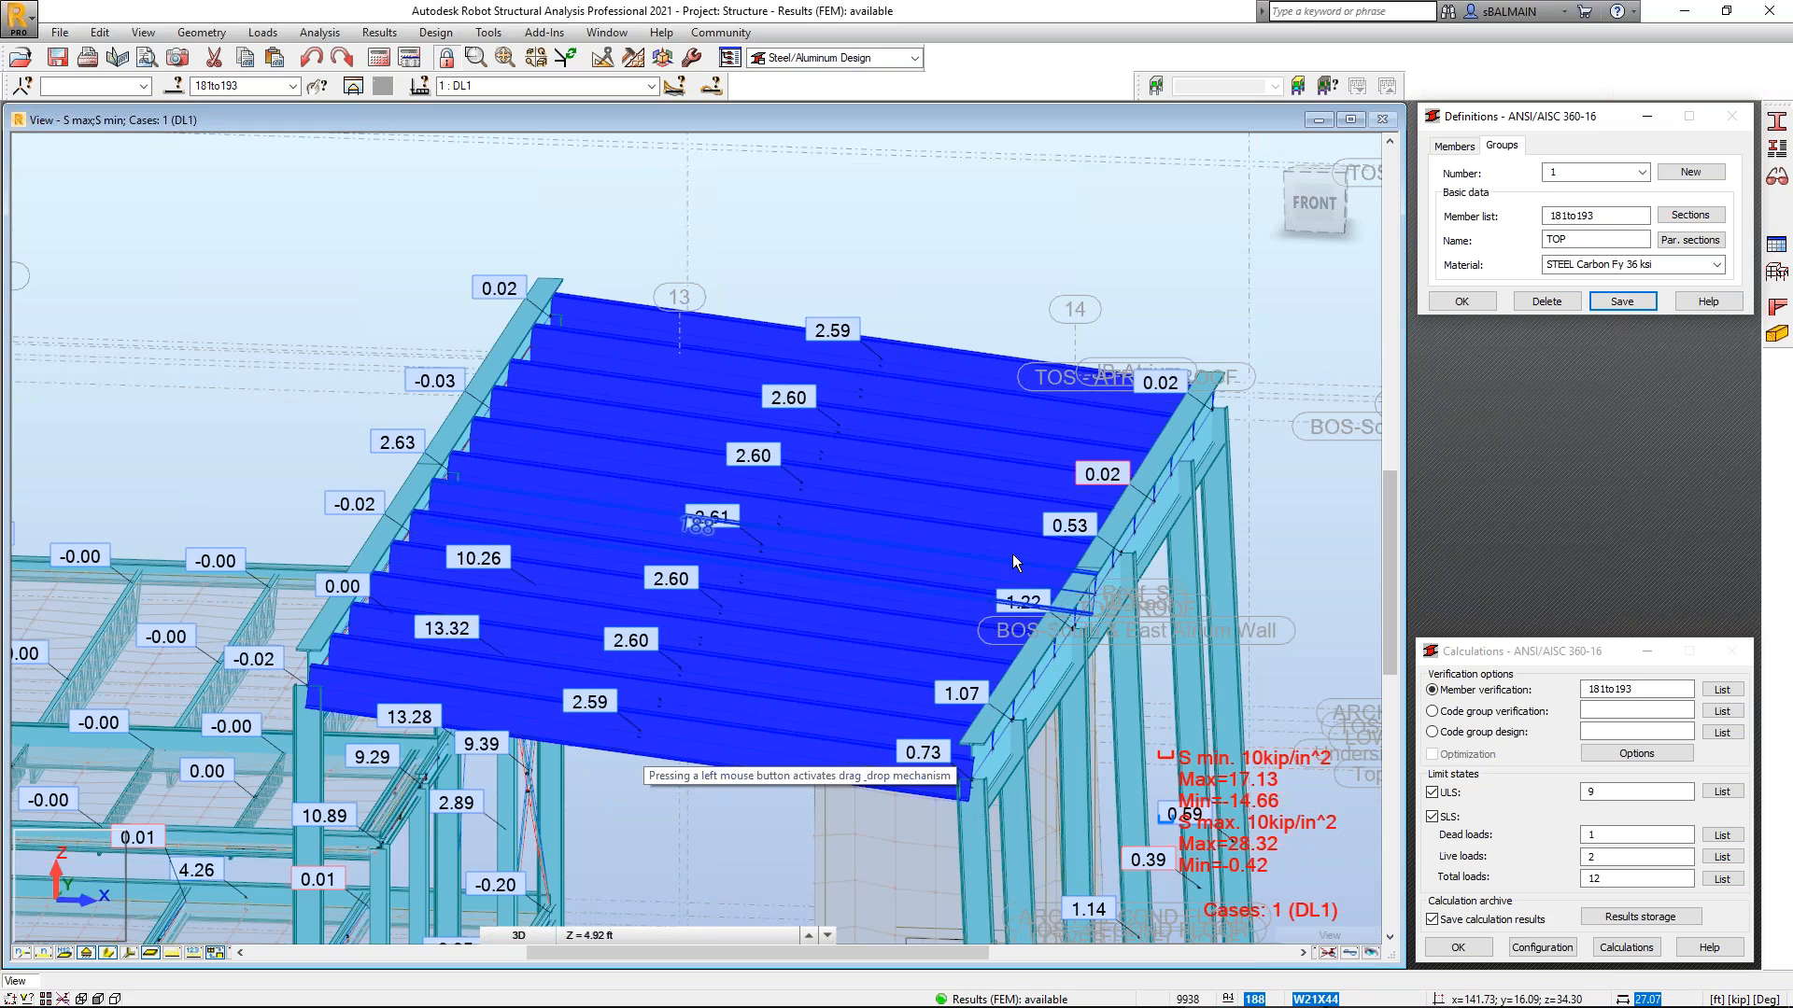
Enable the AISC 15.0 database in the section selection for the TOP group.
left_click(1654, 308)
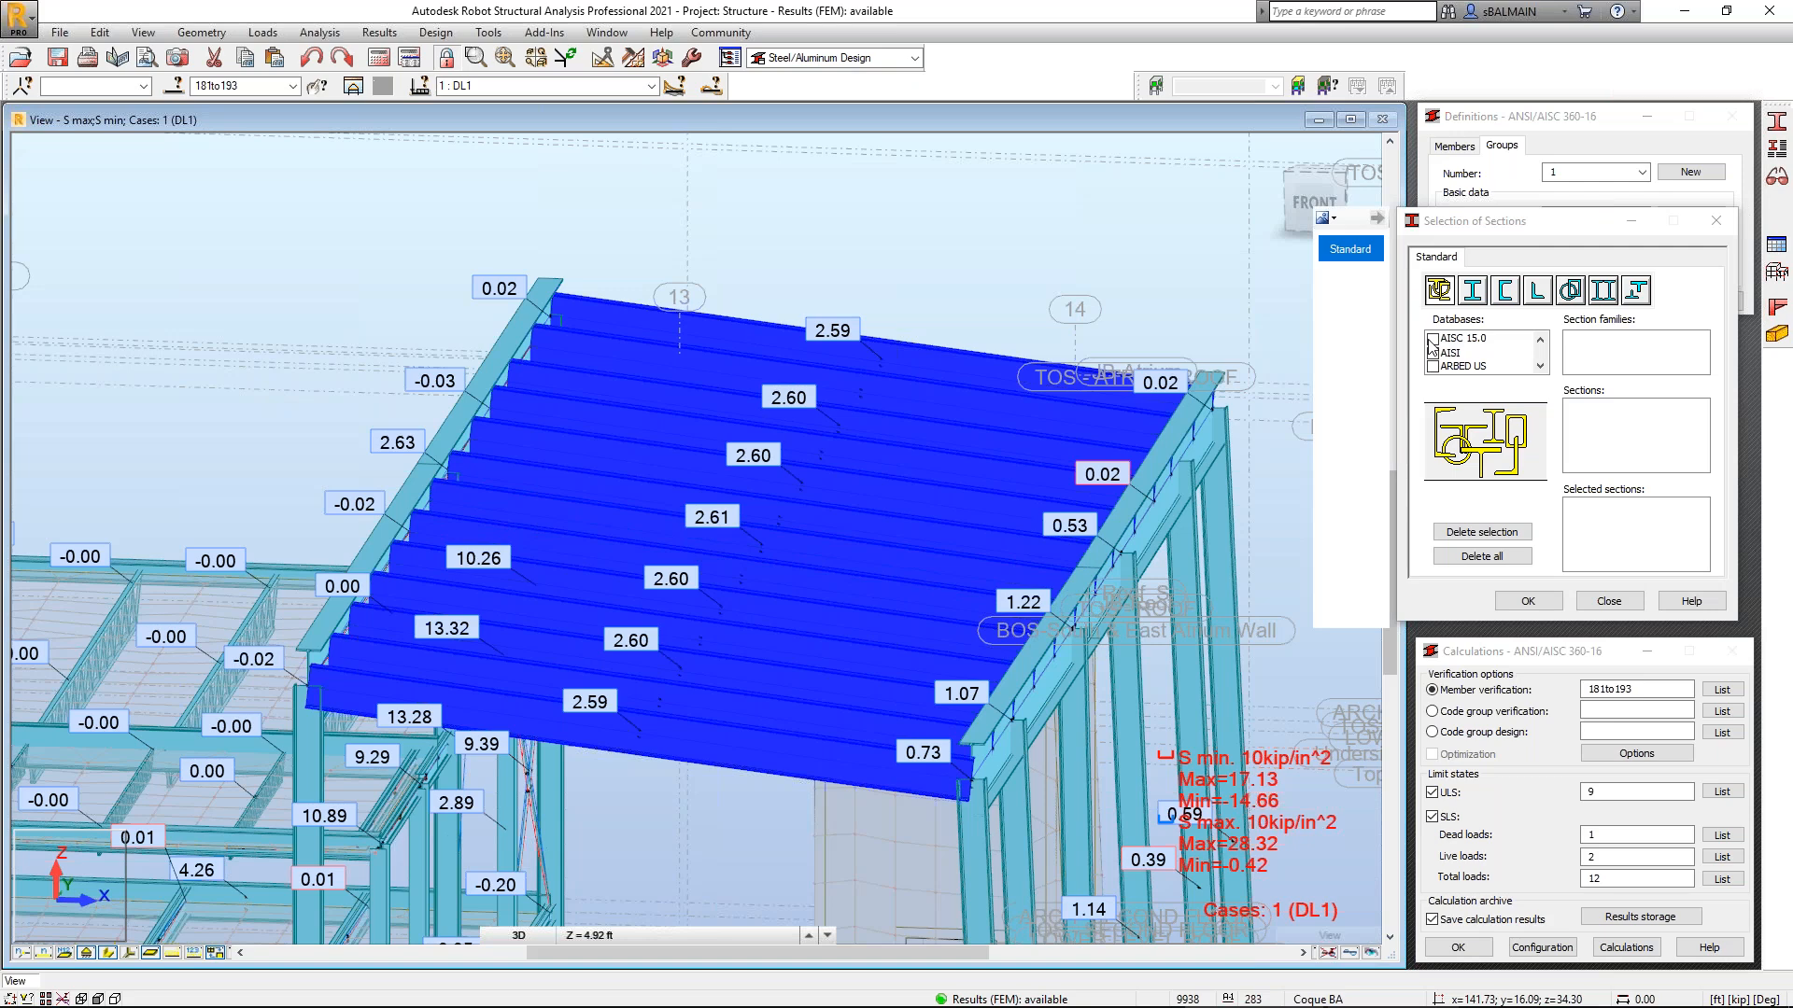
left_click(1432, 340)
left_click(1523, 598)
Select the W family of the AISC 15.0 database among the TOP group's candidate sections, and save the group.
left_click(1688, 218)
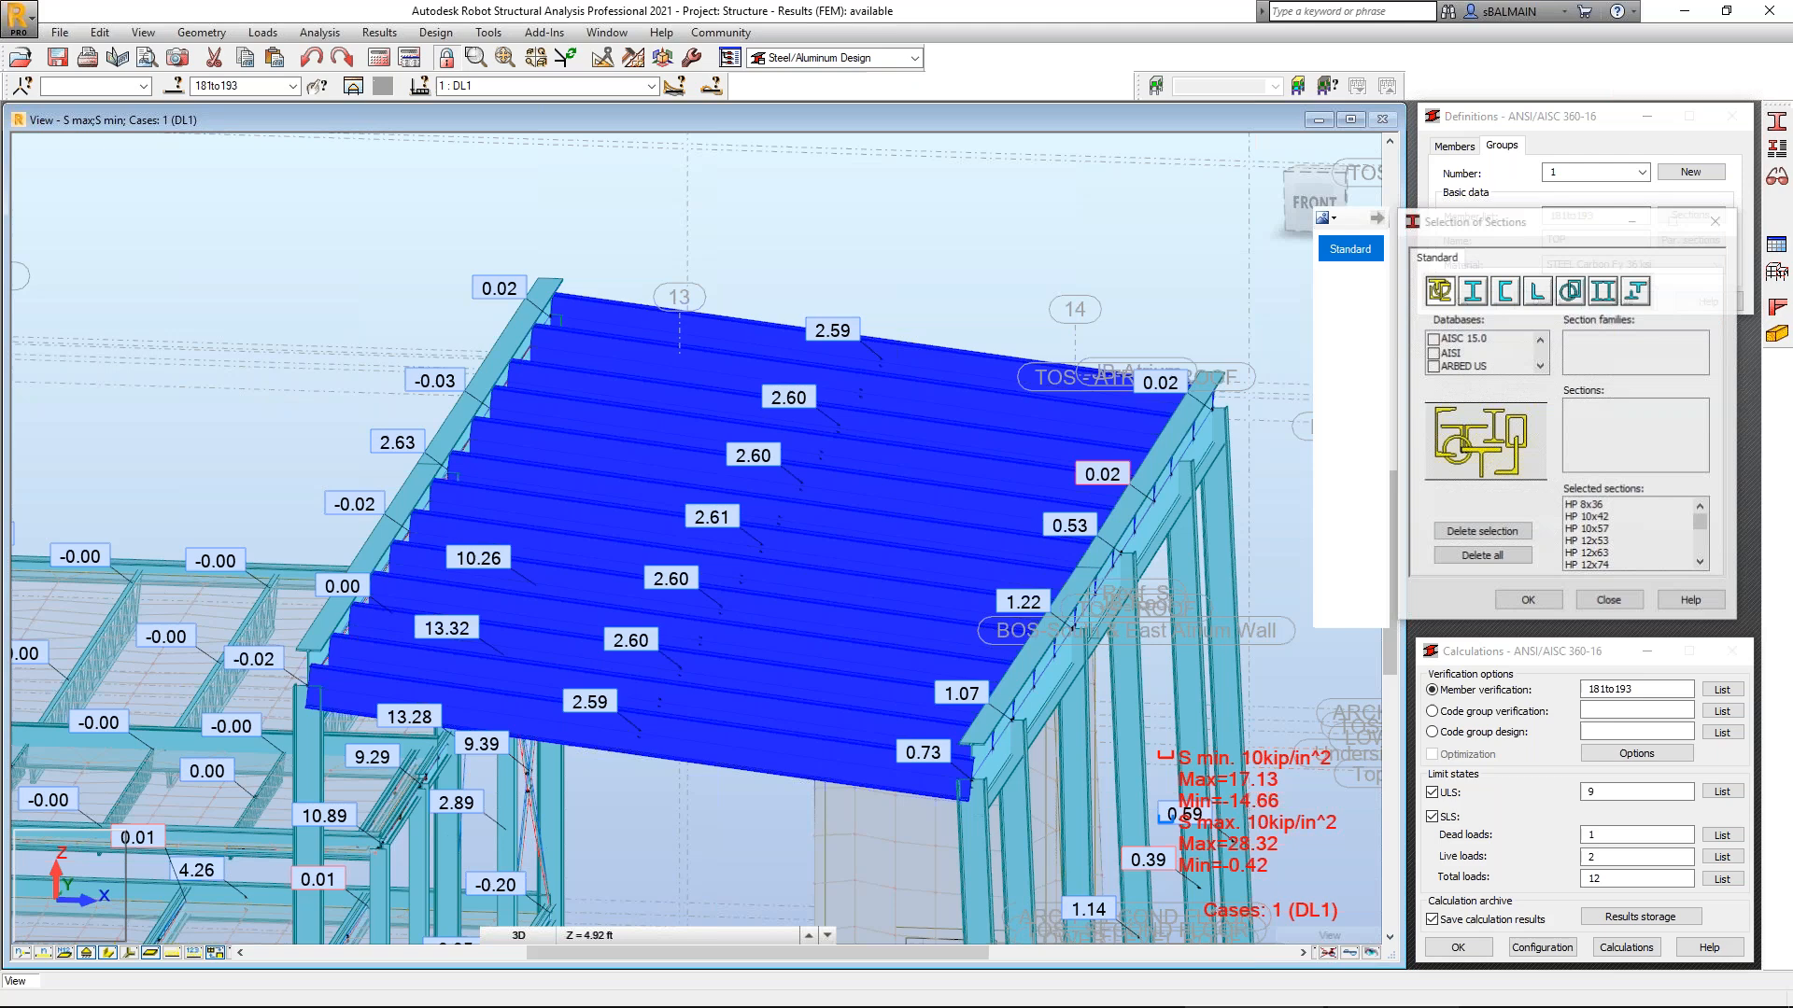
left_click(1432, 338)
left_click(1701, 366)
left_click(1700, 366)
left_click(1700, 366)
left_click(1700, 366)
left_click(1700, 366)
left_click(1701, 366)
left_click(1700, 366)
left_click(1700, 366)
left_click(1701, 366)
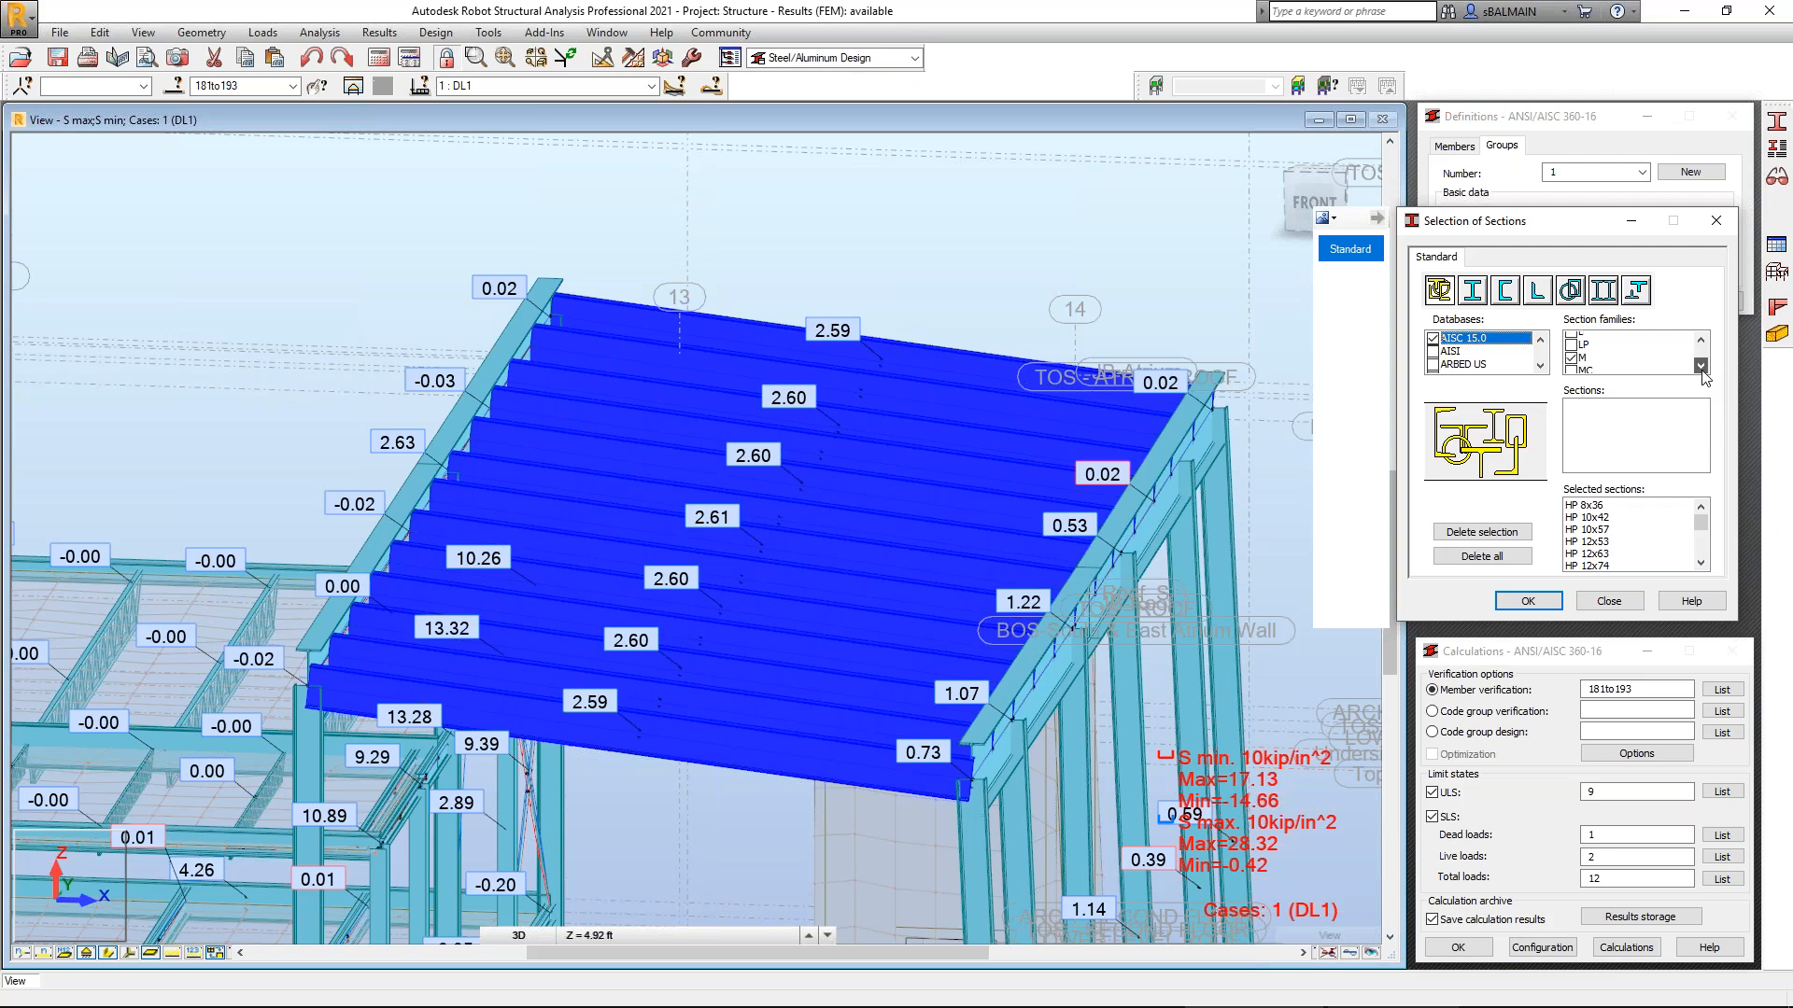
left_click(1700, 366)
left_click(1702, 370)
left_click(1702, 370)
left_click(1702, 370)
left_click(1702, 370)
left_click(1702, 370)
left_click(1702, 370)
left_click(1702, 370)
left_click(1572, 338)
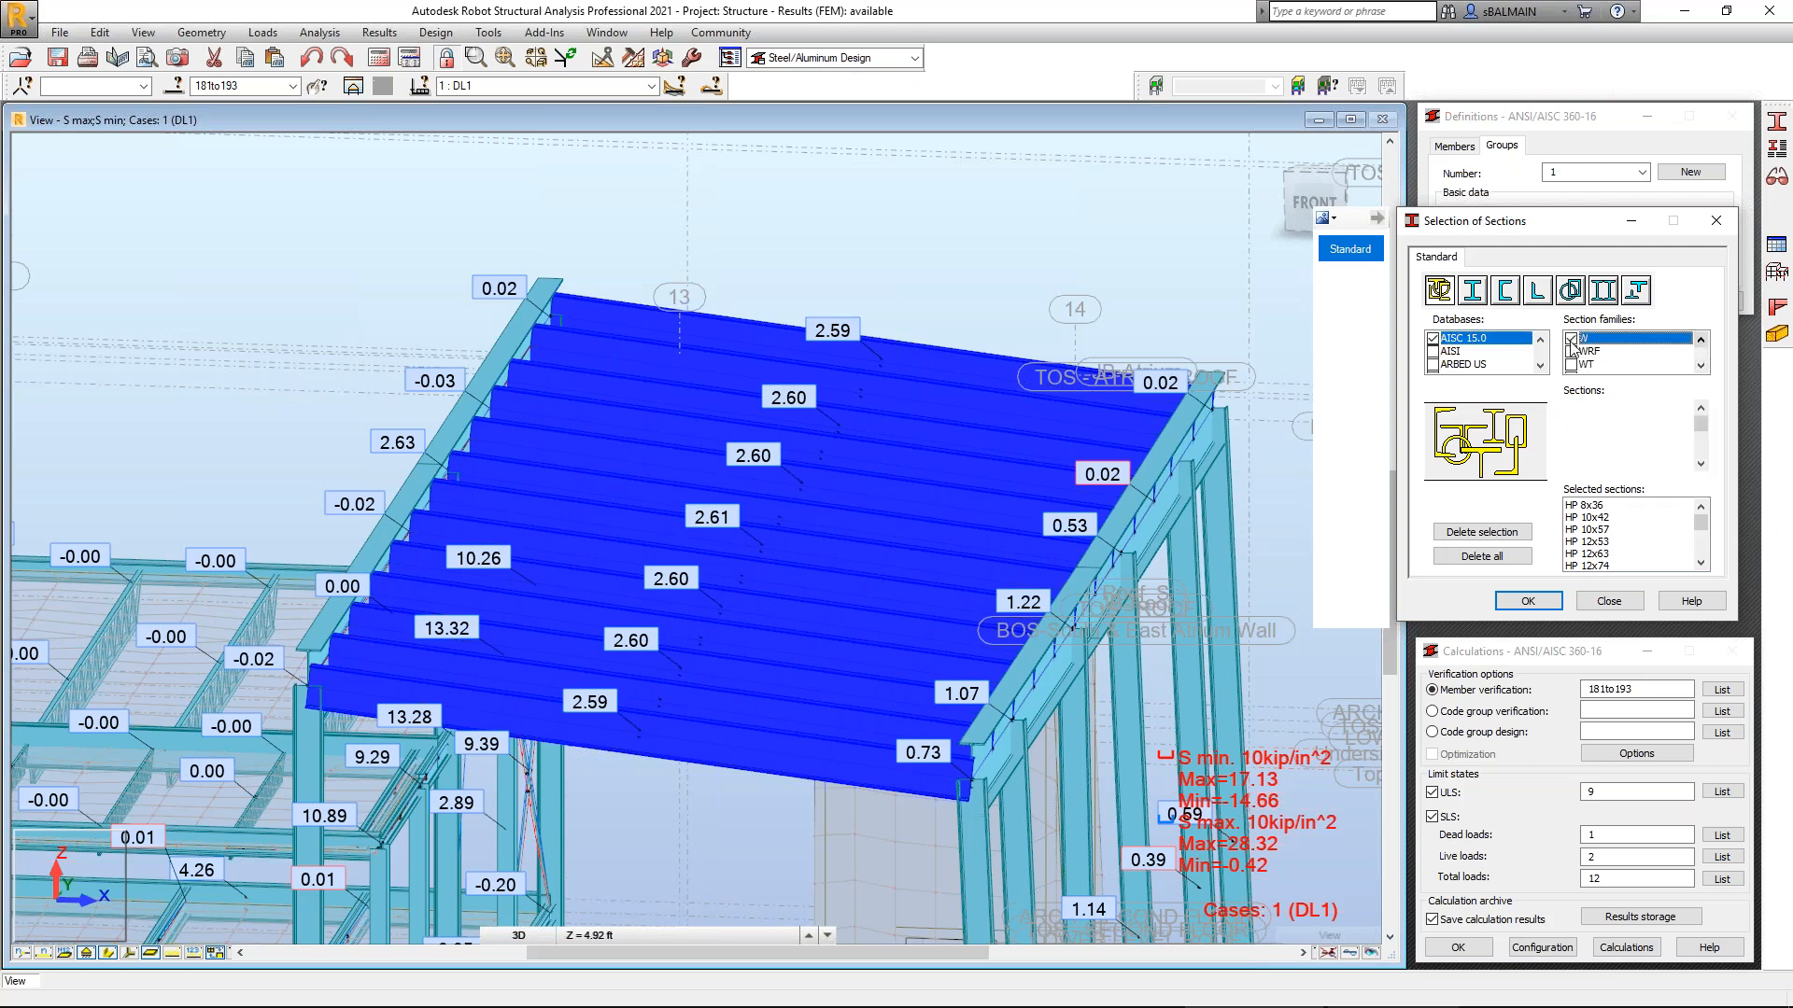
left_click(1538, 605)
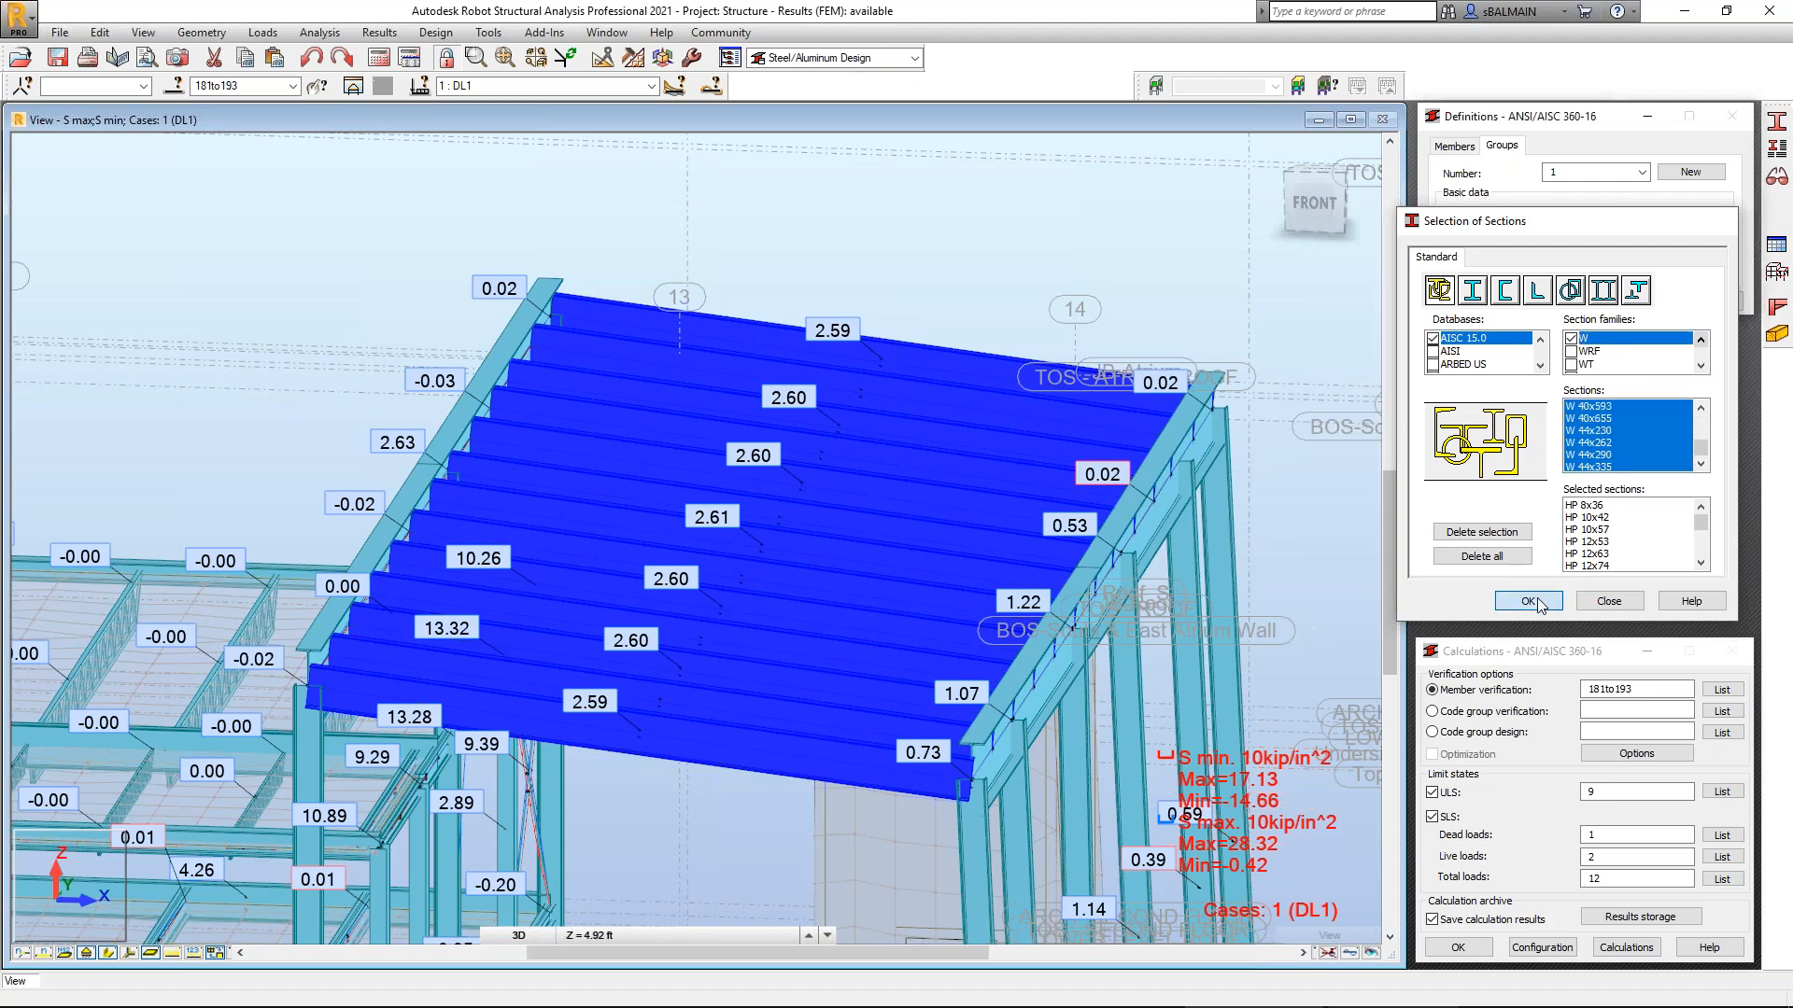
left_click(1611, 304)
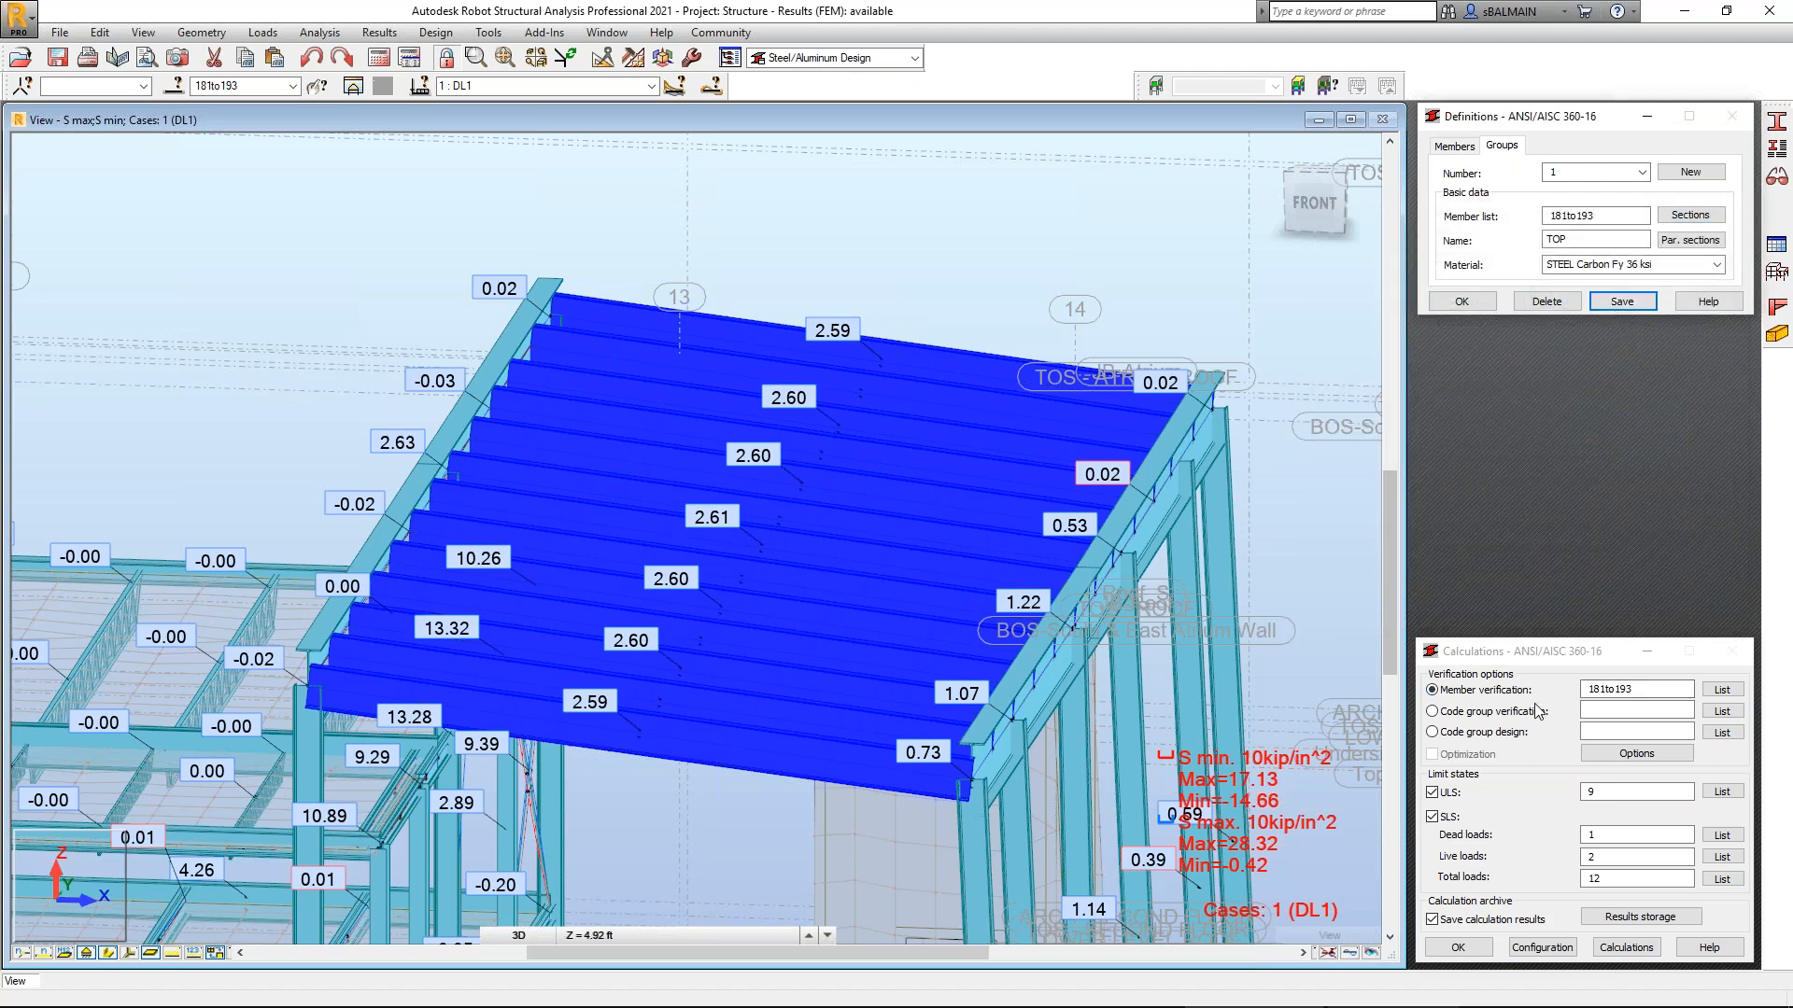
Run a code group design of group 1 for the ULS limit state with case 9.
left_click(1518, 731)
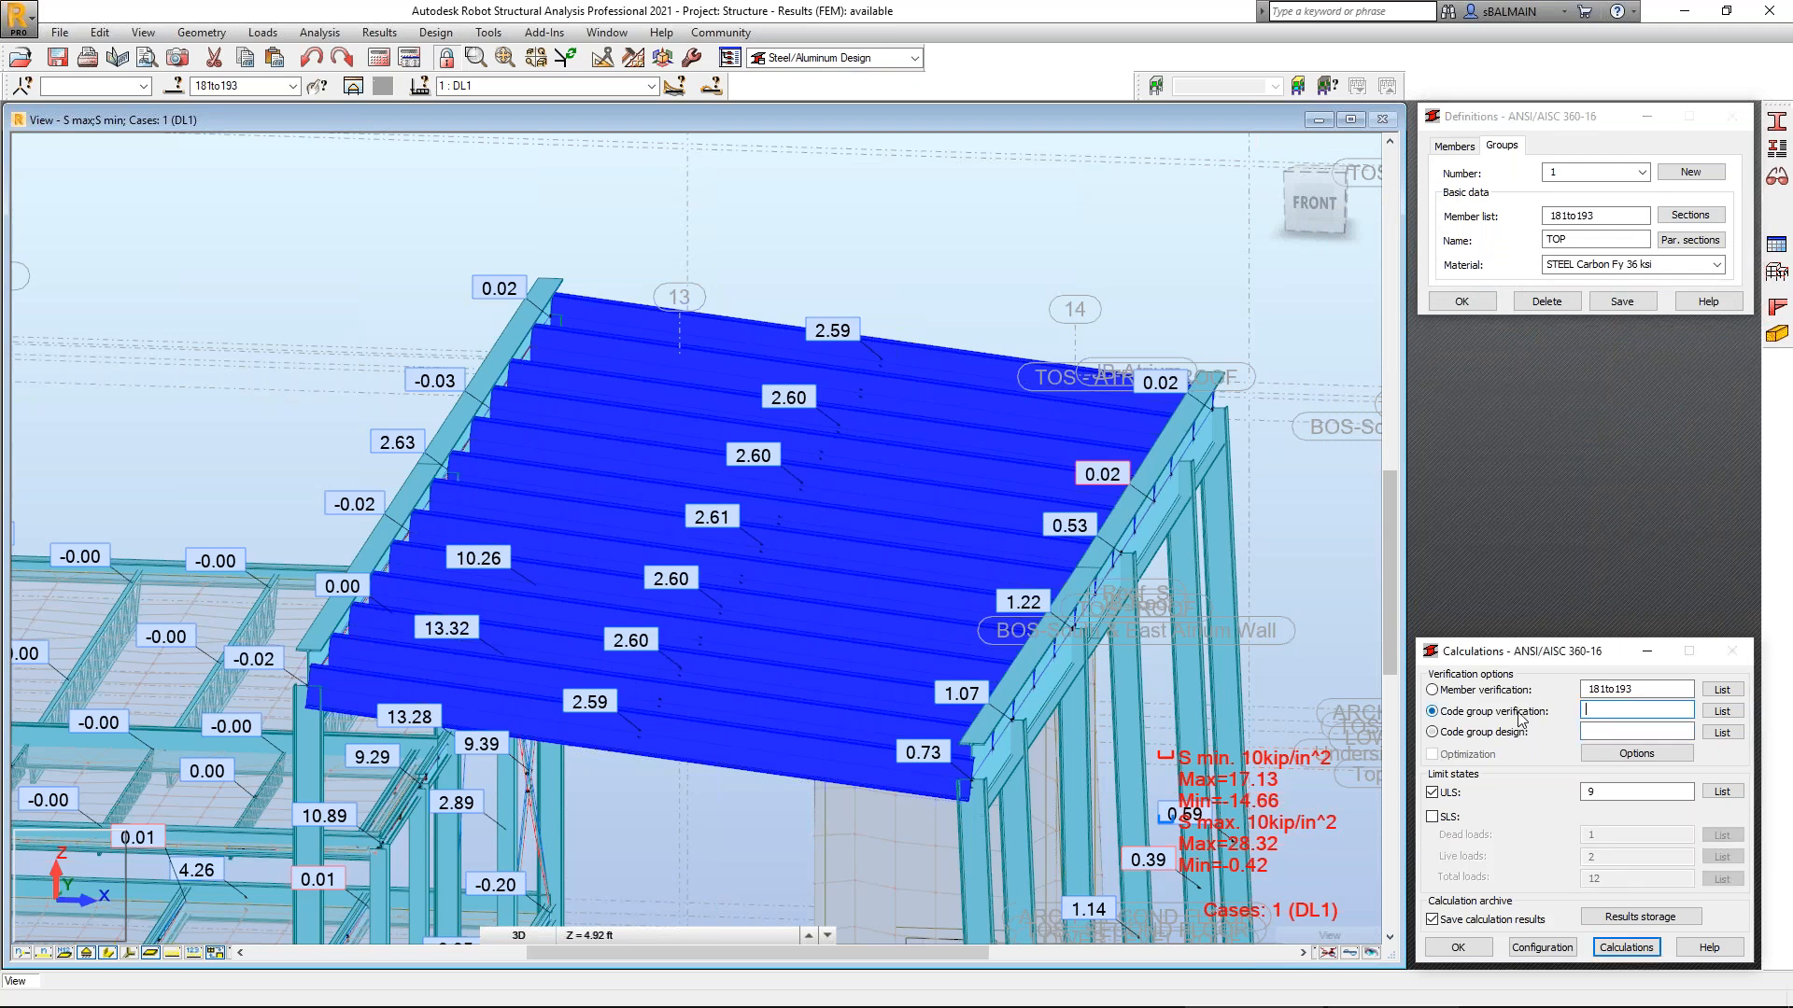
type("1")
left_click(1432, 792)
left_click(1432, 790)
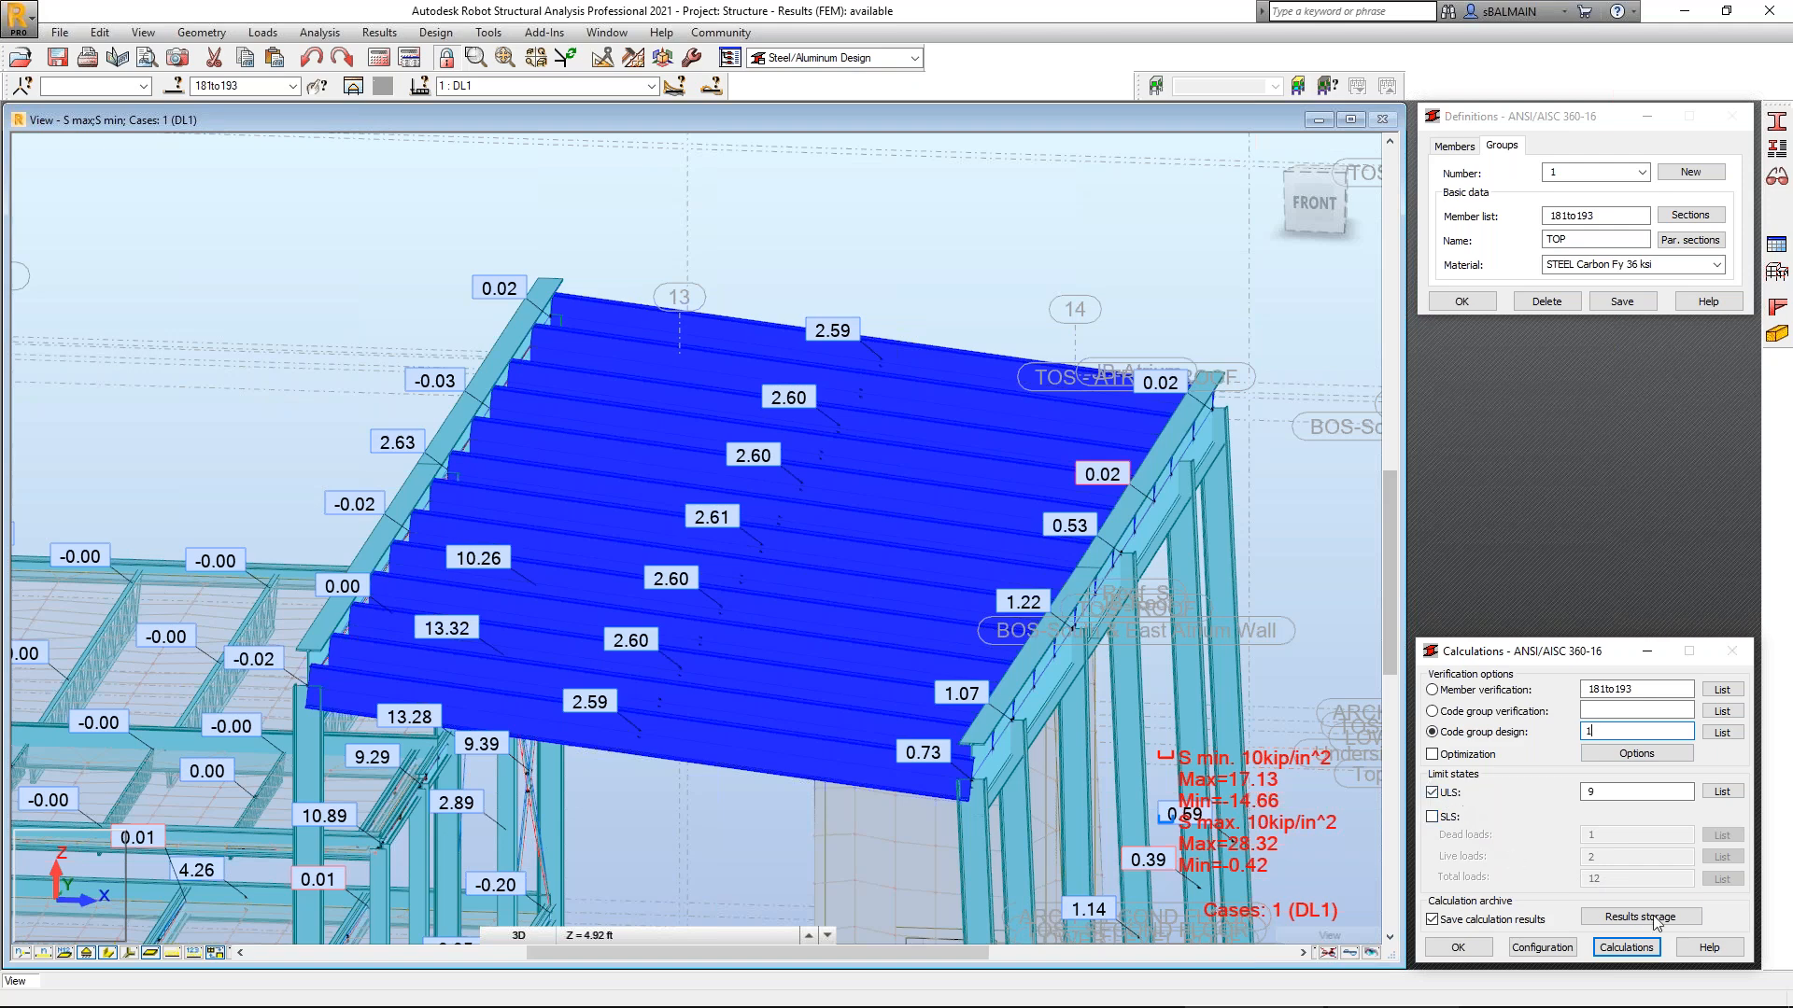
left_click(1642, 948)
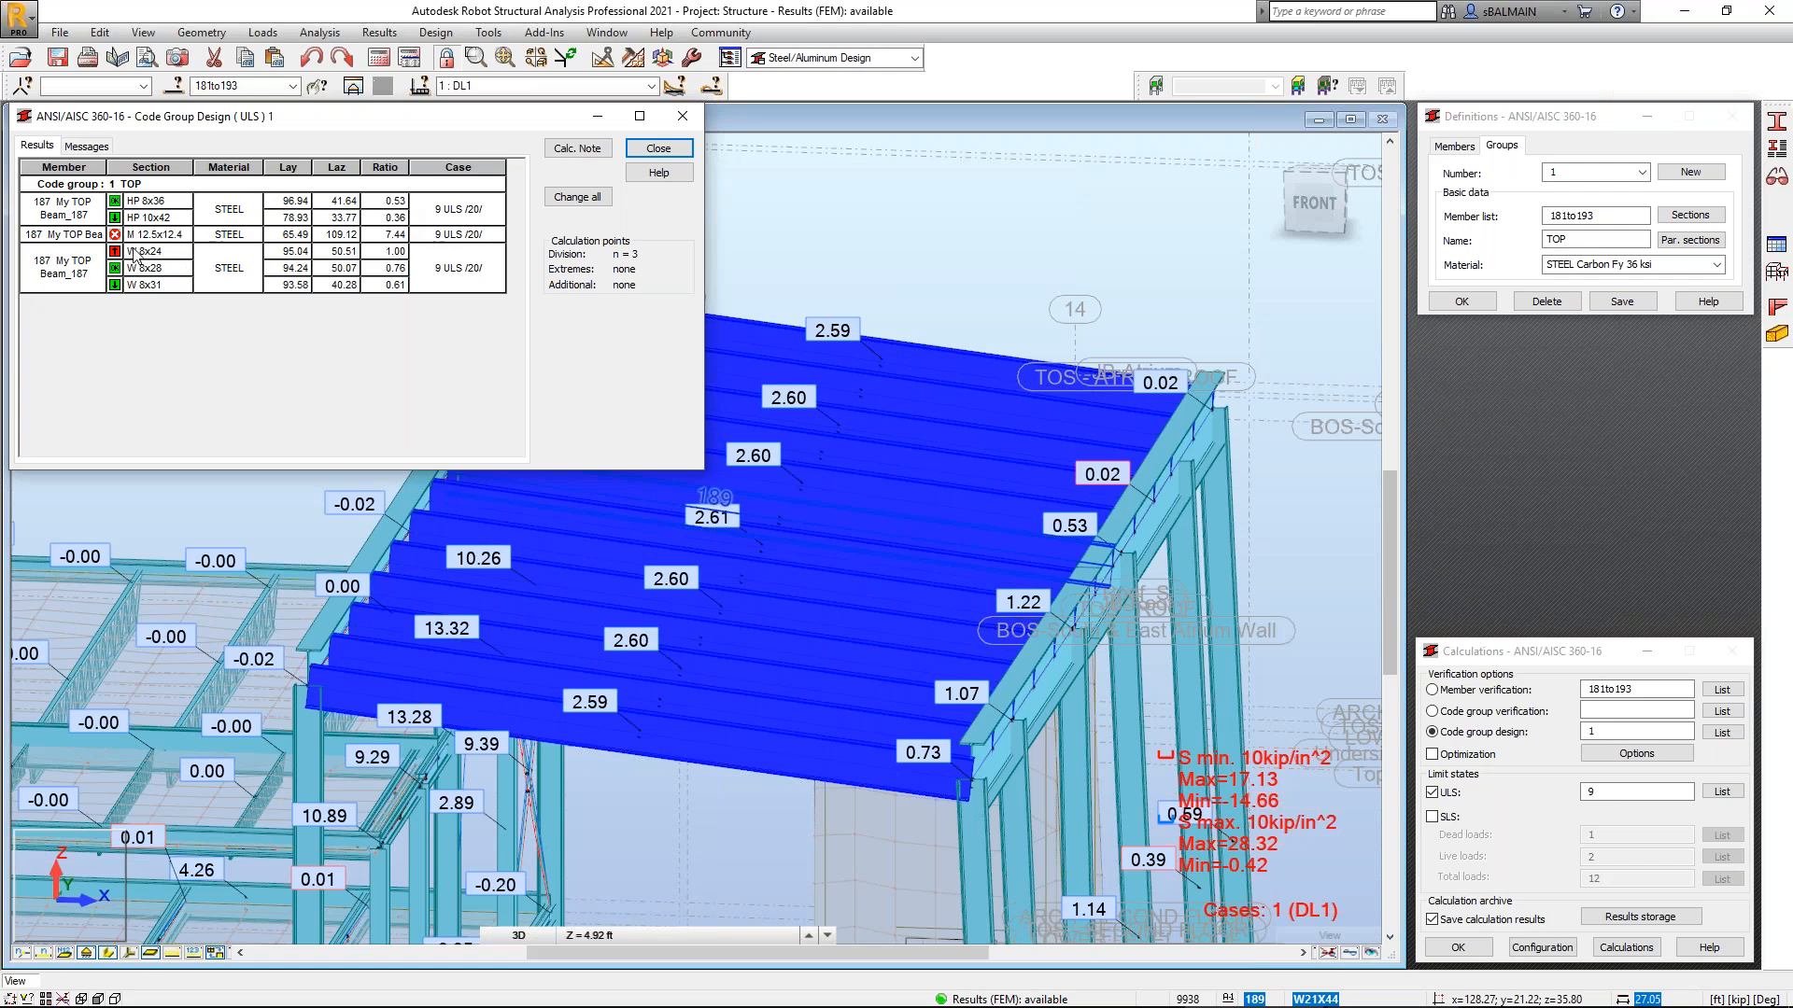
Compare the detailed ANSI/AISC 360-16 design results of sections W 8x28, W 8x24 and W 8x31 for the TOP group.
left_click(359, 270)
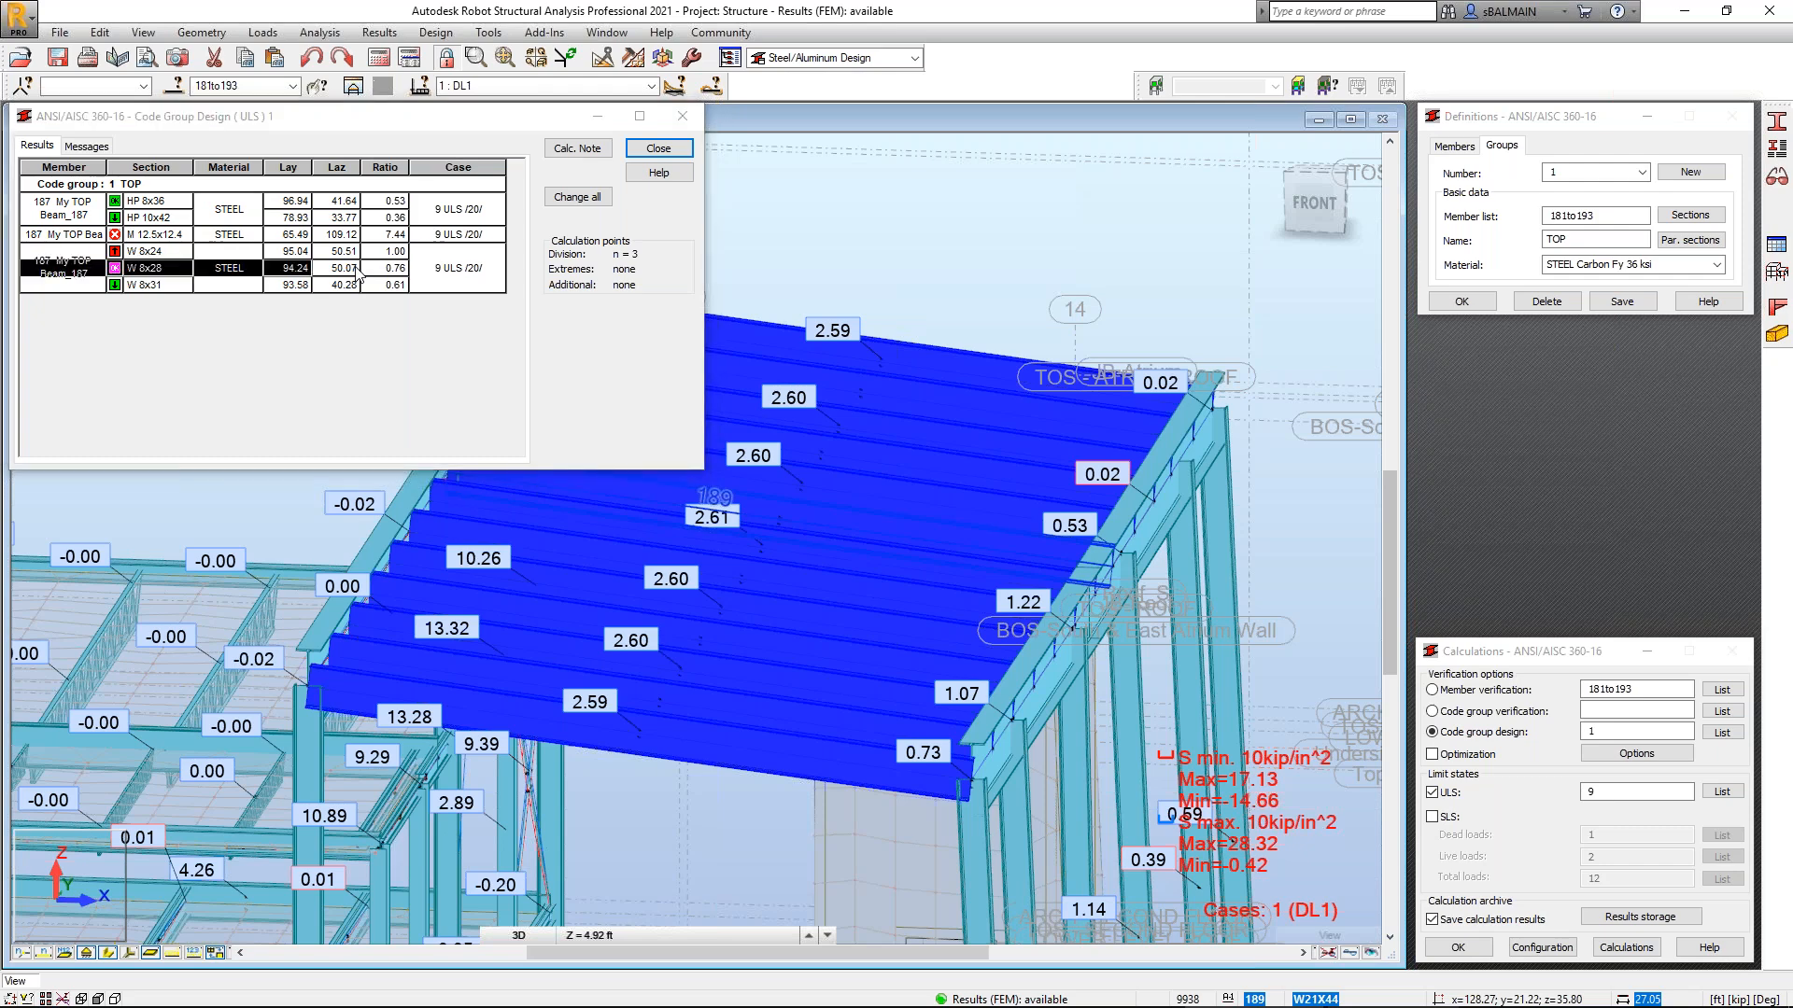
double_click(358, 270)
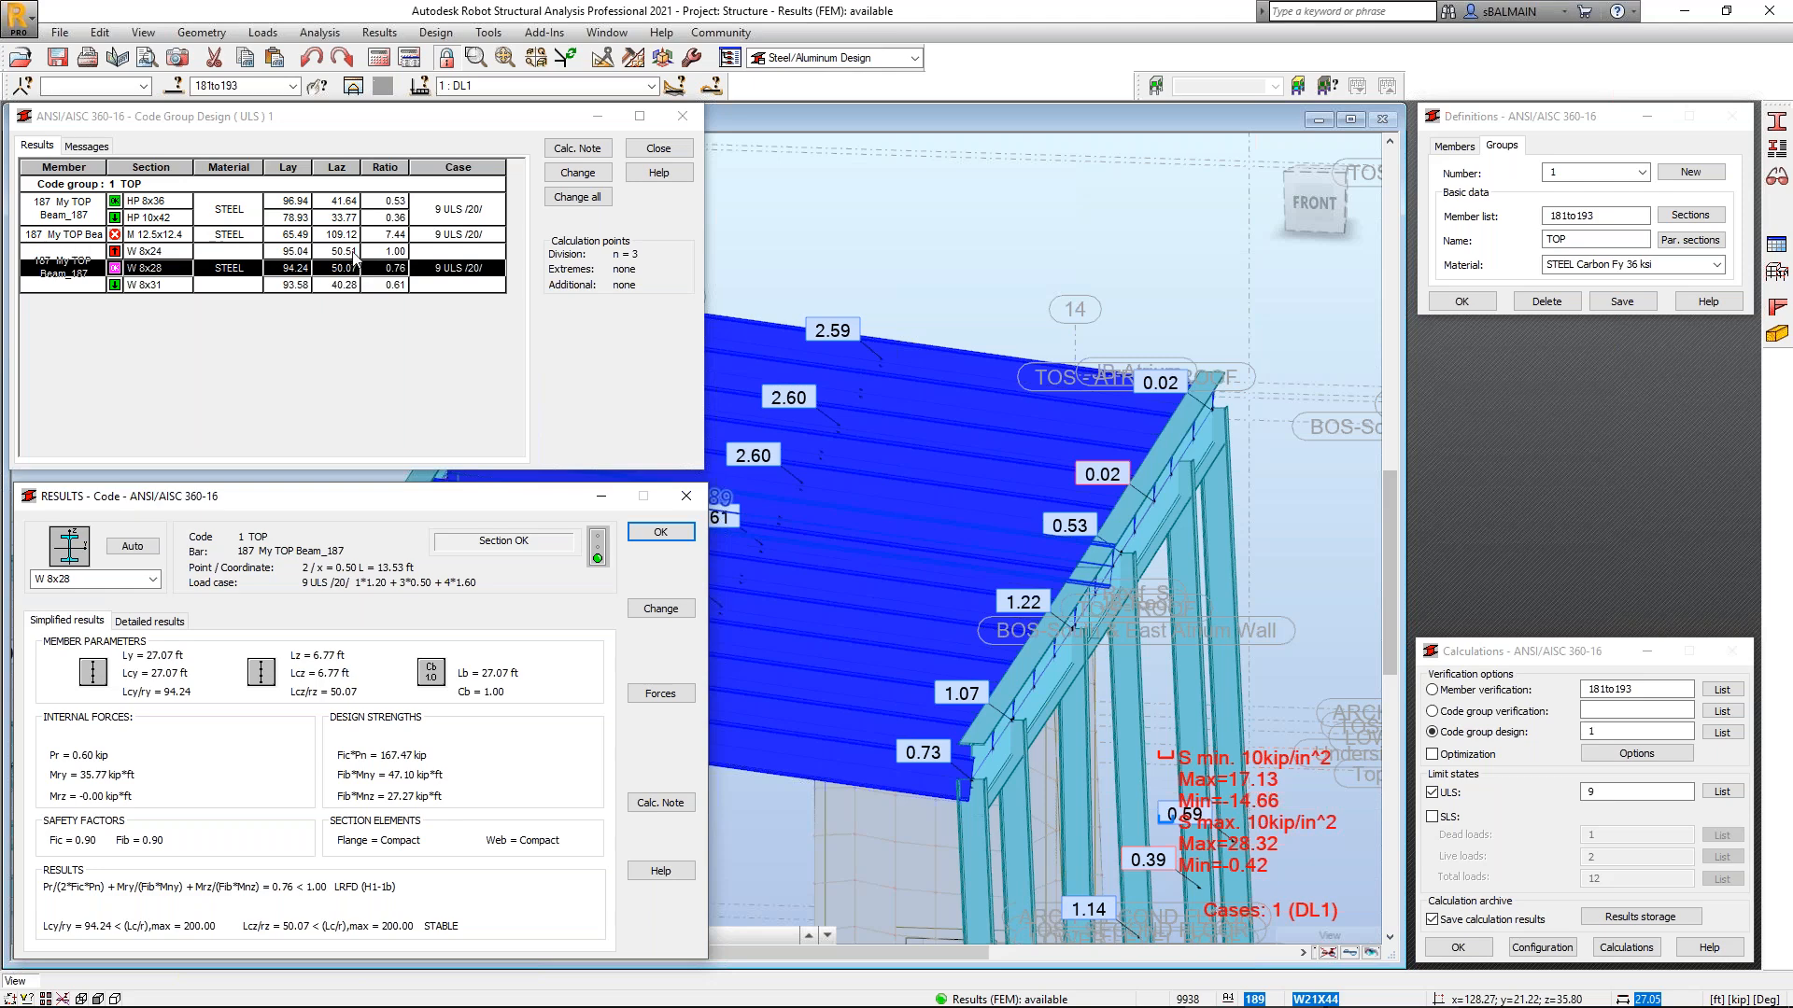
left_click(355, 252)
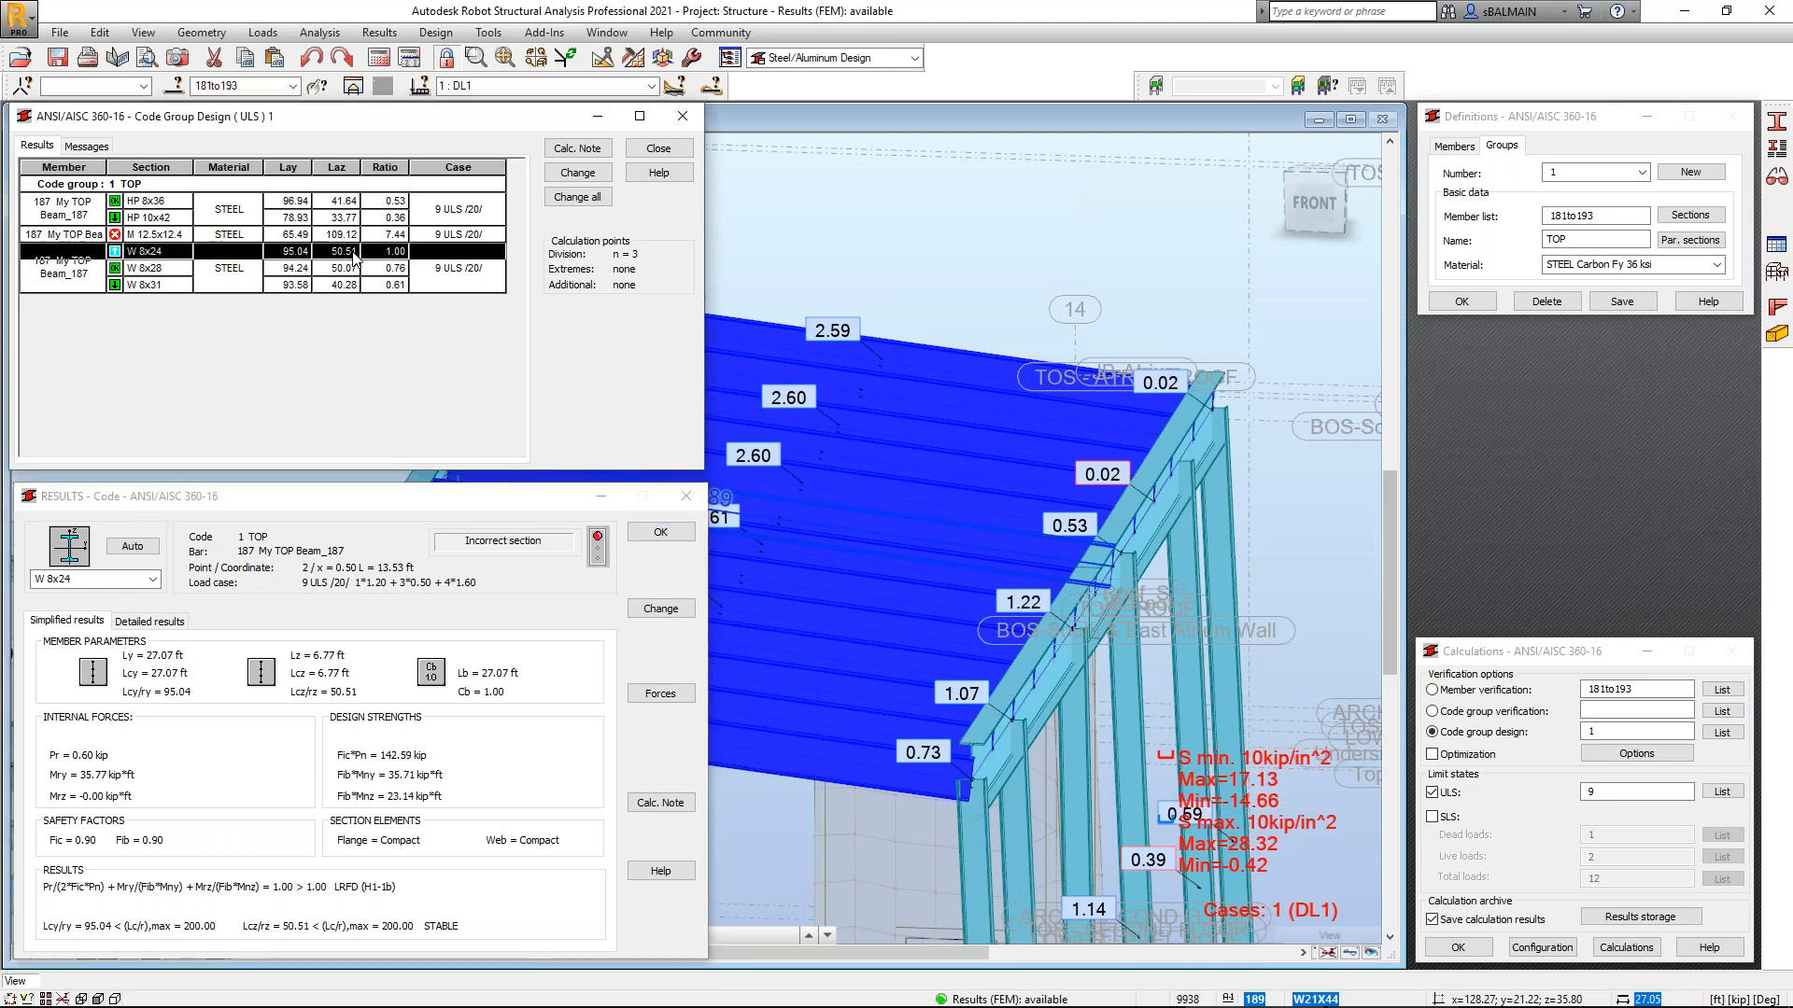
left_click(396, 283)
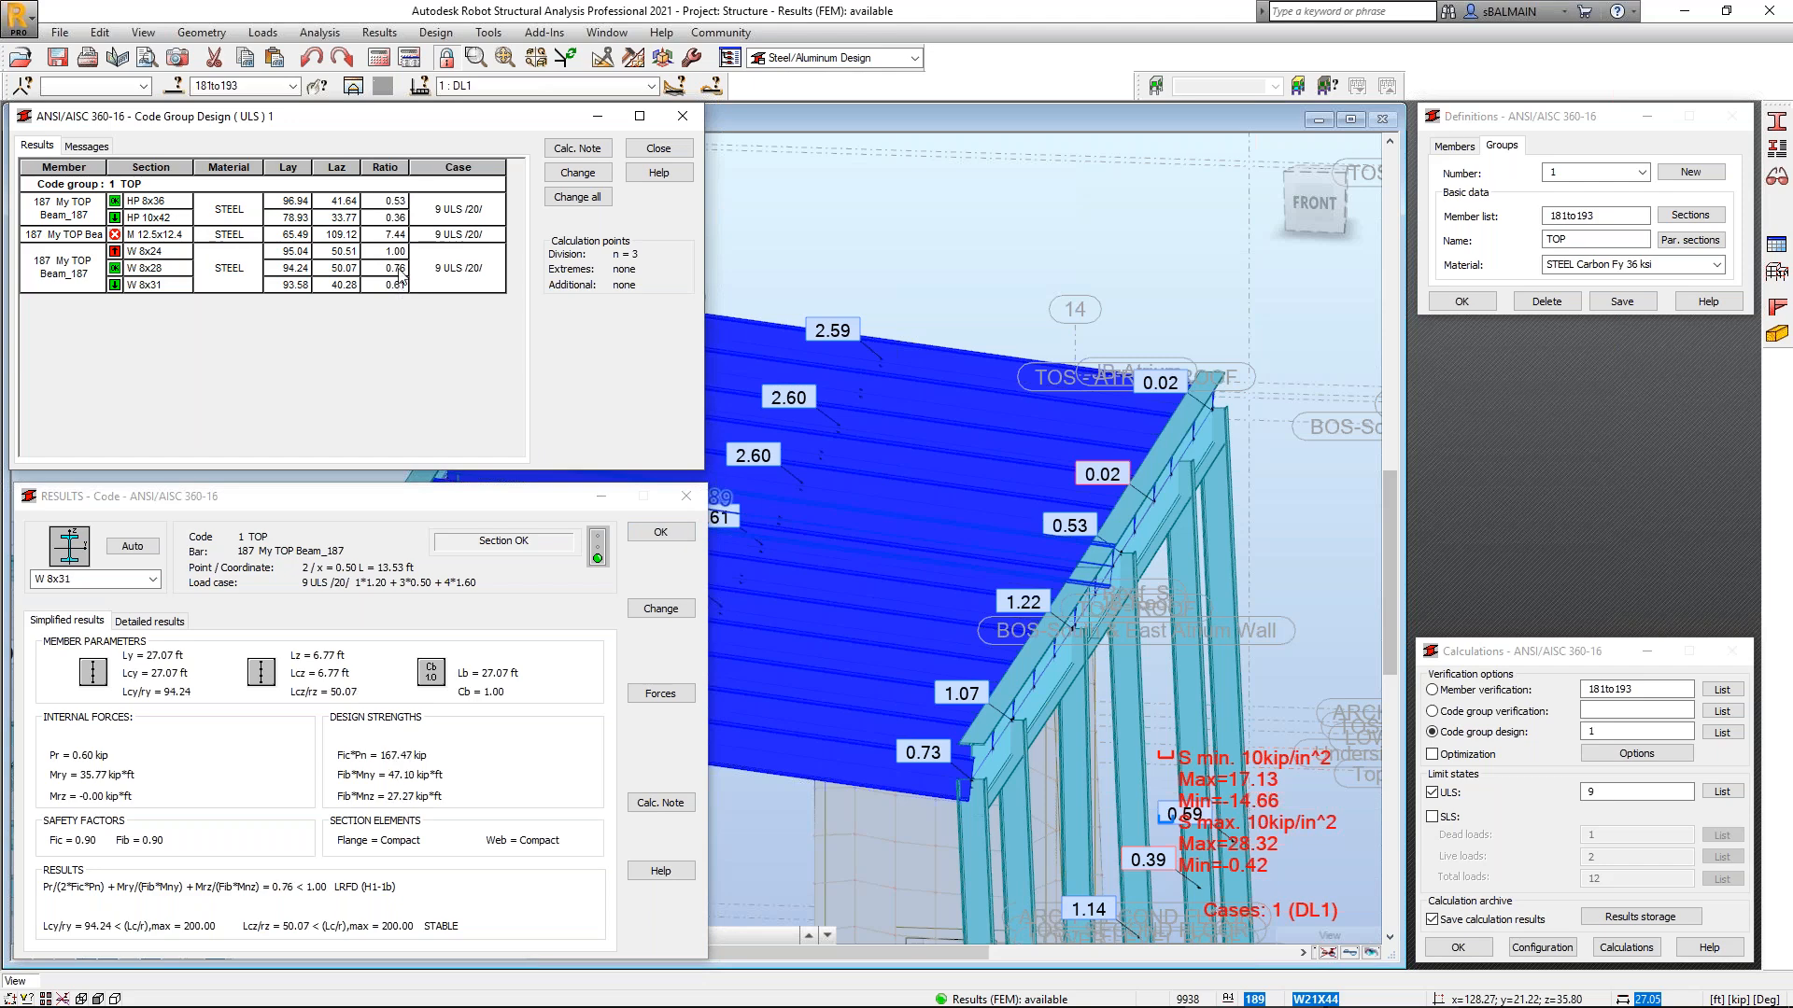
Change the TOP group members to section W 8x28 and close the group design results without archiving them.
left_click(398, 270)
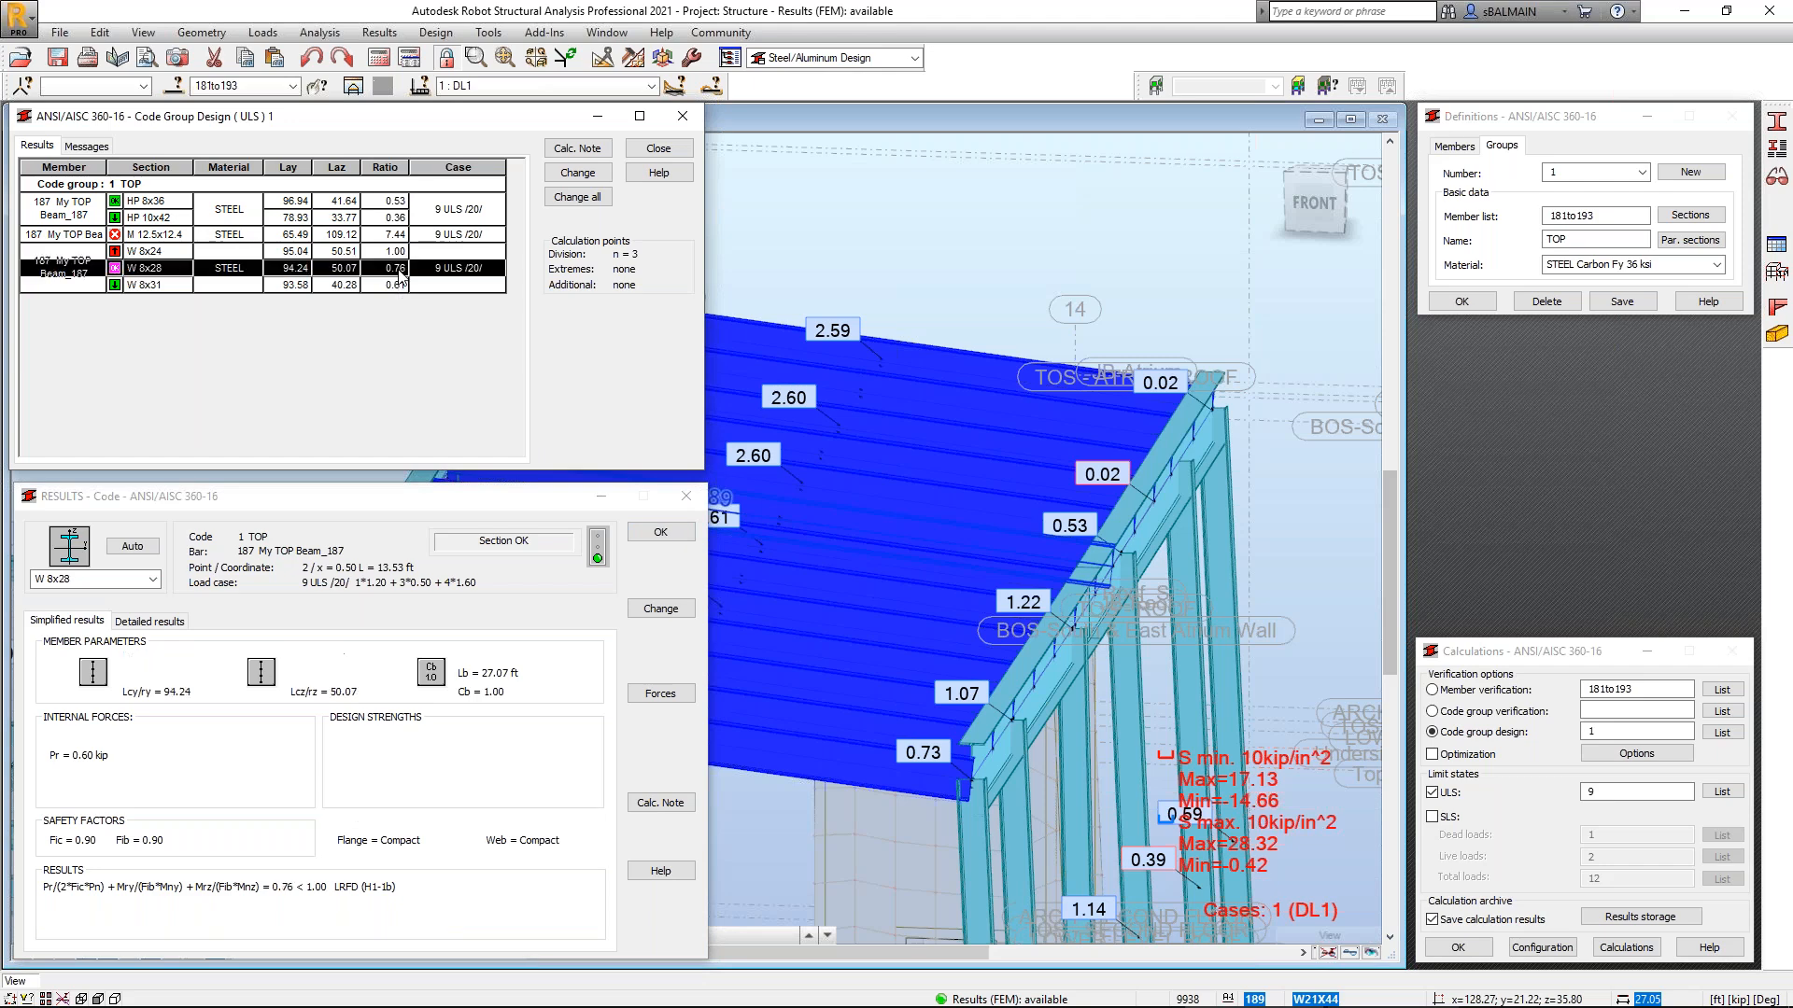
left_click(660, 608)
key("Return")
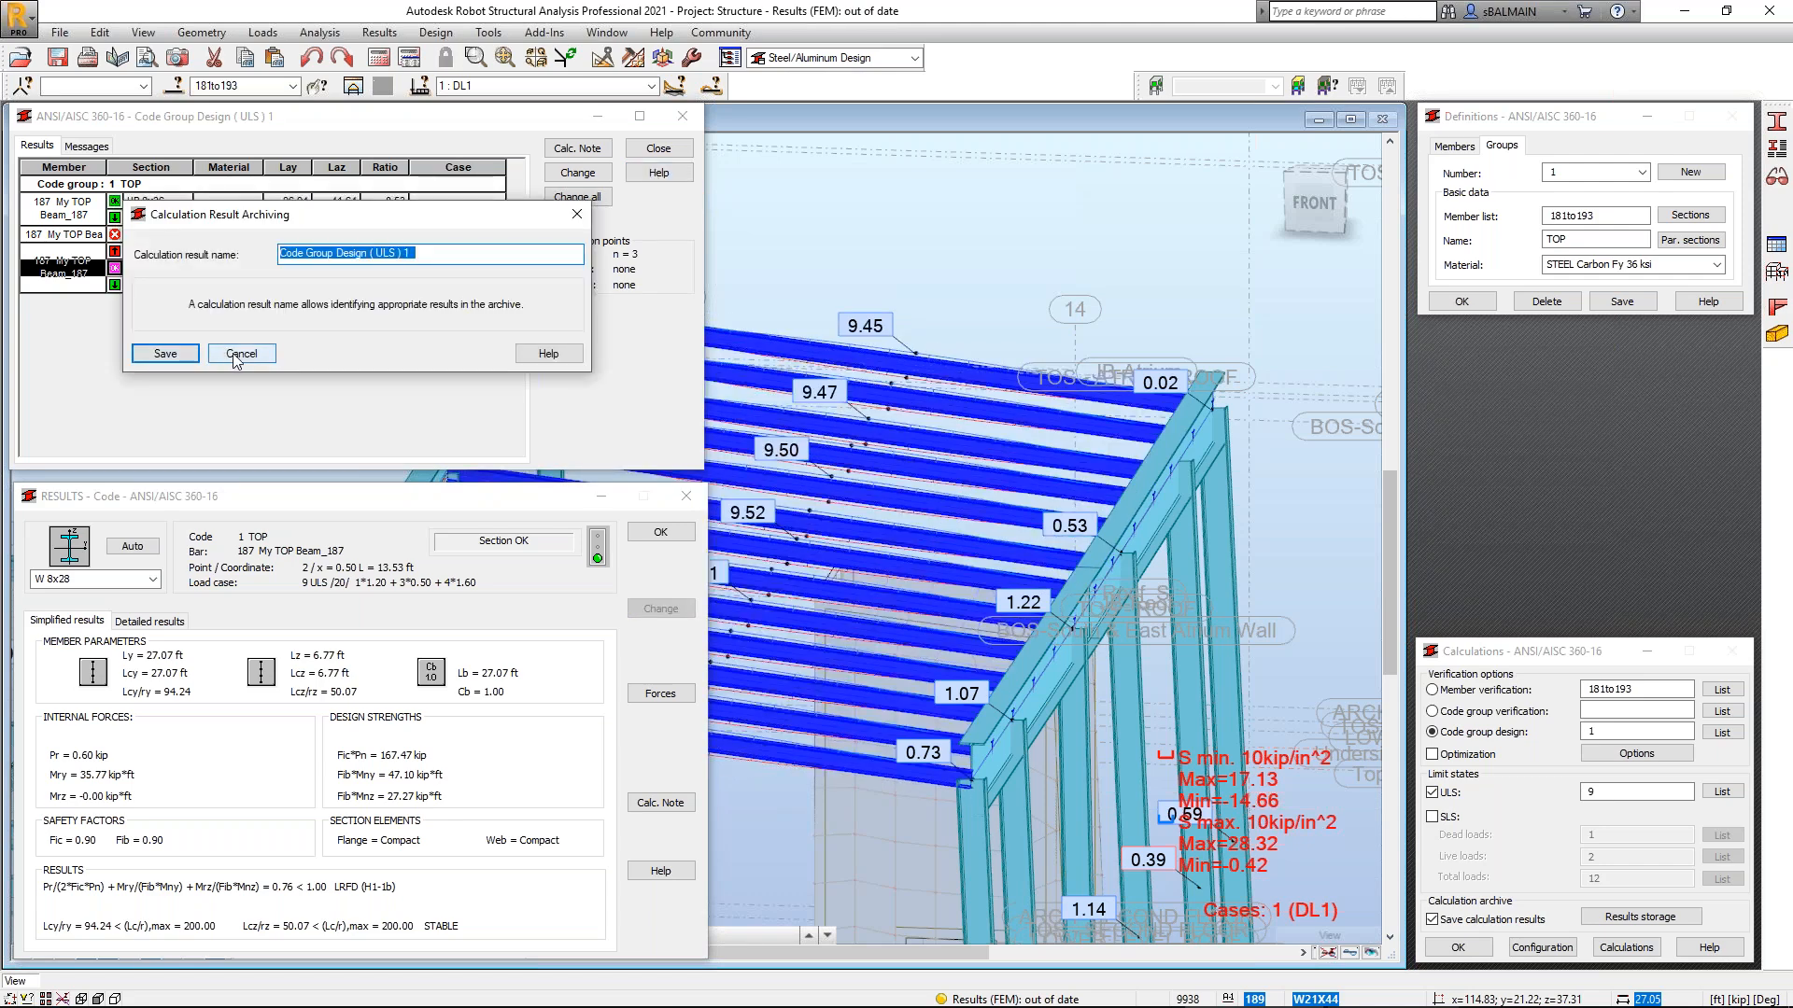
left_click(239, 354)
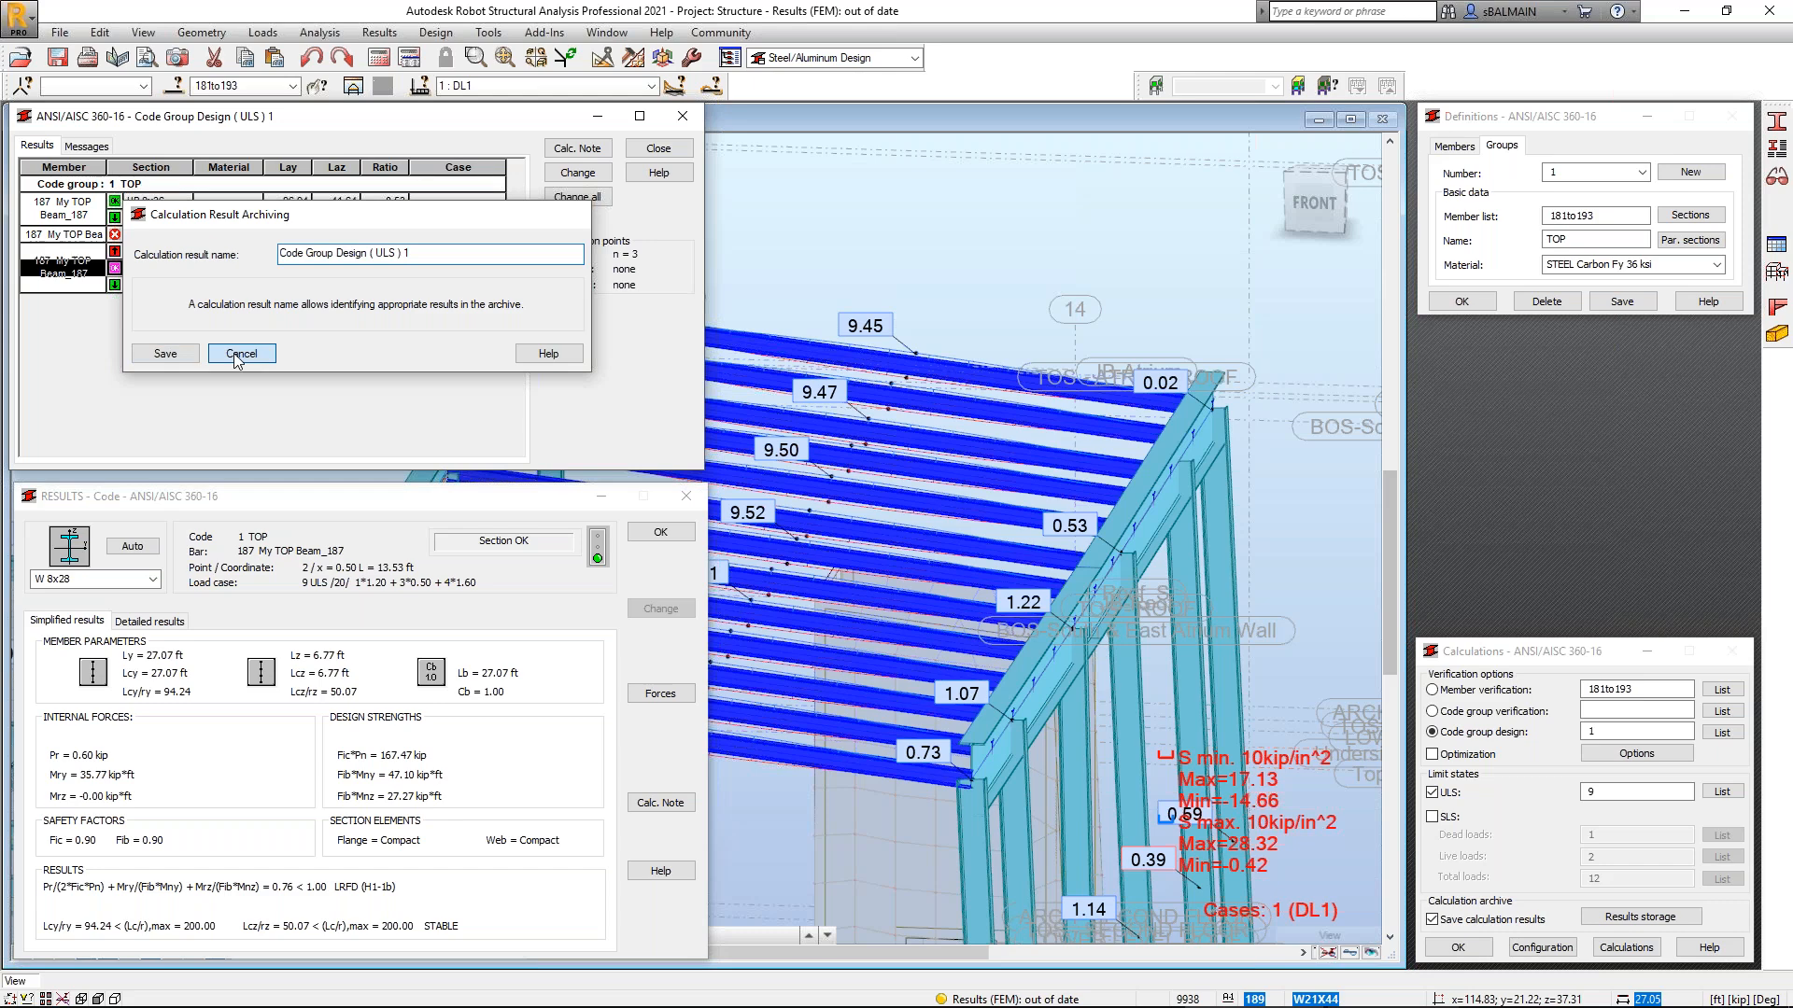
left_click(686, 496)
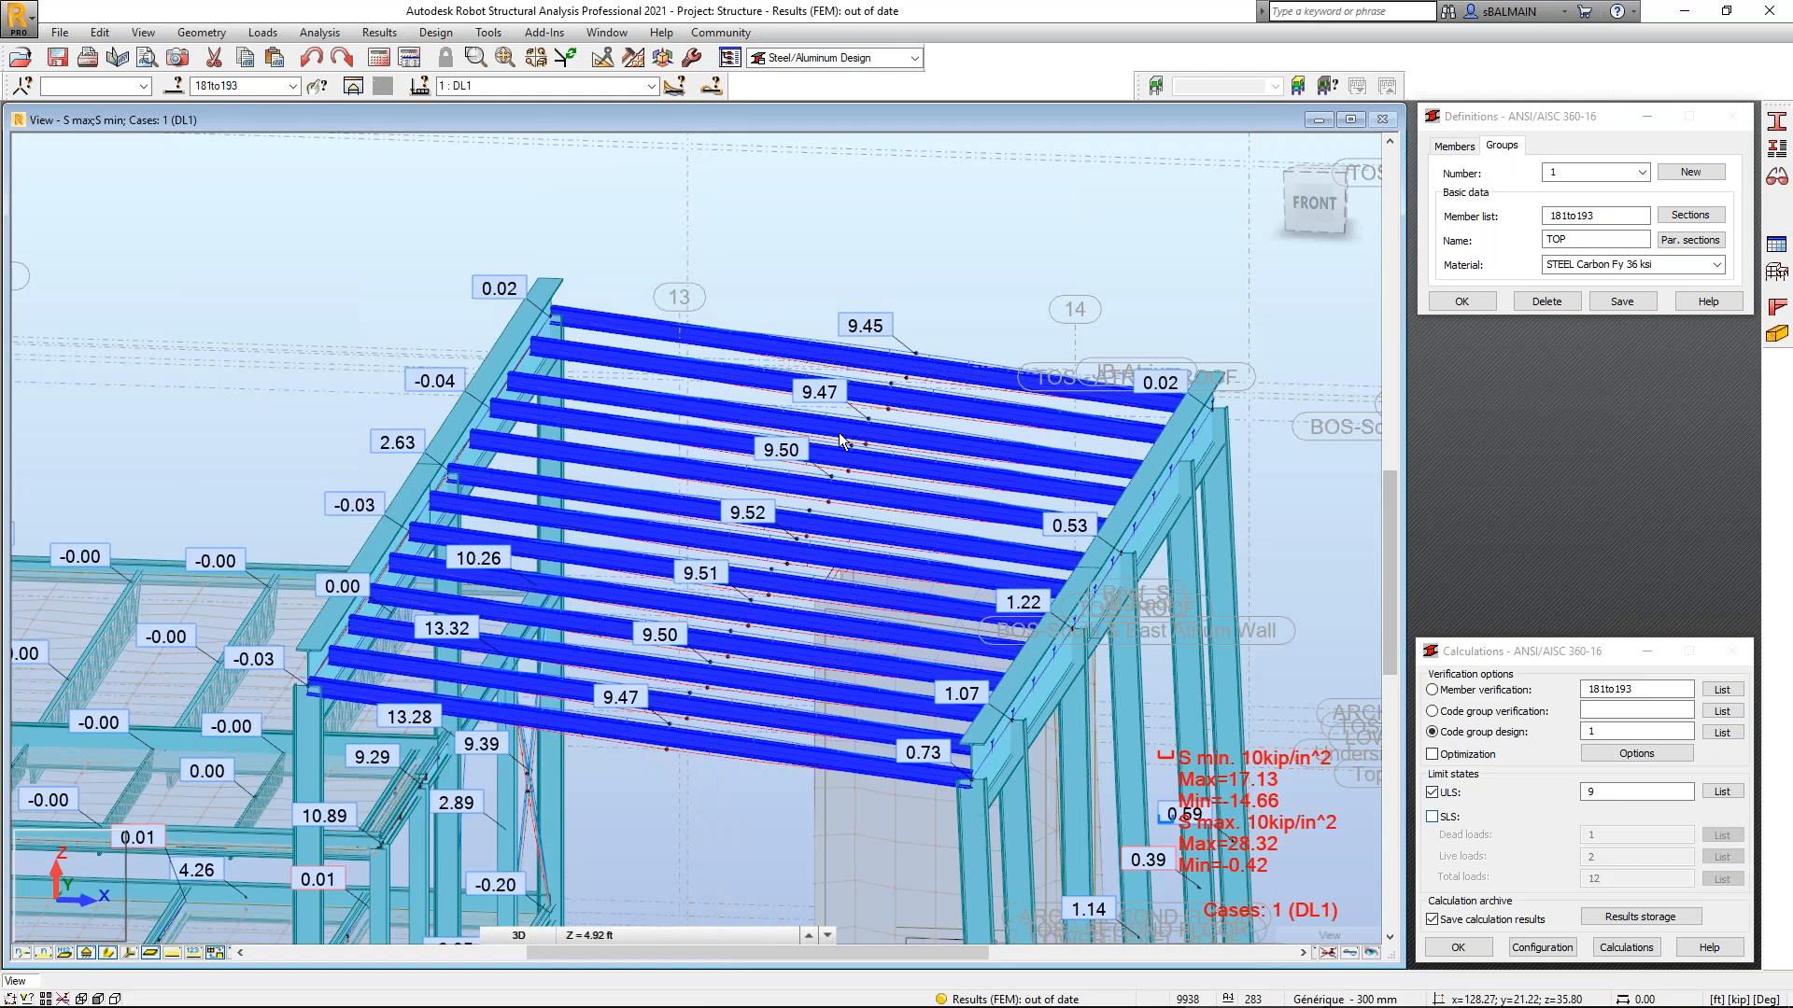
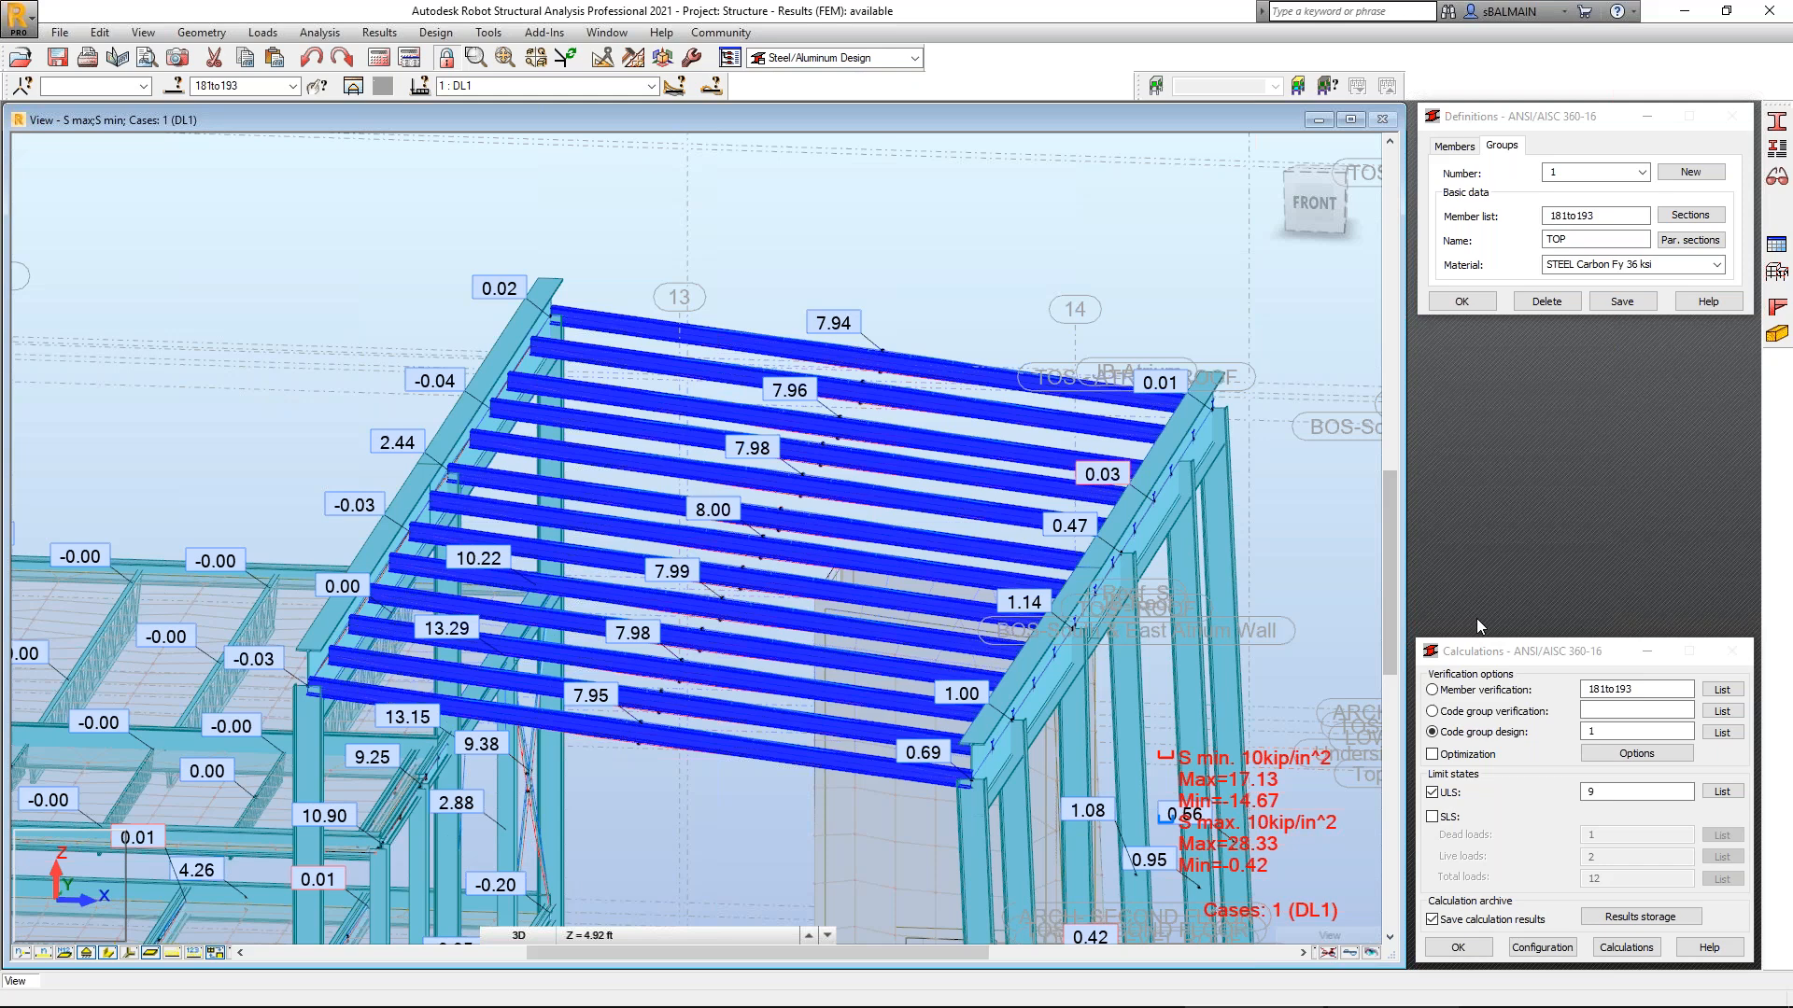
Run a member verification of beams 181to193 for both ULS and SLS limit states.
left_click(1432, 690)
left_click(1431, 816)
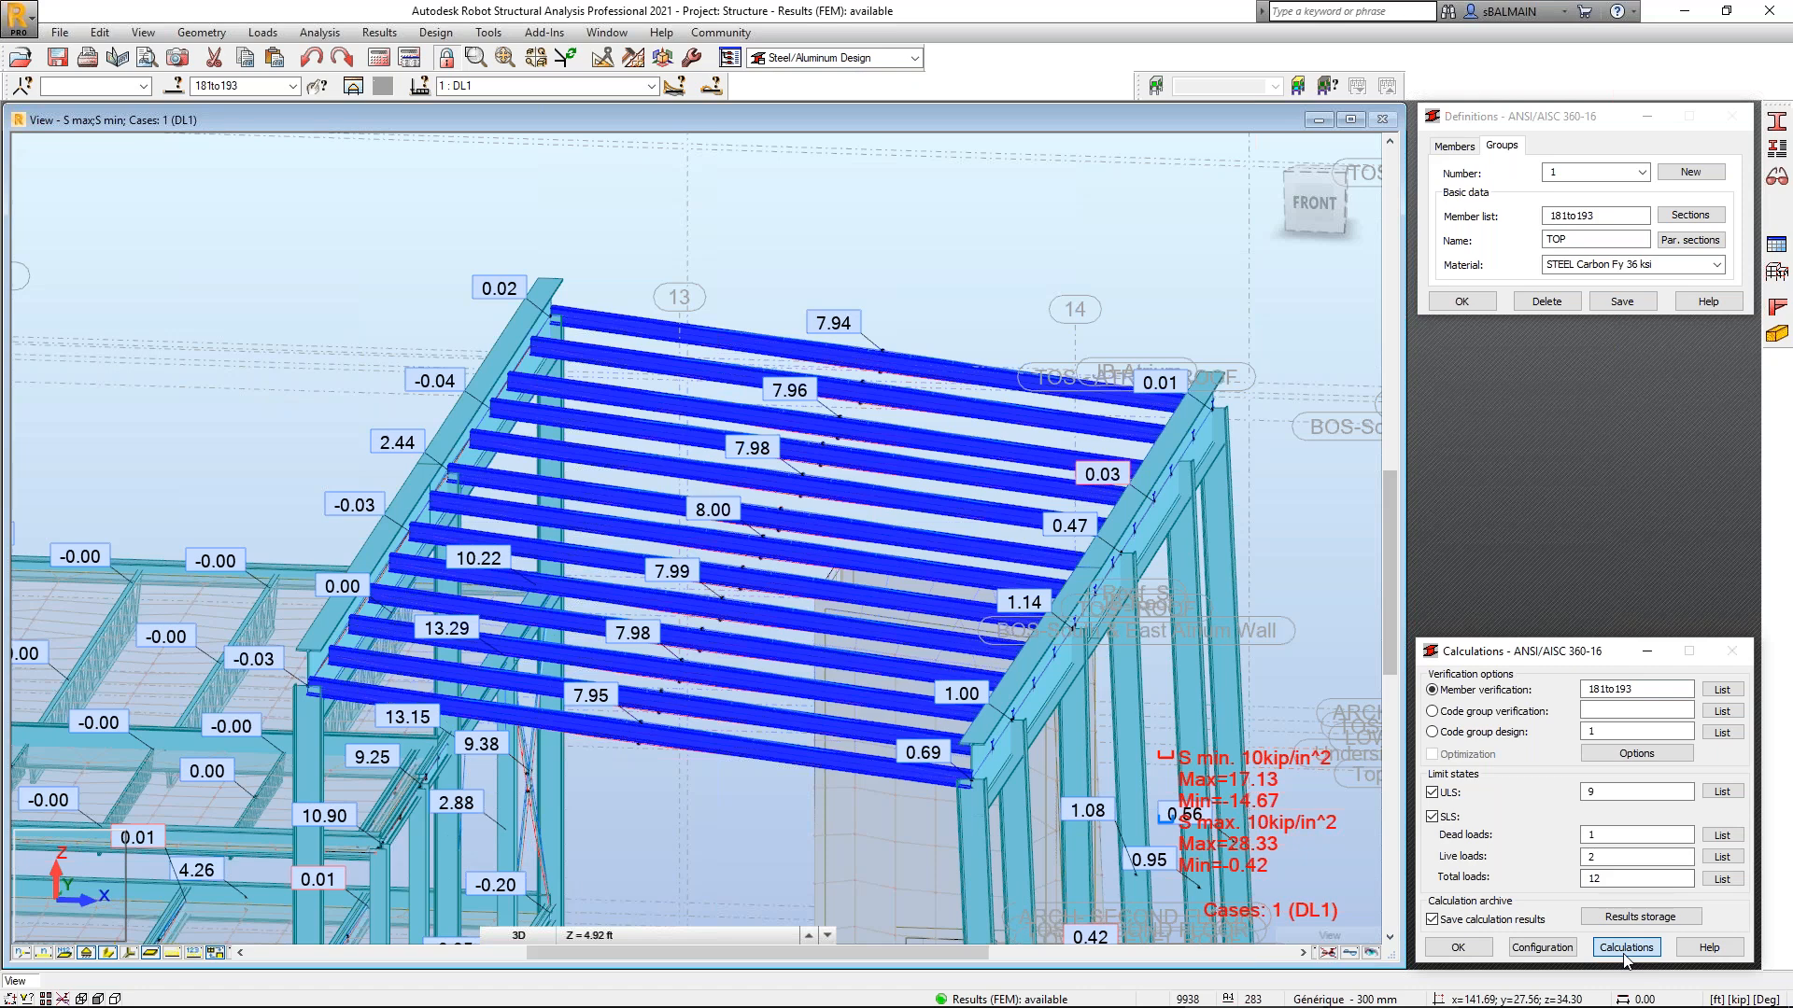
left_click(1630, 949)
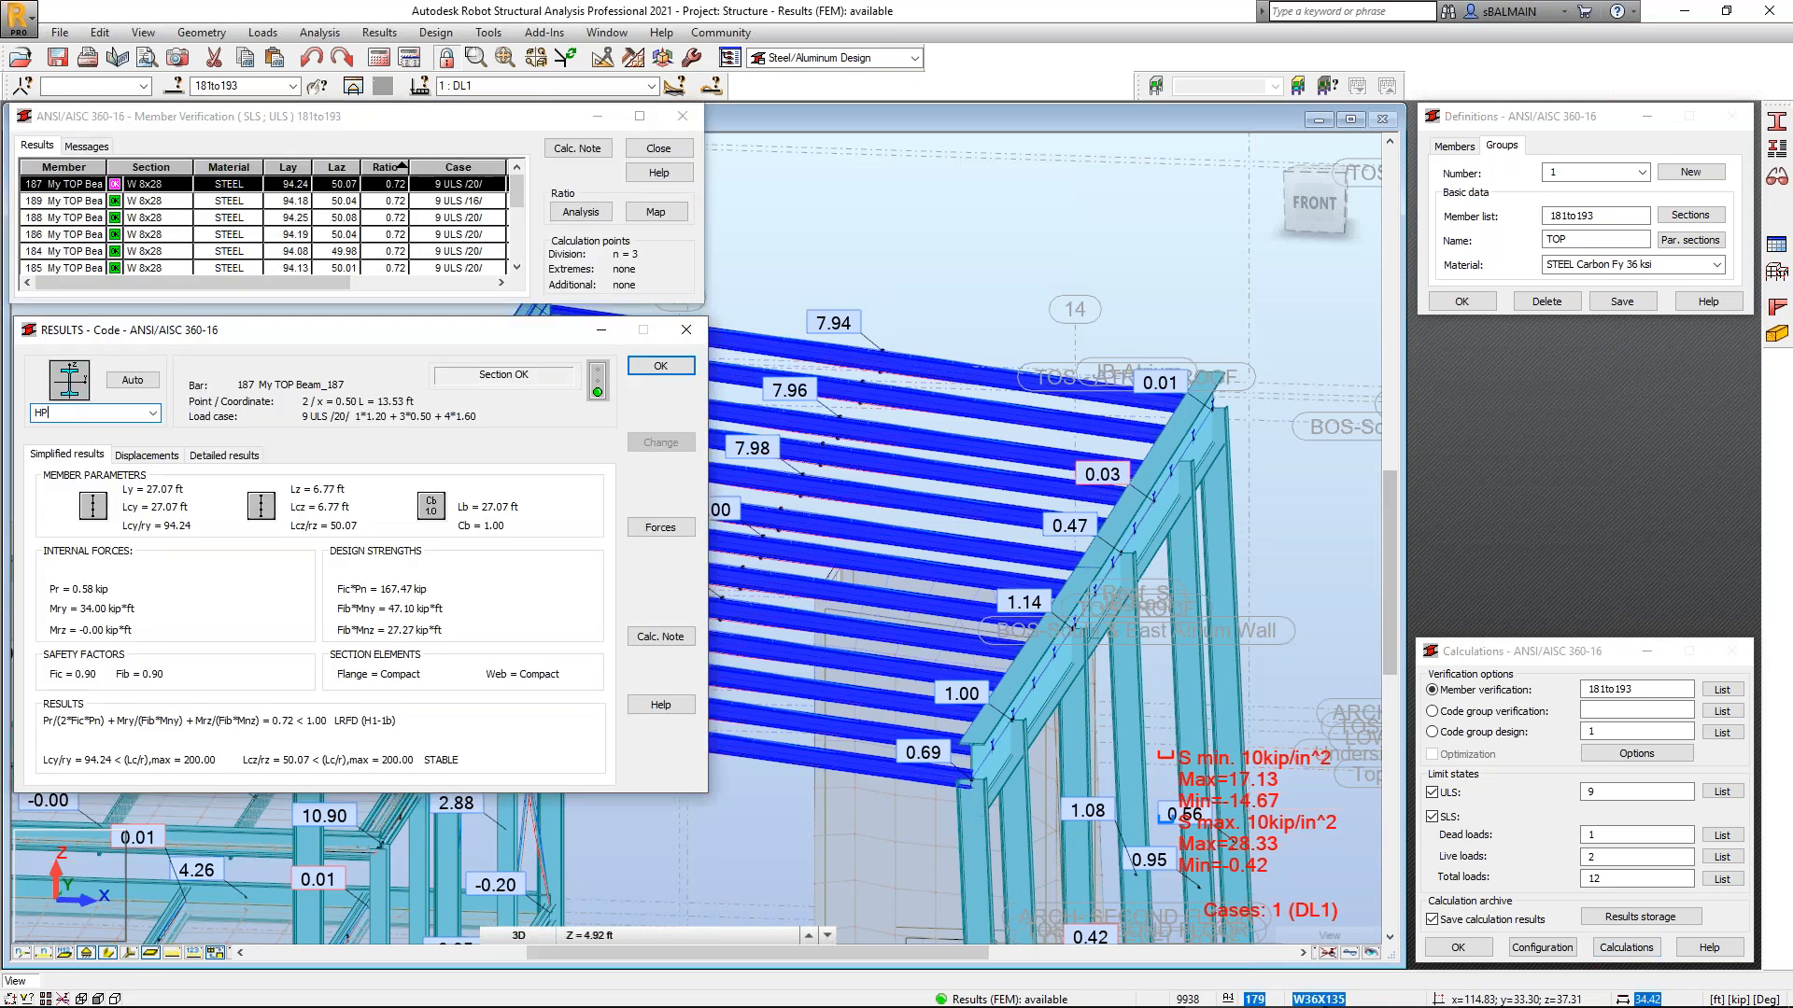
Check beam 187 with an HP 8x36 section, and archive the verification results as "Member Verification ( SLS ; ULS ) 181to193".
left_click(137, 384)
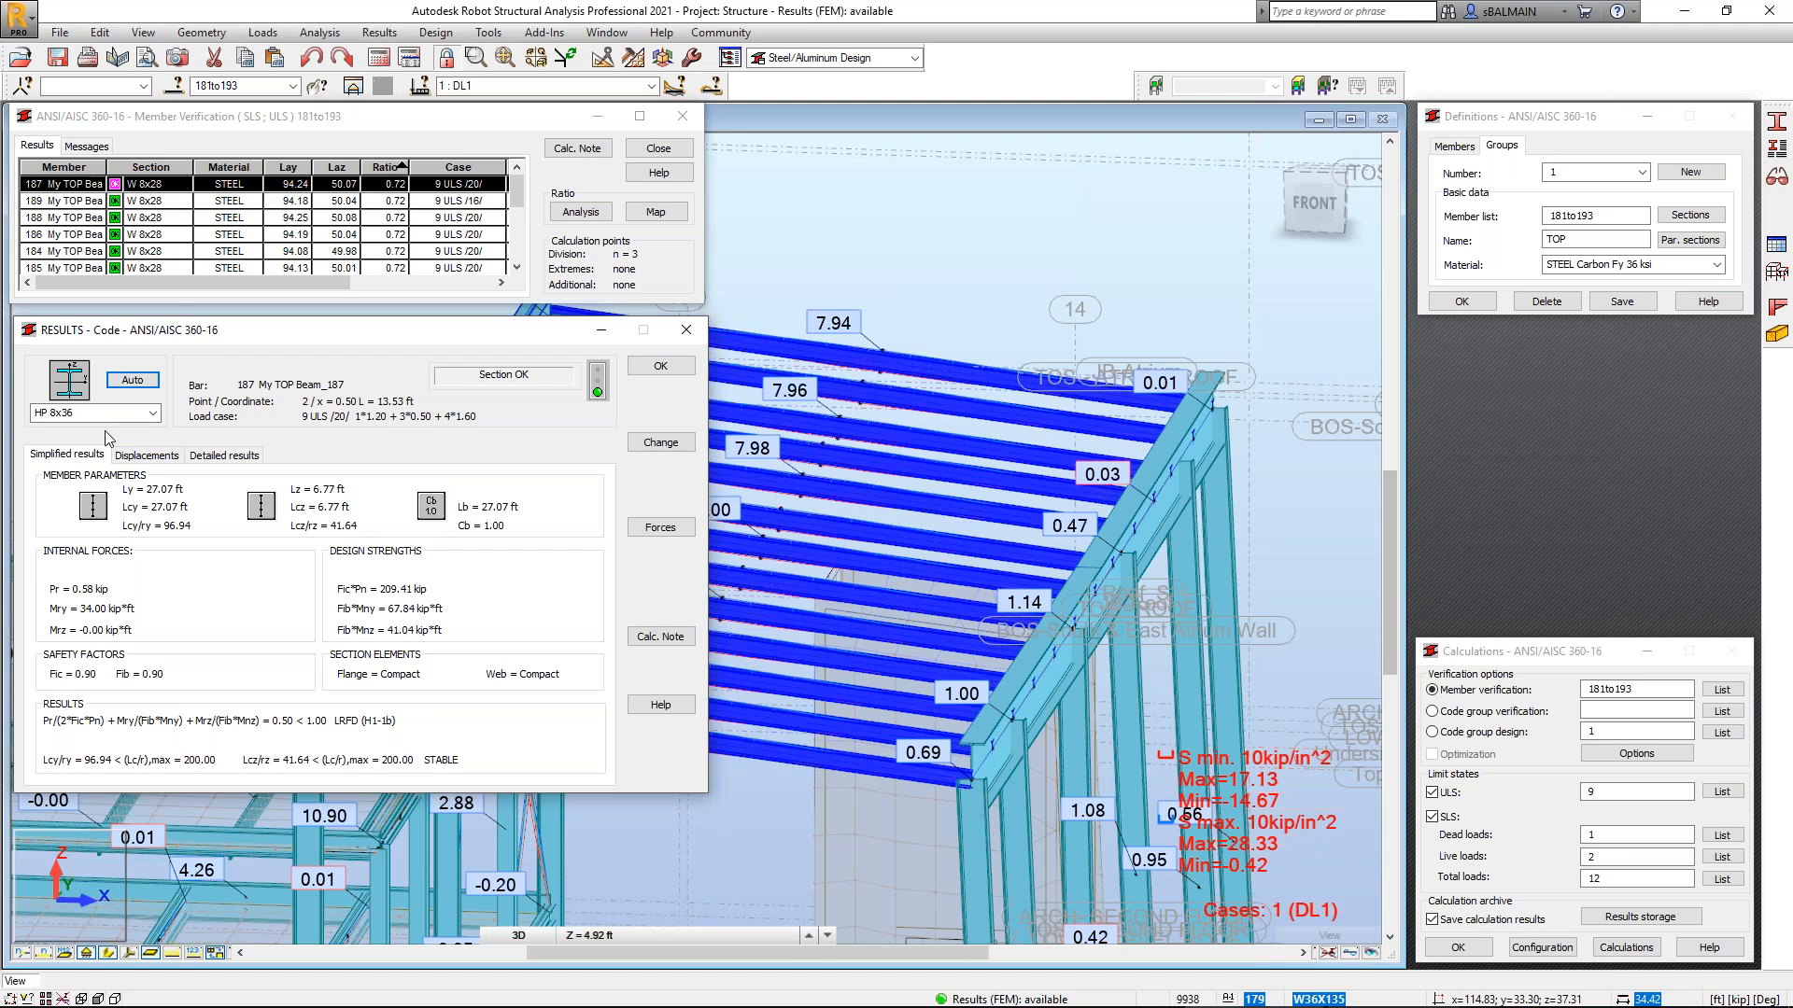
left_click(694, 331)
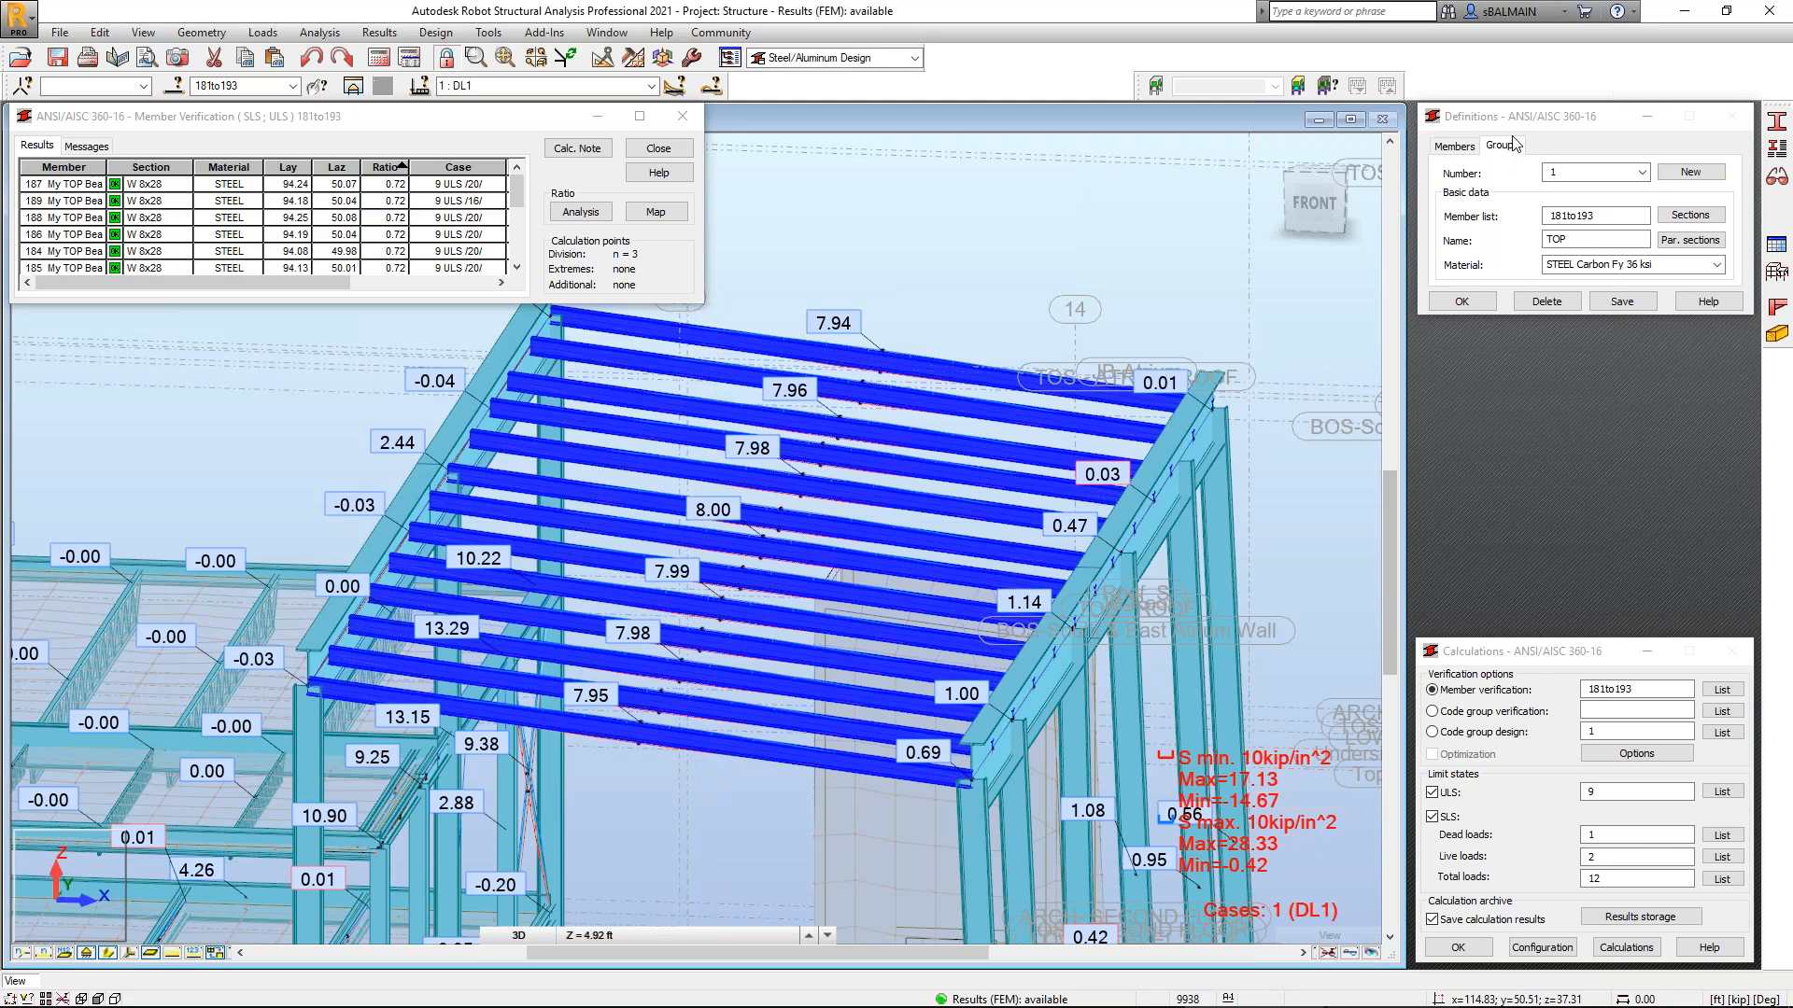
left_click(655, 148)
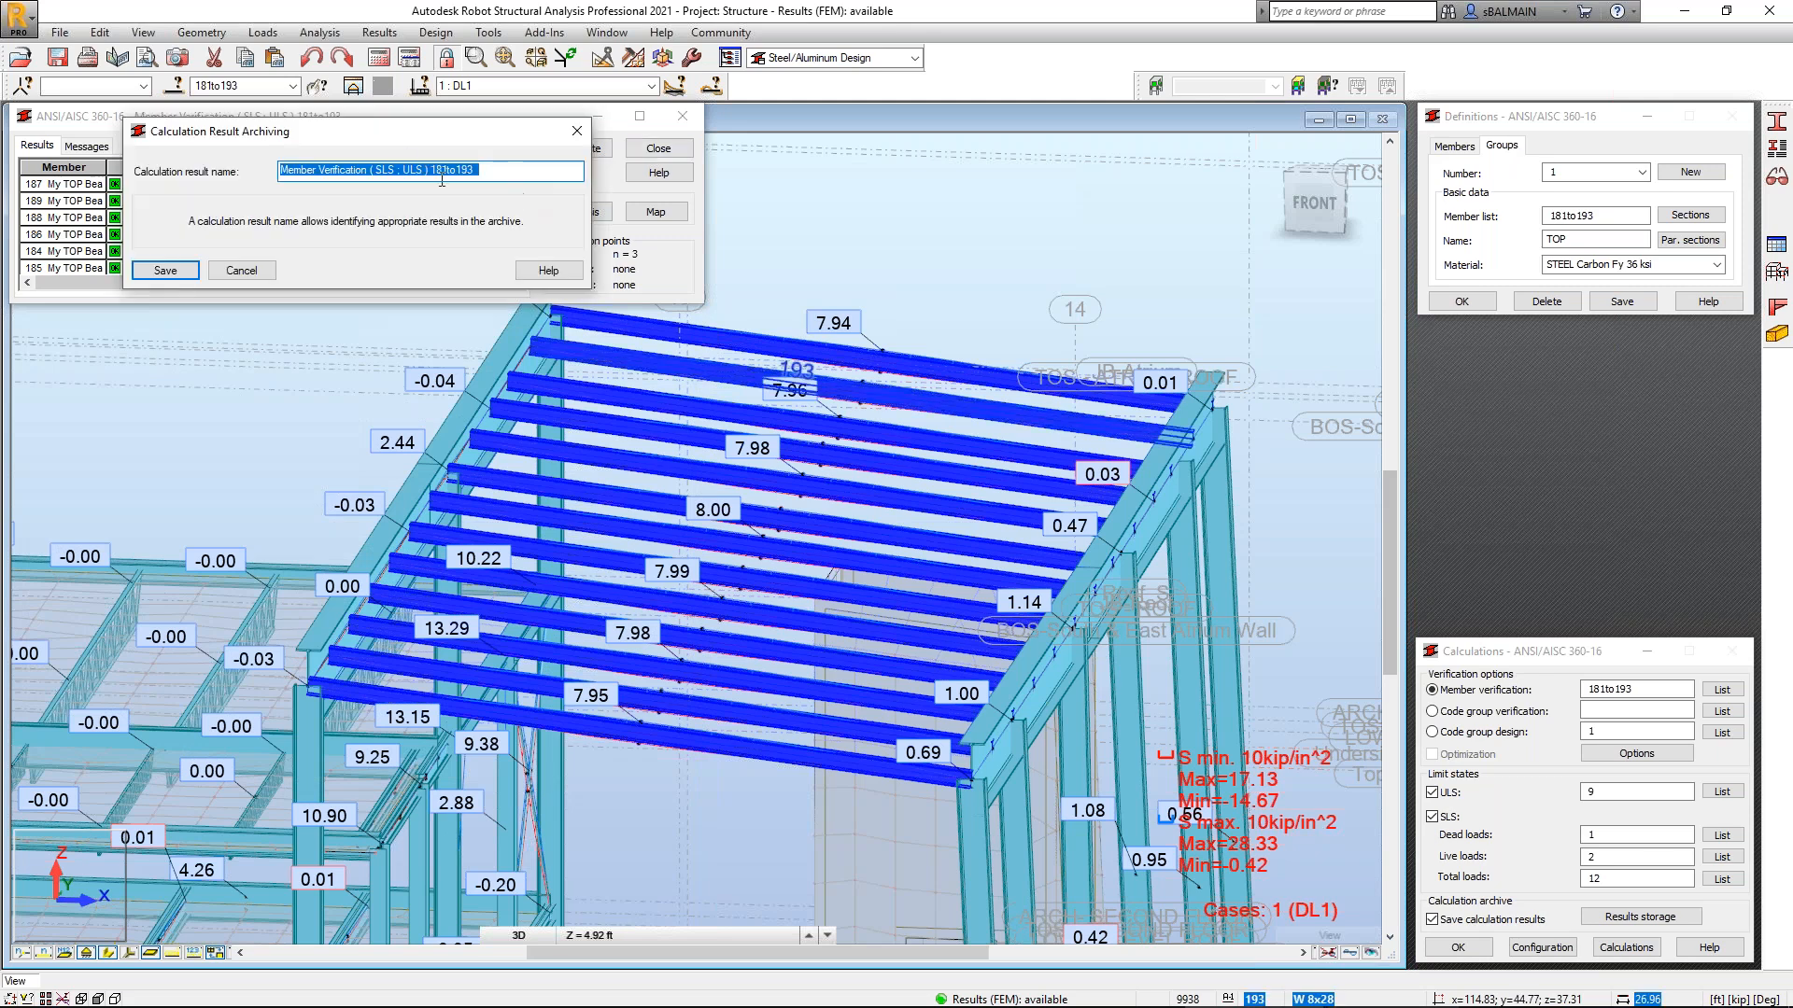
left_click(178, 271)
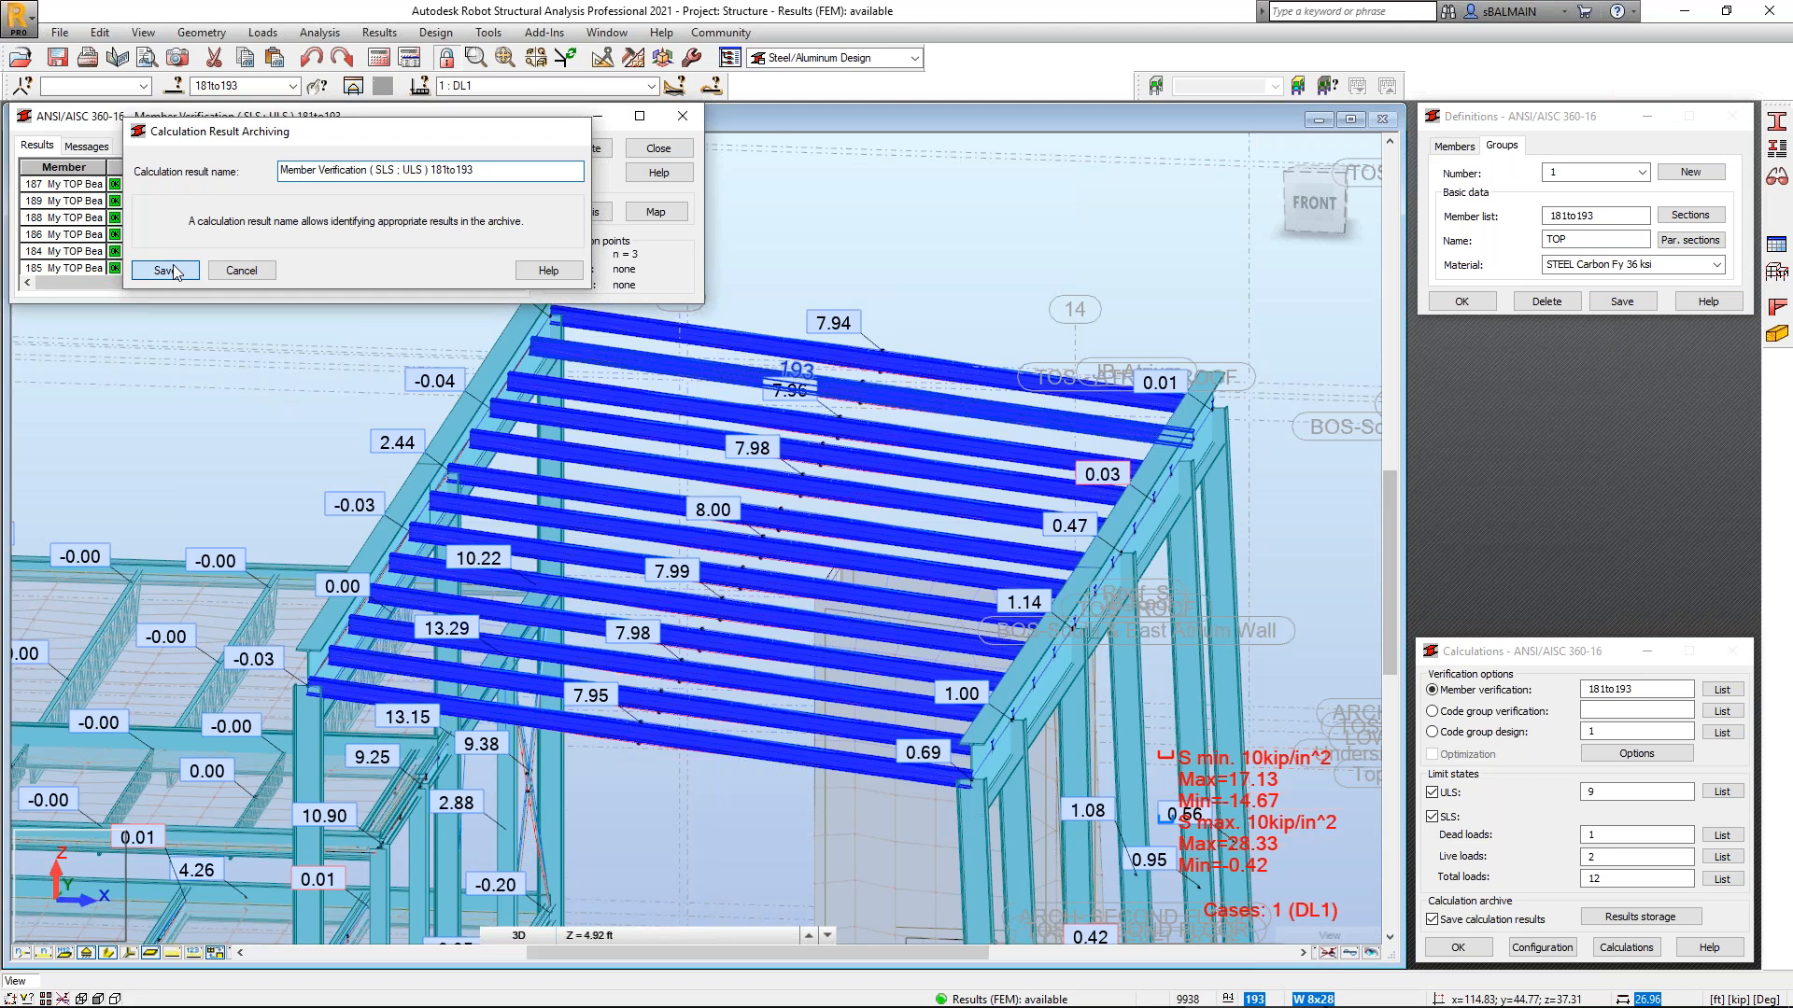
left_click(166, 271)
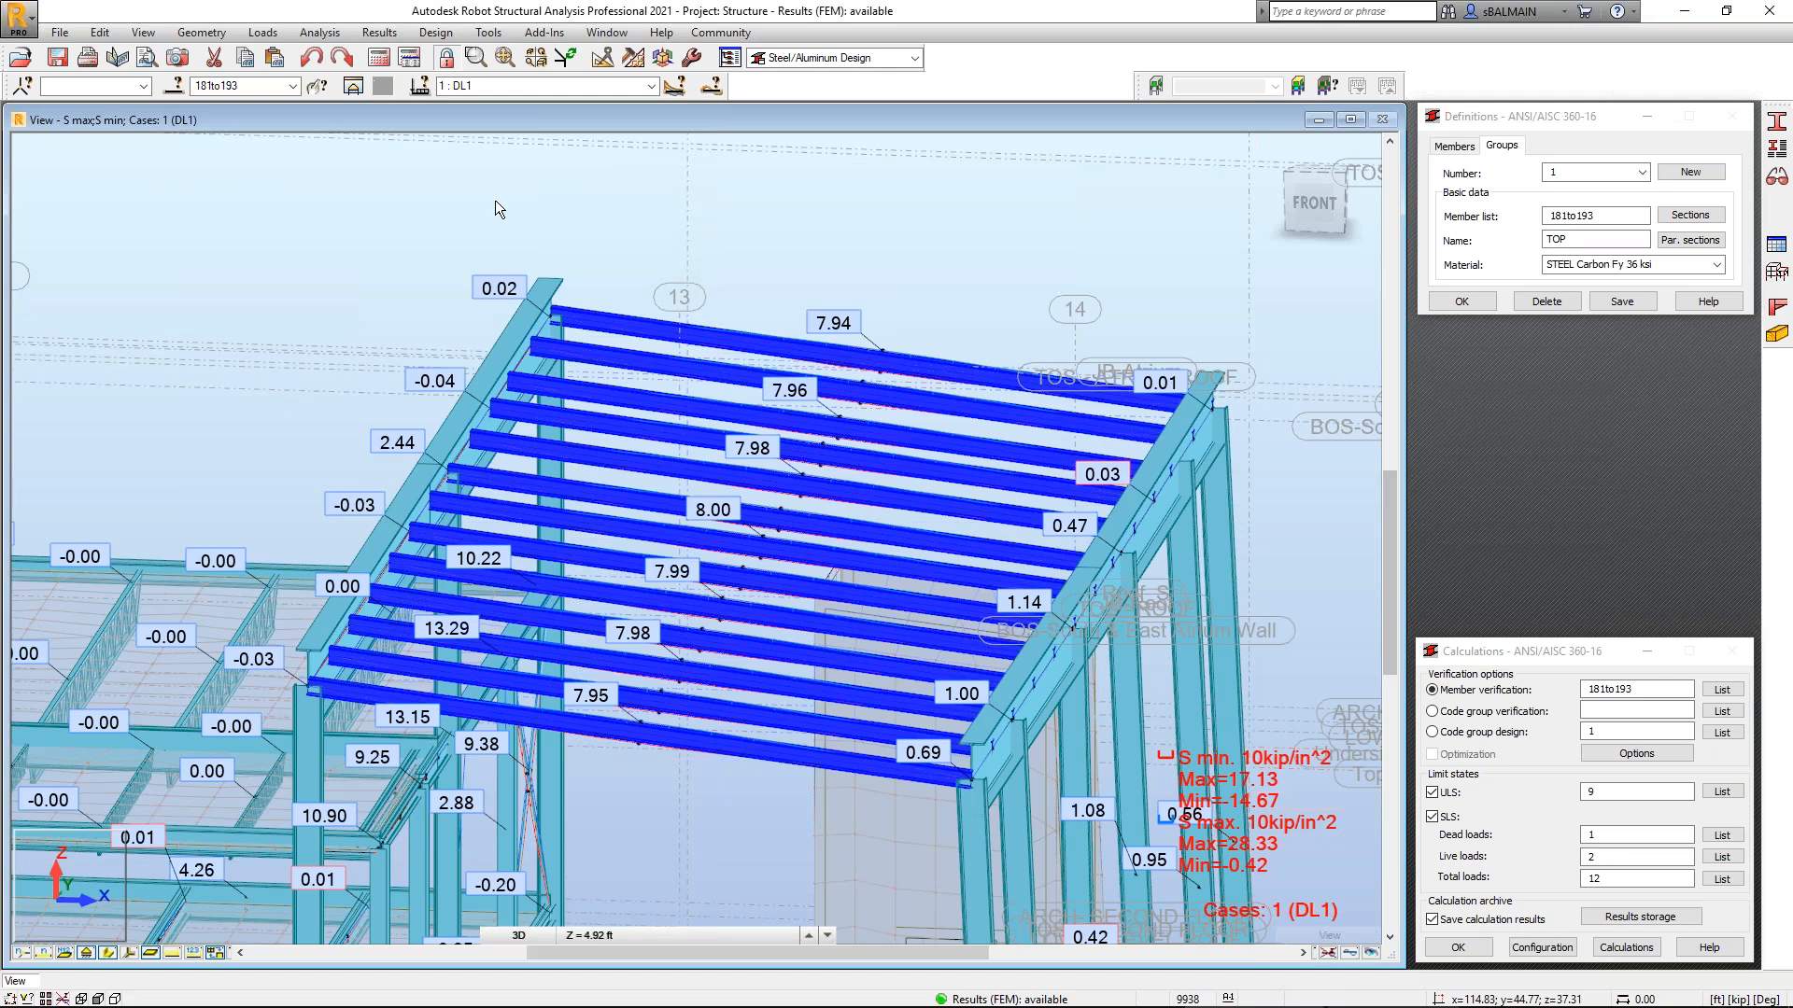
Switch the workspace layout to required reinforcement of slabs.
scroll(495, 200, "down", 2)
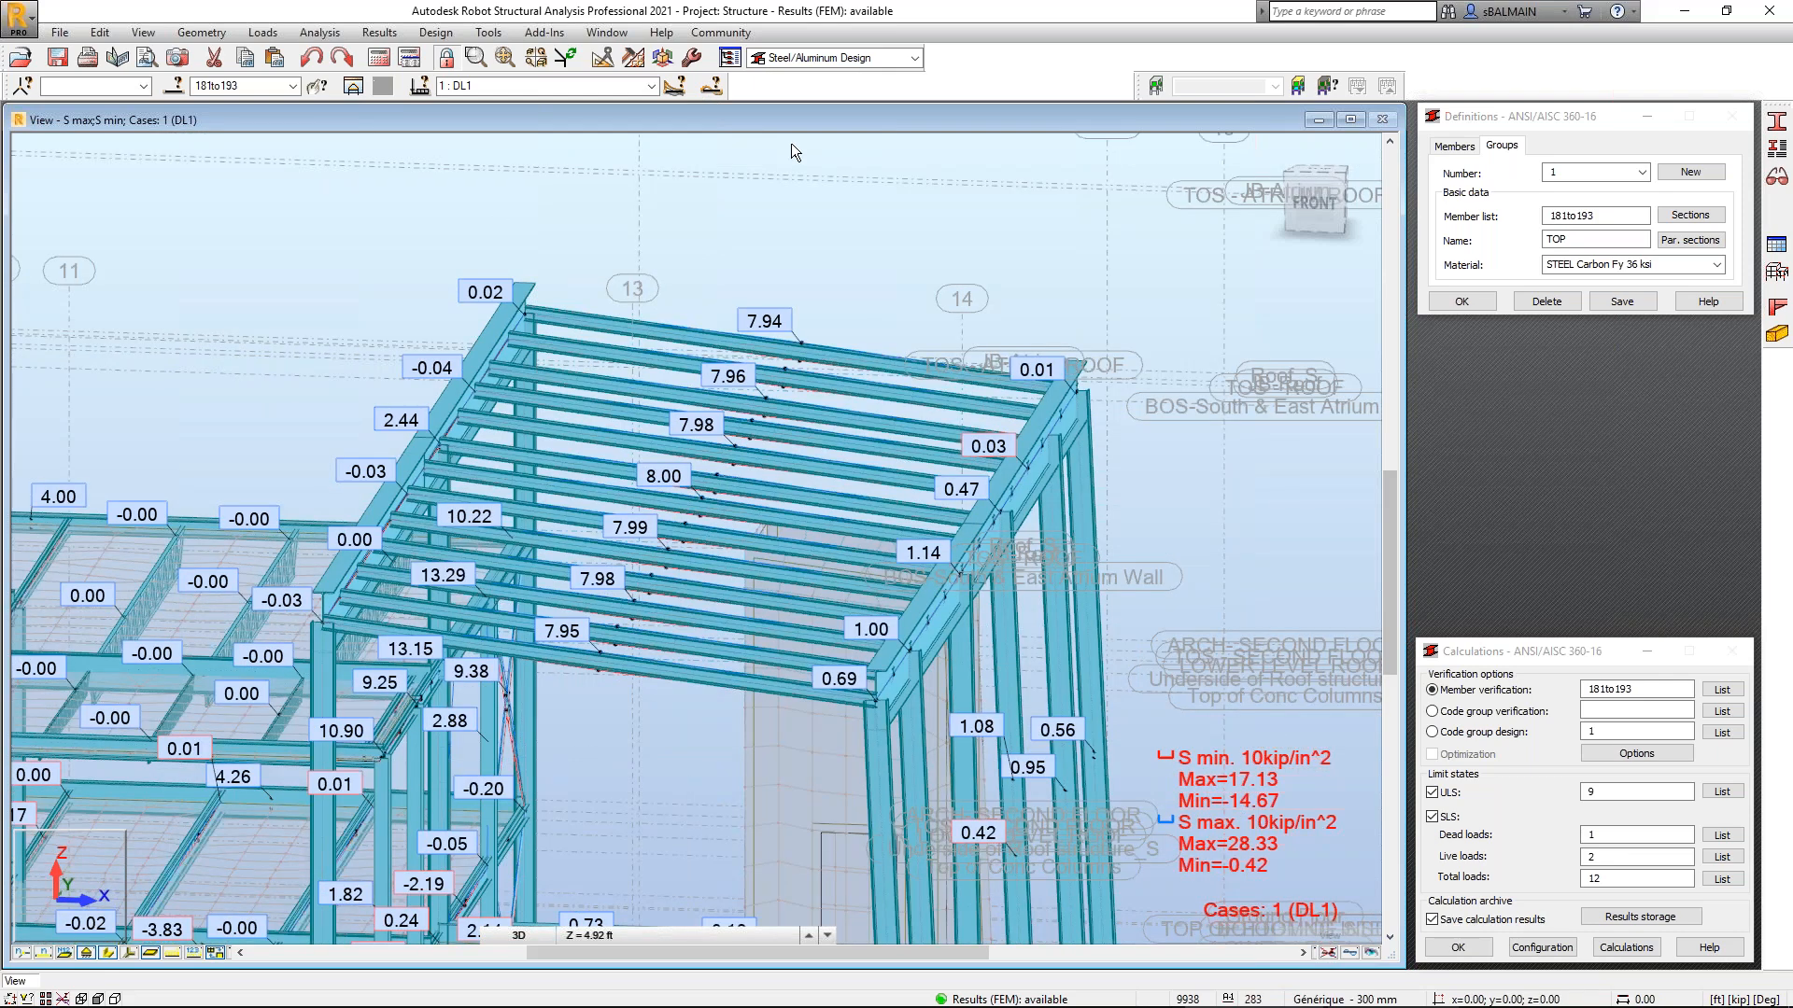
left_click(834, 58)
left_click(831, 166)
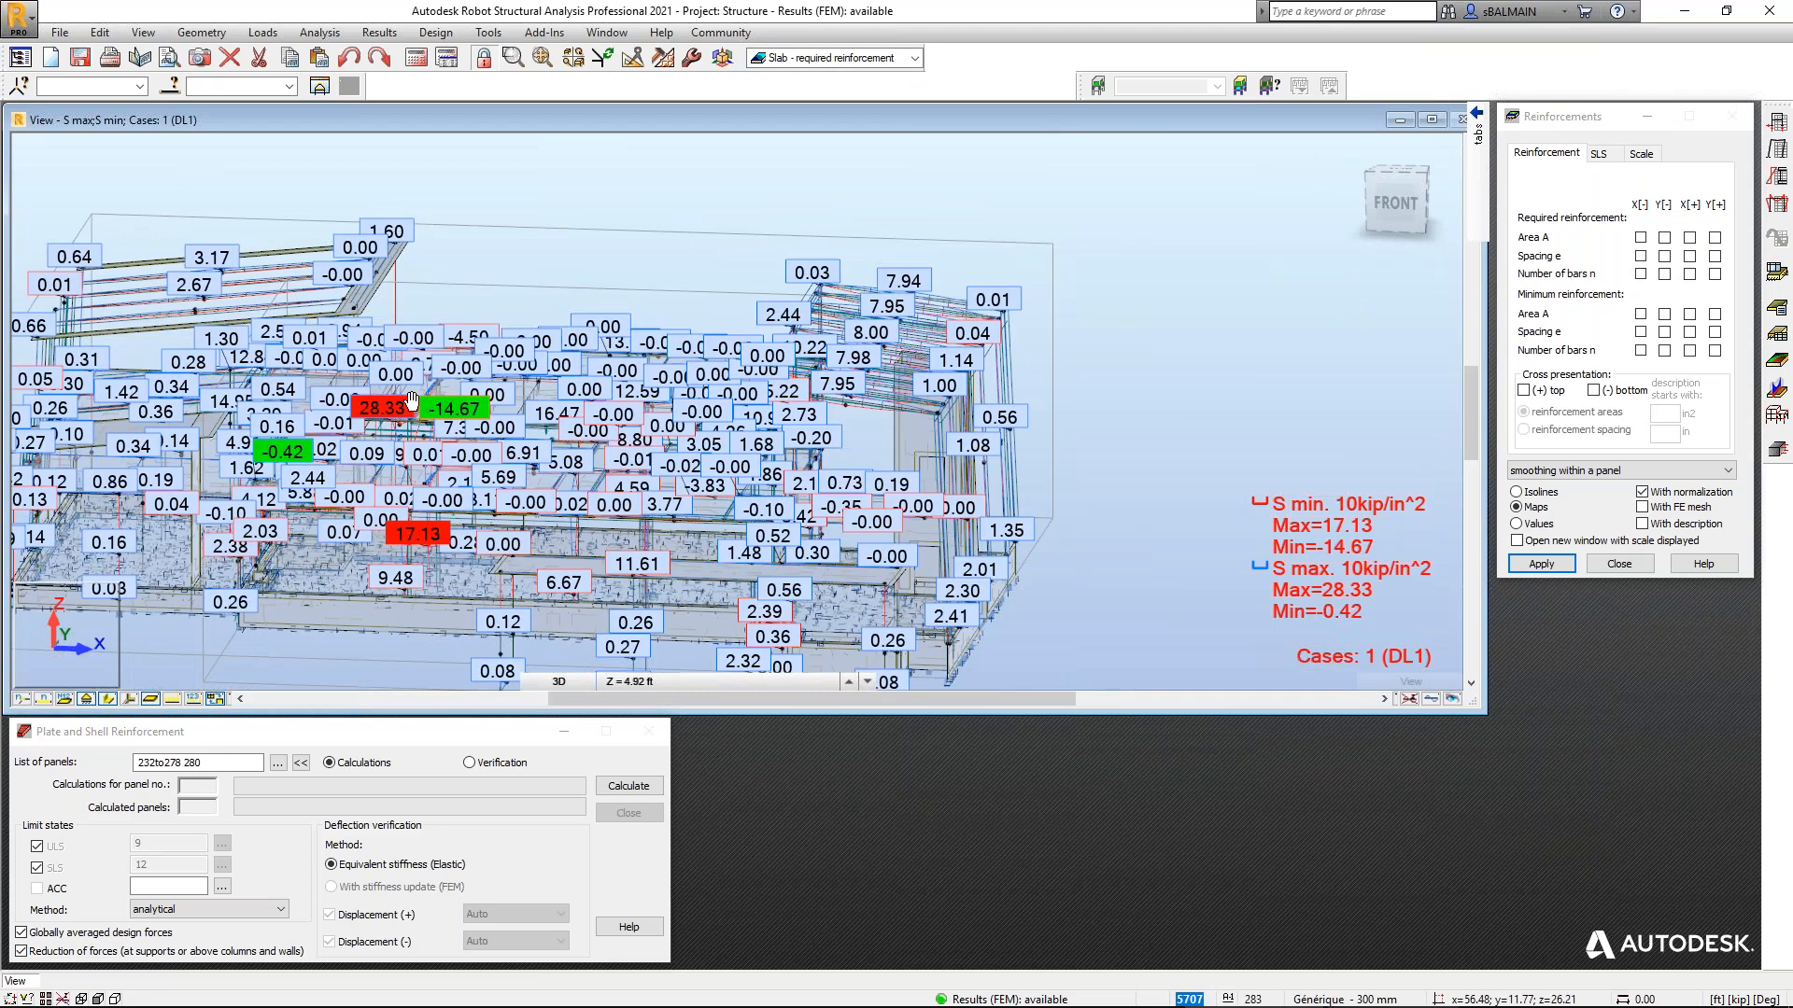
Try to bring column 145 into the provided reinforcement of RC elements.
scroll(412, 400, "up", 3)
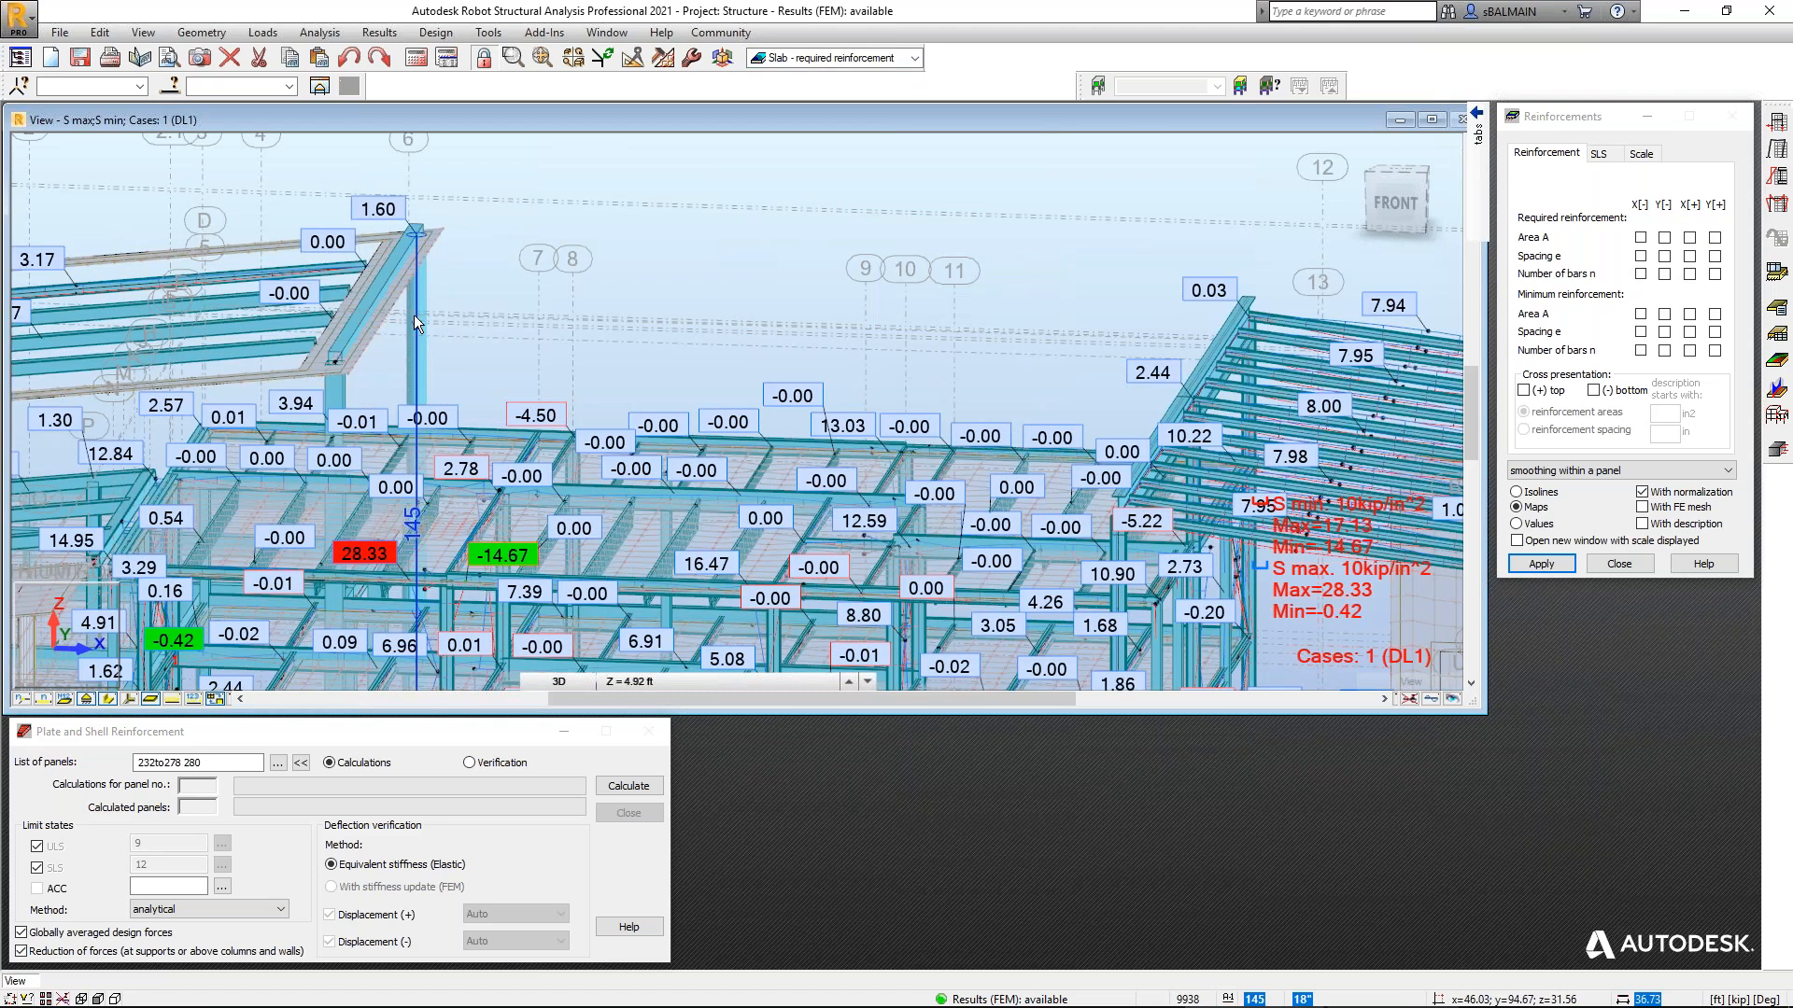
left_click(415, 322)
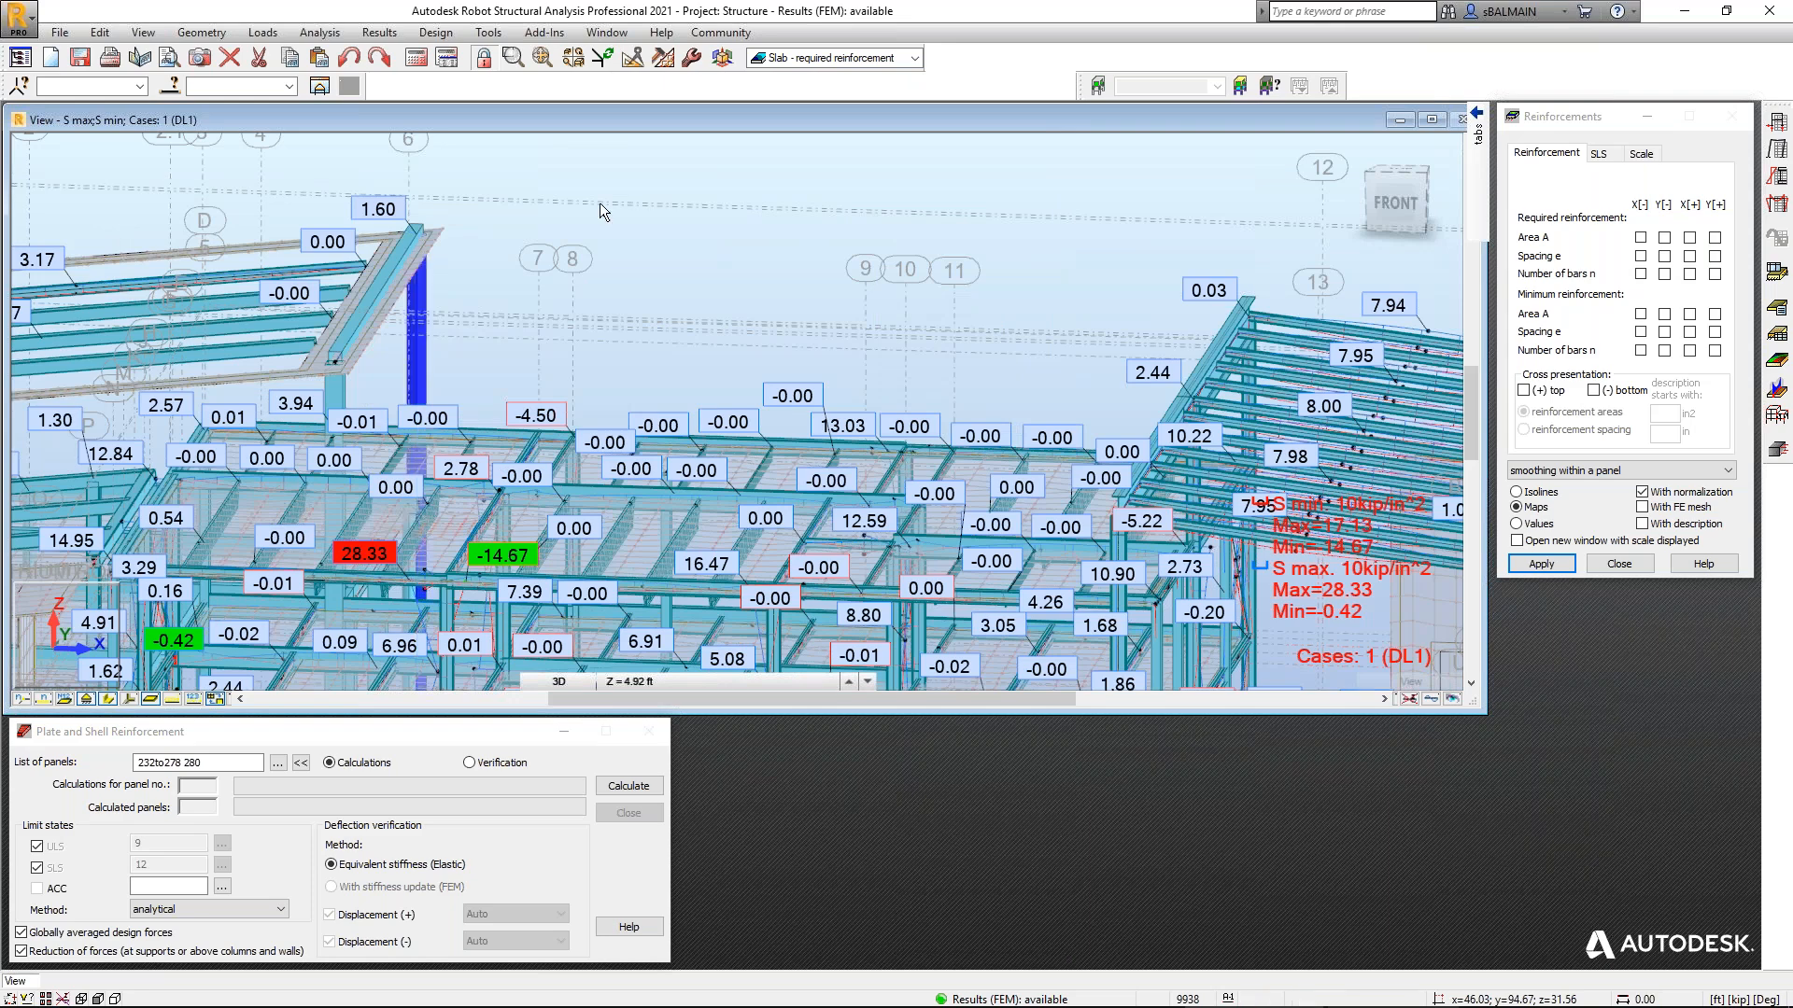
left_click(436, 33)
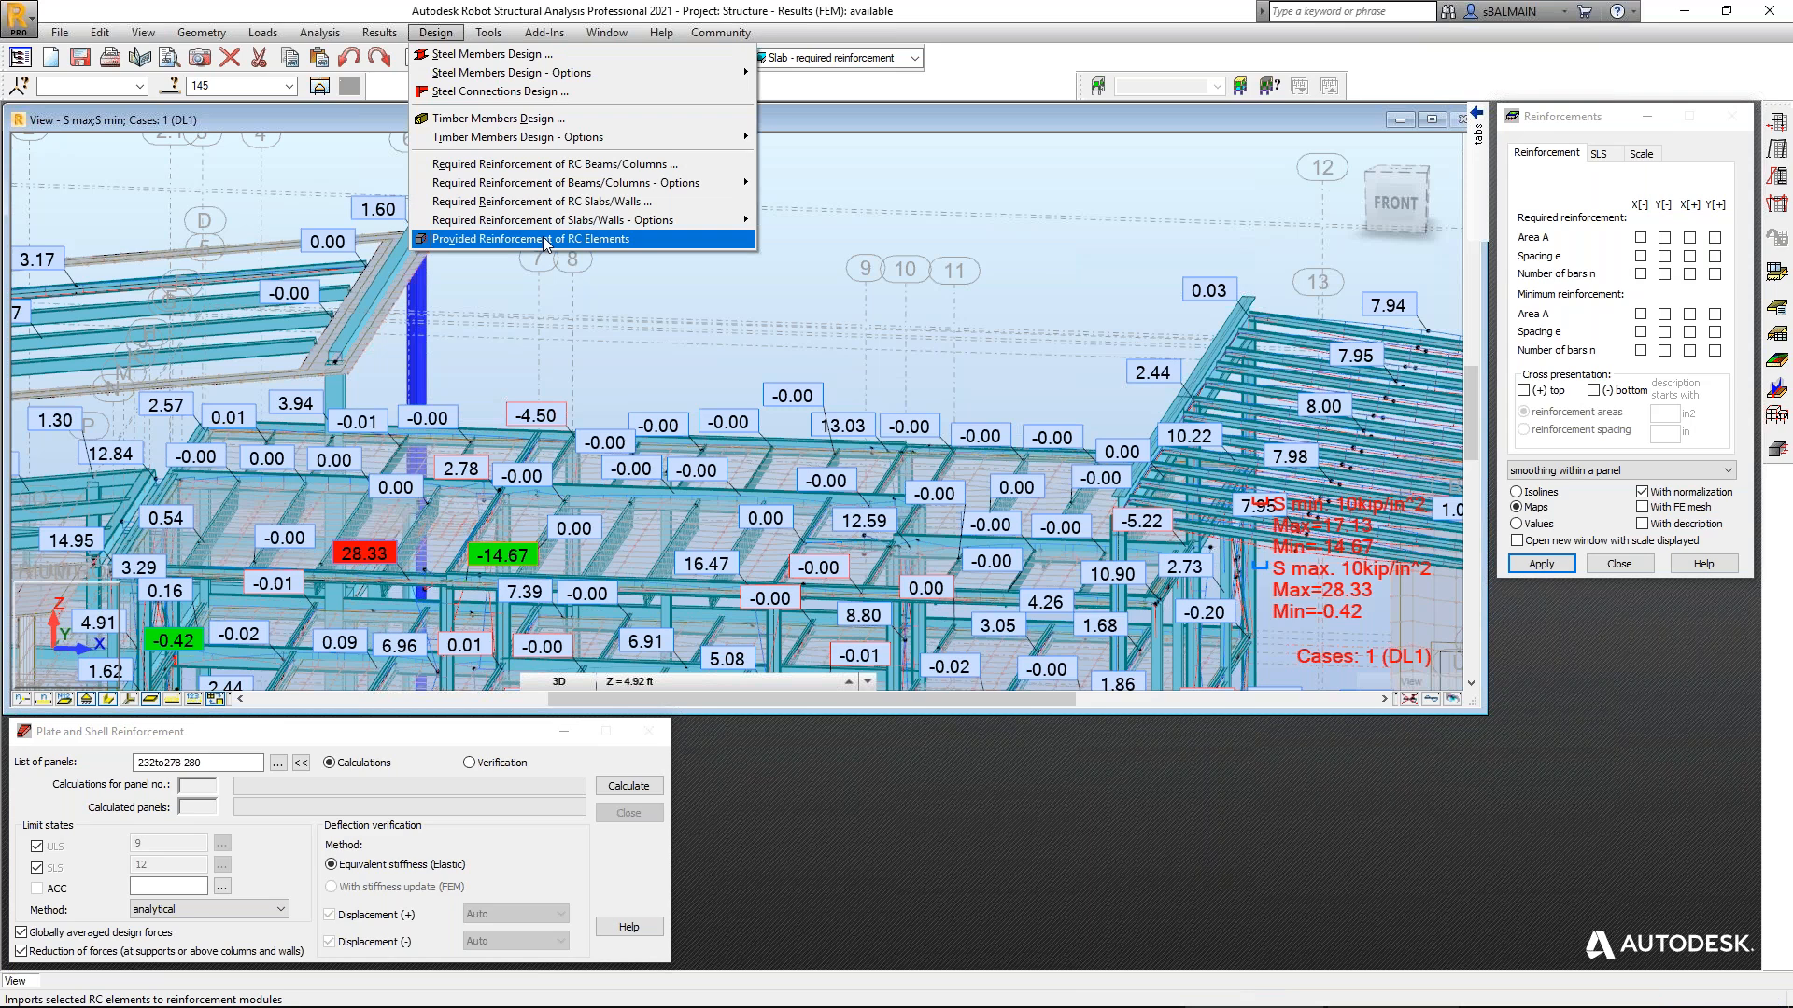
left_click(546, 240)
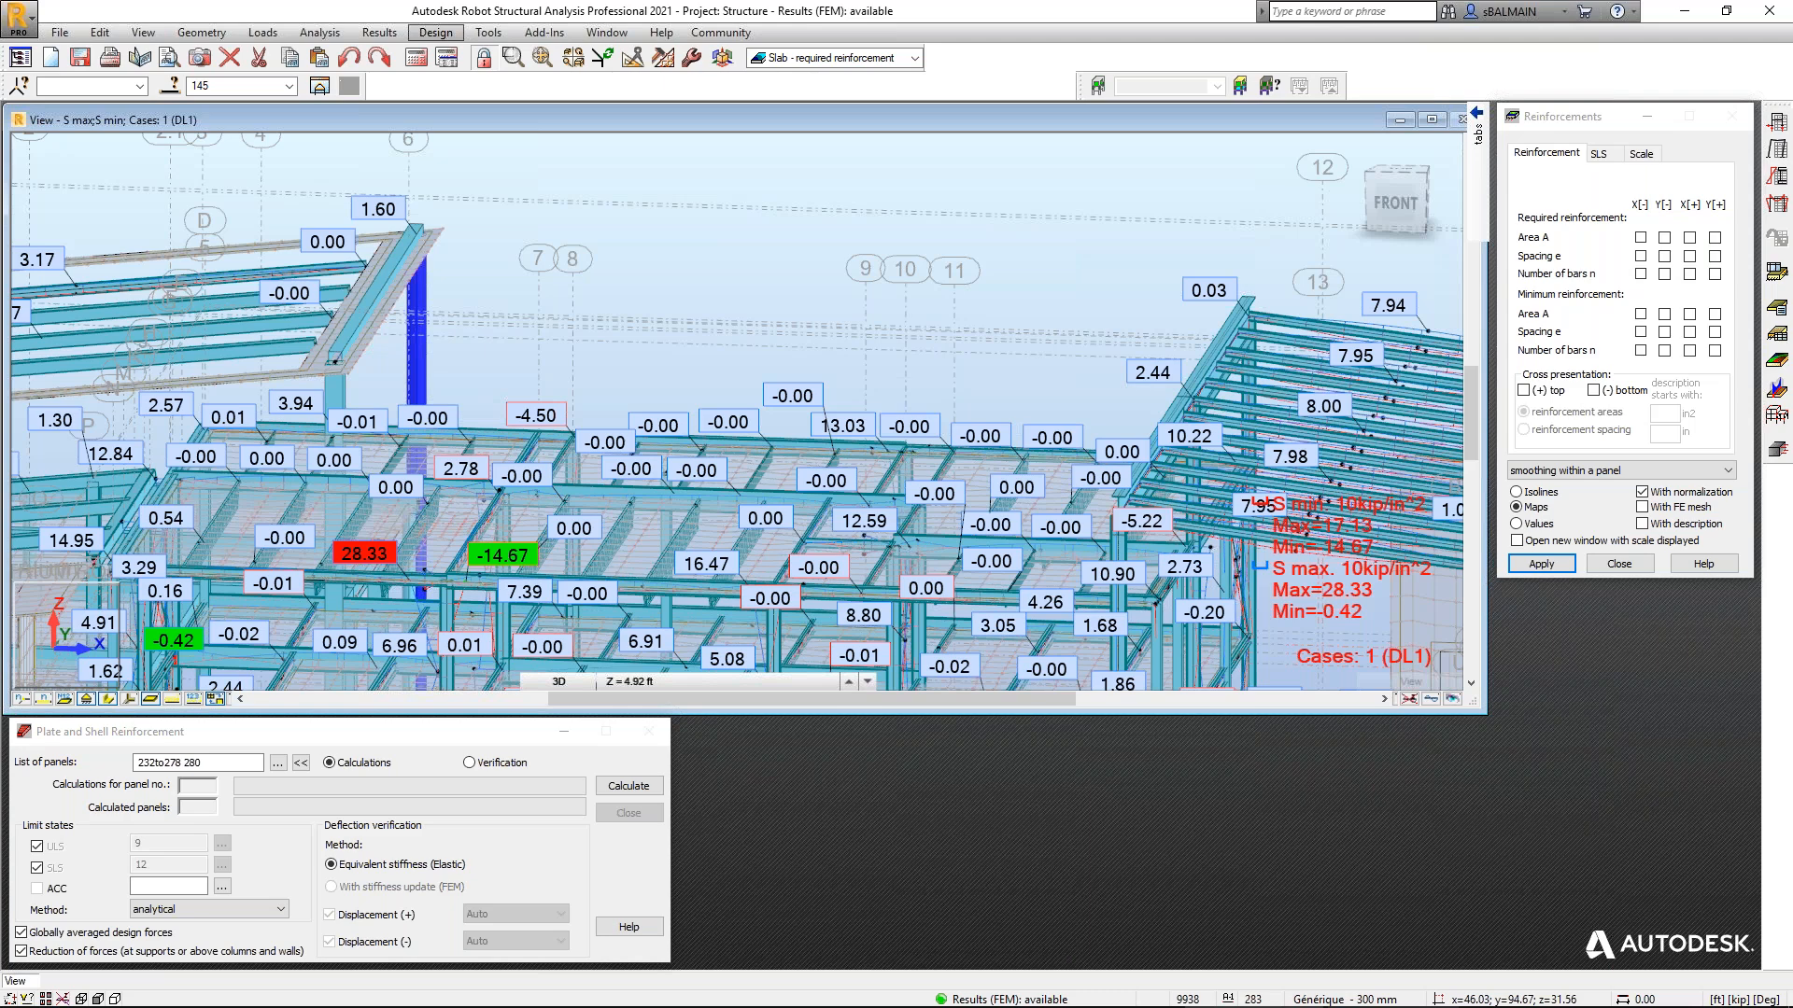
left_click(799, 192)
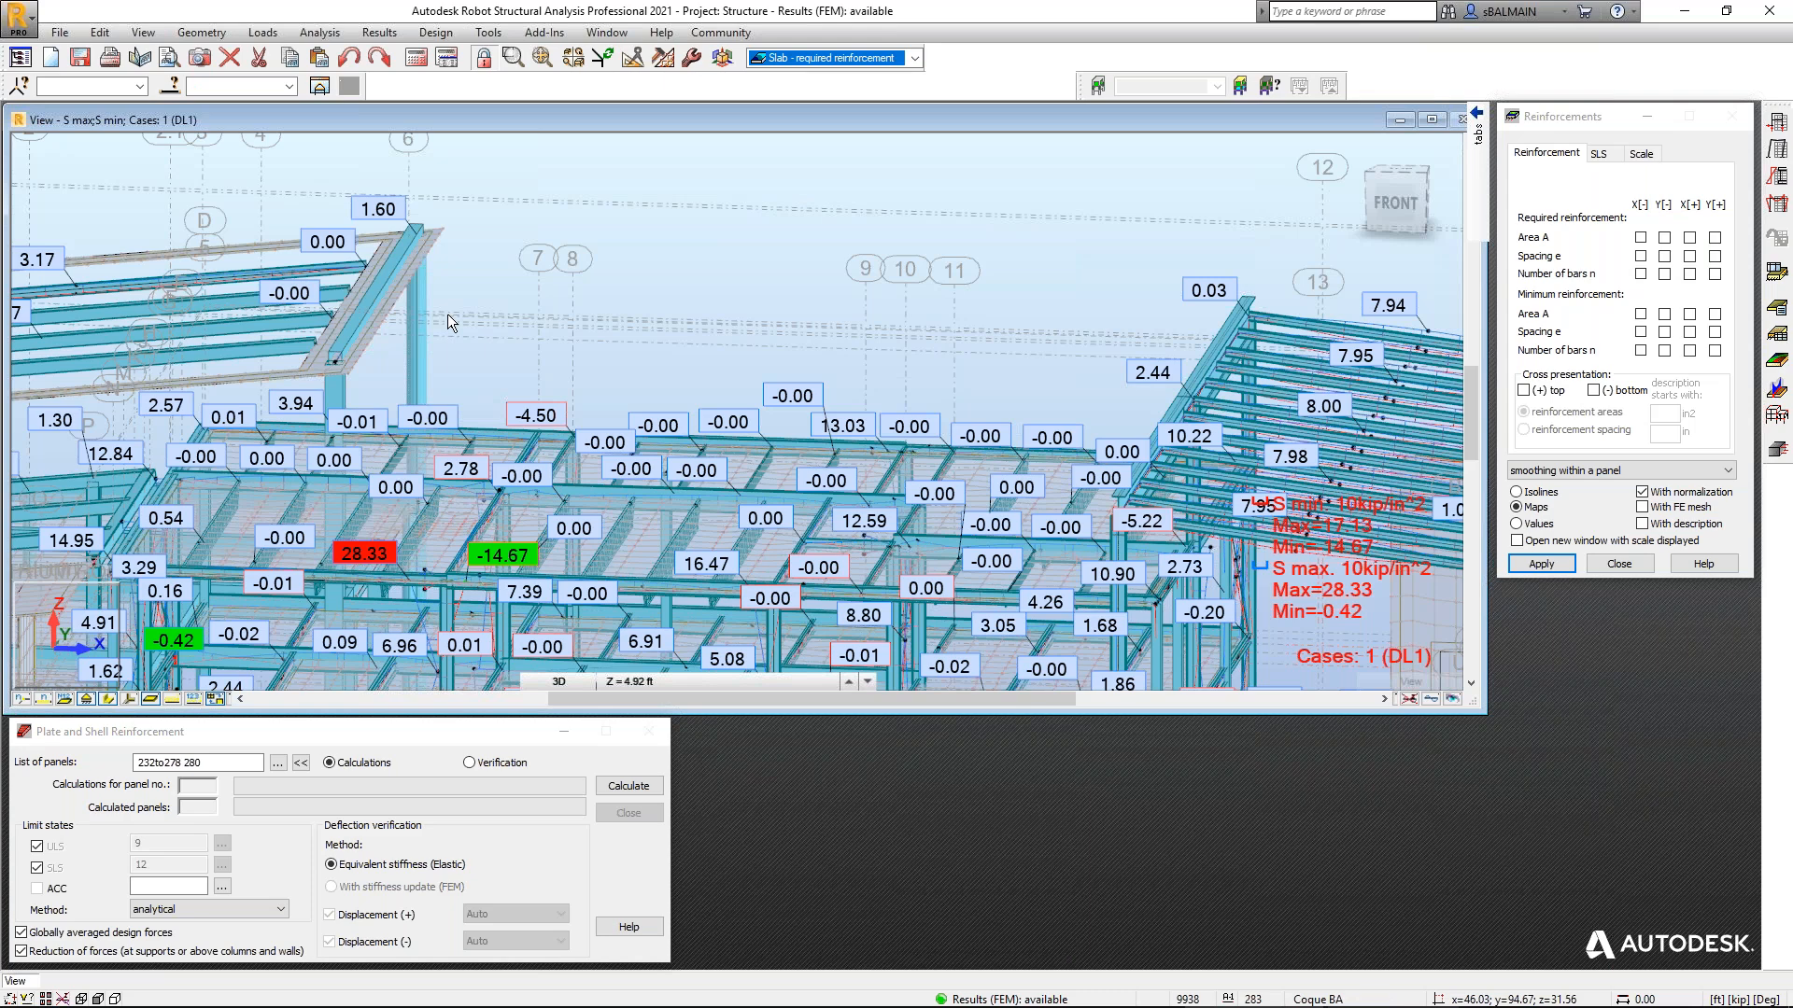
Hide the finite element mesh on the panels in the 3D model view.
scroll(357, 450, "down", 2)
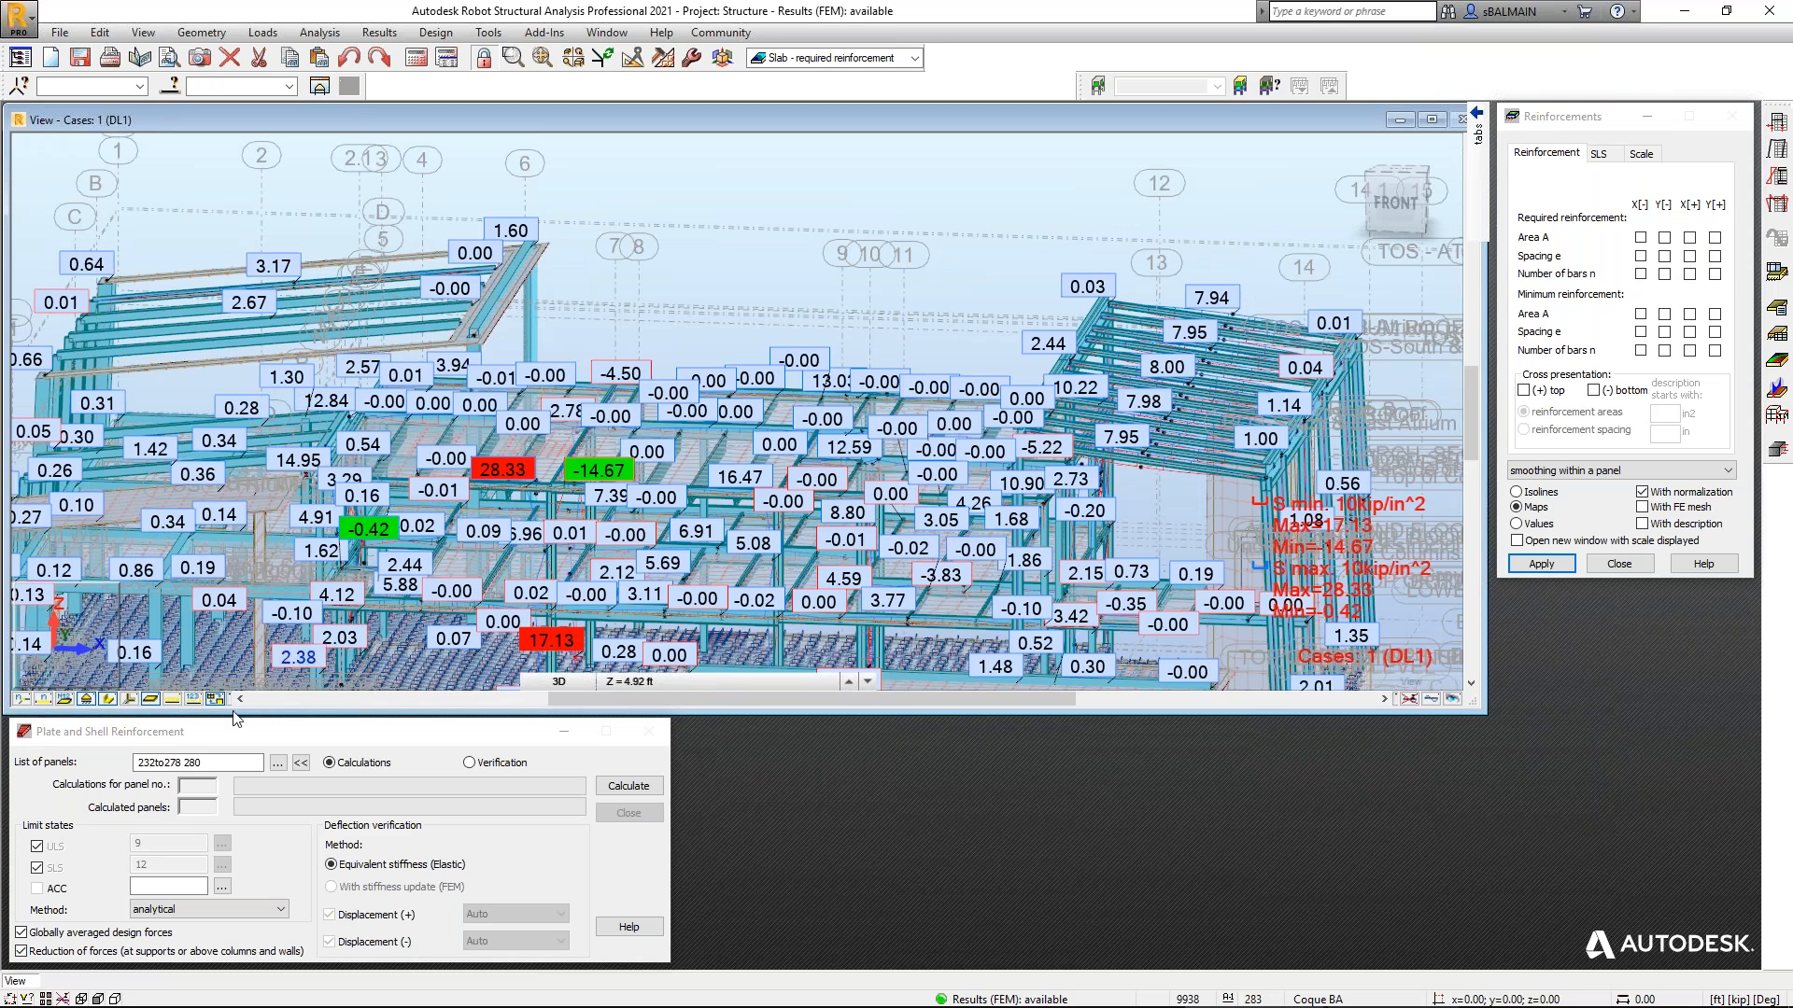
middle_click_drag(590, 308, 571, 381, "shift")
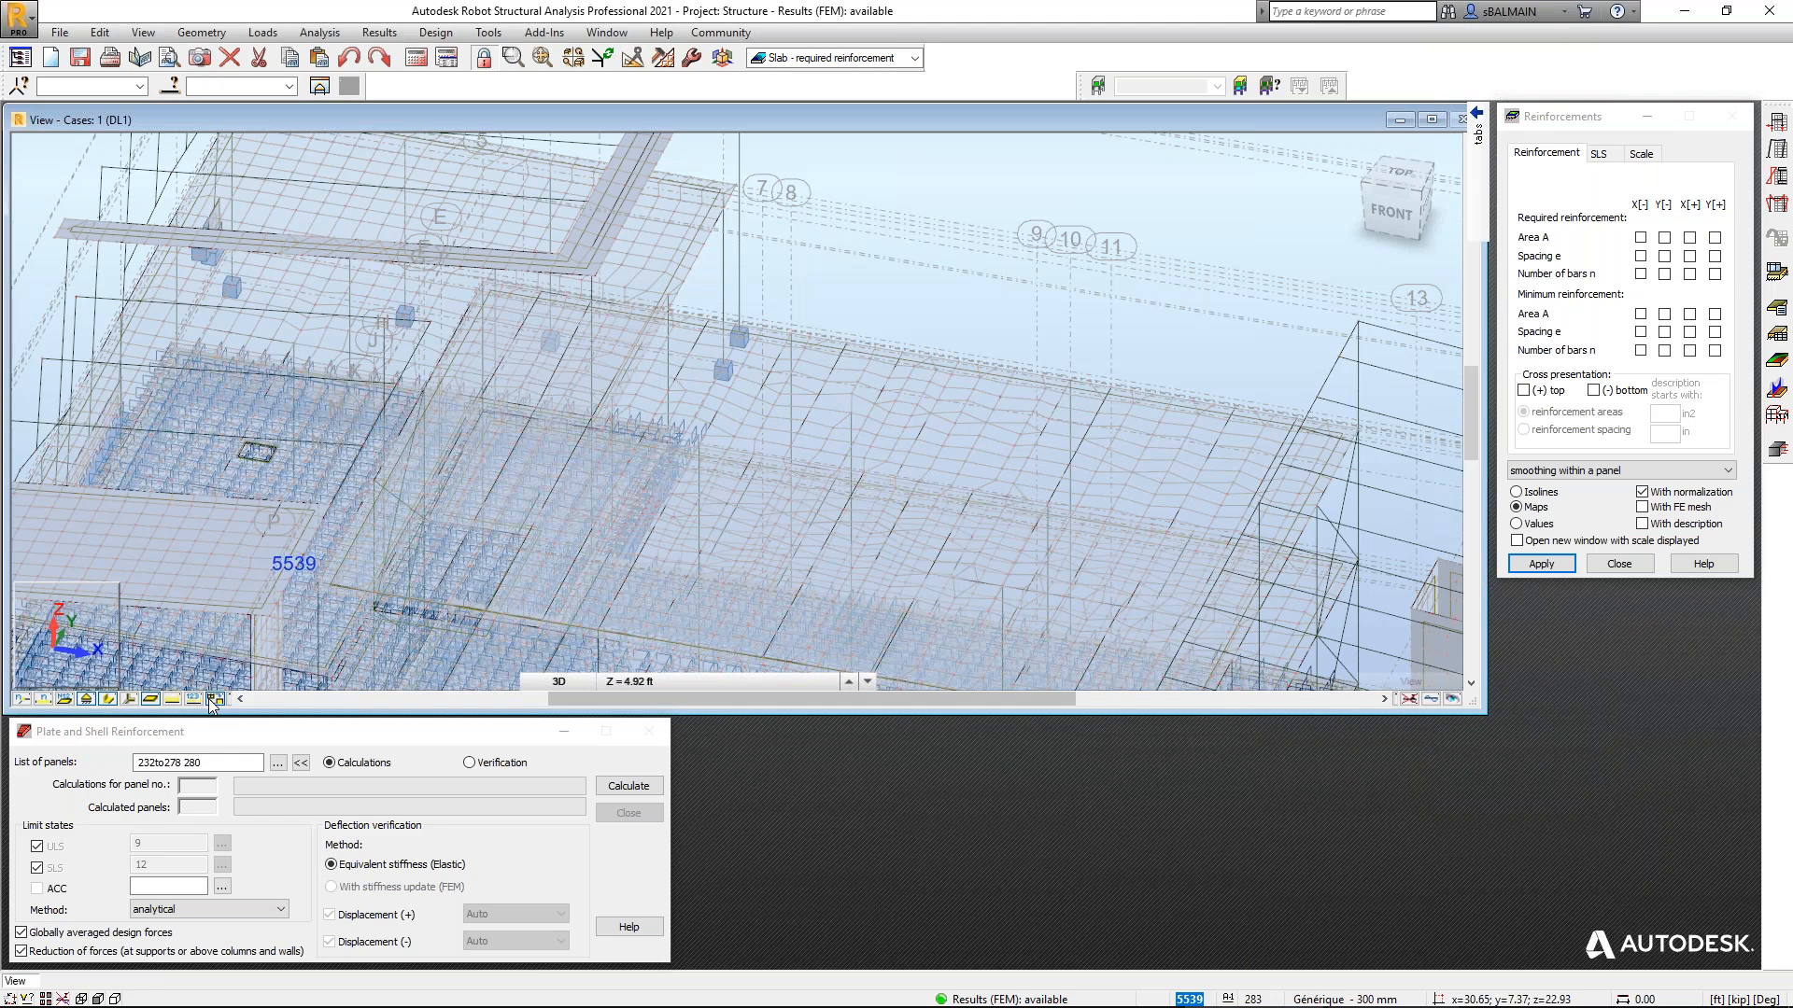
left_click(211, 699)
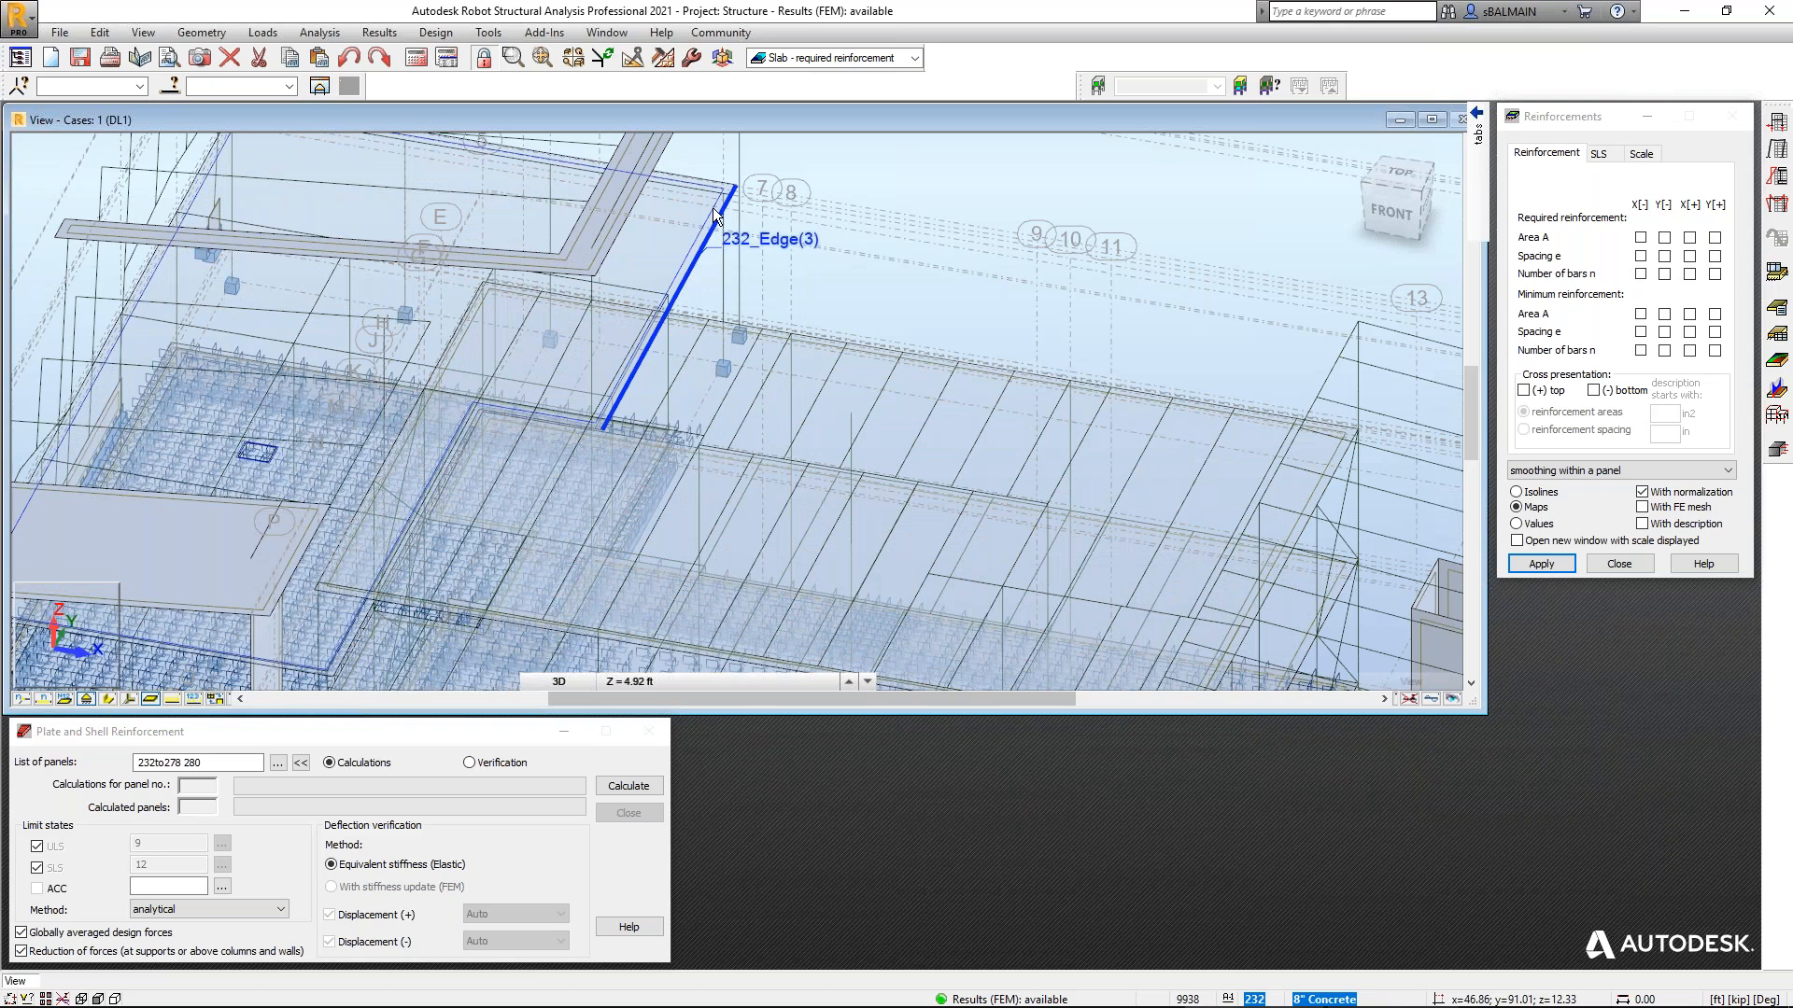
Isolate concrete panel 232 in its own view window, show it from the top, and shorten the window.
left_click(714, 207)
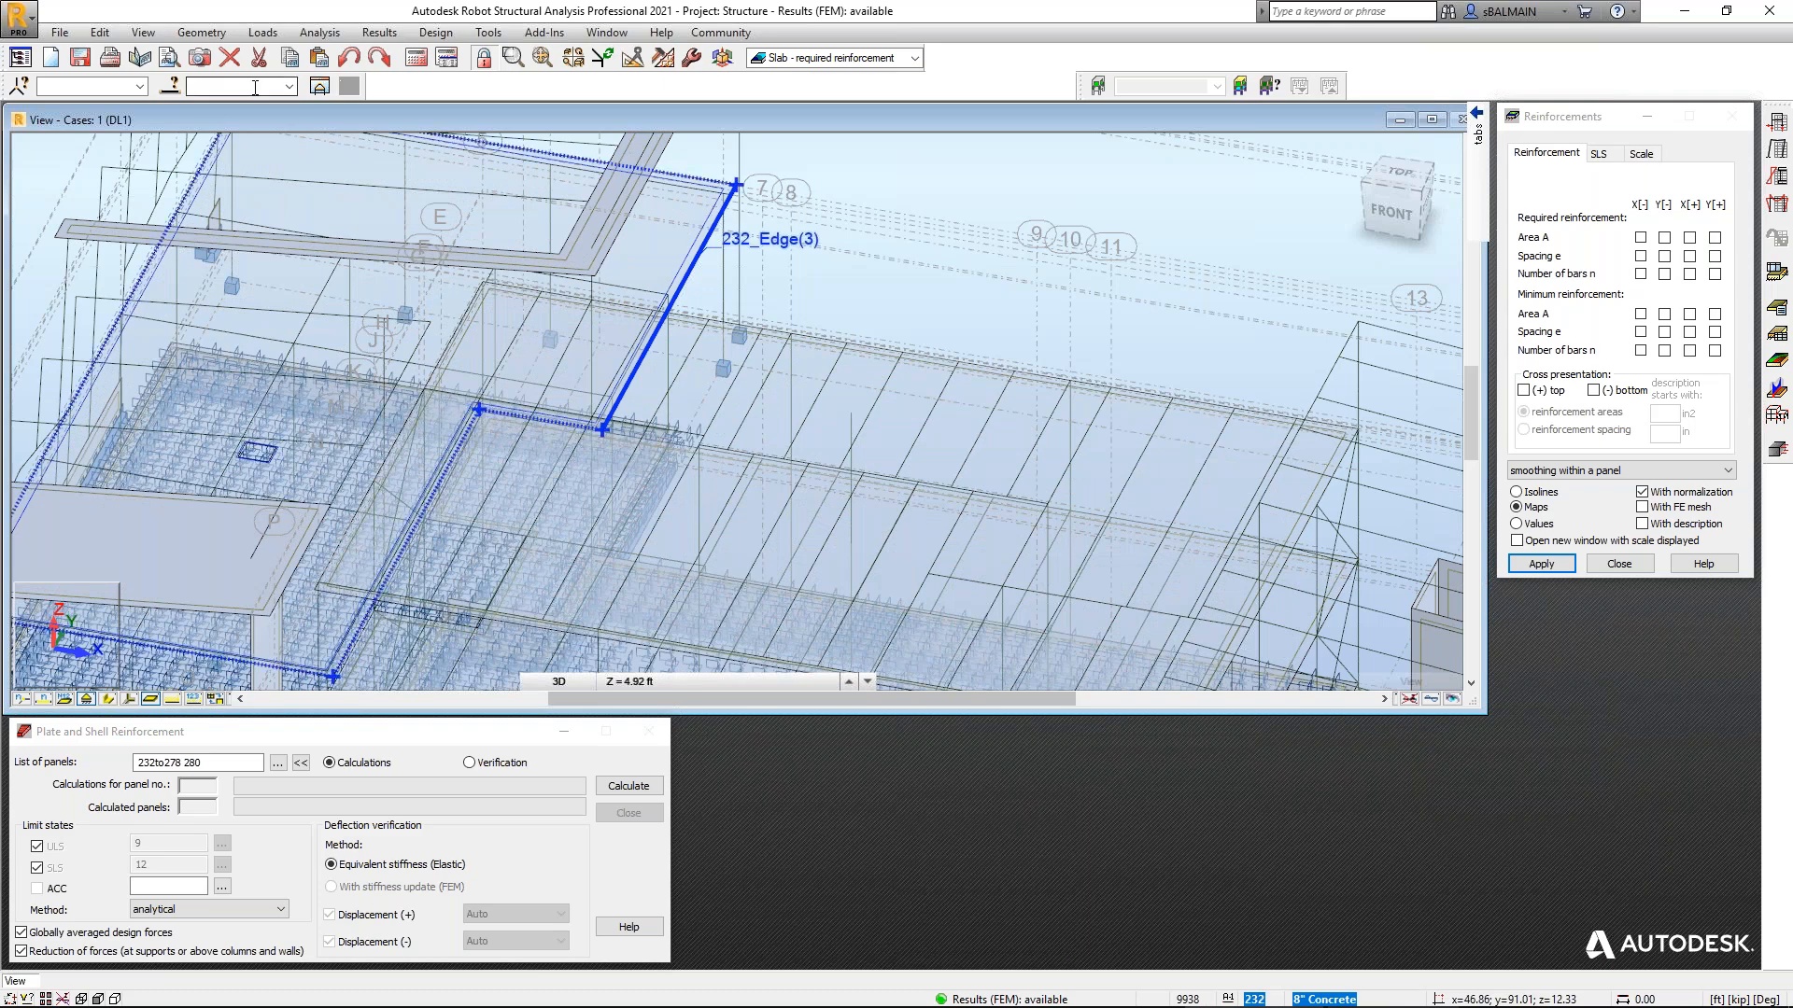
type("232")
key("Return")
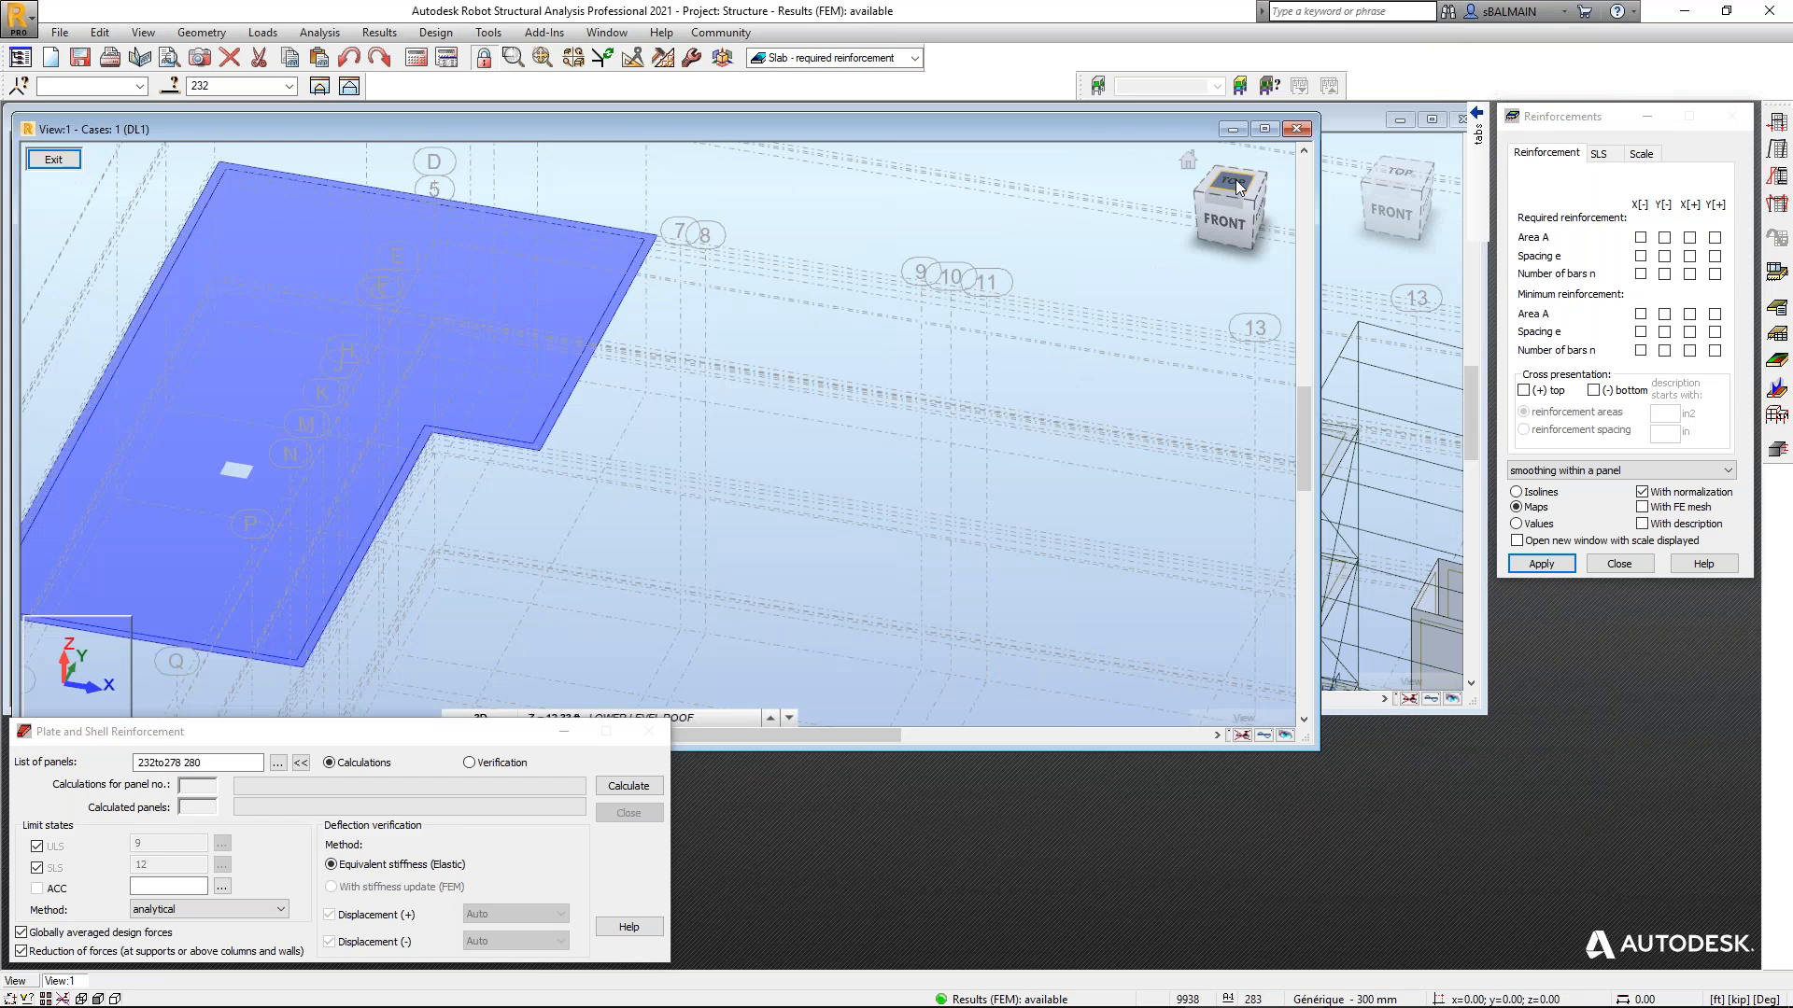
left_click(1233, 183)
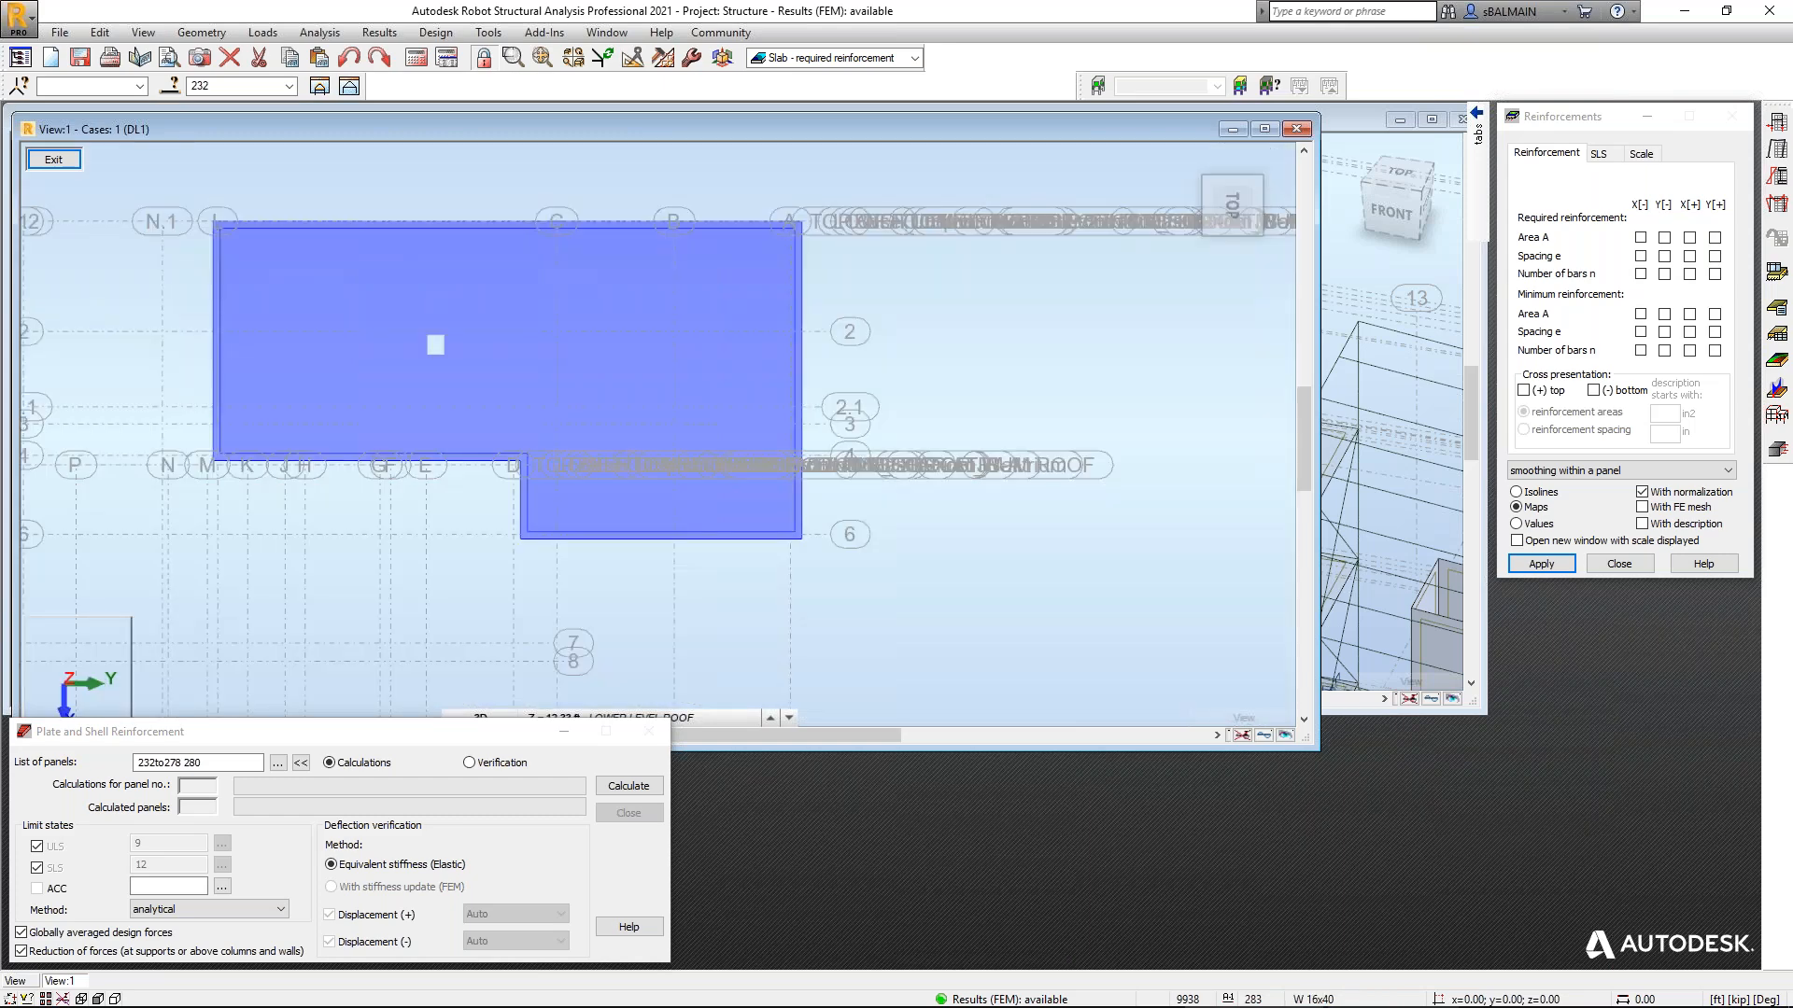
scroll(809, 349, "up", 2)
middle_click_drag(808, 348, 1018, 373)
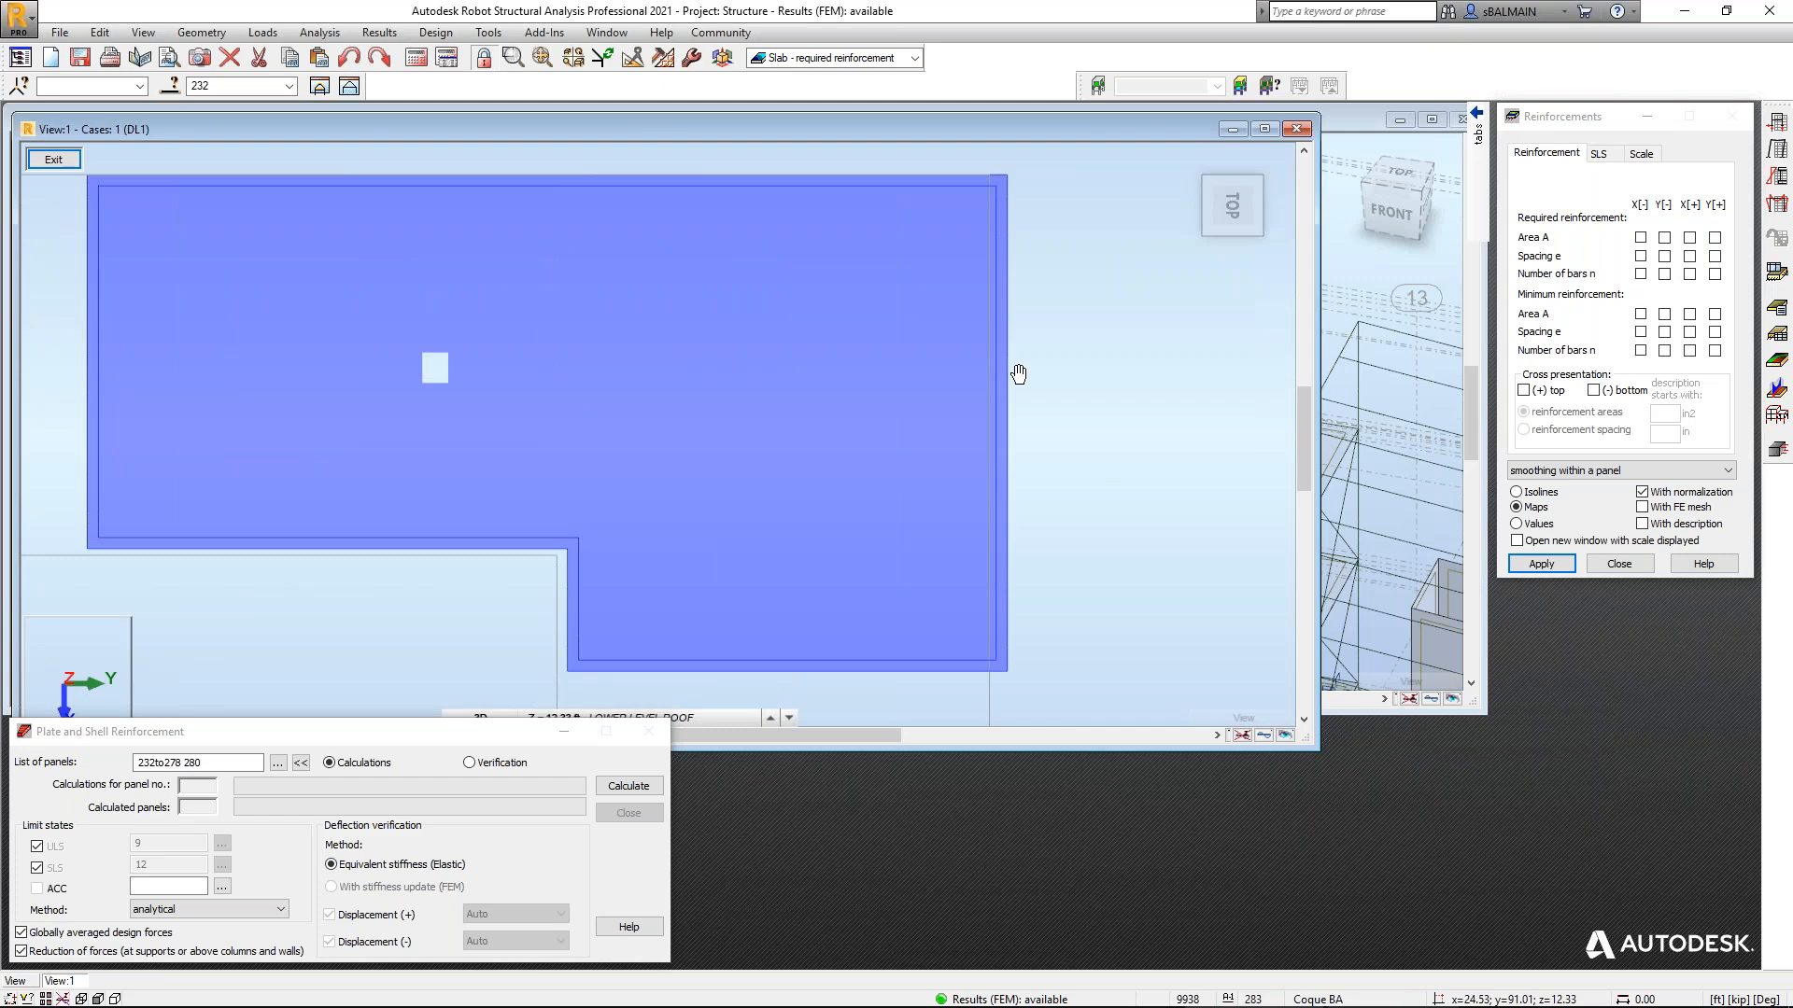
left_click_drag(1113, 751, 1113, 696)
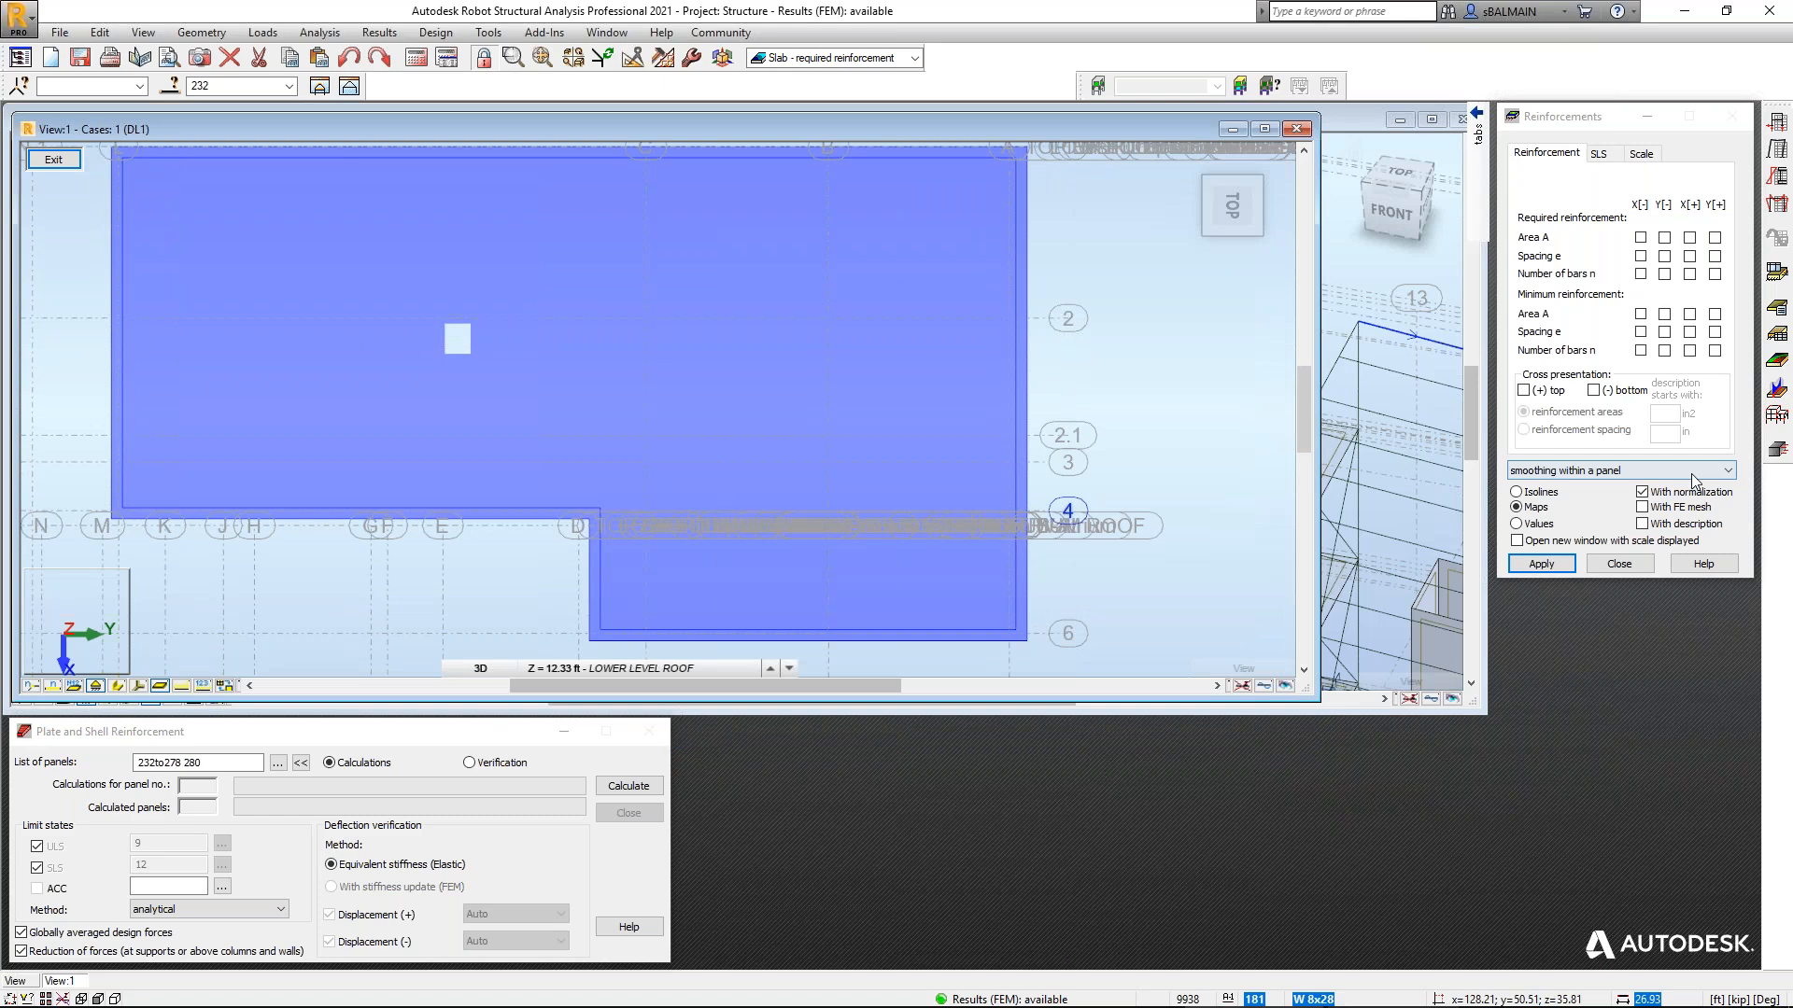
Open the ACI 318-14 parameters of the RC floor reinforcement type and the list of FE thicknesses.
left_click(1772, 412)
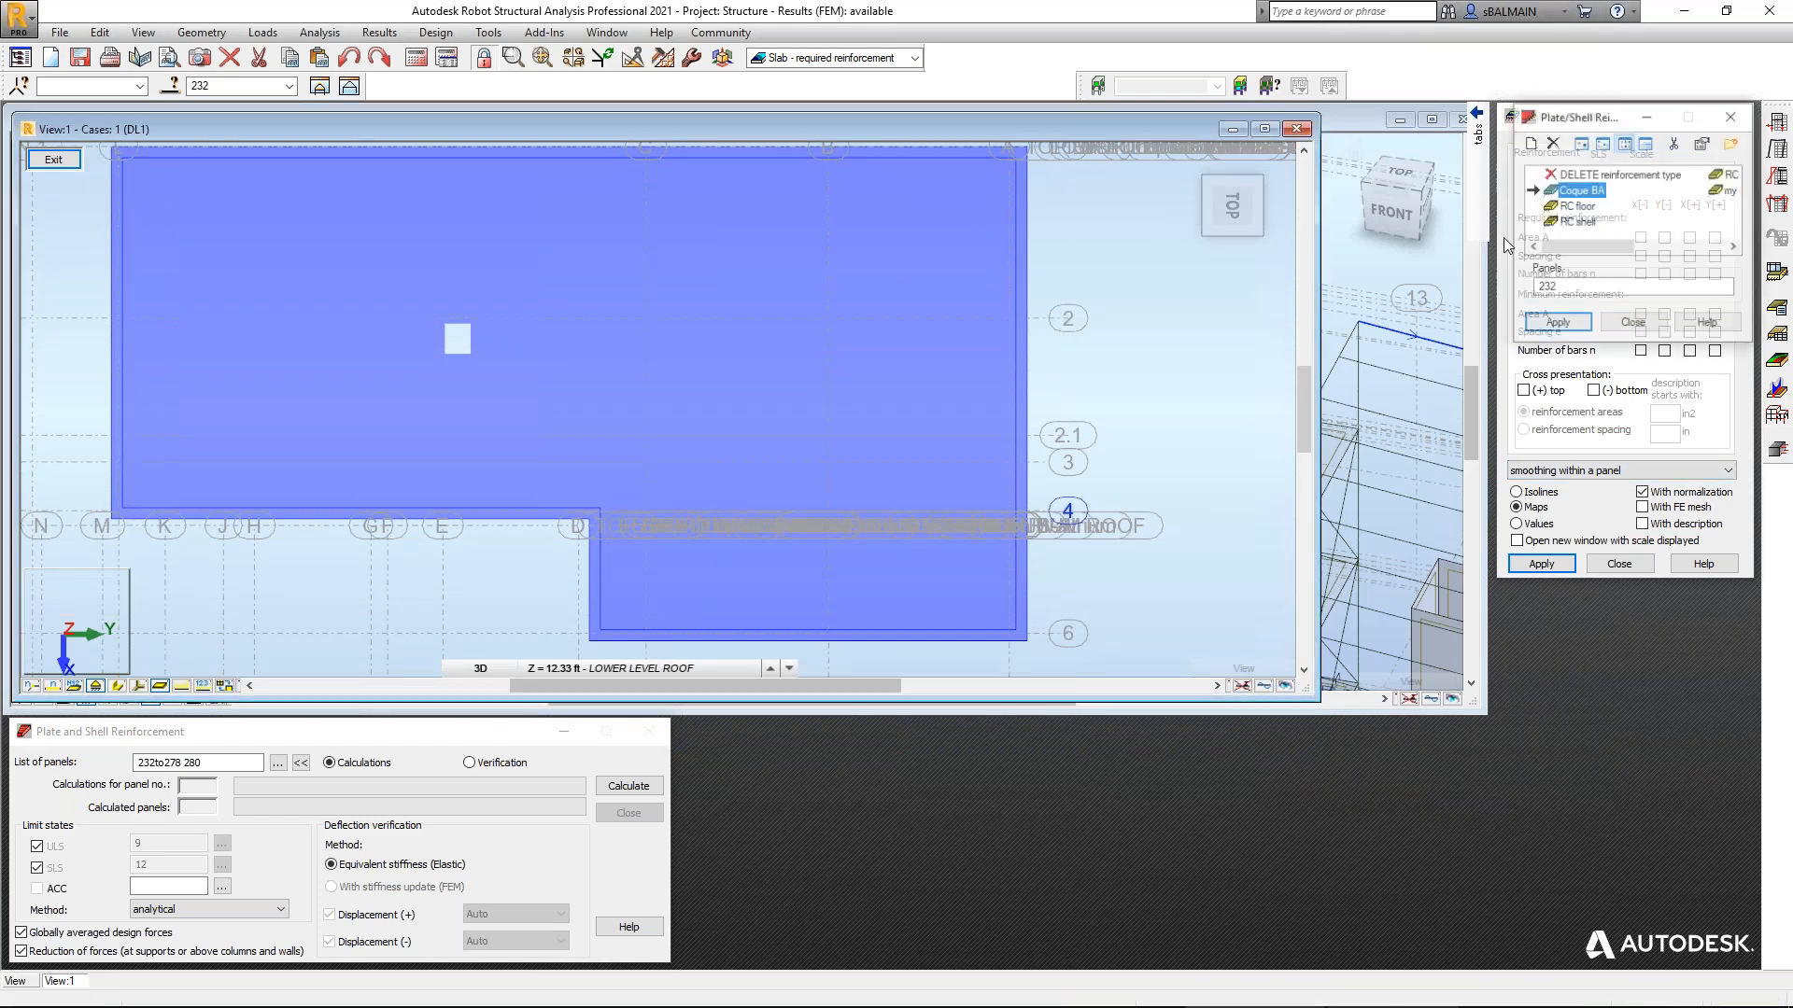
double_click(1285, 301)
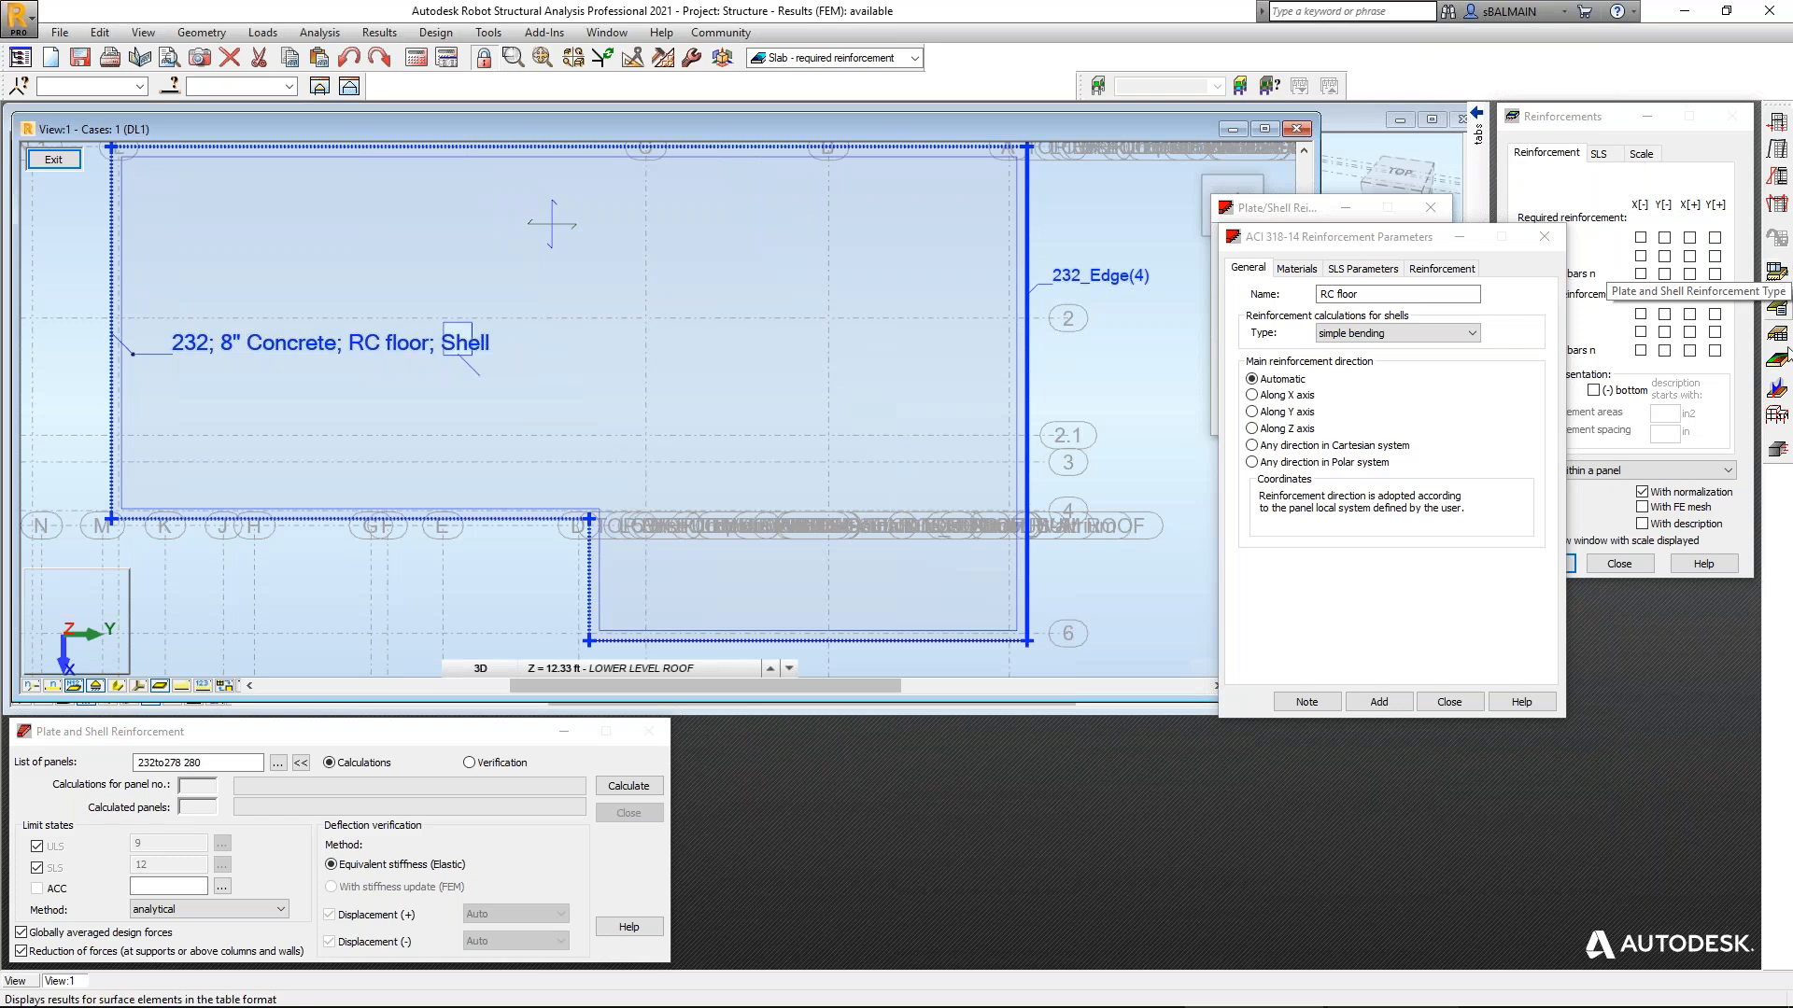
left_click(1778, 417)
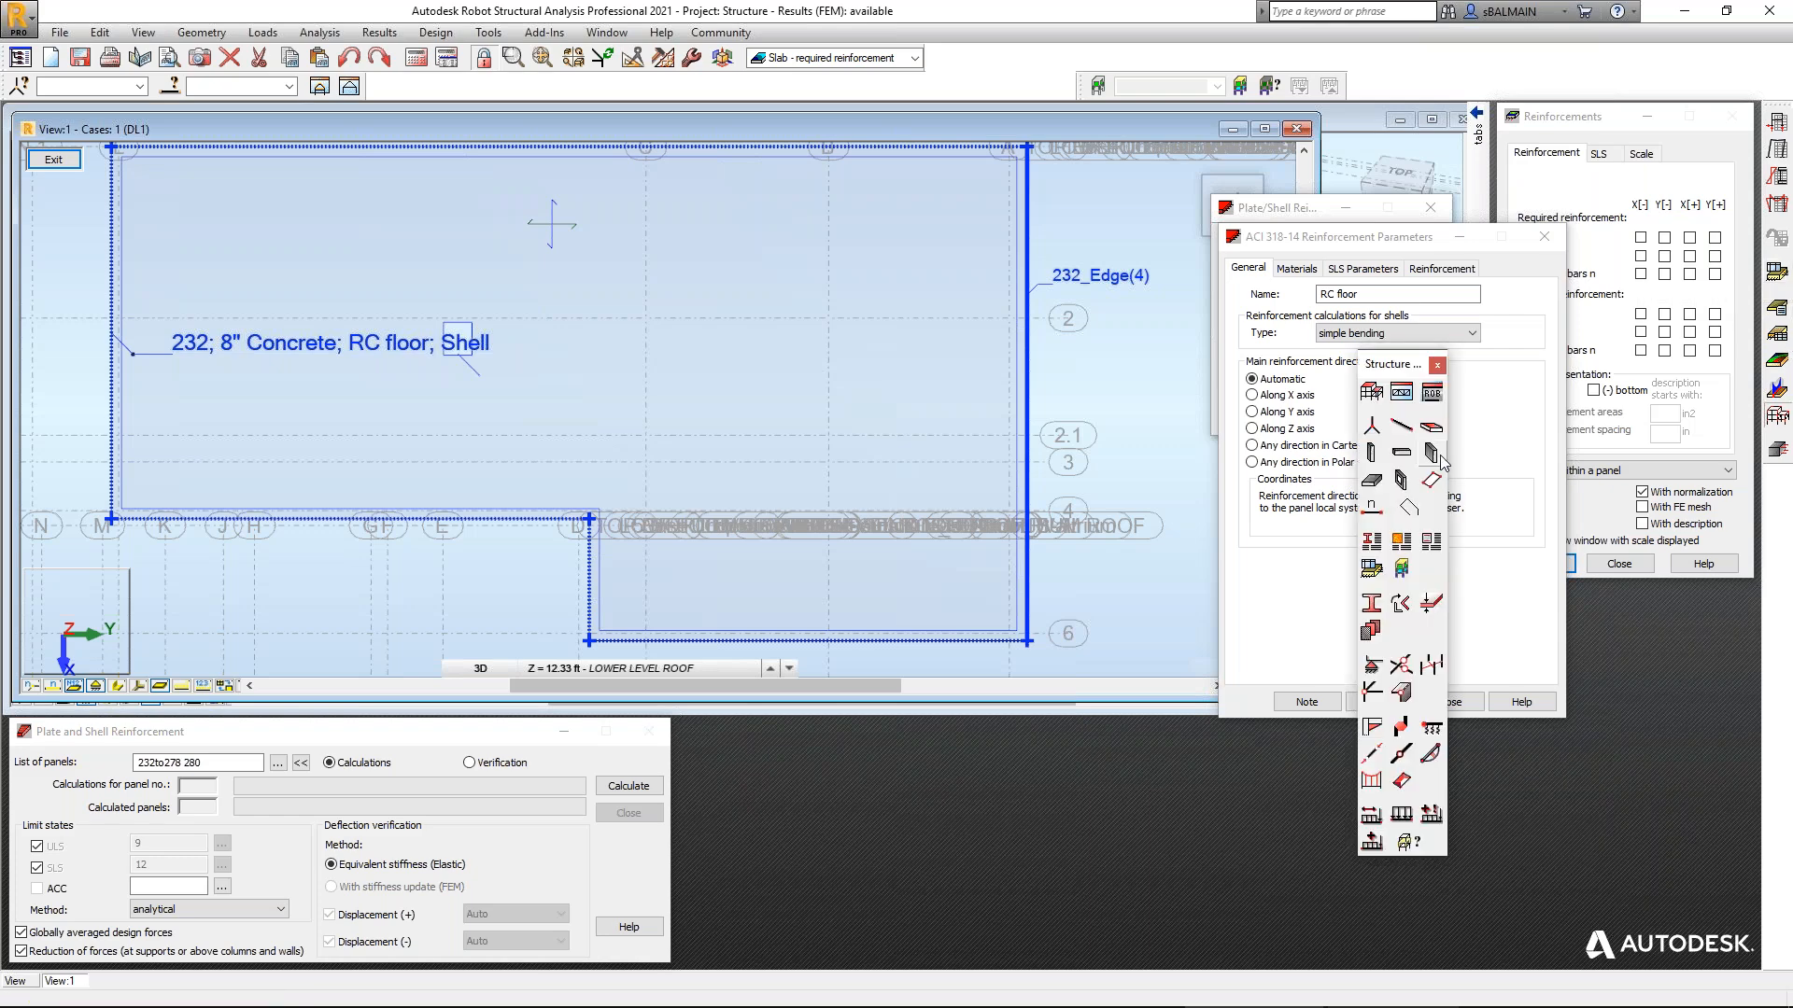
left_click(1430, 606)
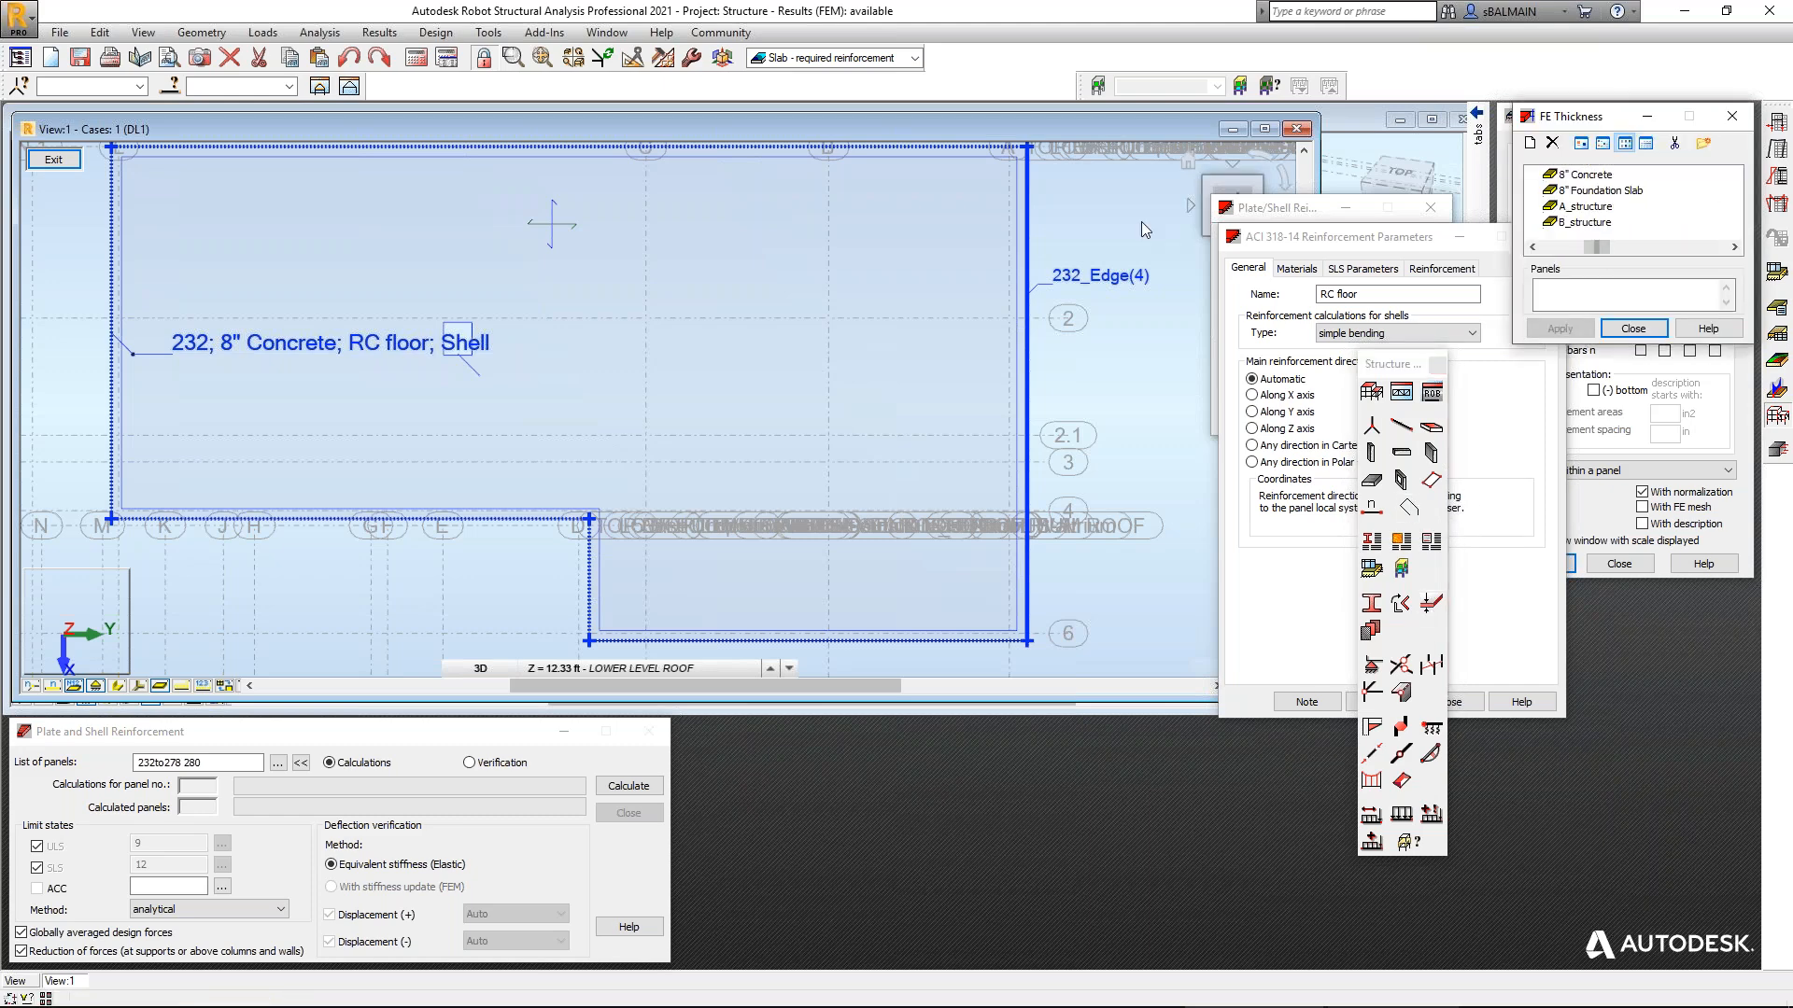
Inspect the 8" Concrete thickness definition and its list of materials, and close the thickness definition and thickness list.
double_click(1599, 175)
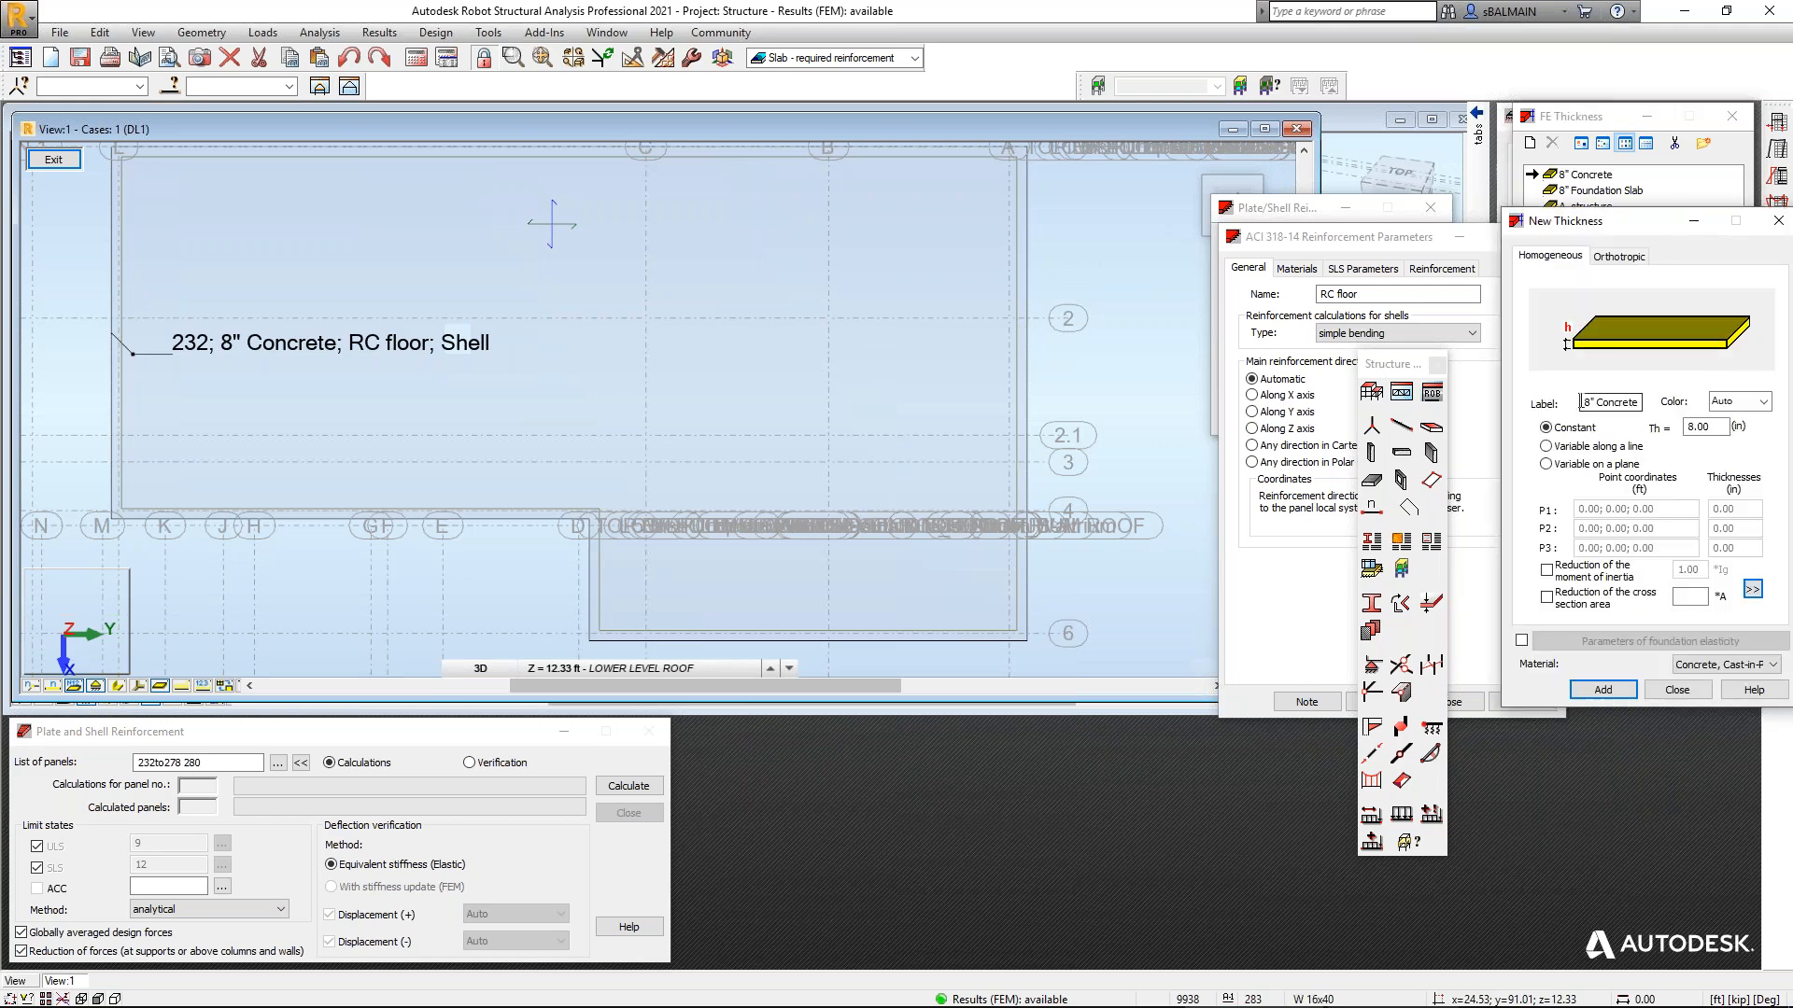
left_click_drag(1594, 230, 1228, 249)
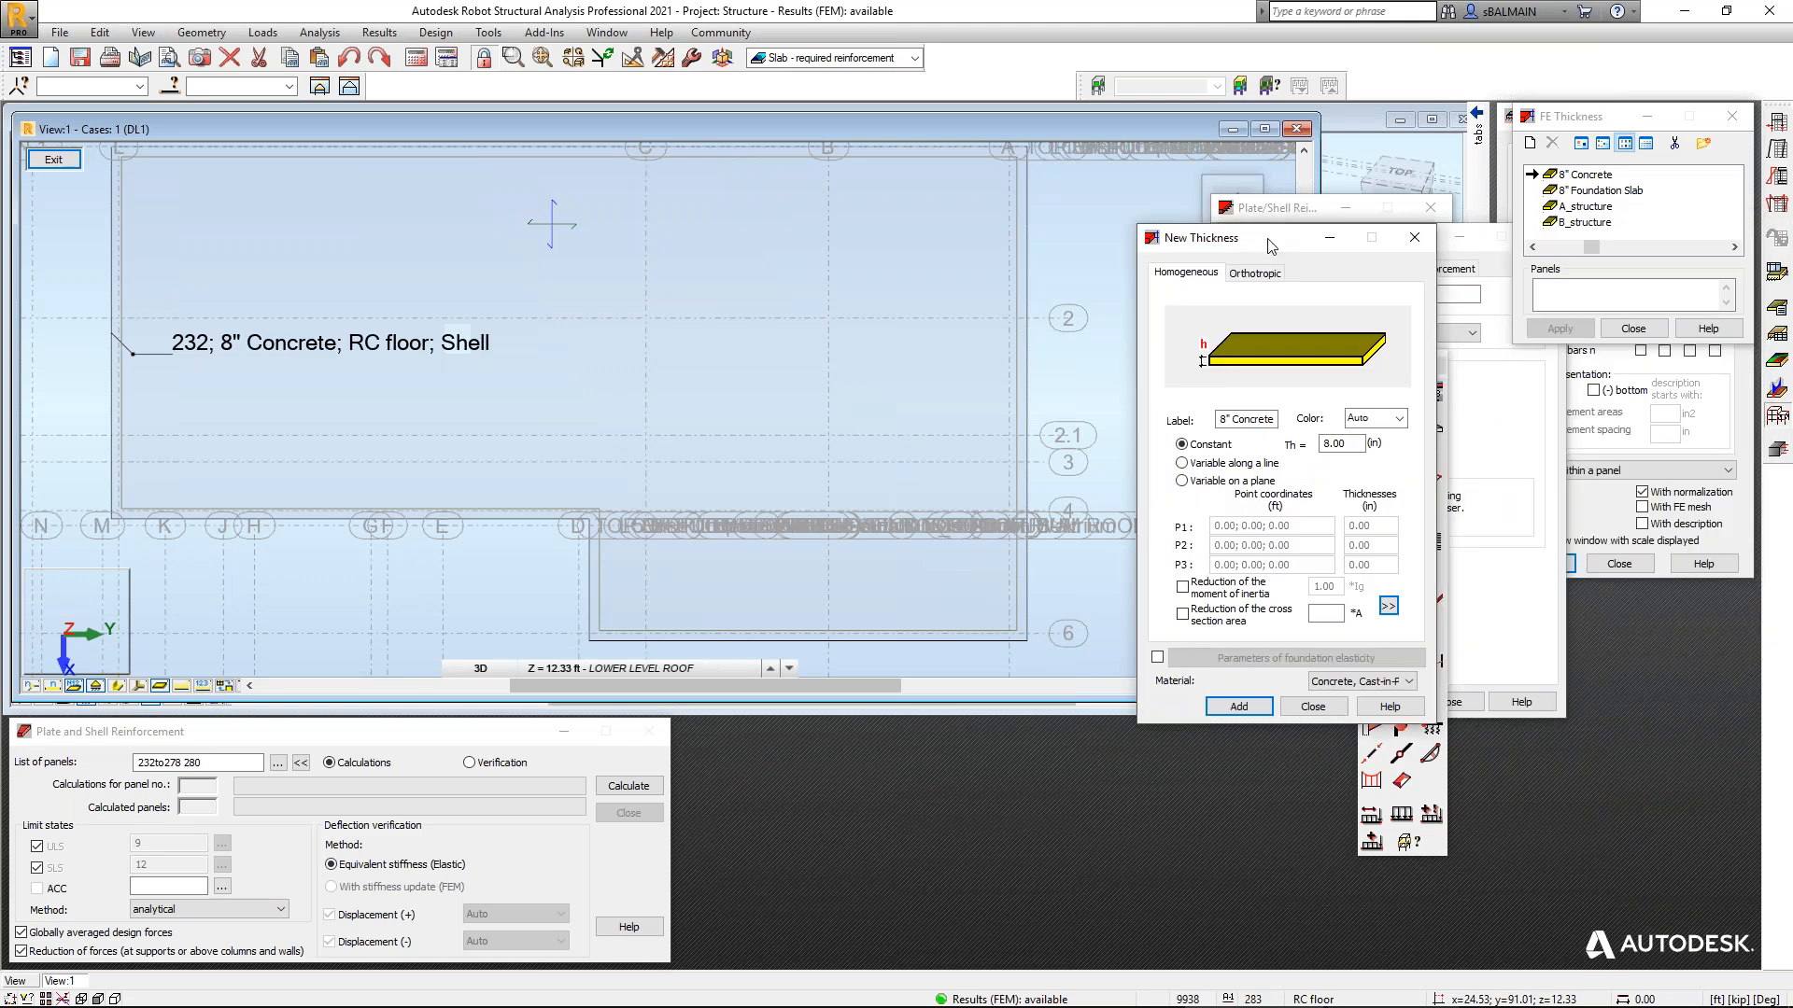
left_click(1408, 687)
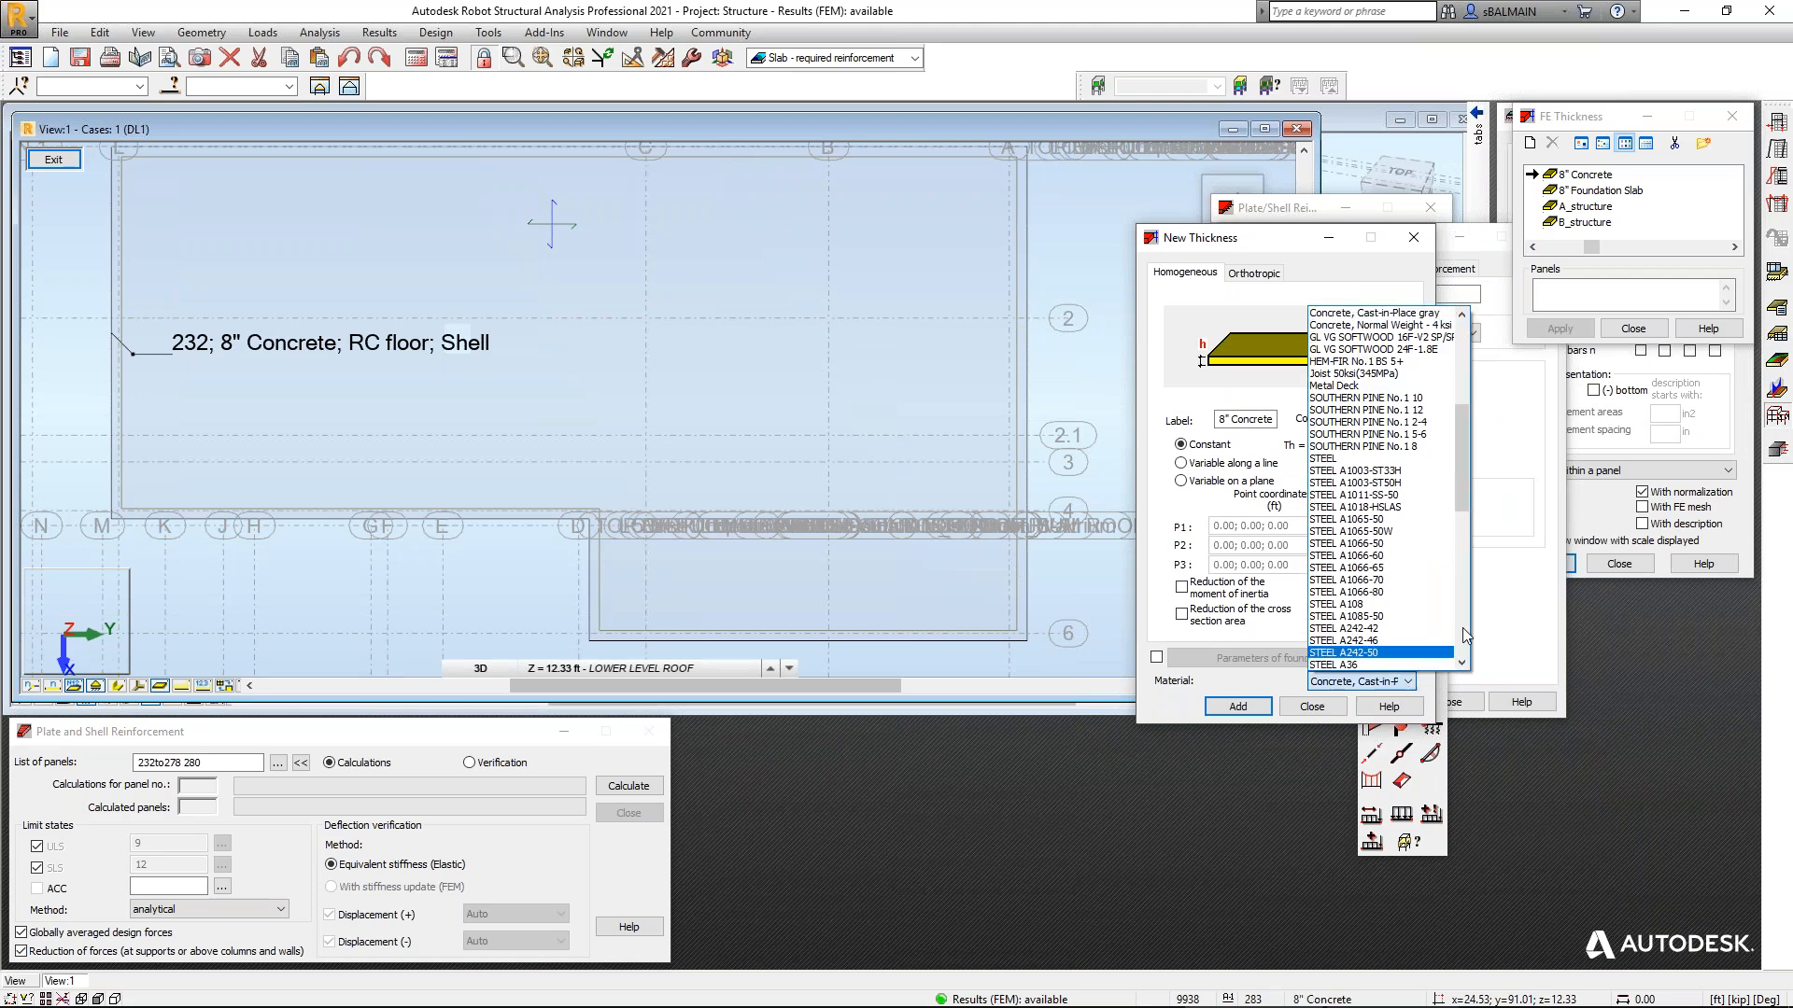
left_click(1472, 337)
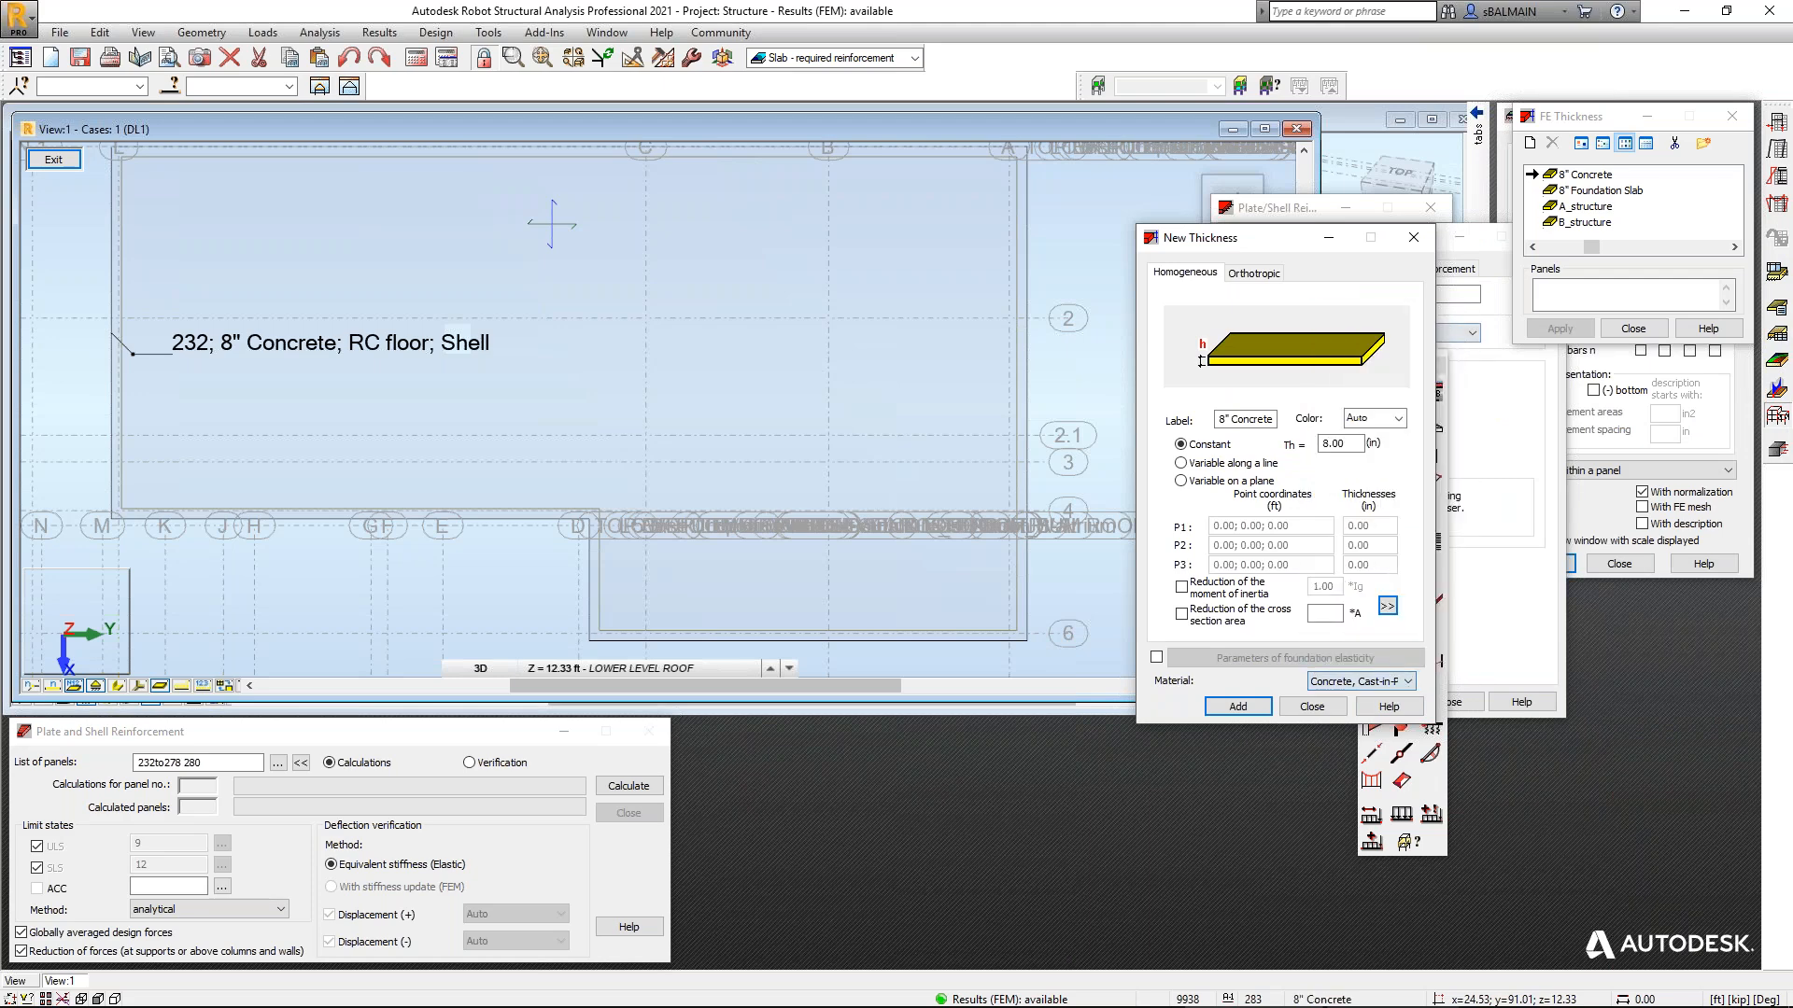
left_click(1422, 239)
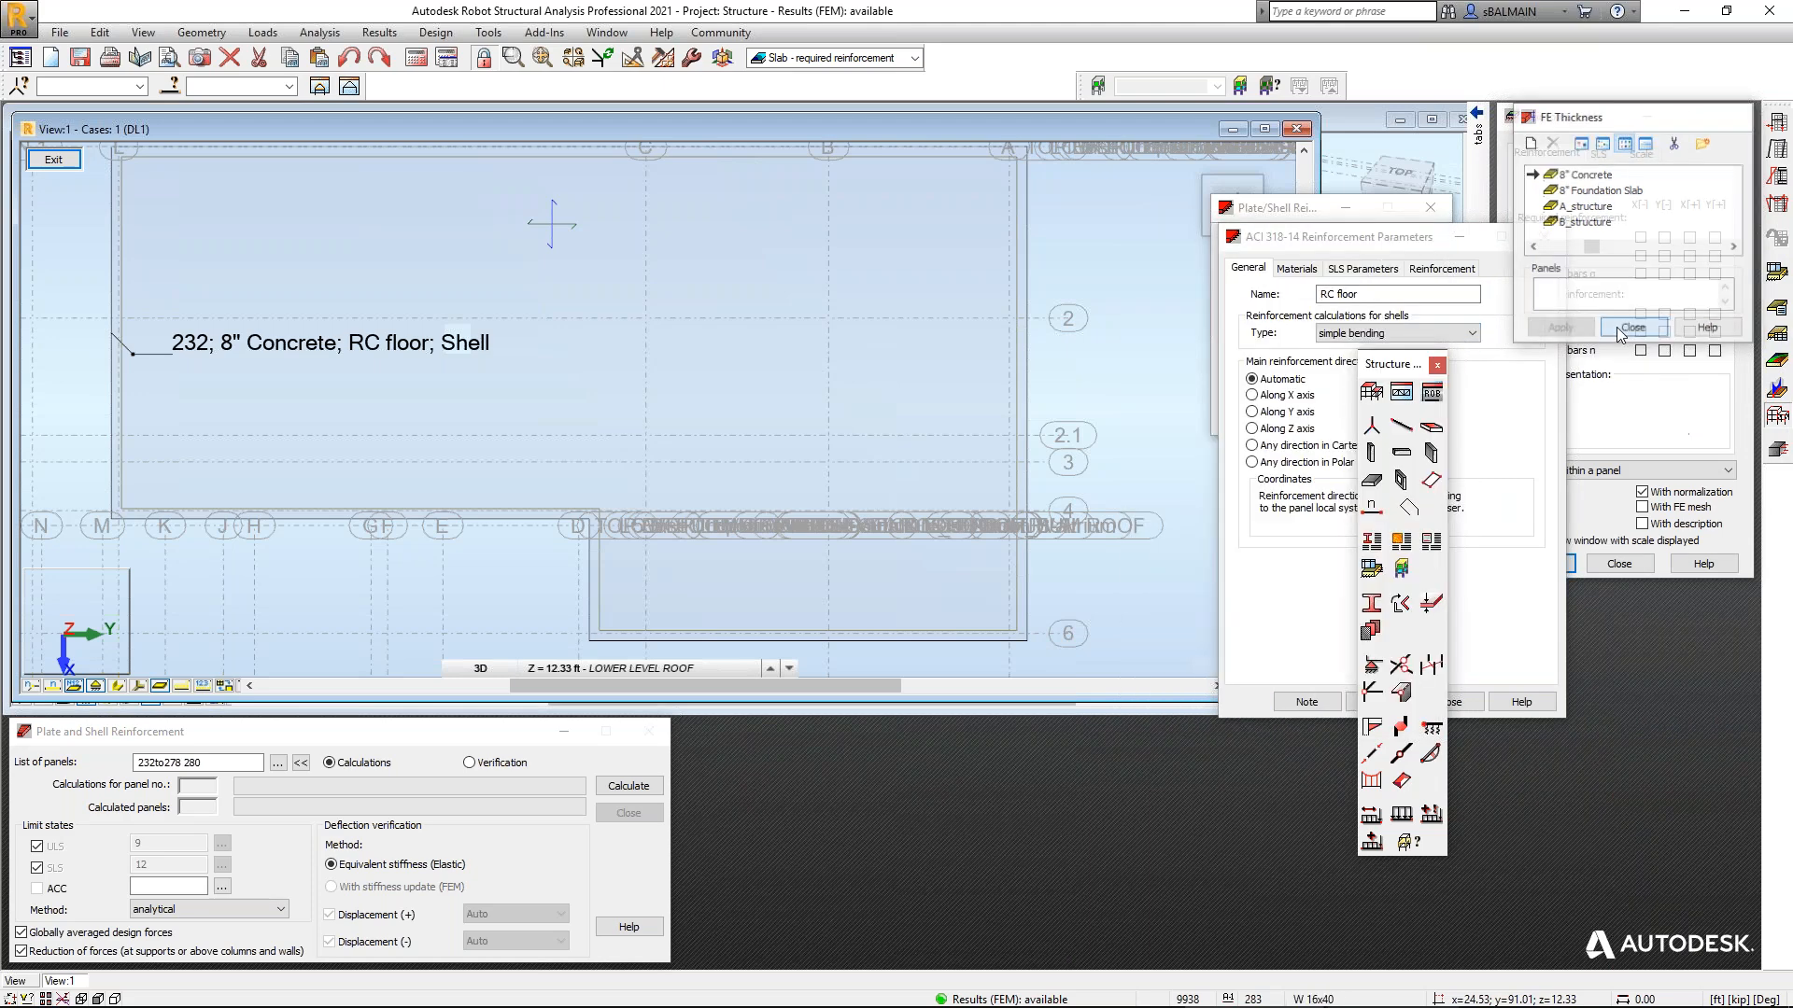
left_click(1437, 367)
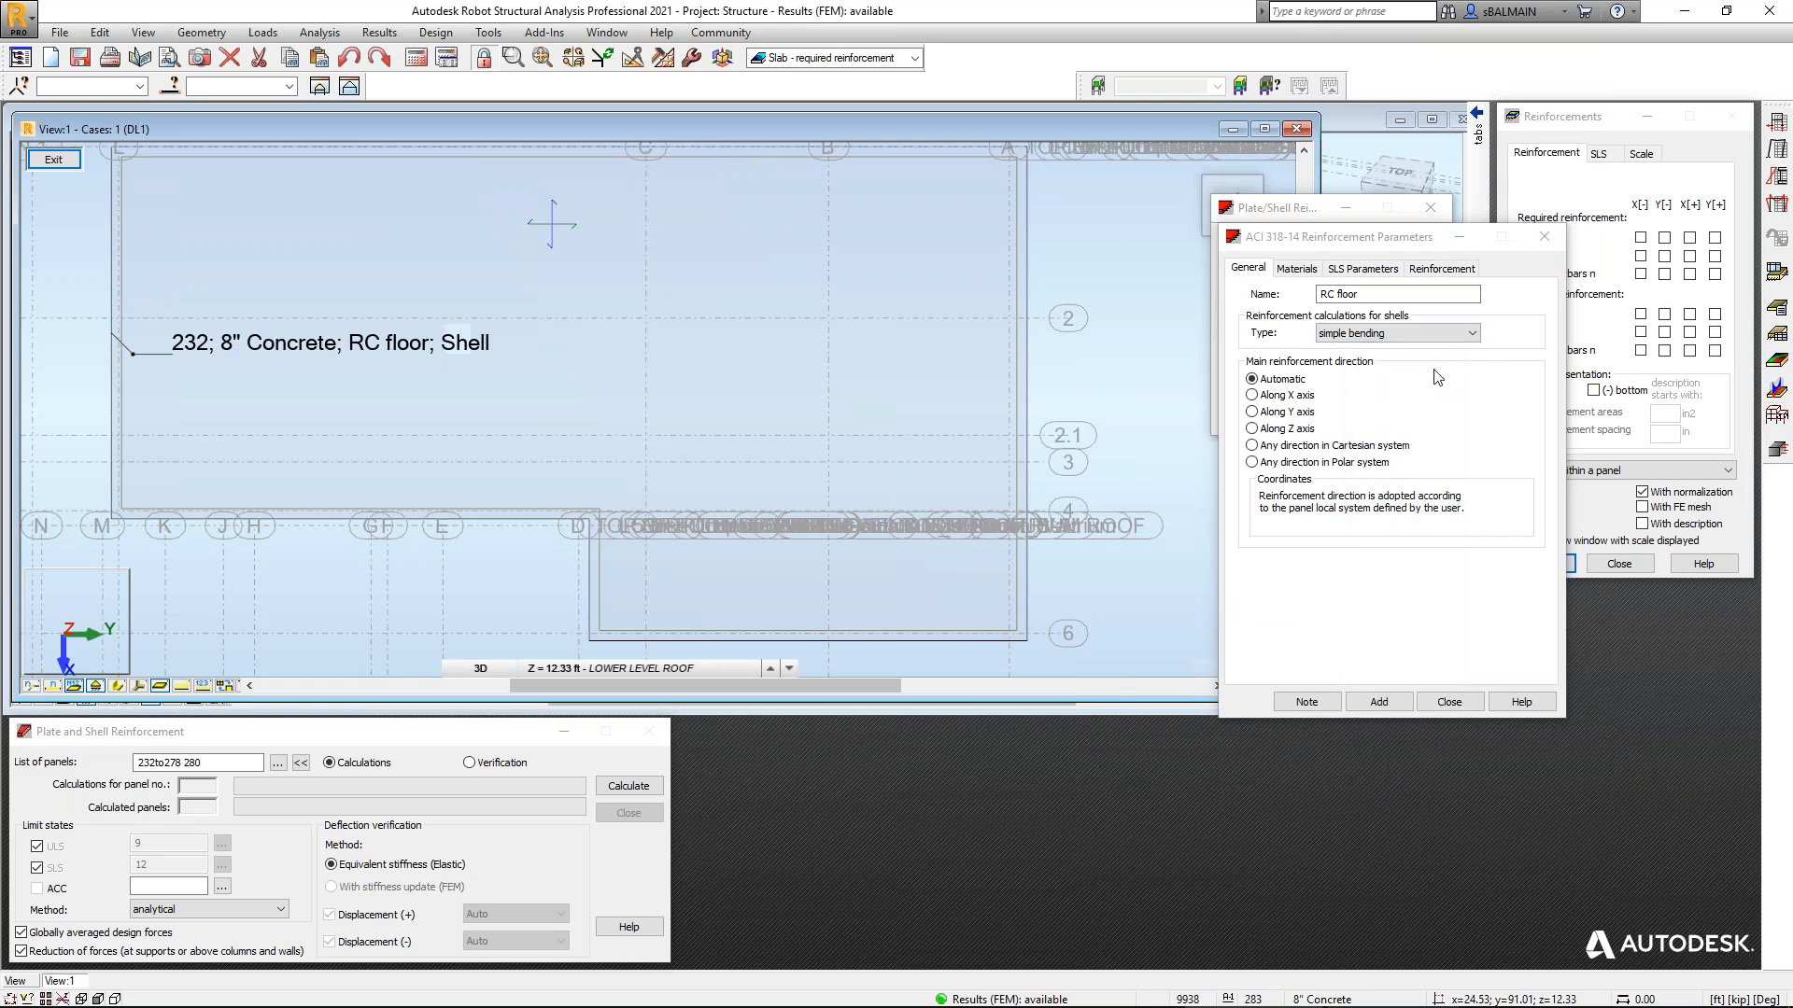
left_click(944, 371)
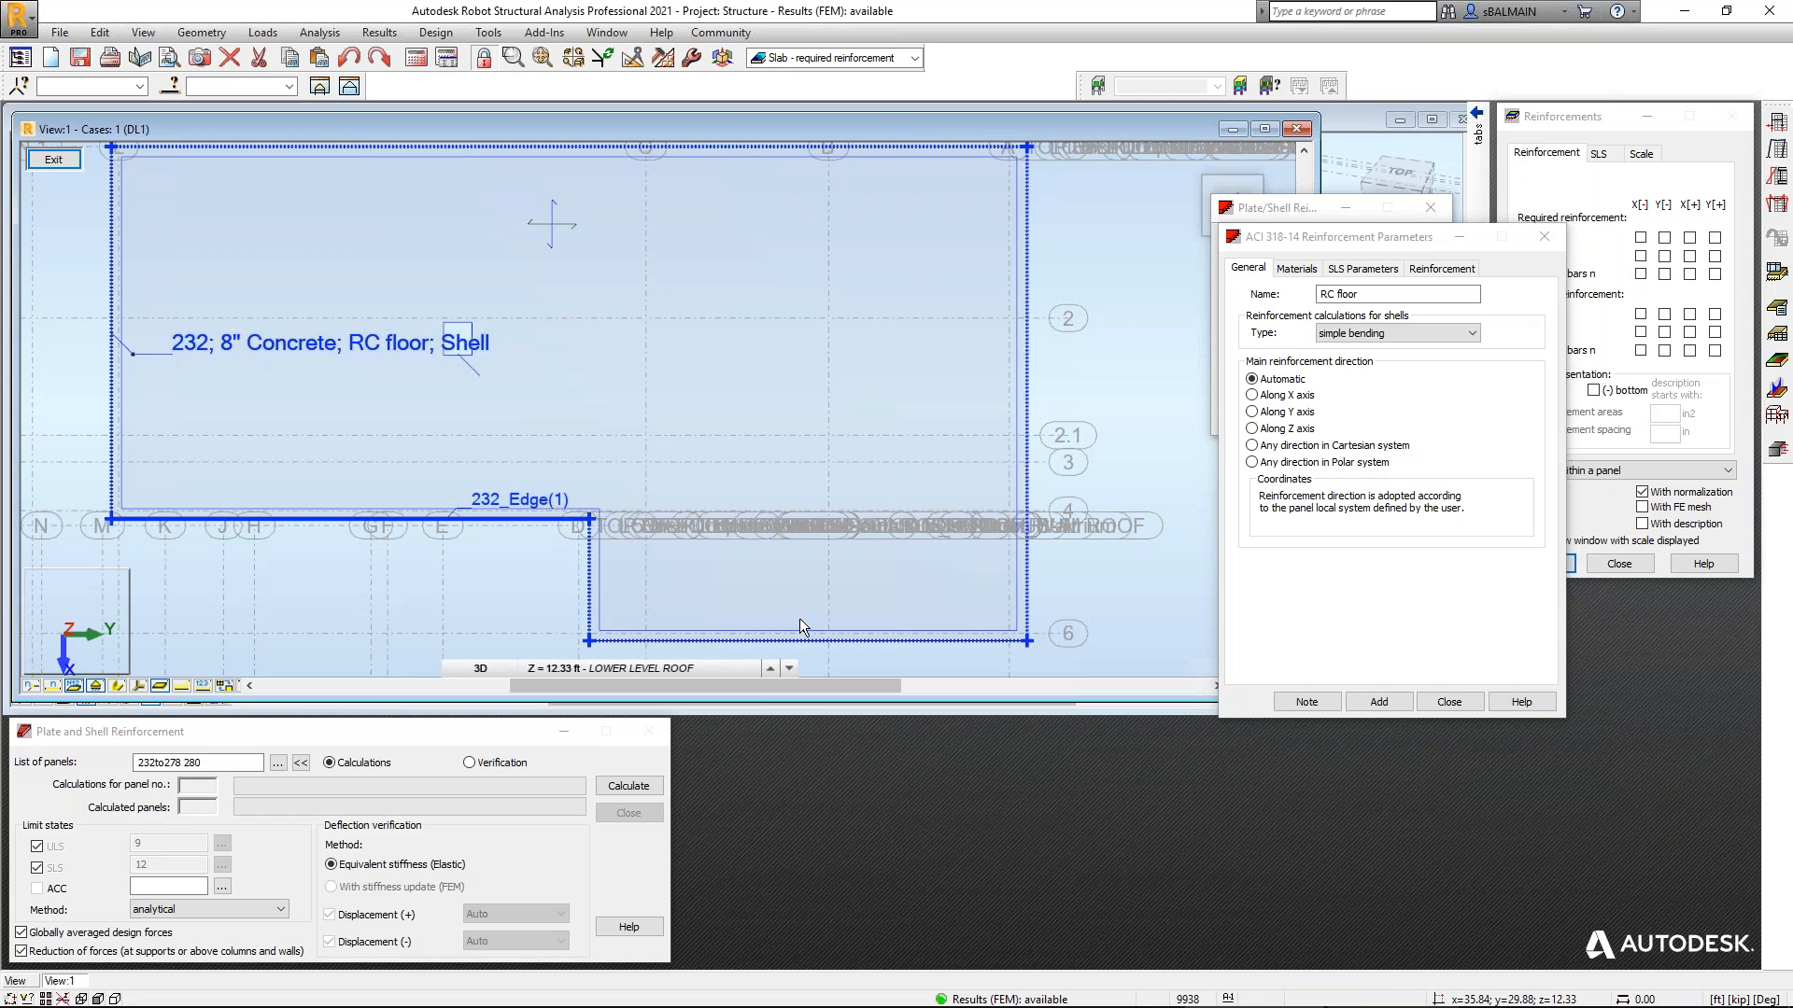
Set the main reinforcement direction along the X axis for RC floor and review its materials, steel grades and SLS parameters.
left_click(1442, 268)
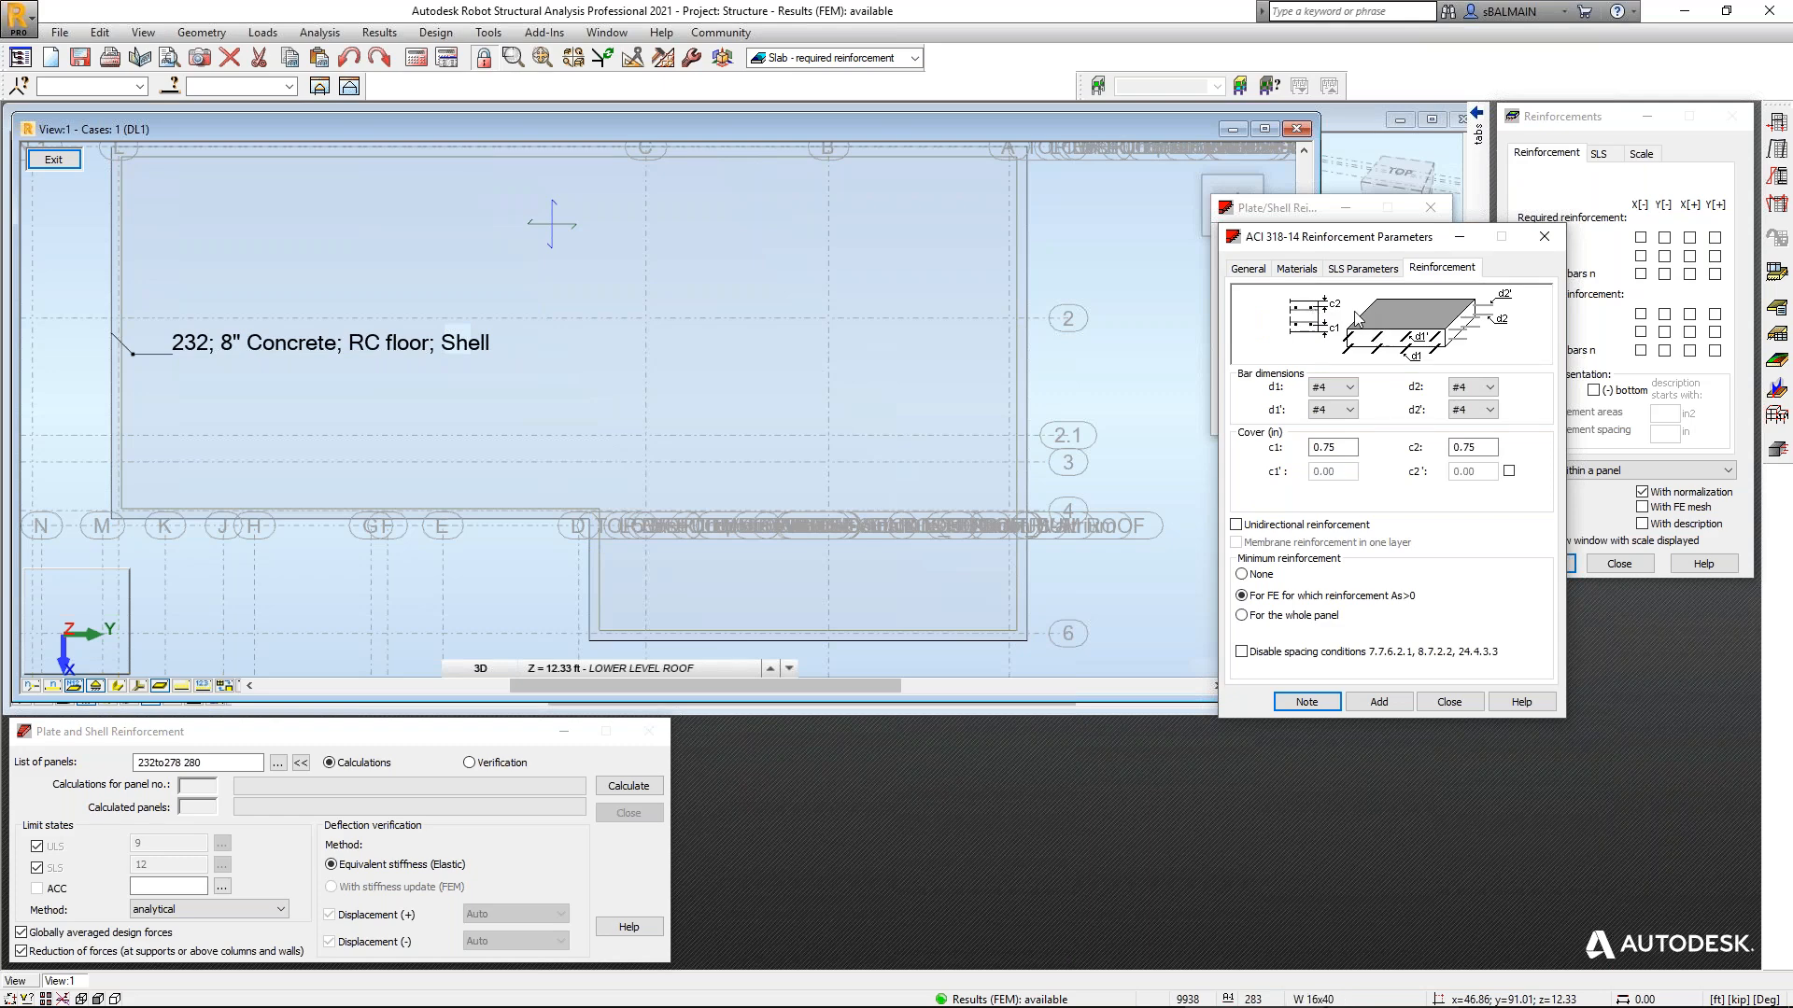
left_click(1259, 269)
left_click(1294, 270)
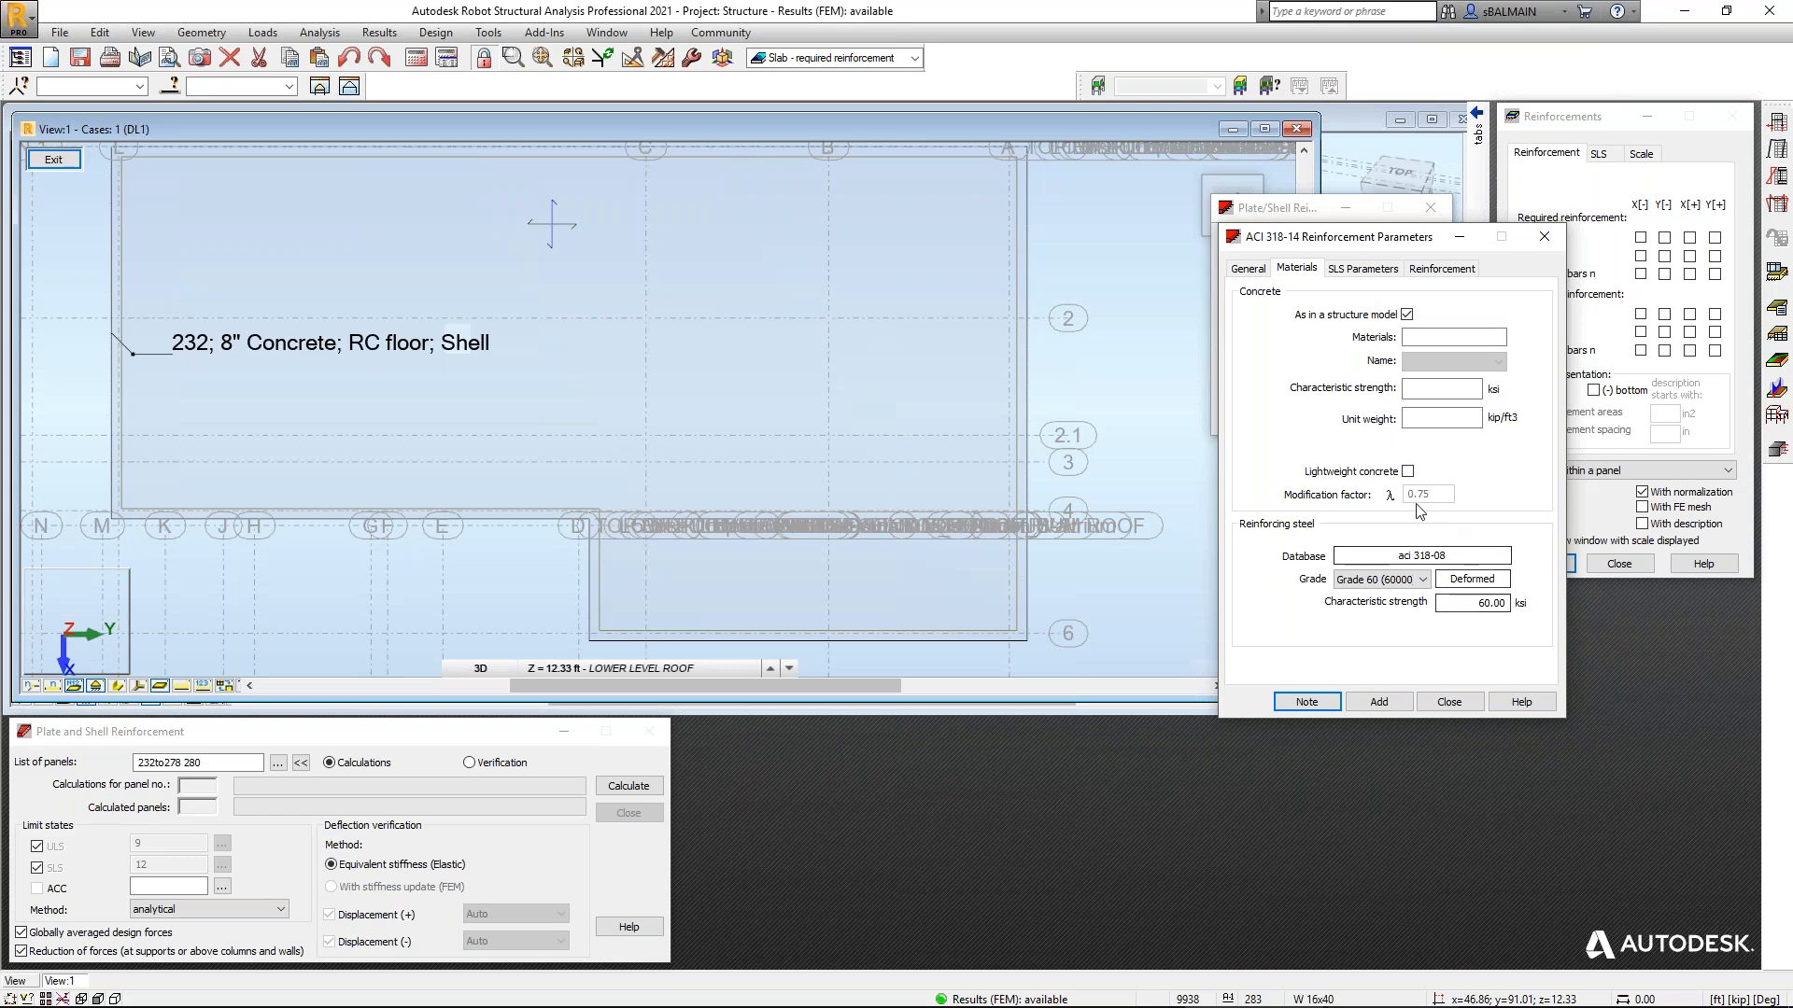
left_click(1371, 586)
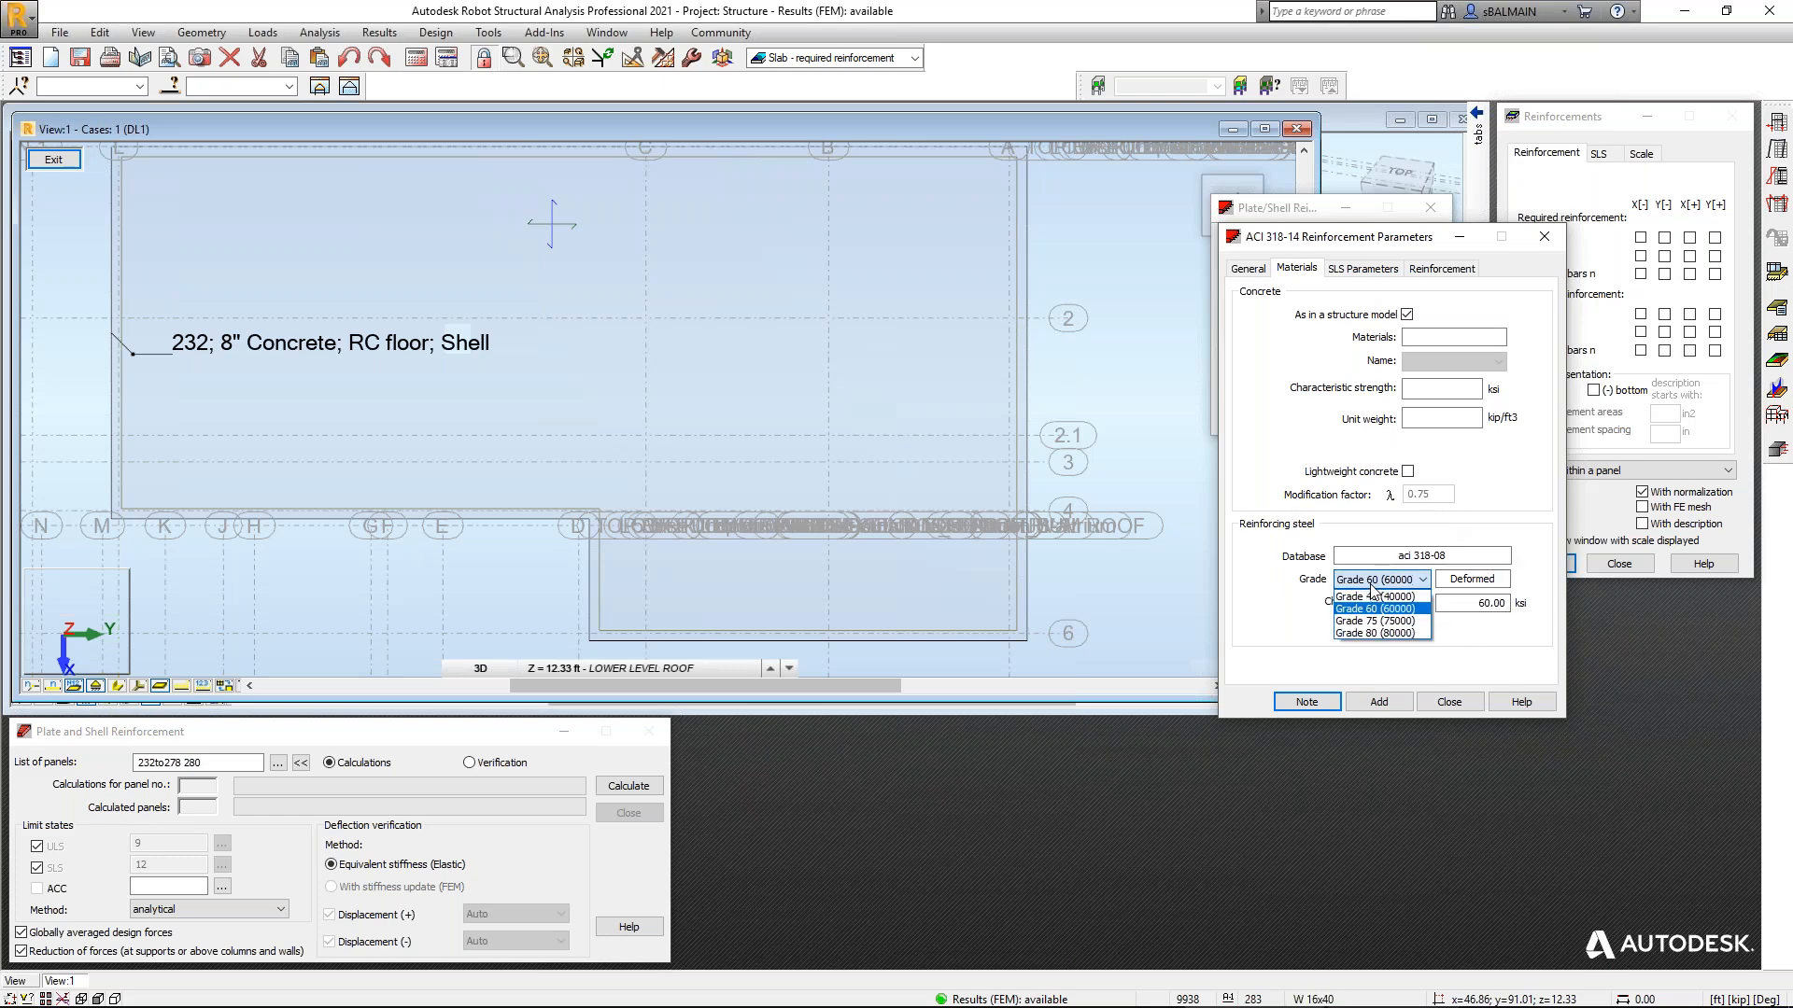
left_click(1222, 549)
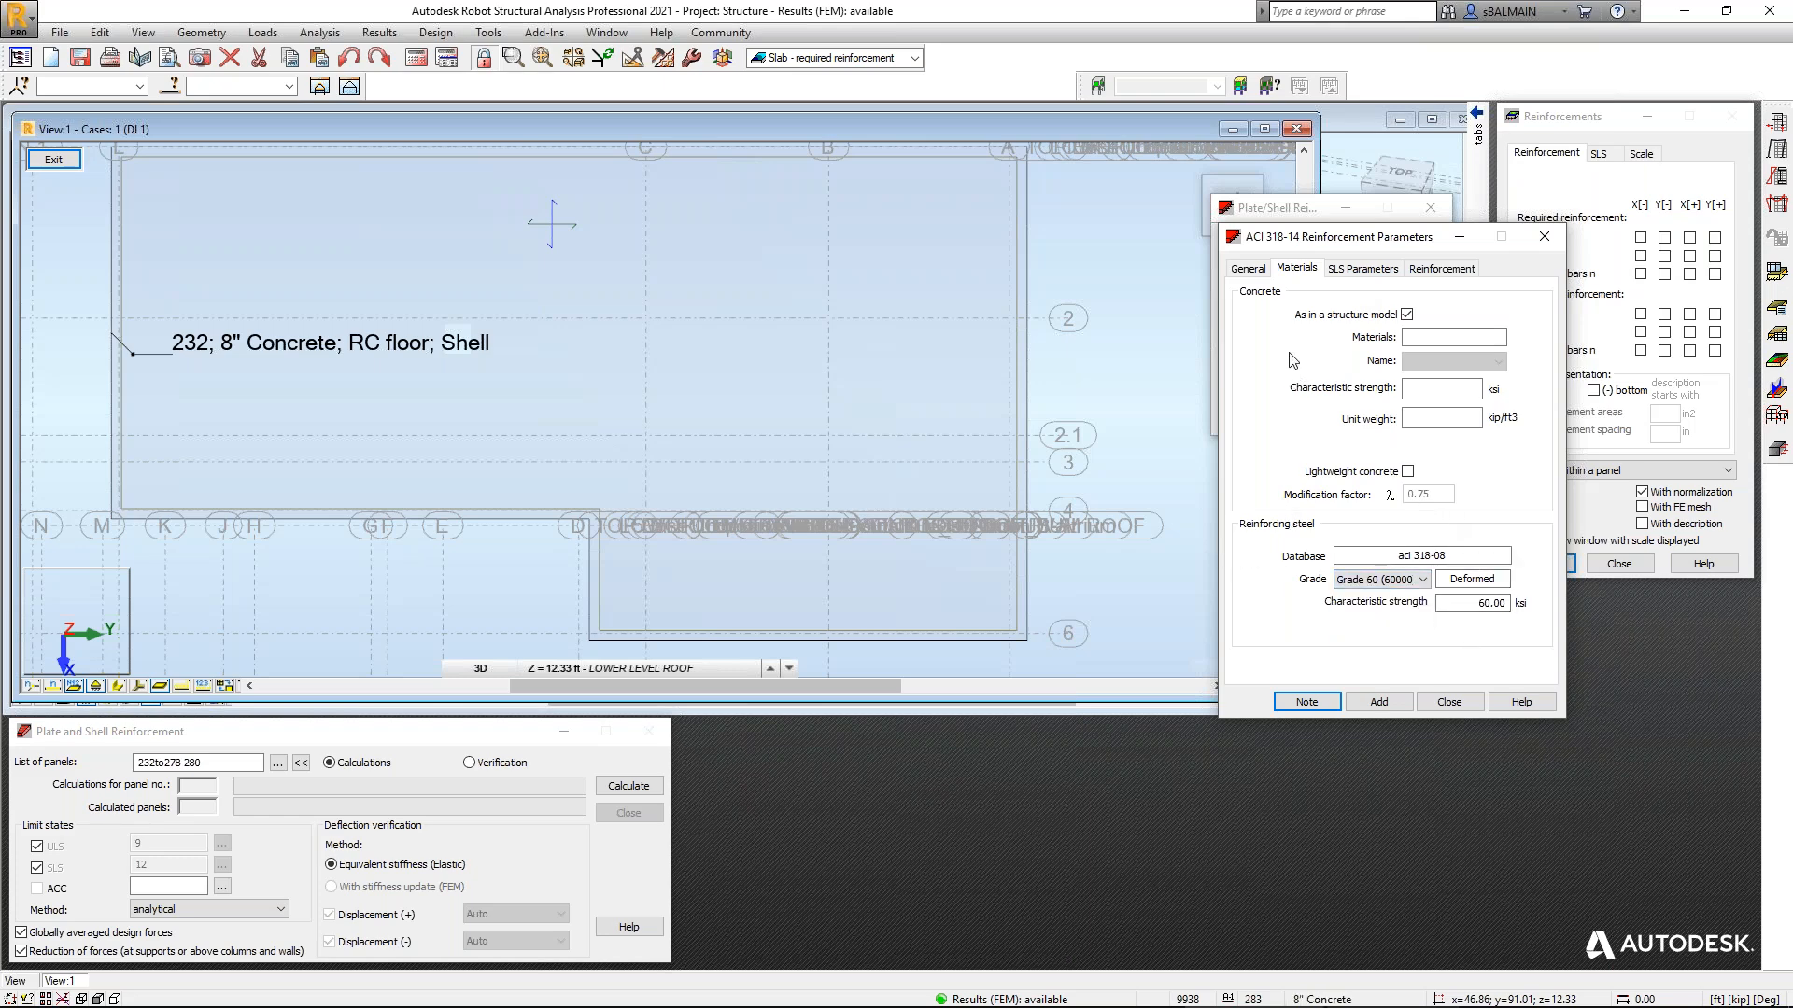
left_click(1347, 271)
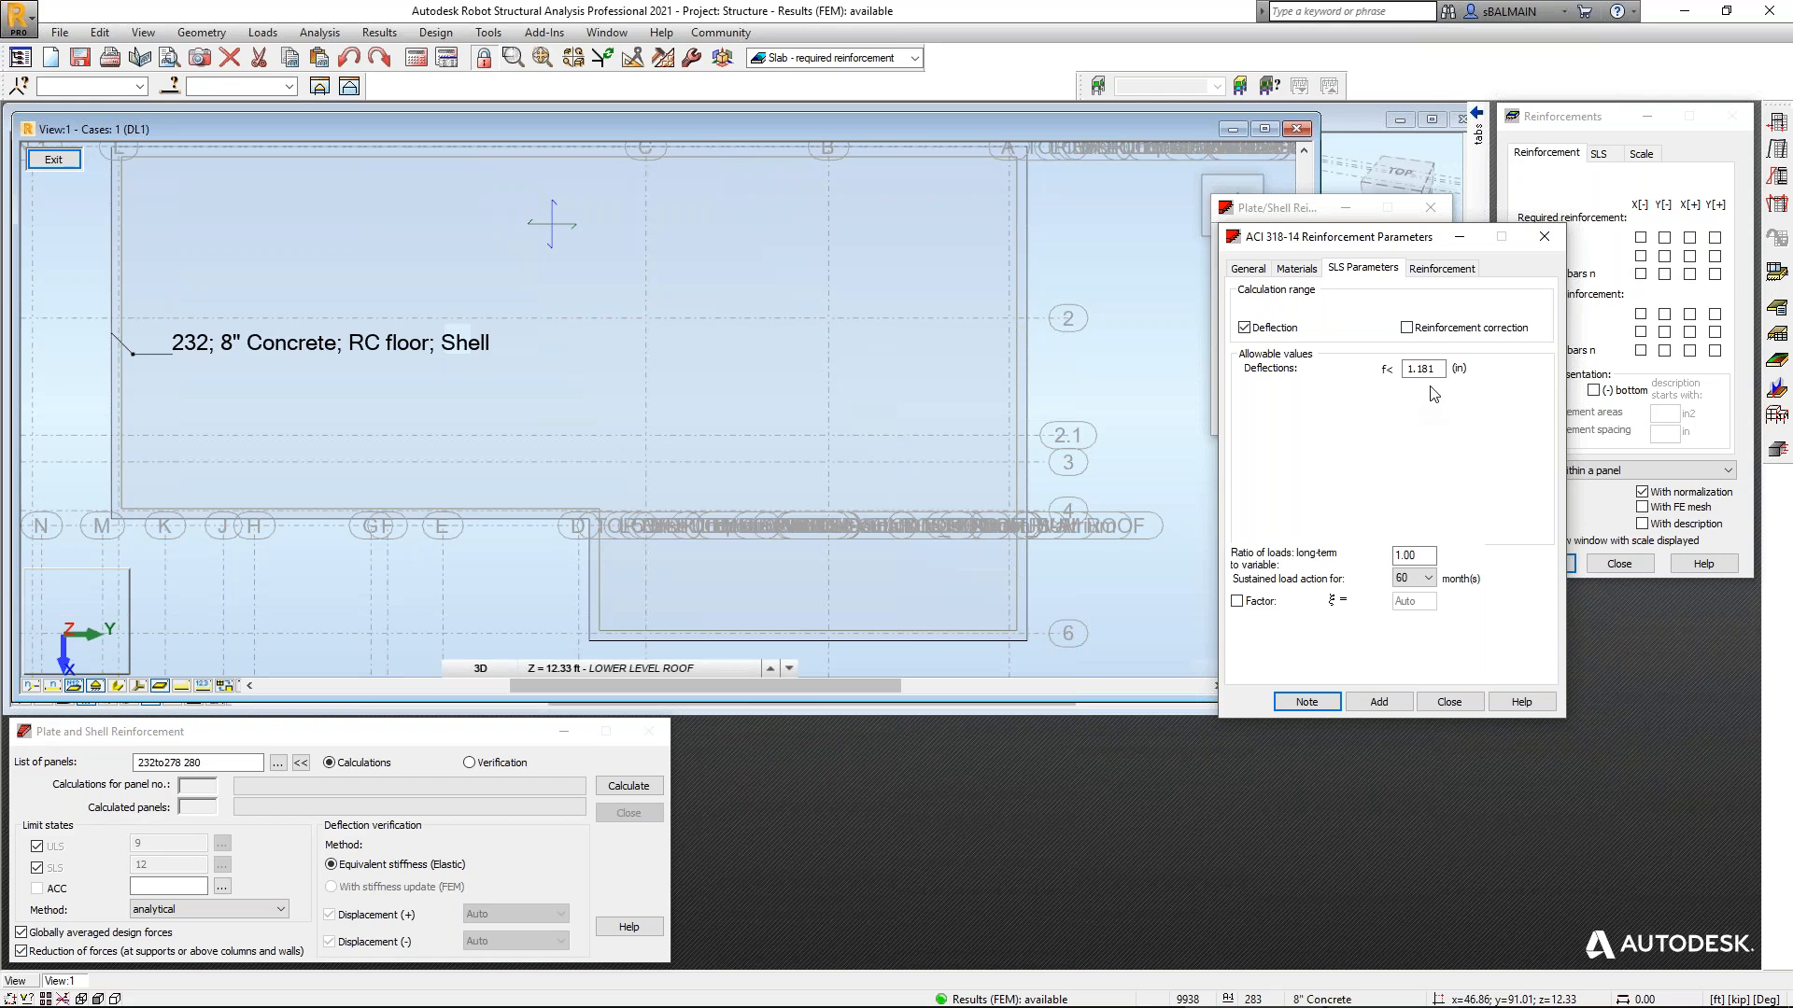
left_click(1414, 555)
Set the bar dimensions d1, d1', d2 and d2' to #5.
left_click(1442, 268)
left_click(1350, 387)
scroll(1353, 392, "up", 2)
left_click(1330, 411)
left_click(1473, 387)
left_click(1458, 427)
left_click(1341, 408)
left_click(1333, 451)
left_click(1484, 409)
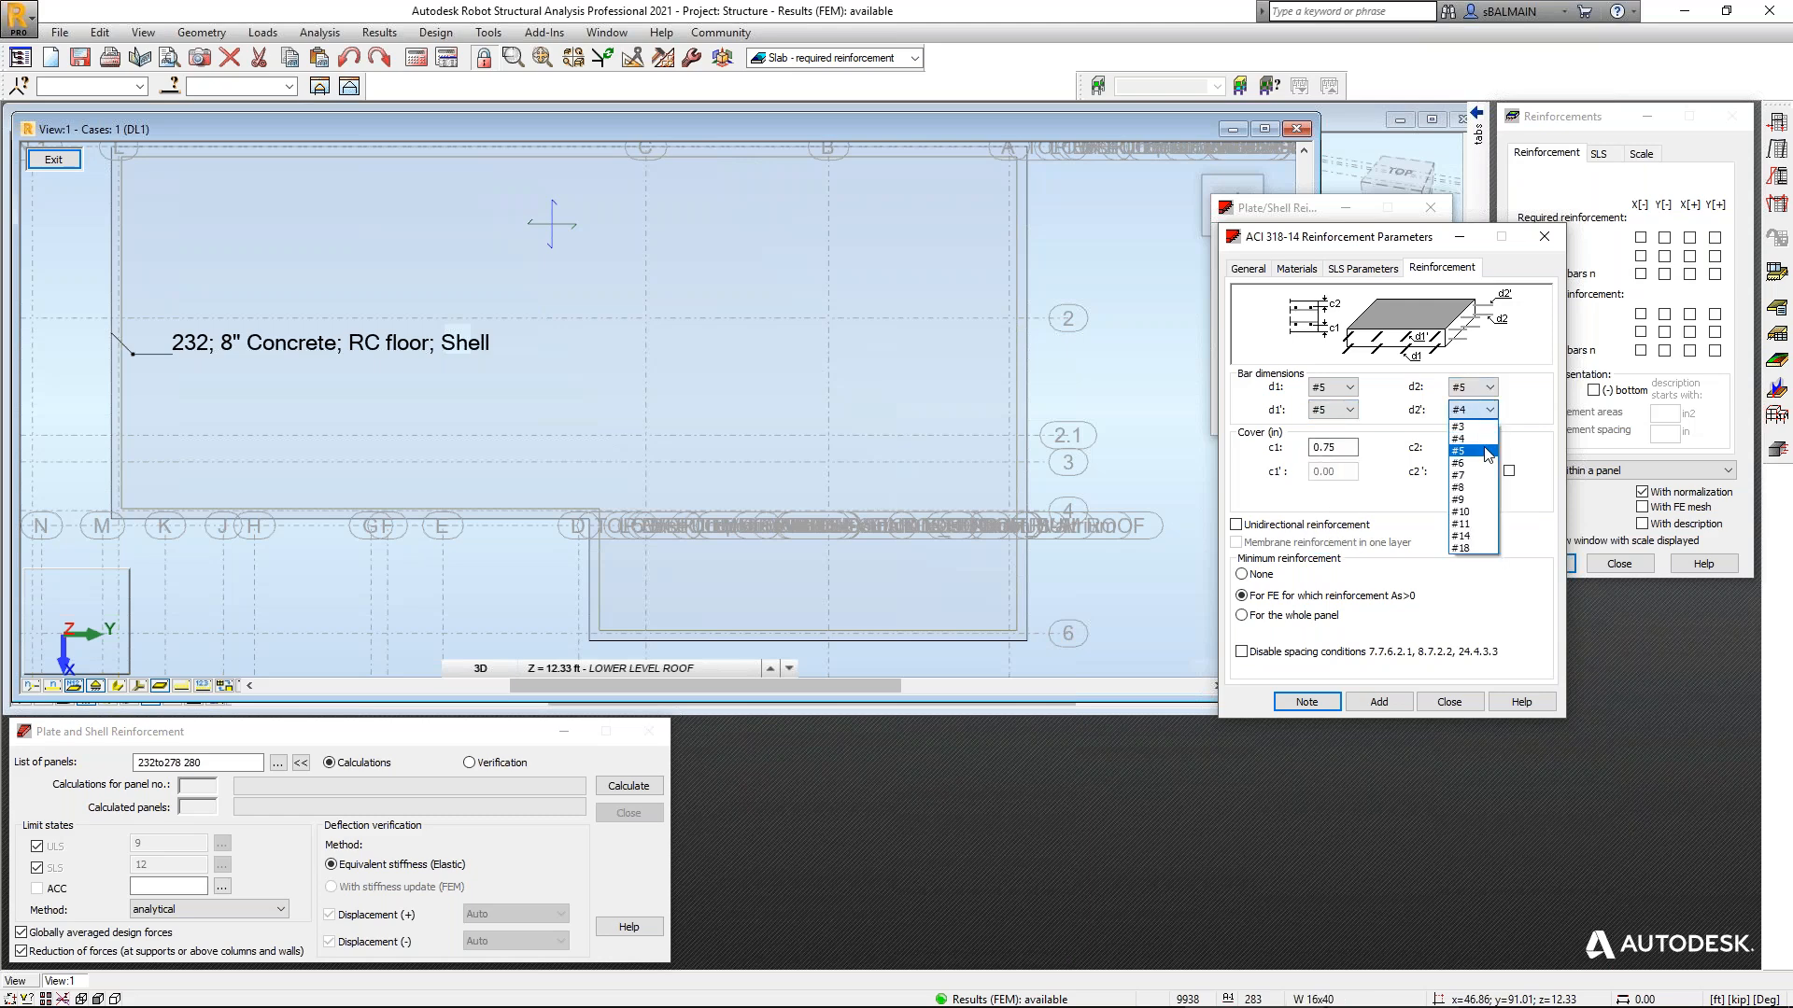
left_click(1484, 452)
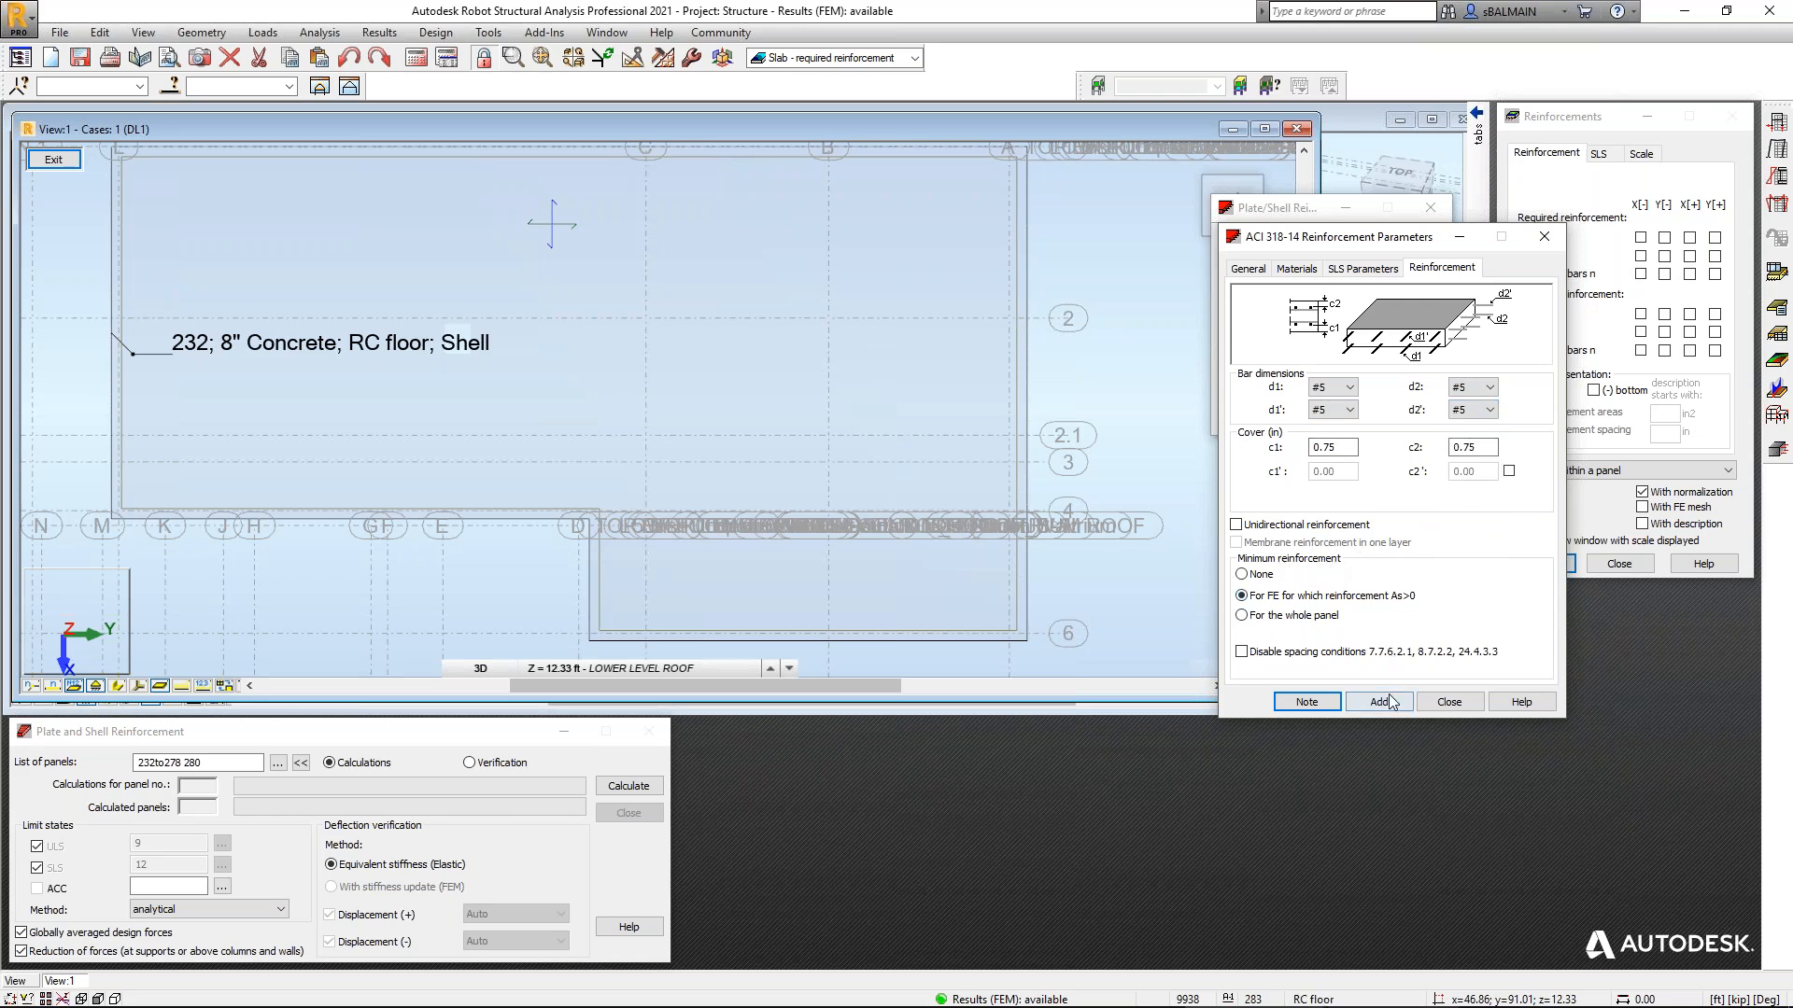
Save the parameters as a new reinforcement type named My RC floor SB and assign it to panel 232.
left_click(1249, 269)
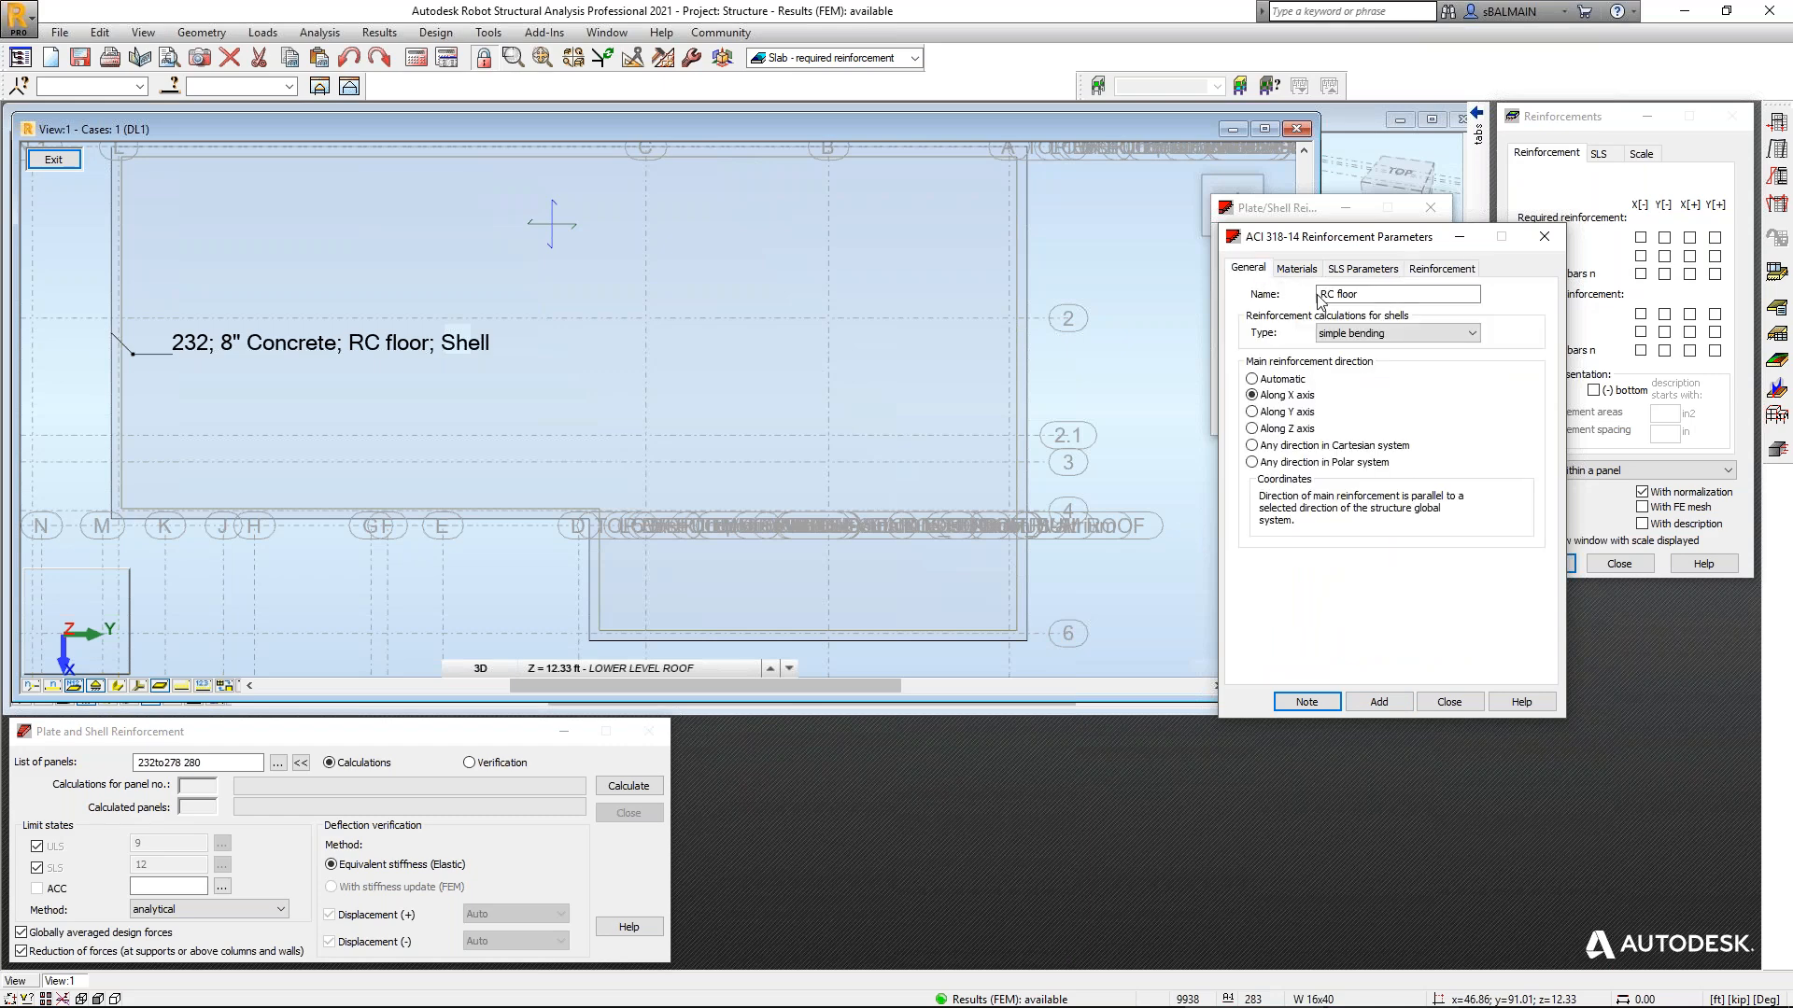
left_click(1322, 295)
type("My")
left_click(1447, 701)
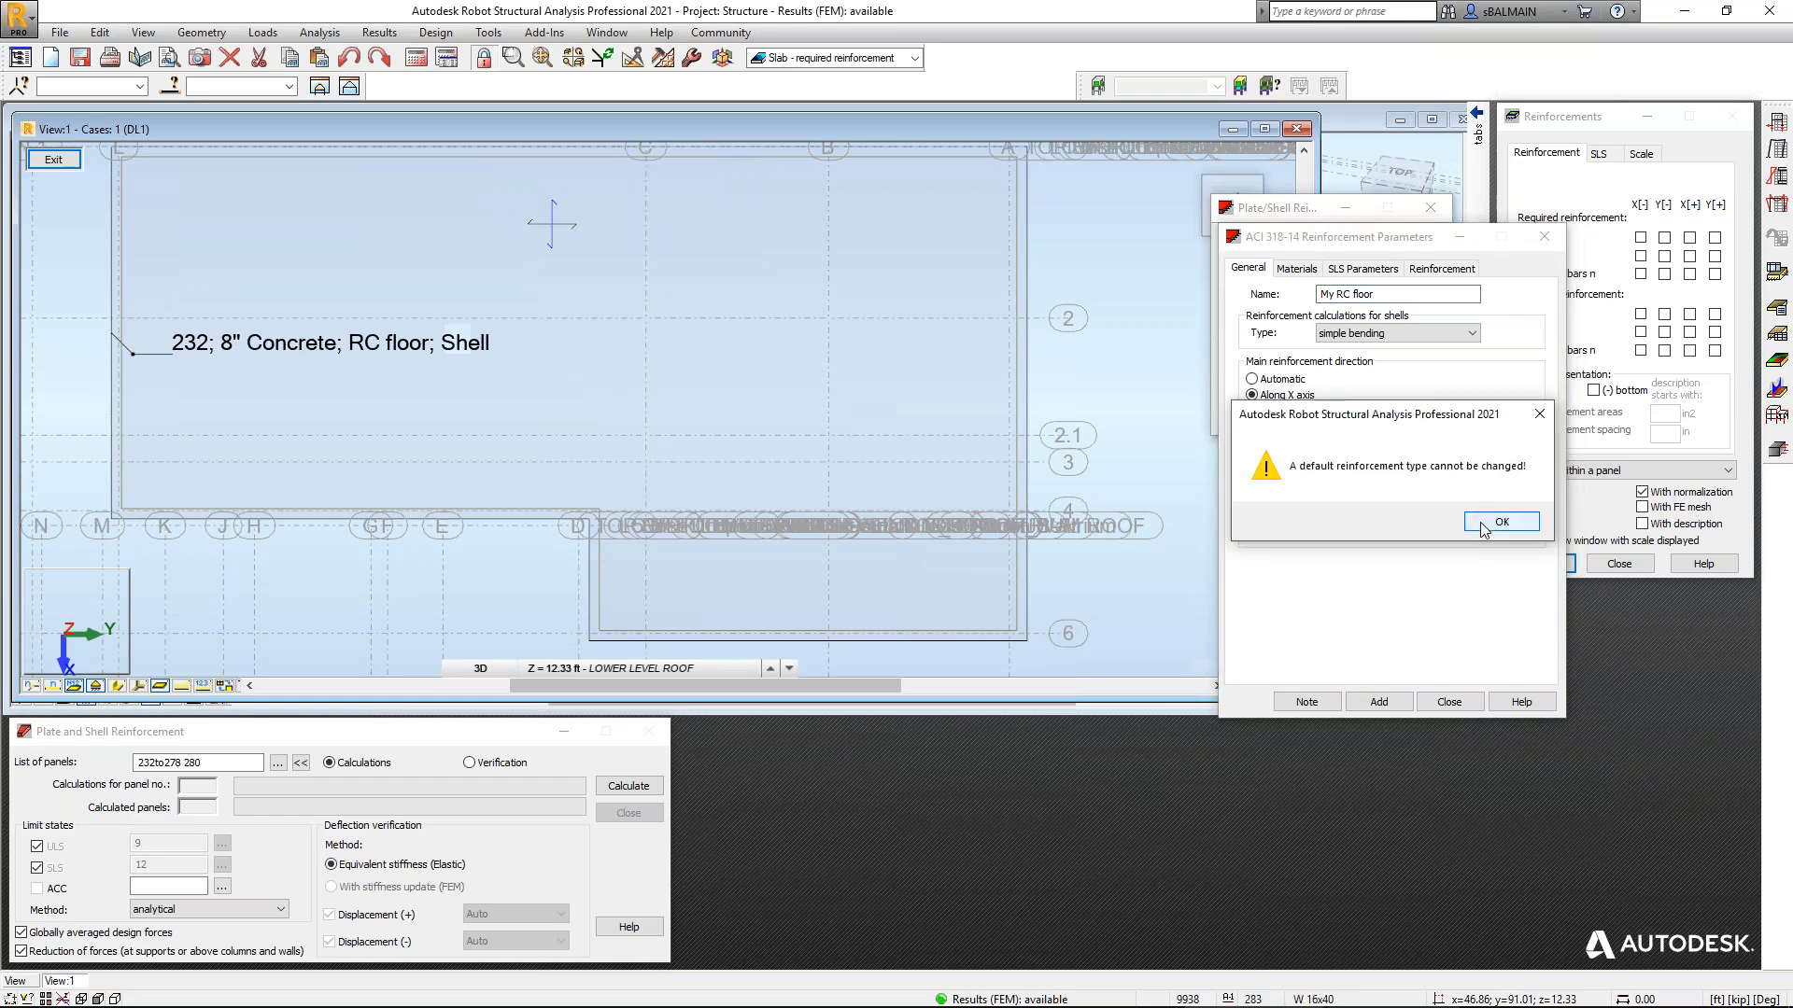
left_click(1481, 525)
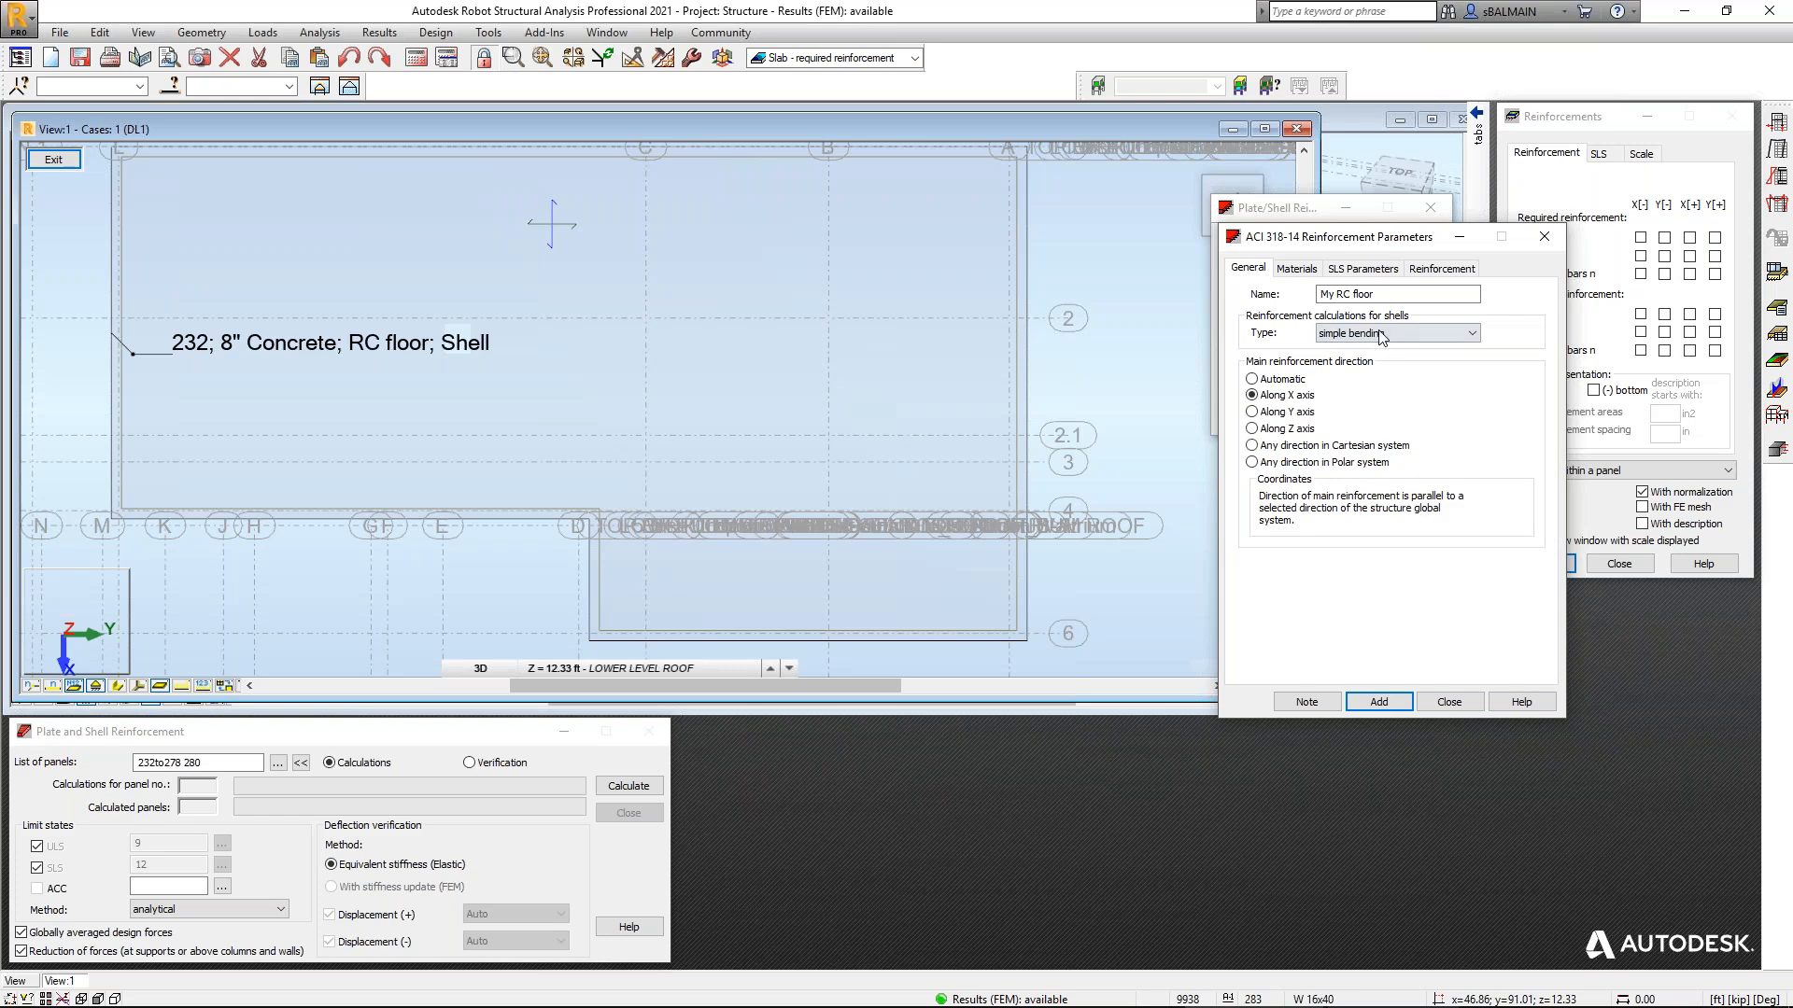
left_click(1377, 293)
type("SB")
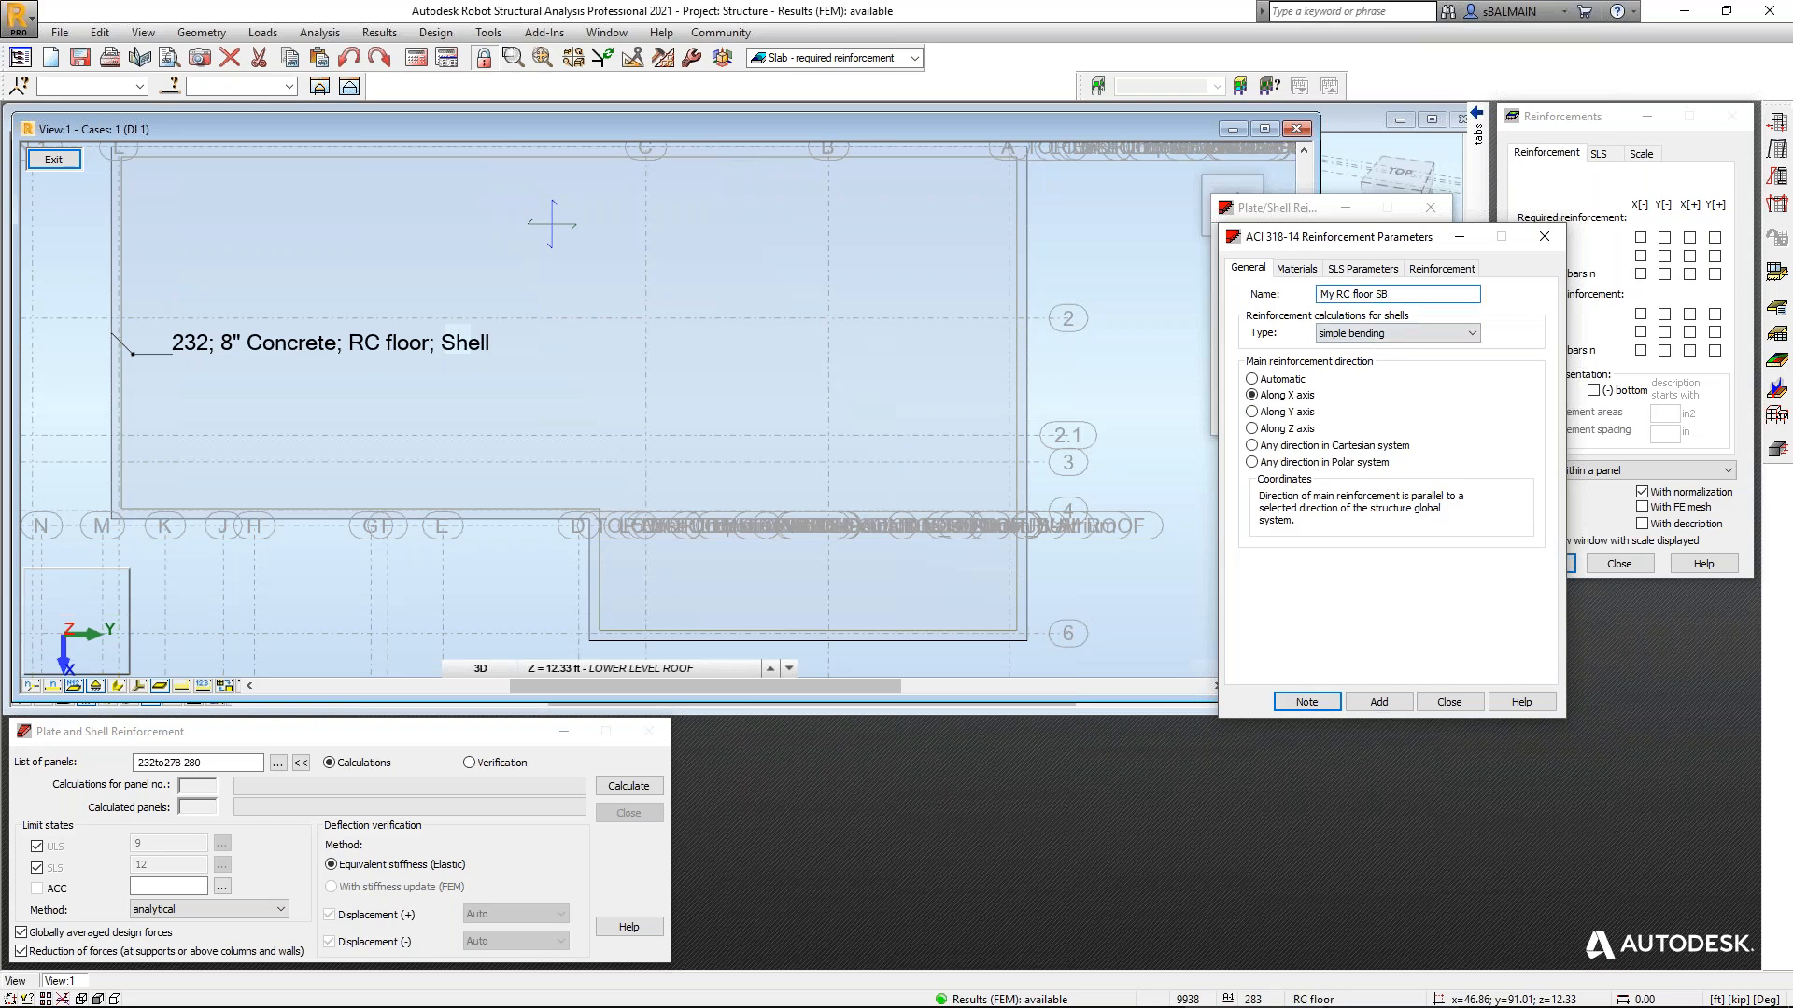
left_click(1443, 703)
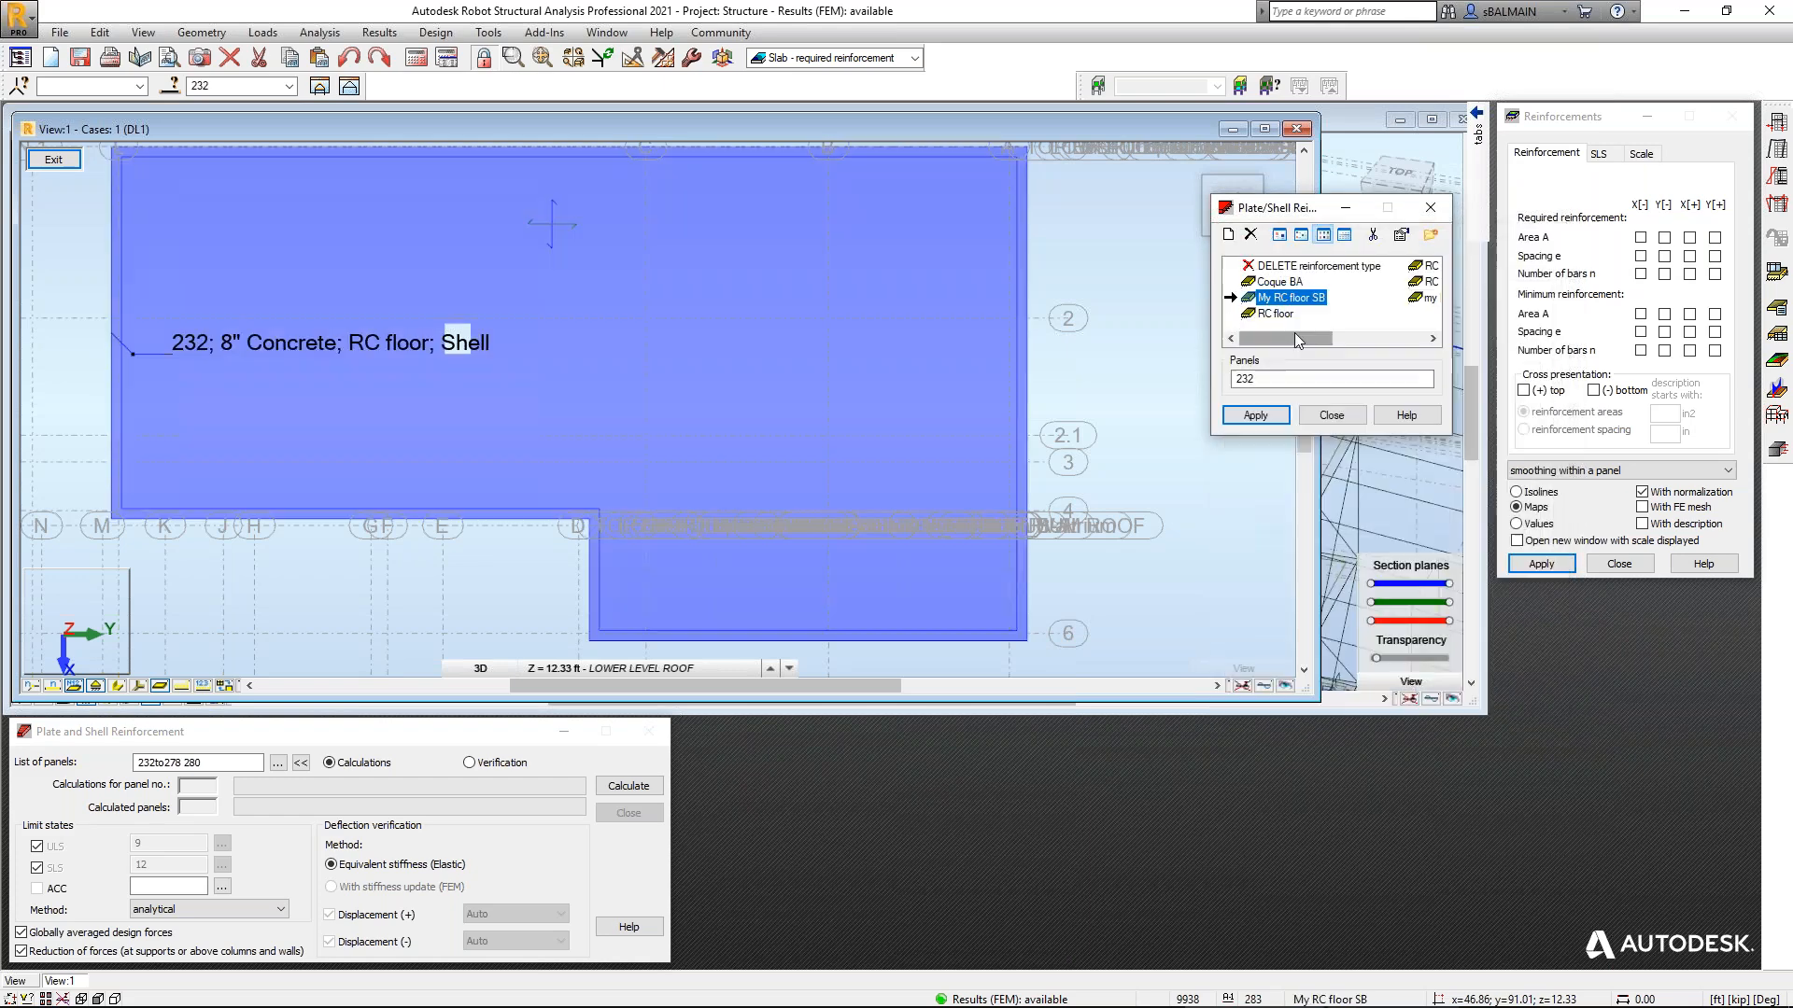
left_click(1256, 416)
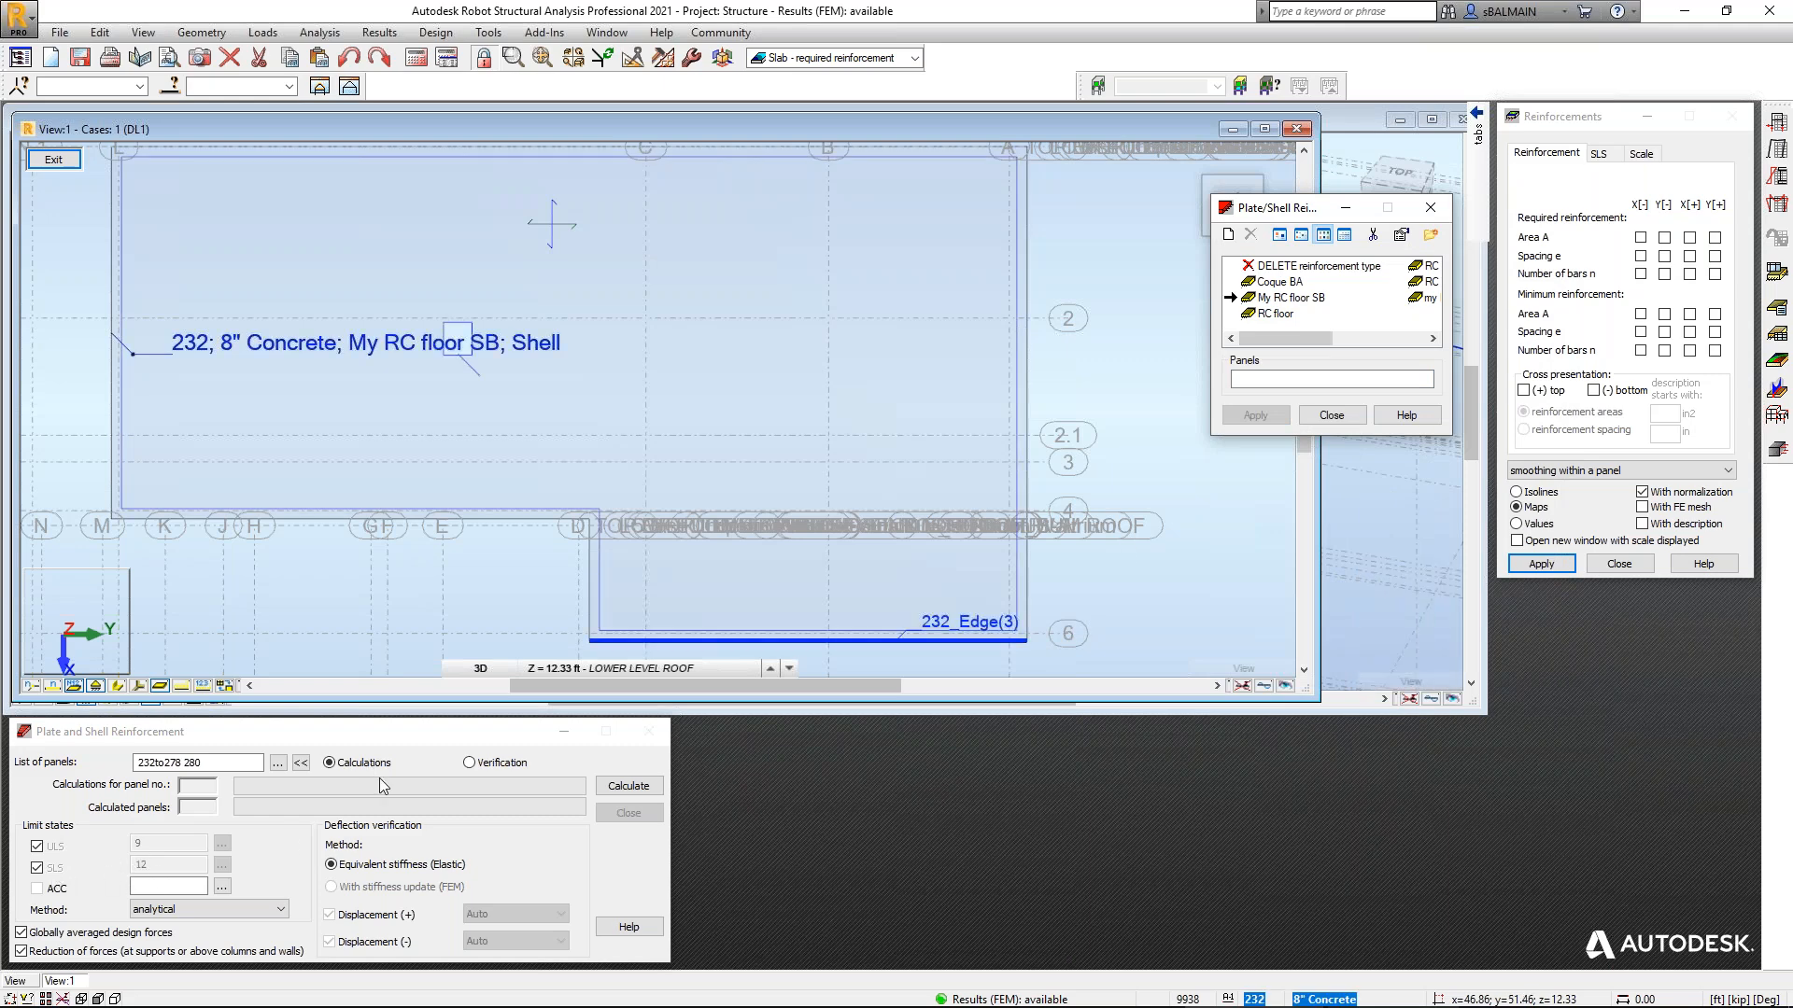
Start the required reinforcement calculation for panels 232to278 280, close the reinforcement type list and move the calculation status window aside.
left_click(642, 788)
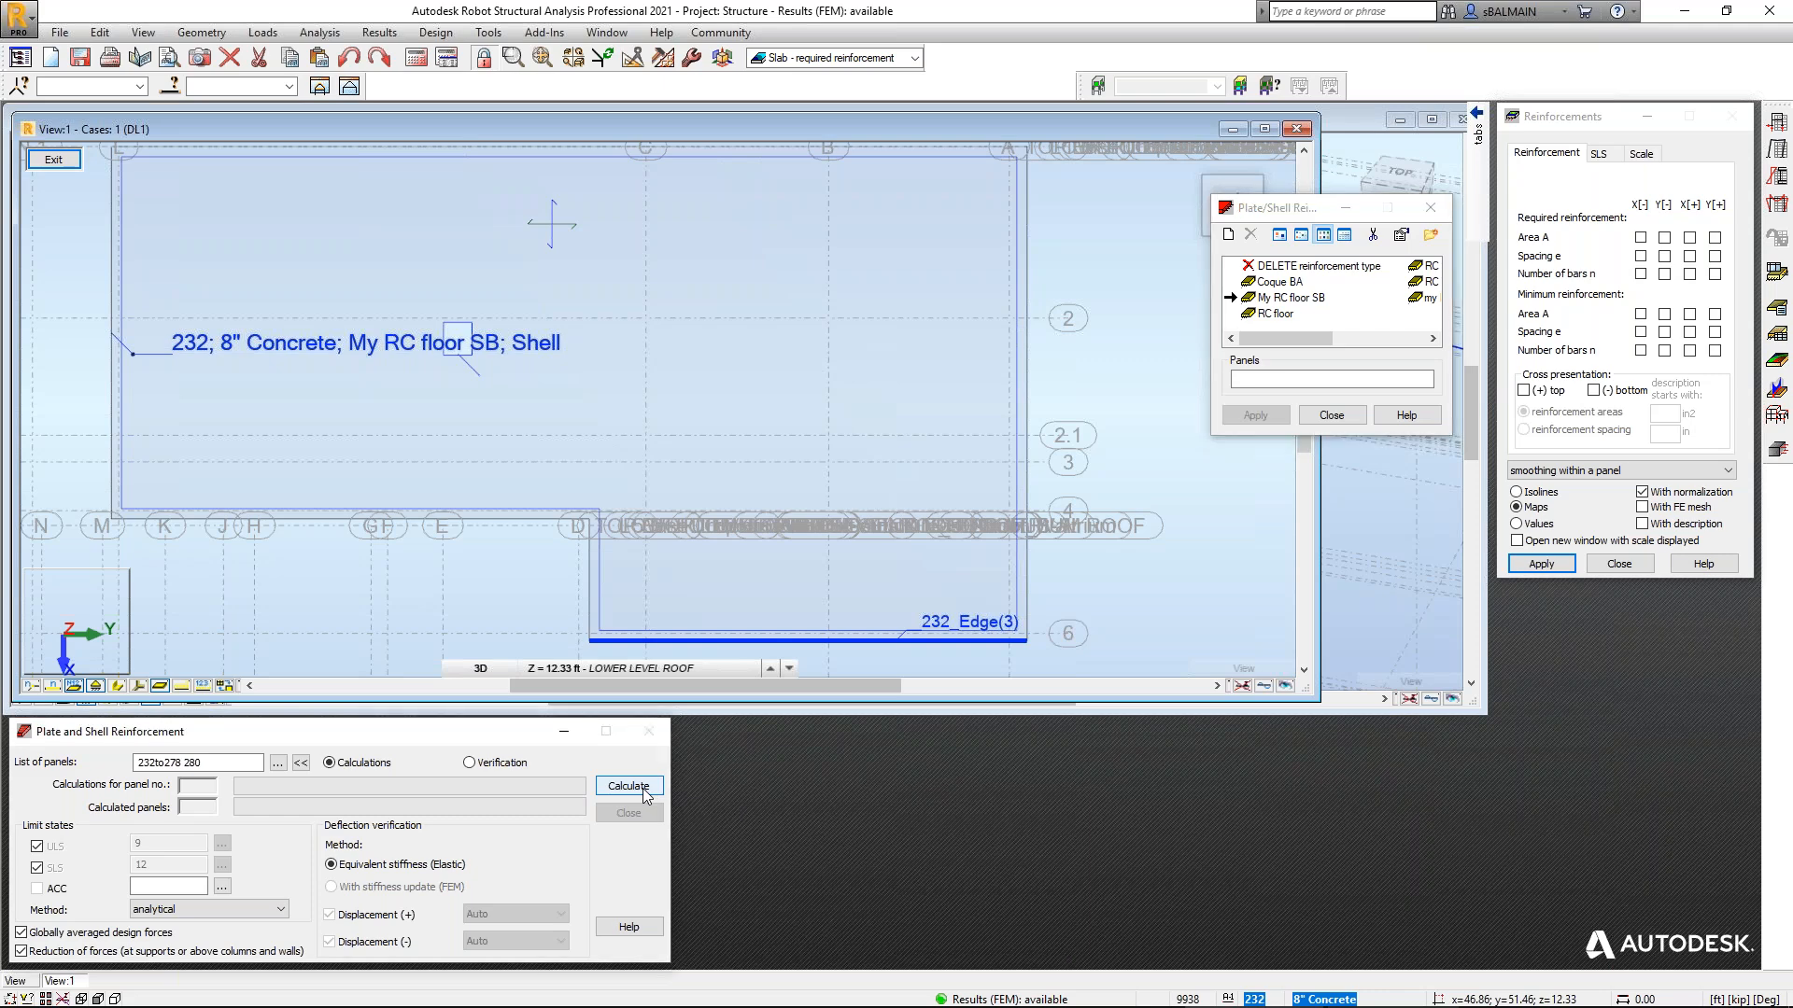
left_click(642, 790)
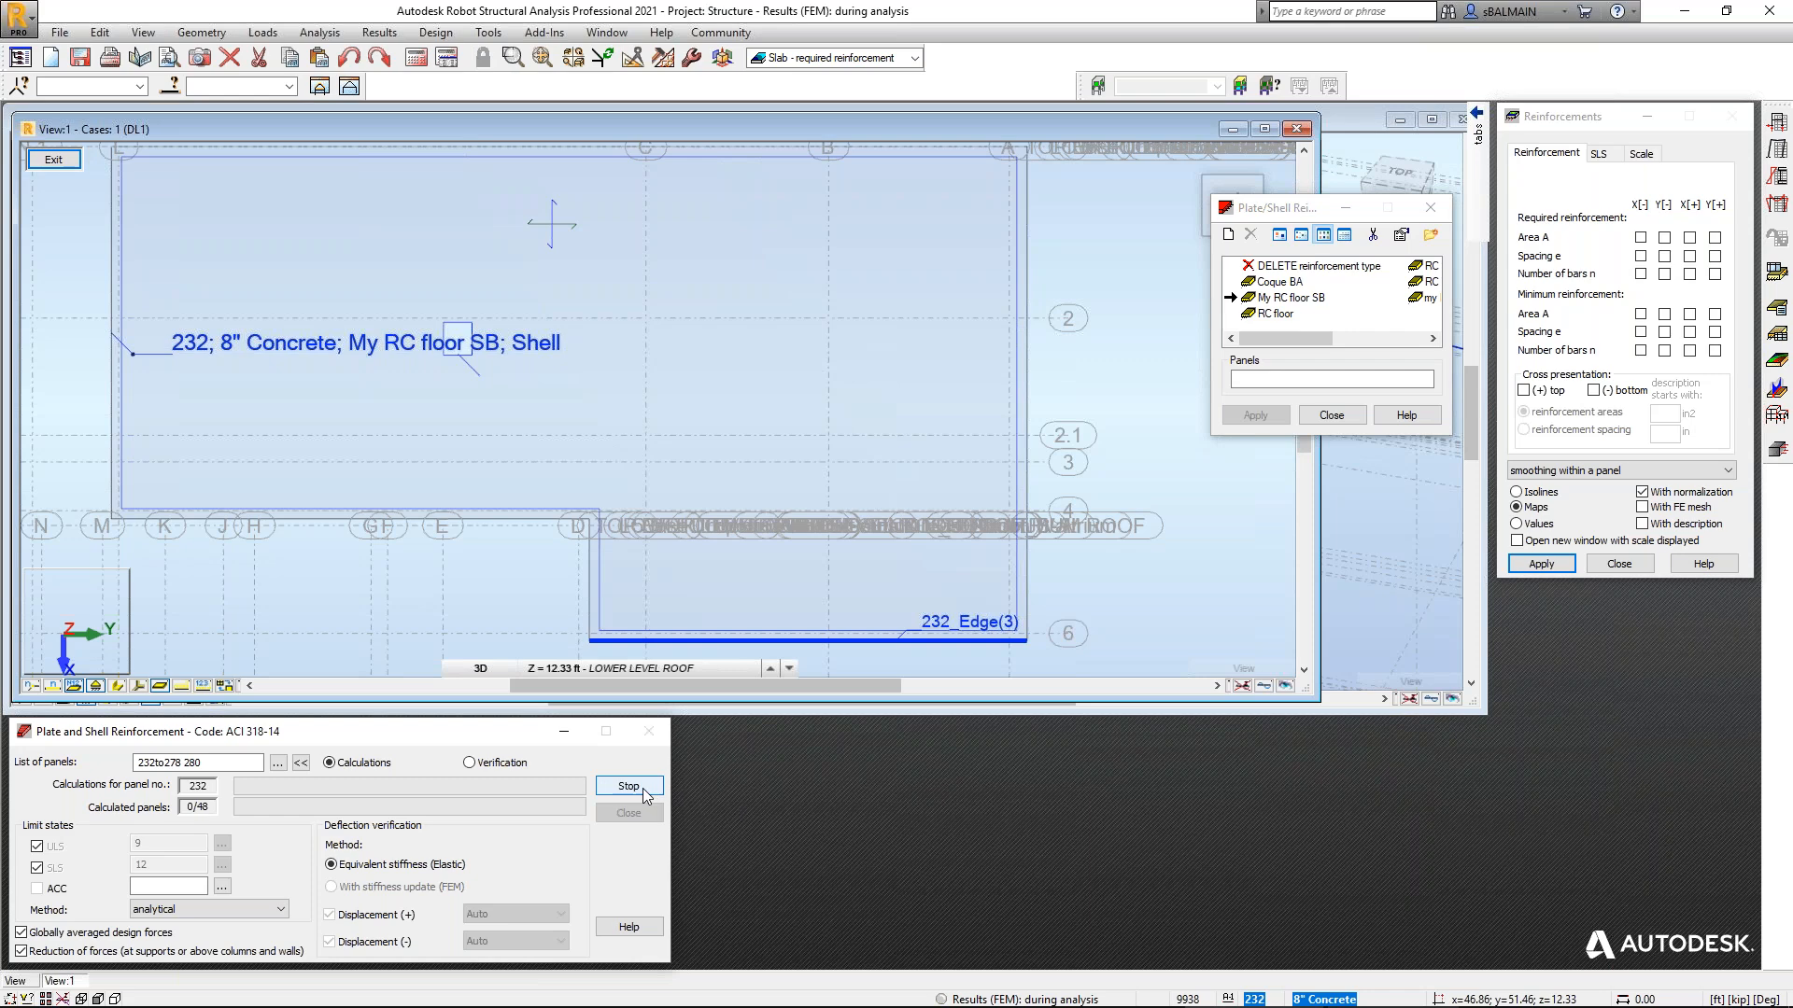
left_click(1330, 420)
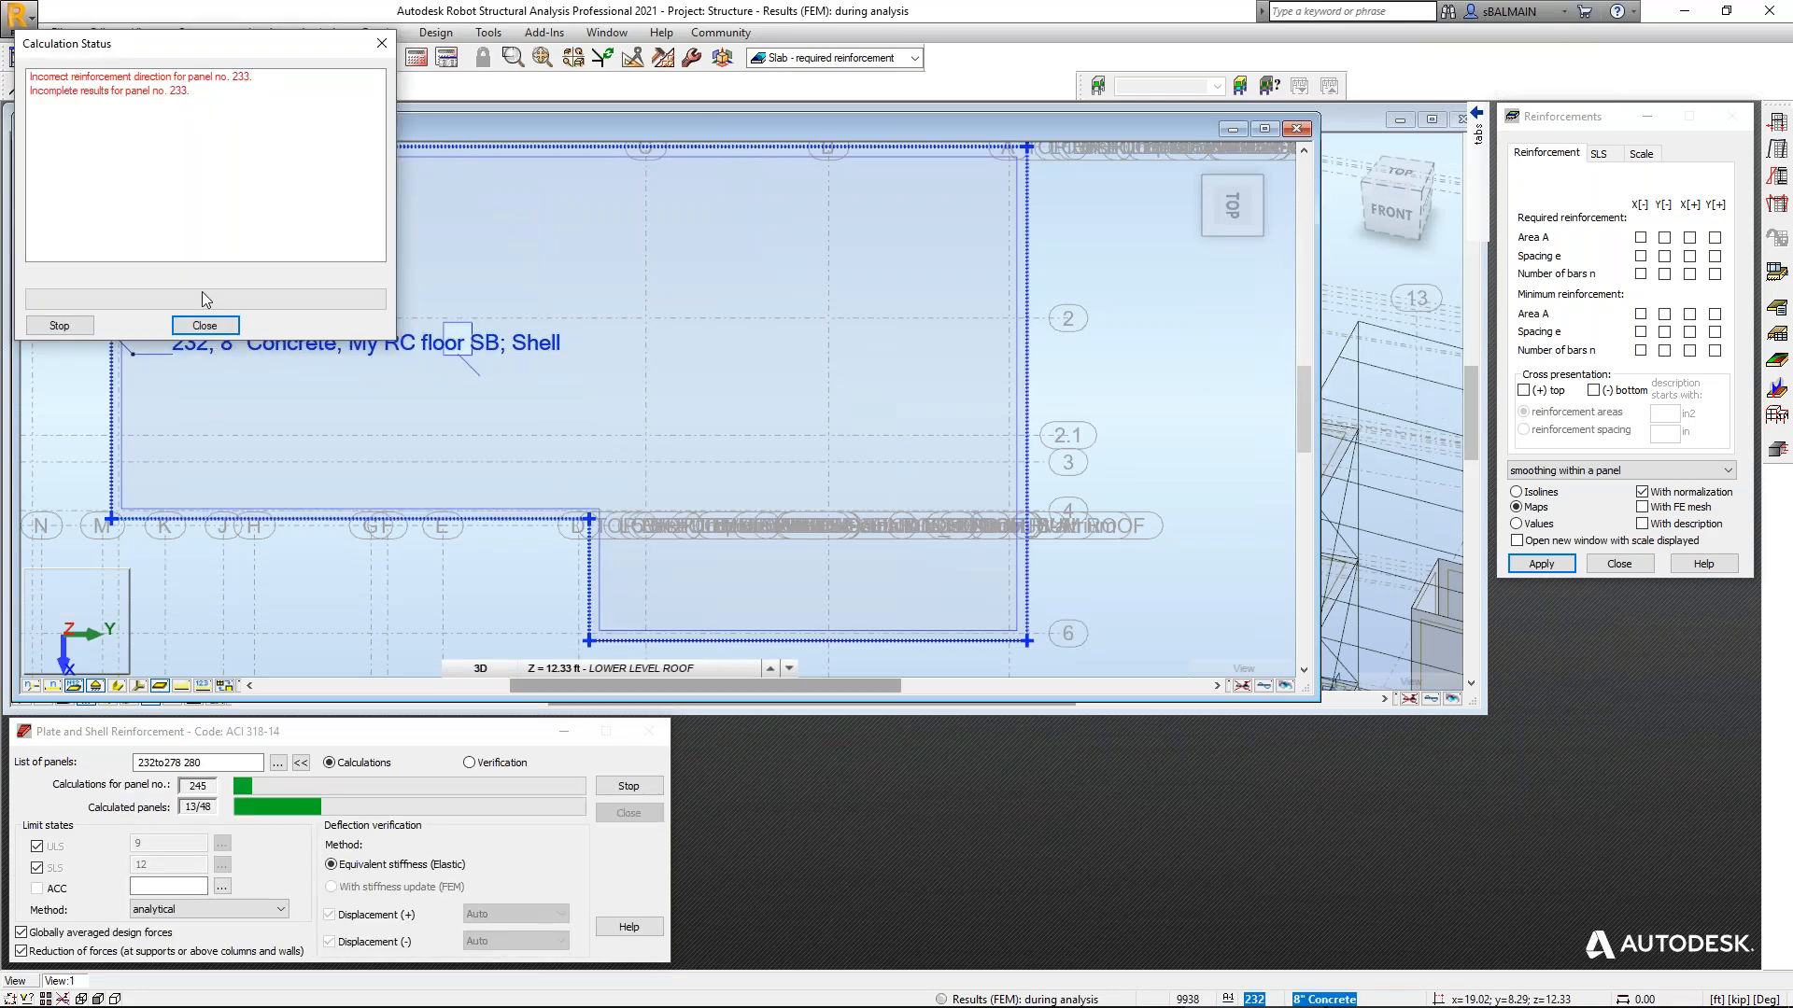
left_click(204, 325)
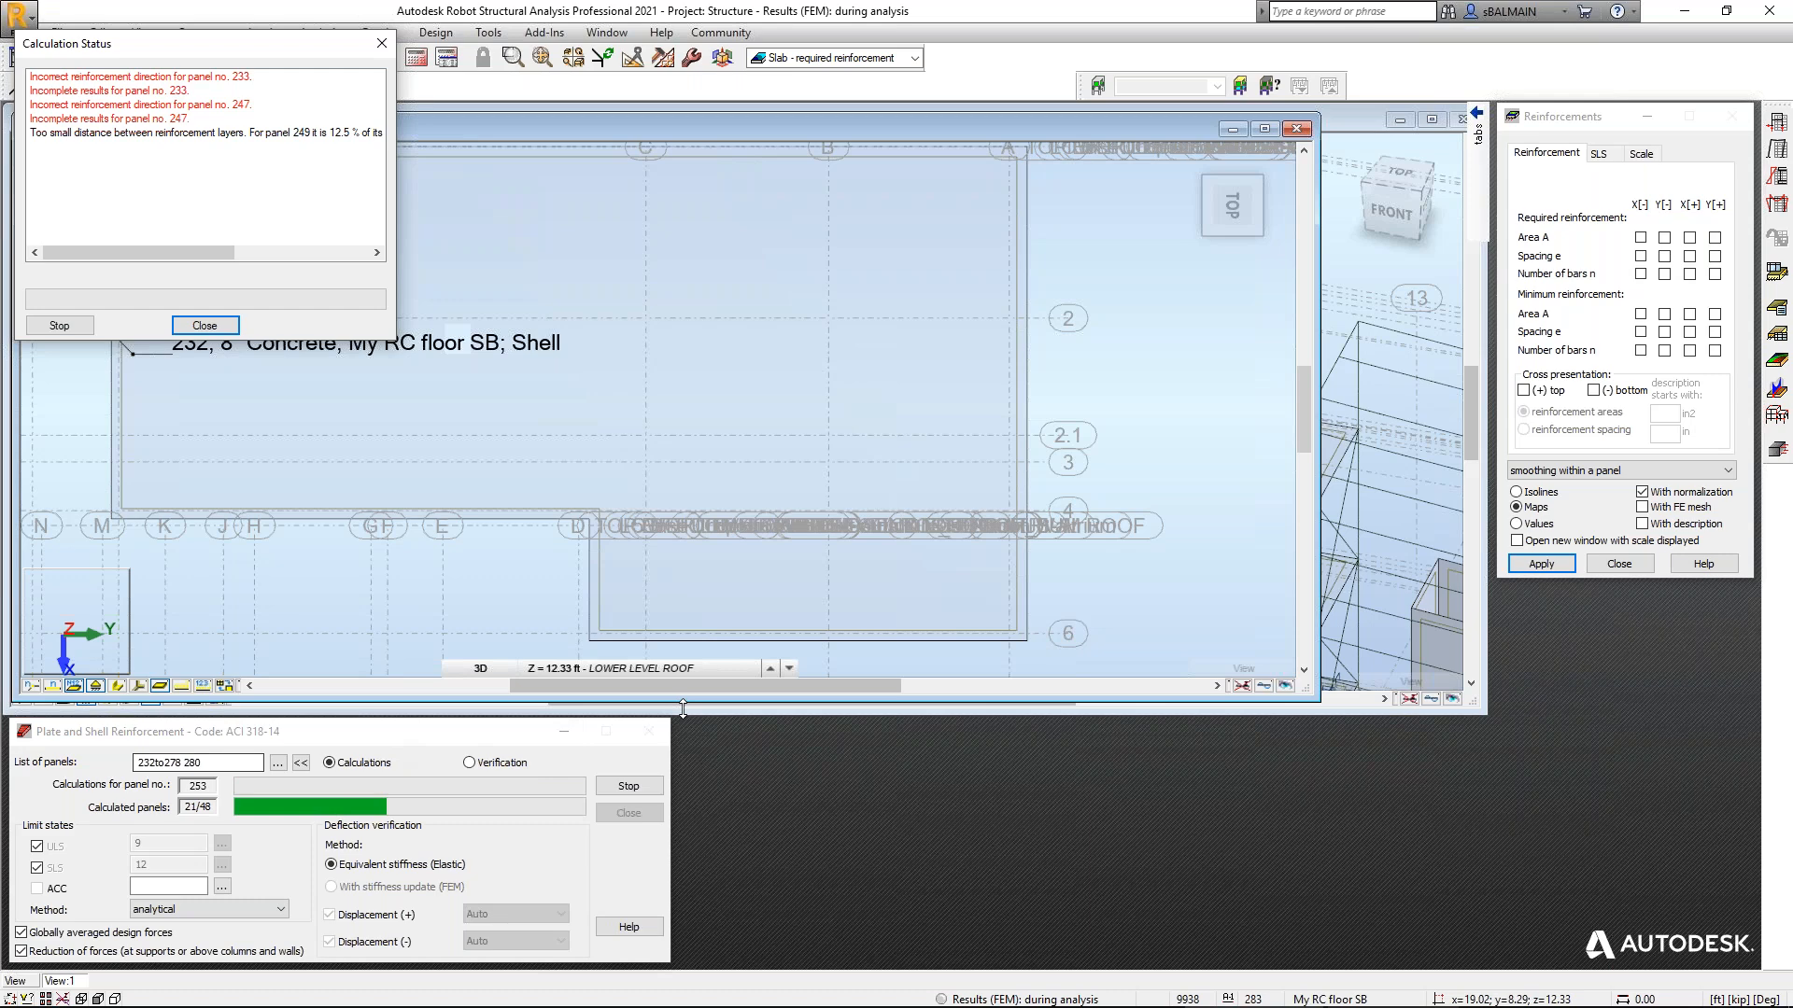
left_click(709, 669)
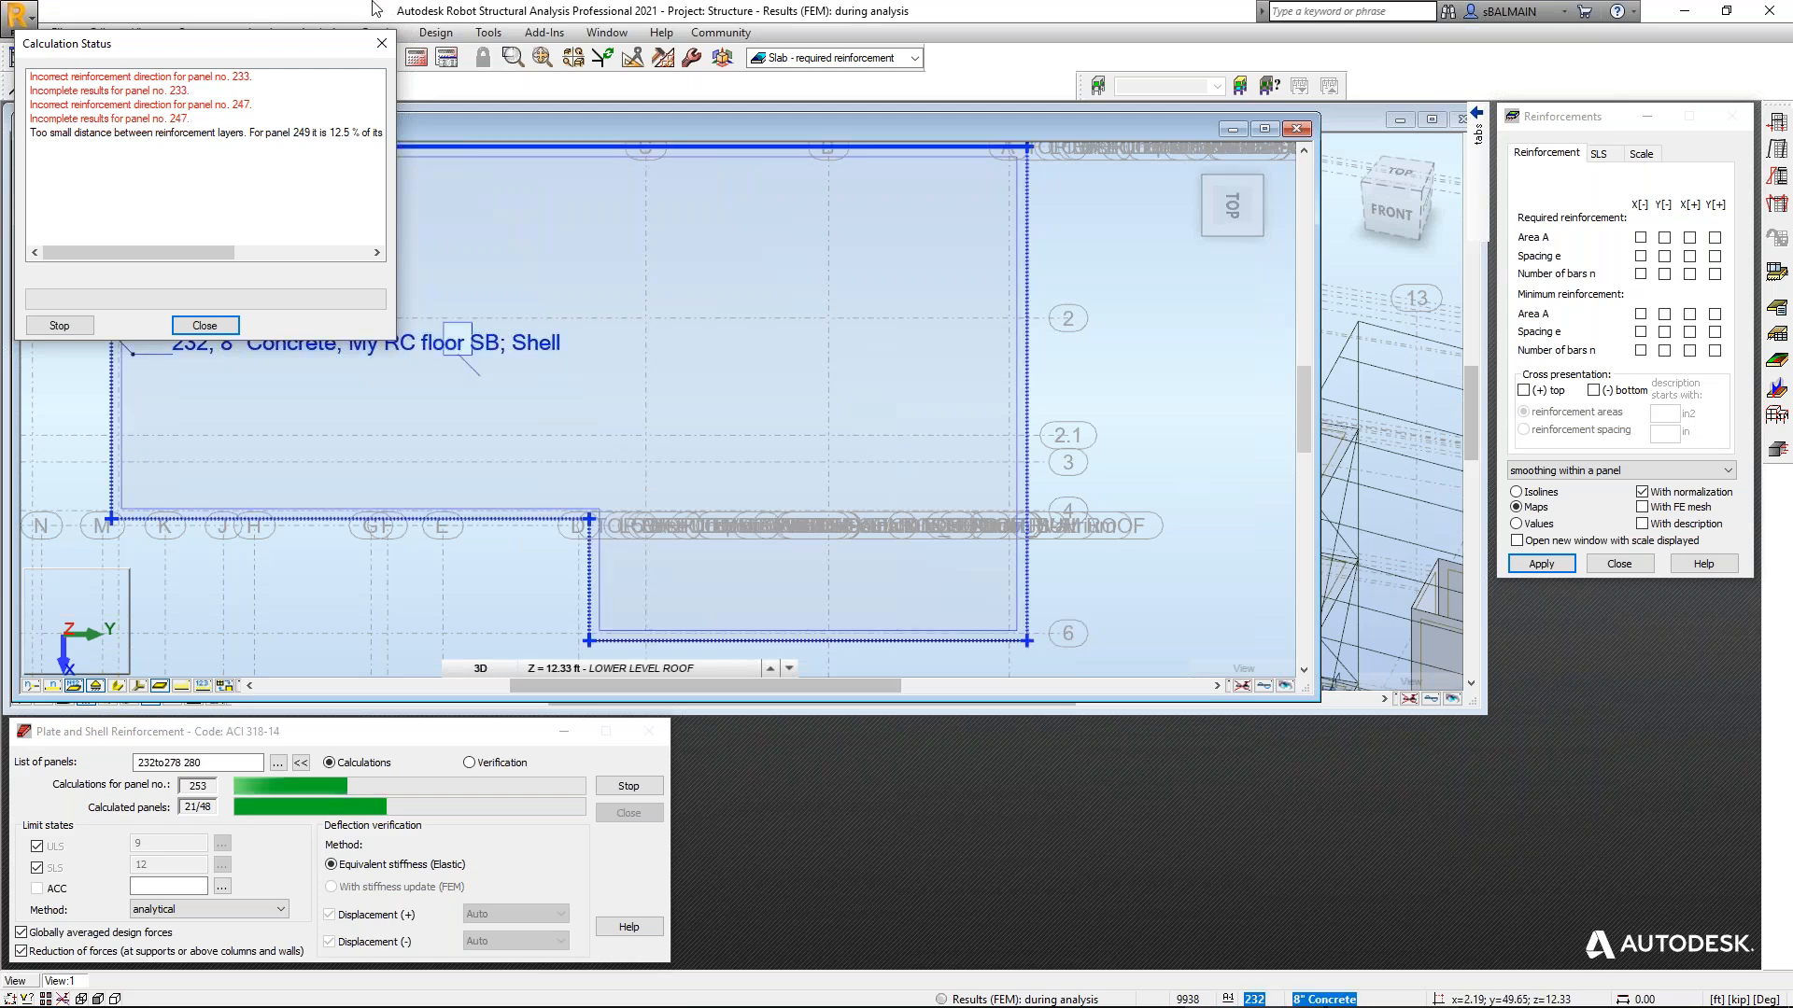
left_click_drag(336, 49, 382, 142)
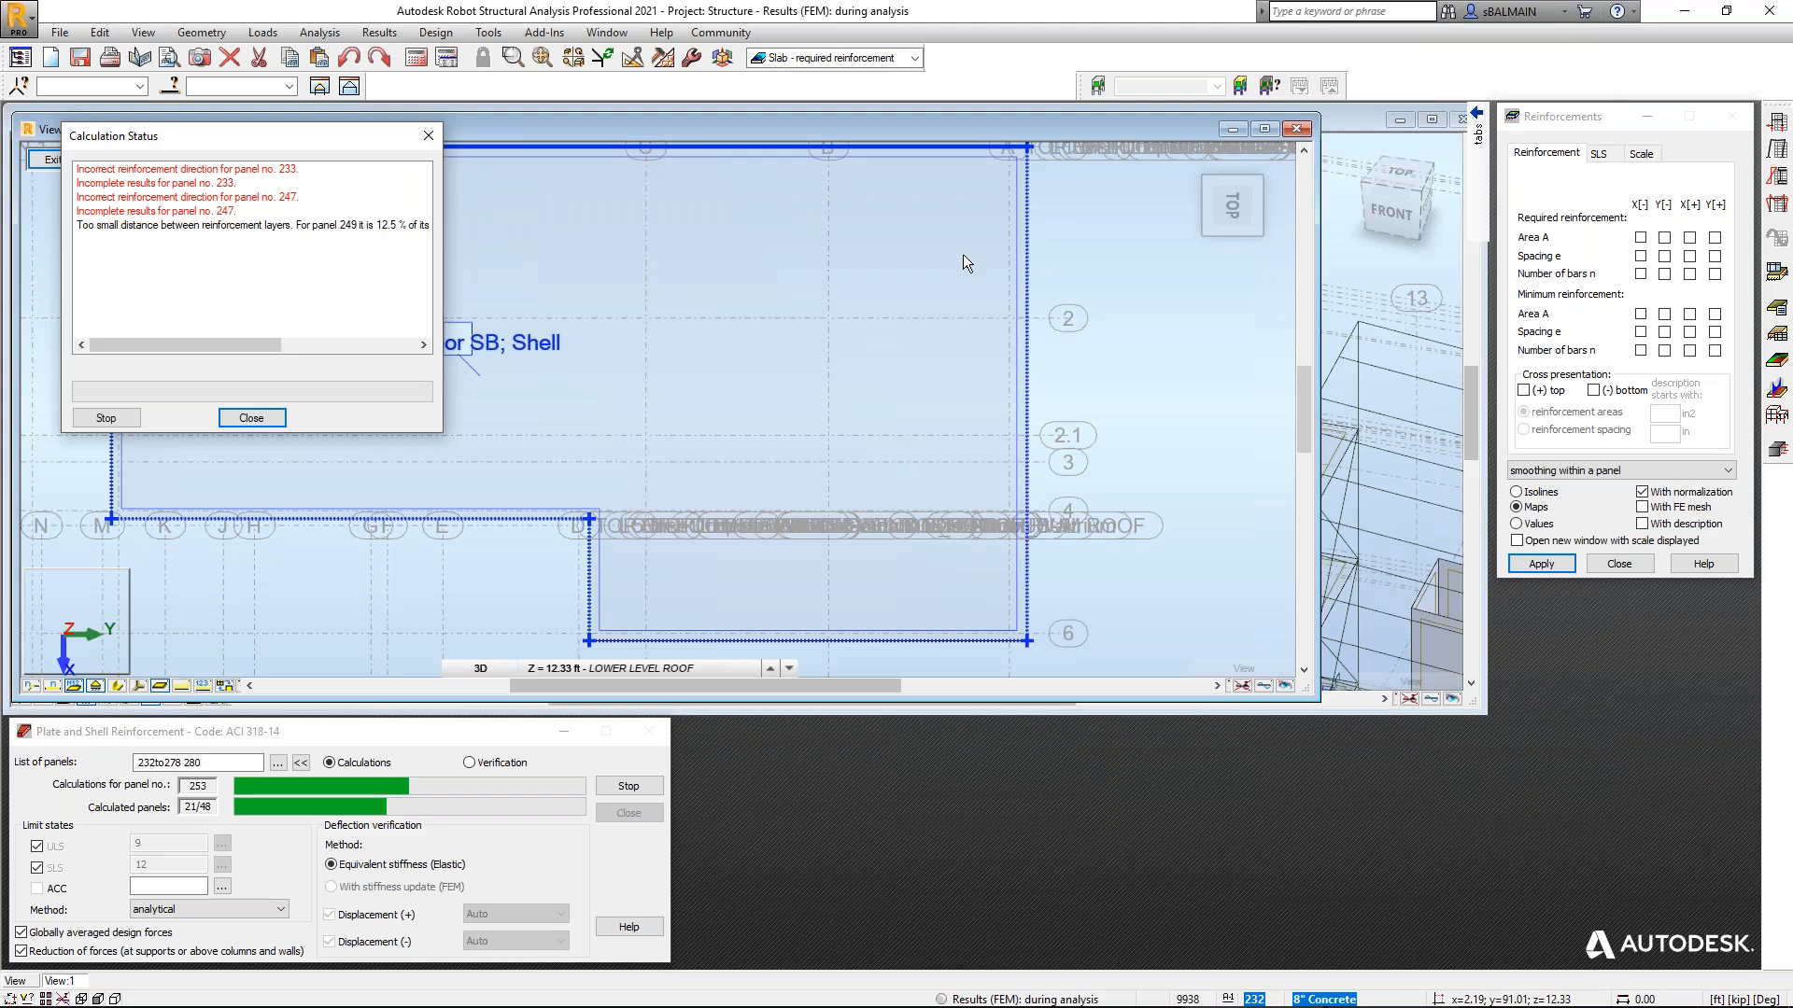
Launch a second session of Autodesk Robot Structural Analysis Professional 2021 while the calculation runs.
key("super")
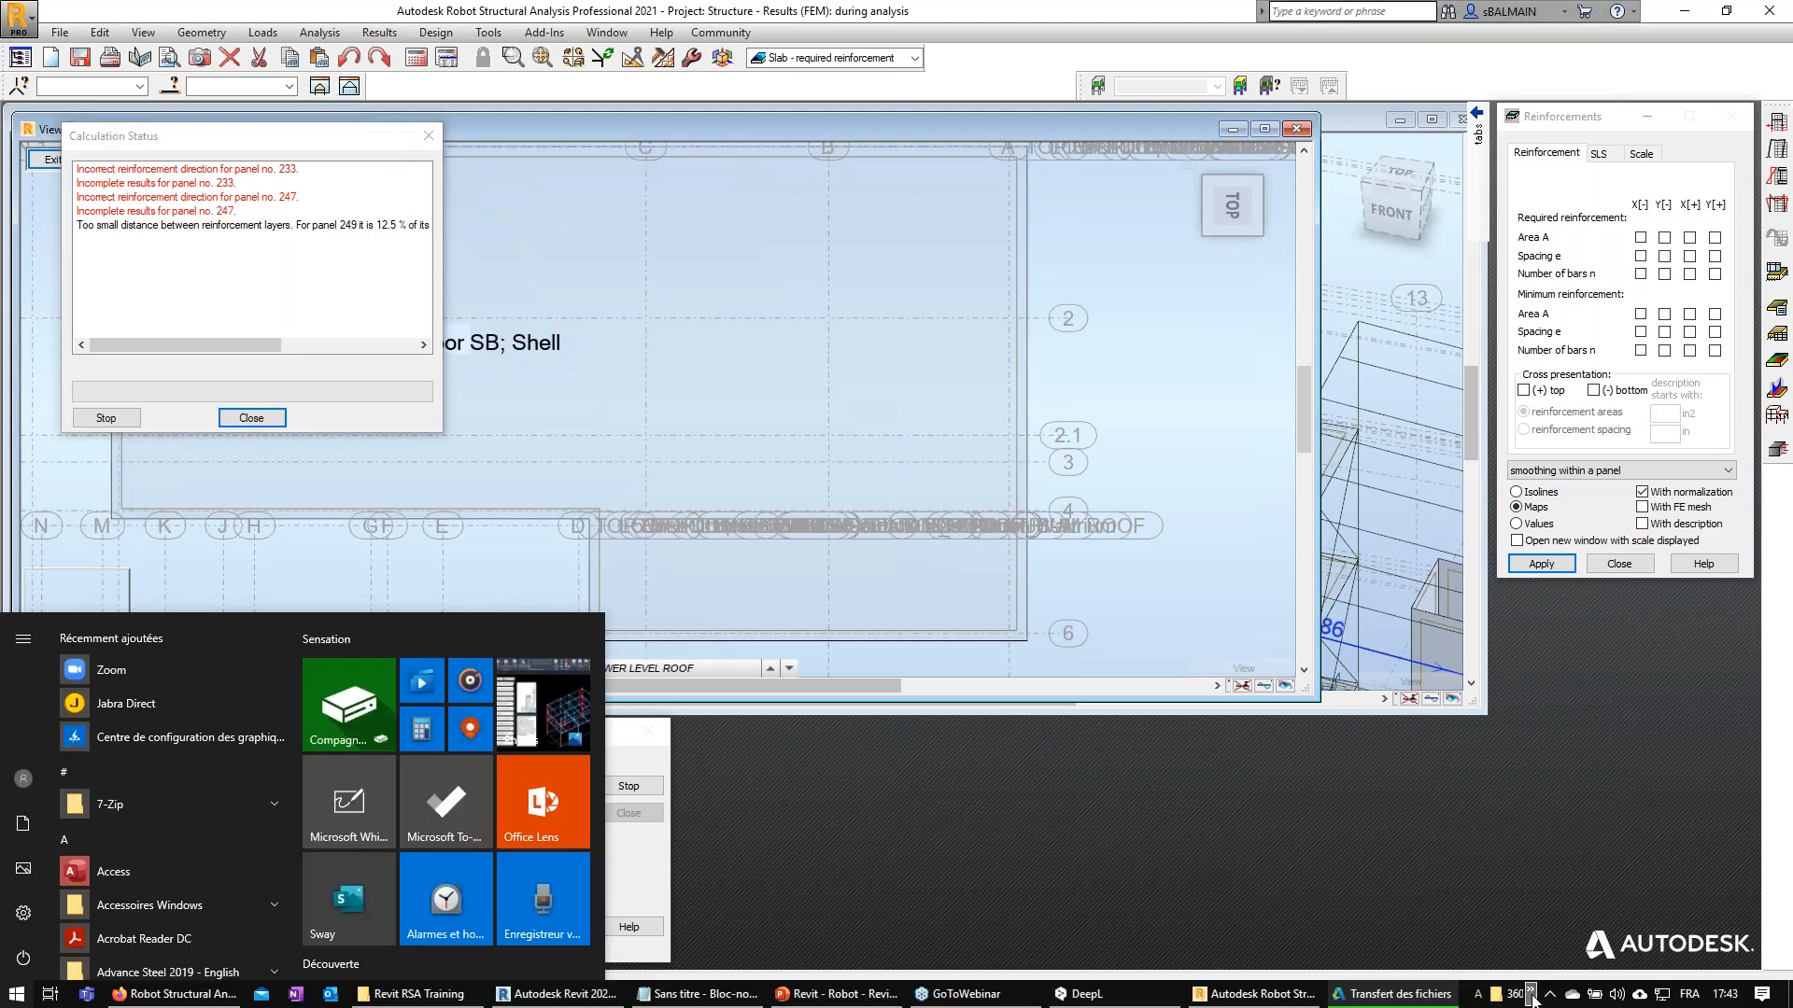
left_click(1531, 993)
mouse_move(1559, 969)
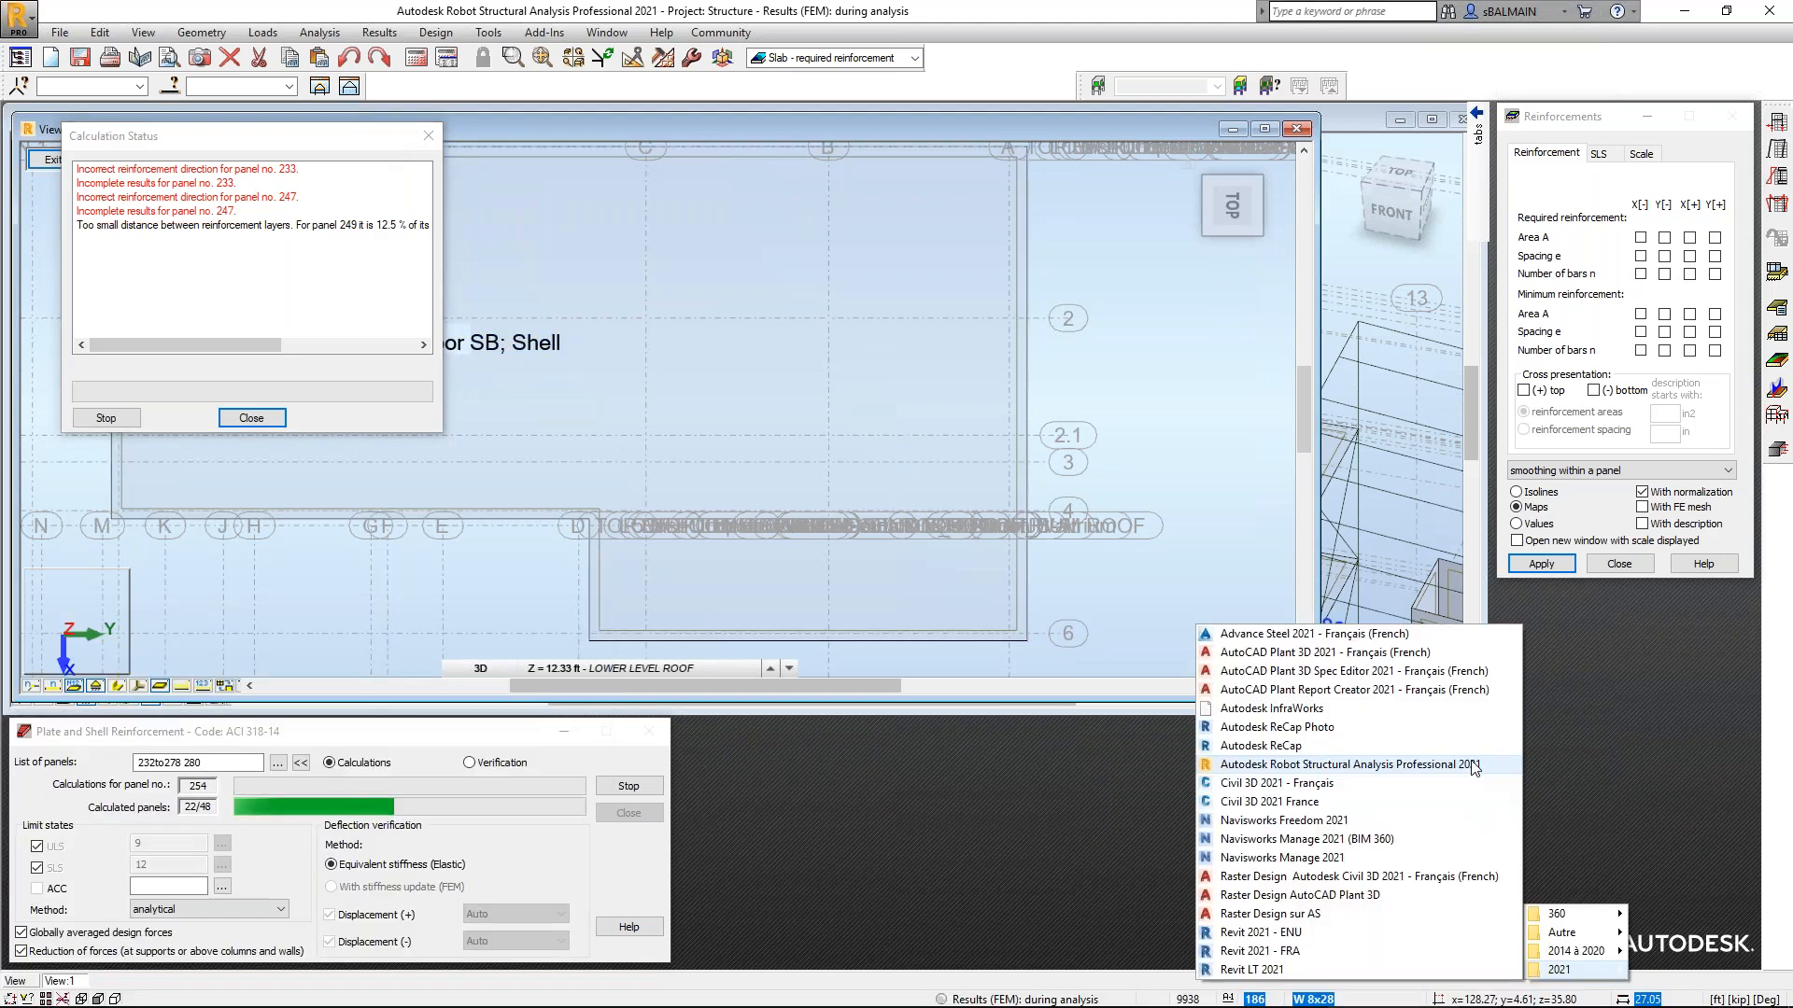
left_click(1471, 763)
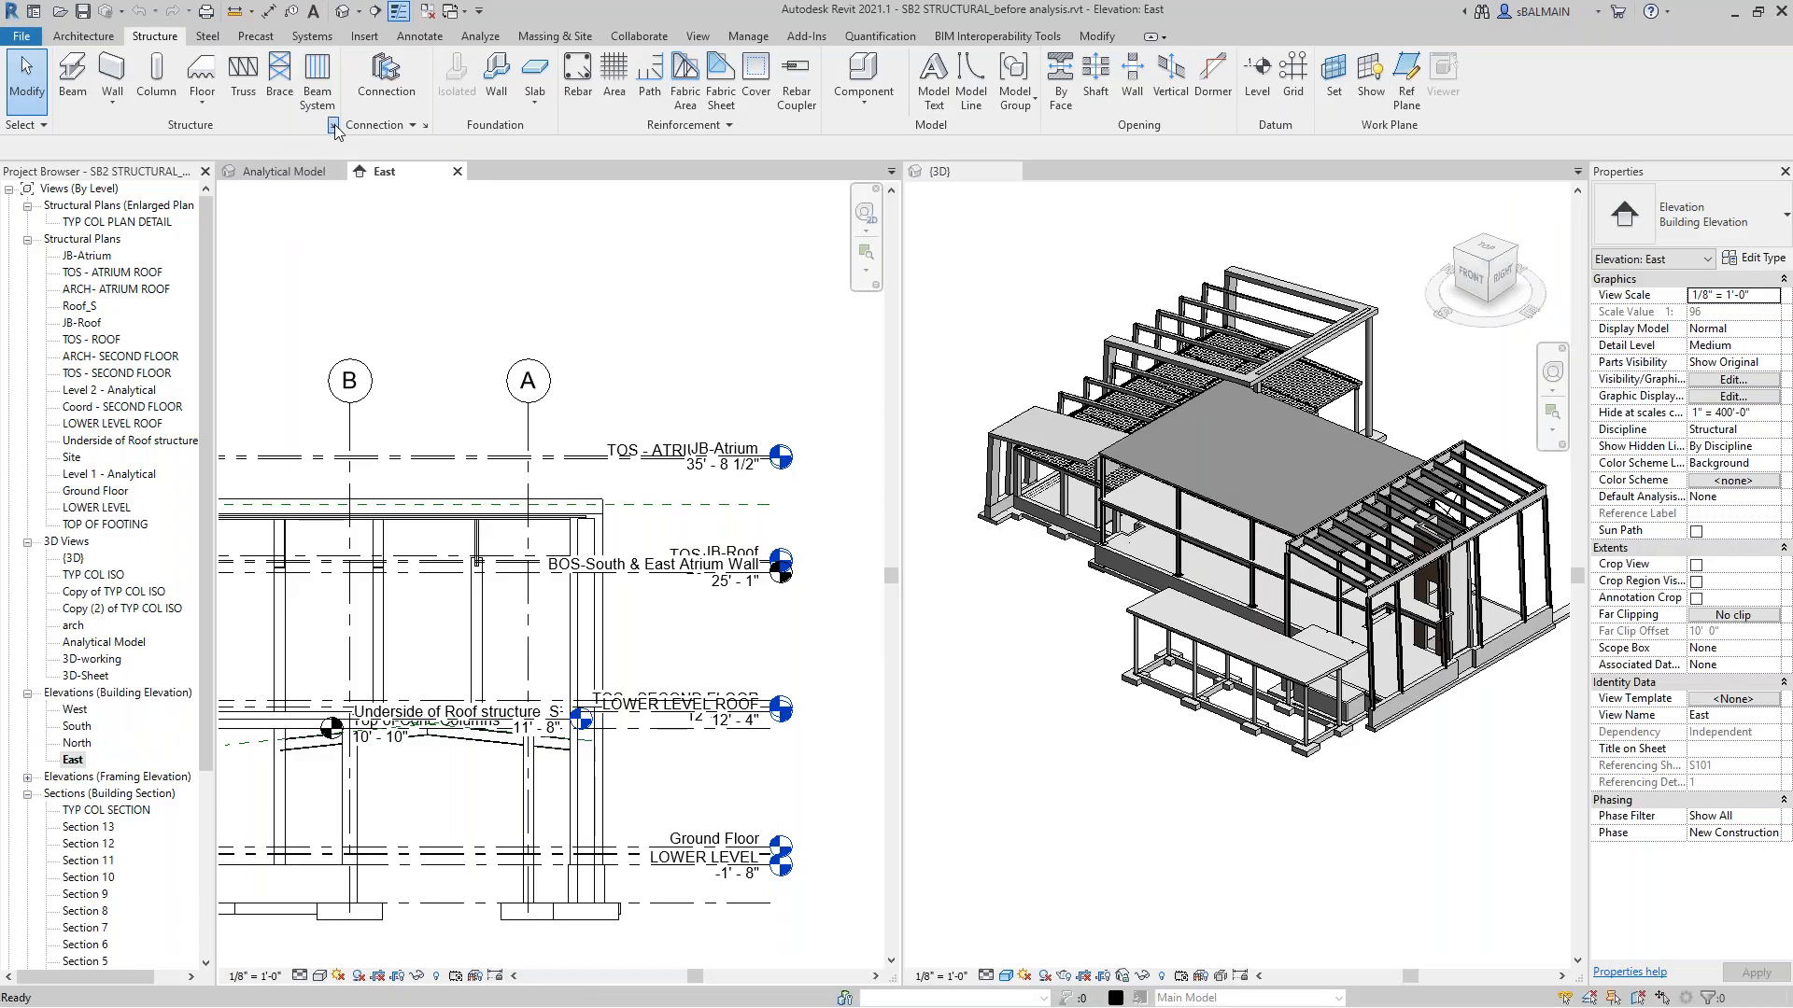
Switch to the Revit model and review the load cases and load natures in the structural settings.
left_click(334, 125)
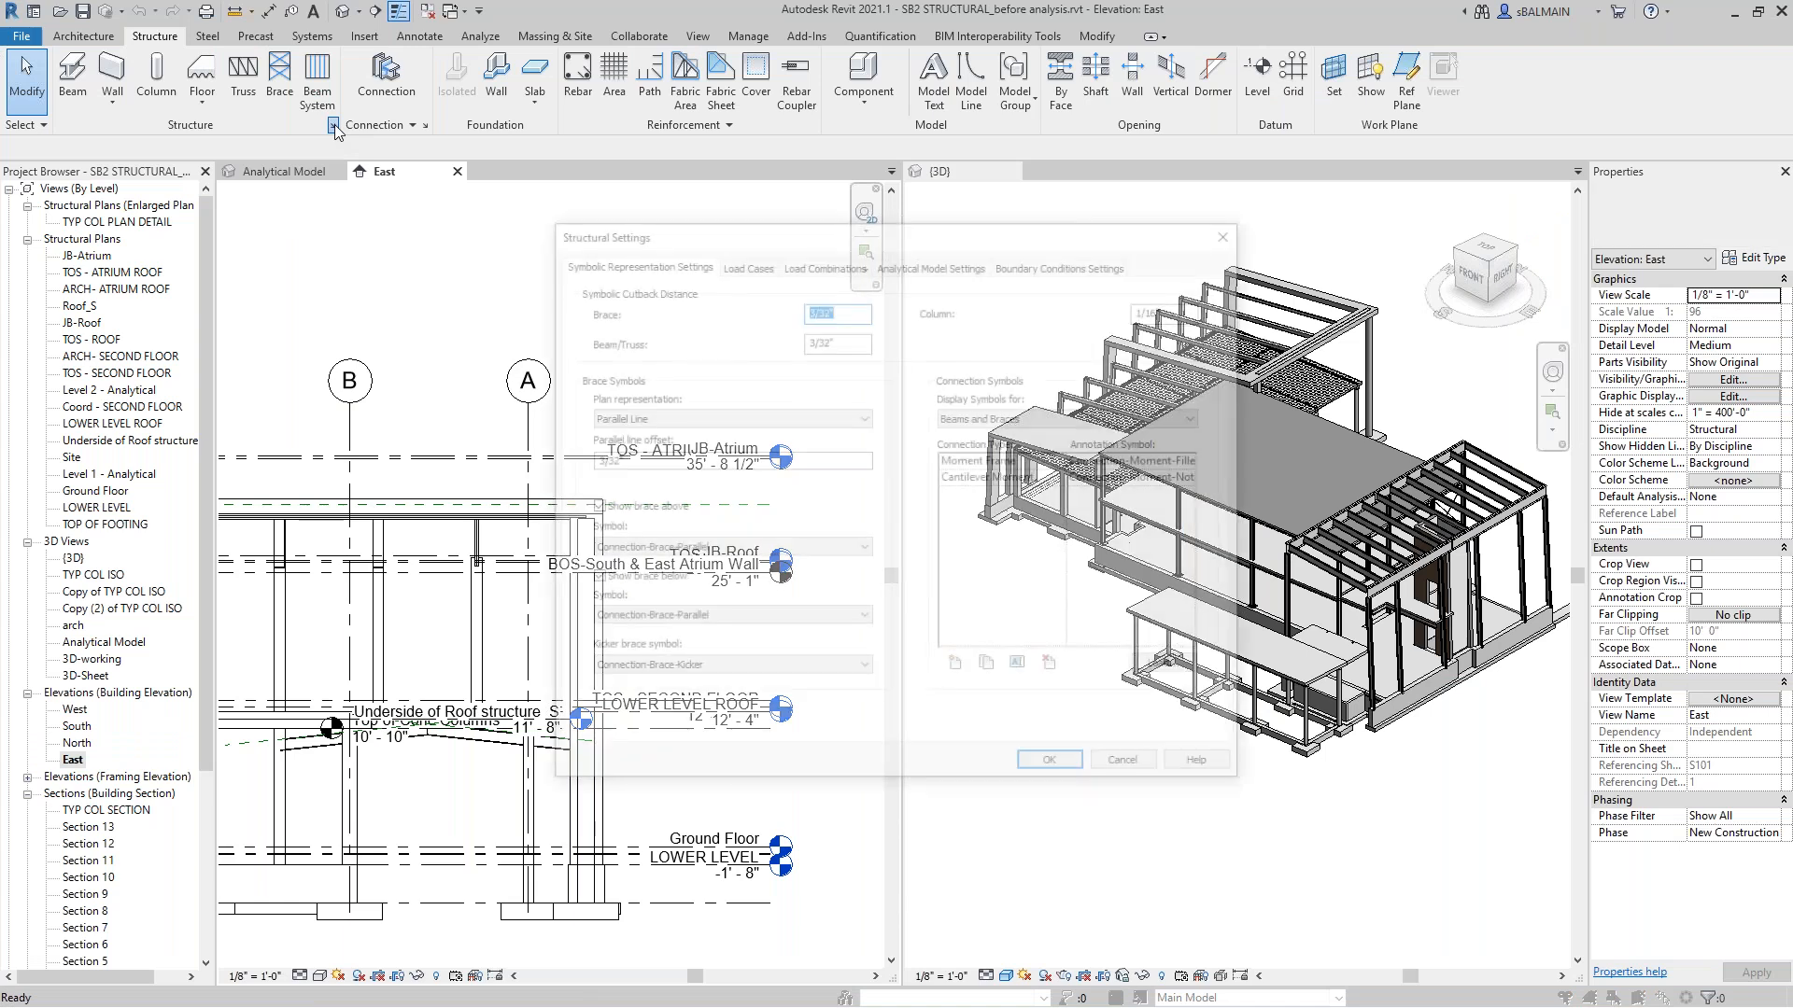
left_click(744, 262)
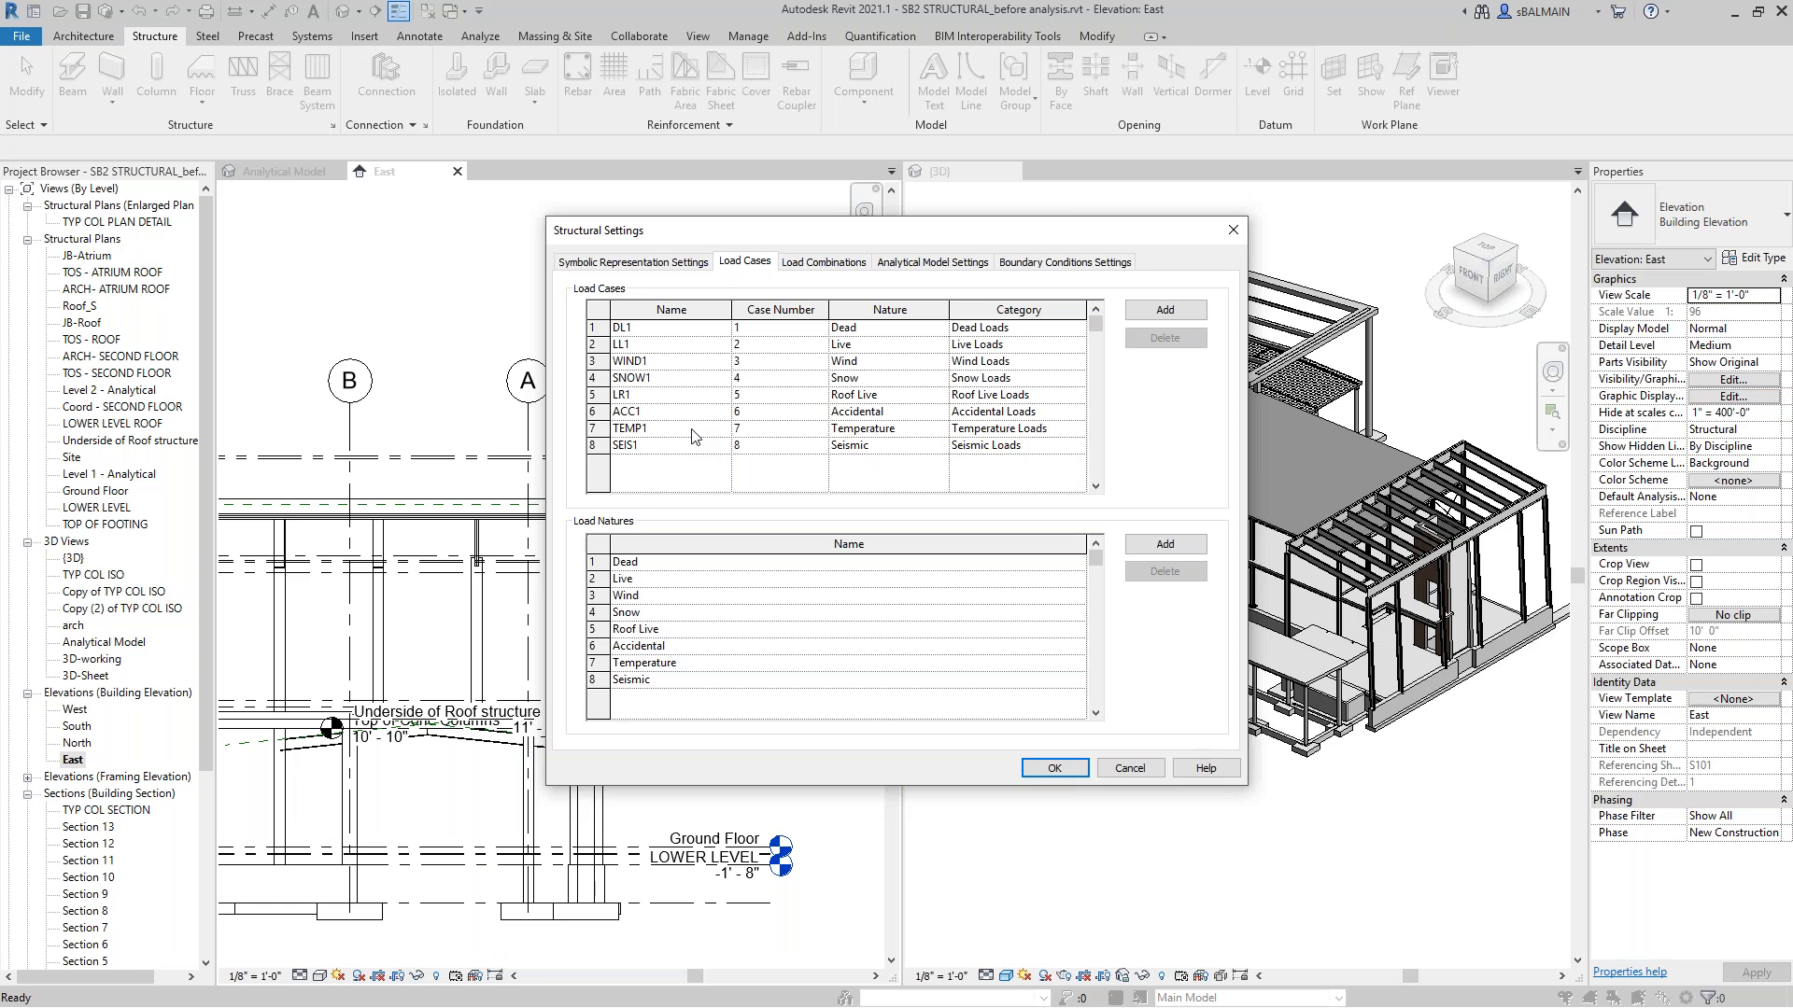
Switch to the new Robot session and define load case 1, DL1, as dead and load case 2, LL1, as live.
key("super")
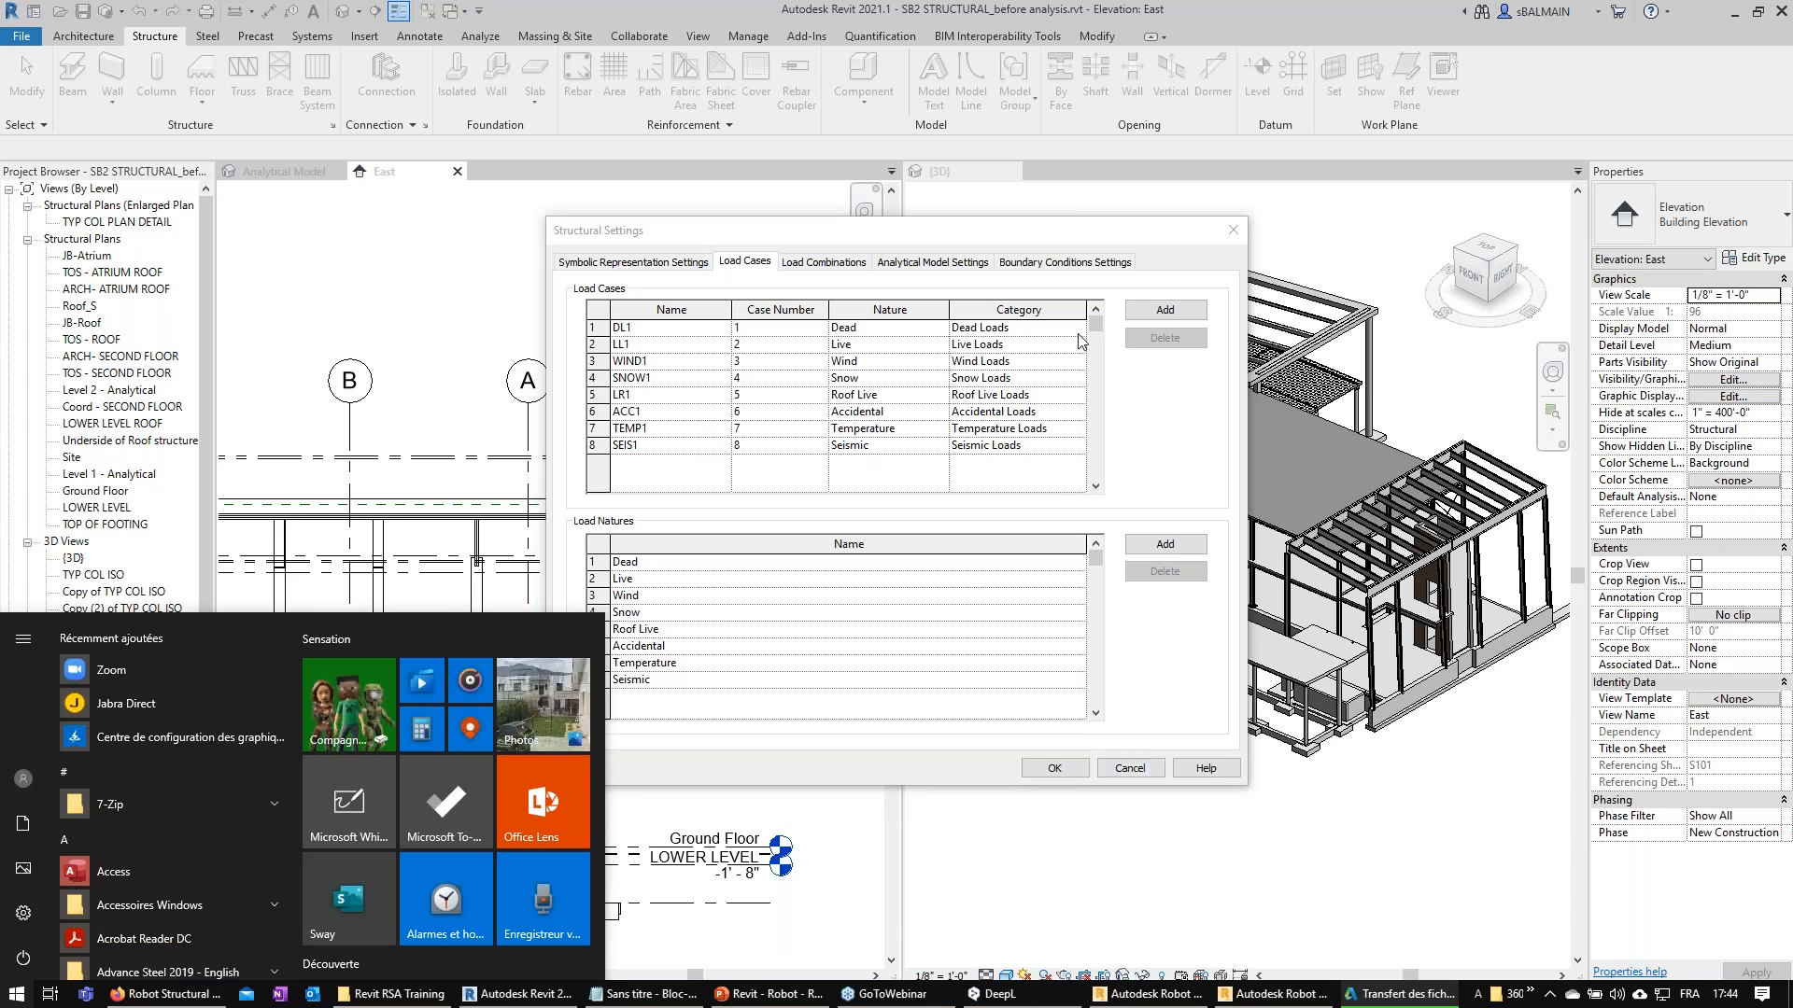
left_click(1154, 770)
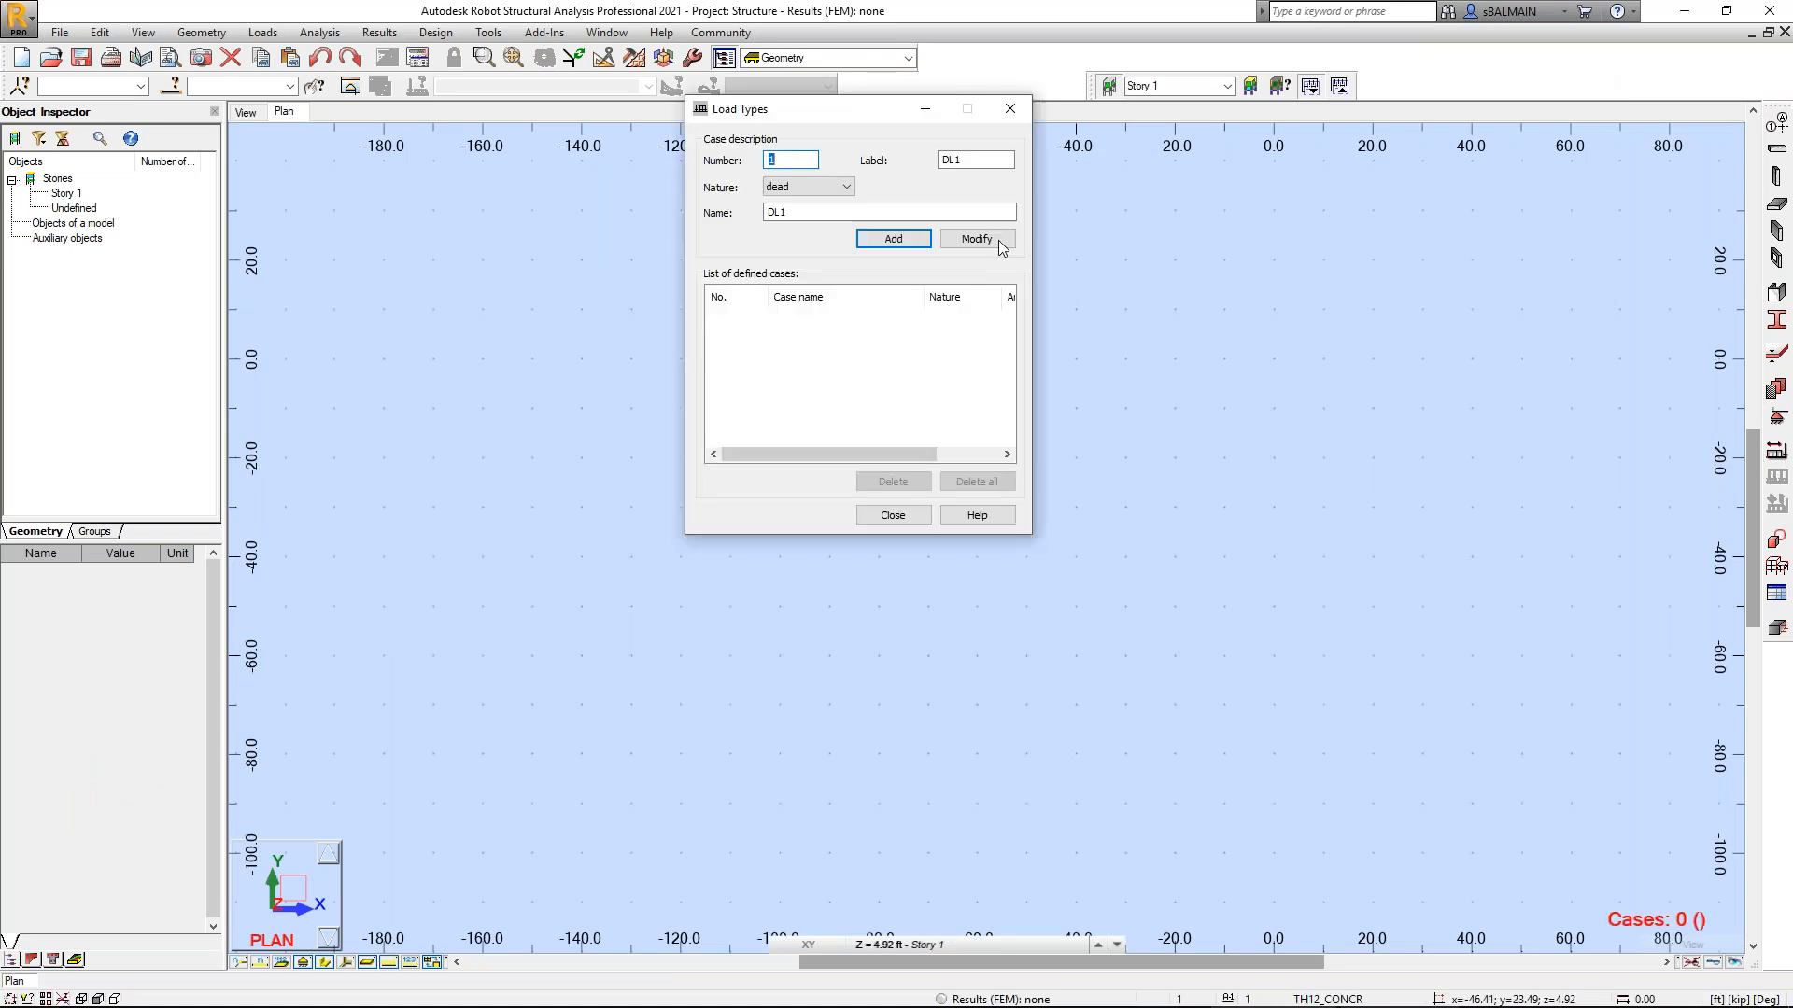
left_click(858, 243)
left_click(809, 187)
left_click(793, 214)
left_click(869, 244)
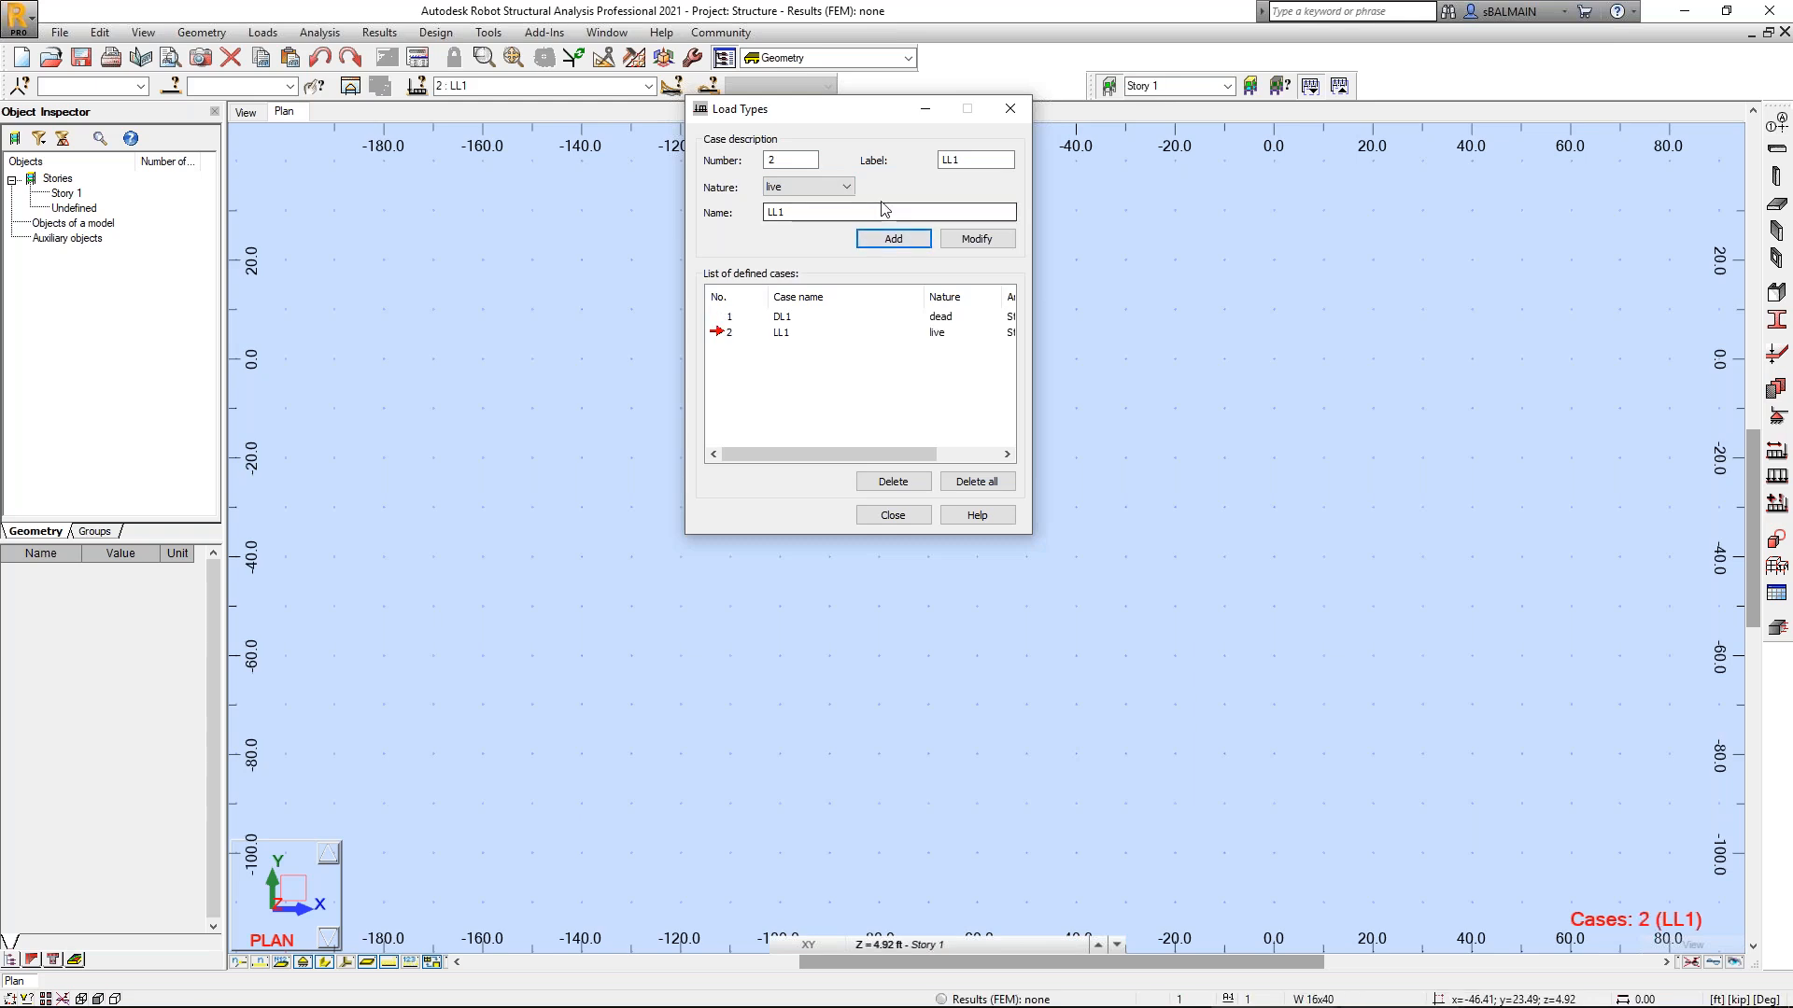
mouse_move(1041, 939)
key("super")
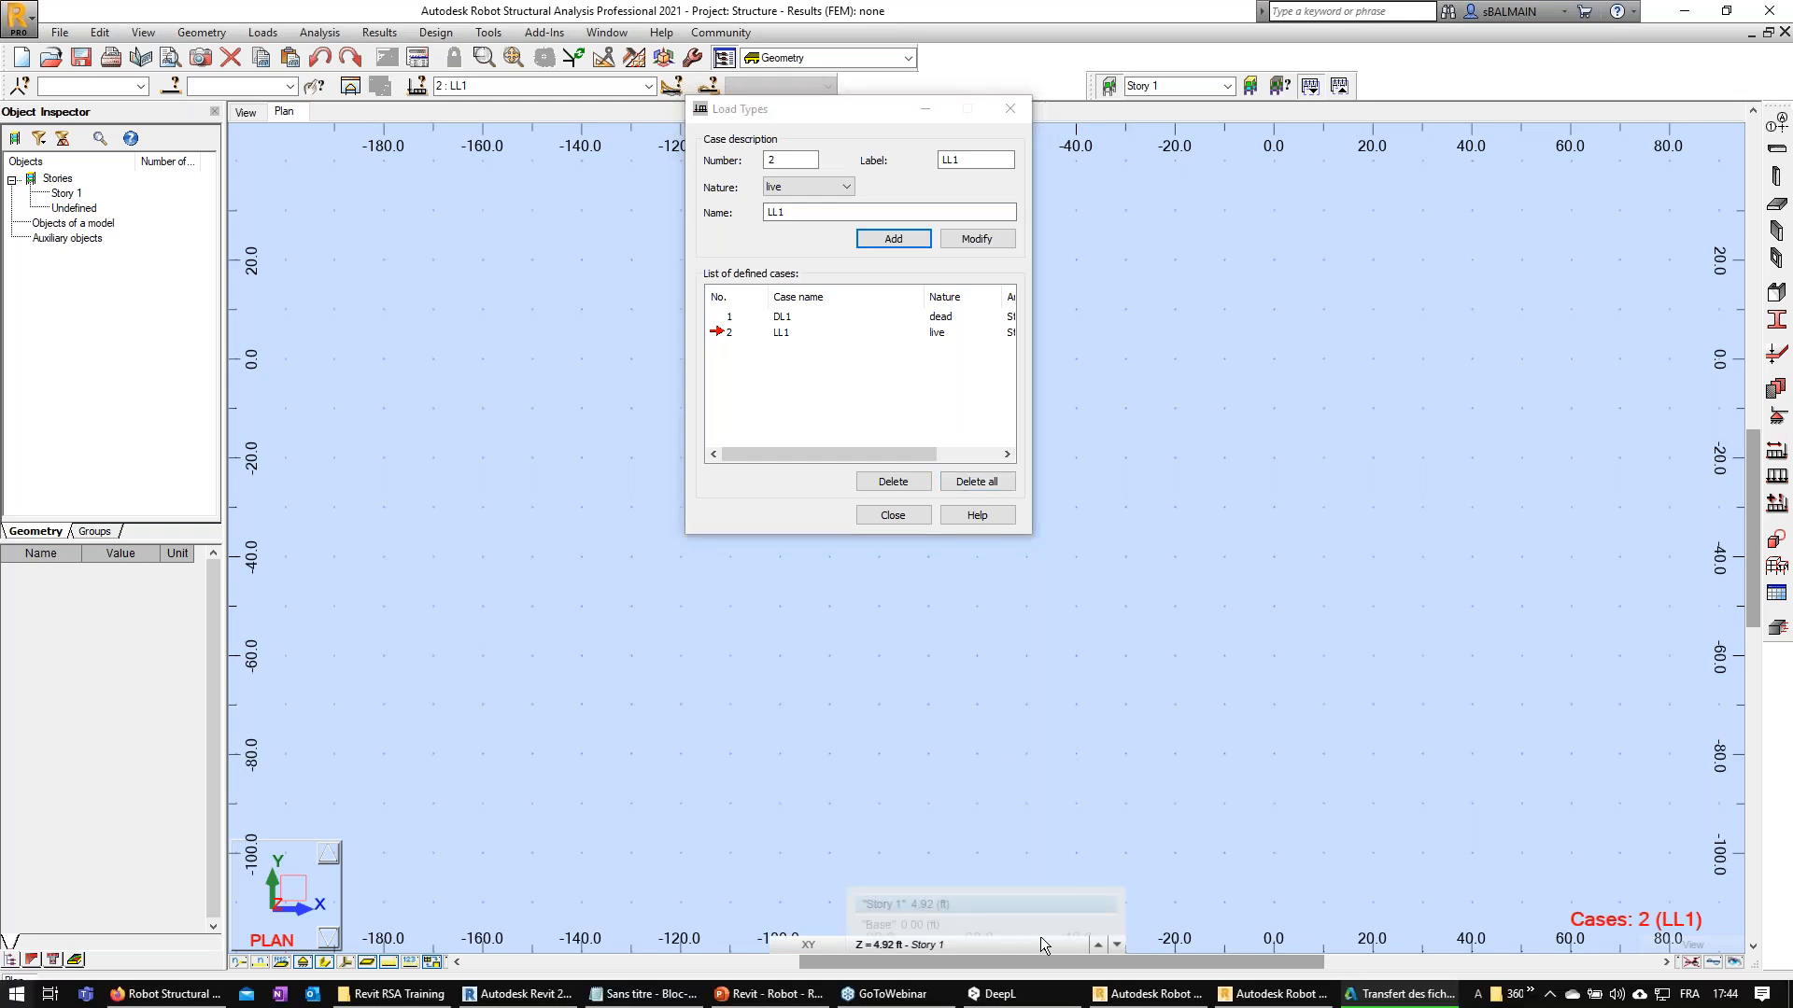
Switch back to the first Robot session, limit the reinforcement calculation to panel 232 and run it.
mouse_move(1128, 1004)
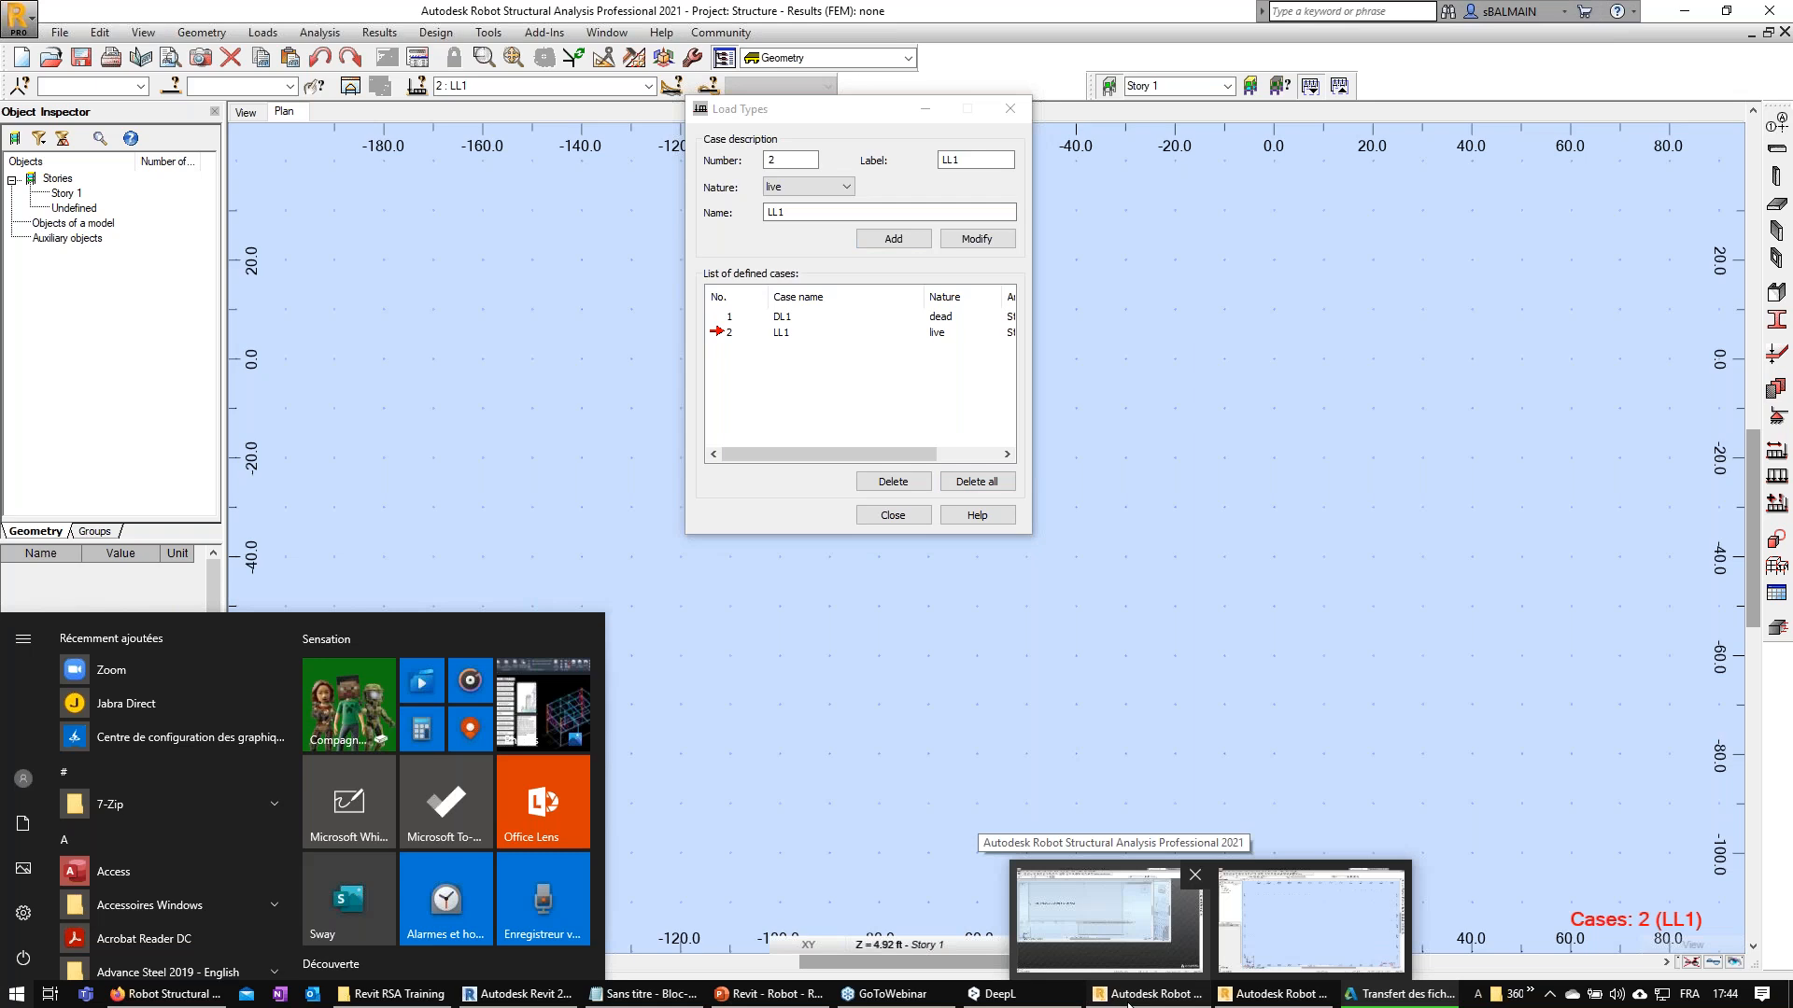
left_click(1110, 919)
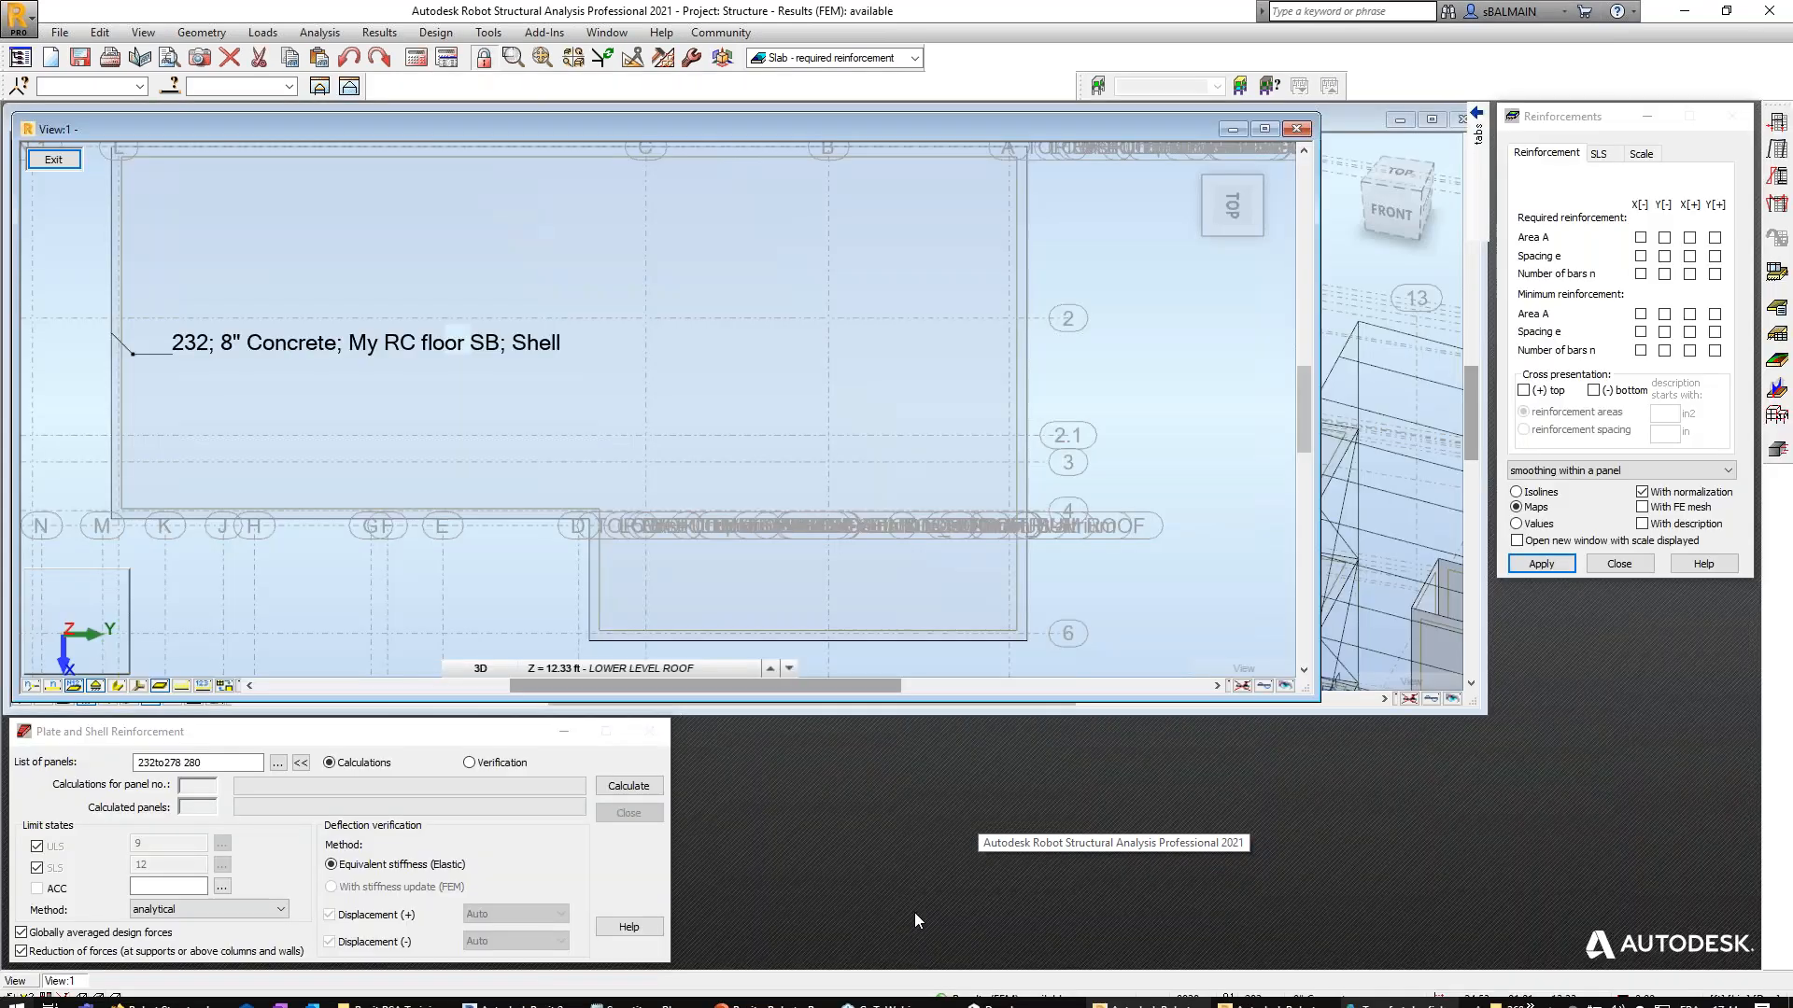
left_click_drag(211, 762, 157, 763)
key("BackSpace")
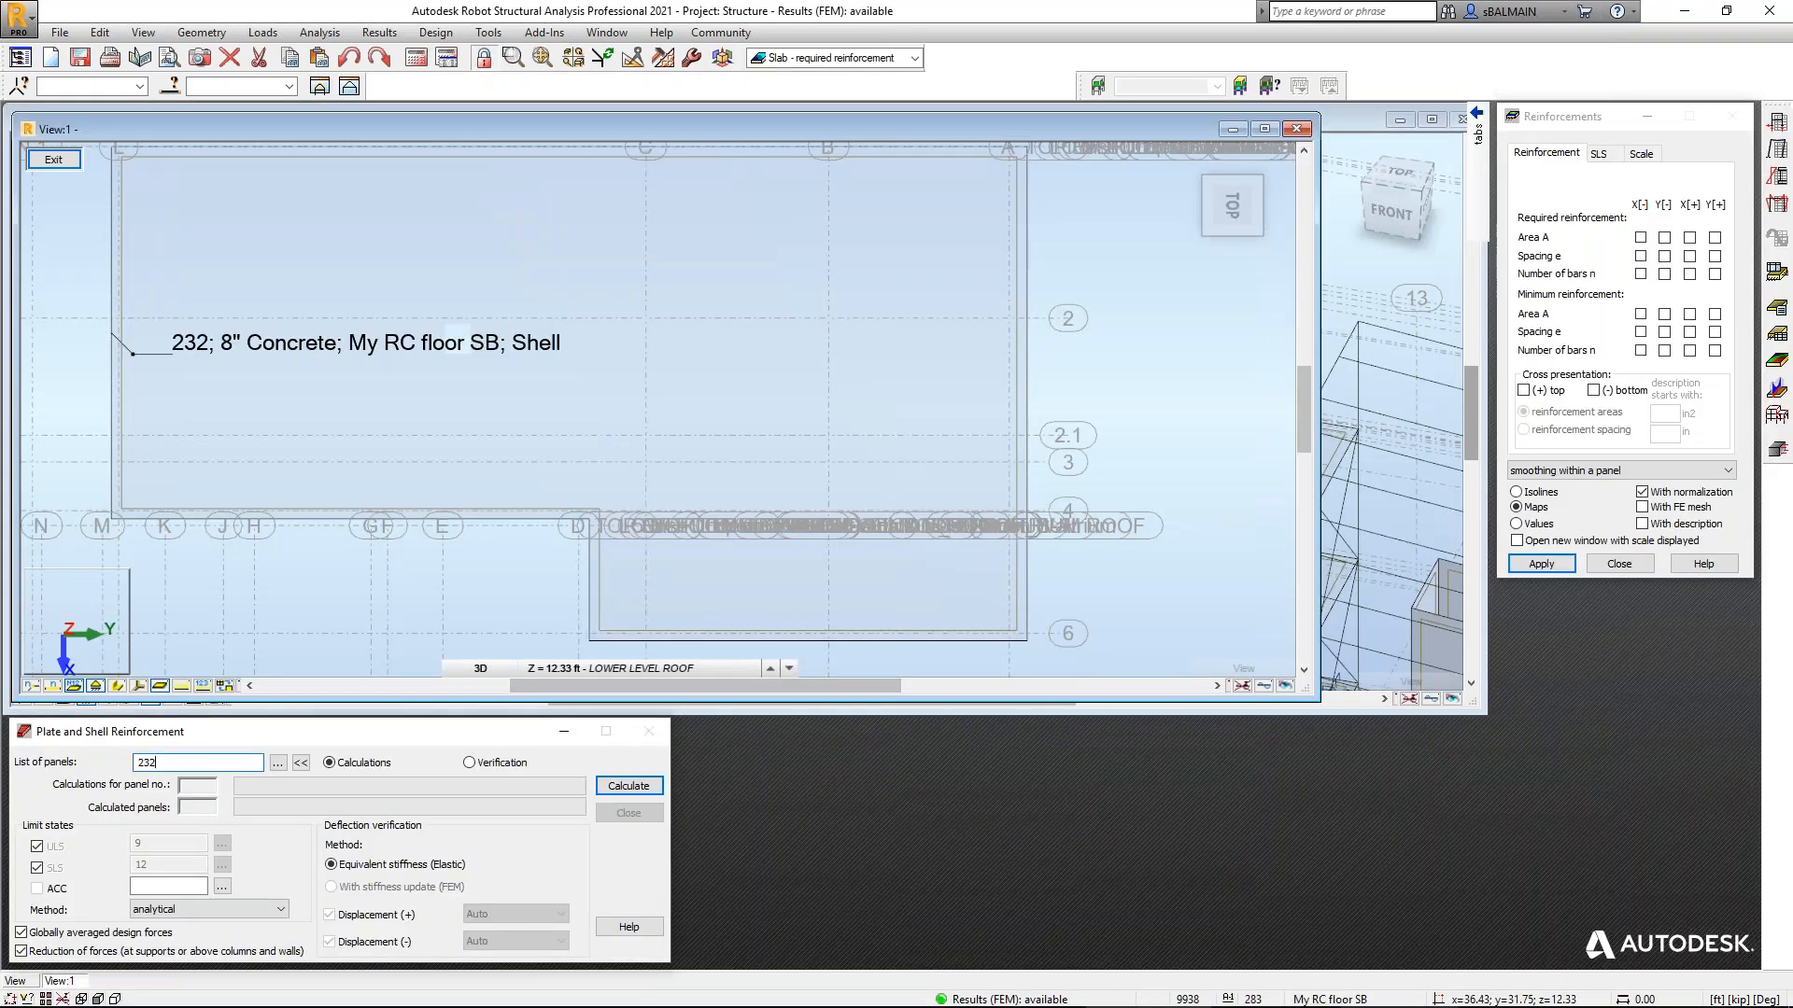
left_click(628, 786)
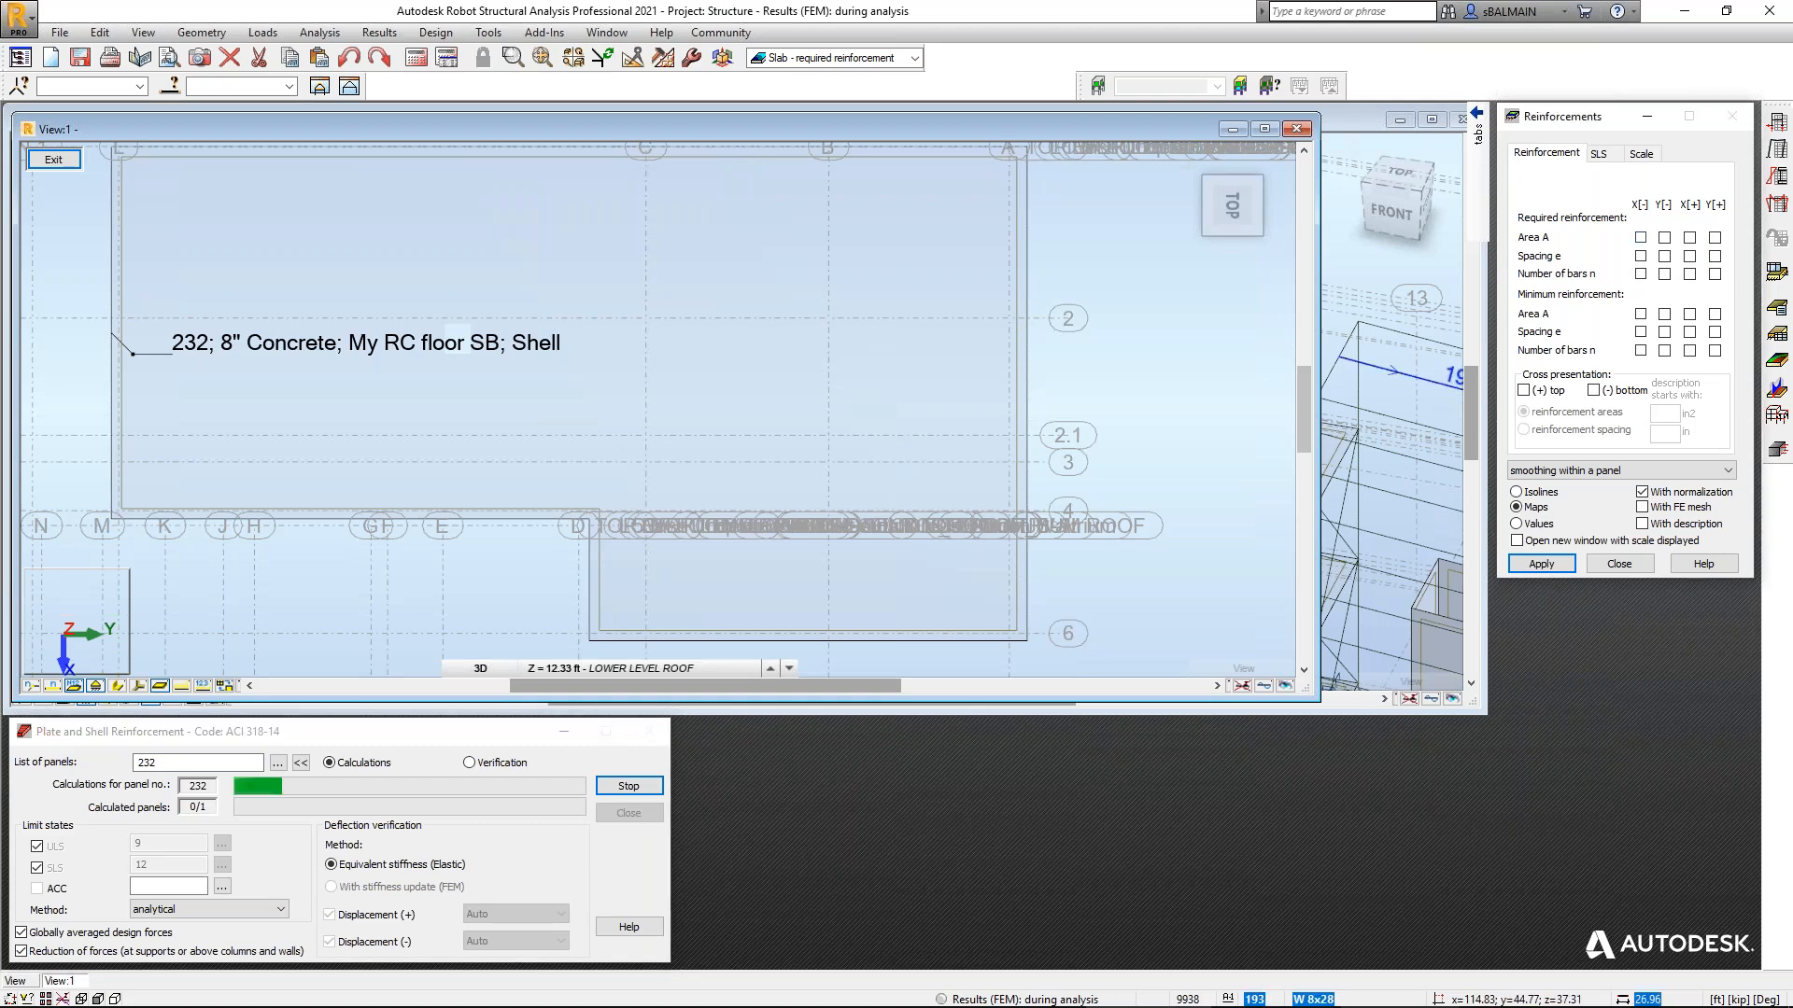
Display the required reinforcement area maps for panel 232 one direction at a time: X[-], Y[-], X[+] and Y[+].
left_click(1640, 238)
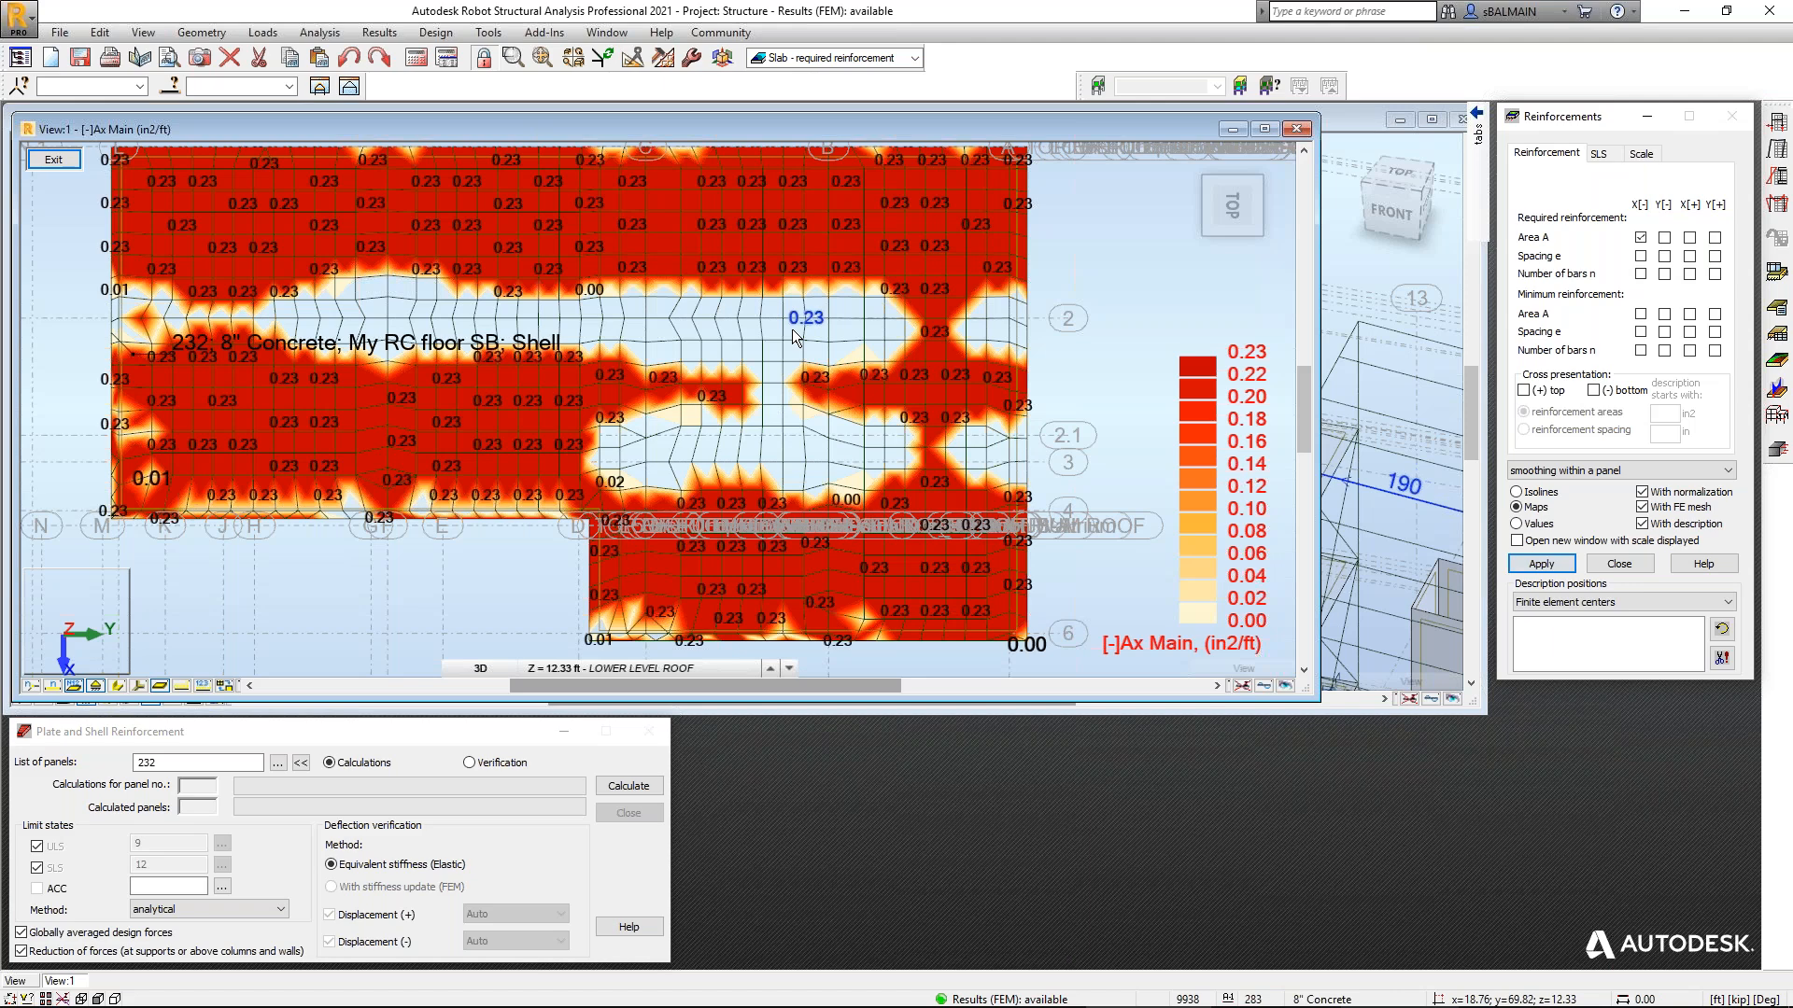
left_click(1664, 237)
left_click(1689, 238)
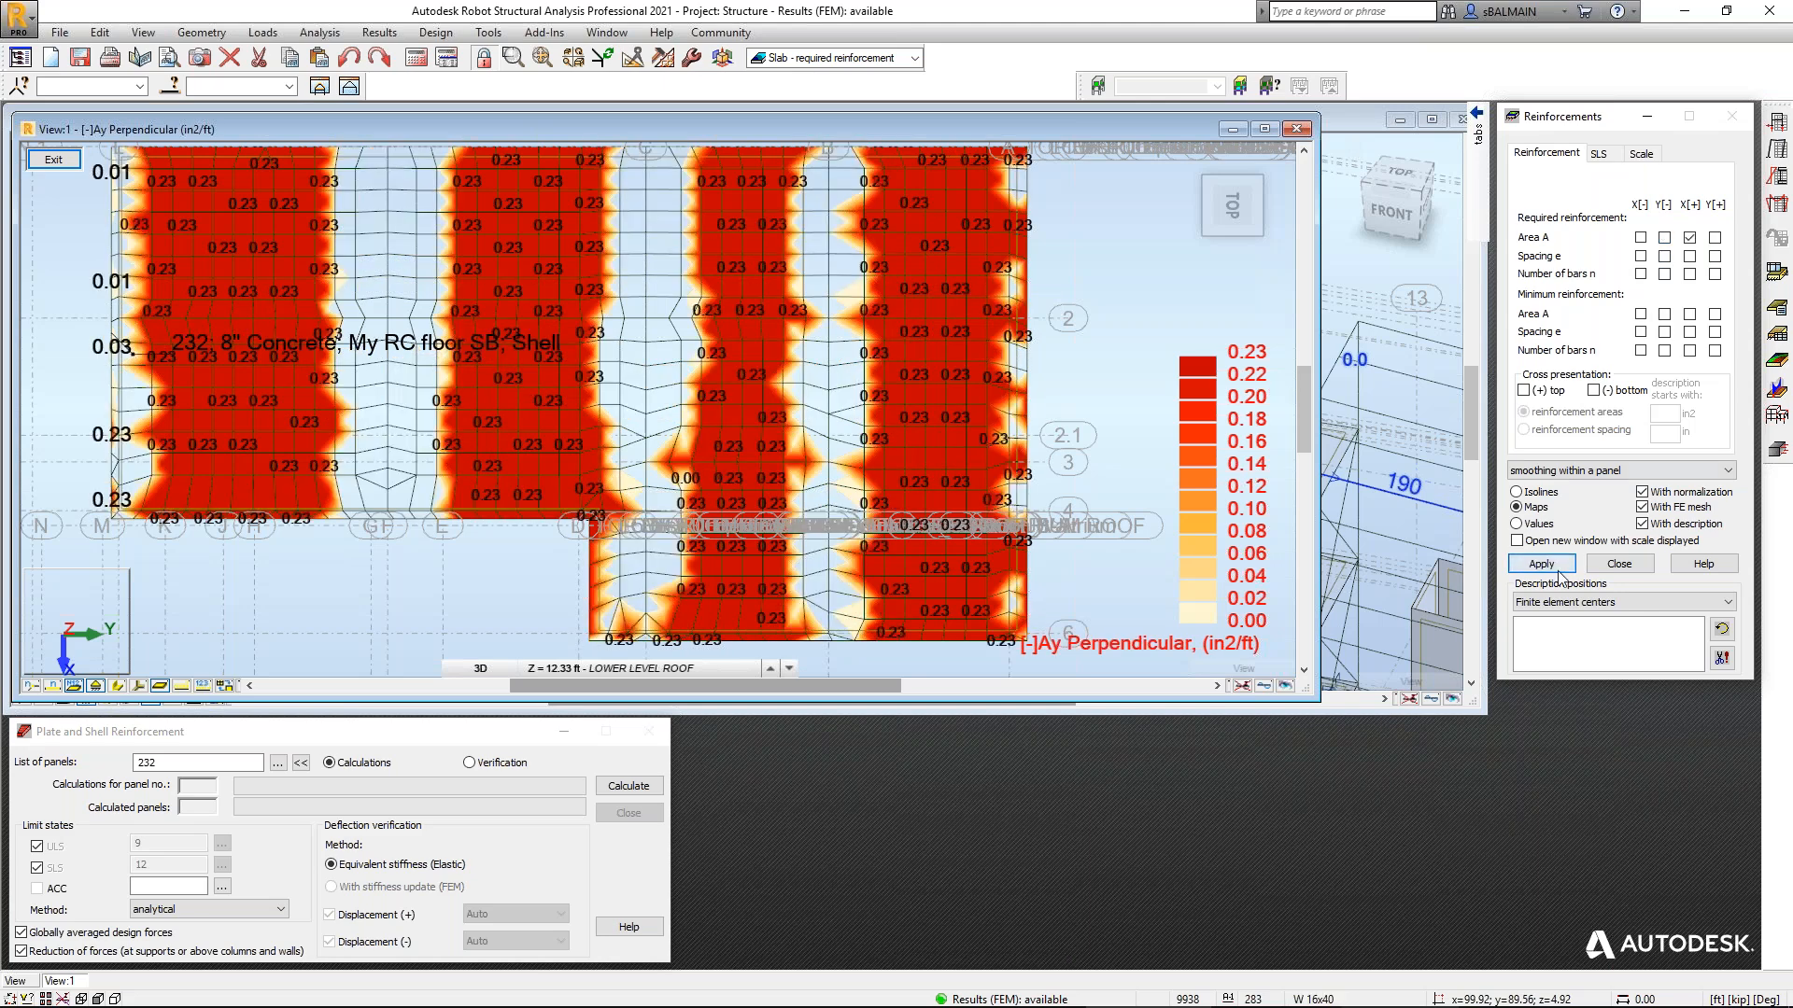
left_click(1557, 572)
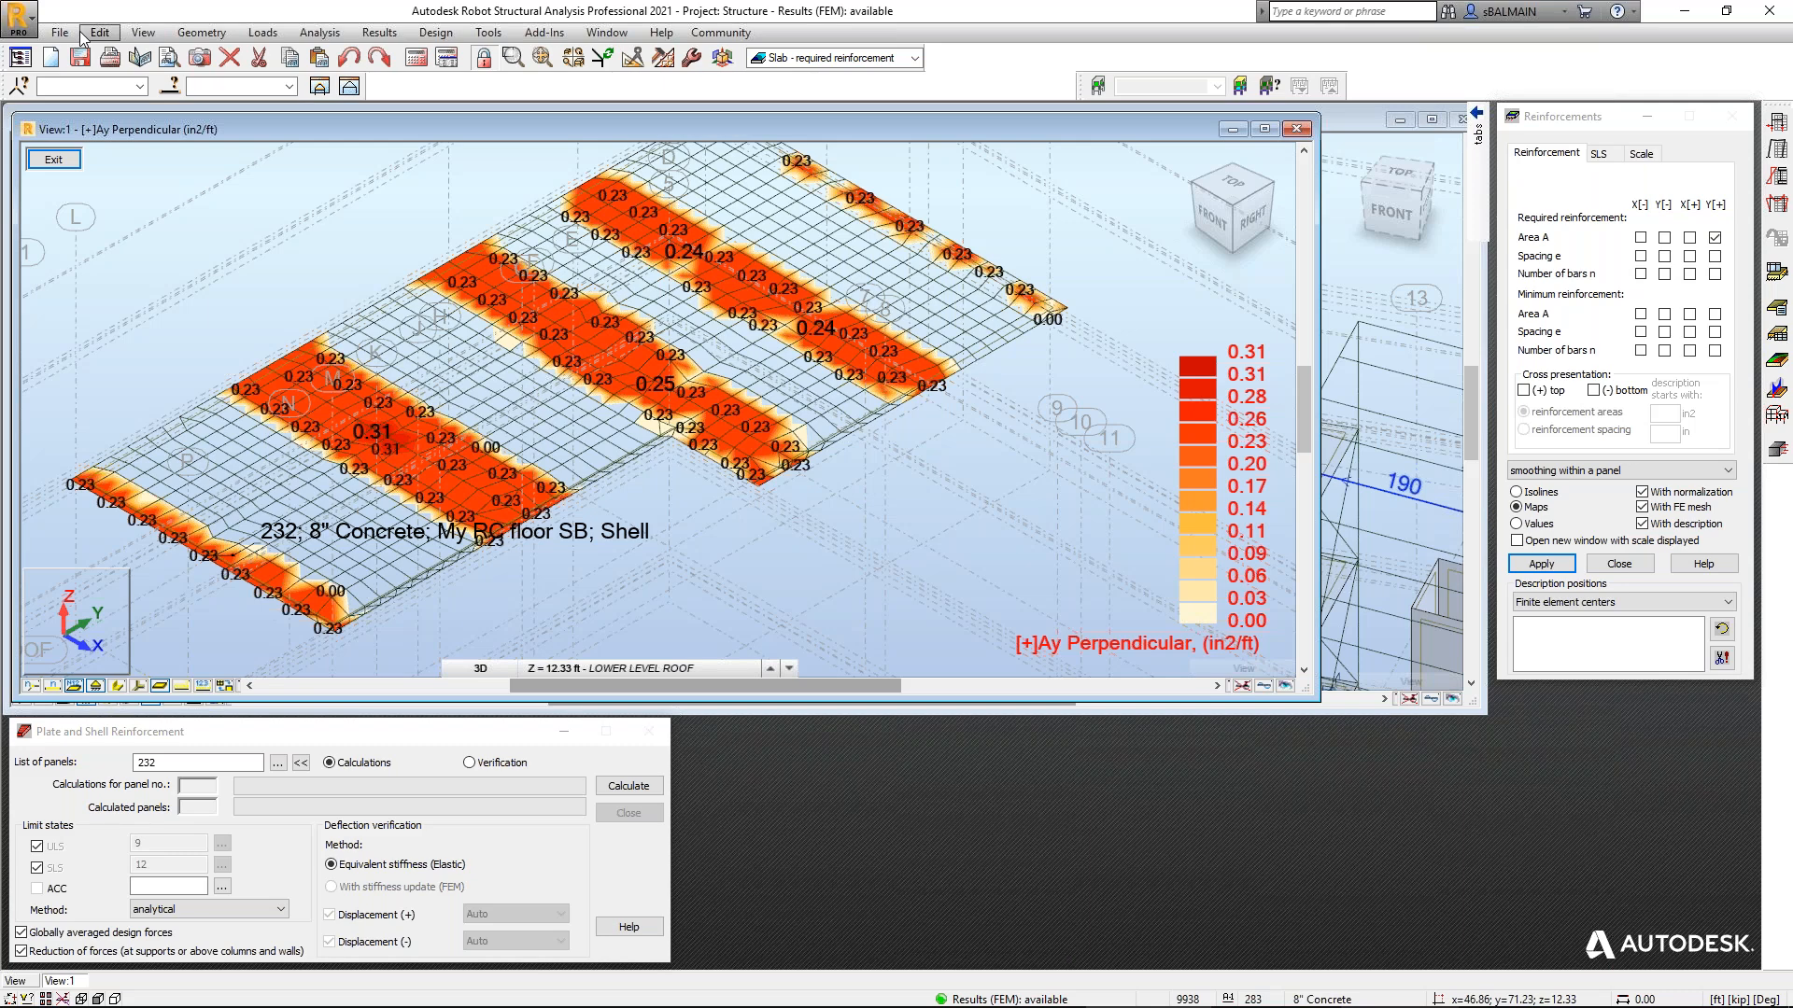
Save the Robot project as SBA live.
key("ctrl+s")
type("SBA live")
key("ctrl+a")
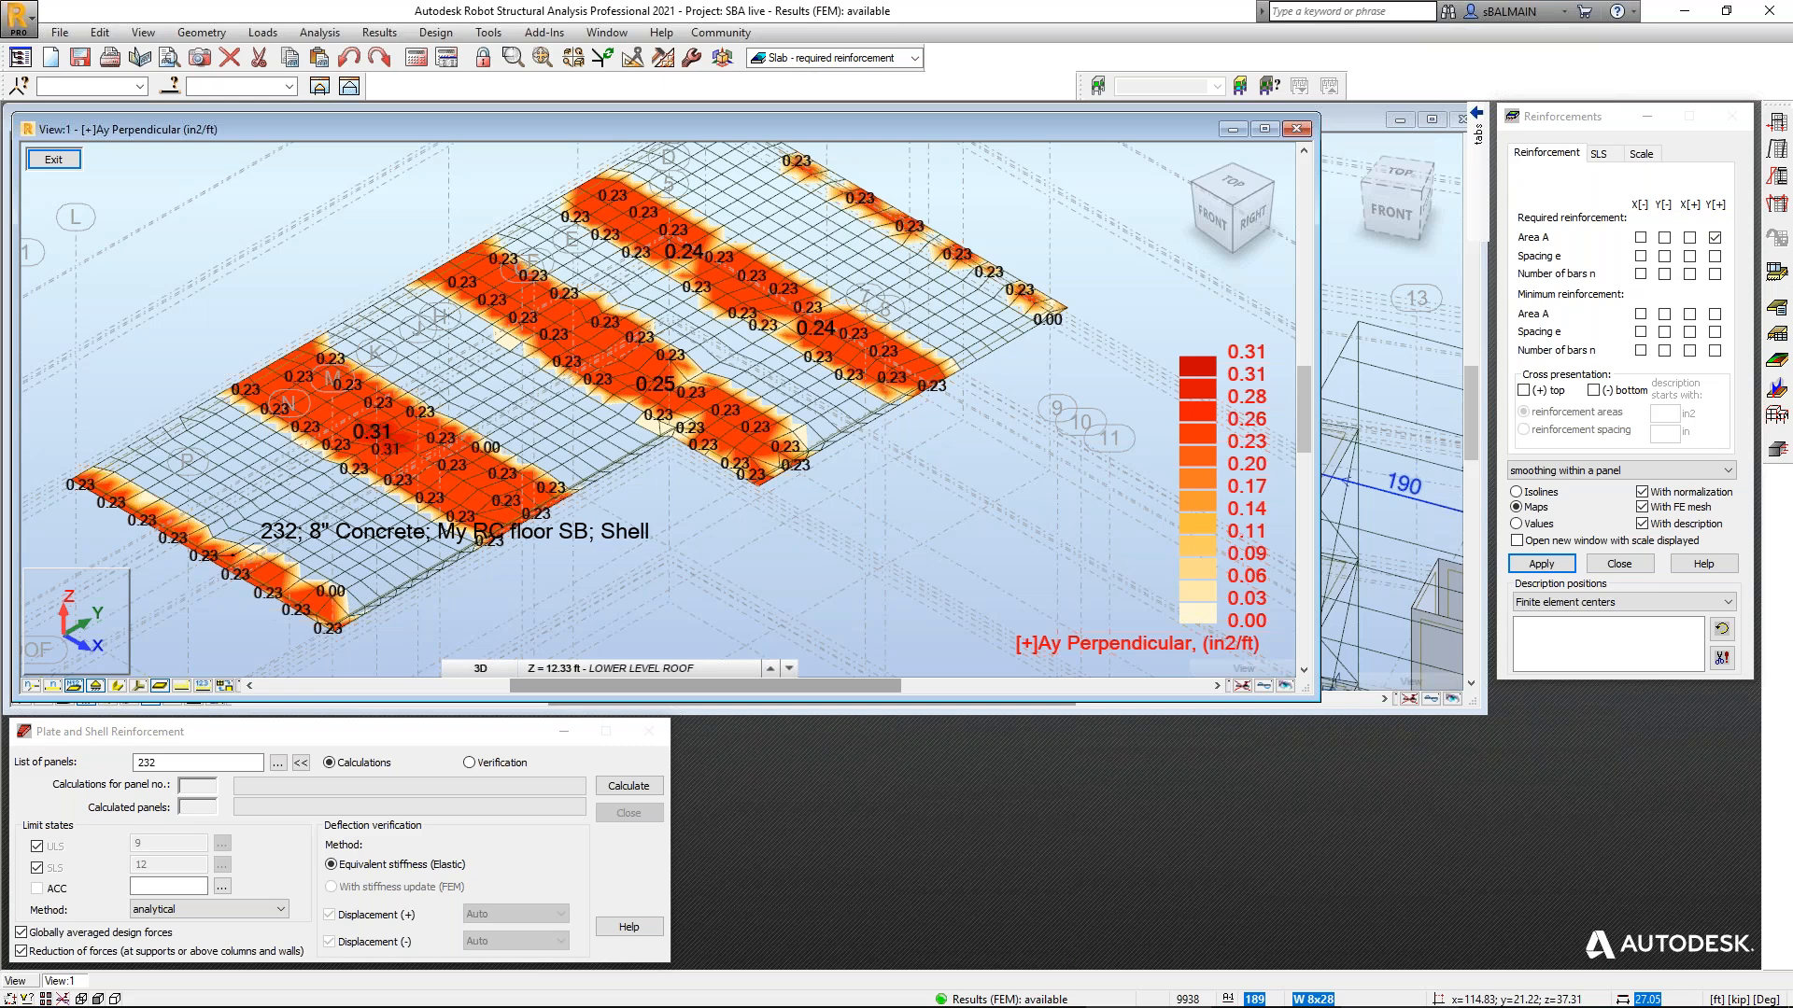
Switch to Revit, bring up the Analytical Model 3D view and close the {3D} view beside it.
key("super")
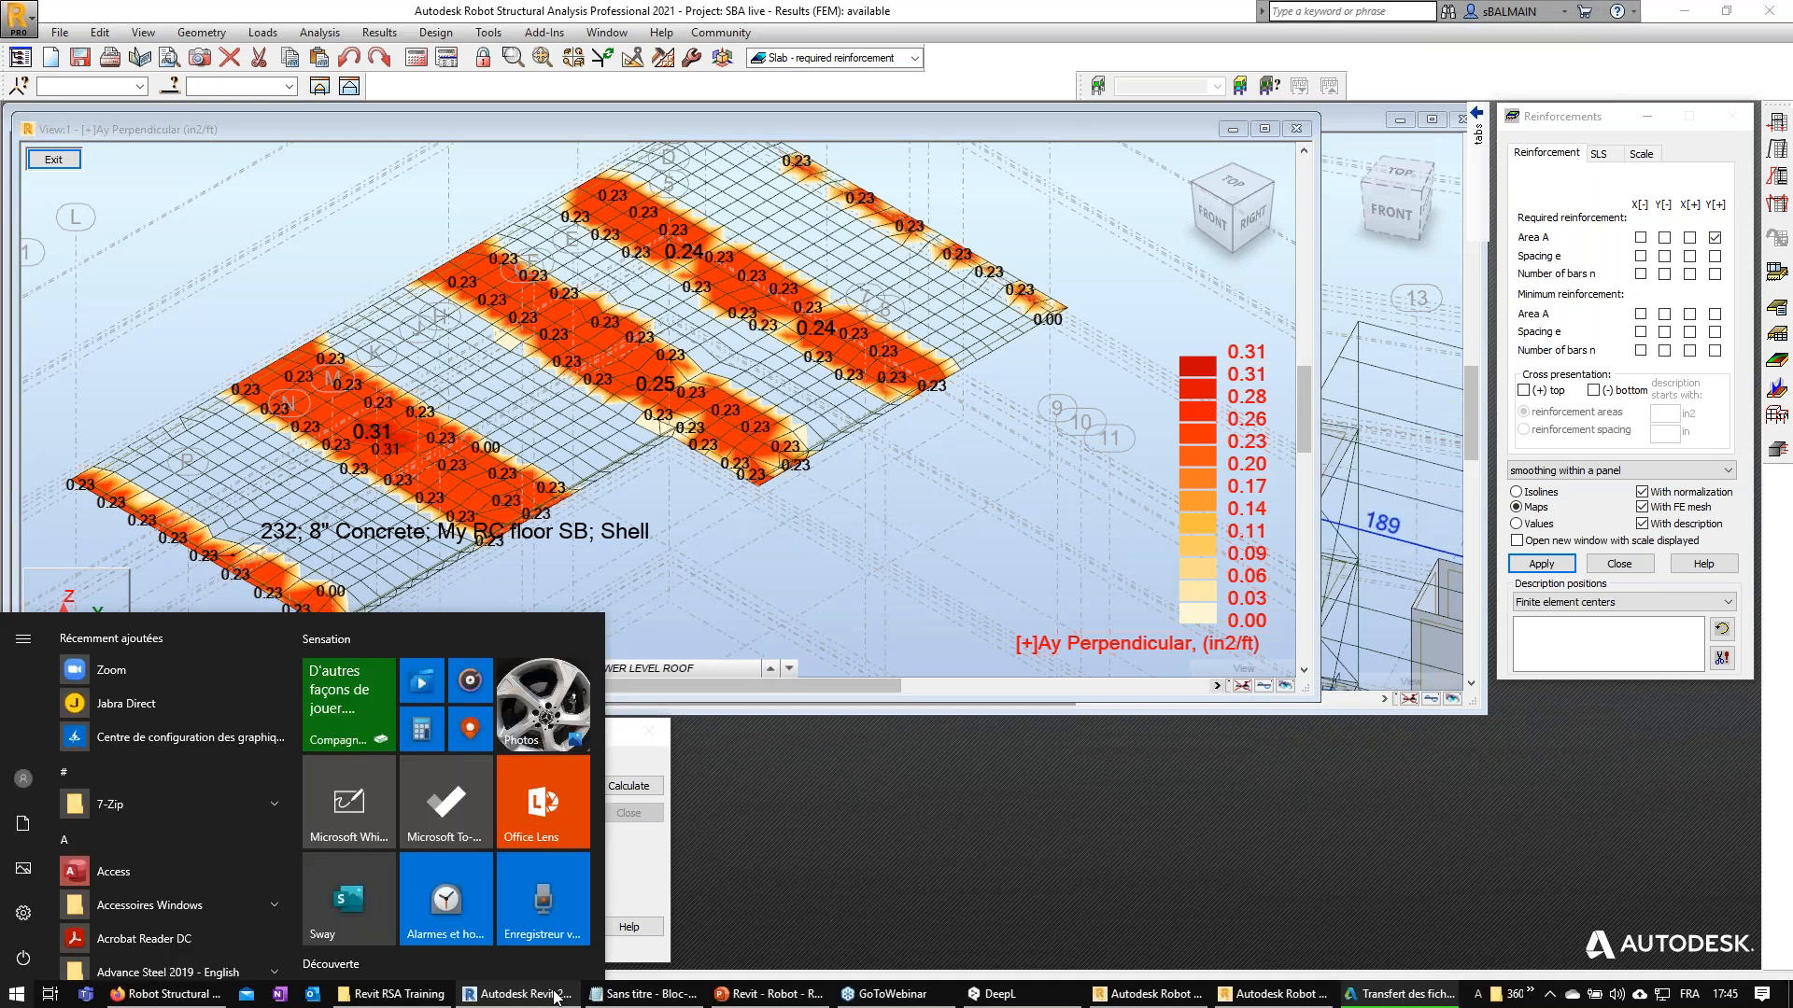
left_click(516, 994)
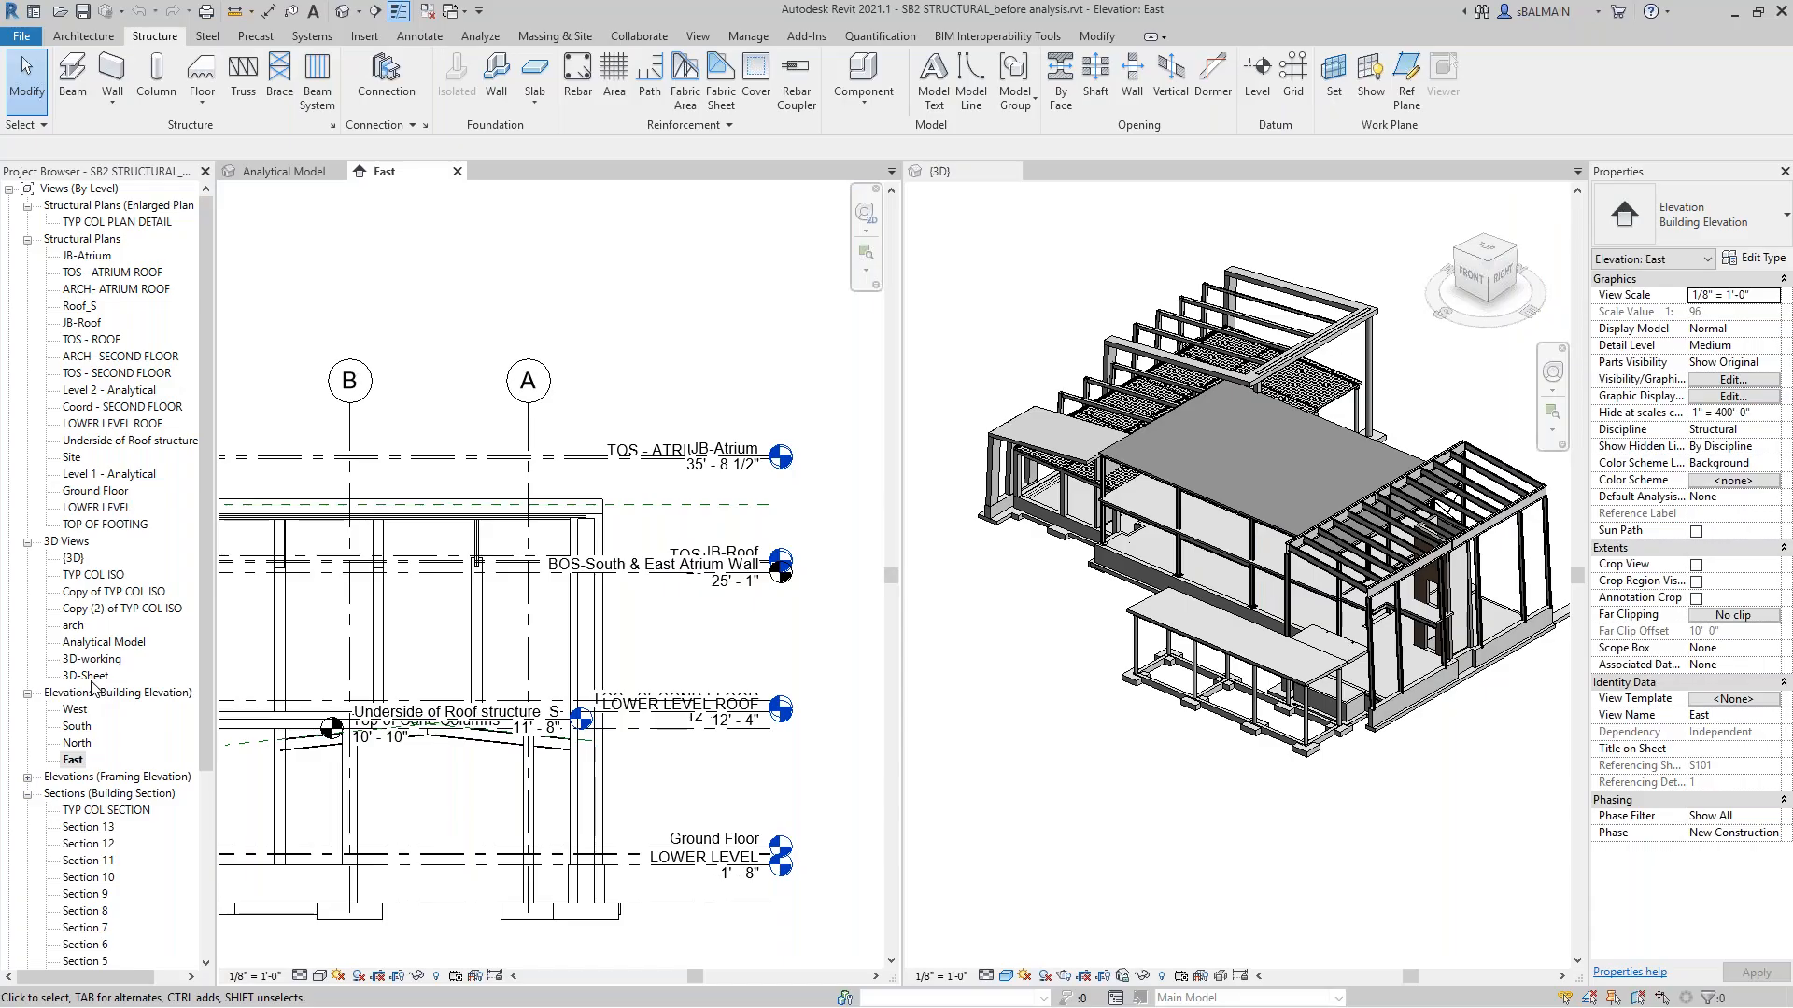
double_click(104, 642)
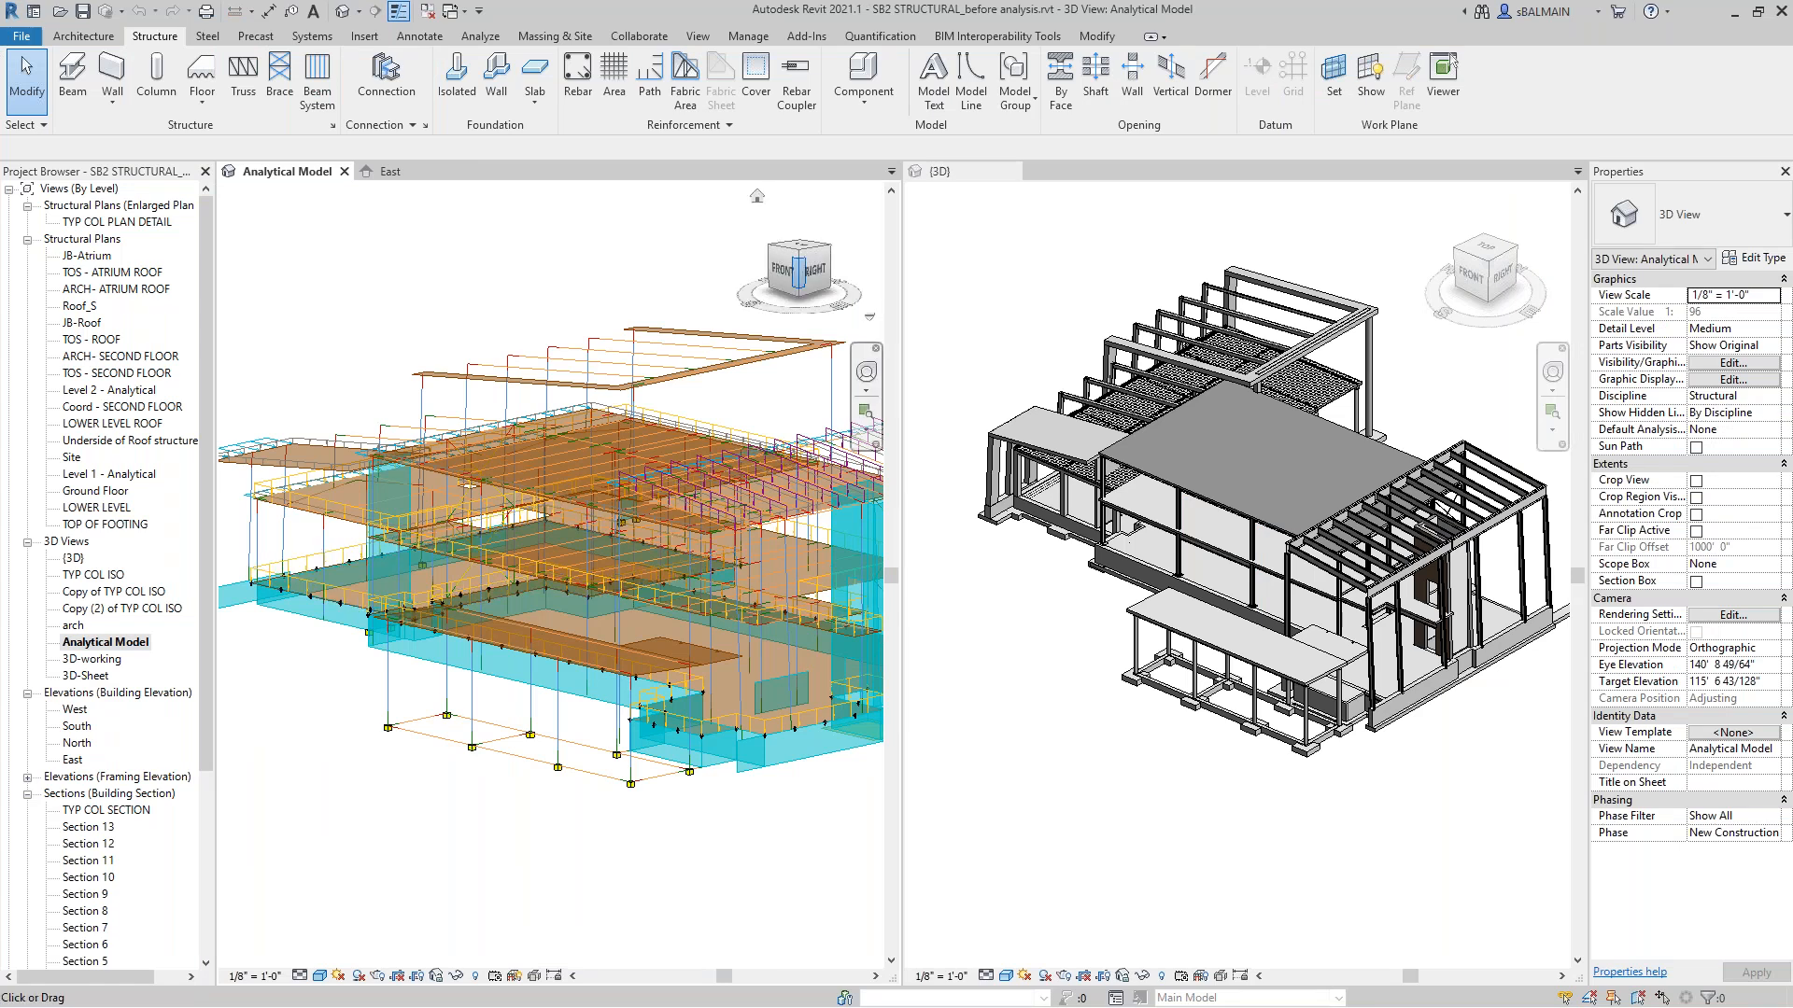
left_click(1012, 172)
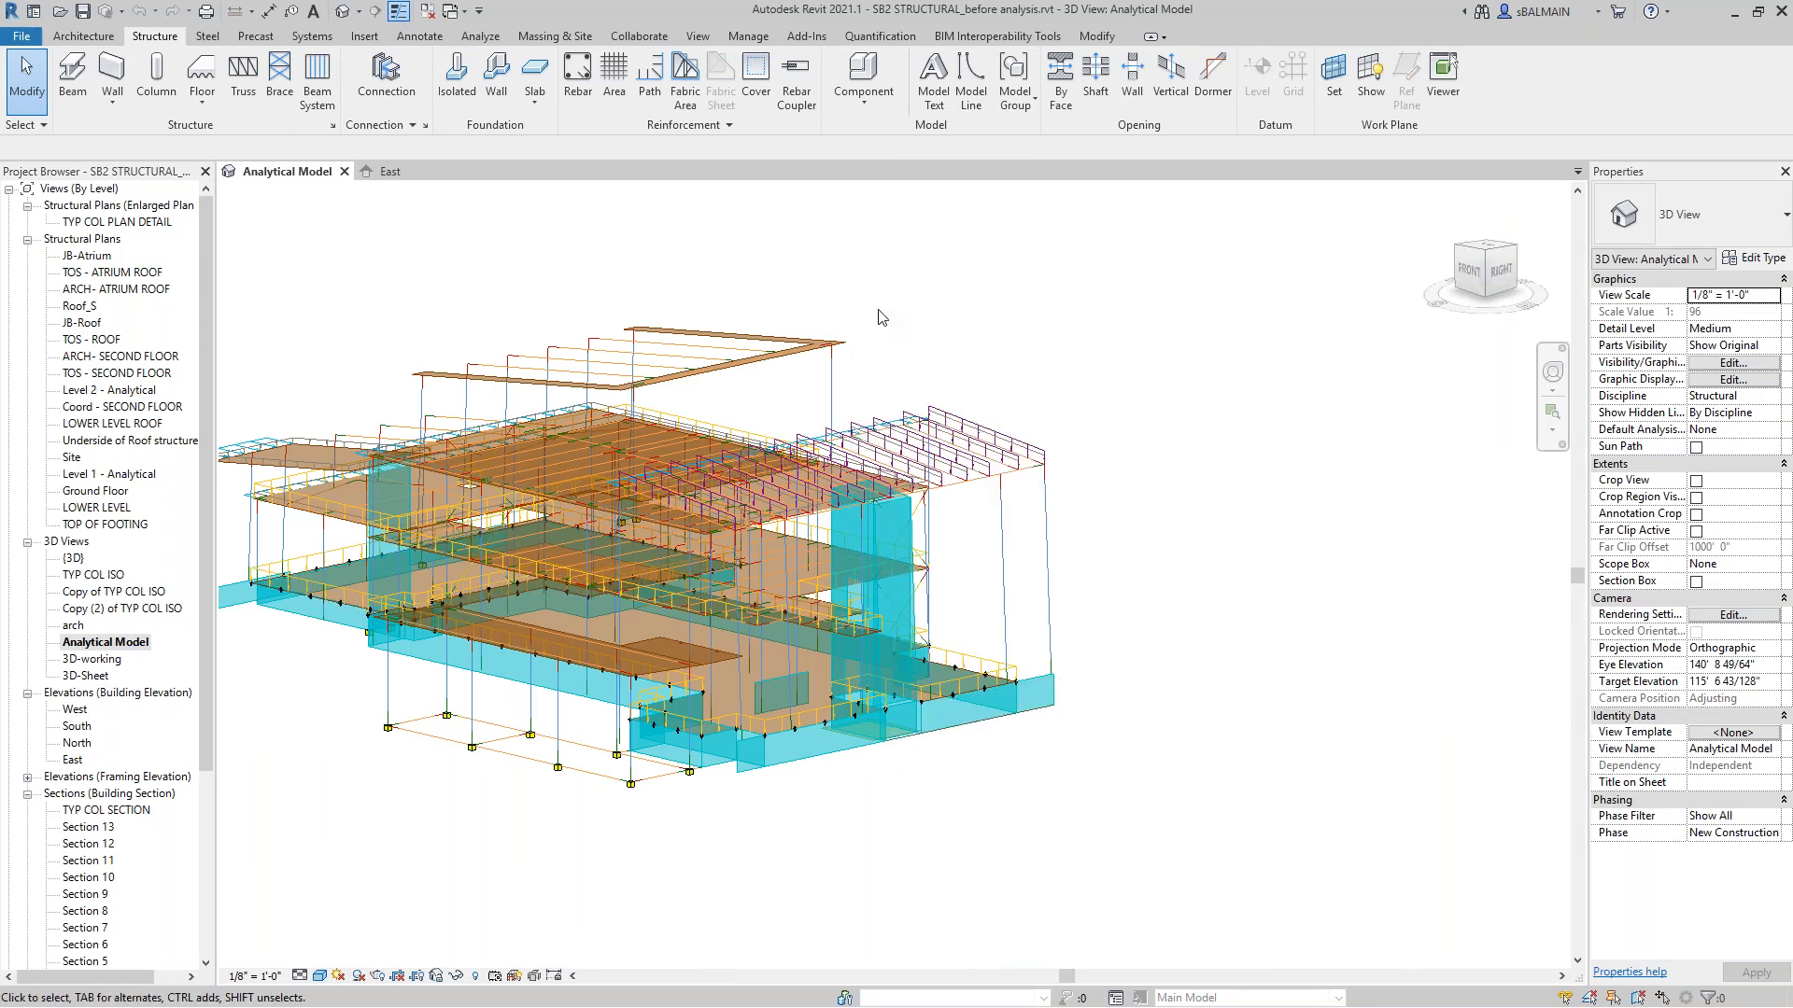
Start a Robot Structural Analysis link that updates the Revit model and results by direct integration.
left_click(480, 36)
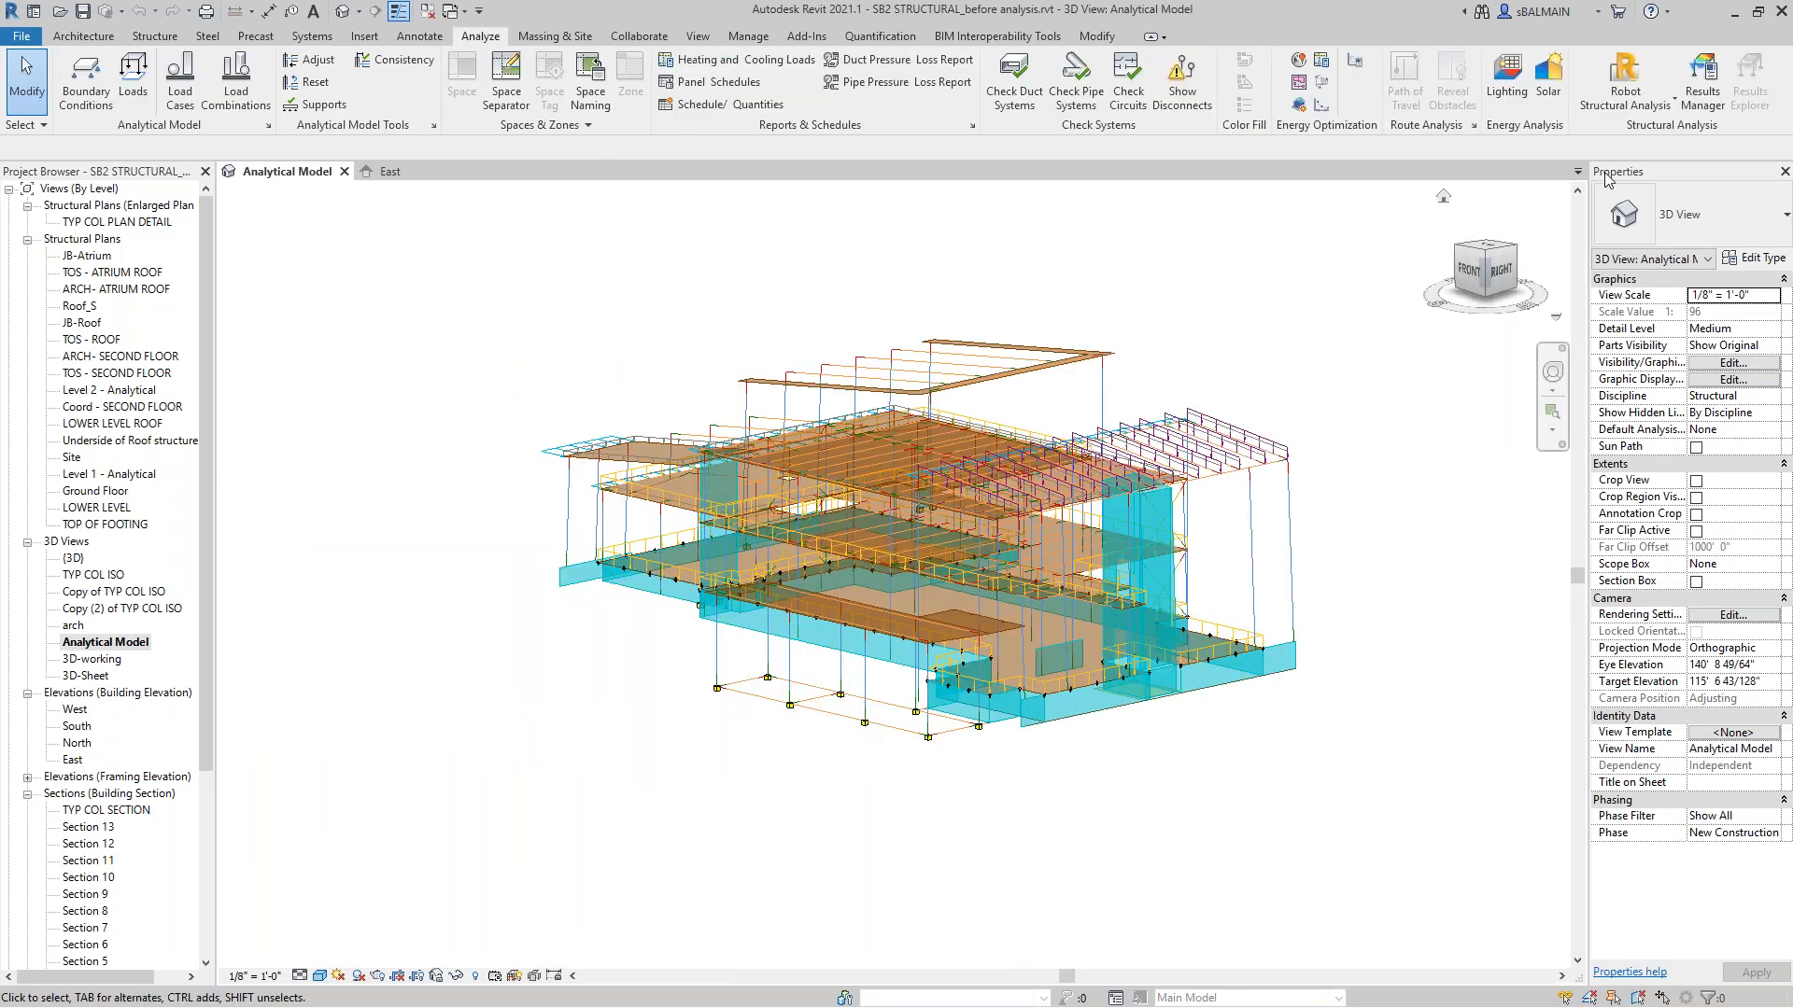
left_click(1629, 98)
left_click(1645, 195)
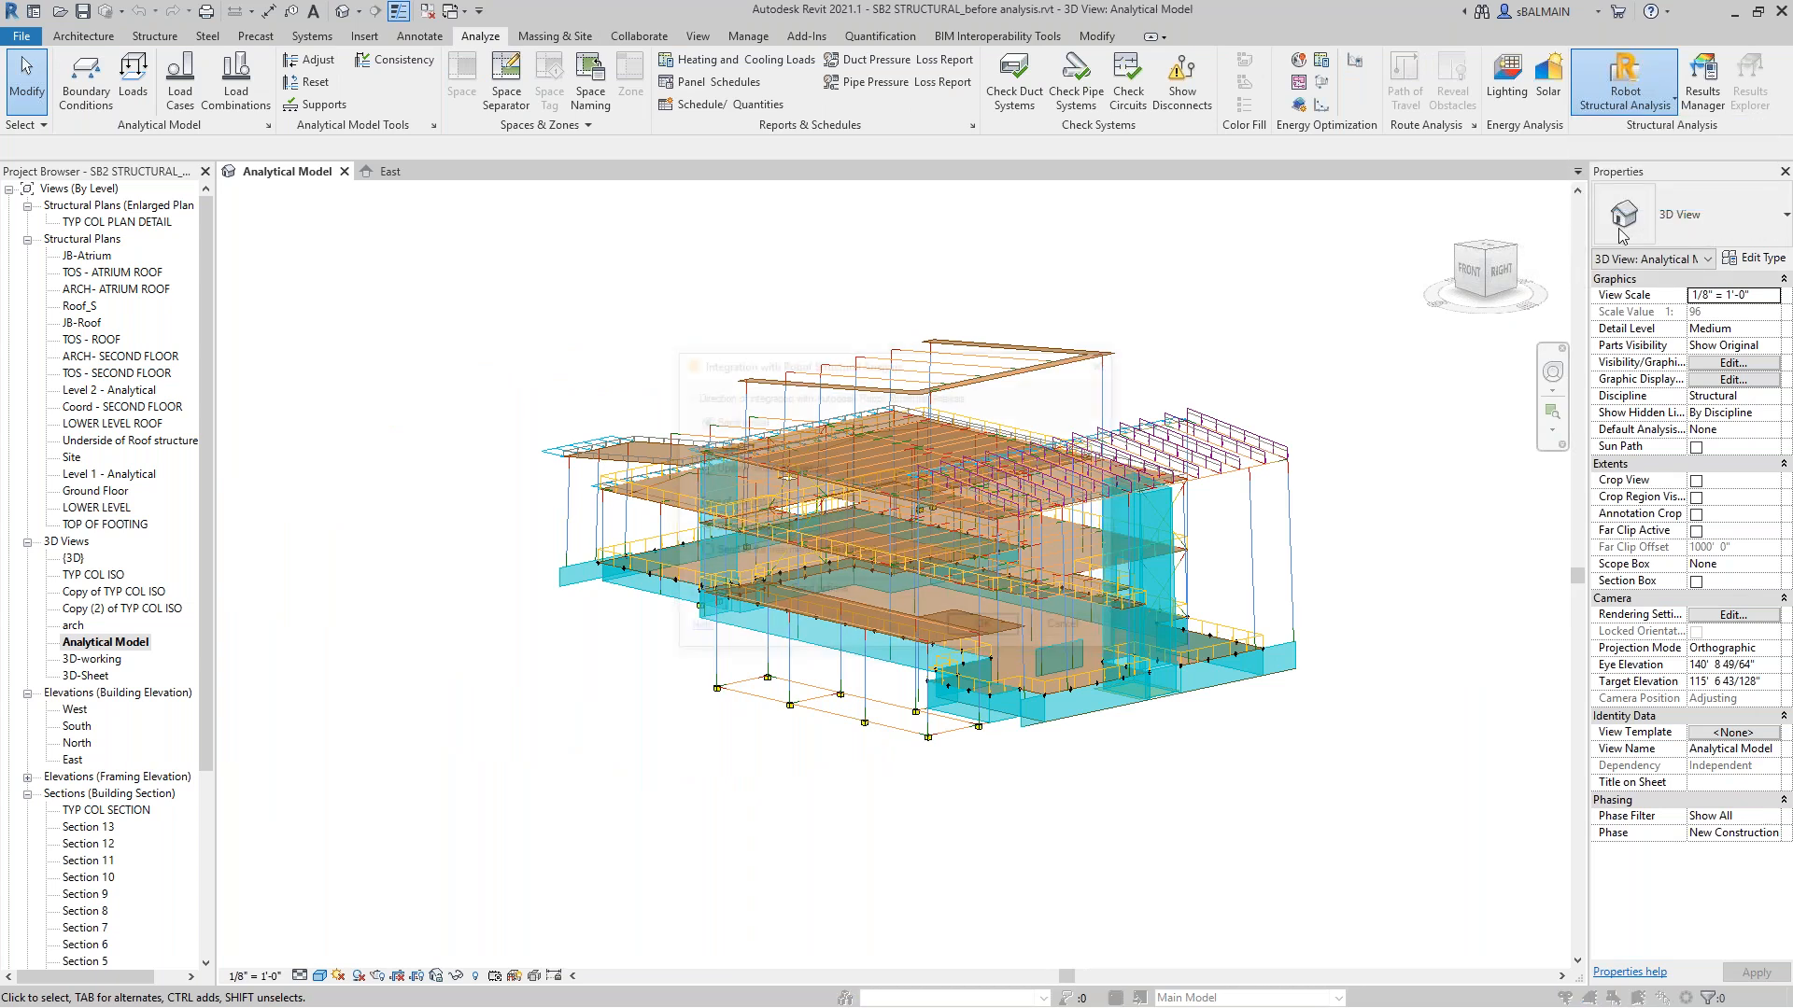
left_click(756, 474)
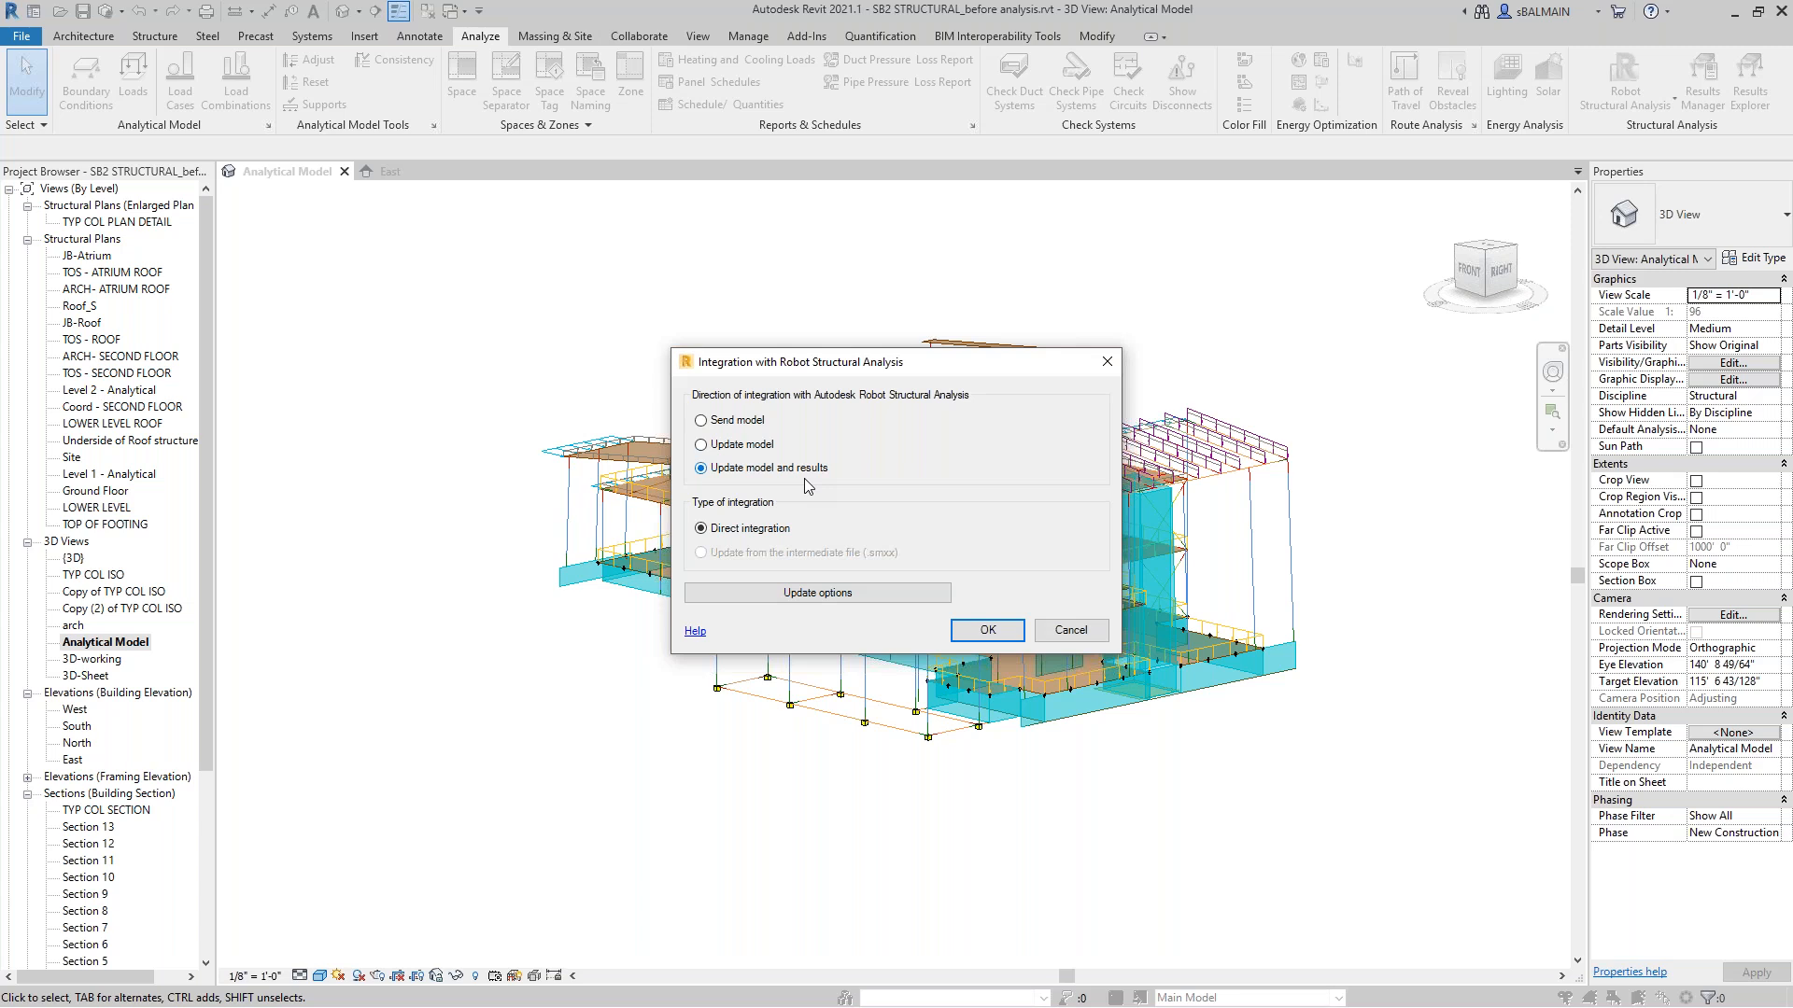
left_click(996, 631)
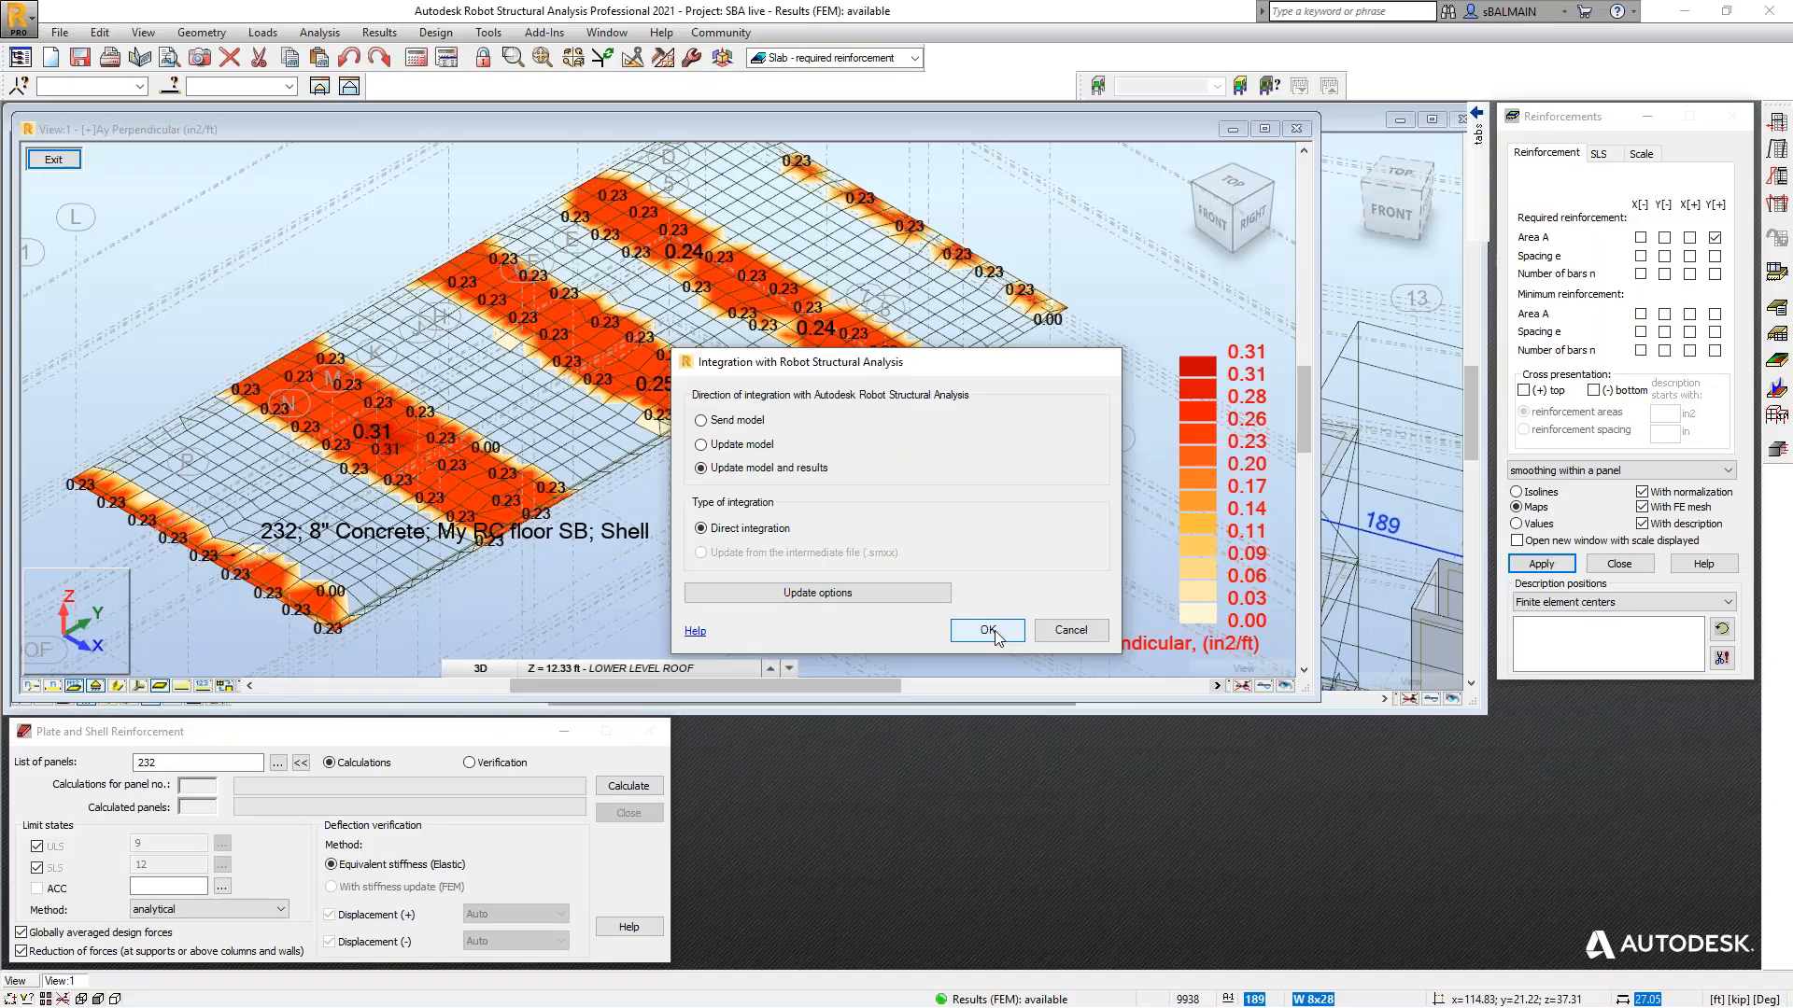
left_click(992, 632)
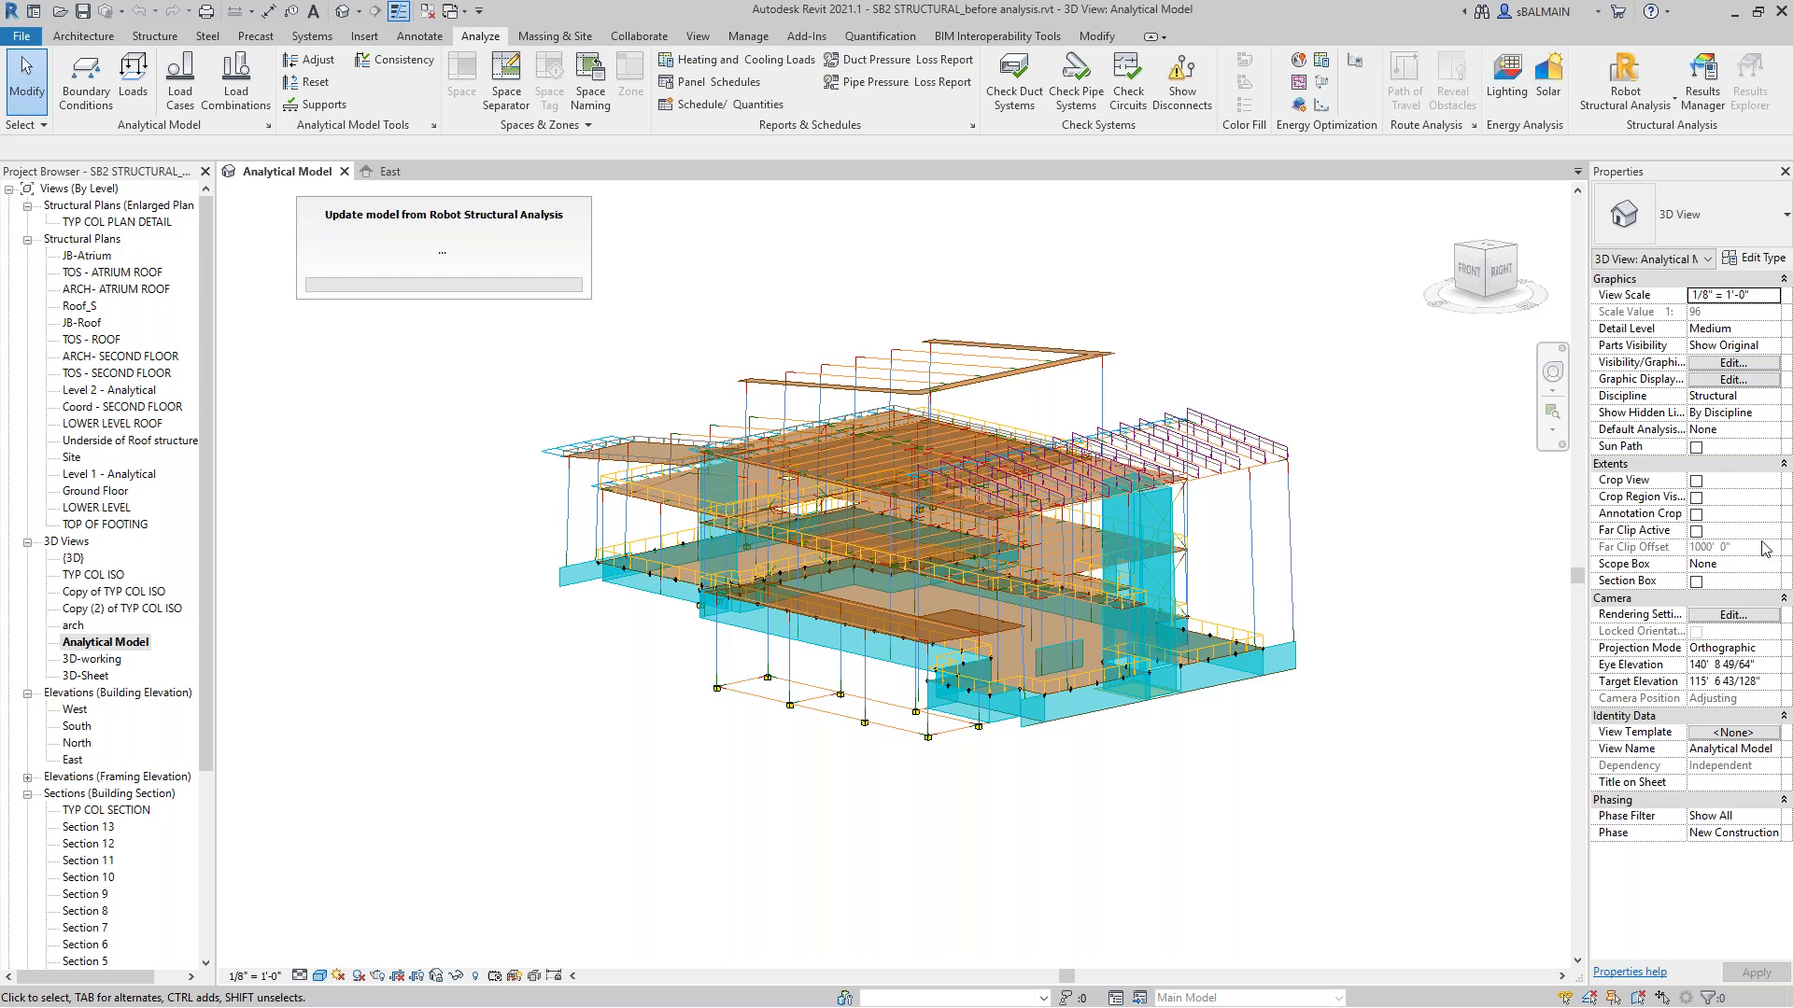
Switch to the PowerPoint presentation and start the slide show from slide 9 without real-time subtitles.
key("super")
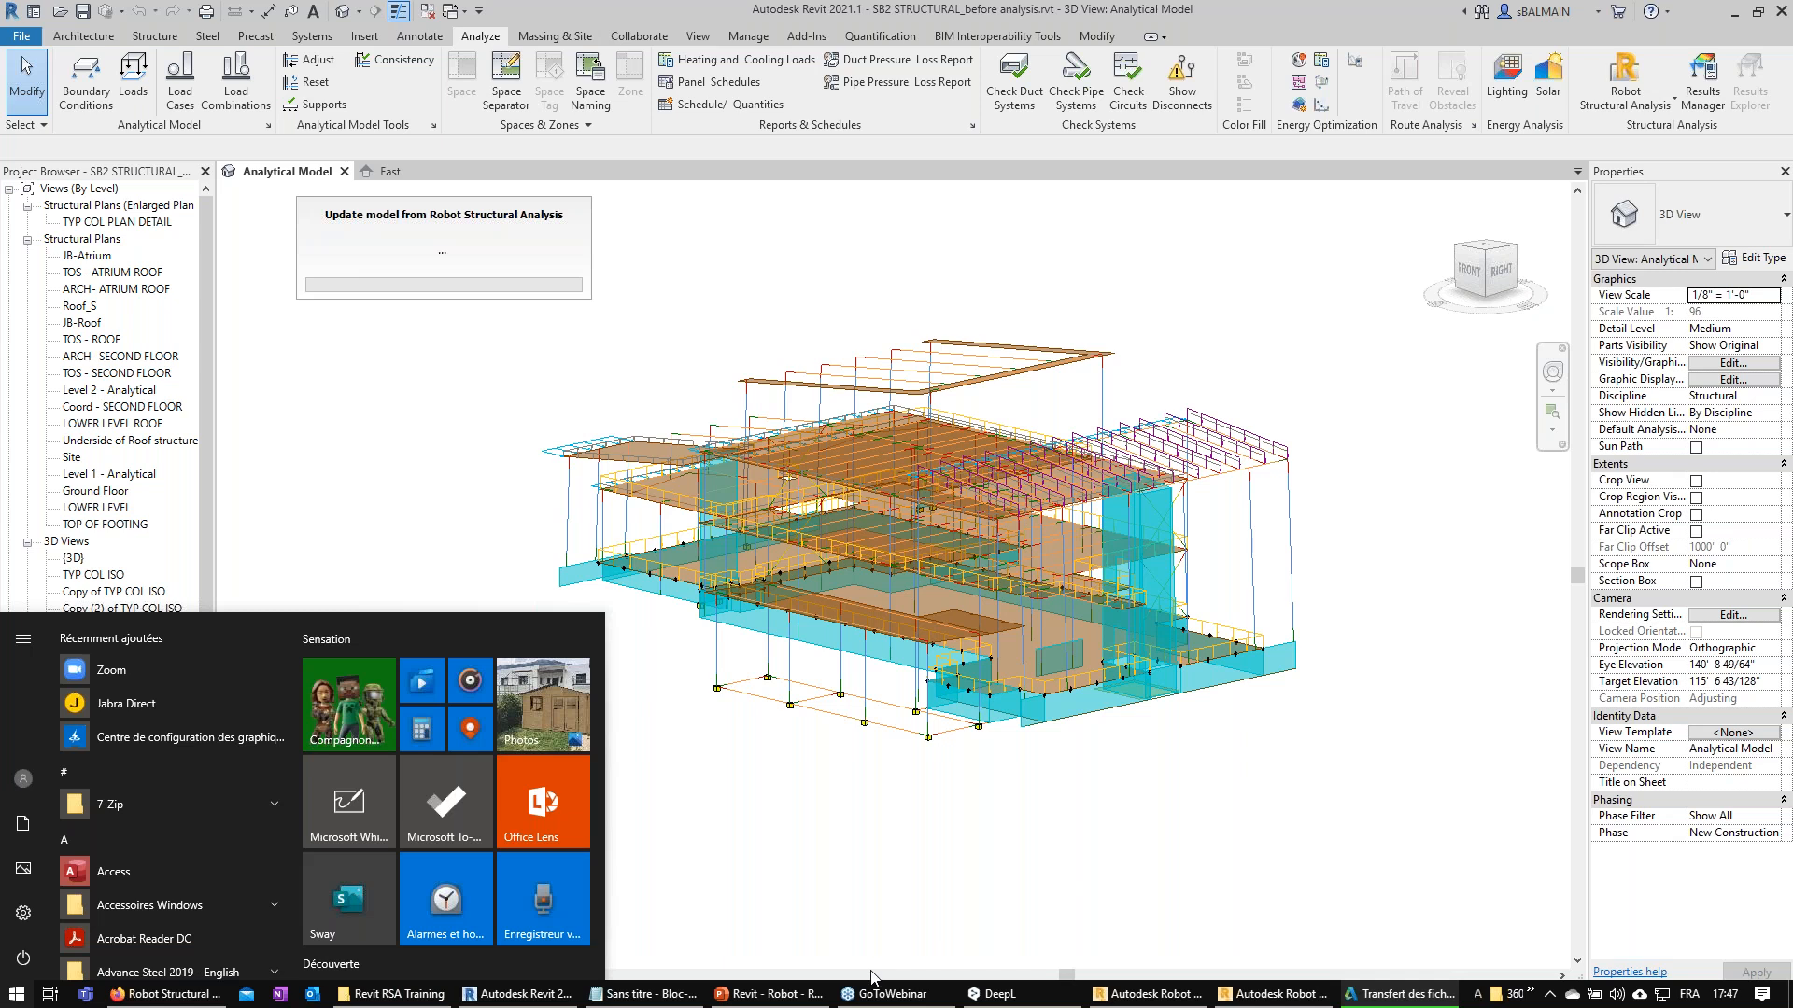
left_click(799, 997)
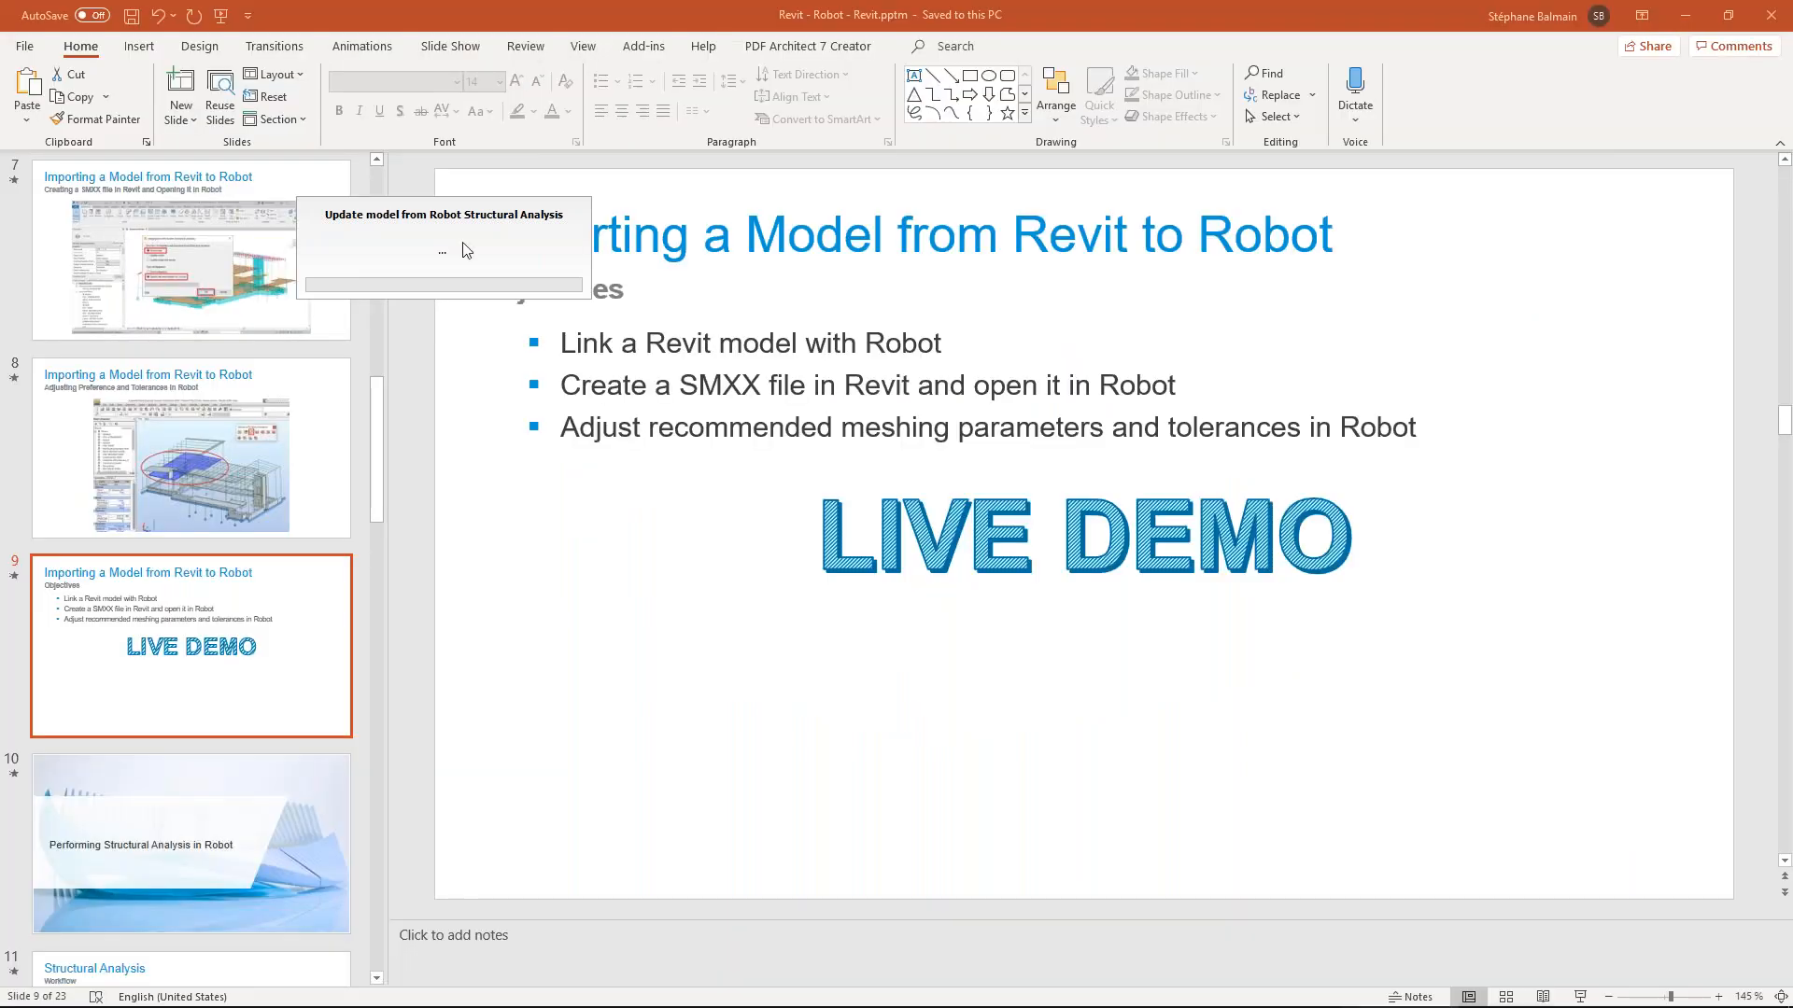
left_click(1579, 997)
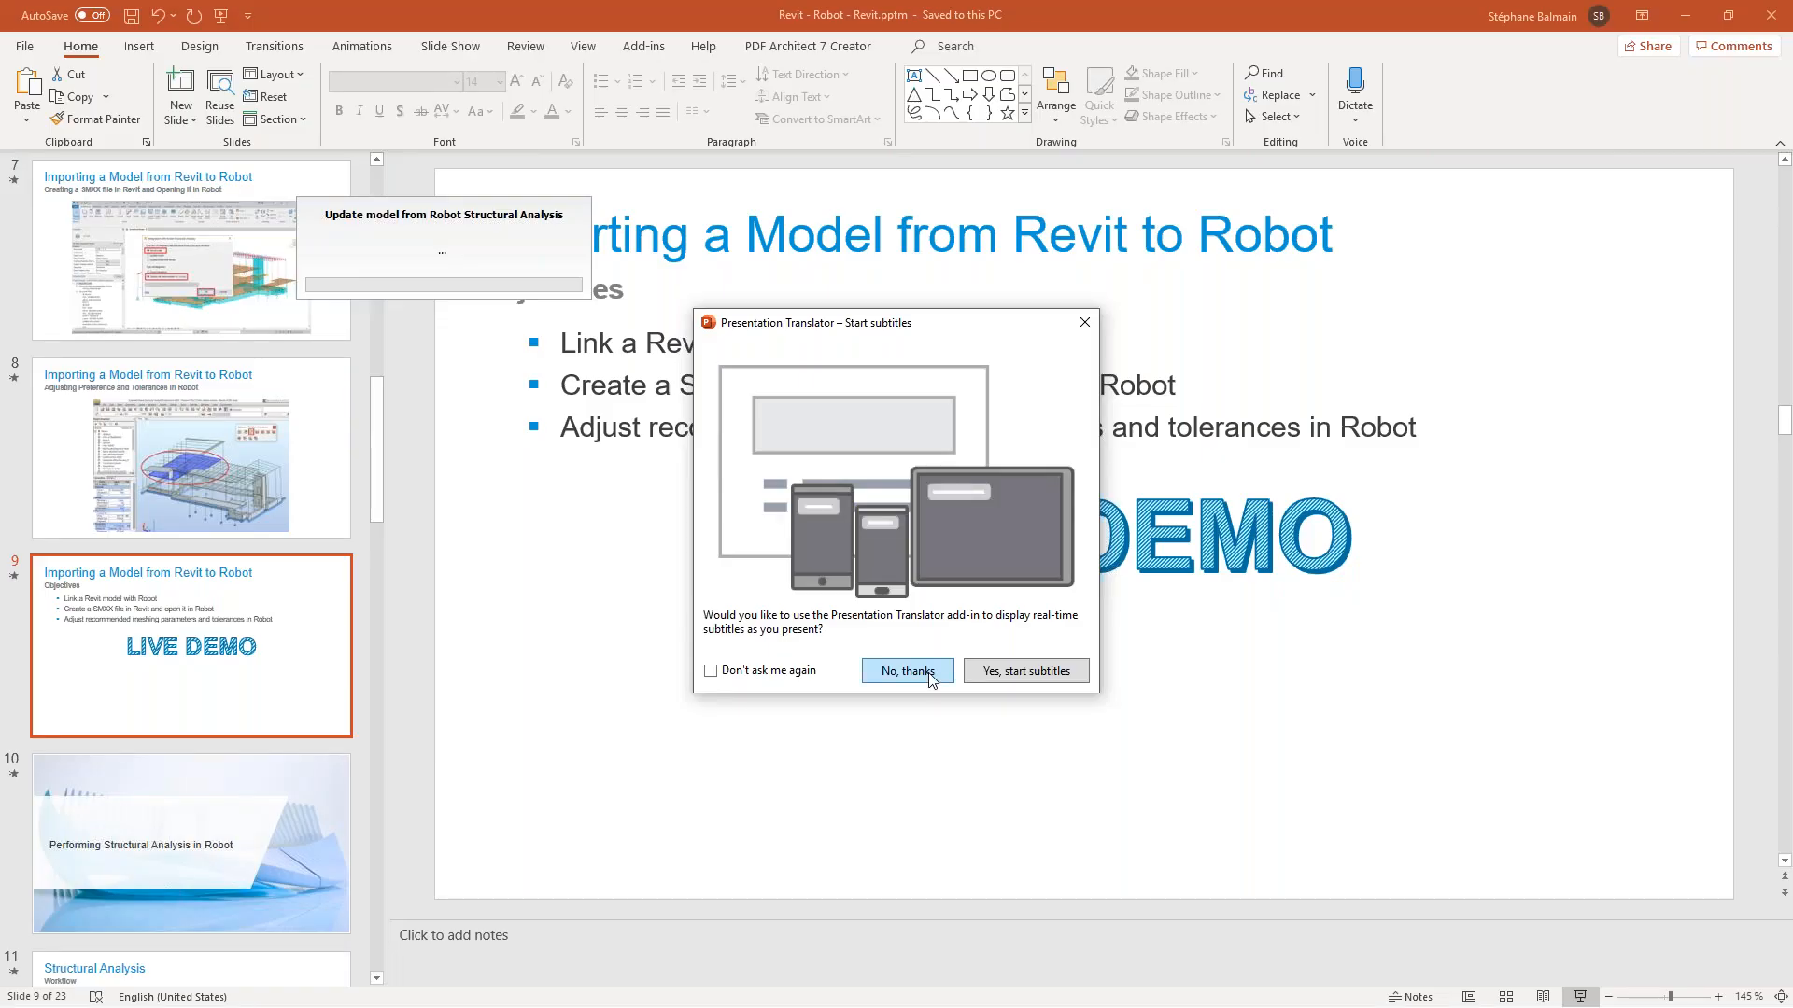
left_click(929, 676)
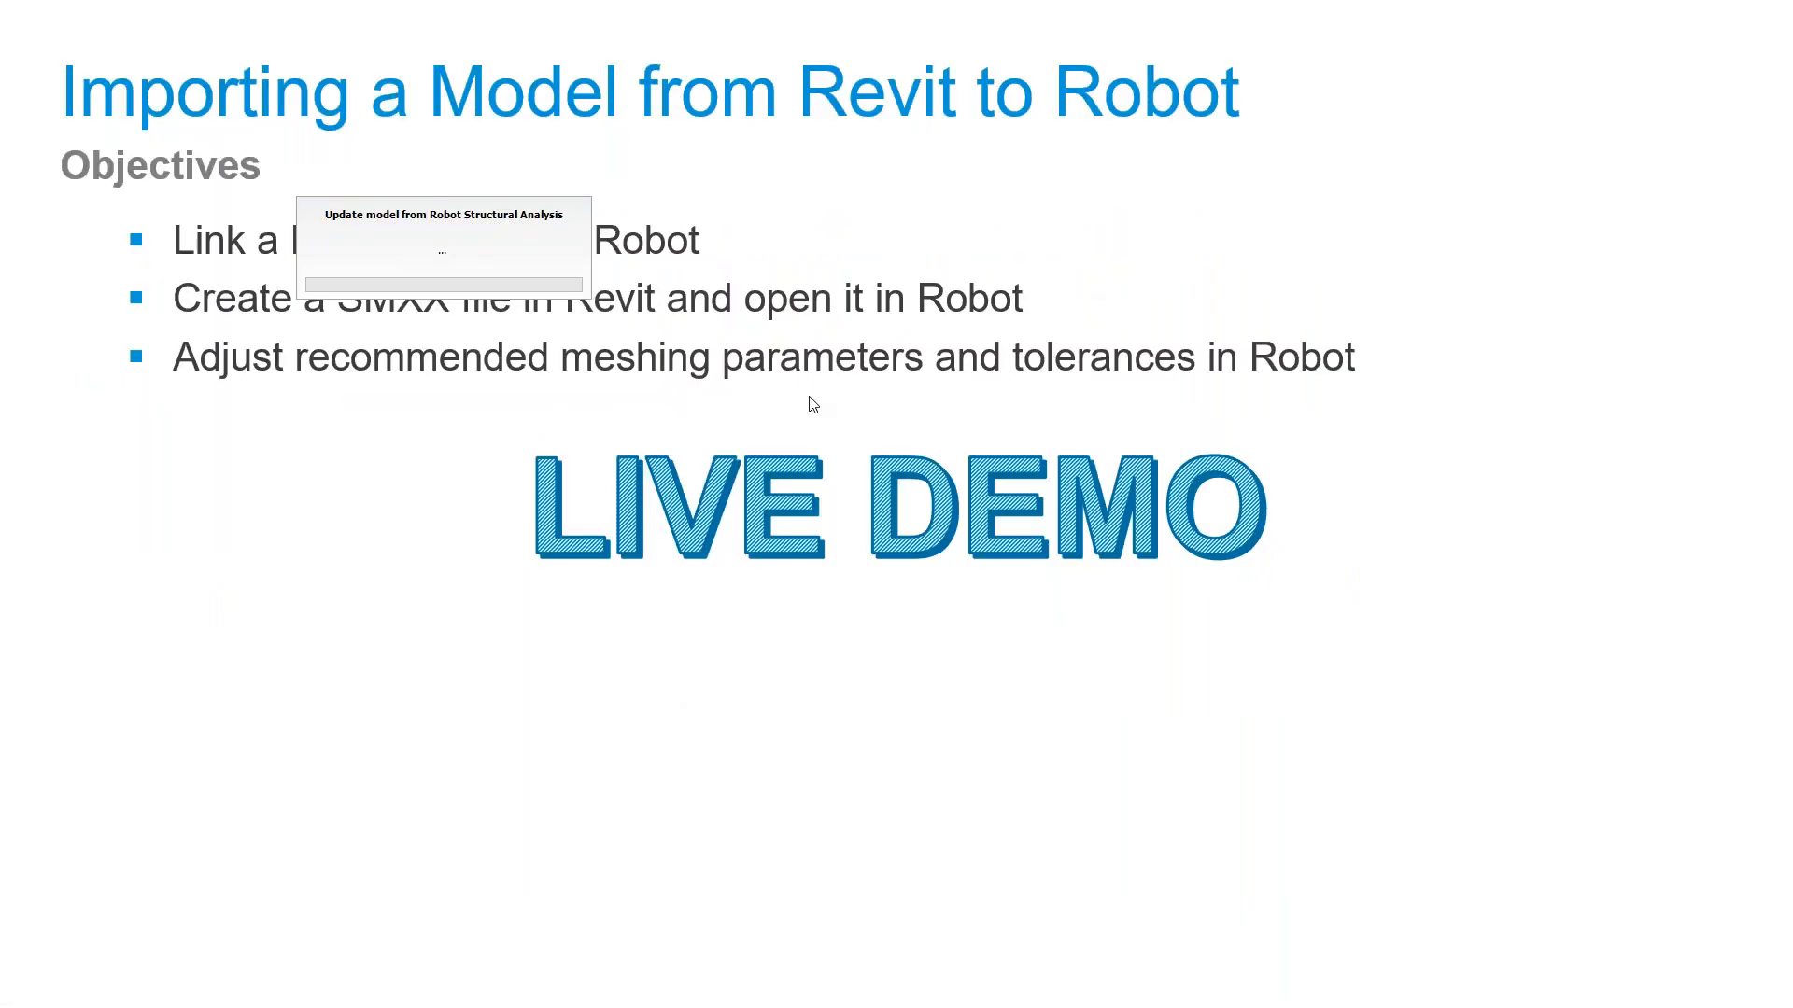
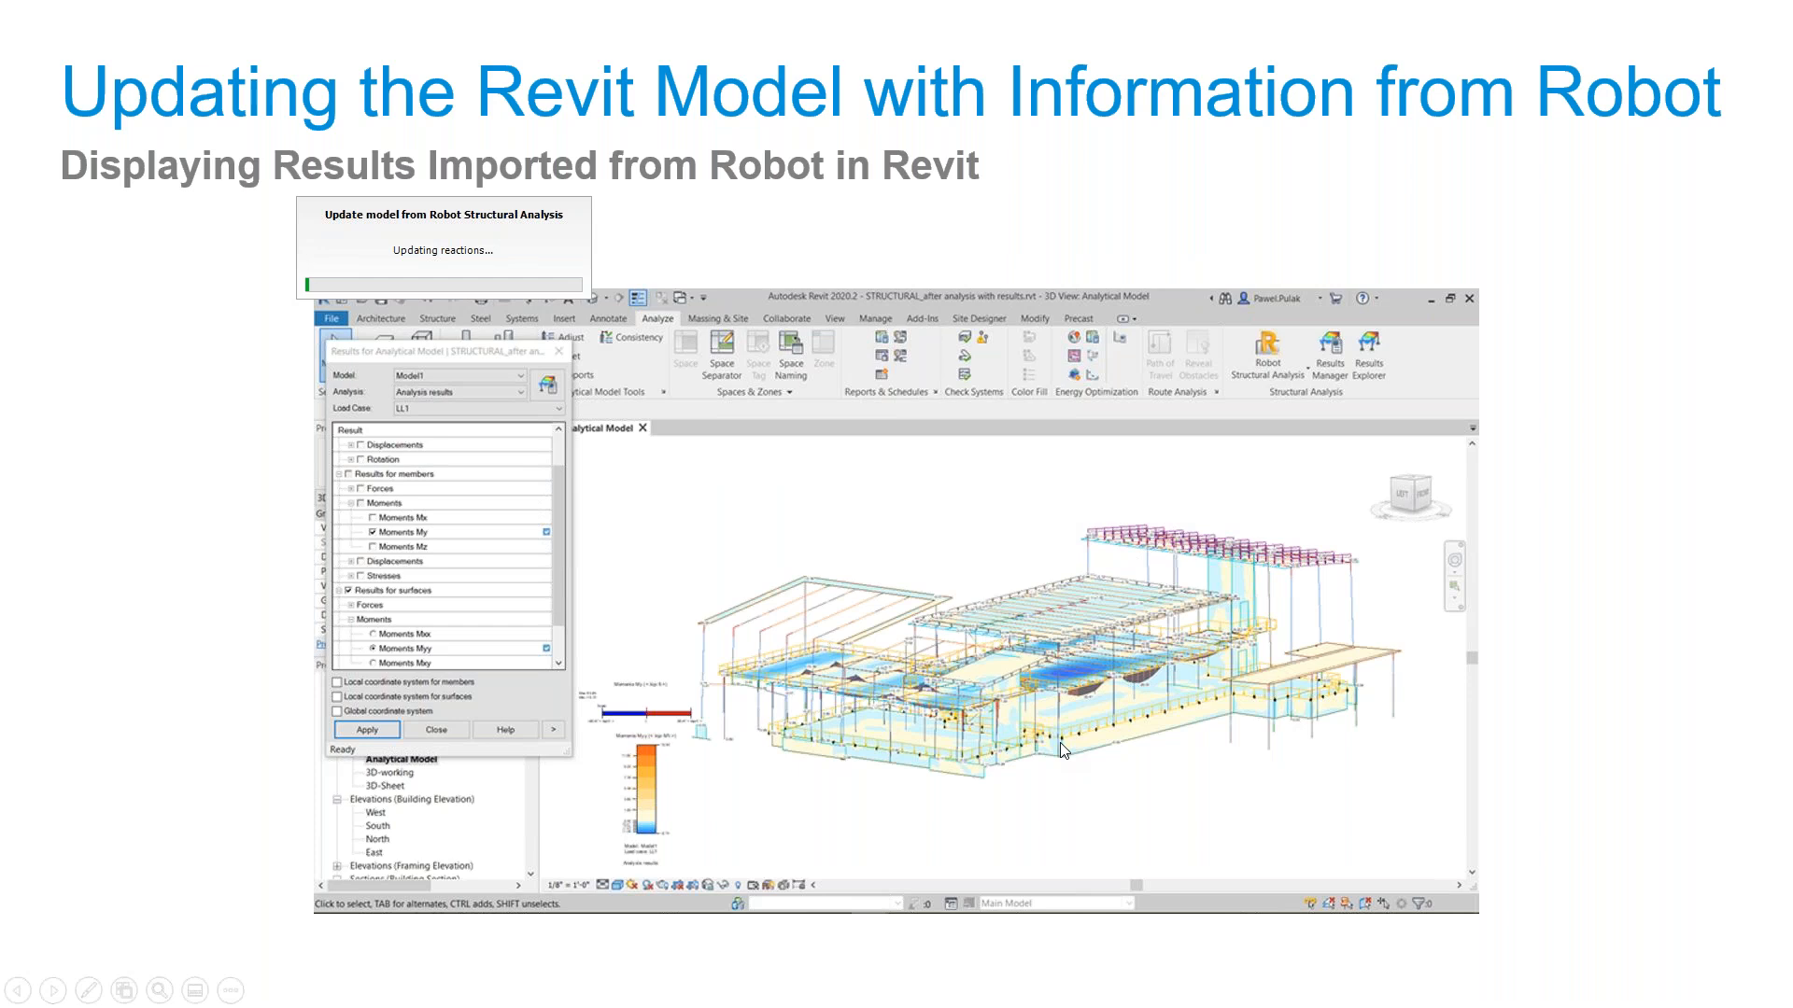
End the slide show, return to Revit and dismiss the Robot integration completion dialog.
key("Escape")
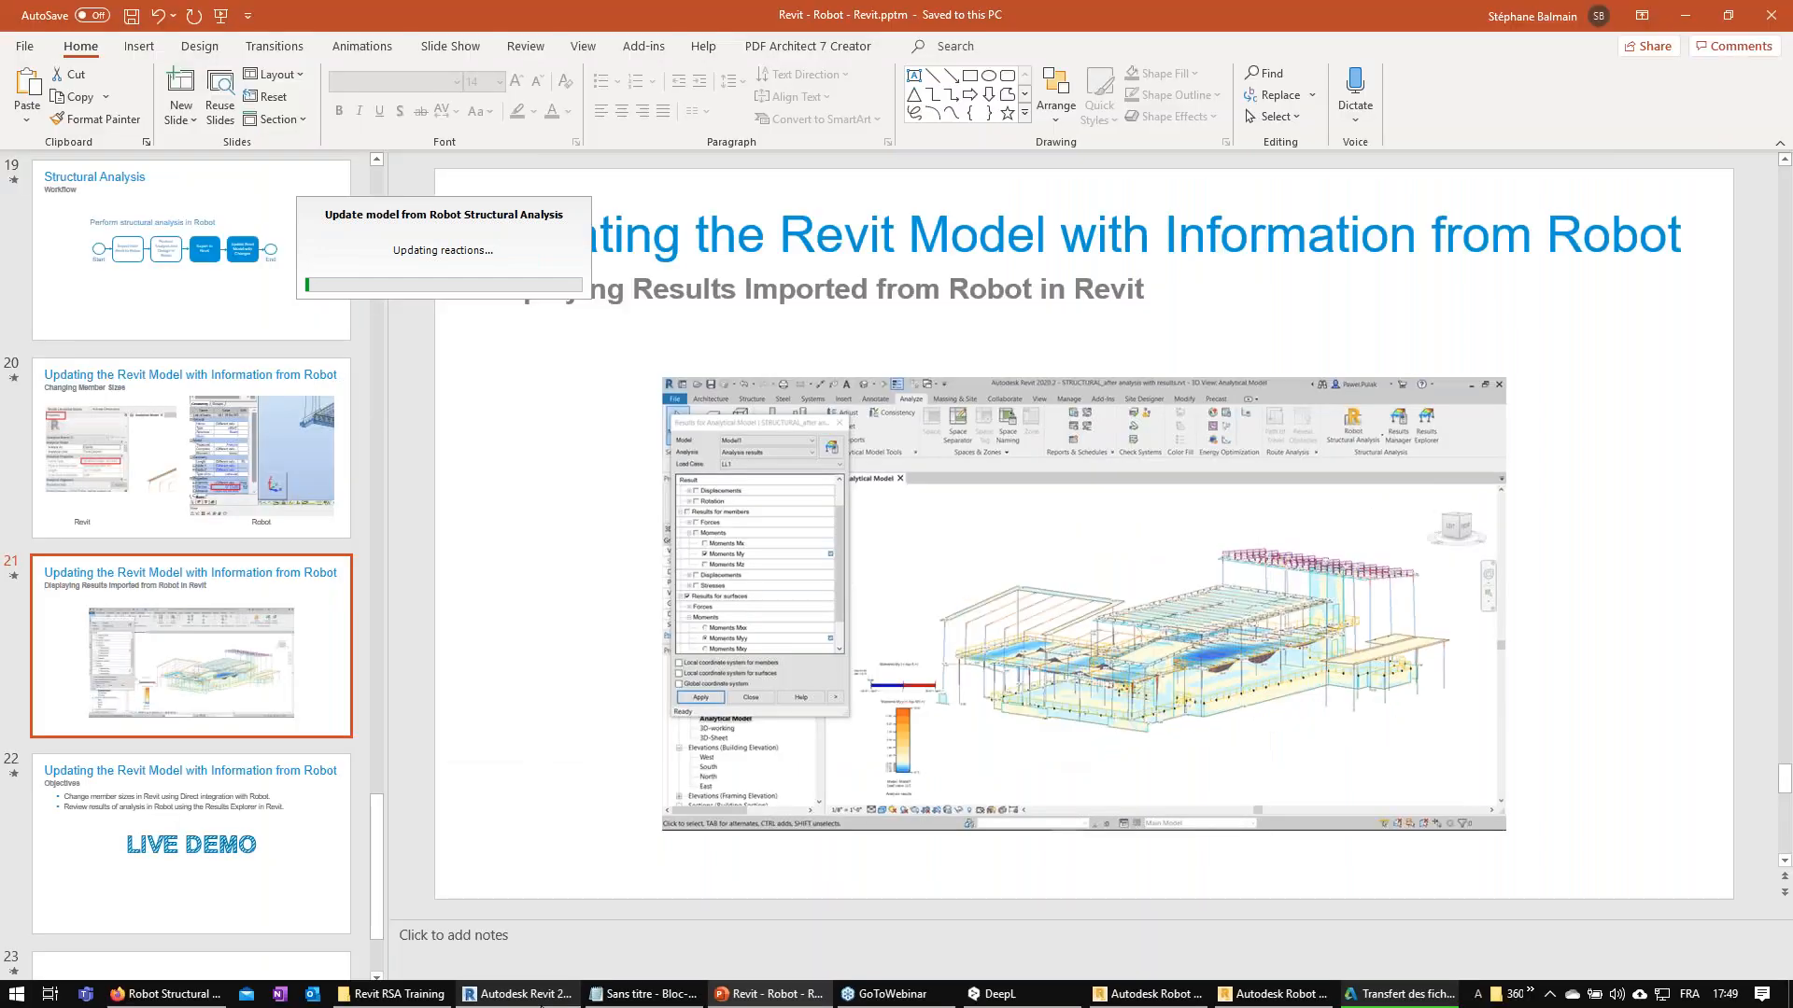
left_click(541, 1002)
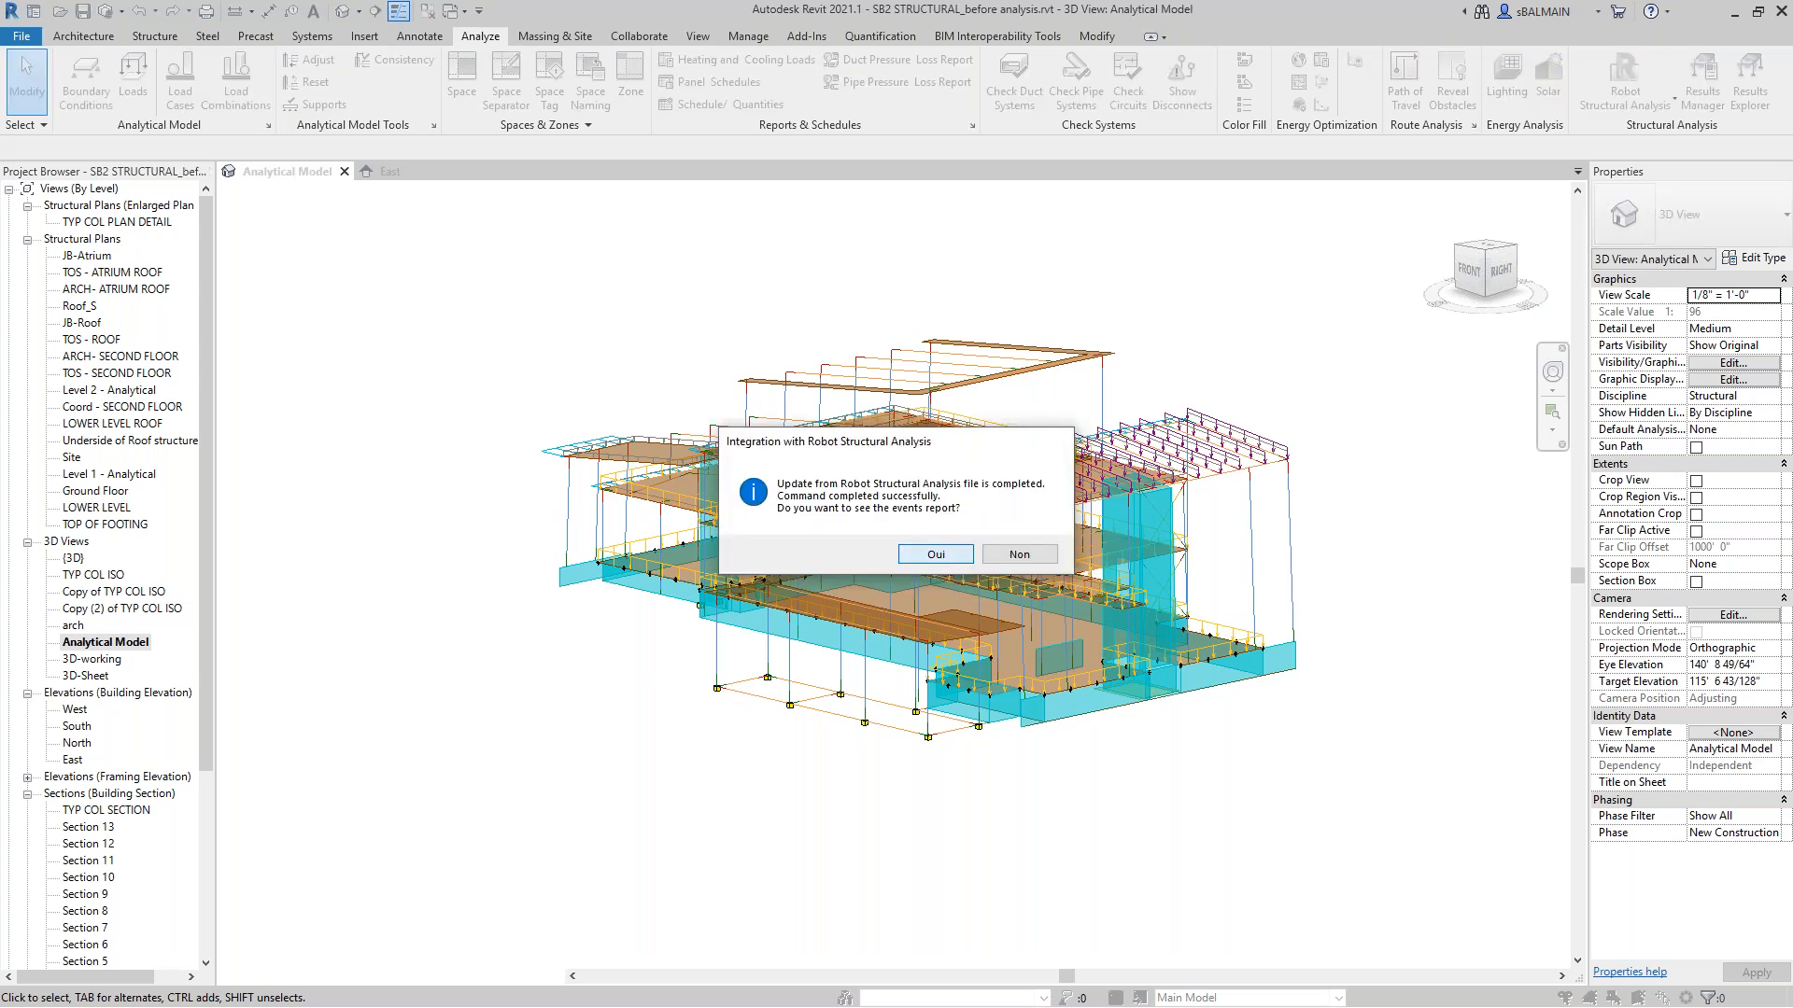
key("Return")
left_click(1118, 661)
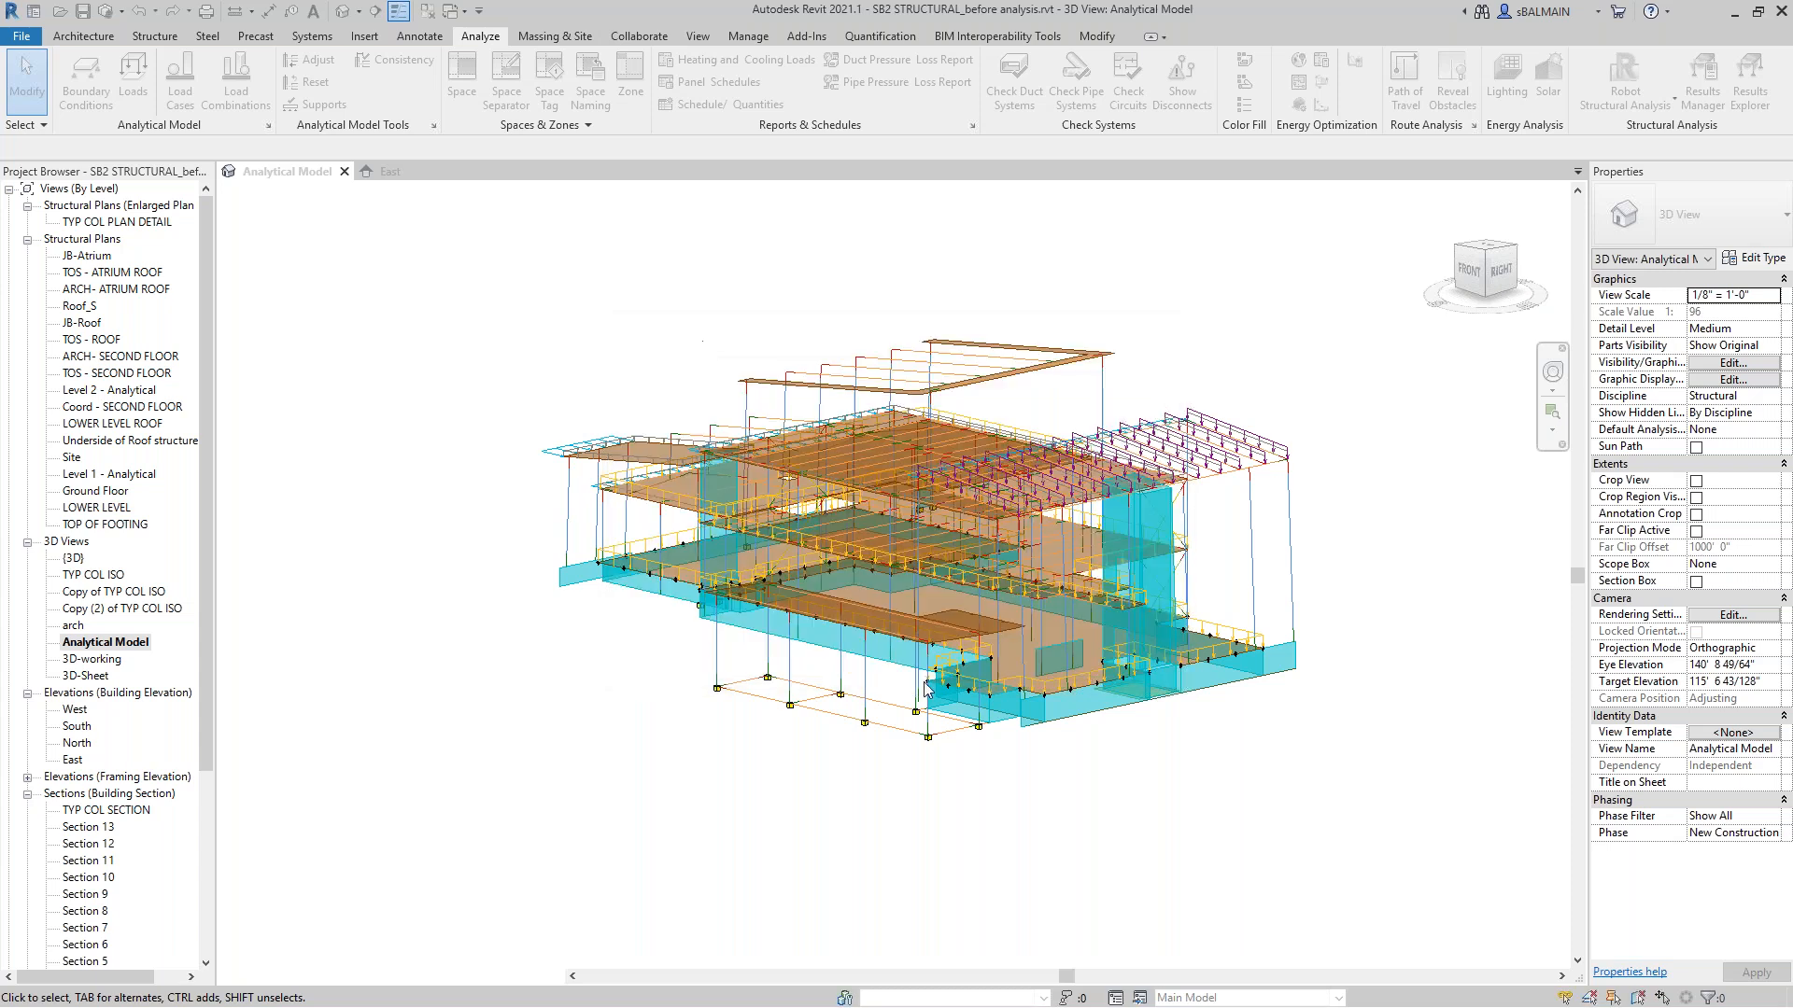
Examine the boundary condition at the corner column base in the analytical model and clear the selection.
scroll(804, 710, "up", 10)
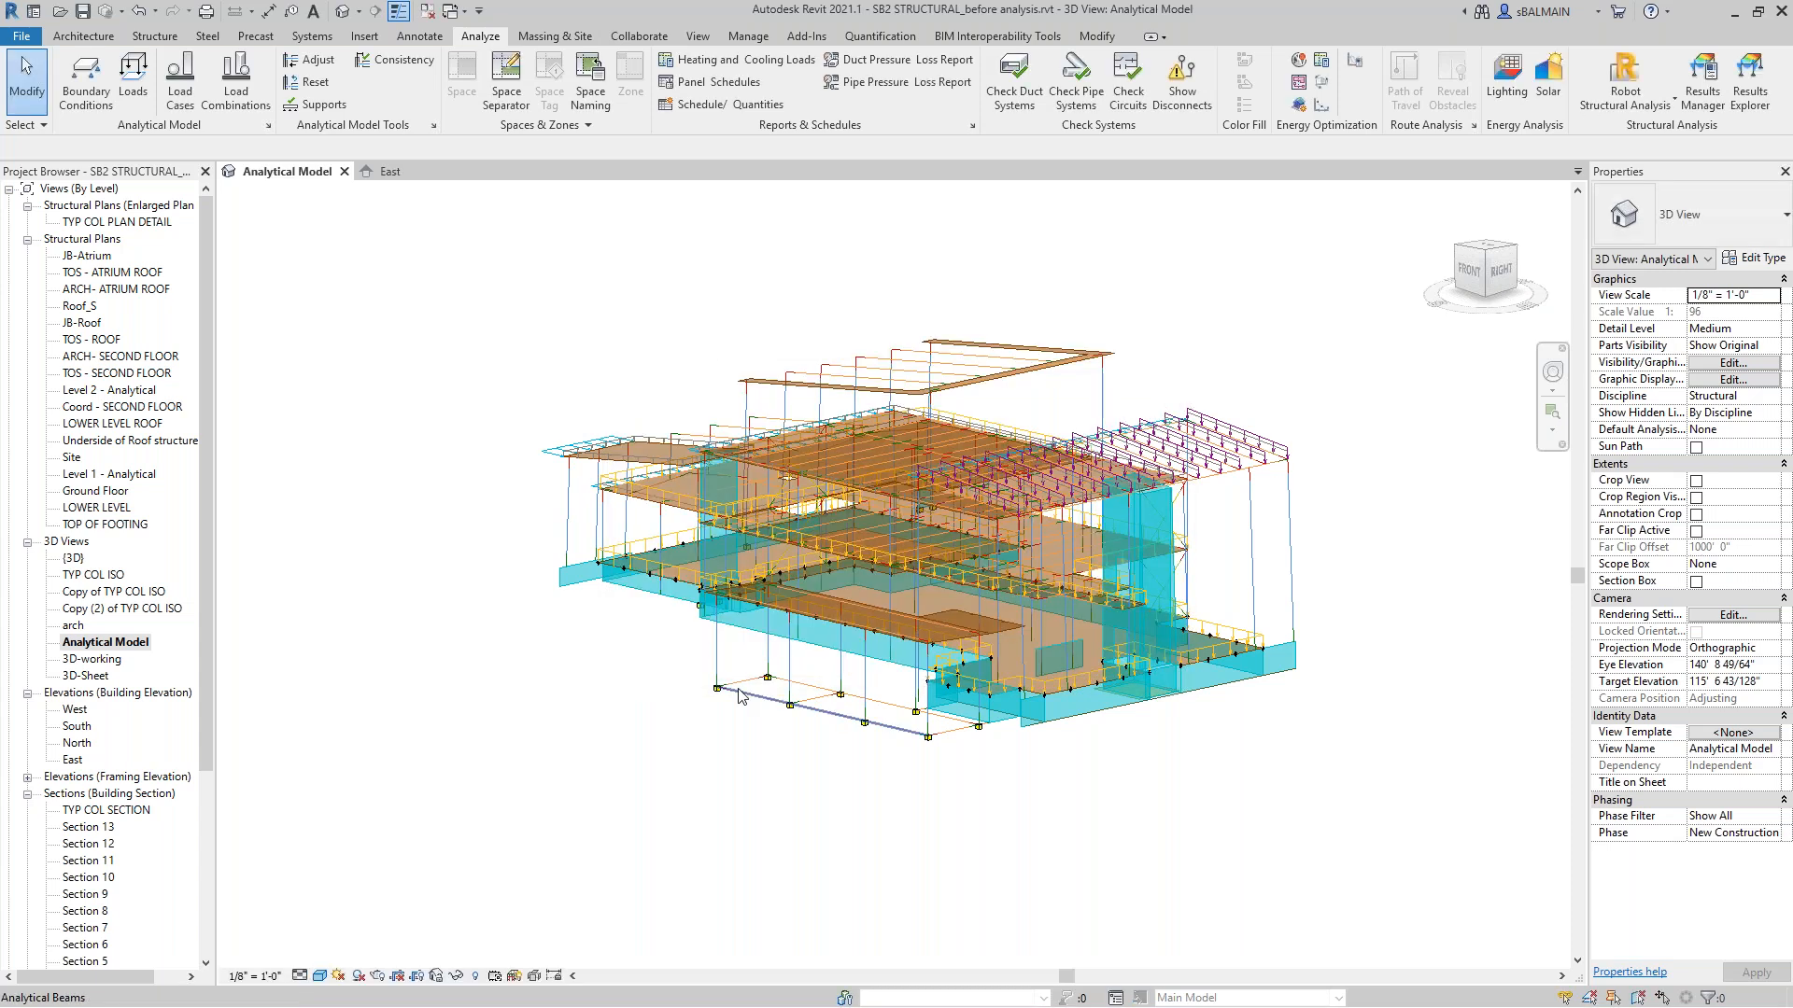
scroll(781, 701, "down", 4)
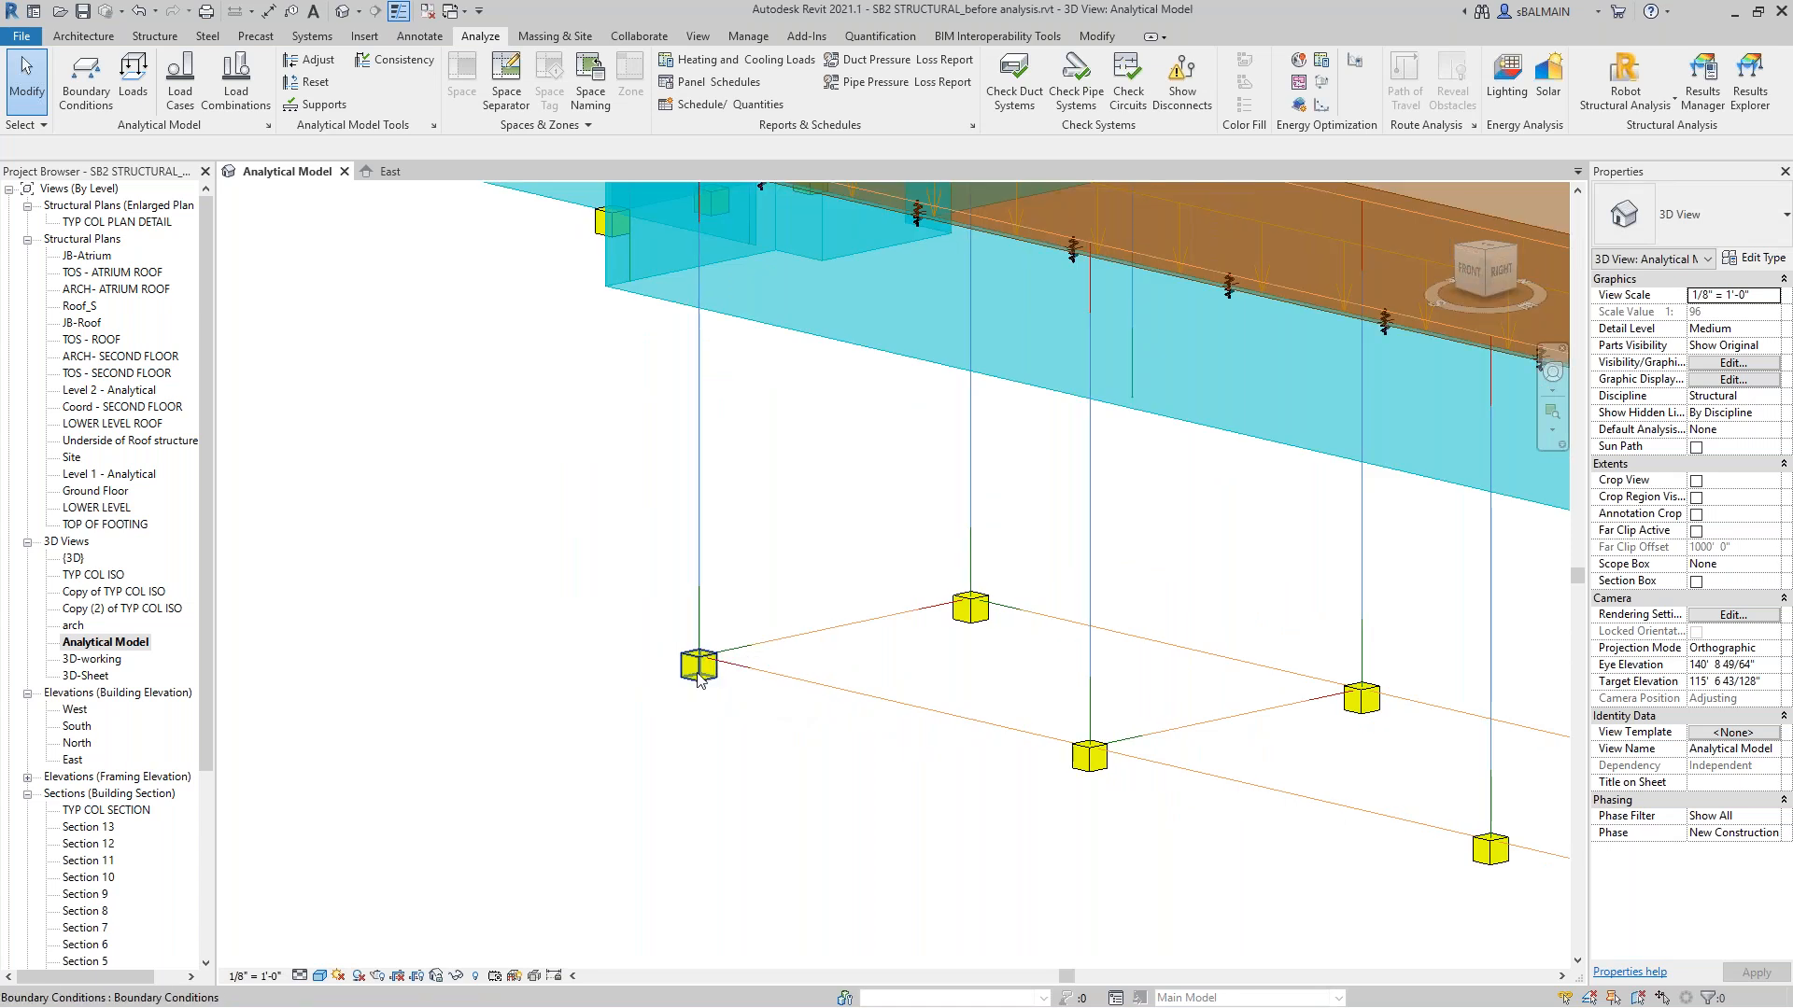
left_click(698, 667)
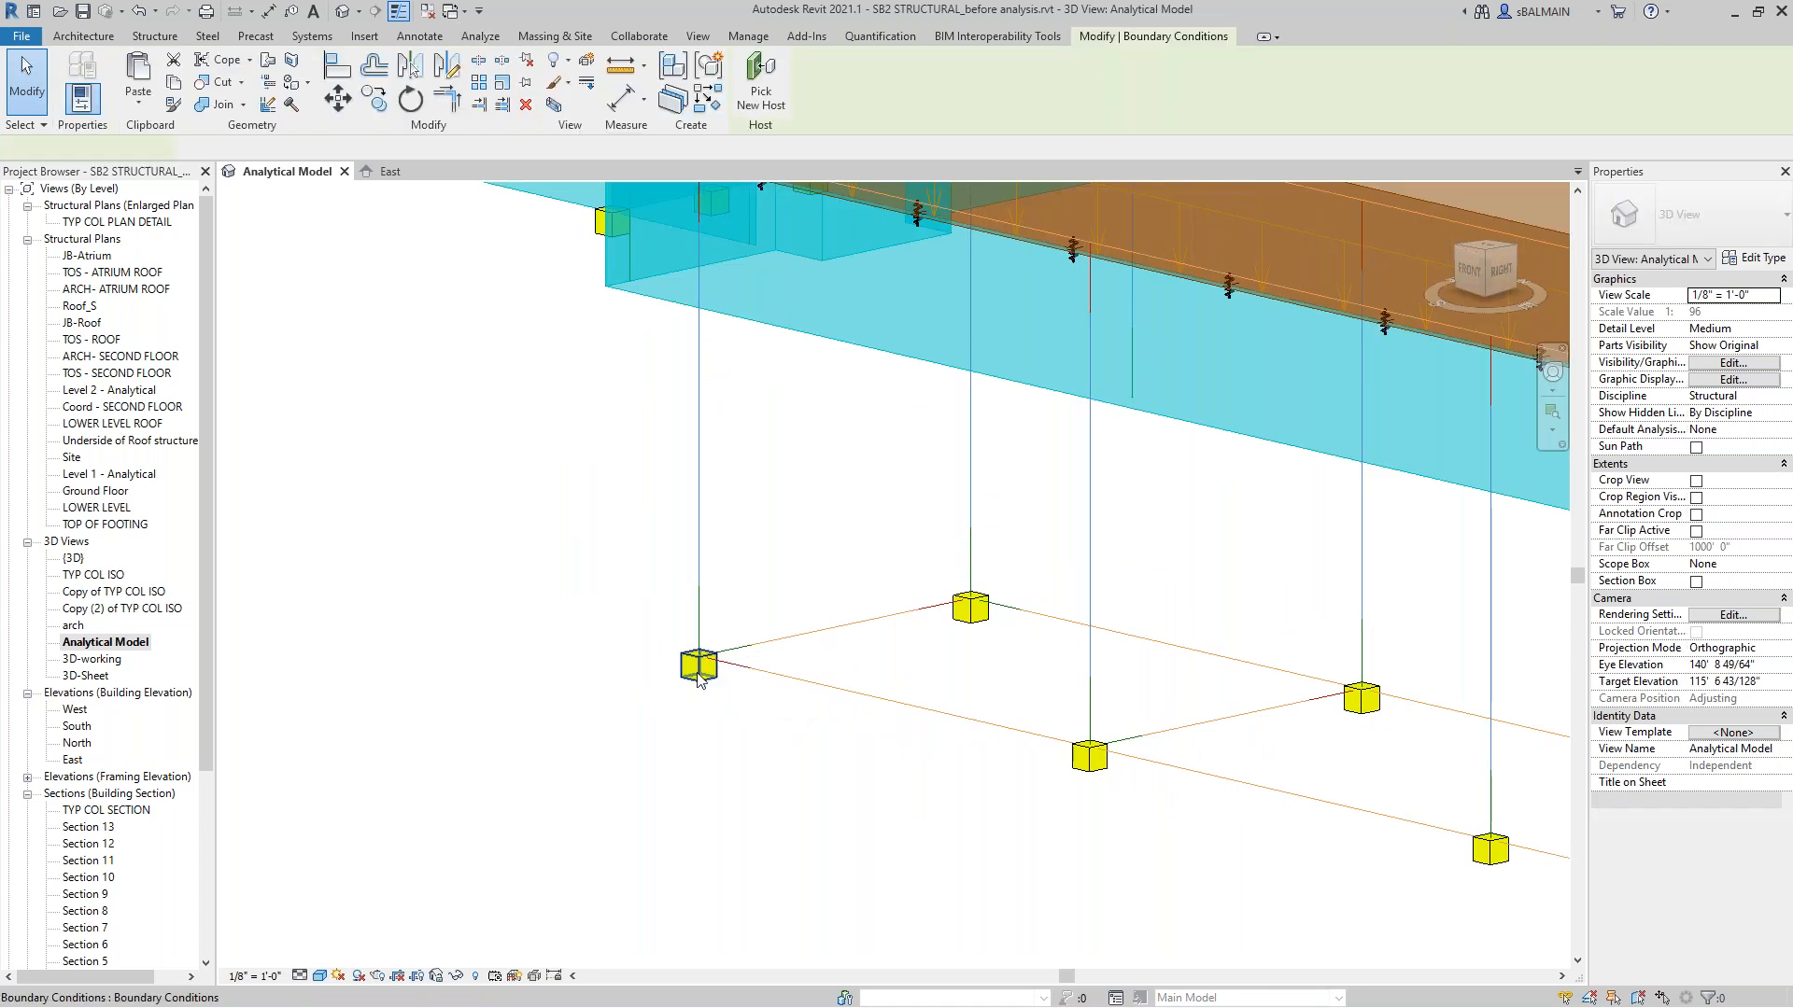
left_click(843, 479)
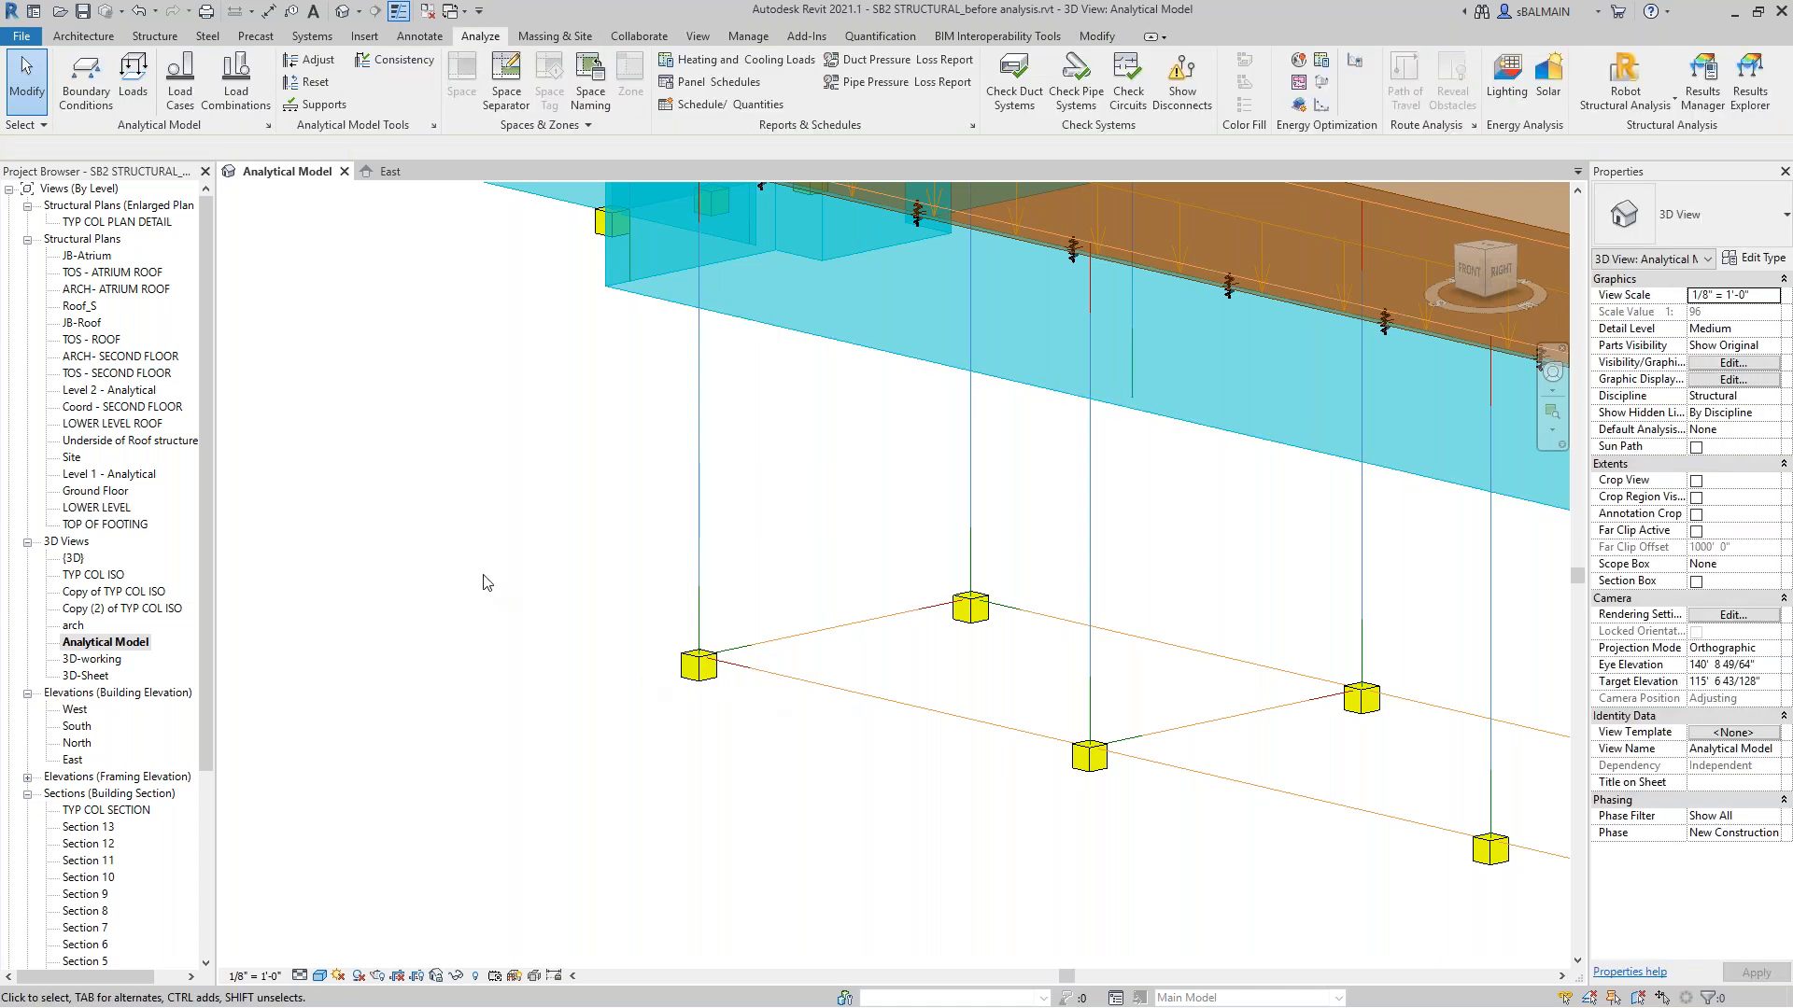
Open the default 3D view and examine the rectangular footing and foundation beams under the corner column.
left_click(86, 675)
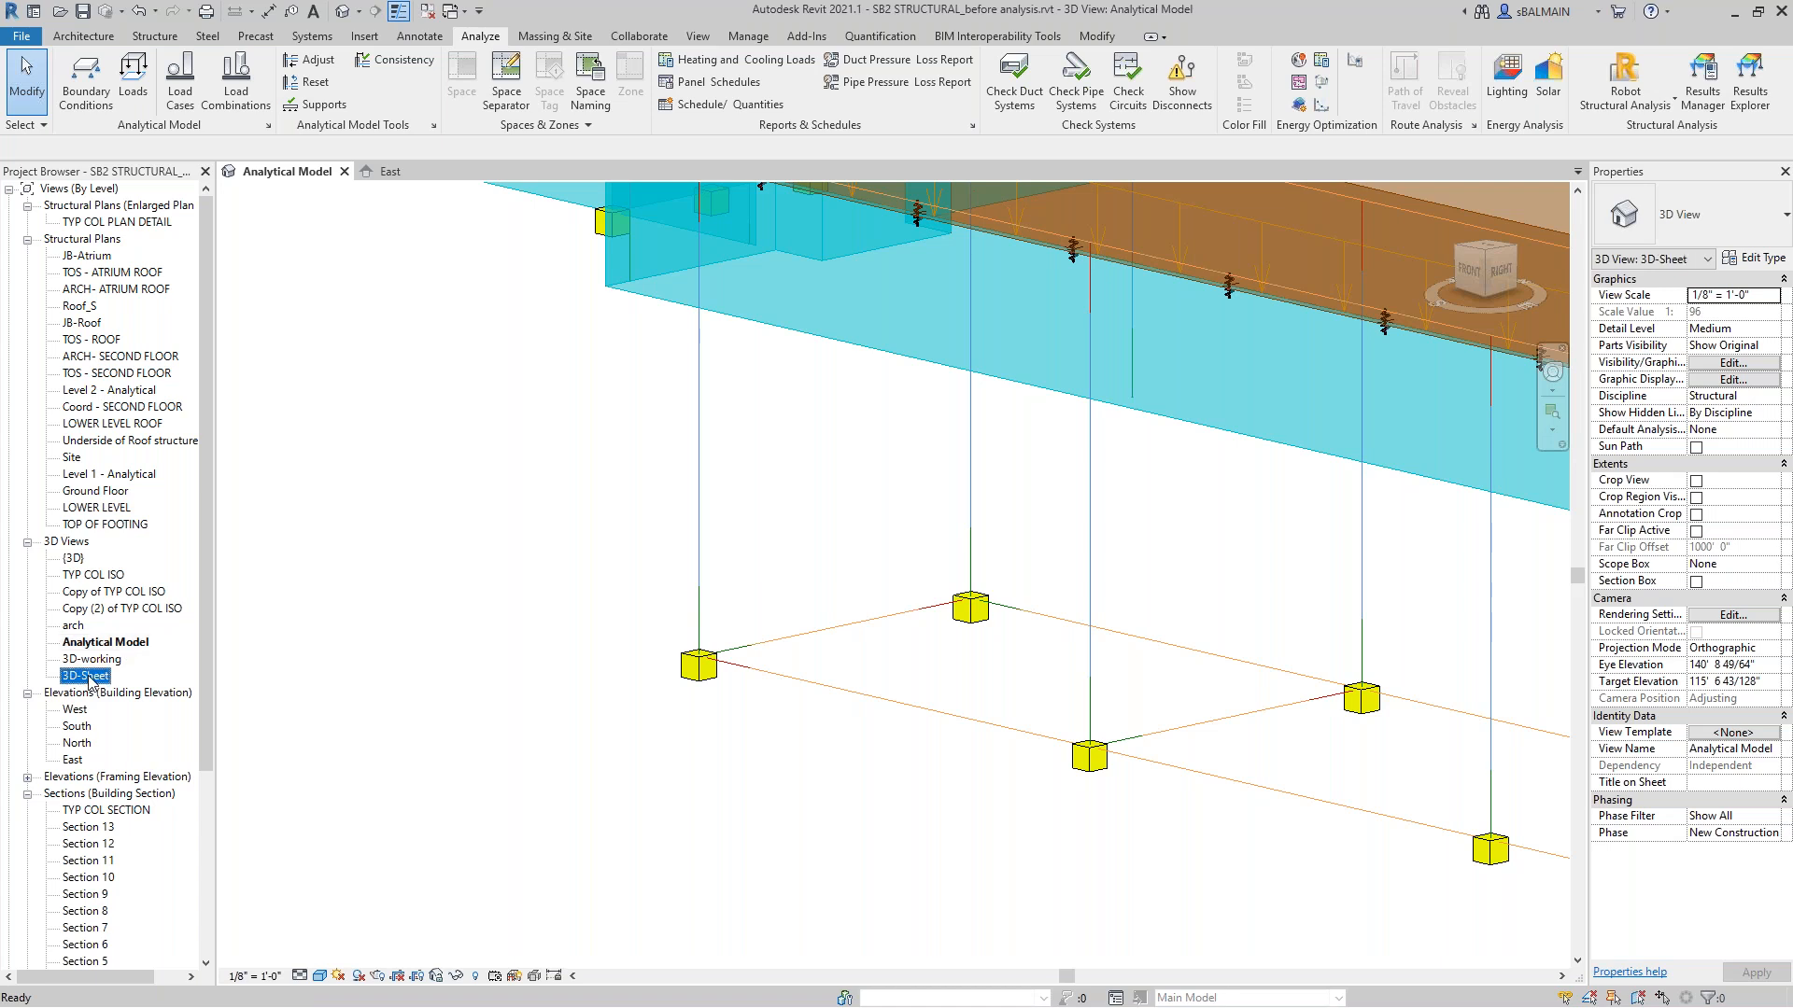
left_click(385, 484)
left_click(343, 12)
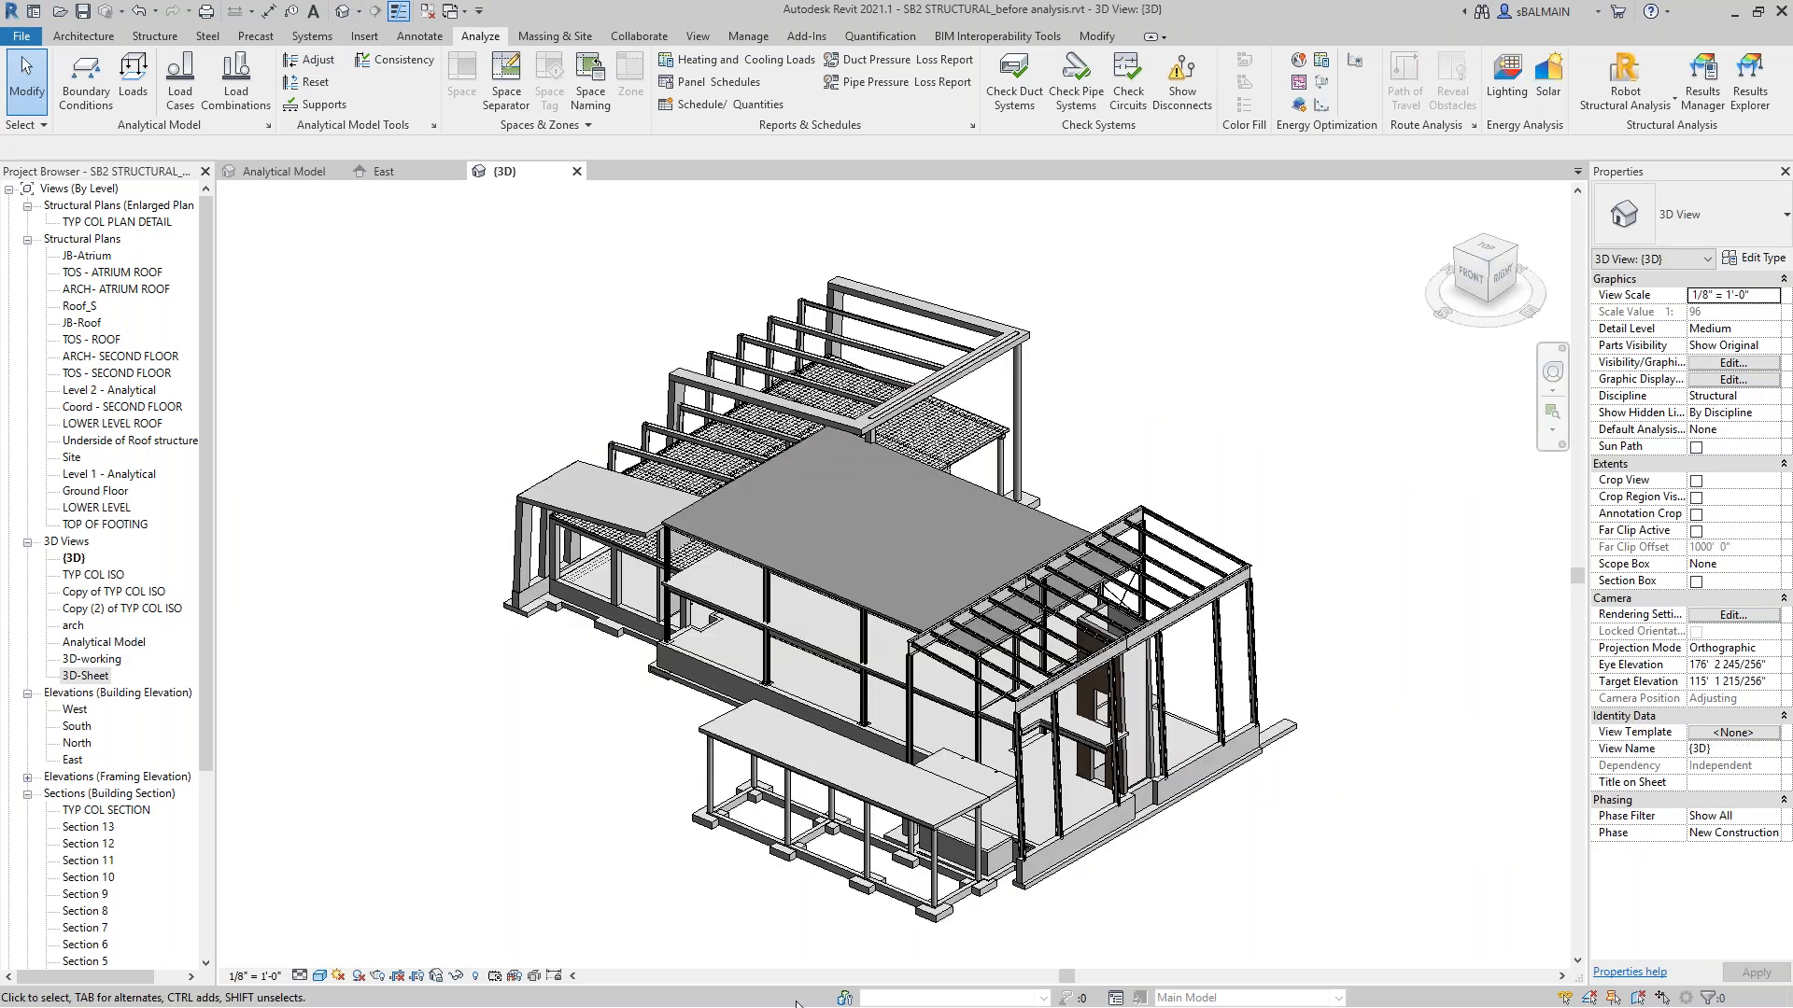
middle_click_drag(847, 871, 836, 864, "shift")
scroll(737, 777, "up", 5)
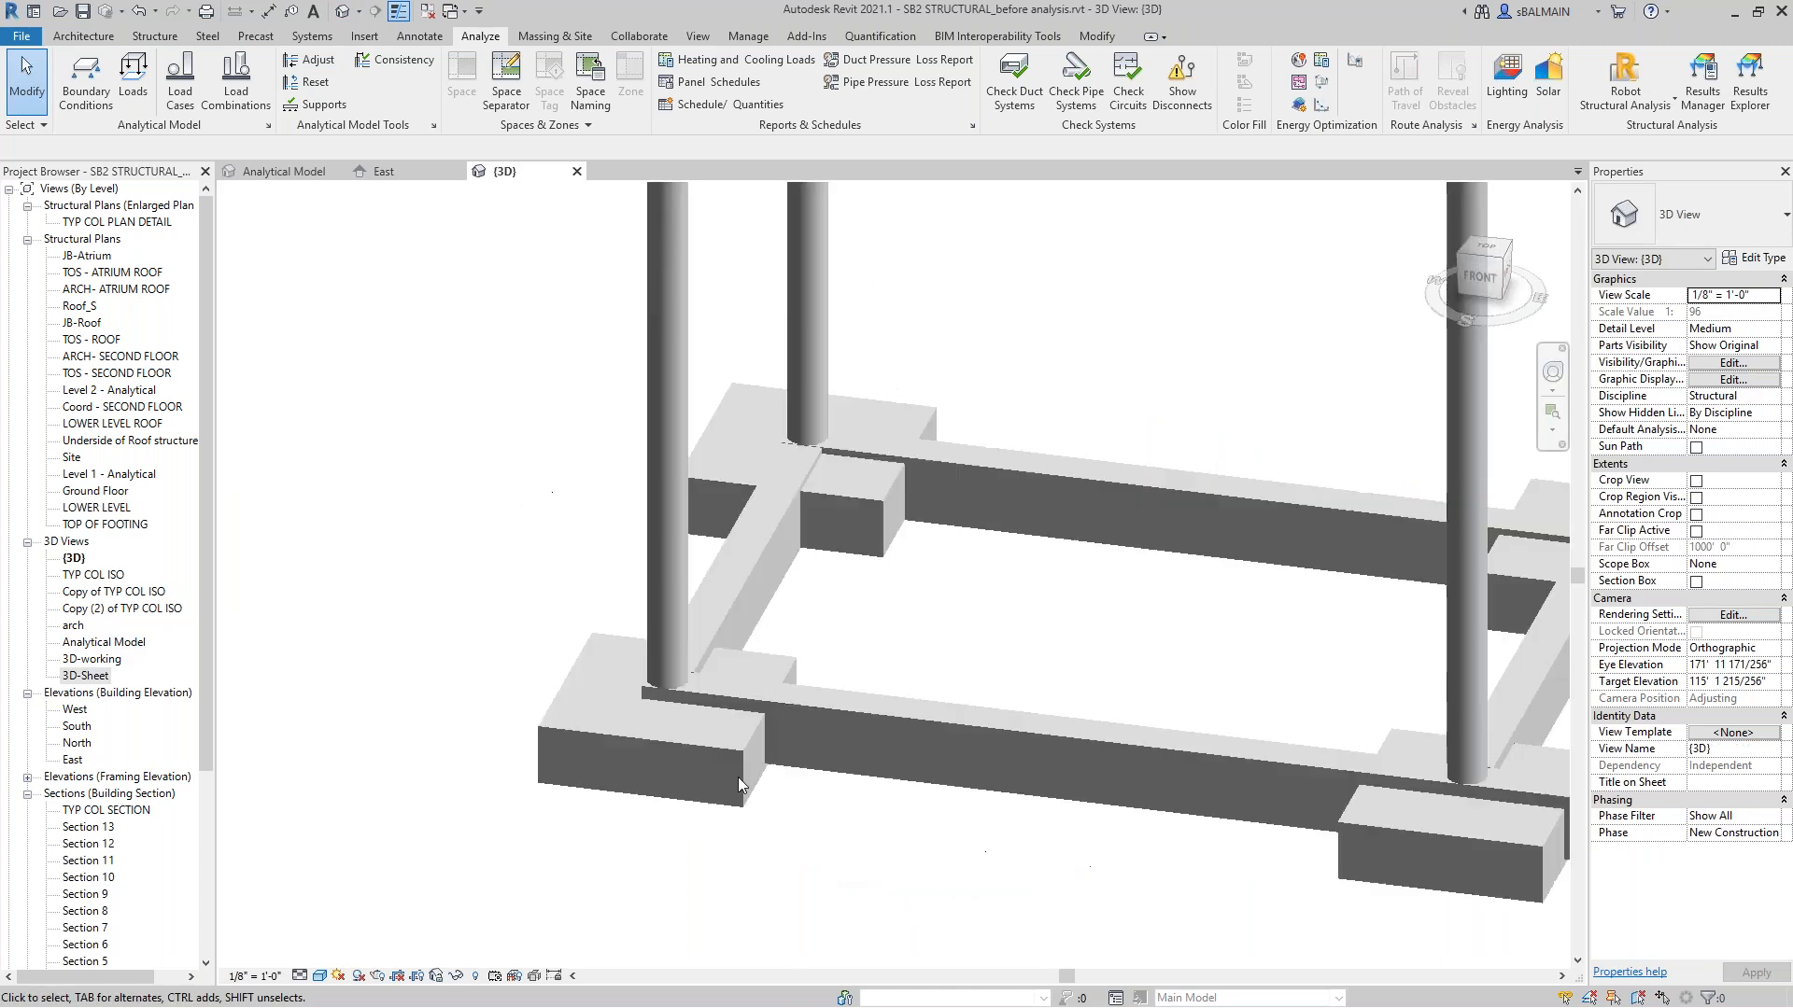
left_click(731, 751)
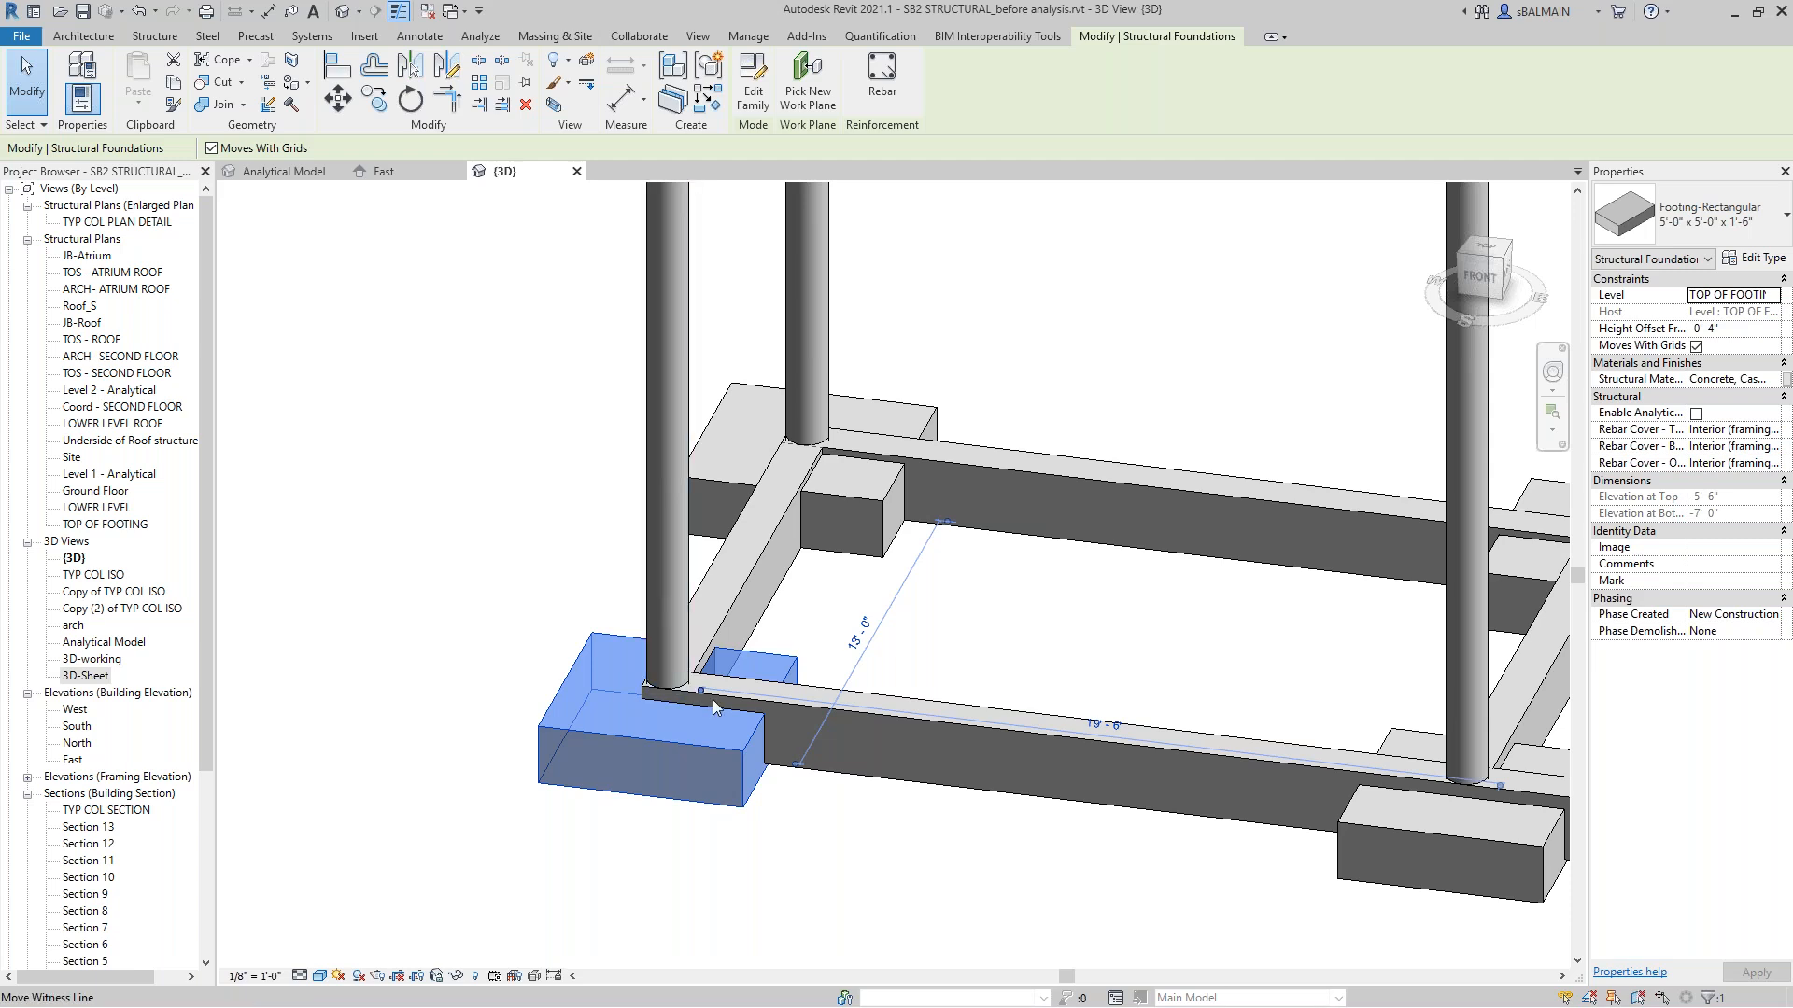
left_click(851, 850)
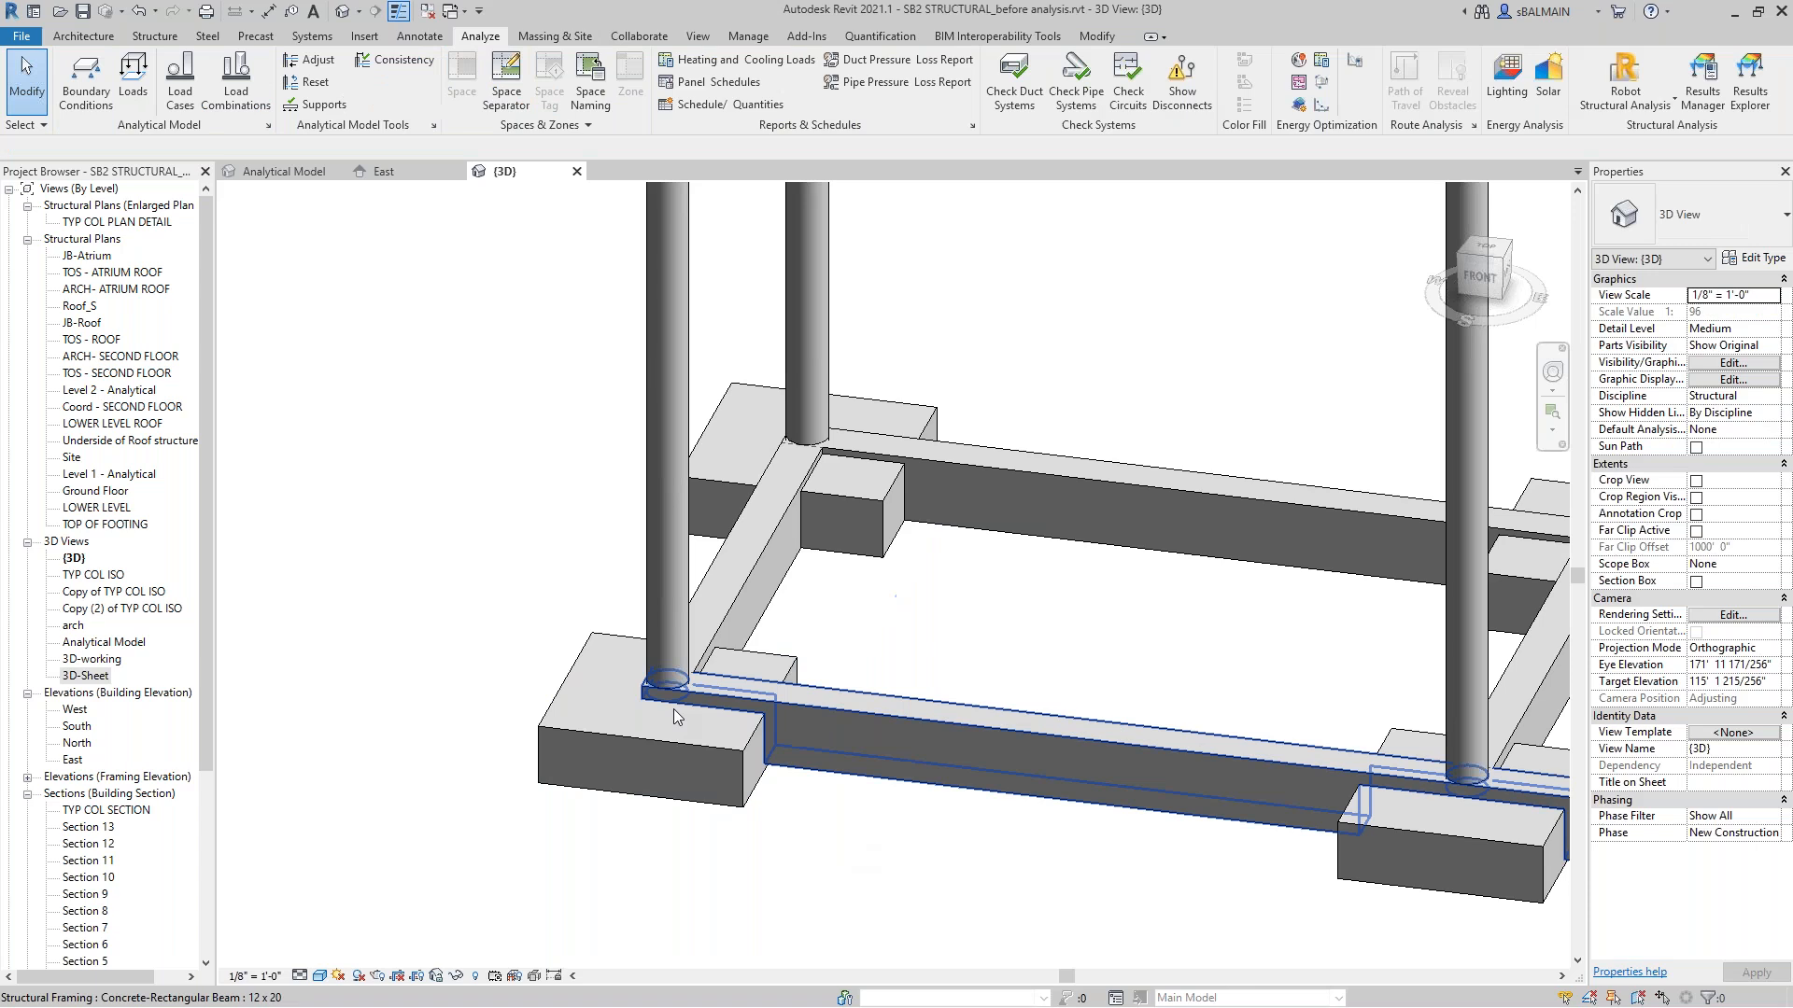
scroll(1004, 473, "down", 3)
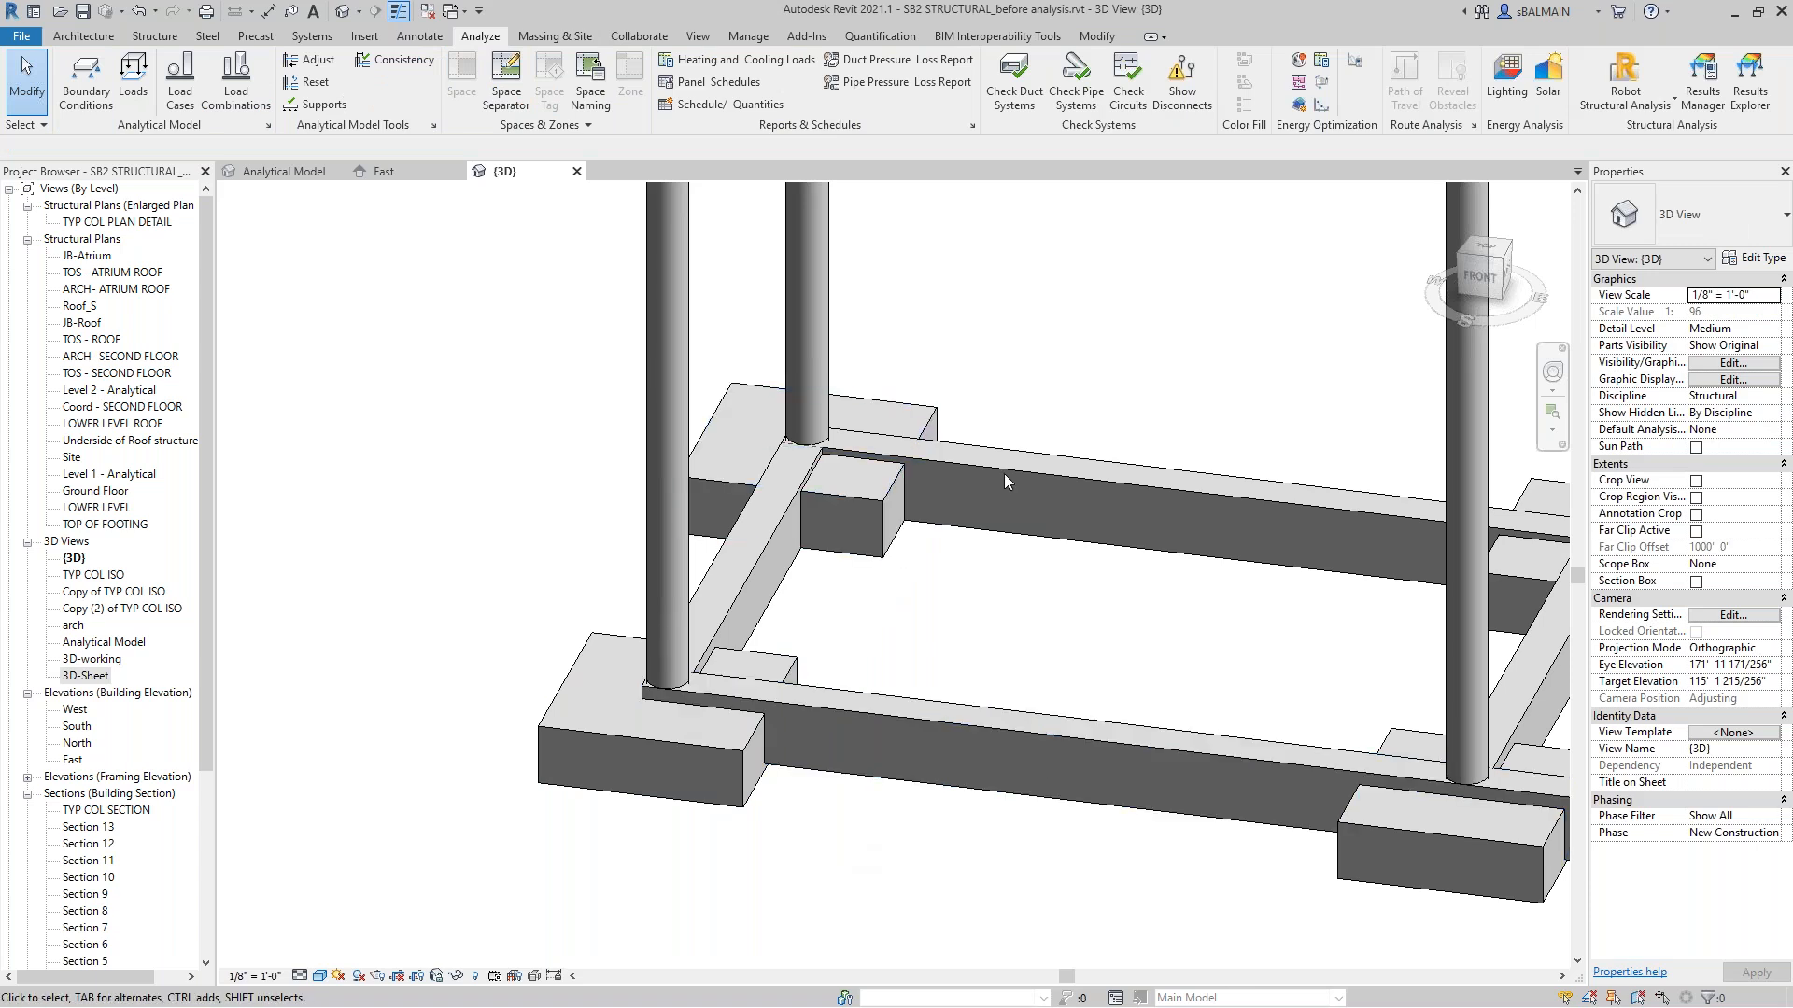
Look over the canopy foundations in the default 3D view and reopen the Analytical Model view showing the whole building.
middle_click_drag(1004, 474, 834, 575)
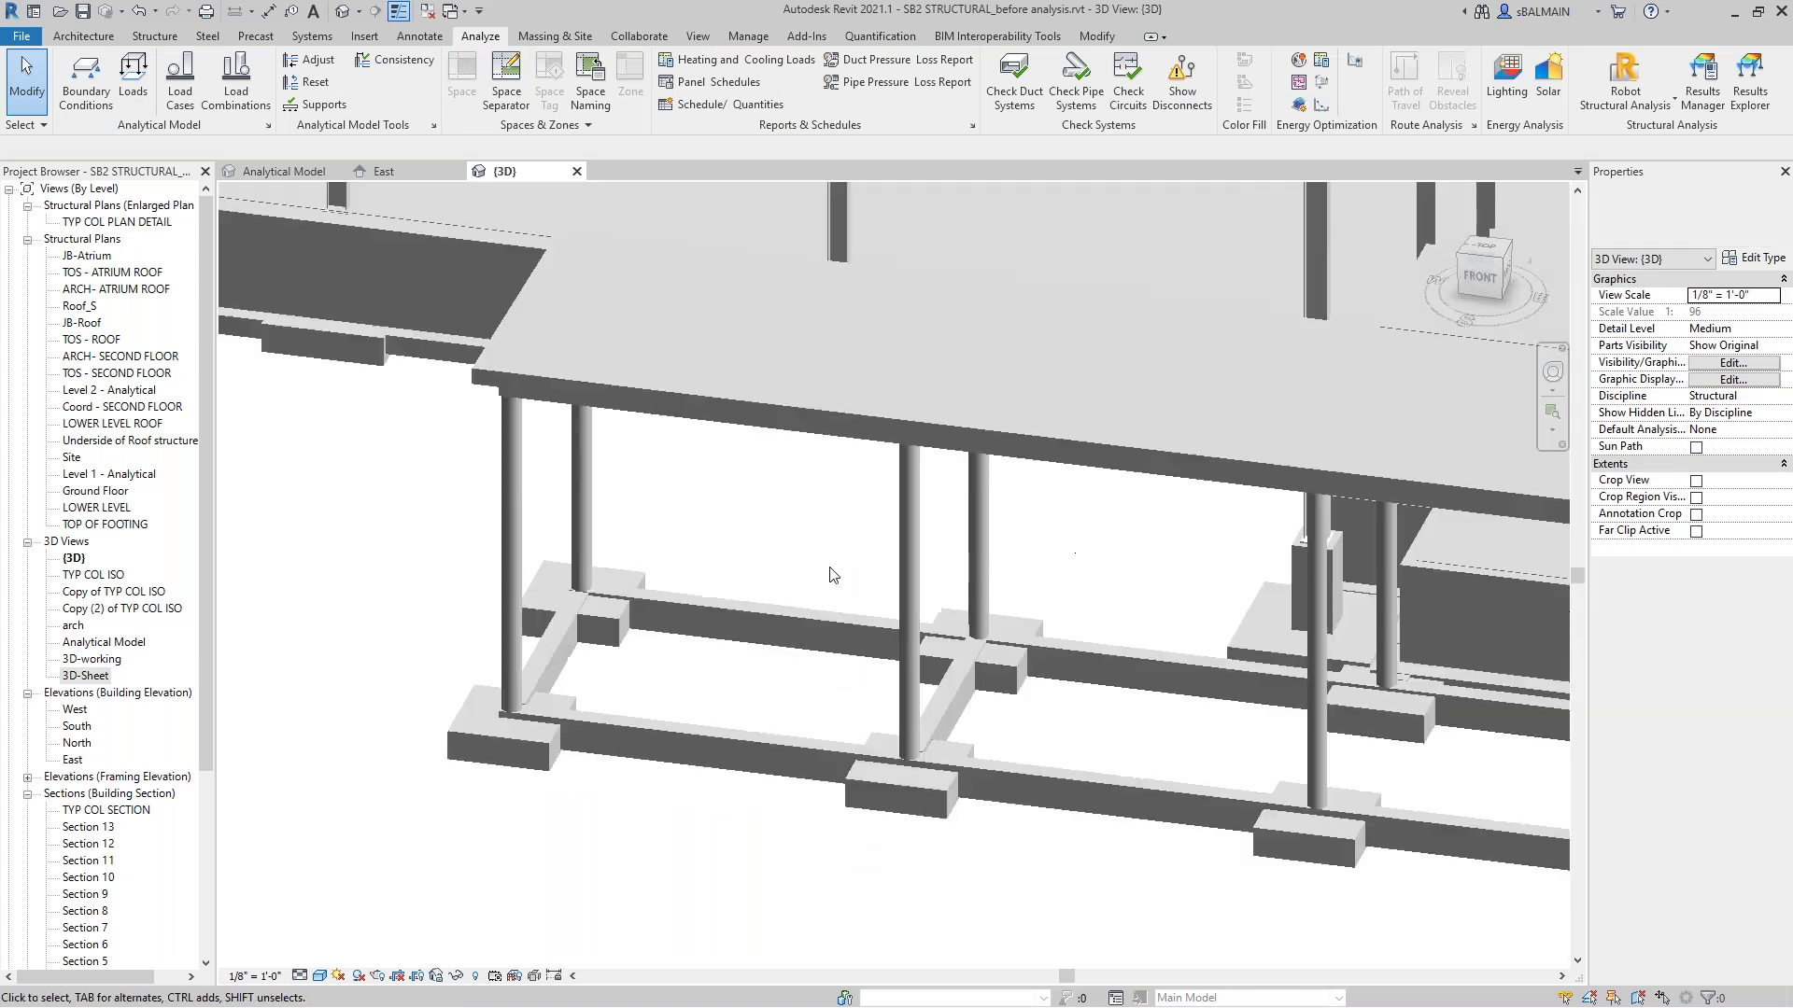
scroll(834, 575, "down", 5)
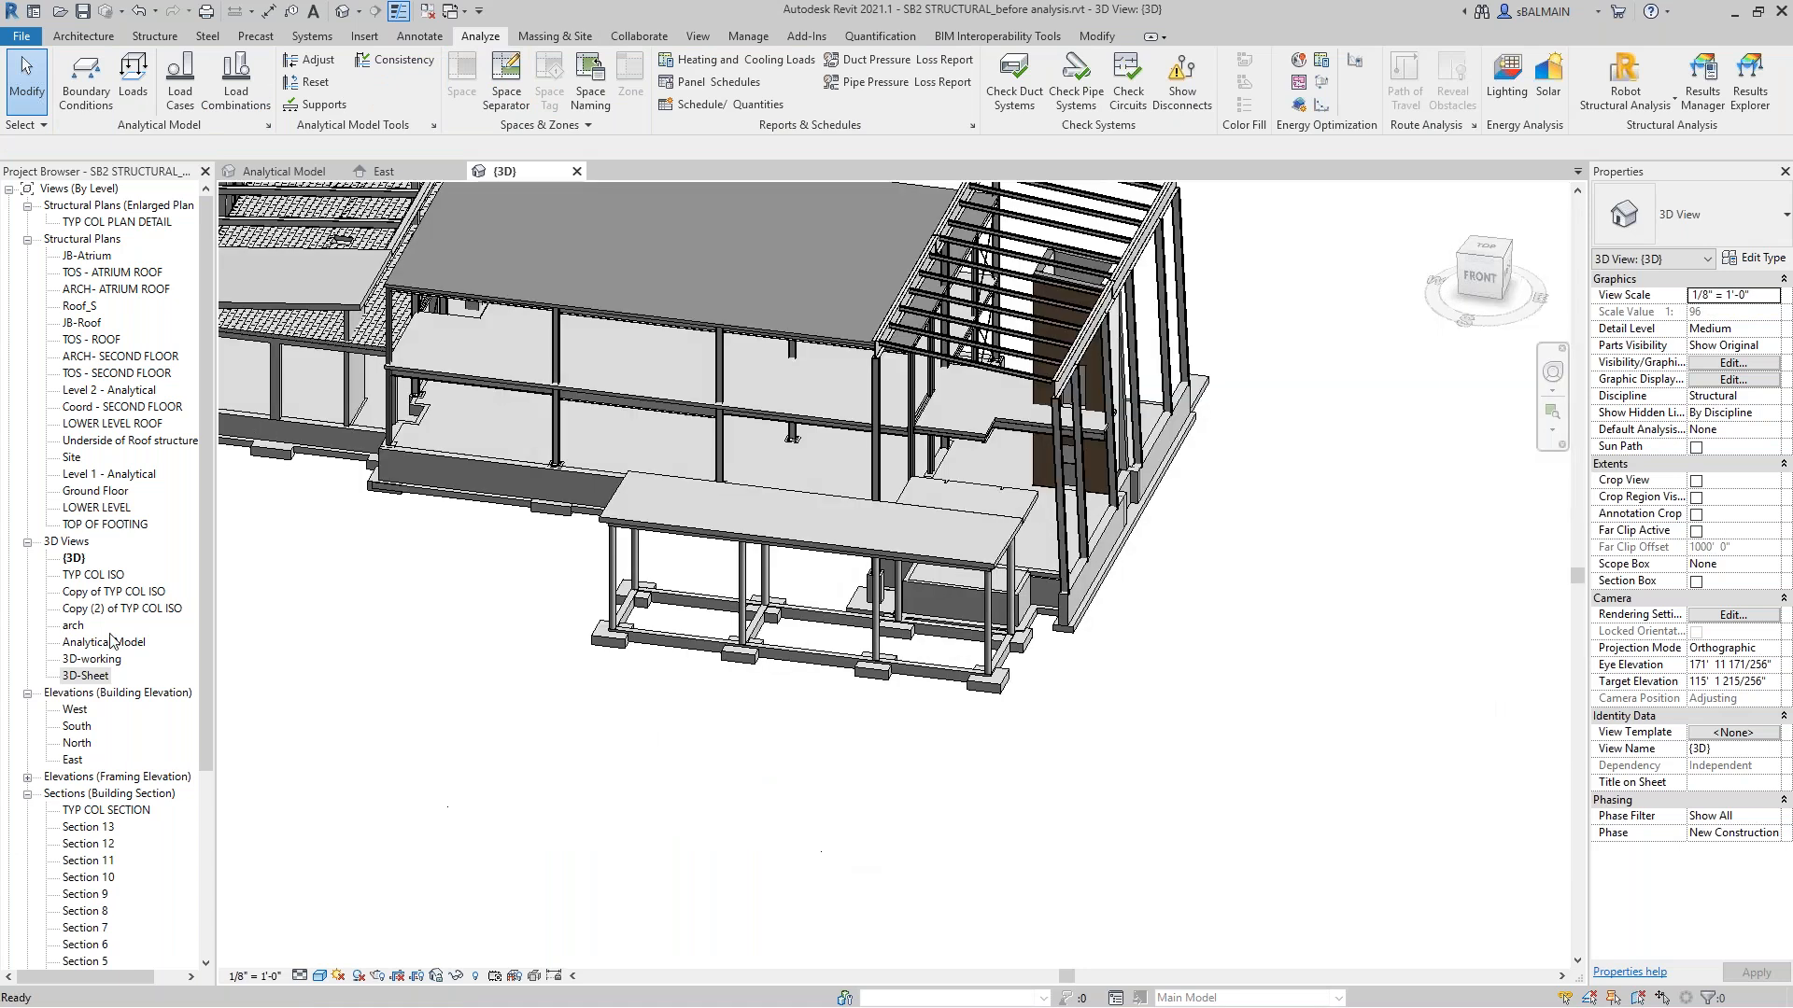
left_click(105, 642)
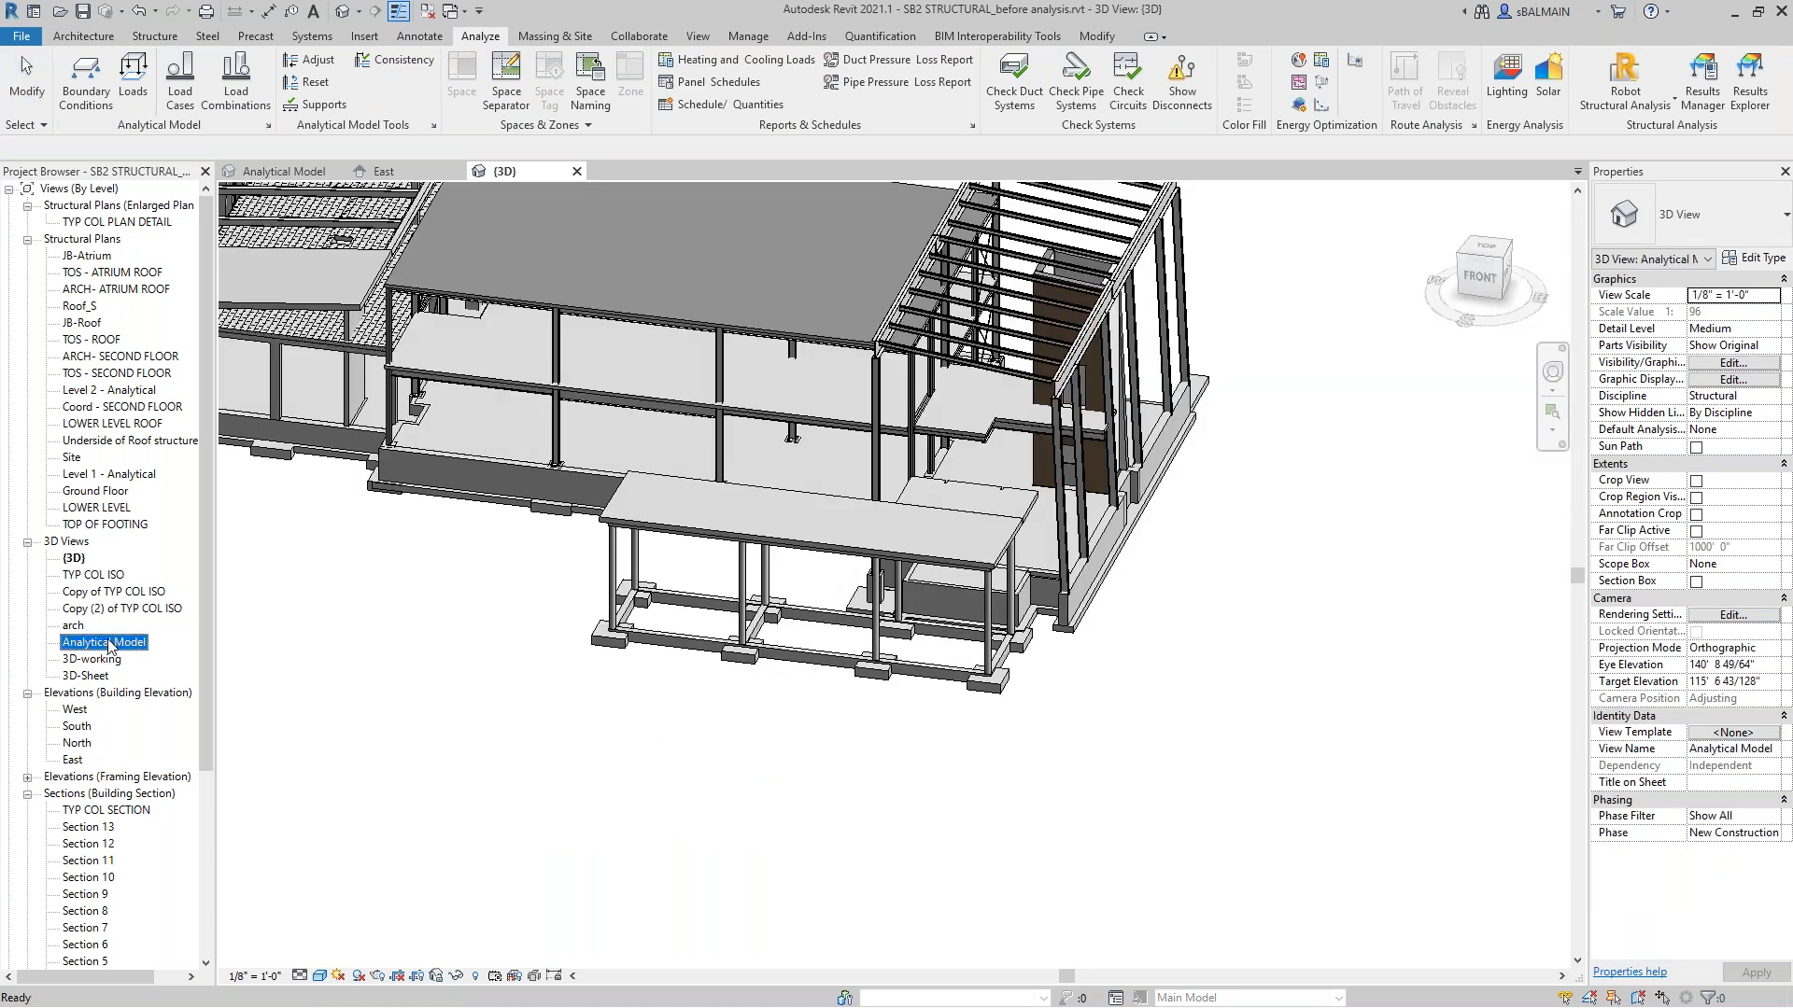
double_click(105, 643)
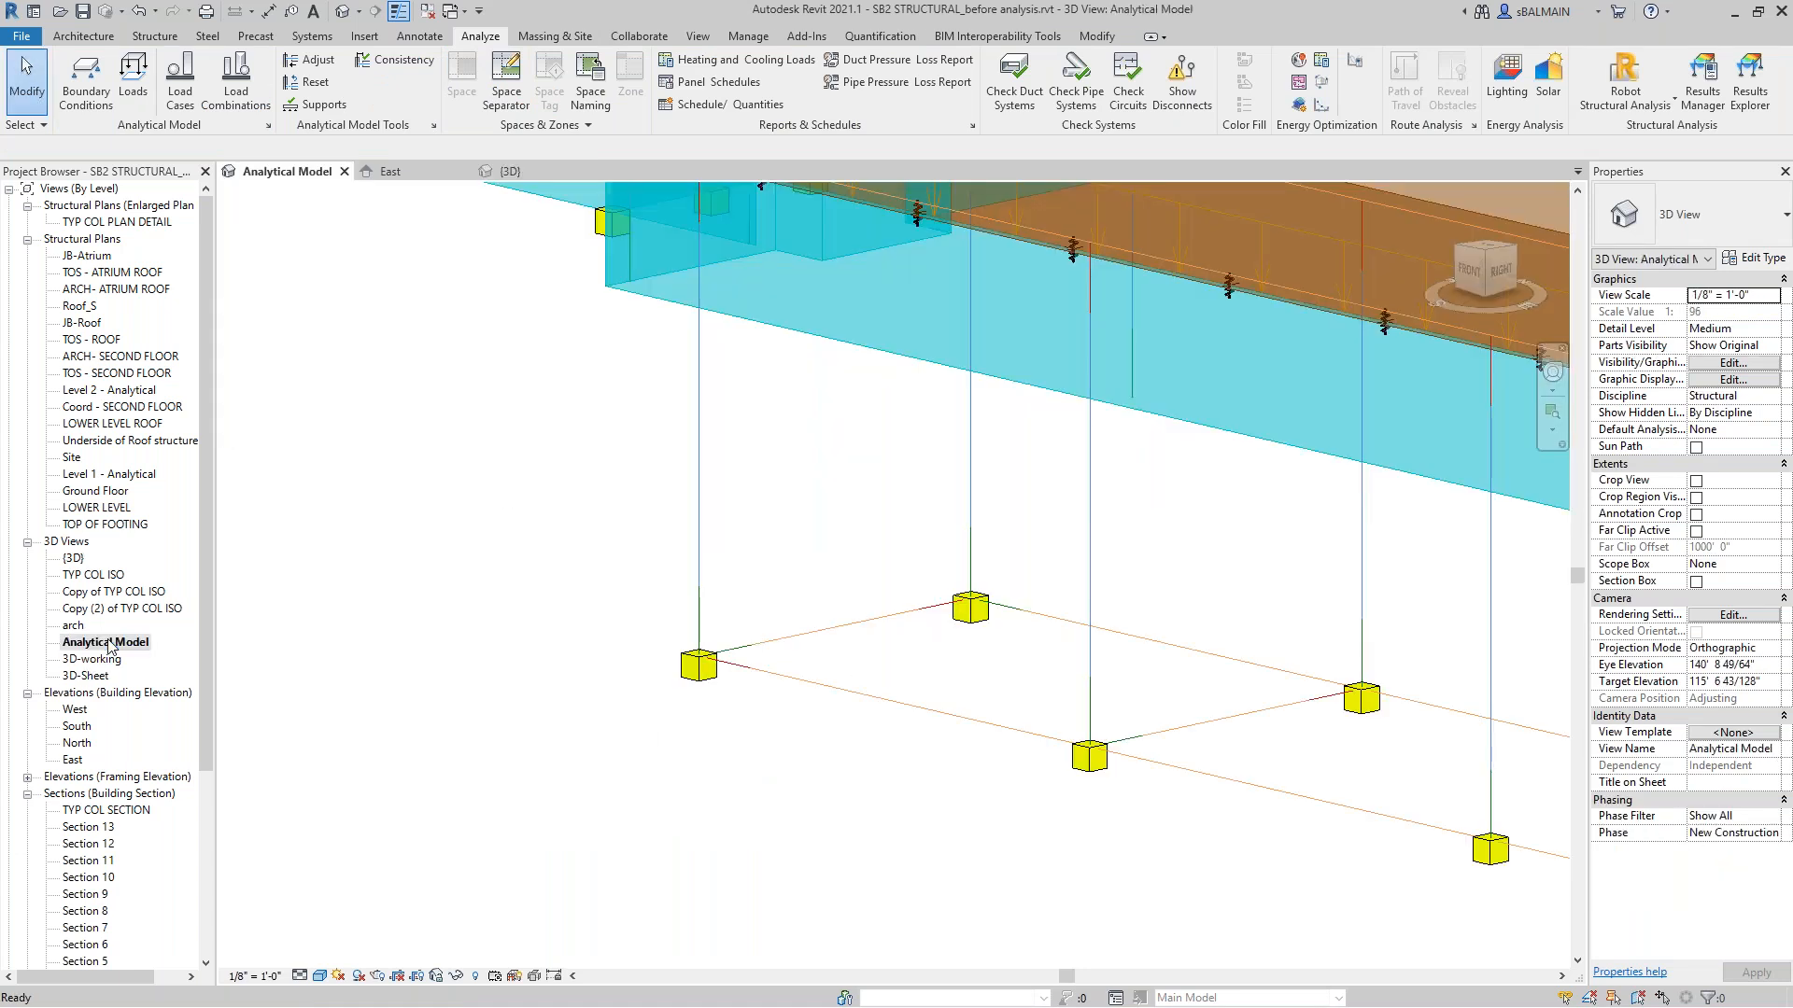
scroll(585, 518, "down", 3)
middle_click_drag(581, 518, 998, 723)
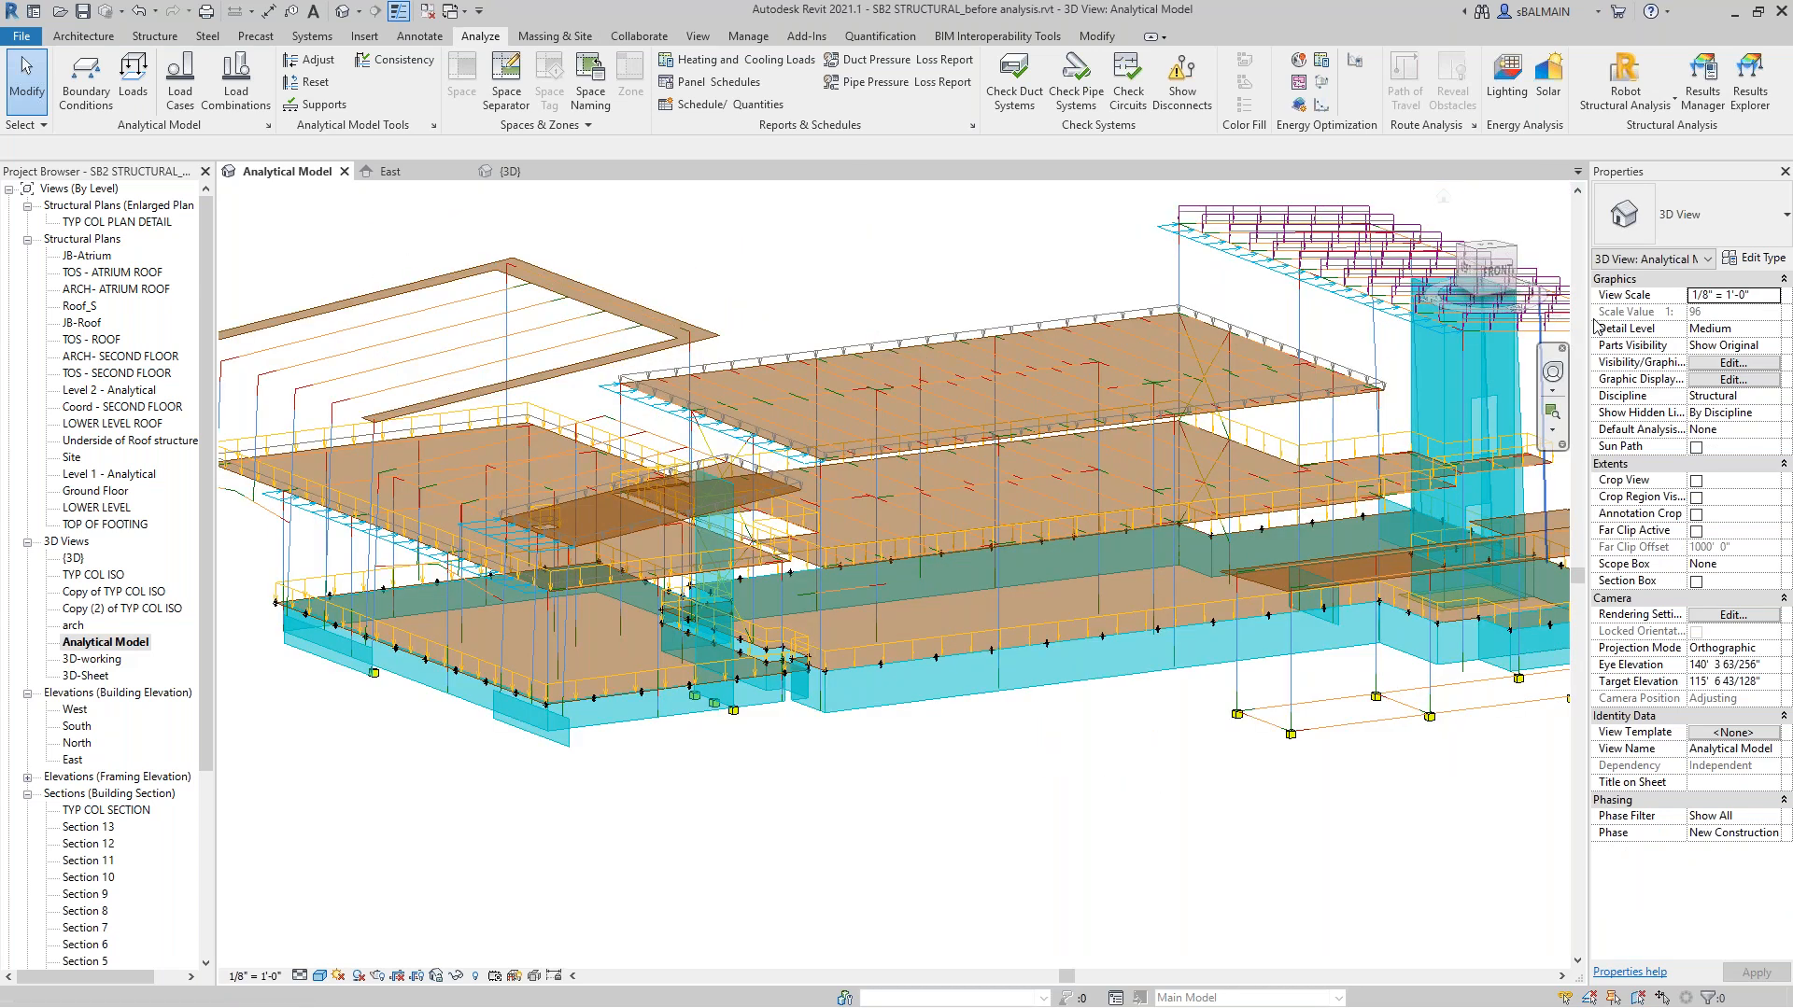
Review the stored result packages and display the Area AXX Top required reinforcement on the analytical surfaces.
left_click(1703, 96)
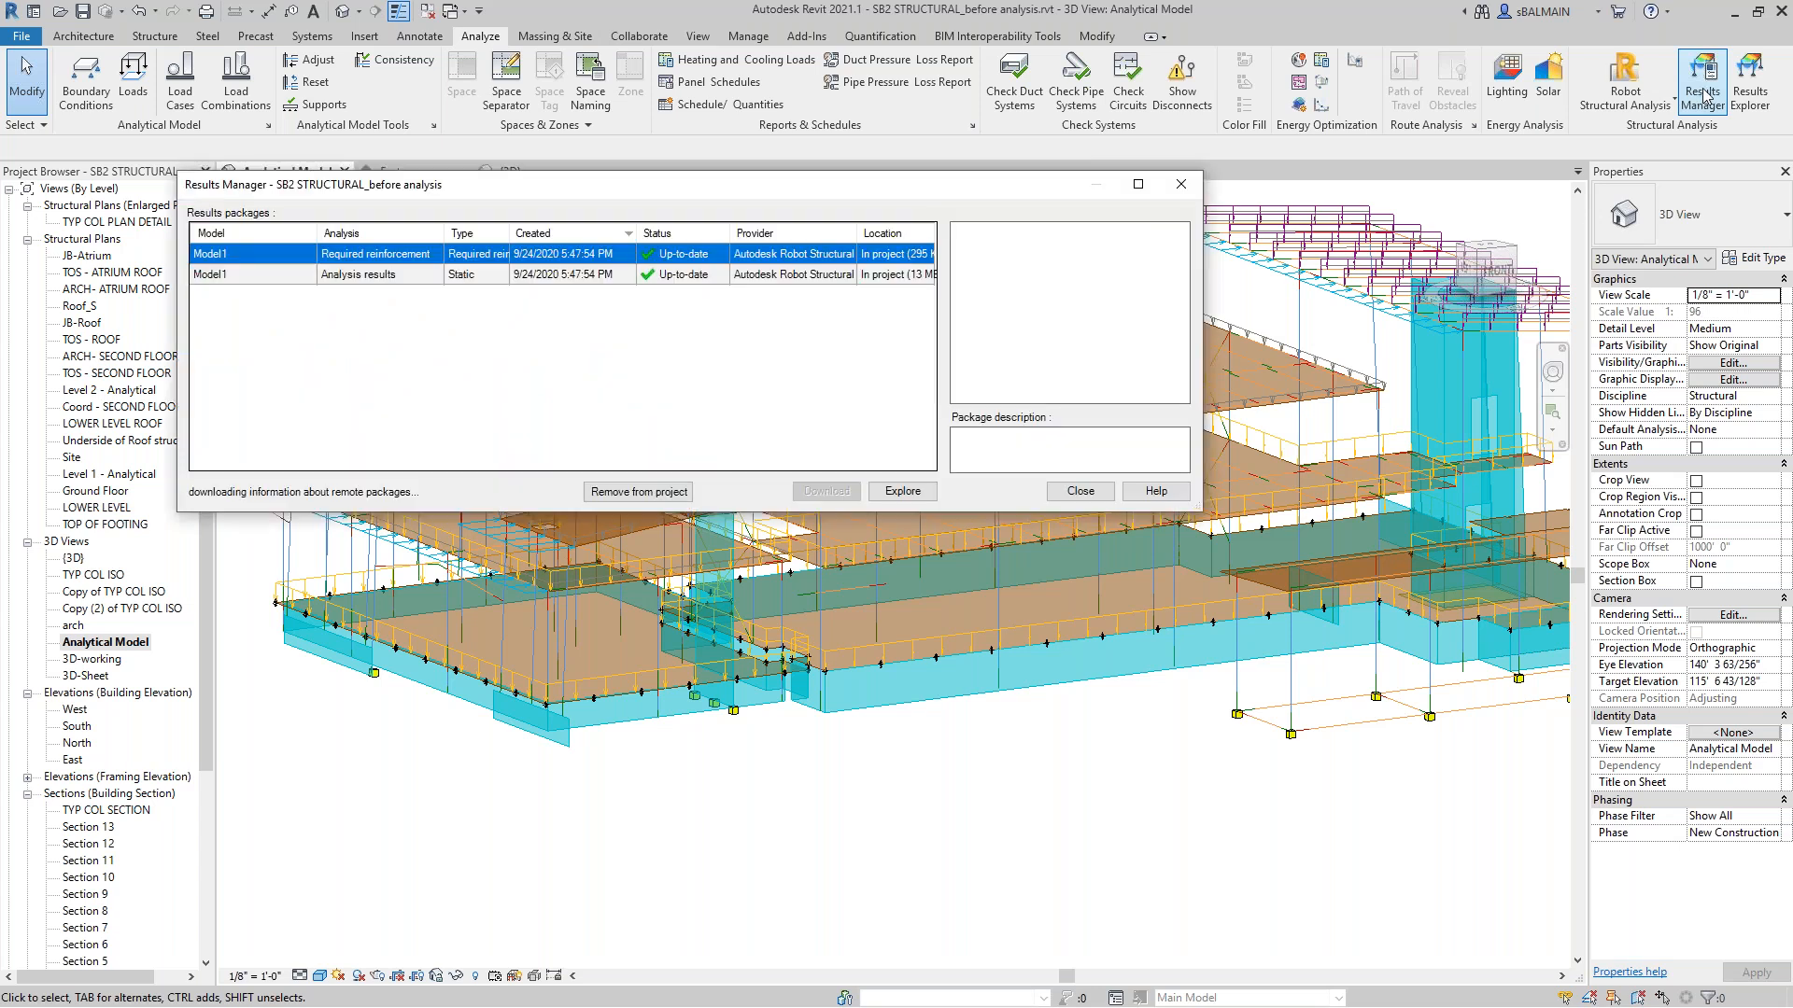
left_click(1177, 192)
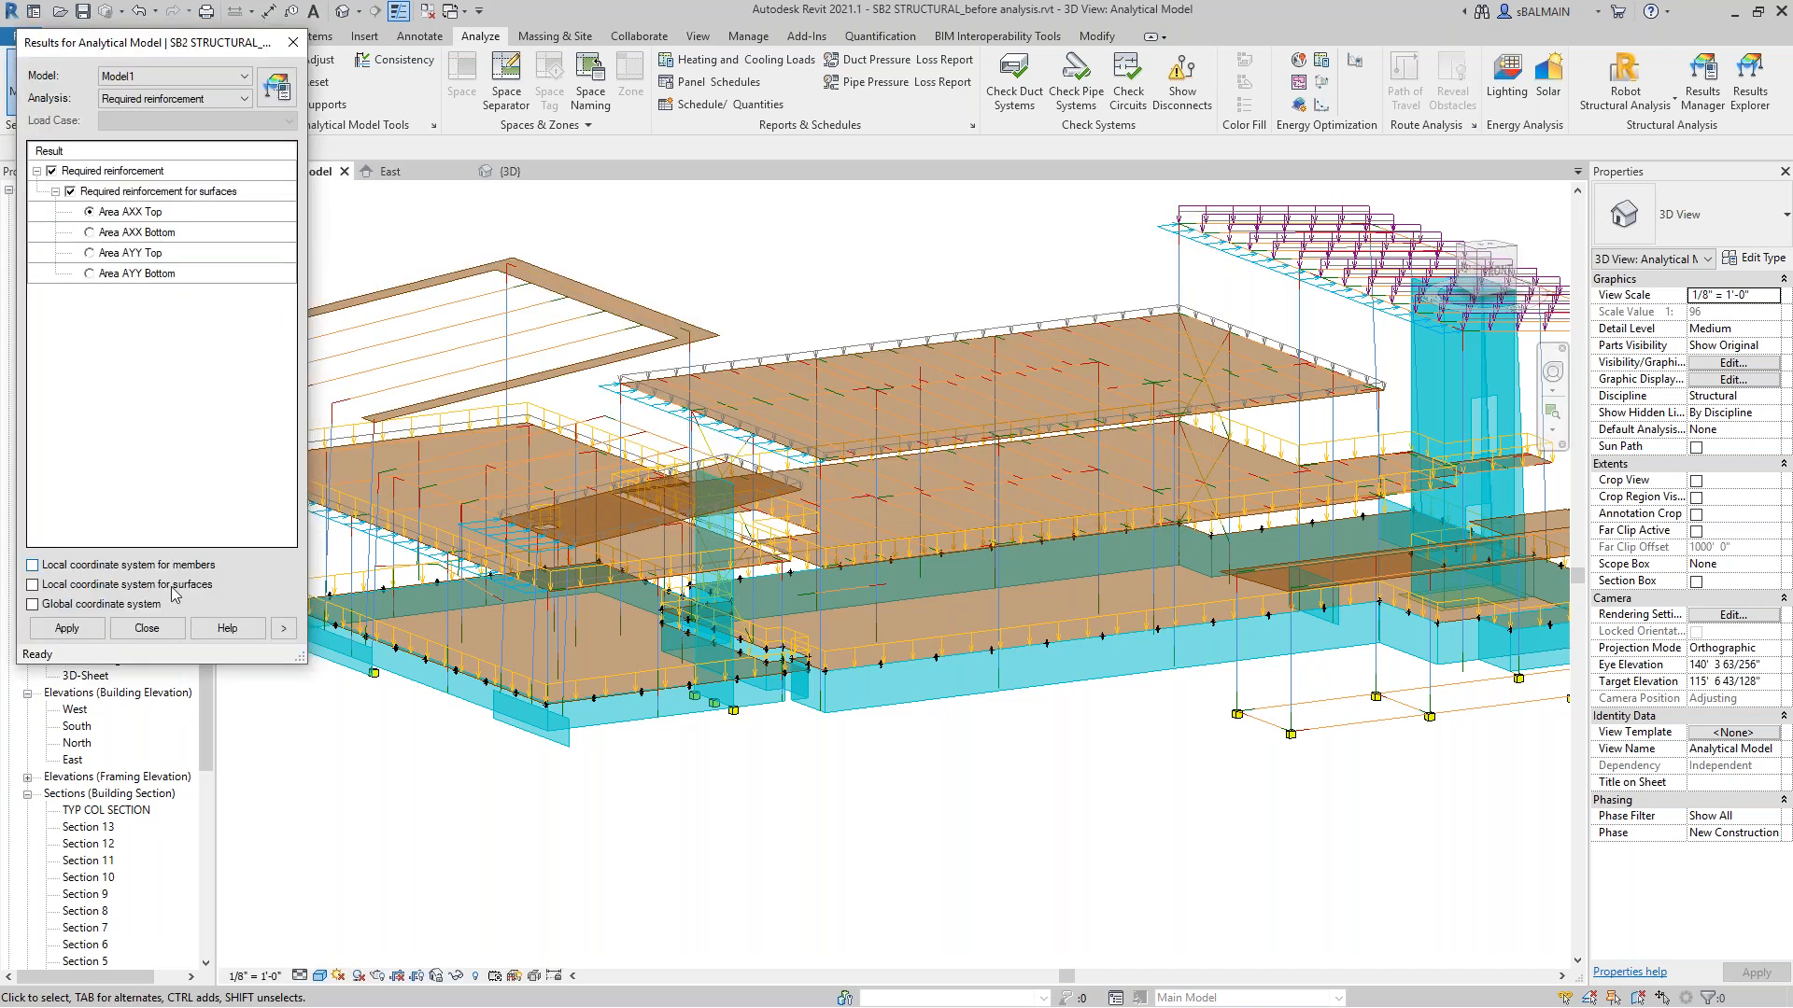
left_click(89, 632)
middle_click(744, 329)
middle_click_drag(782, 347, 818, 518)
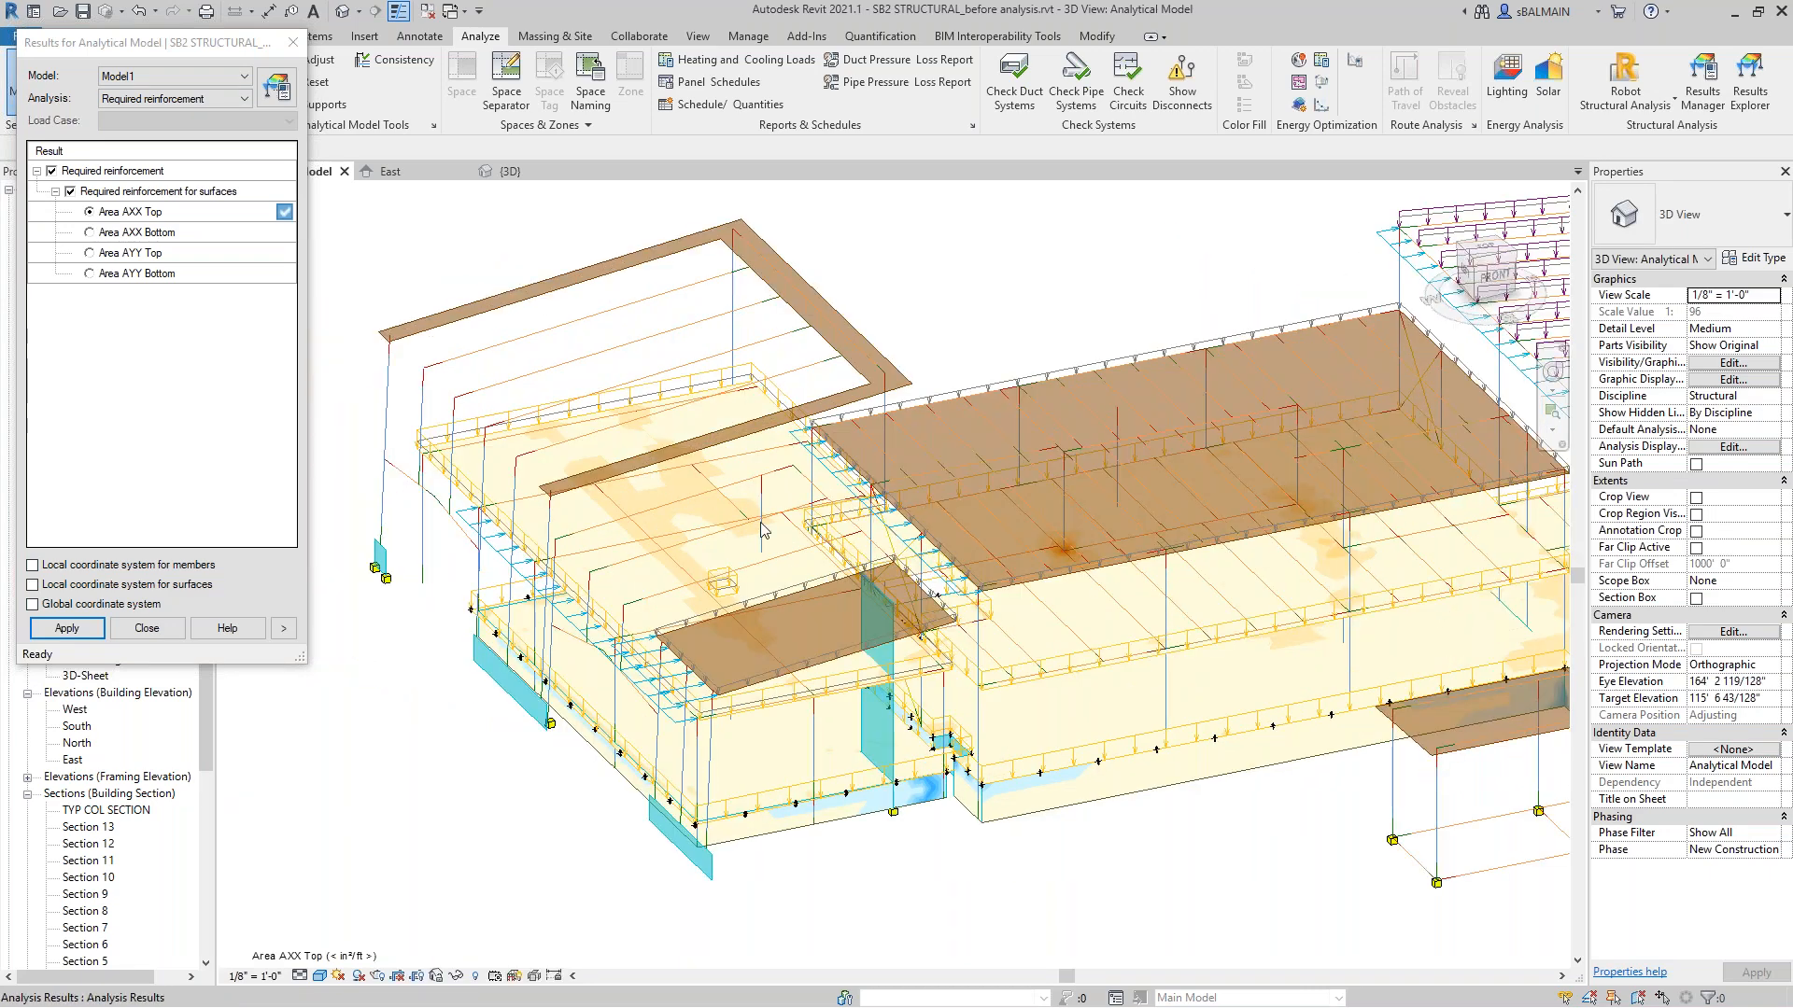
Temporarily isolate the L-shaped analytical floor with the small opening in the left wing and view it from above.
scroll(762, 530, "up", 2)
scroll(765, 535, "down", 1)
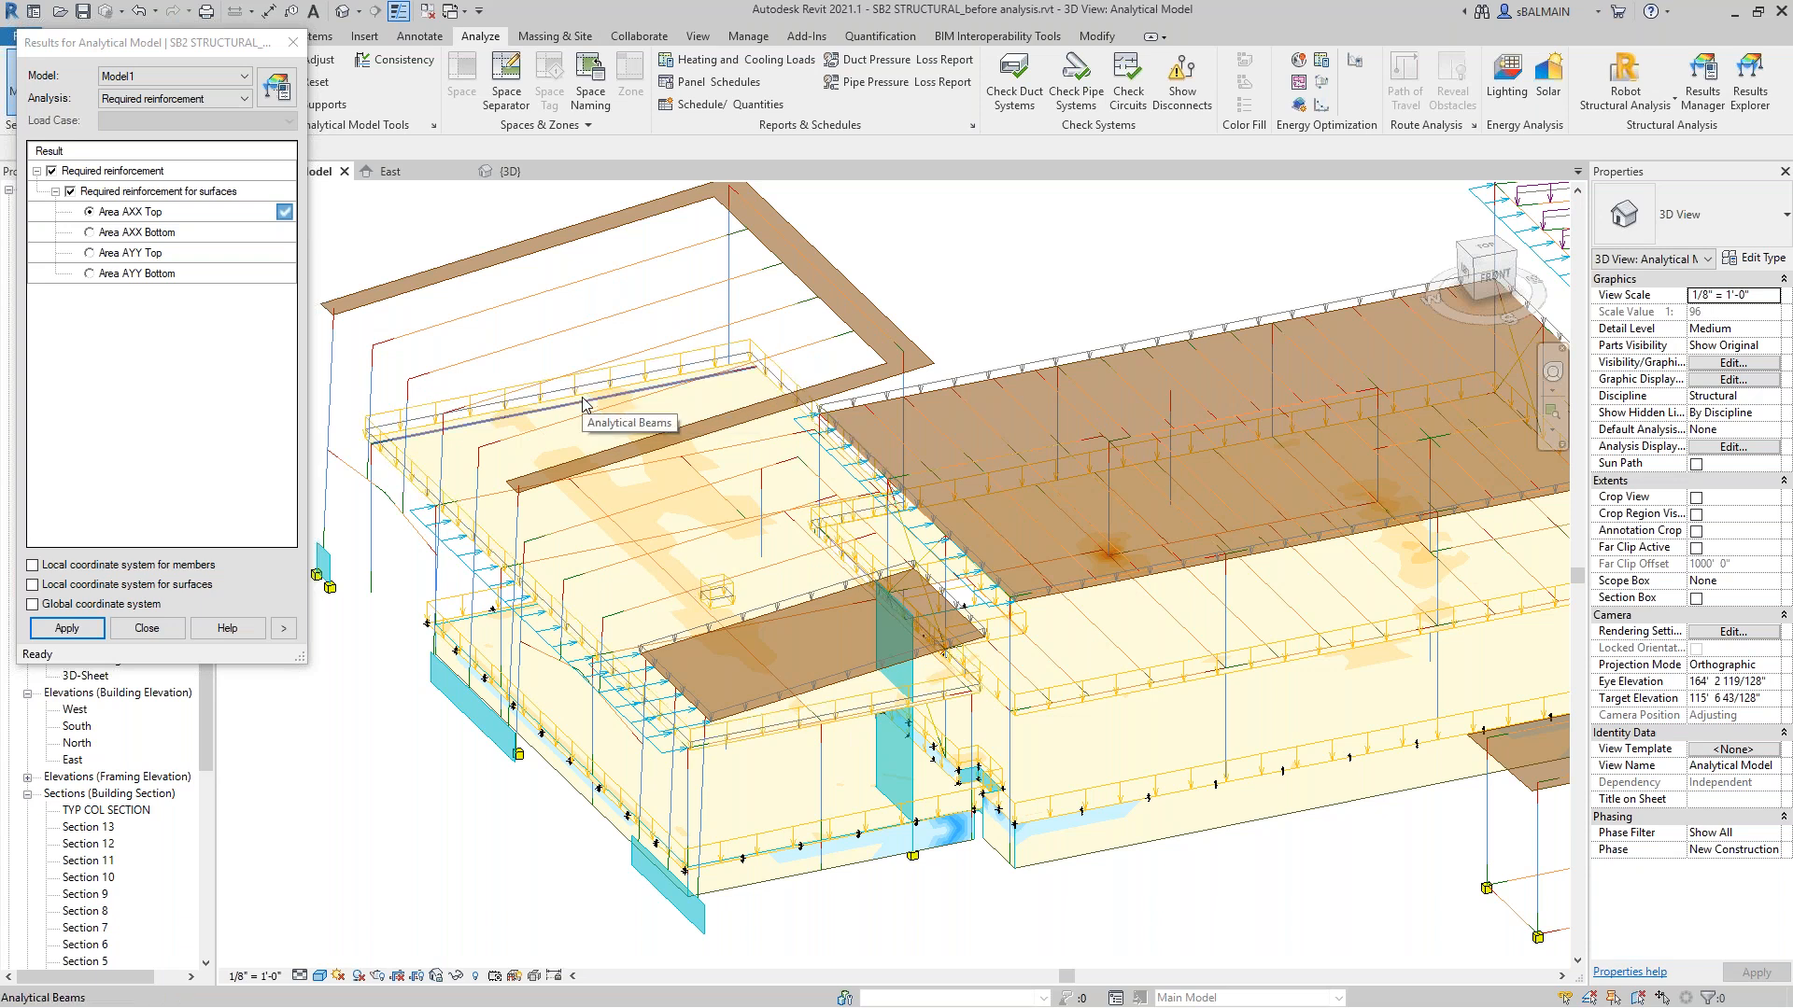
key("Tab")
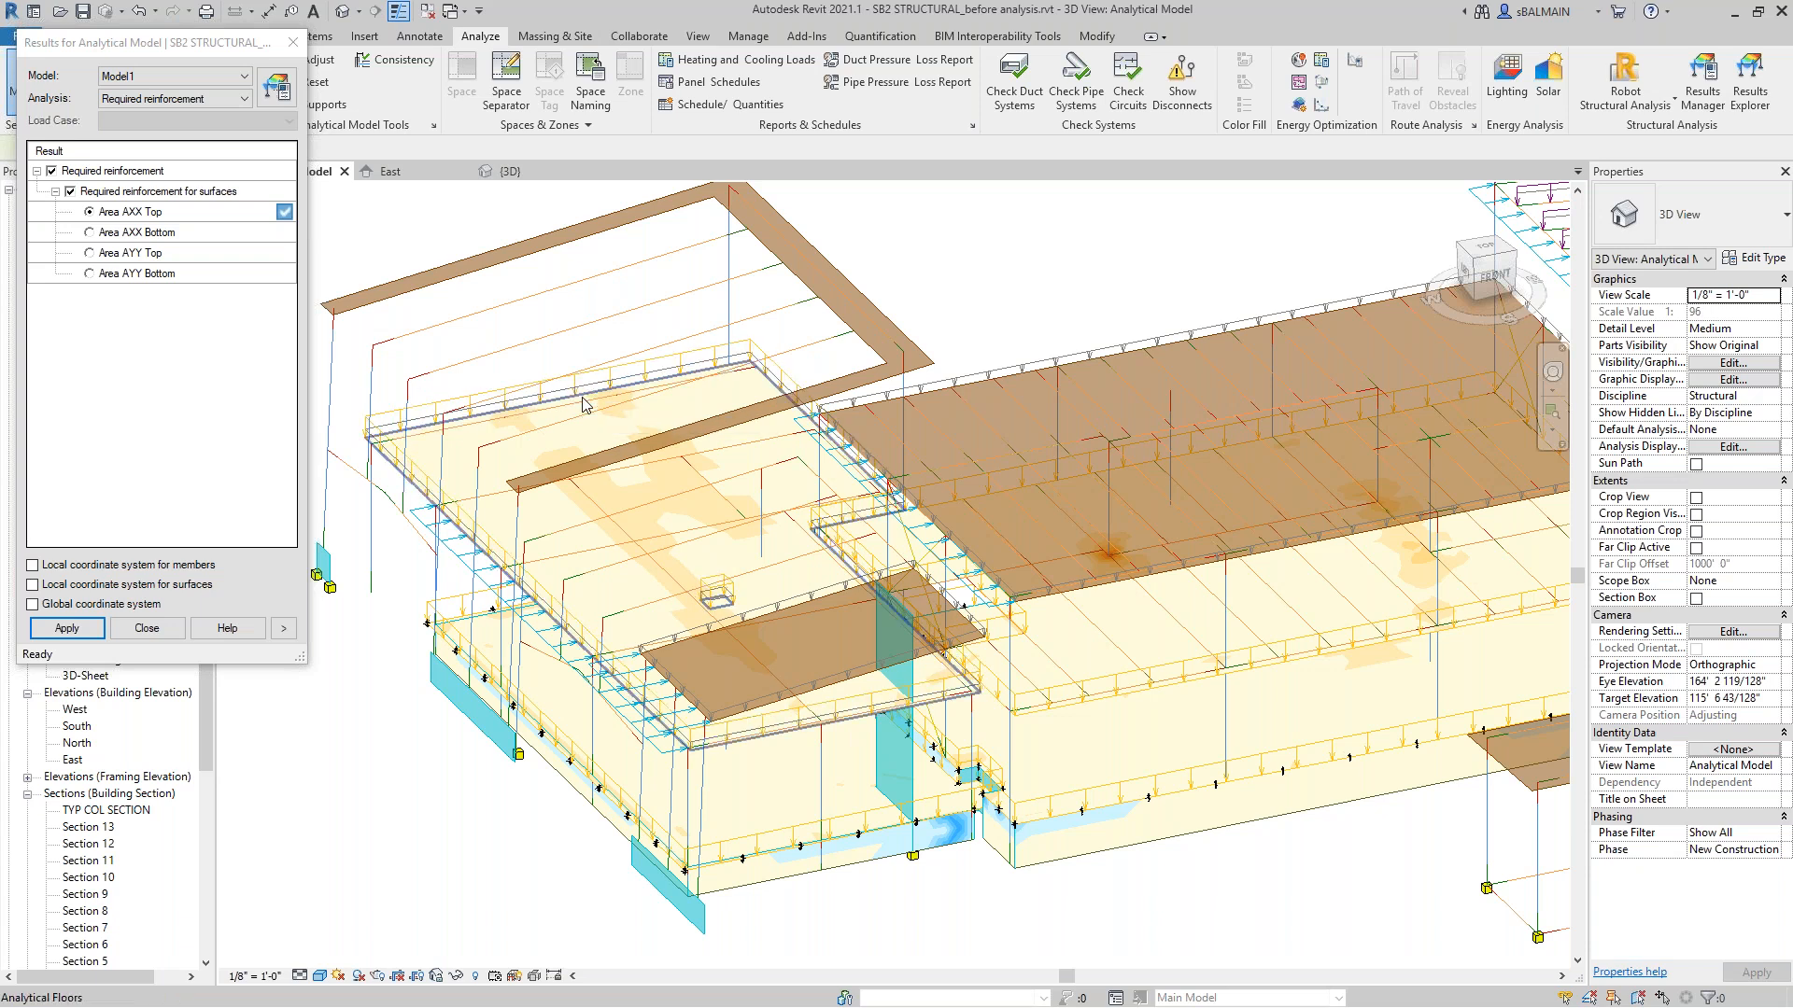
left_click(582, 403)
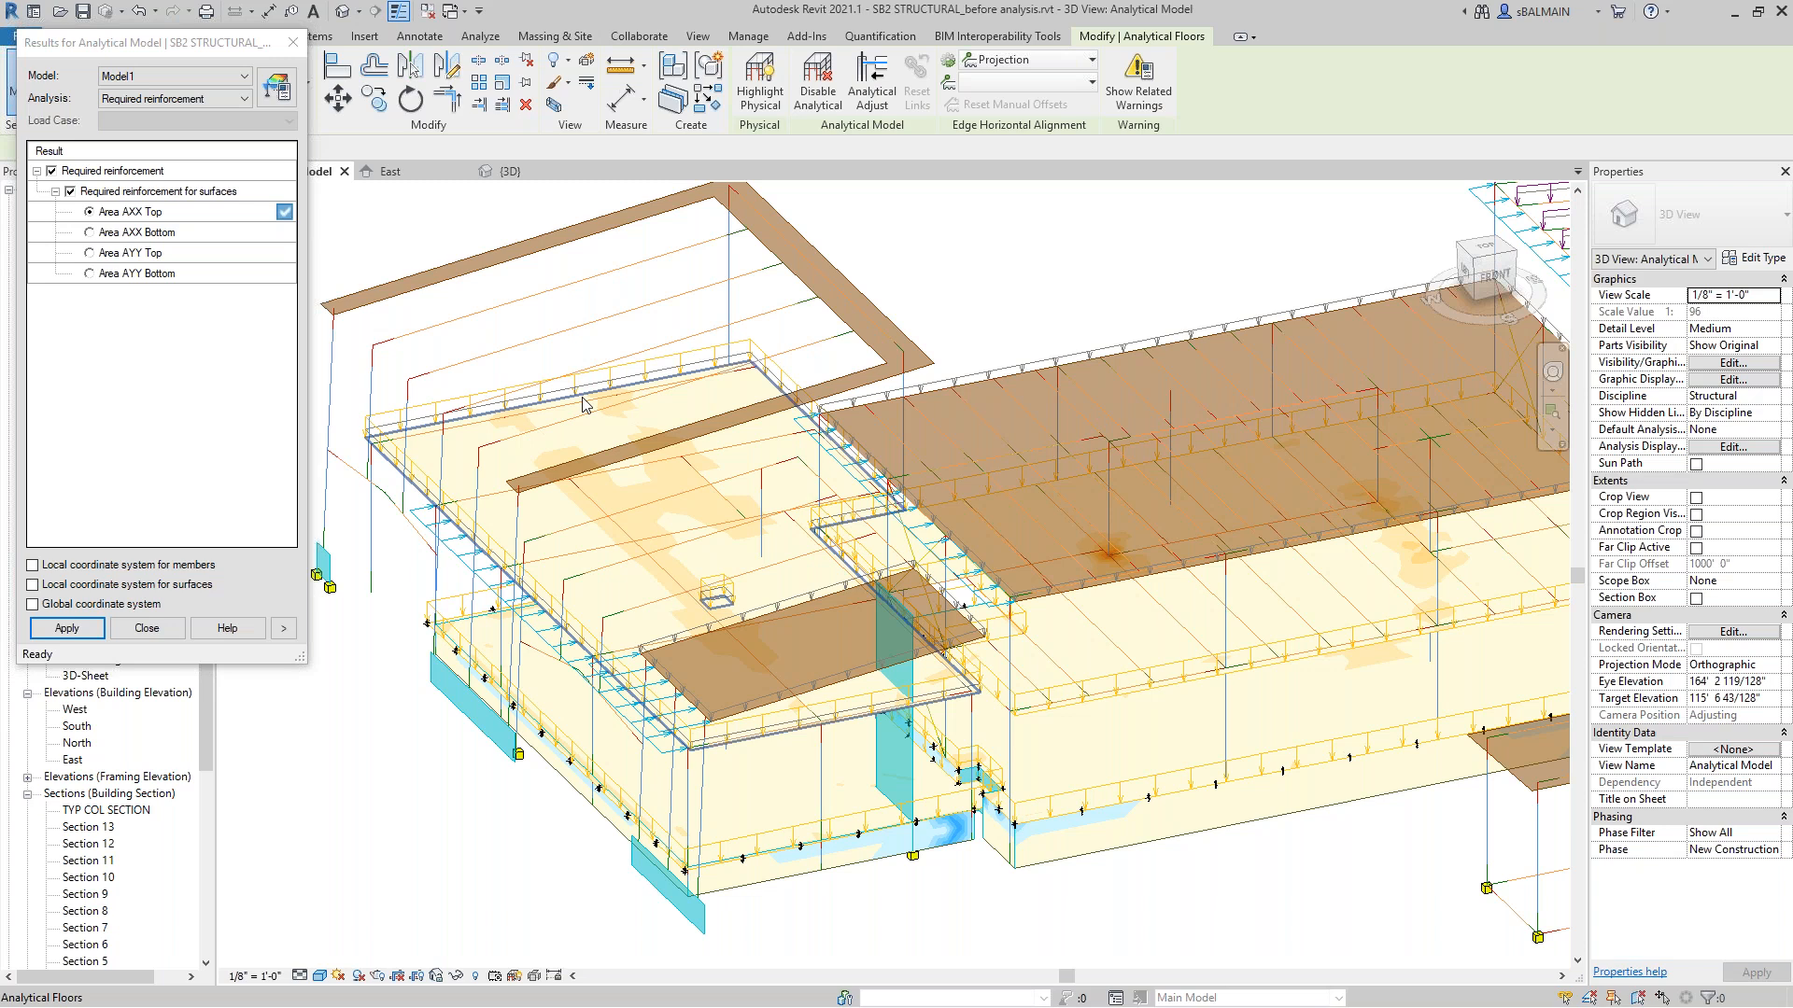
left_click(456, 975)
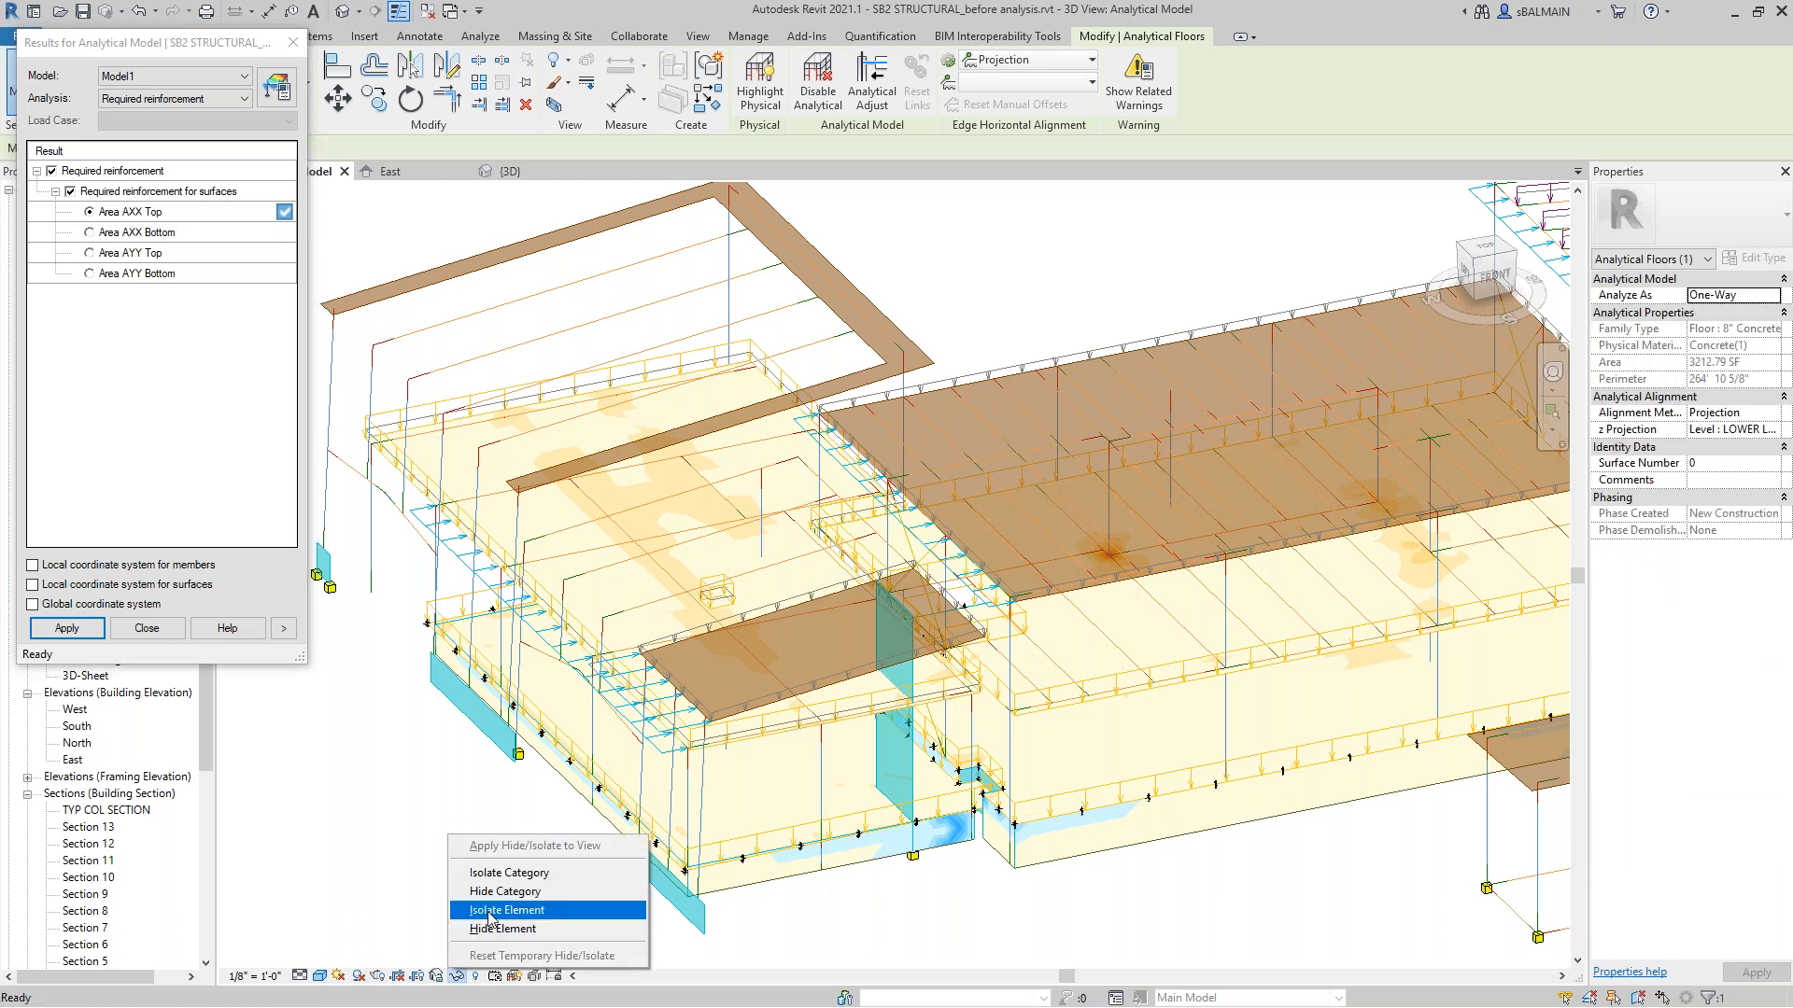
left_click(488, 913)
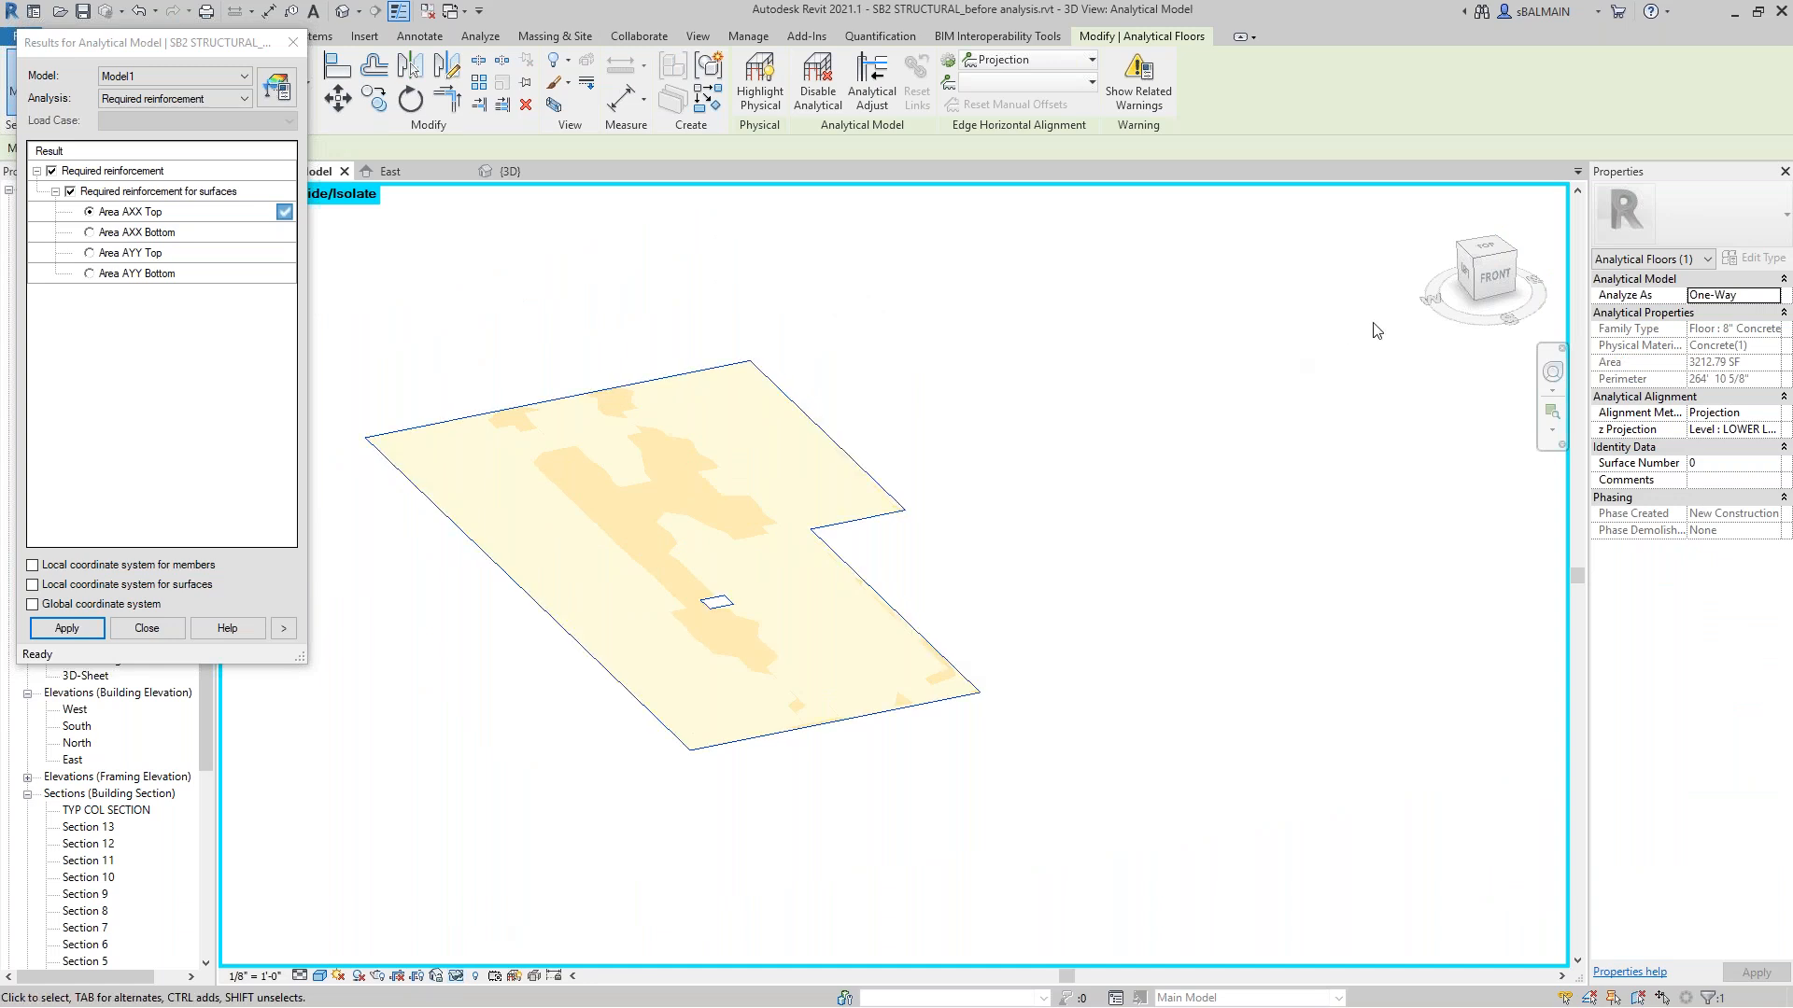
left_click(1484, 255)
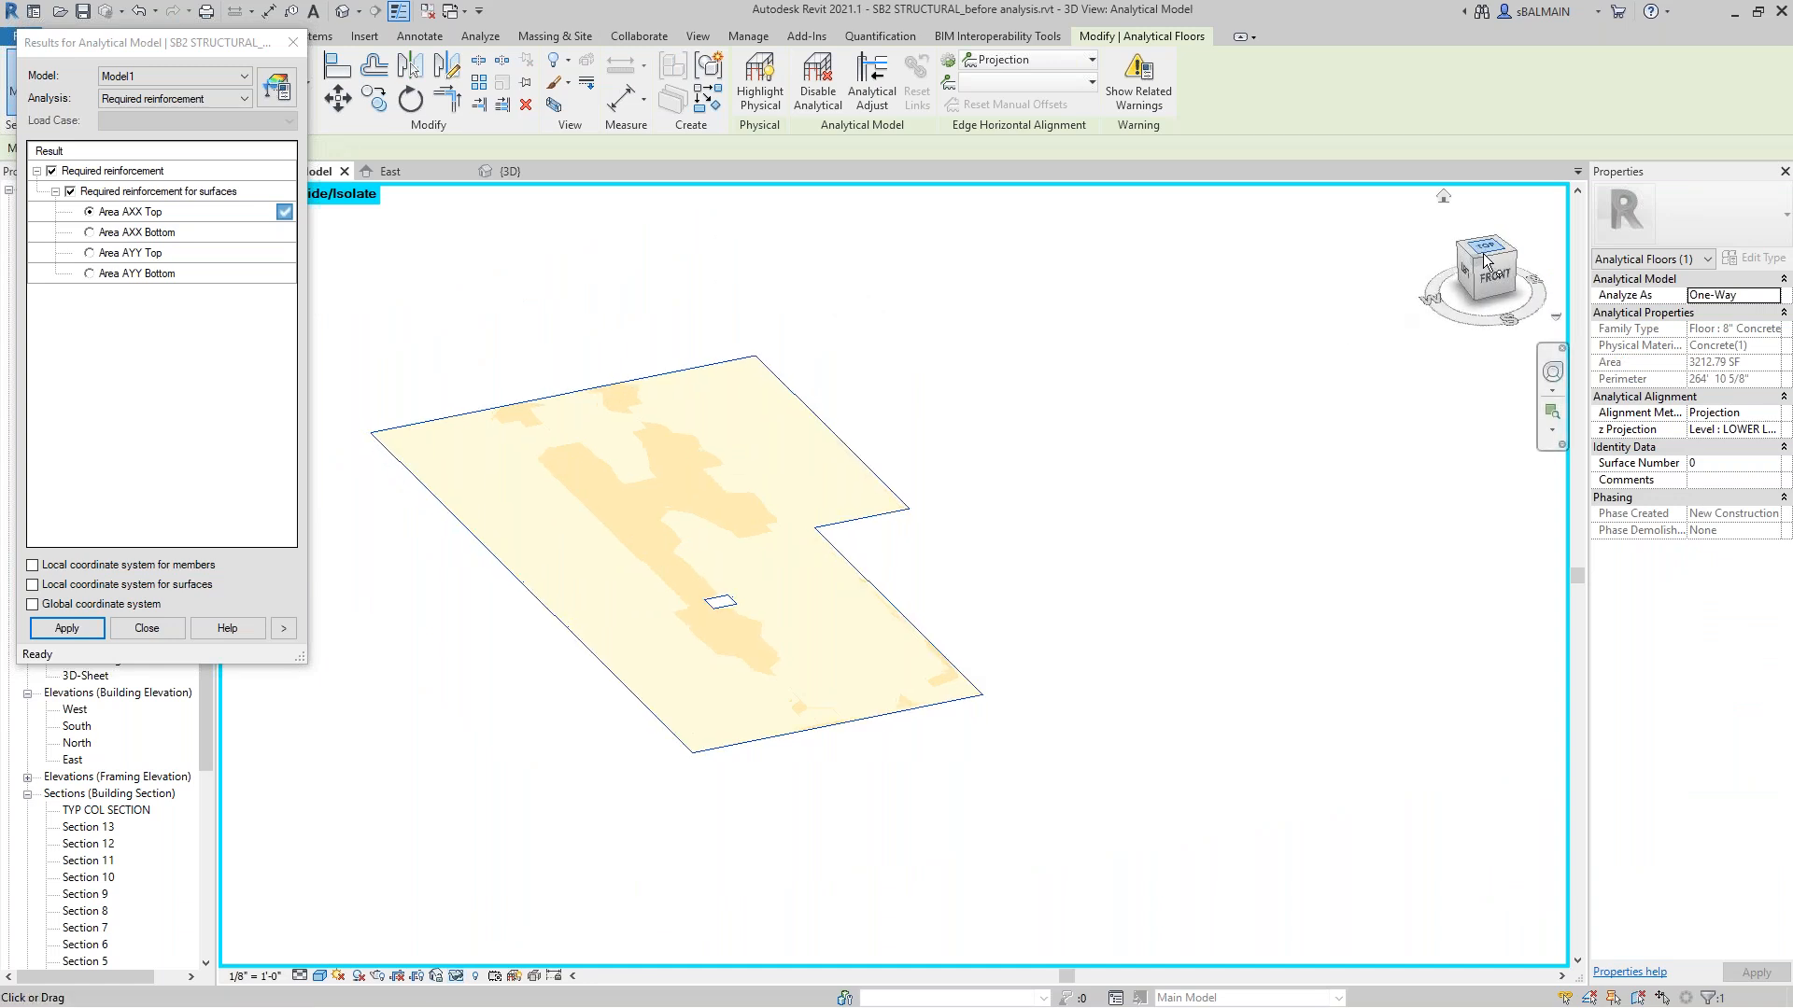
Display the isolated floor's required reinforcement maps for Area AXX Bottom and Area AYY Top in turn.
left_click(89, 232)
left_click(69, 628)
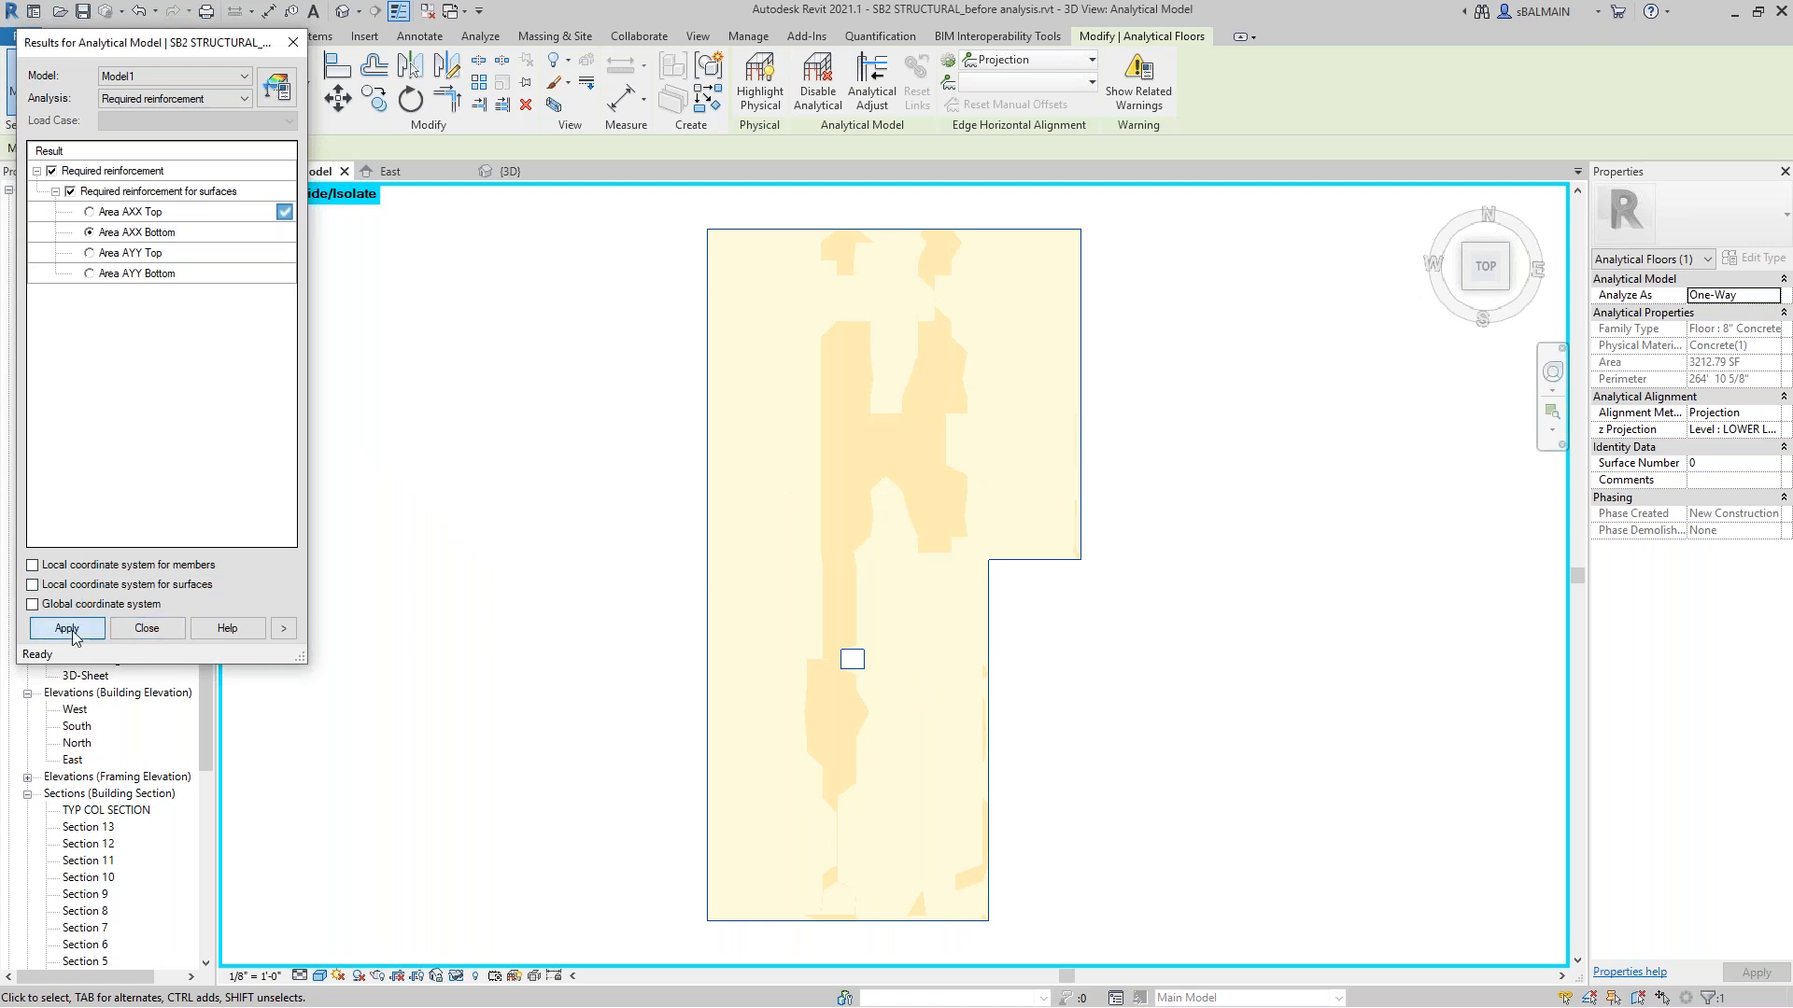
left_click(149, 254)
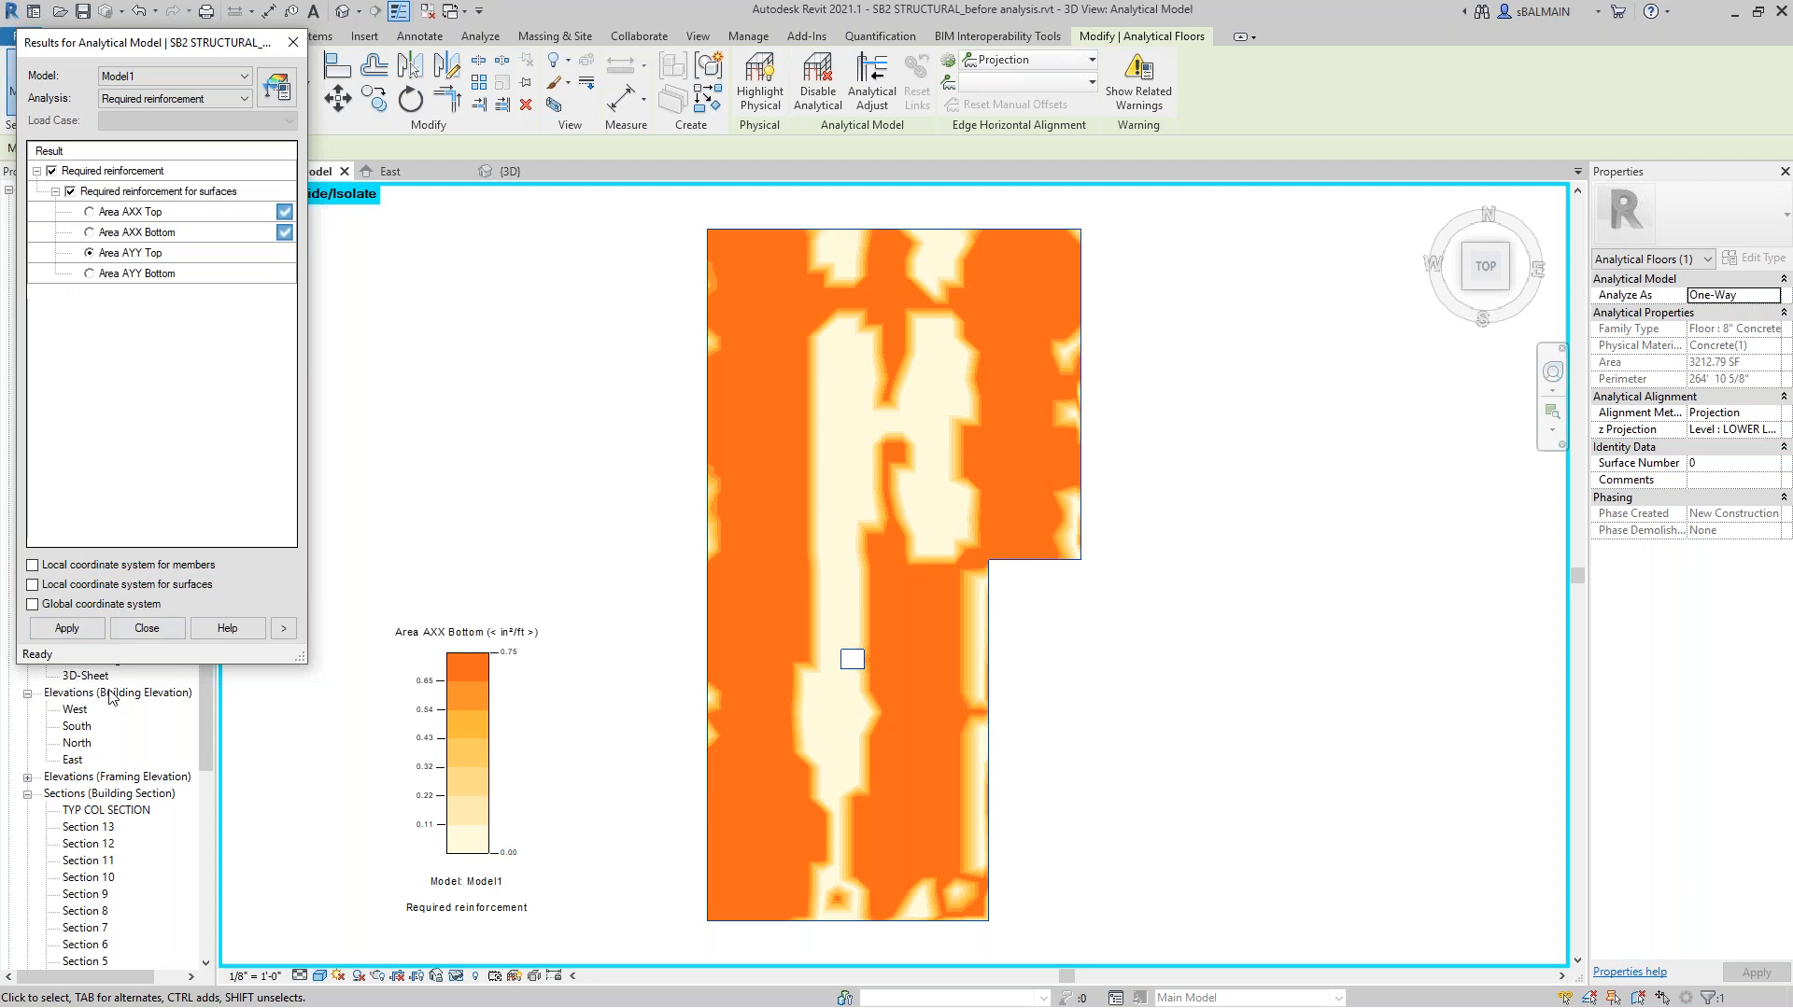
left_click(97, 628)
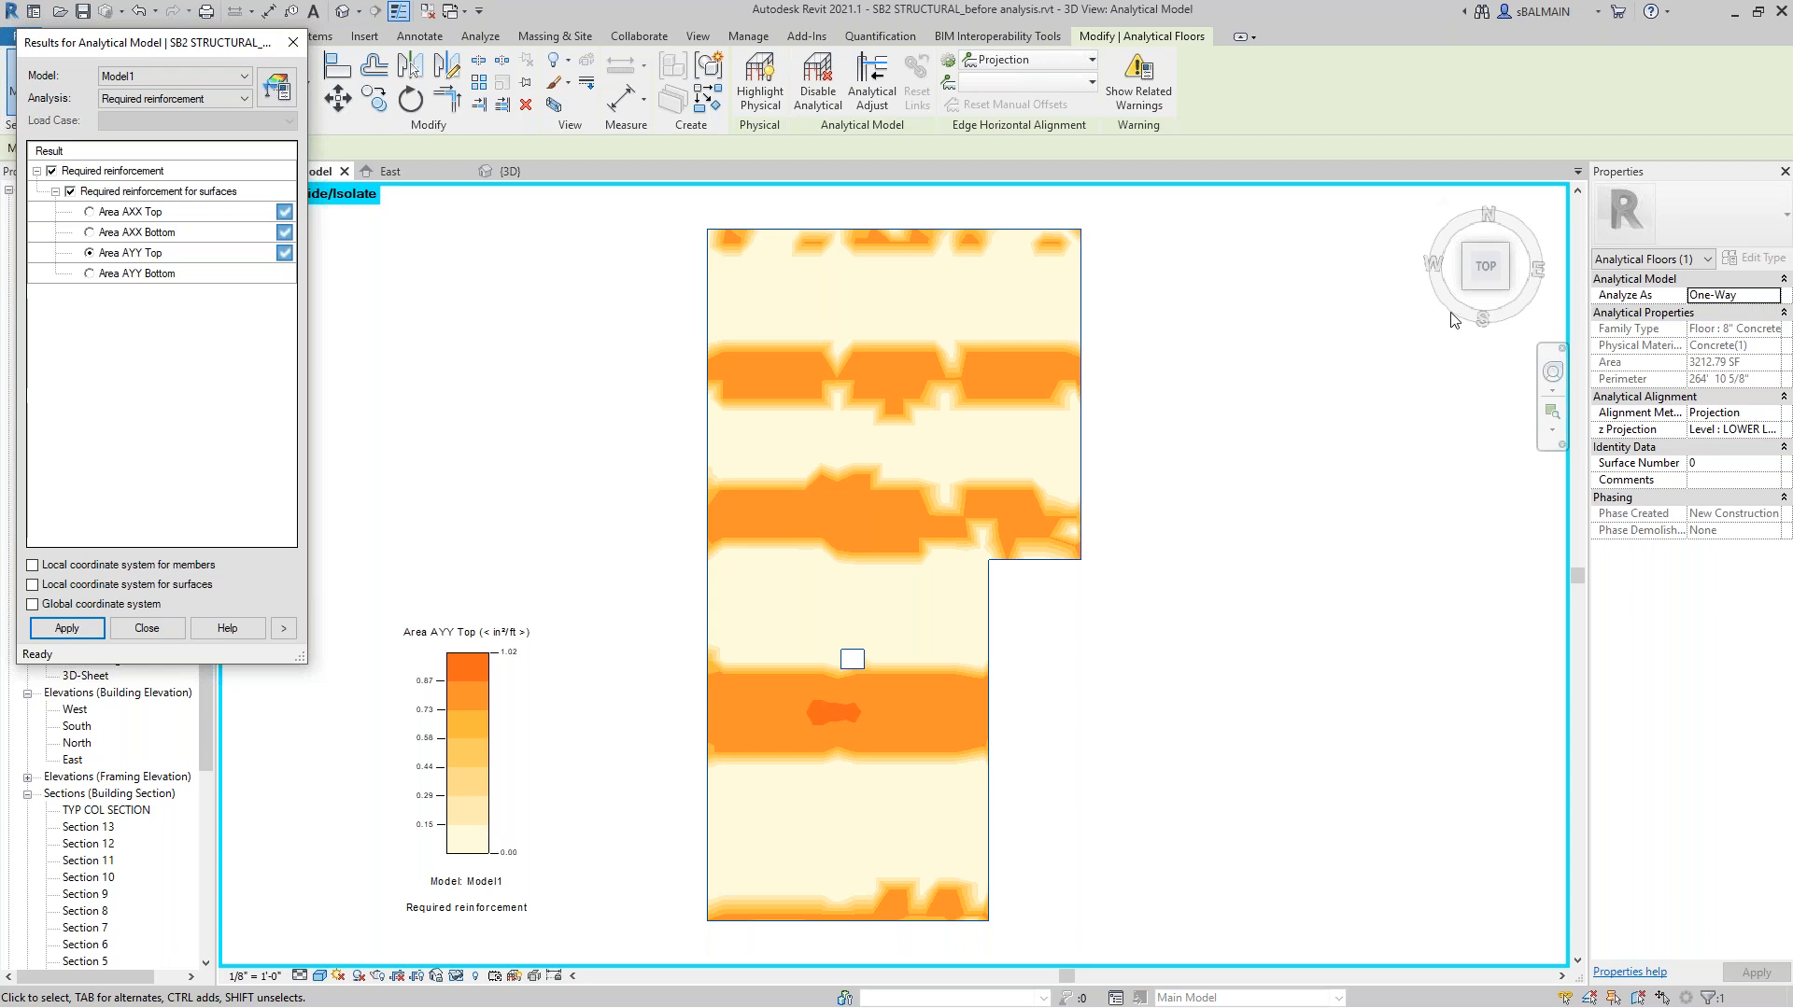
Reset the temporary isolation to show the whole analytical model in an oblique view and clear the floor selection.
mouse_move(1454, 318)
left_click(1505, 287)
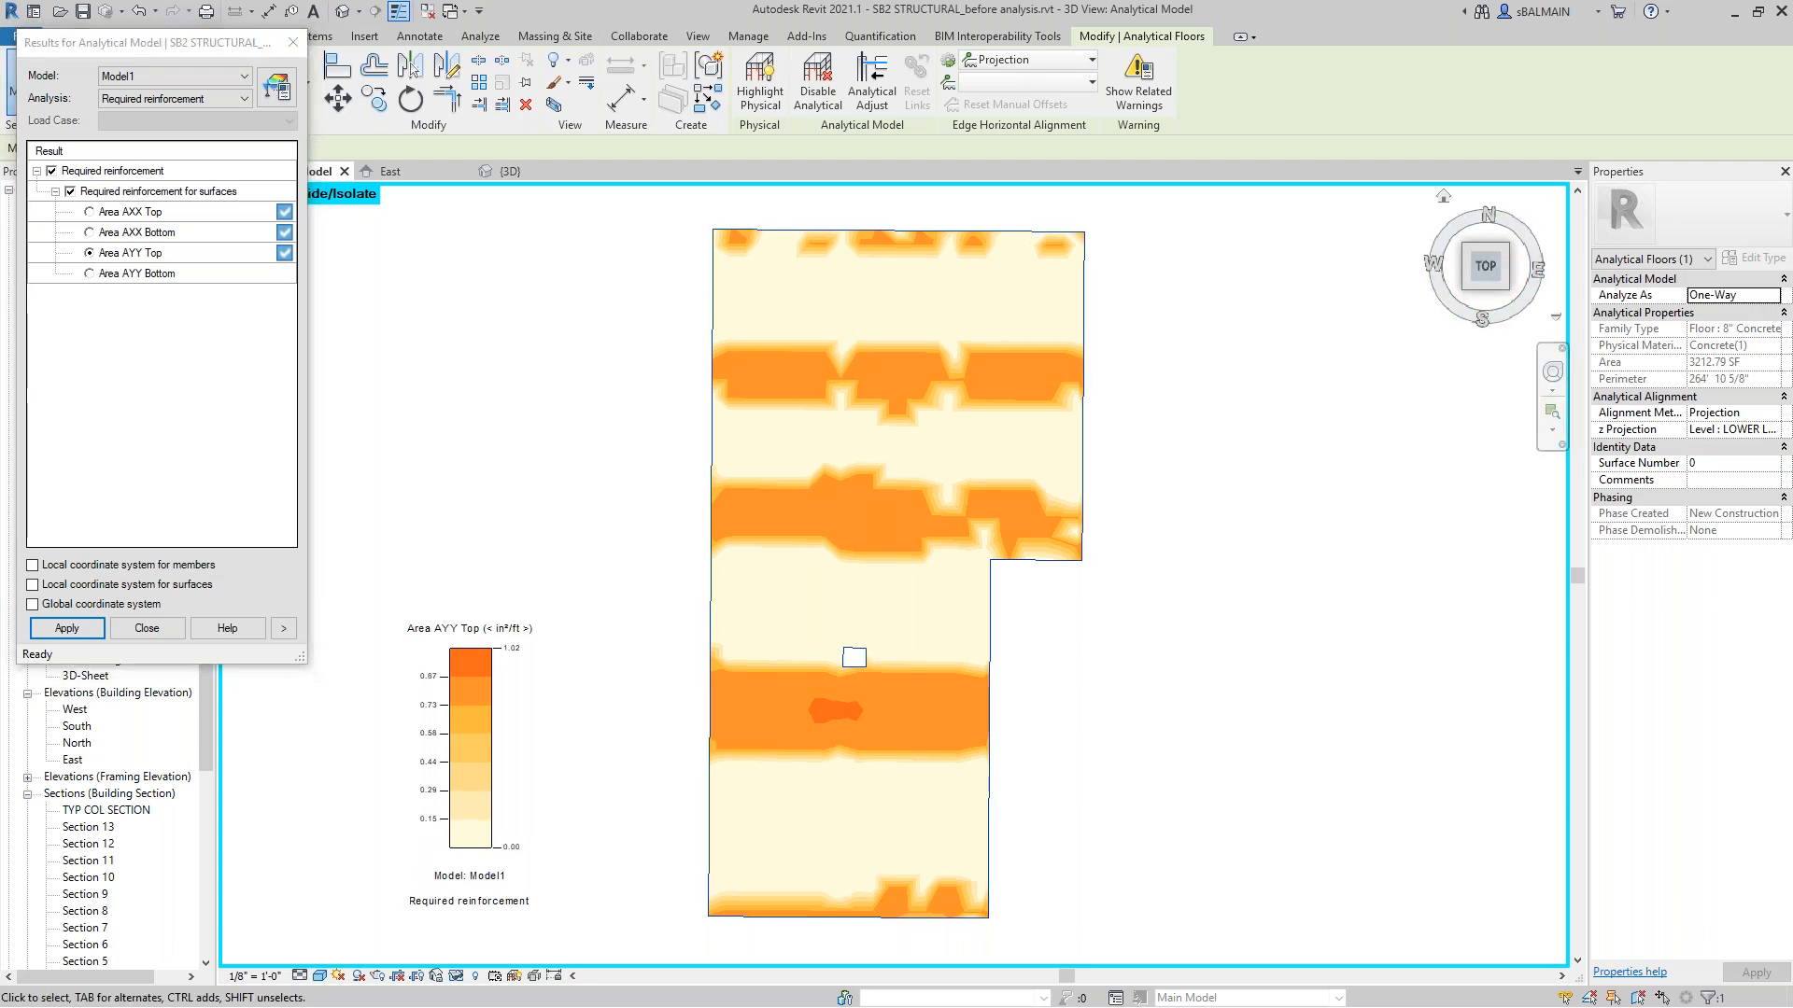
left_click(457, 975)
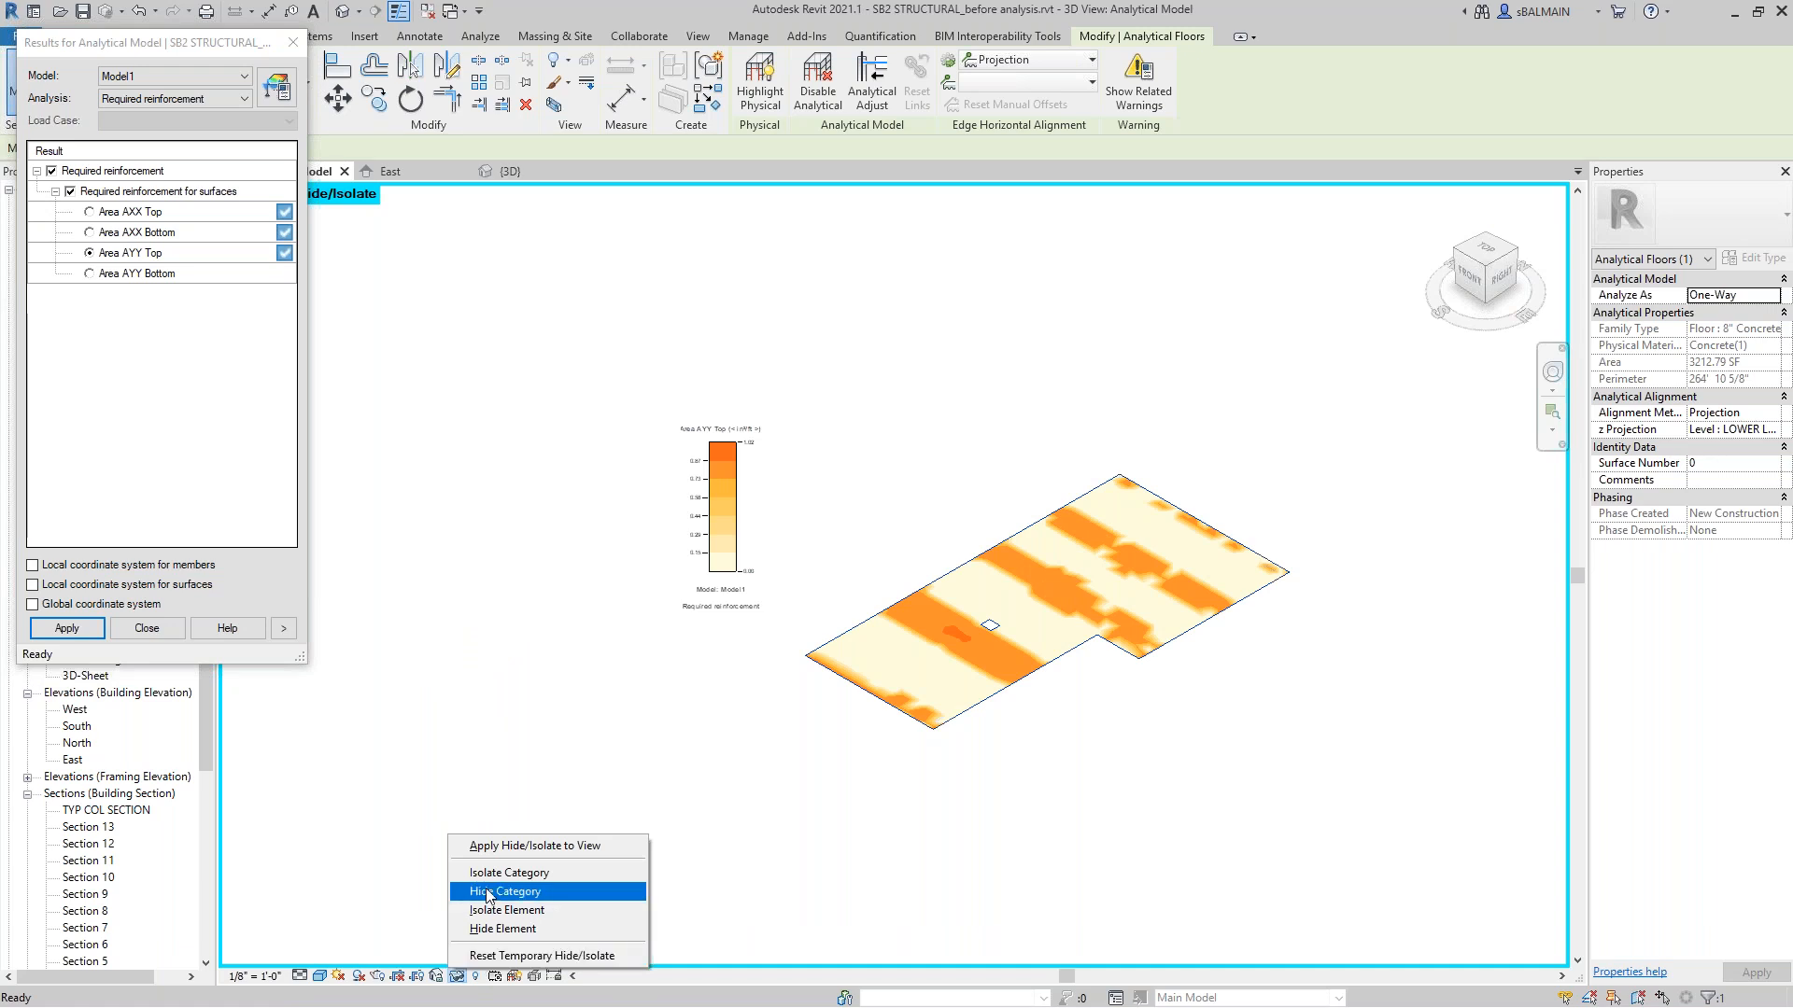
left_click(497, 956)
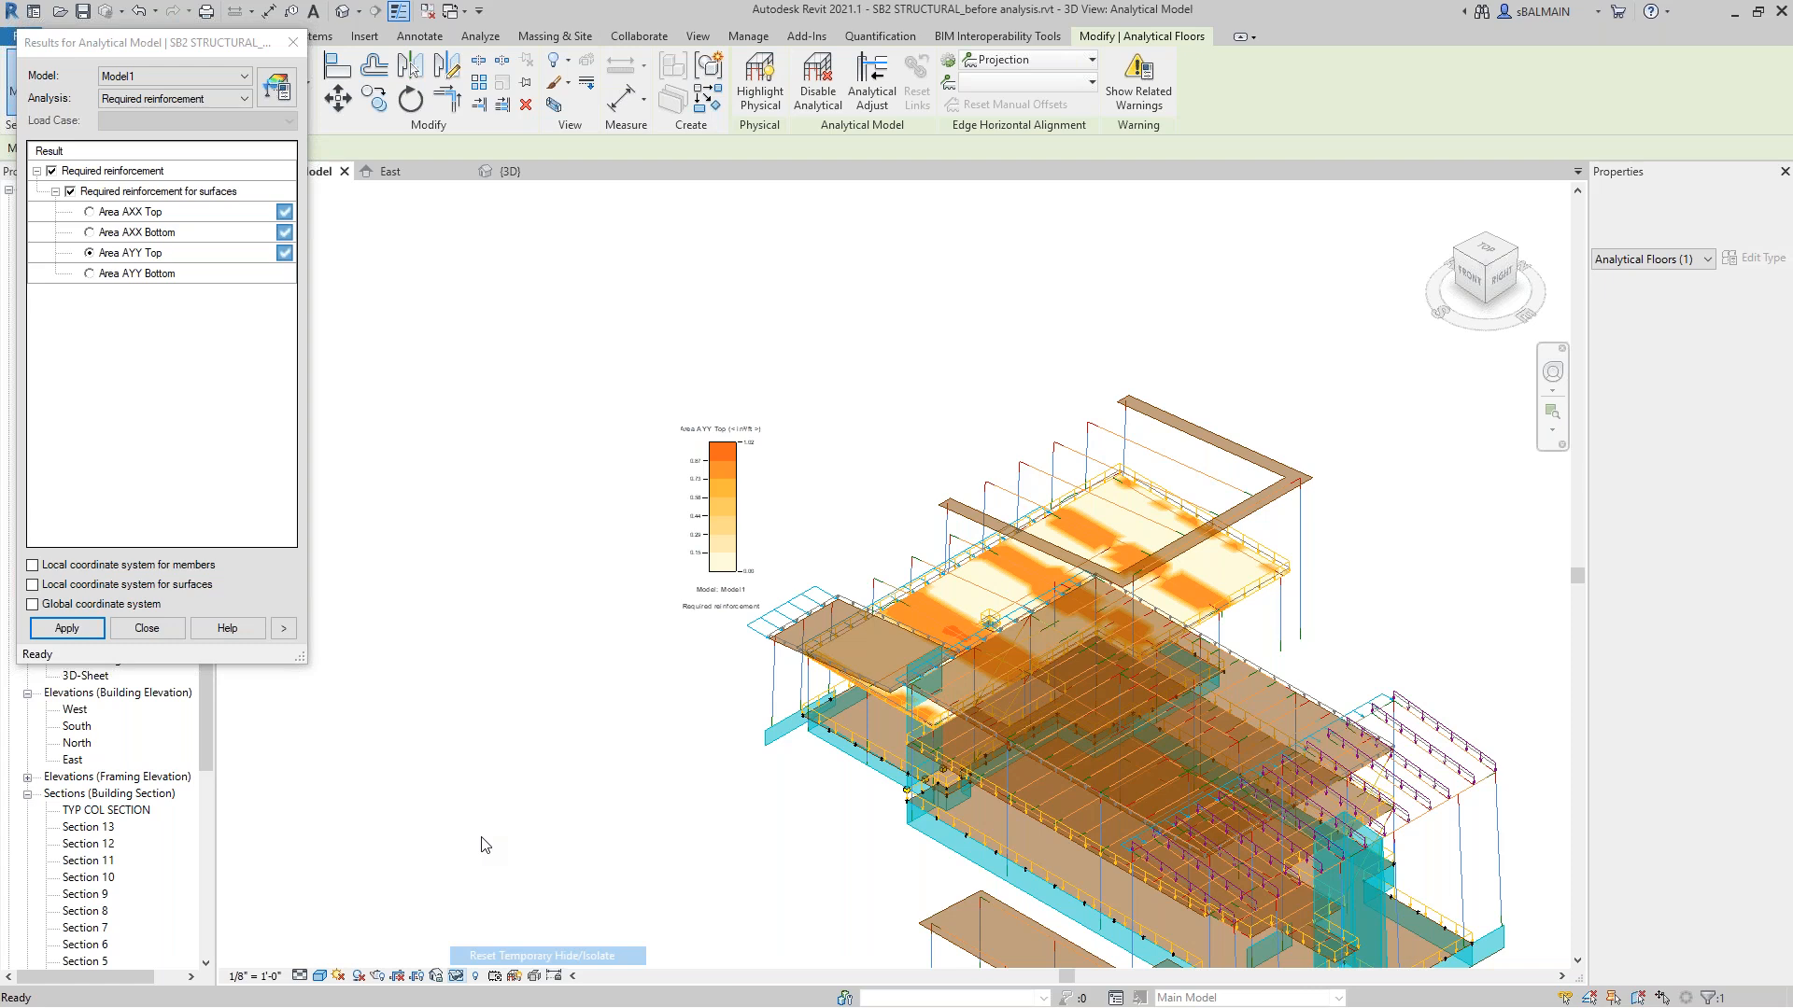
left_click(485, 845)
middle_click_drag(484, 845, 1018, 997, "shift")
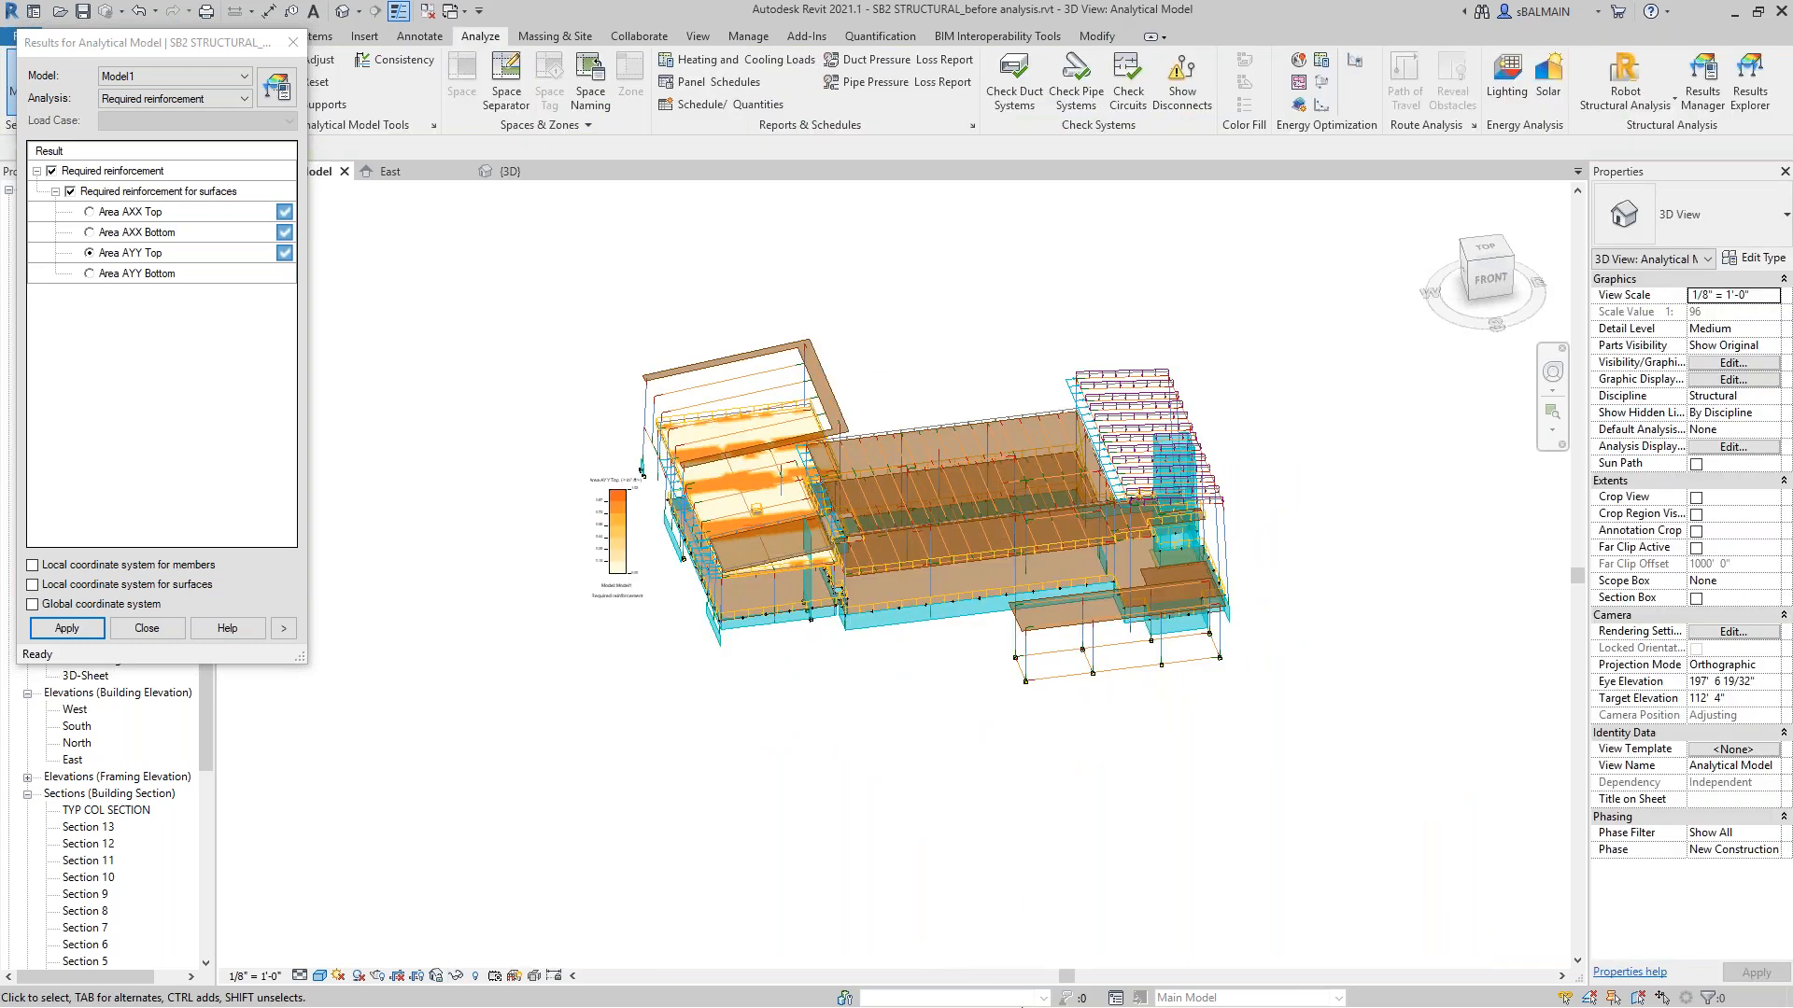
Switch the explored results to Analysis results and display the model's deformation for load case DL1.
left_click(223, 100)
left_click(223, 114)
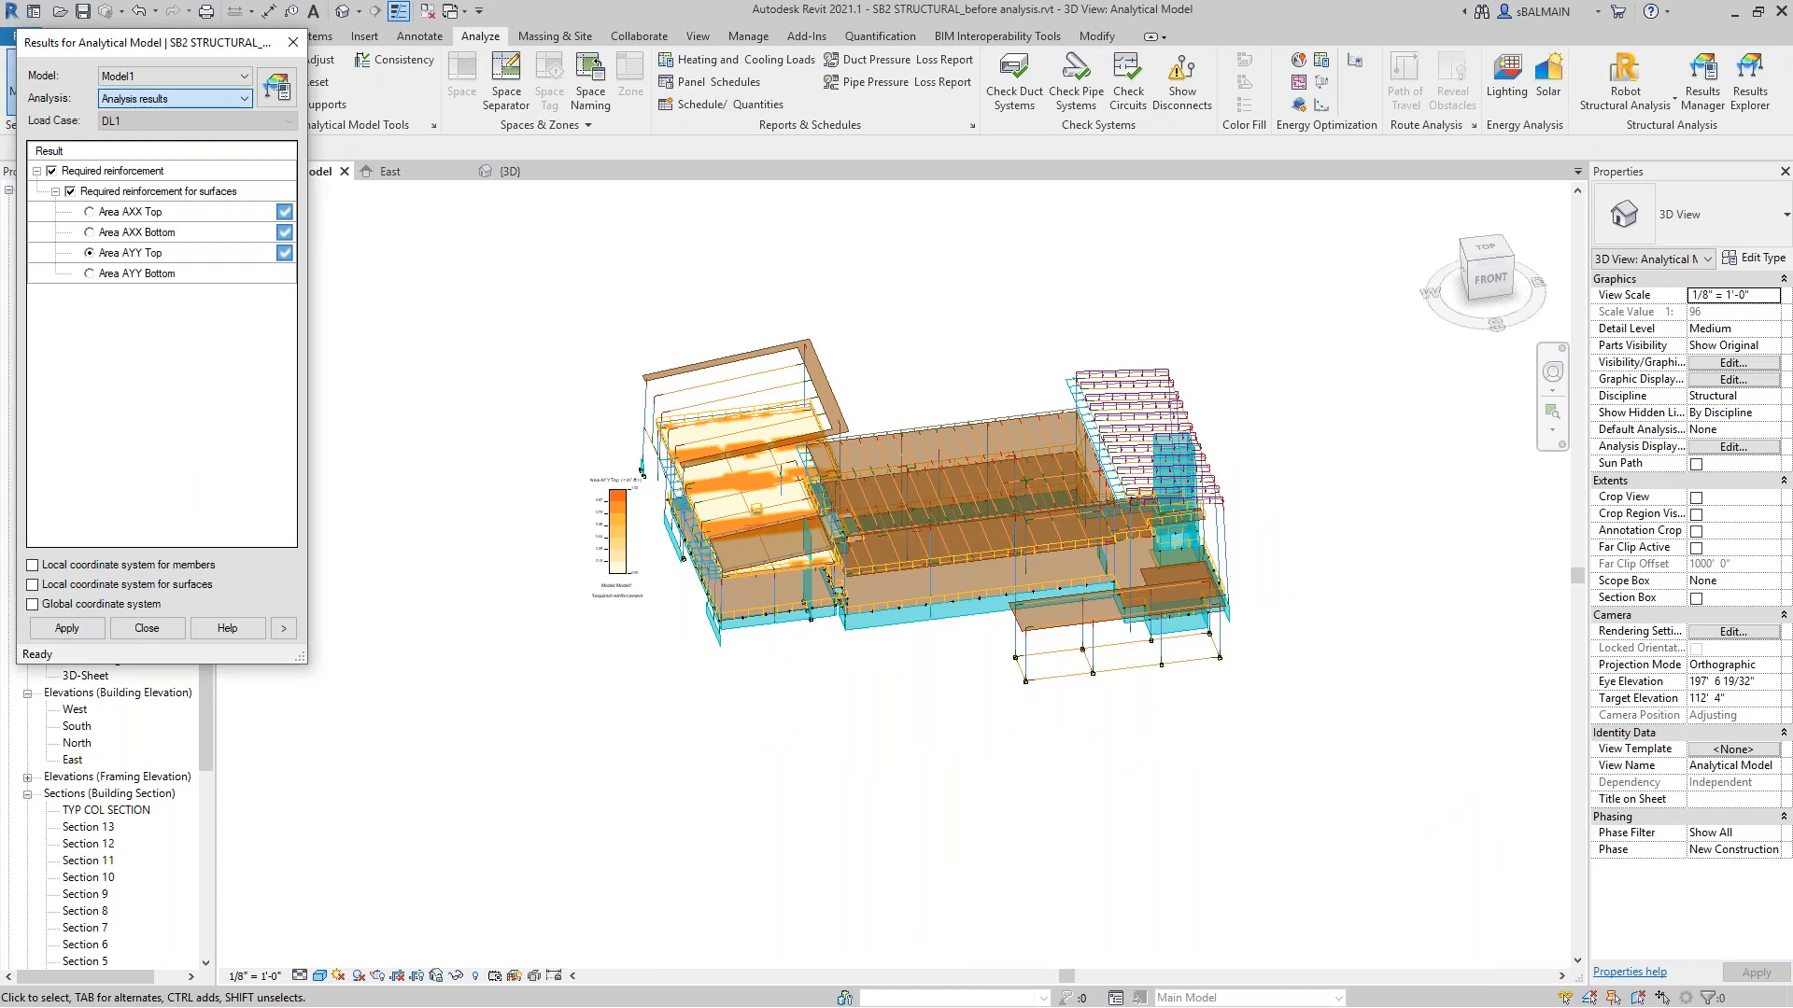
left_click(52, 480)
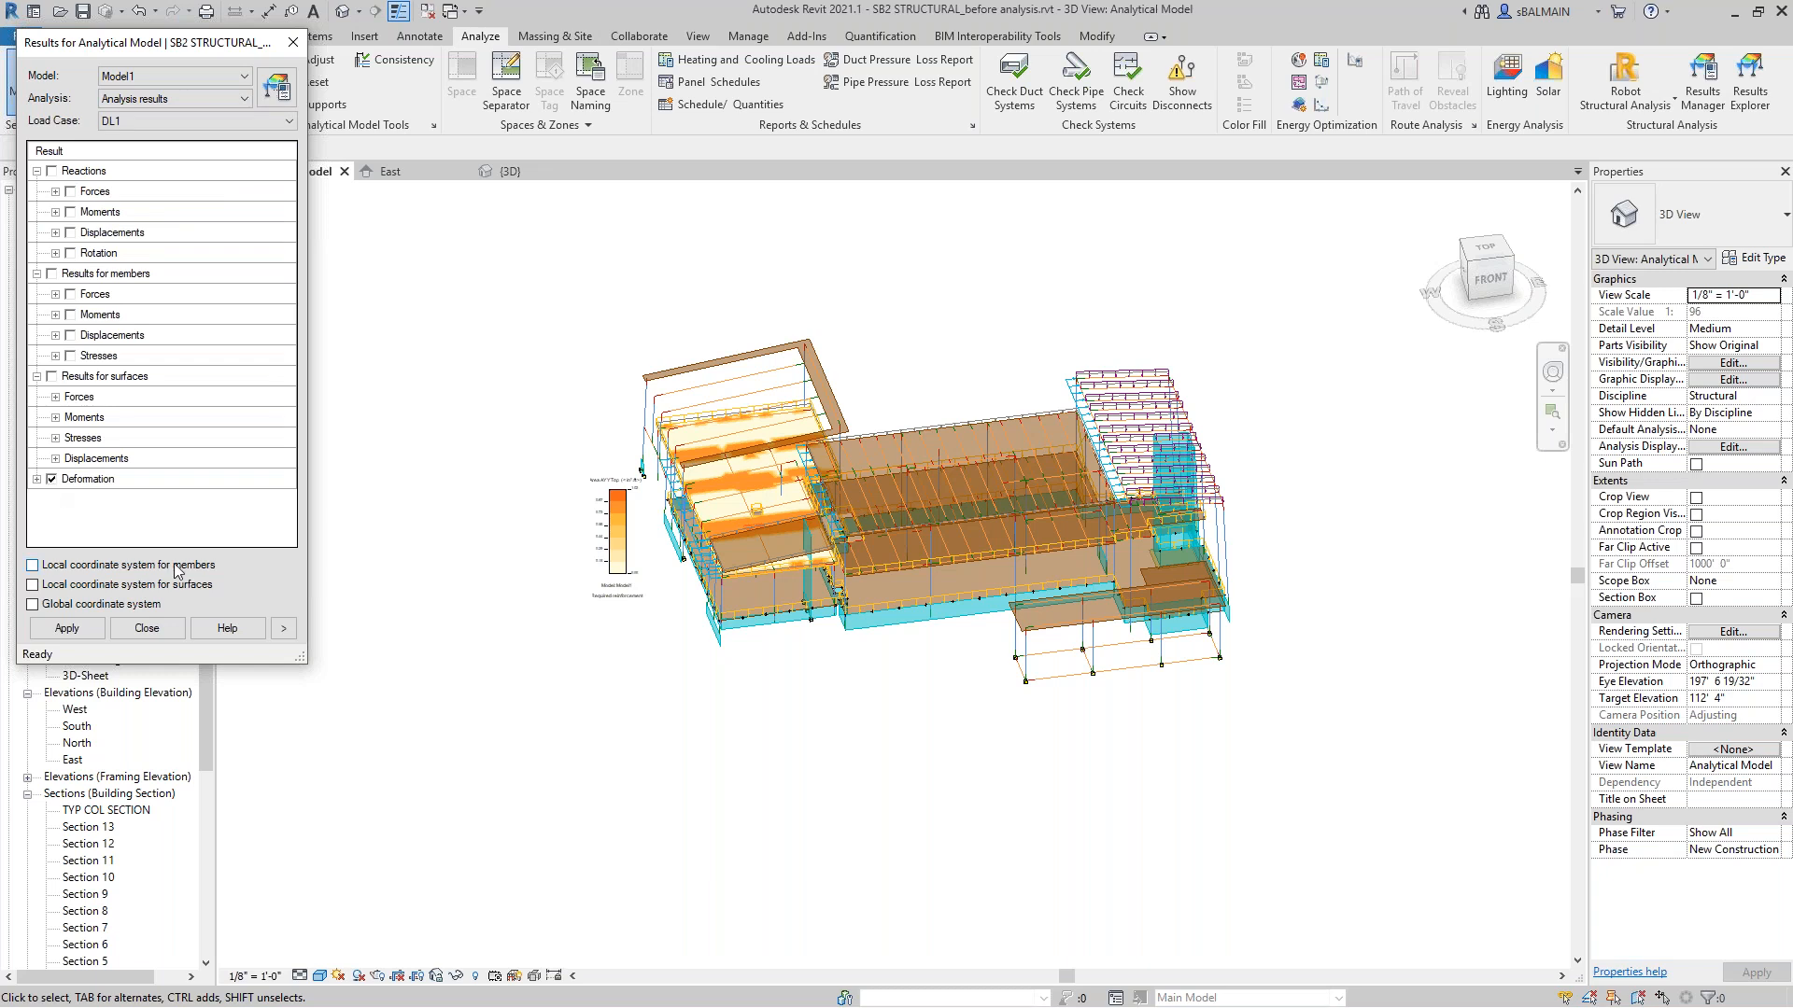
left_click(67, 629)
left_click(36, 478)
middle_click_drag(569, 559, 650, 494, "shift")
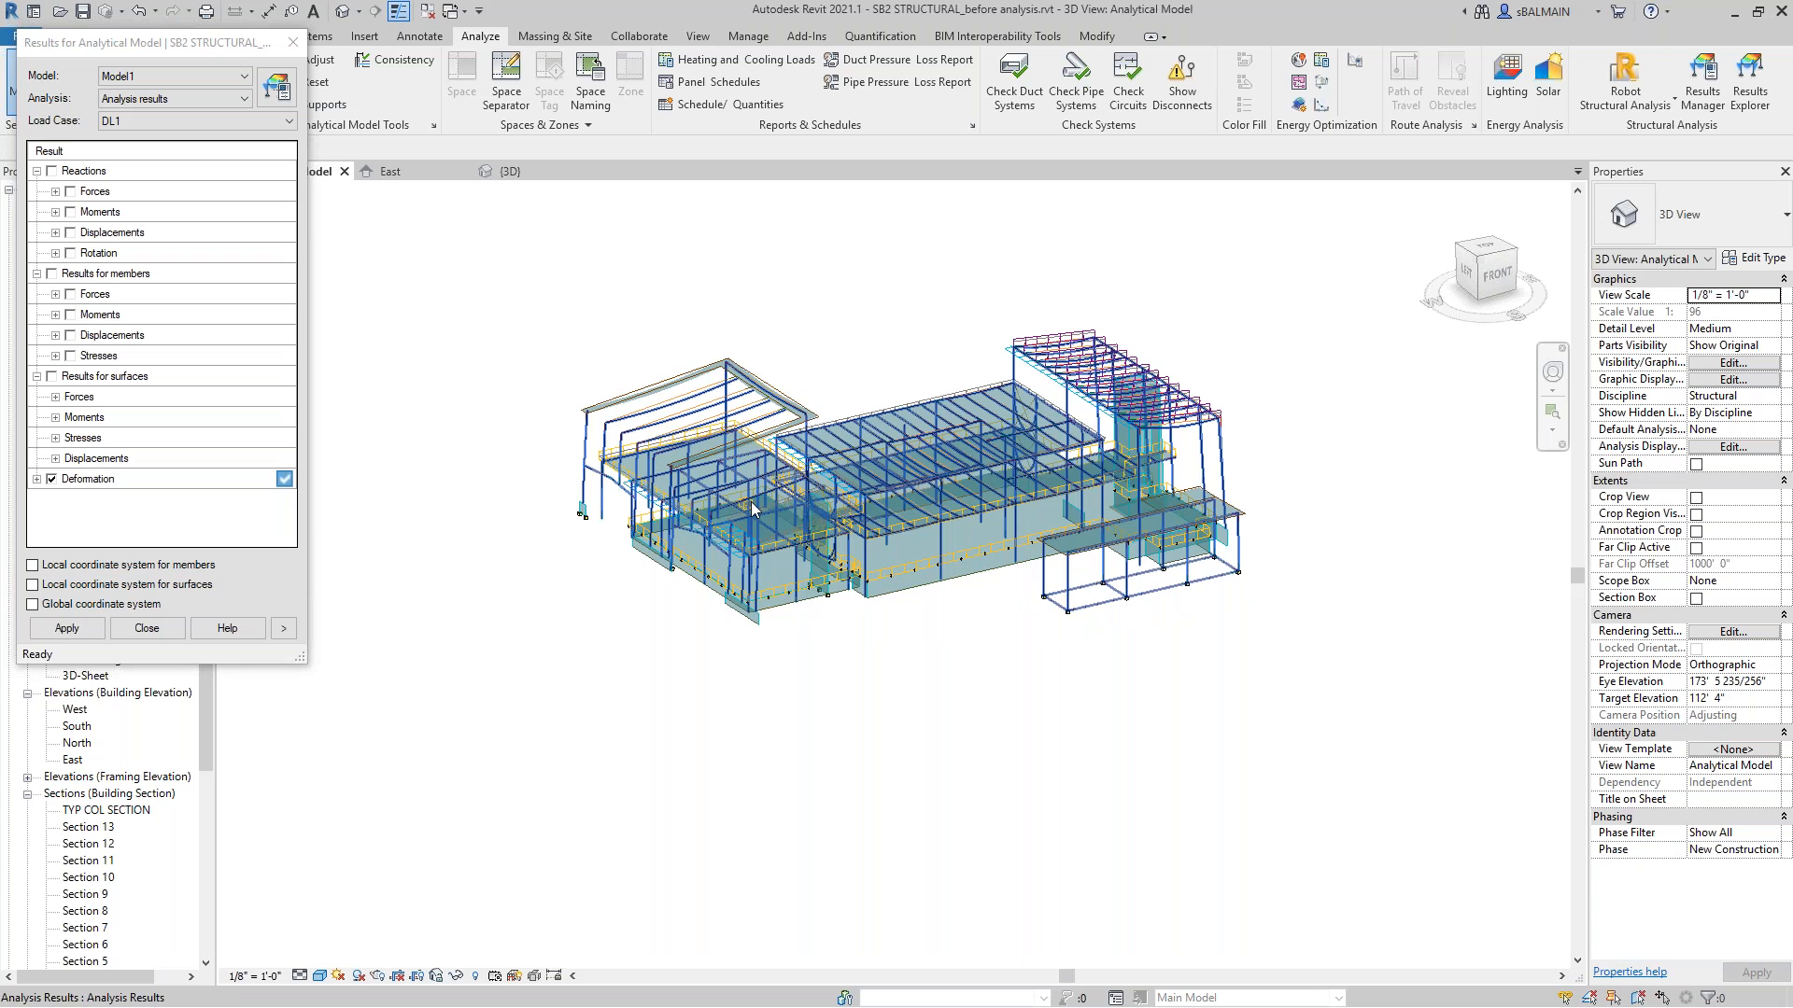
Replace the deformation display with the surface Displacement UZ map for DL1, close the results dialog and inspect the model.
left_click(51, 479)
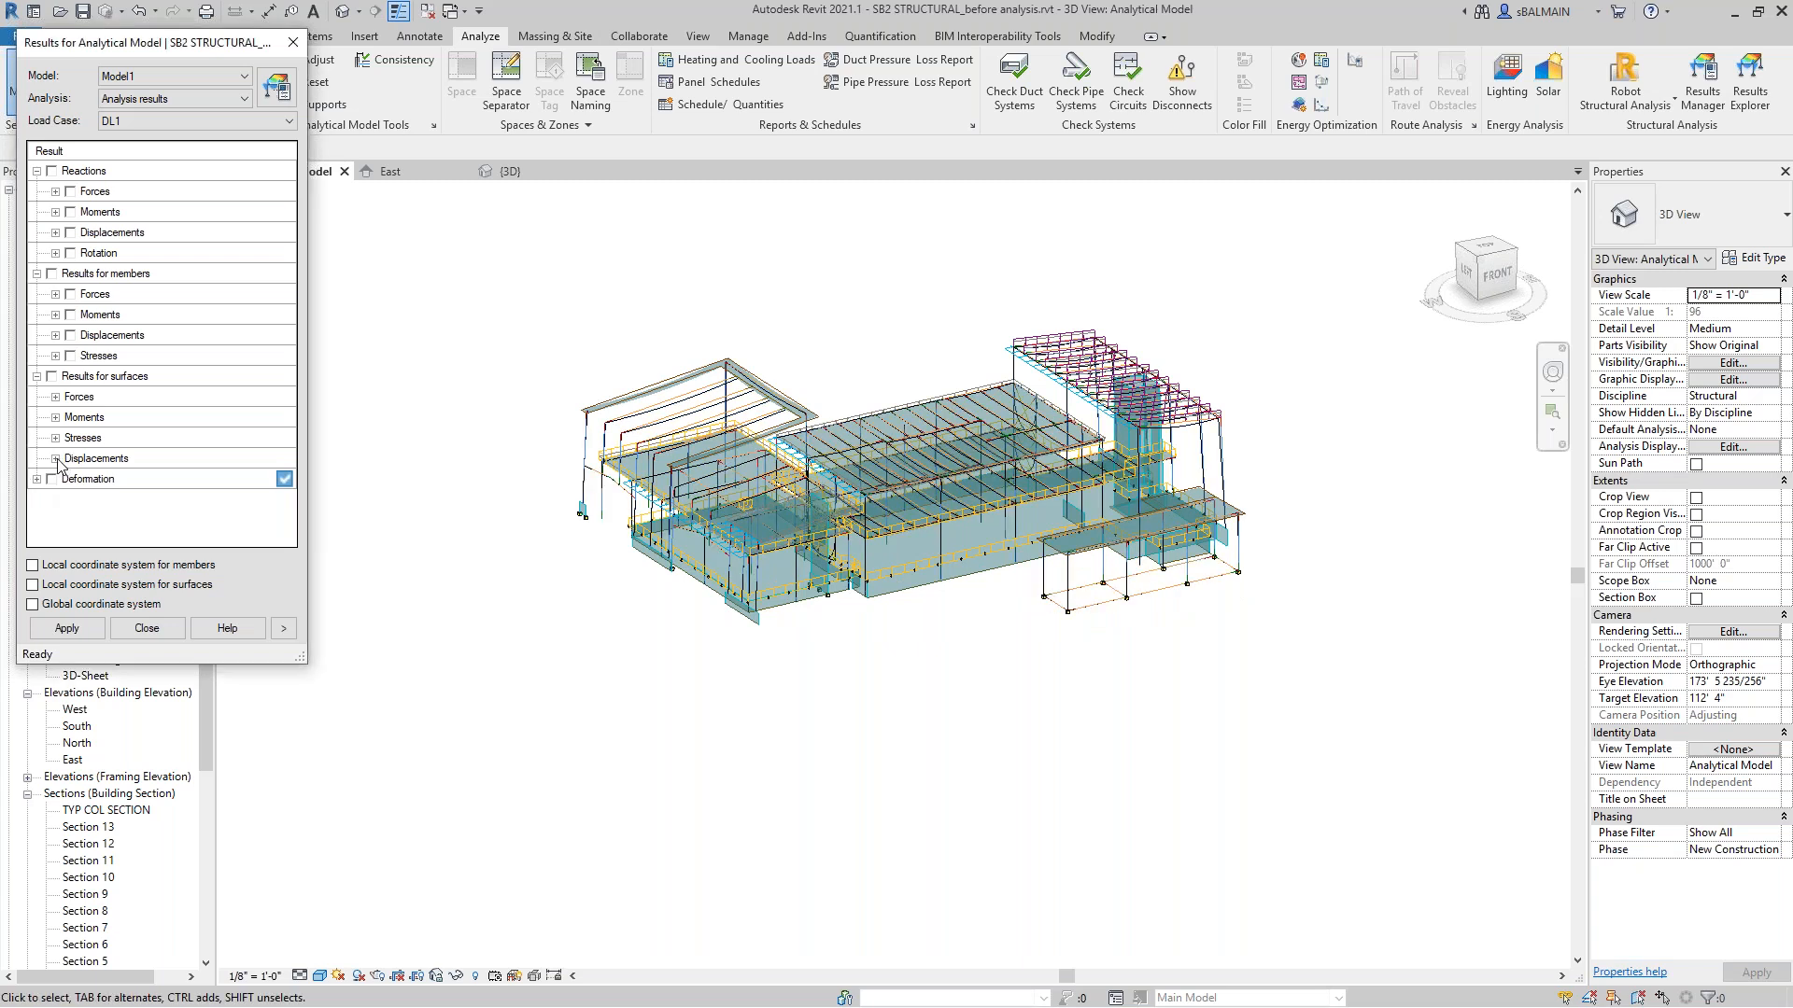
left_click(56, 458)
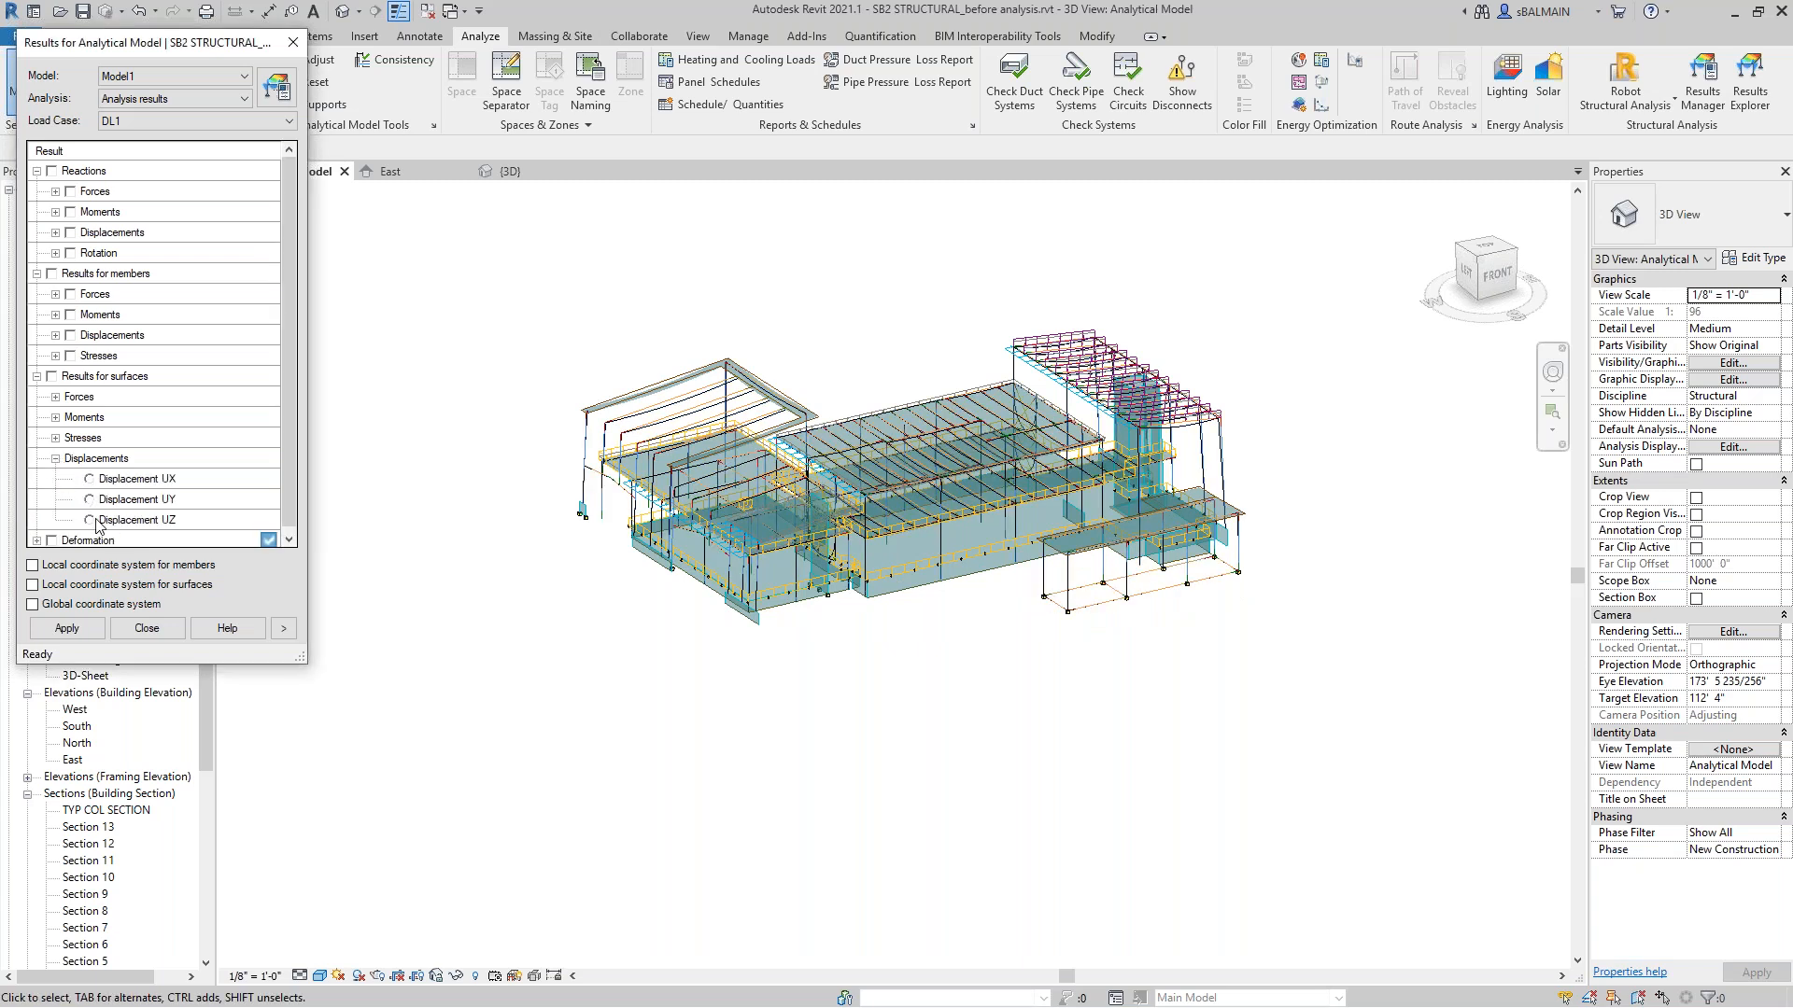
left_click(81, 632)
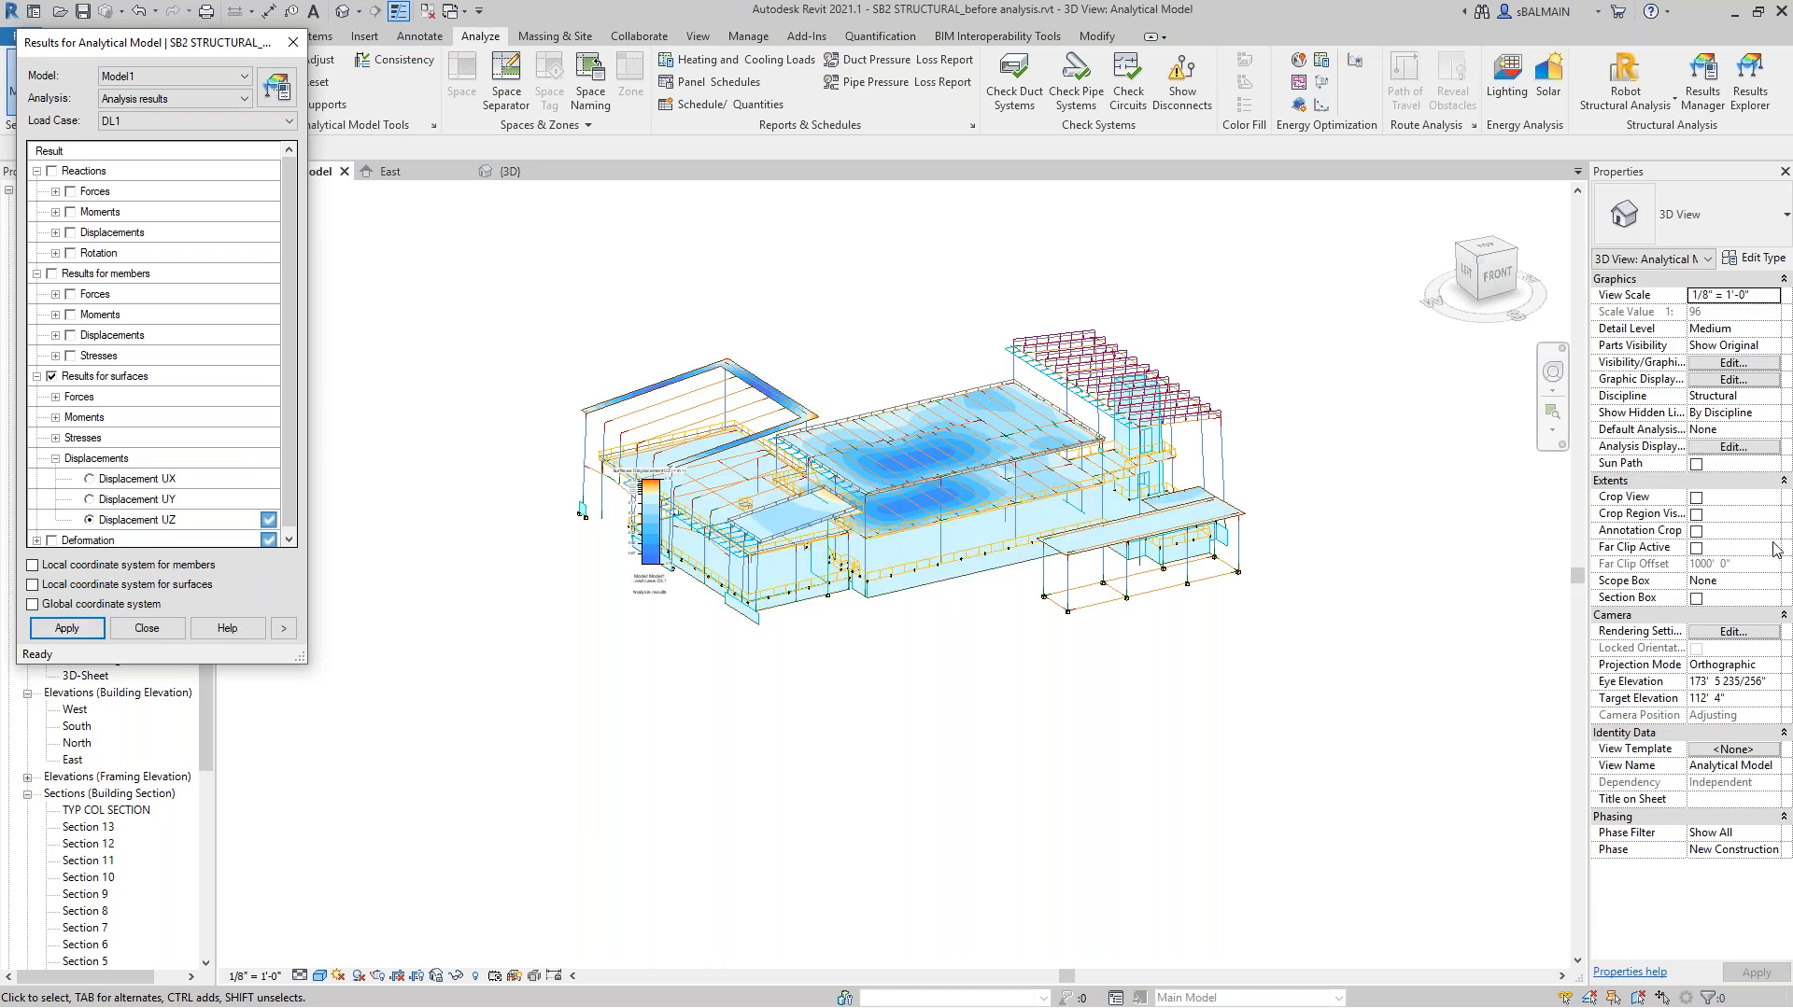
left_click(1769, 543)
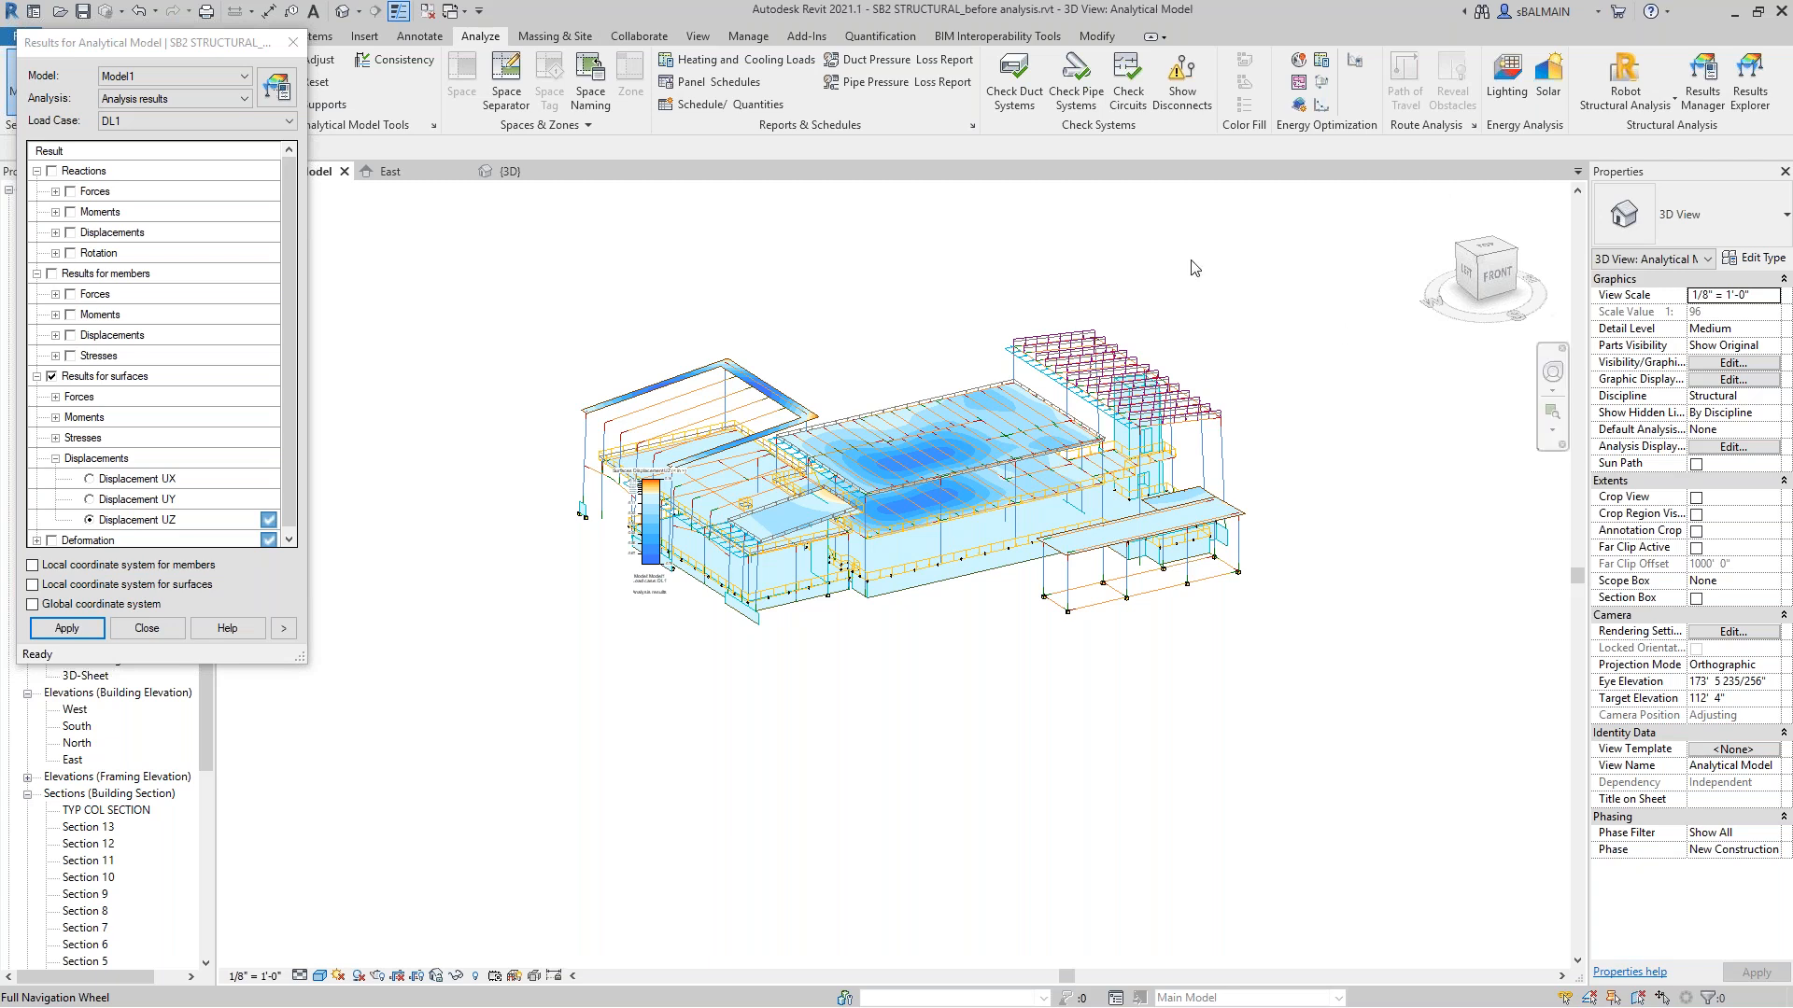
left_click(293, 43)
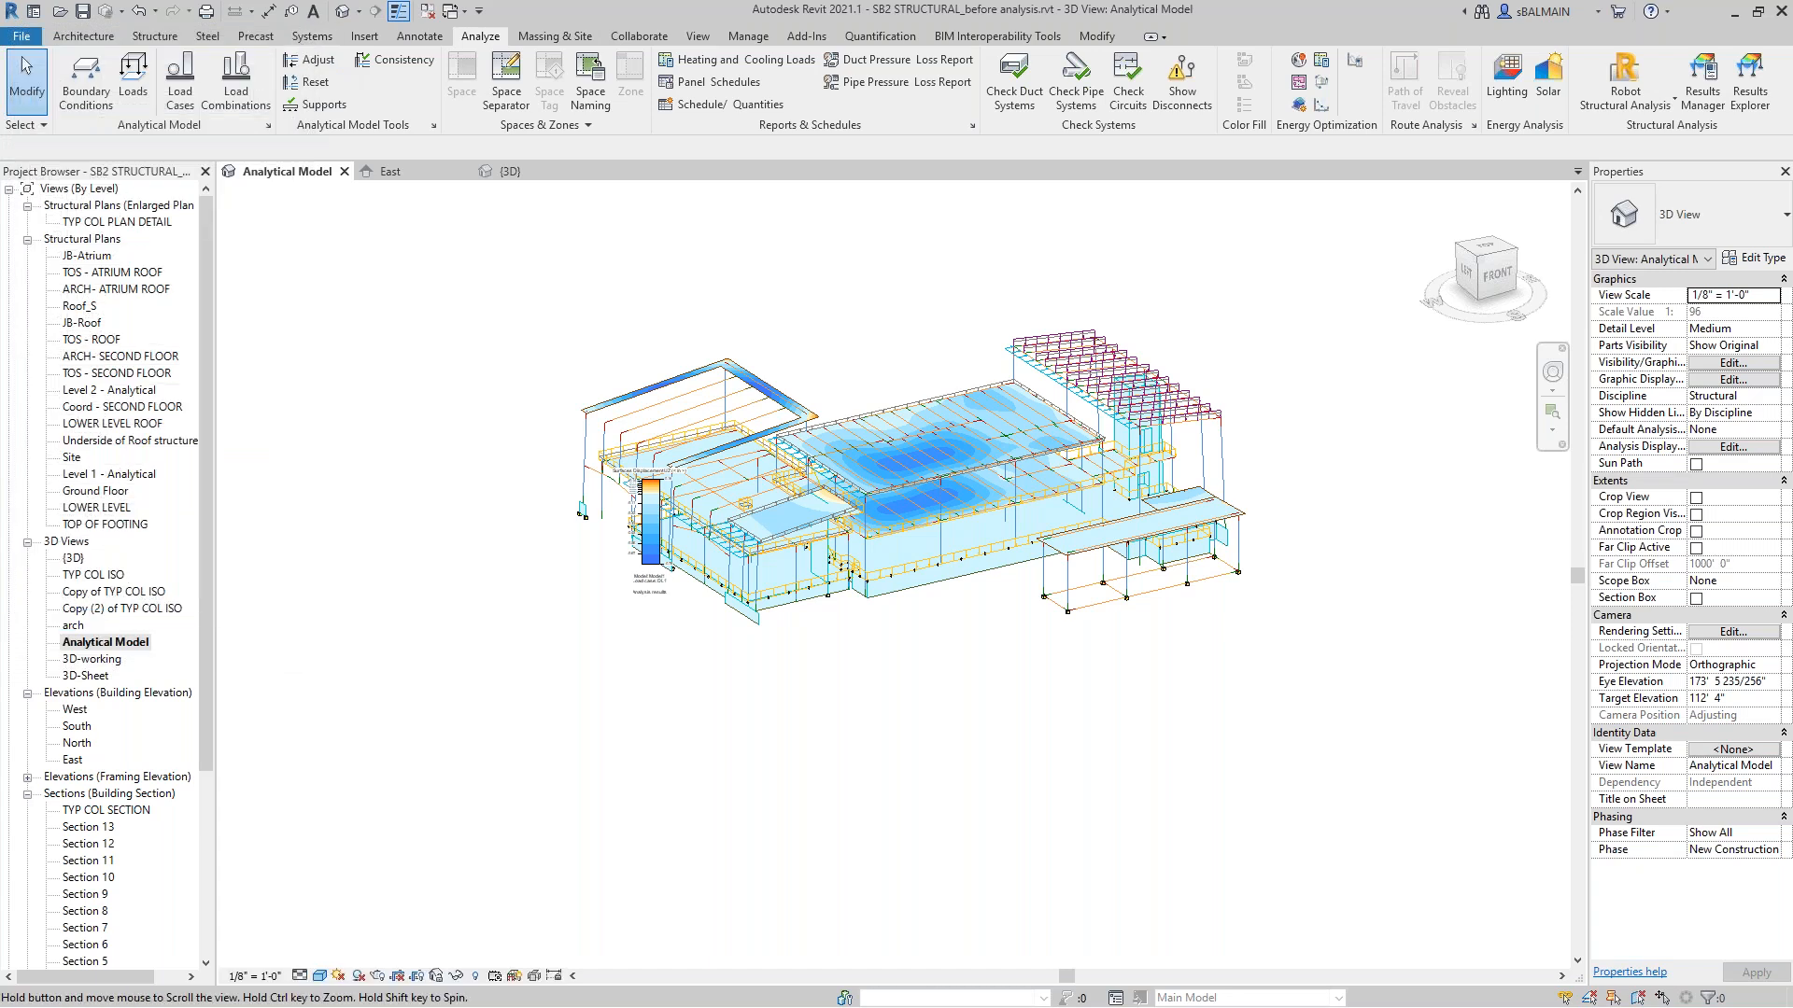
middle_click_drag(1280, 540, 1245, 600)
scroll(1217, 513, "up", 3)
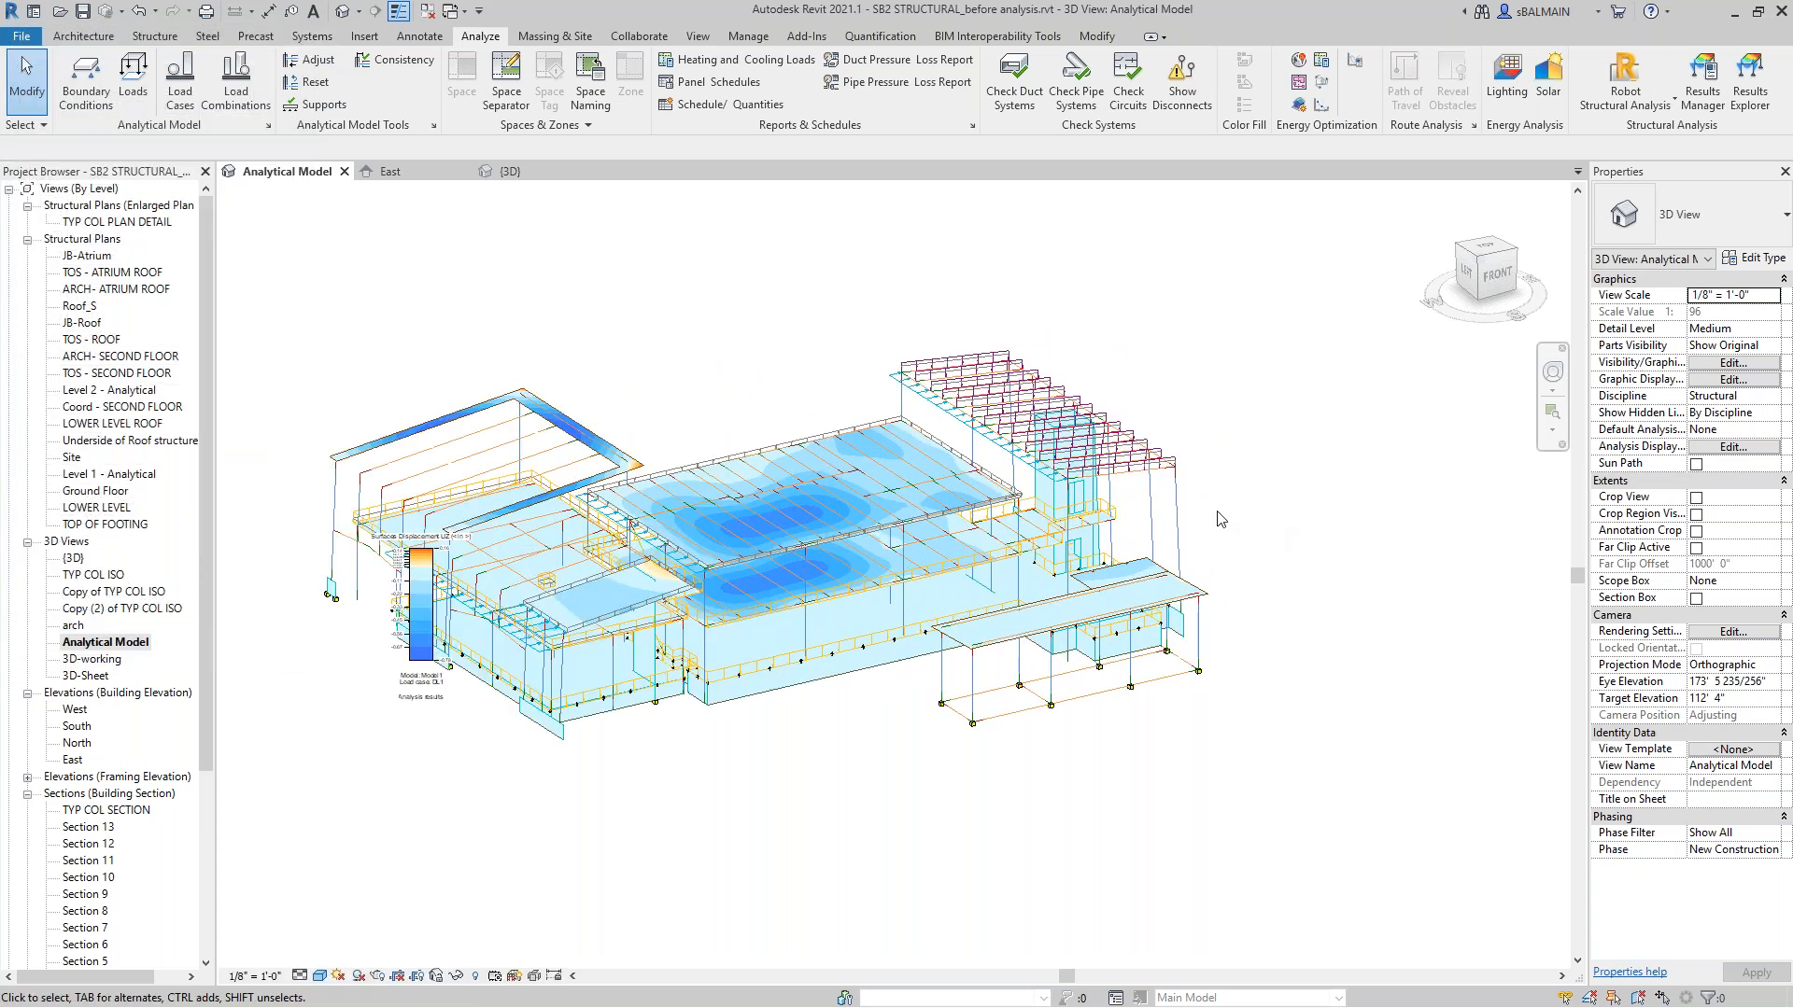
scroll(1218, 519, "up", 1)
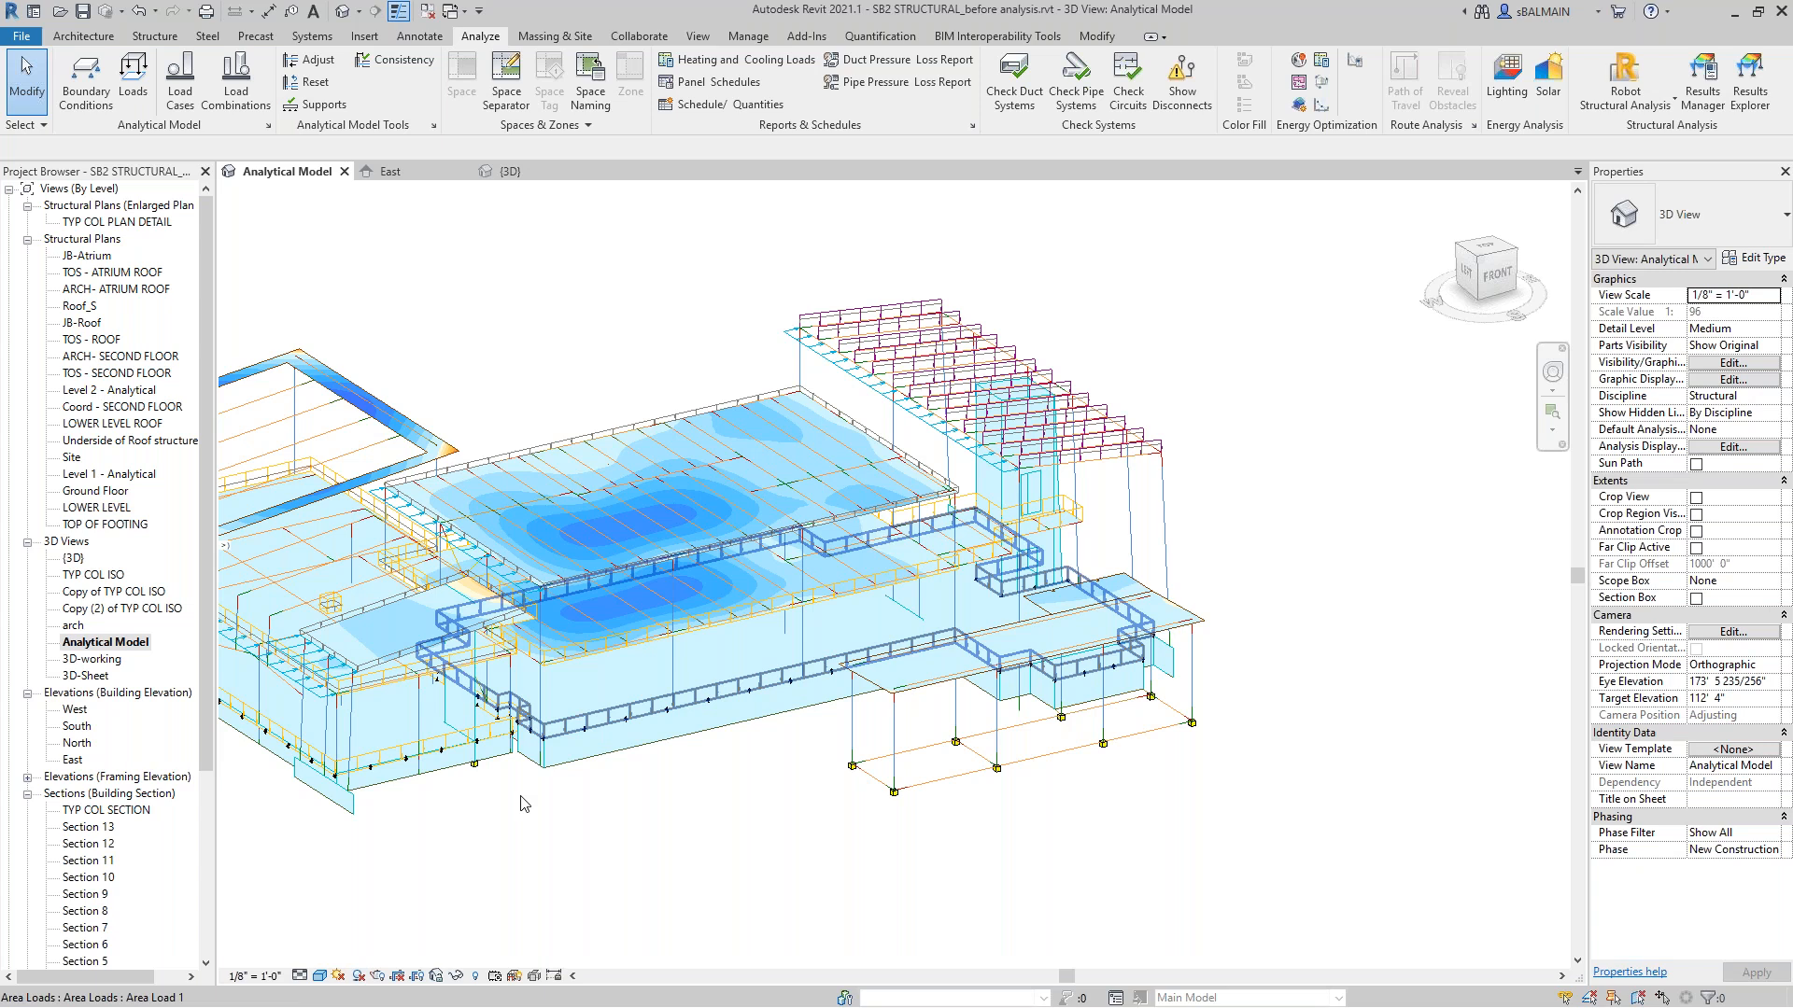
Switch to the SBA live project in Robot Structural Analysis and select joist bar 101 in the model view.
key("super")
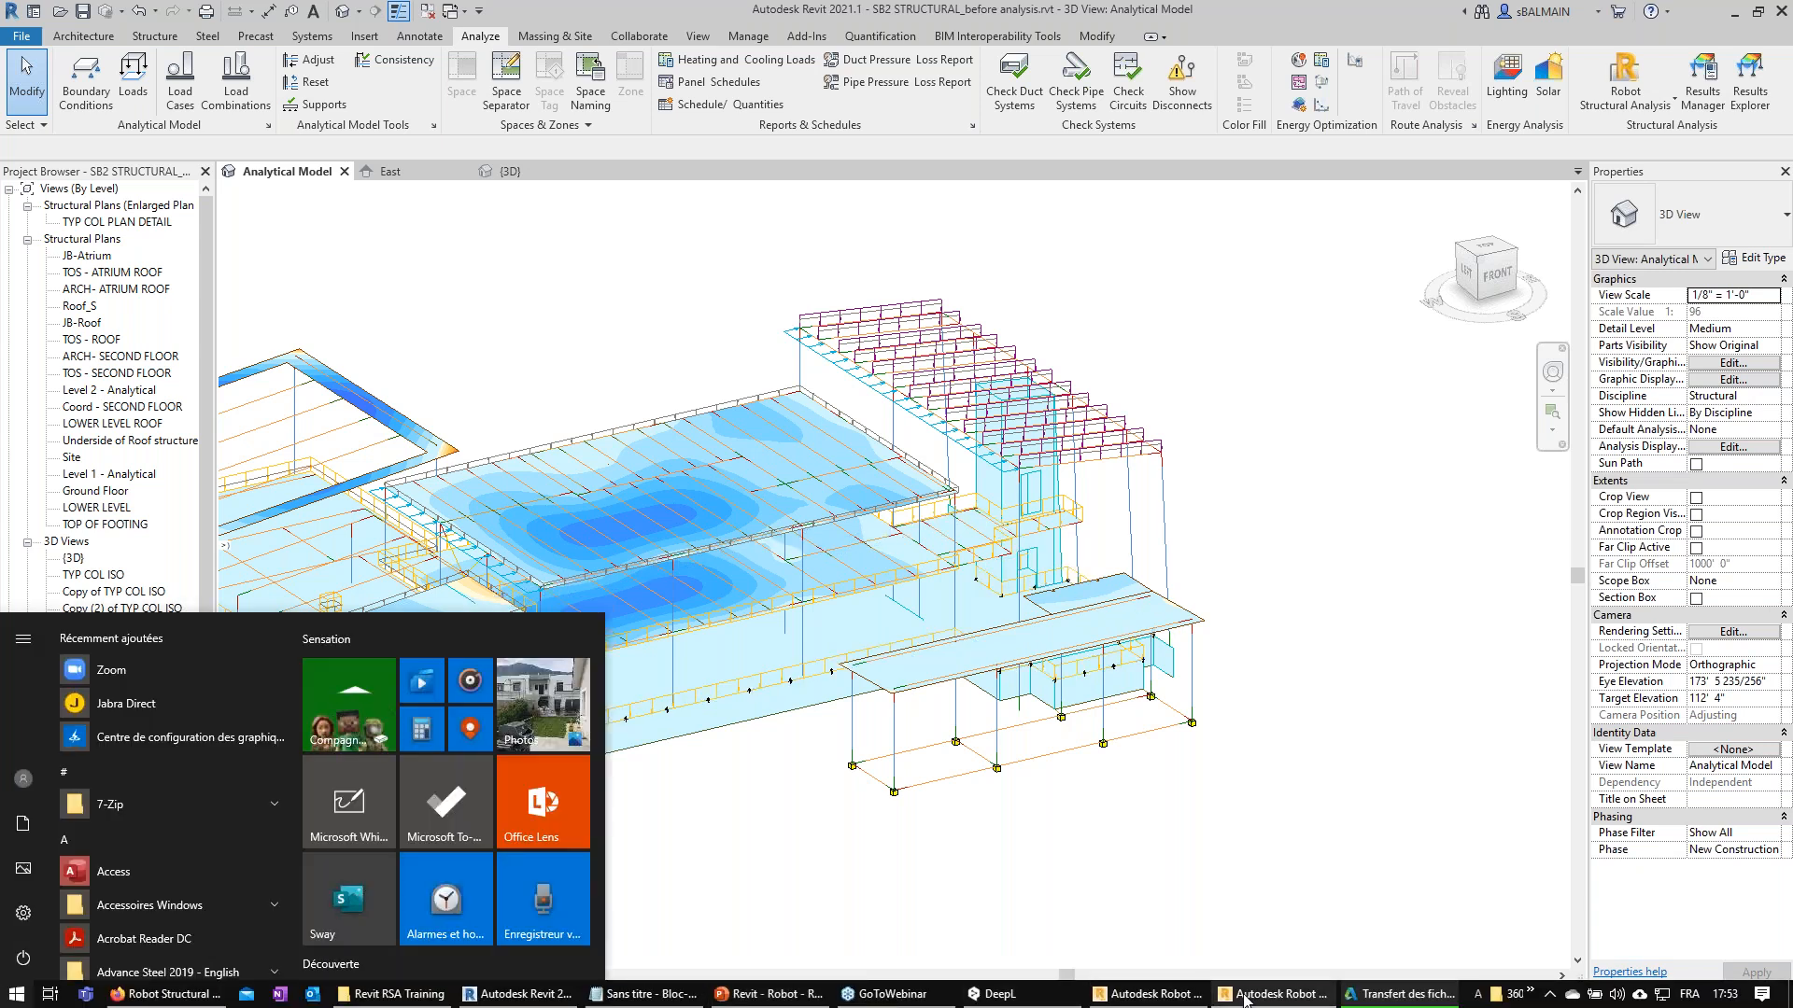
mouse_move(1244, 1000)
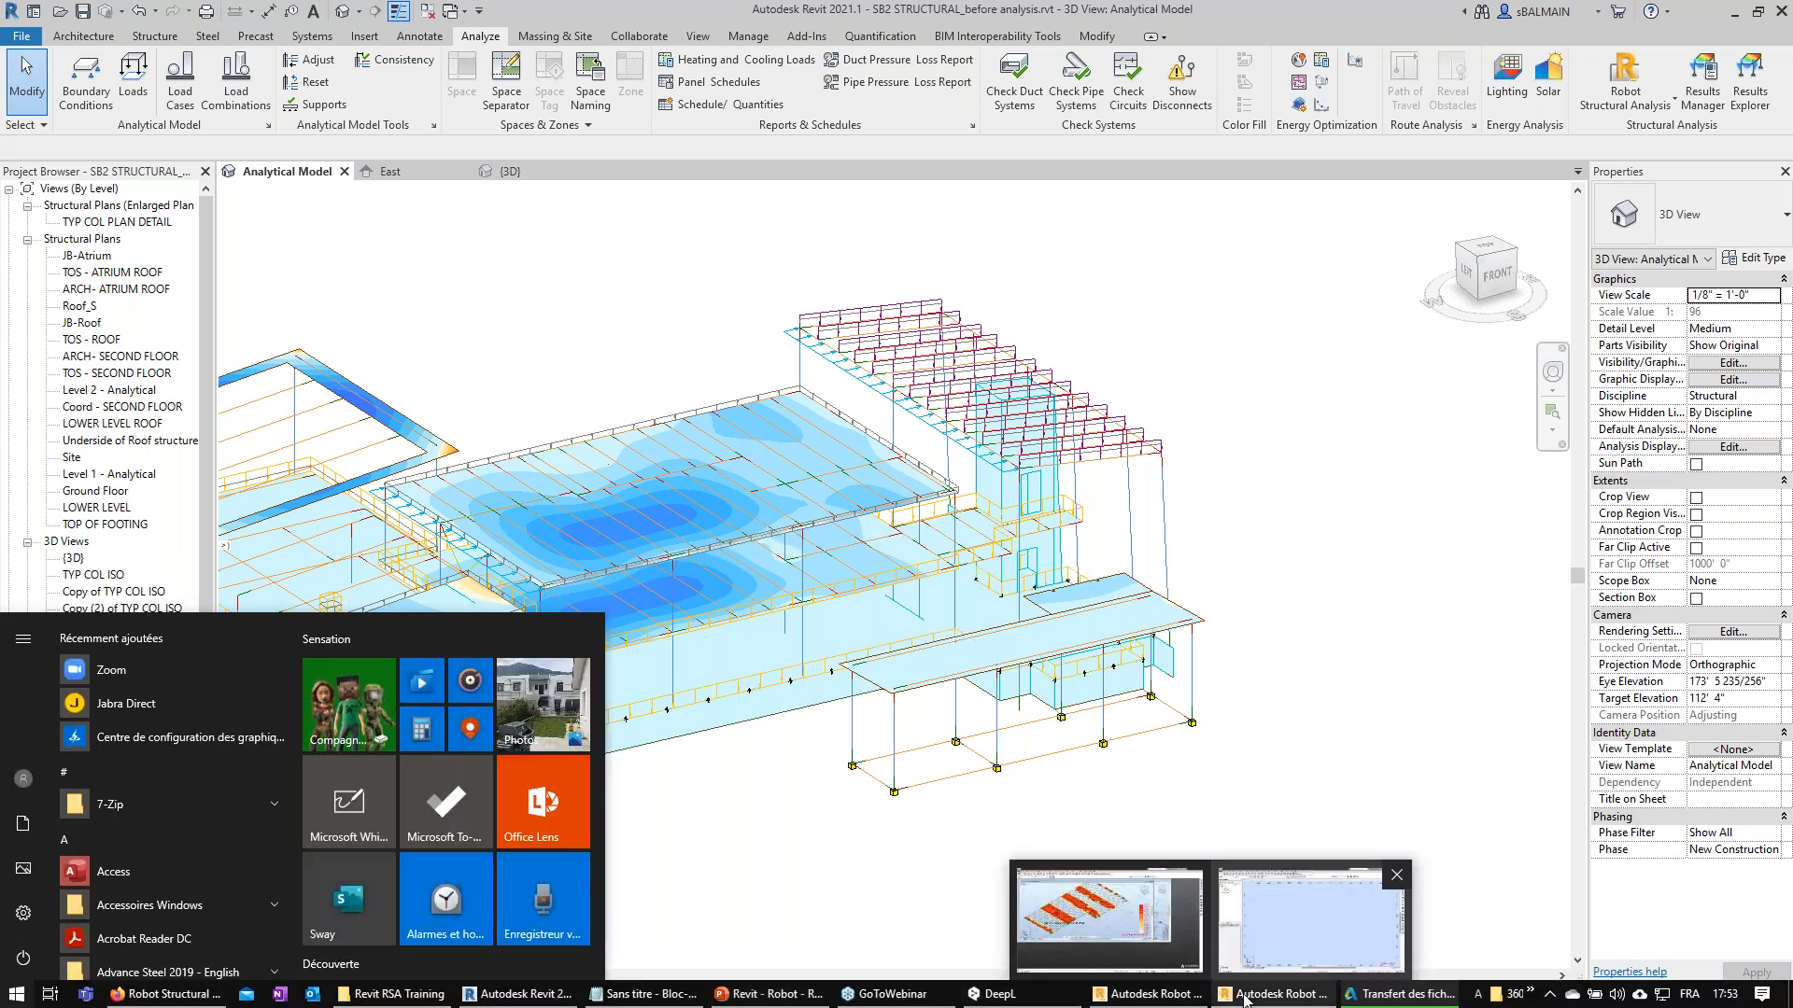
left_click(1243, 1000)
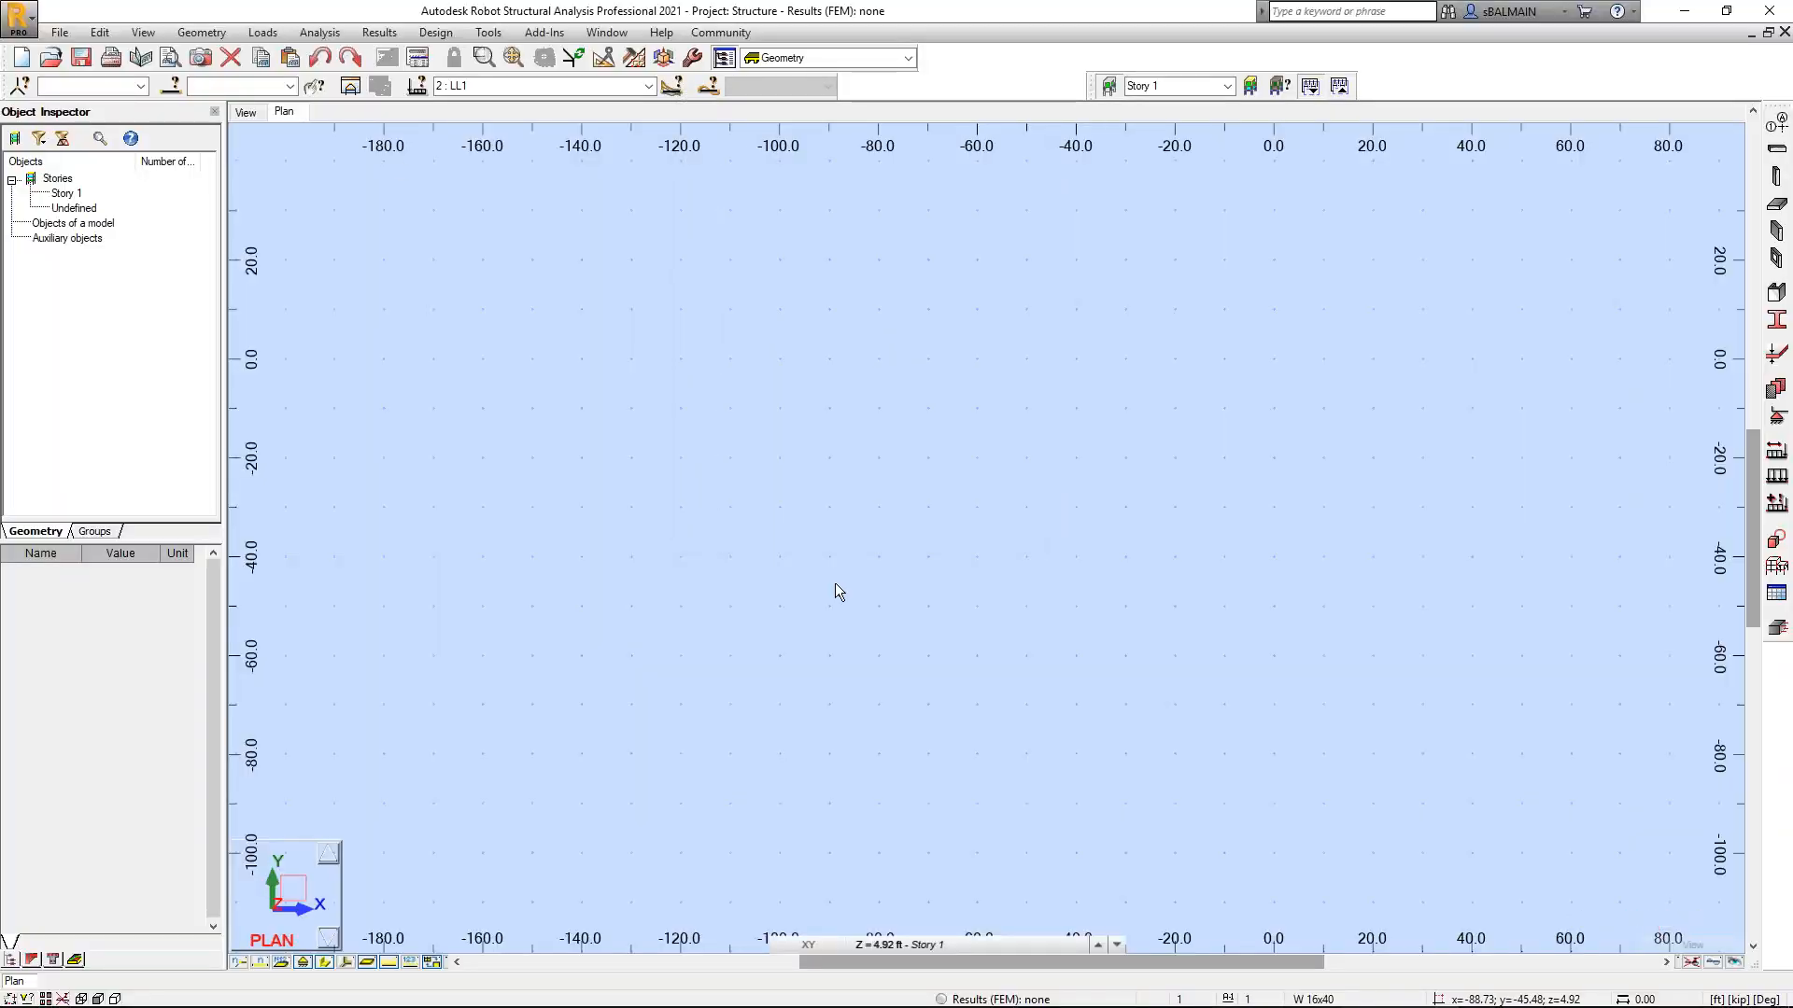
key("super")
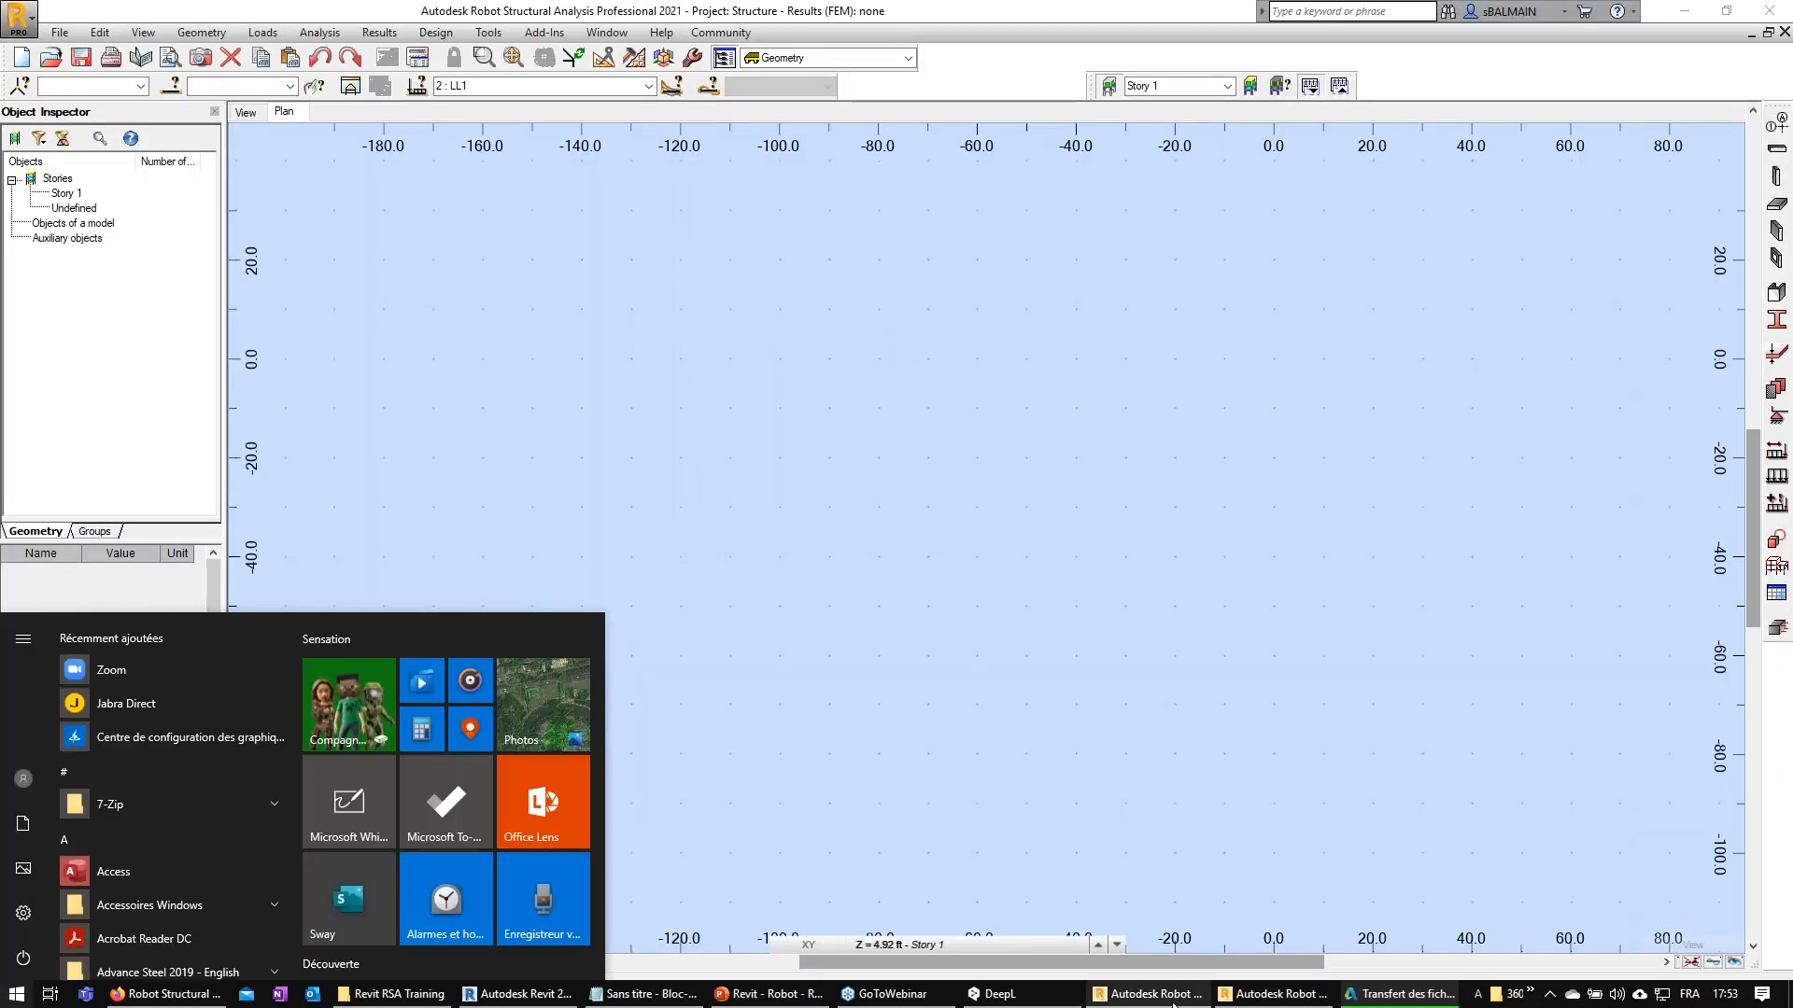
left_click(1173, 999)
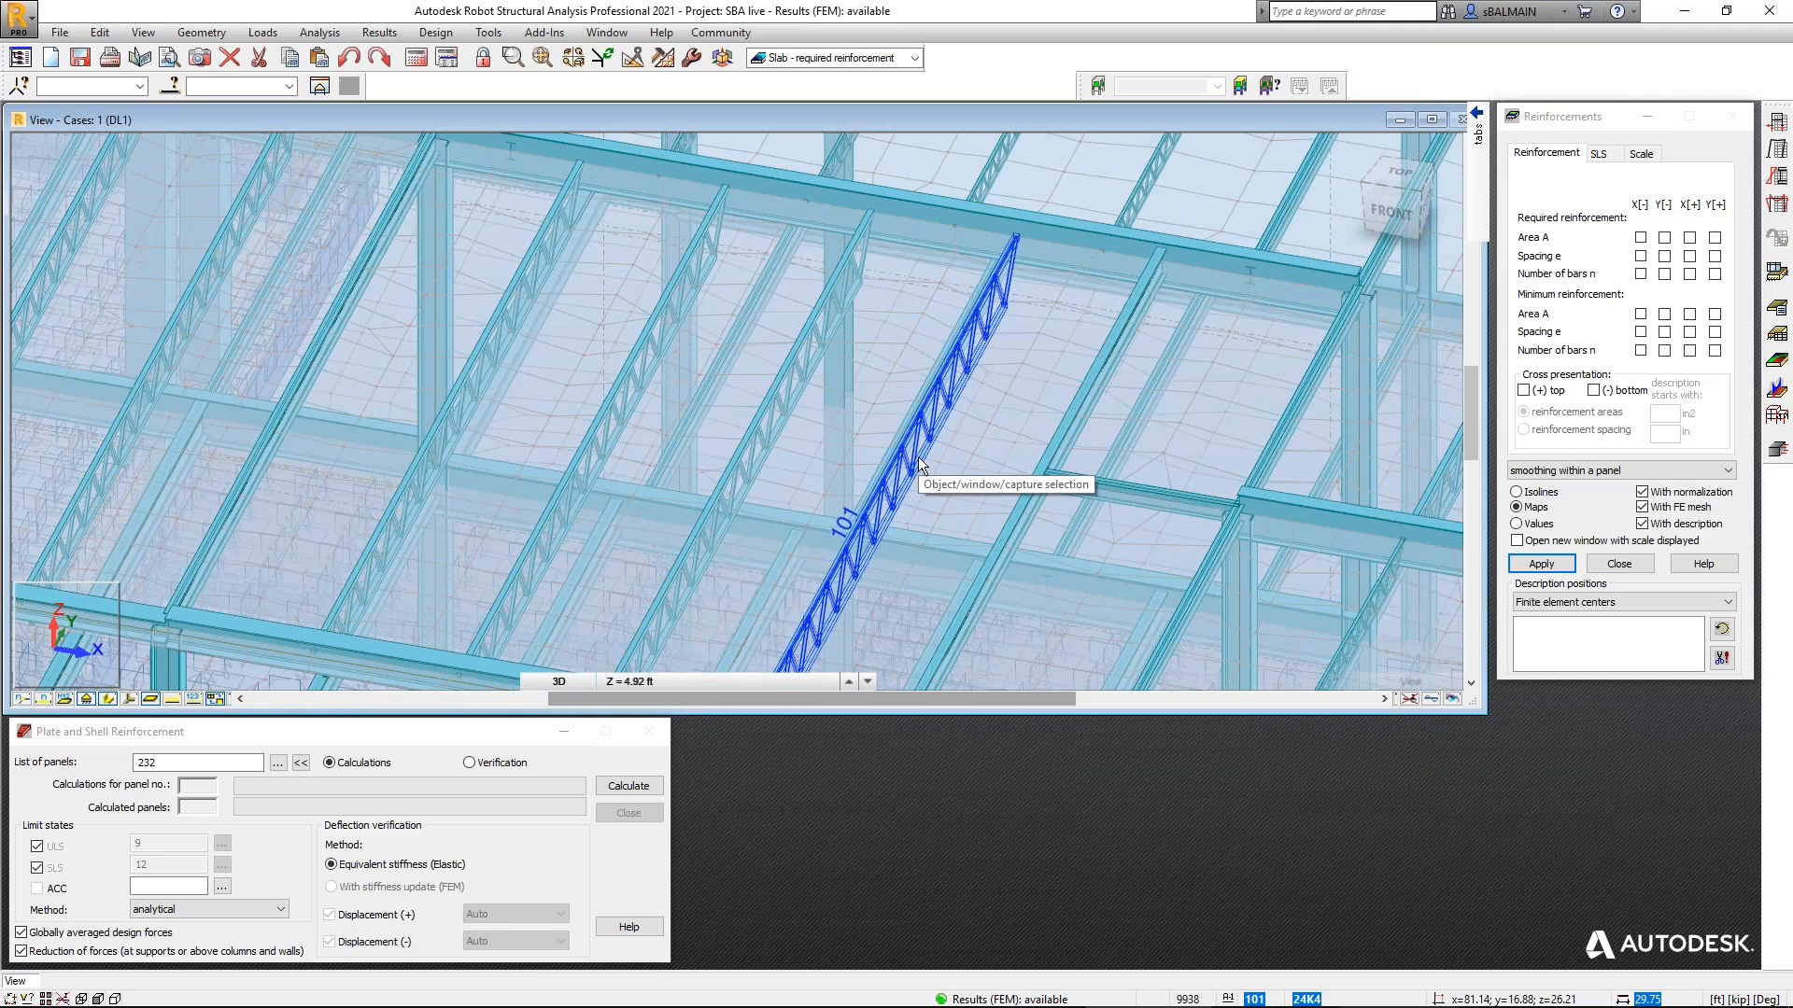
scroll(919, 464, "down", 1)
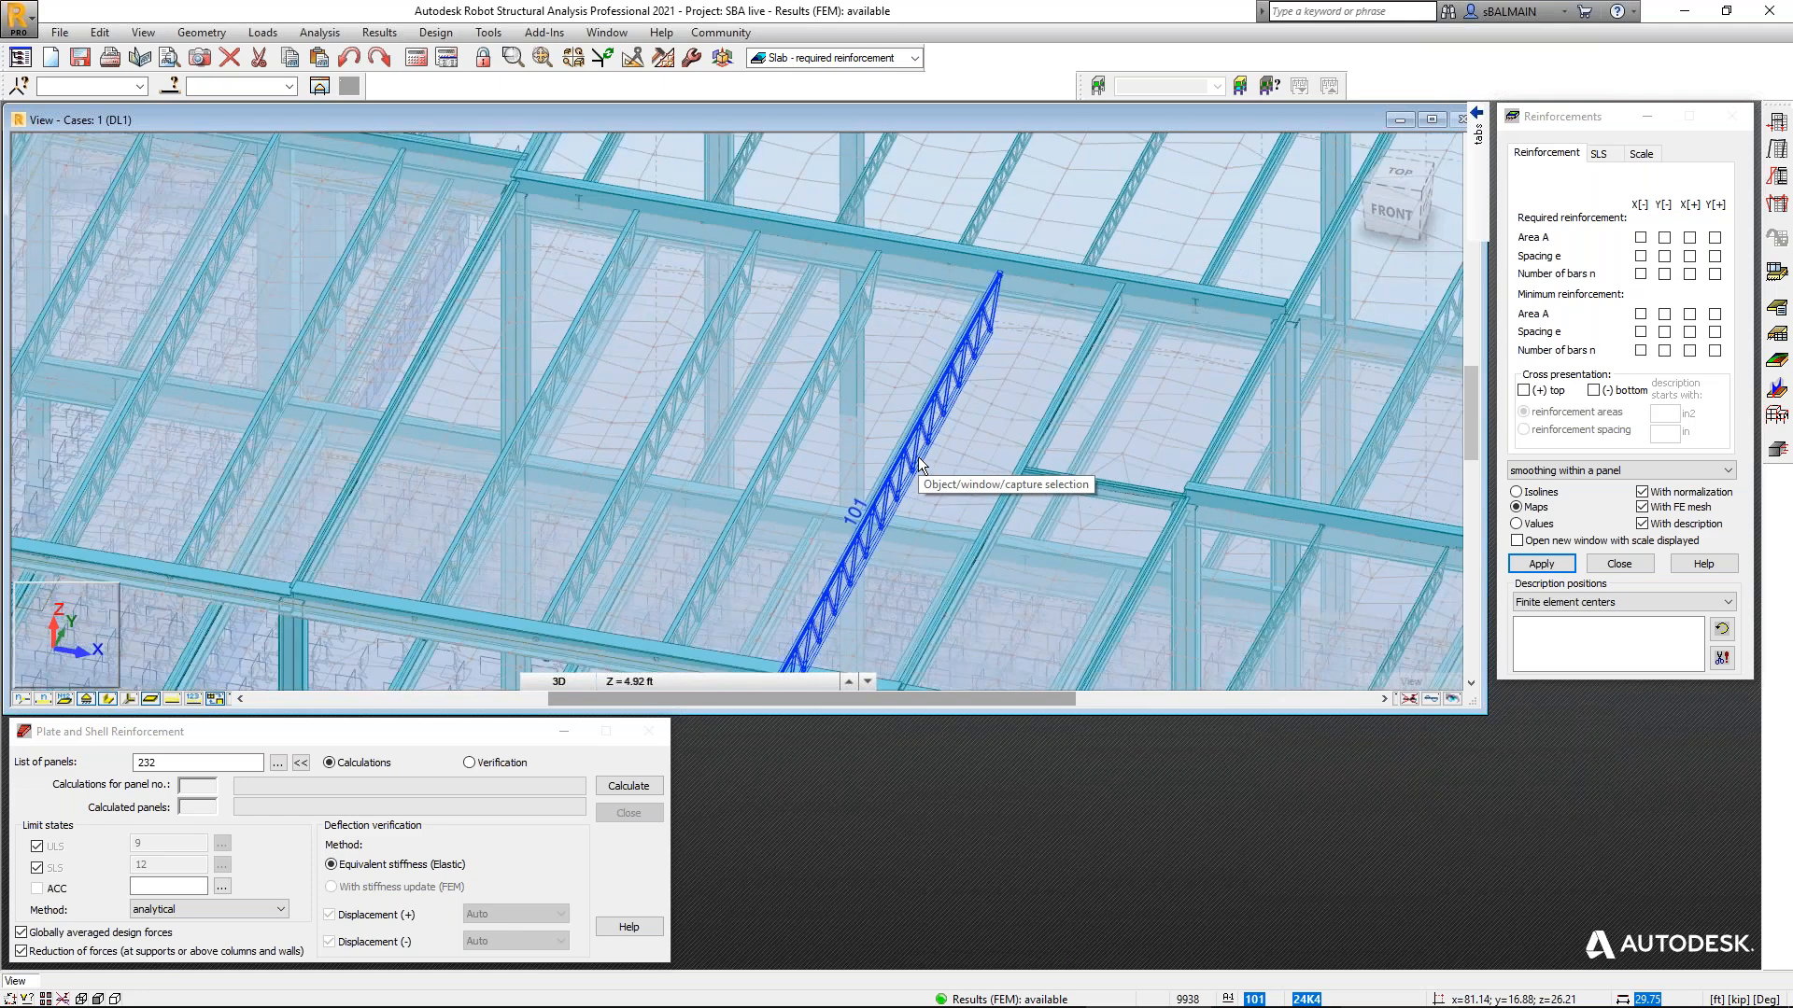
left_click(919, 464)
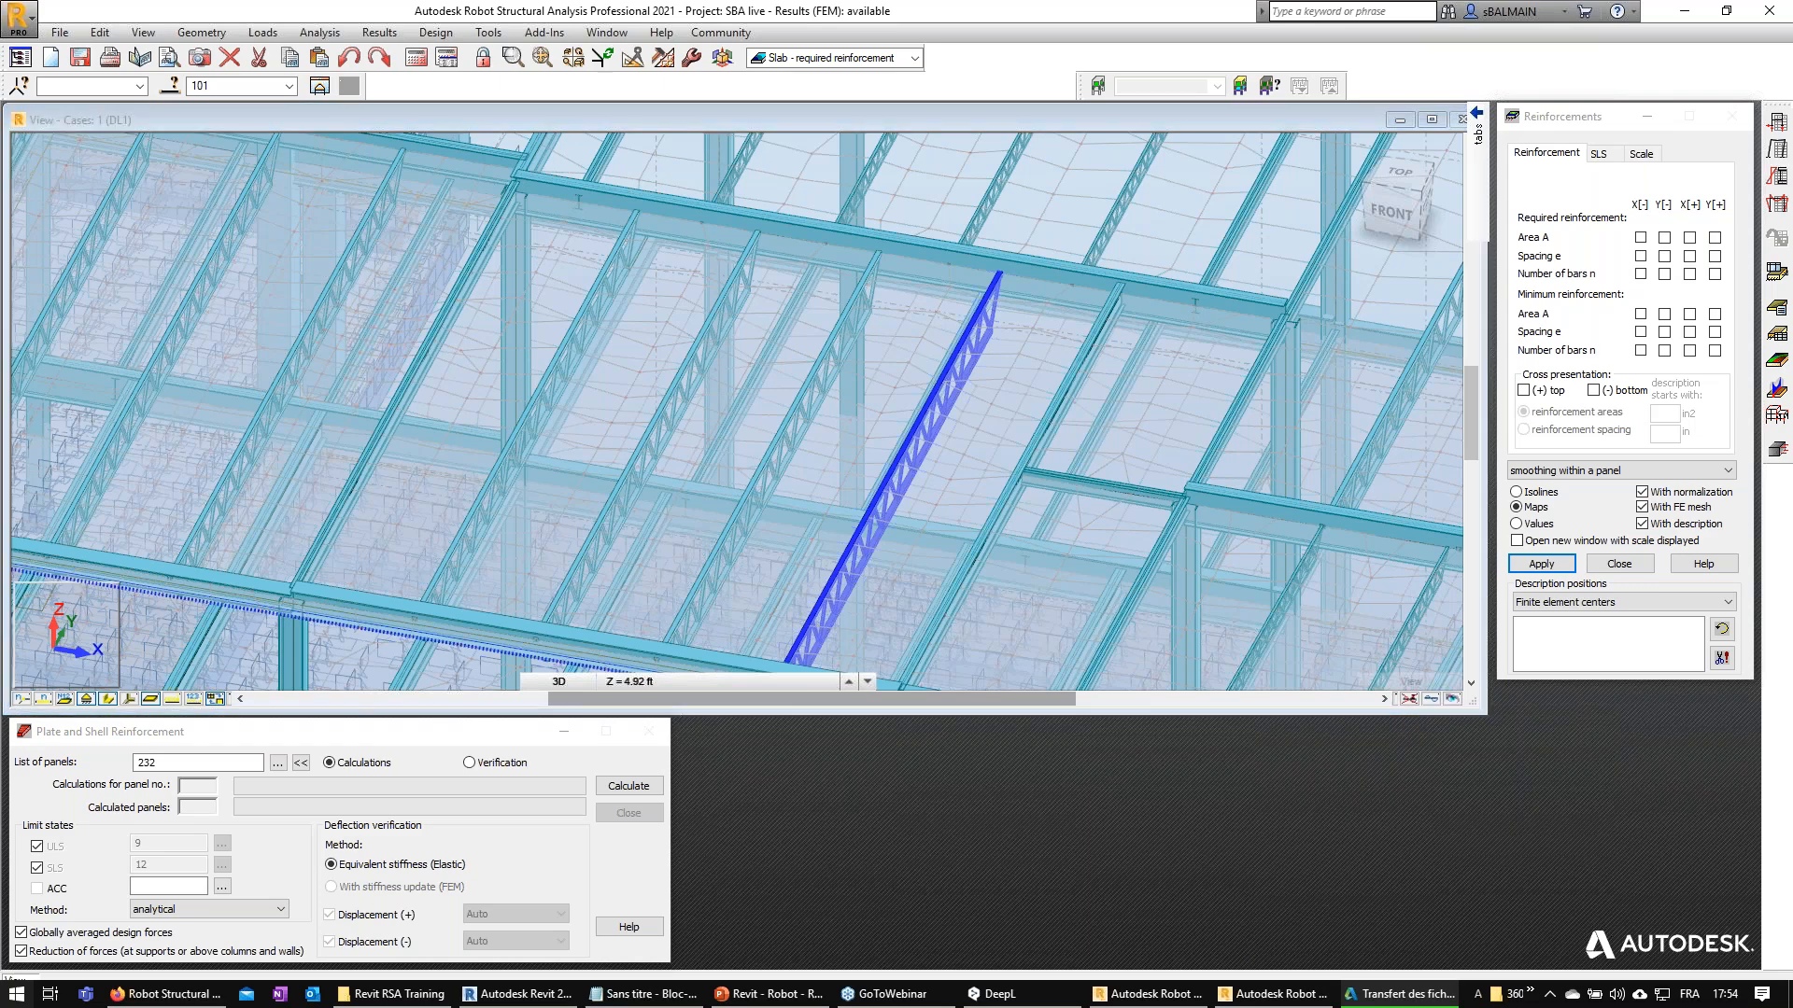
Return to Revit, inspect the properties of line loads on the open roof beams, including the end beam's DL1 load, and clear the selection.
key("super")
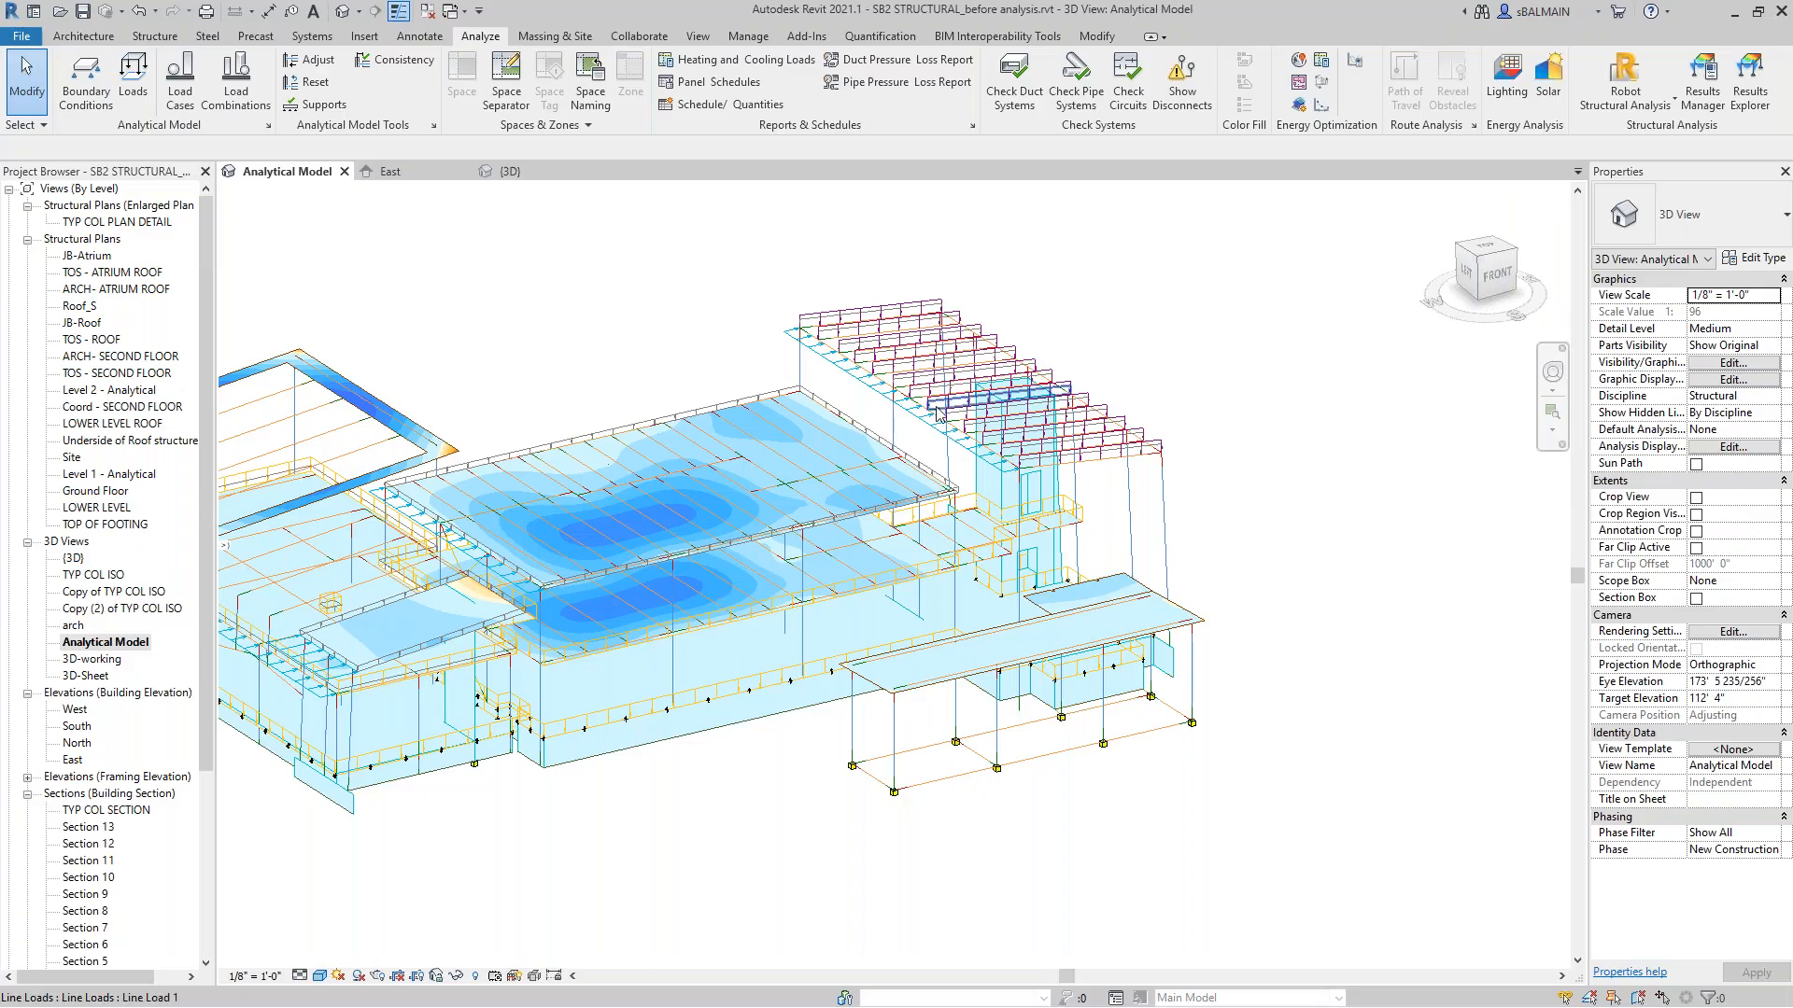
left_click(988, 422)
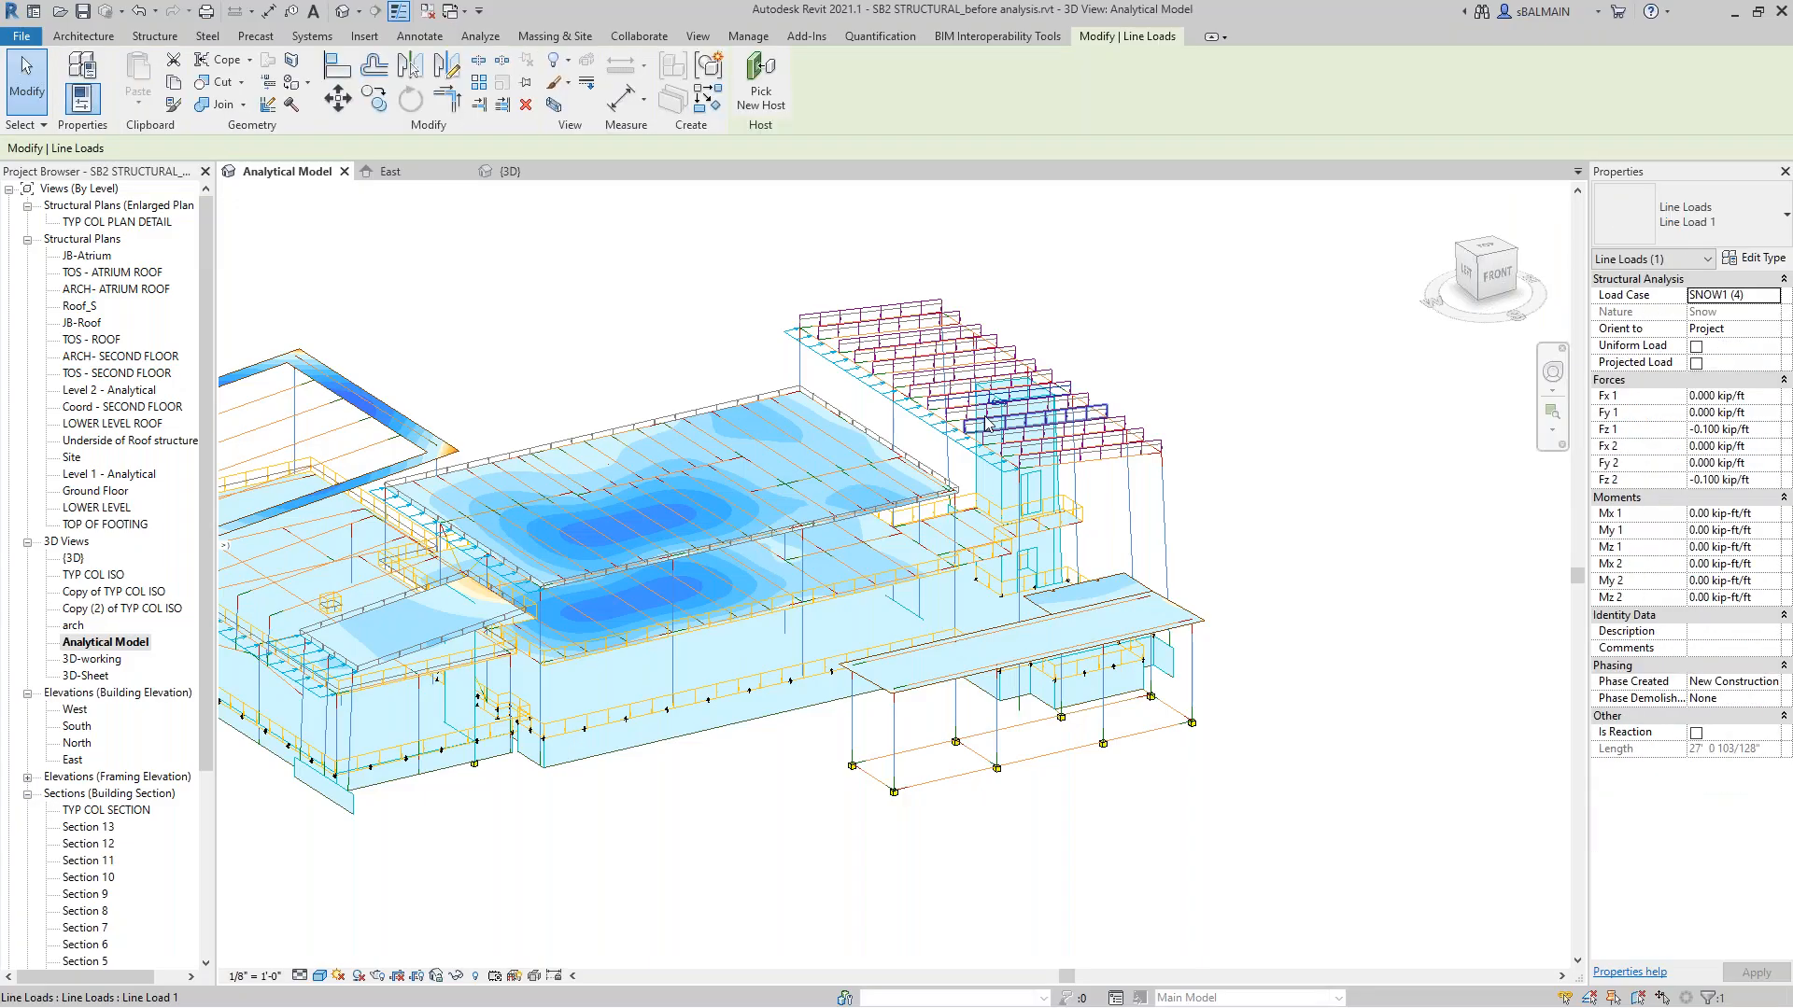
left_click(1095, 466)
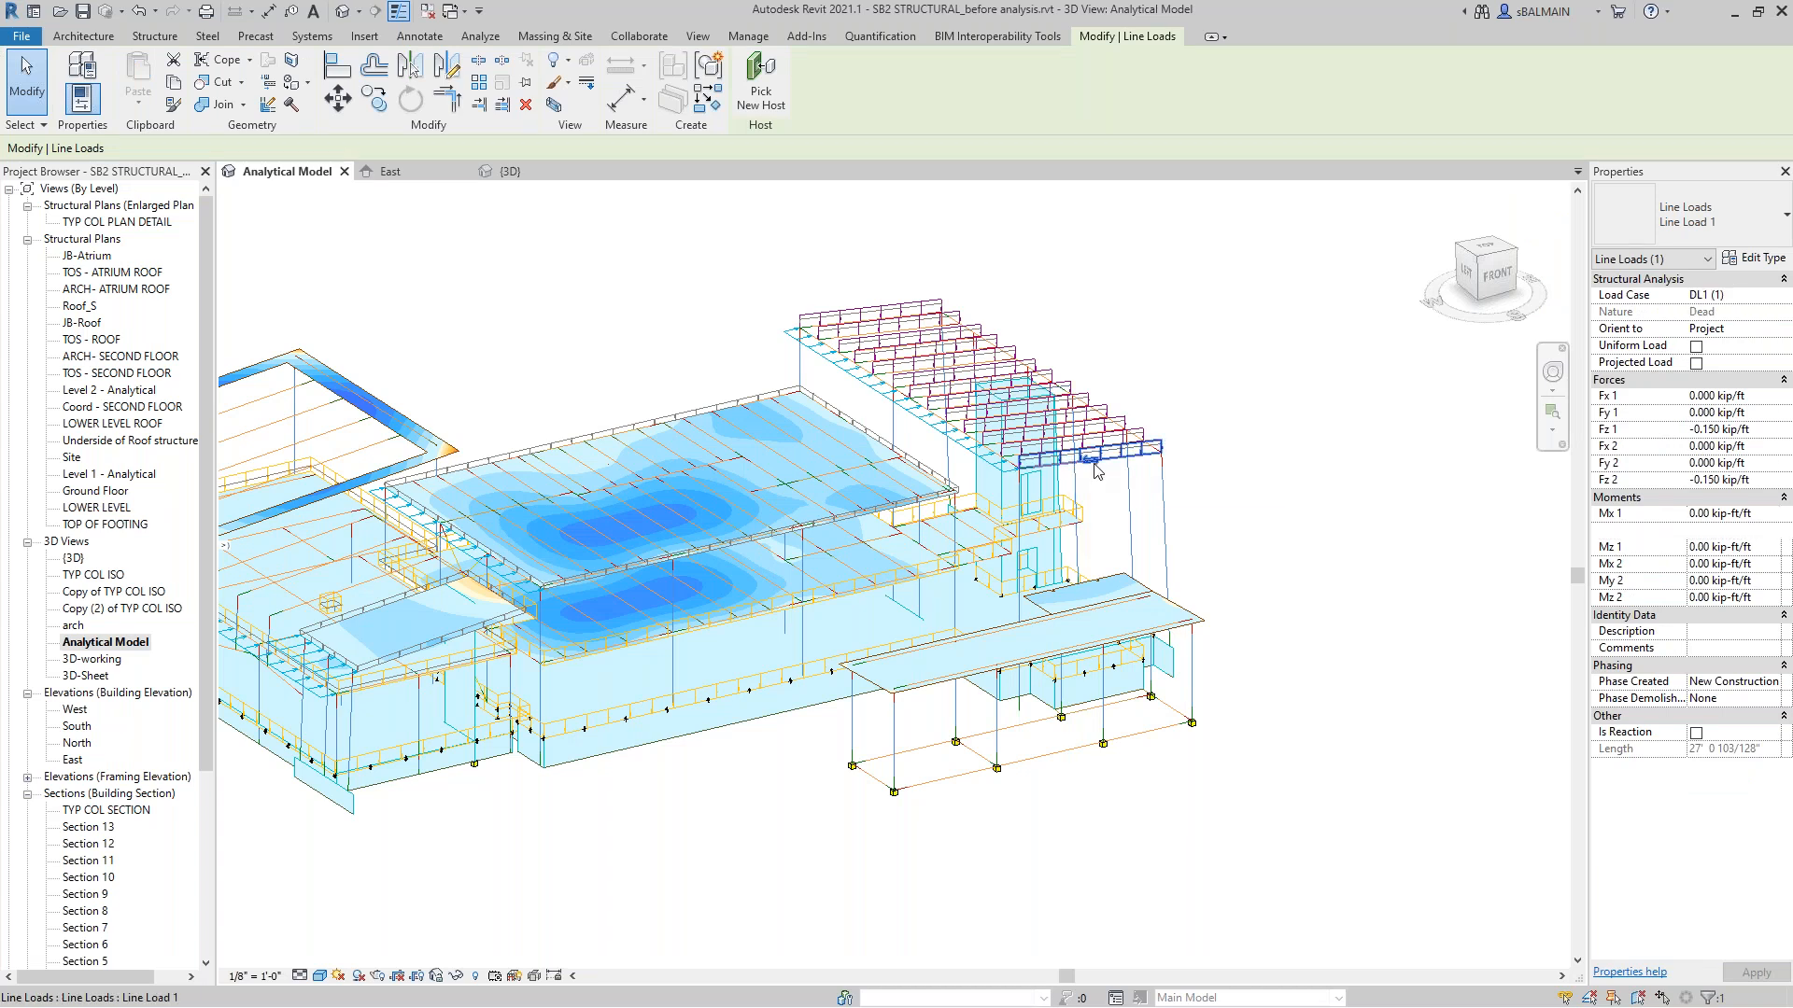
left_click(1095, 467)
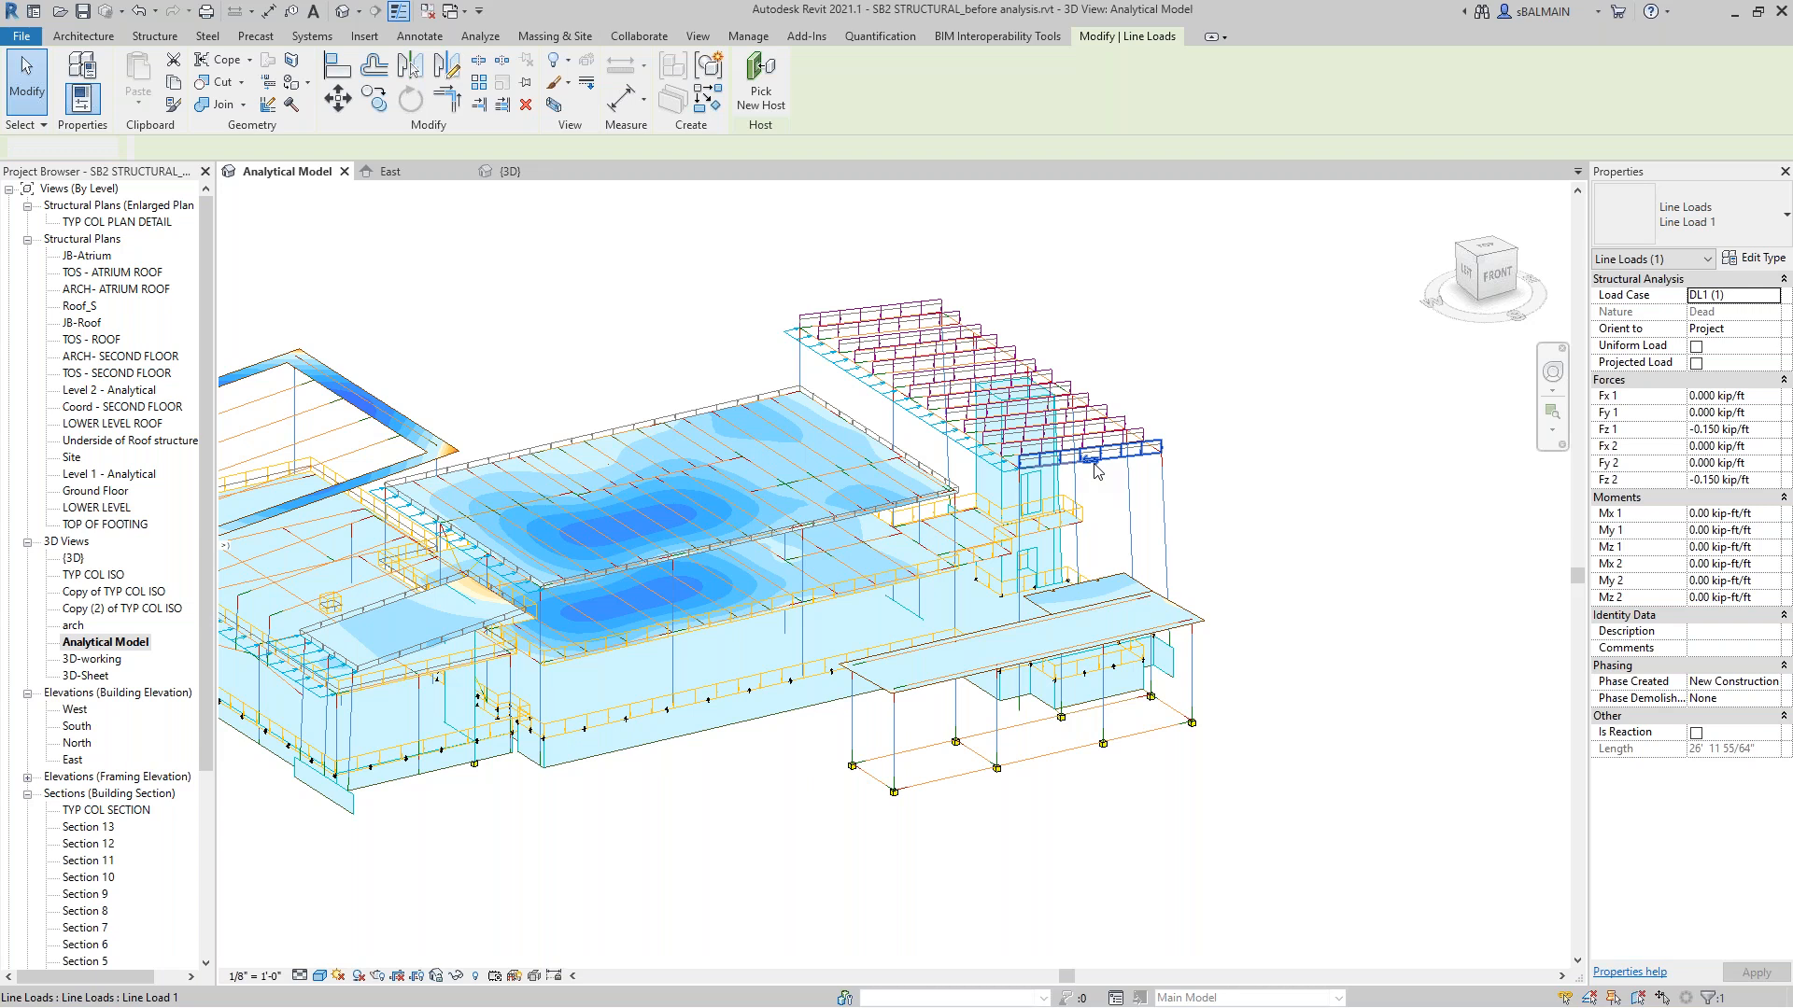
key("Escape")
Select the analytical beam beneath the line loads at the near end of the open roof framing to show its properties.
scroll(1096, 468, "up", 2)
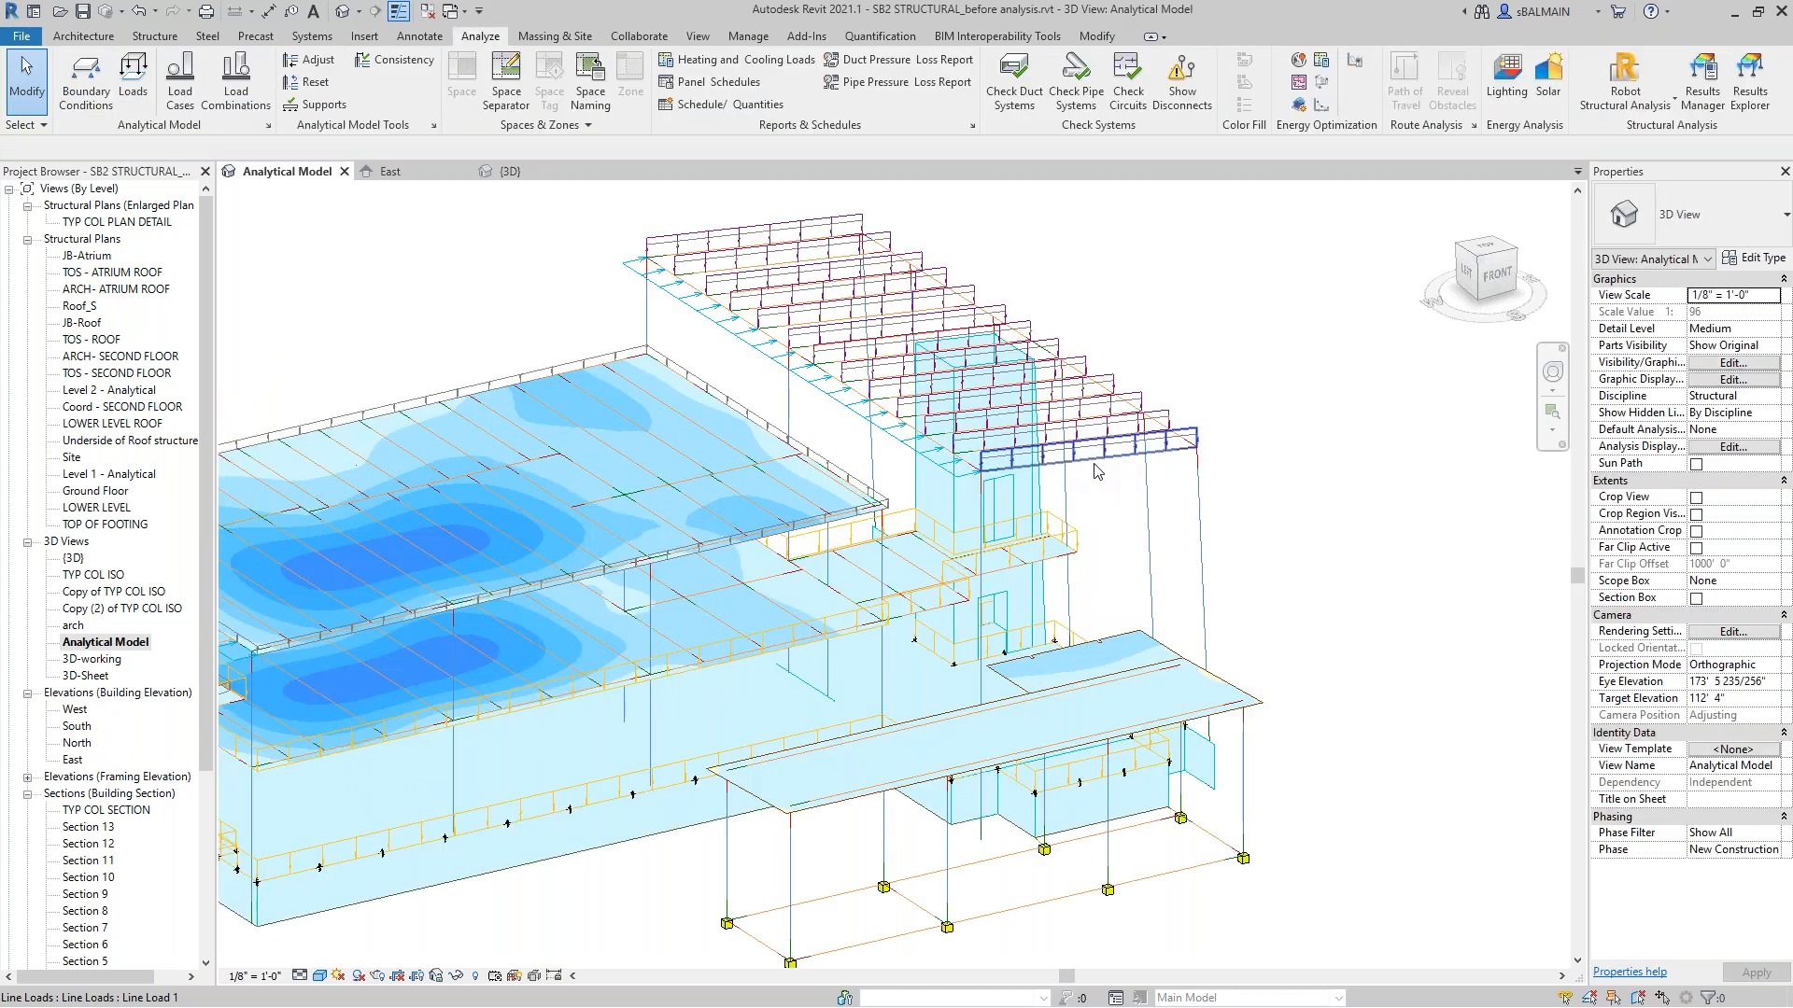
scroll(1095, 472, "up", 2)
key("Tab")
key("Tab")
key("Tab")
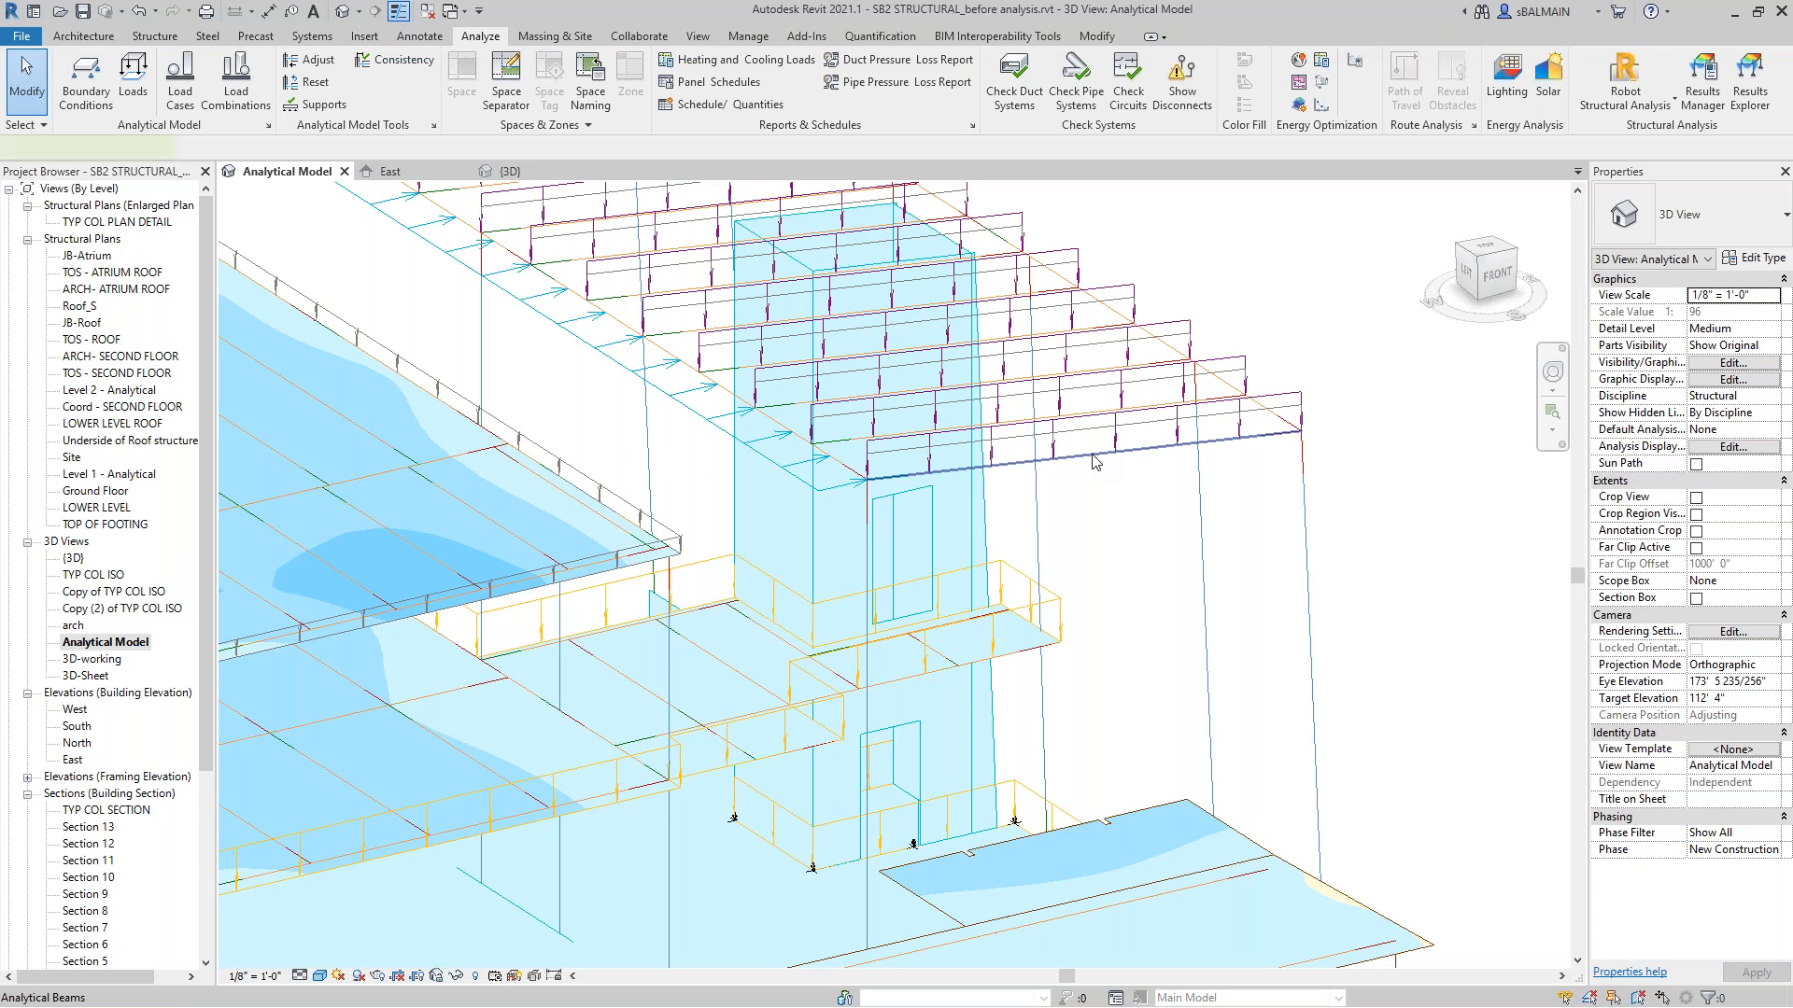
left_click(1094, 462)
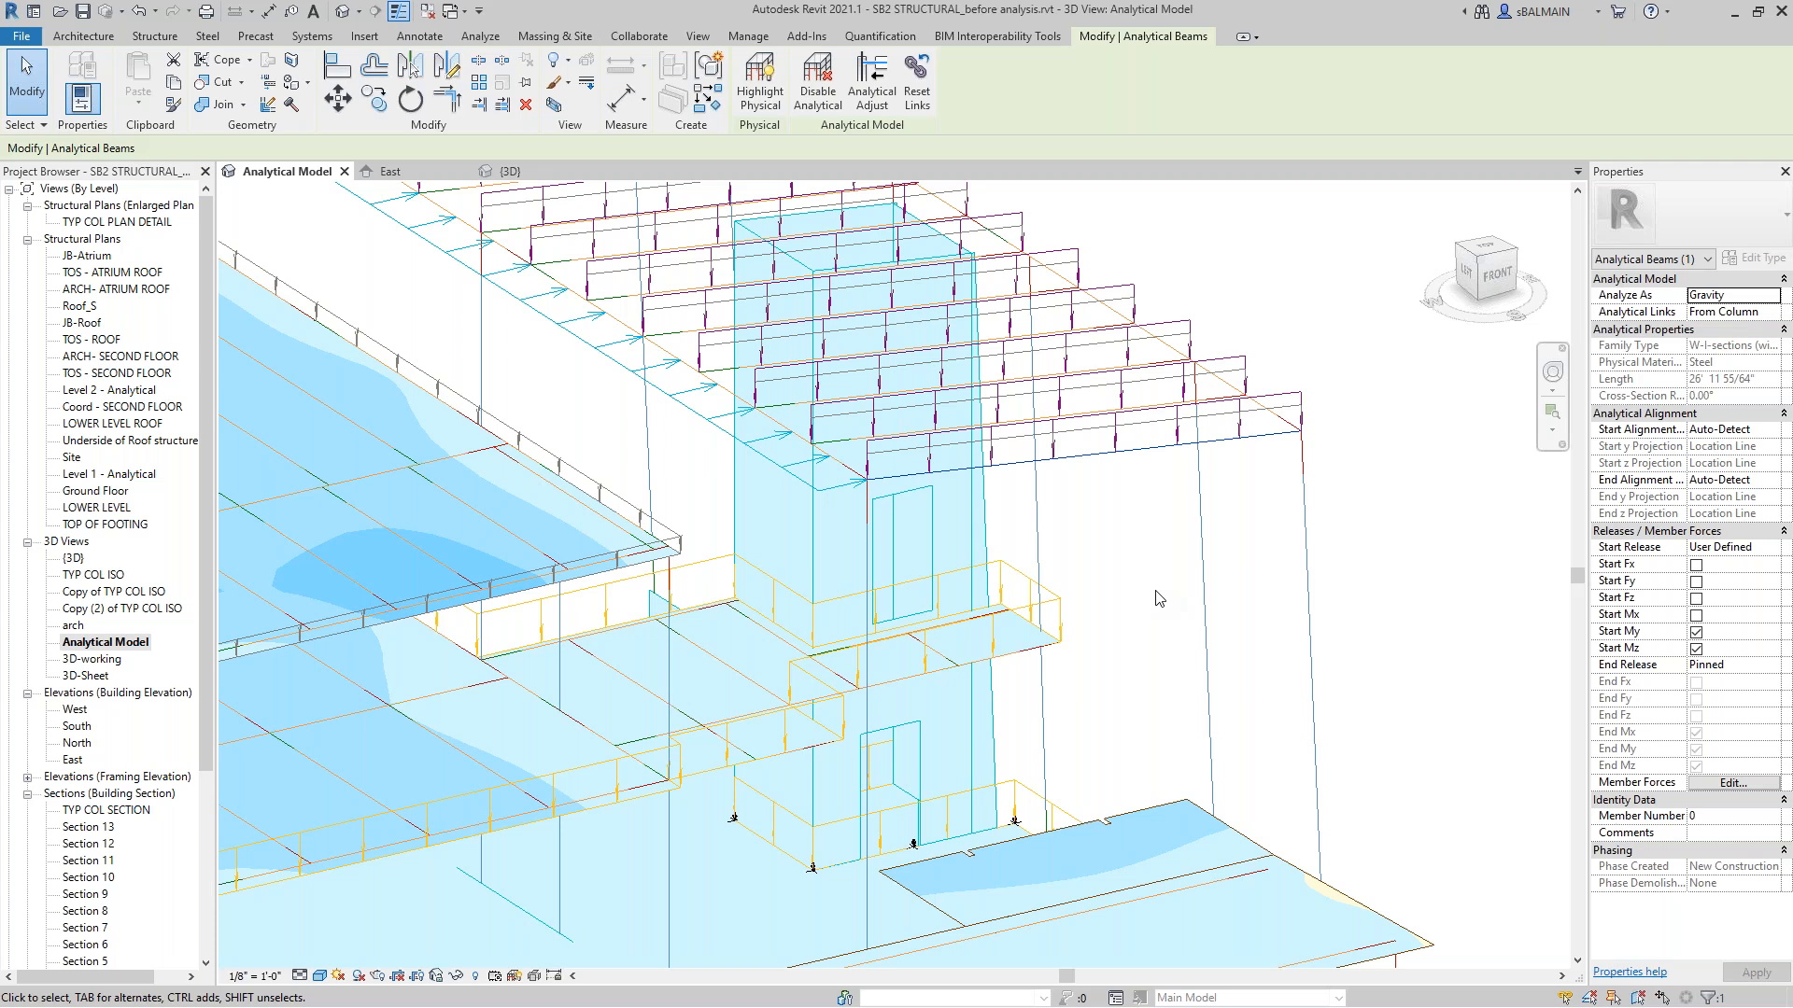
Switch to the empty Structure project in Robot Structural Analysis and browse its available tool commands.
key("super")
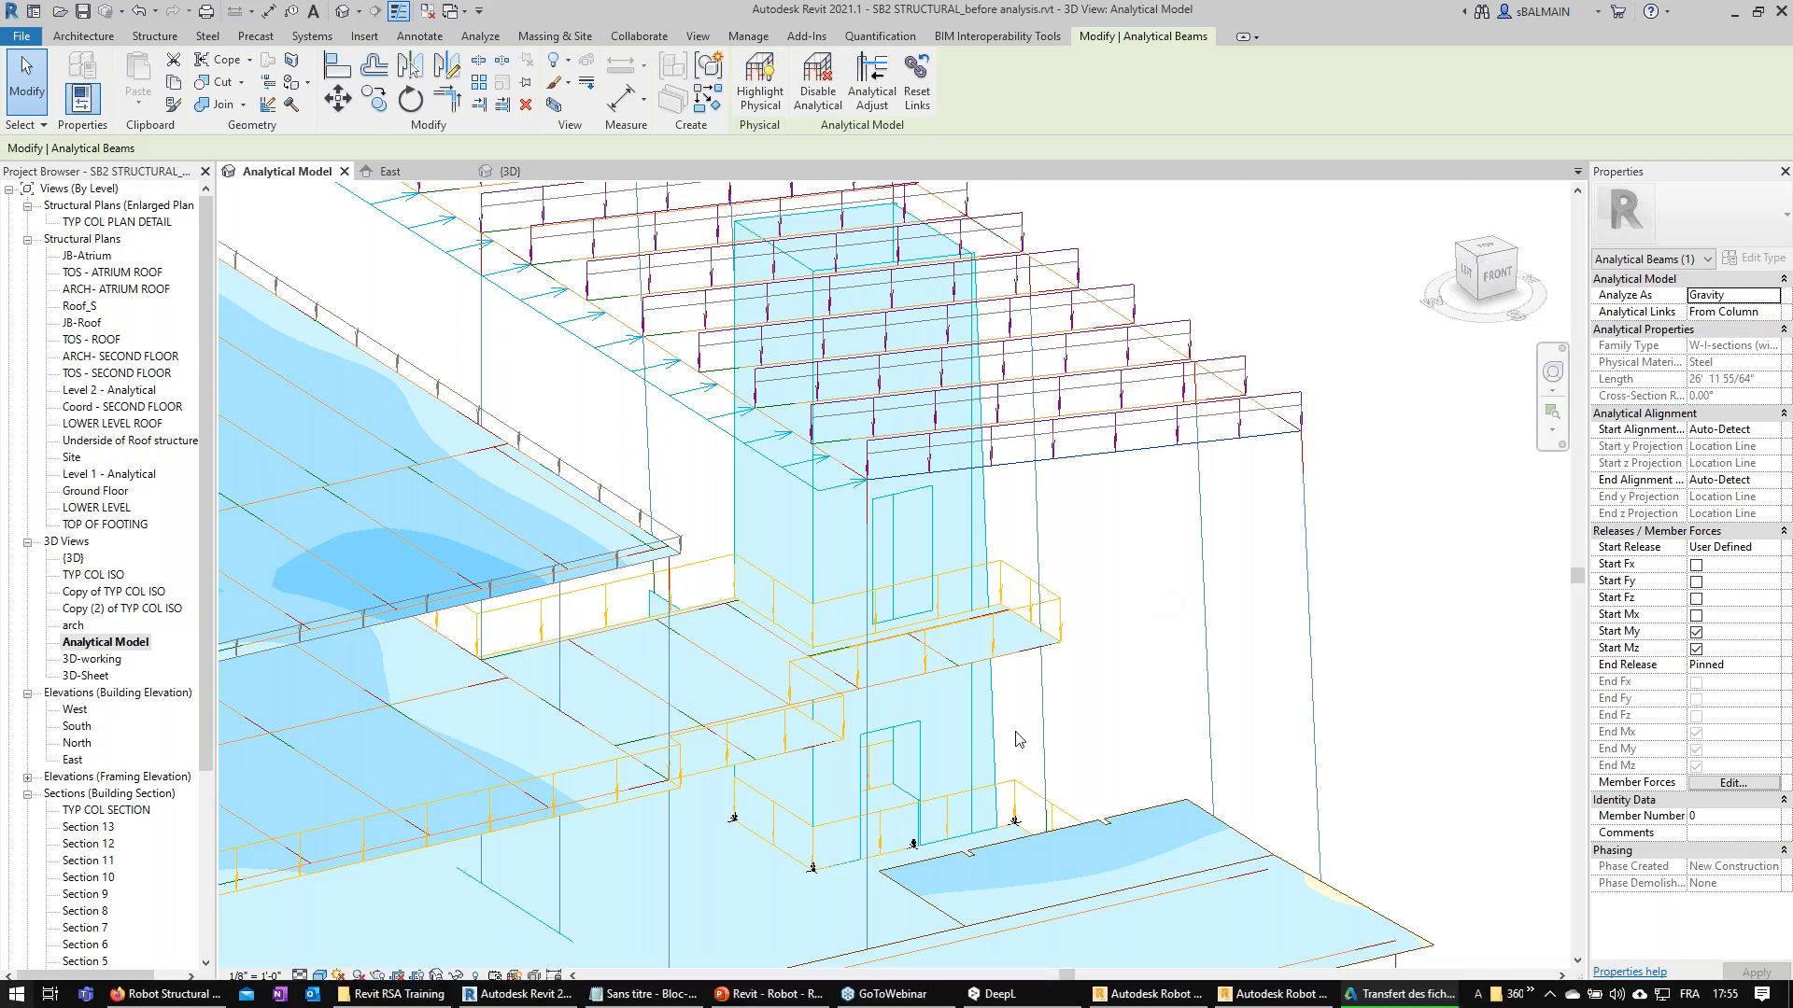
left_click(1279, 994)
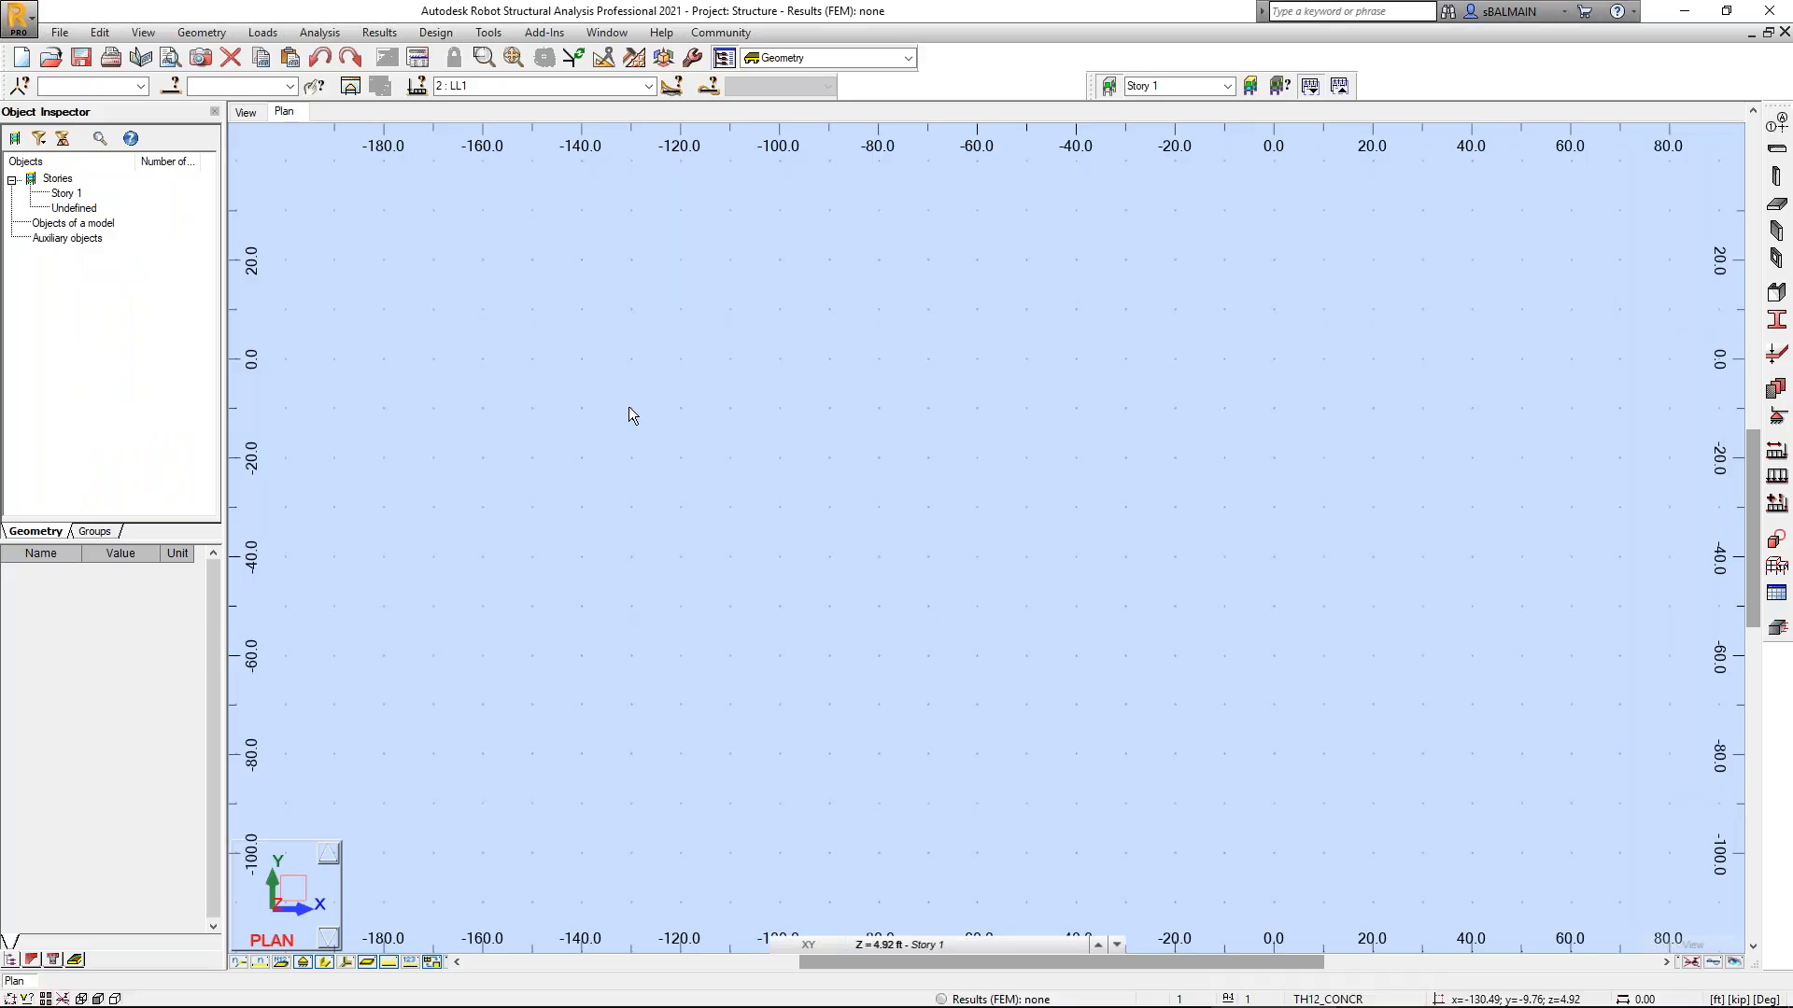
left_click(488, 32)
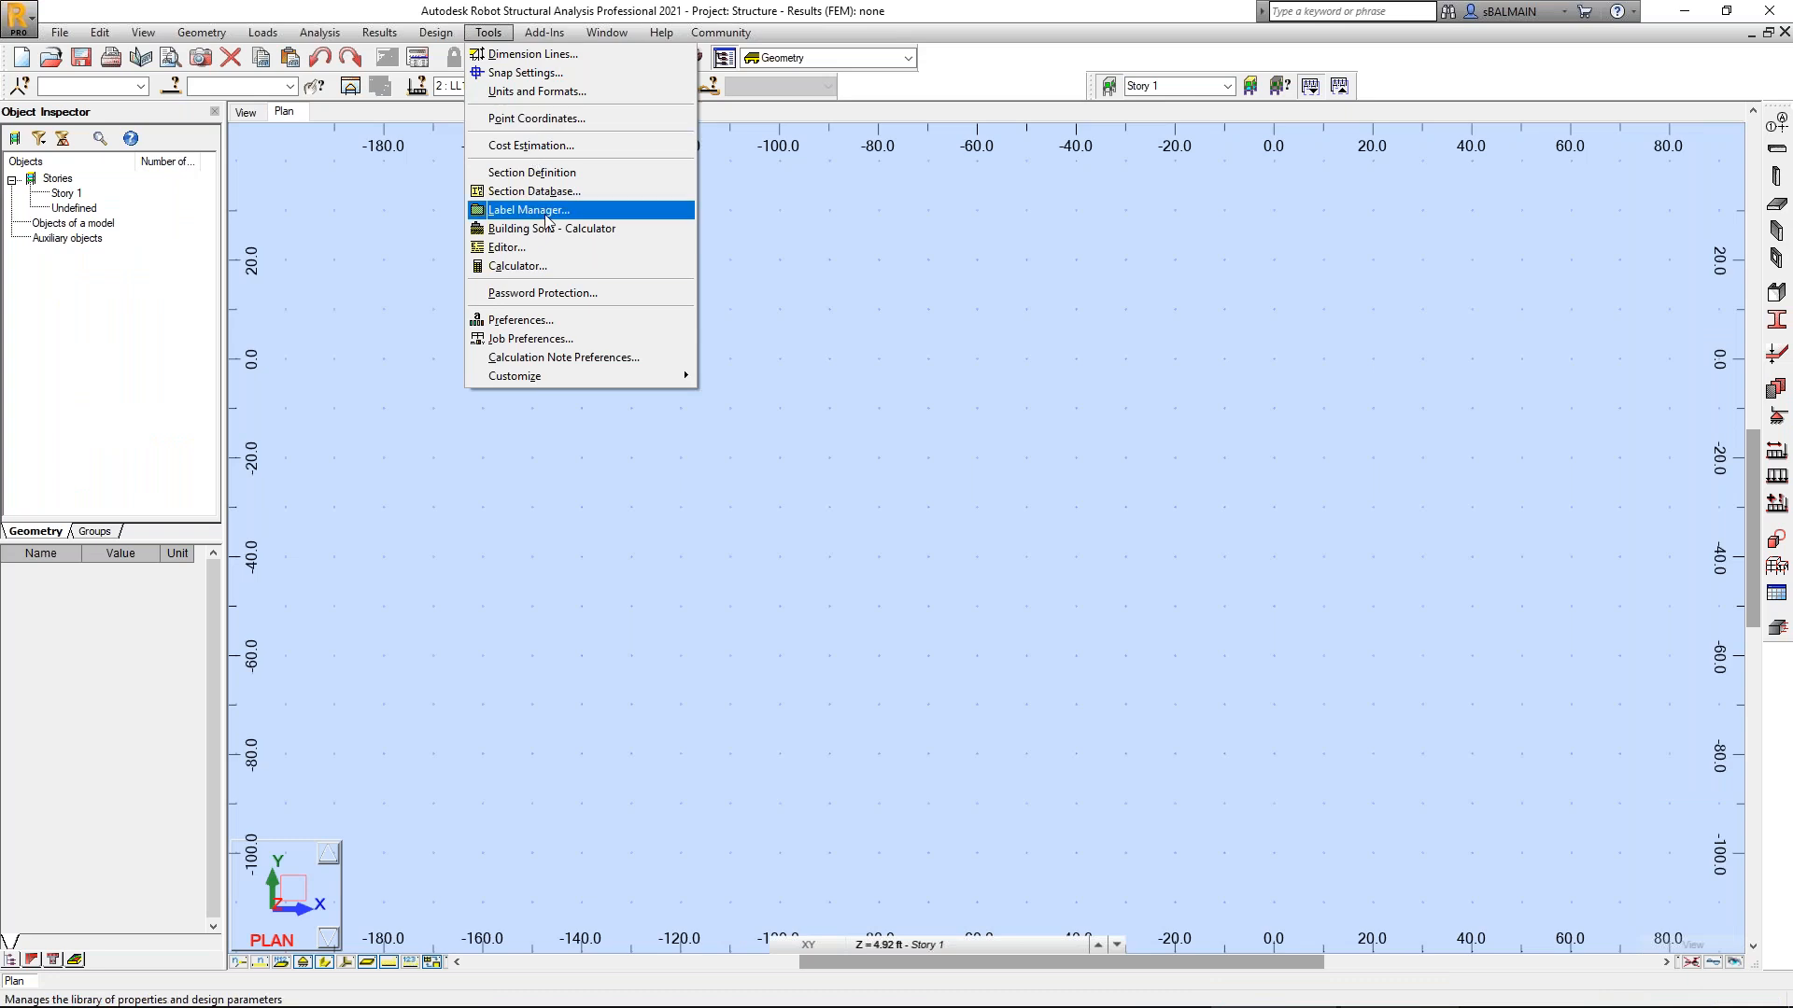
left_click(853, 292)
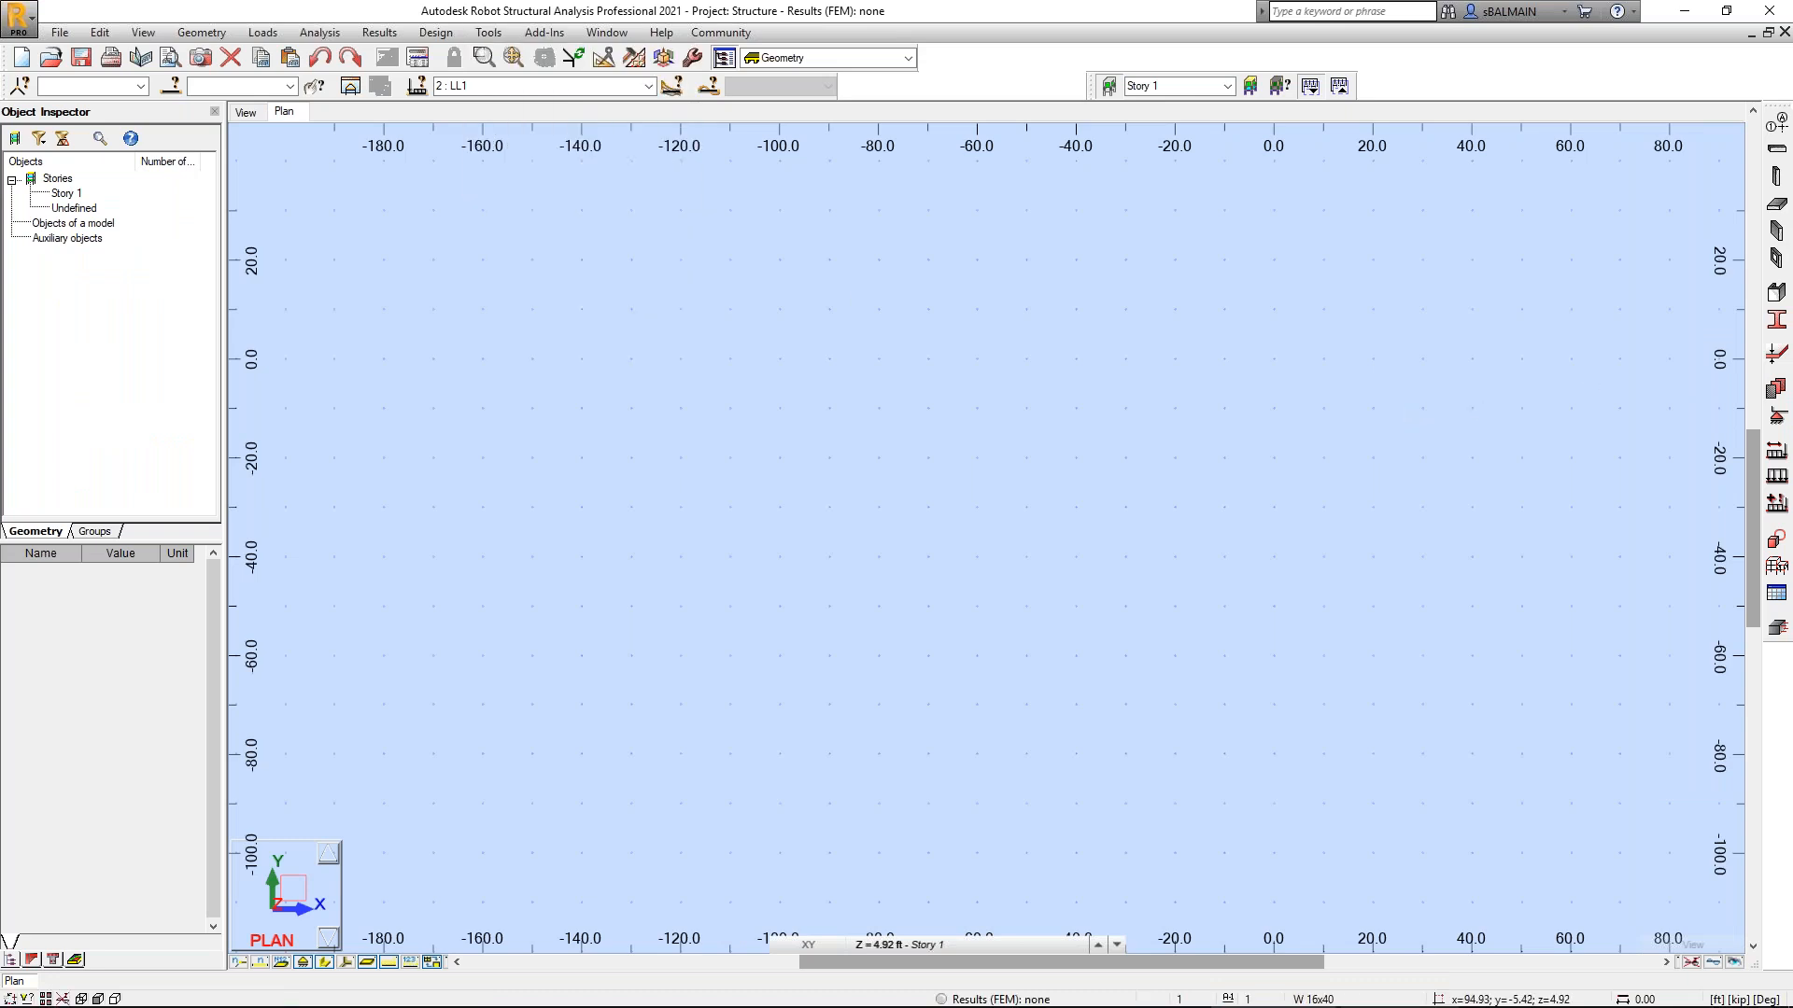
left_click(1778, 362)
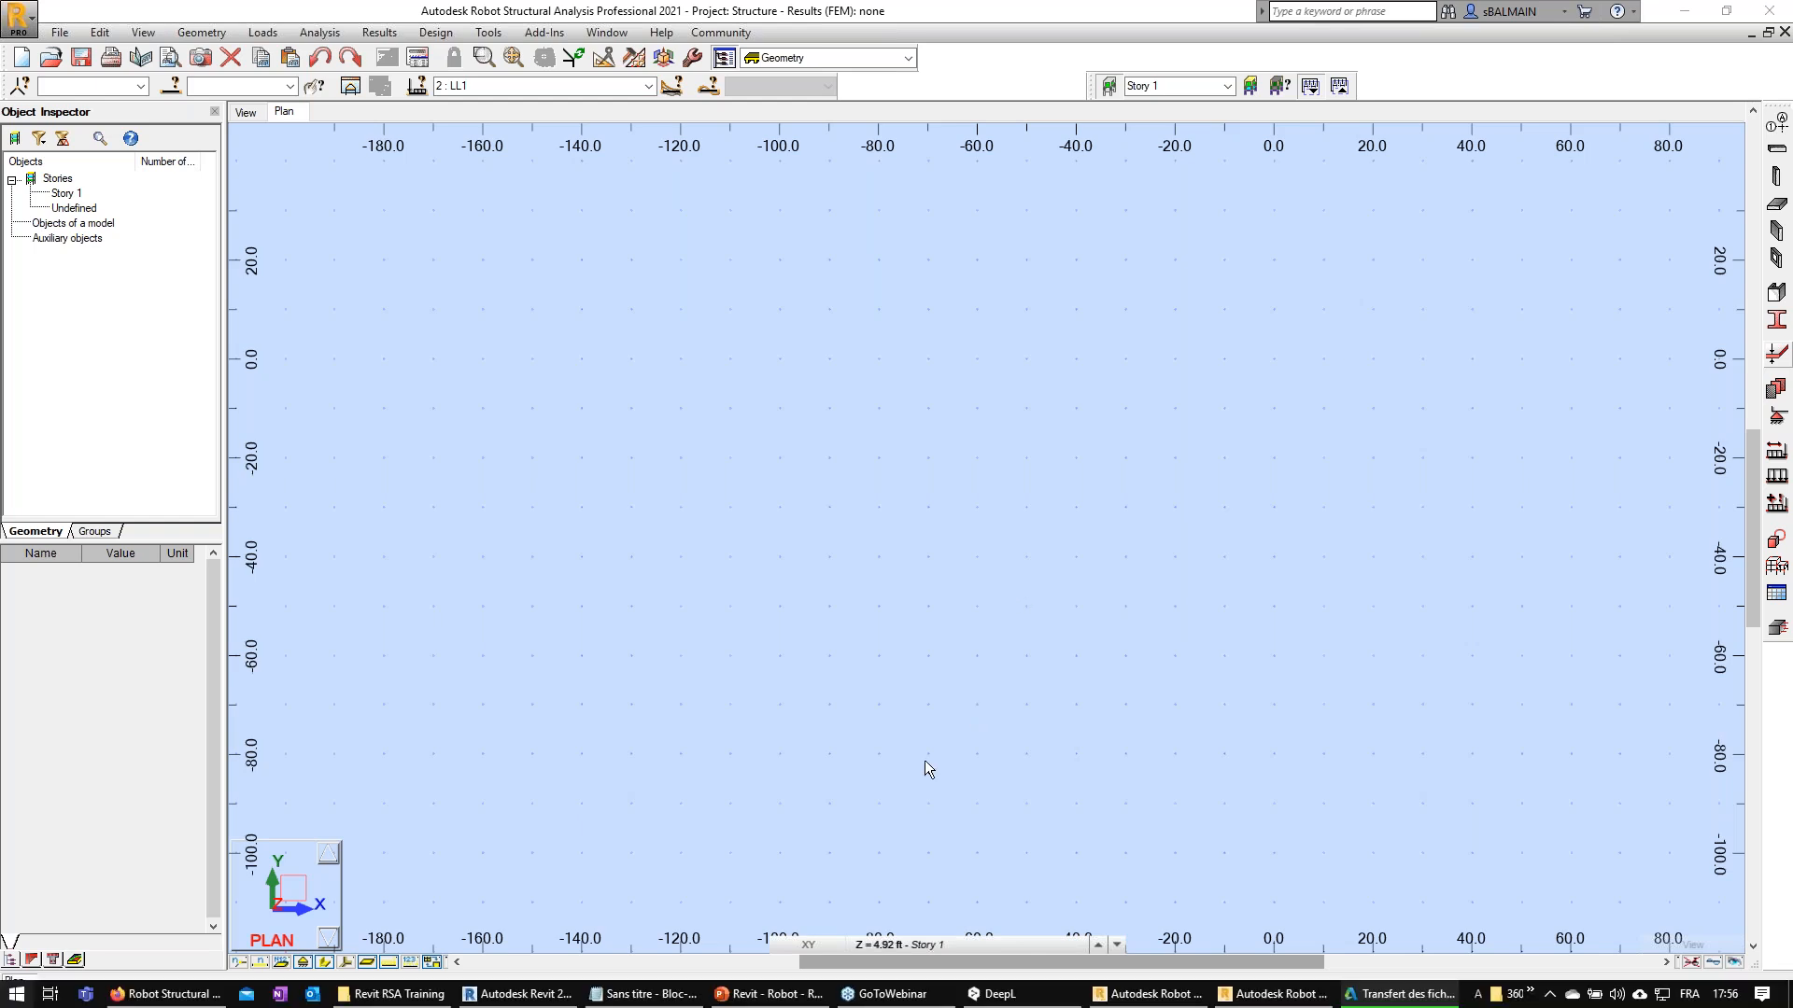
Switch back to Revit, select the outer corner analytical column of the open roof, and examine the surrounding displacement map.
key("super")
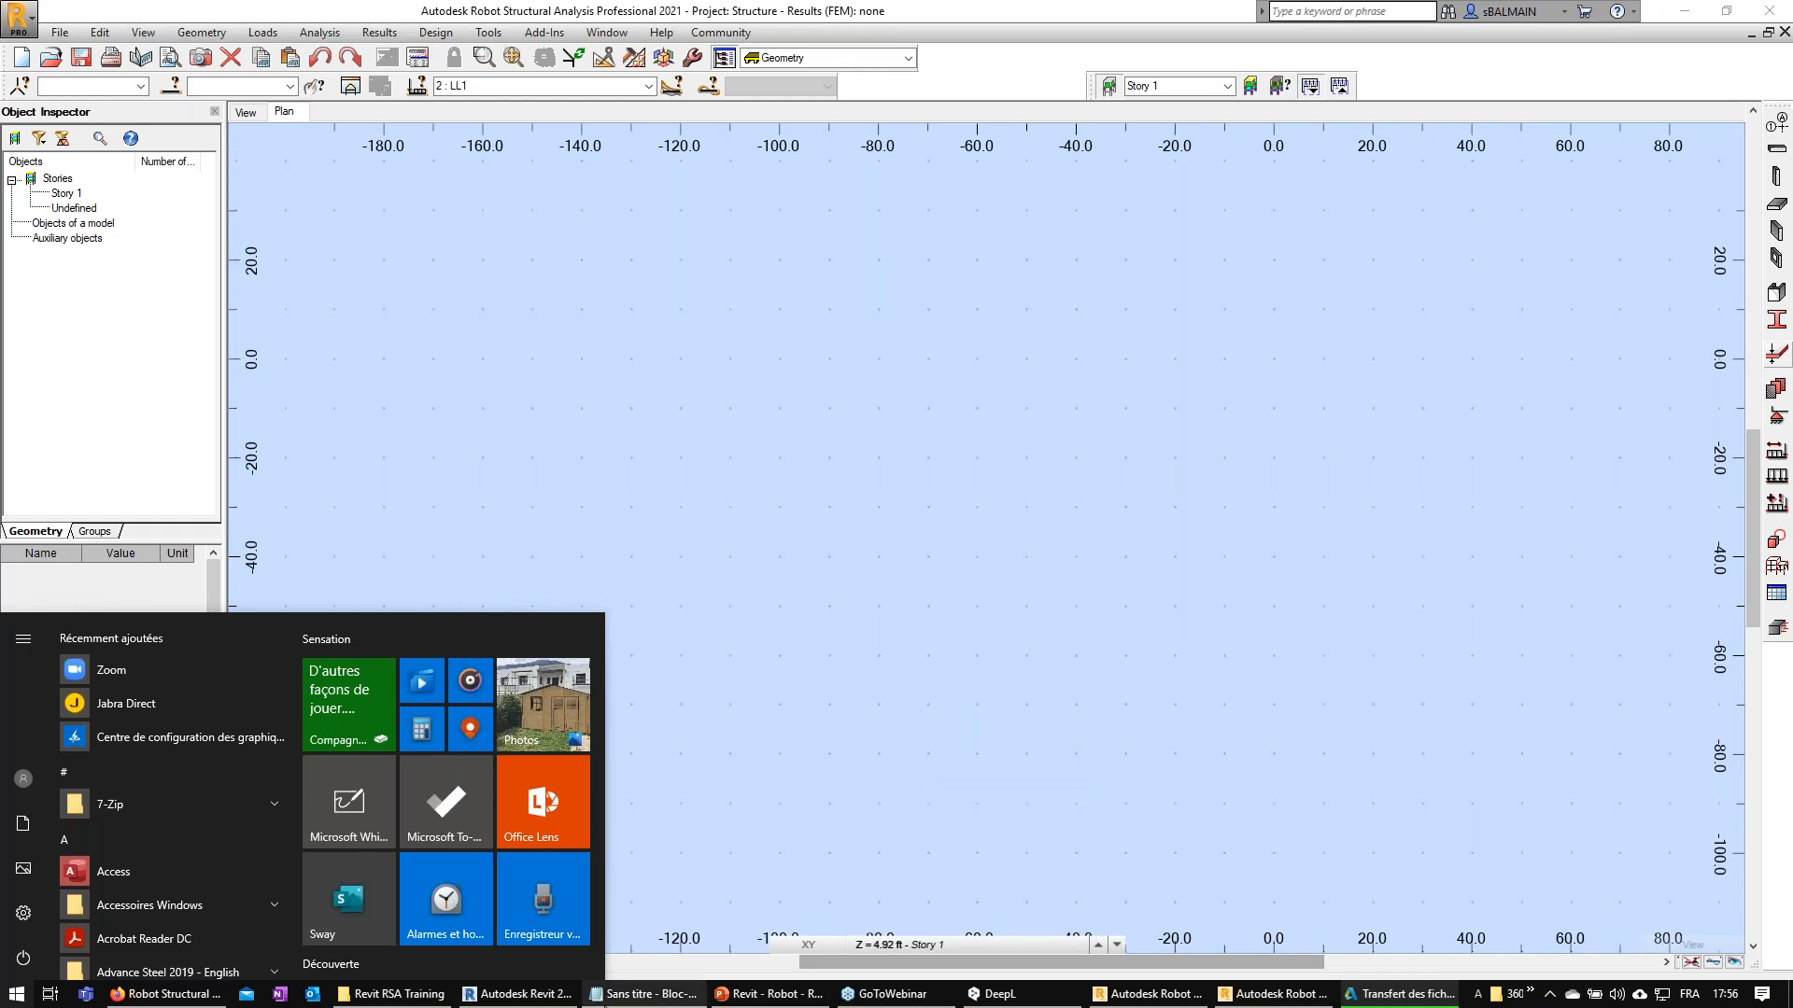
mouse_move(530, 999)
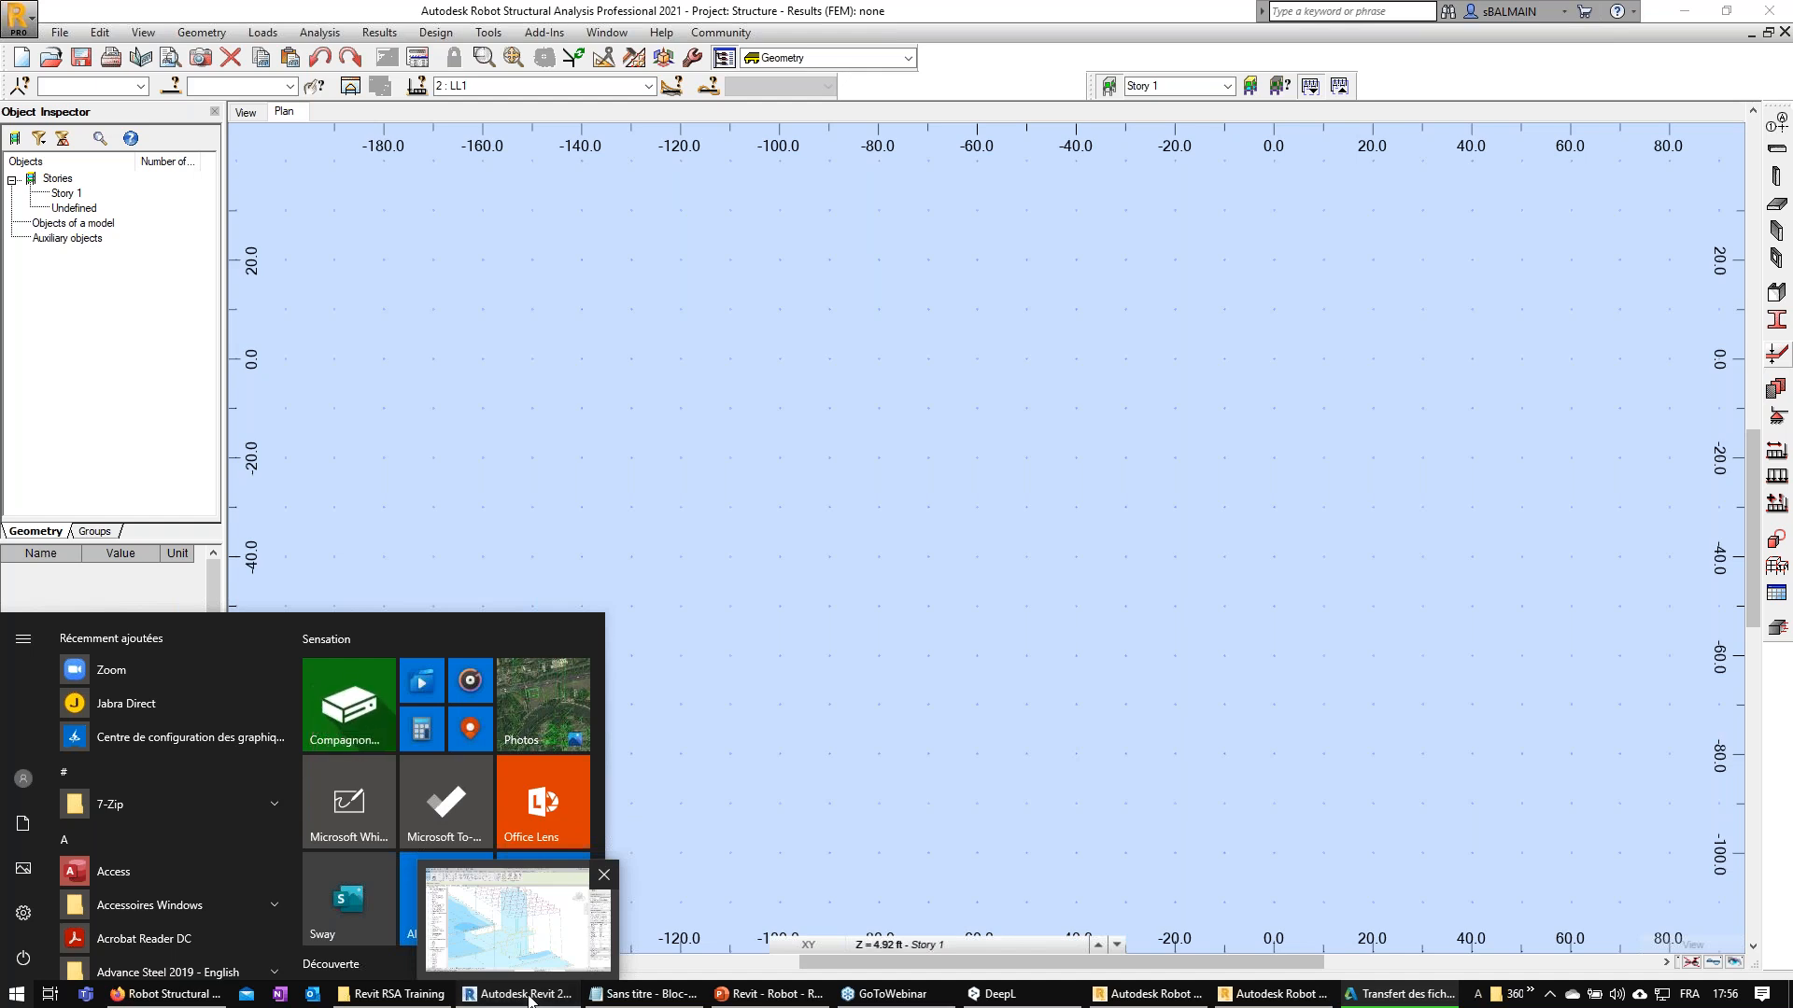
left_click(529, 997)
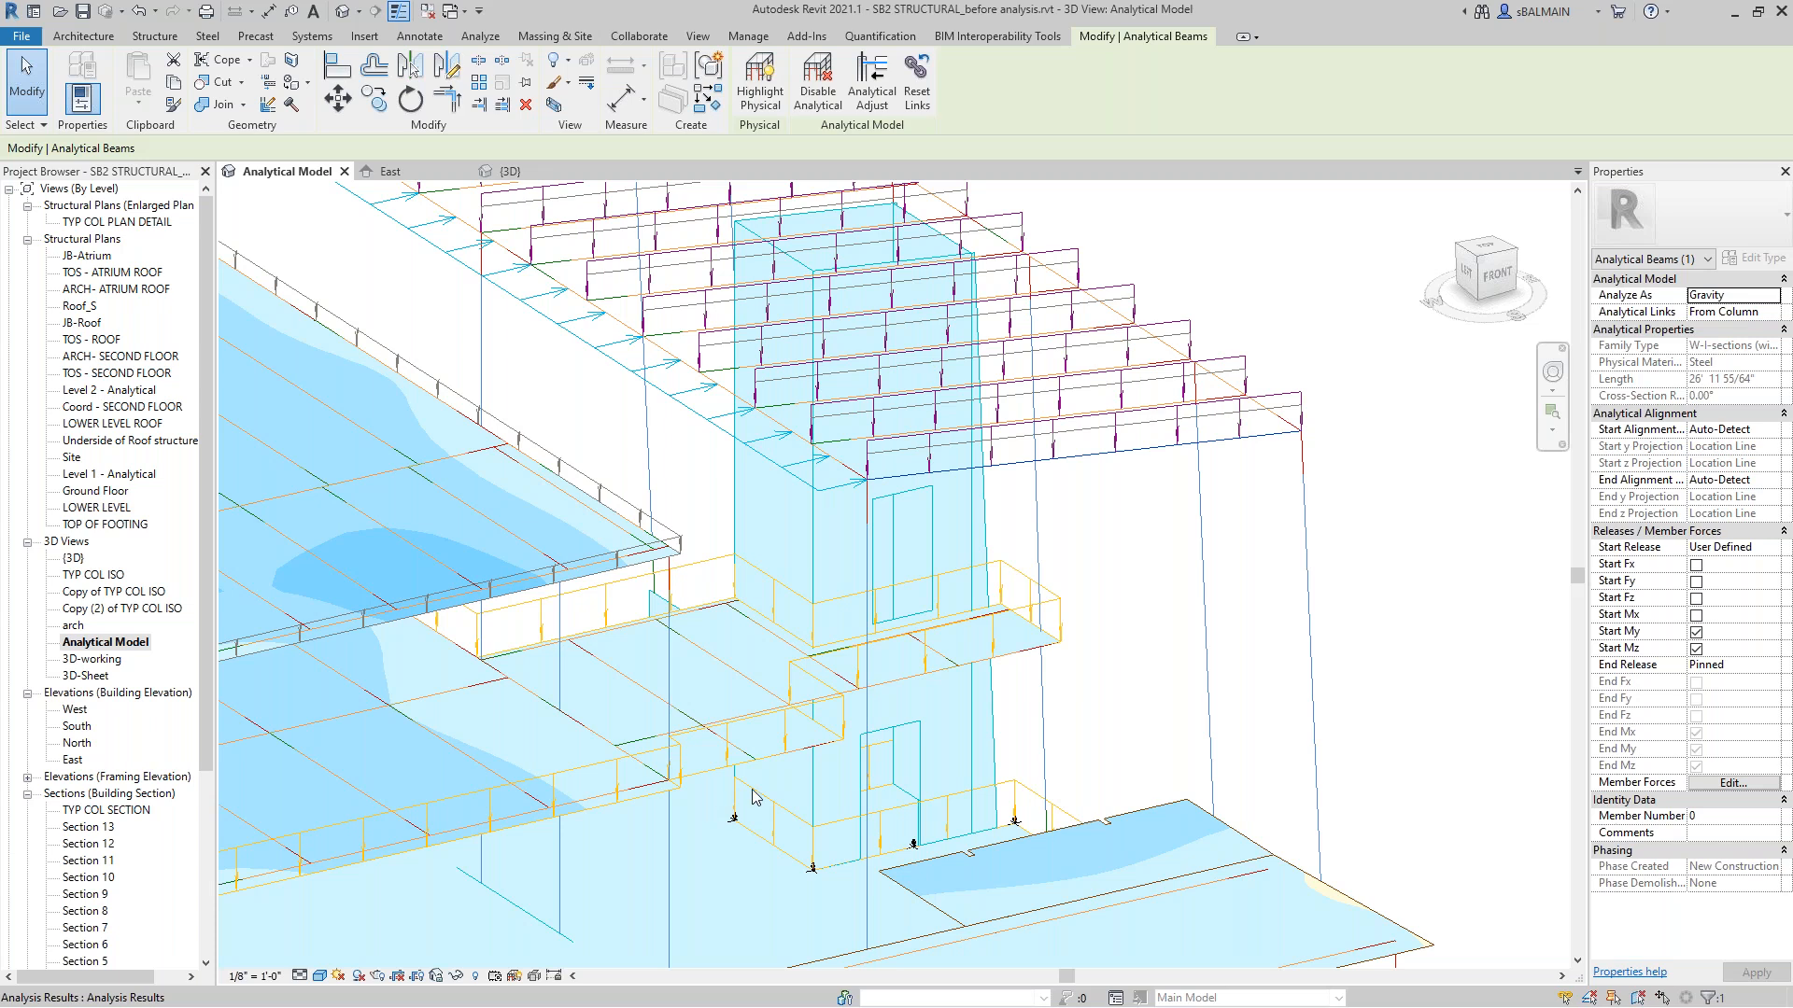
left_click(1306, 589)
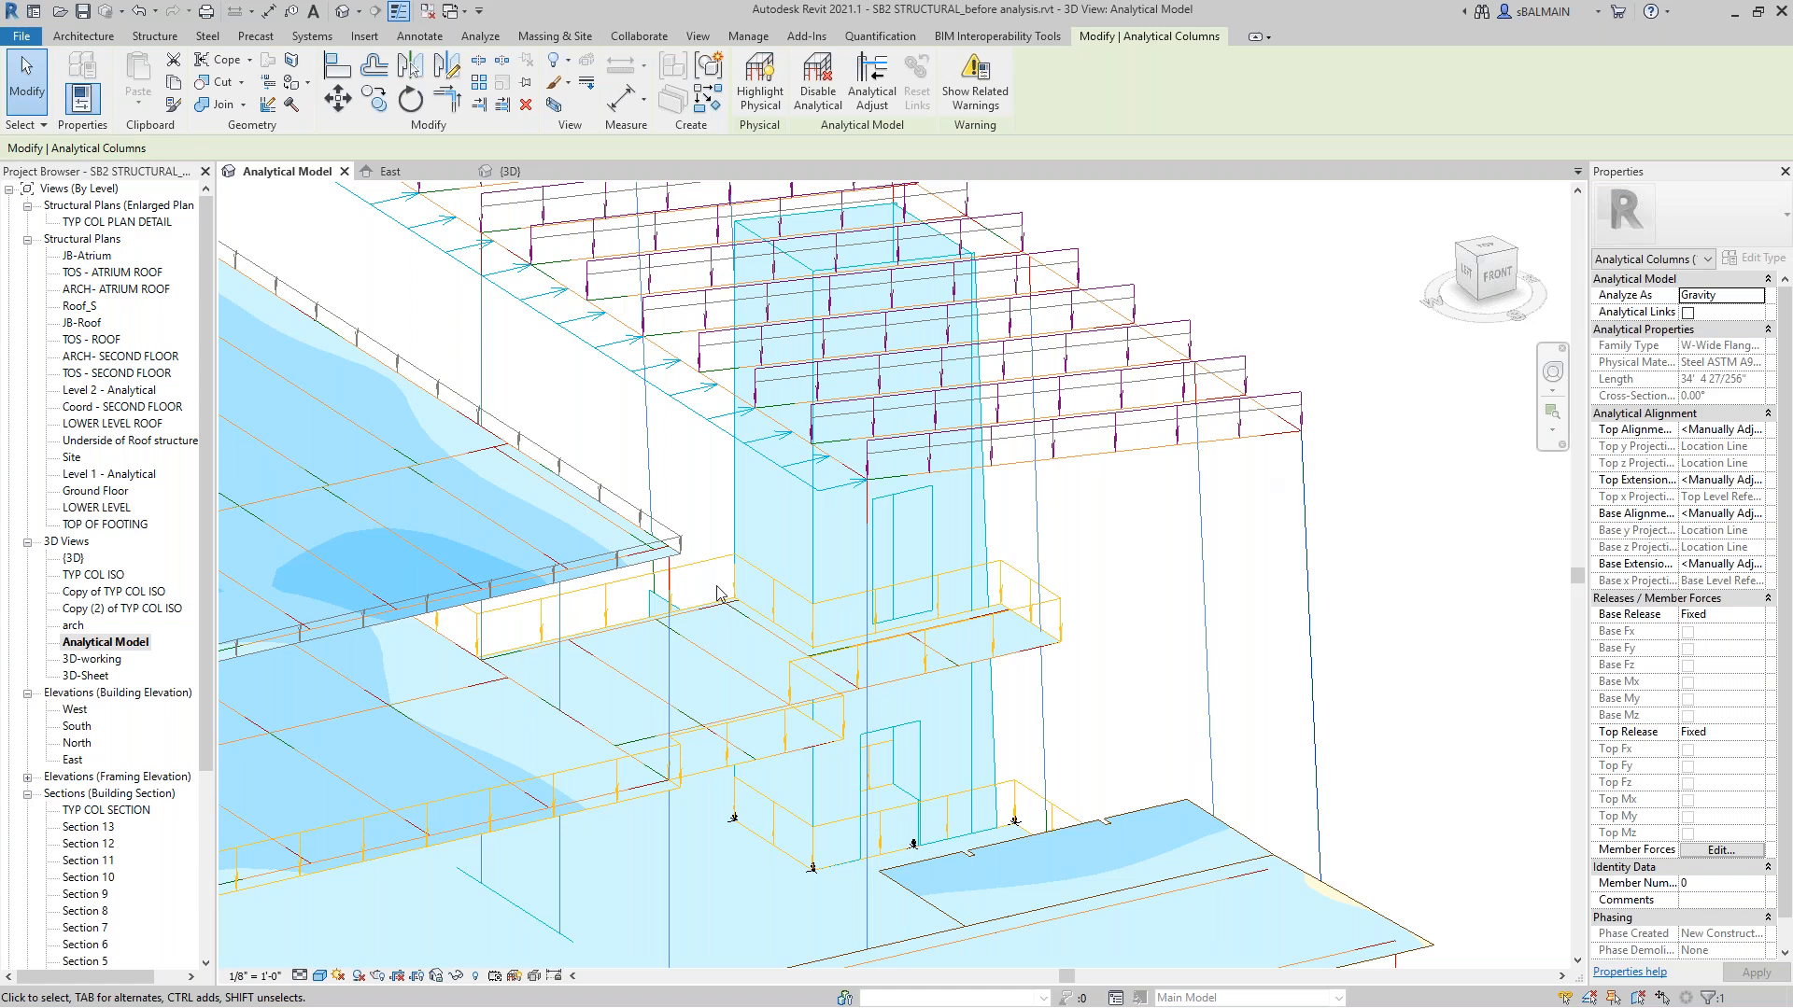
scroll(728, 535, "down", 2)
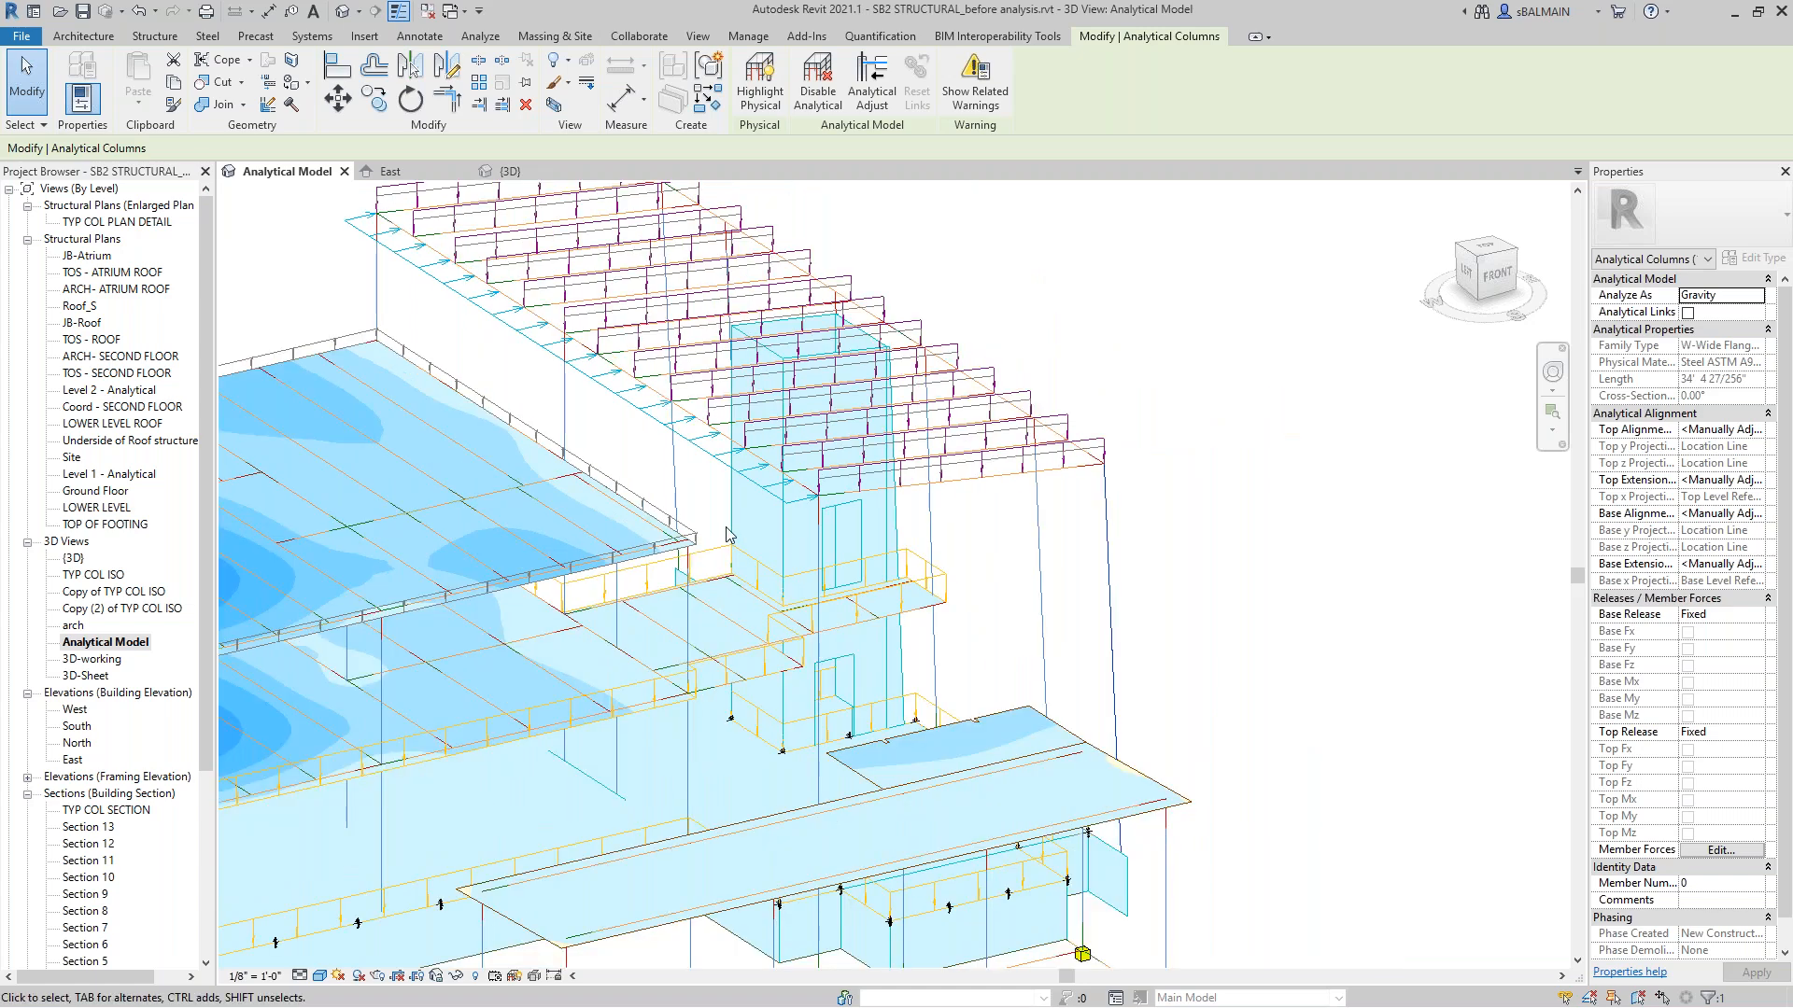
scroll(728, 535, "down", 2)
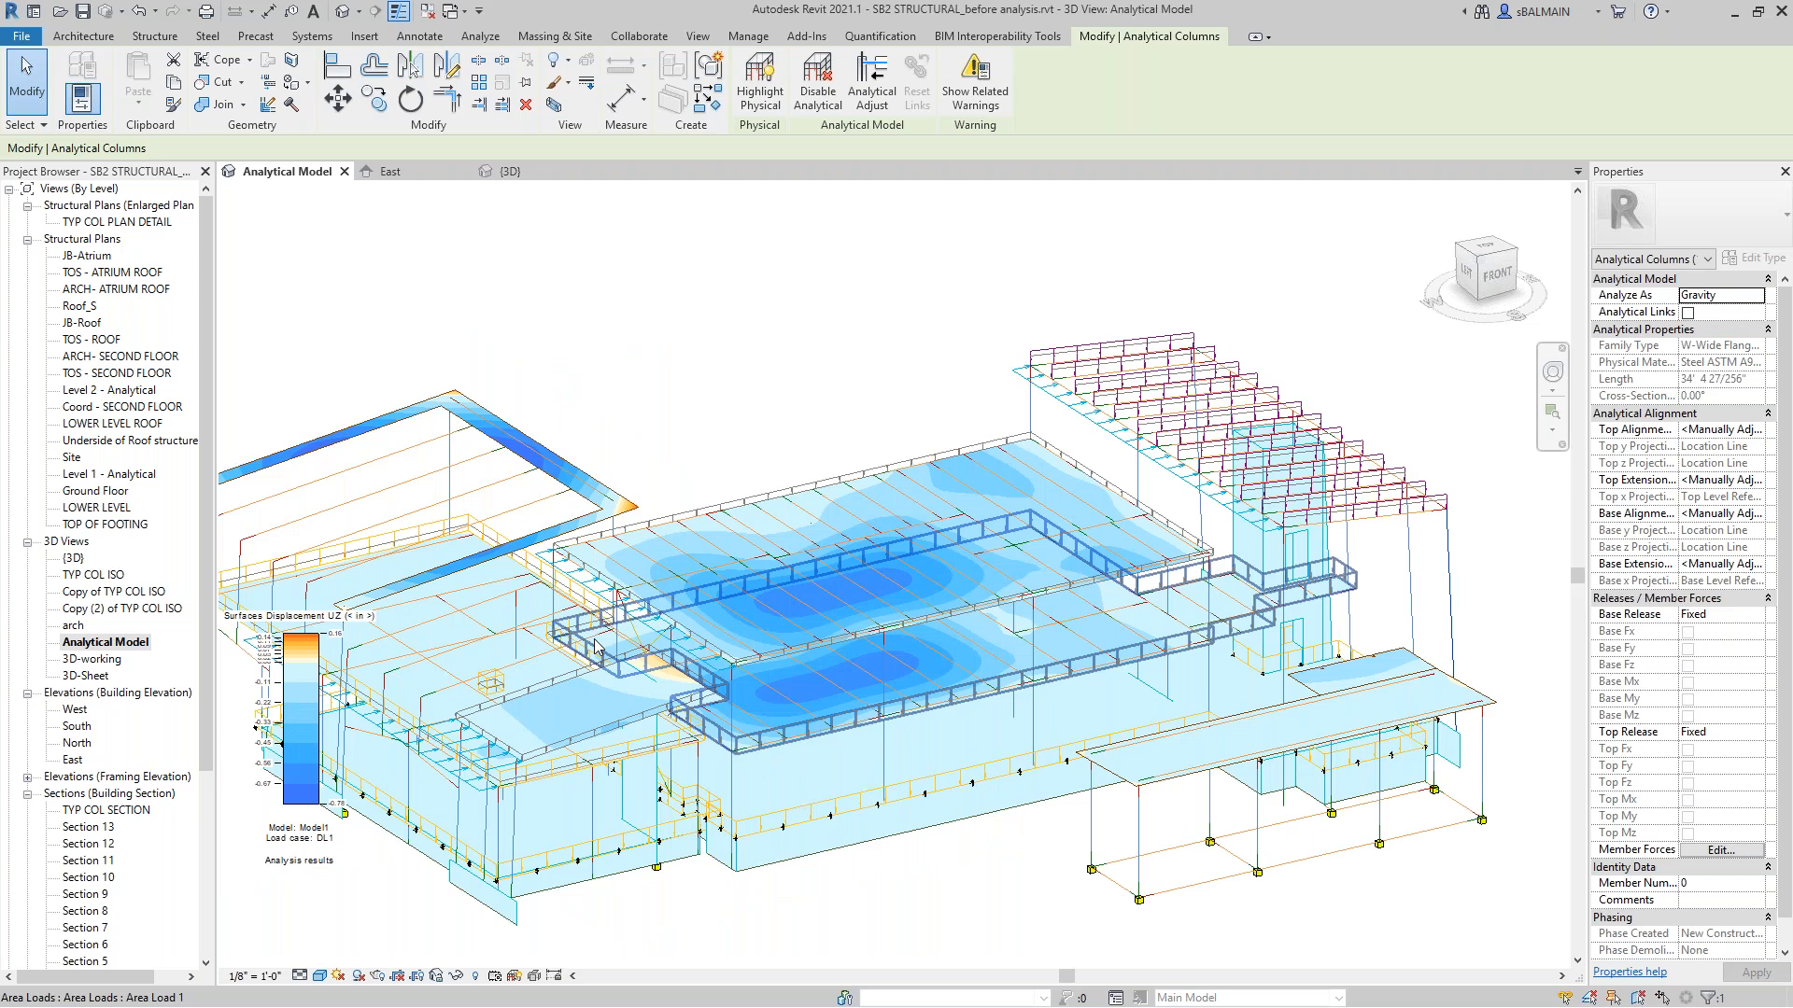
scroll(579, 478, "up", 5)
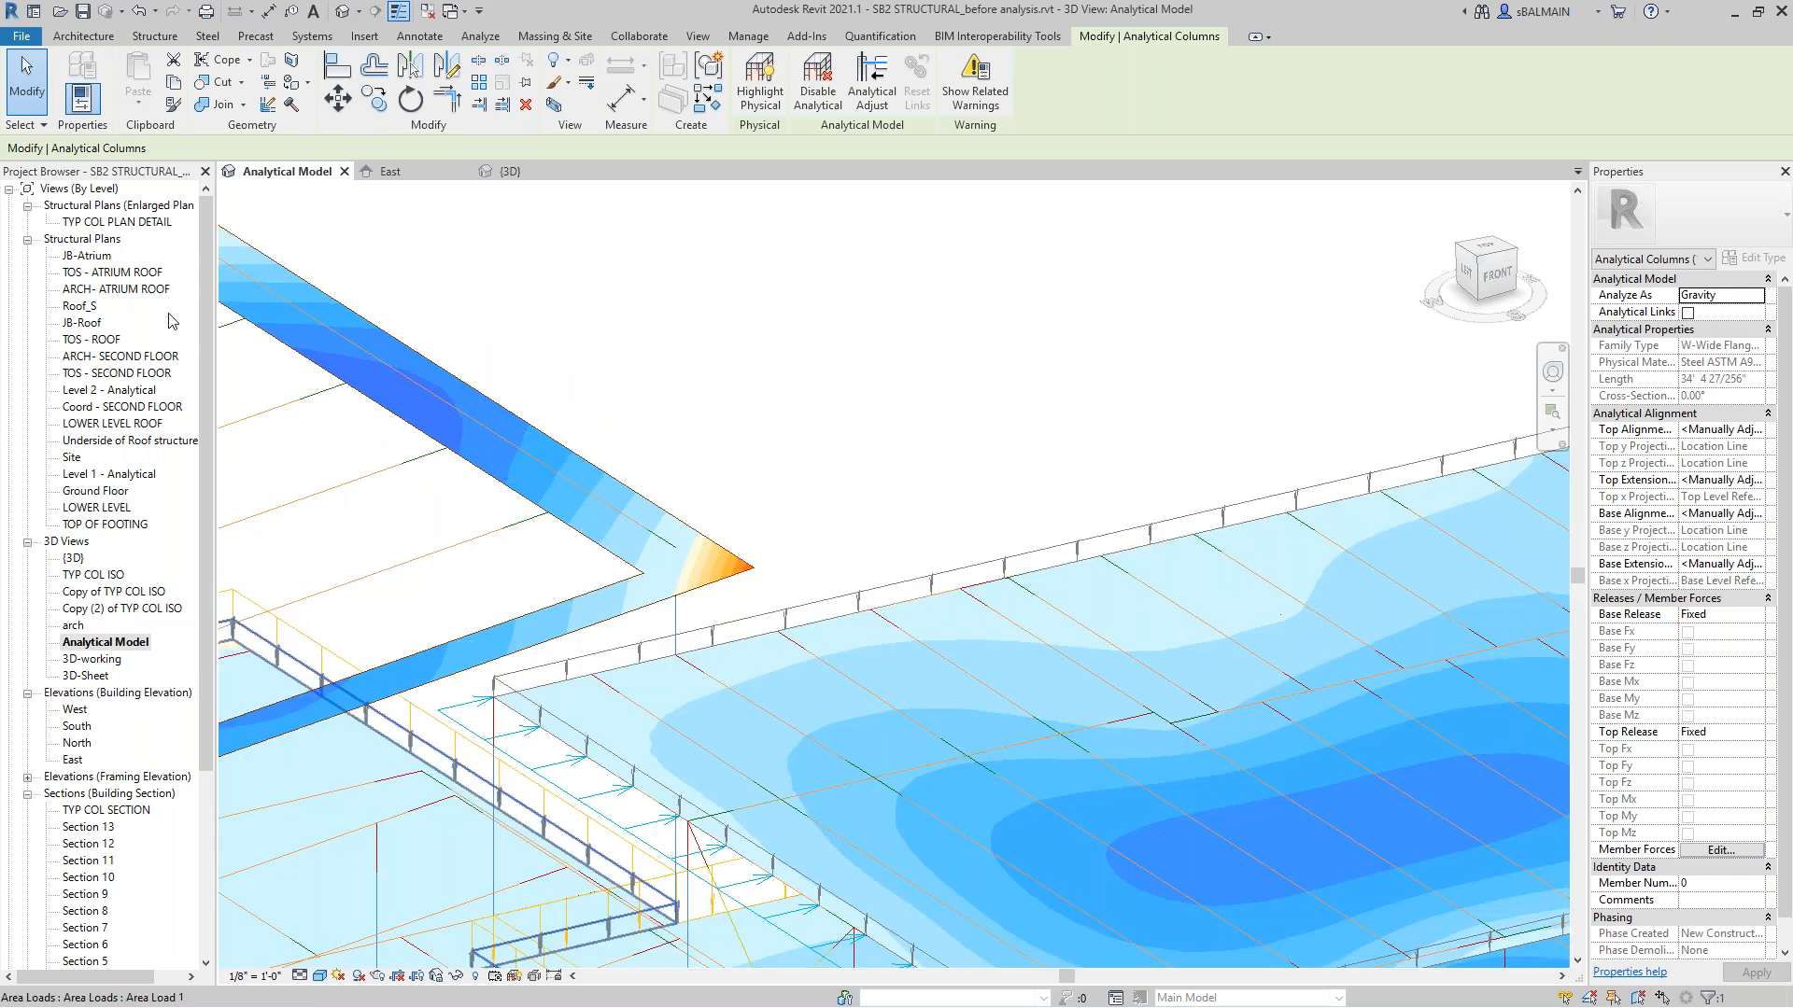
Open the default {3D} view and select the 12 x 20 concrete rectangular beam along the far edge of the atrium roof frame.
left_click(342, 12)
left_click(518, 542)
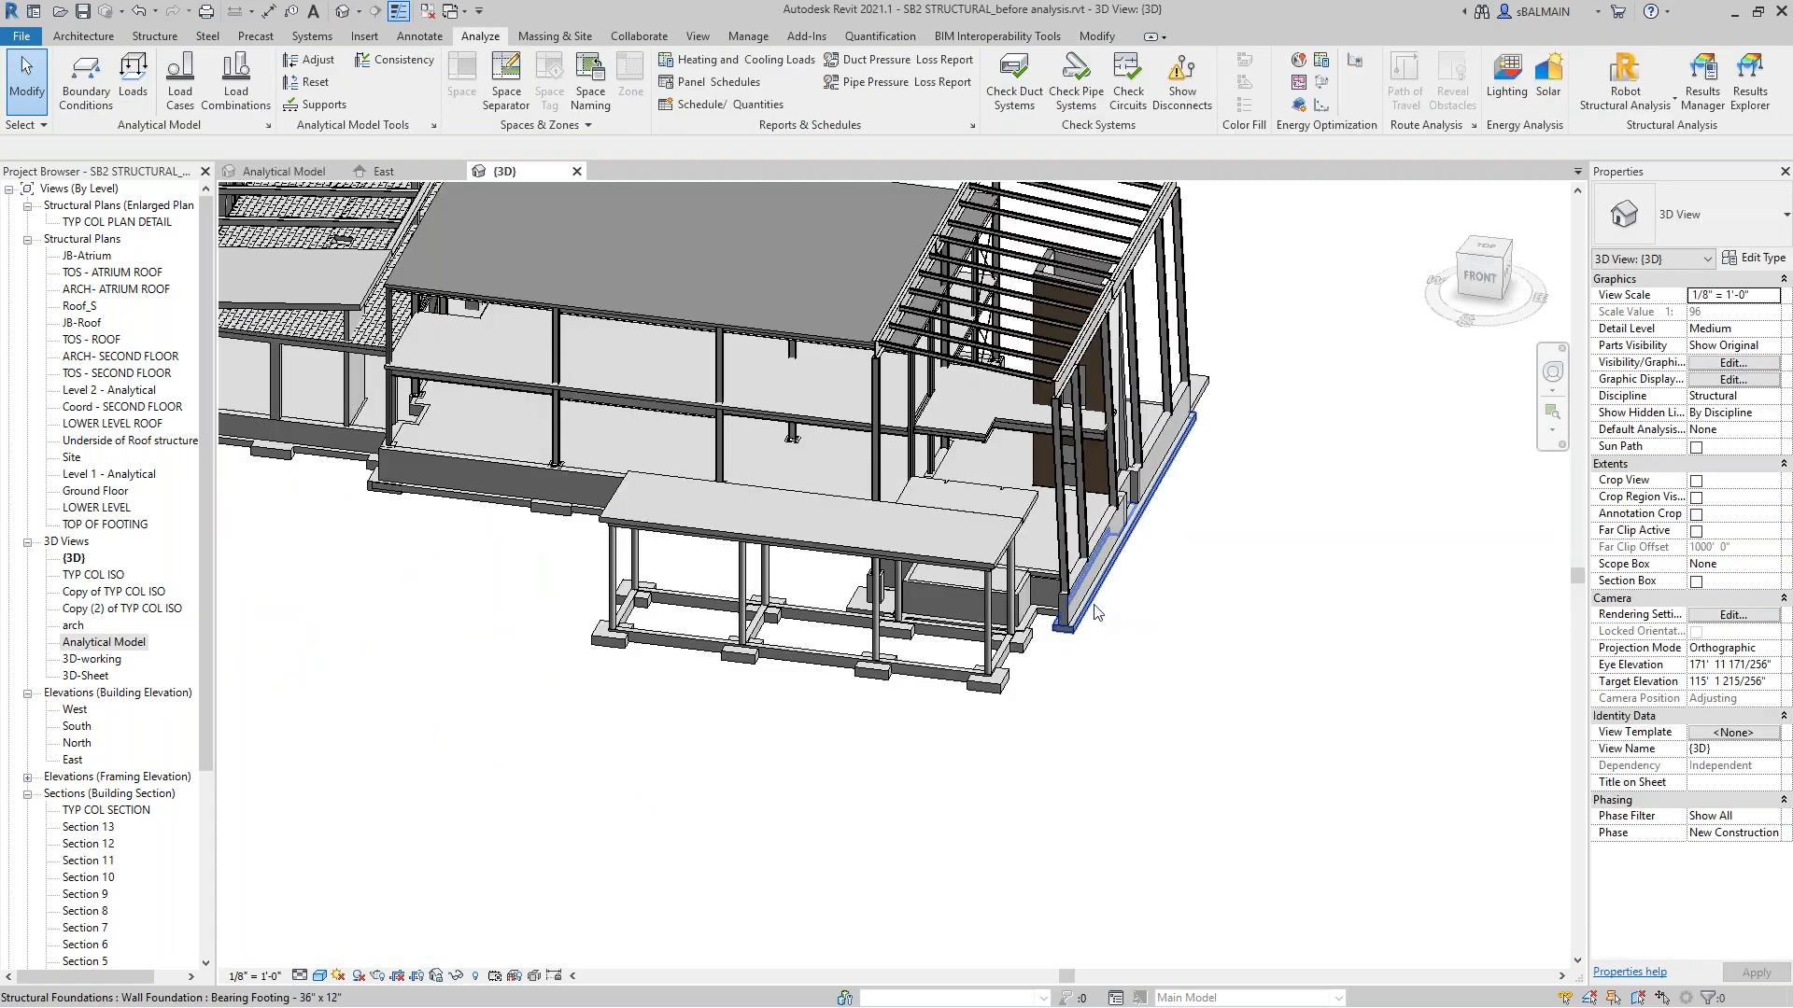
middle_click_drag(517, 542, 660, 497)
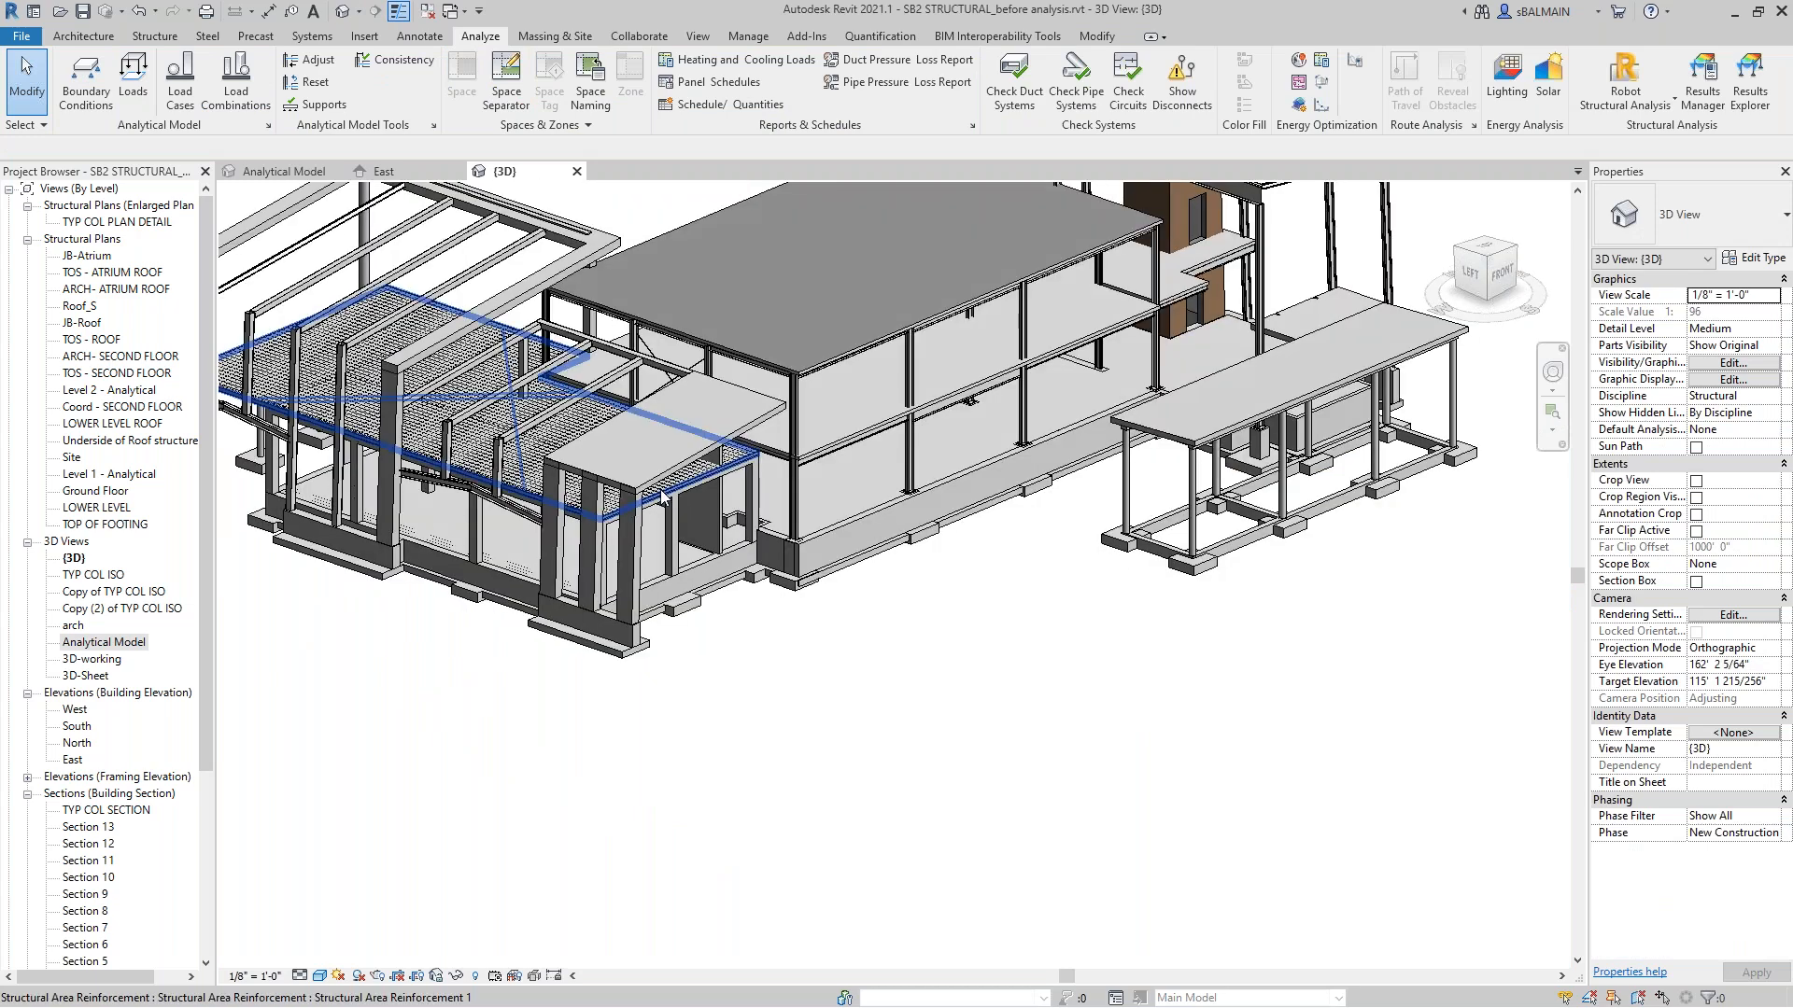
scroll(660, 497, "up", 5)
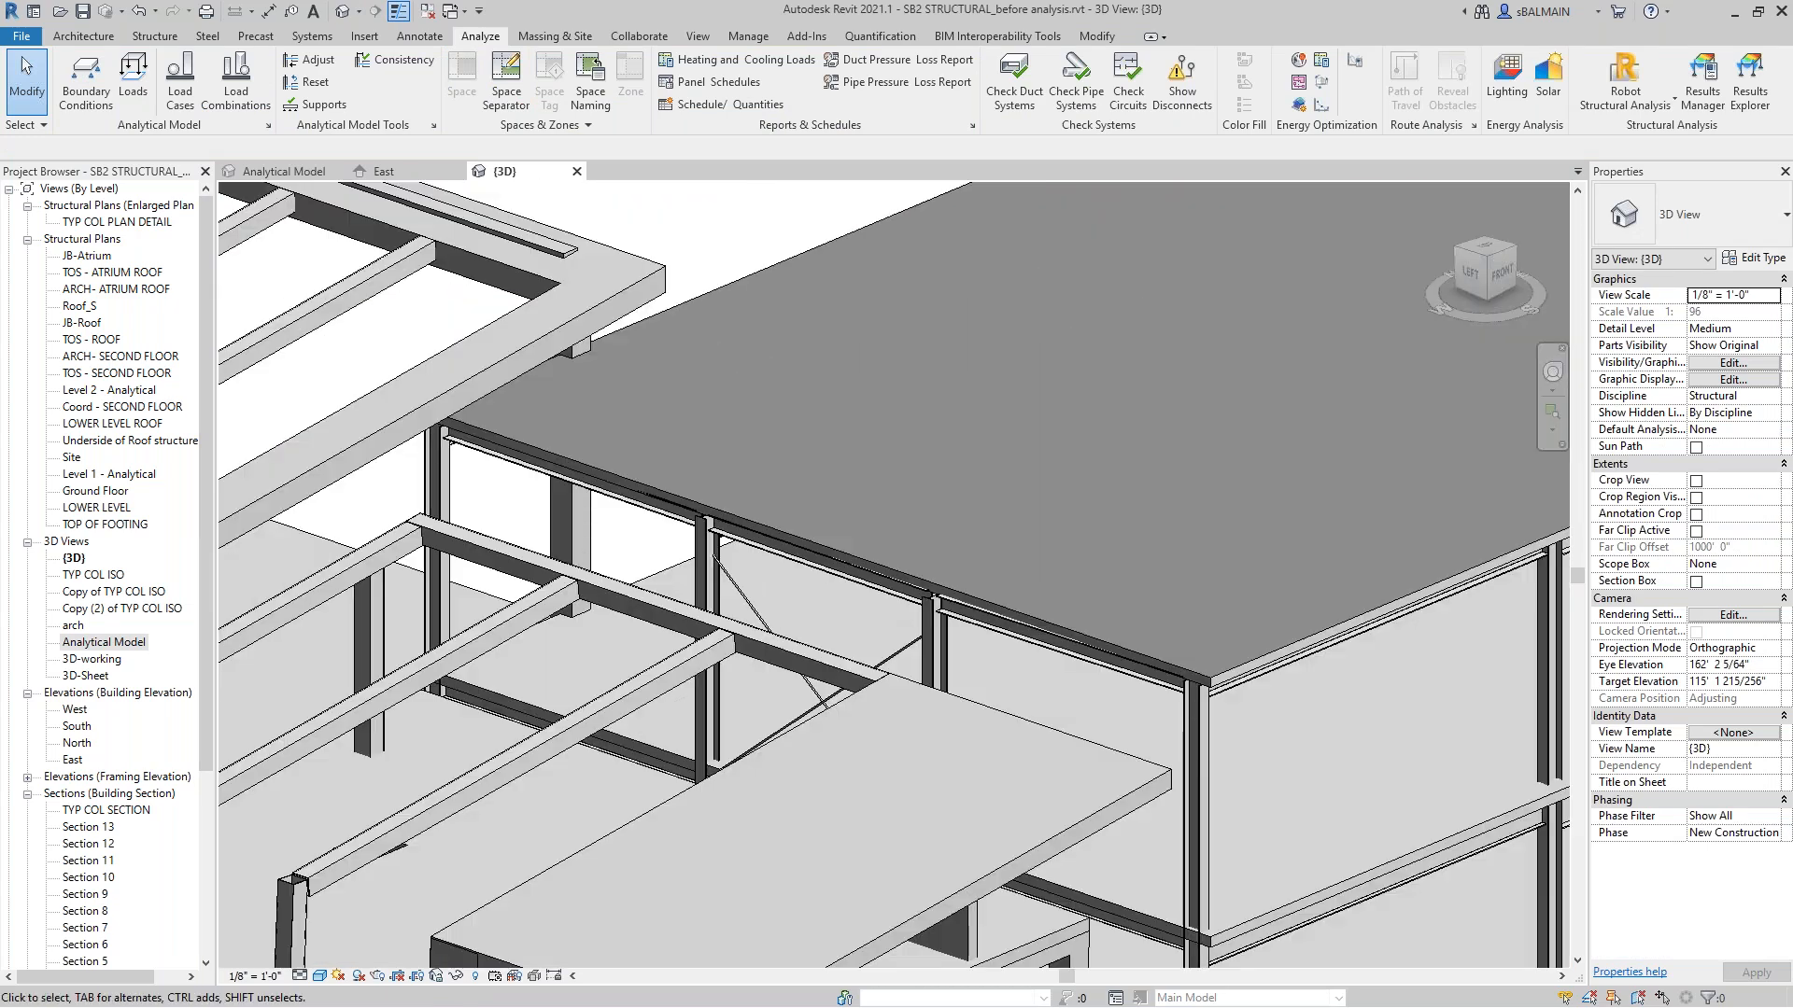
middle_click_drag(660, 496, 640, 249, "shift")
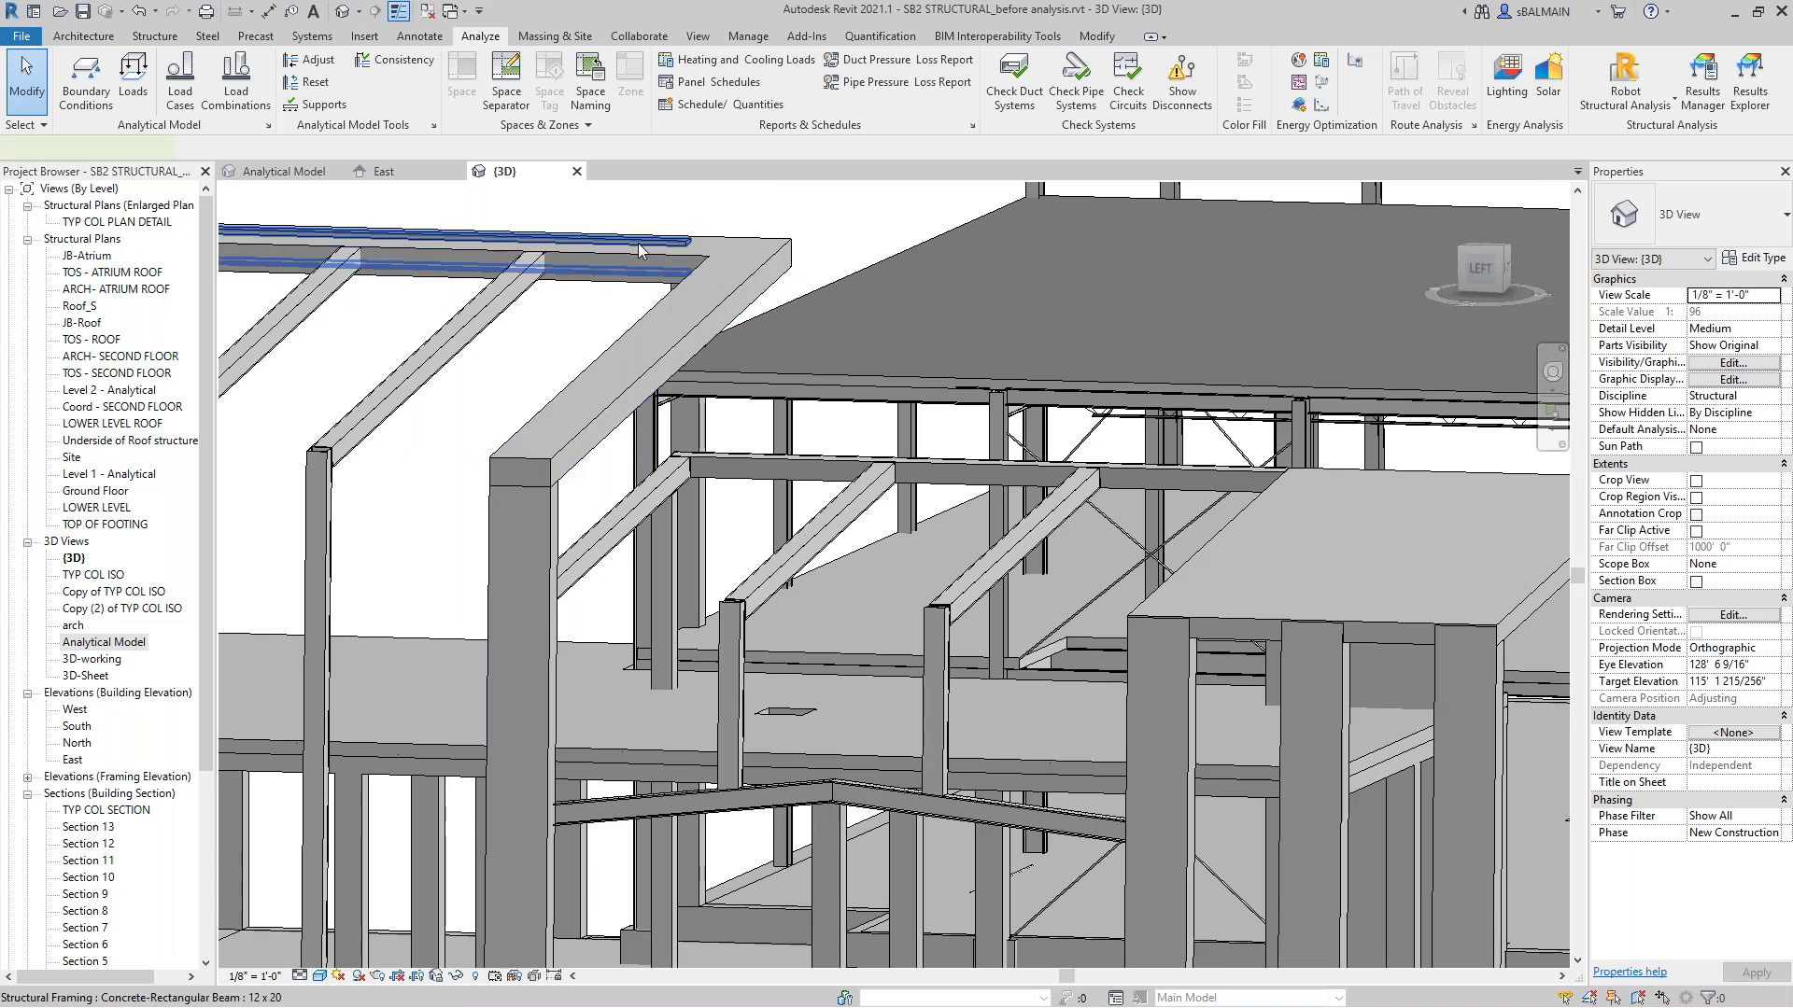
left_click(640, 250)
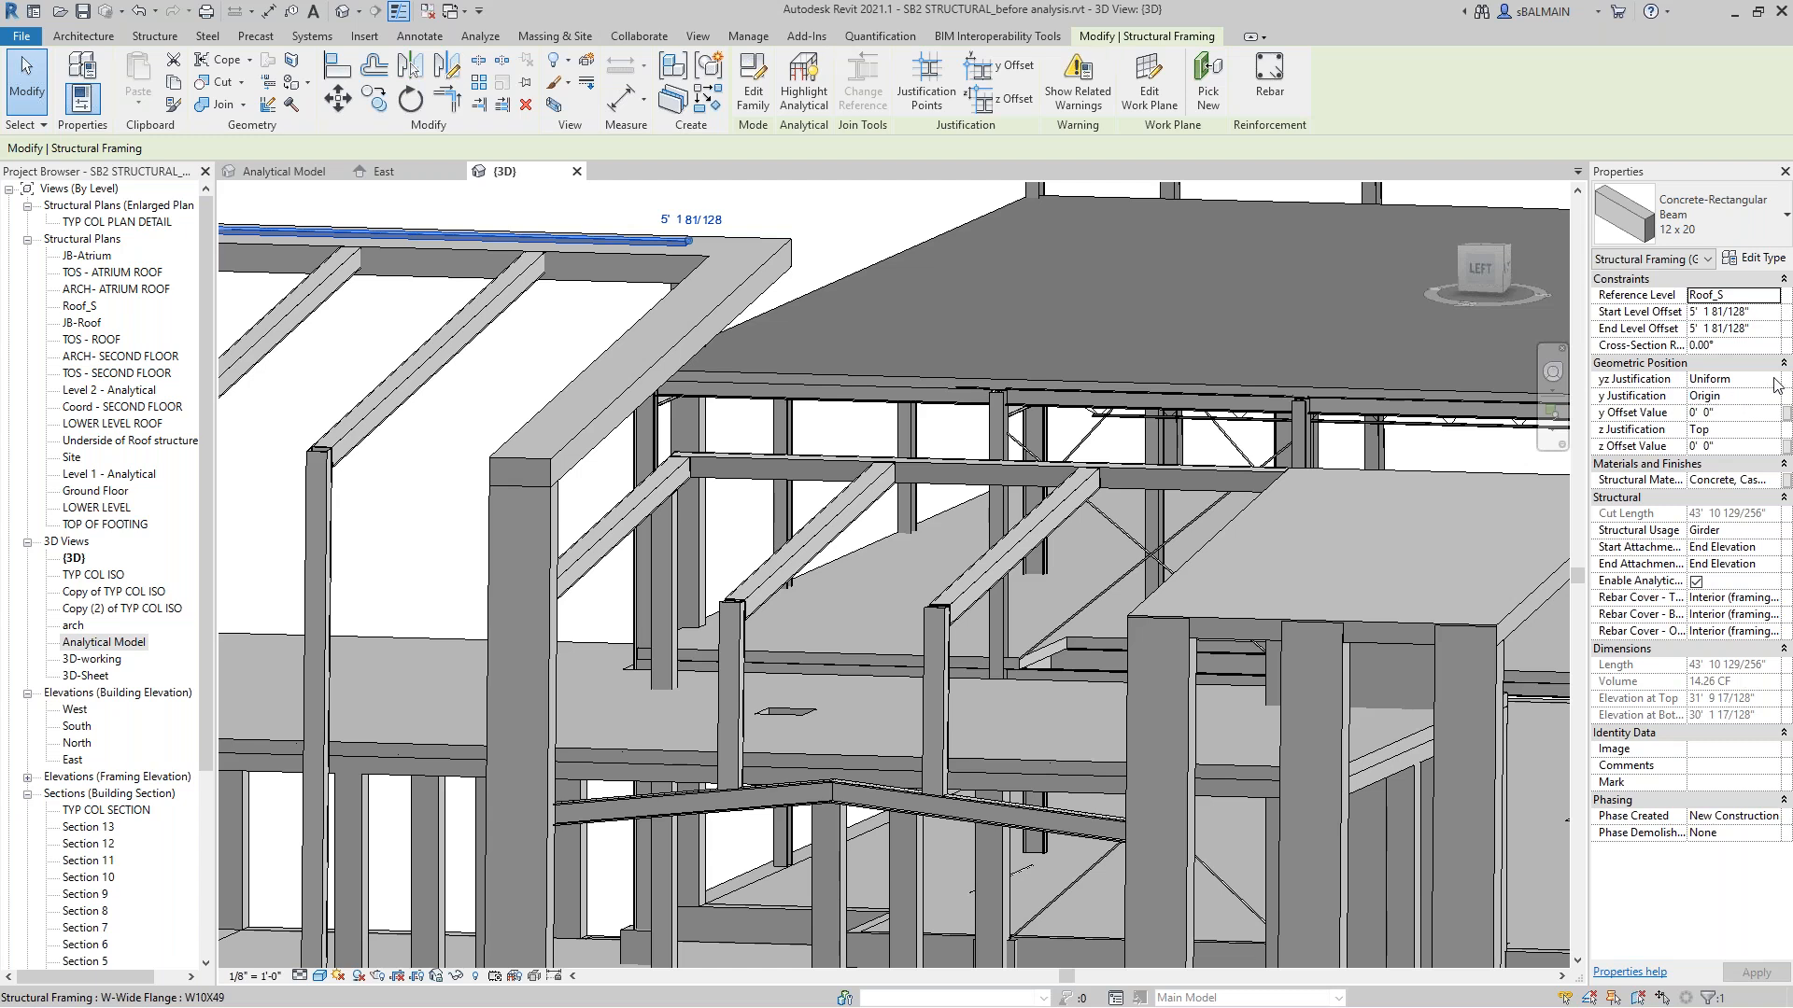
Show the selected concrete beam's Analytical Beams properties and set its start alignment method to Projection.
left_click(1685, 260)
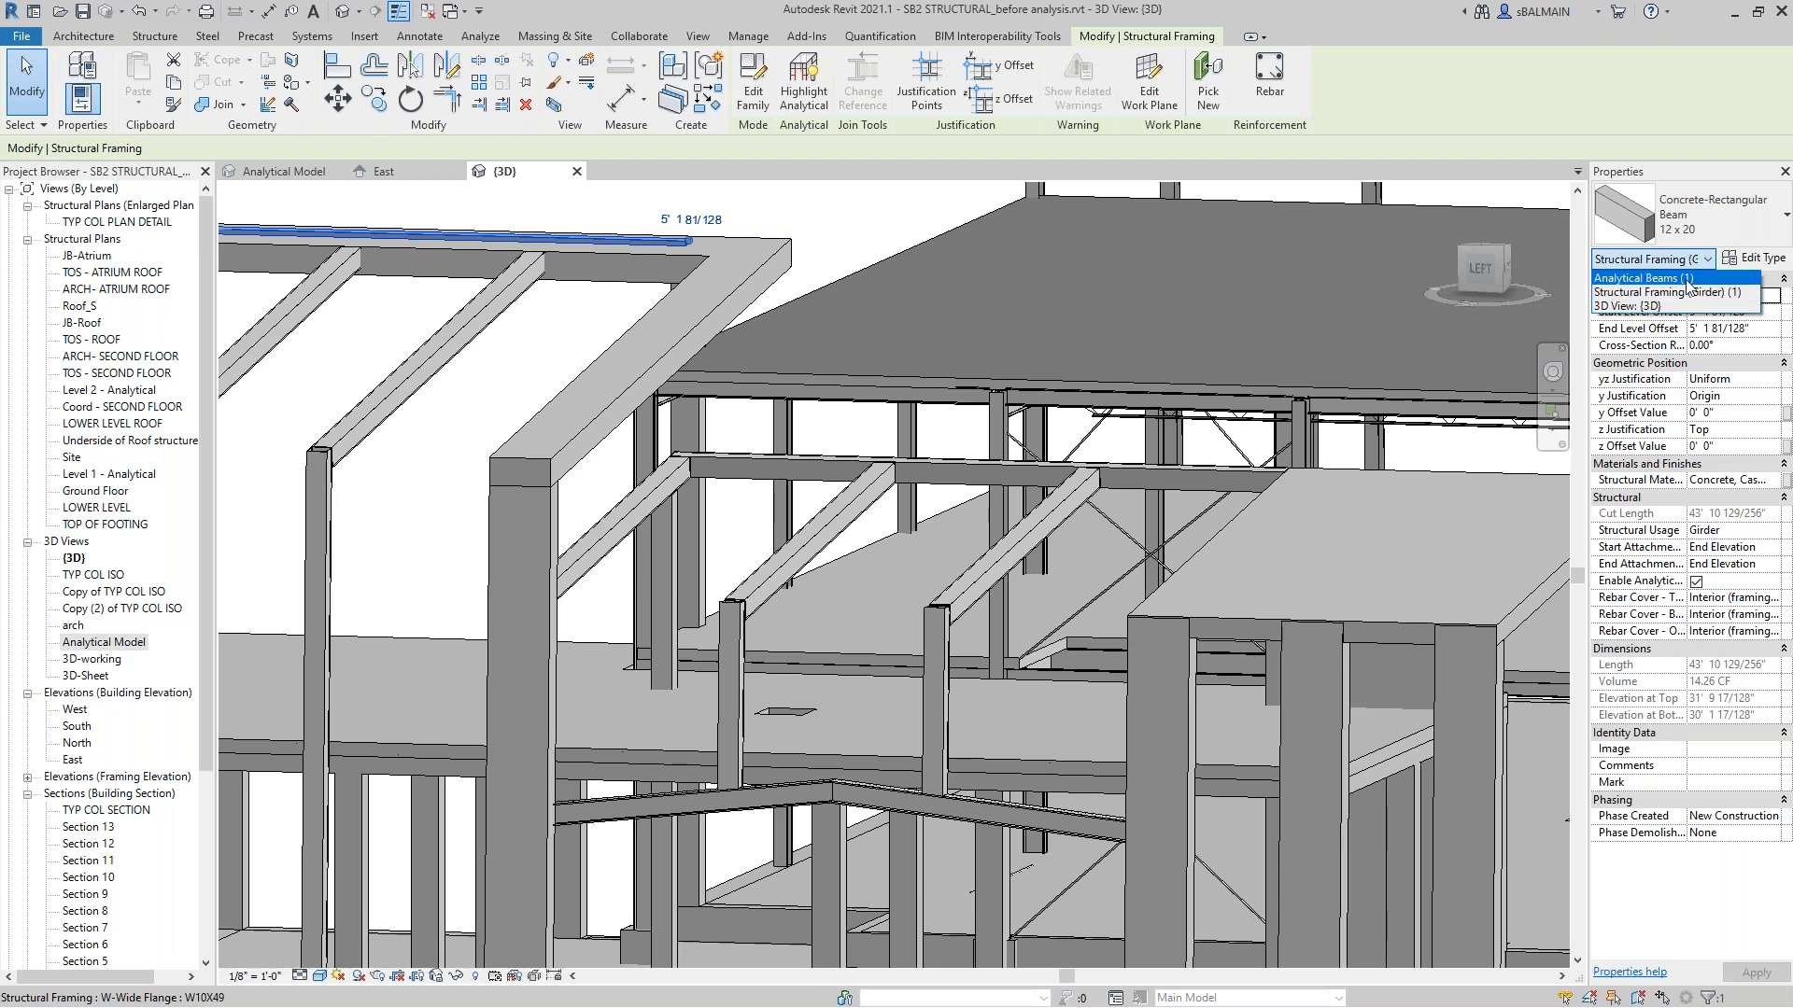
left_click(1644, 279)
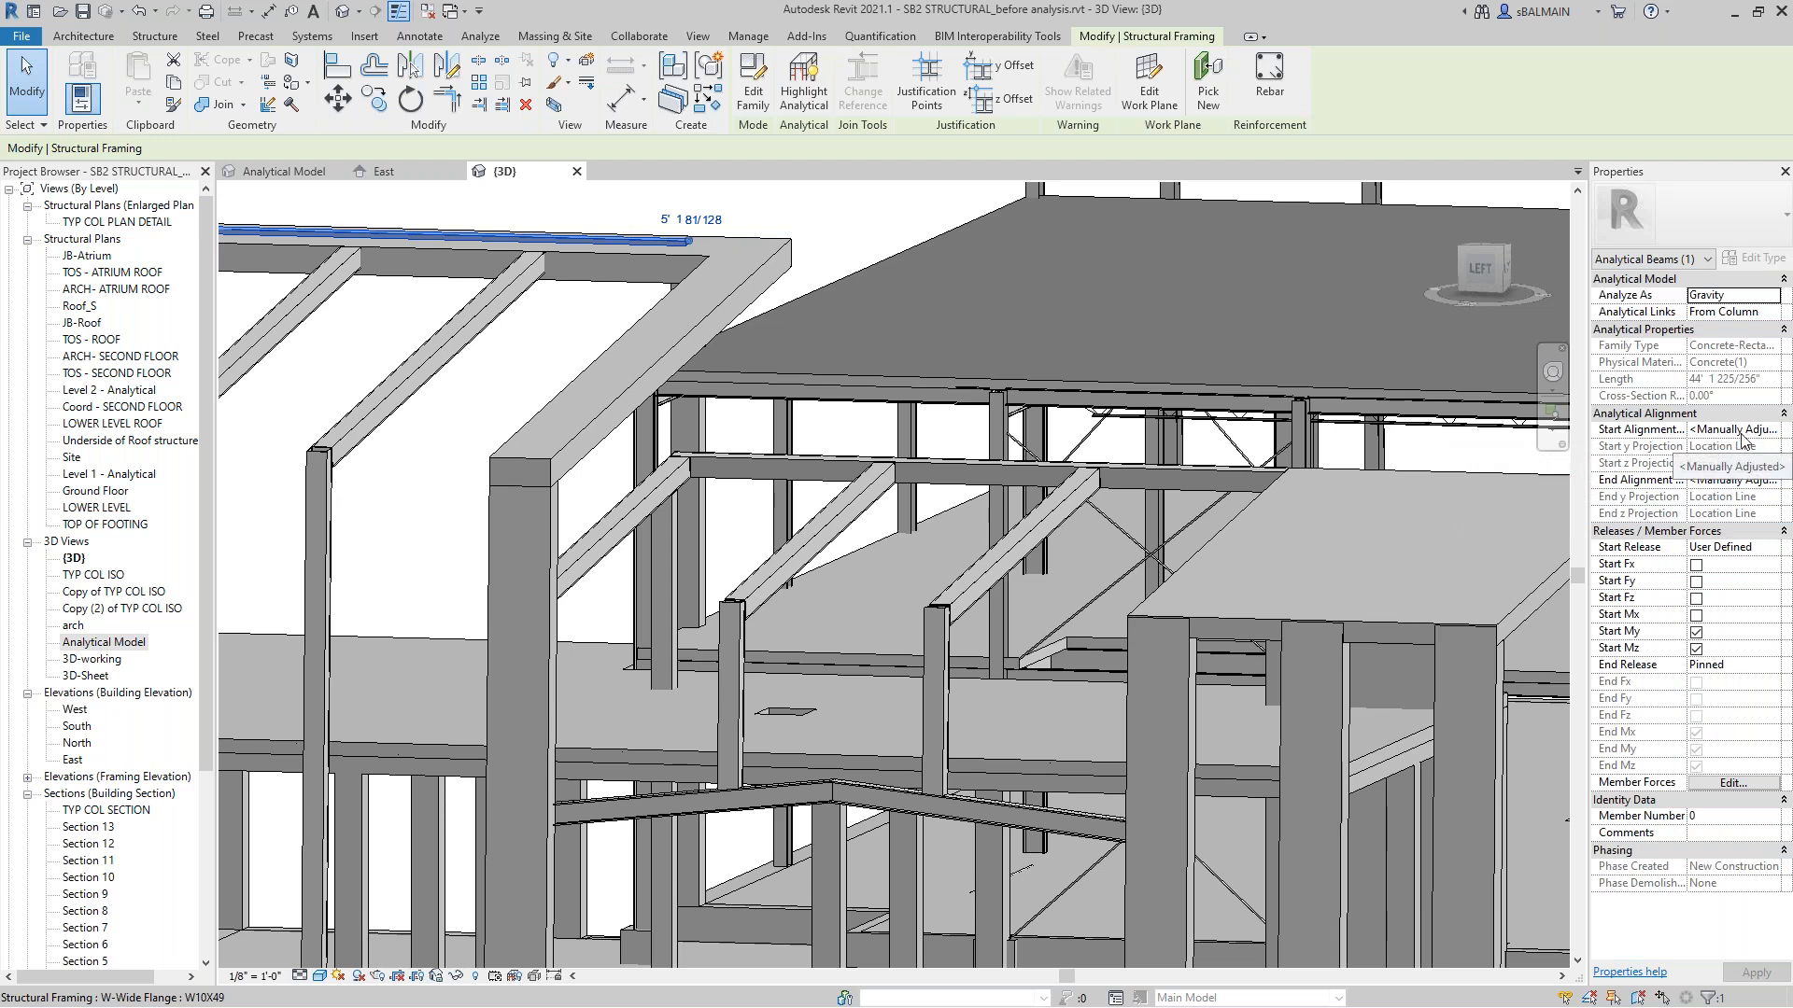
left_click(1776, 435)
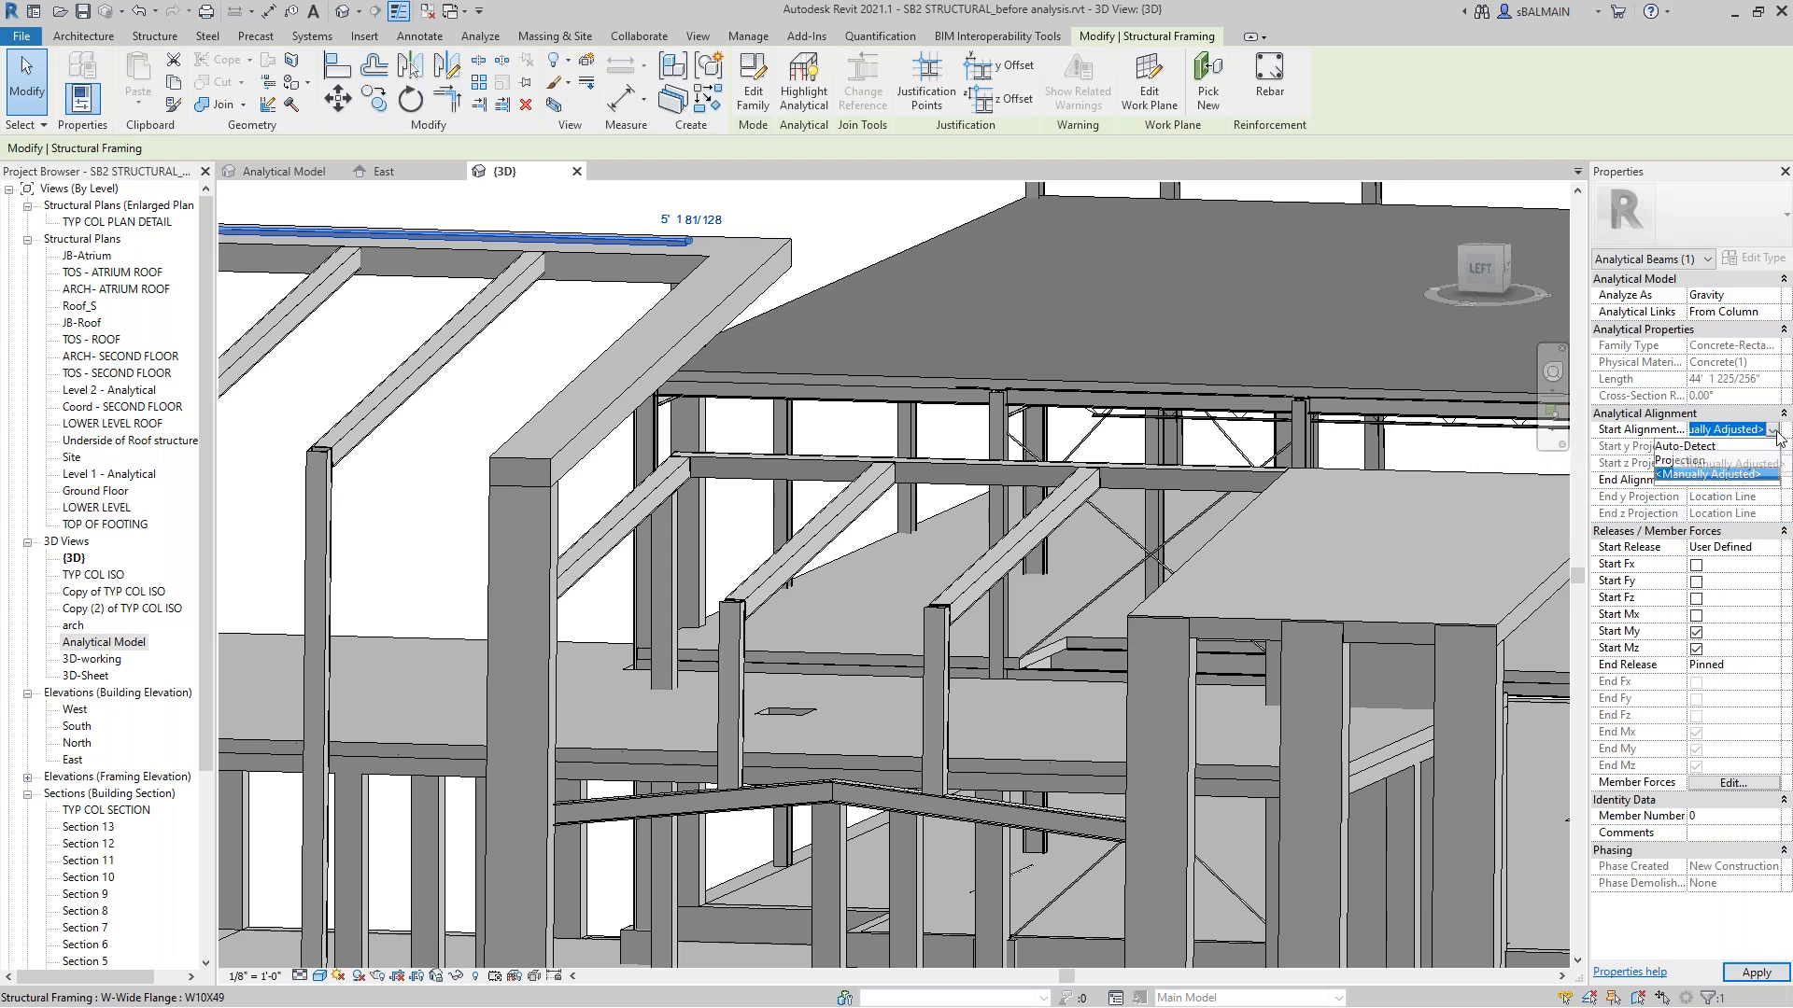
left_click(1699, 461)
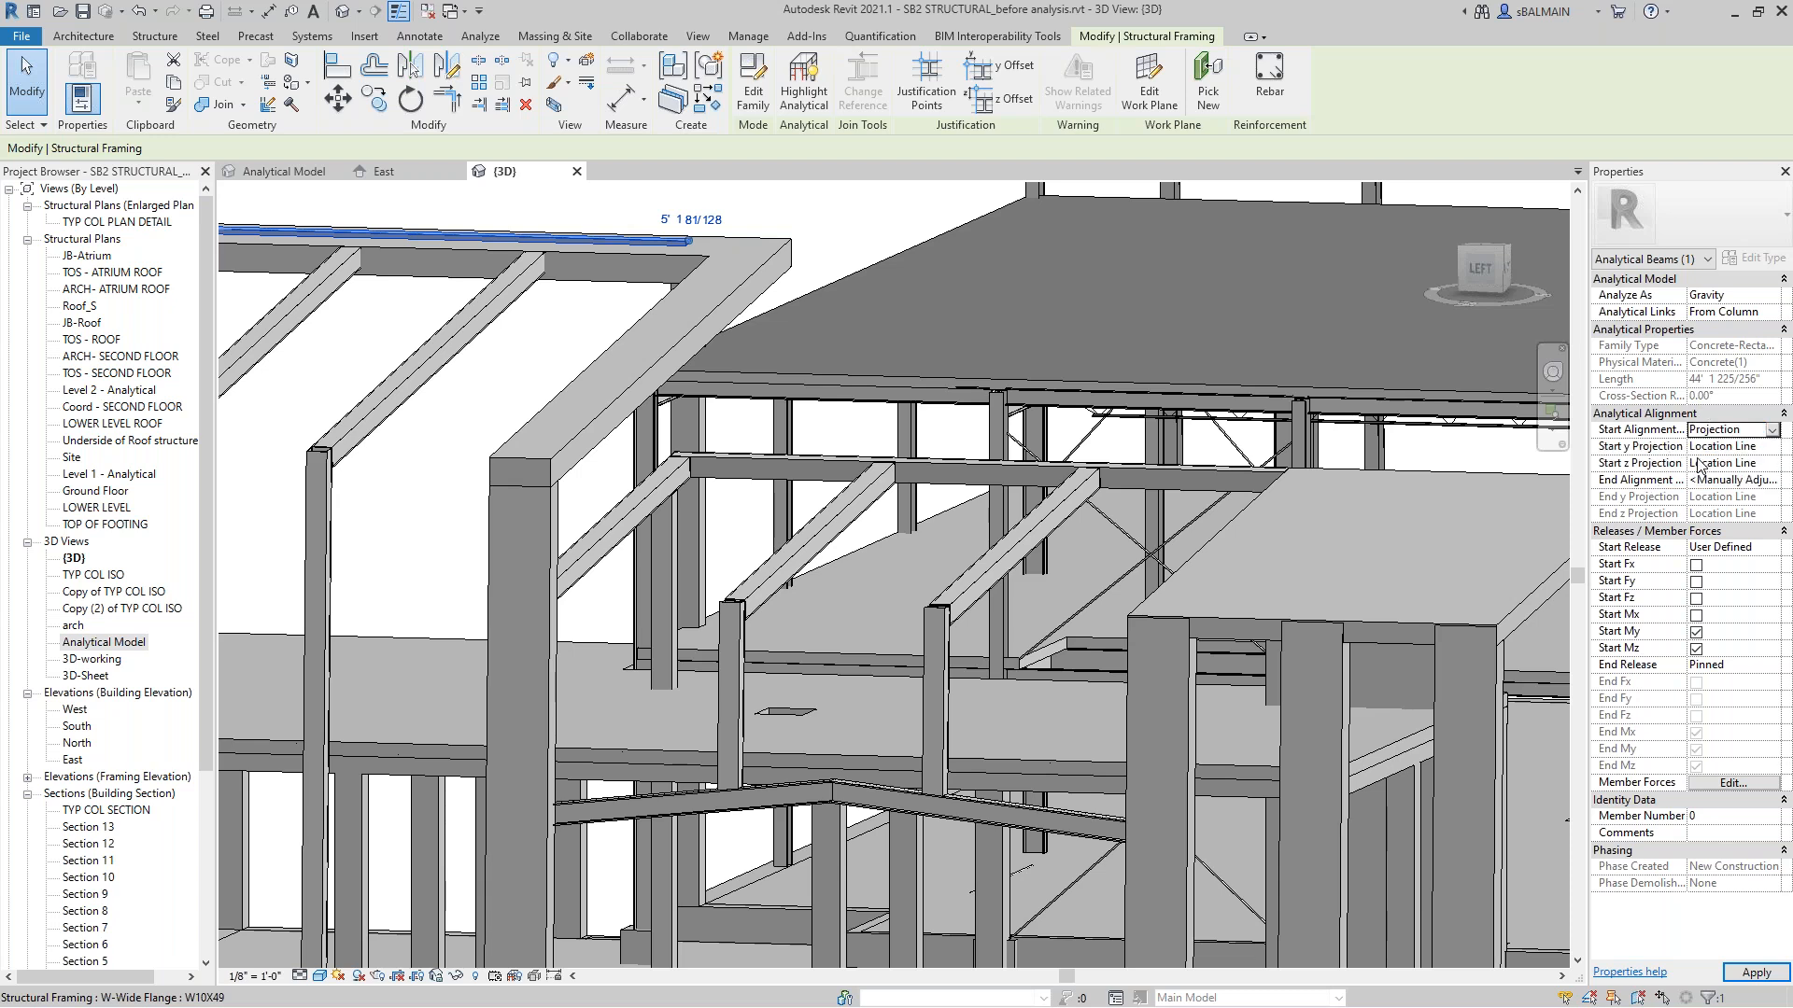
Set the concrete beam's analytical Start y Projection and Start z Projection both to Center of Element.
left_click(1771, 449)
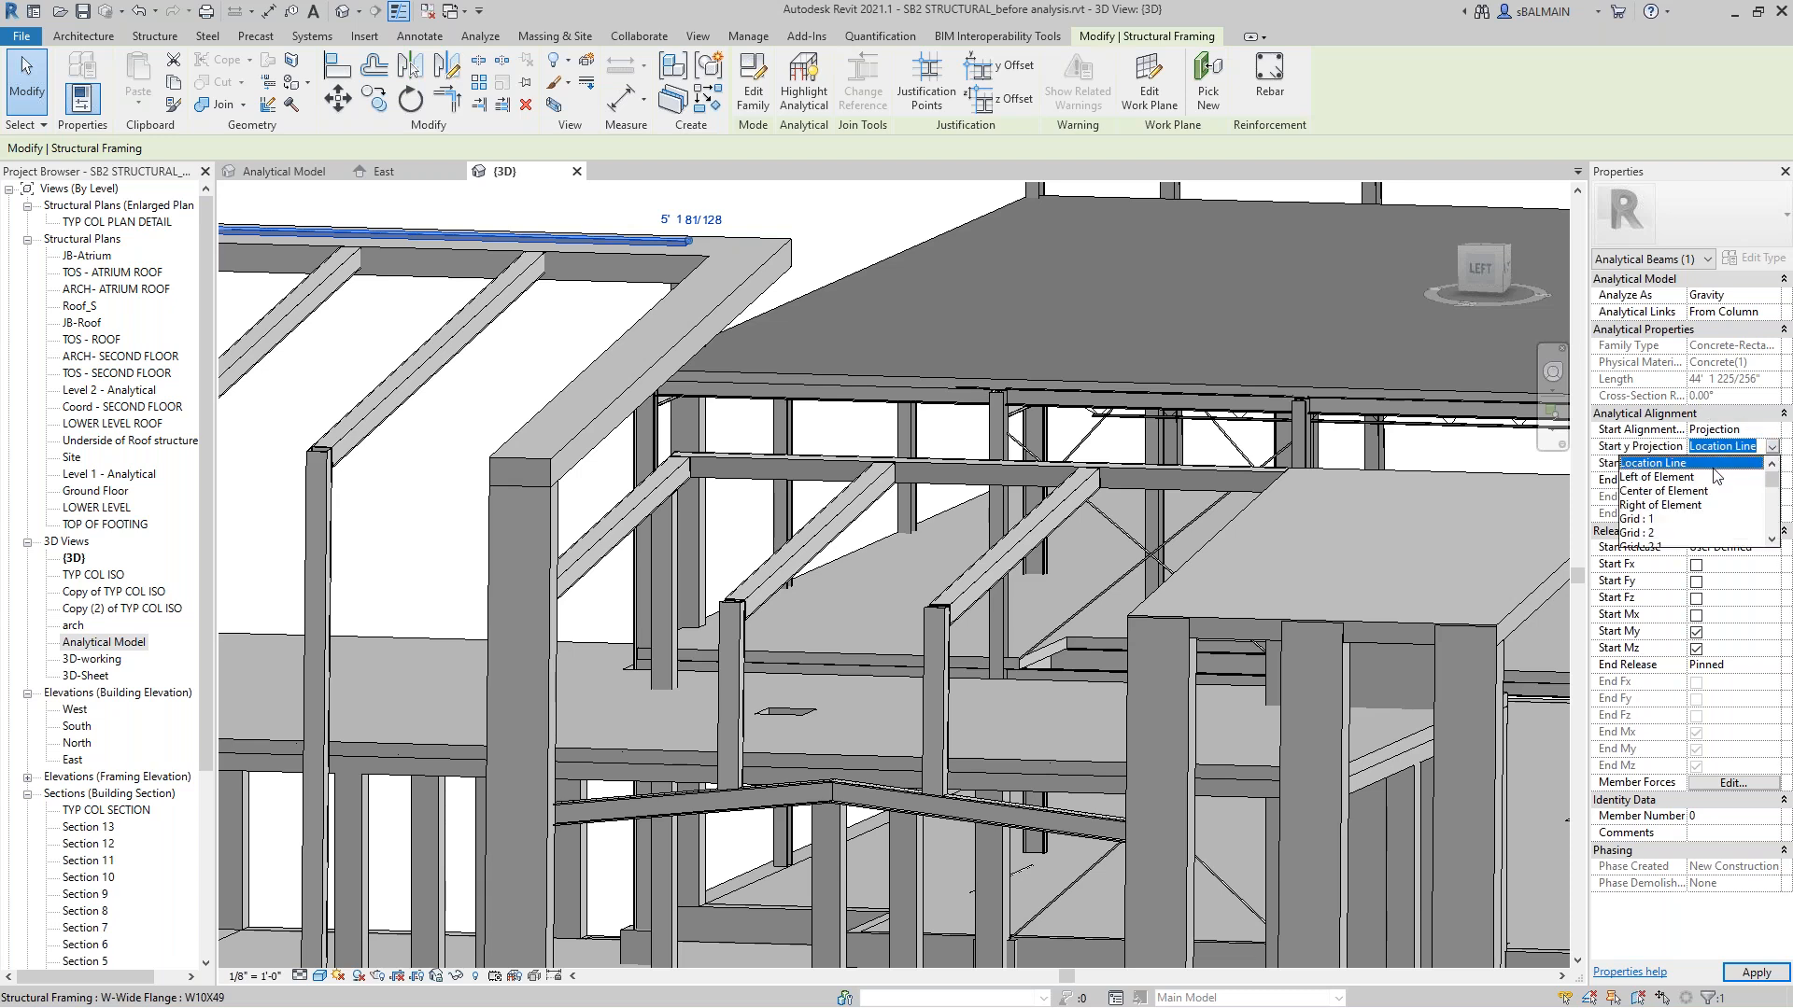
left_click(1699, 491)
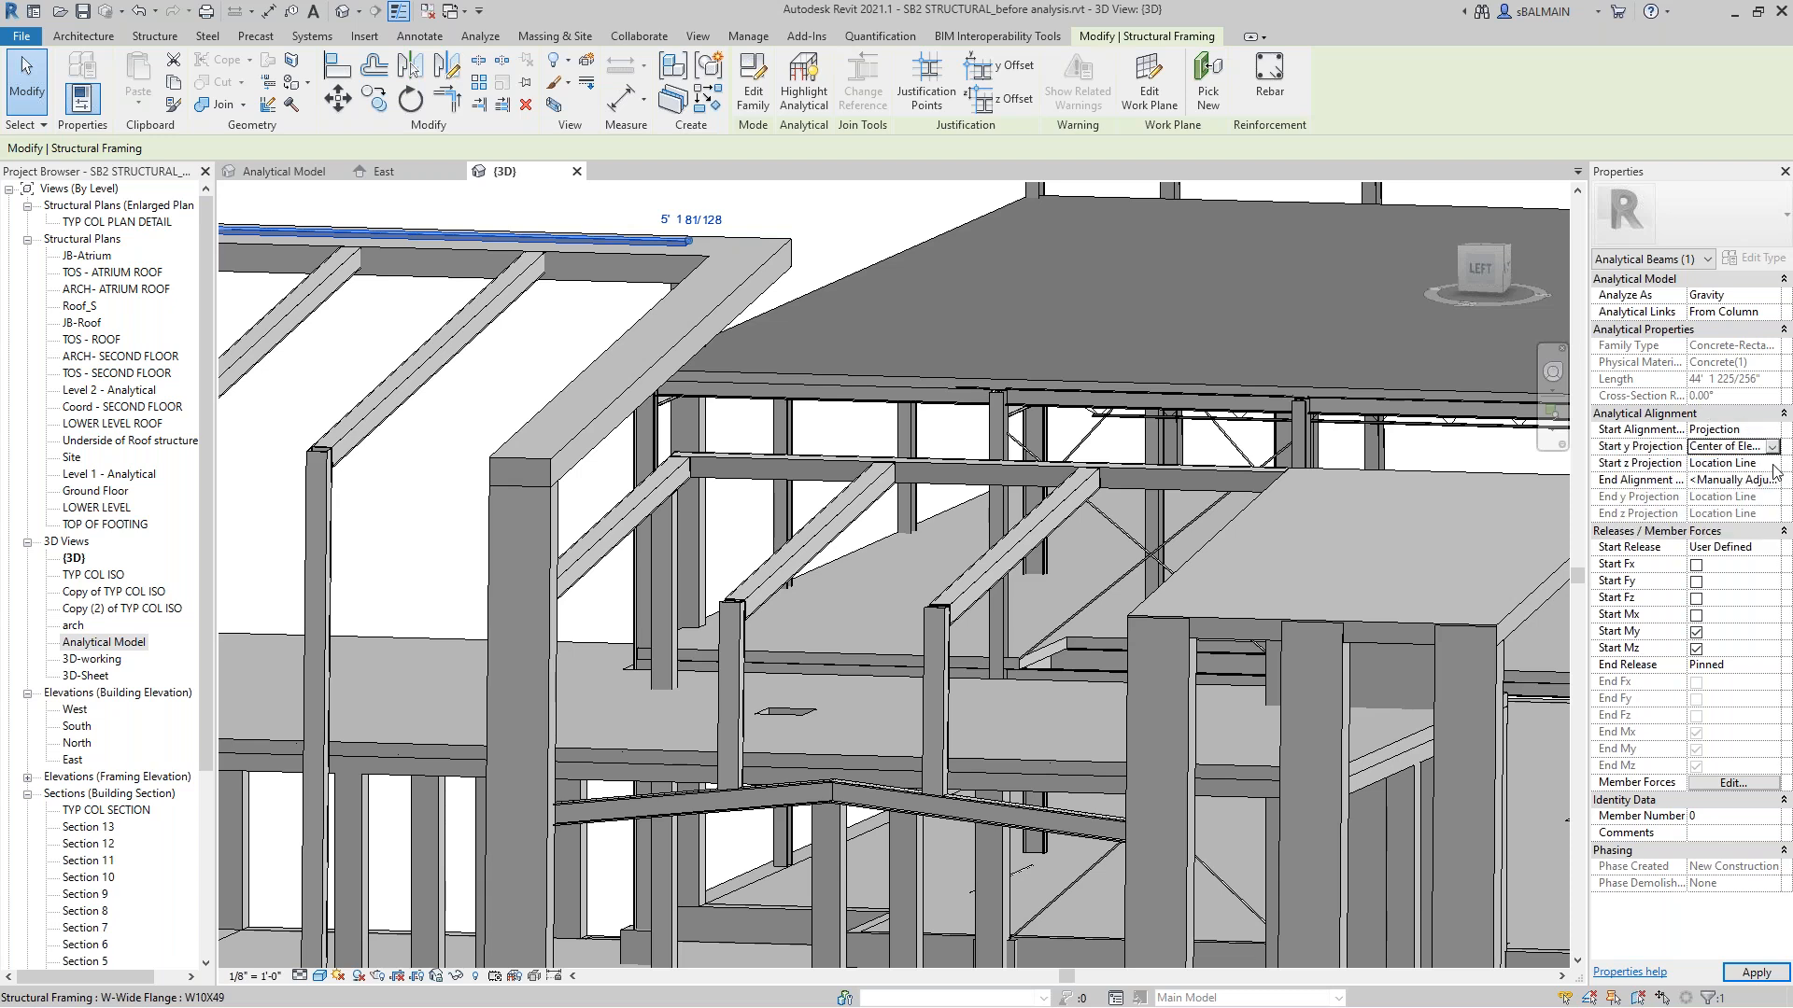
left_click(1772, 463)
left_click(1771, 463)
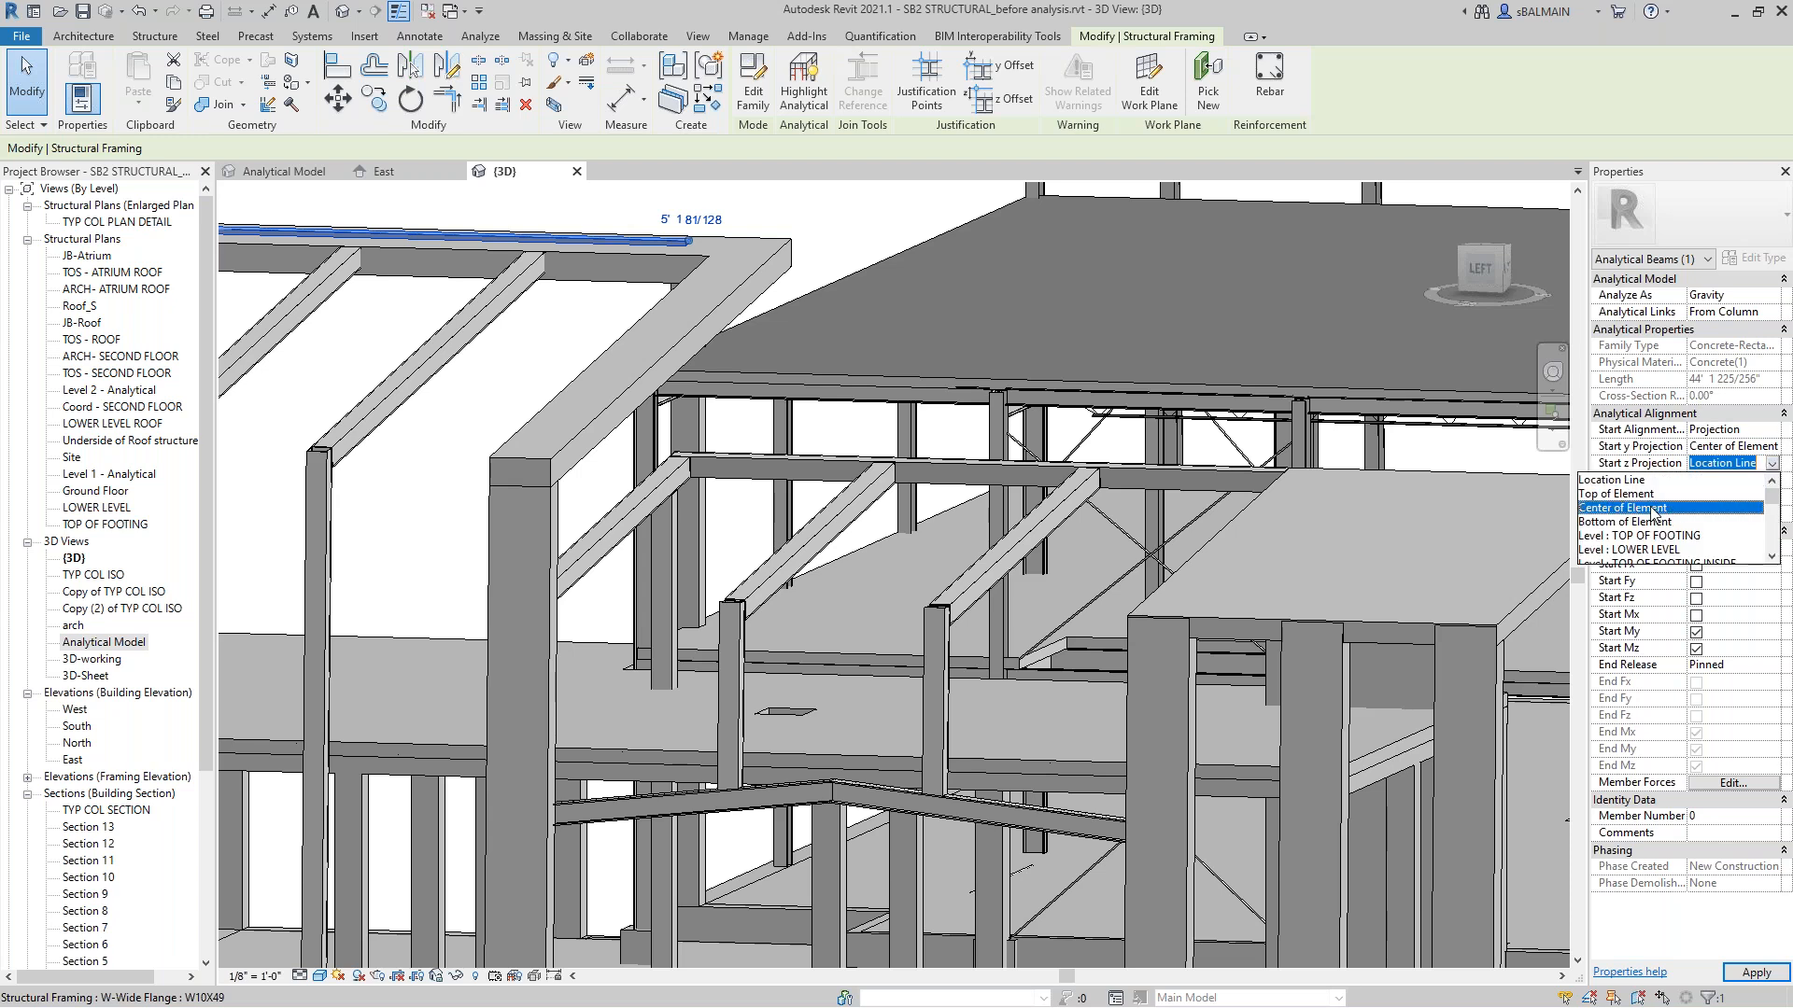
left_click(1649, 508)
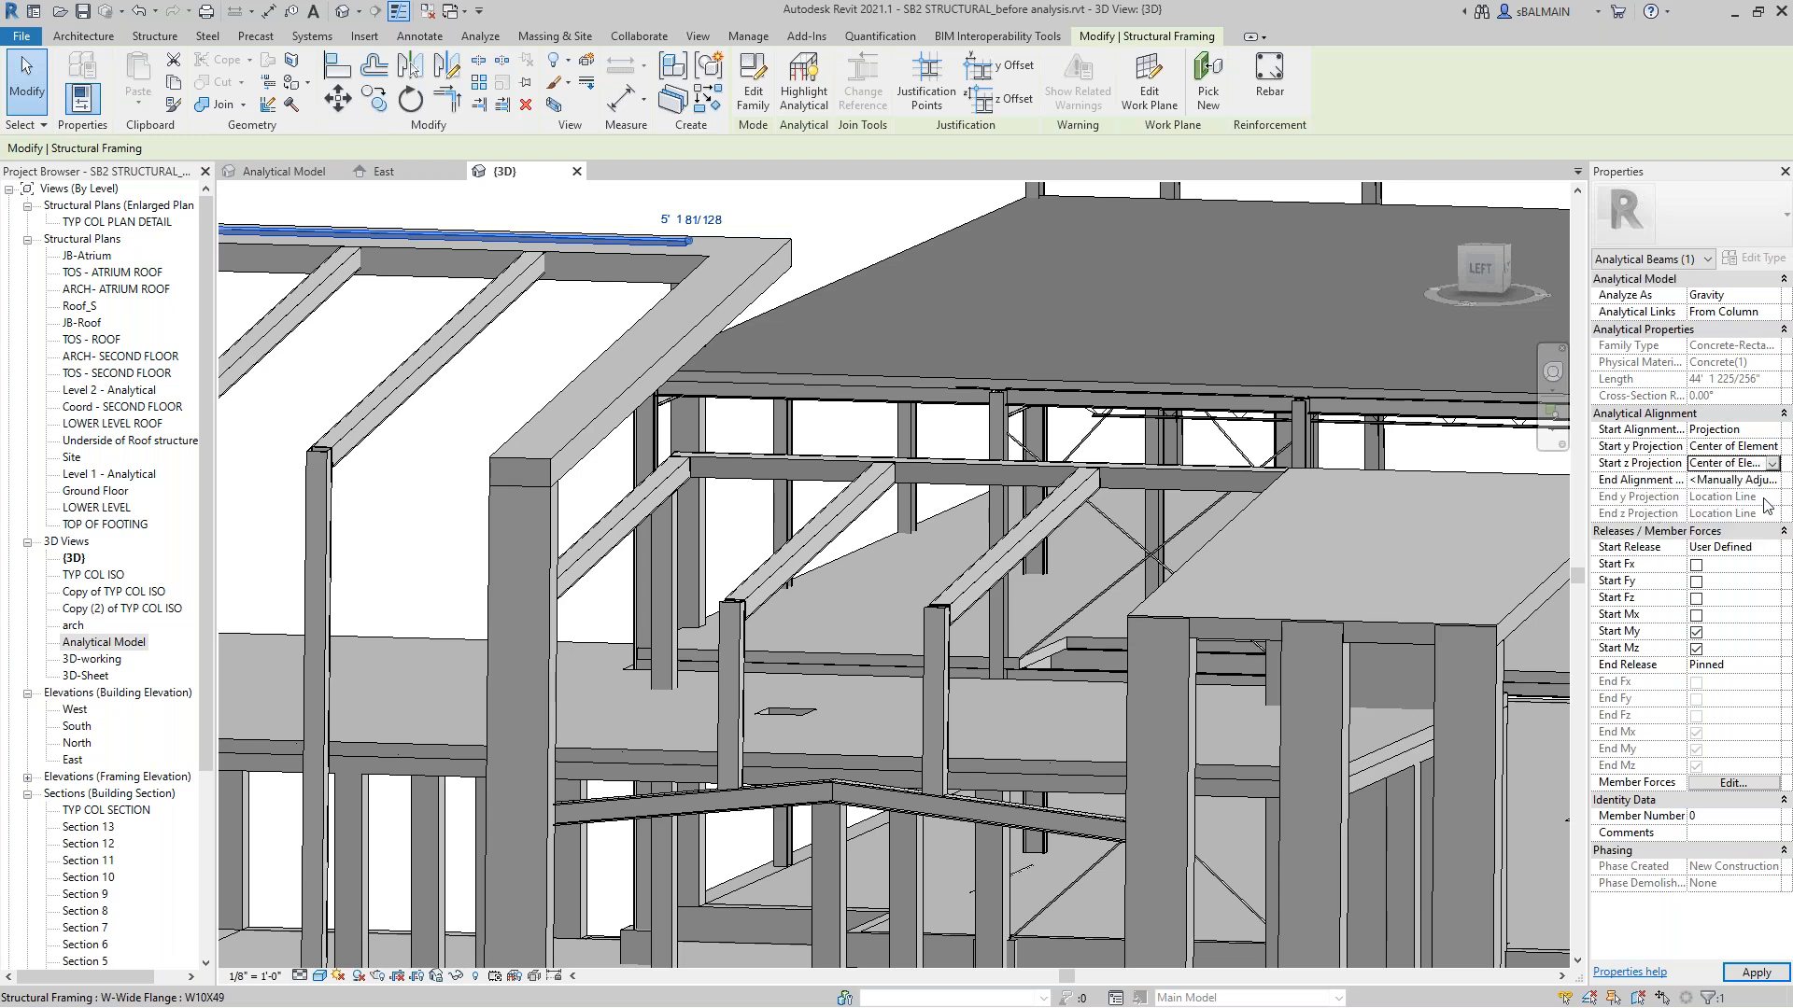
Set the beam's end alignment method to Projection, with End y and End z Projection at Center of Element, and deselect it.
left_click(1772, 480)
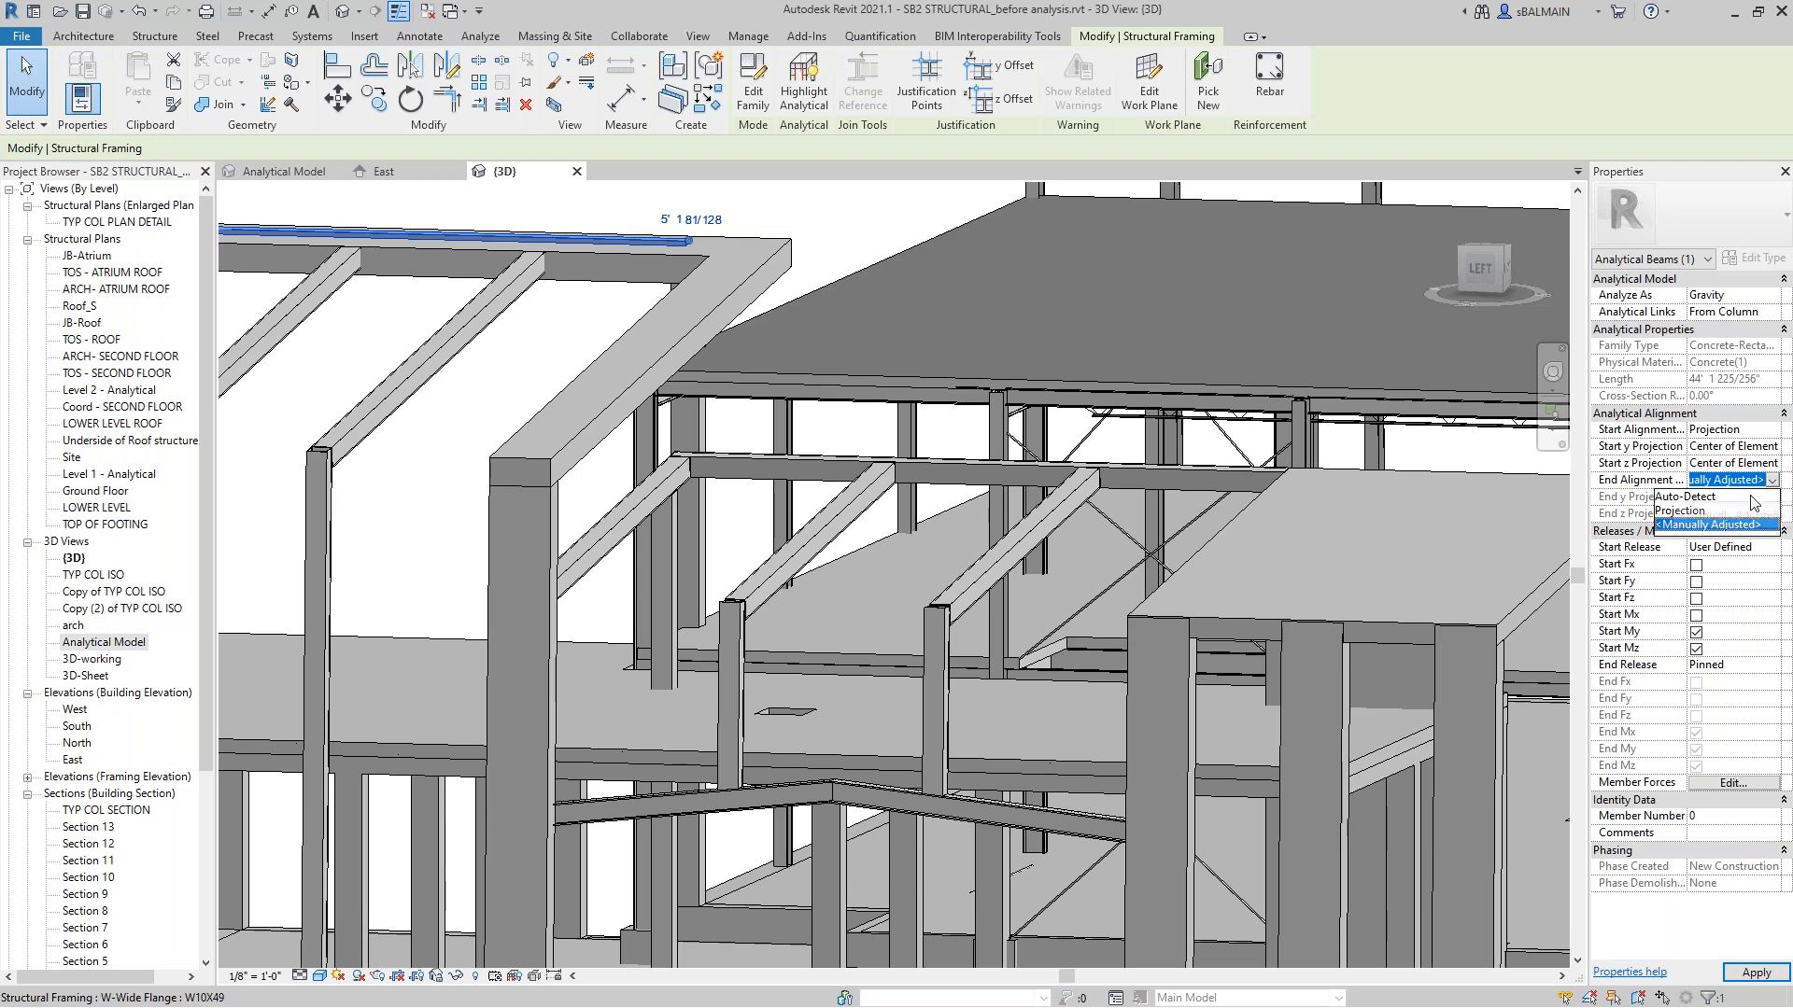
left_click(1738, 513)
left_click(1771, 497)
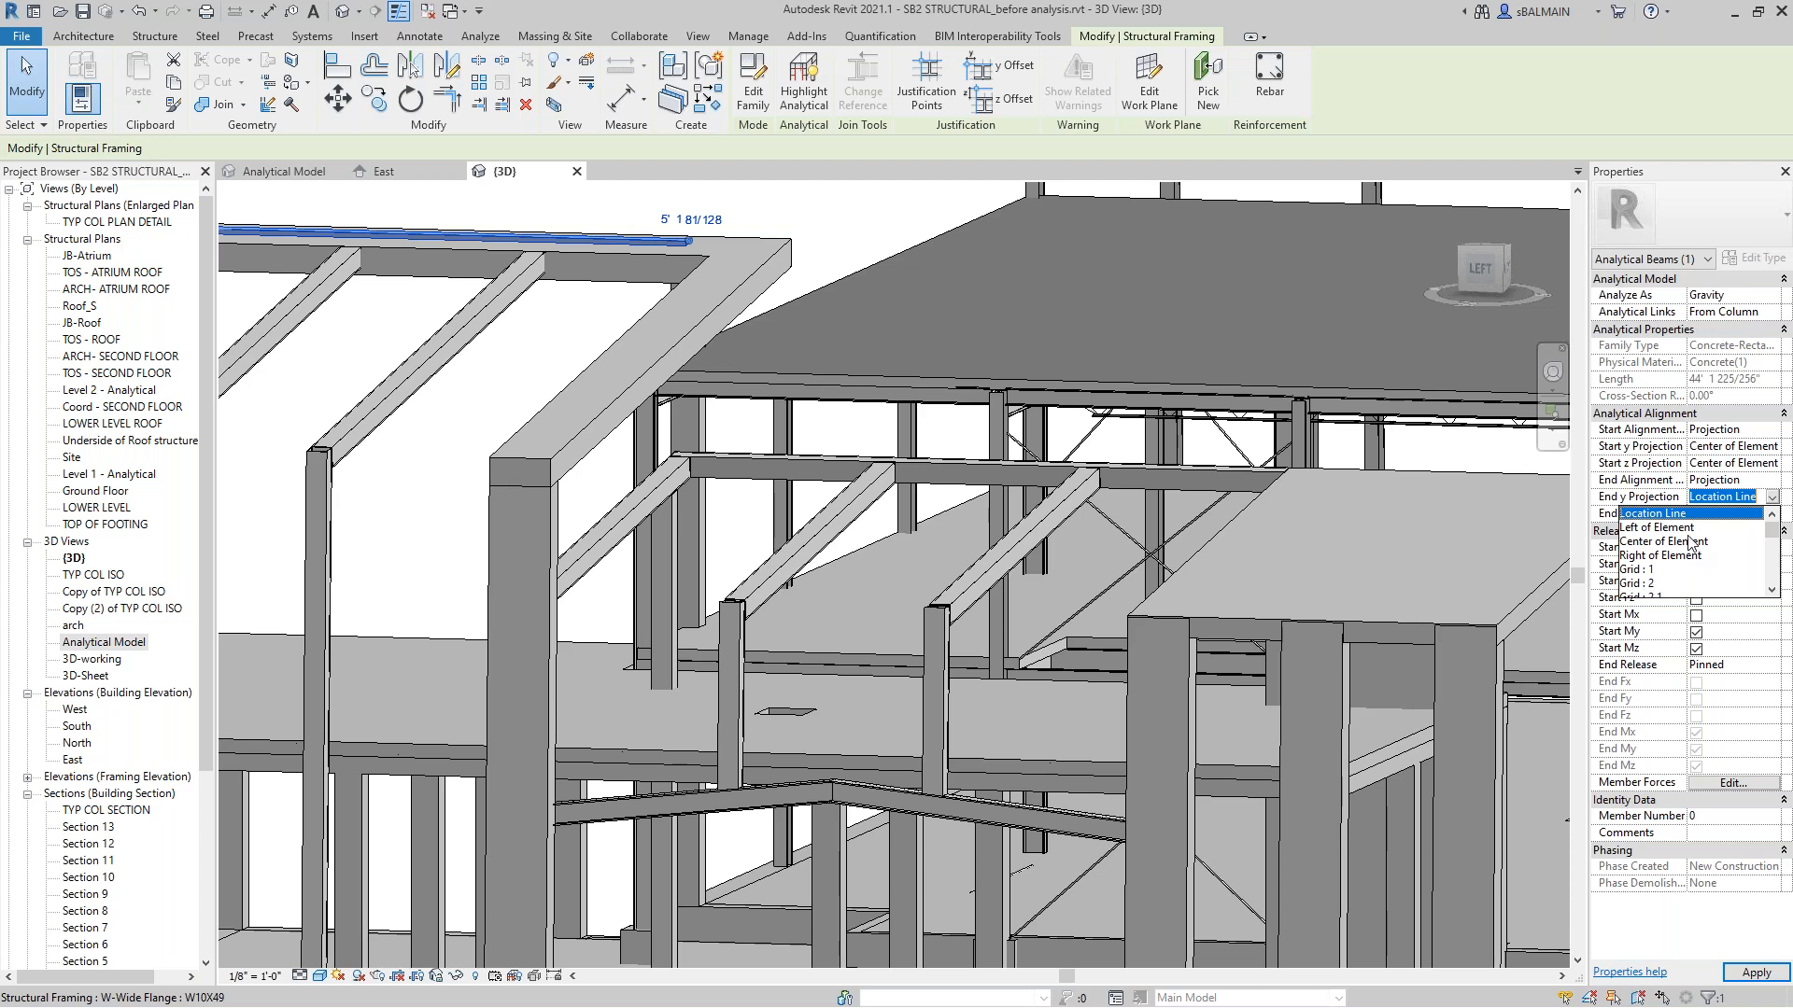
key("Escape")
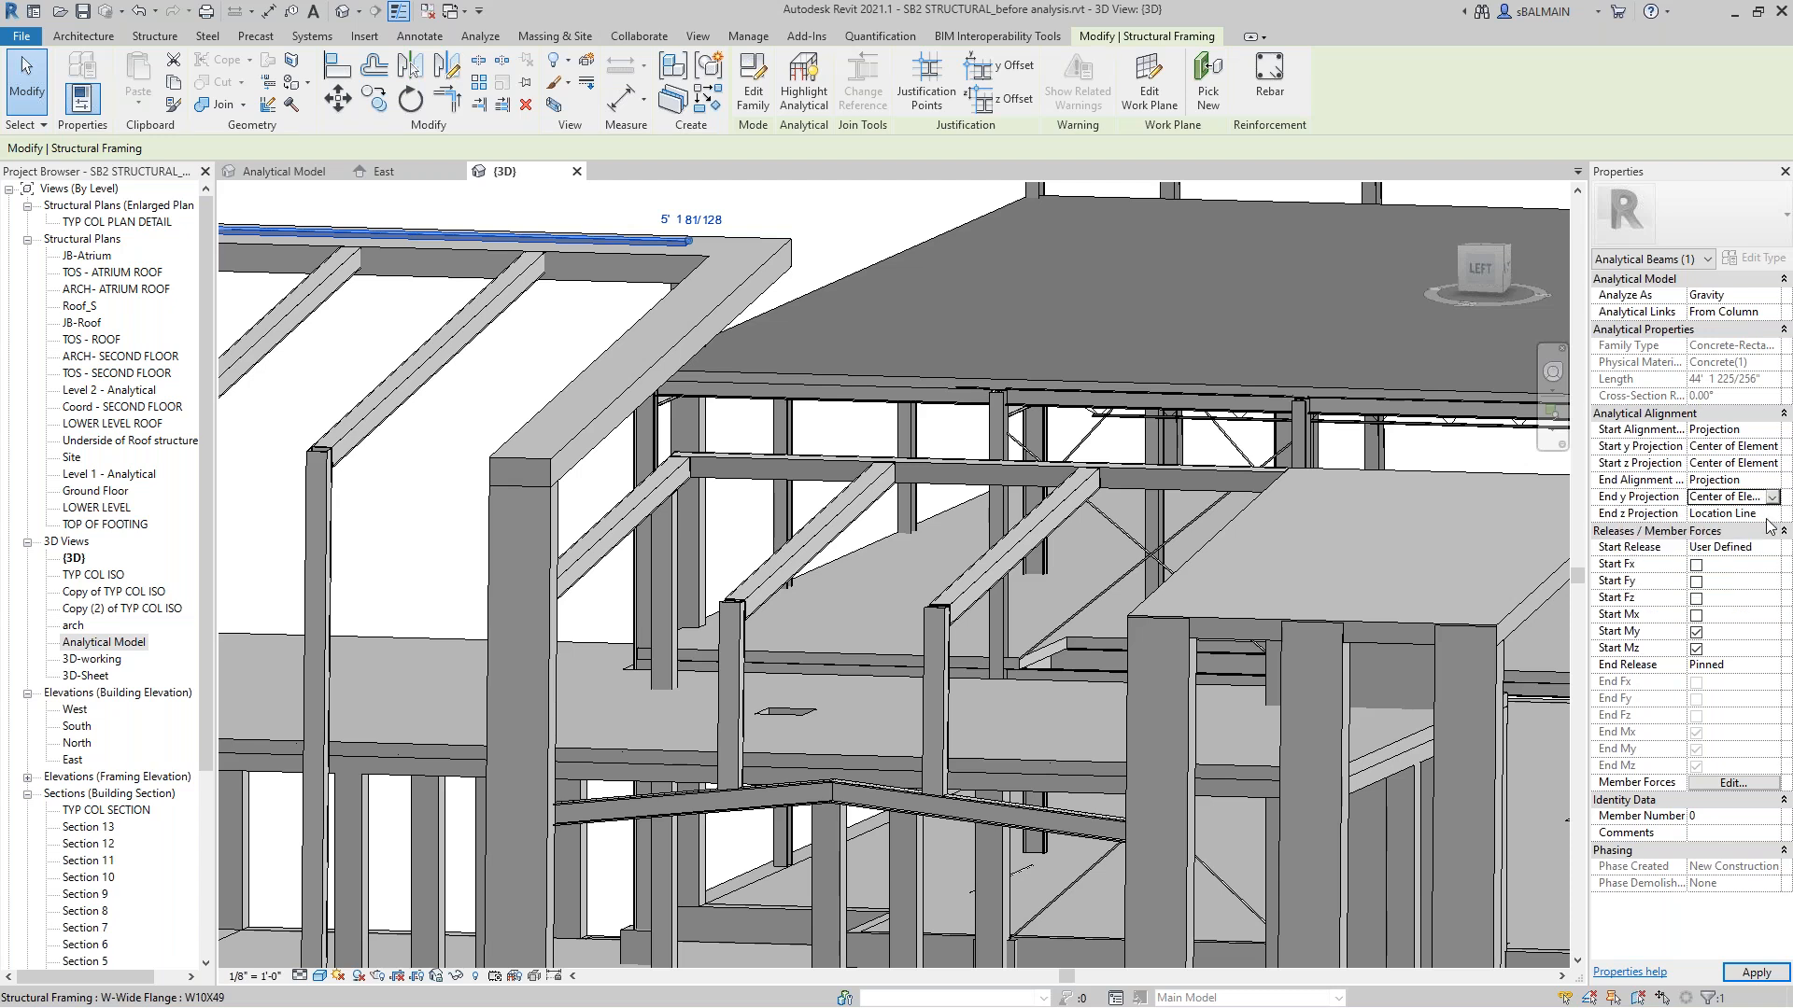
left_click(1773, 514)
left_click(1773, 515)
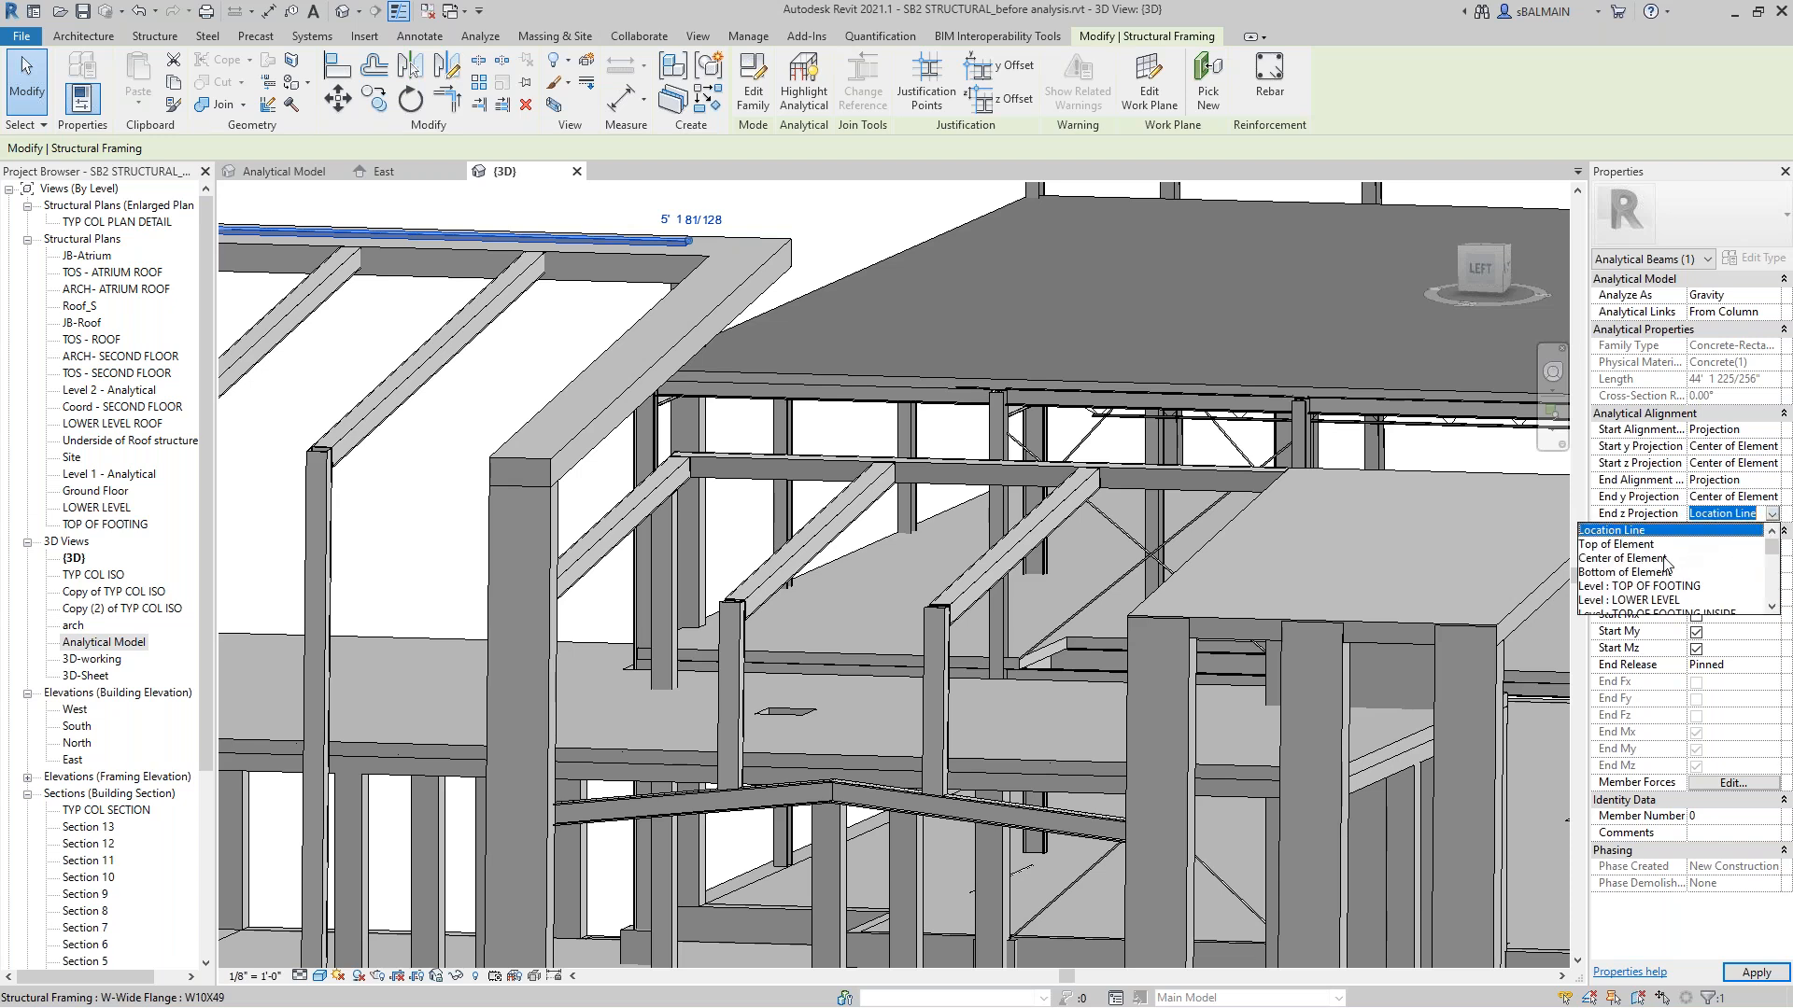
left_click(1667, 557)
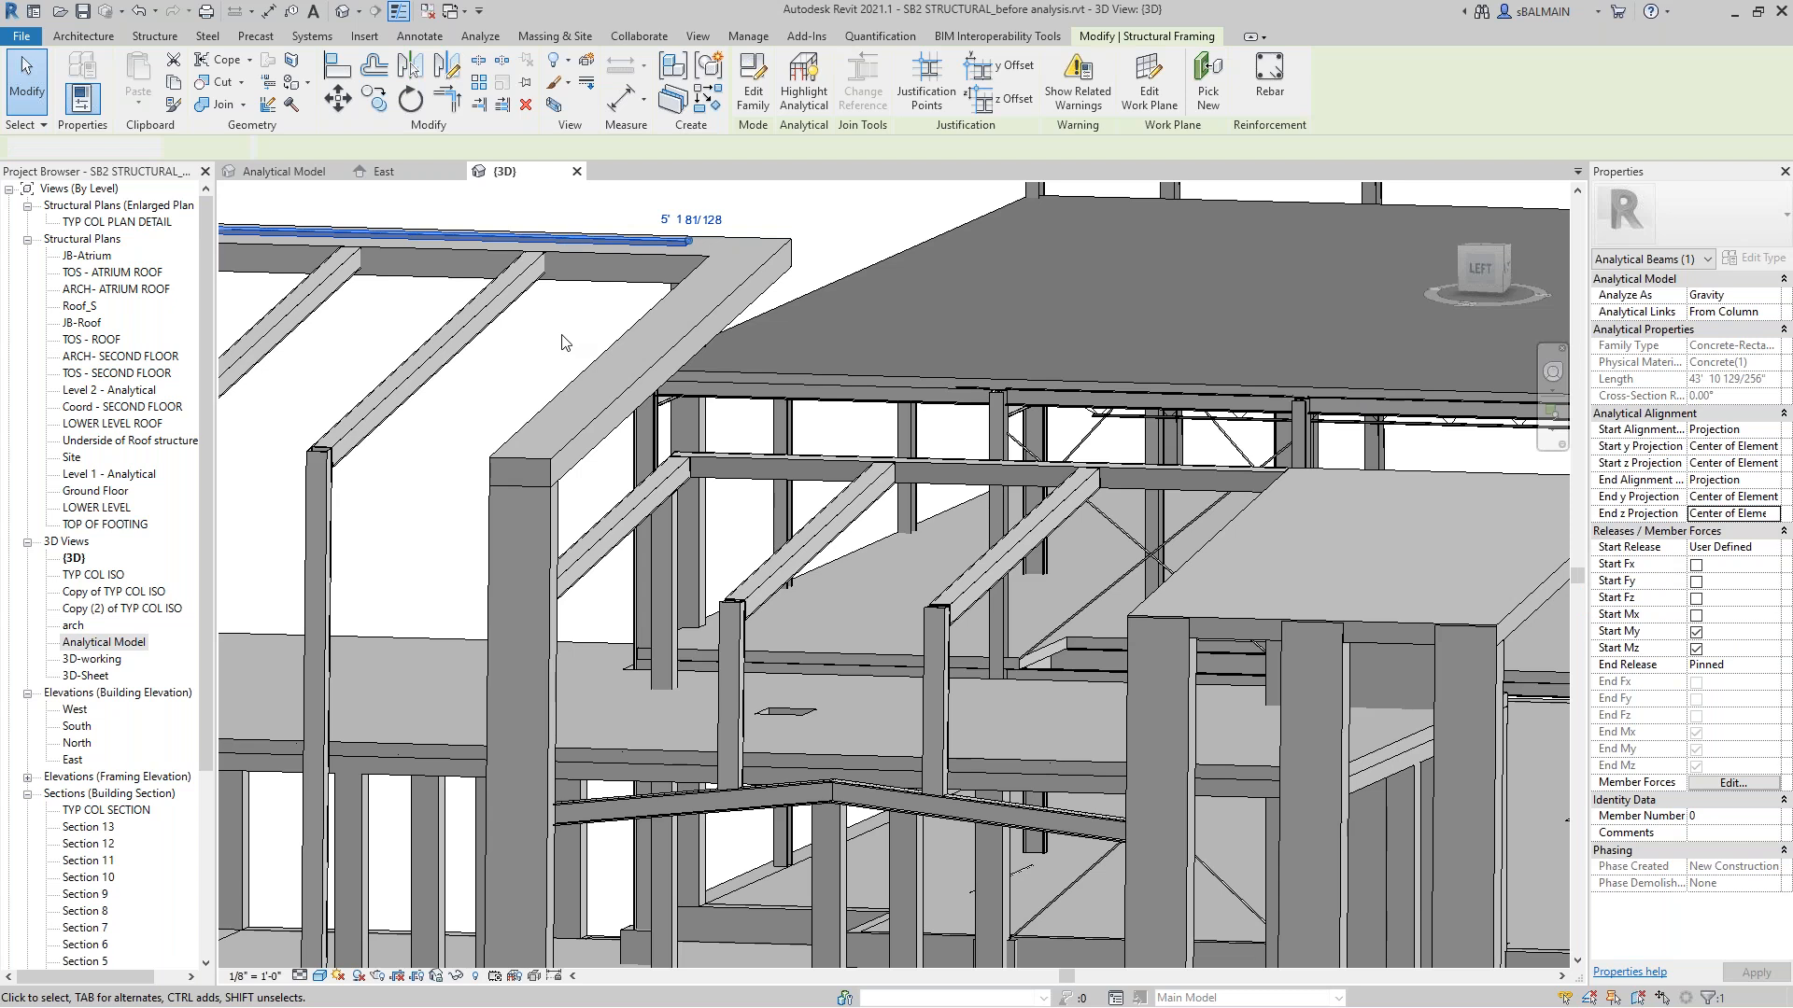
key("Escape")
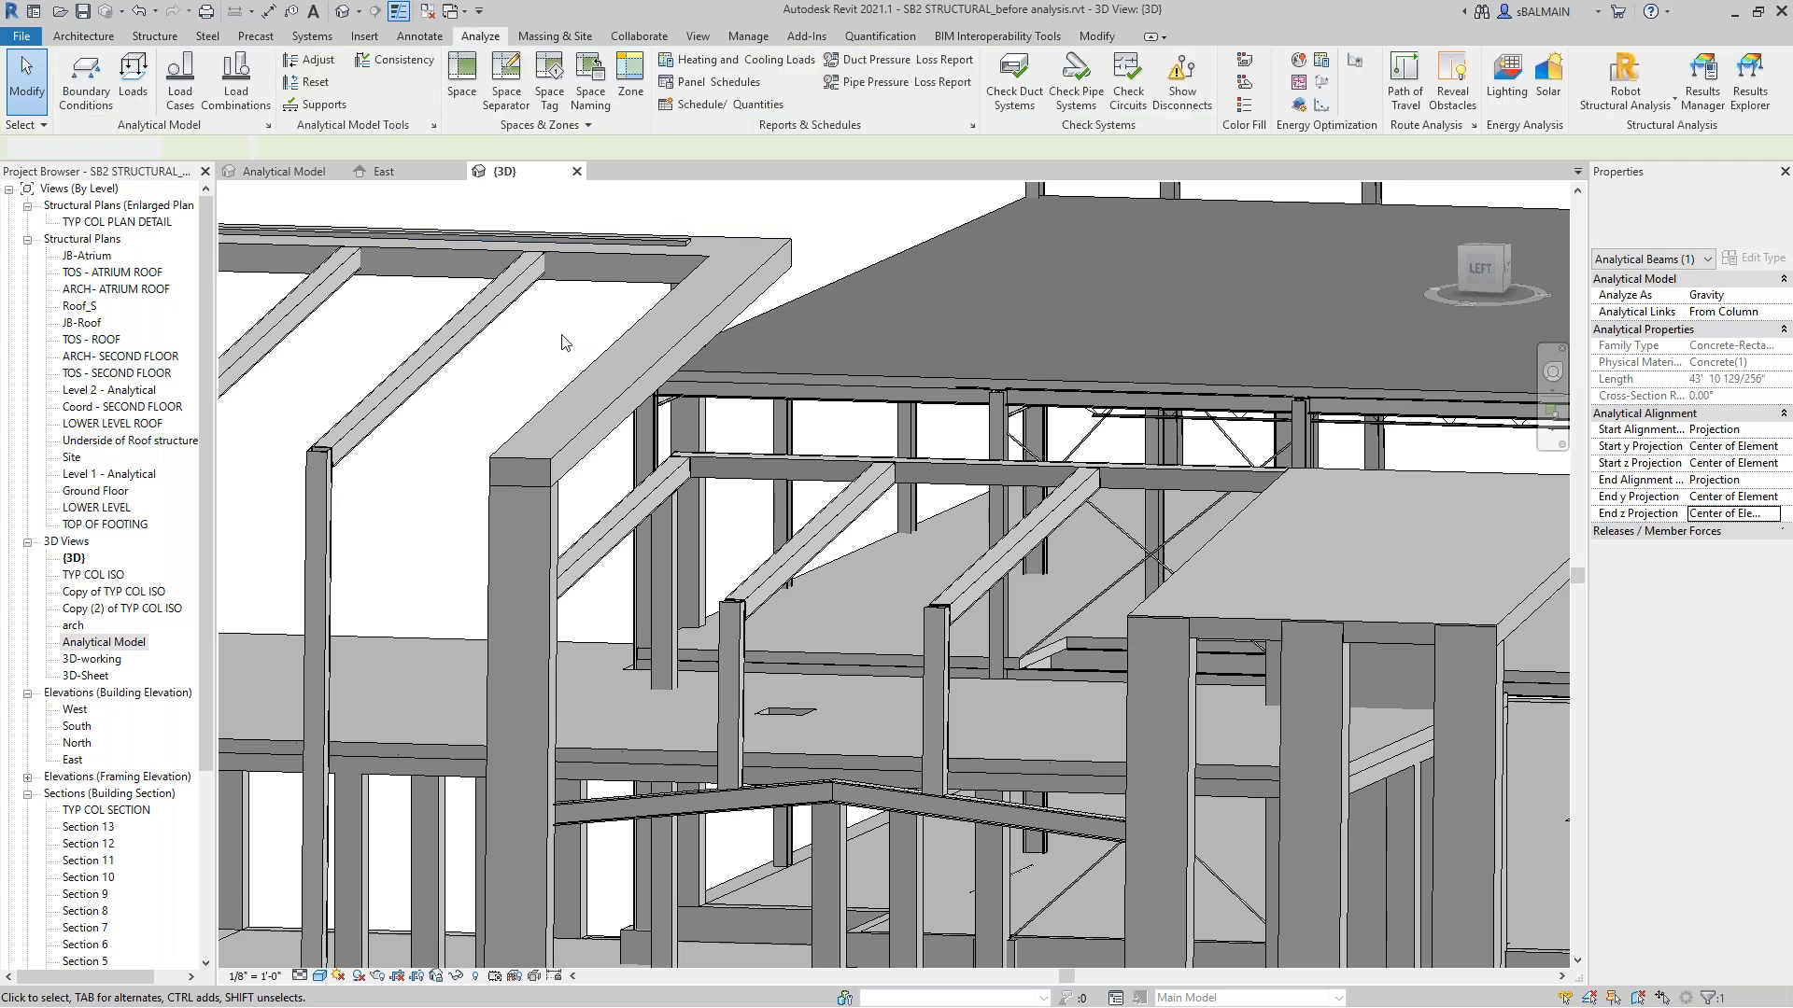
Open the Analytical Model 3D view and examine the displacement map around the open roof's corner and supporting columns.
double_click(128, 636)
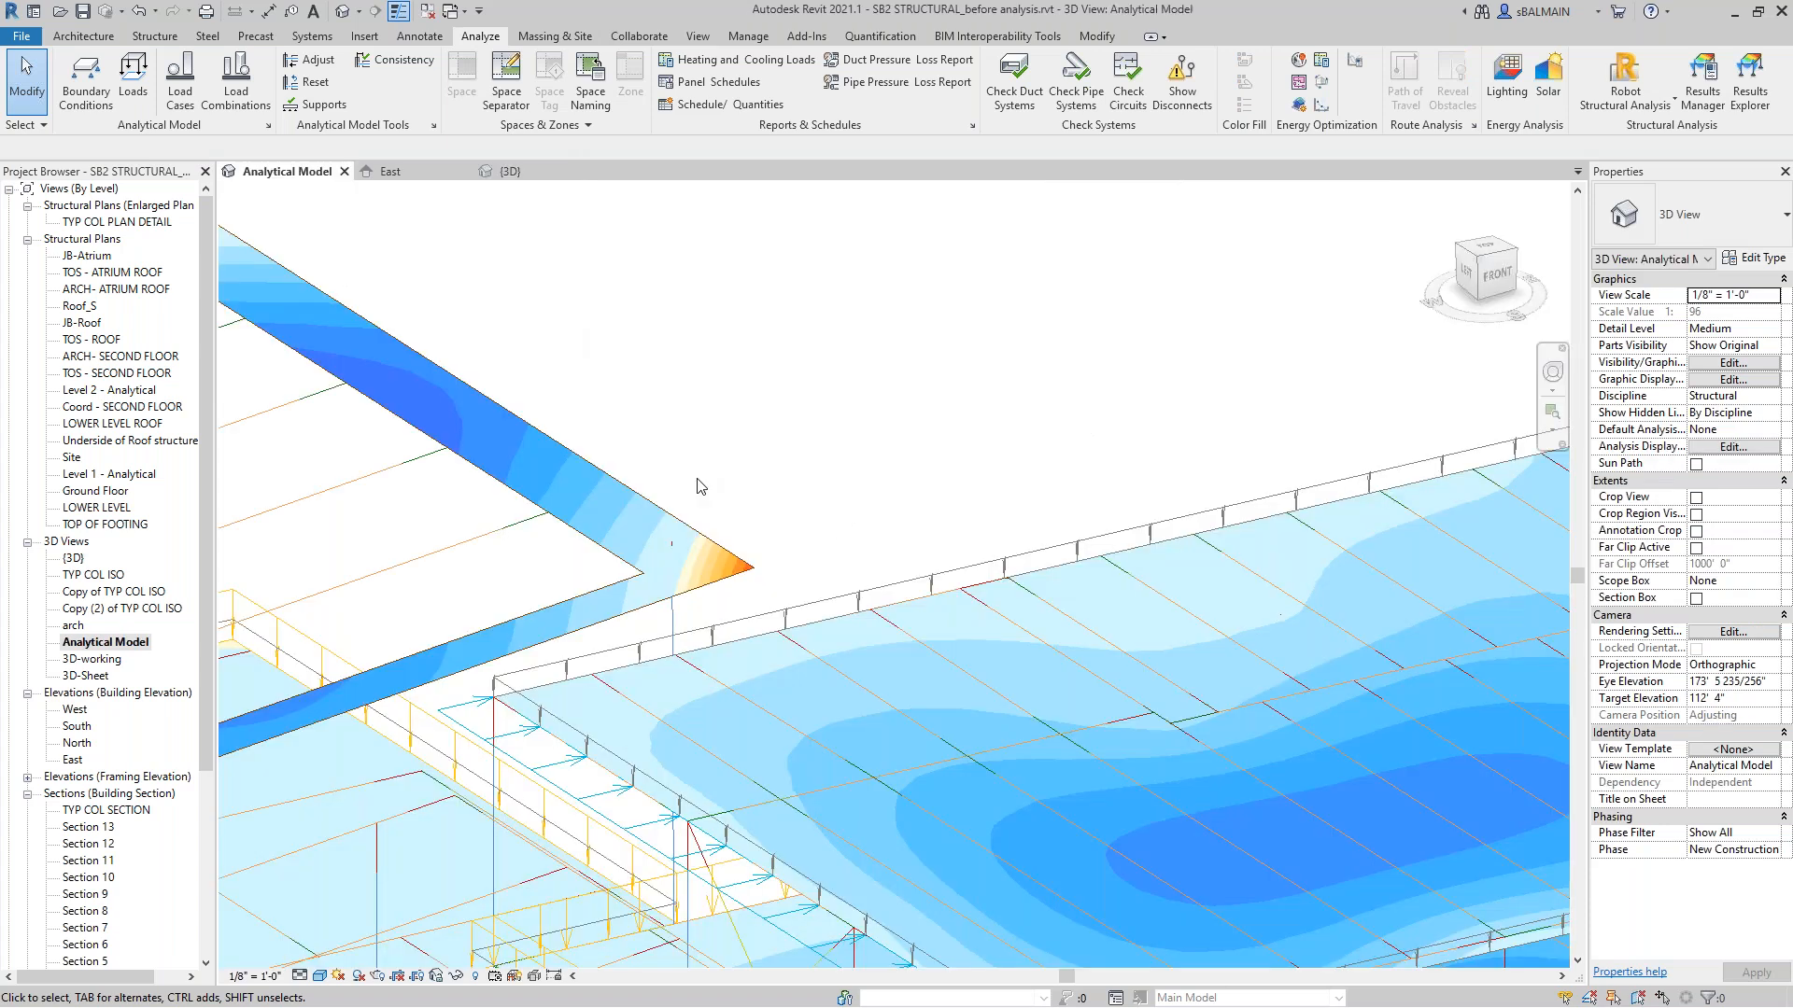
scroll(696, 479, "down", 5)
middle_click_drag(696, 479, 579, 465, "shift")
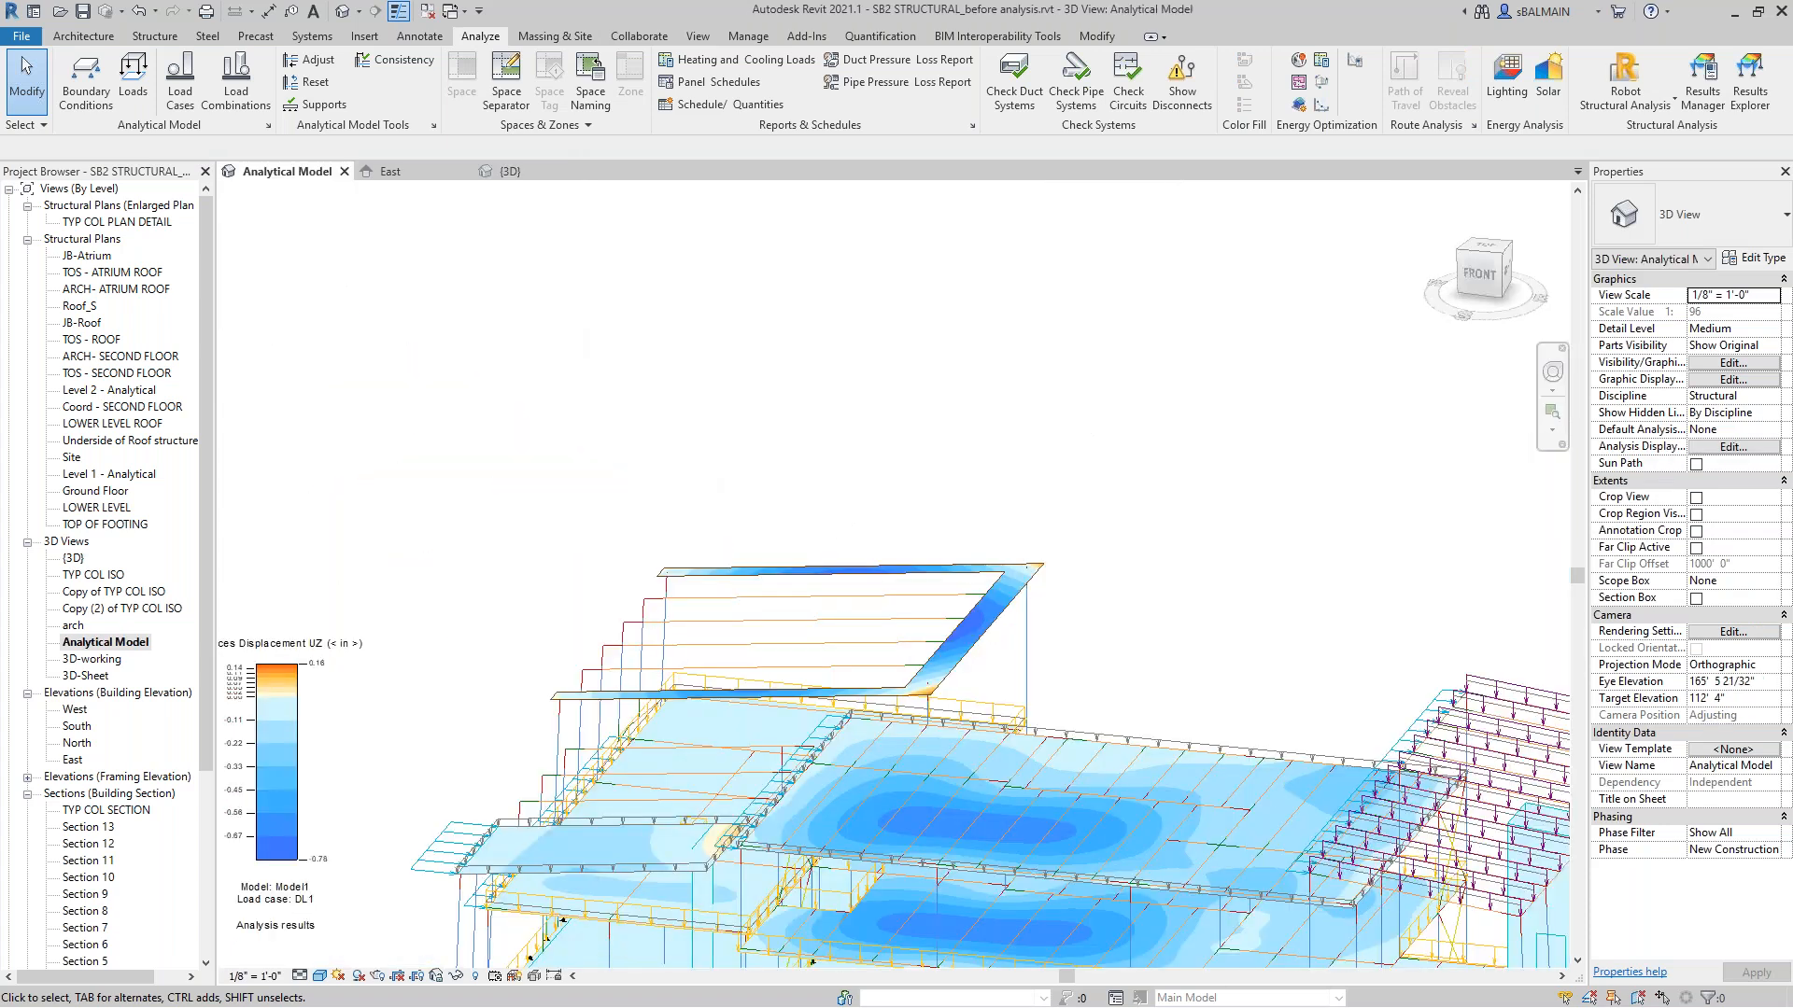
middle_click_drag(1073, 672, 888, 519)
middle_click_drag(887, 519, 838, 368, "shift")
scroll(809, 556, "up", 3)
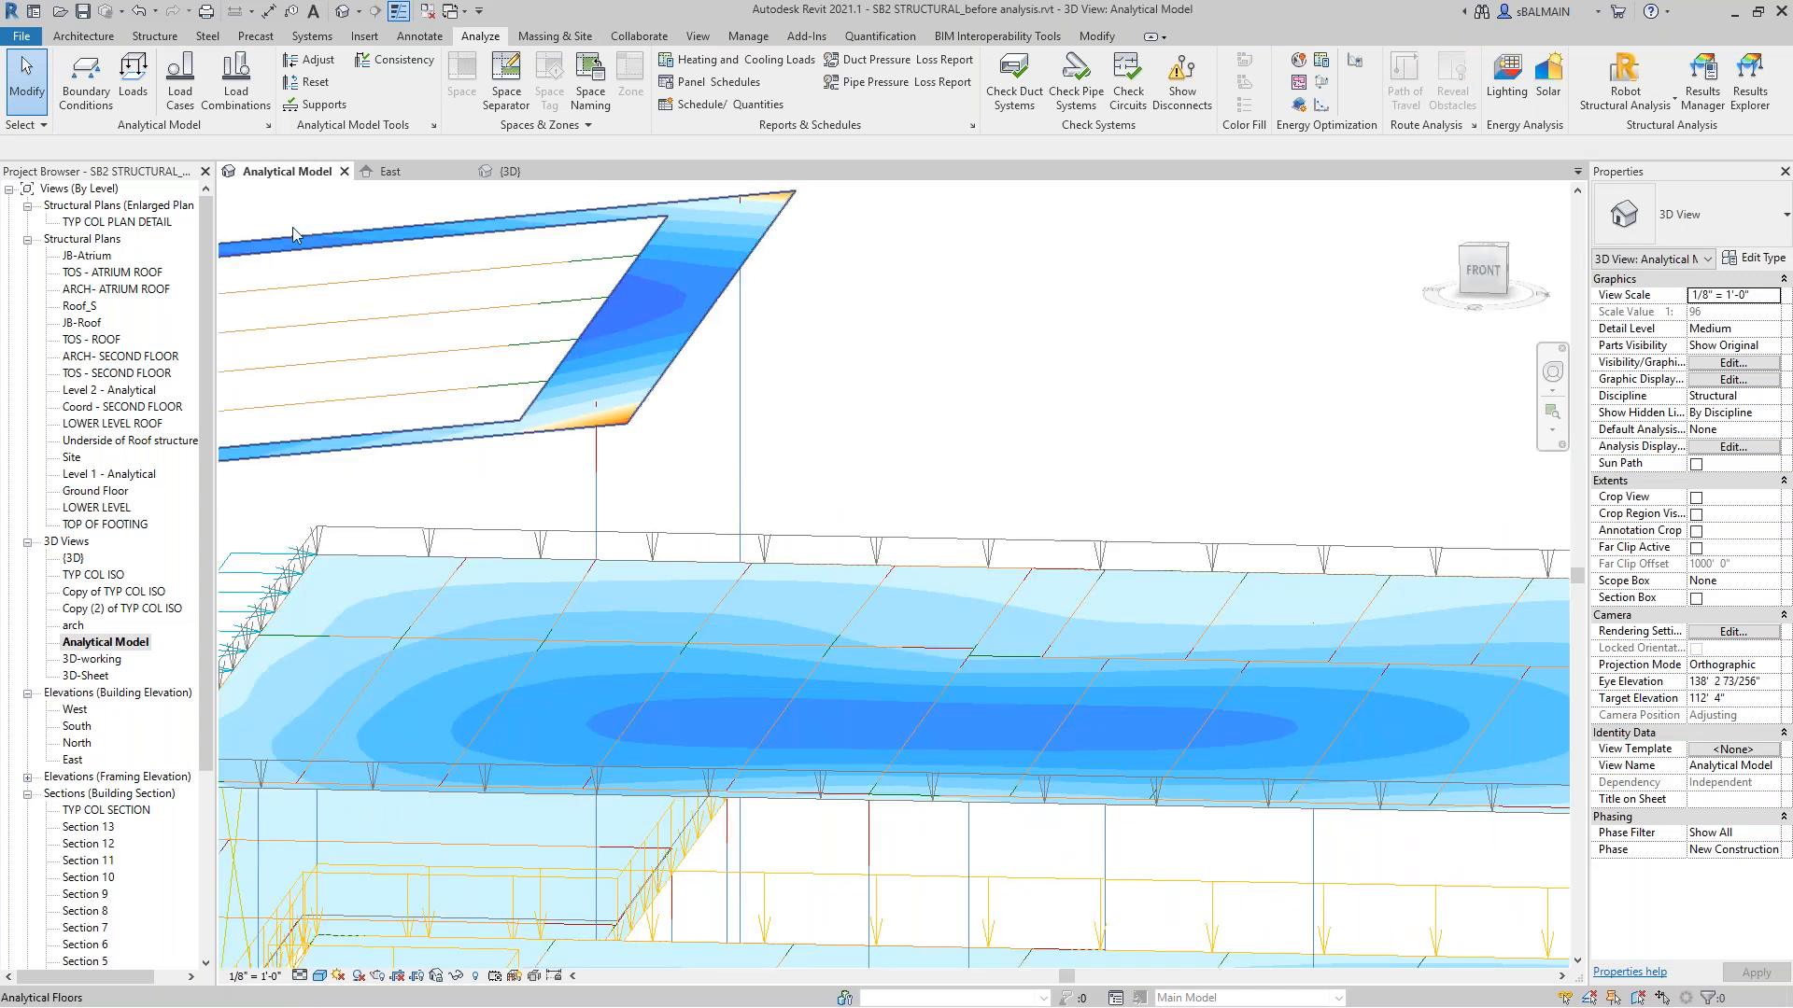
Return to the default {3D} view and examine the physical roof frame and surrounding structure.
left_click(338, 11)
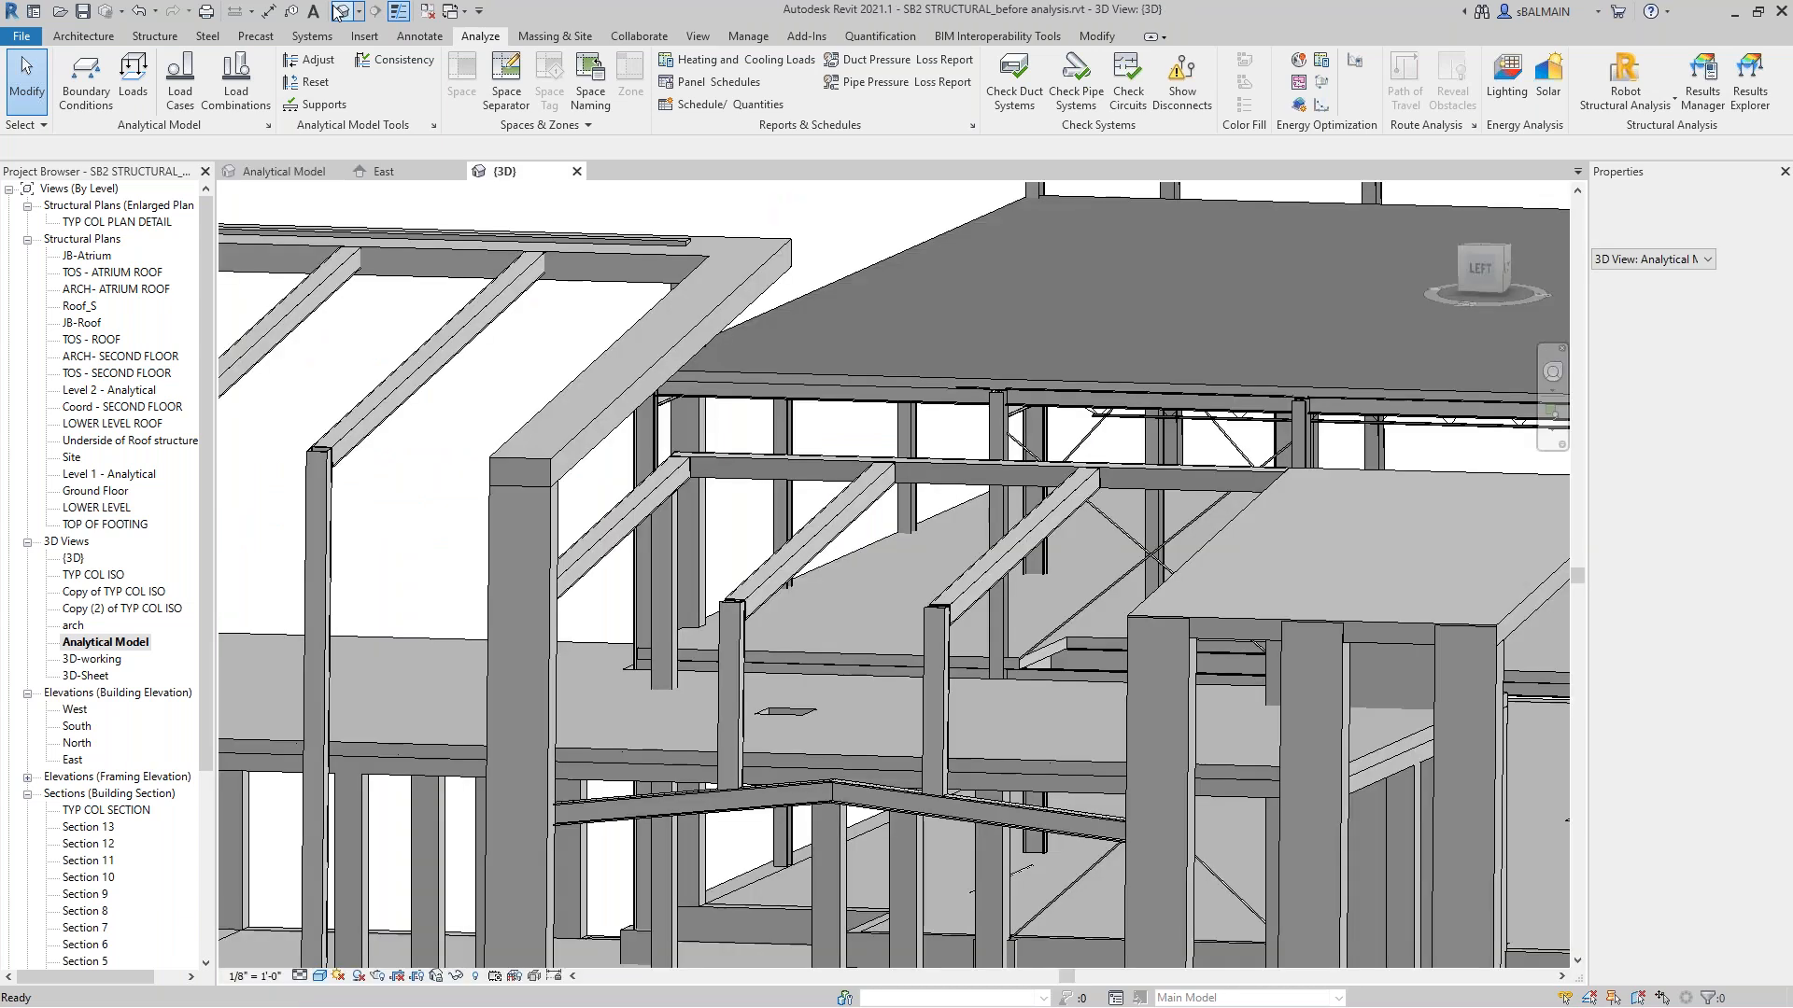
scroll(1123, 491, "down", 4)
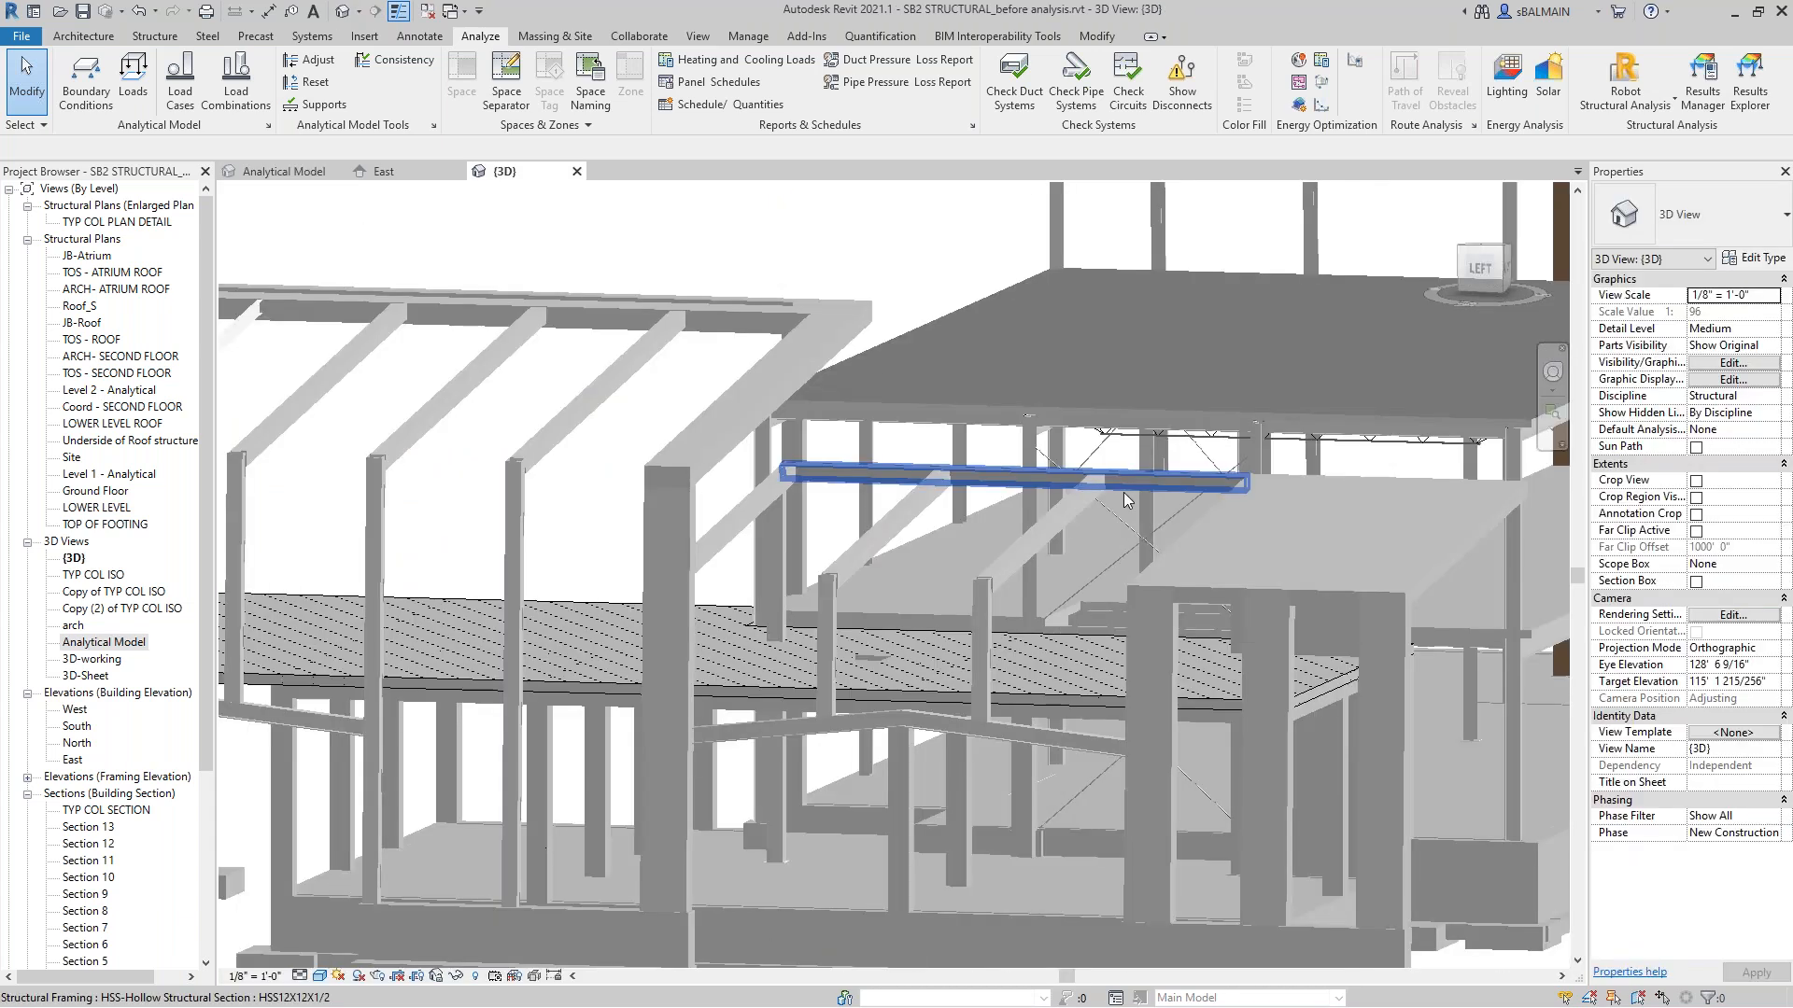
scroll(1123, 491, "up", 3)
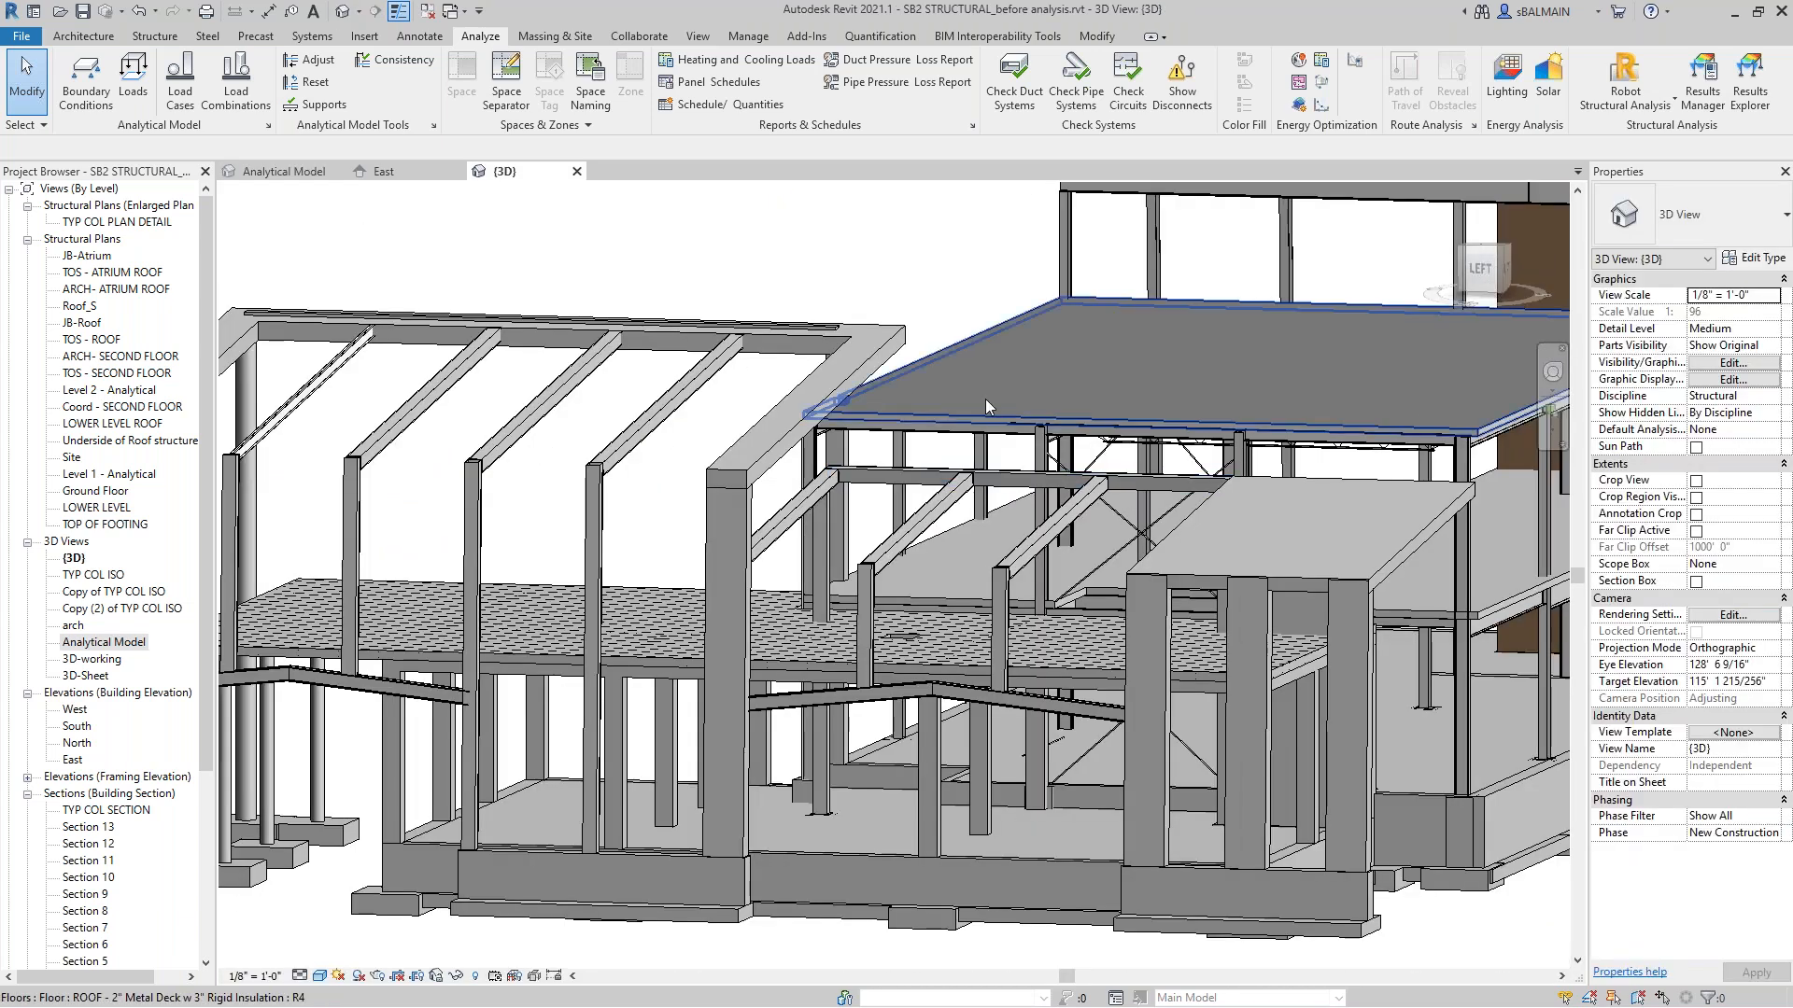
middle_click_drag(984, 399, 860, 326)
scroll(860, 326, "down", 3)
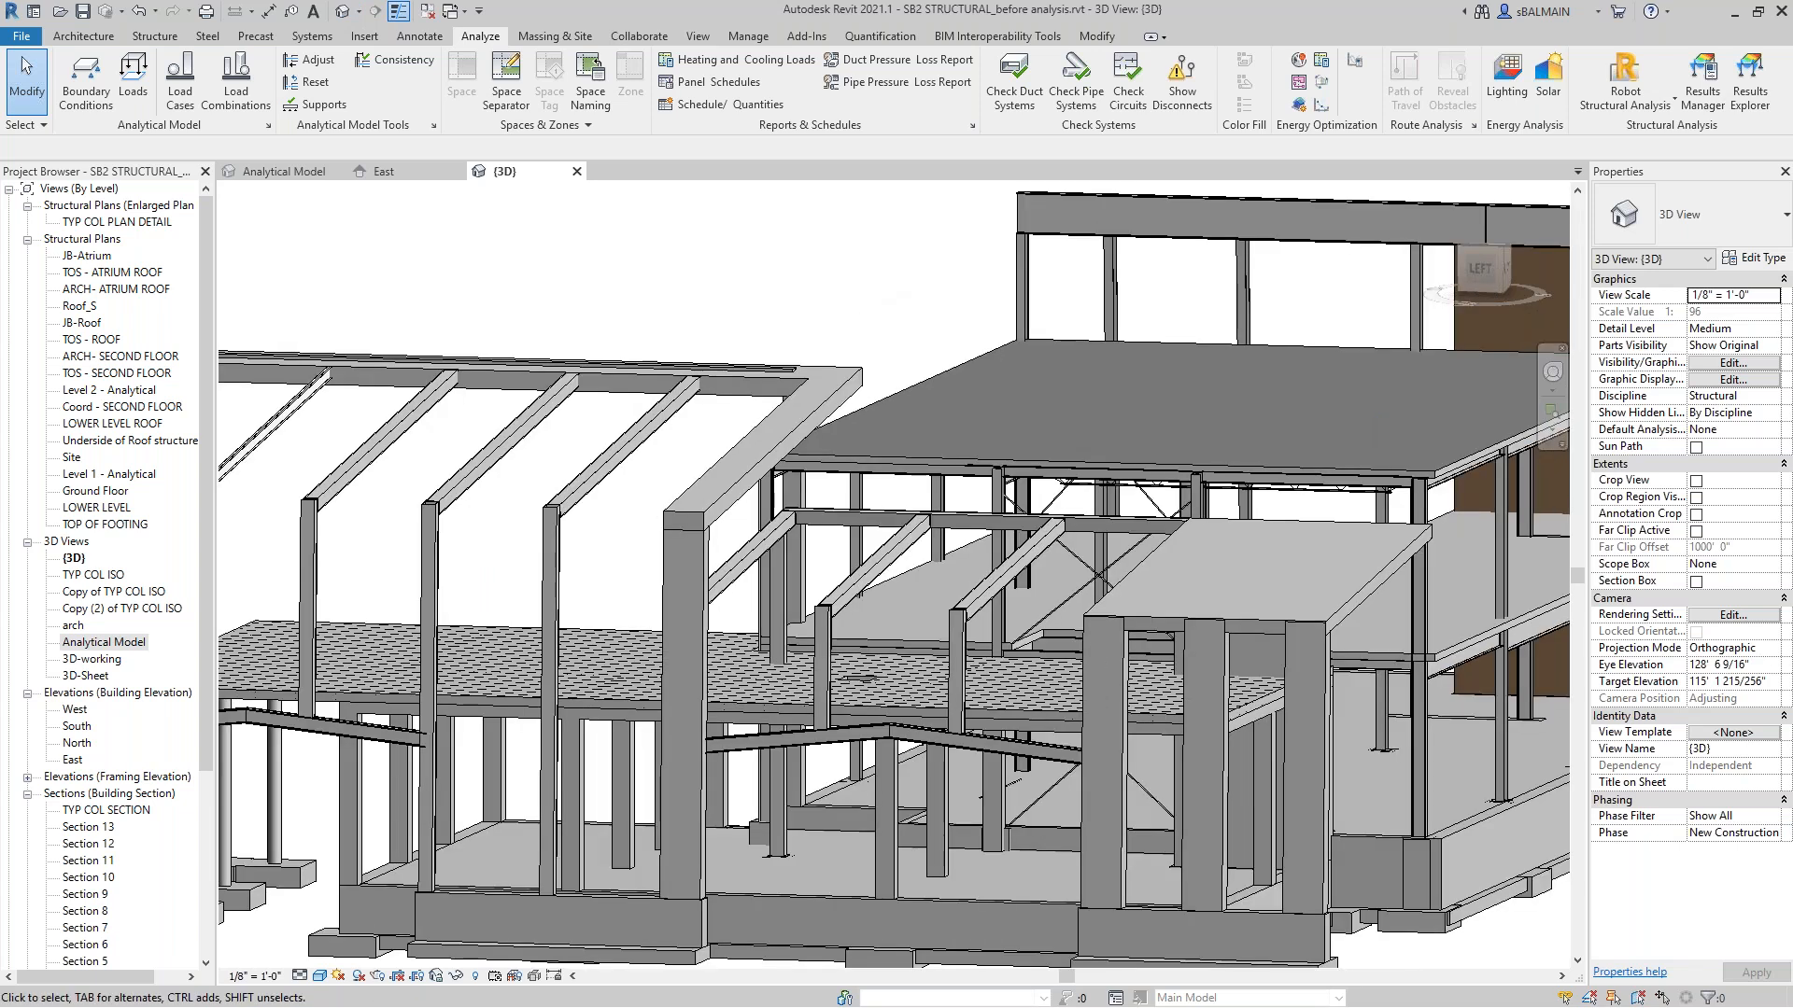
scroll(843, 336, "up", 2)
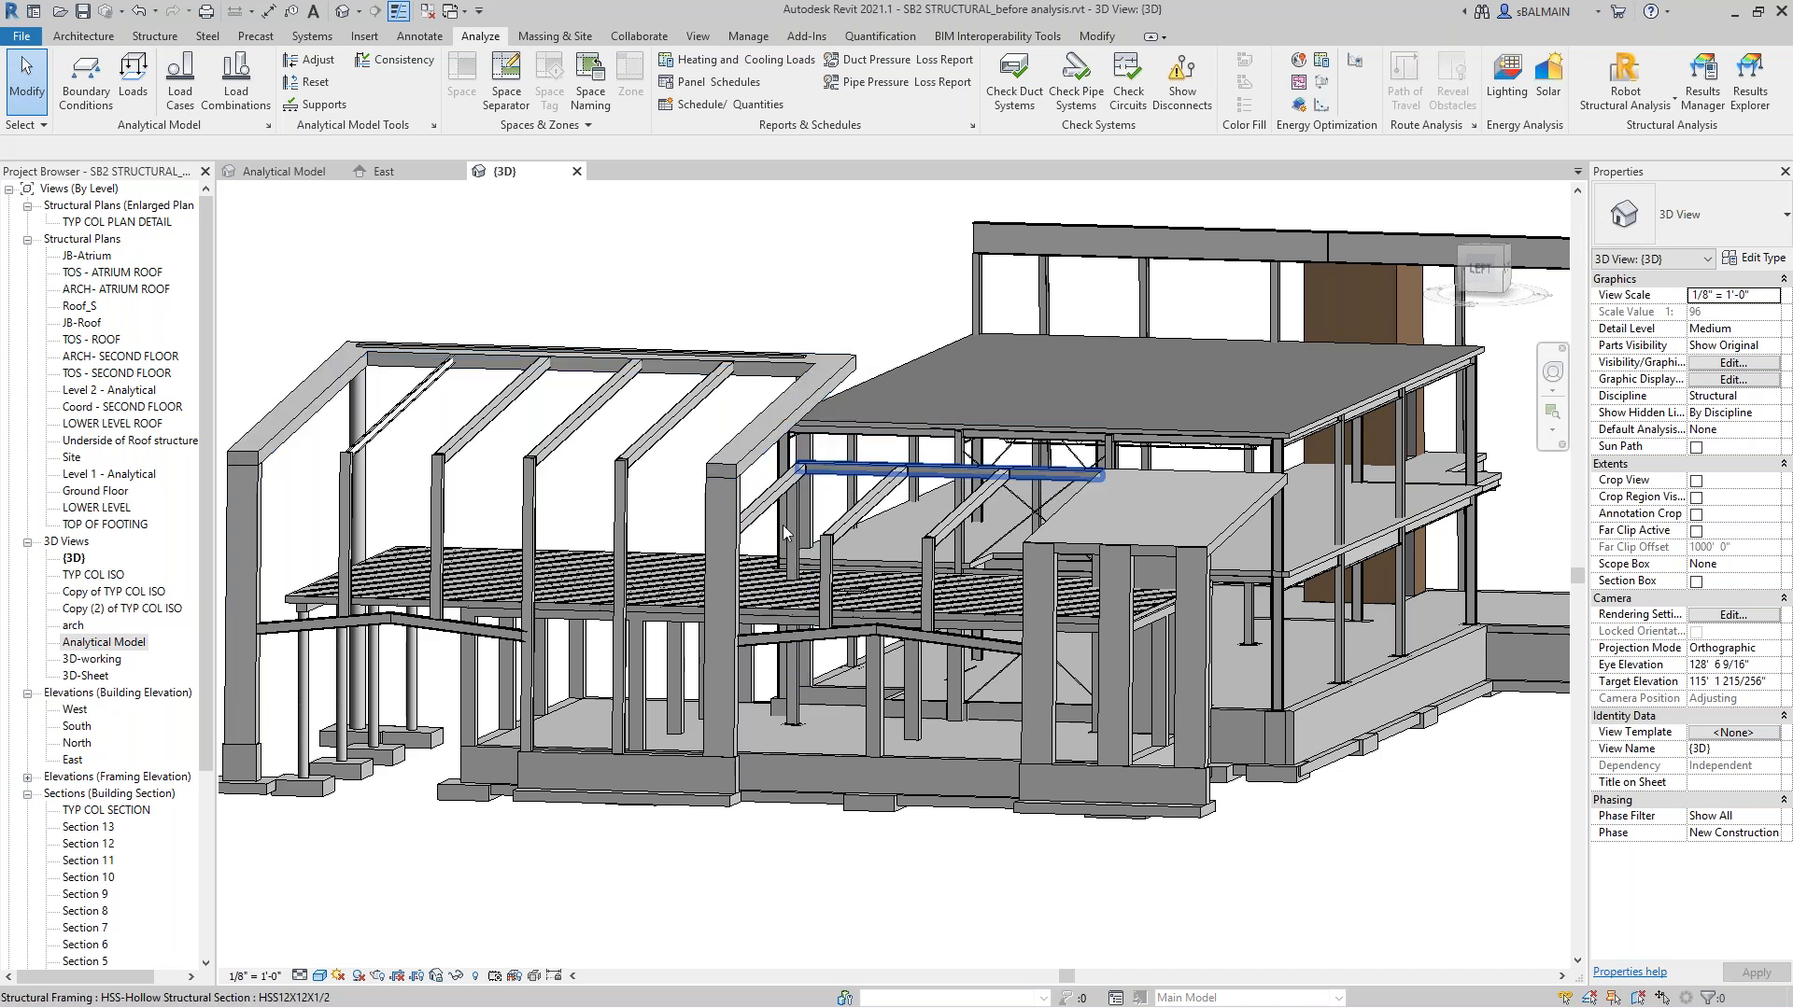
Switch to the SBA live project in Robot Structural Analysis.
key("super")
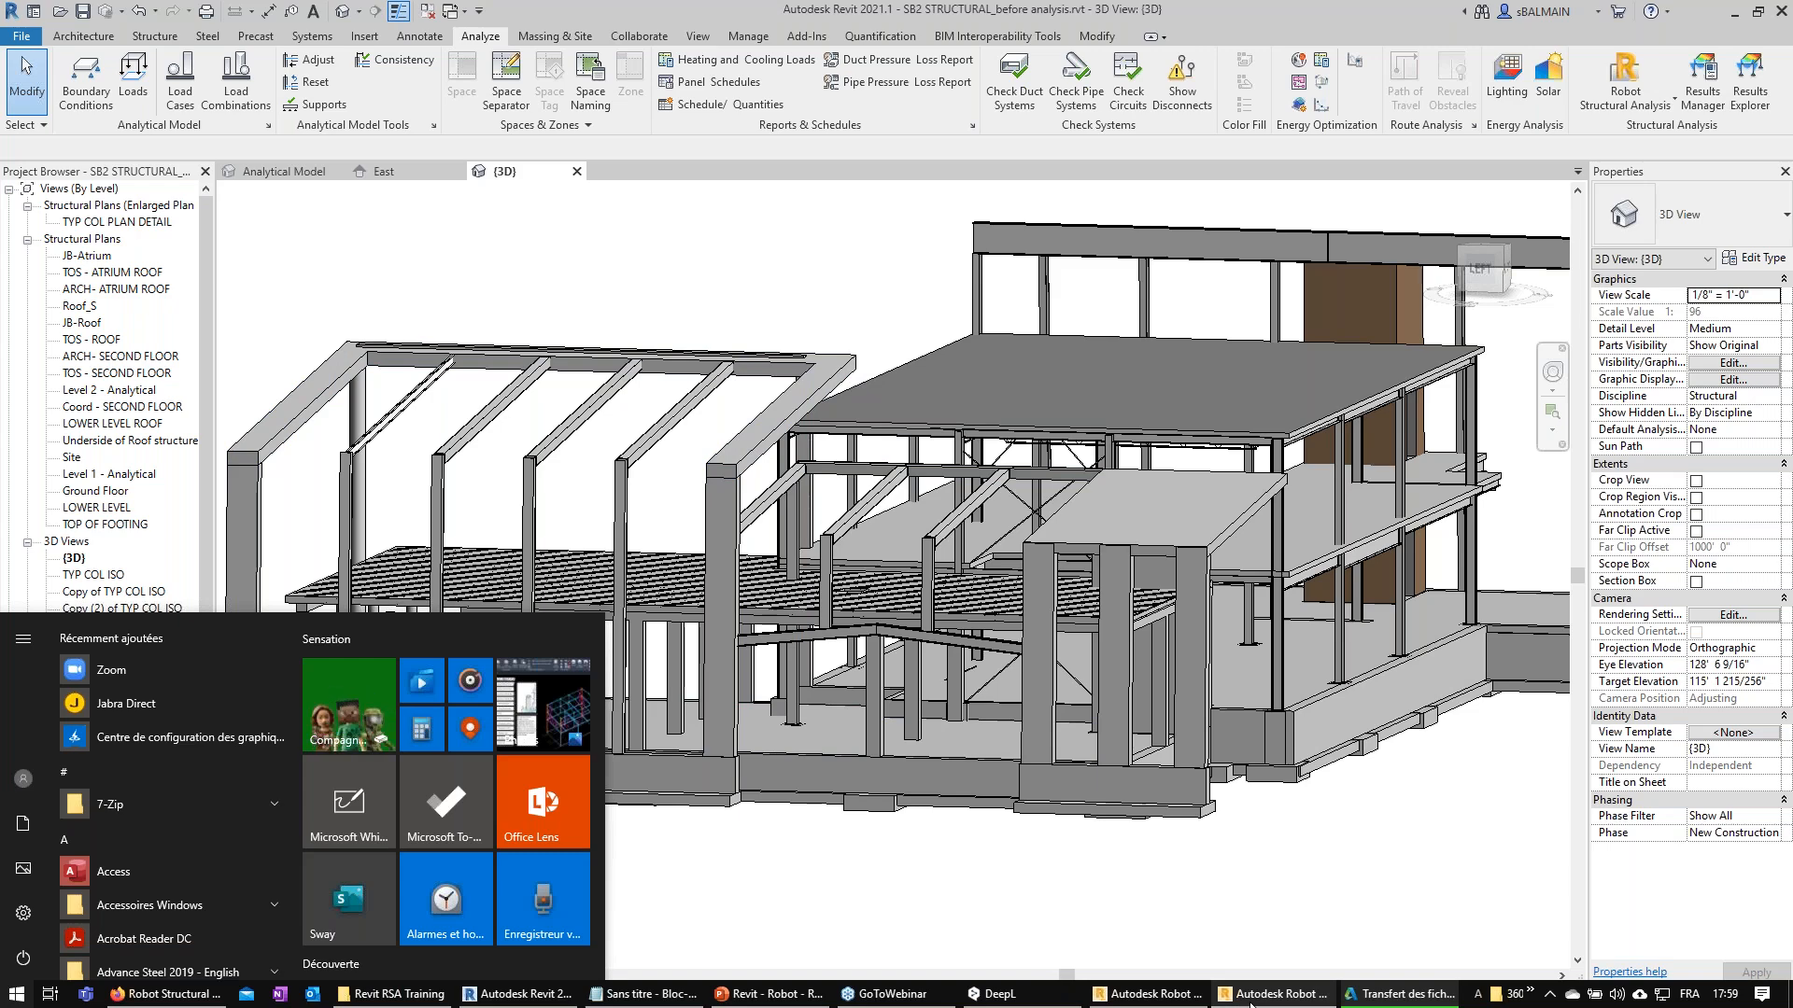
left_click(1251, 1006)
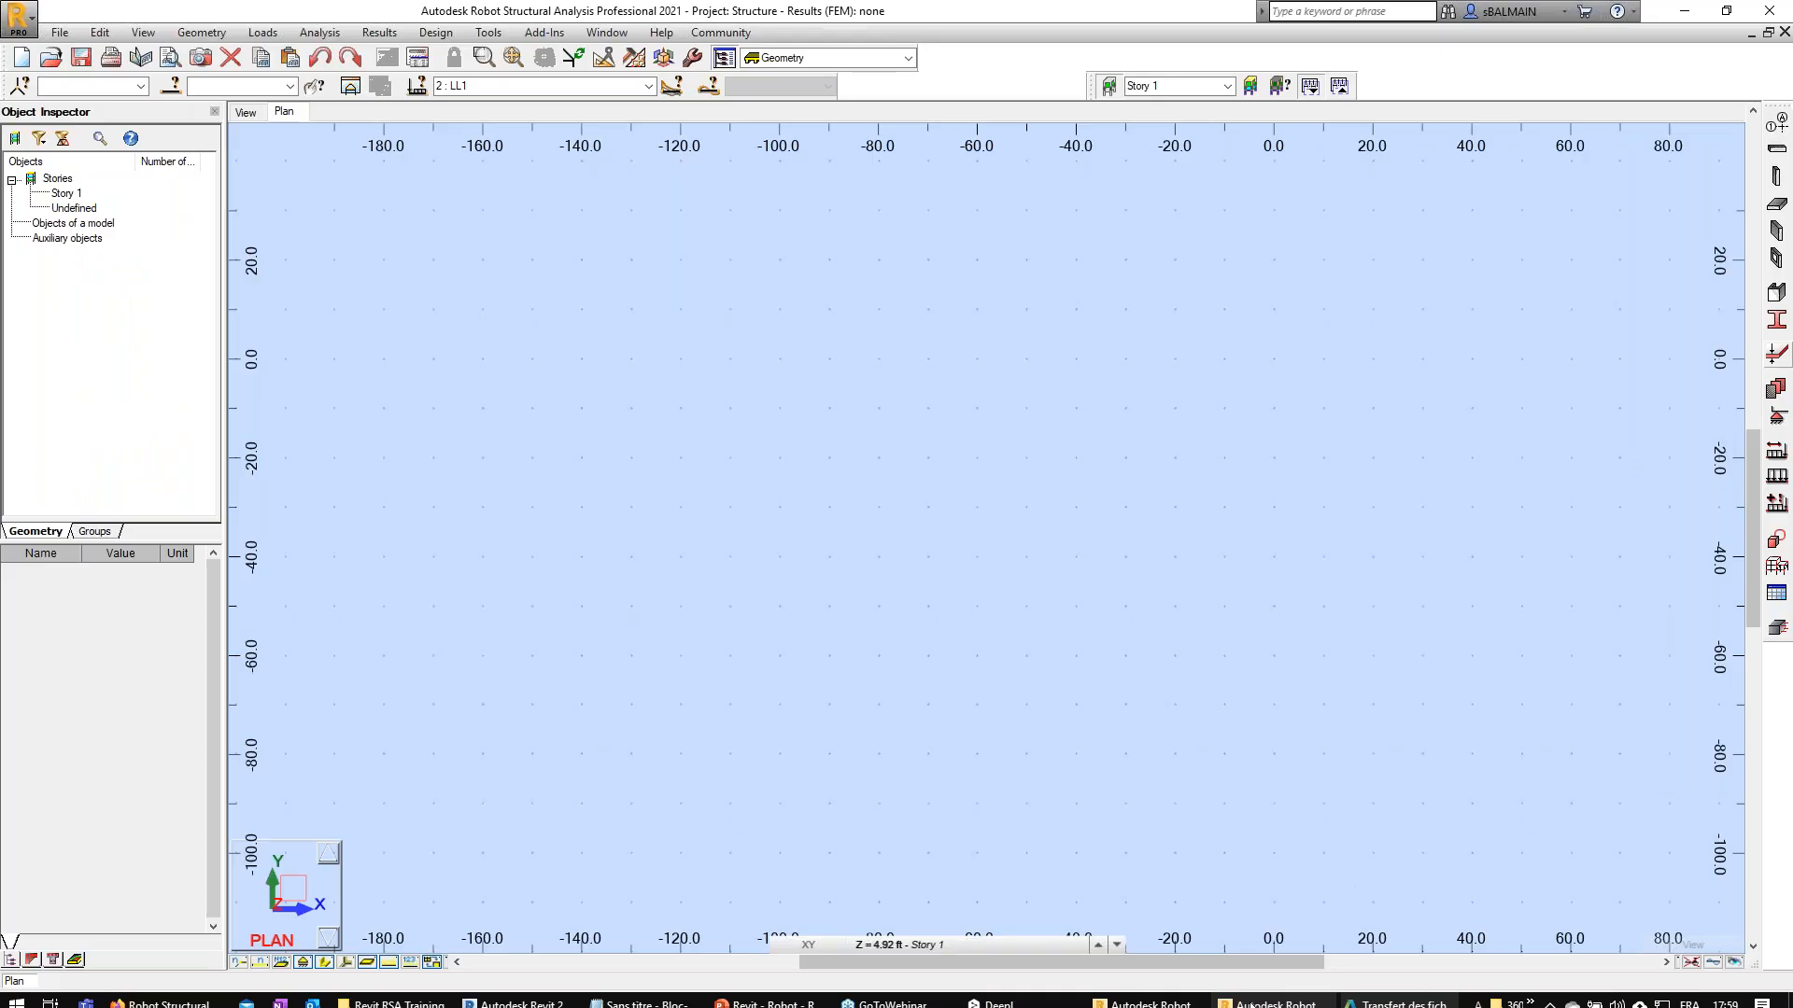
left_click(1190, 997)
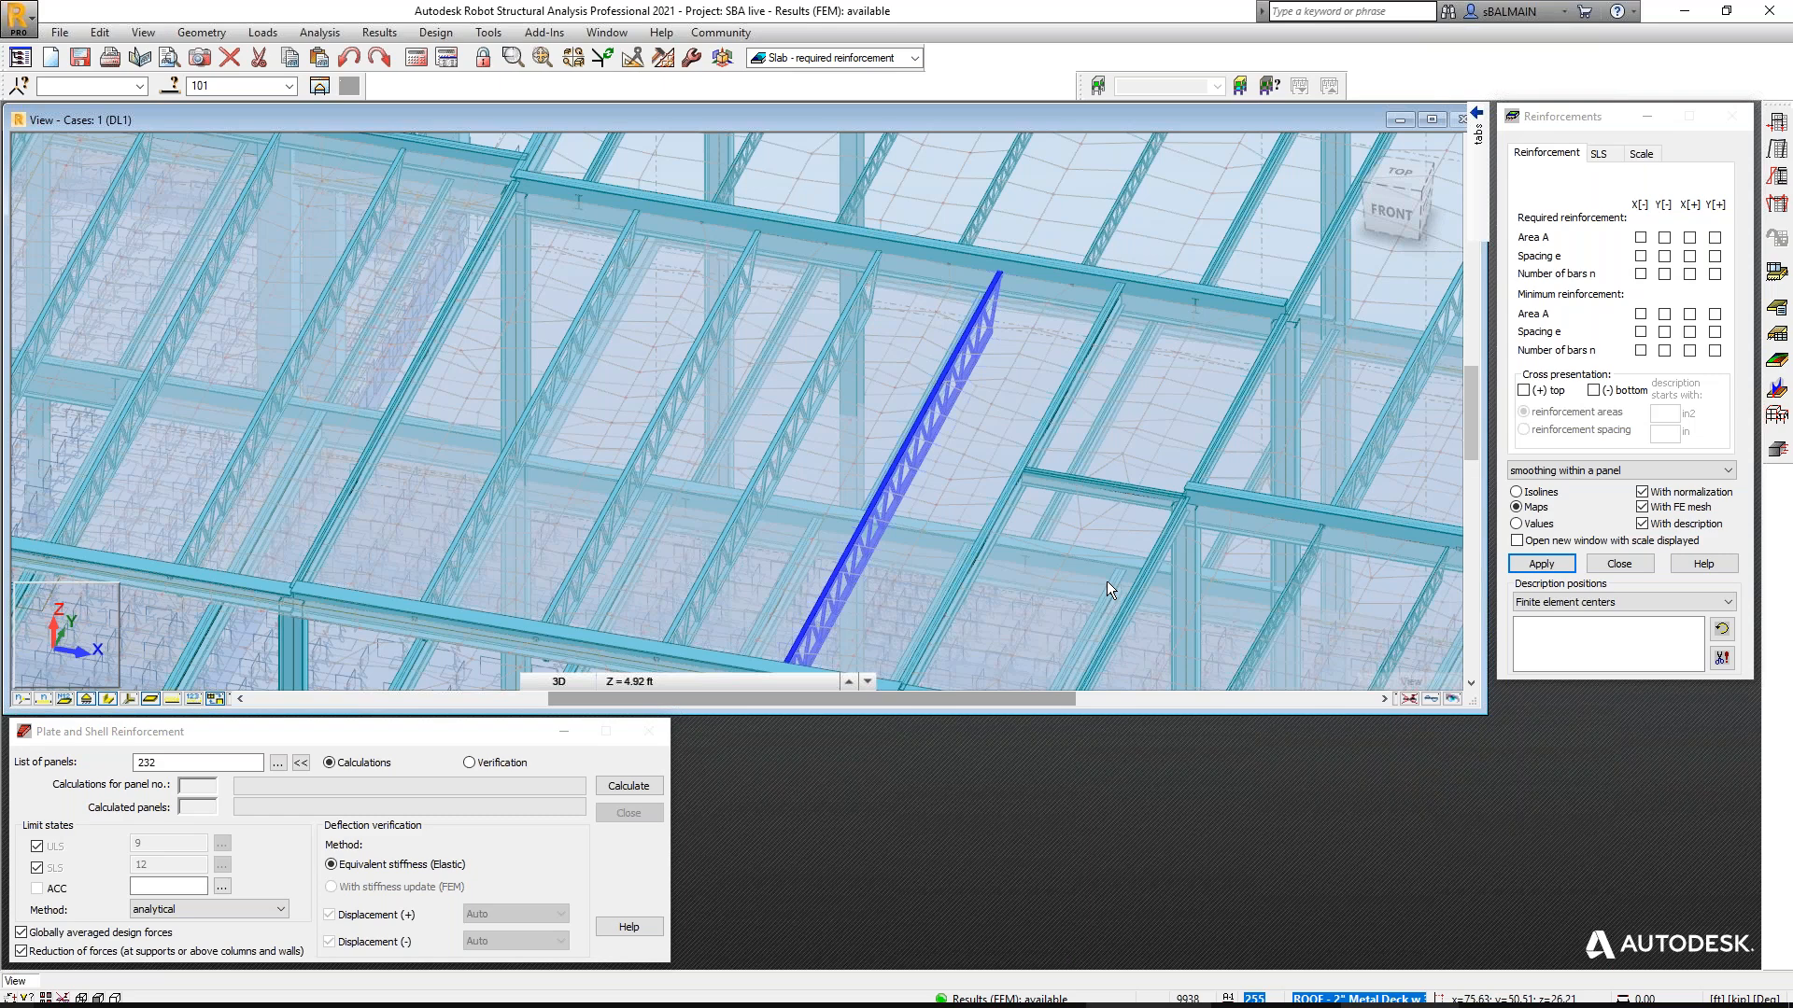
Examine the Robot model's floor joists, the beams near the end frames, and the overall structure.
scroll(1026, 437, "down", 1)
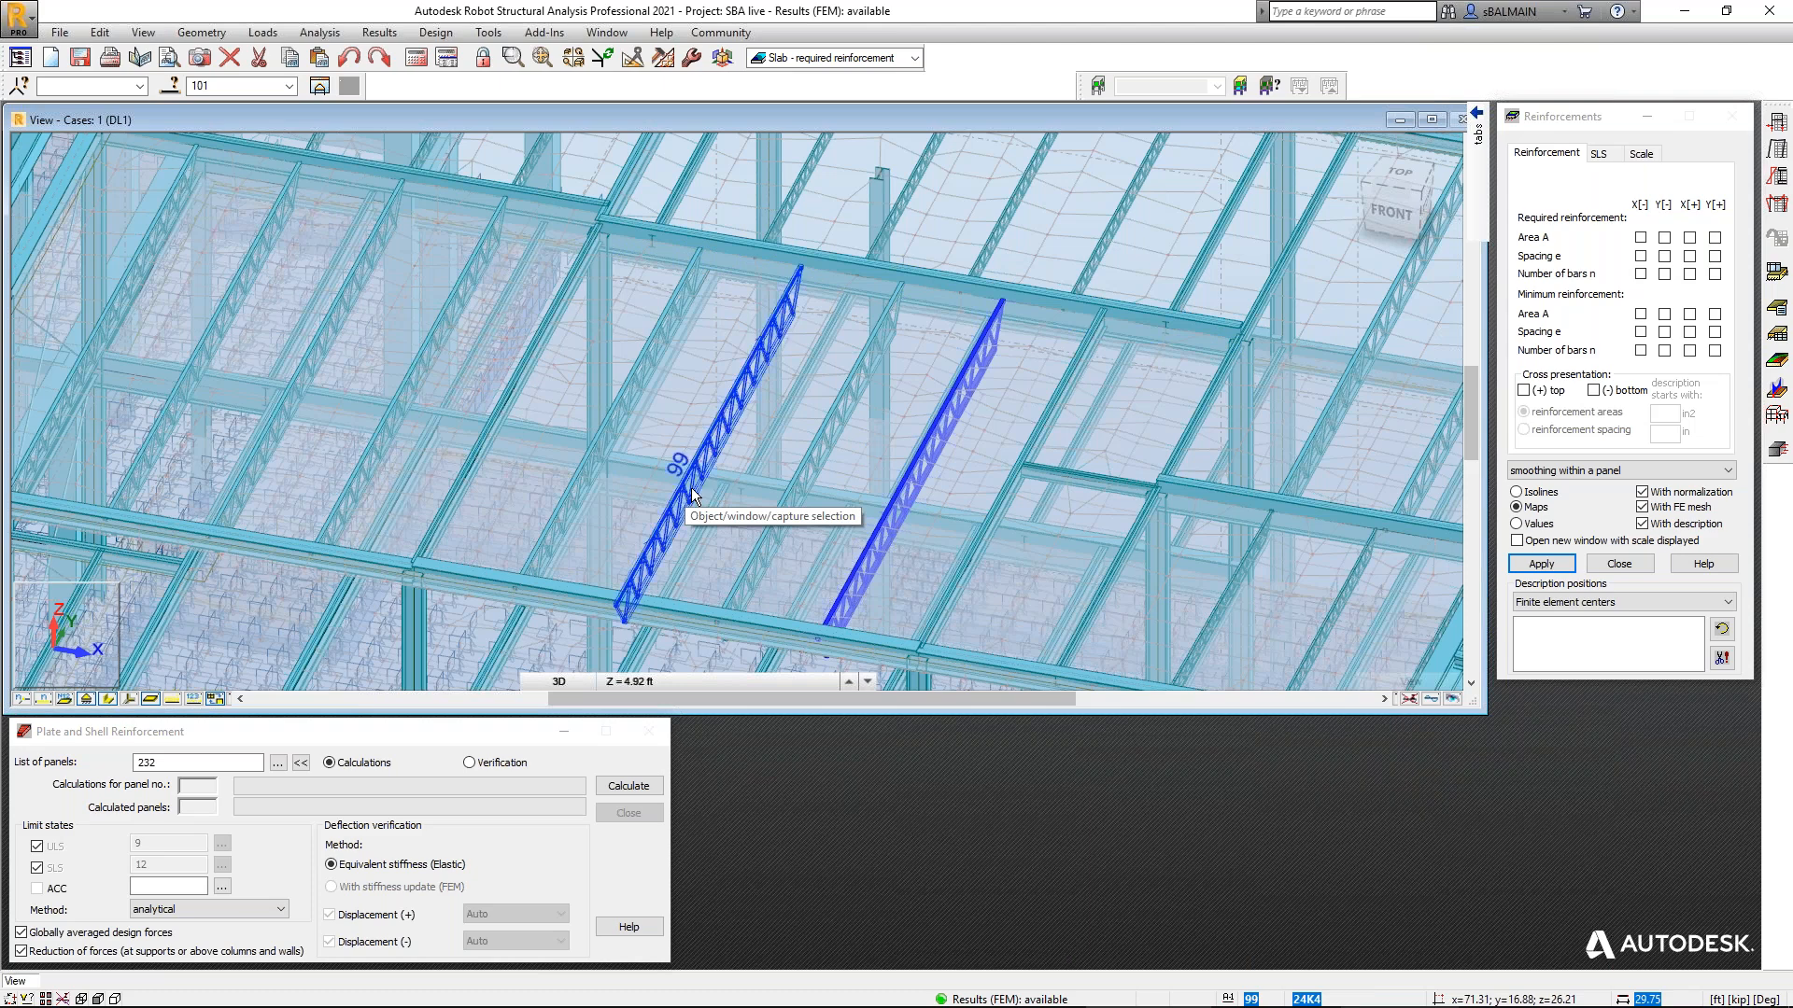
scroll(692, 495, "down", 2)
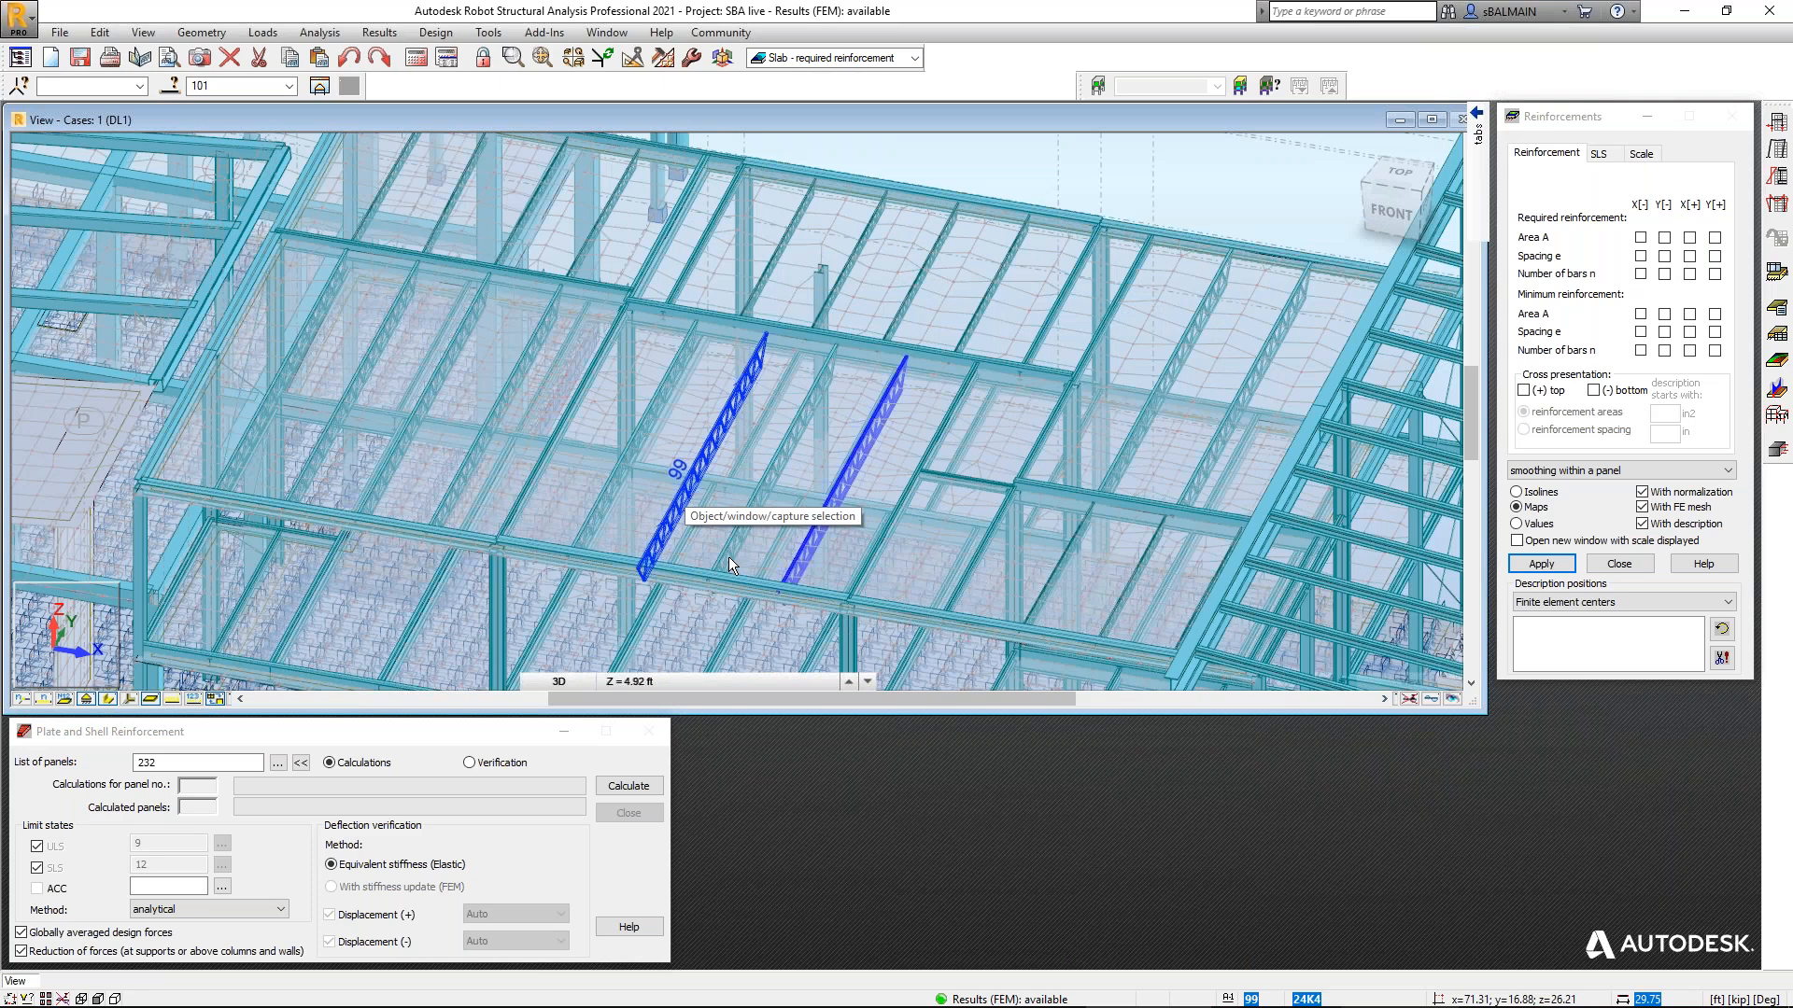
scroll(728, 557, "down", 2)
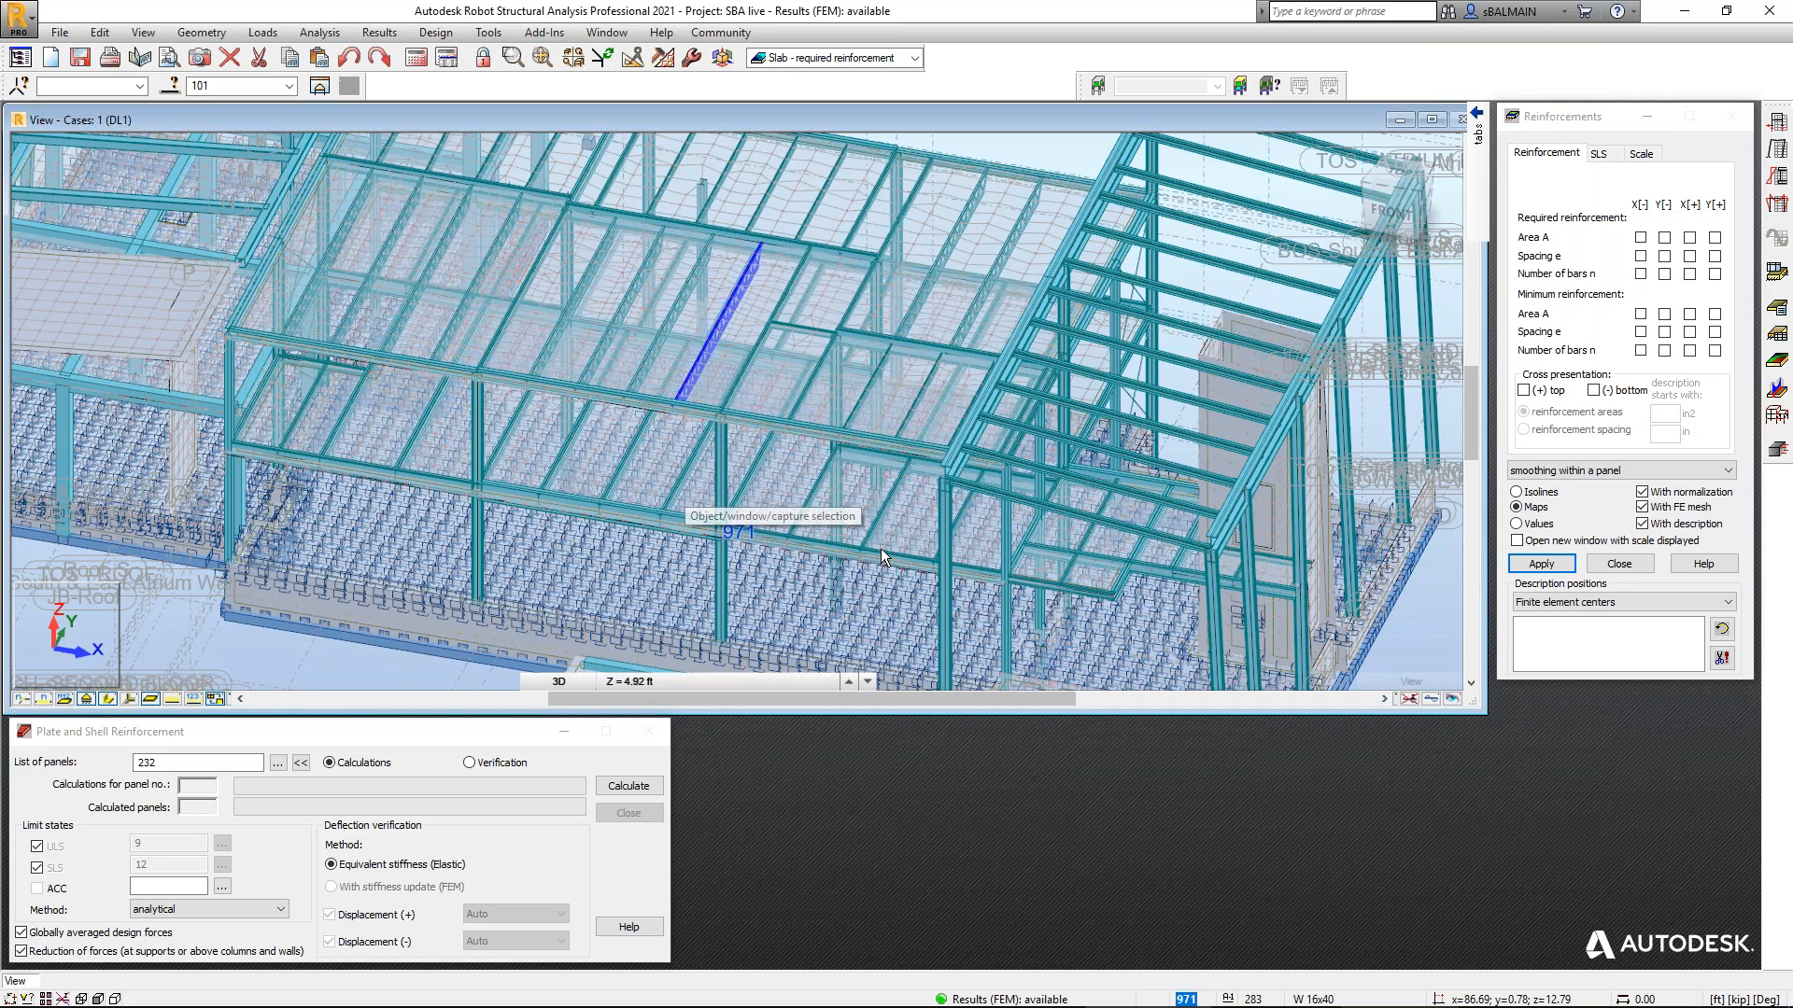
scroll(1191, 562, "up", 3)
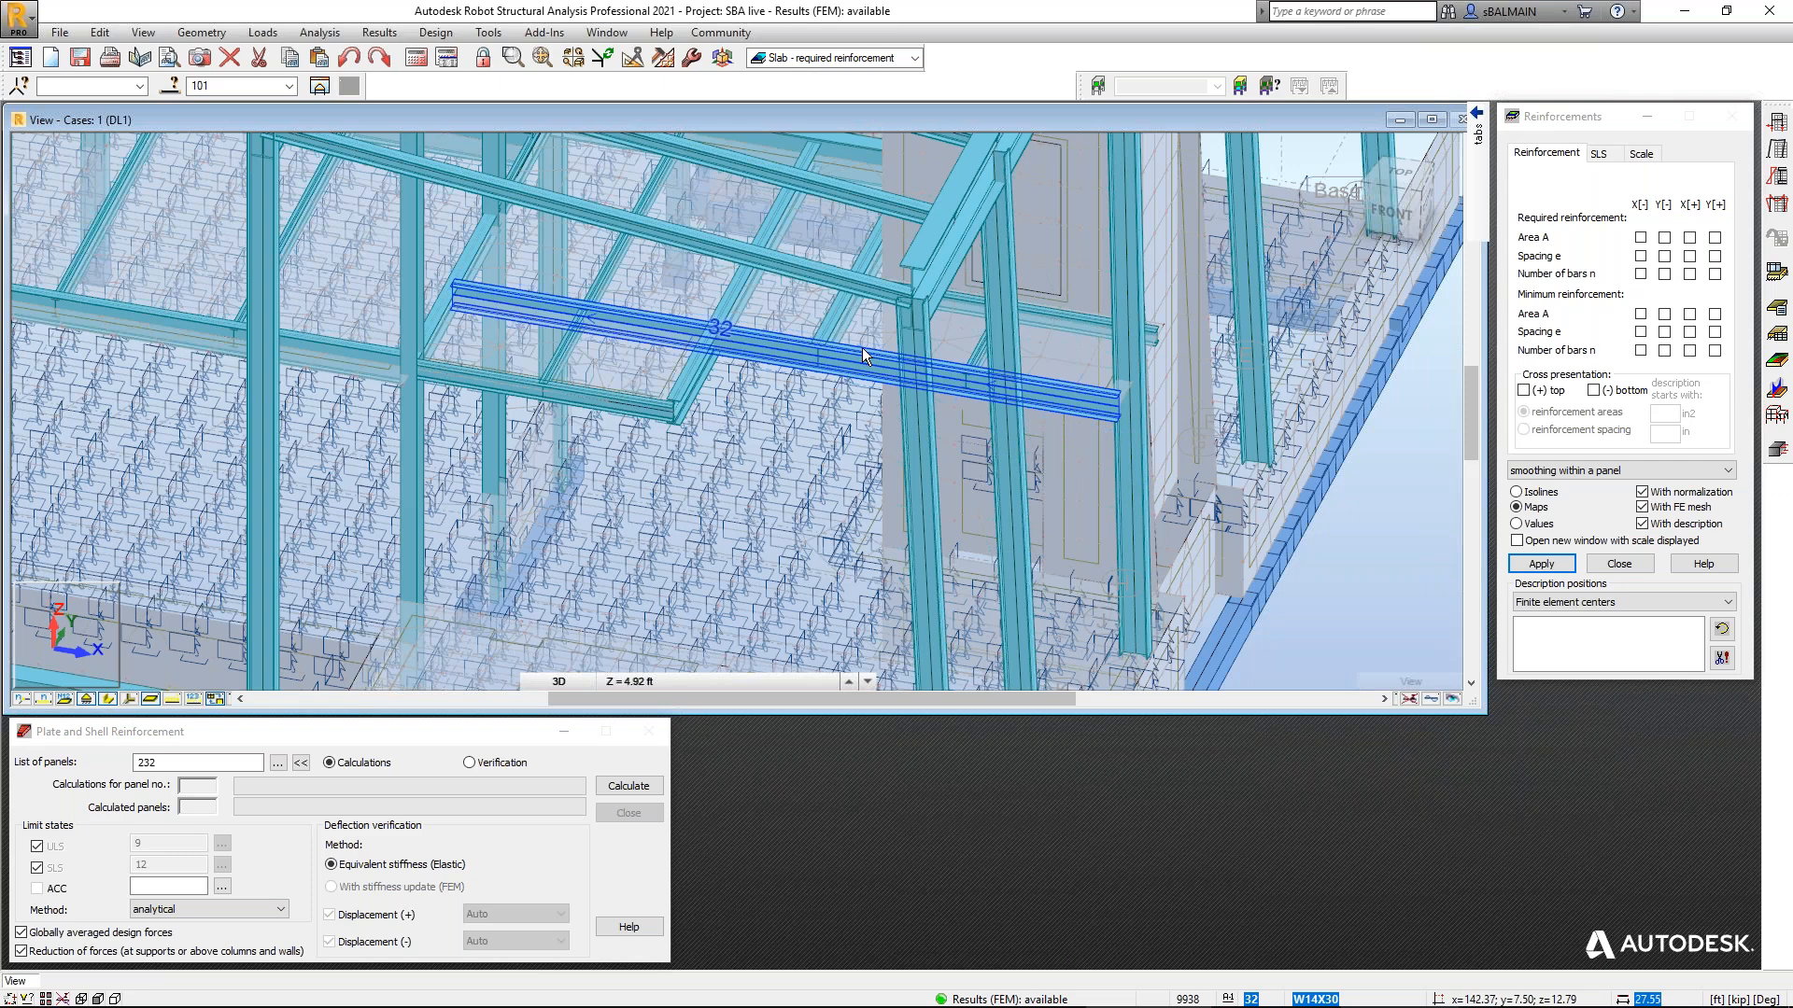
scroll(861, 347, "down", 2)
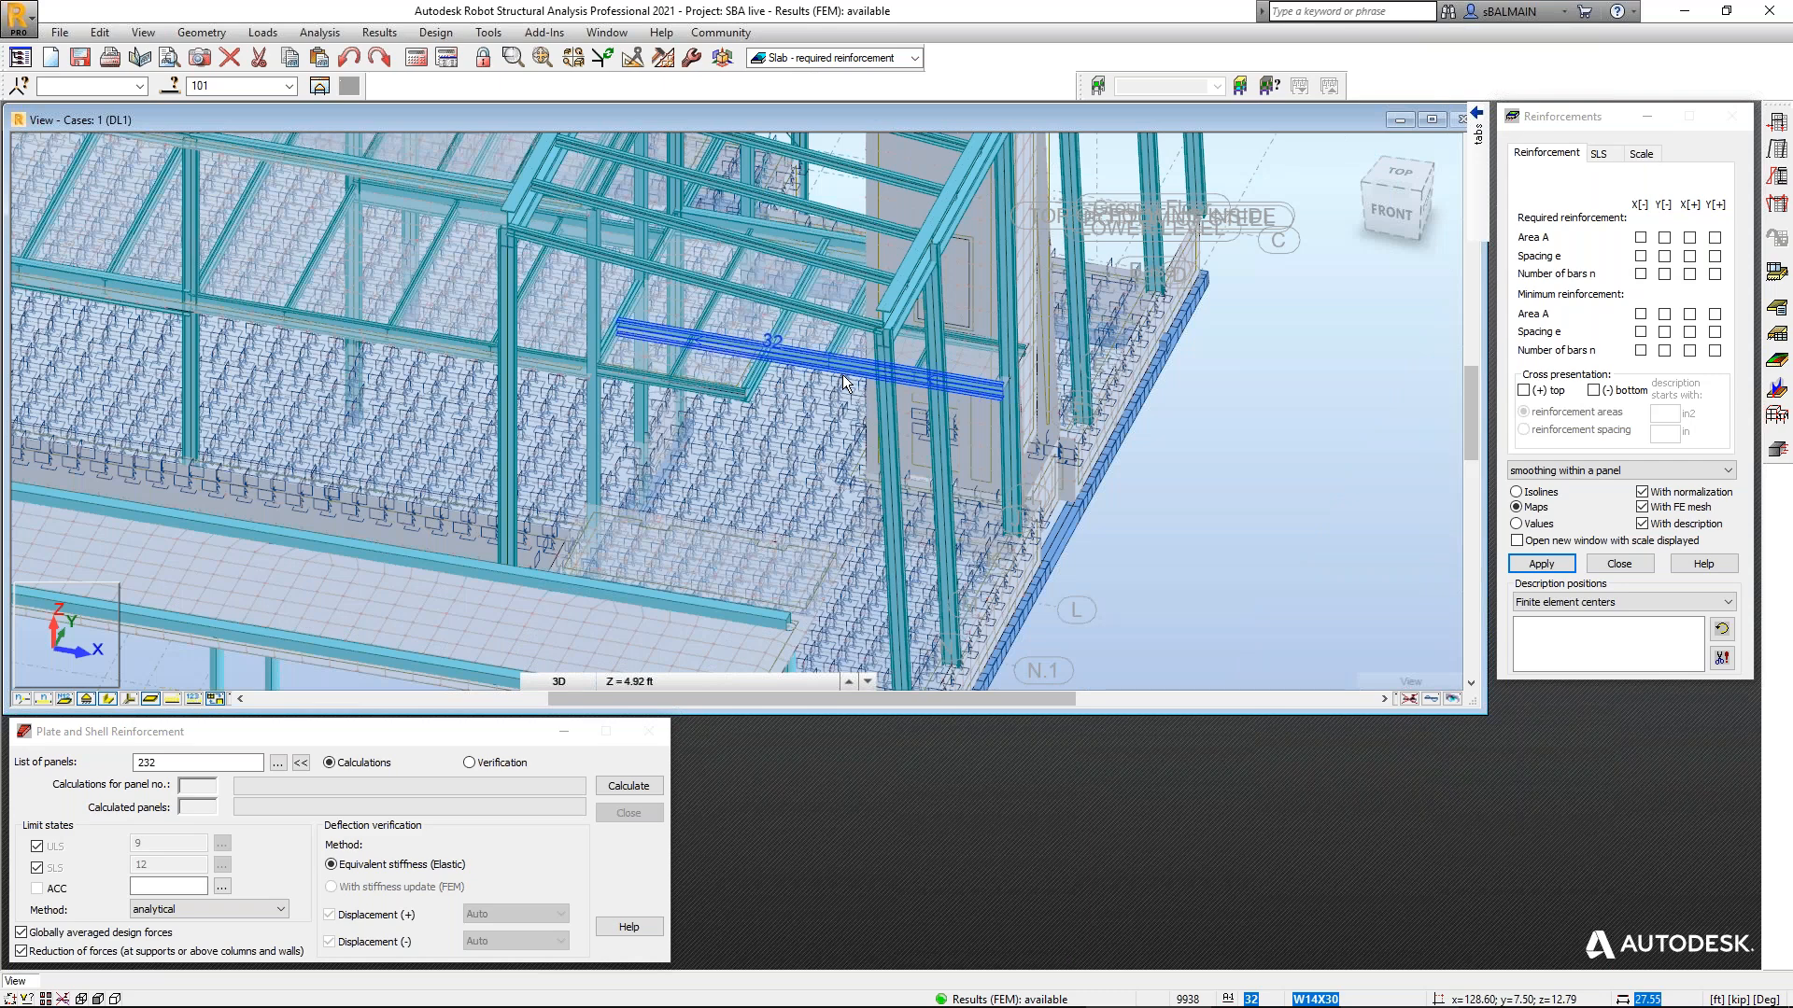
scroll(1067, 390, "down", 3)
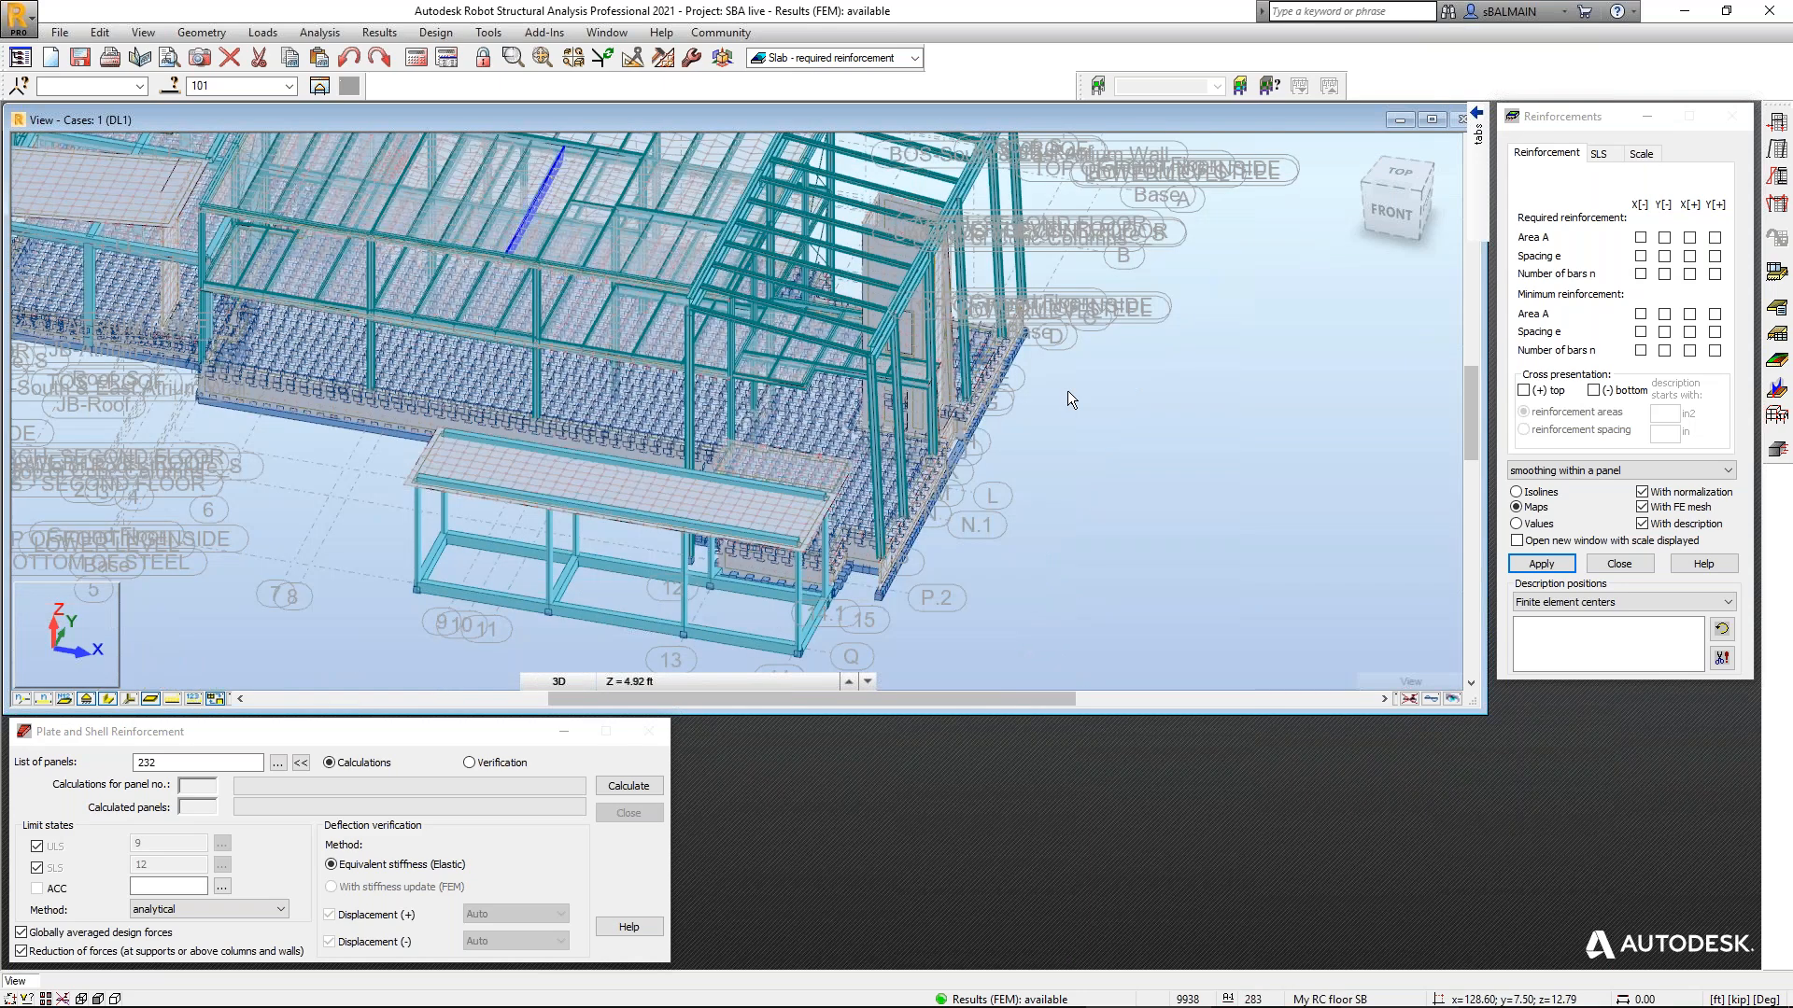
middle_click_drag(1067, 390, 1141, 442)
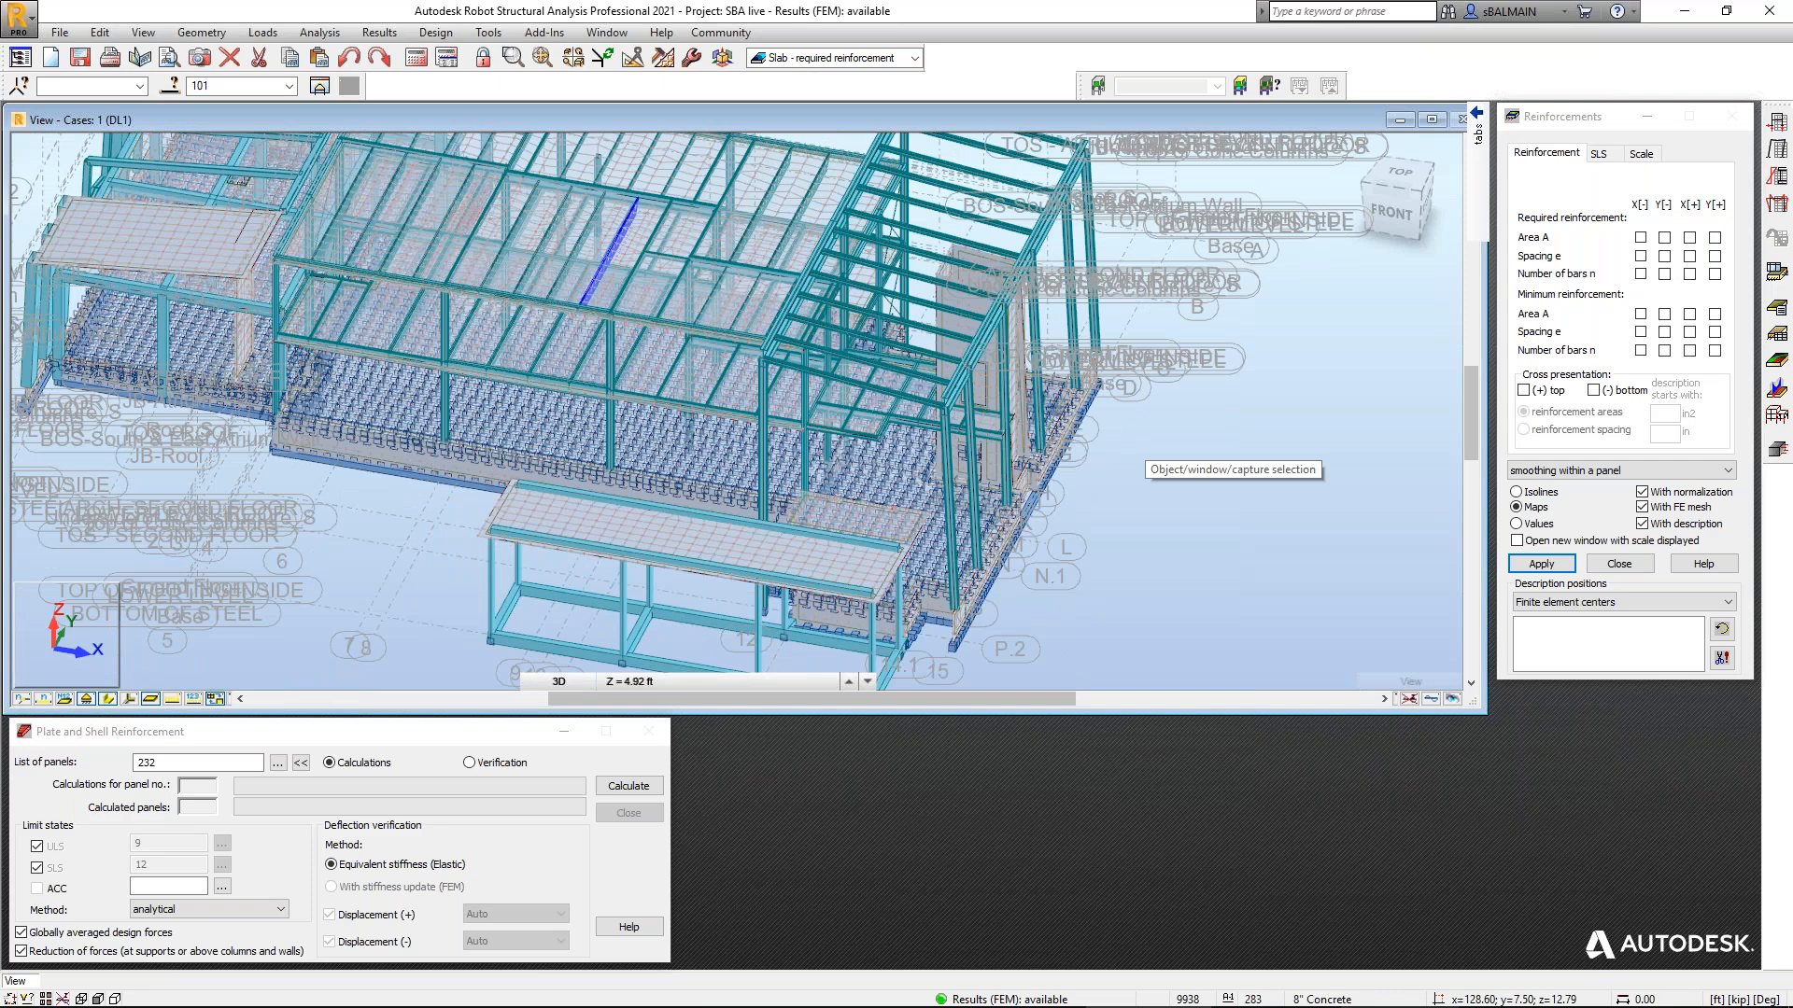
scroll(1145, 481, "down", 3)
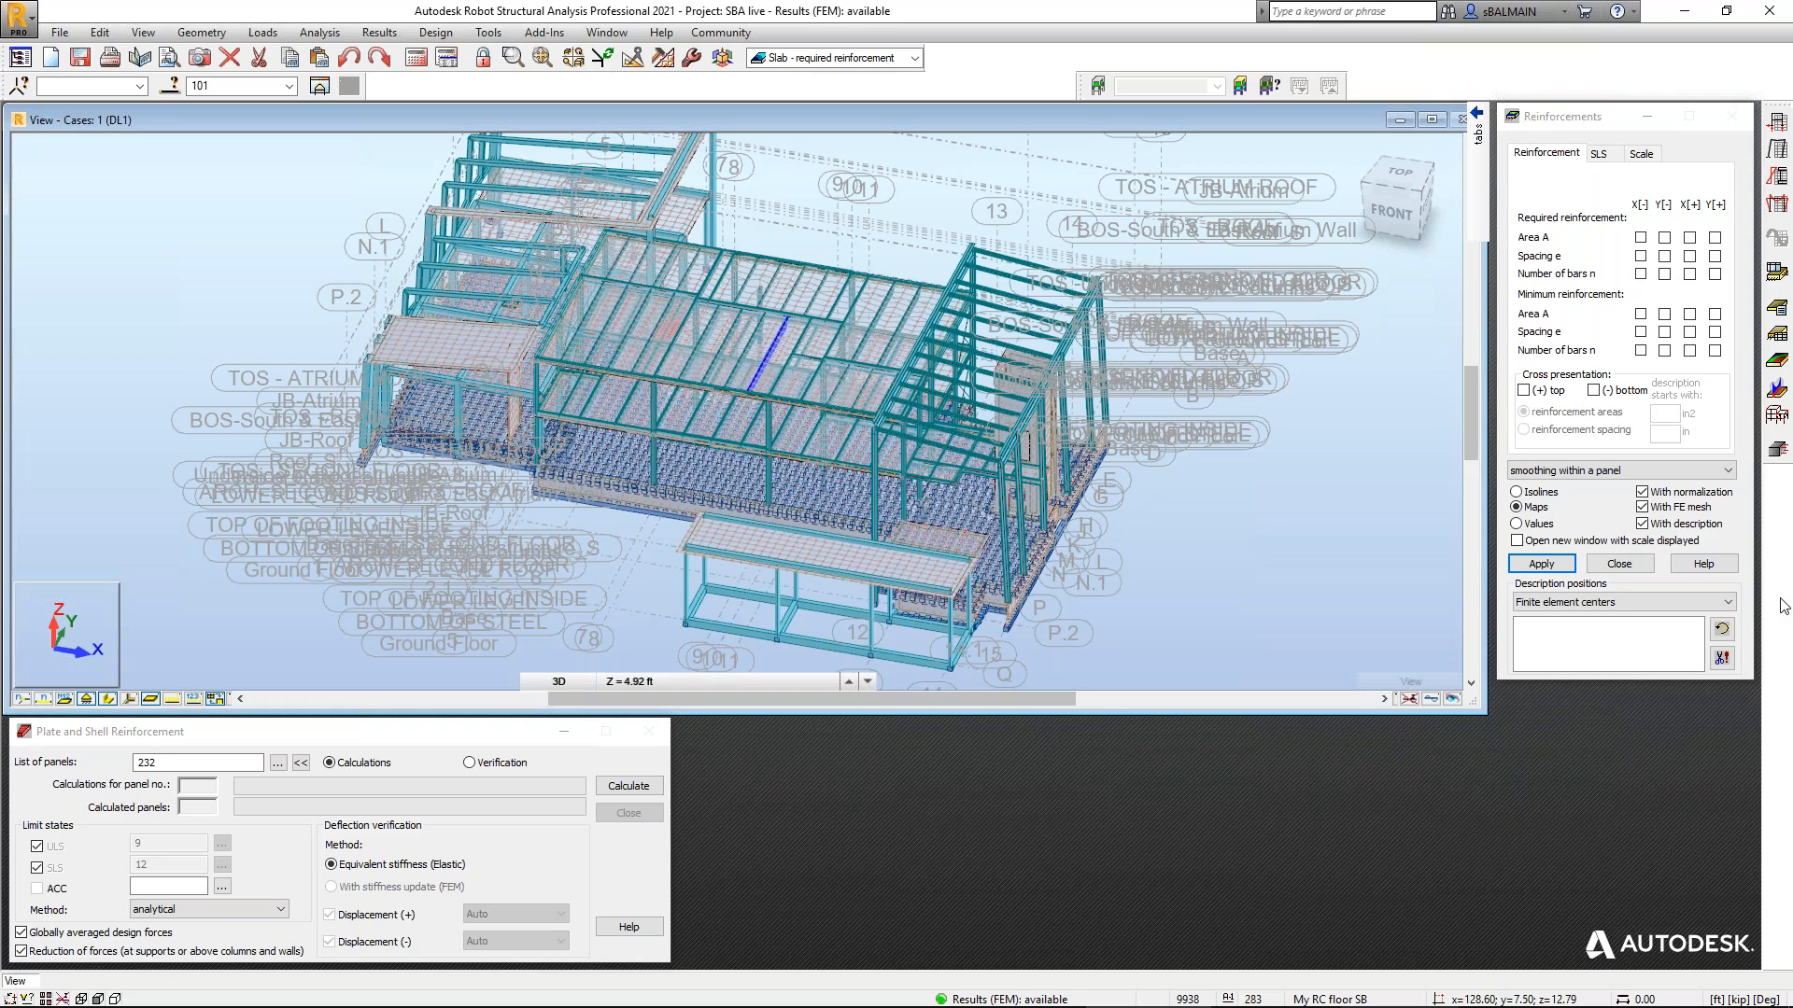
Switch to the Revit - Robot - Revit presentation in PowerPoint and start its slide show at the title slide.
key("super")
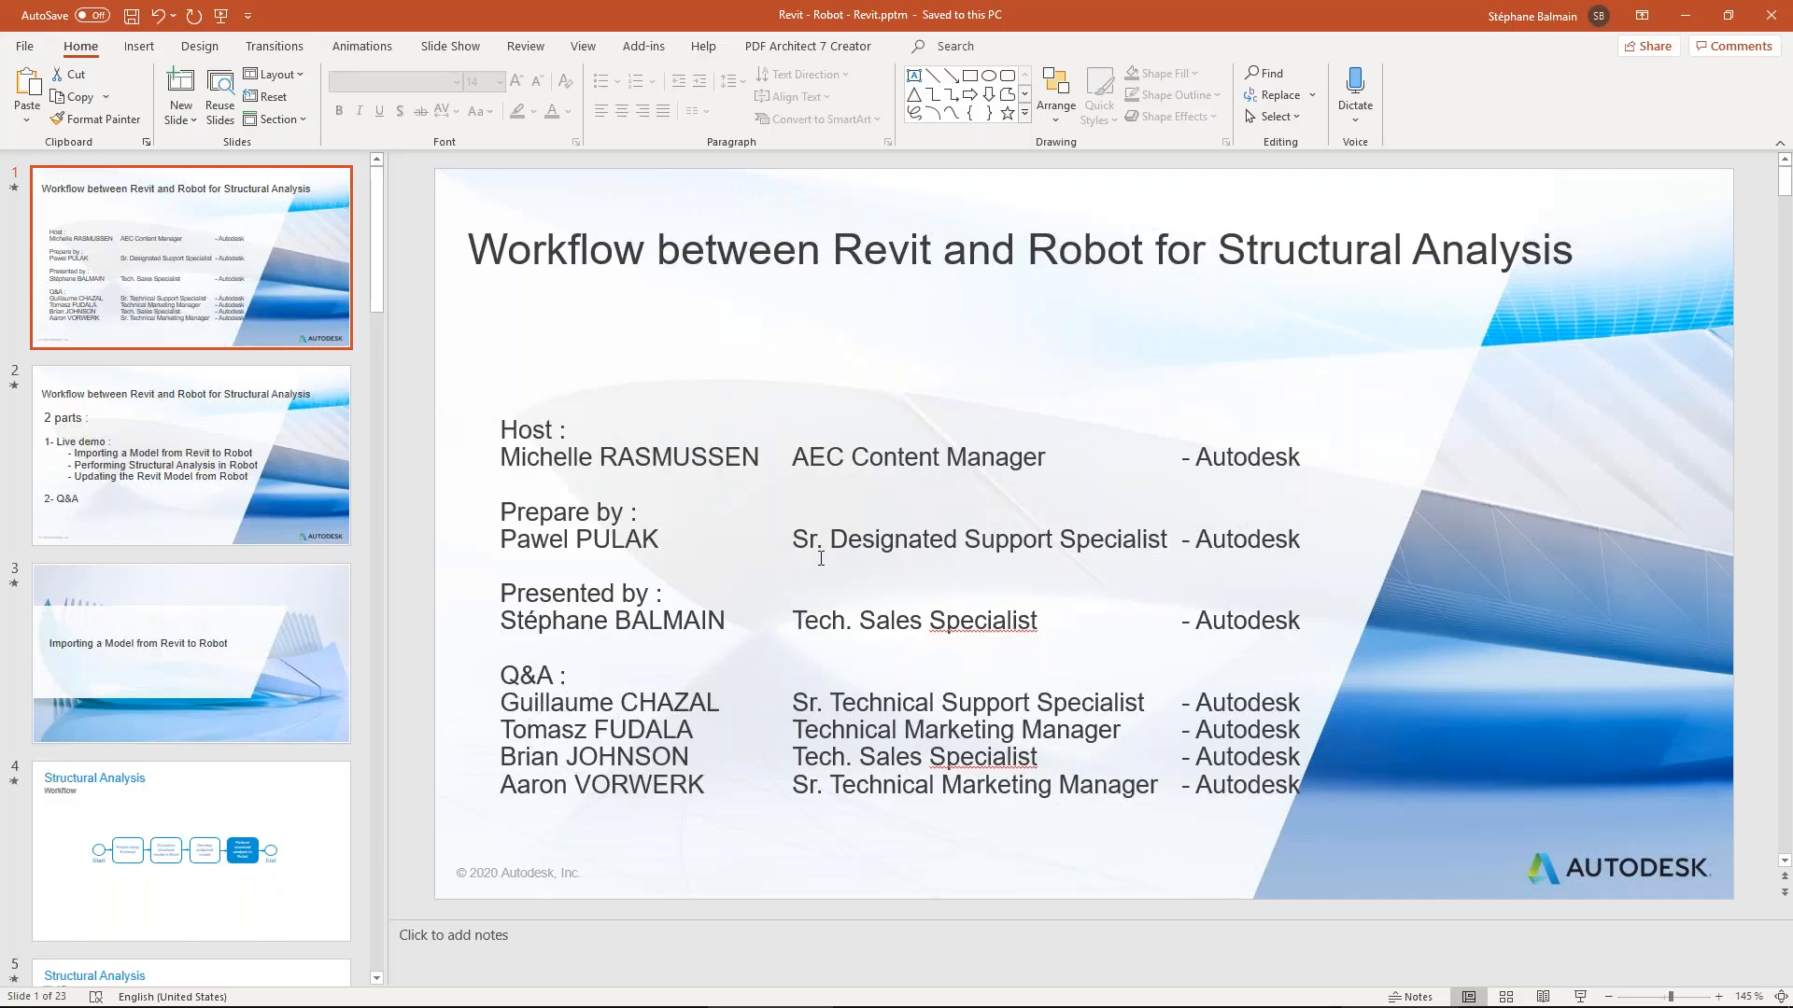
key("F5")
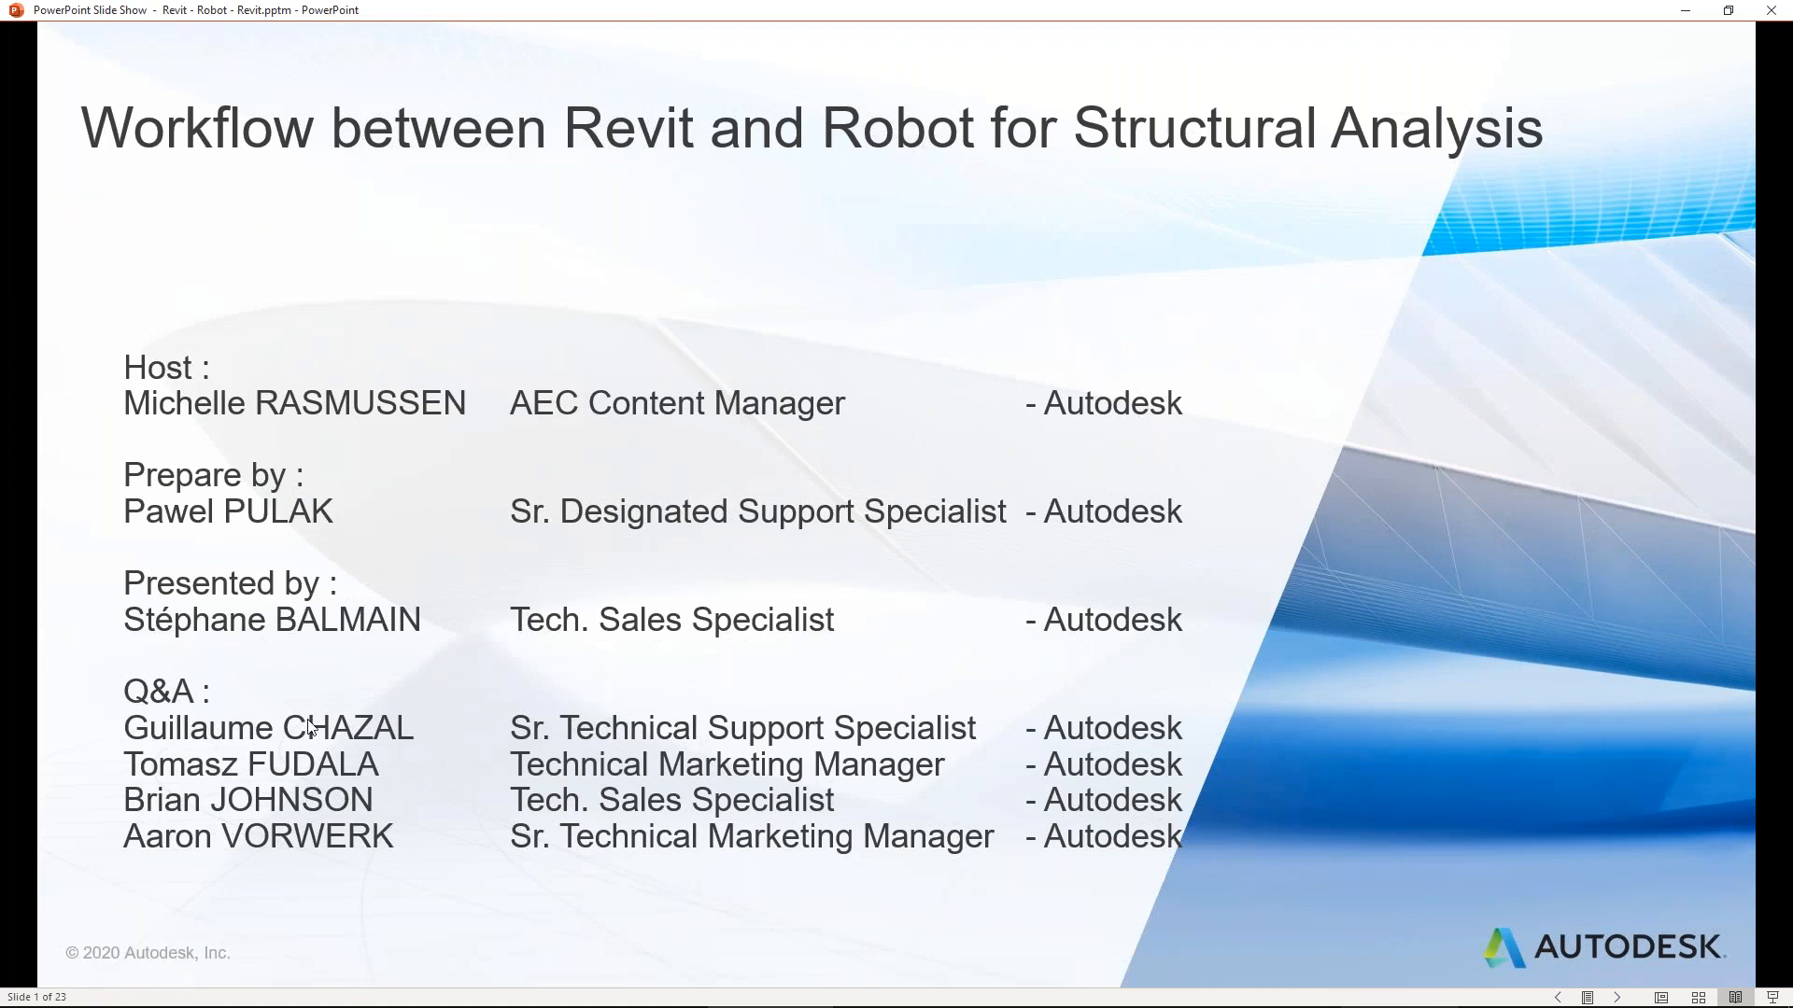